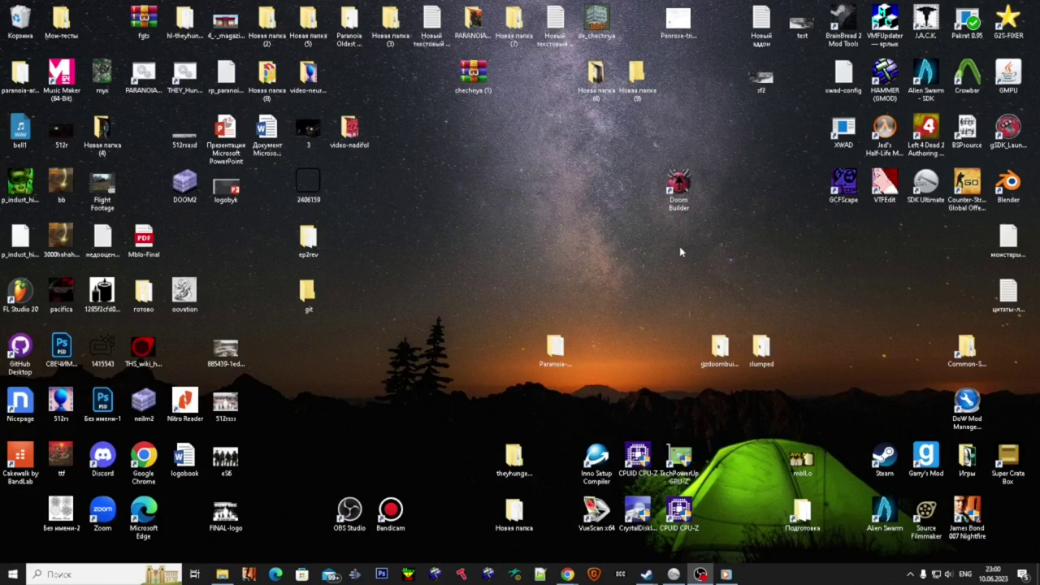
- Open the chechnya (1) archive from the desktop and look inside its maps folder
left_click_drag(478, 81, 546, 183)
double_click(546, 181)
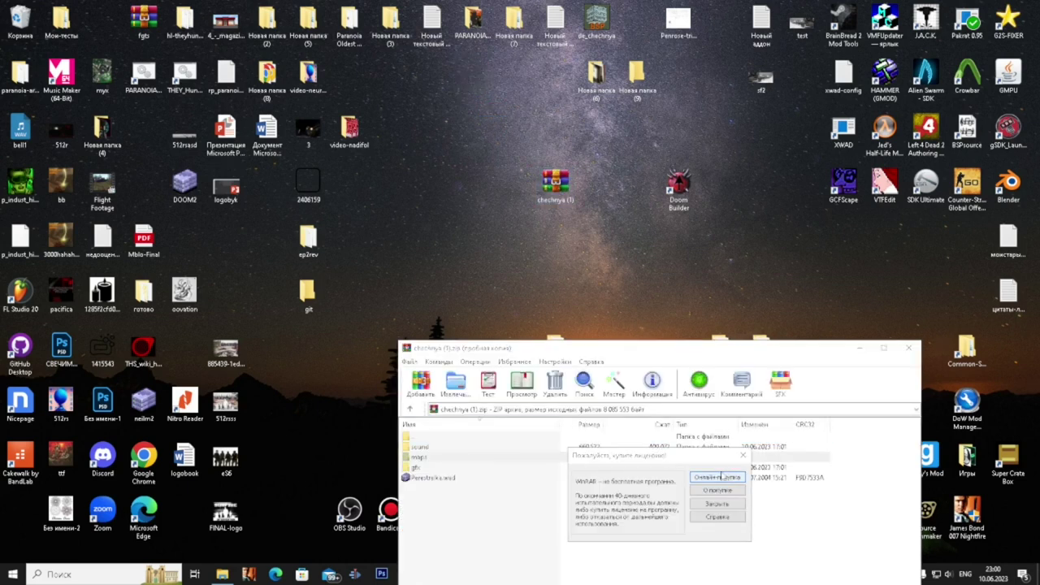
left_click(743, 455)
double_click(654, 458)
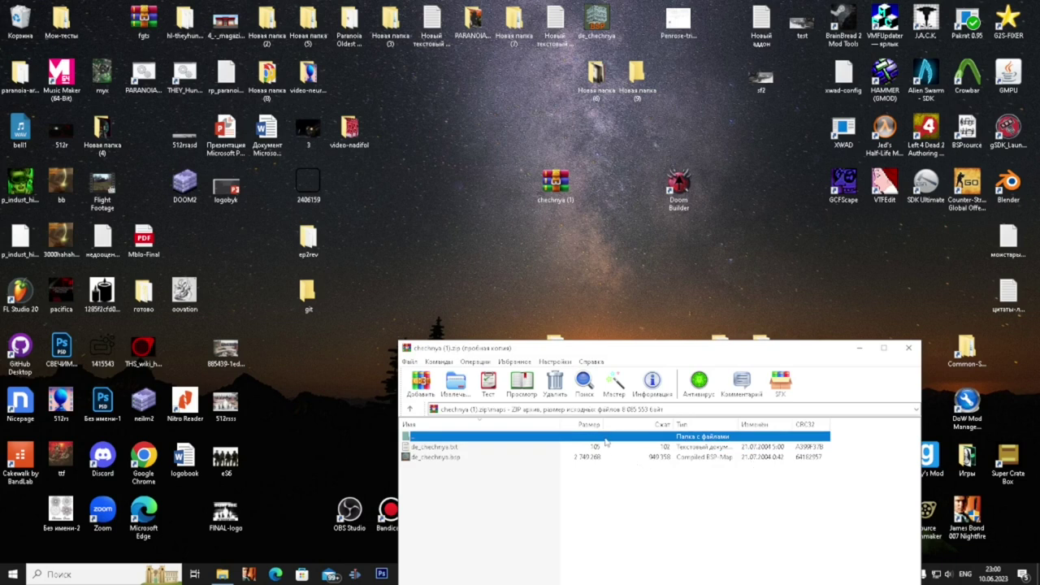
double_click(606, 438)
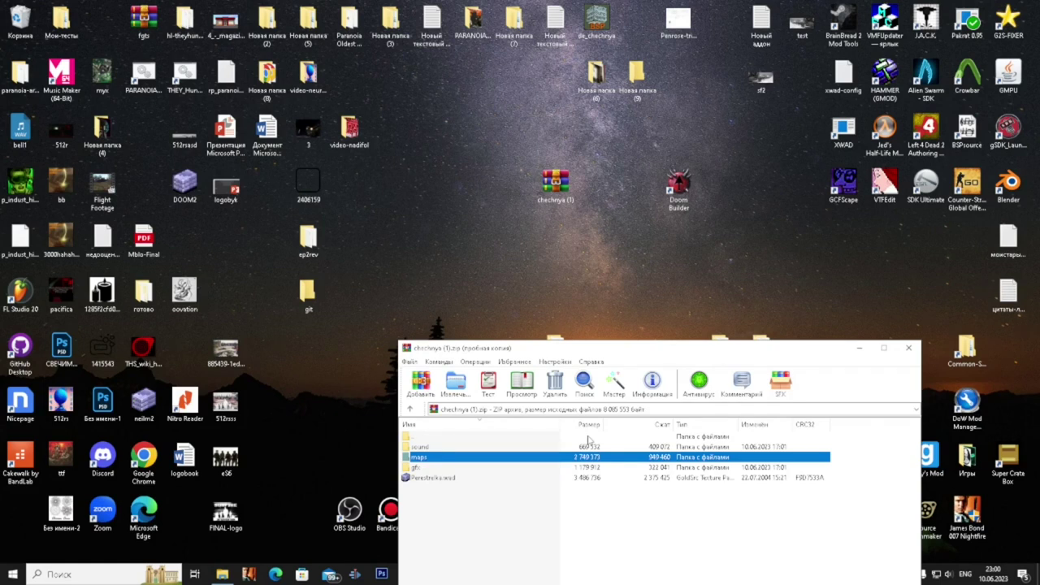
- Extract de_chechnya.bsp from the archive's maps folder to the desktop, replacing the existing file, and place it beside the archive
double_click(491, 458)
left_click_drag(490, 461, 537, 190)
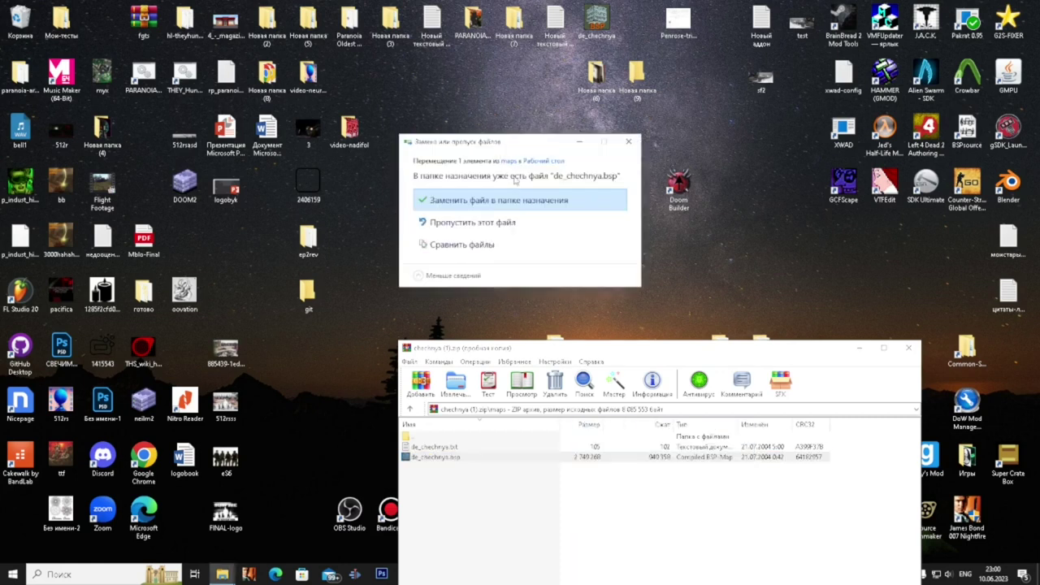
left_click(525, 200)
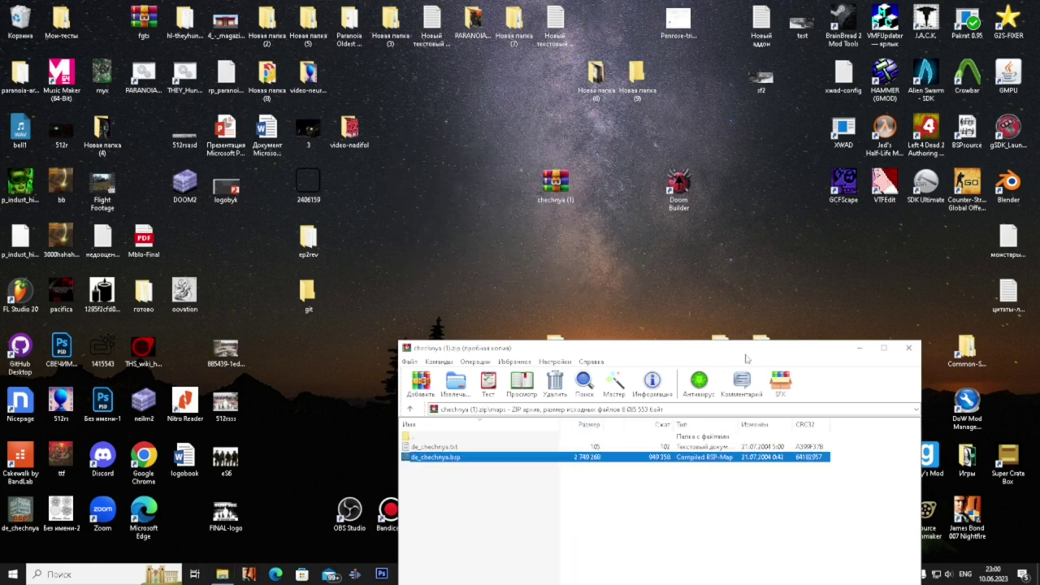
left_click_drag(17, 508, 472, 187)
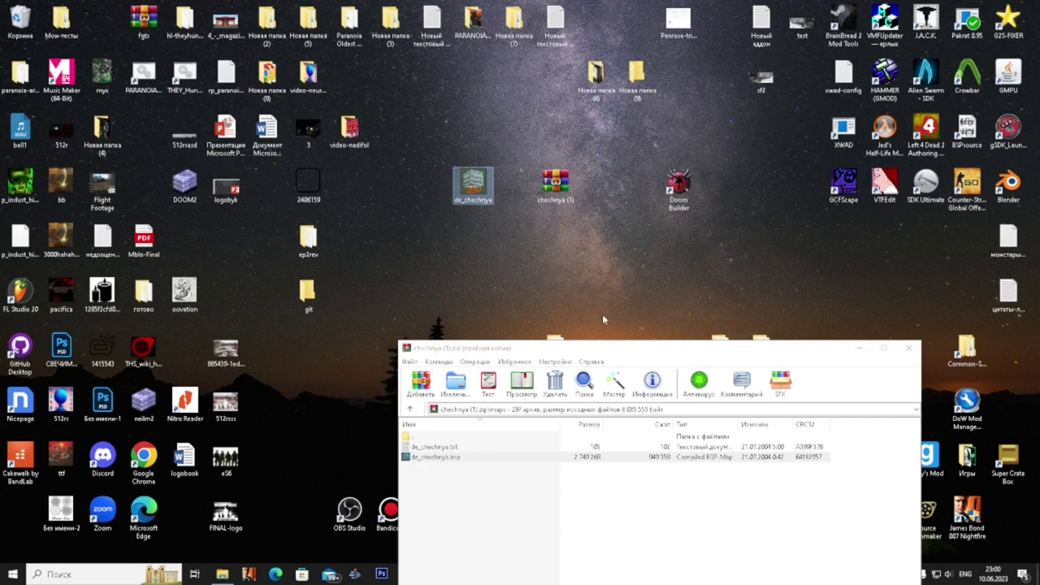
left_click_drag(571, 351, 641, 247)
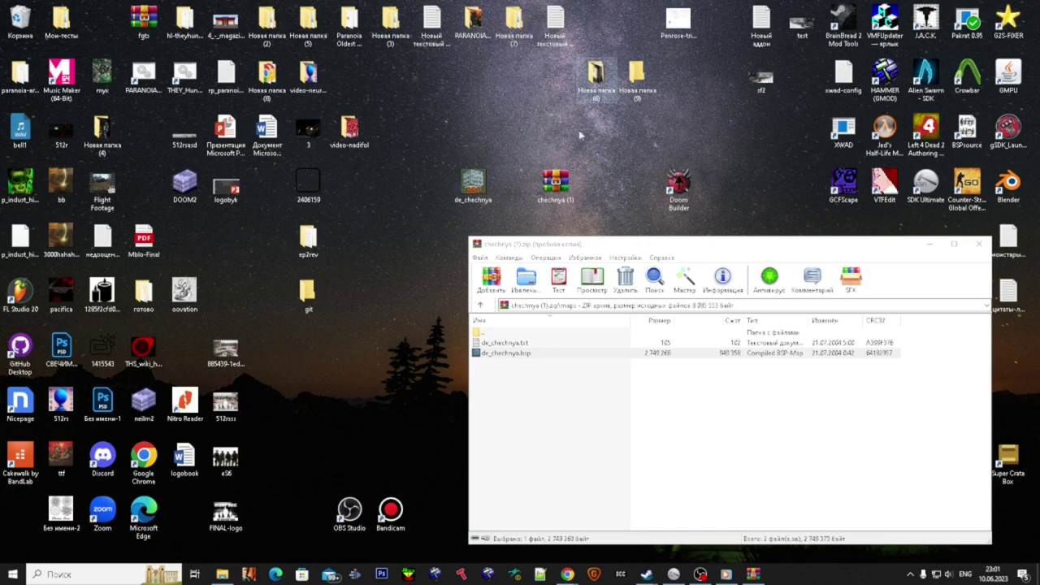
- Switch to File Explorer and open DISK (D:)
left_click(222, 574)
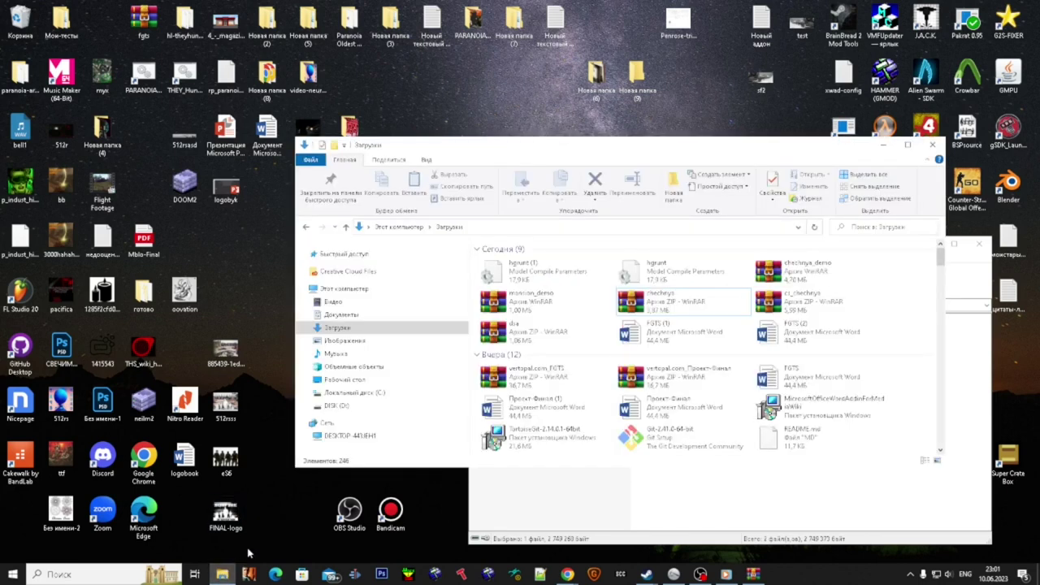
left_click(358, 406)
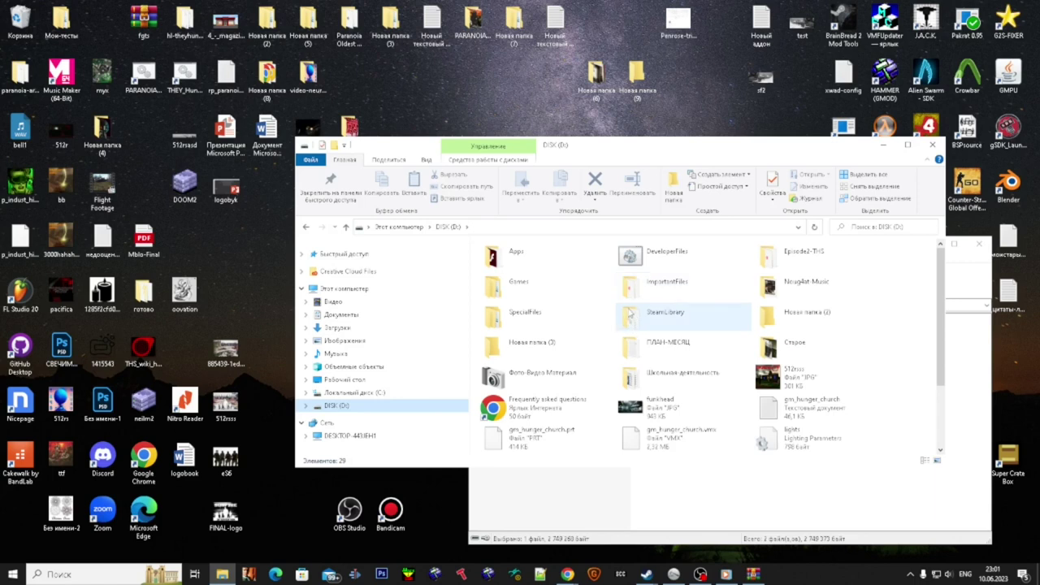
mouse_move(628, 313)
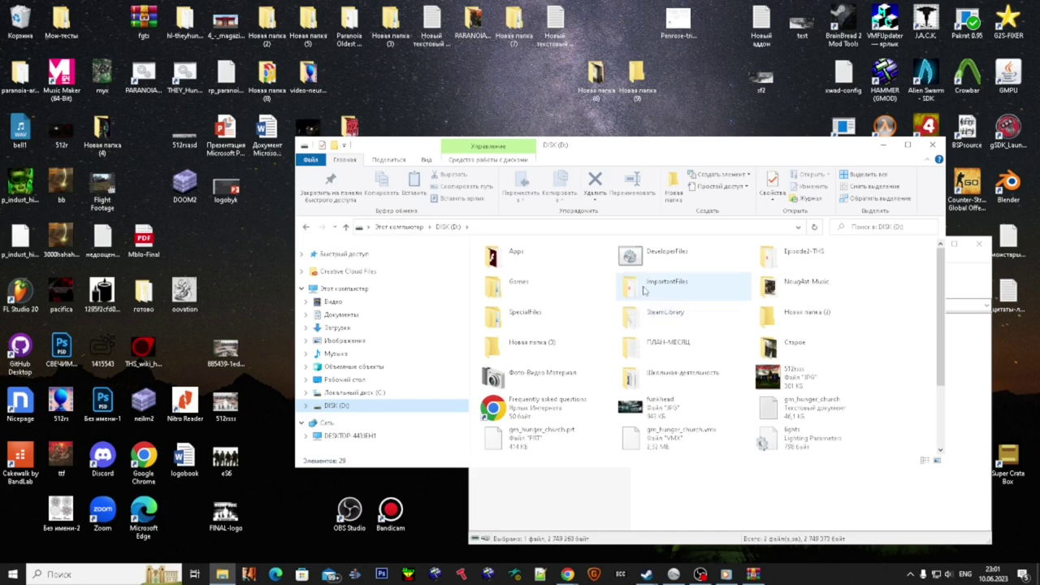
left_click(668, 290)
double_click(668, 290)
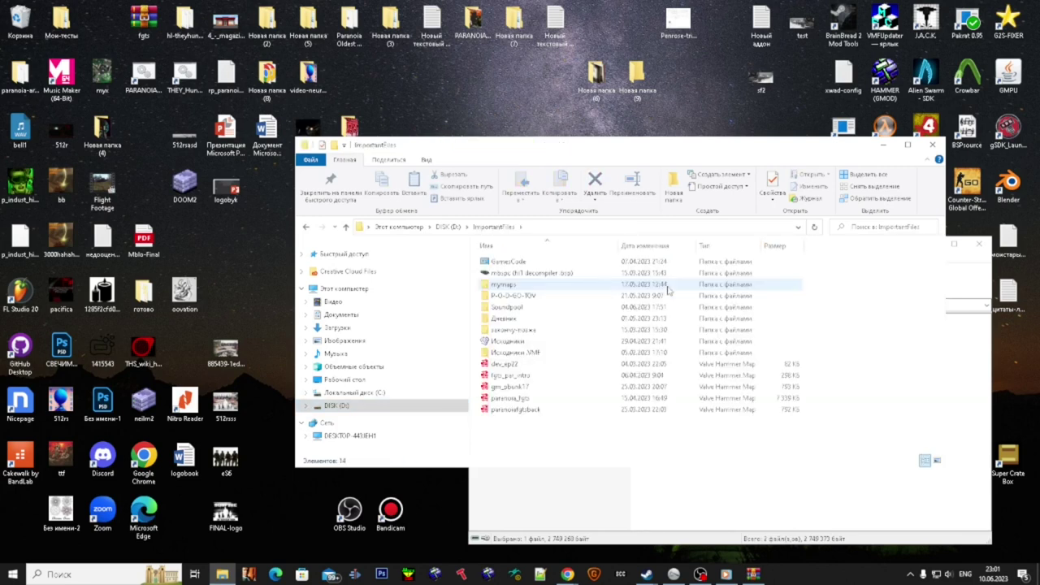
key("BackSpace")
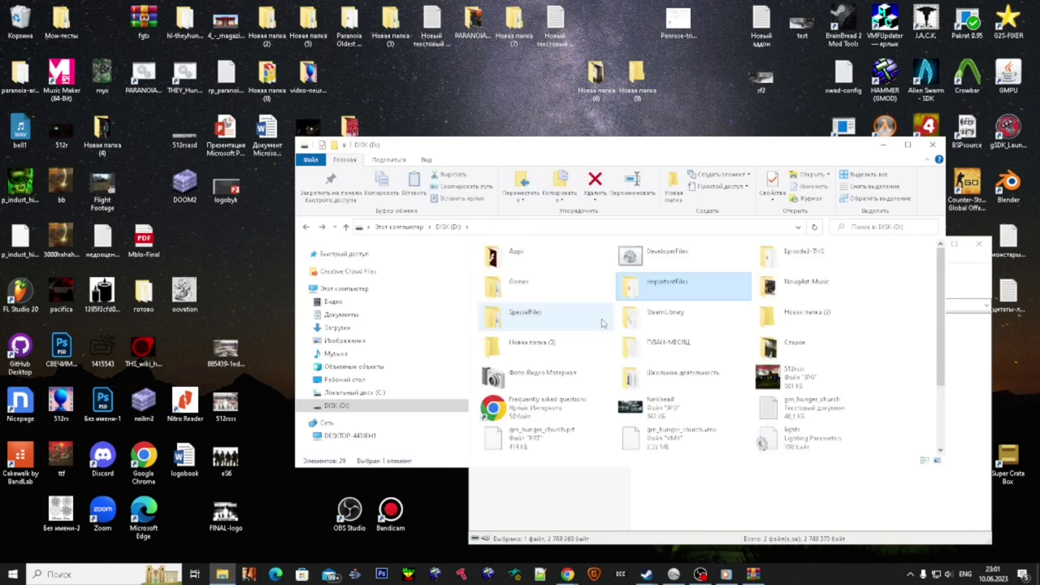
- Open the DeveloperFiles folder on DISK (D:) and look through its list of tools
double_click(663, 267)
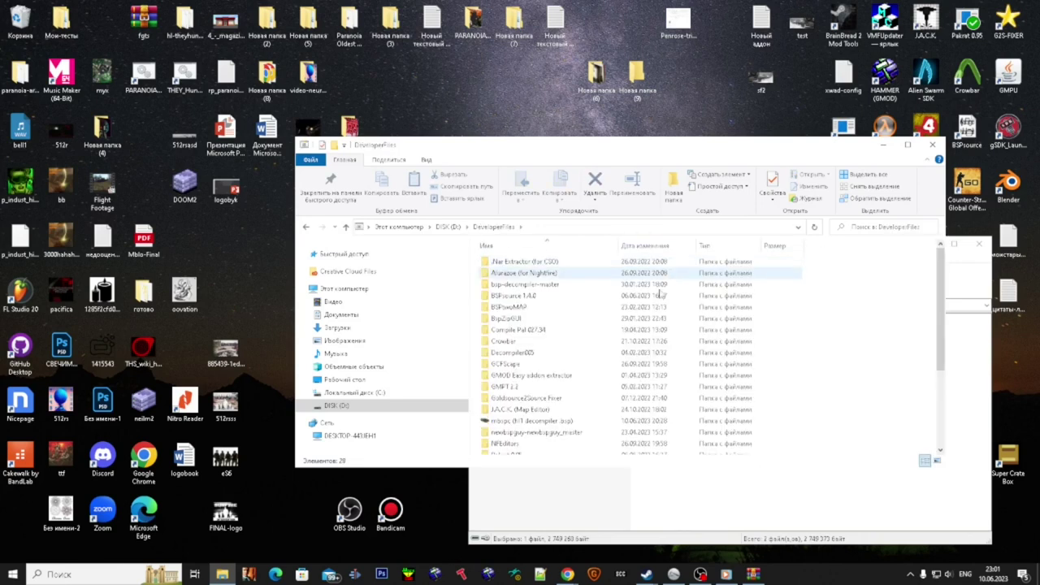
scroll(648, 349, "down", 1)
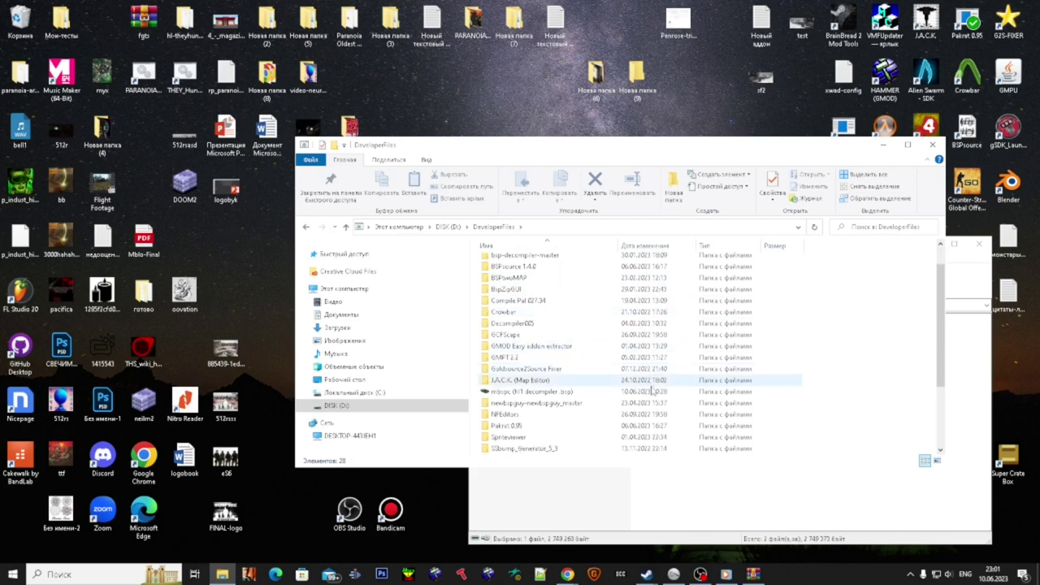
scroll(657, 396, "up", 1)
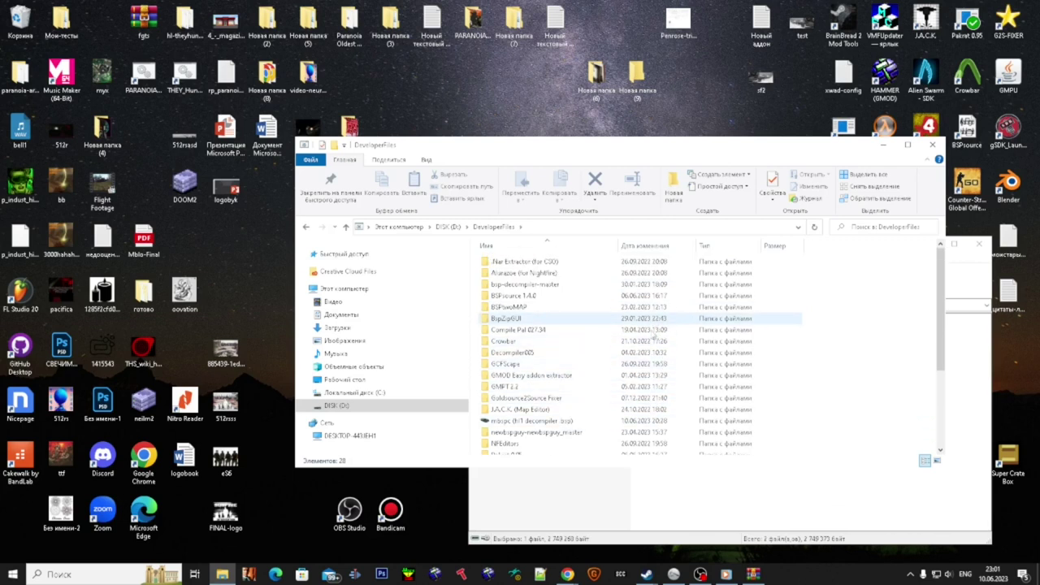
scroll(655, 329, "down", 4)
- Look inside the UnifiedDecompiler_HL2SRC folder for the map decompiler application, and return to DeveloperFiles
double_click(626, 368)
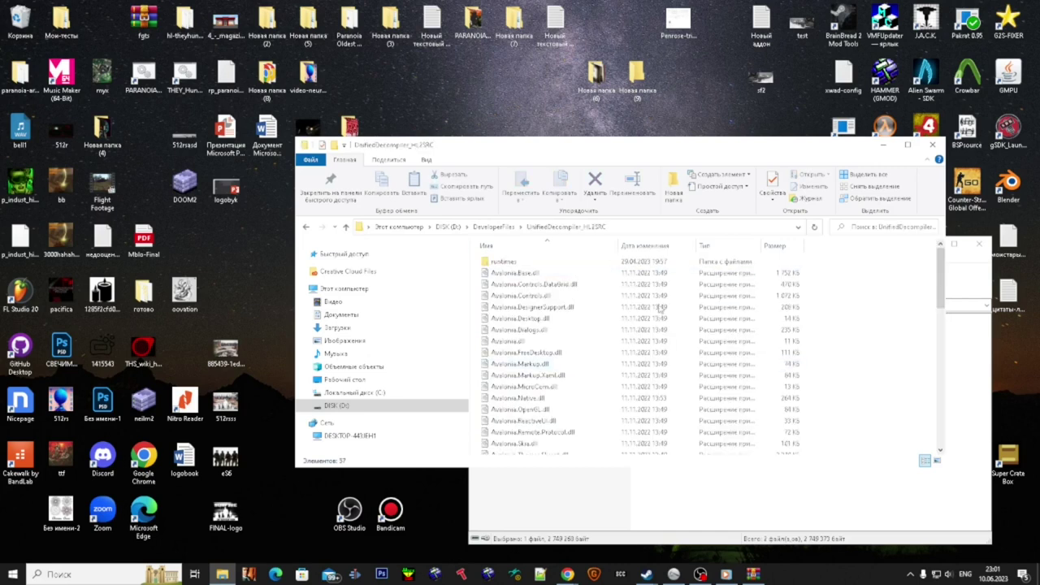
scroll(639, 366, "down", 7)
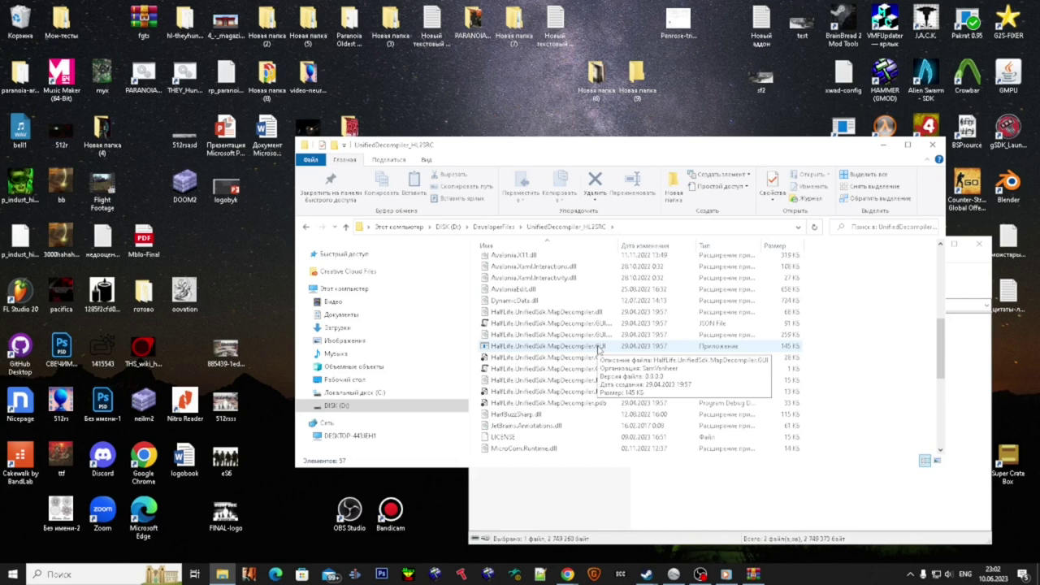
key("BackSpace")
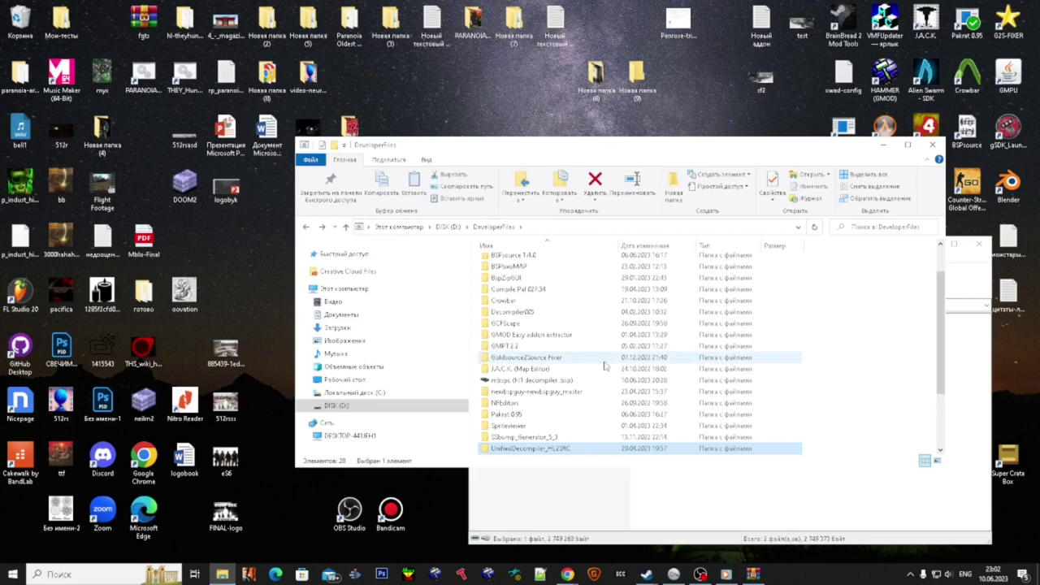
- Look at the contents of the mbspc (hl1 decompiler .bsp) and BSPtwoMAP folders, returning to DeveloperFiles
double_click(600, 380)
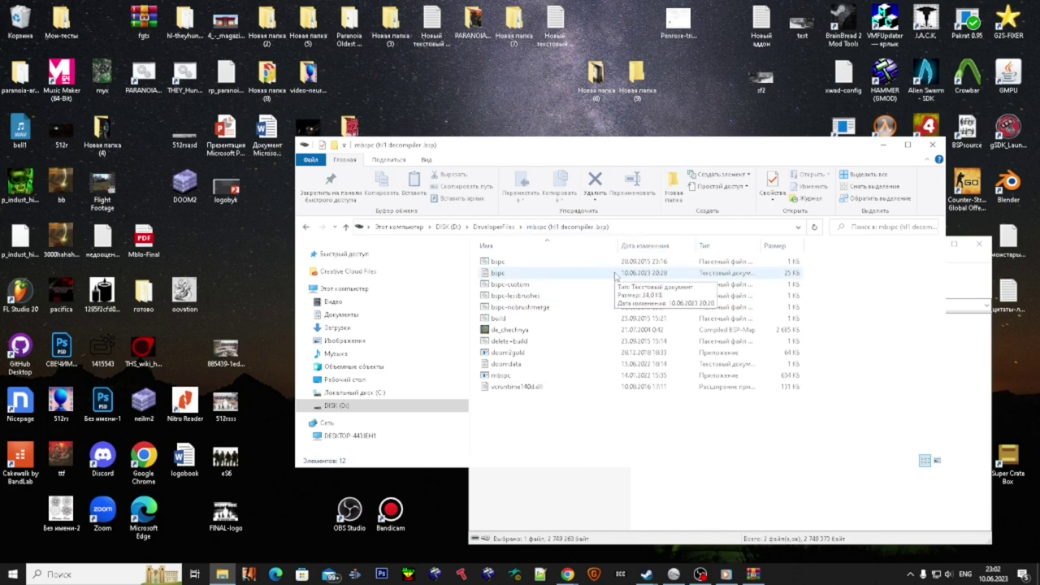
key("BackSpace")
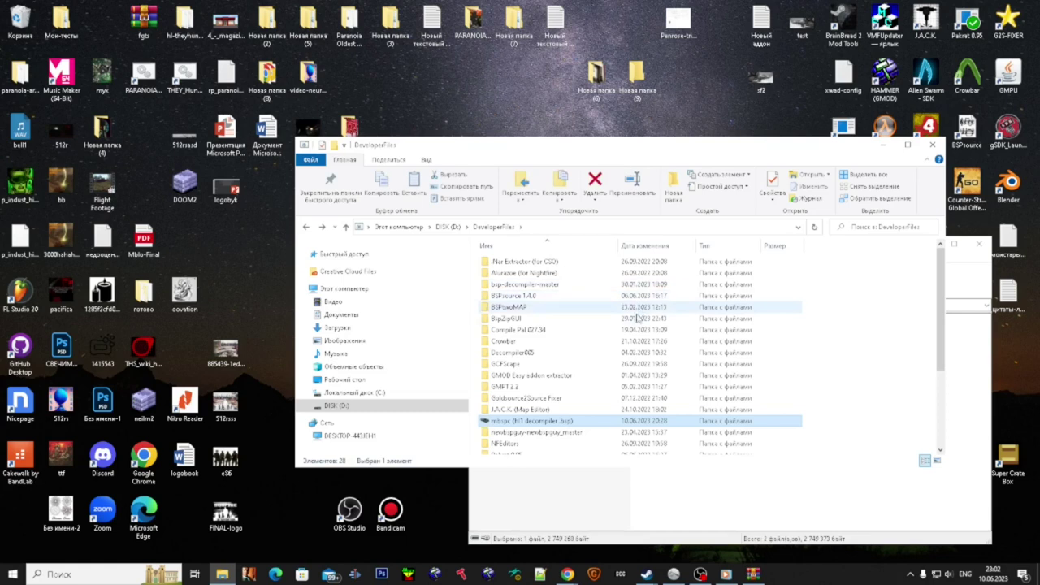
double_click(640, 312)
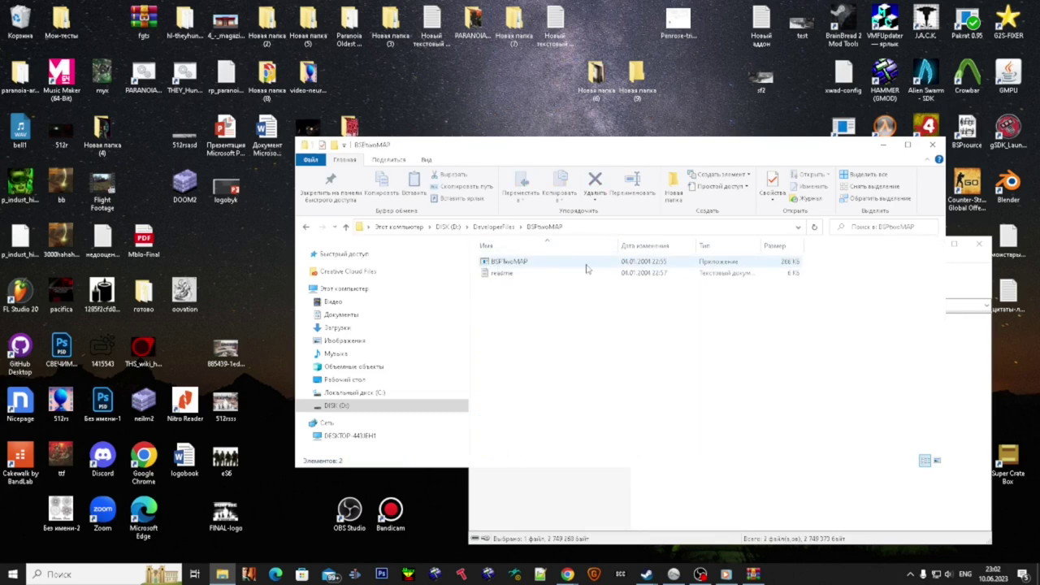
key("BackSpace")
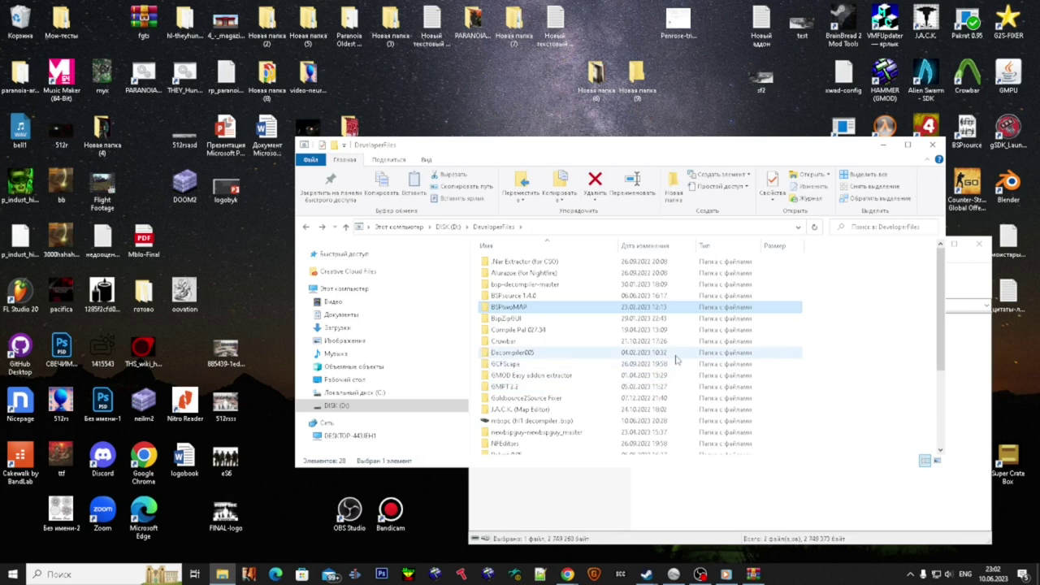
- Examine the files in the Decompiler005 folder and return to DeveloperFiles
double_click(671, 352)
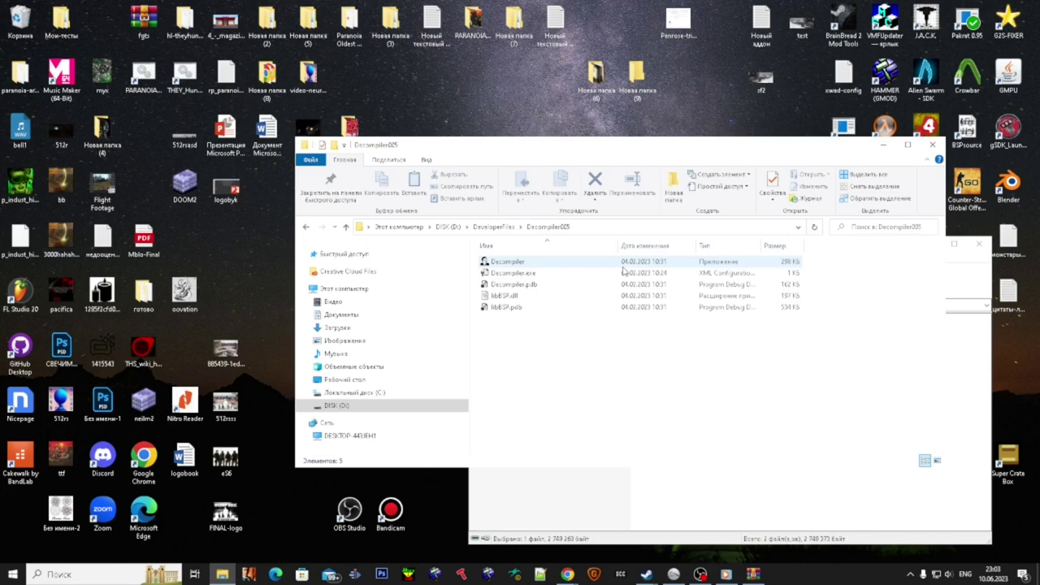
left_click(612, 307)
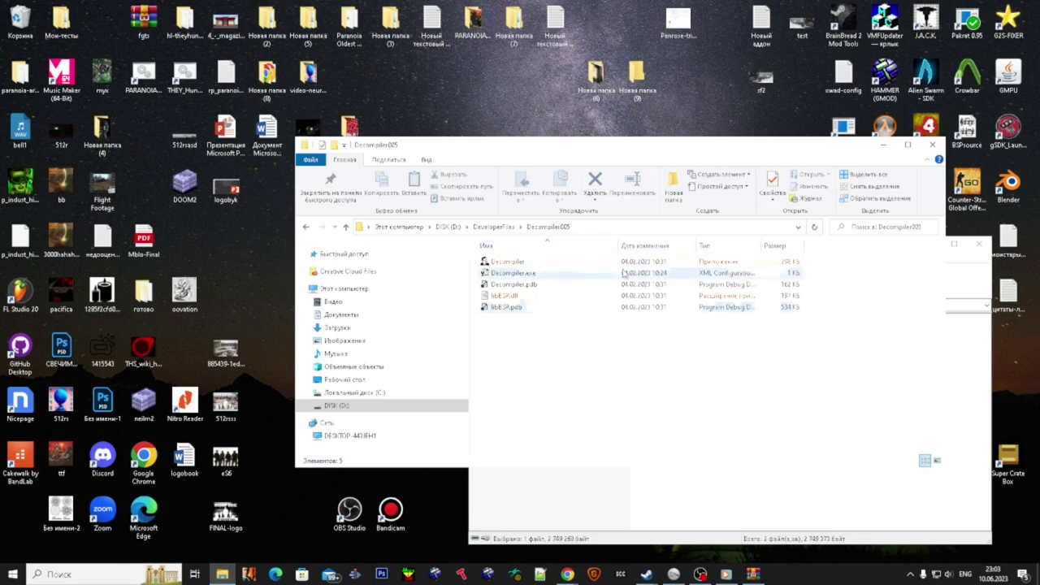
left_click(569, 262)
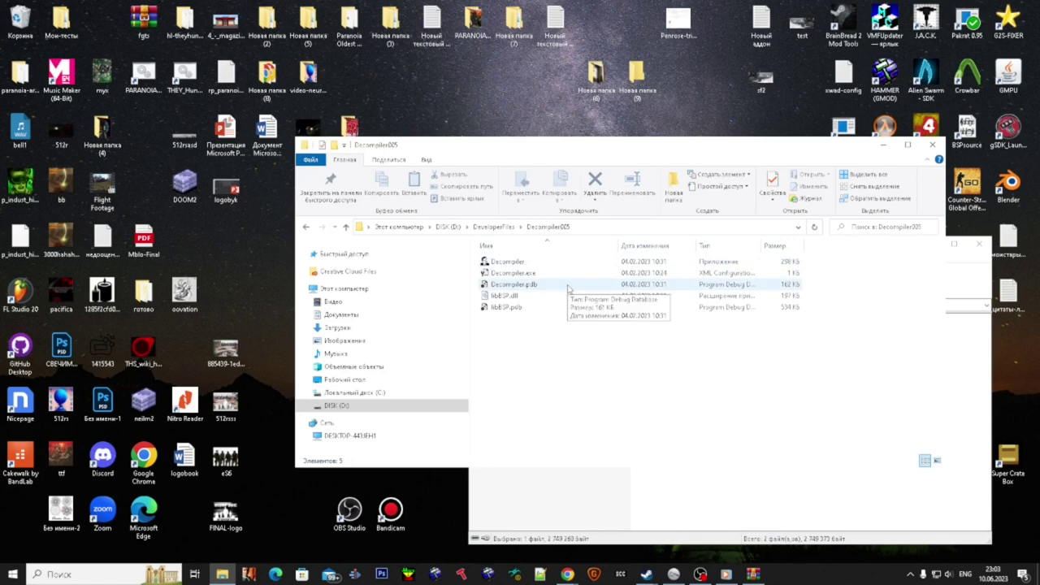
key("BackSpace")
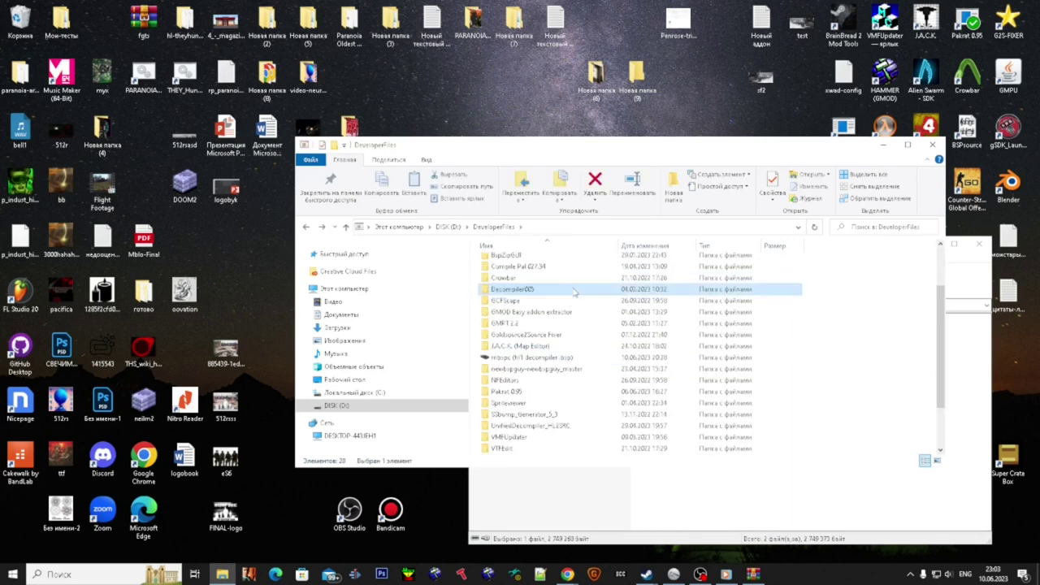
- Launch HalfLife.UnifiedSdk.MapDecompiler.GUI from the UnifiedDecompiler_HL2SRC folder and restore its window to a smaller size
scroll(573, 297, "up", 2)
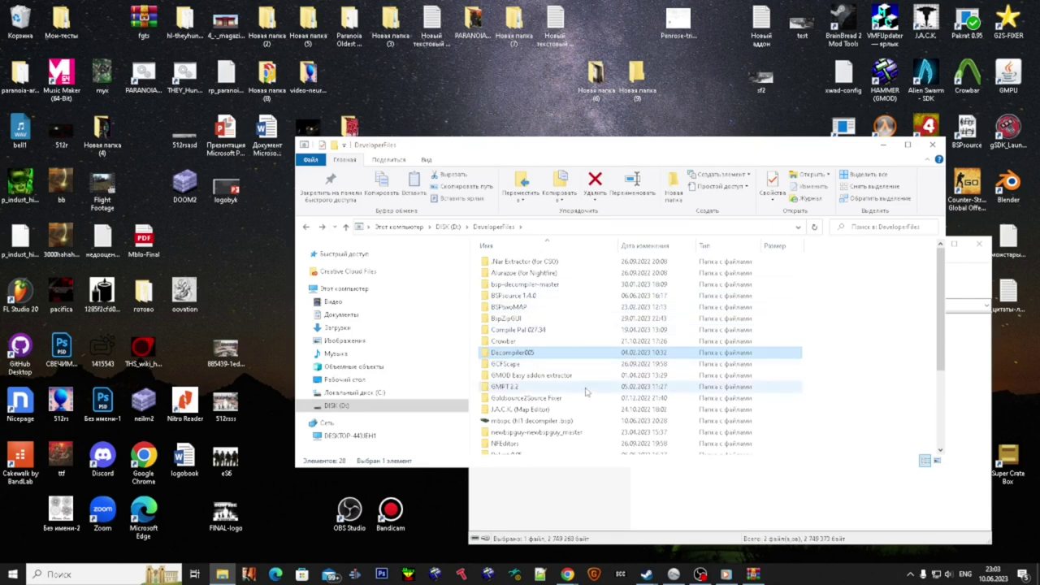
scroll(595, 398, "down", 2)
double_click(593, 426)
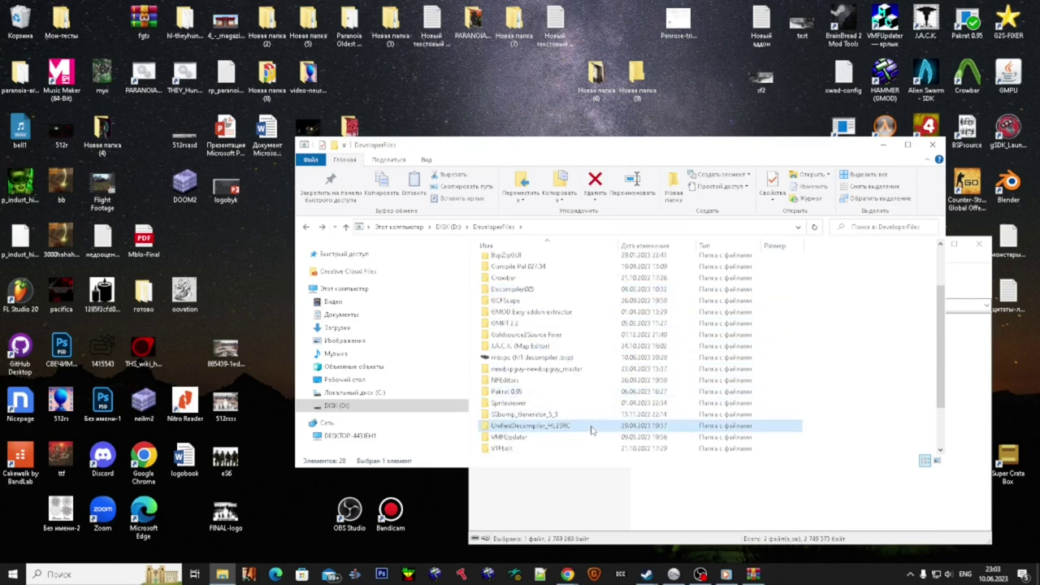
scroll(580, 365, "down", 7)
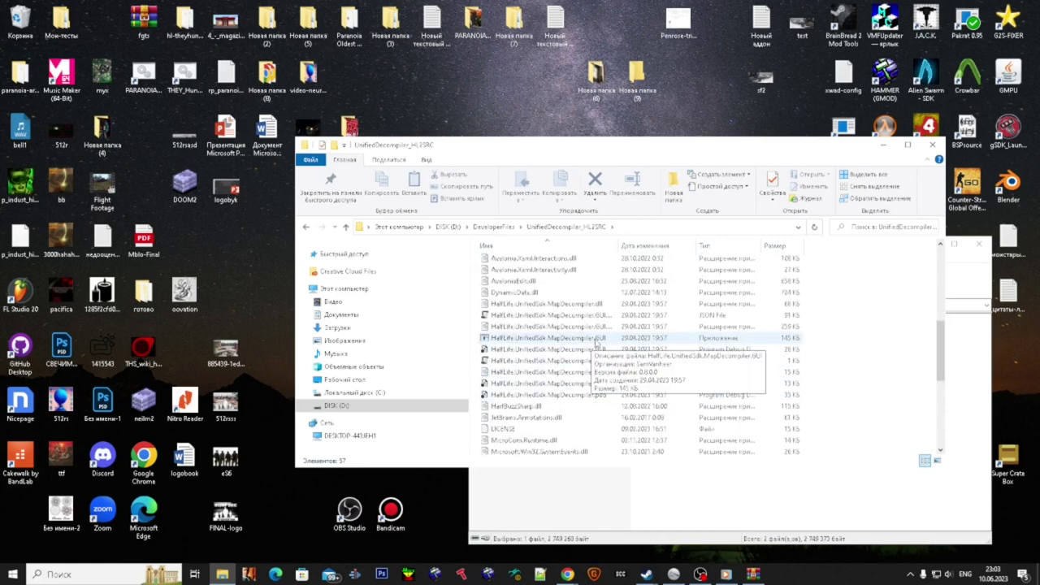
double_click(599, 339)
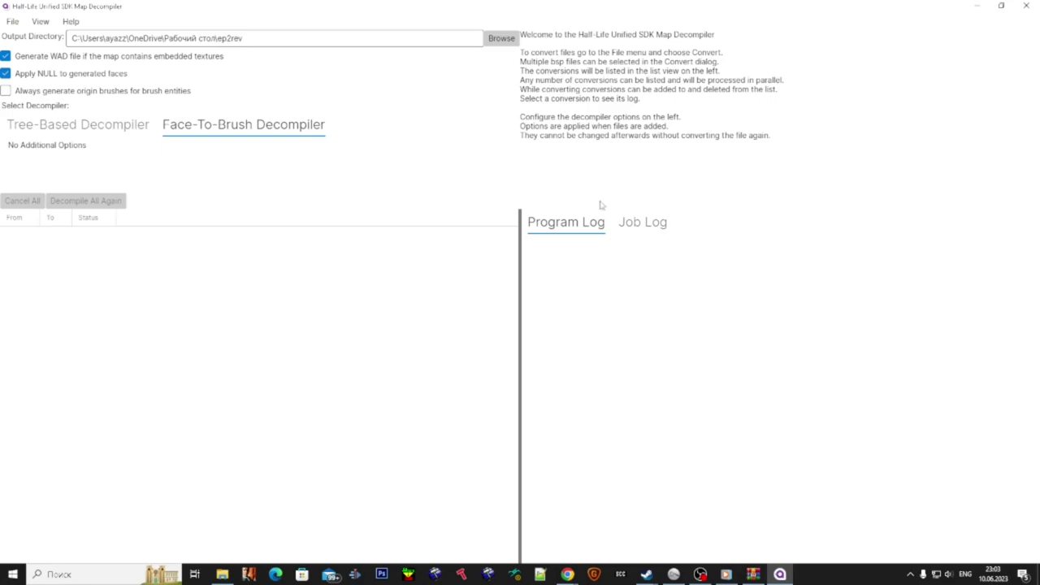
left_click_drag(500, 4, 641, 141)
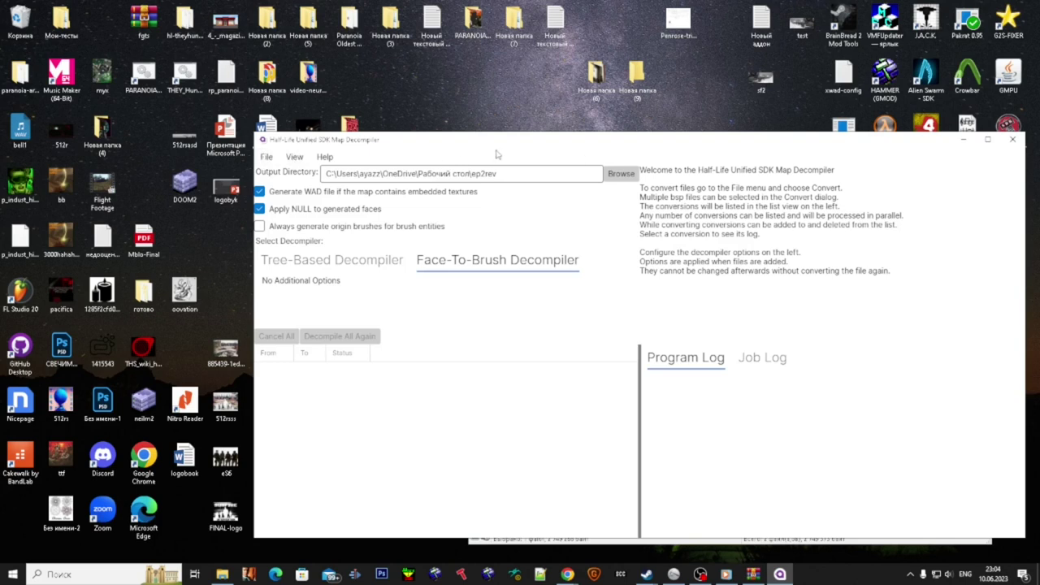
- Move the decompiler window aside and reopen the mbspc (hl1 decompiler .bsp) folder in File Explorer
left_click_drag(352, 140, 248, 362)
left_click(550, 297)
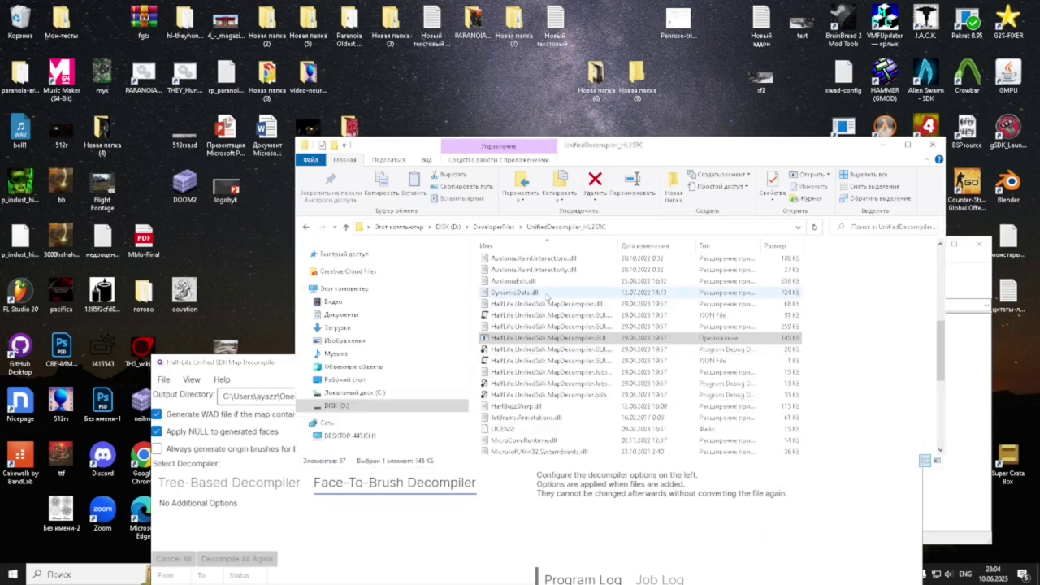
key("alt+Left")
double_click(512, 381)
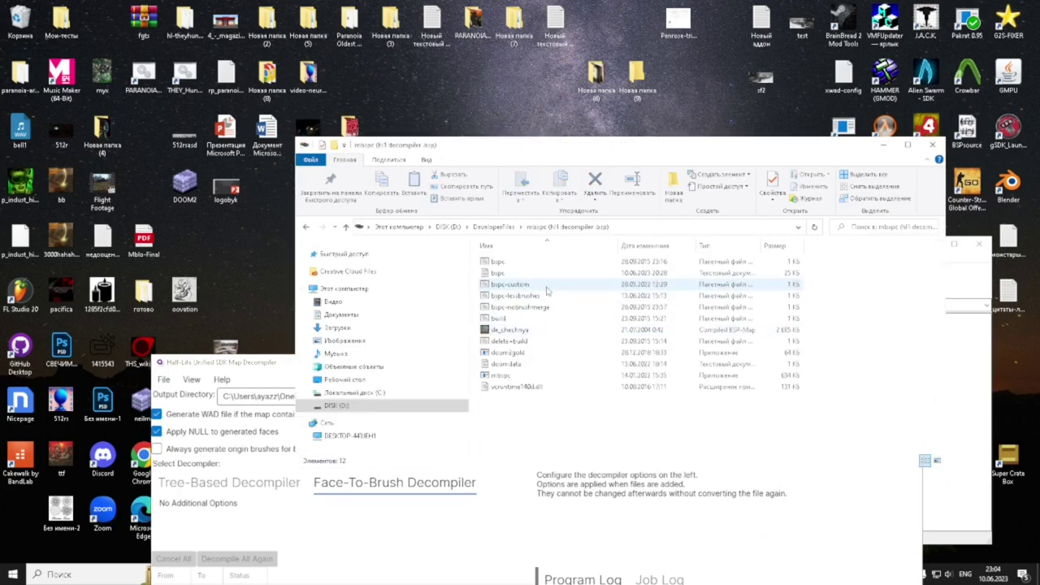
- Convert de_chechnya.bsp from the desktop with the Face-To-Brush Decompiler, outputting to the ep2rev folder
left_click_drag(251, 362, 409, 209)
left_click_drag(409, 209, 354, 145)
left_click(259, 157)
left_click(284, 179)
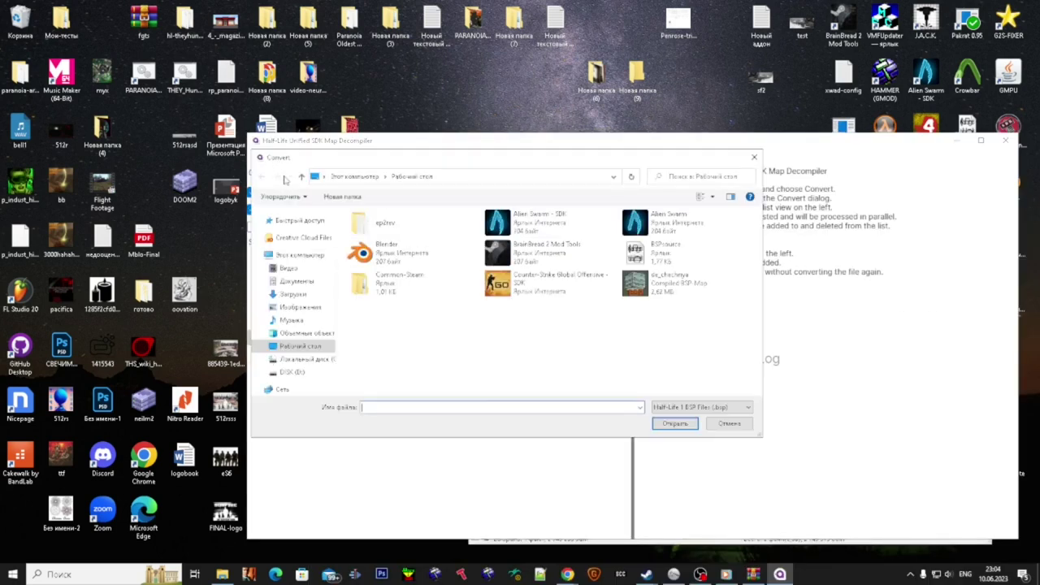
scroll(541, 345, "down", 5)
scroll(541, 345, "up", 3)
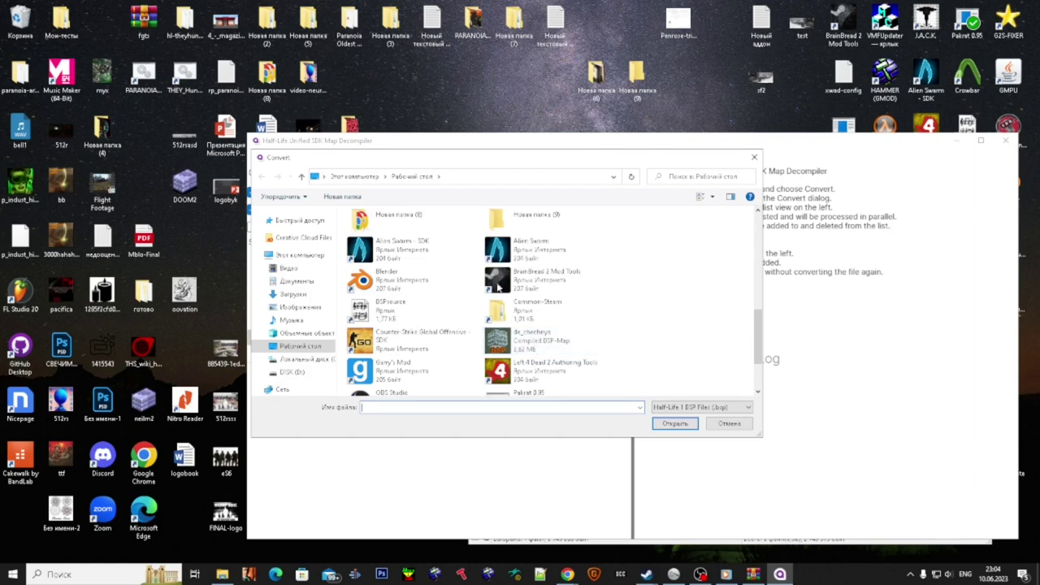
double_click(536, 344)
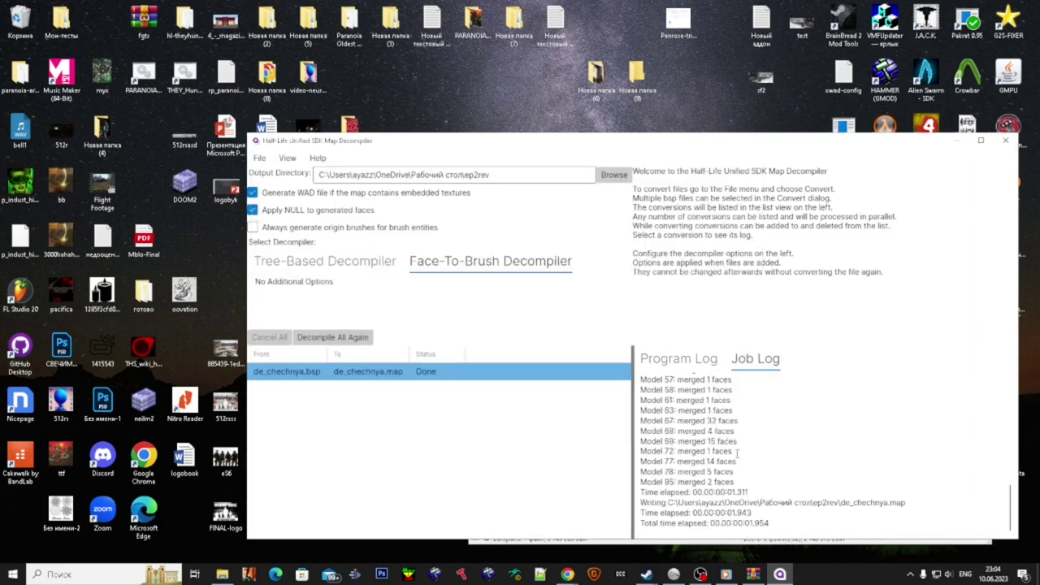
- Compare the options offered by the Tree-Based and Face-To-Brush decompilers
left_click(365, 264)
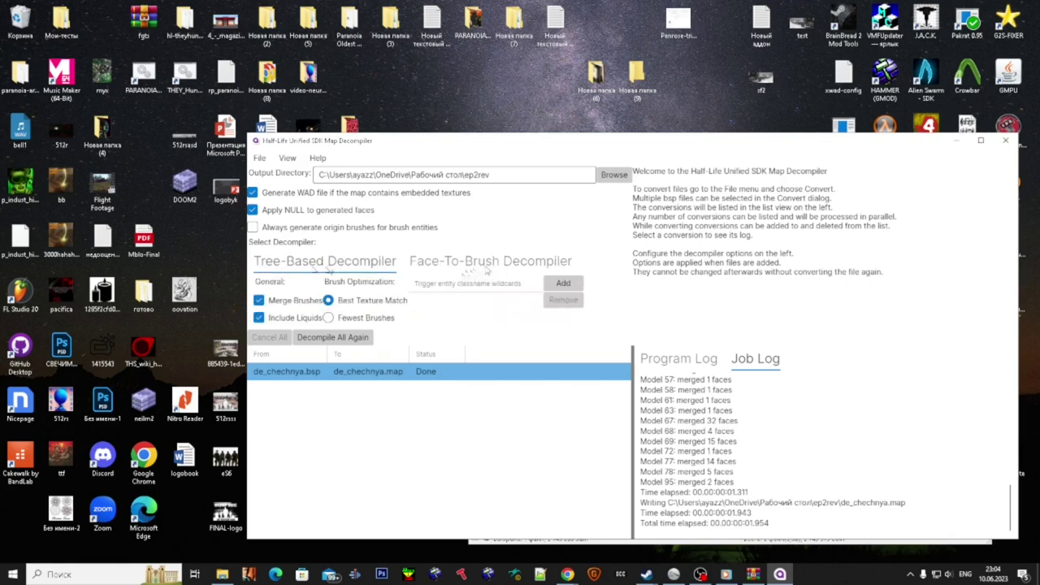
left_click(512, 273)
left_click(389, 273)
left_click_drag(352, 146, 447, 158)
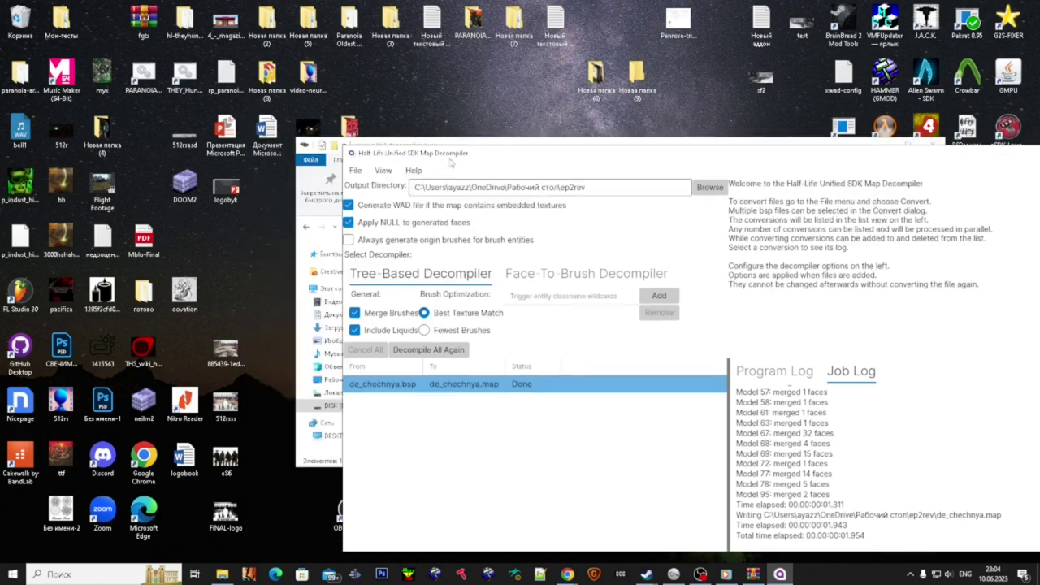
left_click(546, 285)
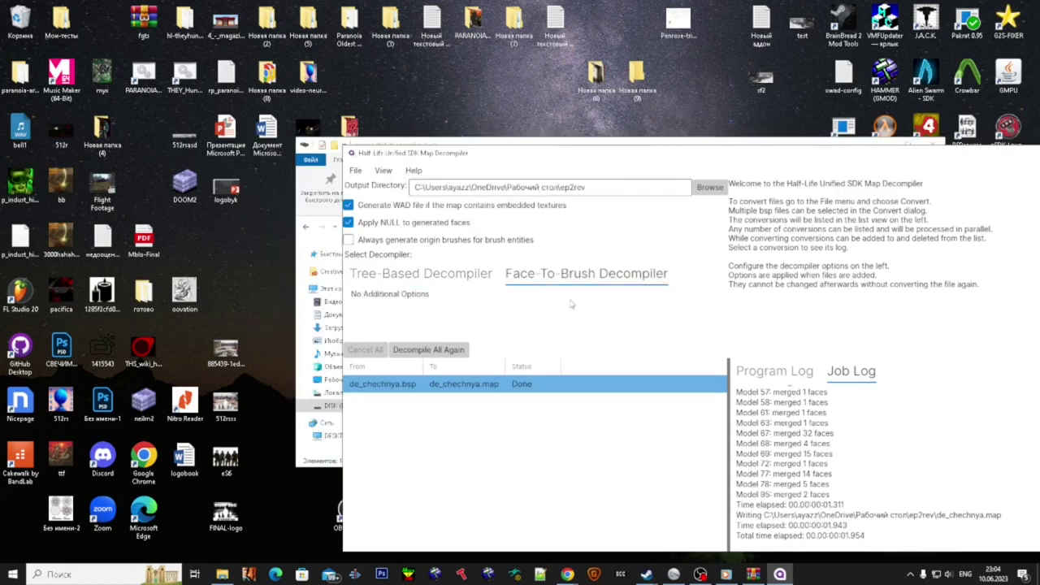
- Convert de_chechnya.bsp from the desktop with the Tree-Based Decompiler, keeping Merge Brushes, Include Liquids and Best Texture Match
left_click(488, 277)
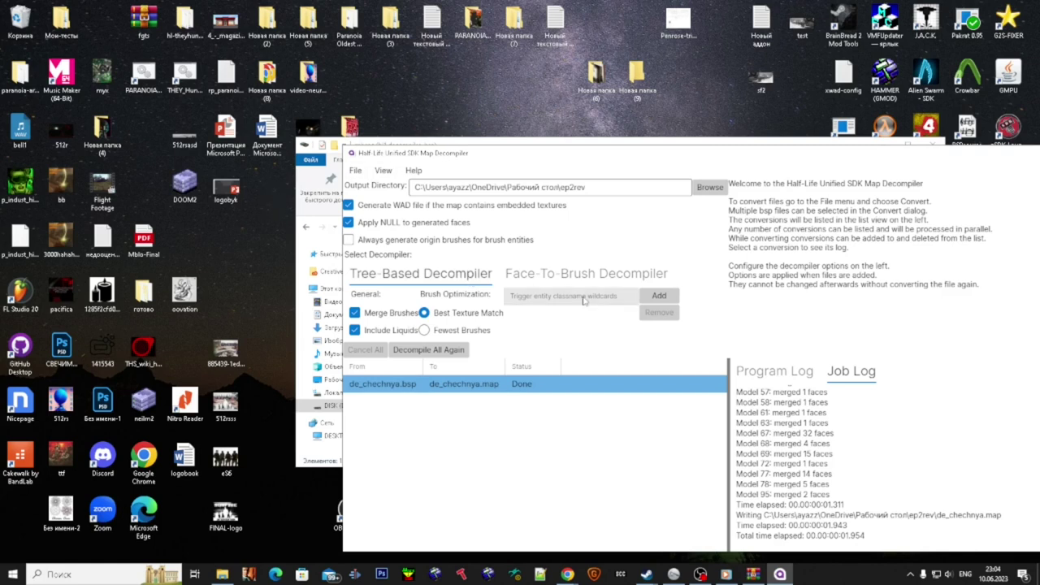
left_click(355, 171)
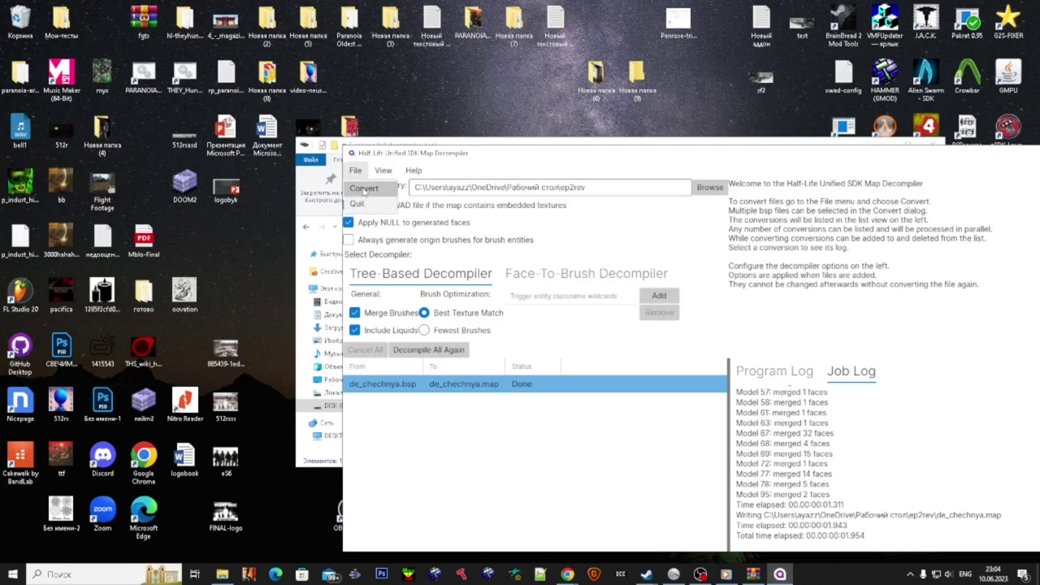
left_click(368, 189)
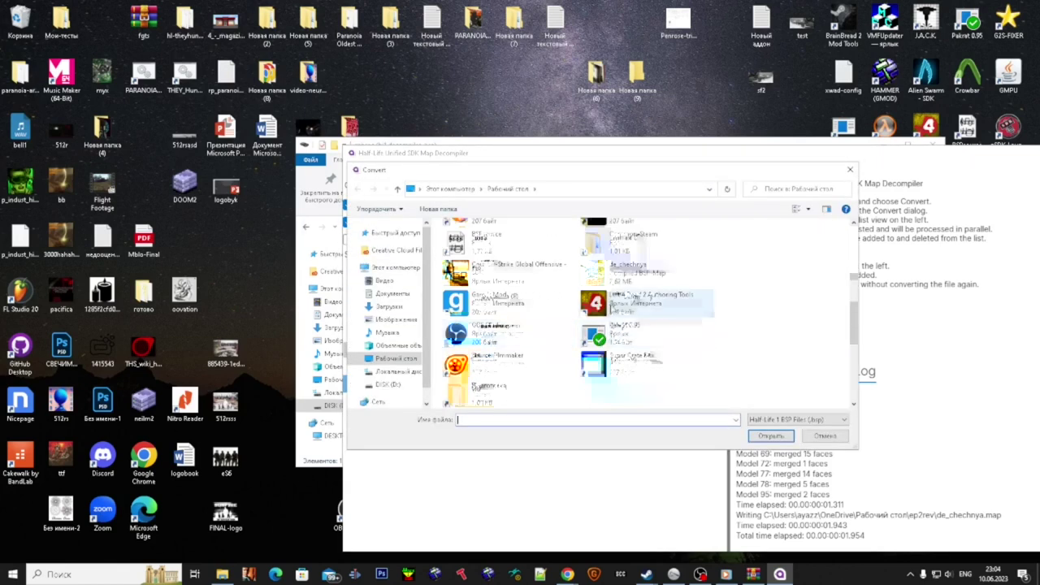
double_click(589, 280)
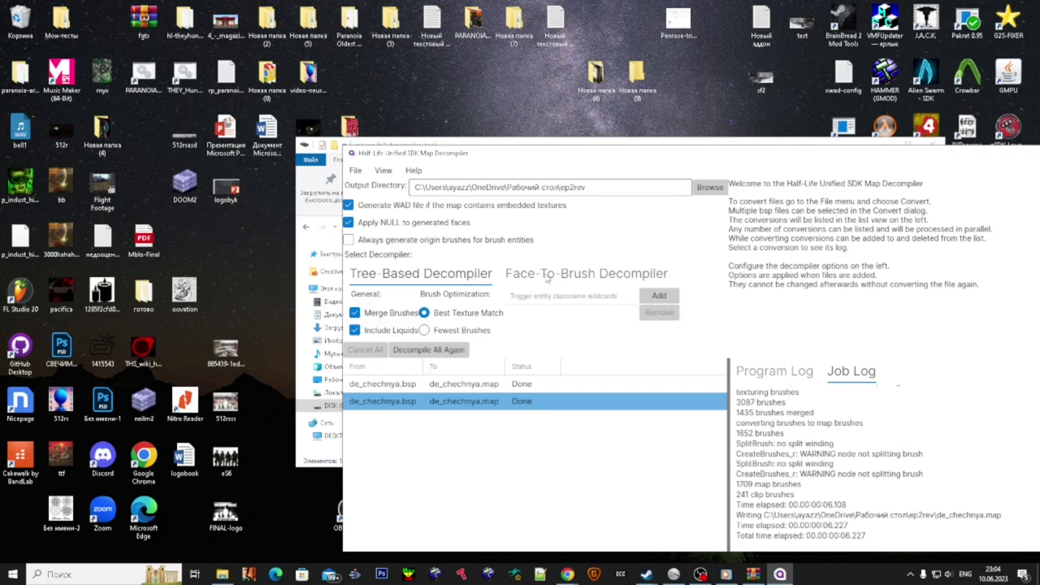
- Close the Map Decompiler and move the mbspc folder window aside to uncover the desktop icons
left_click_drag(463, 157, 370, 157)
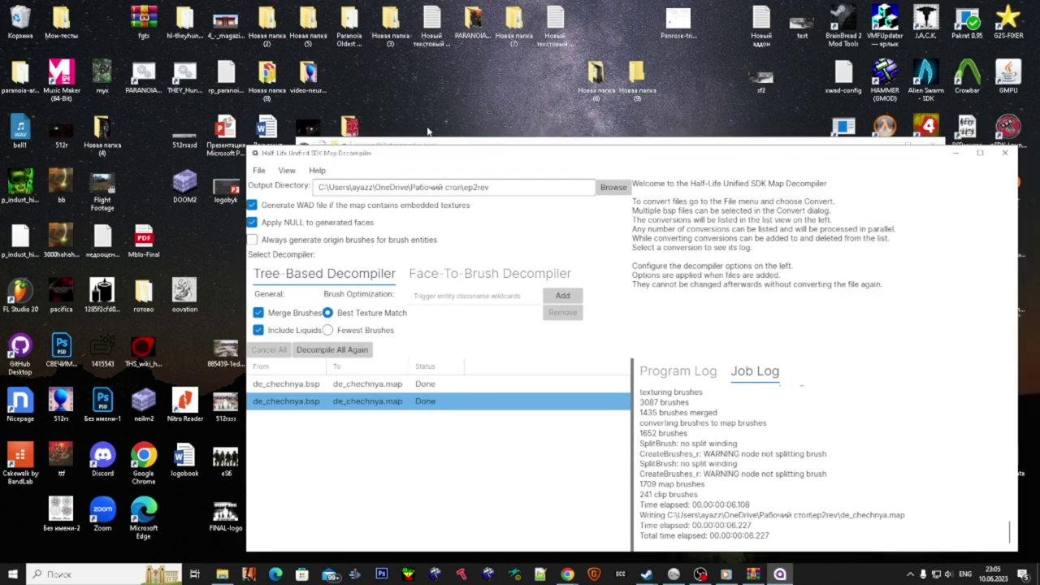
right_click(428, 131)
left_click(451, 161)
left_click(1005, 153)
left_click_drag(455, 145, 573, 228)
right_click(410, 176)
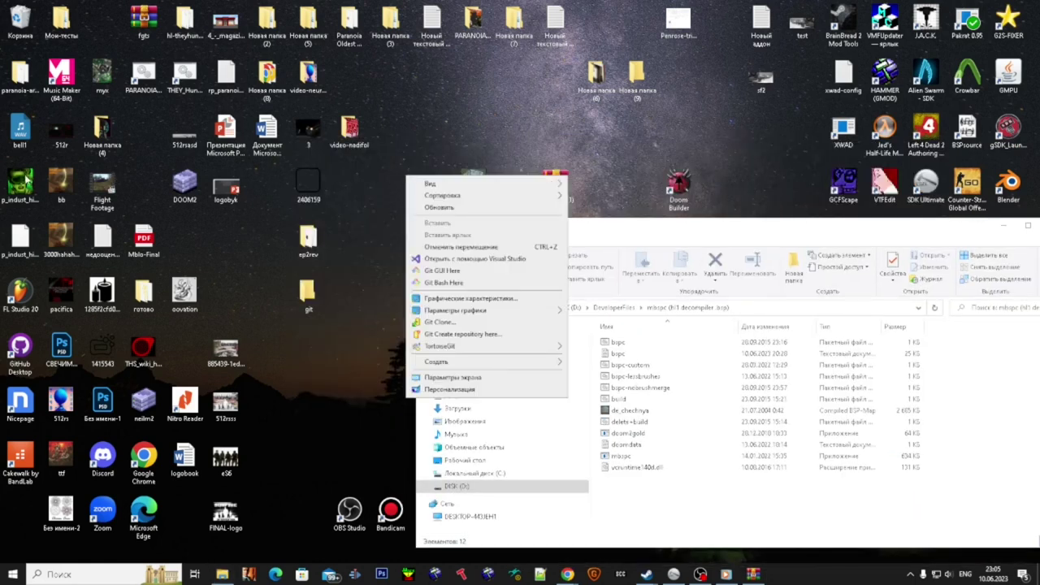
left_click(219, 276)
- Open the ep2rev folder from the desktop and delete the GoldSrc Hammer map file in it
double_click(308, 238)
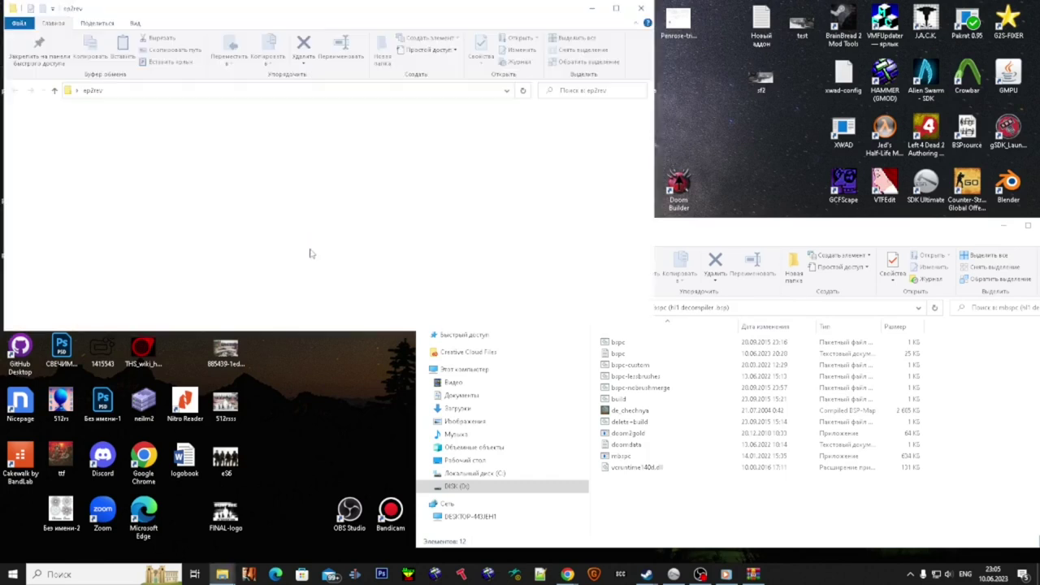
left_click_drag(266, 20, 490, 131)
left_click(439, 262)
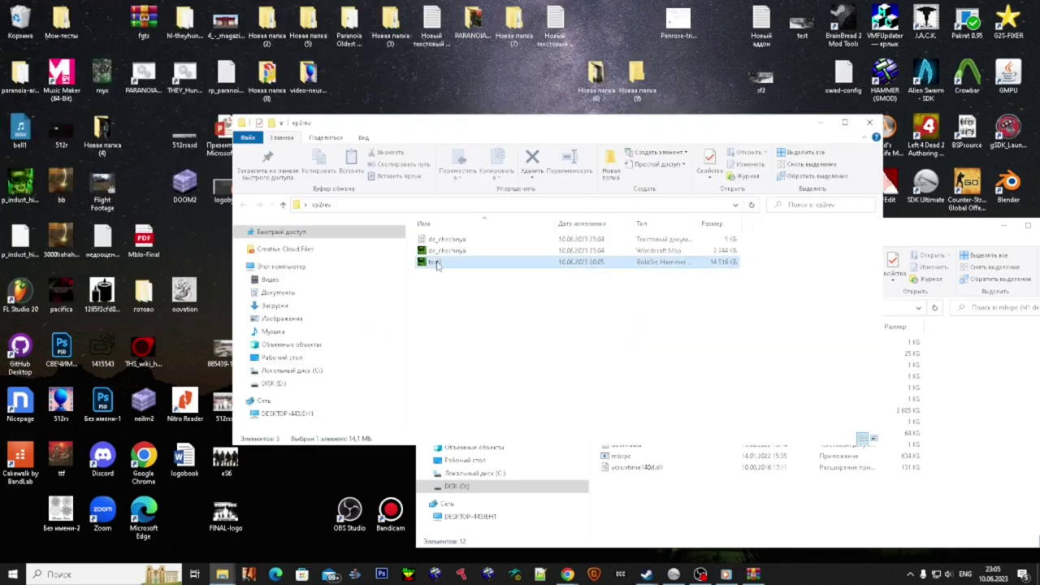
key("Delete")
- Move the decompiled de_chechnya Worldcraft map from the ep2rev folder to the desktop
left_click(466, 252)
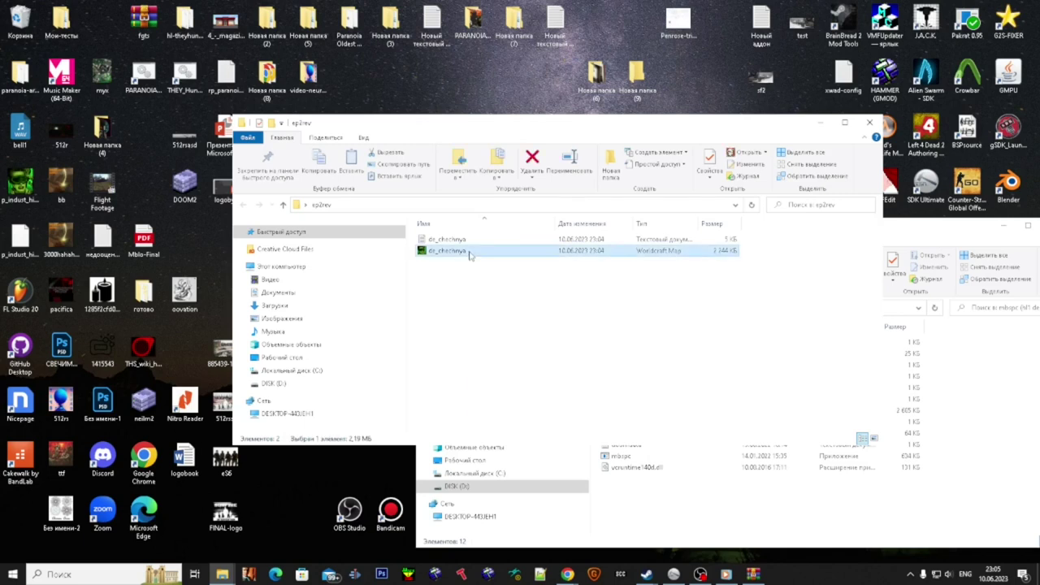
right_click(469, 252)
left_click(506, 457)
left_click_drag(596, 127, 699, 315)
left_click(382, 117)
left_click(381, 121)
key("ctrl+v")
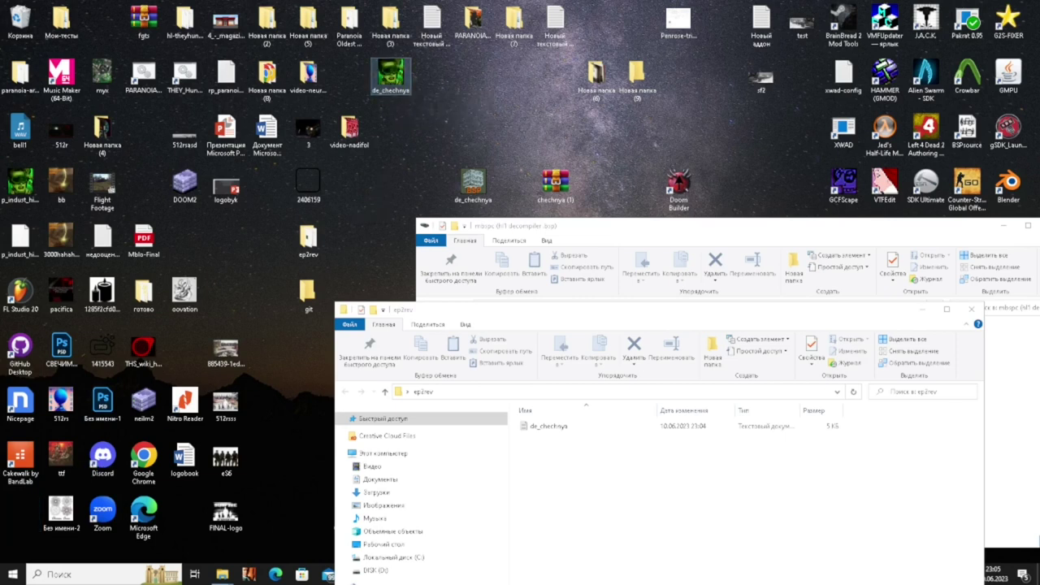
- Look around the decompiled de_chechnya map in Object Viewer and close the viewer
left_click_drag(509, 257, 433, 307)
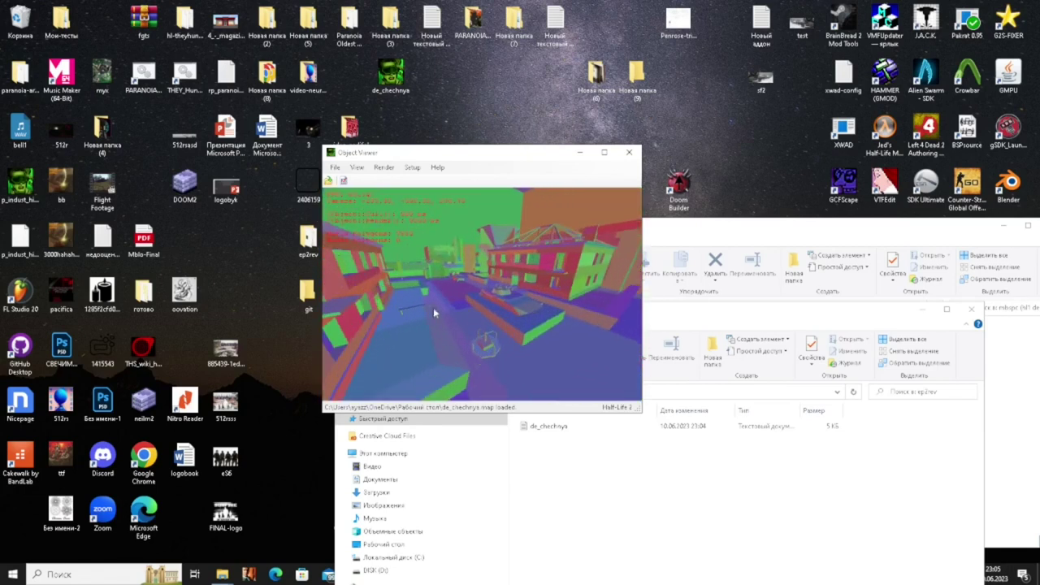
left_click(628, 152)
- Launch J.A.C.K. from the desktop, enlarge its window and open de_chechnya.map
double_click(928, 23)
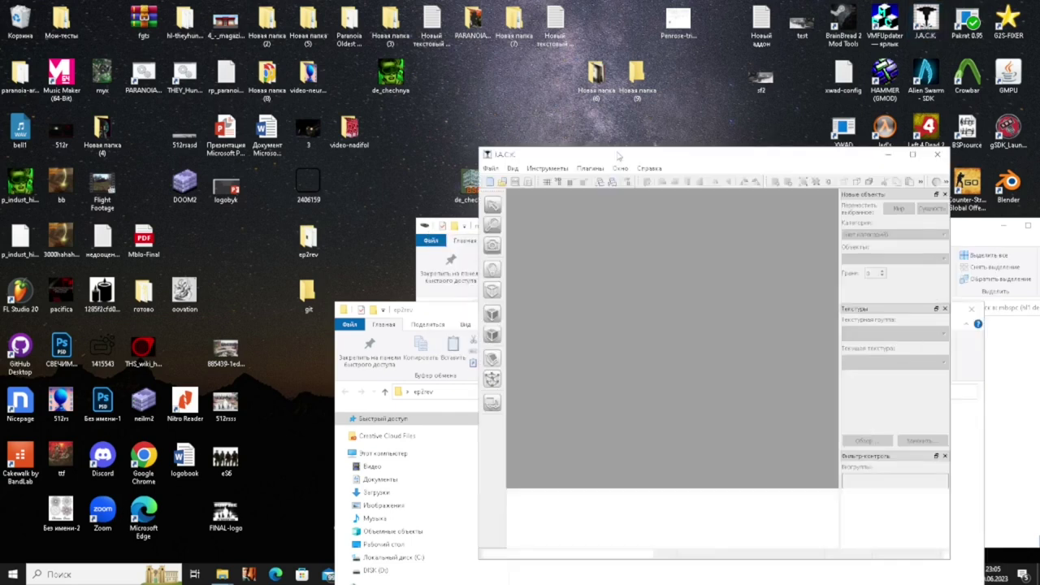
left_click_drag(480, 152, 407, 105)
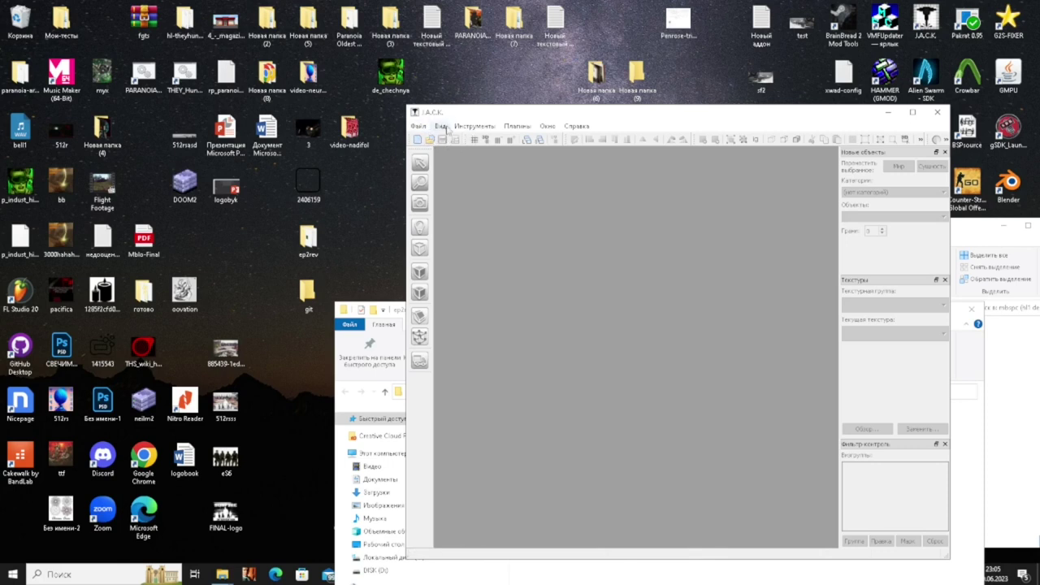
left_click(419, 126)
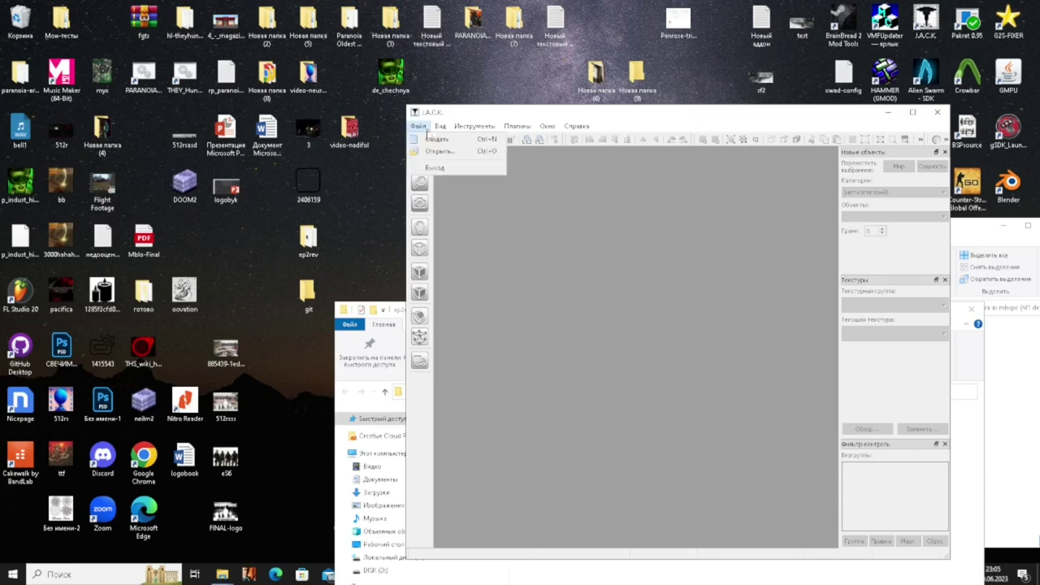
left_click(450, 153)
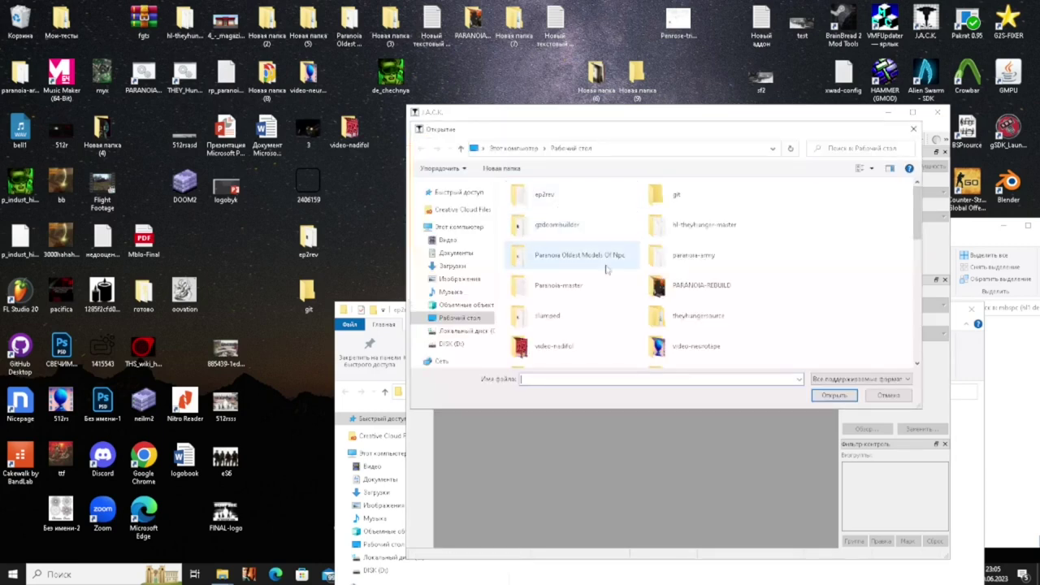
scroll(609, 272, "down", 5)
left_click(711, 236)
double_click(711, 236)
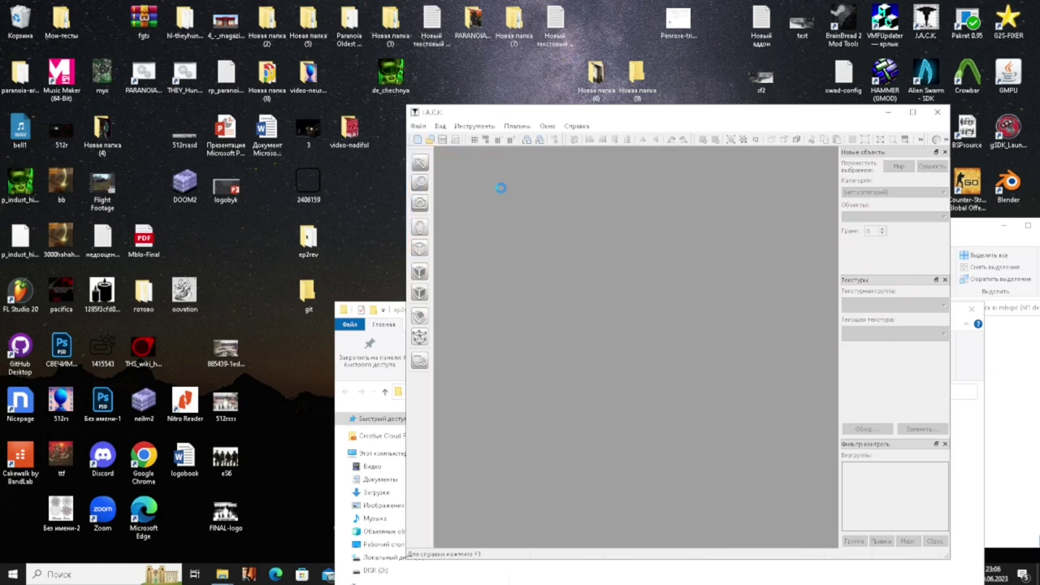
- Save the map to the desktop as maps in Half-Life RMF (*.rmf) format and close J.A.C.K
left_click(421, 126)
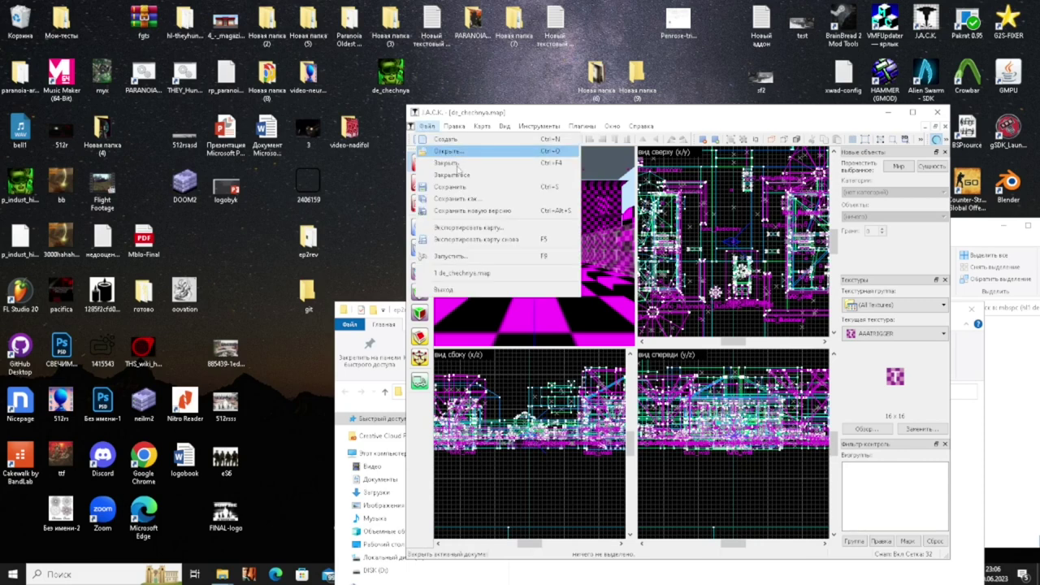
left_click(473, 200)
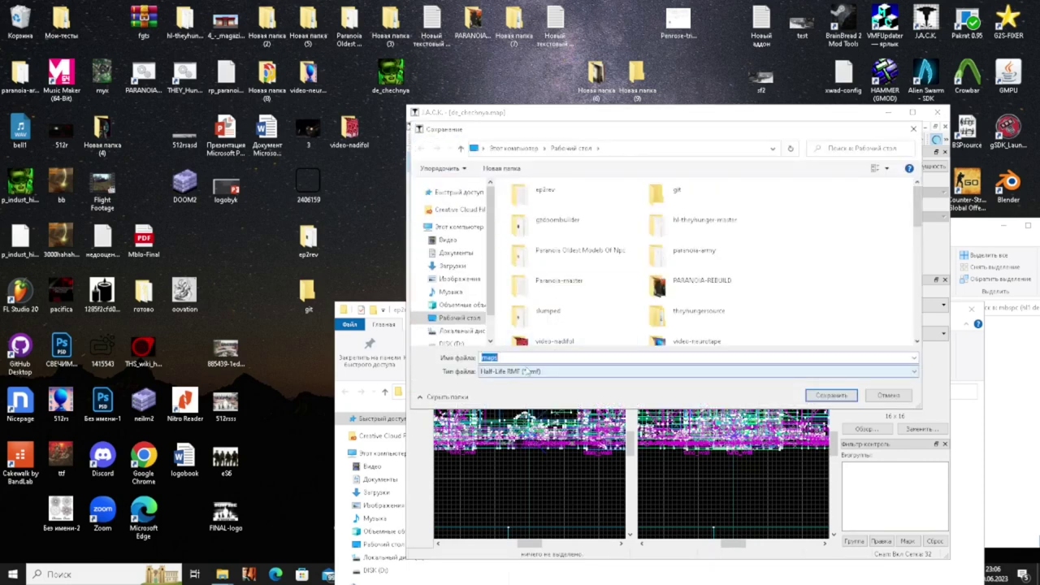
left_click(530, 372)
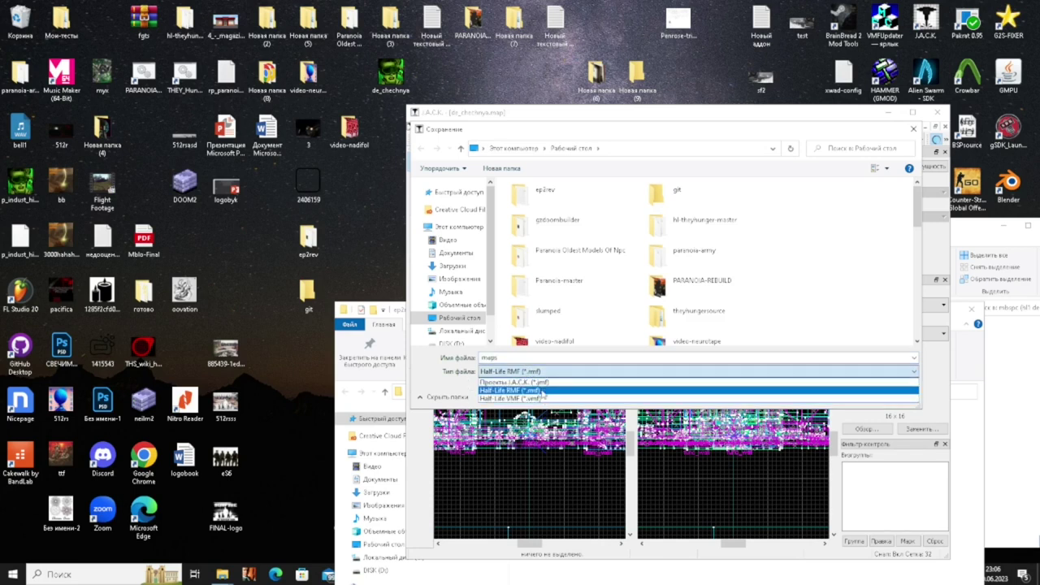
left_click(532, 389)
left_click(529, 373)
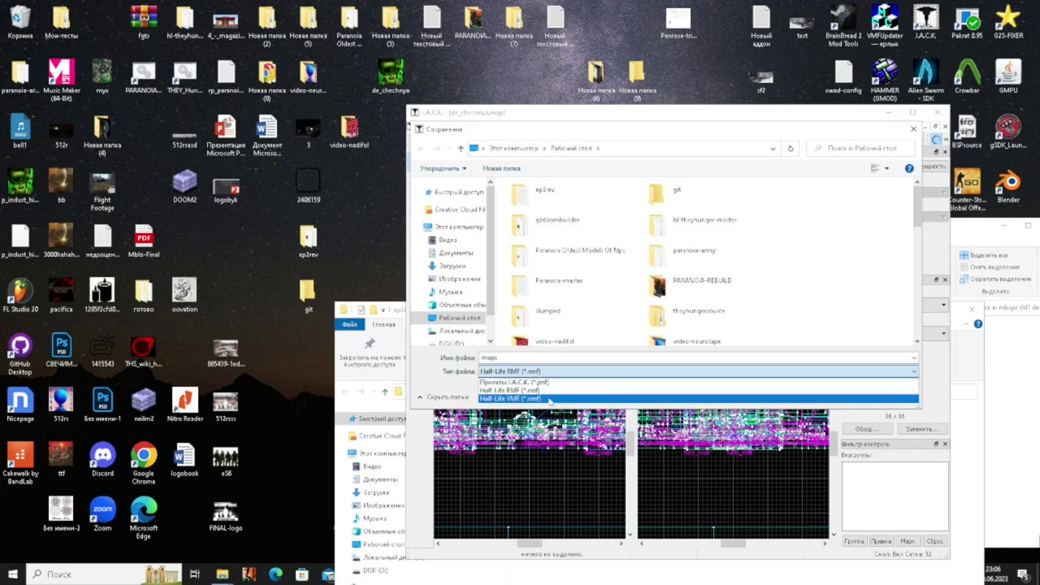
left_click(569, 391)
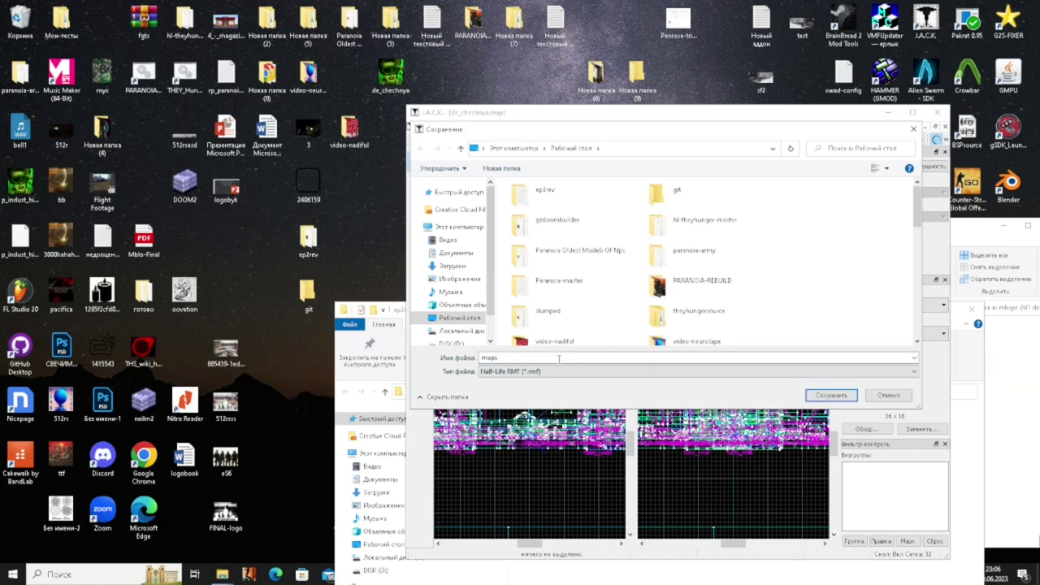
left_click(536, 372)
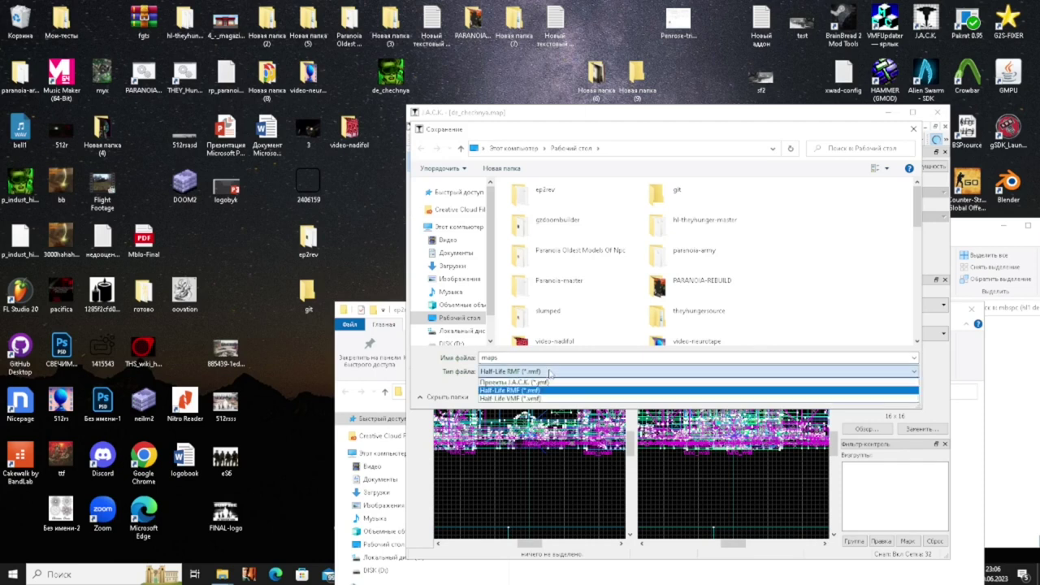
left_click(542, 390)
left_click(544, 363)
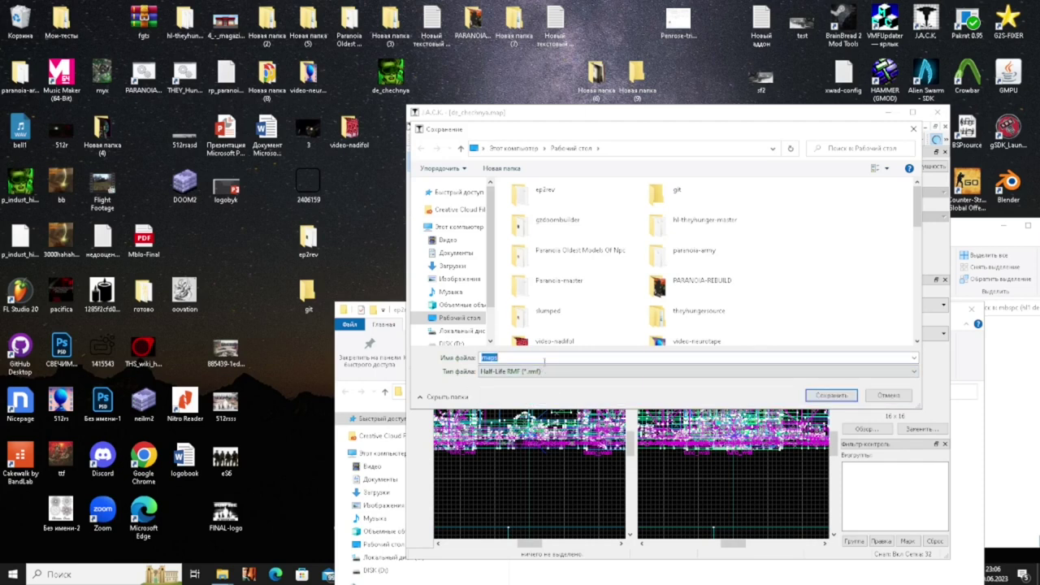
left_click(819, 397)
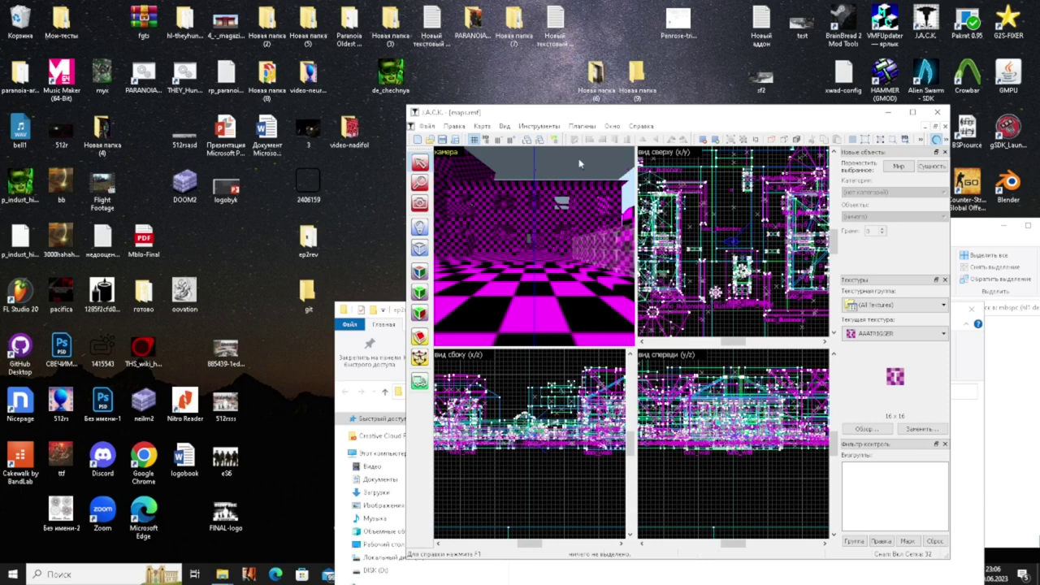
left_click(937, 112)
- Open the chechnya (1).zip archive from the desktop and select the texture package Perestrelka.wad
double_click(549, 186)
left_click(430, 477)
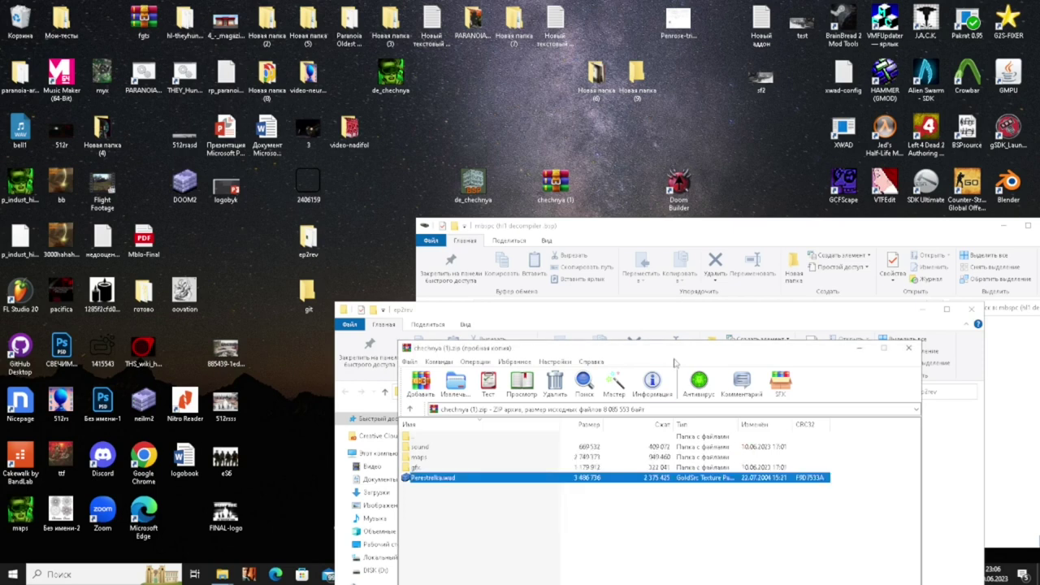
left_click_drag(680, 349, 741, 125)
- Show Local Disk (C:) in File Explorer and arrange its window beside the archive window
left_click(394, 559)
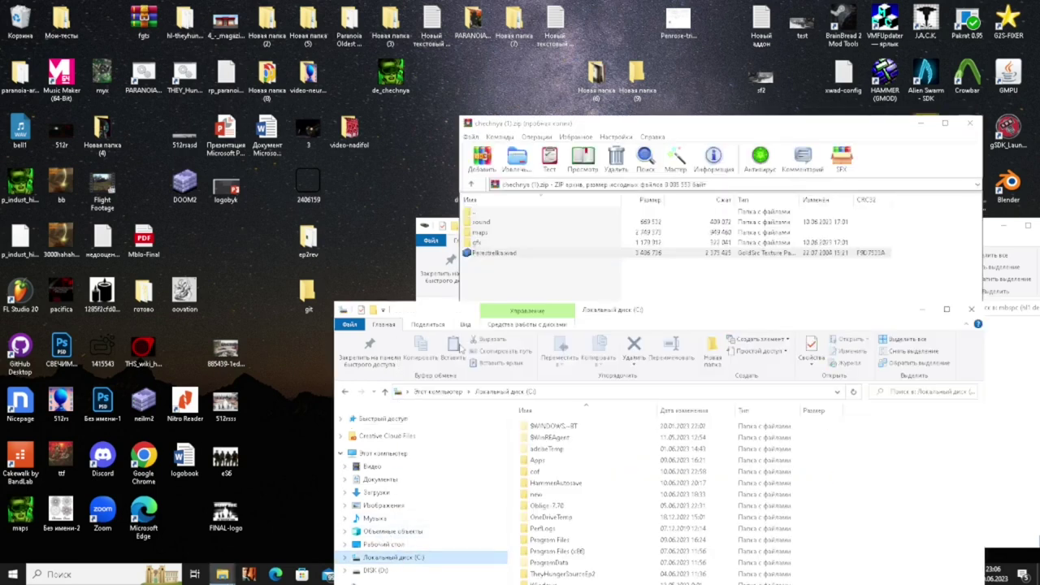
left_click_drag(458, 314, 365, 227)
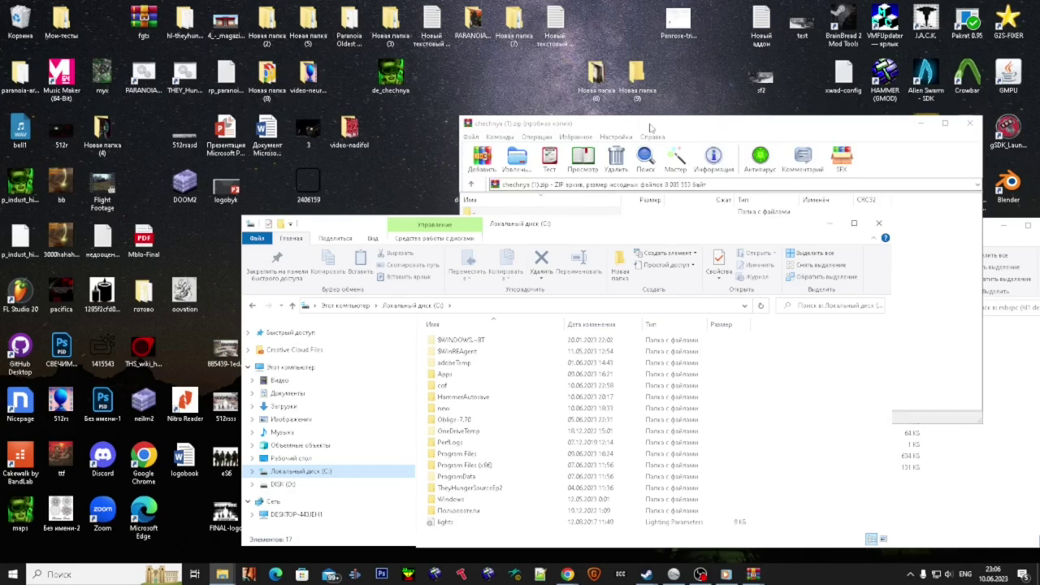
left_click_drag(651, 128, 679, 254)
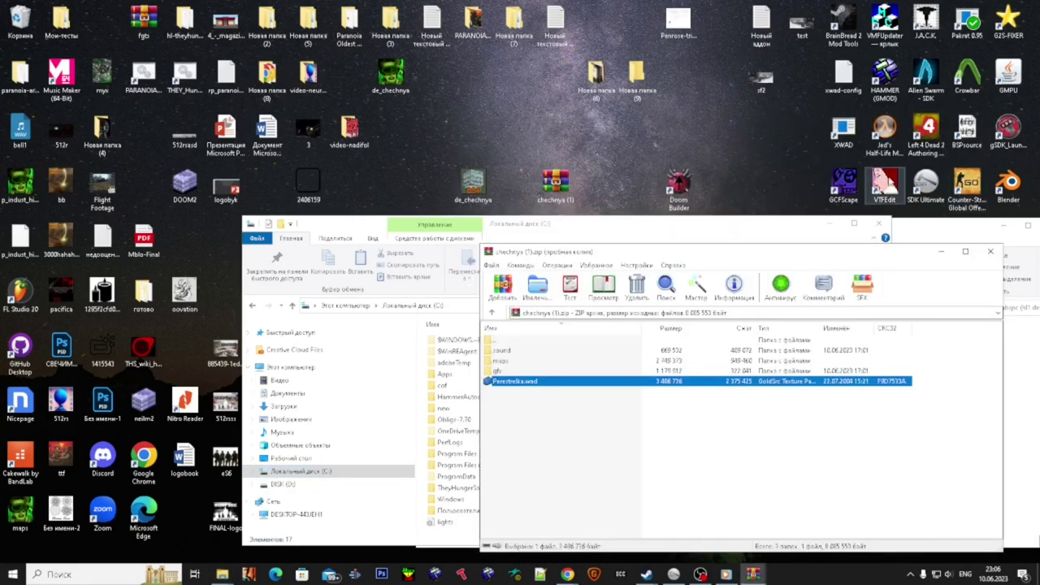
left_click(885, 186)
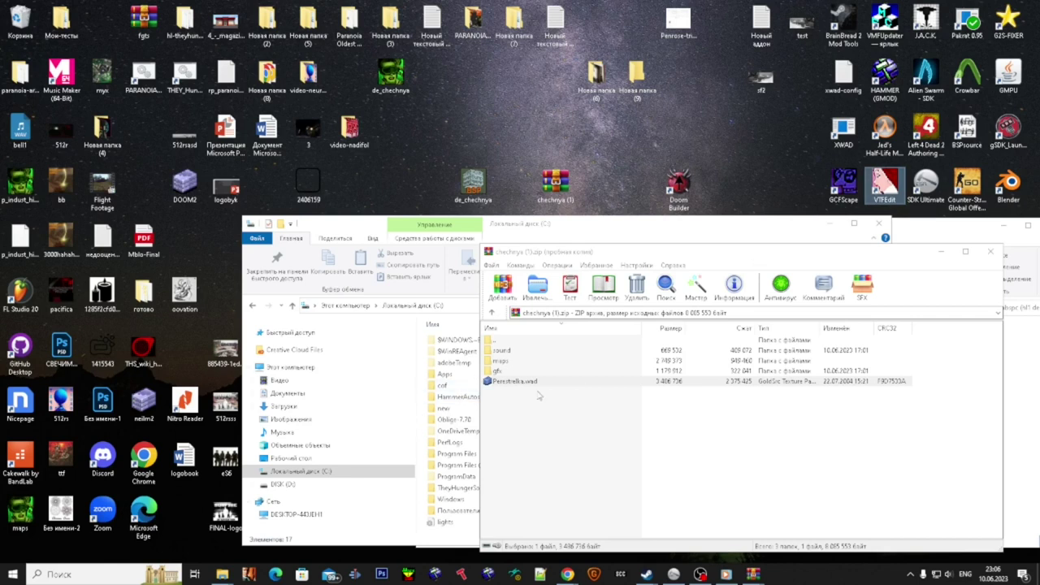
- Extract Perestrelka.wad from the archive into the C:\cof folder and close the archive
double_click(460, 387)
left_click(909, 400)
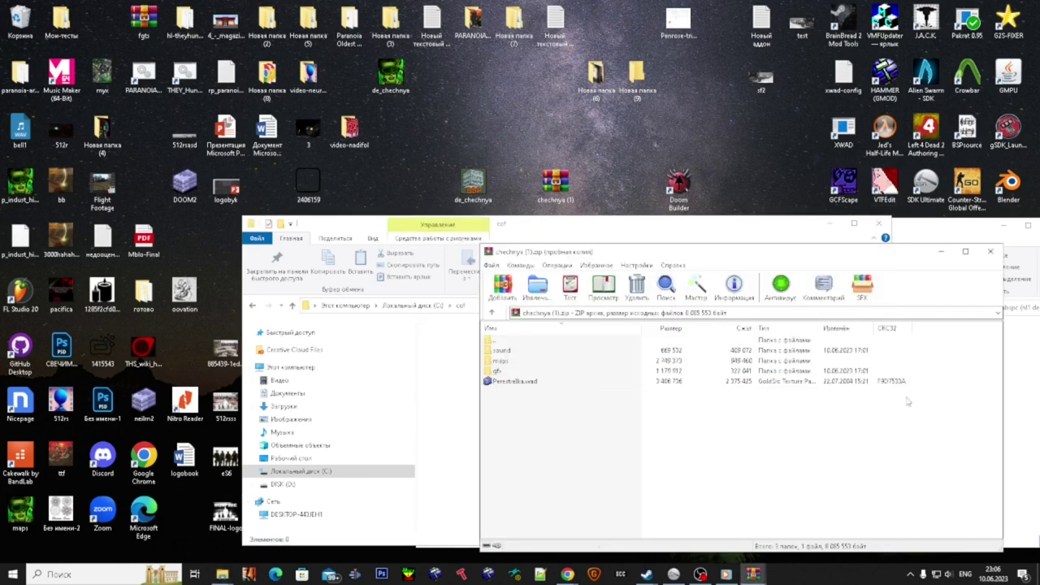
left_click_drag(530, 382, 465, 386)
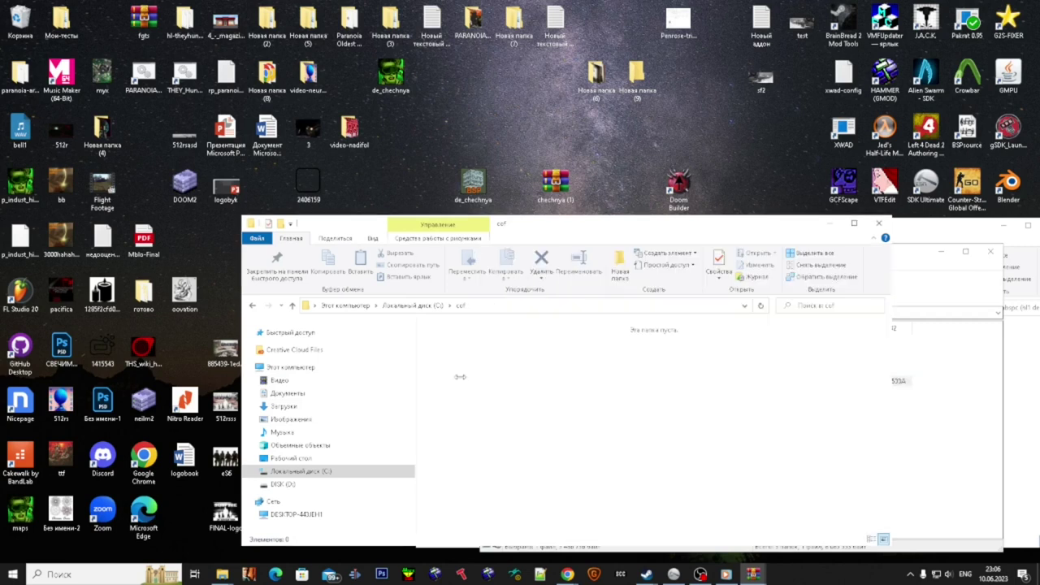
left_click(992, 255)
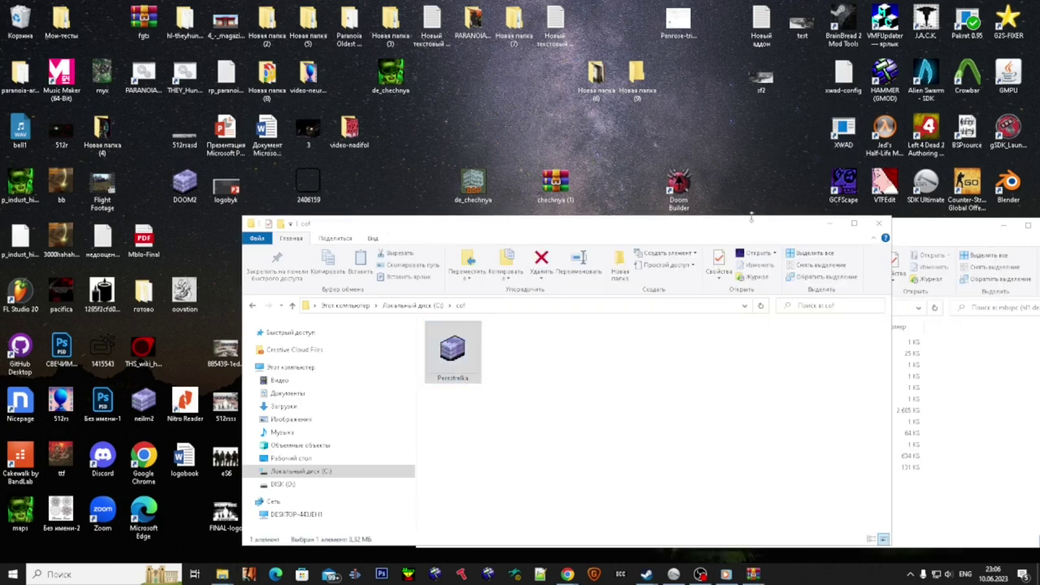
- Find Command Prompt with the search term cmd and launch it
left_click(140, 563)
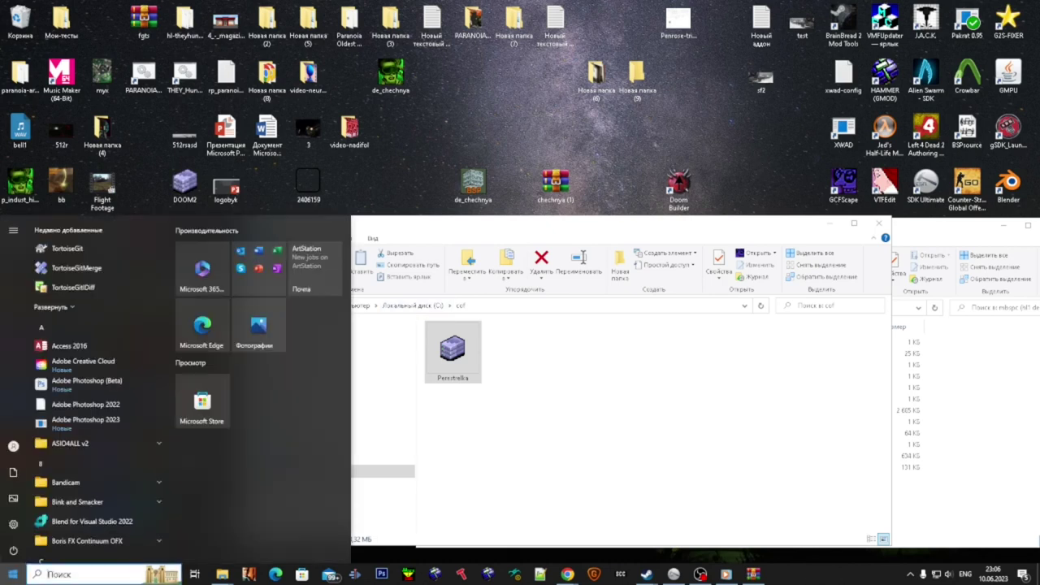
type("m")
key("BackSpace")
type("cmd")
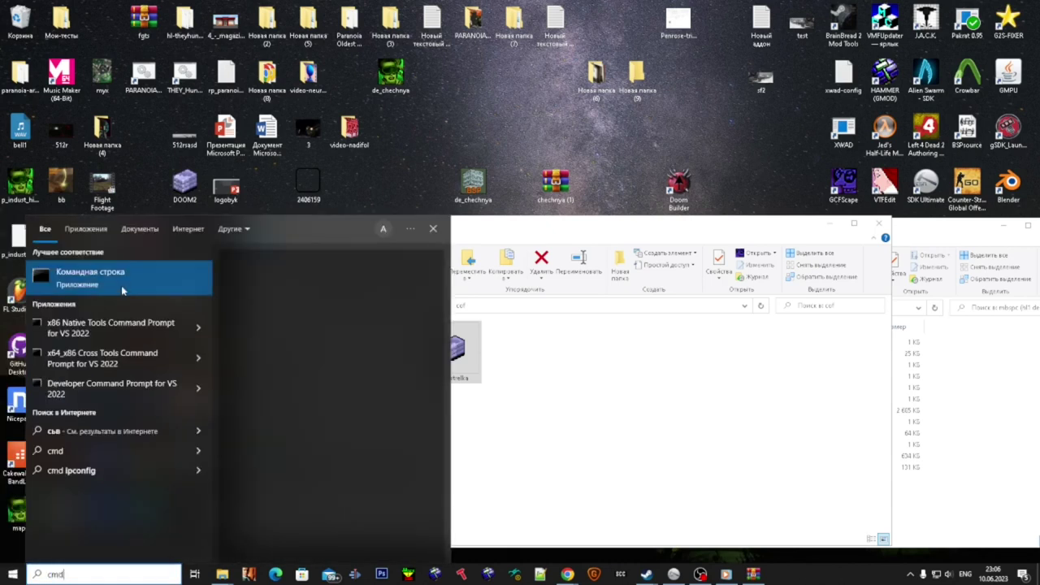
left_click(123, 276)
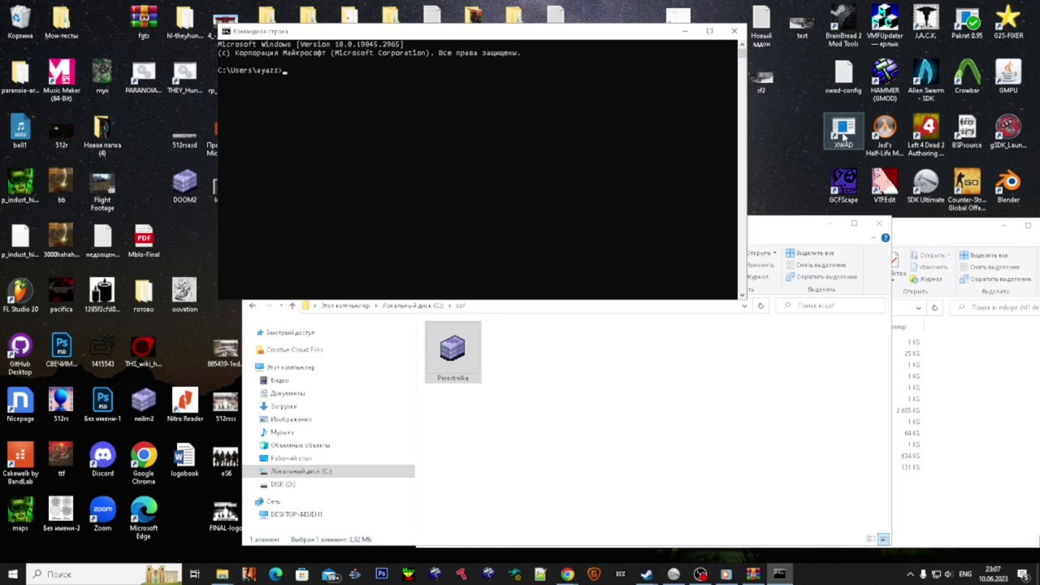
- Open the XWAD shortcut's file location, look into the neighbouring source2009 folder of SourceSDK\bin and close the window
left_click(842, 138)
right_click(850, 133)
left_click(864, 154)
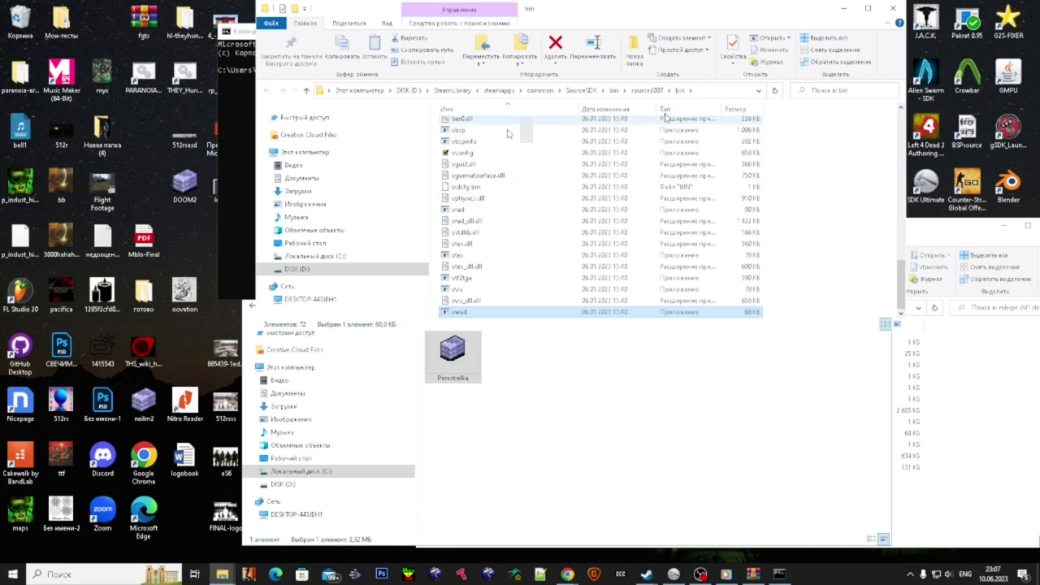
left_click(614, 91)
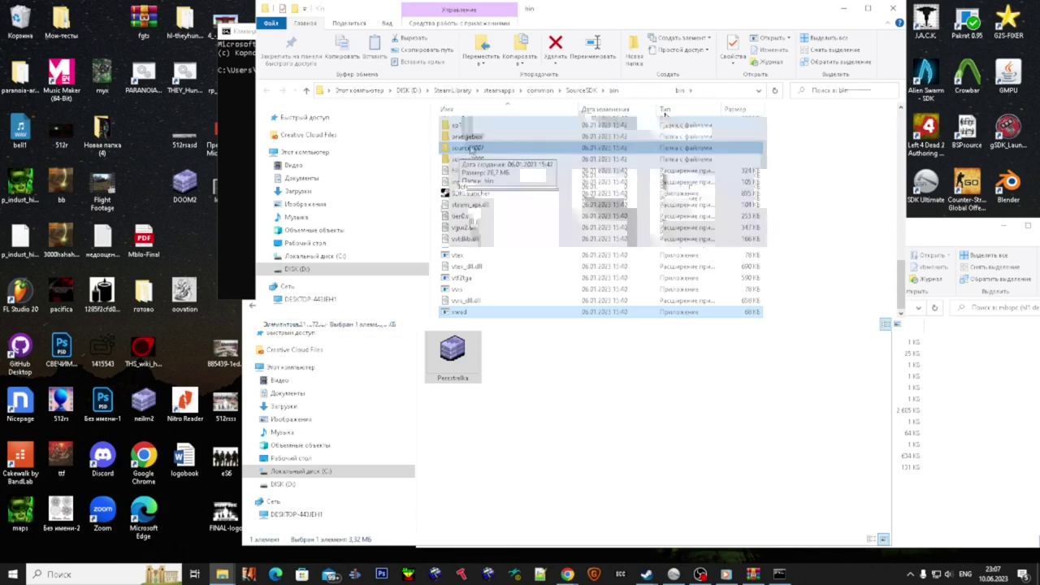
double_click(508, 161)
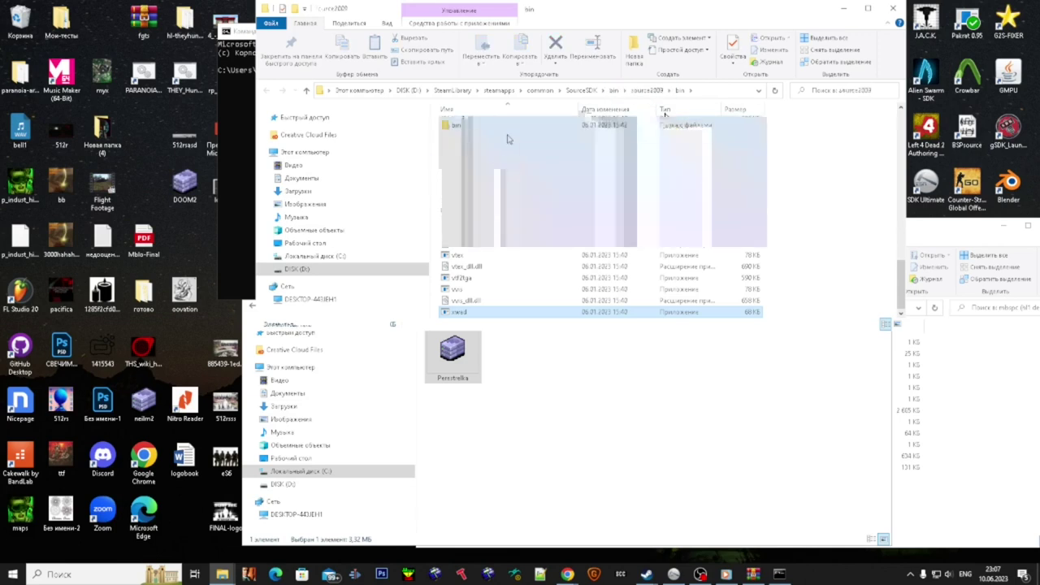
double_click(505, 132)
left_click(893, 8)
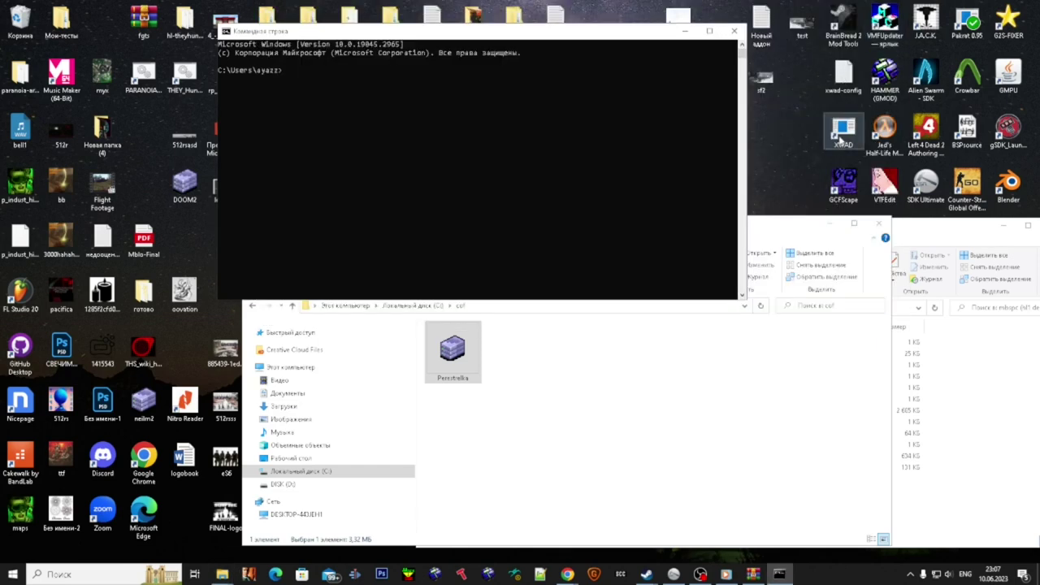
- Enter the XWAD shortcut's path in Command Prompt, followed by the arguments -basedir C:\cof -wadfile C:\cof\*.wad copied from xwad-config
double_click(844, 77)
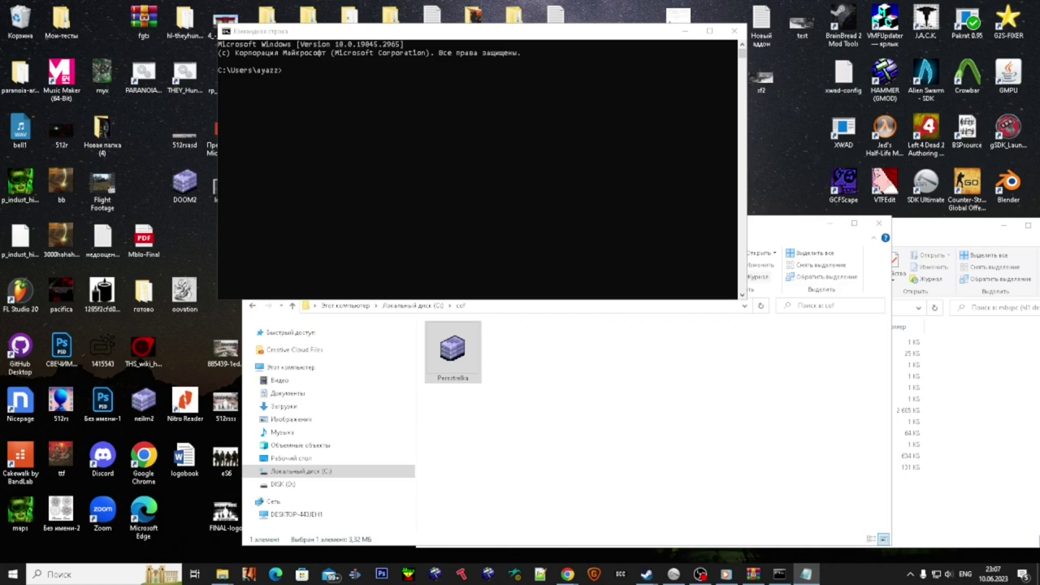
left_click_drag(665, 159, 465, 219)
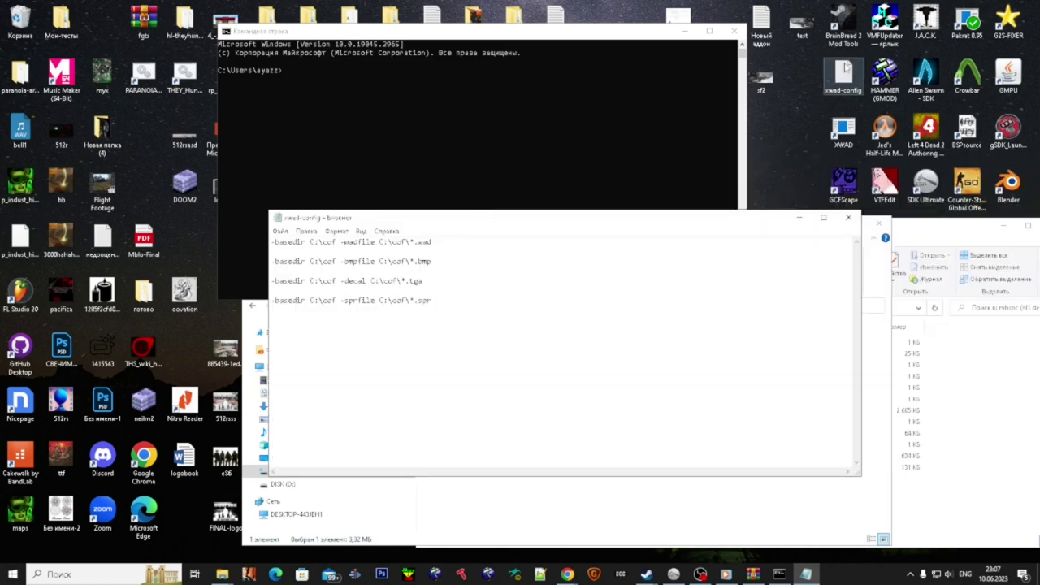
key("ctrl+a")
left_click(482, 288)
left_click_drag(432, 300, 258, 270)
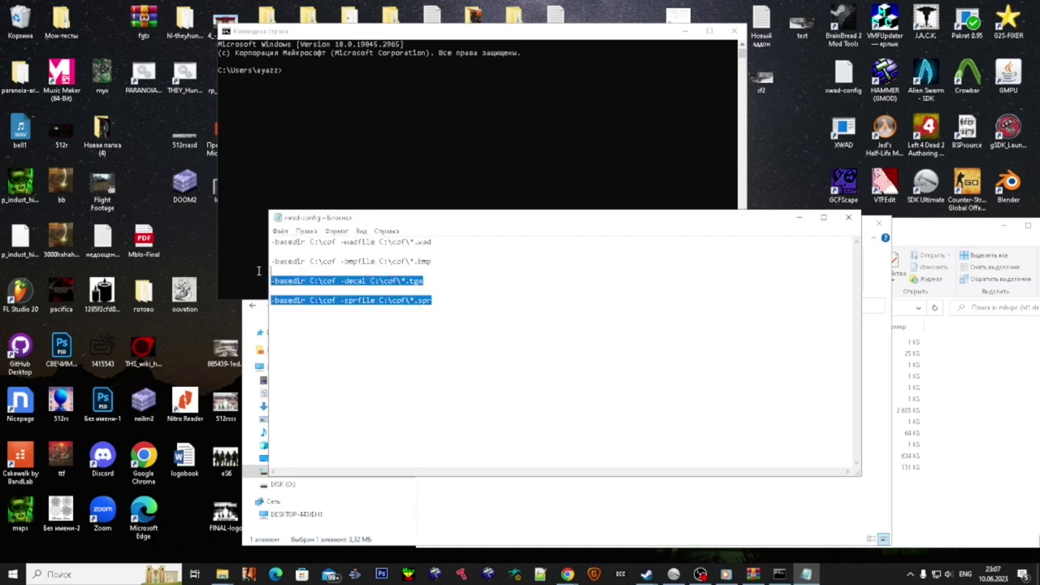
left_click_drag(453, 260, 231, 260)
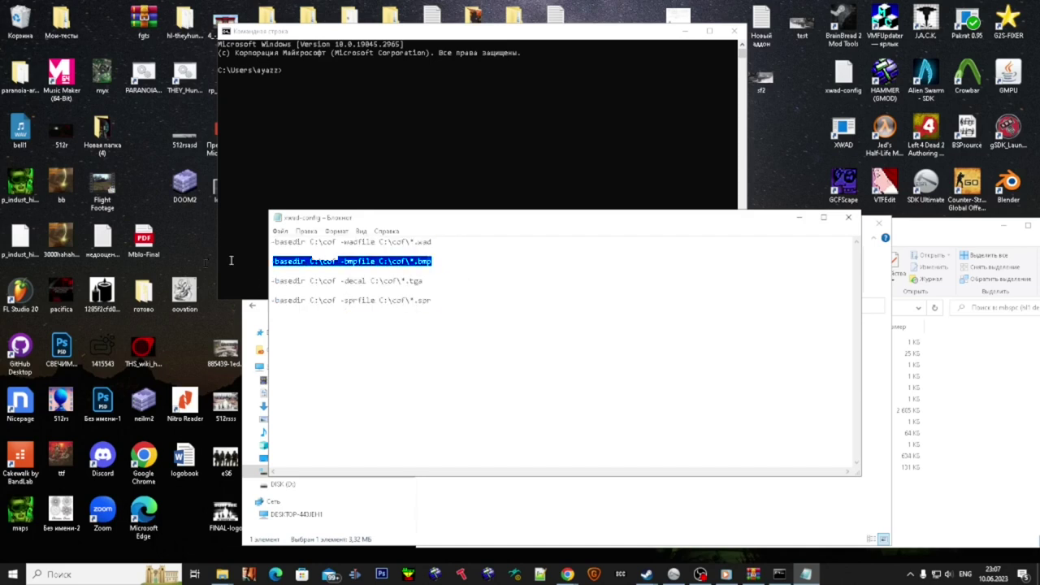
left_click(430, 245)
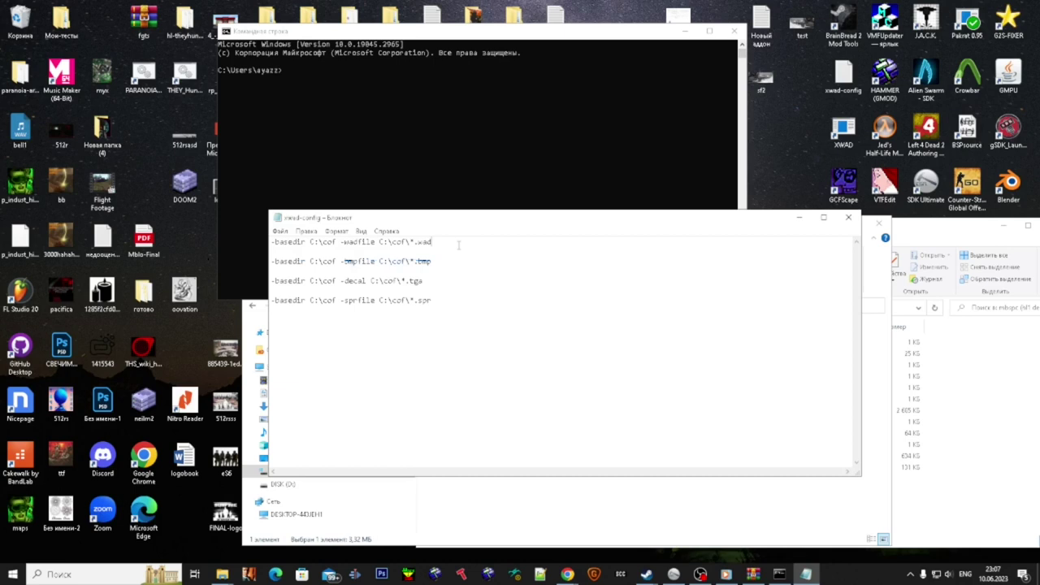
left_click_drag(459, 245, 172, 223)
key("ctrl+c")
left_click(848, 217)
left_click_drag(843, 130, 488, 159)
key("ctrl+v")
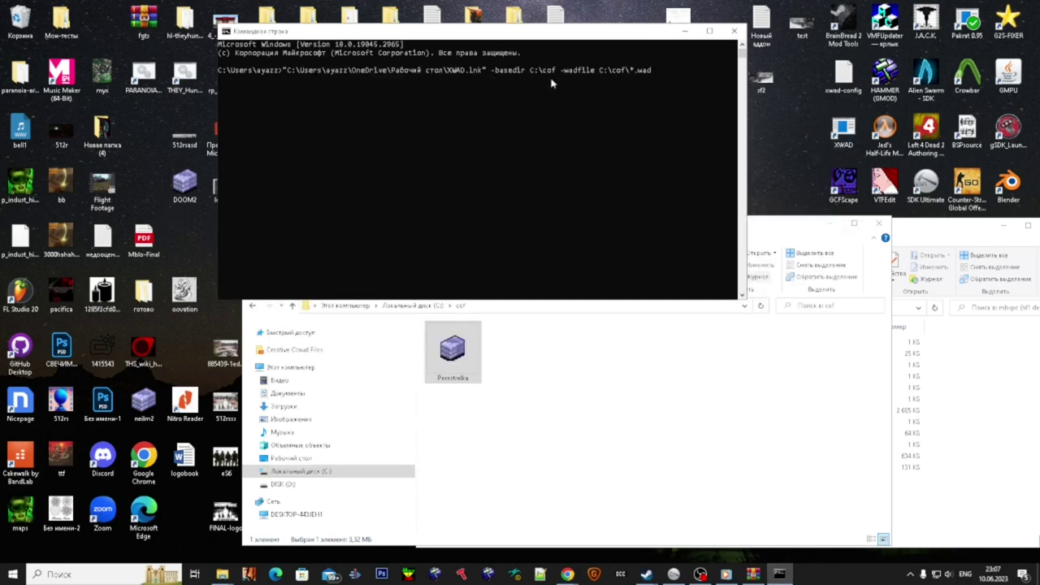
- Check the command's base directory and *.wad argument against the path of the folder holding Perestrelka
left_click(580, 124)
left_click(622, 325)
left_click(515, 309)
left_click(580, 126)
left_click_drag(561, 71, 654, 71)
left_click(632, 72)
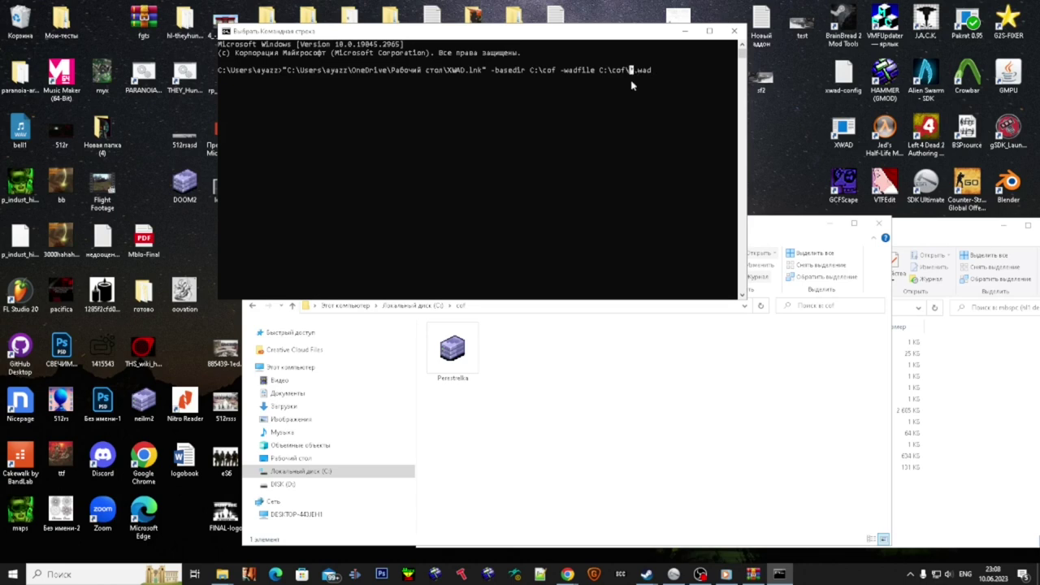
left_click(504, 375)
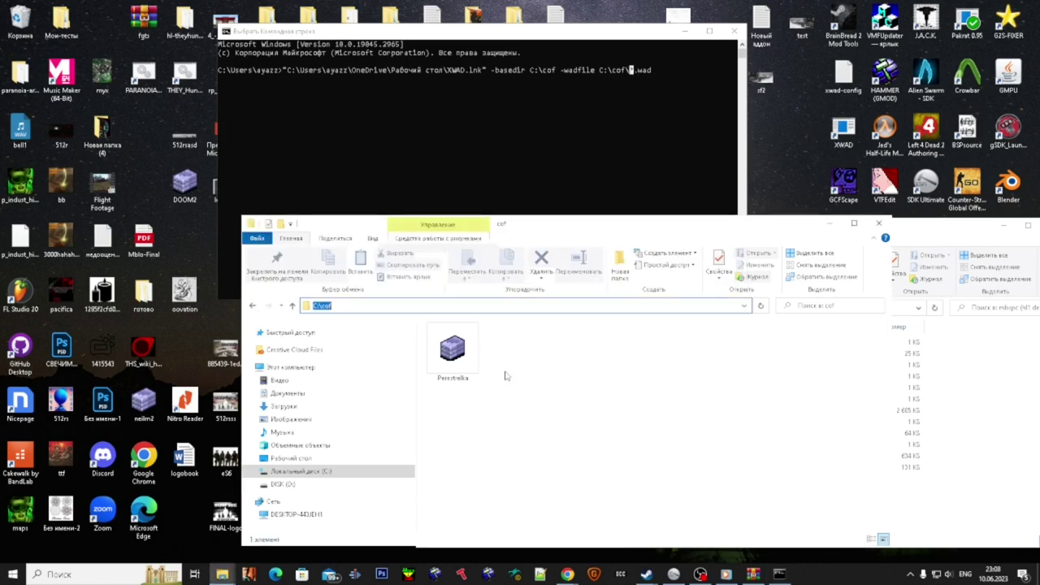
left_click(655, 78)
left_click(651, 98)
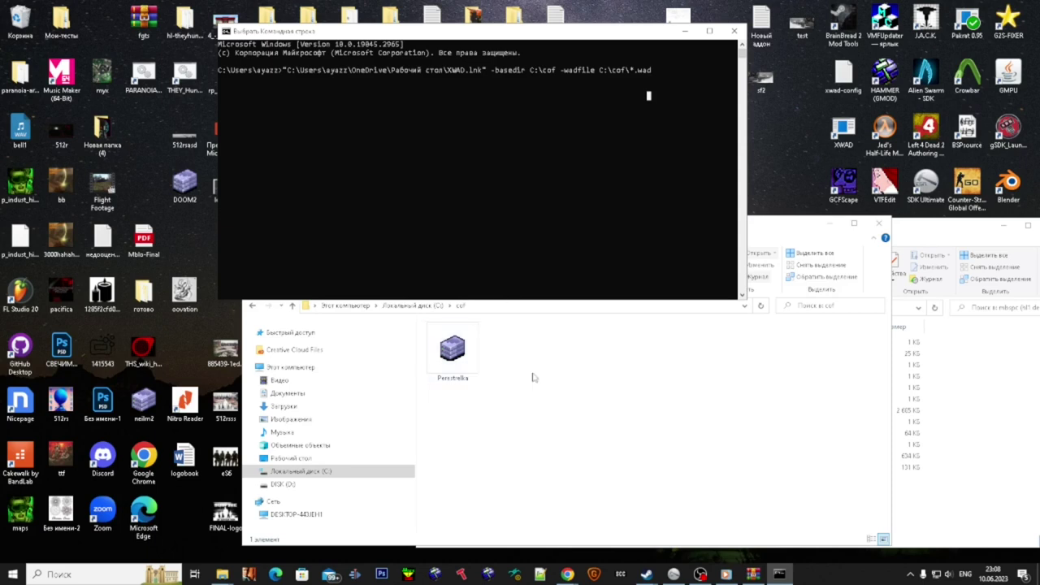
left_click(633, 70)
left_click(633, 70)
left_click_drag(655, 72, 632, 71)
- Run the XWAD command to convert the WAD textures and quit the converter when it finishes
left_click(678, 94)
right_click(678, 94)
left_click(676, 82)
key("Return")
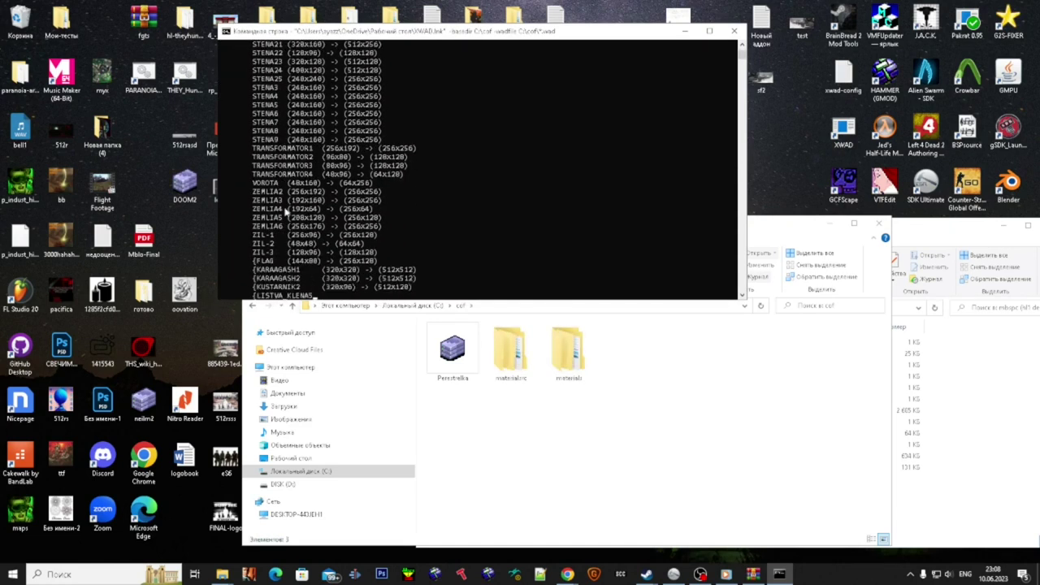
key("Return")
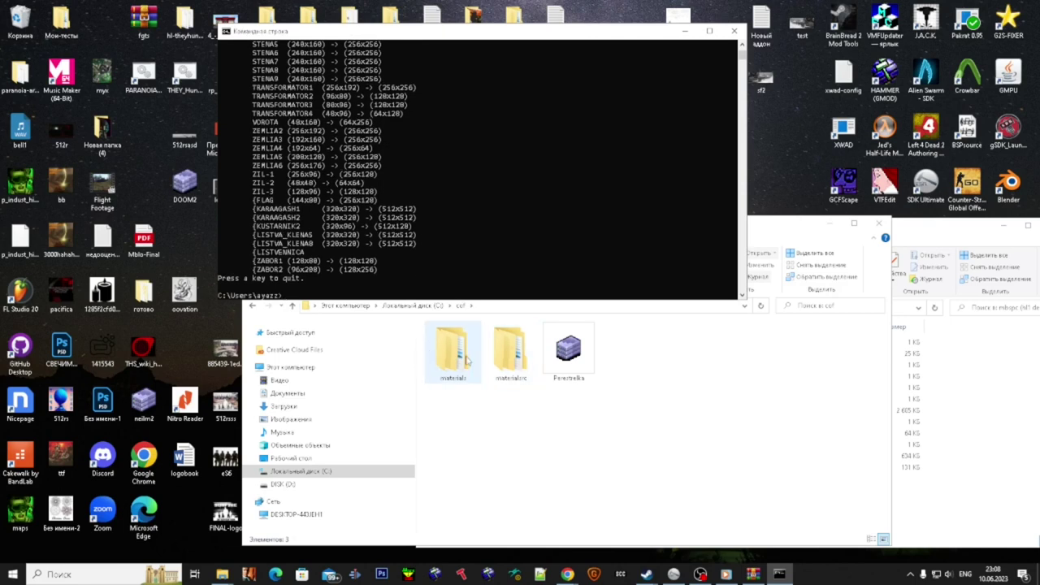
- Go to the materials\Perestrelka folder in C:\cof and open {flag.resizeinfo in Notepad++
left_click(467, 361)
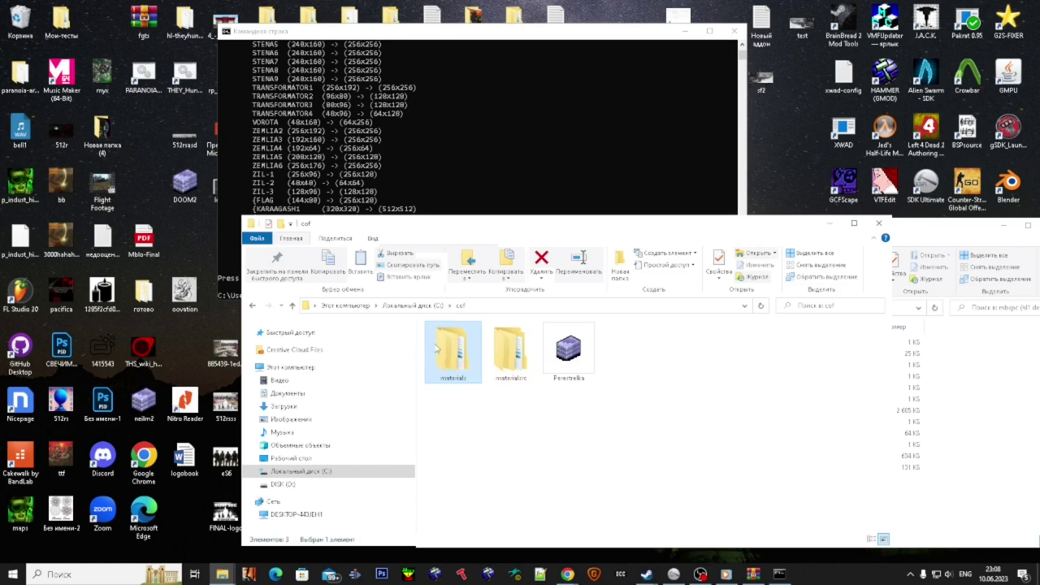
double_click(437, 349)
double_click(437, 341)
left_click(438, 343)
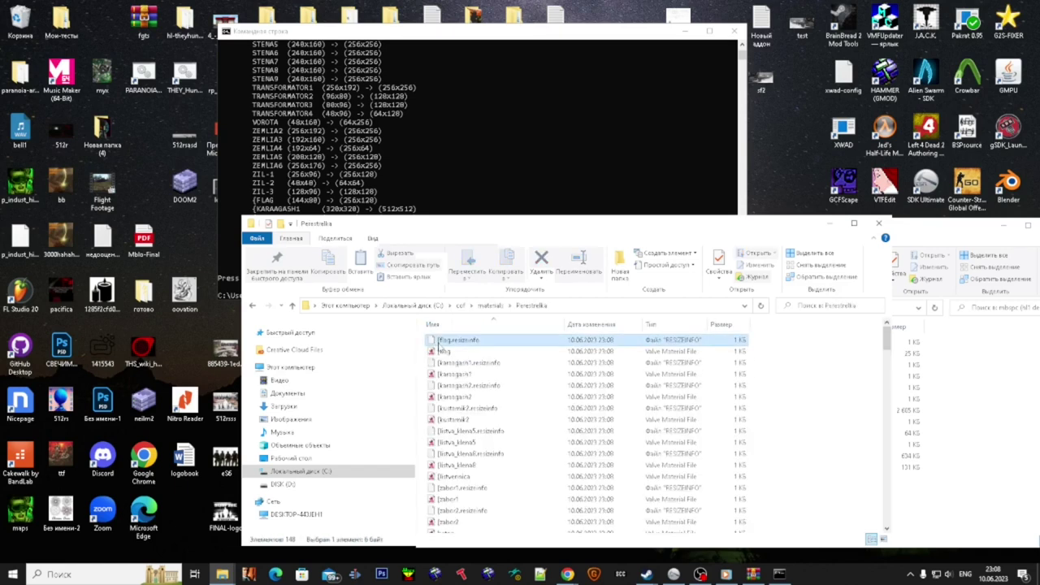
right_click(438, 343)
left_click(518, 145)
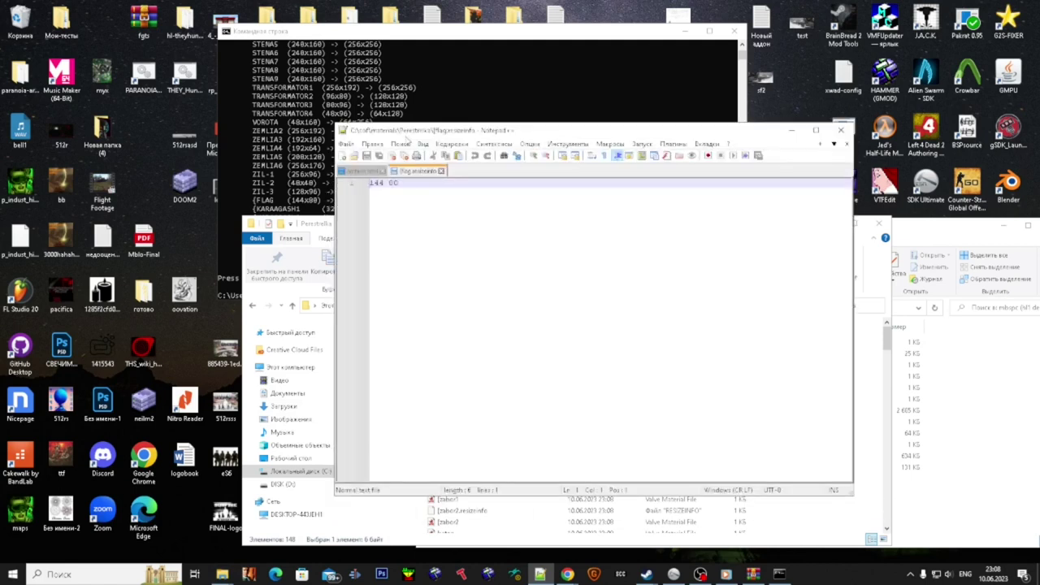
- Examine the texture dimensions stored in {flag.resizeinfo alongside the resizeinfo and material files in the Perestrelka folder
key("ctrl+a")
left_click(414, 189)
left_click_drag(414, 190, 340, 189)
left_click(406, 194)
left_click(458, 202)
left_click(491, 510)
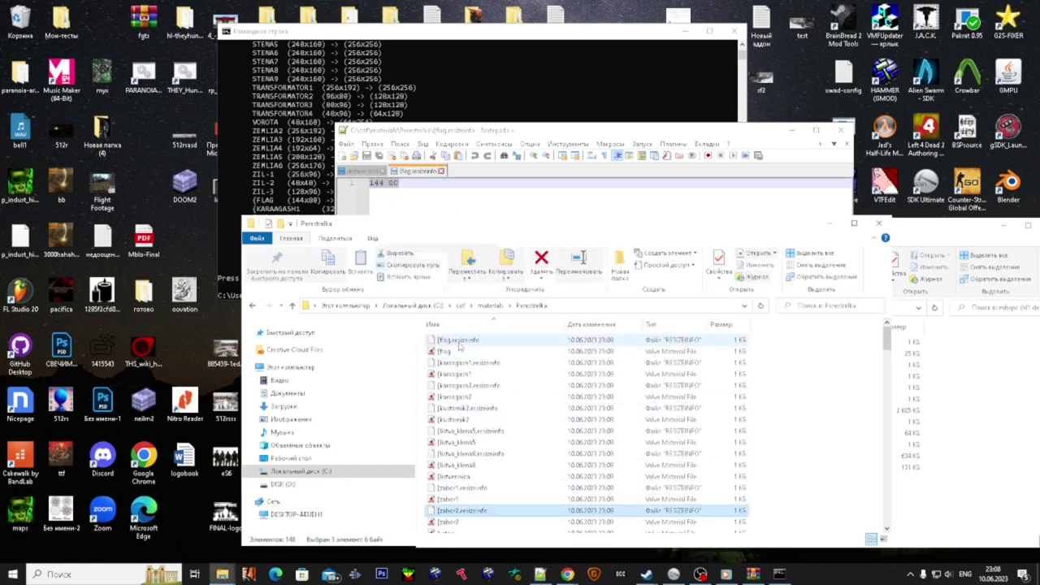
left_click(407, 187)
left_click_drag(407, 188, 359, 186)
left_click(409, 188)
left_click(410, 193)
key("ctrl+a")
left_click(415, 184)
key("ctrl+a")
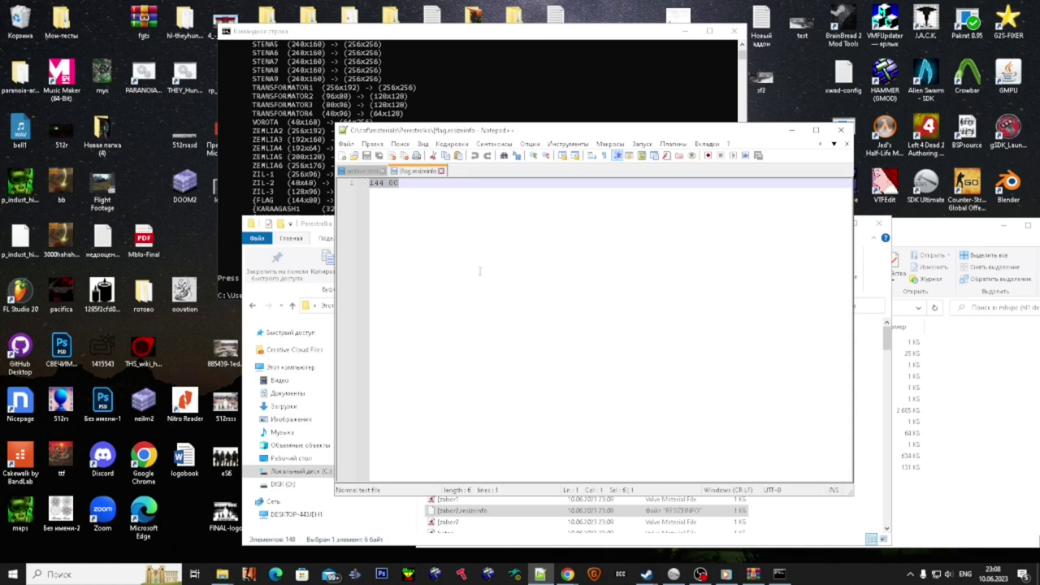
left_click(468, 258)
key("ctrl+a")
left_click(419, 184)
left_click_drag(400, 184, 388, 185)
left_click(408, 189)
left_click(406, 186)
left_click(403, 195)
left_click(479, 522)
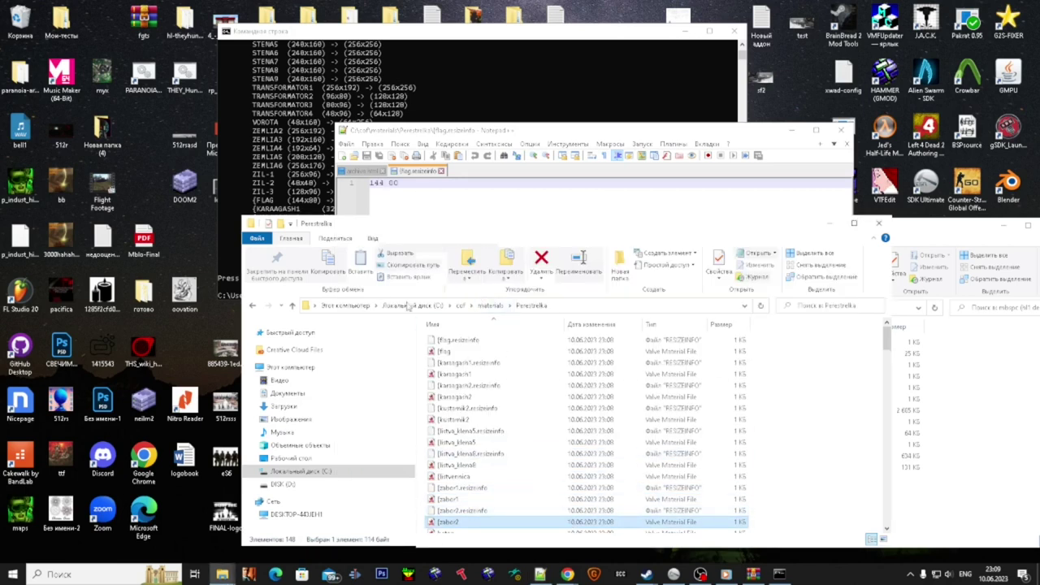
left_click(395, 191)
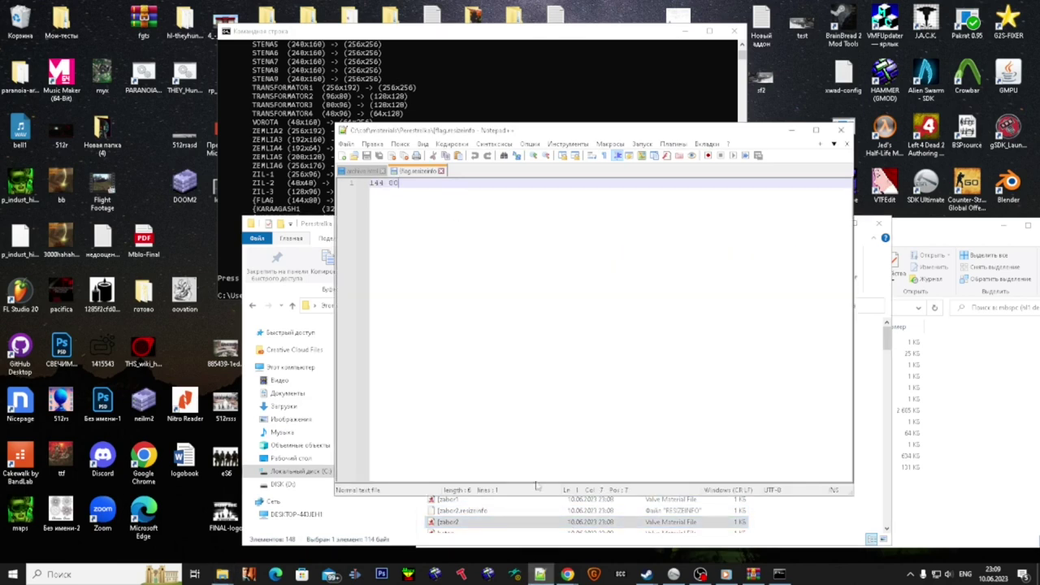
left_click(522, 517)
left_click(500, 510)
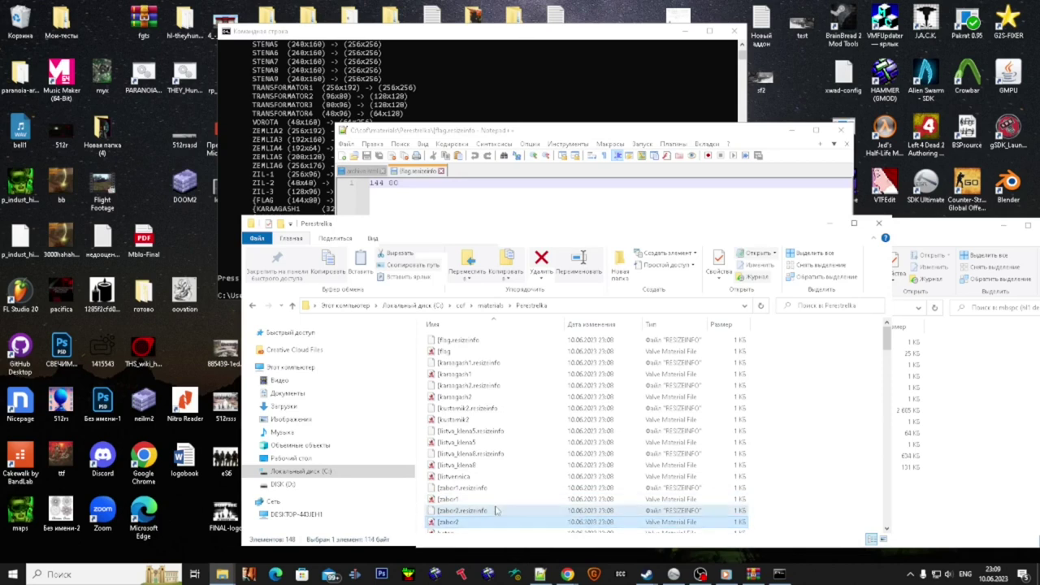
left_click(479, 207)
key("ctrl+a")
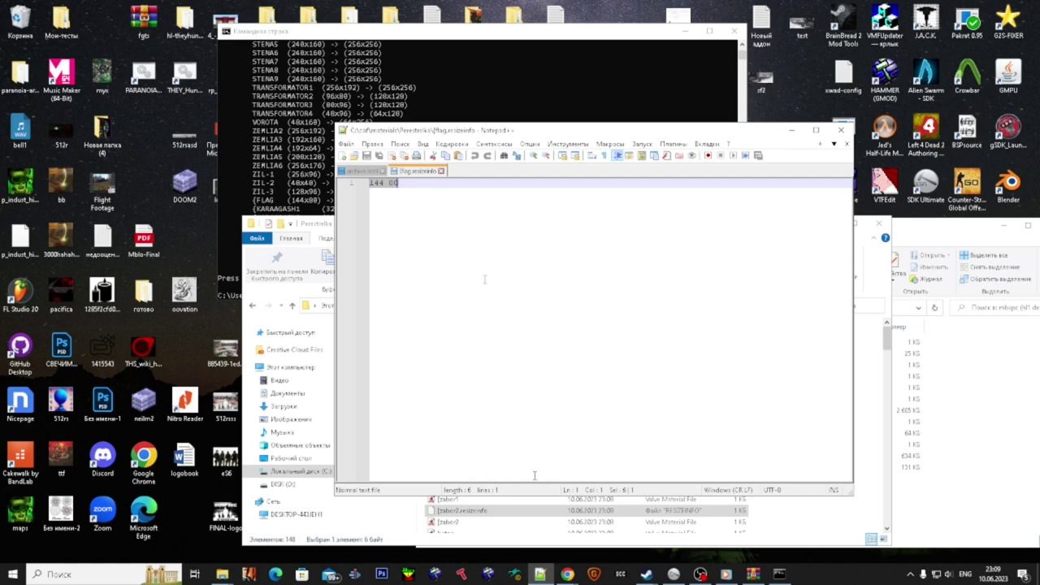
- Open the materialsrc\Perestrelka folder in C:\cof and browse its extracted TGA textures
left_click(530, 543)
key("BackSpace")
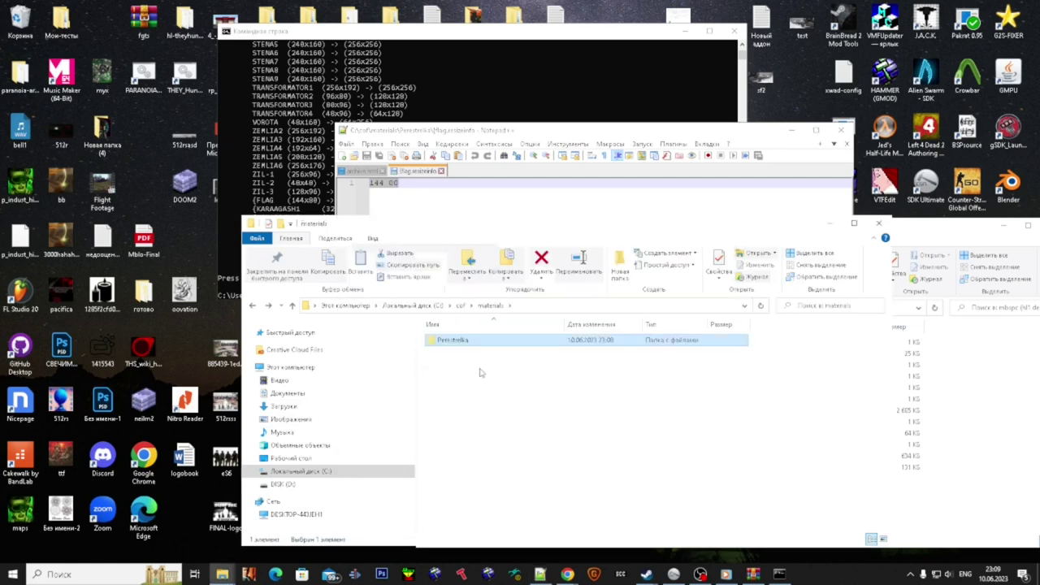
key("BackSpace")
double_click(512, 356)
double_click(503, 333)
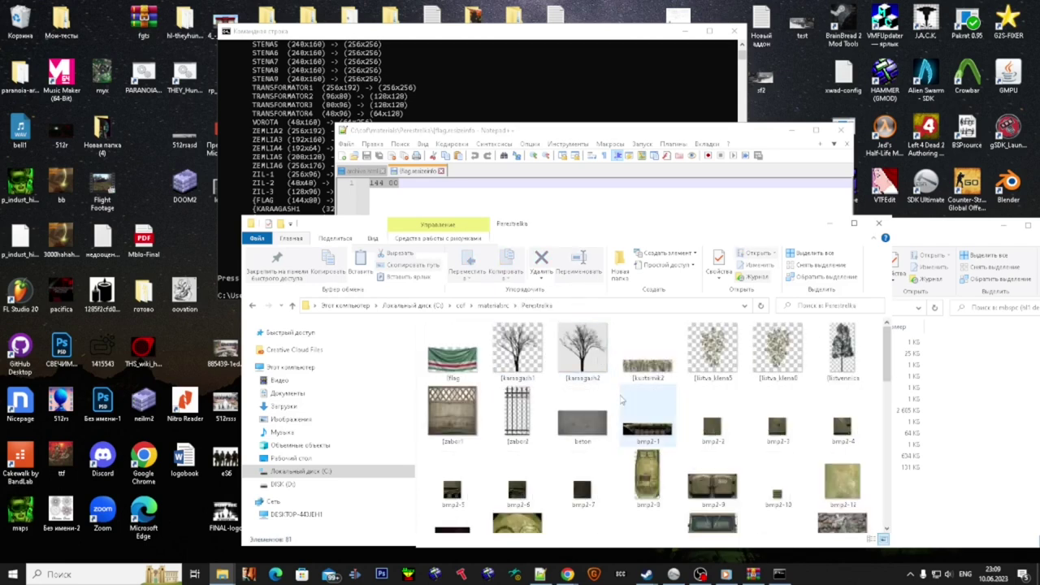
scroll(622, 396, "down", 8)
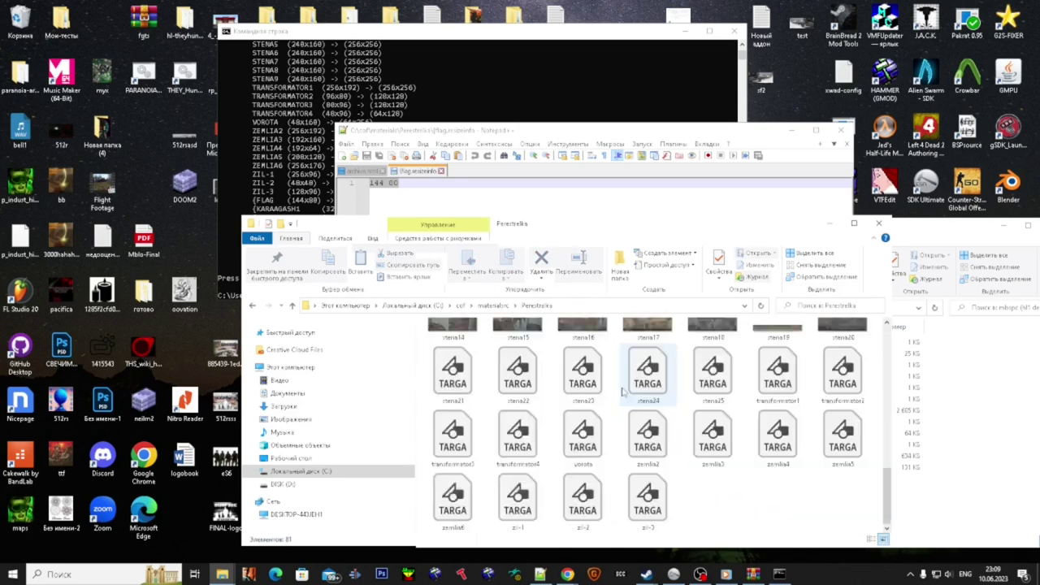
scroll(623, 390, "up", 5)
left_click(517, 348)
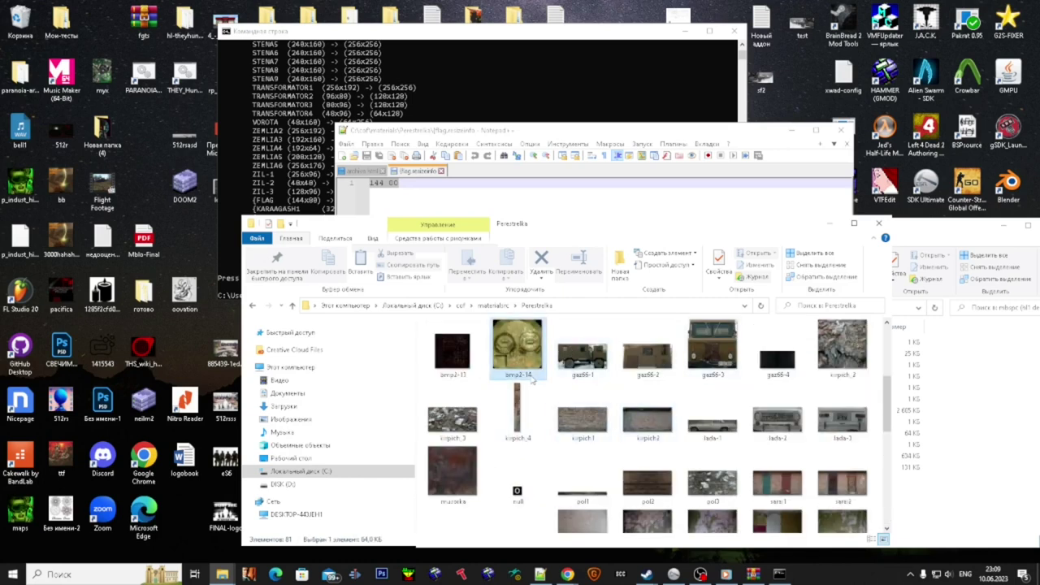
scroll(623, 389, "down", 8)
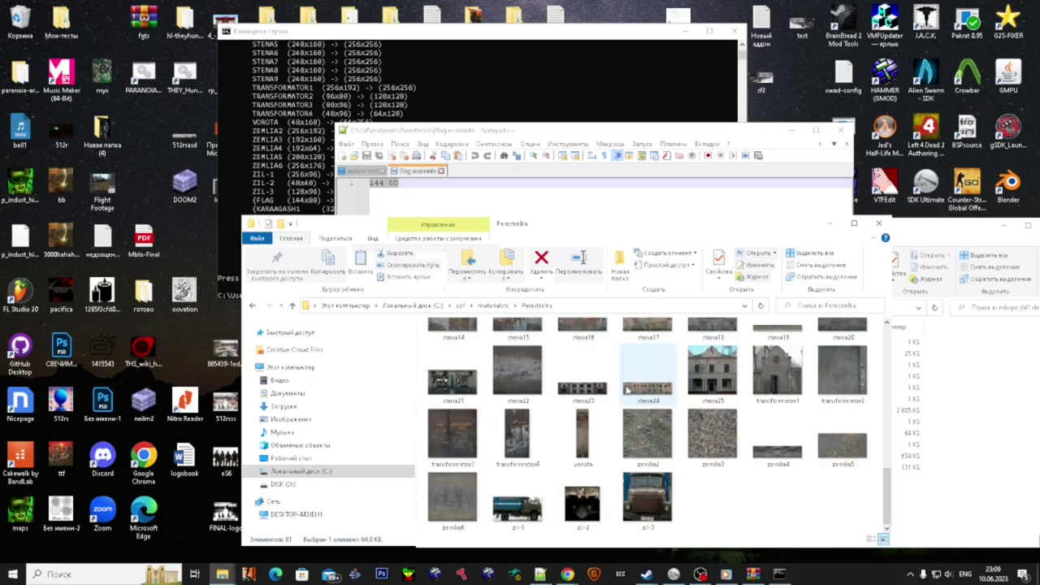
- Examine the TGA textures with transparency, such as {flag, {karaagach1 and {karaagach2, in the materialsrc\Perestrelka folder
scroll(687, 409, "up", 6)
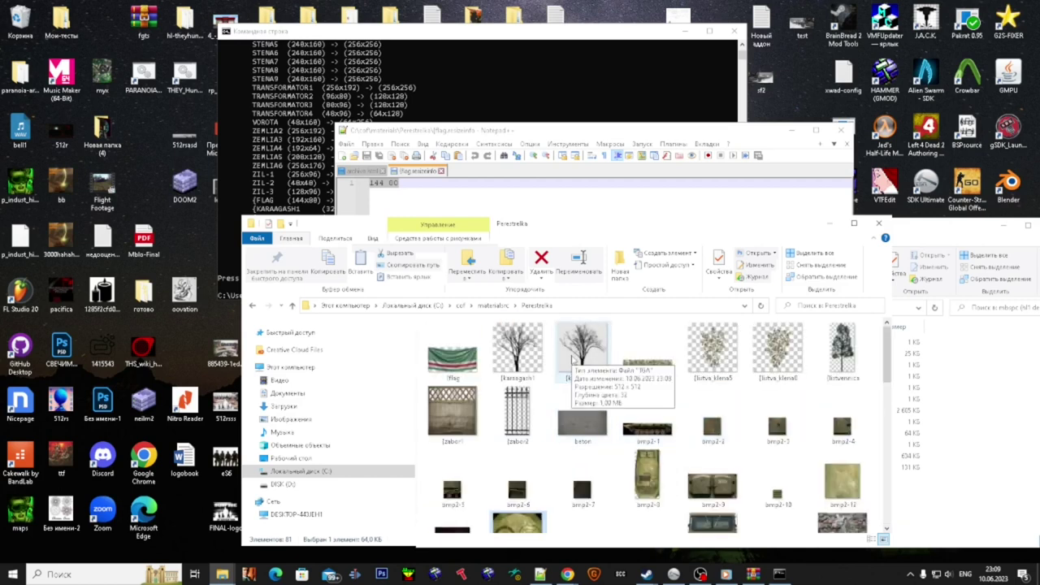
left_click(452, 360)
left_click(523, 367)
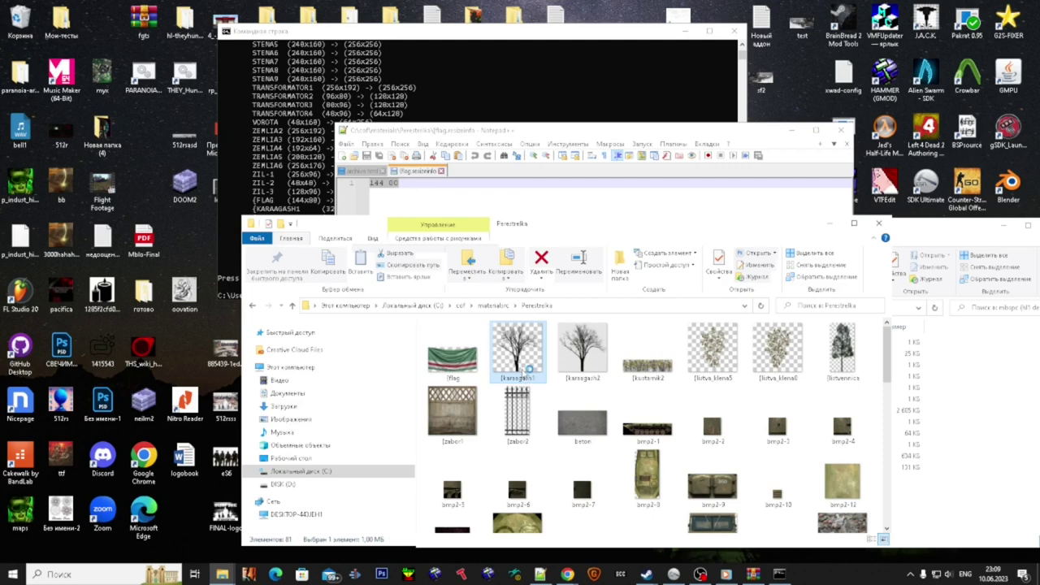
left_click(557, 401)
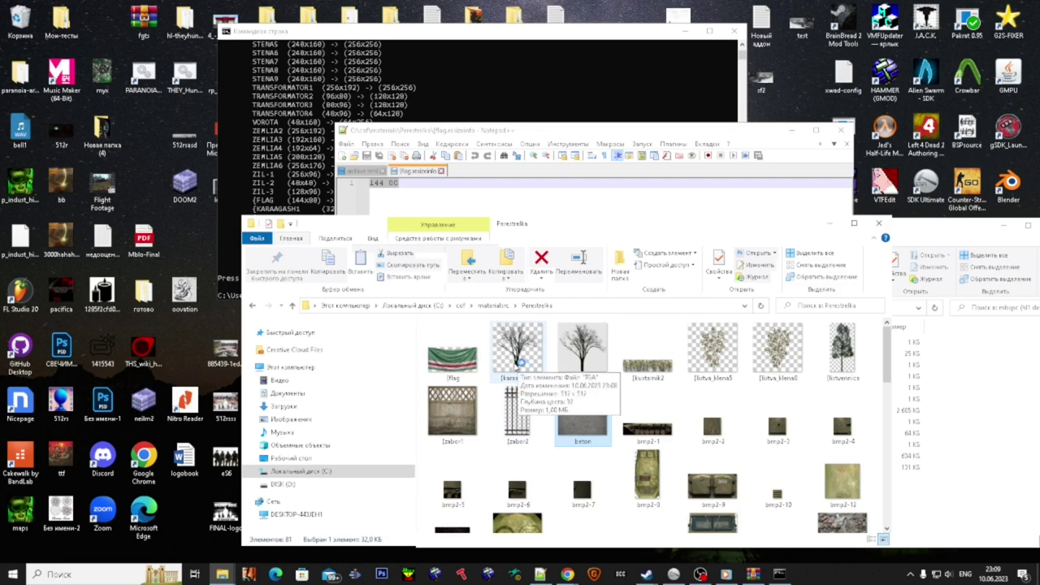
left_click(518, 356)
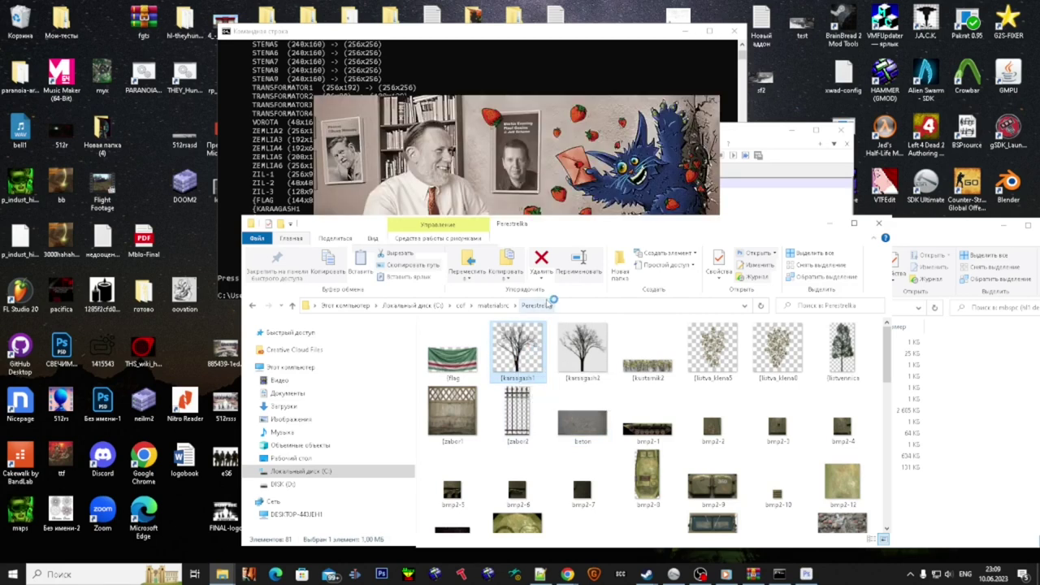
right_click(835, 574)
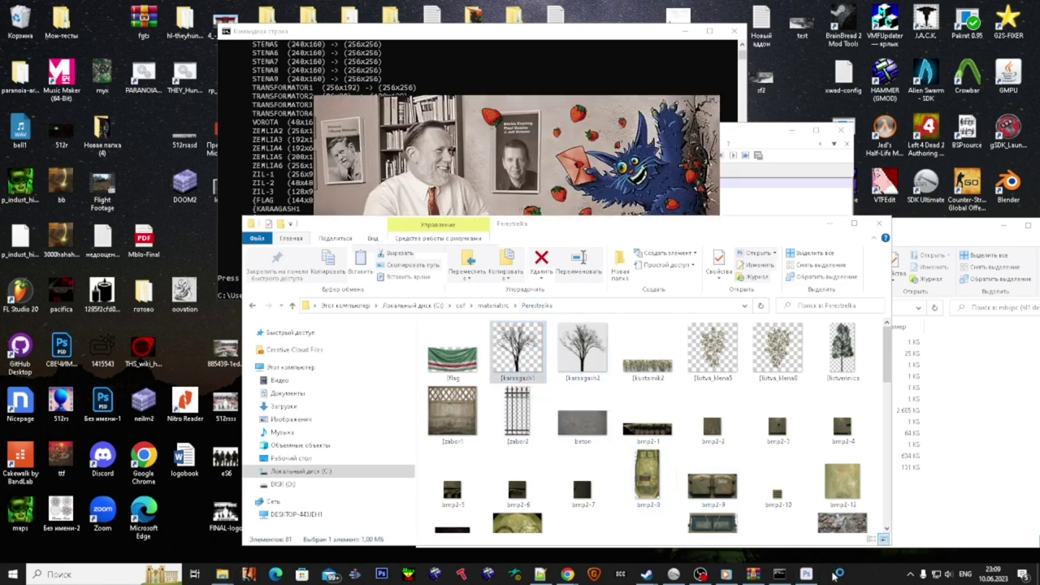
left_click(855, 542)
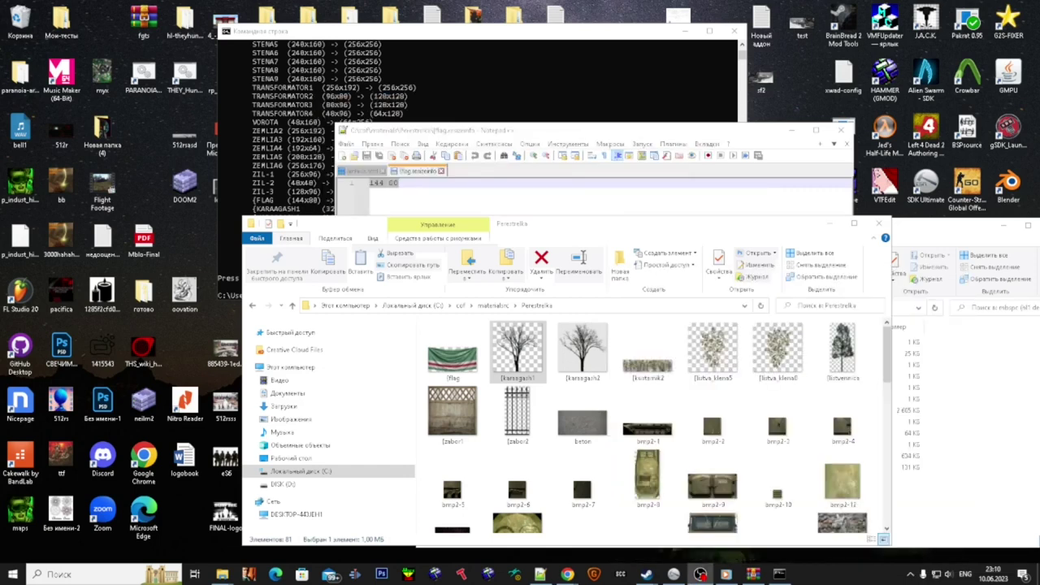
left_click(575, 194)
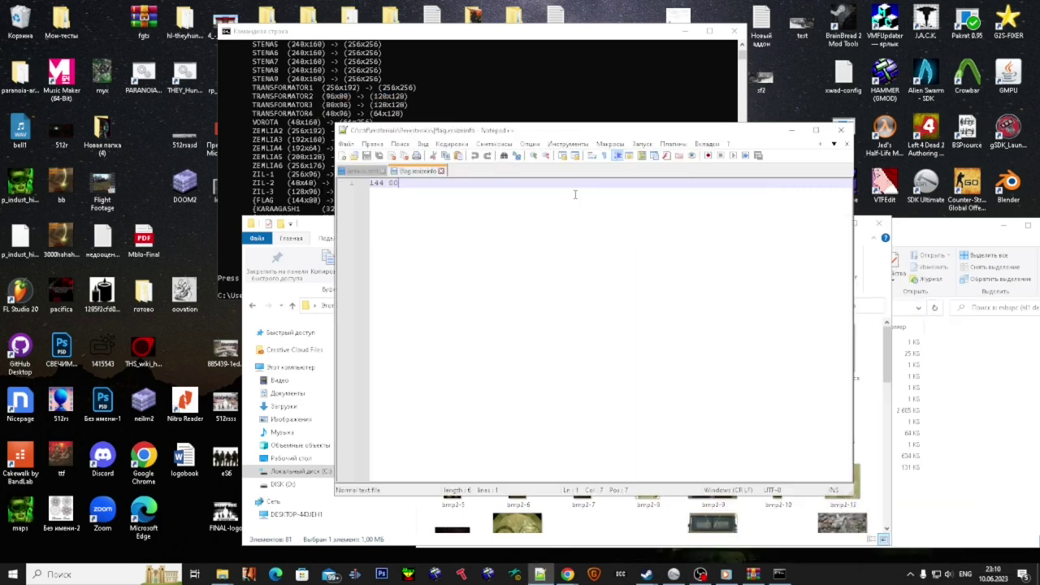
left_click(582, 502)
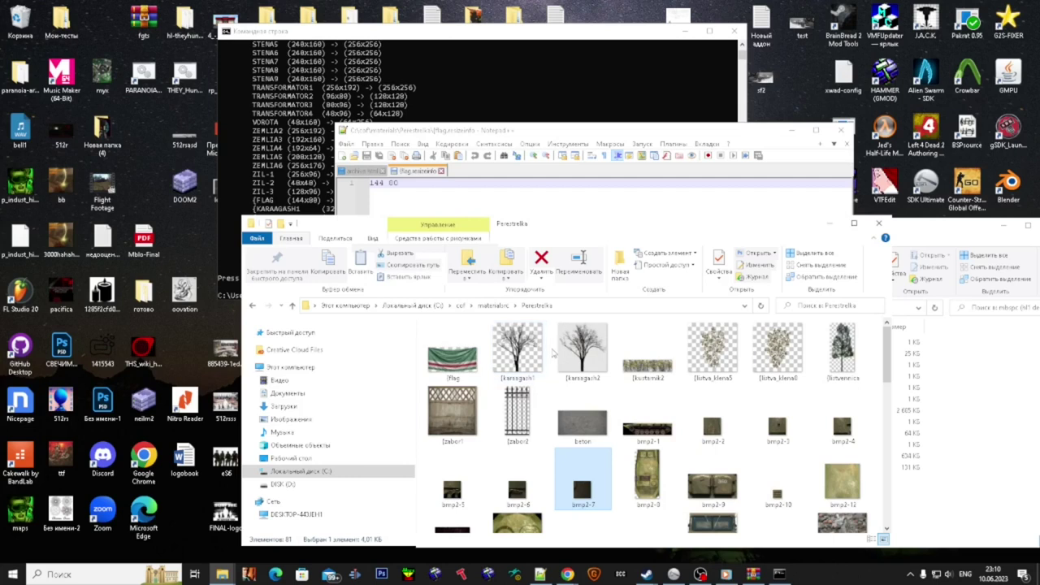
left_click(572, 356)
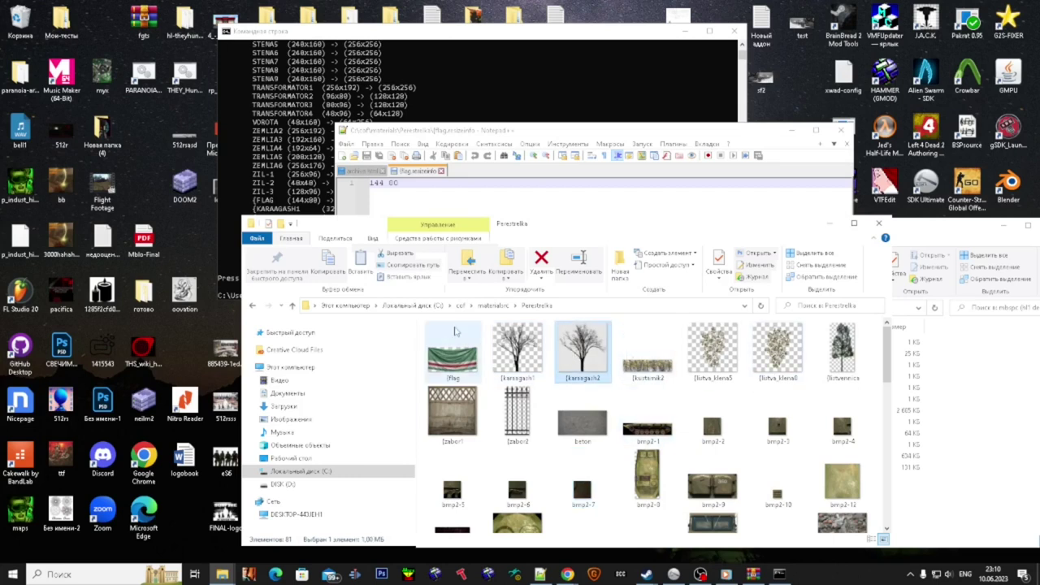
left_click(517, 351)
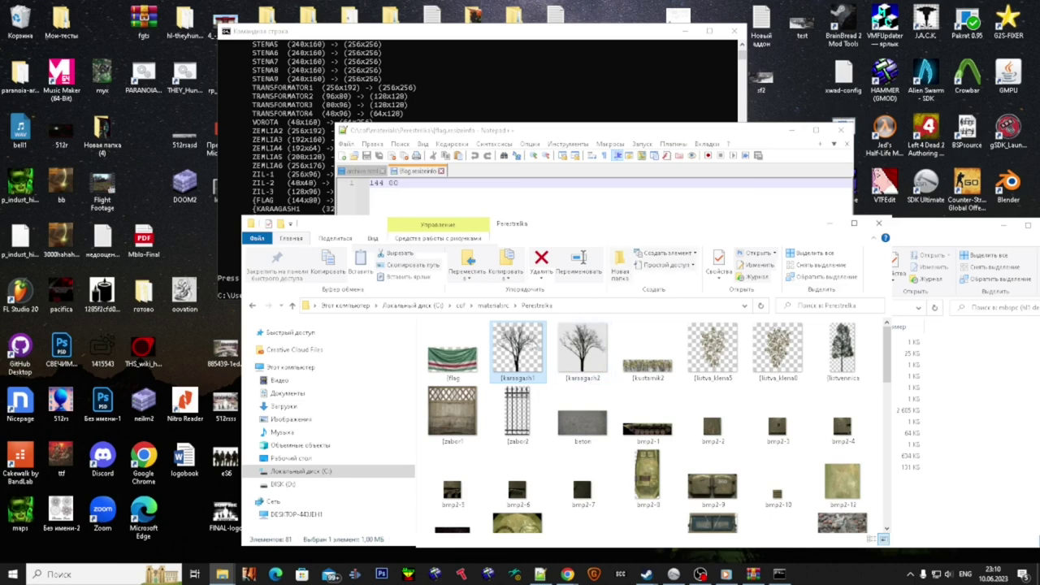
- Go to the materials\Perestrelka folder in C:\cof and open the {flag Valve material file
key("BackSpace")
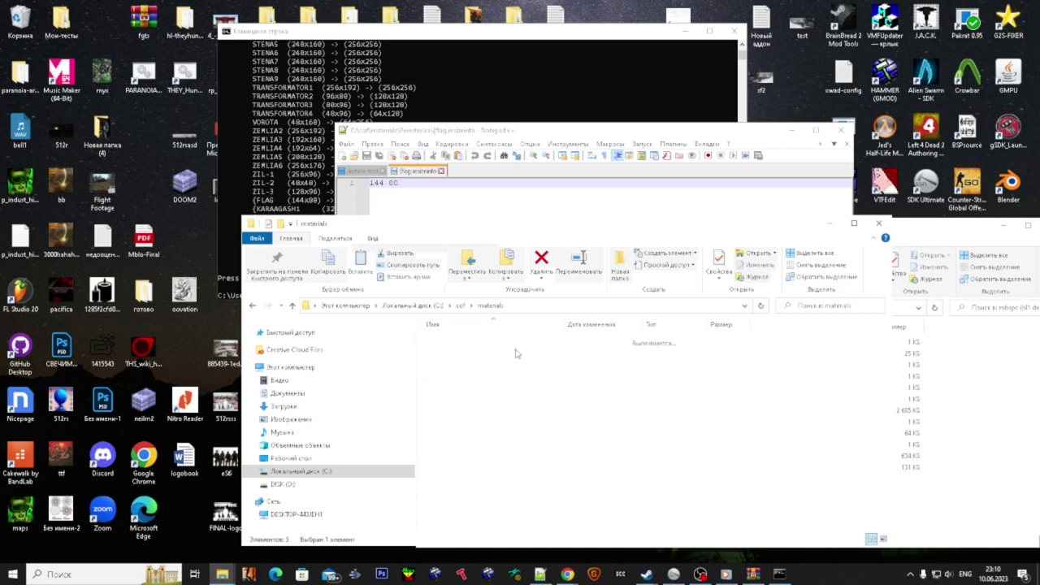
double_click(470, 343)
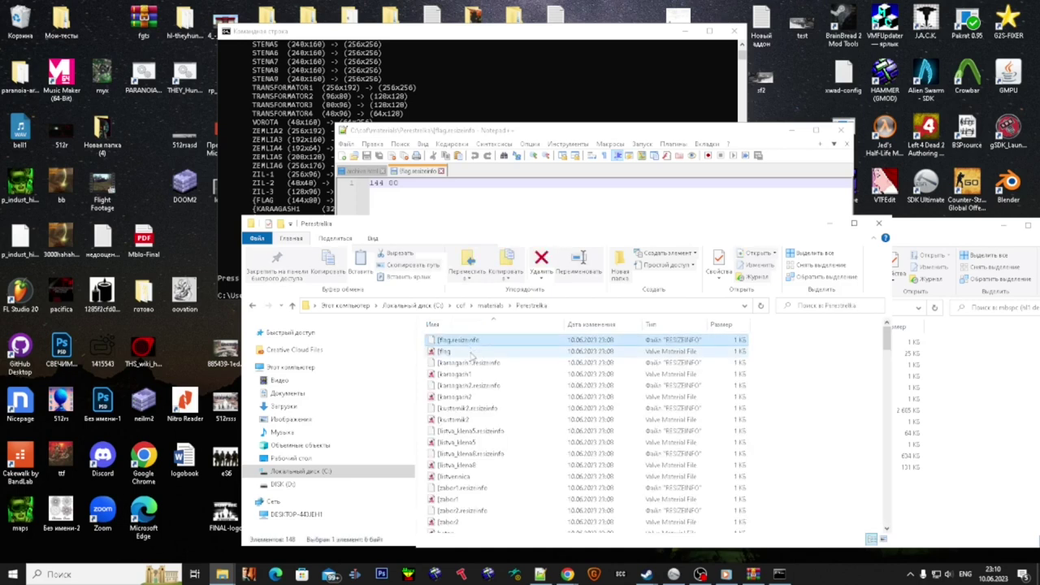
double_click(470, 351)
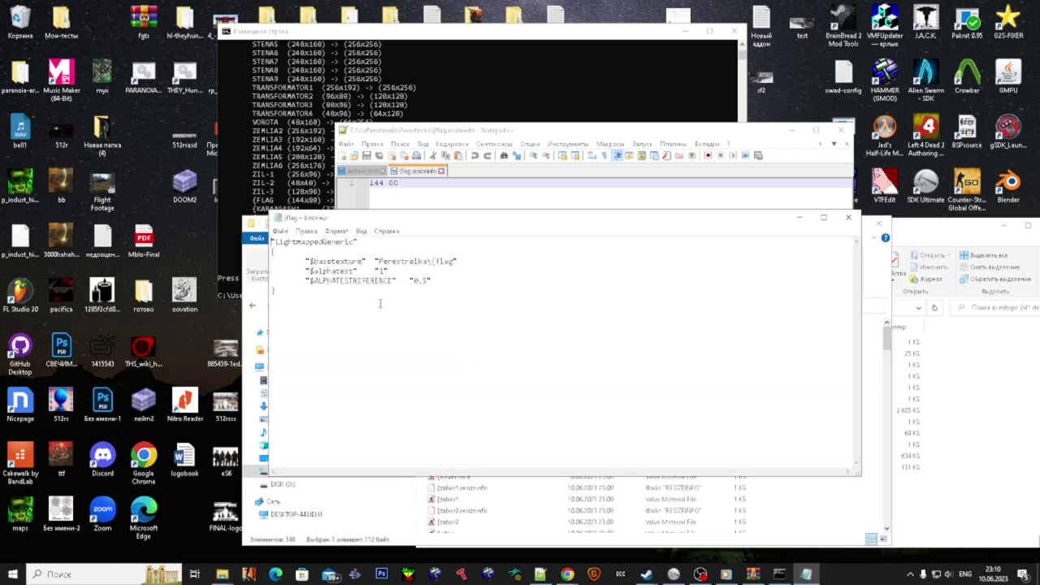
- Examine the $alphatest and $ALPHATESTREFERENCE lines in the {flag material file
left_click_drag(392, 274, 287, 271)
left_click(366, 286)
left_click_drag(390, 272, 310, 272)
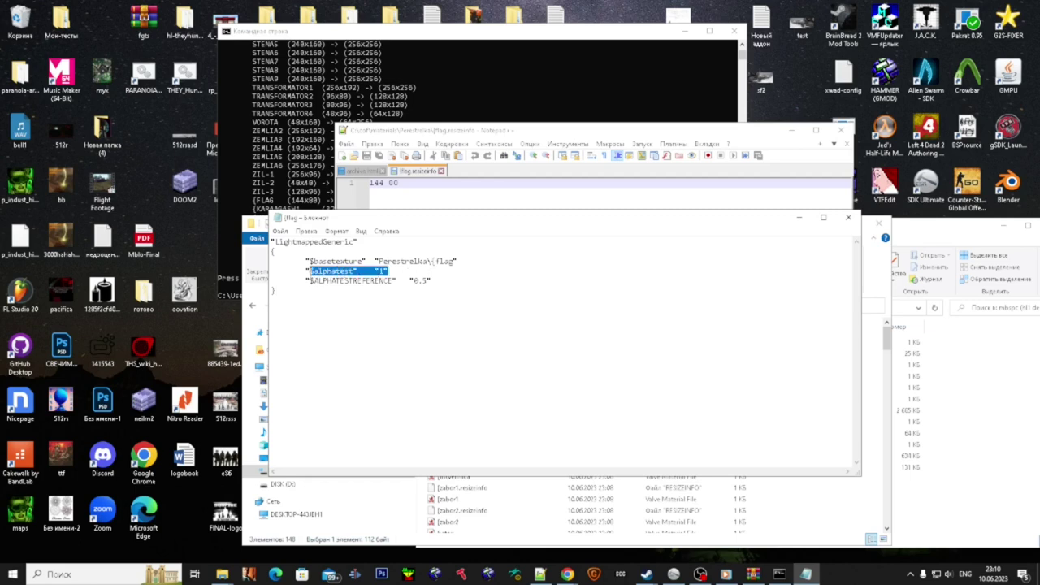
left_click(317, 281)
left_click_drag(397, 272, 314, 271)
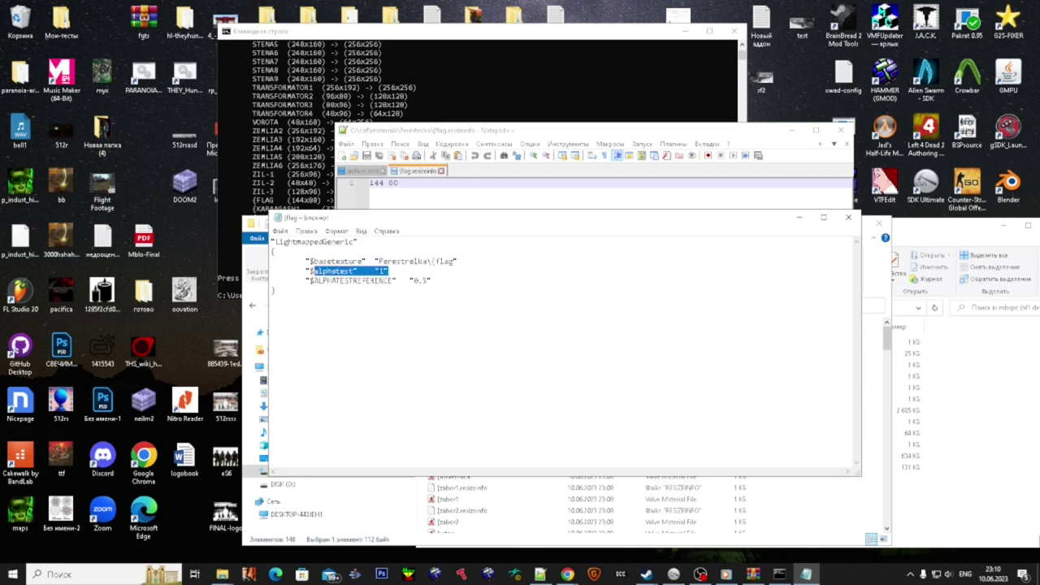
left_click(331, 291)
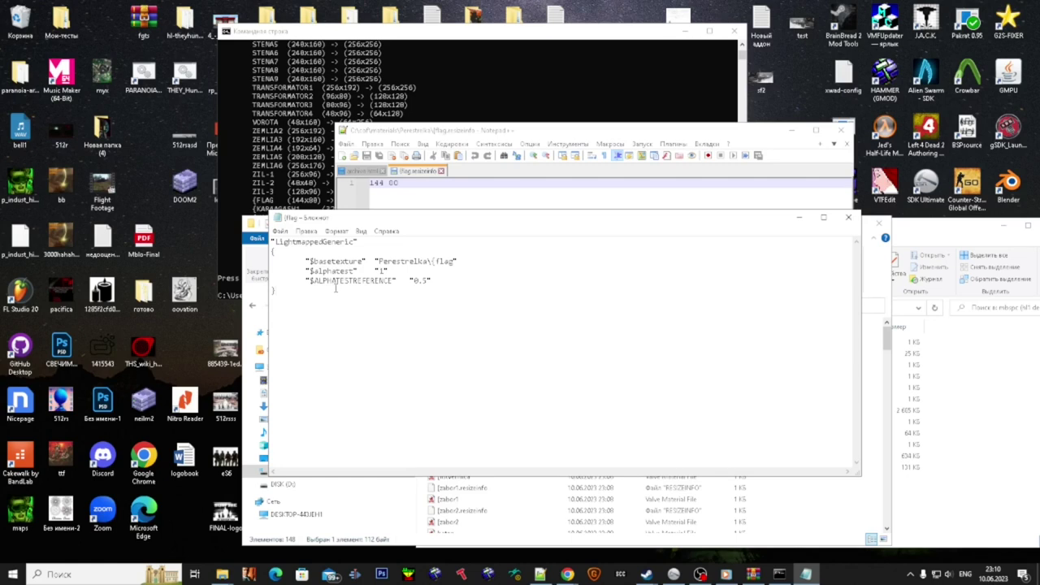
left_click_drag(415, 273, 309, 271)
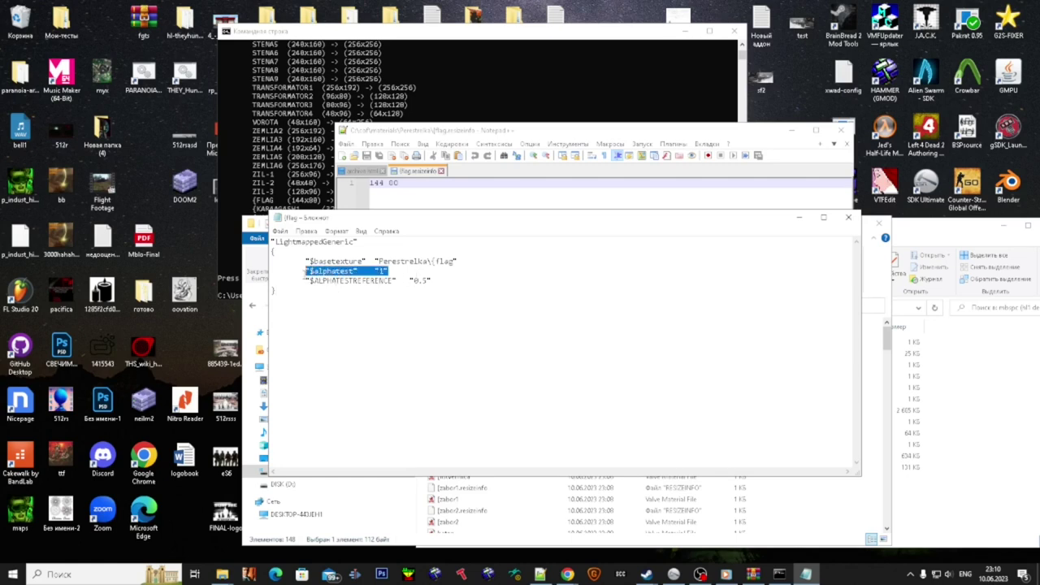
left_click(395, 273)
left_click_drag(432, 281, 304, 273)
left_click(439, 378)
- Return to the materialsrc\Perestrelka texture folder in C:\cof and minimize Notepad++
left_click(525, 508)
key("alt+Left")
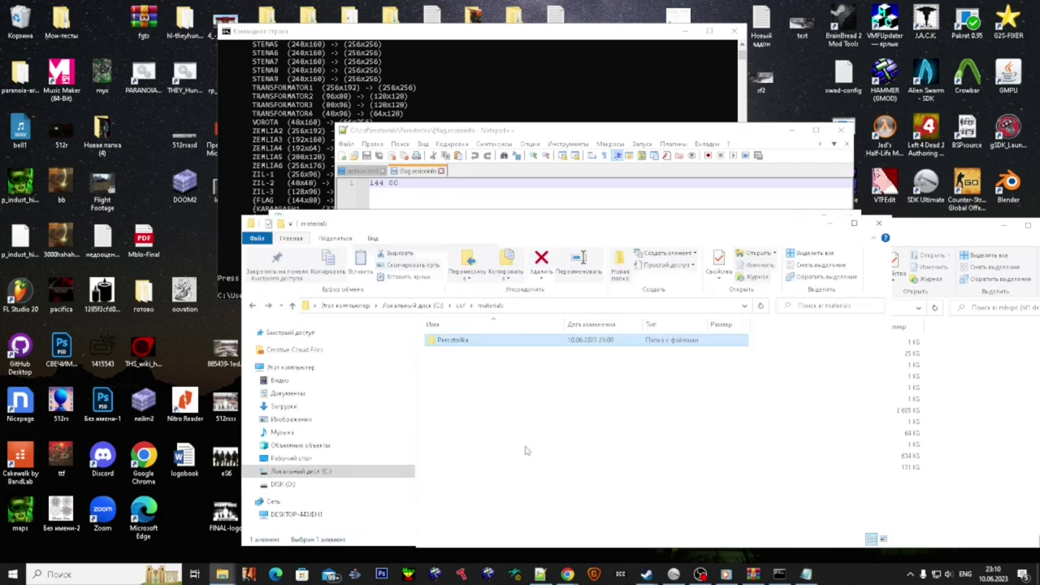
key("BackSpace")
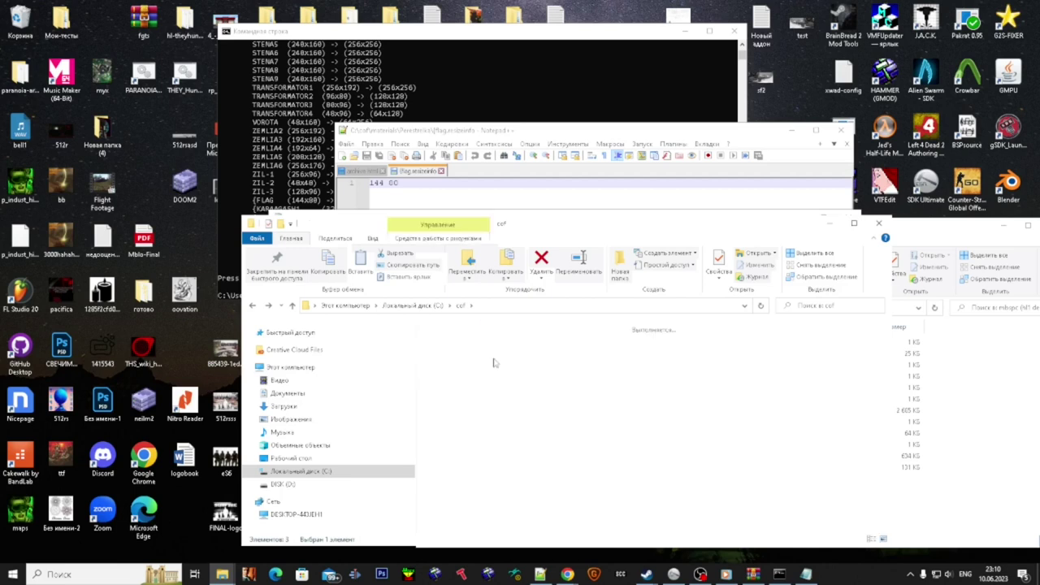
double_click(470, 343)
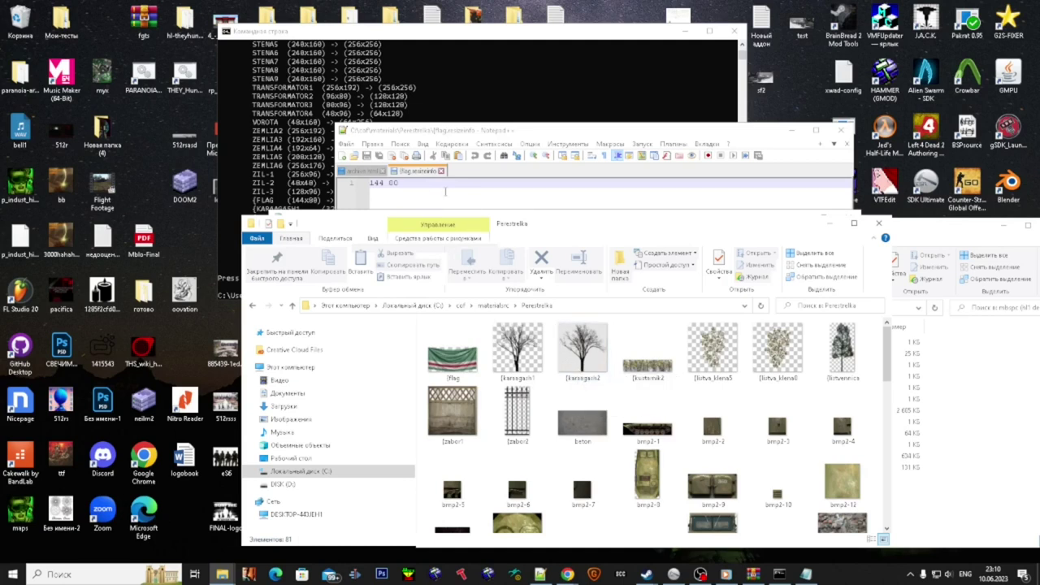
left_click(445, 194)
left_click(795, 130)
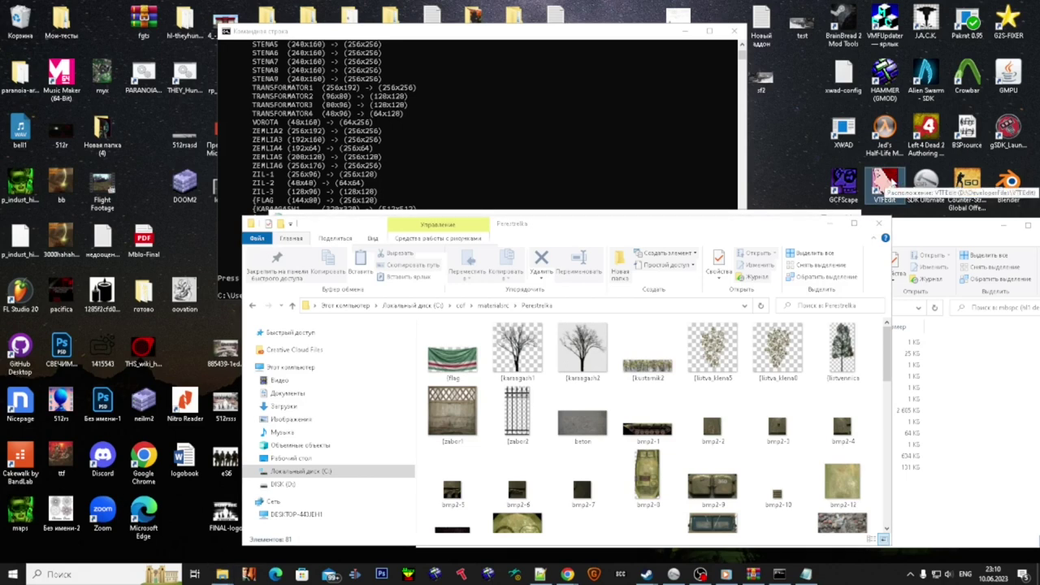
- Launch VTFEdit and open its batch folder conversion for the textures in C:\cof\materialsrc
double_click(886, 180)
left_click(229, 155)
left_click(248, 179)
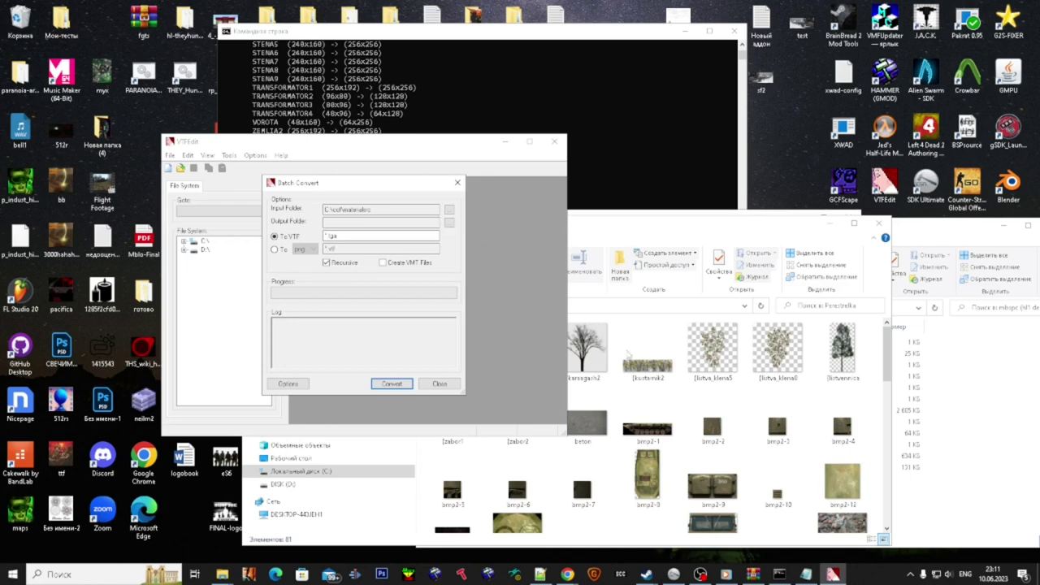
left_click(640, 407)
left_click(366, 186)
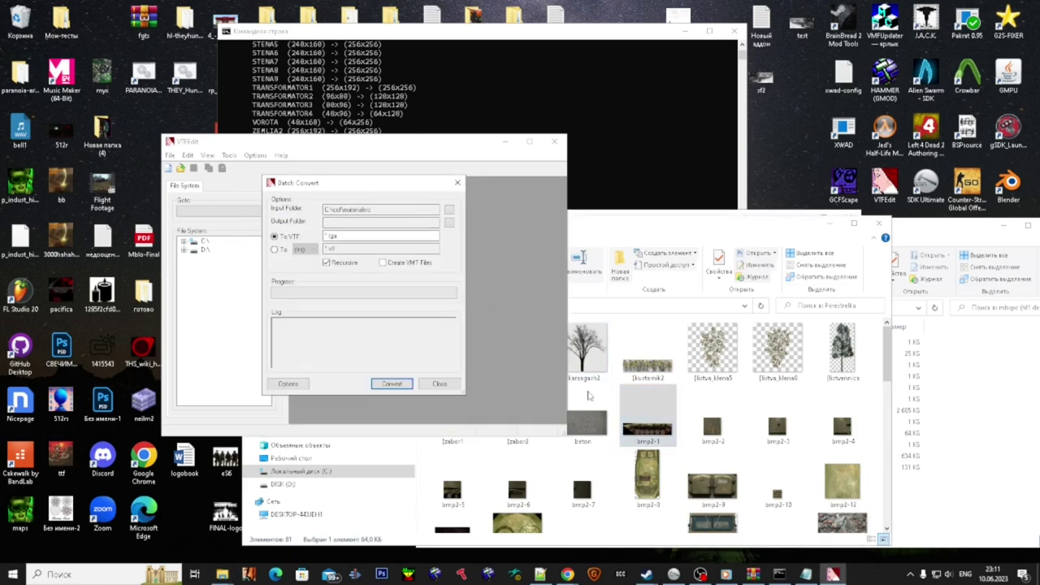
- Create a new folder on the desktop, Новая папка (10), and set it as the batch conversion's output folder
left_click(448, 223)
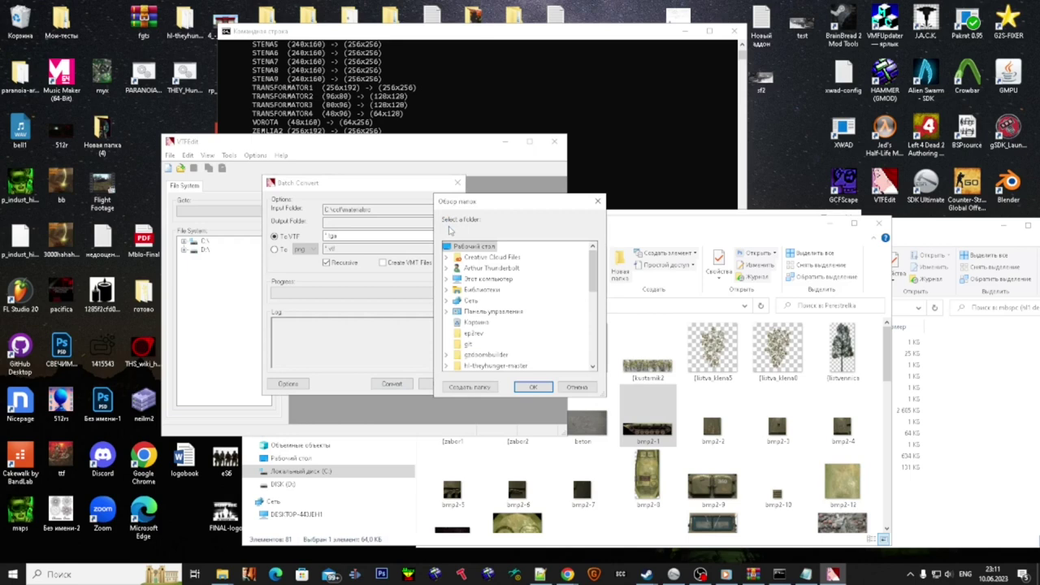
left_click(471, 387)
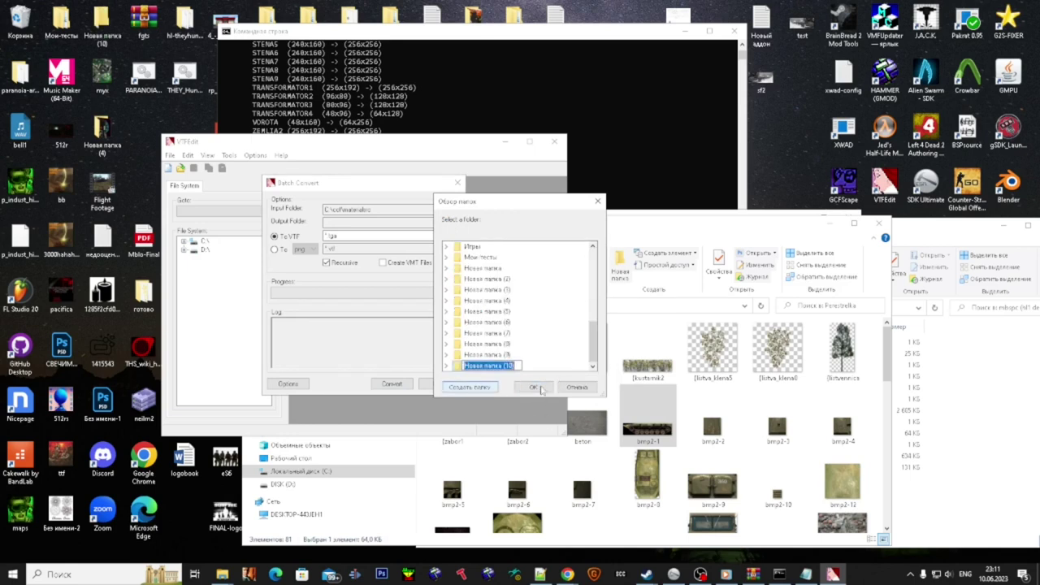
left_click(533, 387)
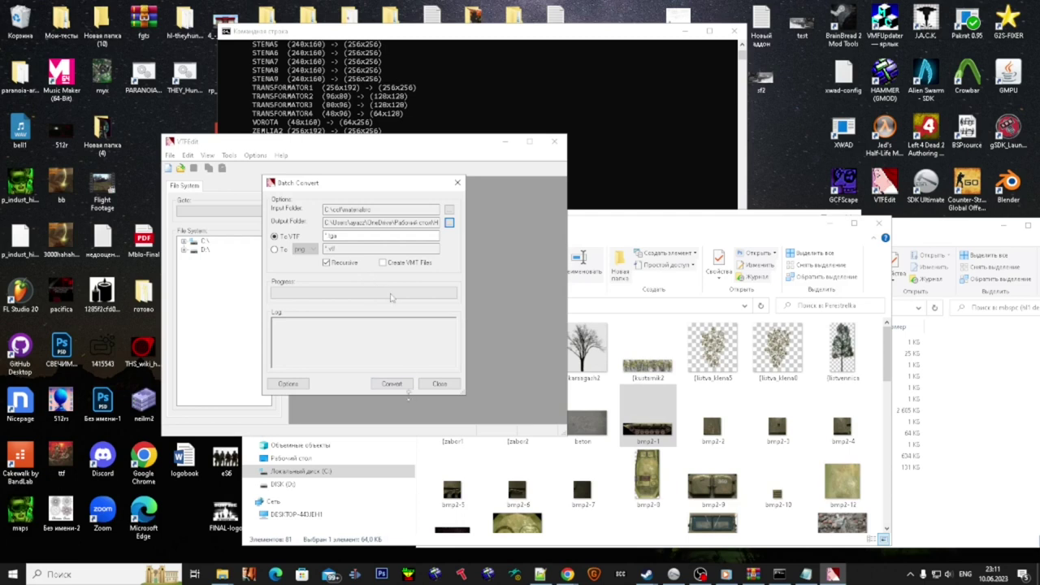
- Batch convert the TGA textures to VTF and close VTFEdit and the command prompt when it finishes
left_click(392, 383)
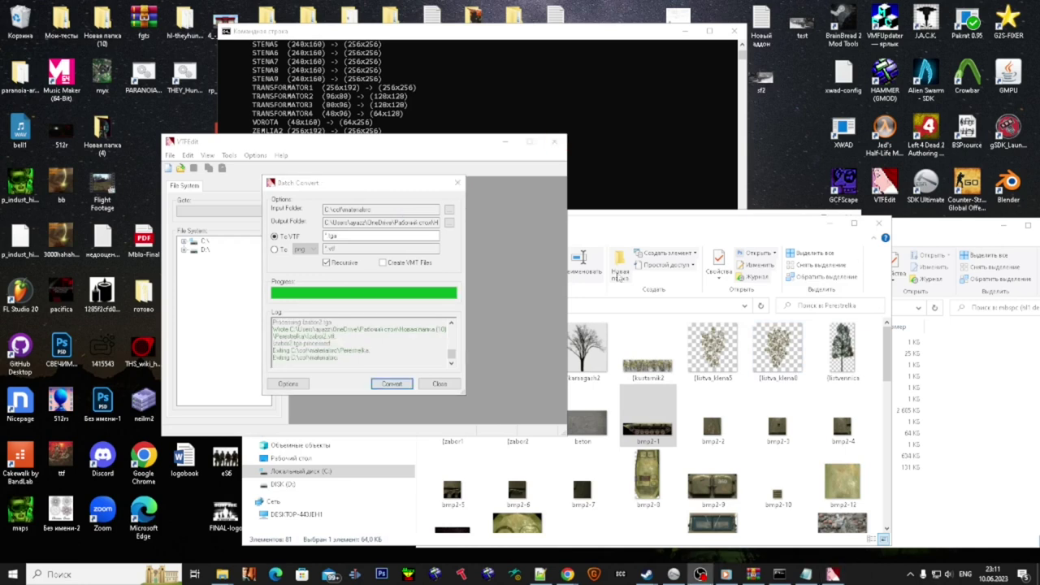
left_click(438, 384)
left_click(554, 141)
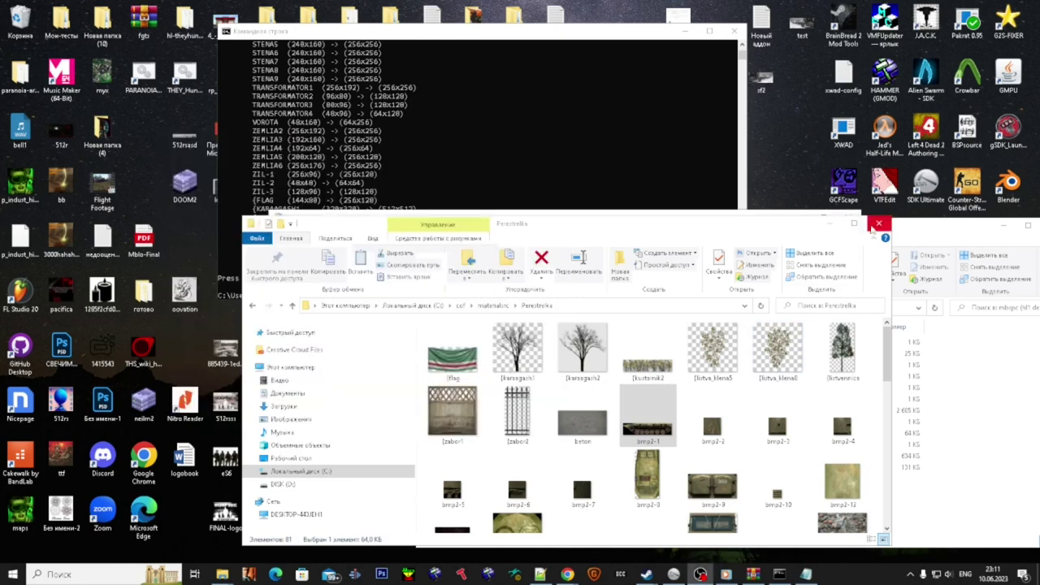
left_click(735, 32)
- Open the materials\Perestrelka folder in C:\cof and look over its material and resizeinfo files
left_click(460, 308)
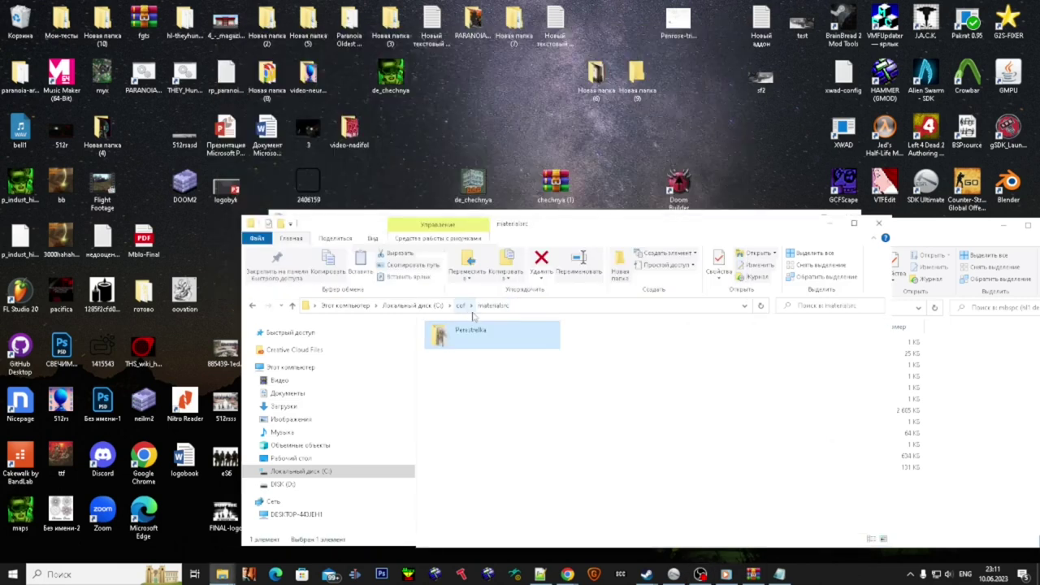
double_click(455, 354)
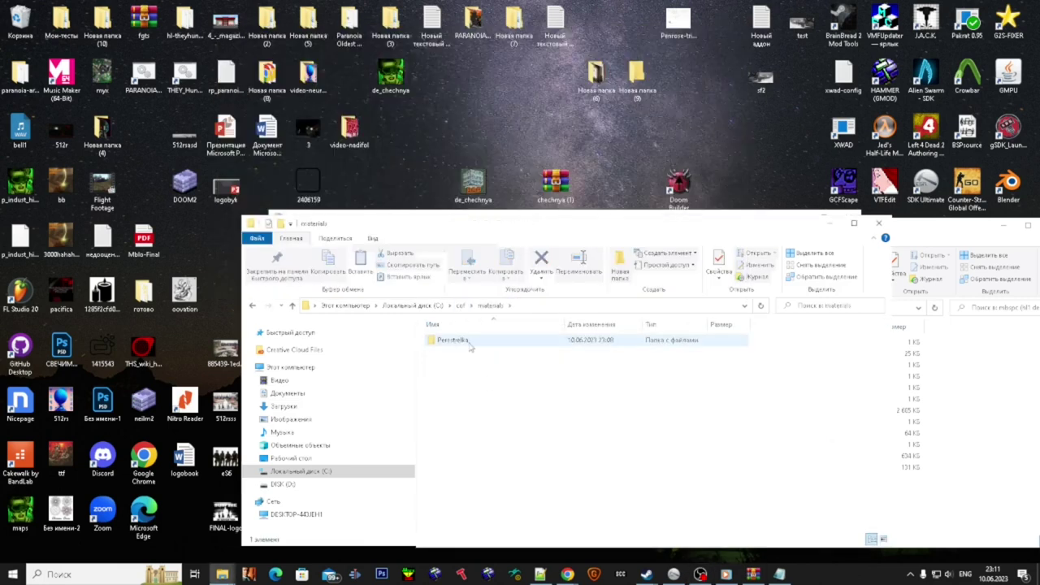
double_click(469, 348)
key("ctrl+a")
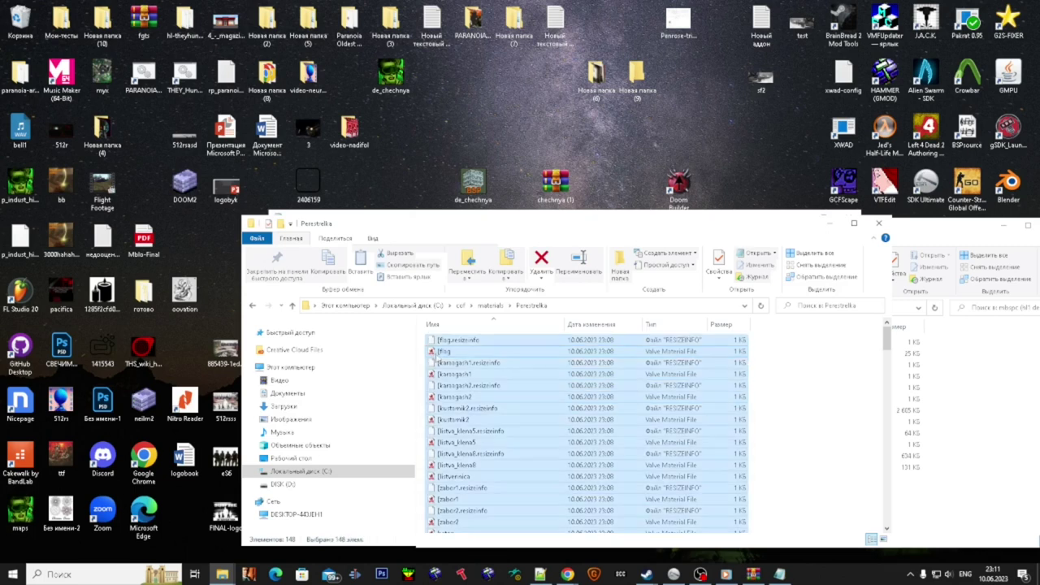
left_click(776, 392)
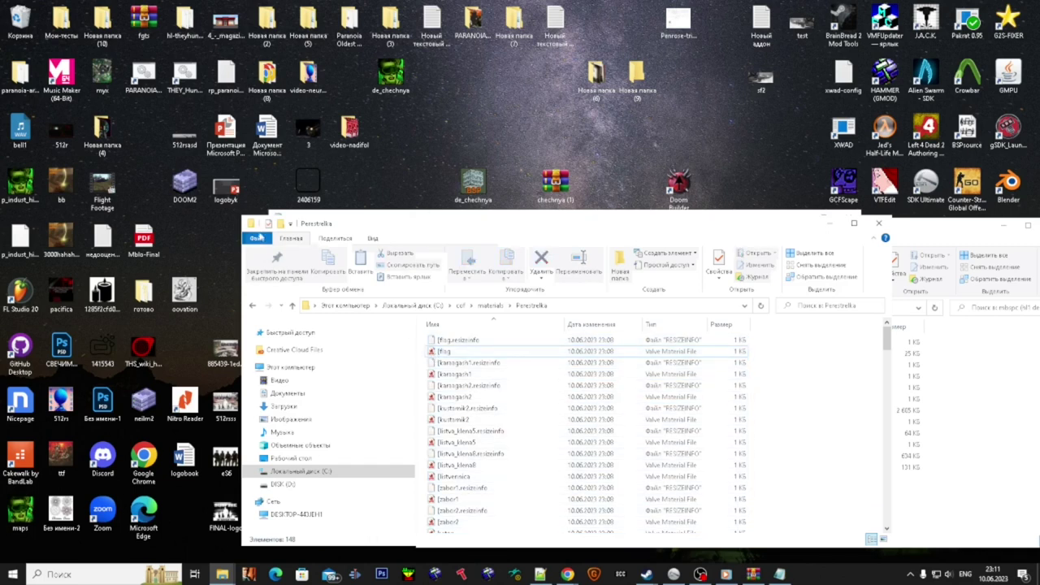
- Open the converted [kustarnik2 texture from the Perestrelka folder inside Новая папка (10) in VTFEdit
double_click(103, 32)
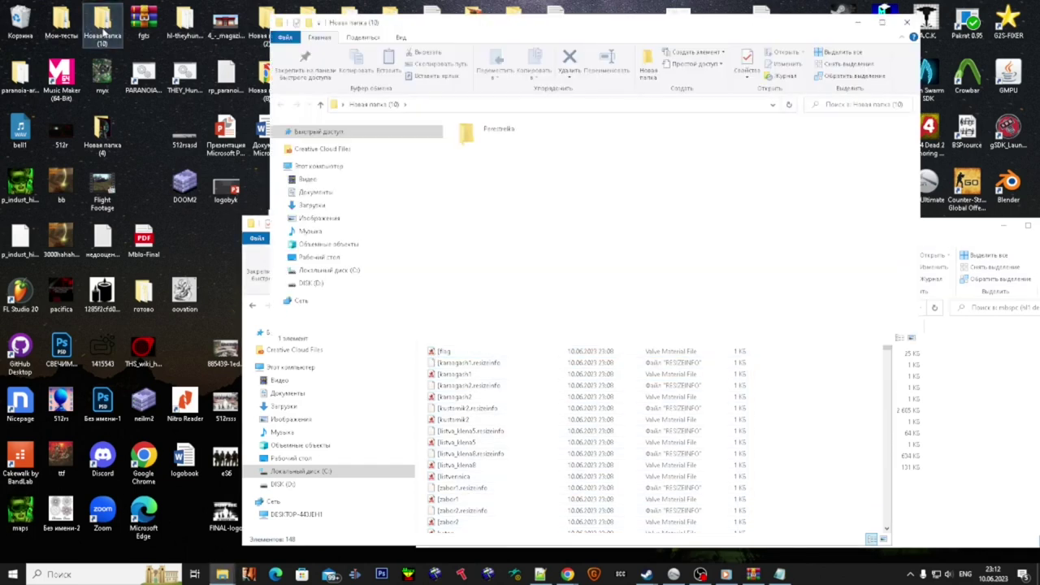
left_click(498, 139)
double_click(499, 139)
key("ctrl+a")
left_click(514, 175)
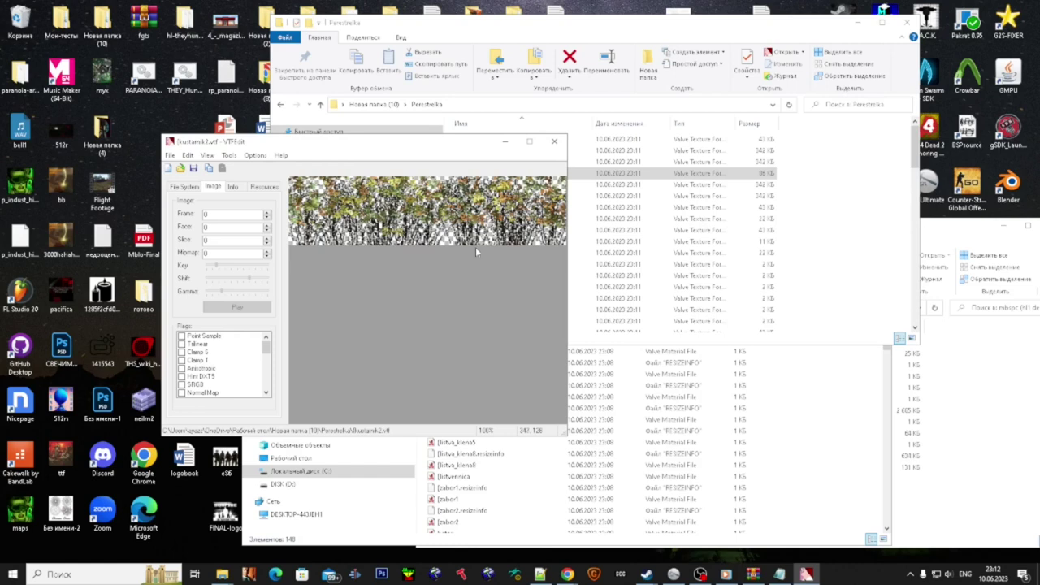
- Compare the [kustarnik2 texture with its transparency mask turned on and off, and close VTFEdit
left_click(207, 155)
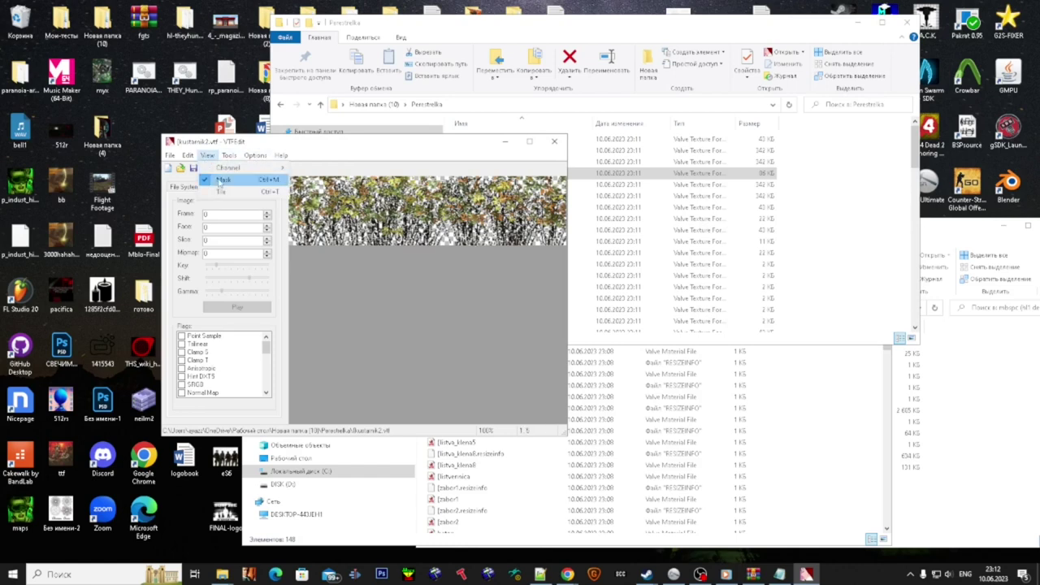
left_click(220, 180)
left_click(207, 156)
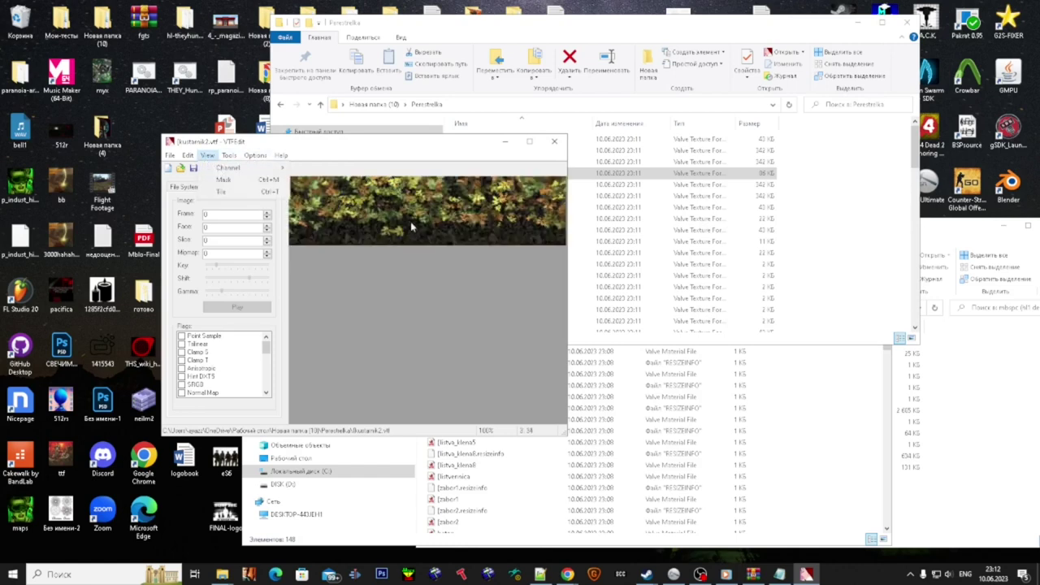
left_click(224, 179)
left_click(207, 155)
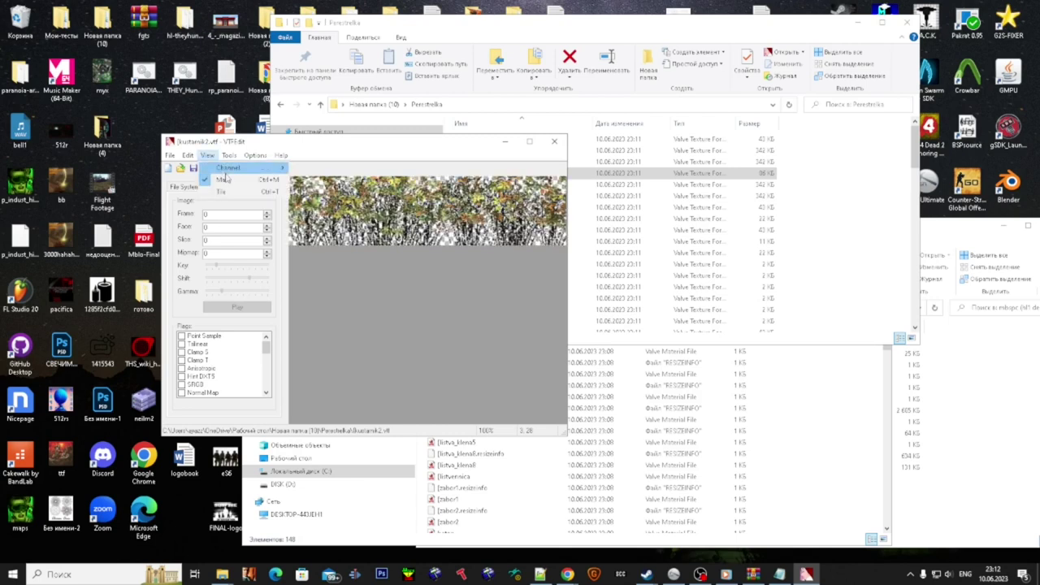
left_click(222, 179)
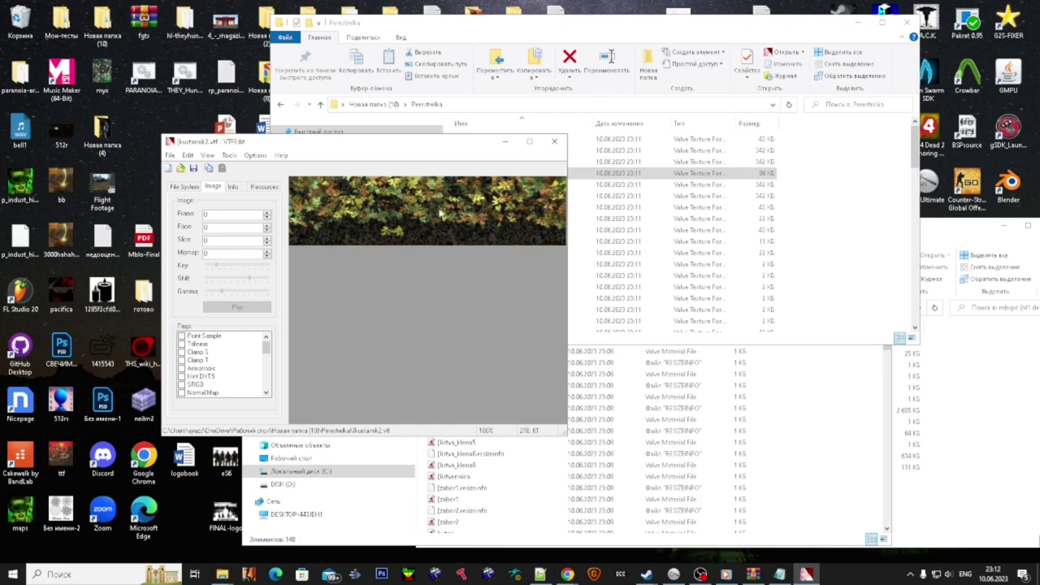
left_click(207, 155)
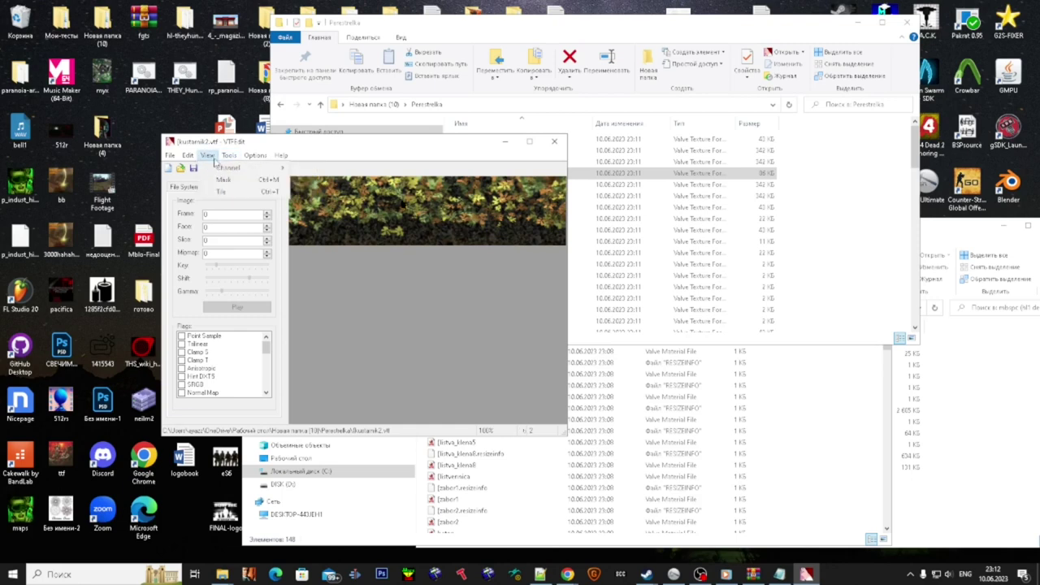
left_click(222, 180)
left_click(207, 154)
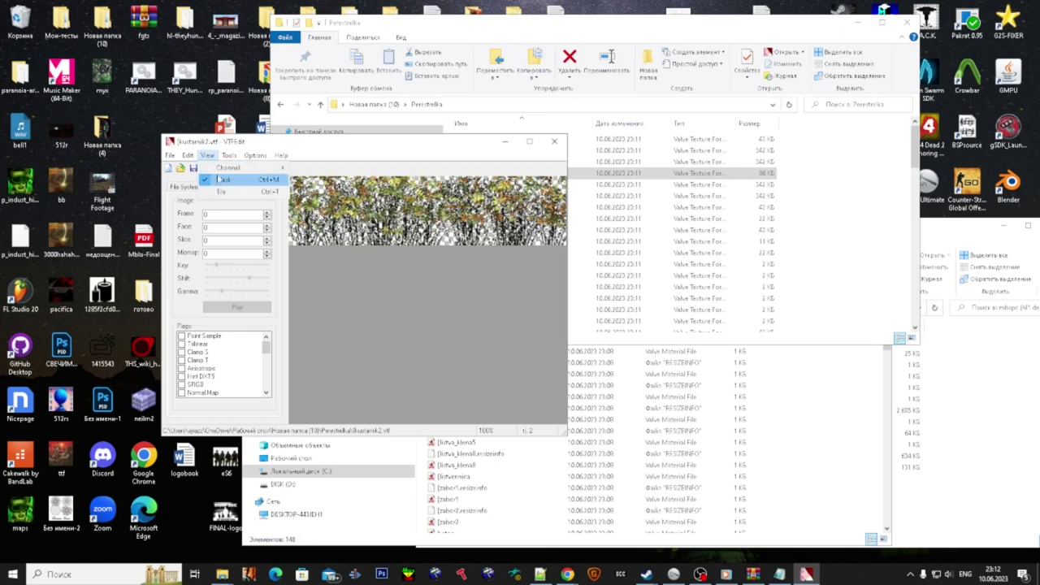
left_click(220, 180)
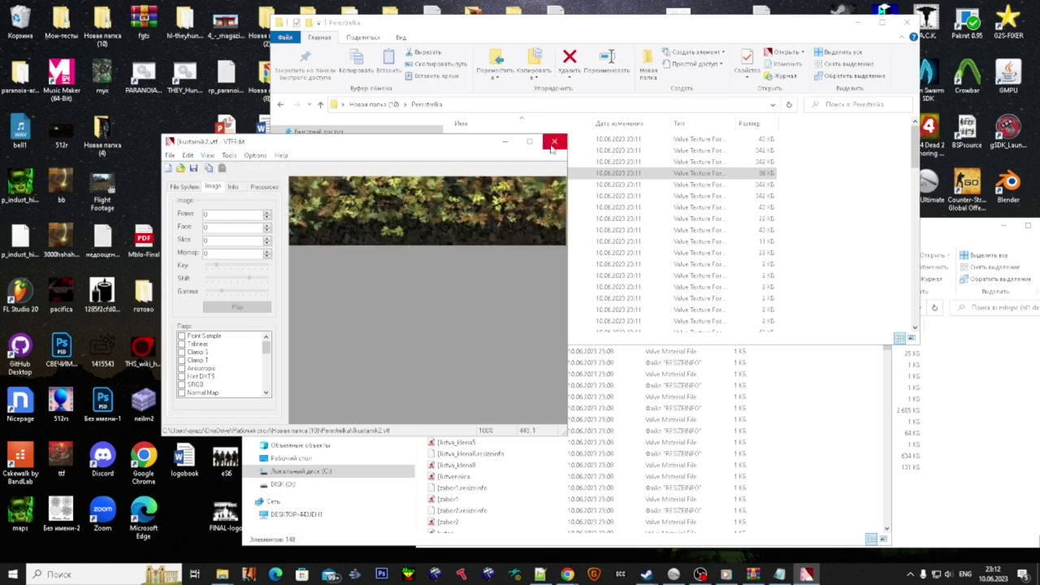
left_click(554, 142)
- Move all converted VTF textures from Новая папка (10)\Perestrelka into C:\cof\materials\Perestrelka
left_click(553, 233)
key("ctrl+a")
right_click(553, 220)
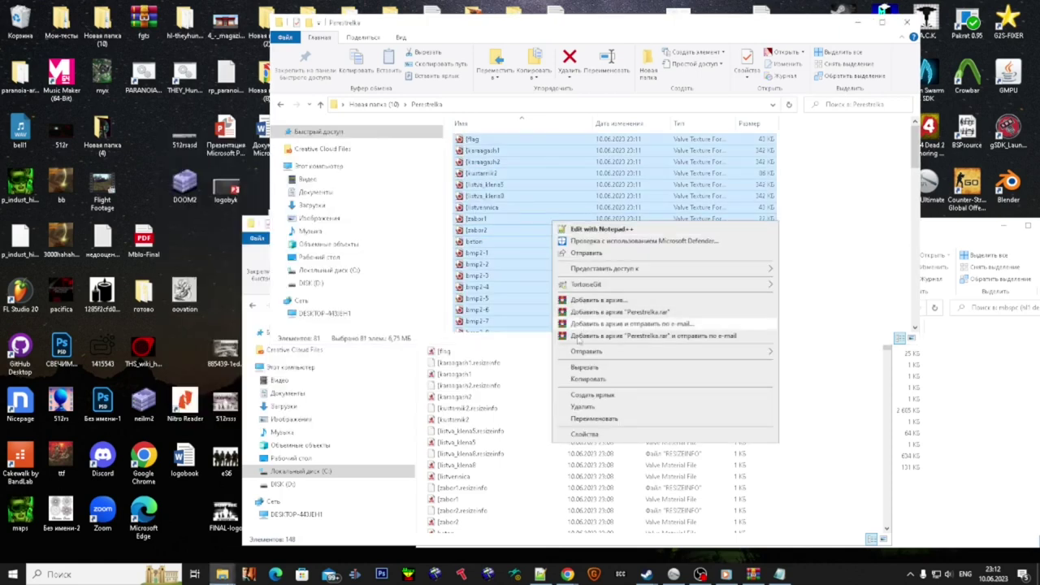
left_click(582, 370)
left_click(789, 412)
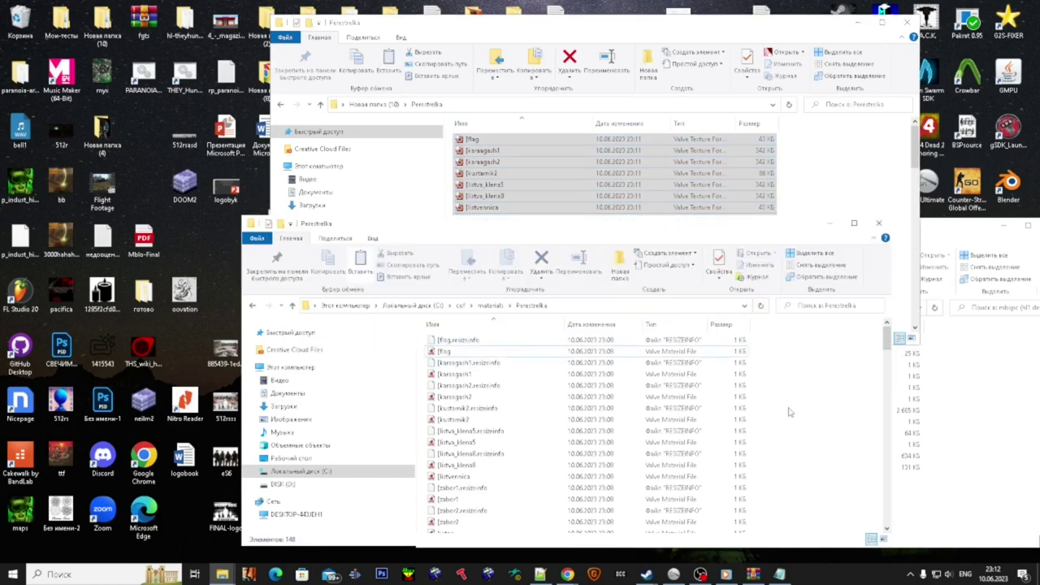
key("ctrl+v")
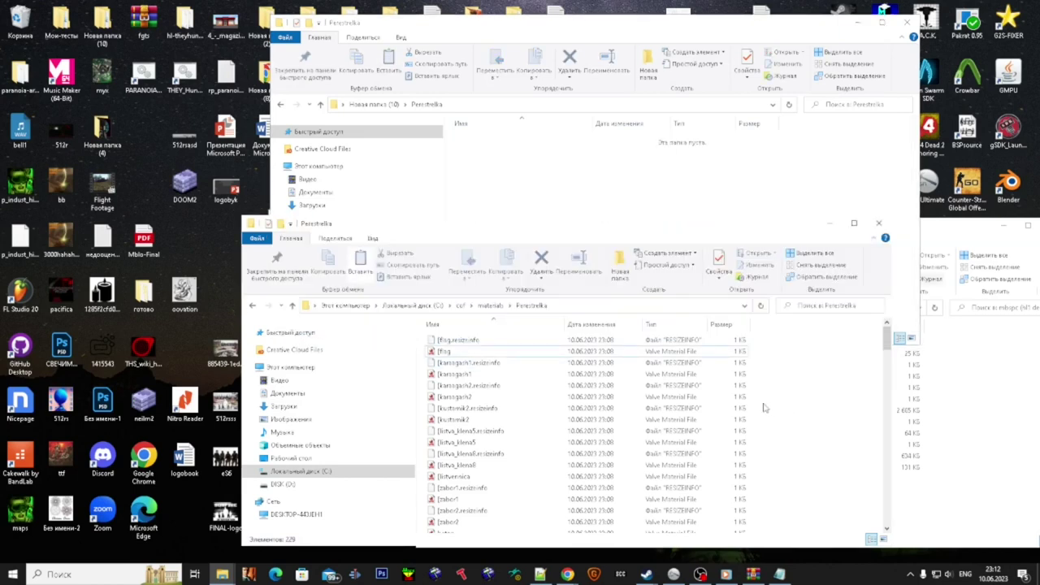
- Go back up to the C:\cof folder and close the emptied Perestrelka folder window
left_click(487, 307)
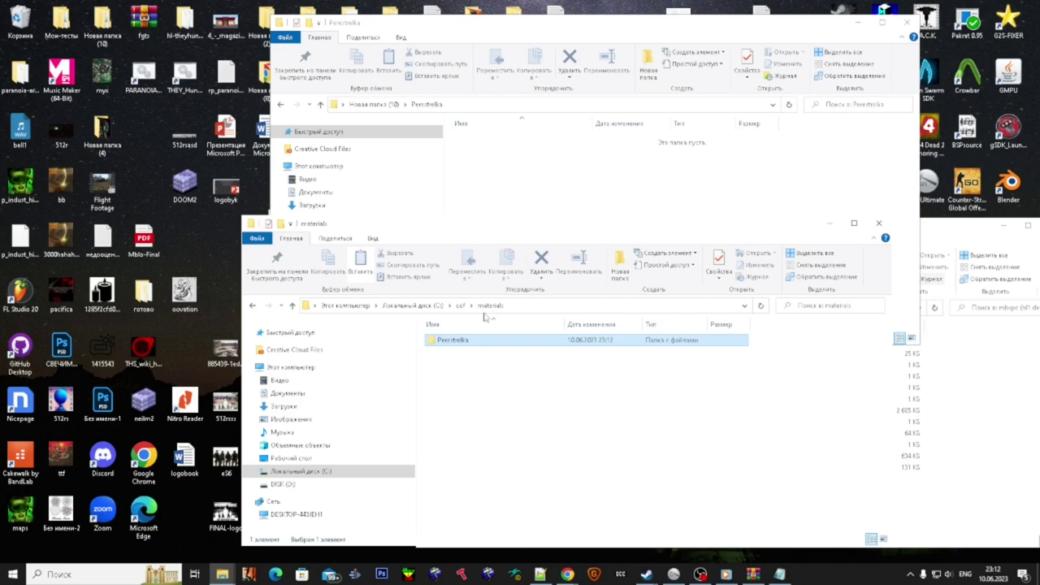
left_click(460, 306)
left_click(642, 187)
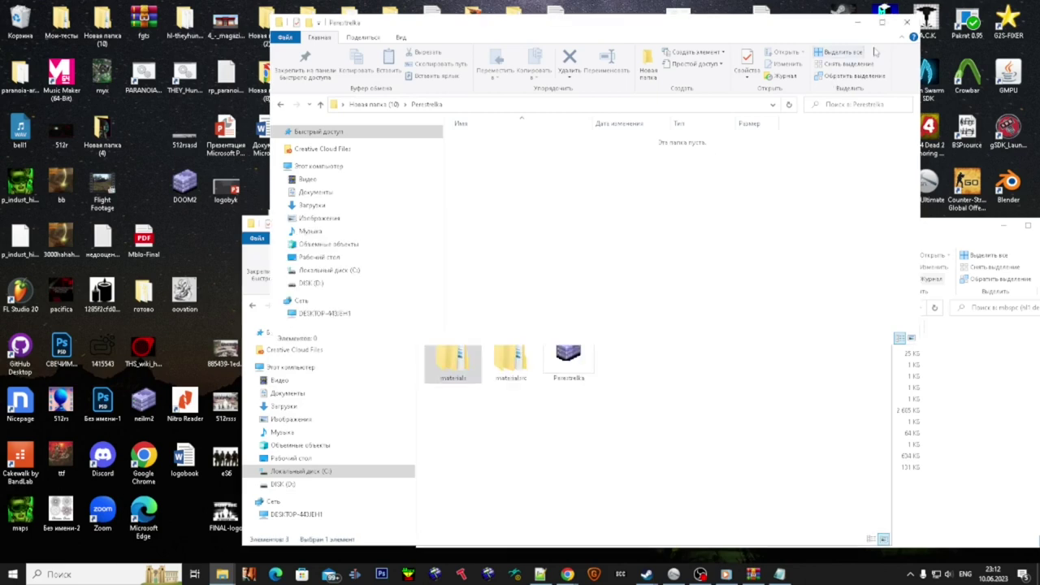
left_click(907, 23)
- Open the SDK Ultimate file location and examine the Perestrelka folder in Source Engine 2009\paranoia\materials alongside the cof folder
right_click(919, 166)
left_click(926, 197)
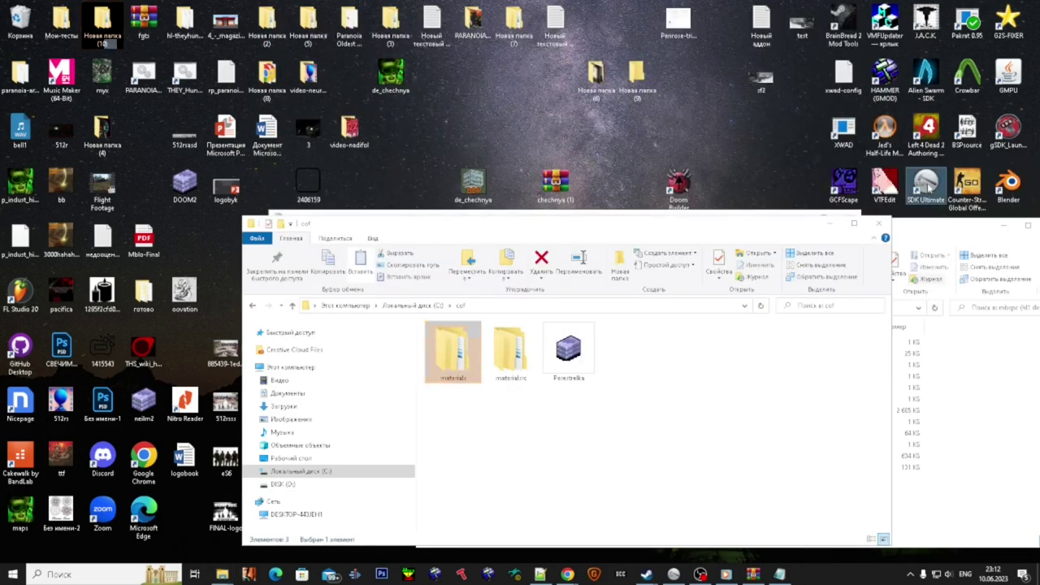
right_click(926, 189)
key("Escape")
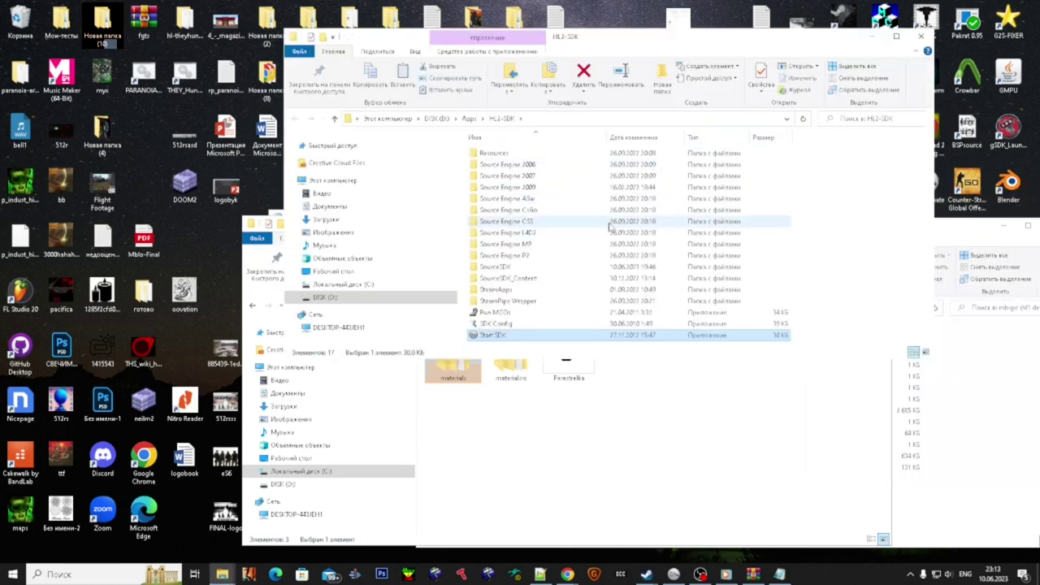
double_click(605, 188)
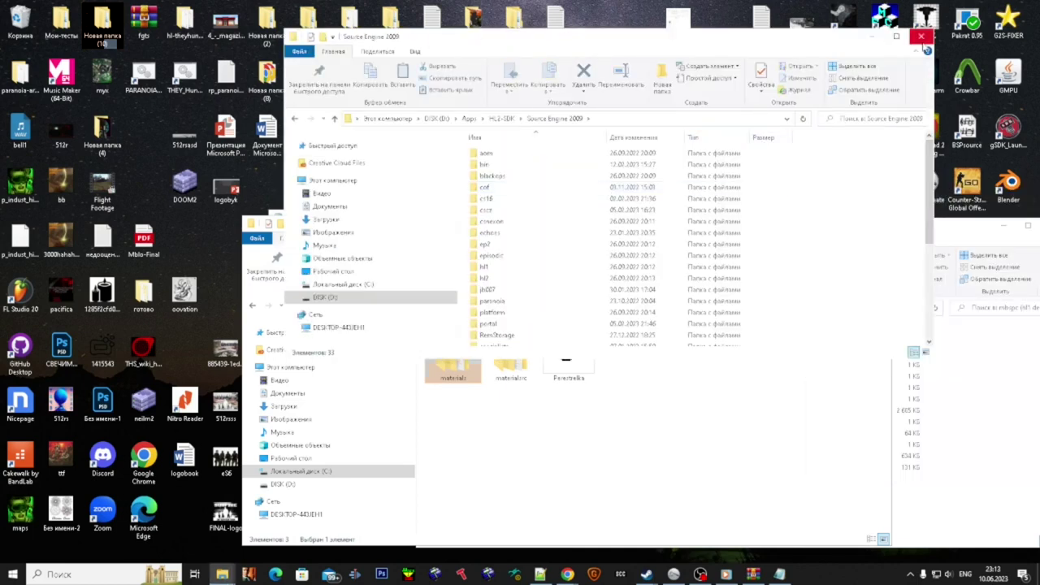
double_click(521, 301)
double_click(535, 189)
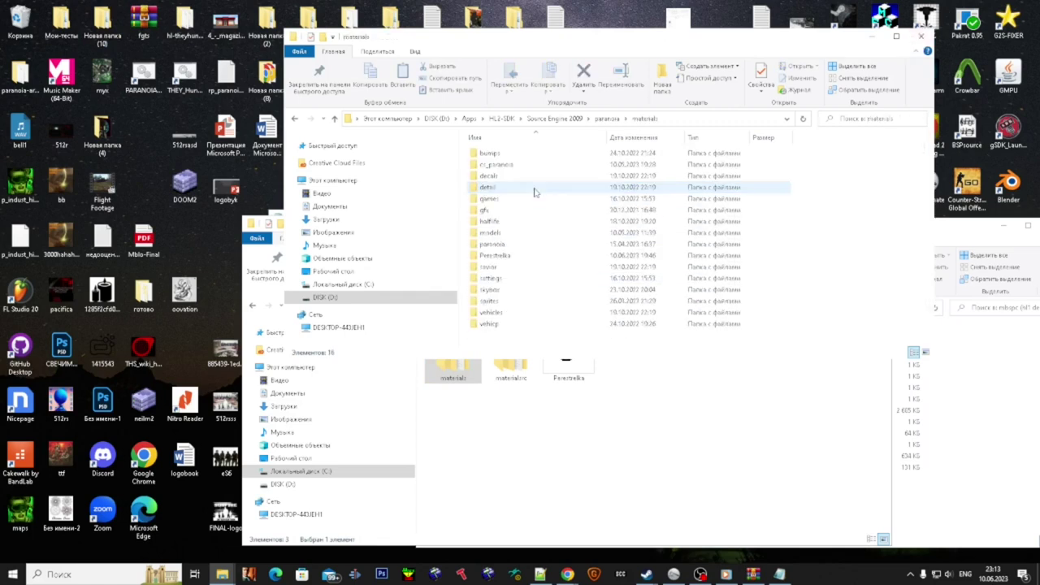
double_click(509, 254)
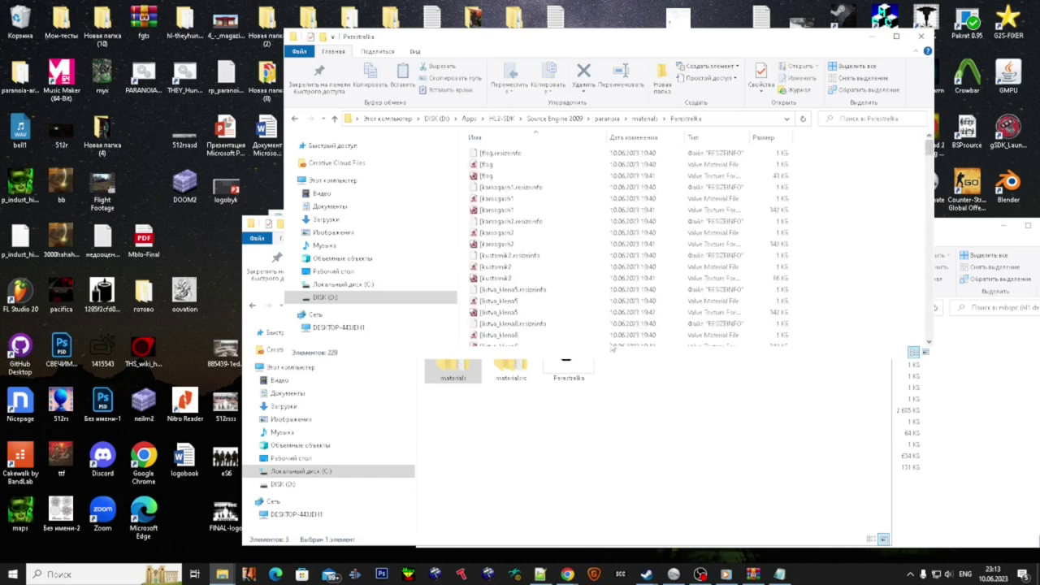
left_click(639, 410)
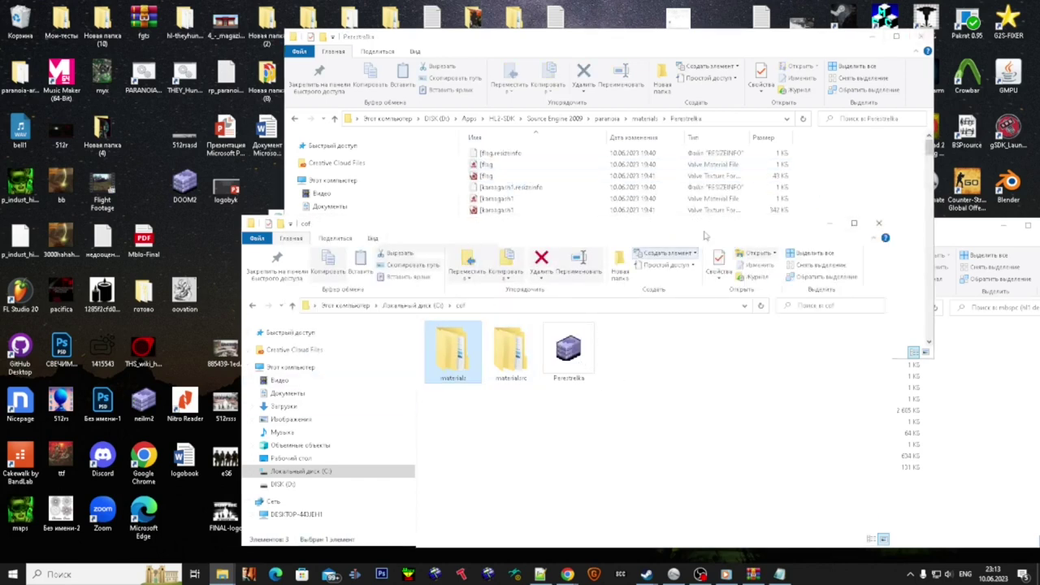
left_click(644, 119)
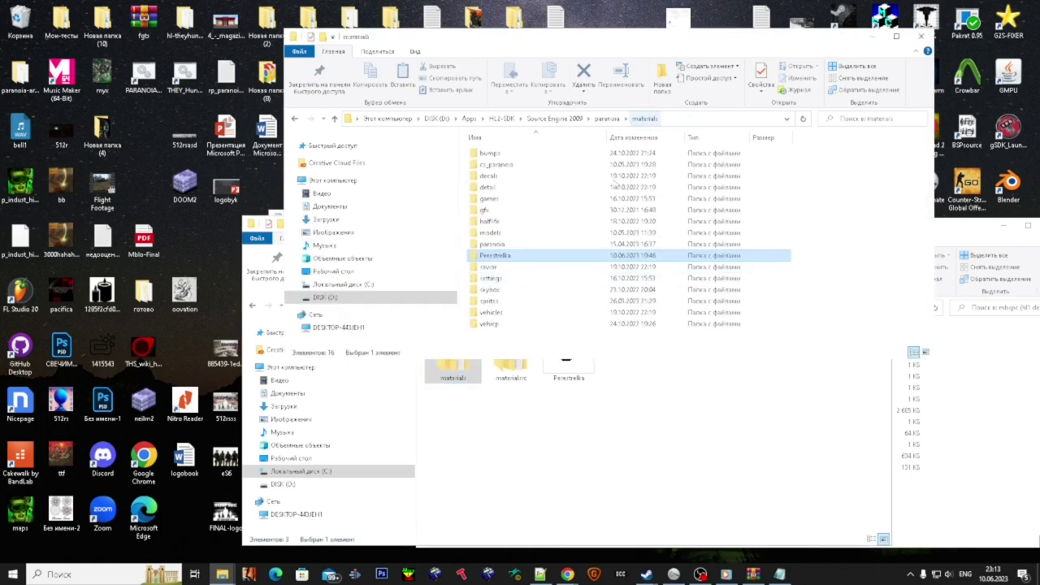
- Close the materials, cof and mbspc folder windows, the [flag material in Notepad, and the archive window
left_click(921, 35)
left_click(879, 226)
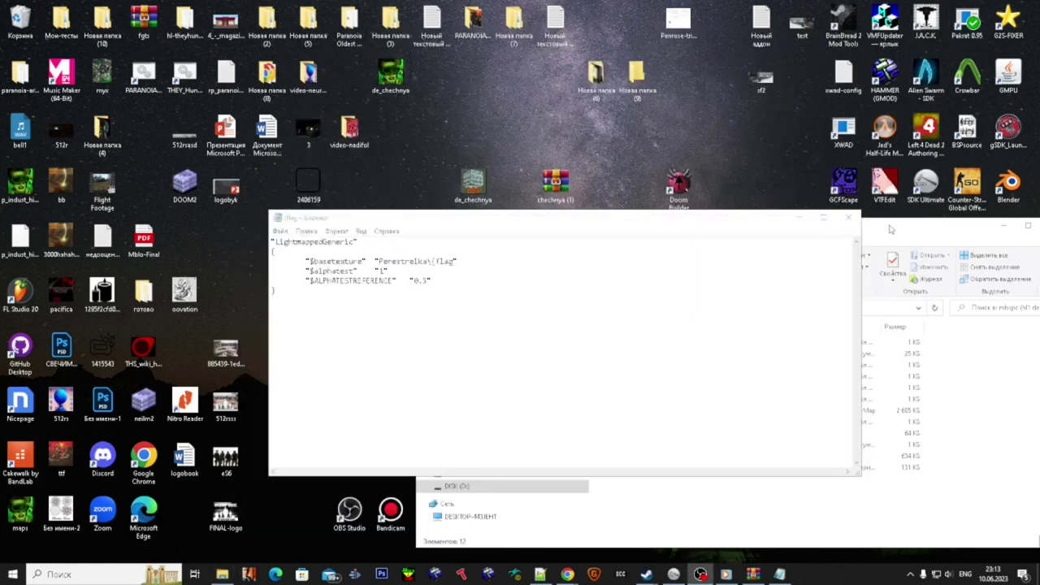
left_click(847, 219)
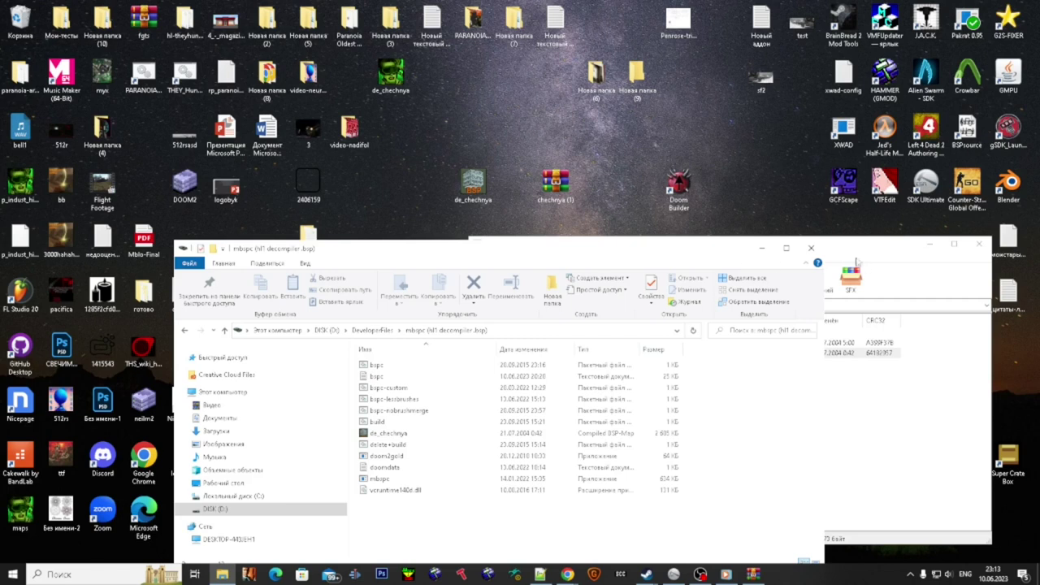
left_click(811, 248)
left_click(979, 244)
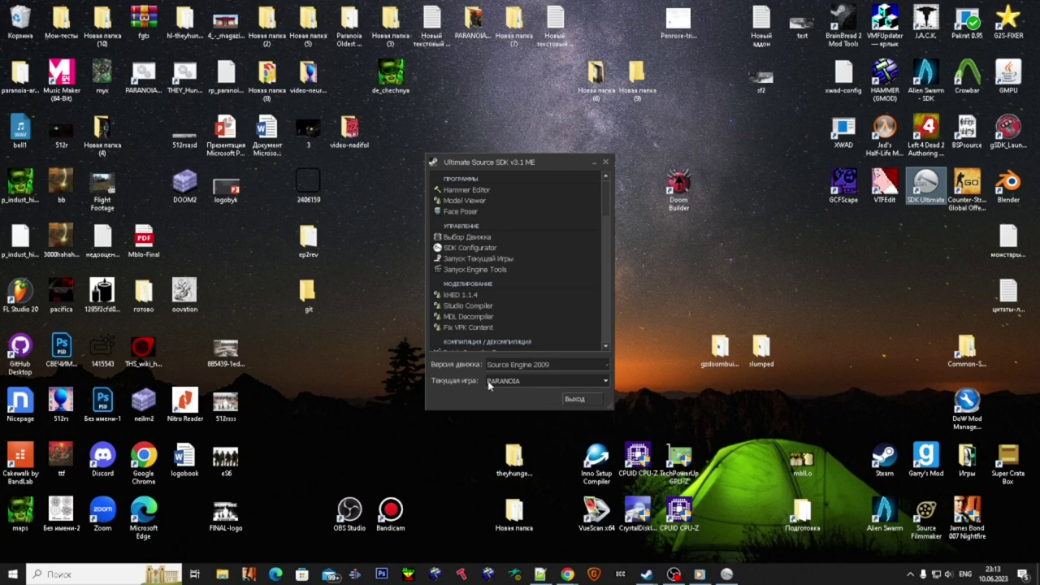
- Launch Hammer Editor for PARANOIA on Source Engine 2009 and try to open a Worldcraft Maps (*.map) file from the desktop
double_click(488, 190)
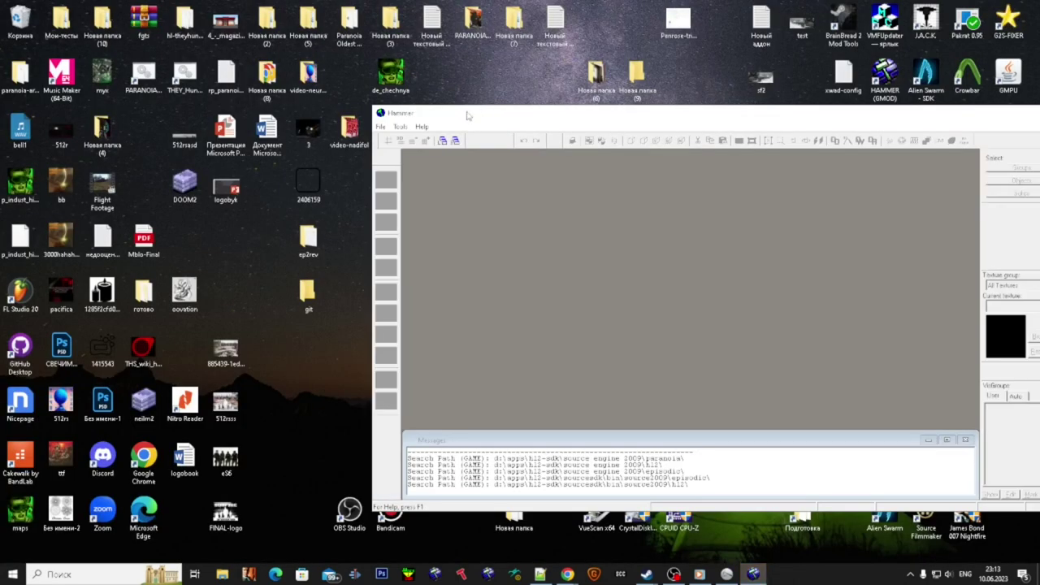
left_click_drag(468, 112, 404, 228)
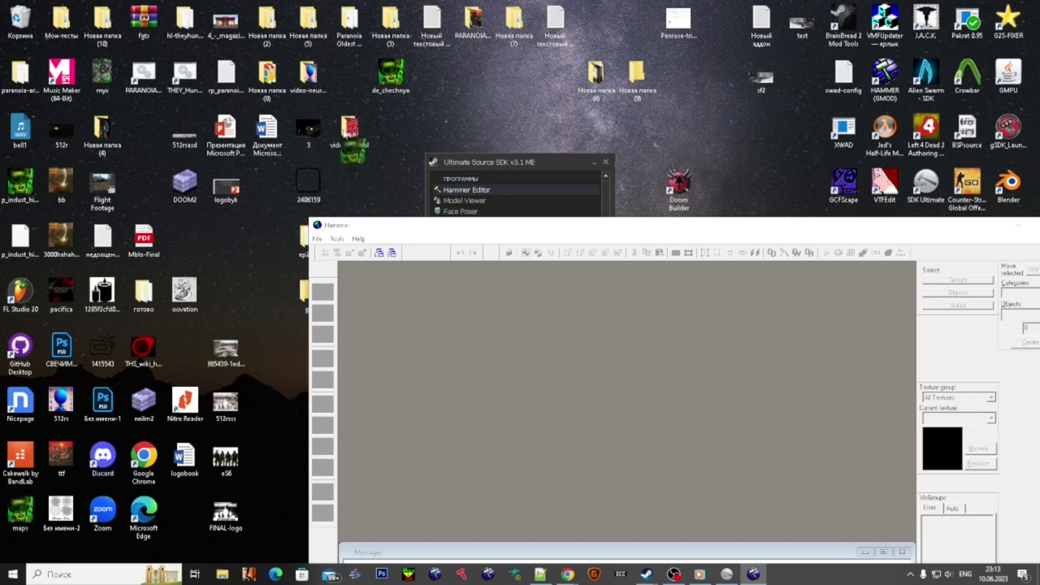
left_click(318, 238)
left_click(331, 264)
left_click(570, 378)
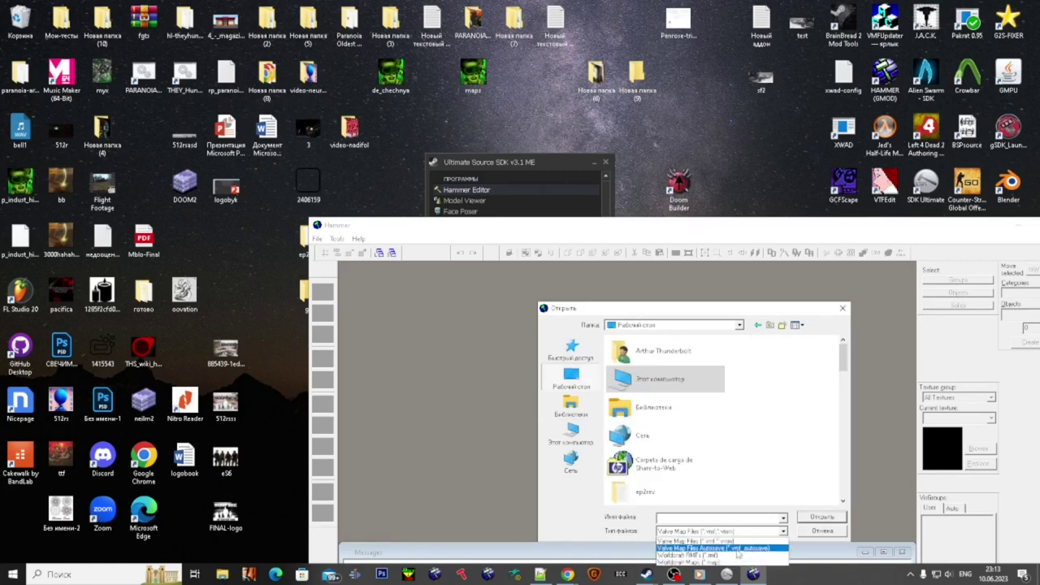
left_click(736, 562)
scroll(691, 457, "down", 15)
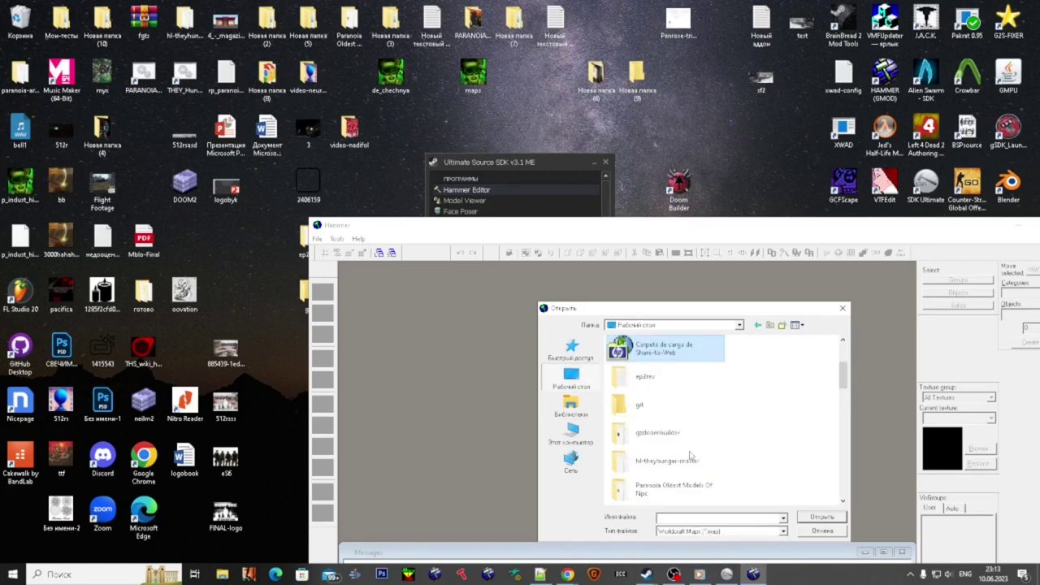
double_click(679, 439)
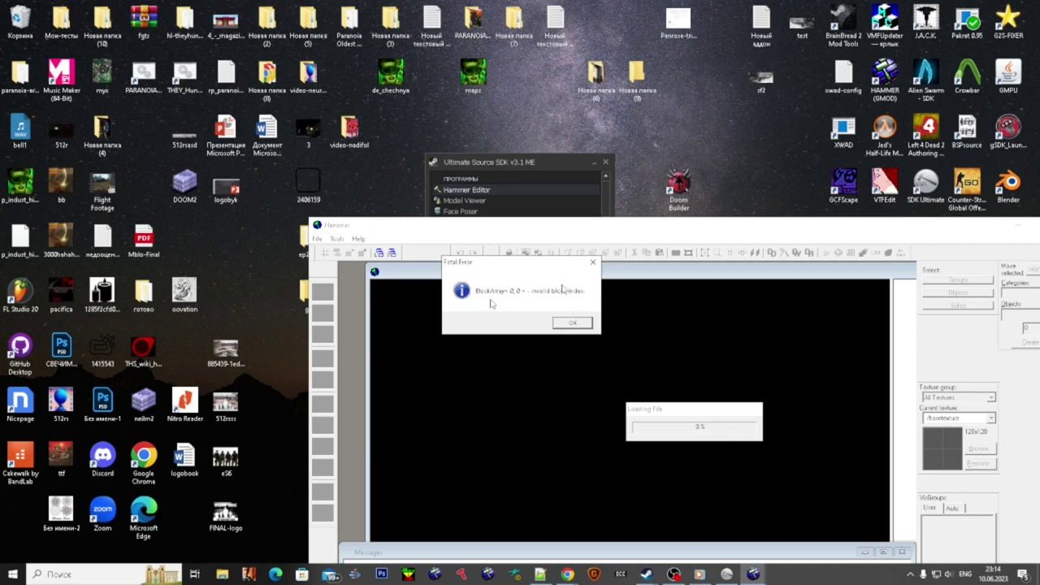
left_click(578, 324)
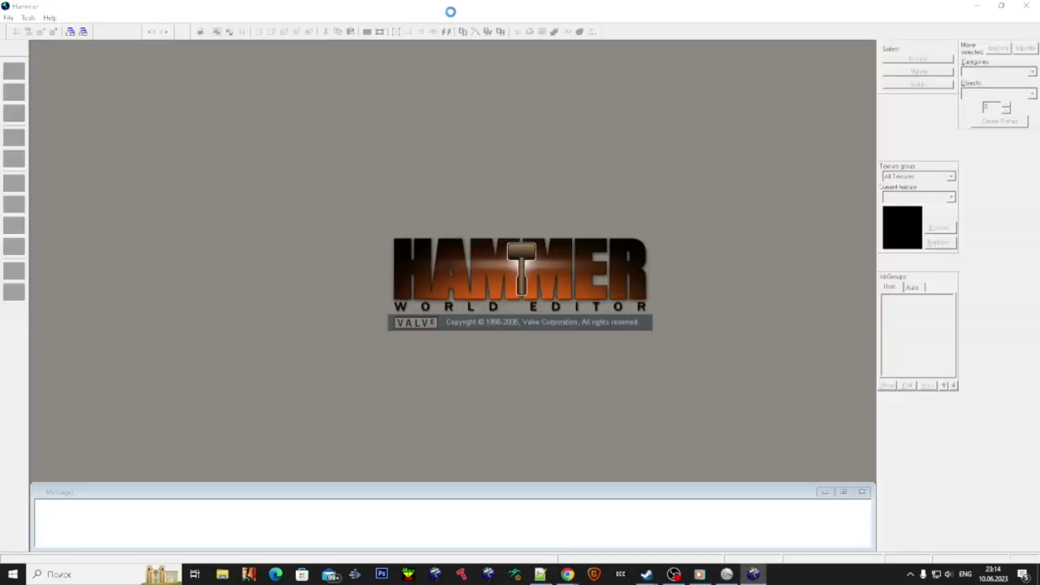
- Move the relaunched Hammer window clear of the desktop files and send the desktop's de_chechnya file to the Recycle Bin
left_click(604, 324)
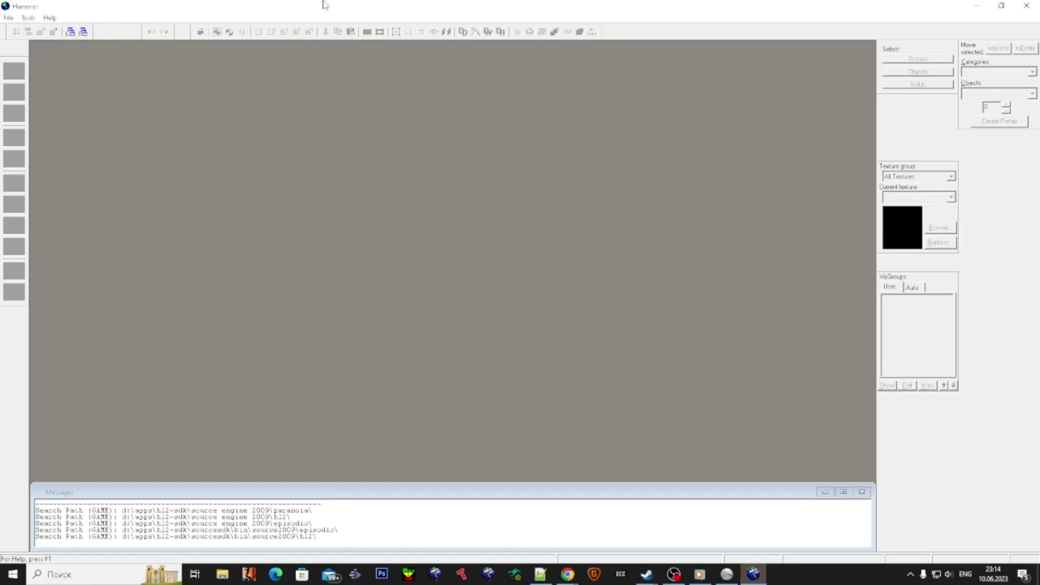
left_click_drag(325, 5, 633, 170)
left_click_drag(394, 75, 16, 18)
- Open the maps level from the desktop in Hammer, using the Worldcraft RMFs (*.rmf) file type
left_click(323, 181)
left_click(358, 215)
left_click(733, 475)
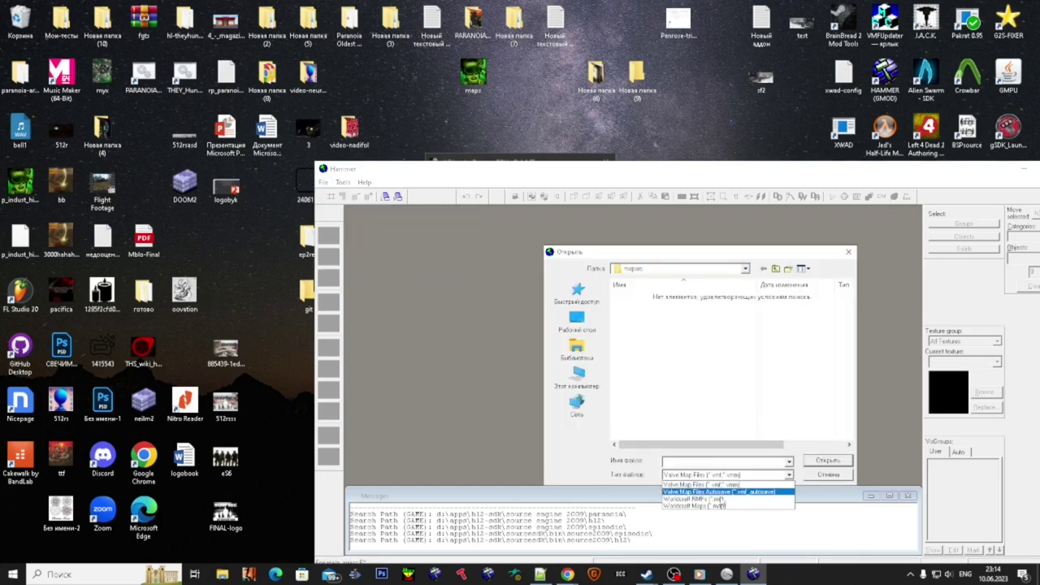
left_click(694, 499)
left_click(577, 321)
scroll(655, 340, "down", 5)
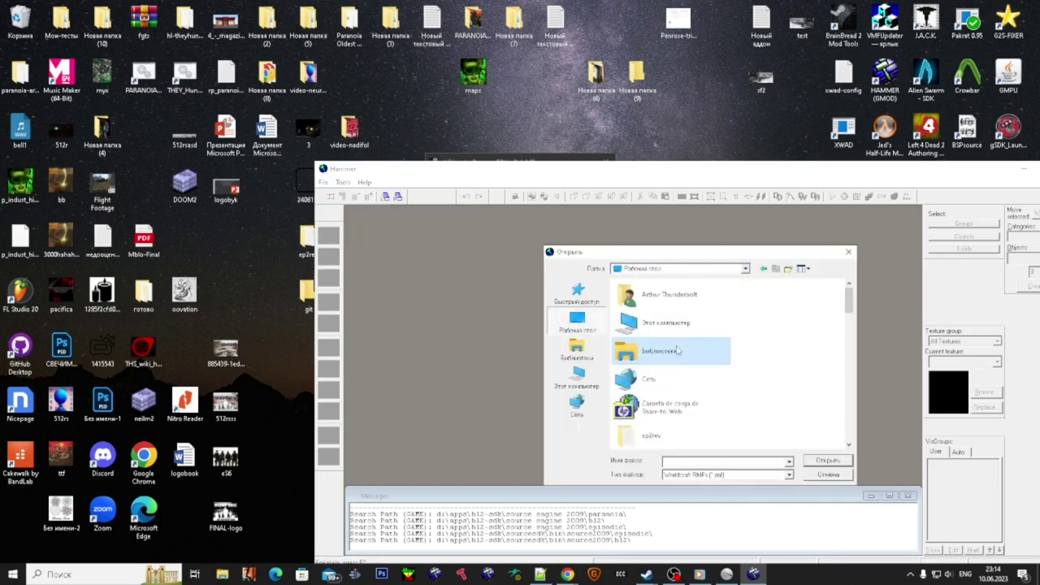
left_click(689, 362)
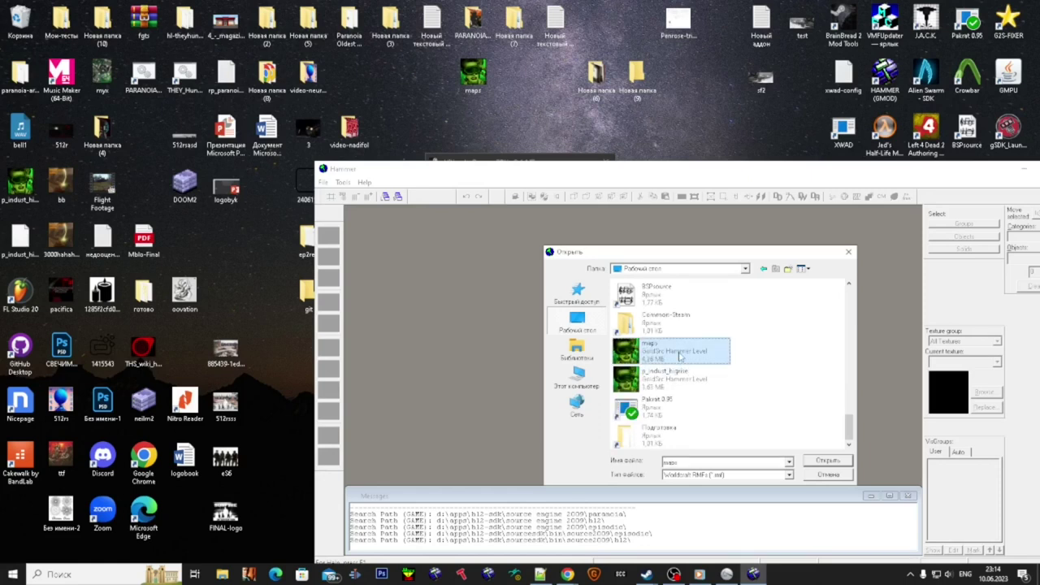
double_click(679, 352)
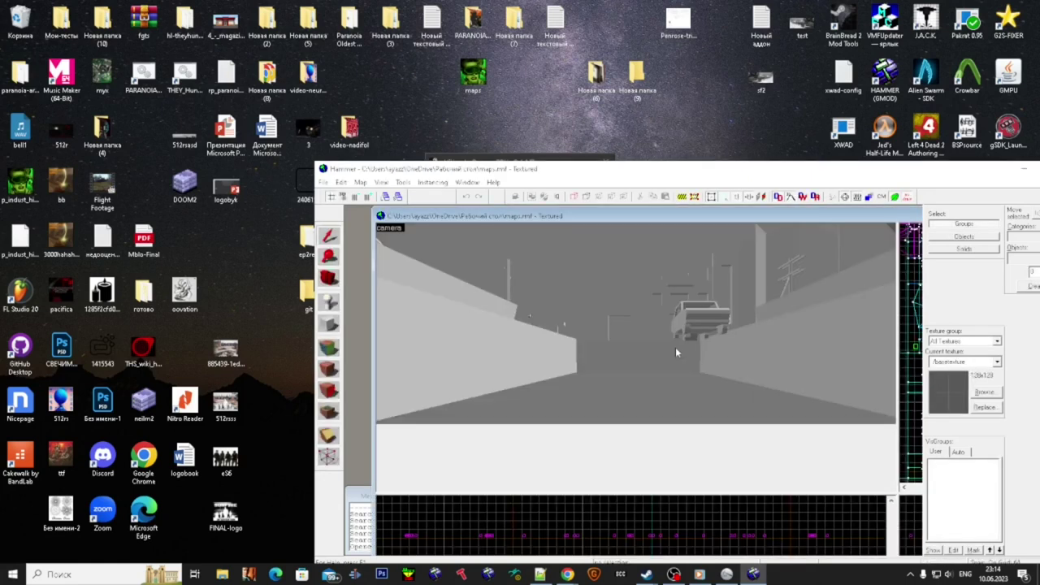
- Examine the untextured level in the 3D view, including the truck, the buildings and the streets
left_click(323, 182)
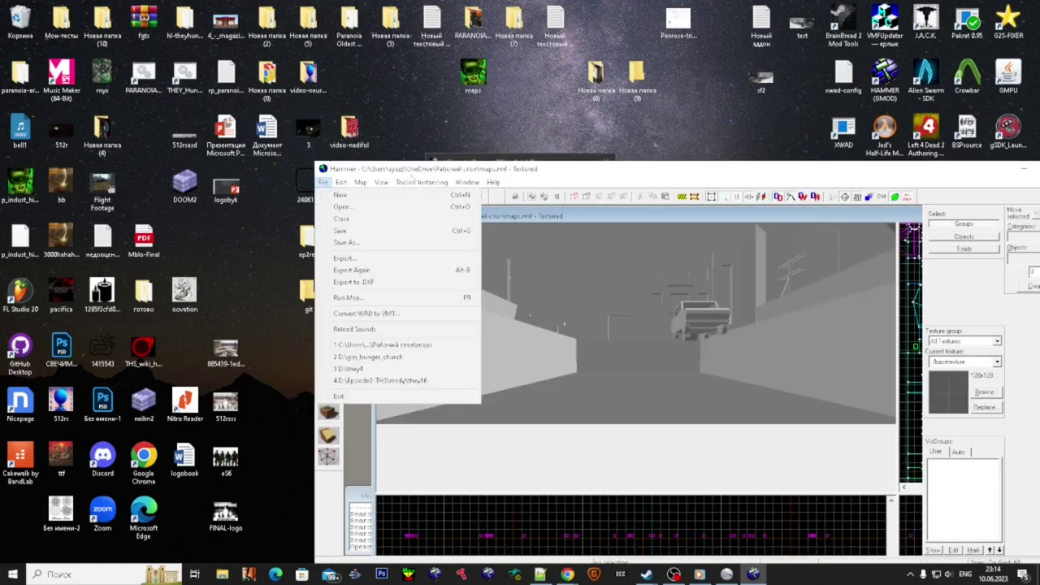
left_click(468, 182)
left_click(695, 322)
key("w")
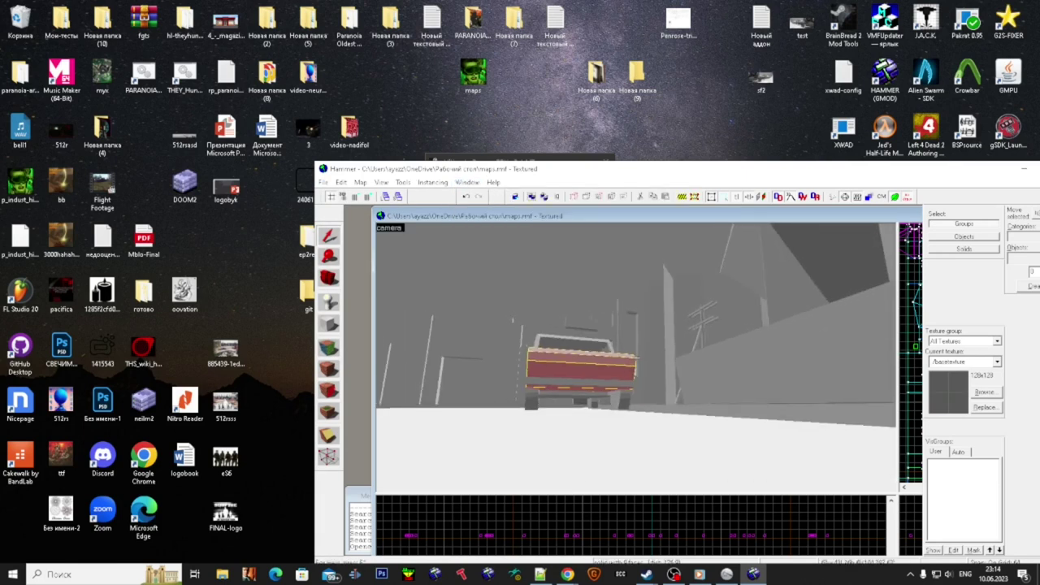
key("Escape")
key("w")
key("w")
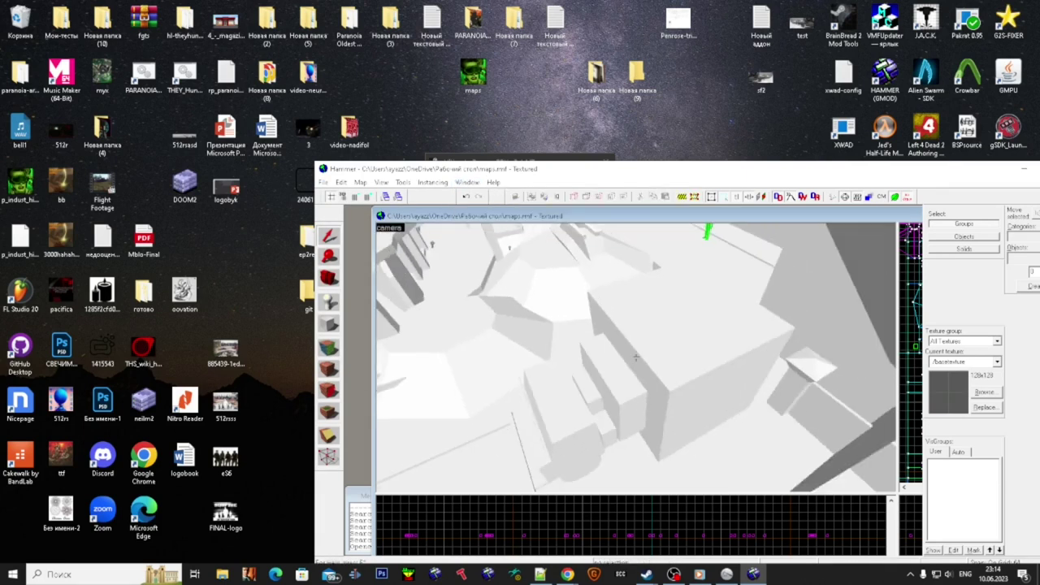
key("w")
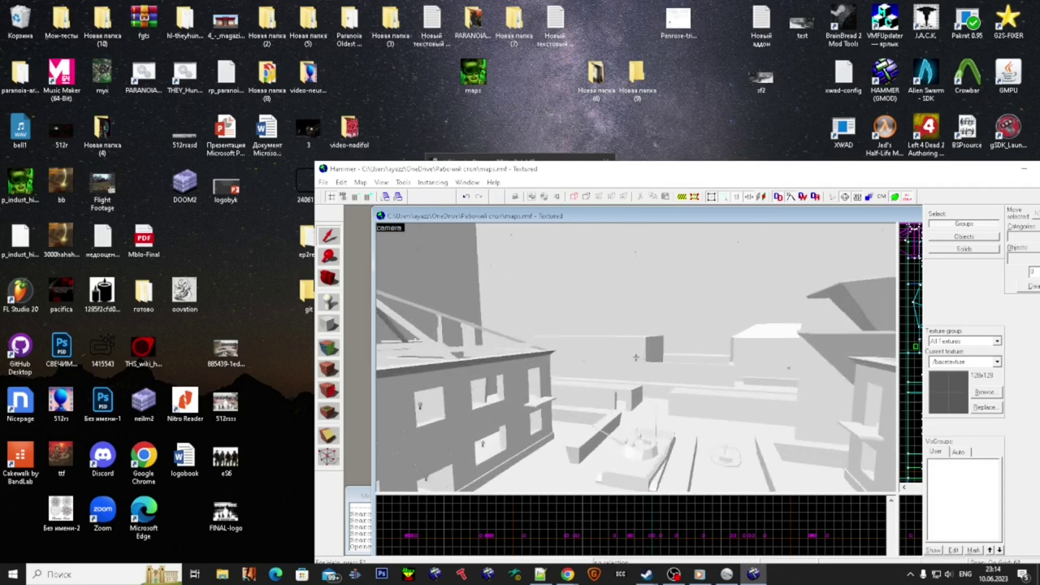
key("s")
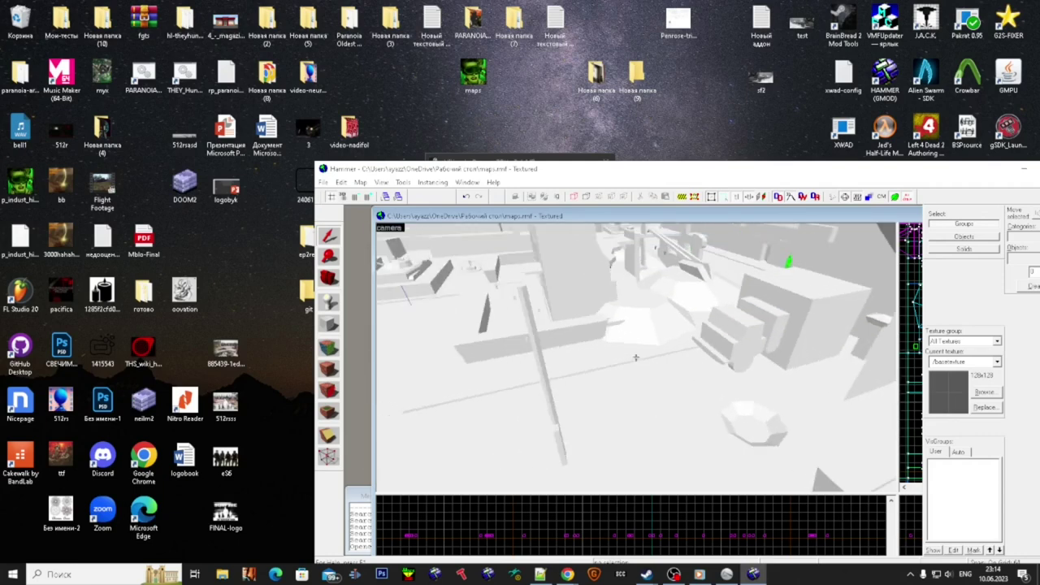
key("w")
key("w")
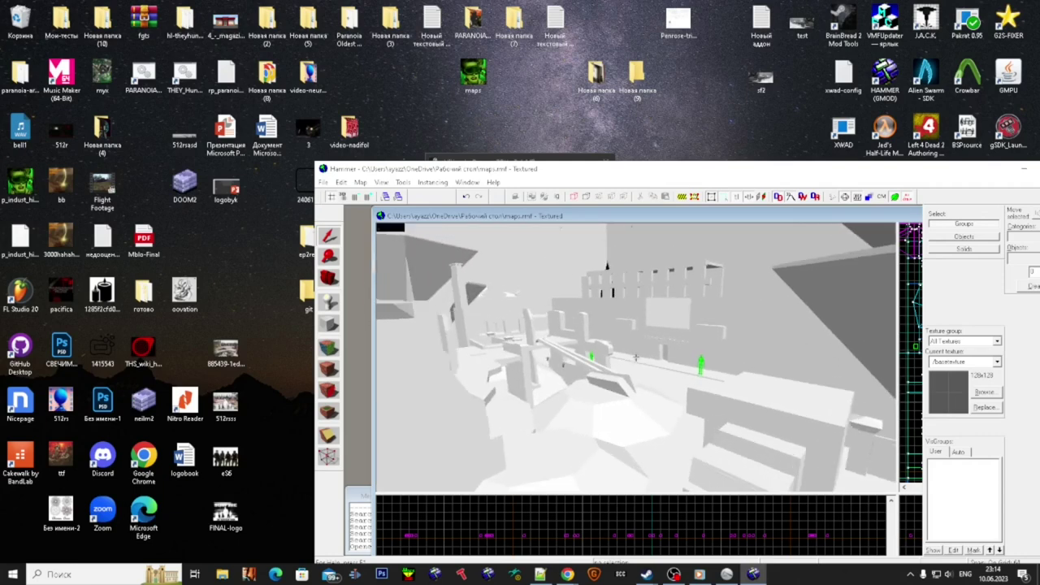
key("super")
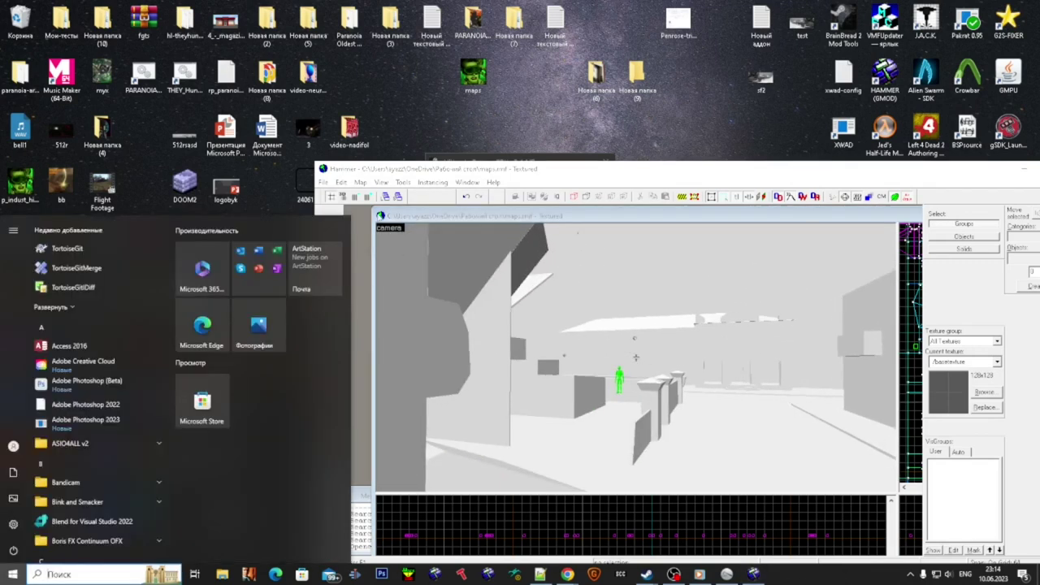
- Move the Hammer window over the desktop and maximize it to fill the screen
left_click(325, 182)
left_click(414, 303)
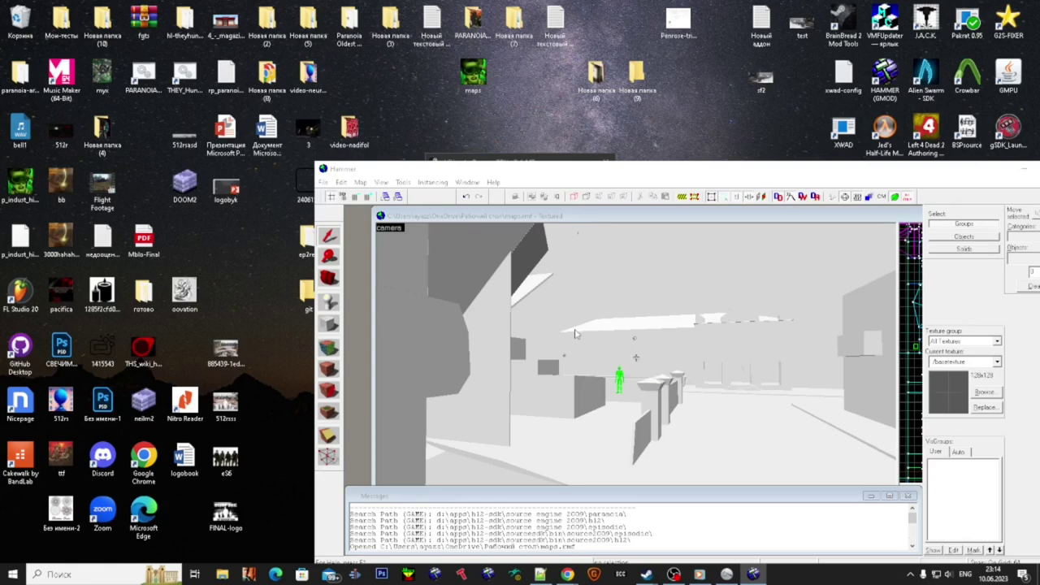
left_click_drag(707, 165, 538, 77)
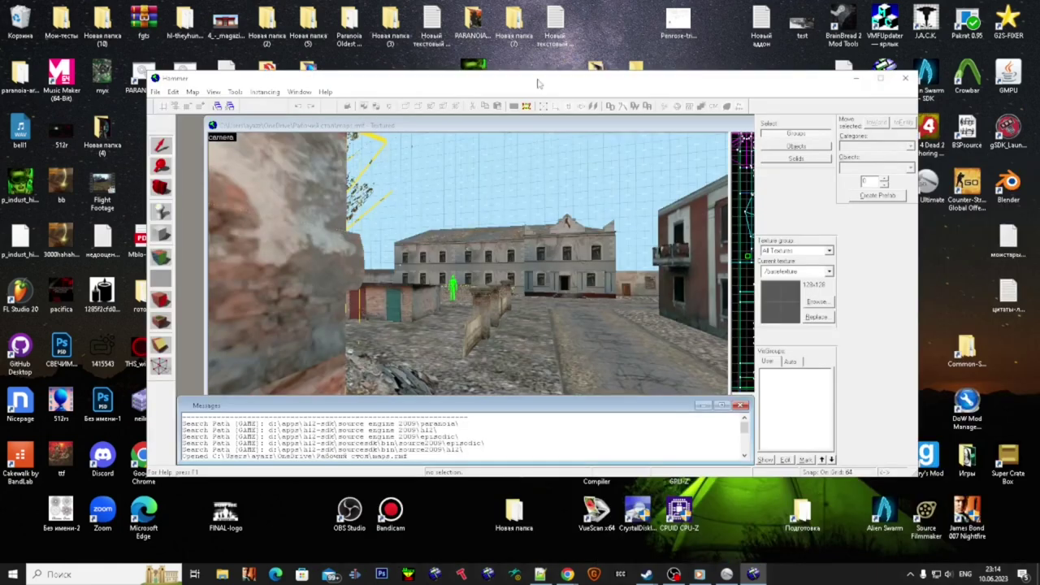
left_click(881, 78)
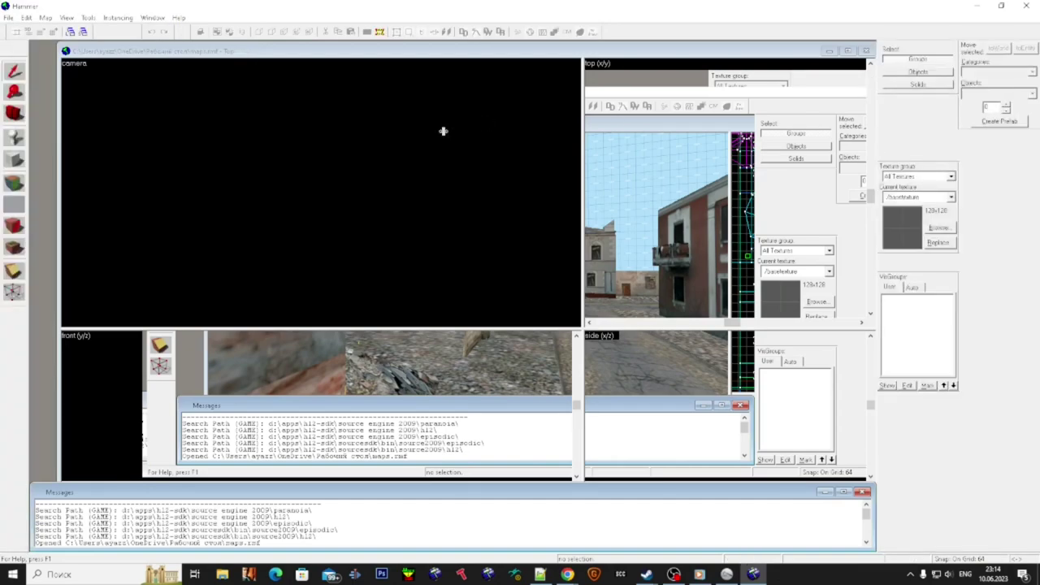
- Examine the textured buildings, streets, vehicles and sky of the level in the 3D view
key("w")
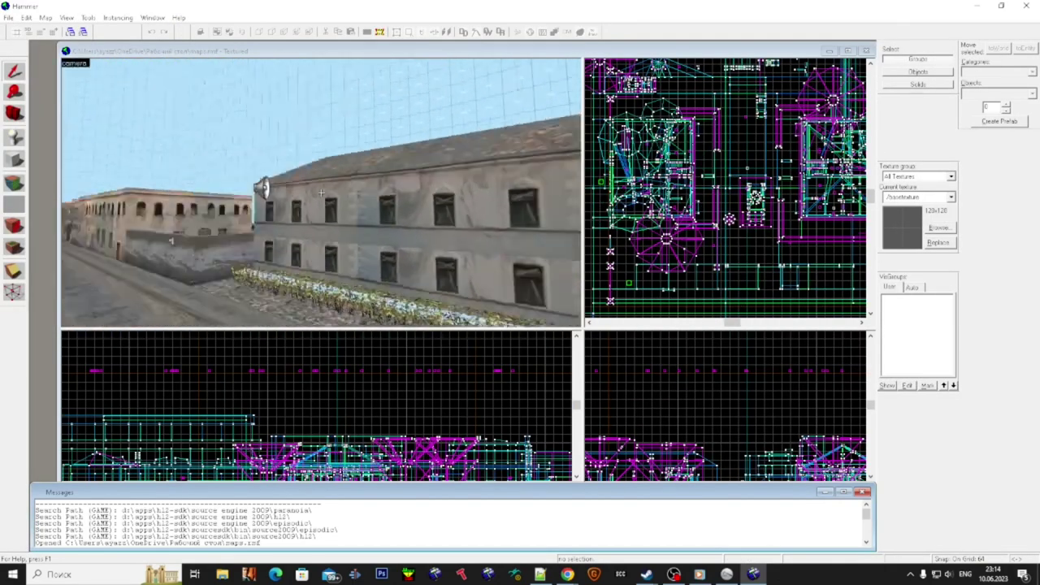
key("w")
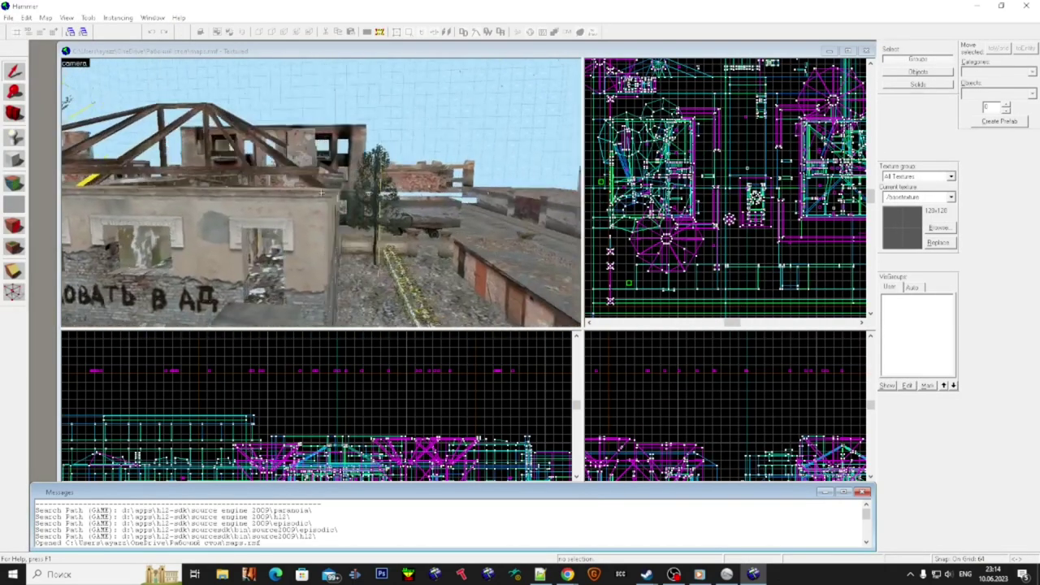
key("d")
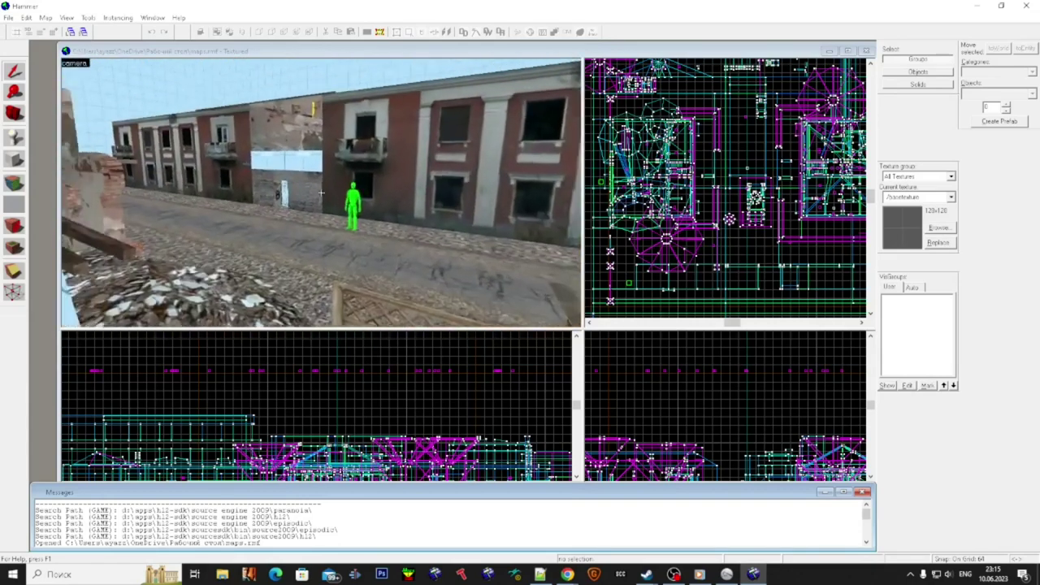
key("s")
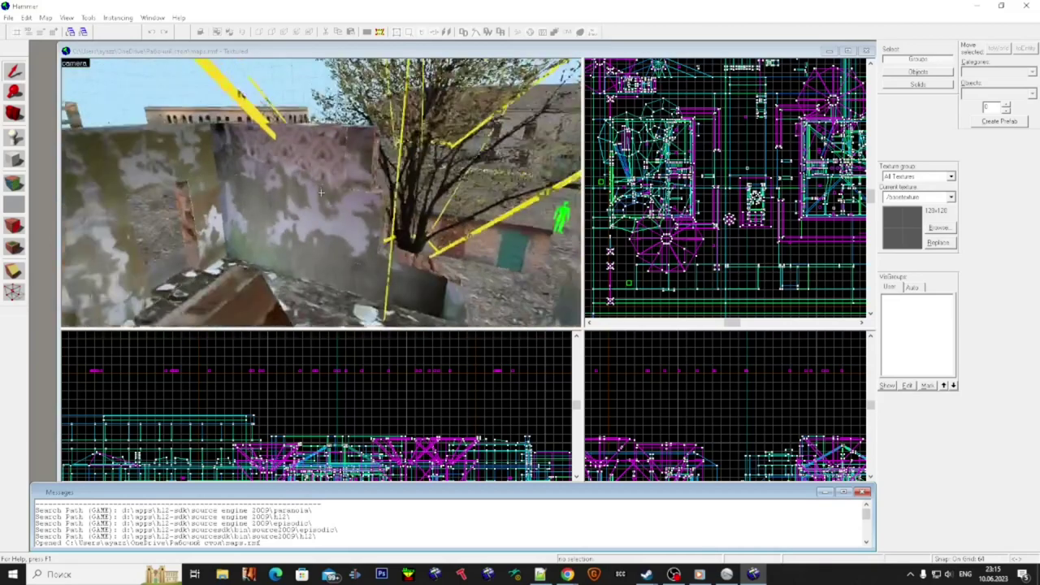
key("s")
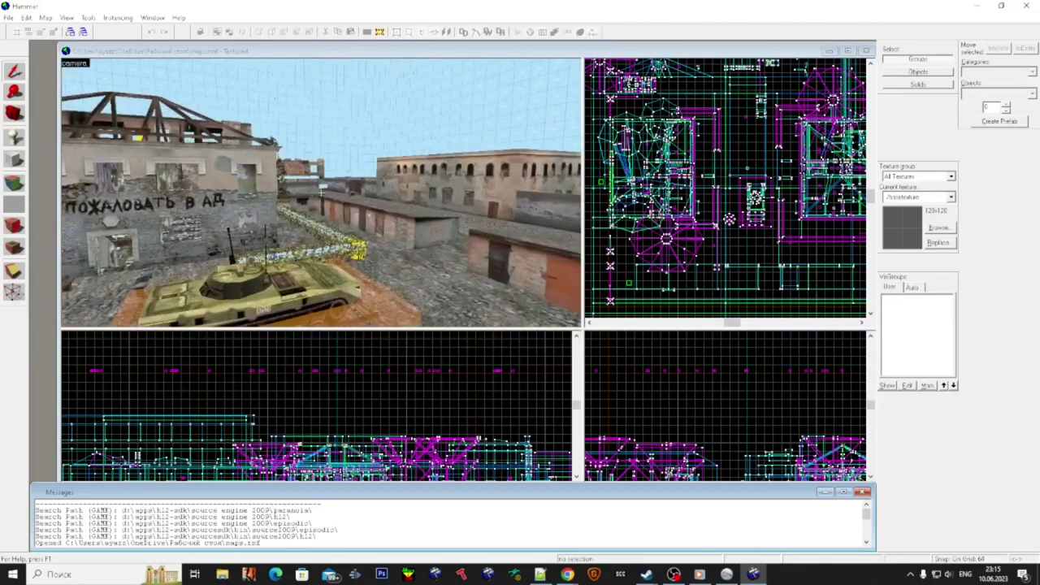
key("w")
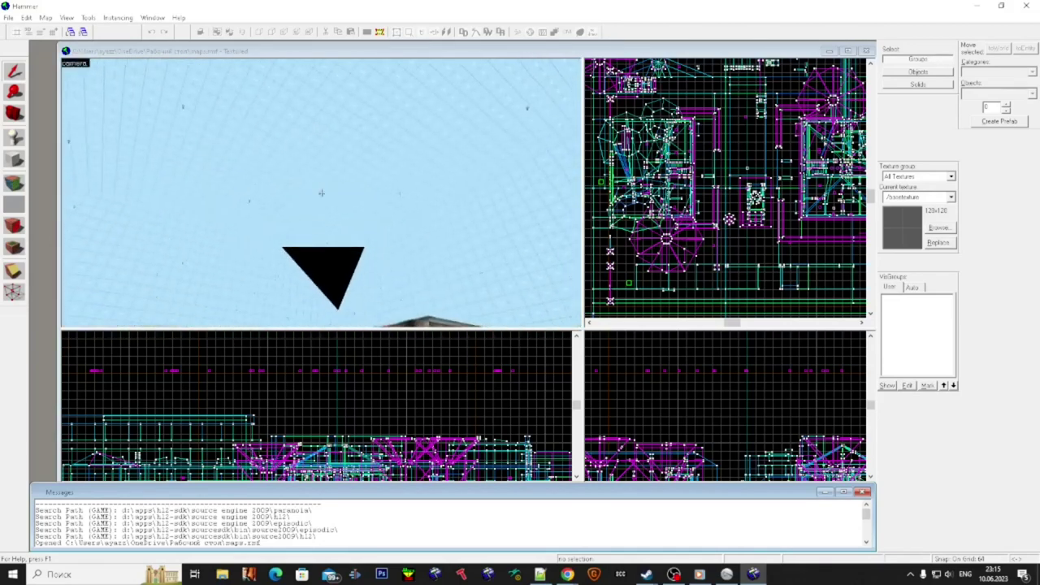
key("w")
key("super")
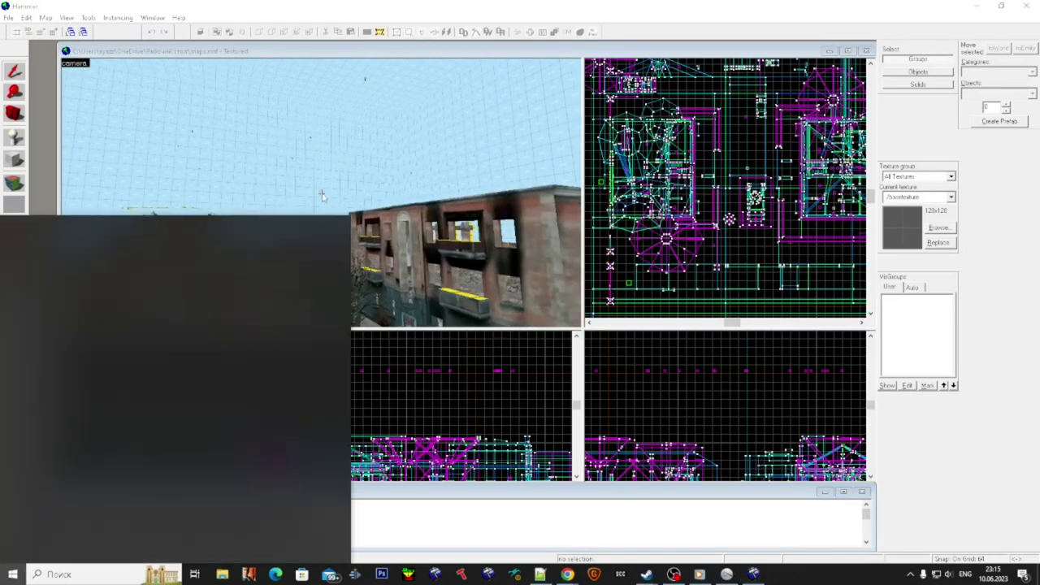
- Check the map for problems and look through the list of problems found
left_click(386, 5)
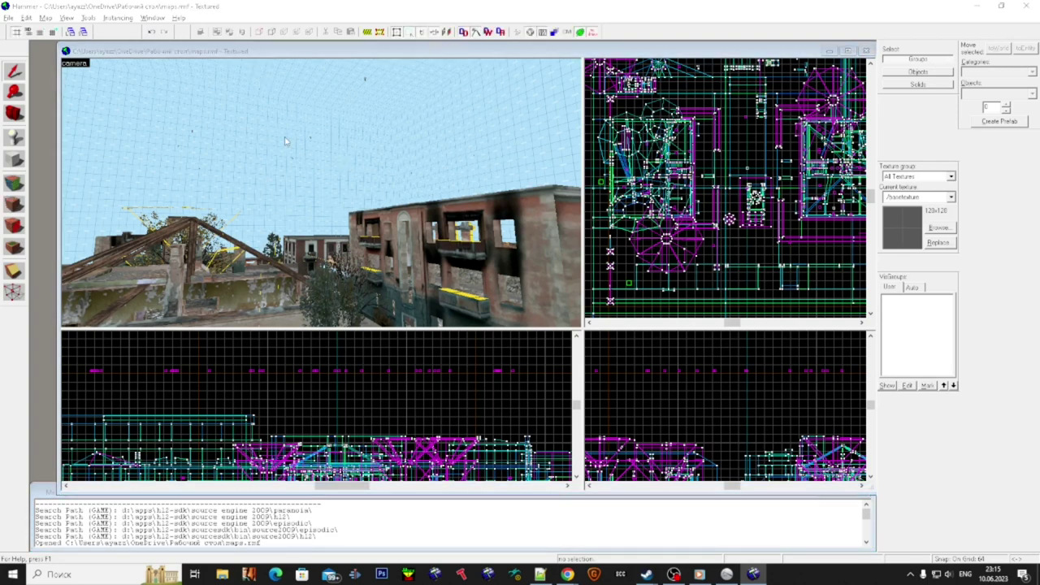
key("alt+p")
left_click_drag(112, 33, 709, 113)
left_click_drag(794, 149, 804, 297)
left_click(682, 277)
scroll(681, 272, "up", 3)
scroll(680, 269, "up", 5)
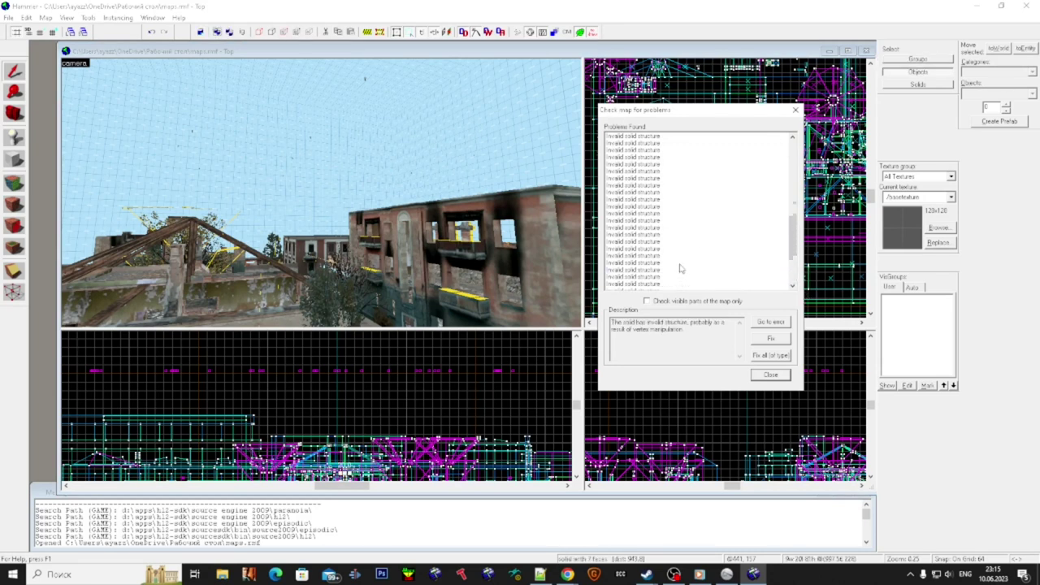
scroll(682, 268, "down", 3)
scroll(667, 171, "up", 2)
- Go to the error of the first "Invalid solid structure" problem and inspect the surrounding geometry in the 3D view
left_click(650, 178)
left_click(651, 172)
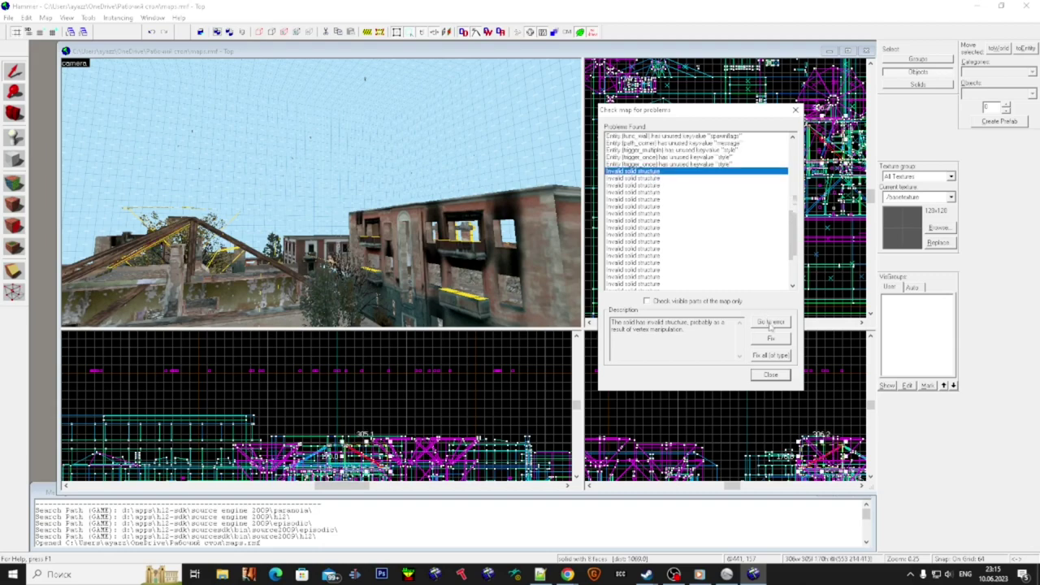
left_click(770, 323)
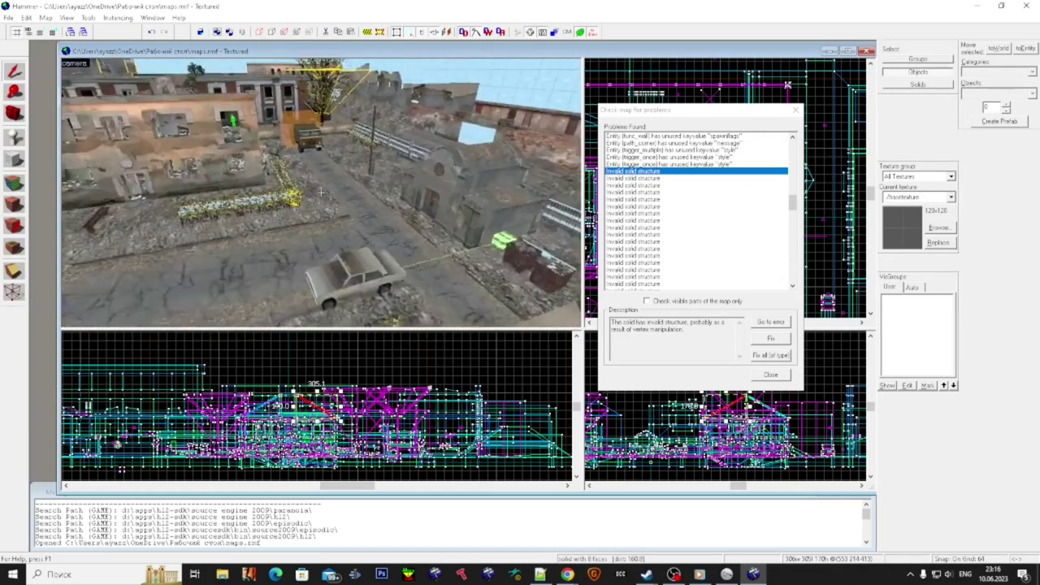
key("s")
key("super")
- Select another "Invalid solid structure" problem and look through the rest of the problem list
left_click(719, 234)
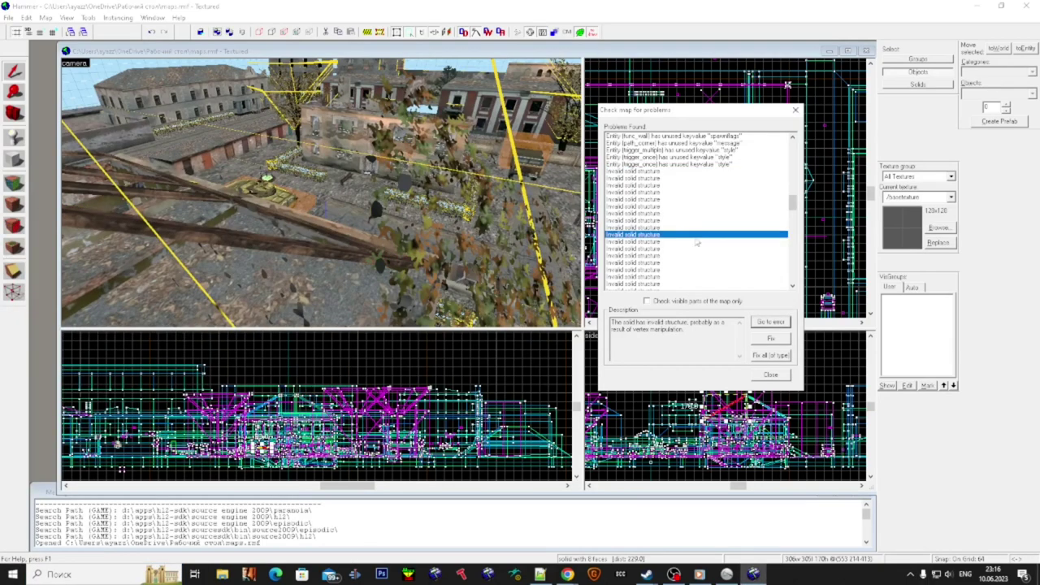
scroll(691, 234, "down", 6)
scroll(690, 234, "down", 3)
- Examine the roof beams and the nodraw-covered backs of buildings and walls in the 3D view
key("w")
key("z")
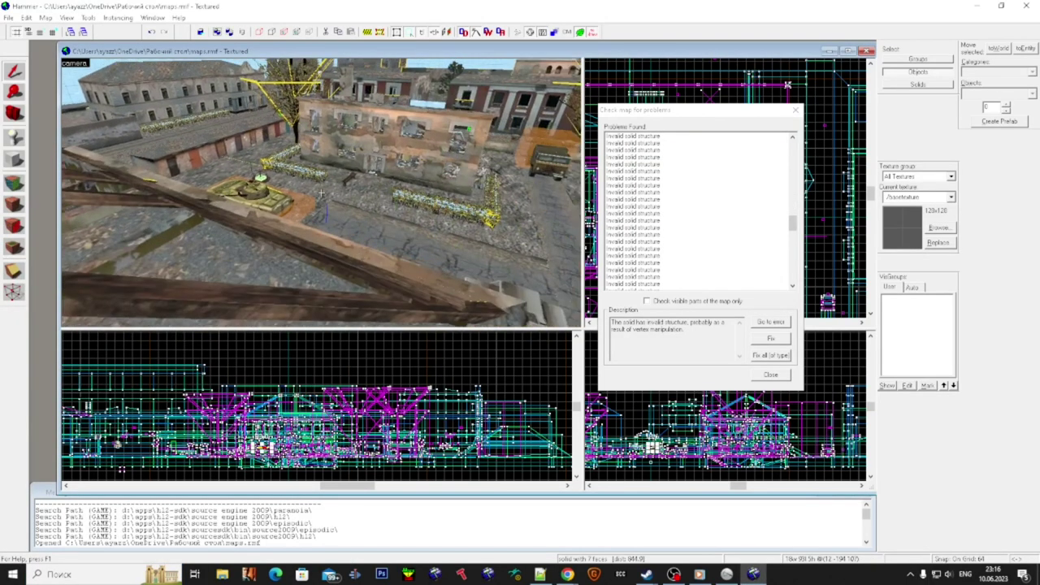
key("s")
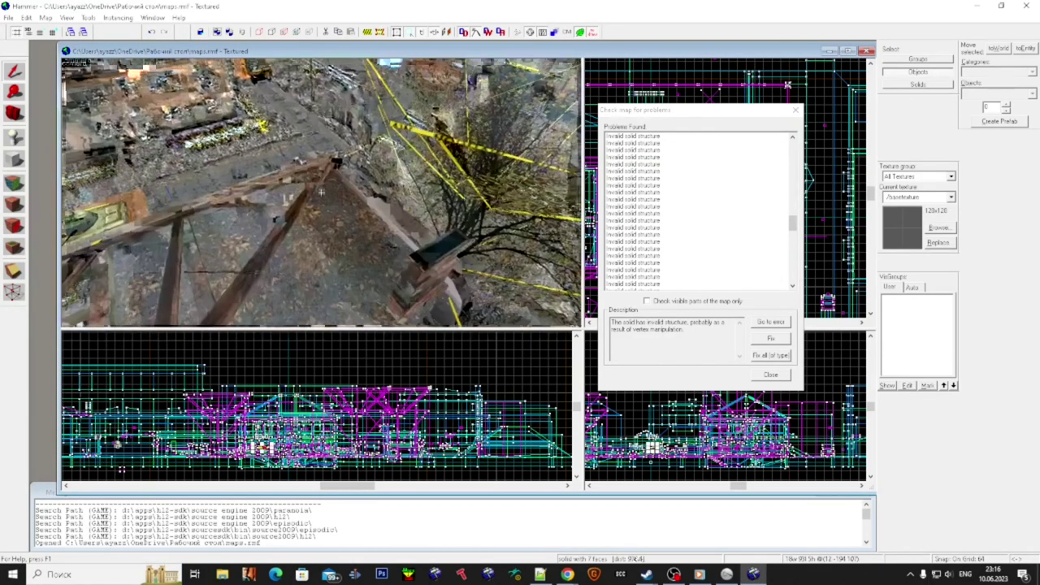
key("w")
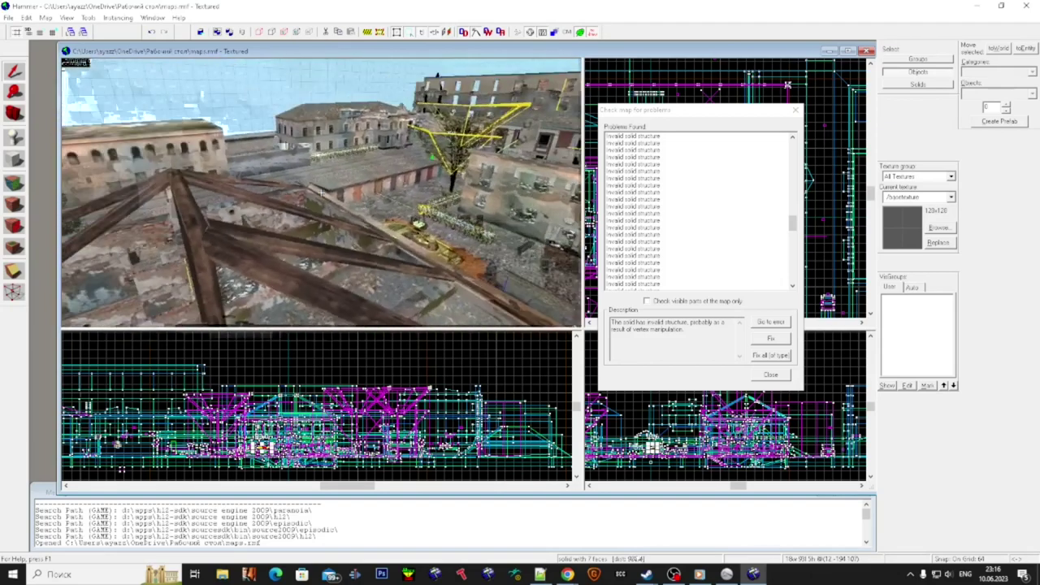
key("w")
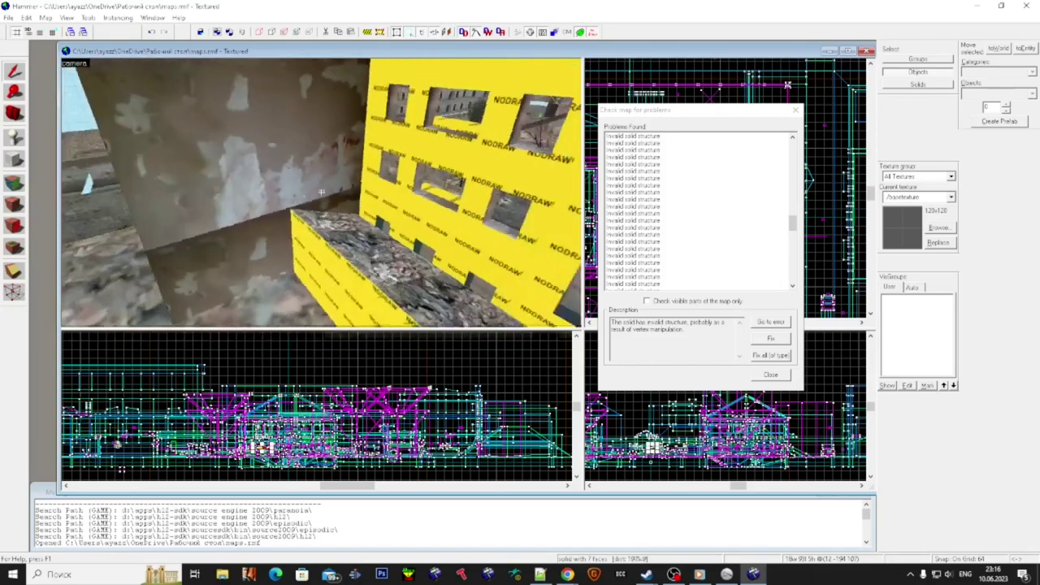
key("w")
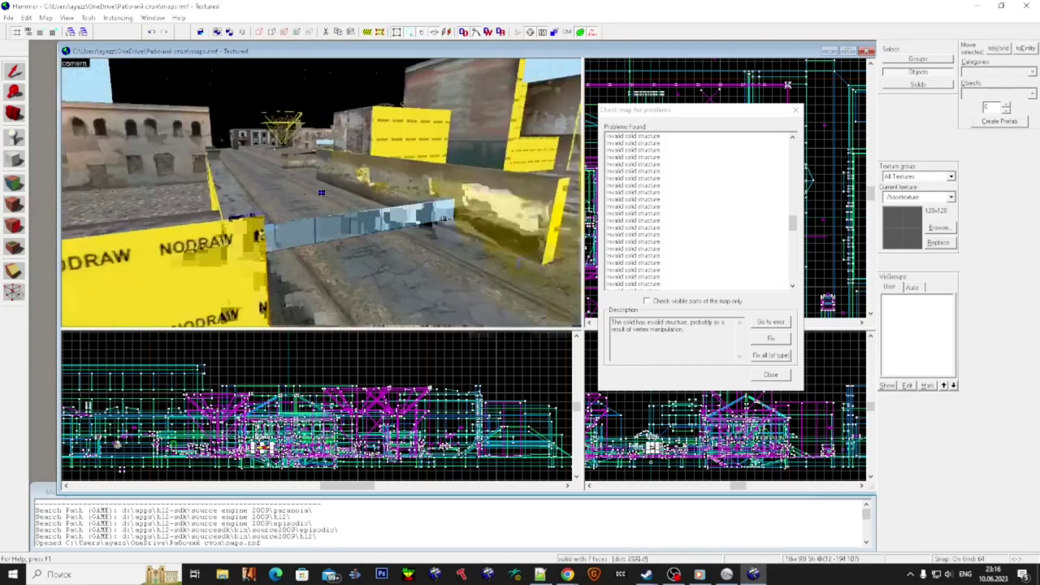
key("w")
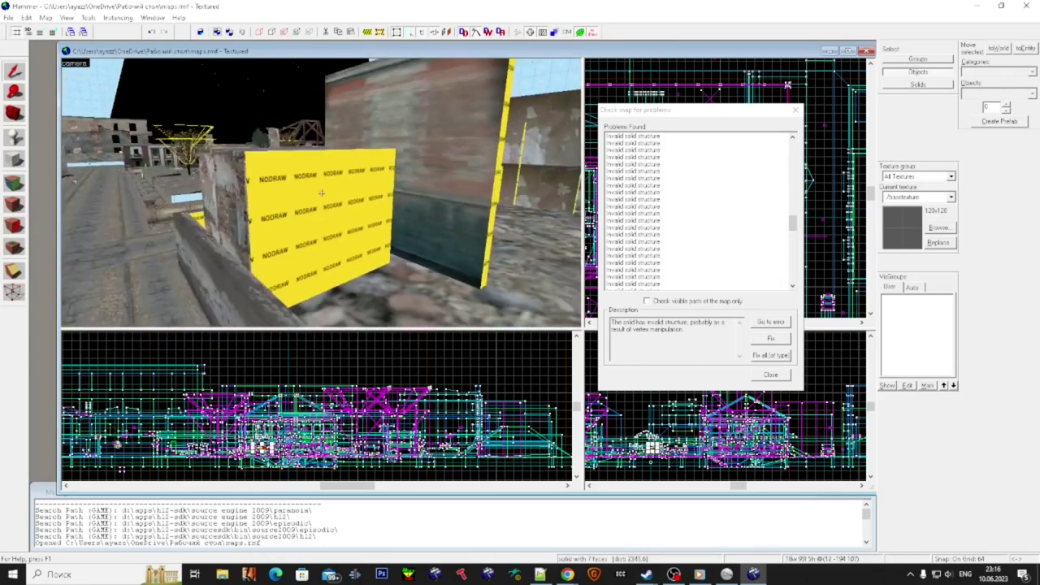
key("super")
- Pick up the brick texture from the end of the low wall and apply it to the wall's adjoining nodraw face
left_click(14, 183)
left_click(237, 193)
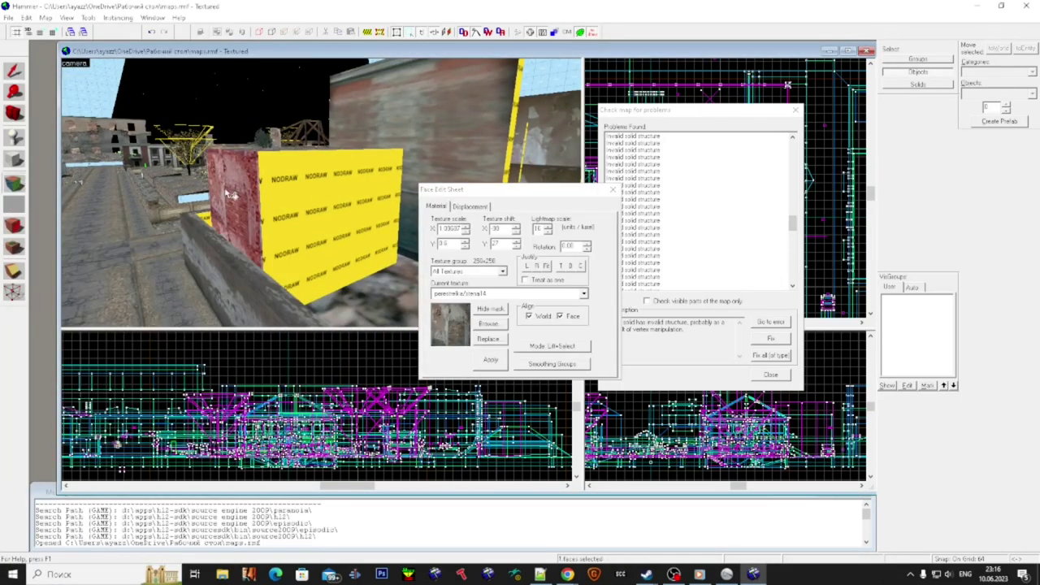
right_click(321, 233)
key("d")
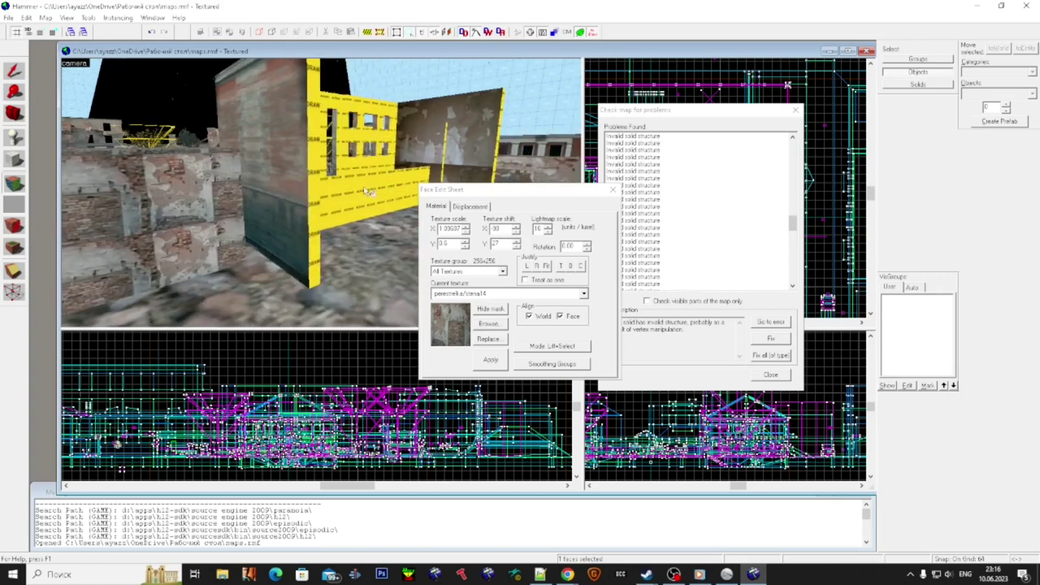
- Sample the tools/toolsnodraw texture from the building's back and apply it to the low wall's newly textured brick face
left_click(362, 196)
key("a")
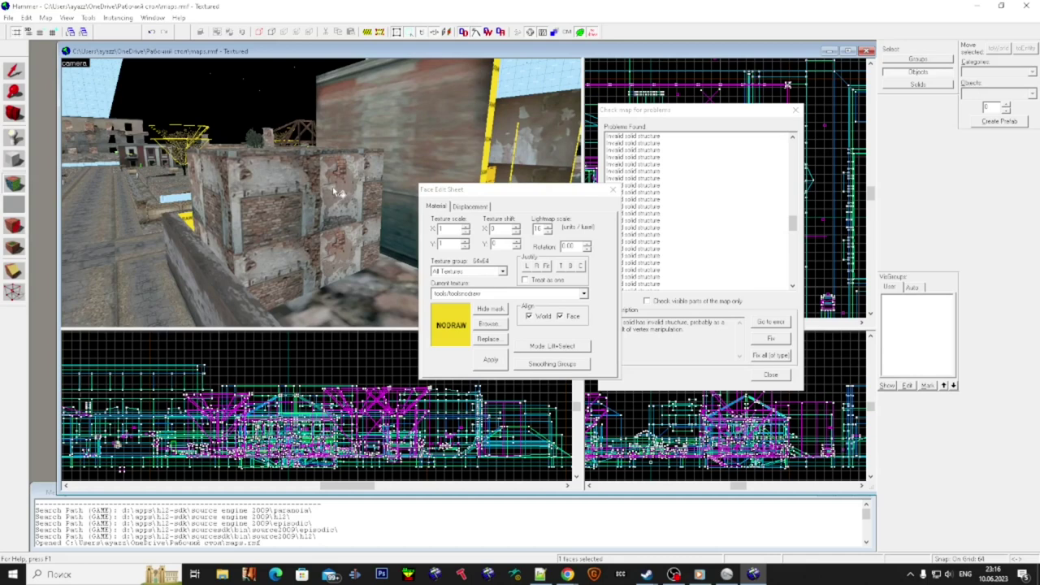
right_click(339, 198)
key("d")
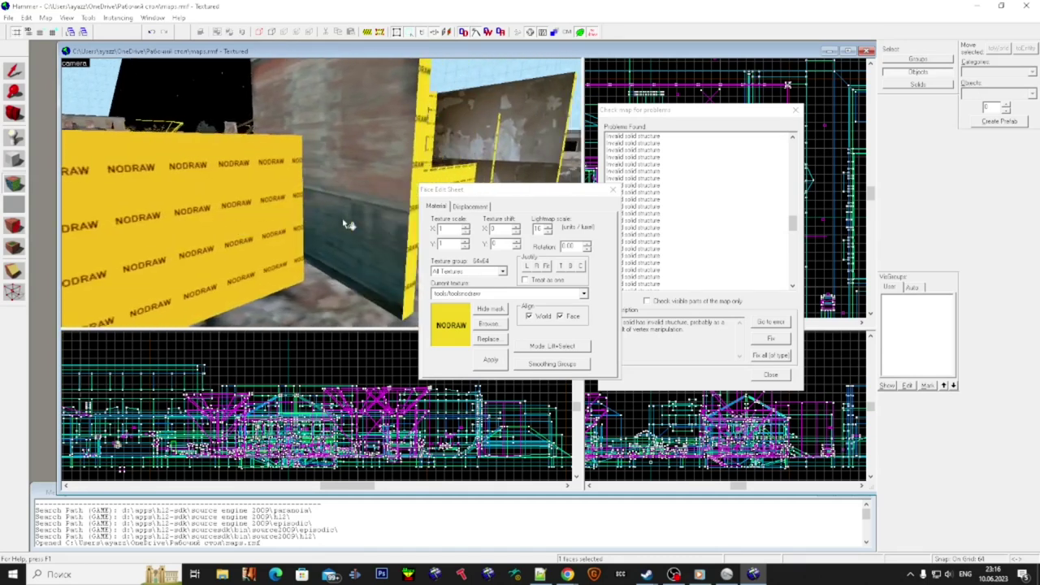
- Examine the nodraw faces on the buildings and the low wall from several viewpoints
key("z")
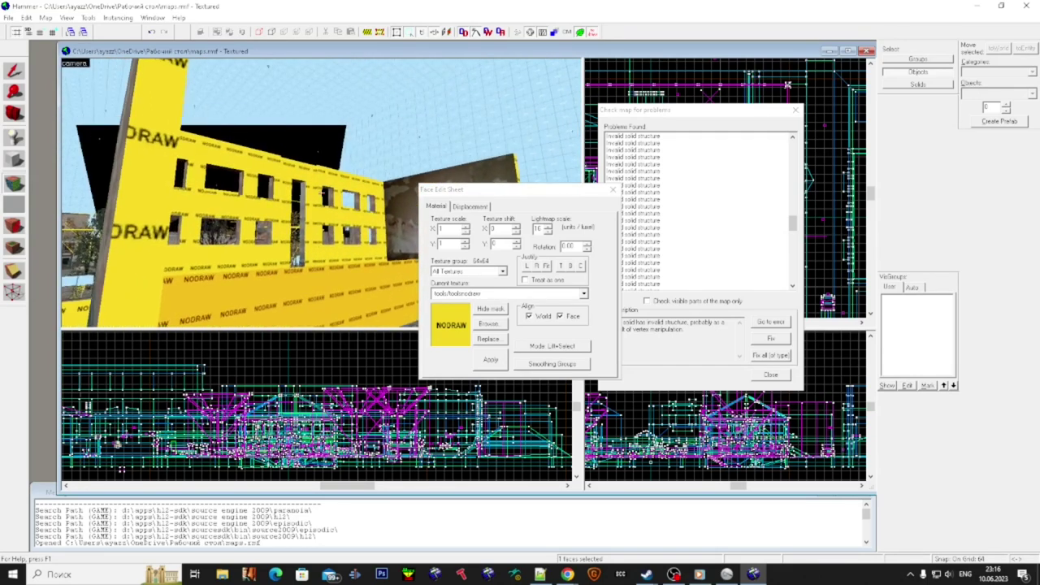
key("w")
key("s")
key("a")
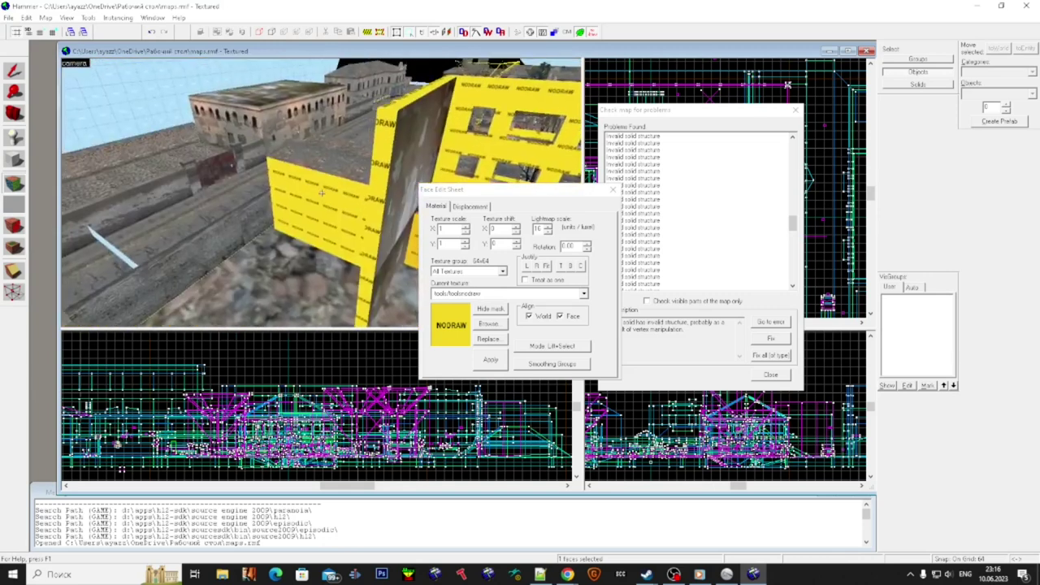
key("w")
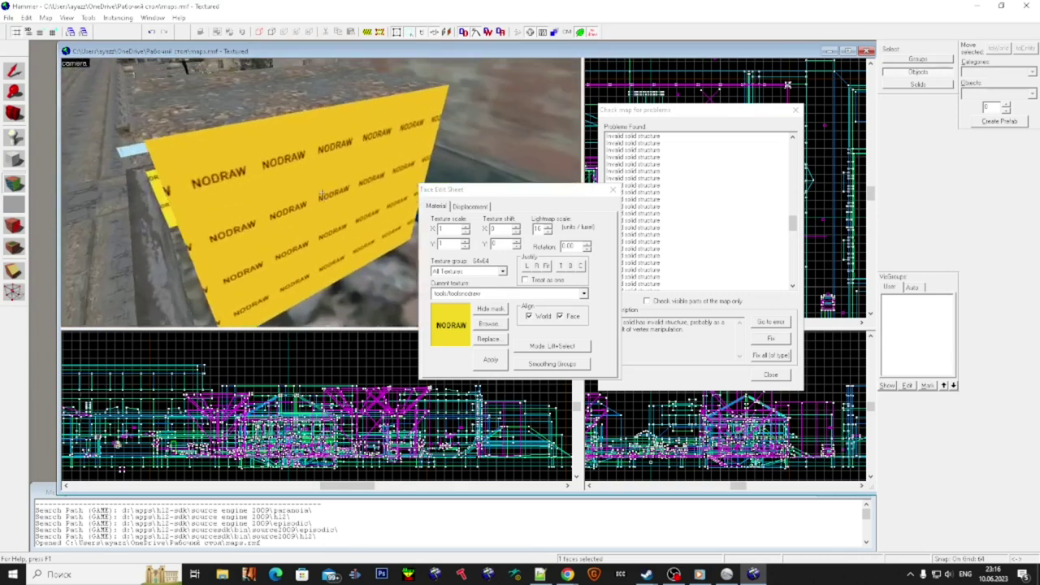
- Examine the nodraw faces along the street walls and ruined buildings in the 3D view
key("w")
key("w")
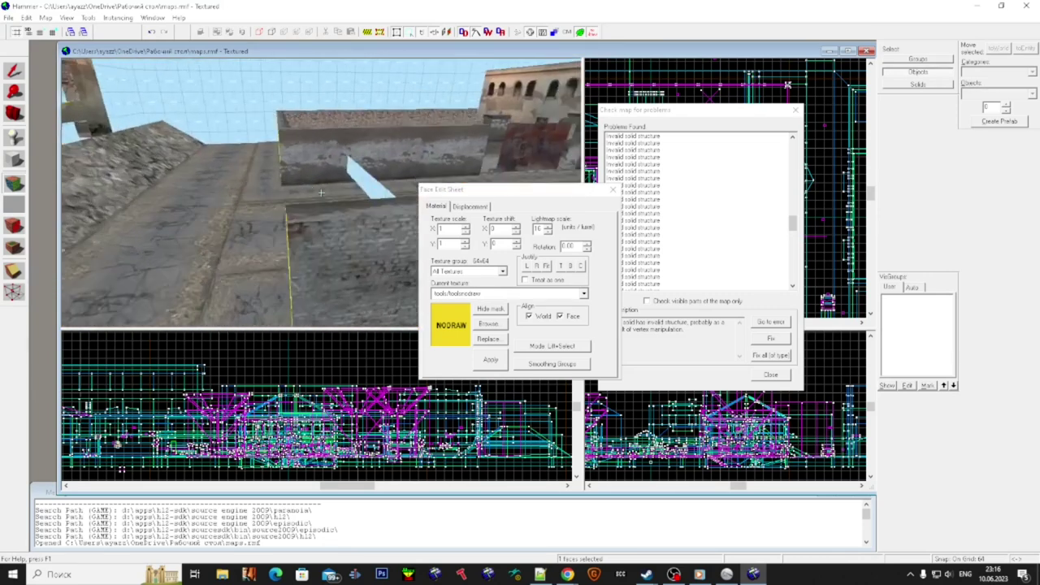
key("s")
key("w")
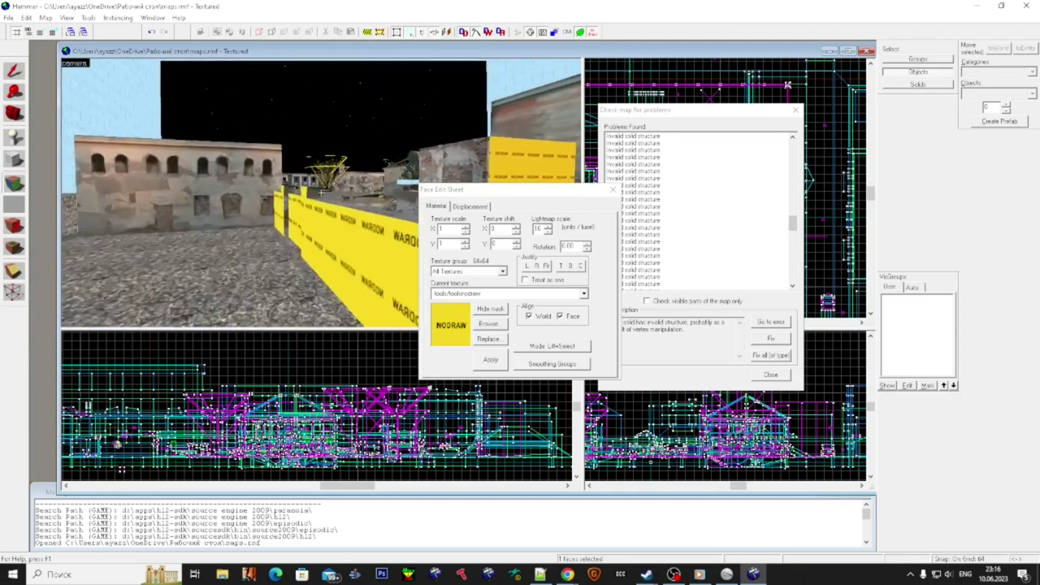
key("w")
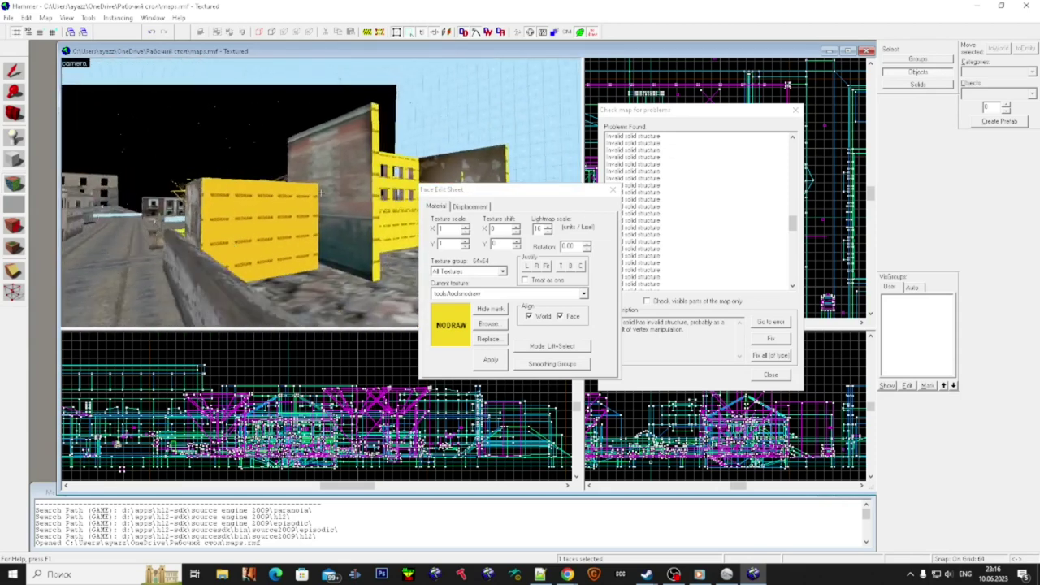
key("w")
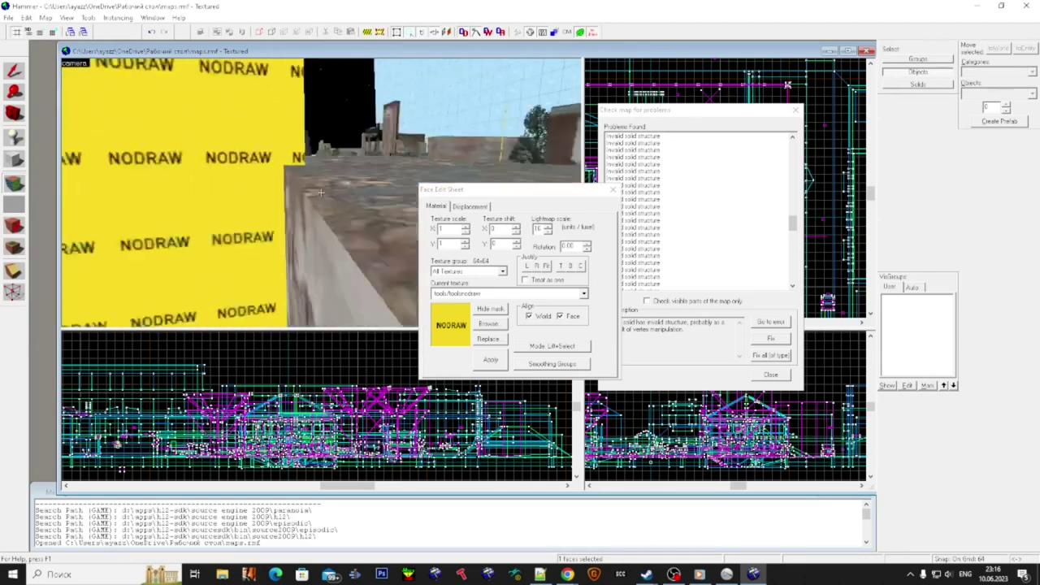
key("s")
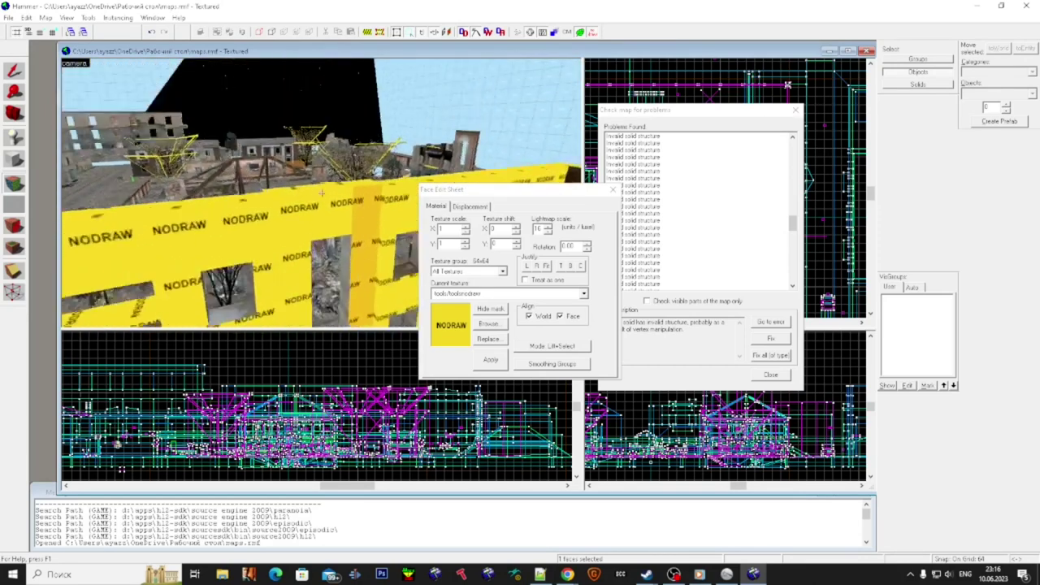
- Close the Face Edit Sheet and go to the error location of the last invalid solid structure in the problem list
key("super")
left_click(612, 191)
scroll(666, 240, "down", 5)
scroll(664, 245, "down", 1)
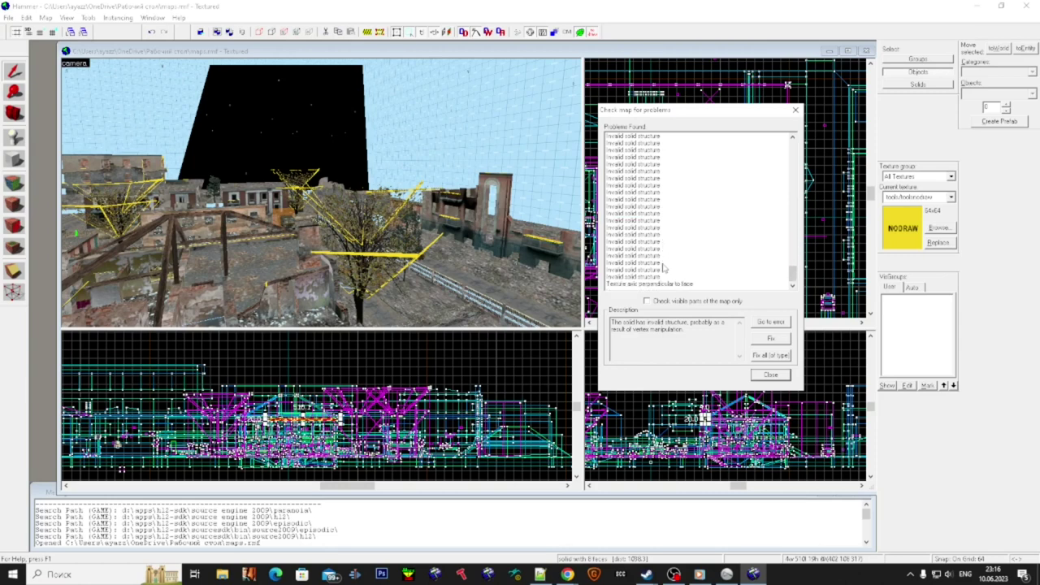
left_click(666, 277)
left_click(771, 322)
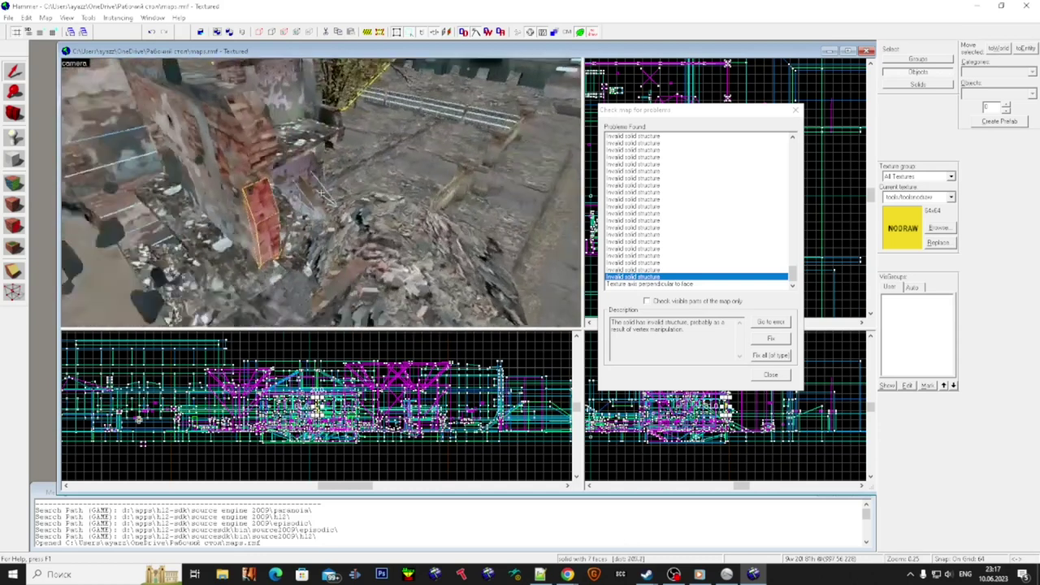
key("z")
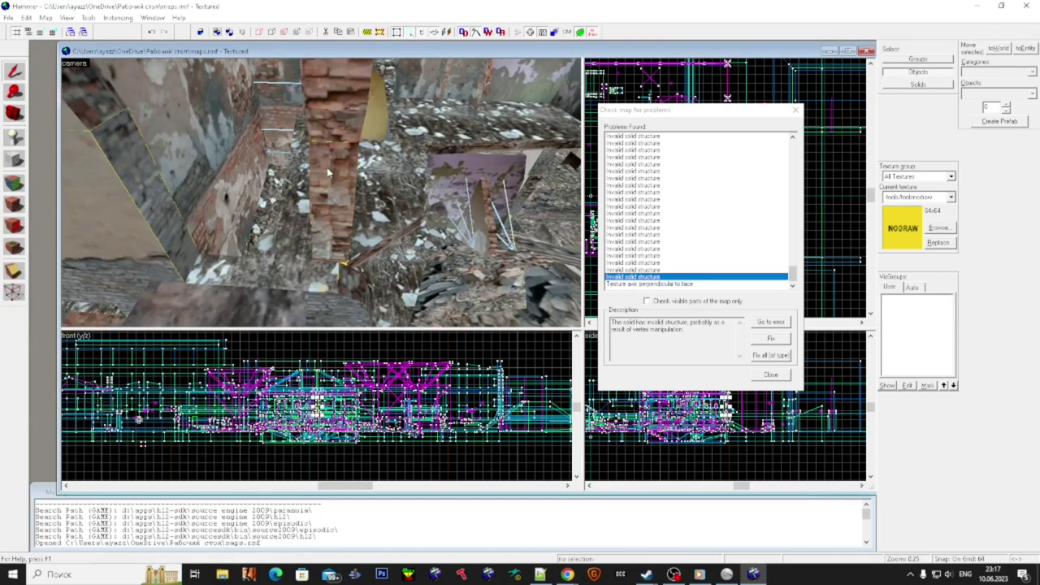
key("Delete")
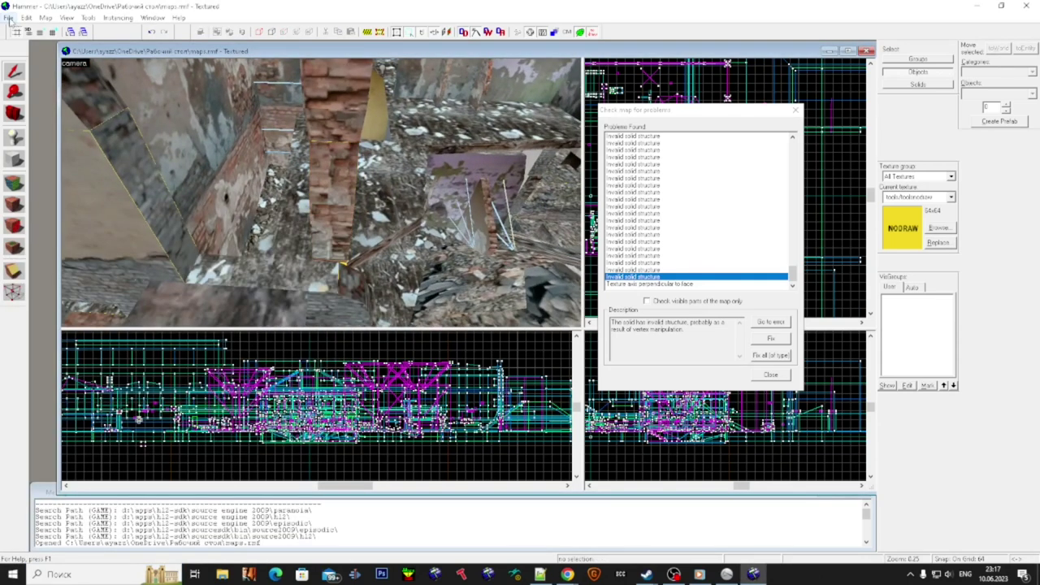
left_click(8, 17)
left_click(93, 79)
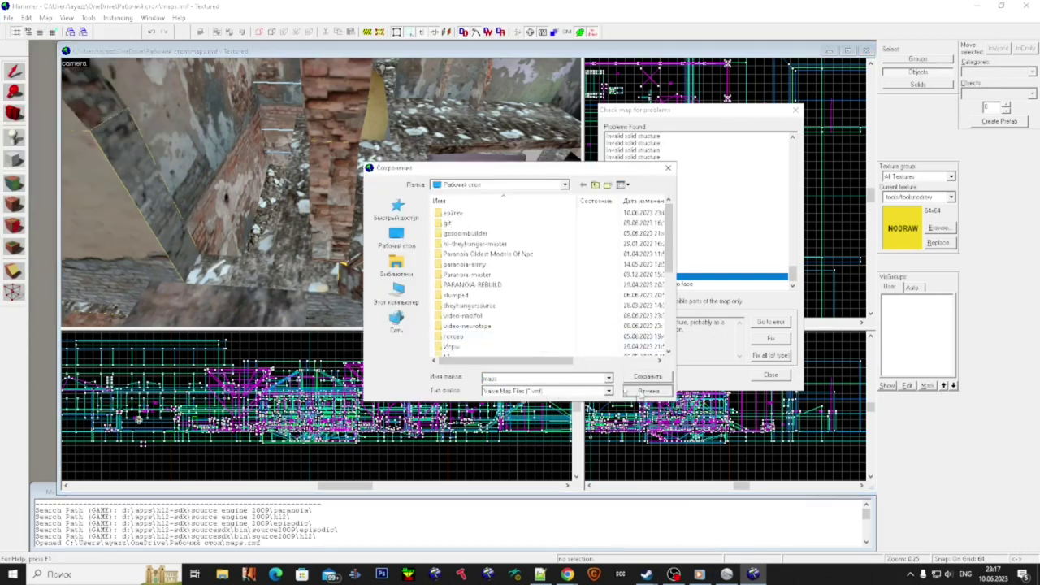
left_click(647, 376)
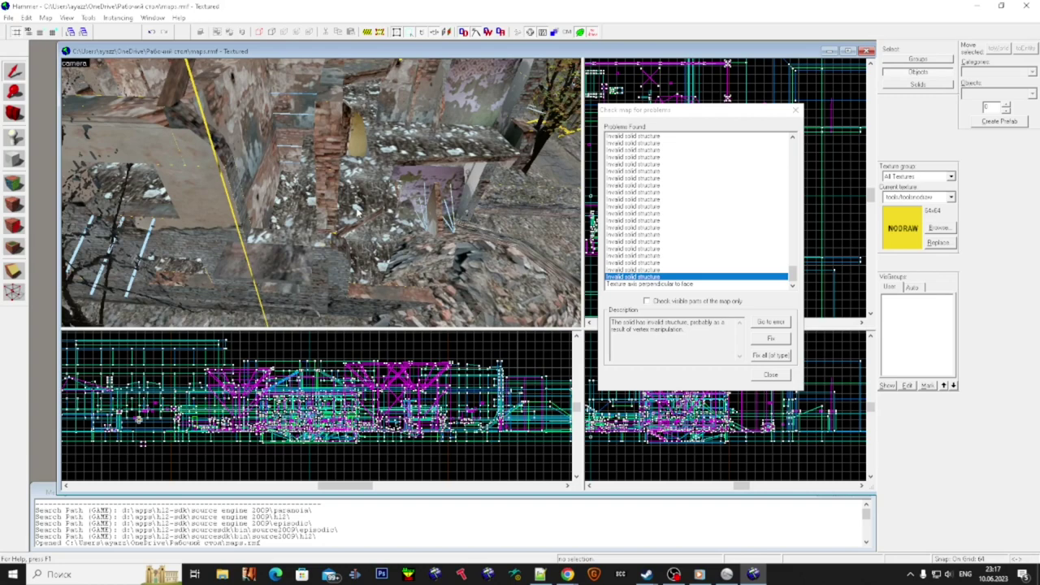
- Examine the armored vehicle and the trigger brush around it in the 3D view
key("z")
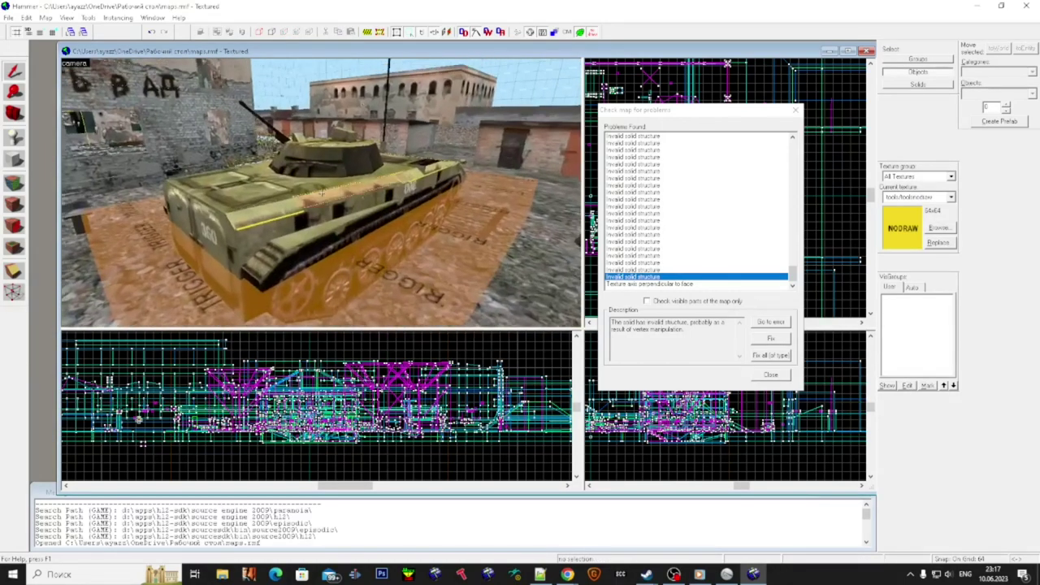
key("w")
key("Delete")
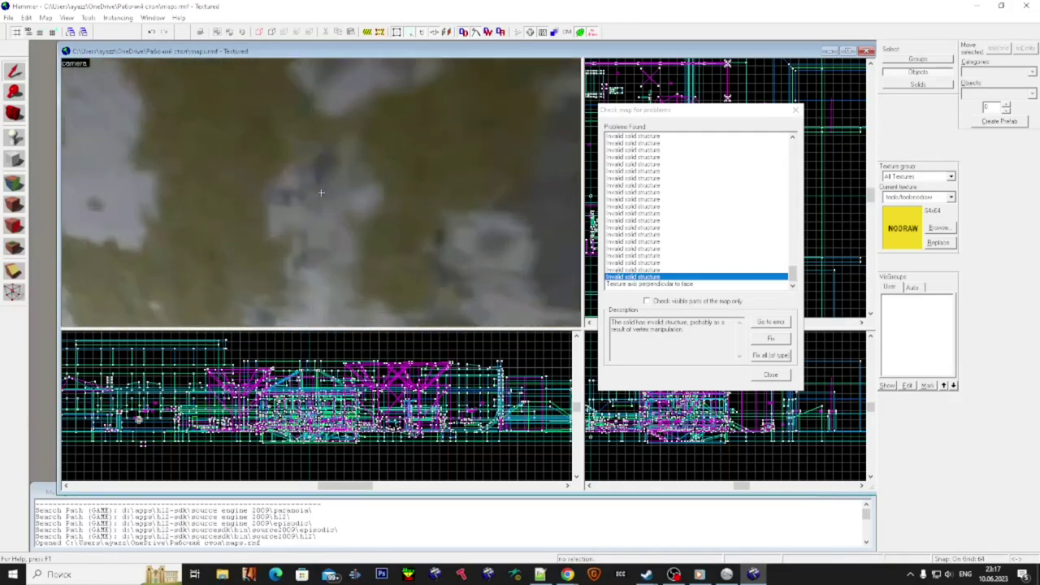
key("w")
key("super")
- Go back to the last invalid solid structure error and apply the automatic fix to that brick solid
left_click(775, 324)
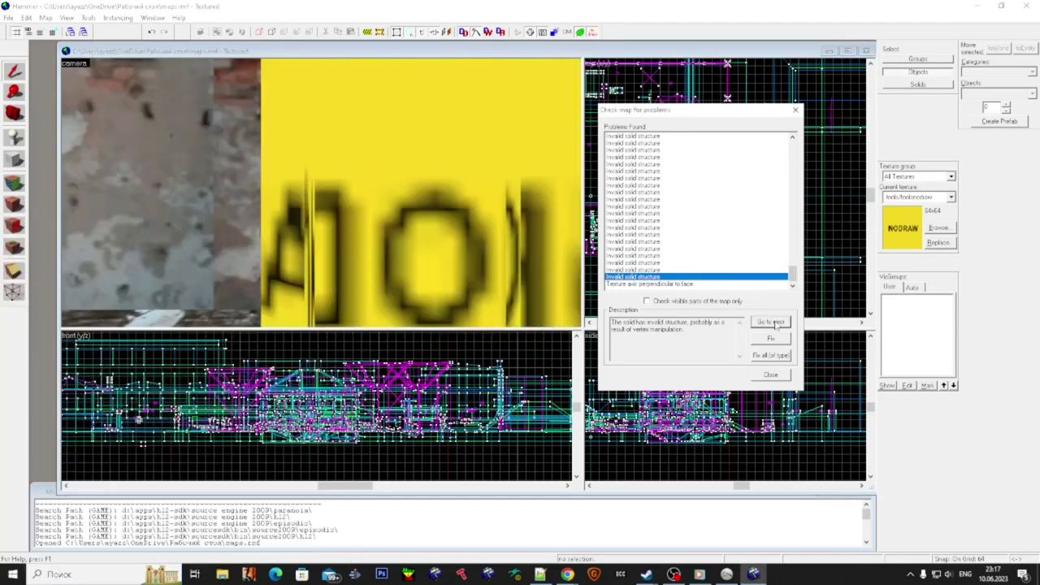
key("z")
key("w")
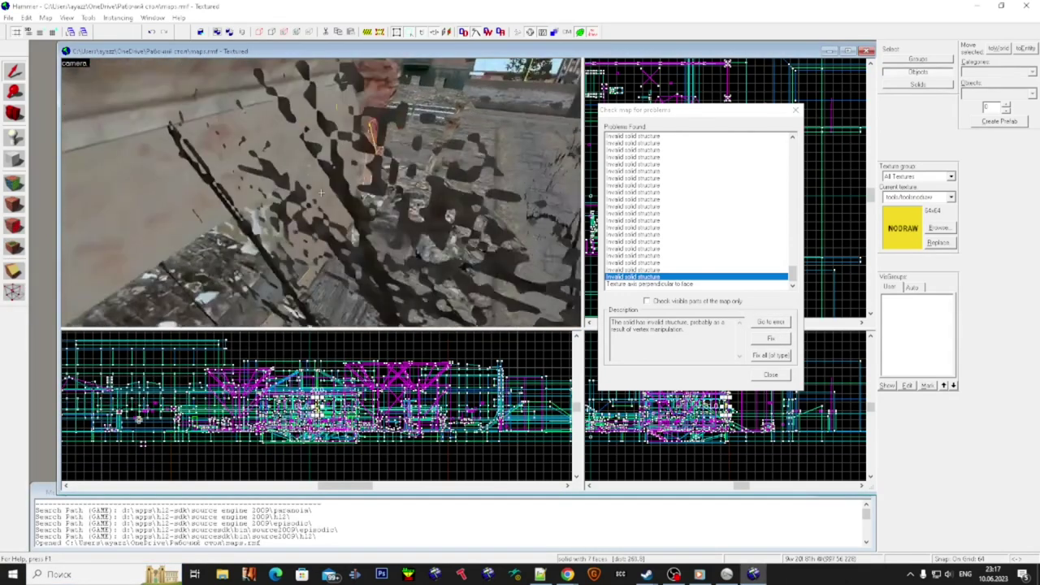
key("super")
left_click(770, 341)
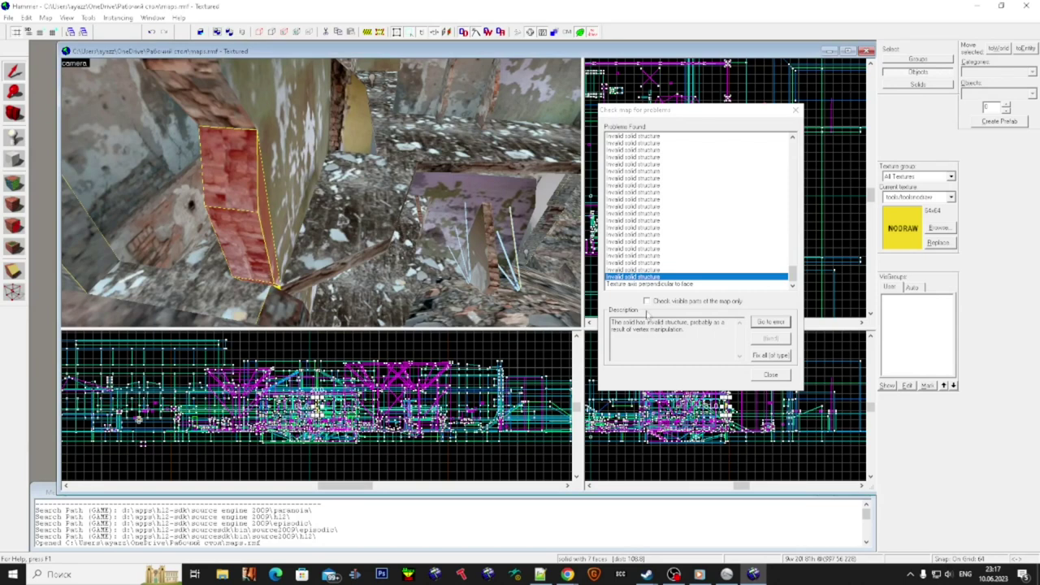
- Rerun the map problem check and select the last invalid solid structure entry in the list
left_click(771, 374)
key("alt+p")
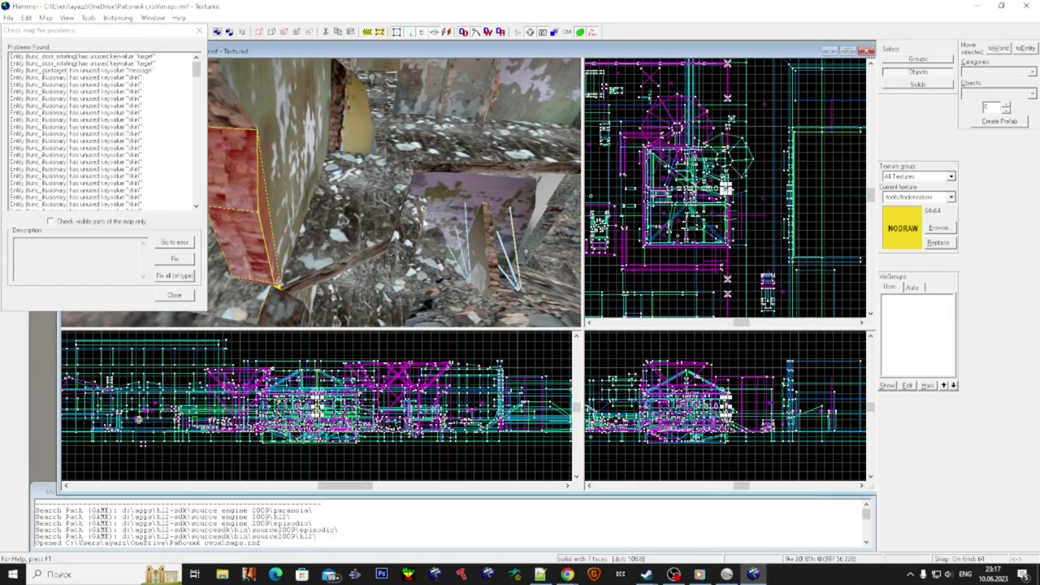
left_click_drag(196, 69, 191, 227)
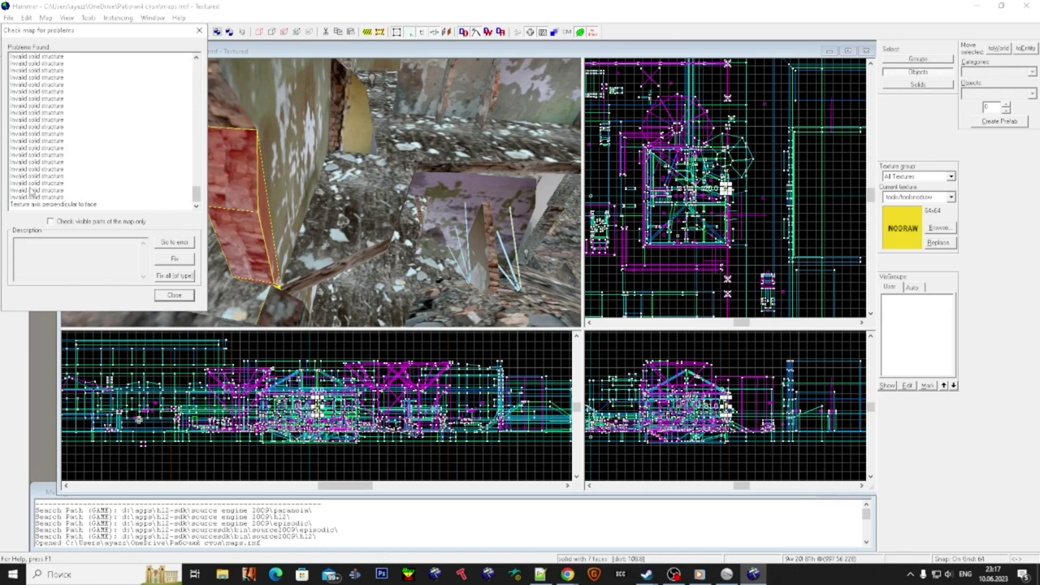
left_click(32, 196)
left_click(259, 266)
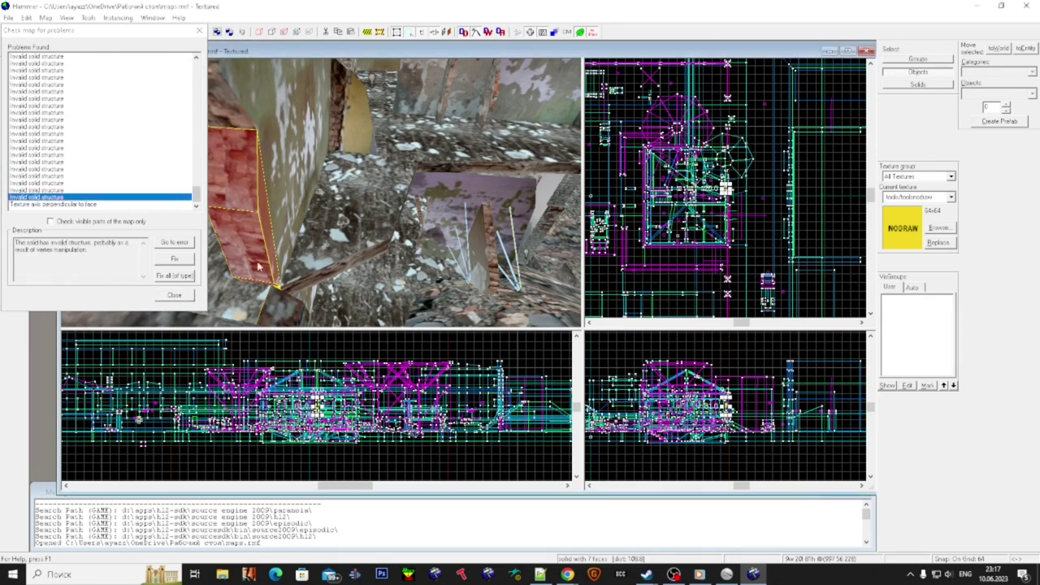
- Locate the selected brick solid in the top view and open it for vertex editing, dismissing the edge warning
left_click_drag(114, 36, 732, 250)
left_click(712, 175)
scroll(712, 175, "up", 5)
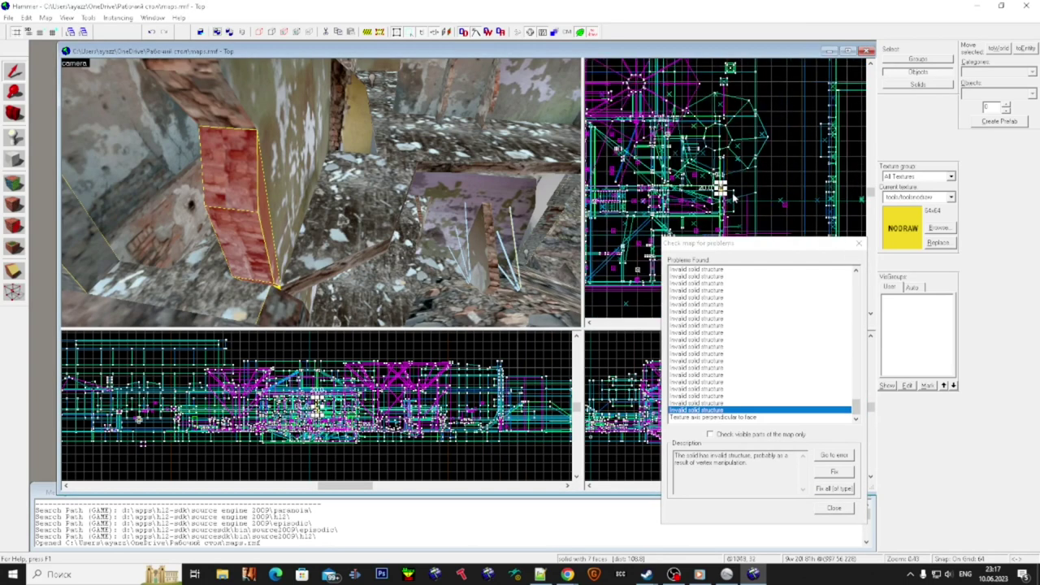
scroll(346, 258, "down", 1)
scroll(347, 257, "up", 1)
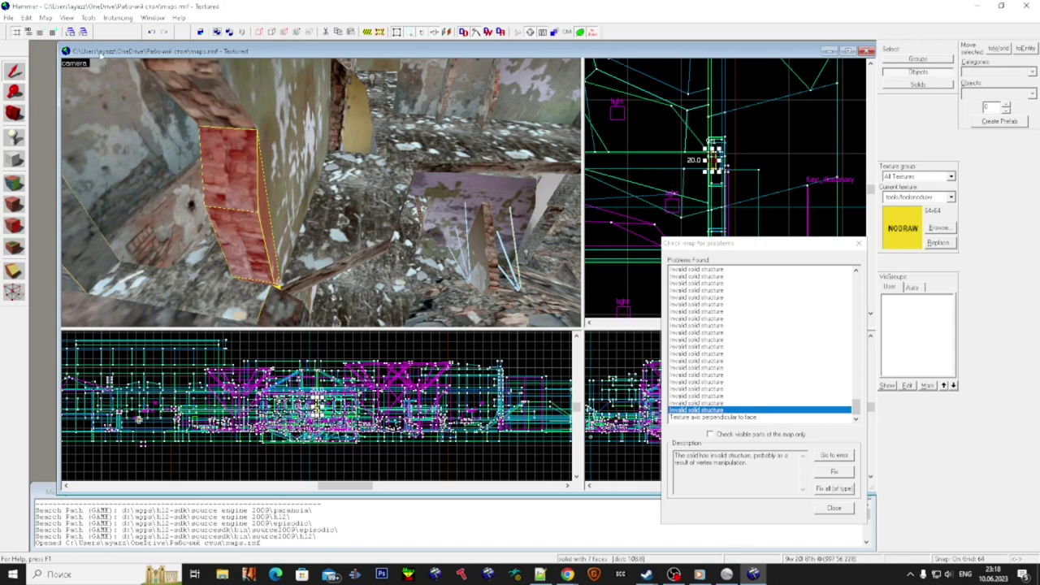
scroll(642, 172, "up", 2)
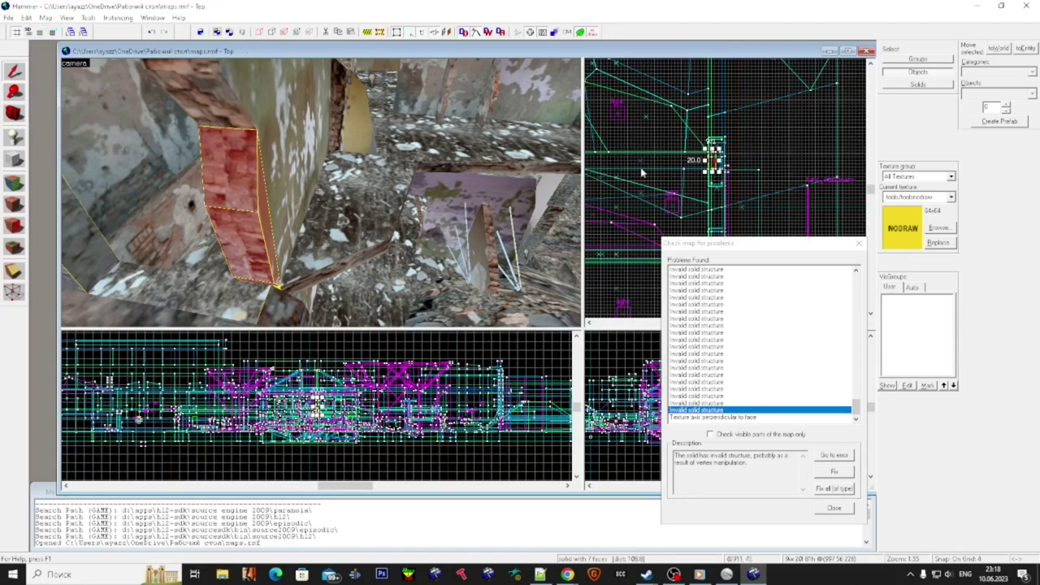
scroll(692, 160, "up", 5)
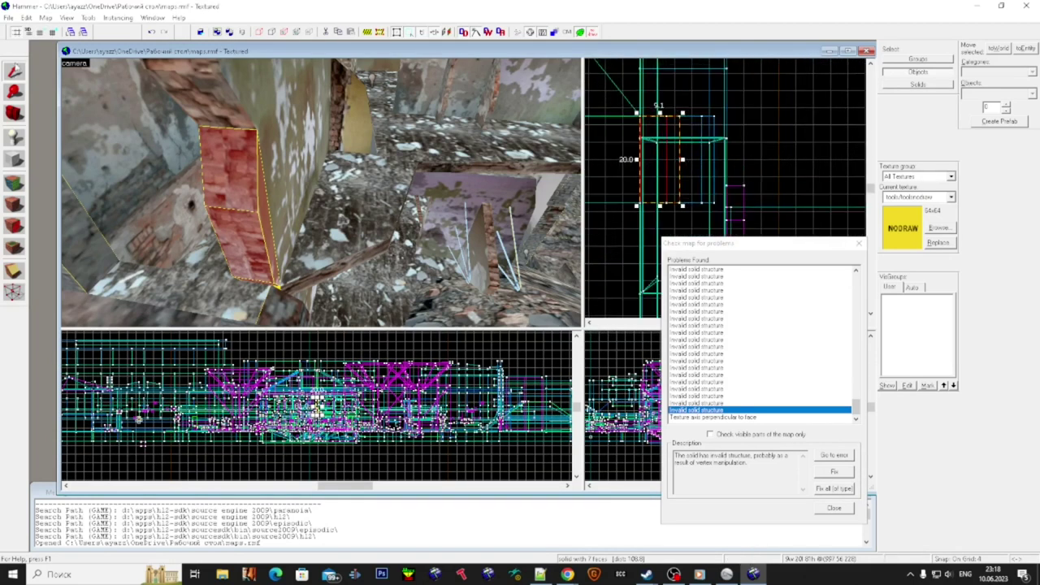
scroll(696, 125, "up", 5)
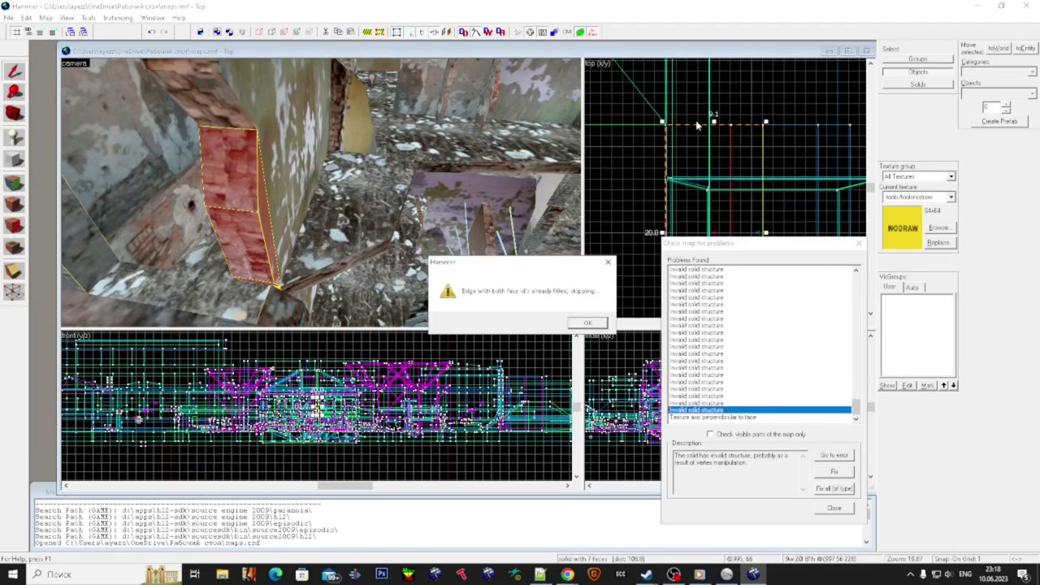
left_click(588, 322)
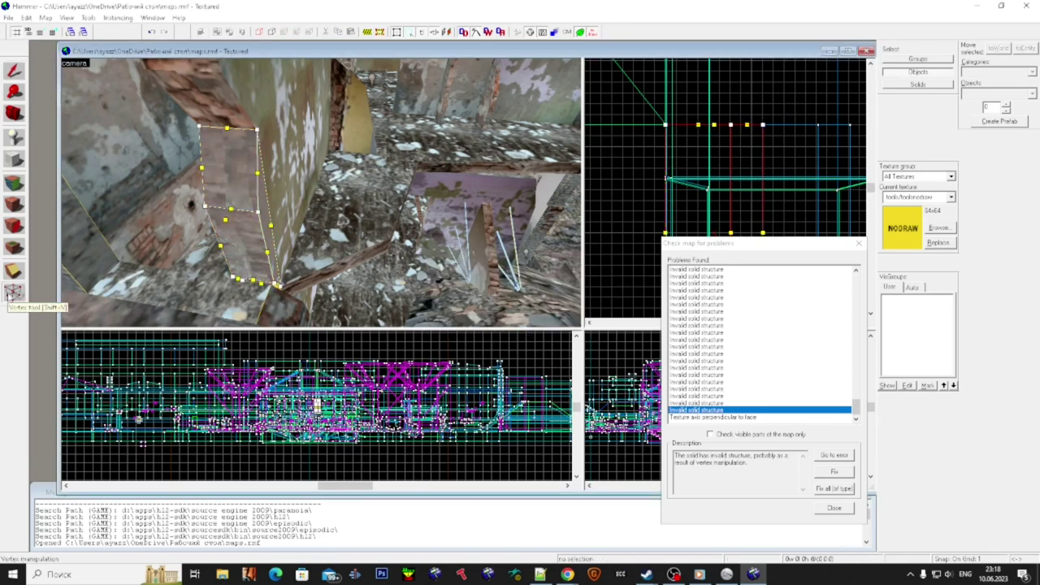
- Try to reposition the brick solid's corner vertices in the top view, and leave vertex editing
scroll(707, 146, "up", 3)
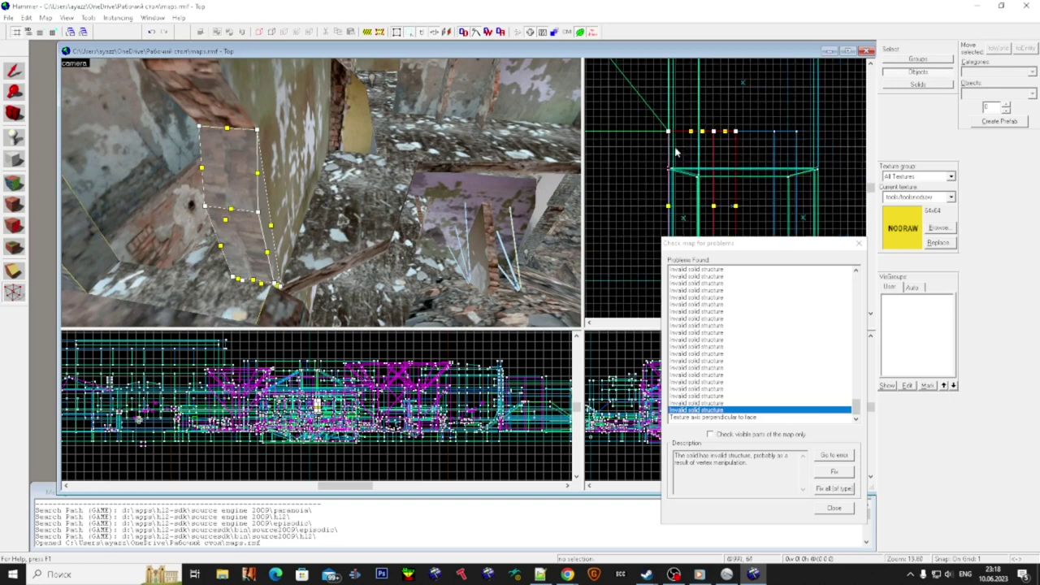
scroll(735, 142, "up", 3)
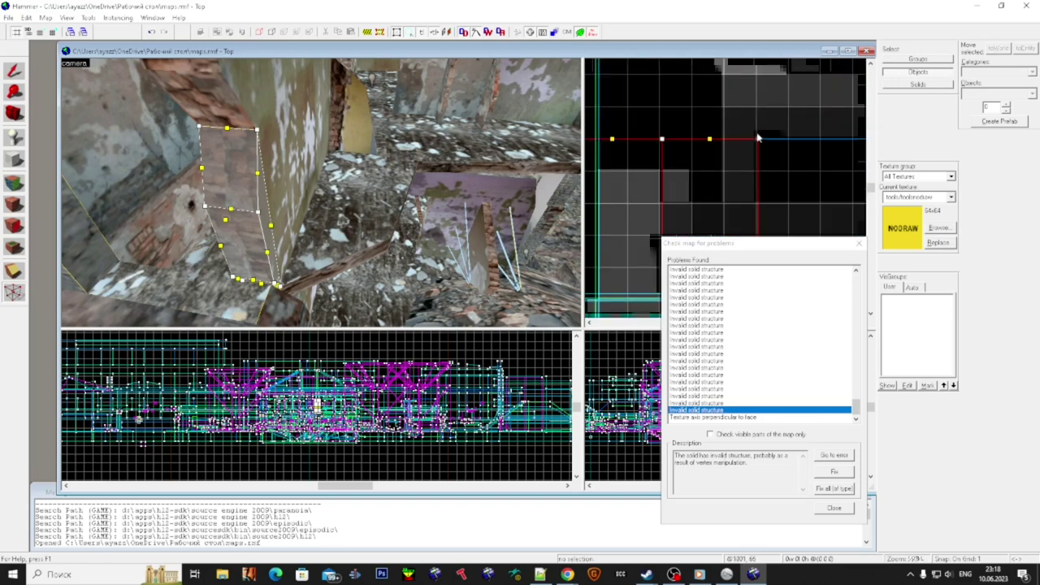
left_click(592, 199)
scroll(776, 174, "down", 3)
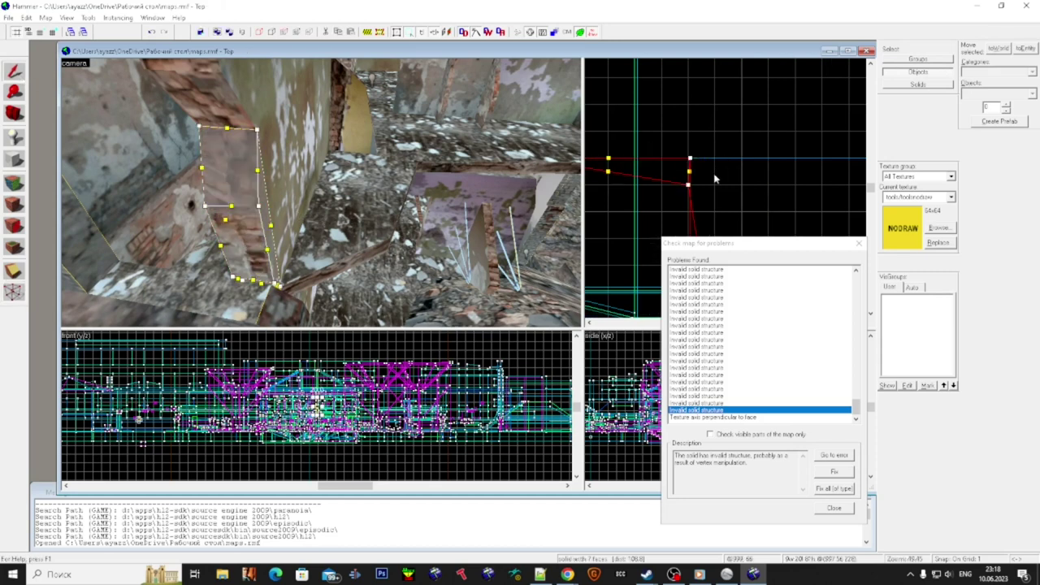
scroll(768, 163, "down", 5)
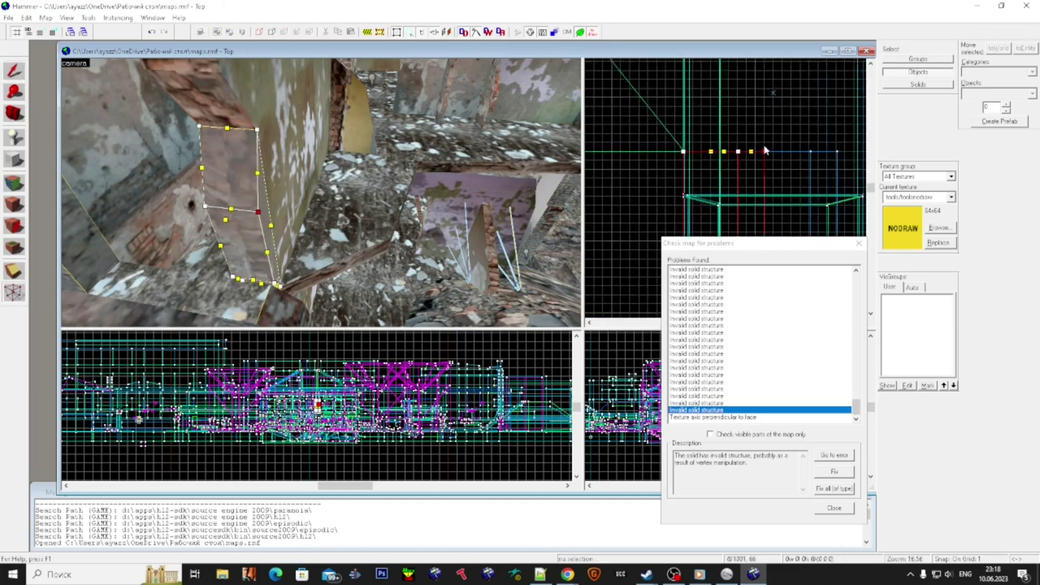
scroll(787, 167, "up", 5)
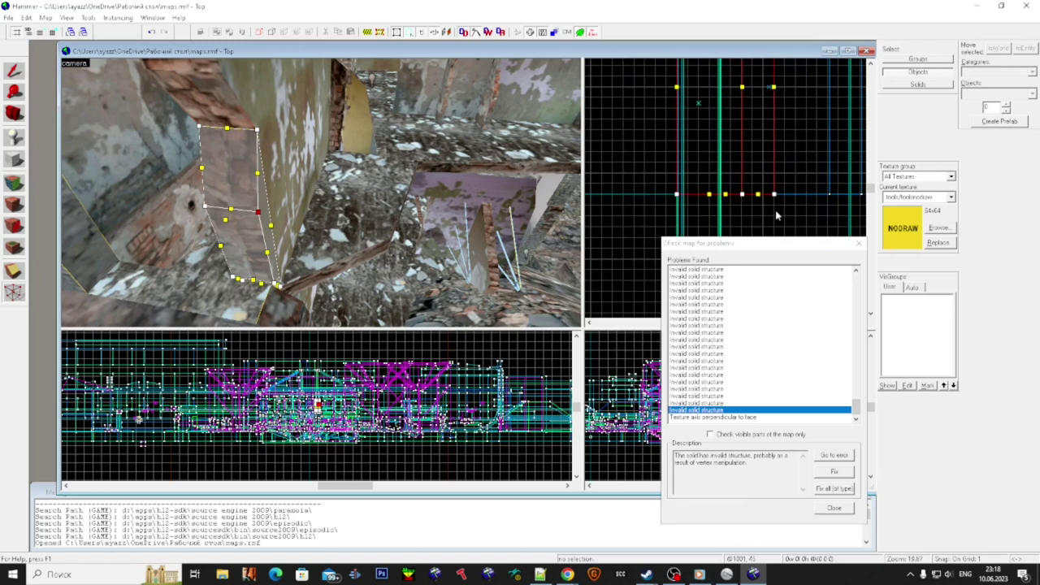
scroll(772, 203, "up", 5)
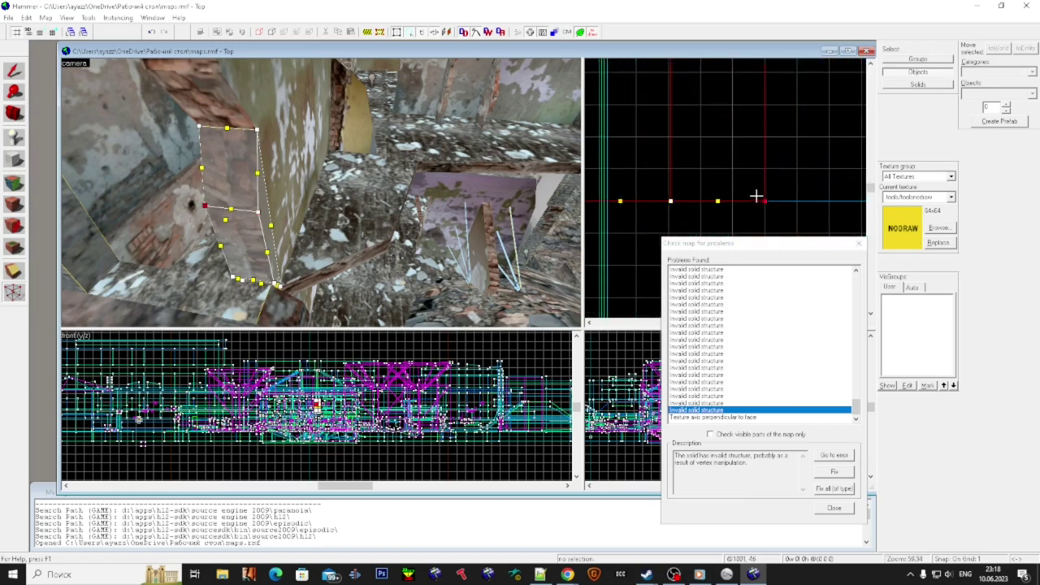
key("shift+s")
key("Escape")
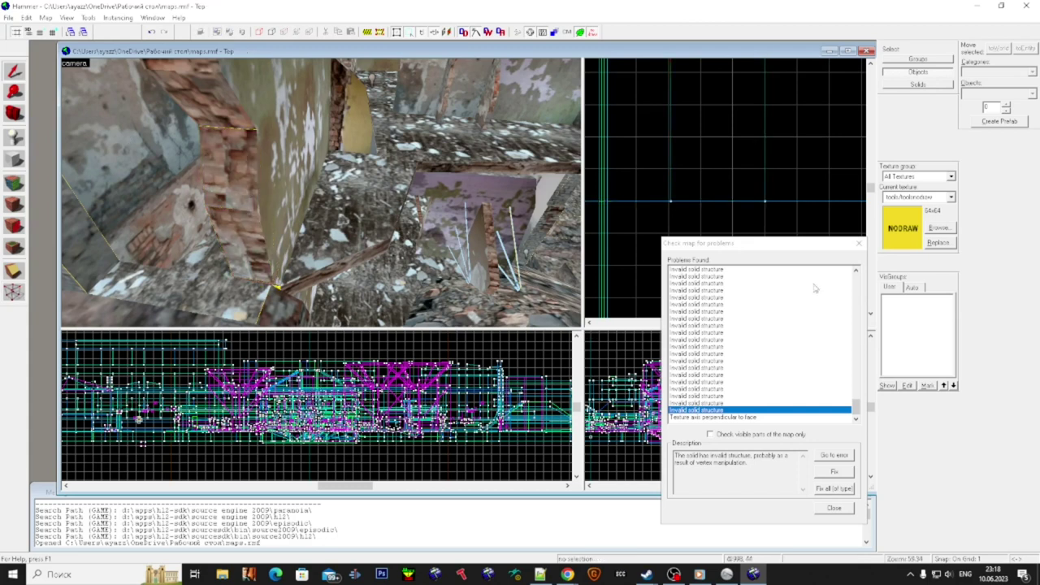
- Close the problem list, select the brick solid in the 3D view, and rerun the map problem check
left_click(859, 243)
key("a")
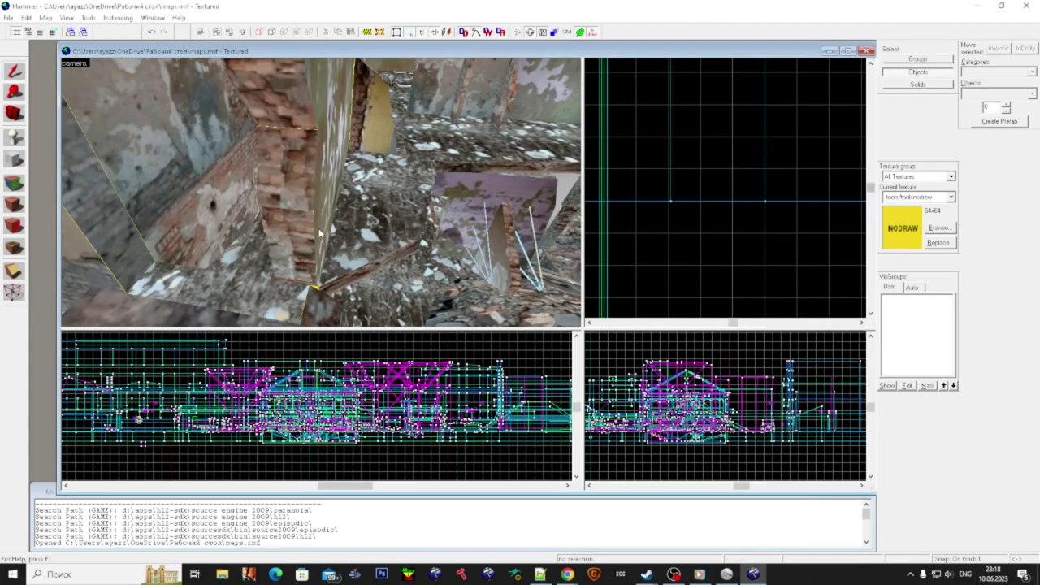
left_click(318, 231)
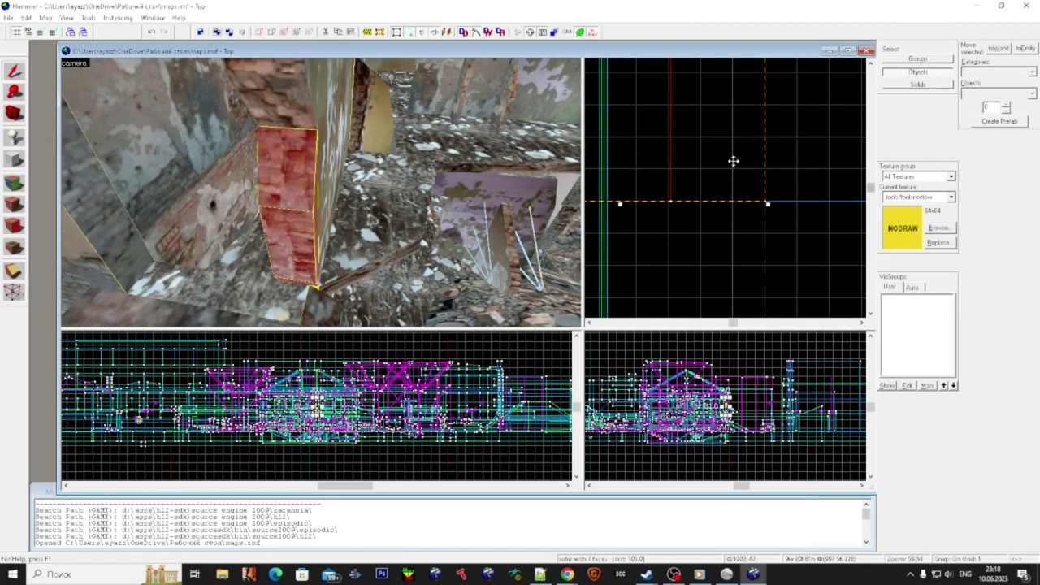
key("alt+p")
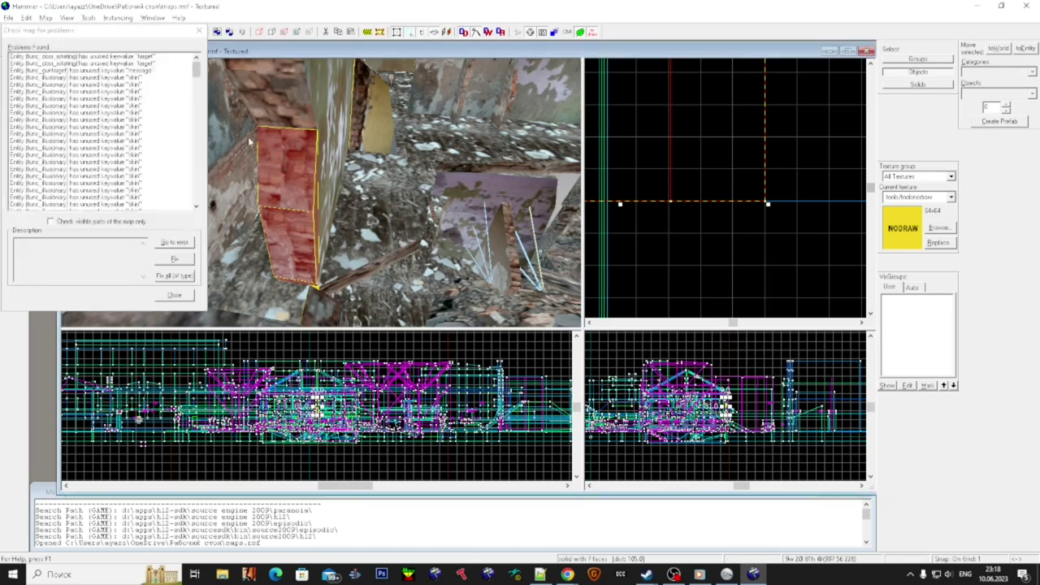
- Set the problem list aside, apply the fix to its last invalid solid structure entry, and close the list
left_click_drag(119, 32, 802, 174)
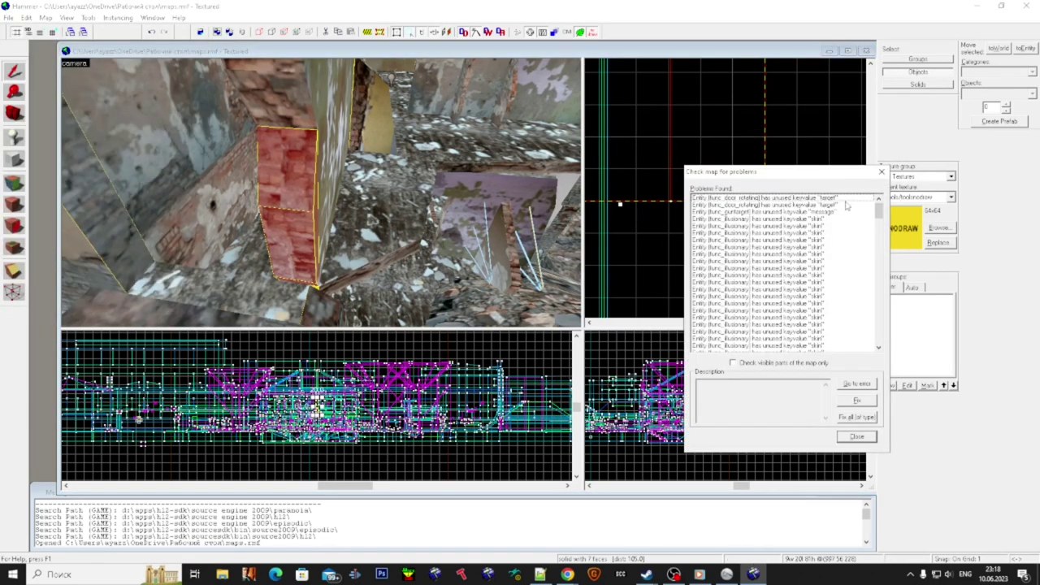
left_click_drag(880, 211, 879, 335)
left_click(831, 337)
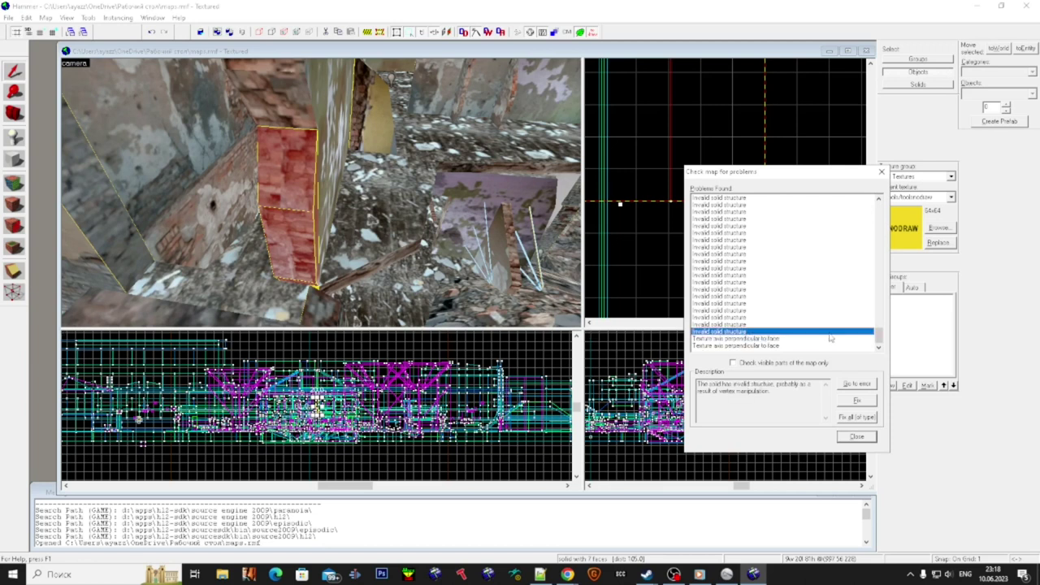
left_click(857, 402)
left_click(881, 172)
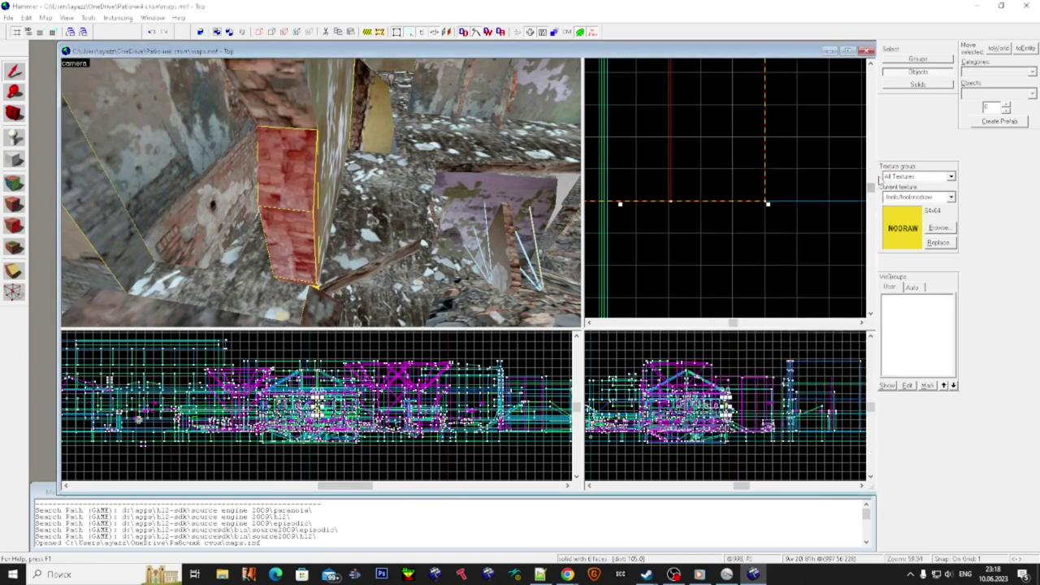
- Rerun the map problem check and locate the last two invalid solid structure entries in the top view
key("alt+p")
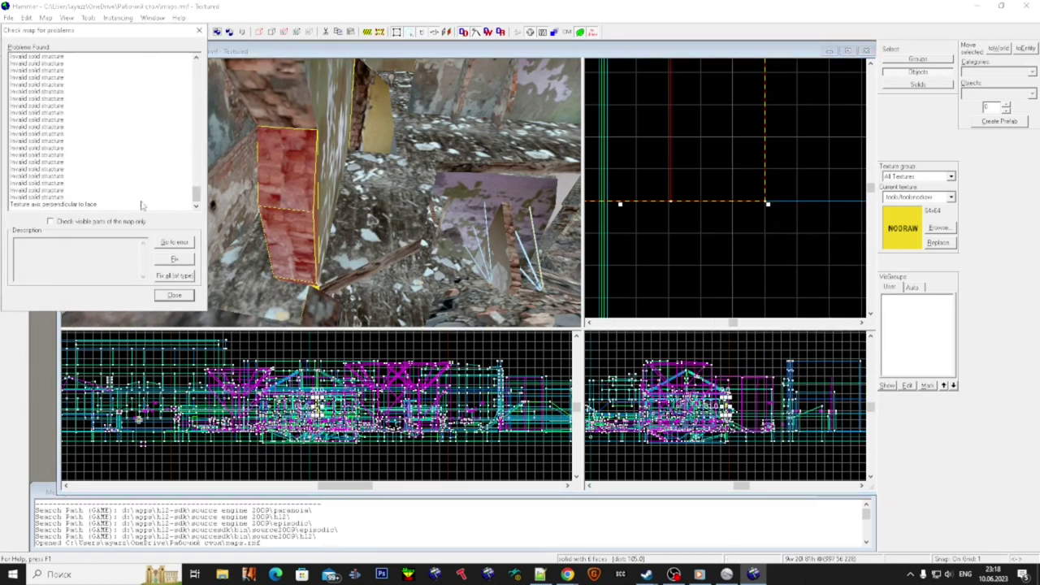
left_click(130, 197)
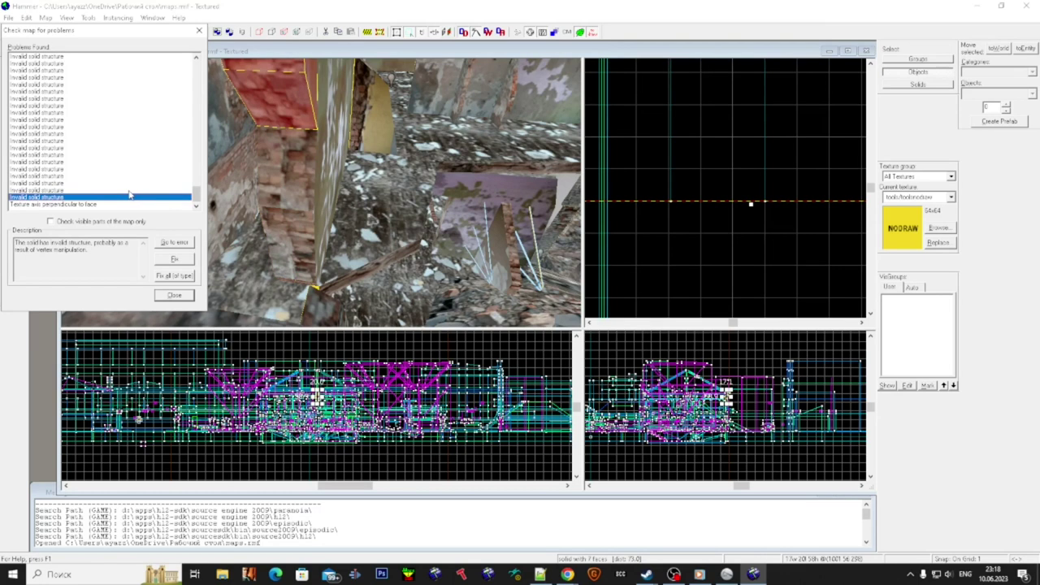
left_click(63, 191)
scroll(787, 234, "down", 8)
scroll(787, 236, "up", 2)
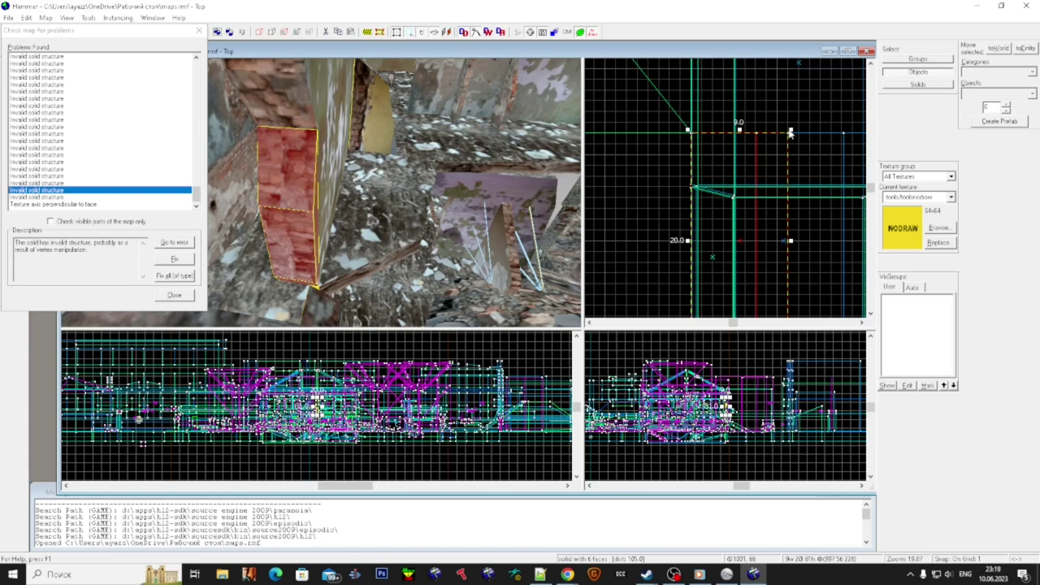
left_click_drag(95, 30, 775, 192)
left_click(751, 360)
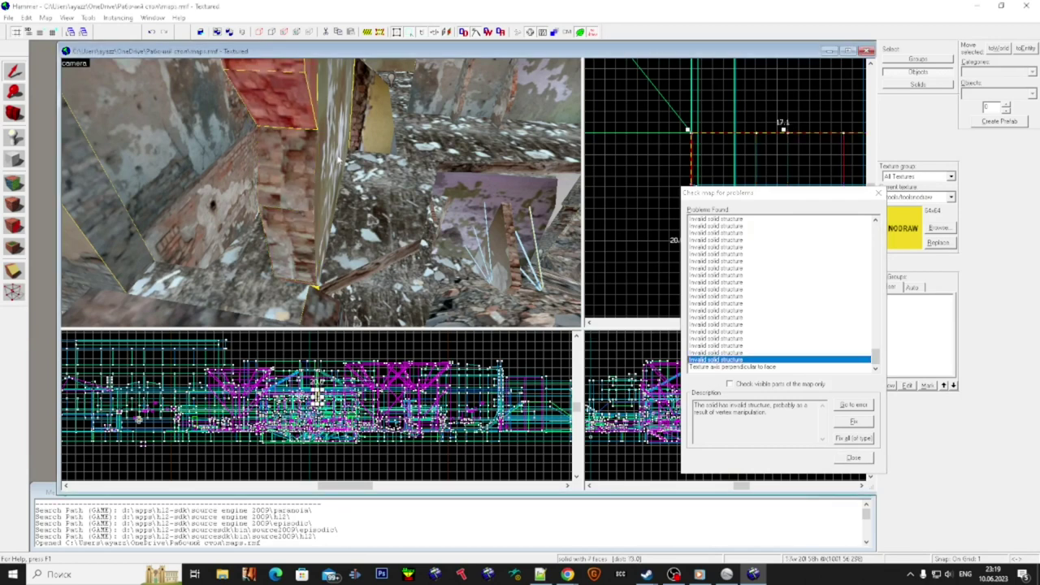
- Examine the two flagged brick solids at the broken end of the green wall in the 3D view
key("z")
key("super")
key("super")
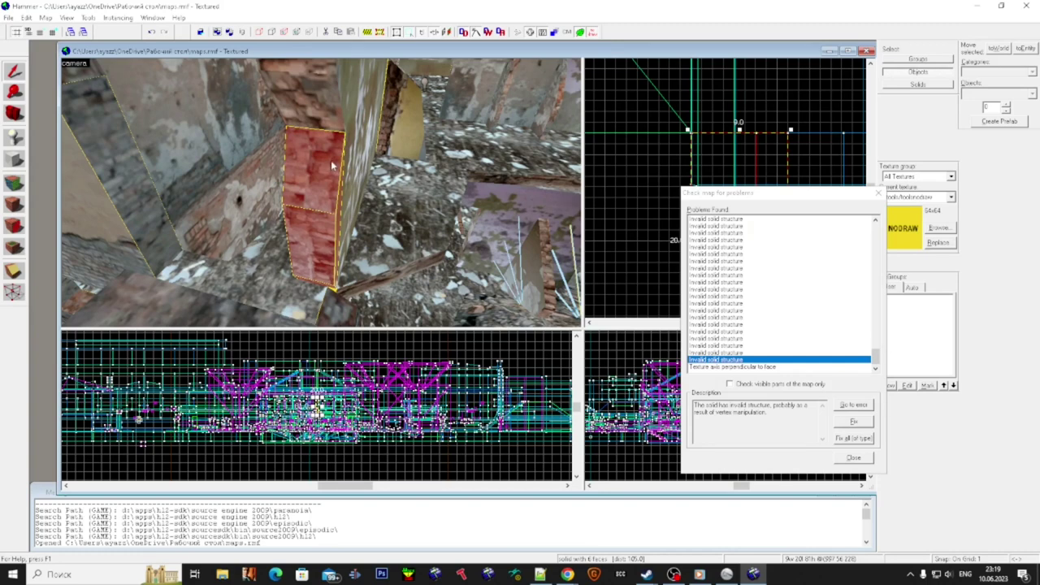
key("z")
key("w")
key("s")
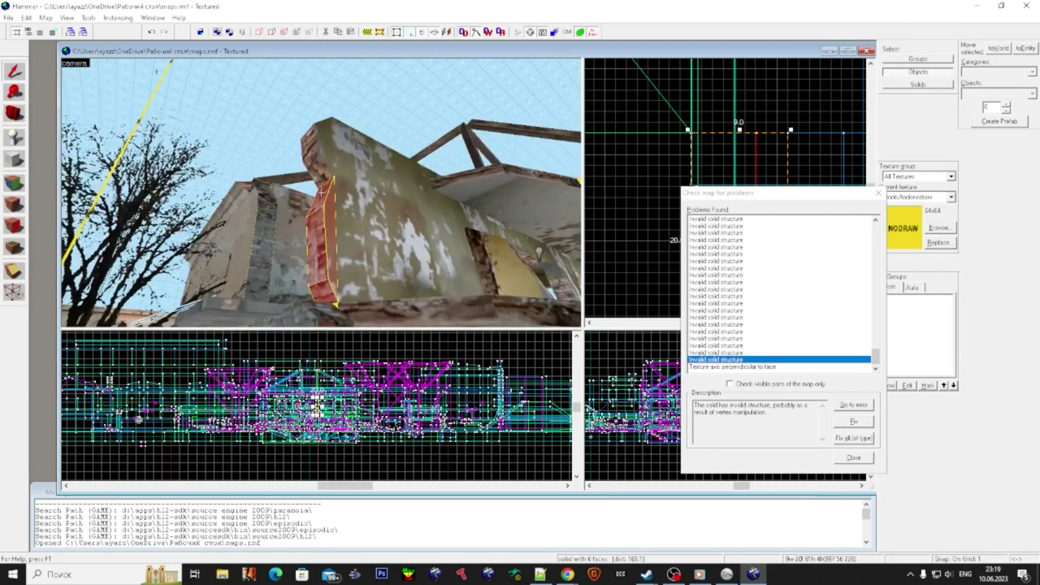
key("w")
key("s")
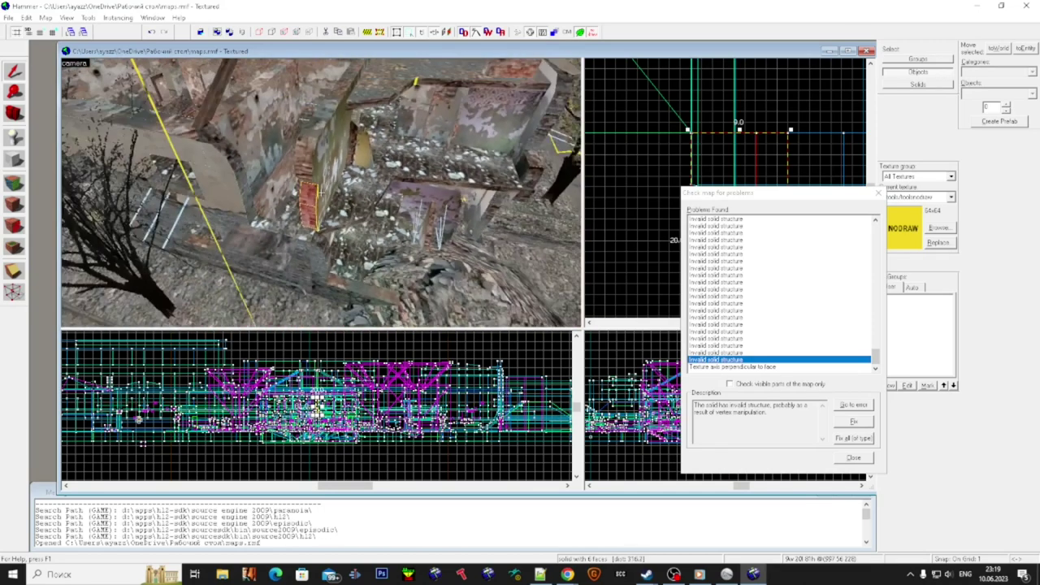
key("w")
key("w")
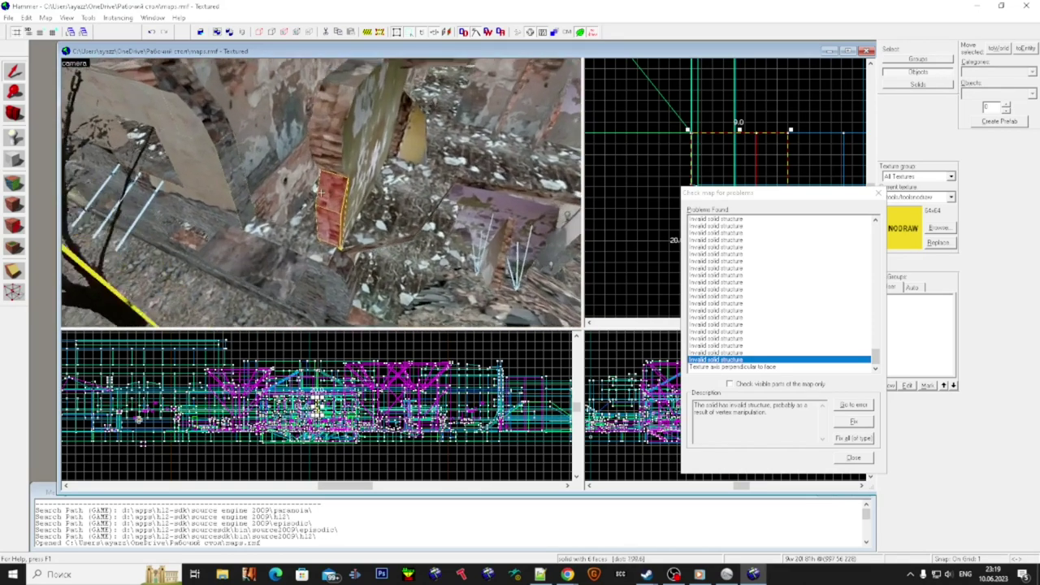
key("super")
key("super")
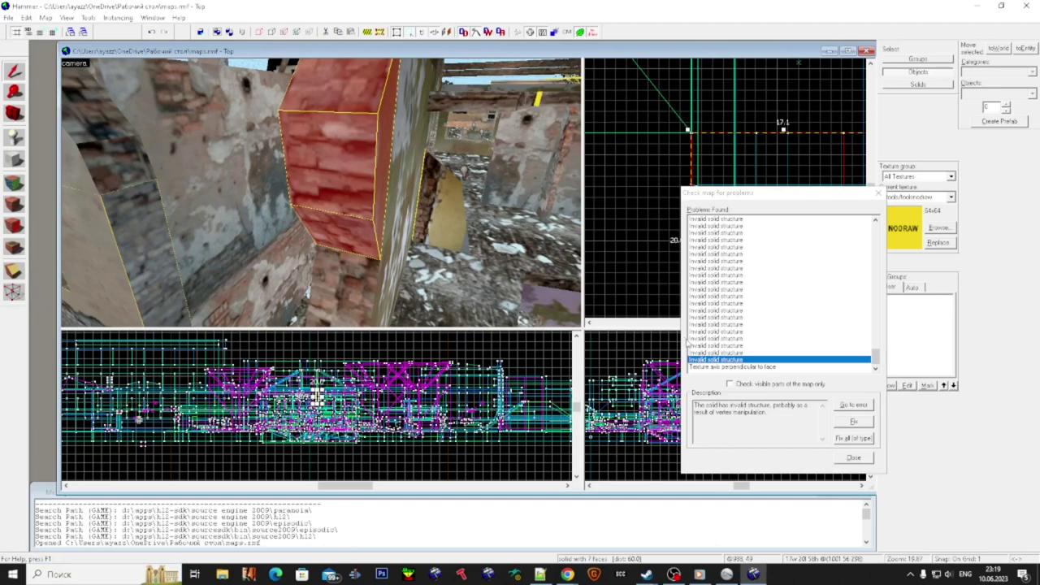
- Check the last three invalid solid structure entries in turn and clear the selection
left_click(719, 352)
left_click(723, 347)
left_click(724, 359)
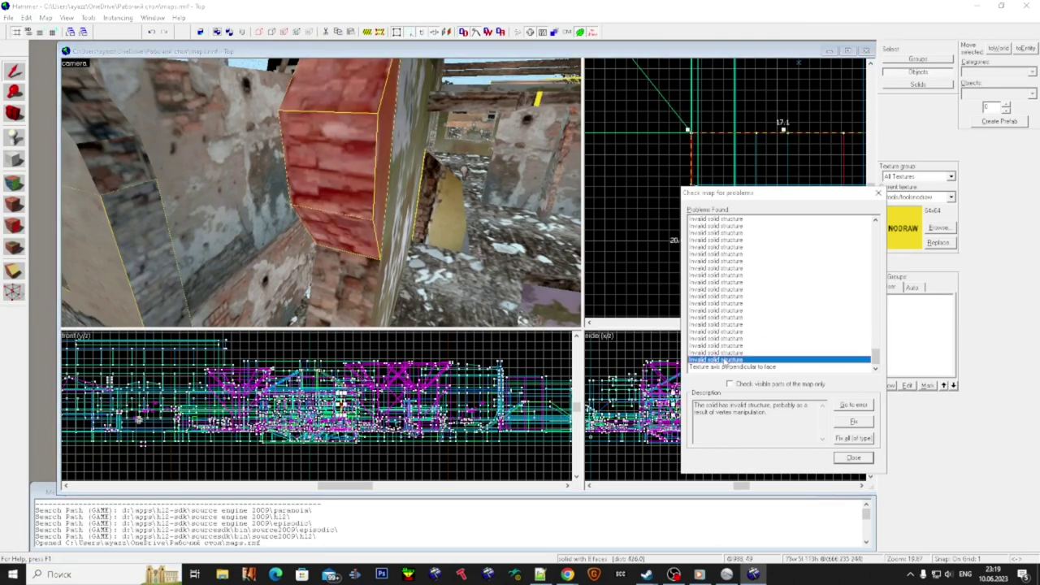
key("z")
key("Escape")
- Fly through the ruined buildings and examine the brick wall end and its surroundings from several sides
key("s")
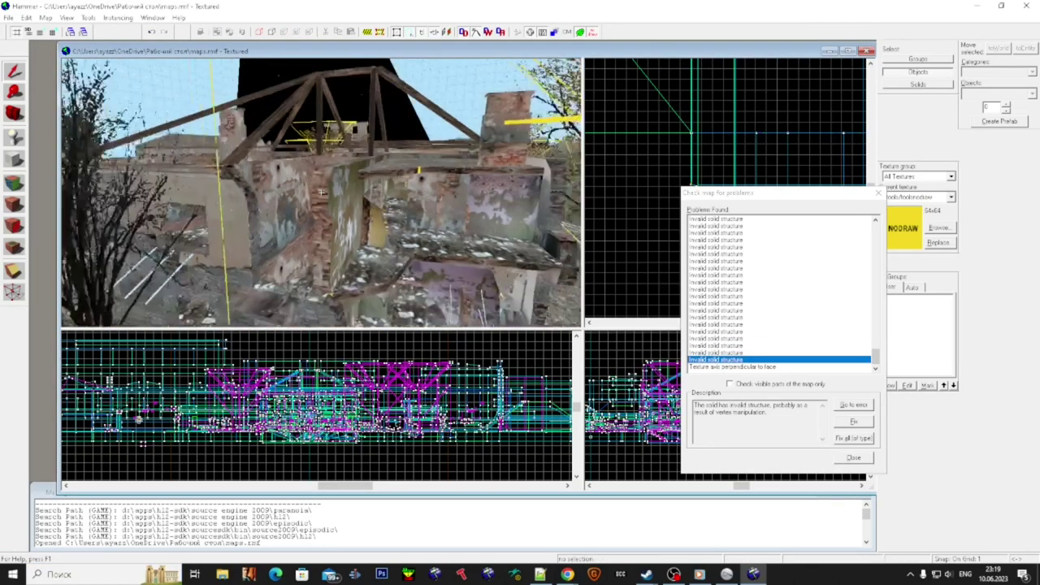
key("w")
key("s")
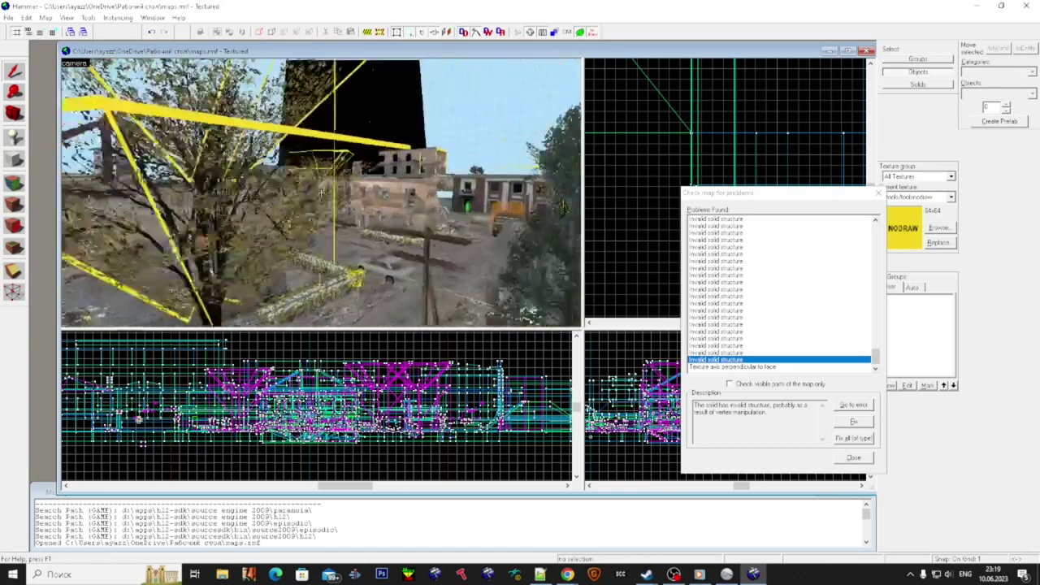
key("w")
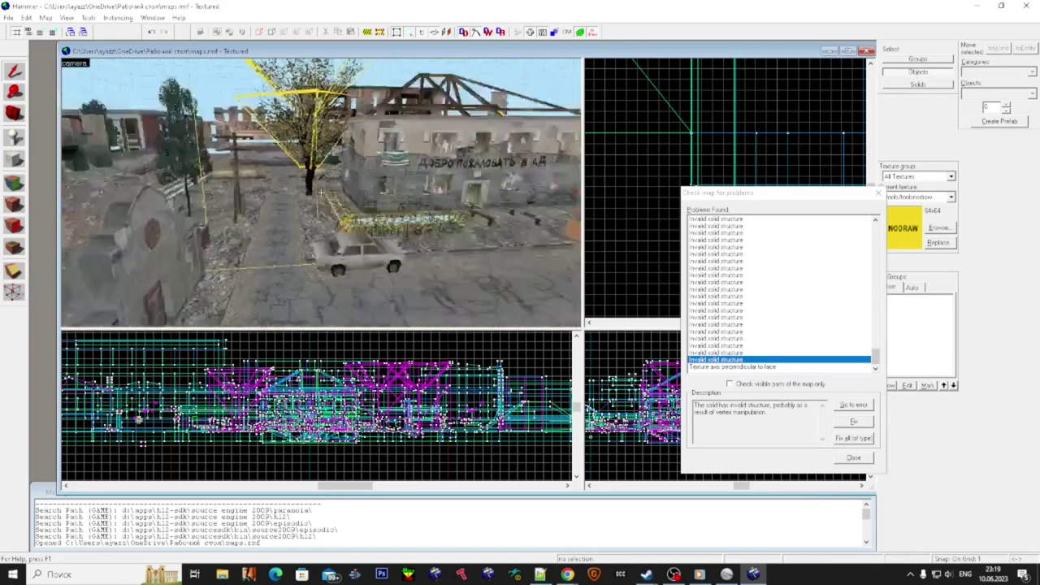
key("w")
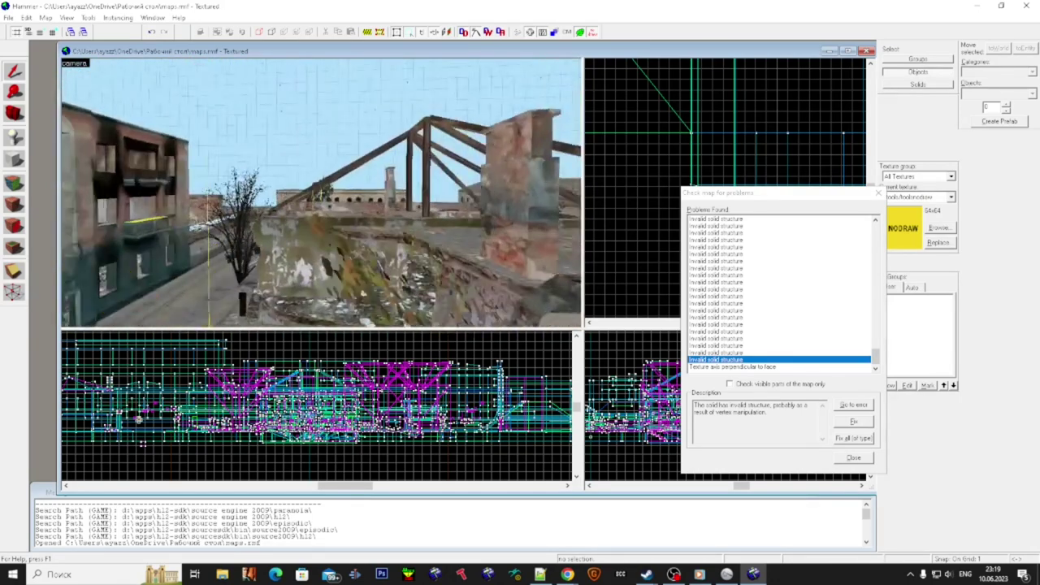
key("s")
key("w")
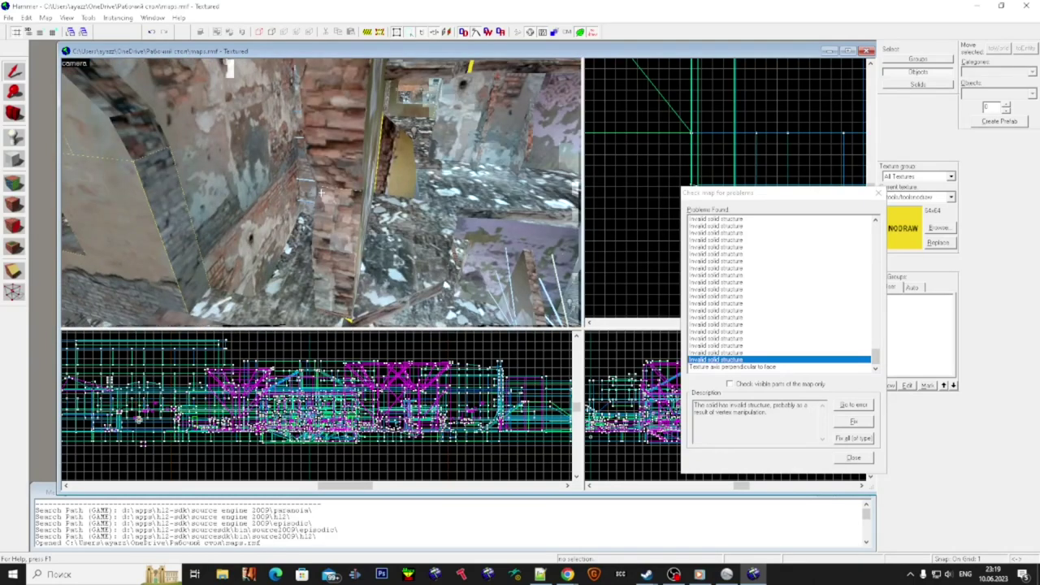
key("s")
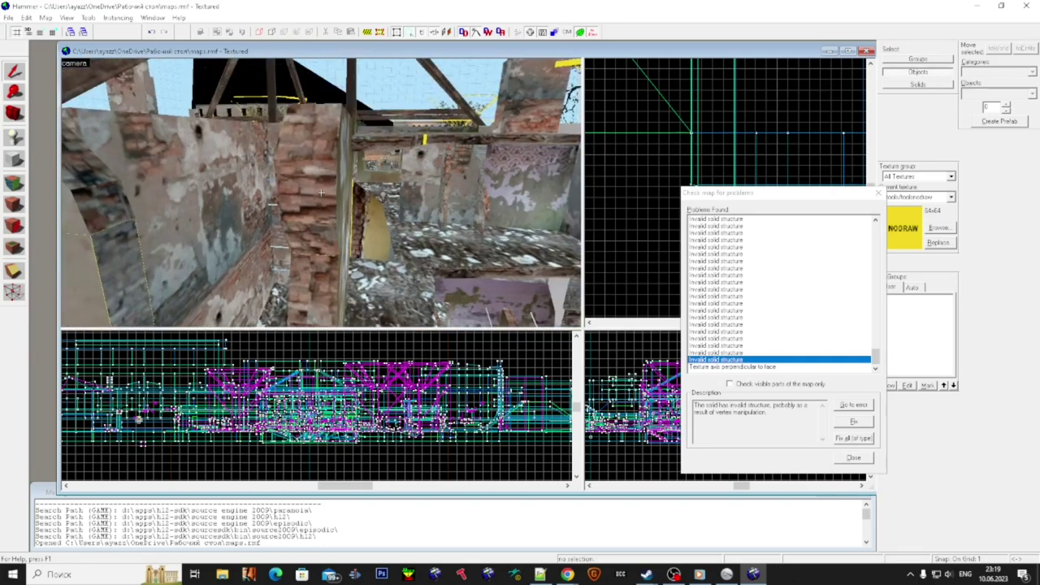
key("w")
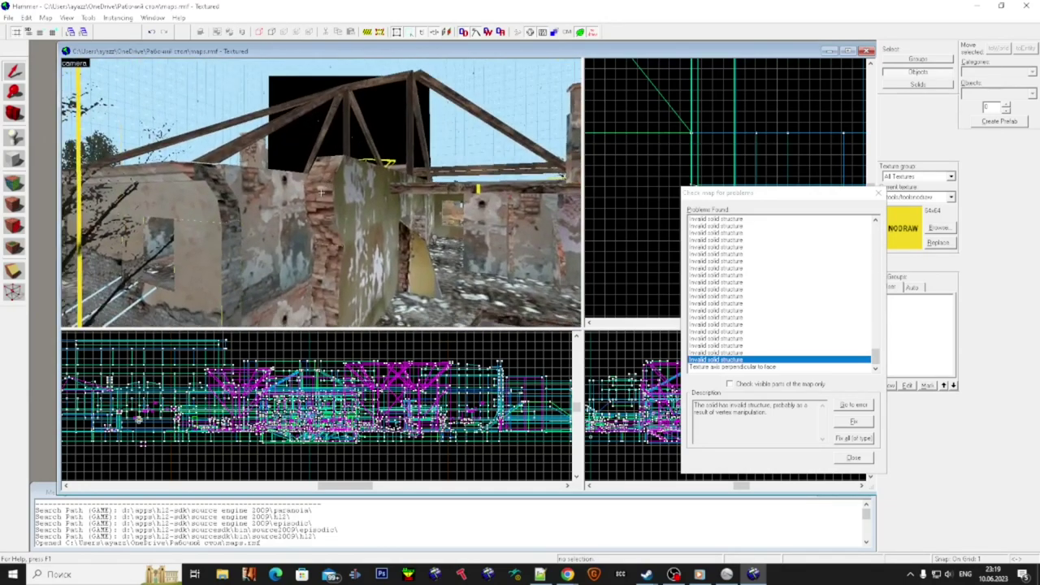
- Move the problem list clear of the top view and switch to vertex editing for the flagged solid
left_click(370, 228)
left_click_drag(731, 194, 819, 255)
scroll(690, 163, "down", 5)
scroll(654, 149, "up", 6)
scroll(655, 148, "down", 5)
scroll(761, 172, "up", 7)
left_click(857, 463)
left_click(994, 513)
scroll(689, 188, "down", 6)
key("shift+v")
- Go to the third-last invalid solid and move its corner vertices onto the adjoining wall corner in the top view
left_click(829, 410)
left_click(942, 470)
scroll(771, 187, "up", 4)
scroll(772, 187, "down", 4)
scroll(626, 152, "up", 6)
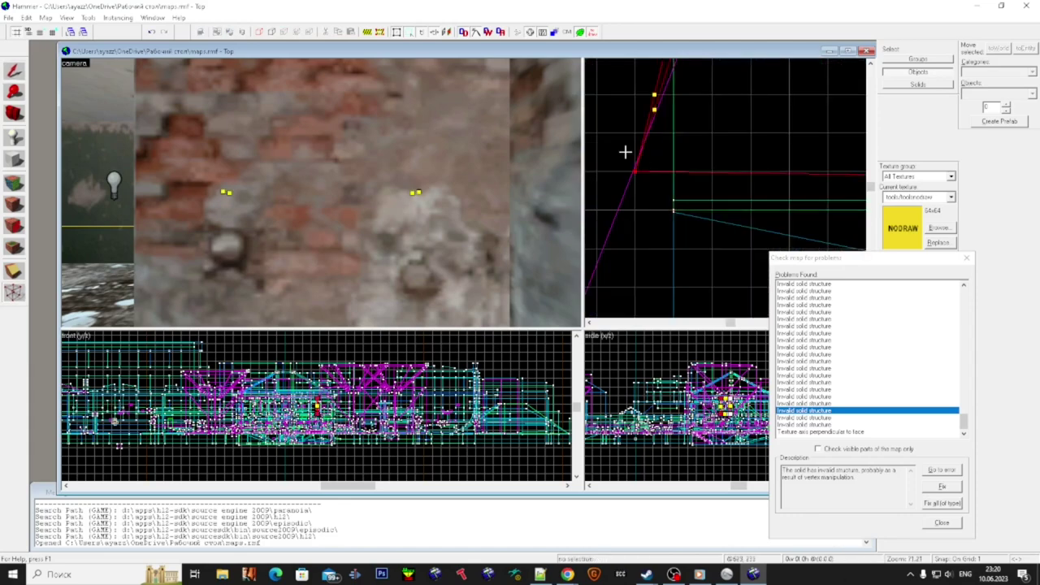
left_click_drag(635, 172, 673, 211)
- Go to the next two invalid solids up the list and select the second one's outer corner vertices for editing
double_click(829, 403)
scroll(767, 211, "down", 8)
scroll(676, 195, "up", 6)
left_click(14, 292)
double_click(829, 397)
scroll(760, 247, "up", 7)
left_click(761, 245)
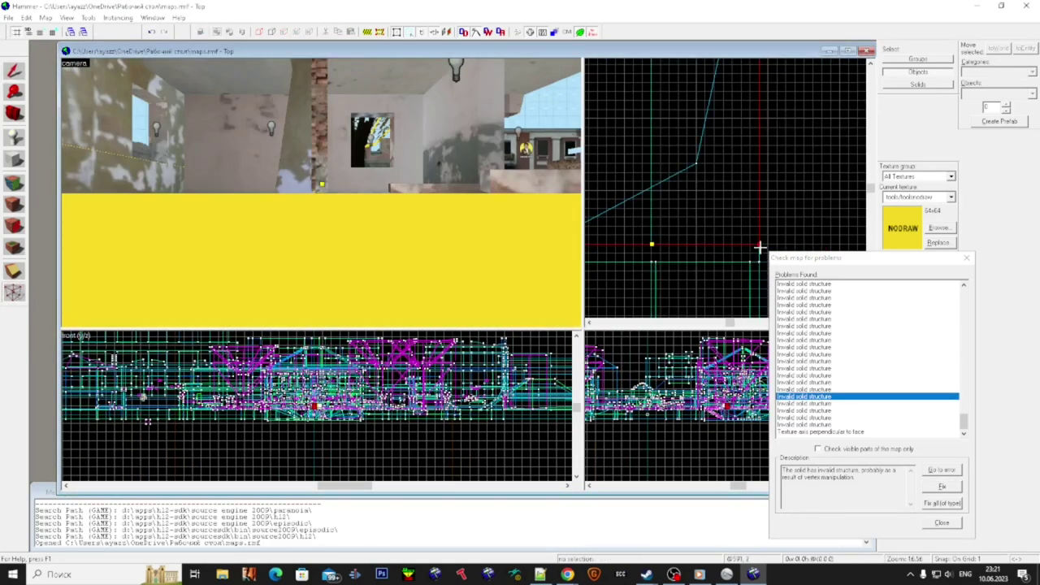
- Go three entries up the problem list and move that solid's protruding corner vertices onto the neighbouring wall corner in the top view
key("Up")
key("Up")
key("Up")
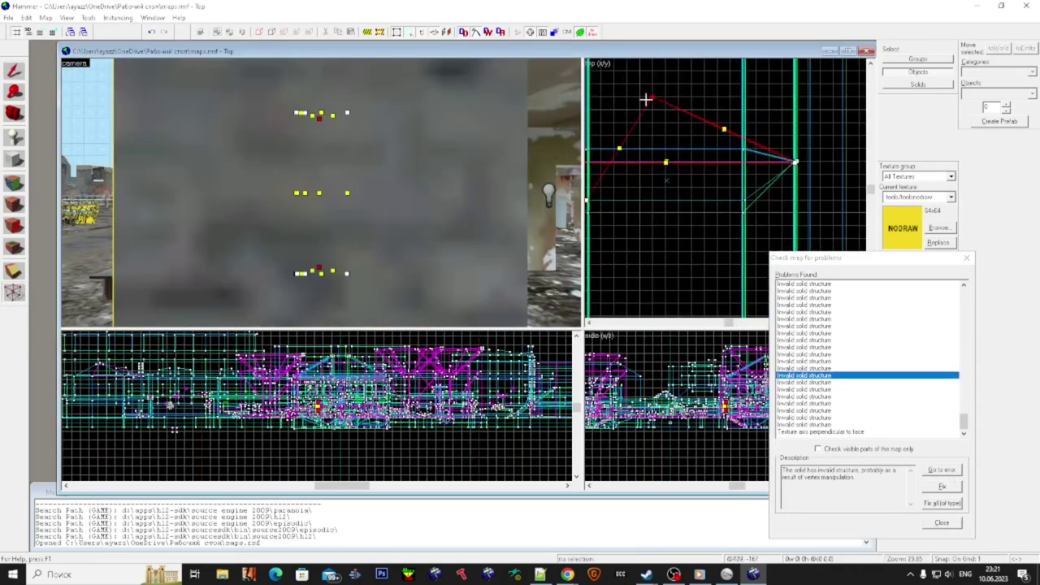
left_click_drag(646, 99, 795, 161)
- Go to the two invalid solids listed above and select the second one's misaligned corner vertices in the top view
double_click(829, 368)
key("Return")
scroll(723, 138, "up", 5)
double_click(829, 361)
scroll(723, 155, "up", 6)
key("Return")
left_click(733, 144)
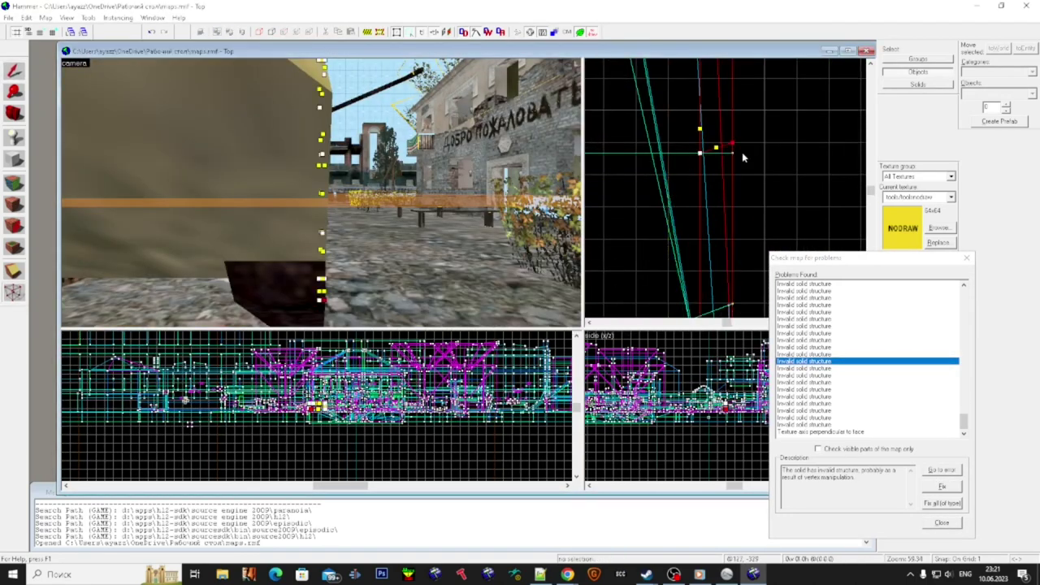
- Check the next three invalid solids up the list, opening the third for vertex editing and returning to selection
key("Up")
key("Up")
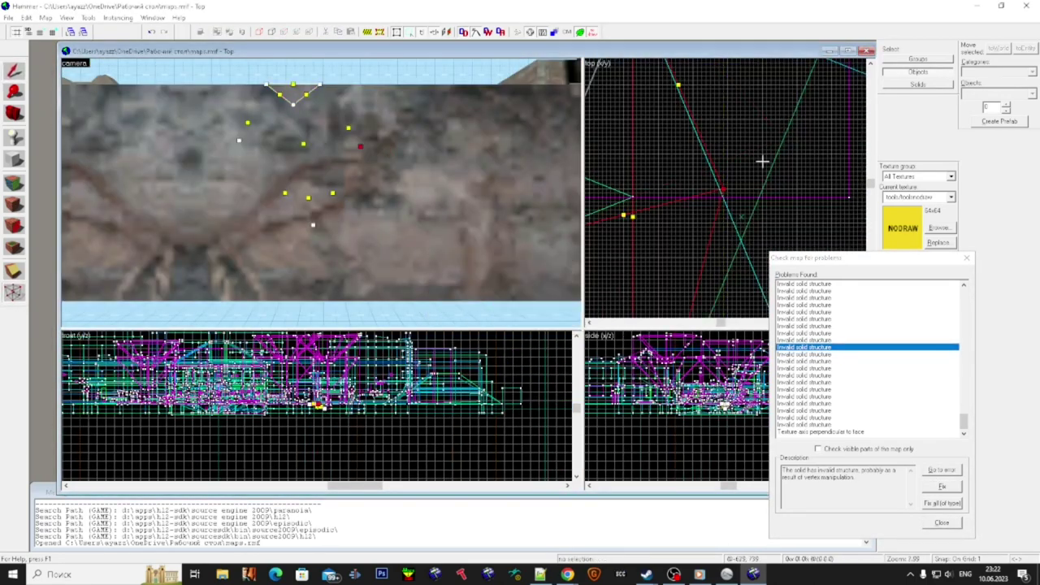
left_click(839, 340)
left_click(942, 469)
key("shift+v")
key("shift+s")
- Locate two further invalid solids up the list and open the second for vertex editing
left_click(837, 333)
left_click(943, 470)
scroll(845, 357, "up", 3)
left_click(845, 389)
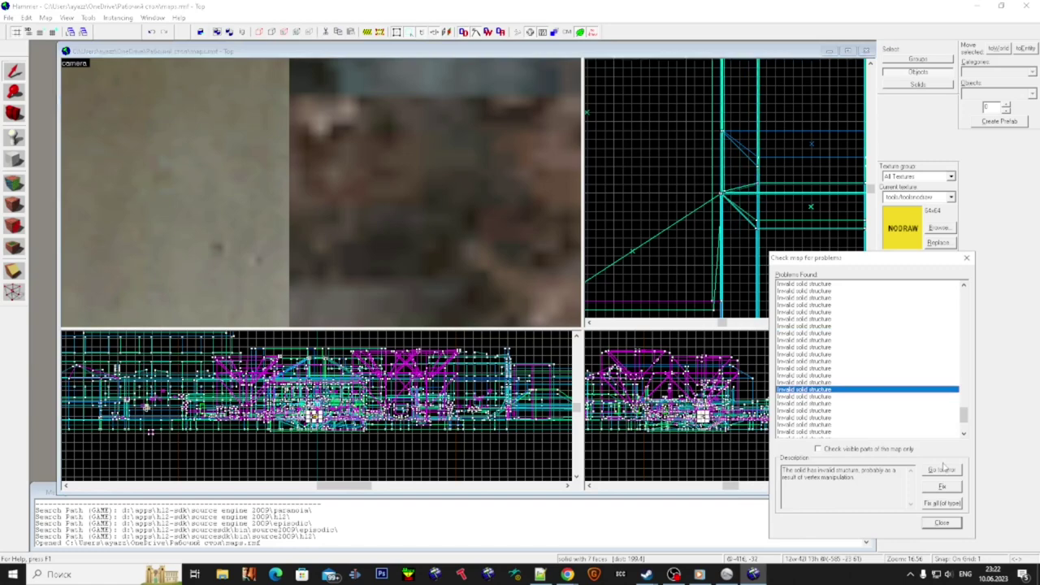
left_click(943, 469)
key("shift+v")
scroll(672, 256, "up", 4)
- Locate the next three invalid solids up the list one by one in the top view
left_click(837, 382)
left_click(943, 470)
scroll(699, 187, "up", 6)
left_click(837, 376)
left_click(942, 470)
scroll(691, 188, "up", 5)
left_click(841, 369)
left_click(943, 470)
scroll(702, 179, "down", 8)
scroll(702, 179, "up", 7)
- Locate the invalid wall strip behind the tree and the invalid solid listed above it
left_click(840, 362)
left_click(943, 469)
scroll(703, 251, "up", 5)
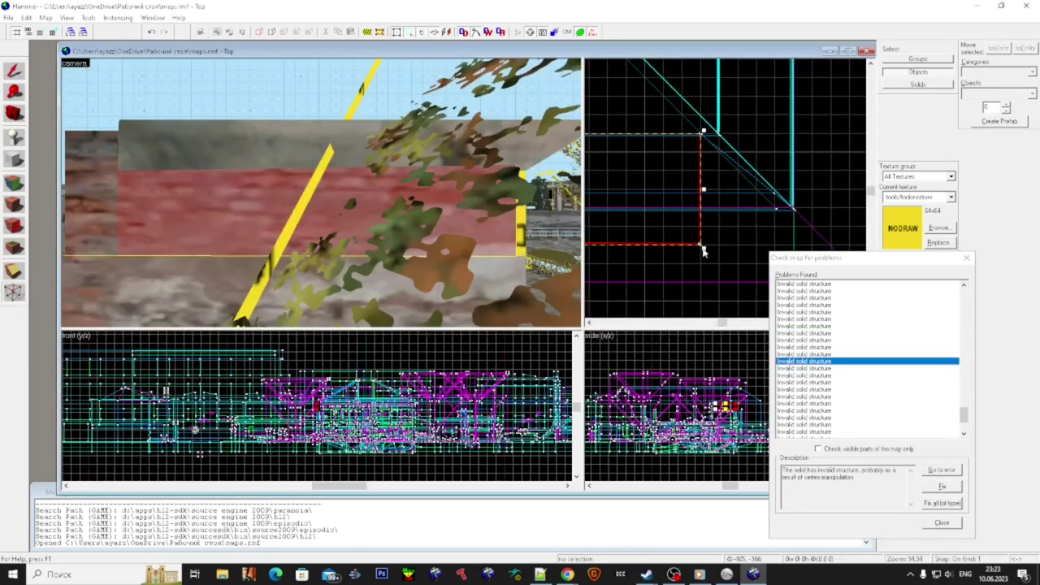
left_click(841, 354)
left_click(942, 470)
scroll(707, 187, "up", 6)
scroll(678, 237, "down", 7)
scroll(845, 365, "up", 3)
- Locate the invalid pillar cap solid and step through the six invalid solid entries above it
left_click(845, 410)
left_click(943, 470)
scroll(723, 187, "up", 5)
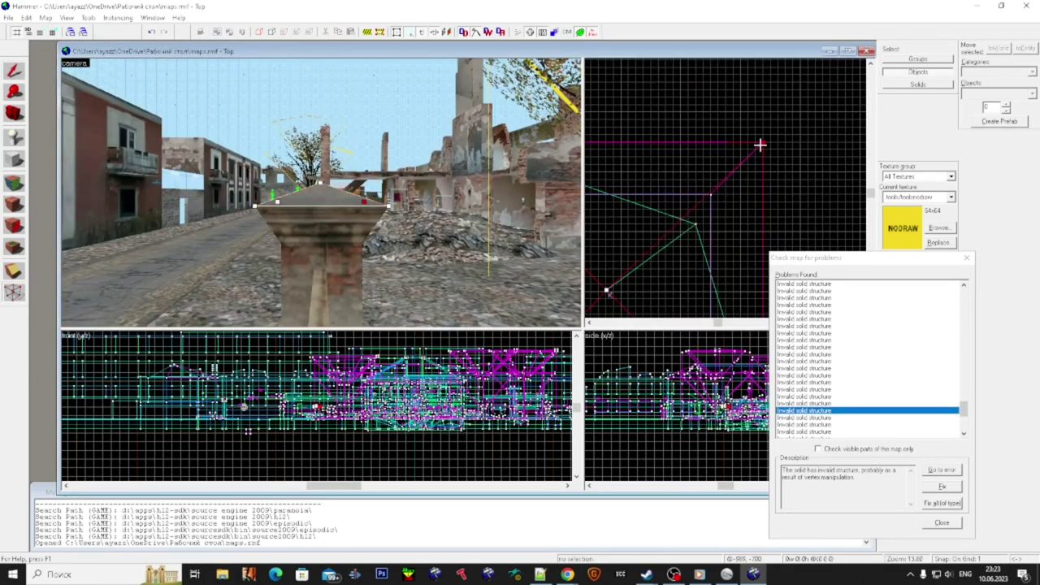
key("Up")
key("Up")
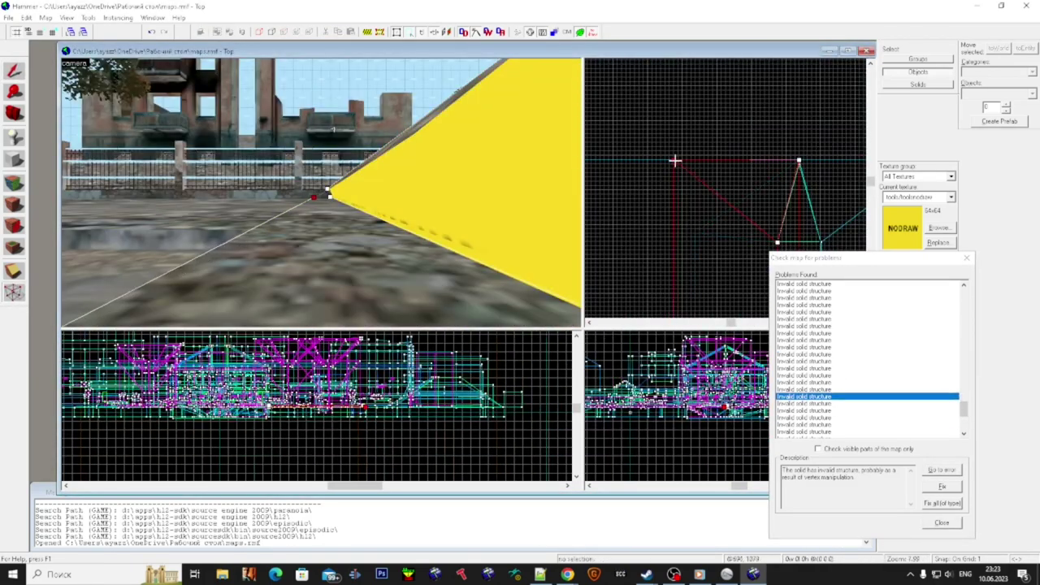
key("Up")
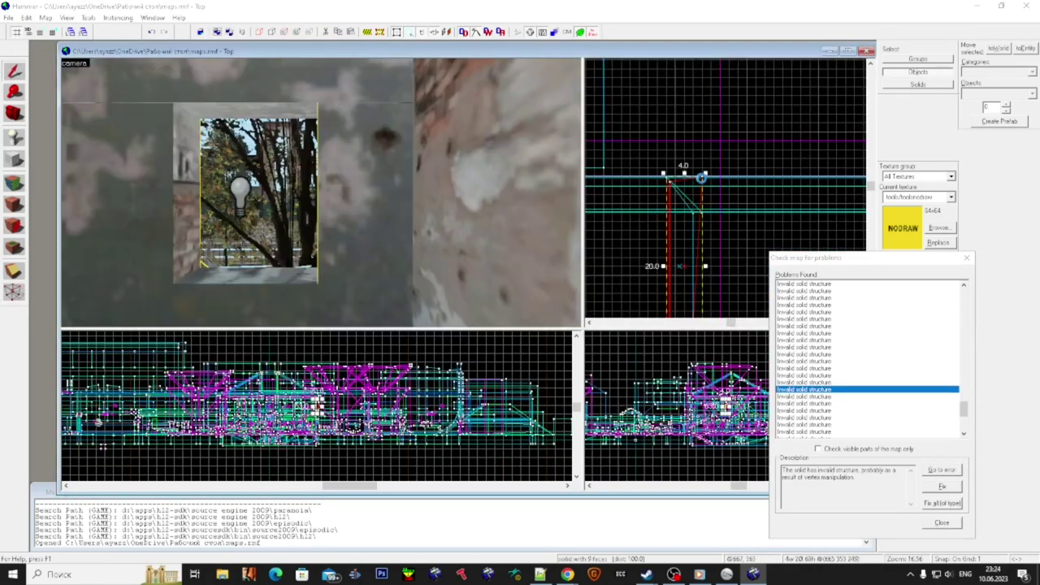
key("Up")
key("Up")
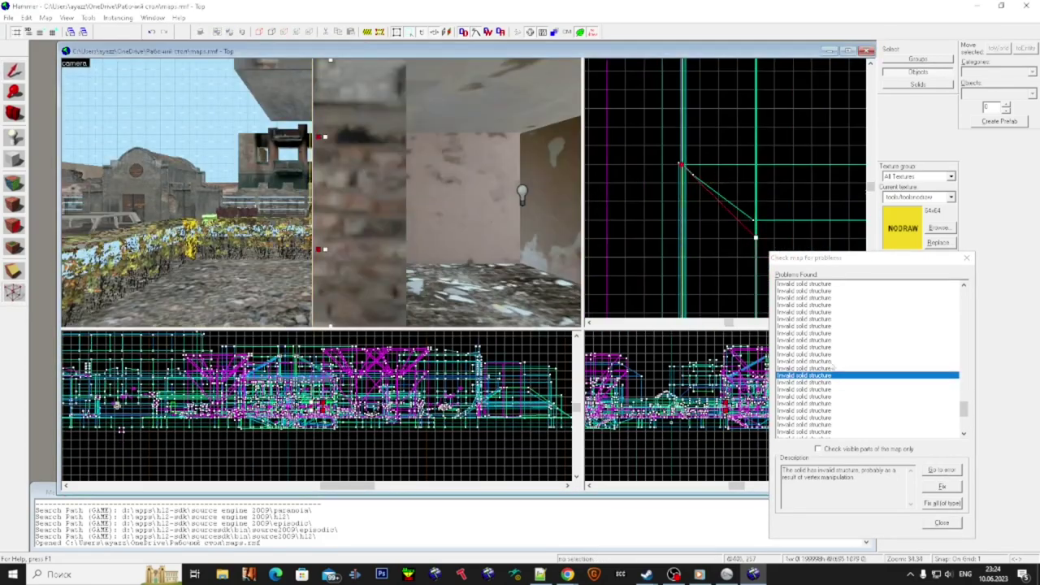
key("Up")
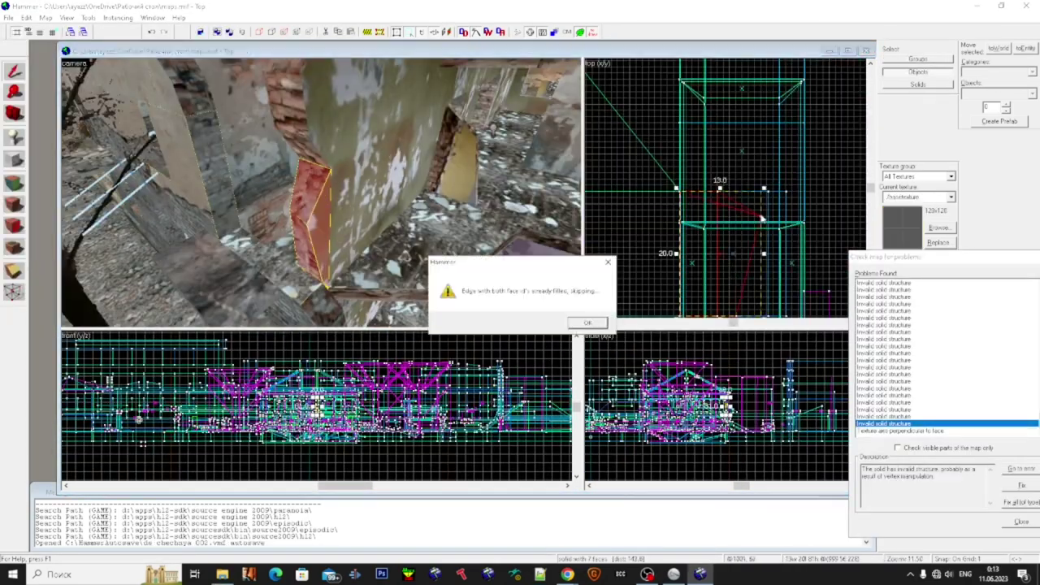
- Dismiss the edge warning and locate the first four invalid solid structure entries in the list
left_click(587, 322)
scroll(850, 342, "up", 4)
double_click(813, 351)
double_click(812, 358)
double_click(813, 366)
double_click(813, 372)
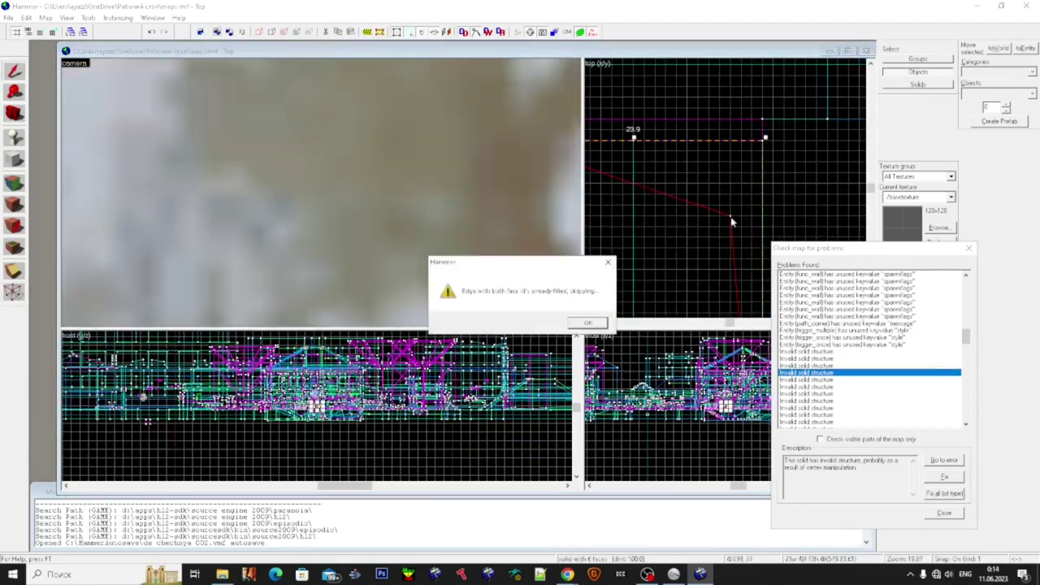
- Dismiss the repeated edge warning and locate the following invalid solids further down the problem list
left_click(588, 323)
double_click(820, 386)
double_click(821, 393)
scroll(821, 366, "down", 4)
left_click(945, 460)
double_click(824, 324)
double_click(827, 330)
double_click(829, 338)
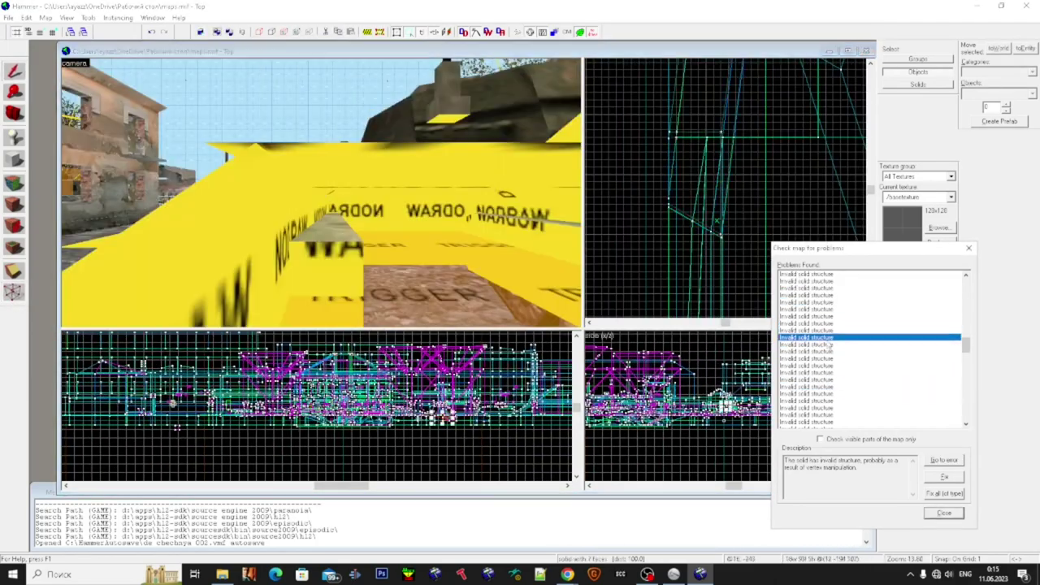
- Step through seven more invalid solid structure entries down the problem list
key("Down")
key("Down")
key("Down")
key("Down")
key("Down")
key("Down")
key("Down")
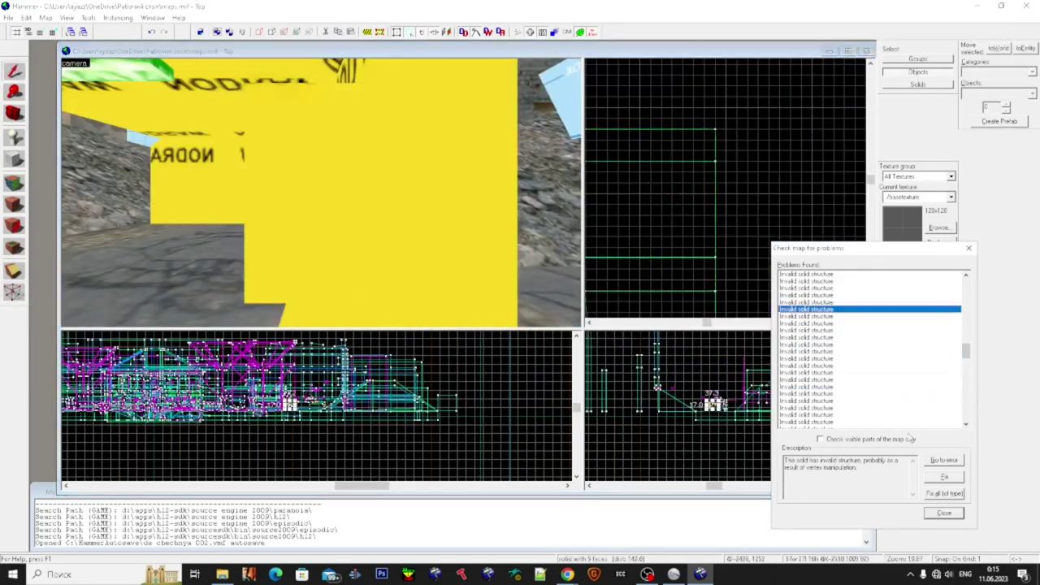
- Step through the invalid solid structure entries in the problem list to examine the beams and neighbouring solids
key("Down")
key("Down")
key("Down")
key("Down")
key("Down")
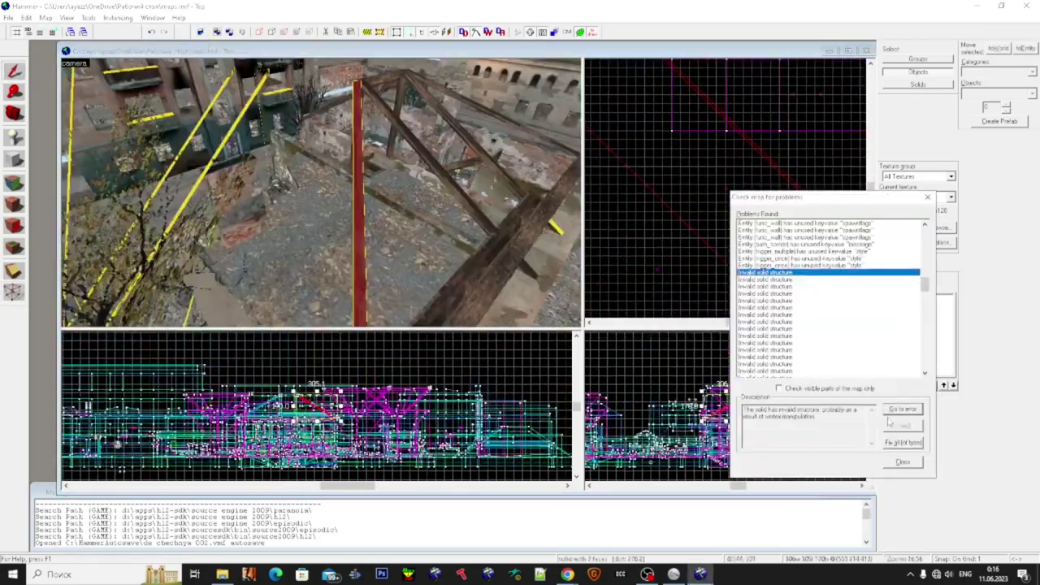
key("Down")
key("Down")
key("Down")
key("Down")
key("Down")
key("Down")
- Inspect a textured face in the camera view and continue down the list of invalid solids around the tank
key("shift+s")
key("shift+a")
left_click(223, 187)
key("shift+s")
key("Down")
key("Down")
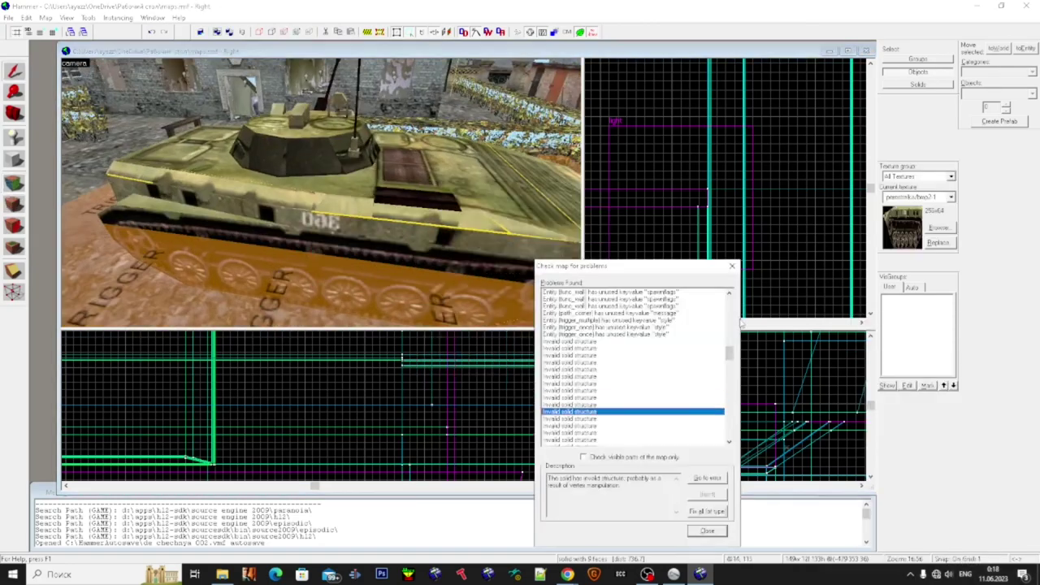
- Step down six more invalid solid structure entries following the tank solid
key("Down")
key("Down")
key("Down")
key("Down")
key("Down")
key("Down")
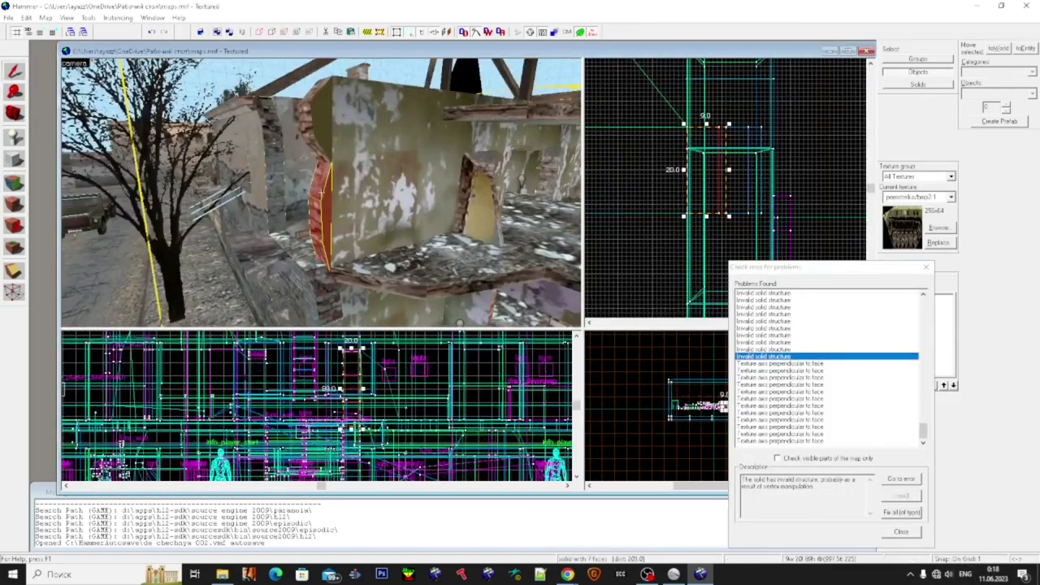
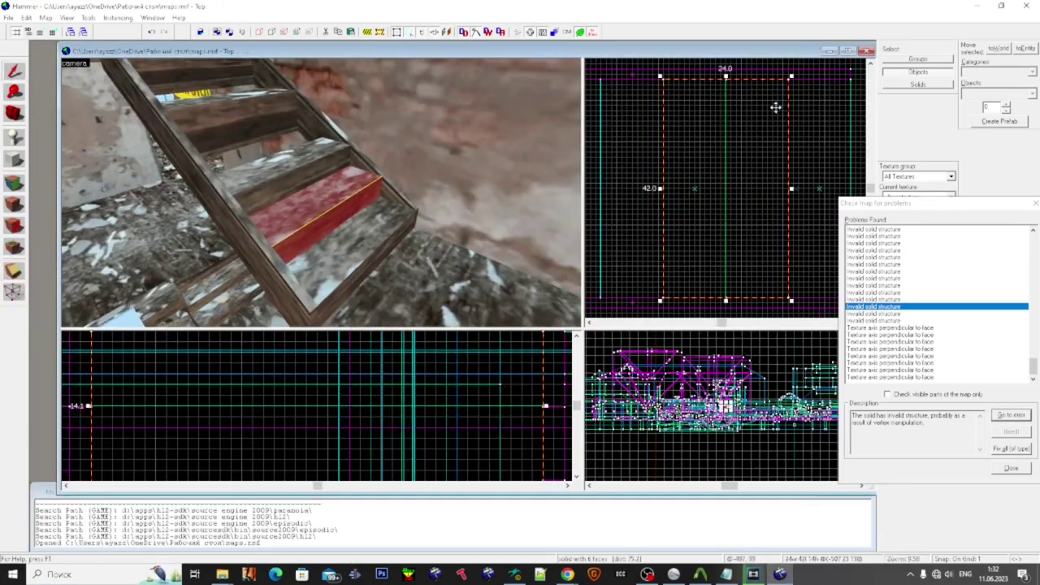
- Step back up five invalid solid entries from the stair tread solid
key("Up")
key("Up")
key("Up")
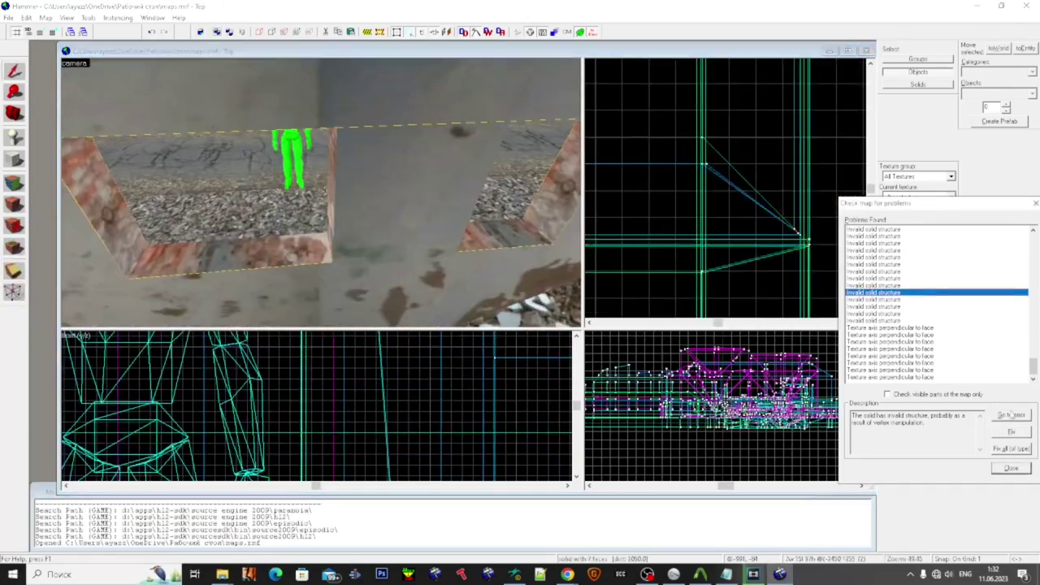
key("Up")
key("Up")
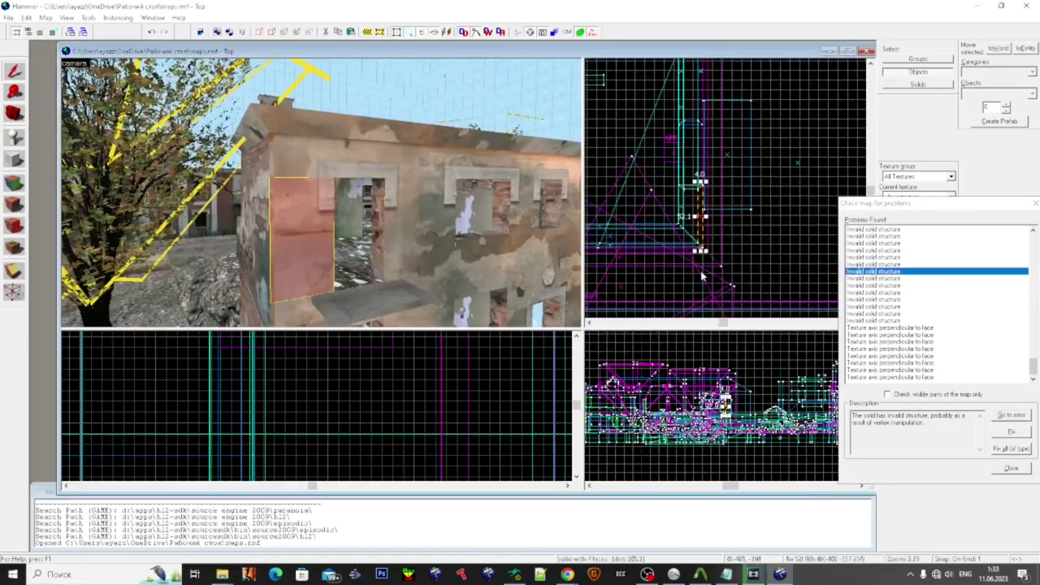
- Locate two invalid solids from further up the problem list and examine them closely
scroll(702, 276, "up", 5)
double_click(902, 265)
scroll(933, 358, "up", 5)
double_click(933, 364)
scroll(724, 195, "down", 8)
scroll(289, 219, "up", 3)
- Align the corner vertex of the invalid ground solid beside the hedge with the adjoining edge through vertex editing
left_click(290, 219)
key("shift+v")
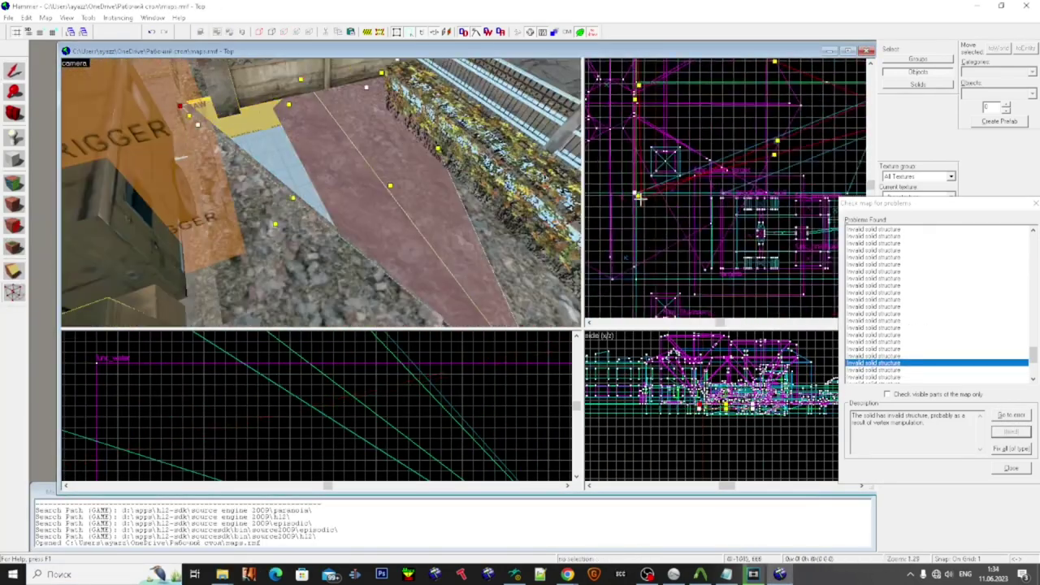
scroll(638, 198, "up", 18)
key("shift+s")
left_click(321, 192)
key("shift+v")
left_click_drag(655, 200, 653, 177)
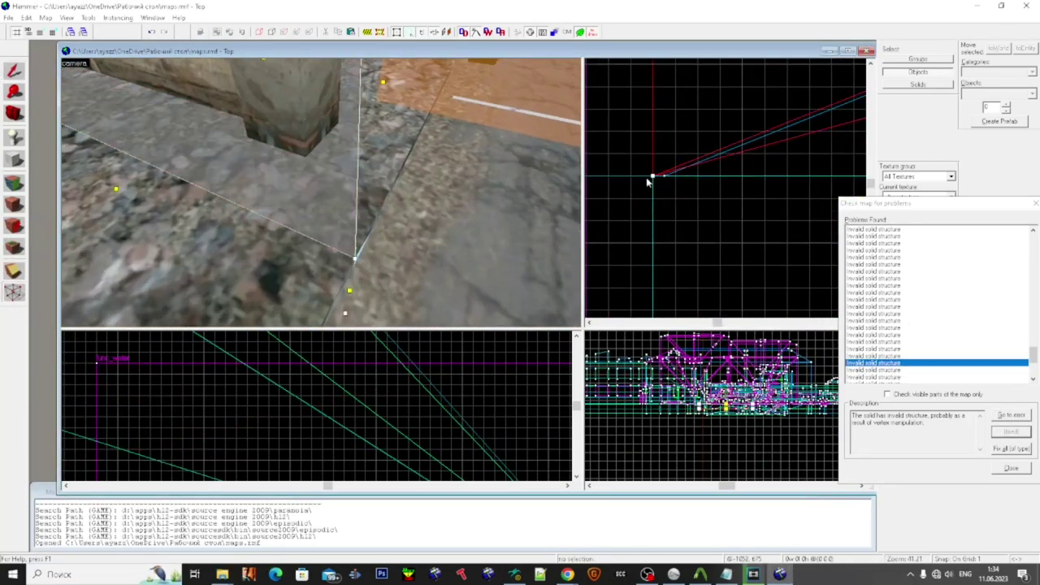
key("shift+s")
- Locate the next two invalid solid entries directly above in the problem list
double_click(909, 355)
key("super")
left_click(411, 5)
scroll(712, 203, "down", 12)
left_click(909, 350)
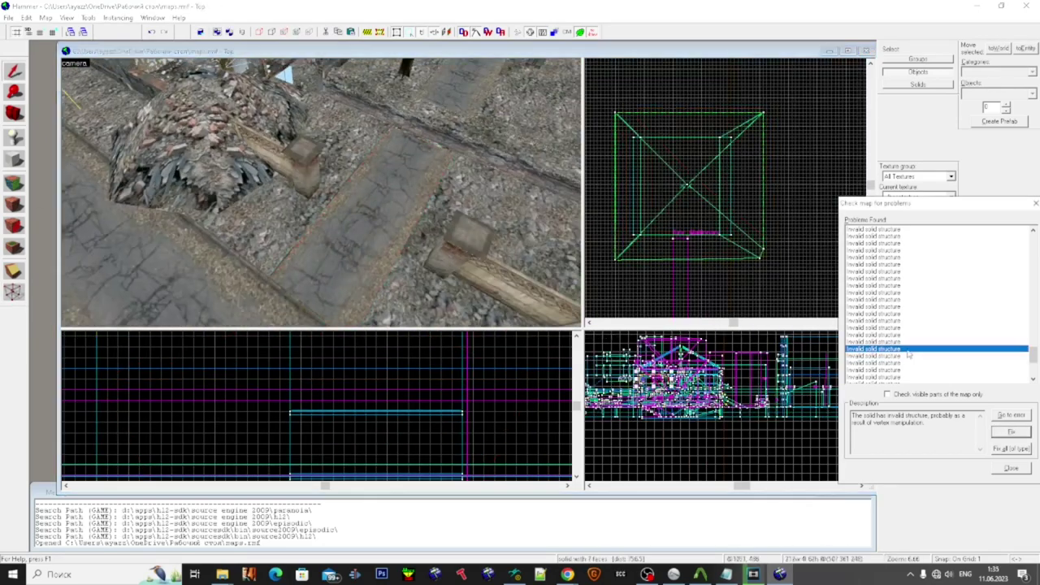
- Apply the automatic fix to the located invalid solid and review the pillar's vertices
double_click(910, 351)
left_click(1011, 432)
scroll(723, 203, "up", 10)
scroll(724, 207, "down", 10)
left_click(723, 212)
key("shift+v")
key("Return")
key("shift+s")
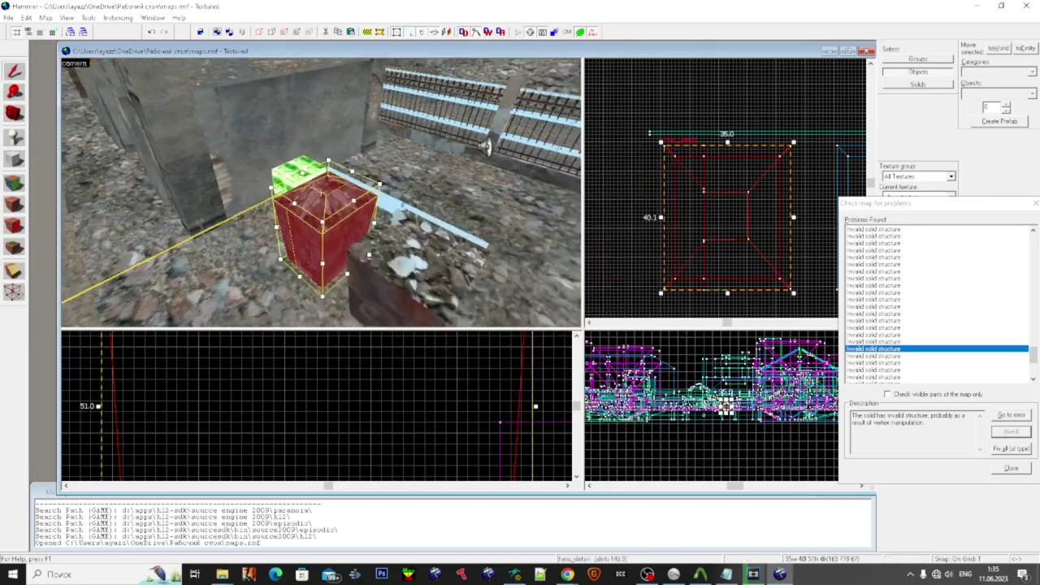
- Locate the next two invalid solids up the list, inspect their vertices and close the problem list
key("shift+a")
key("shift+s")
double_click(909, 342)
key("shift+v")
scroll(743, 146, "up", 5)
double_click(909, 334)
left_click(1011, 468)
- Check the map for problems again and locate the invalid fence pillar cap solid near the road
key("alt+p")
left_click_drag(807, 175, 807, 235)
double_click(690, 205)
double_click(691, 213)
key("z")
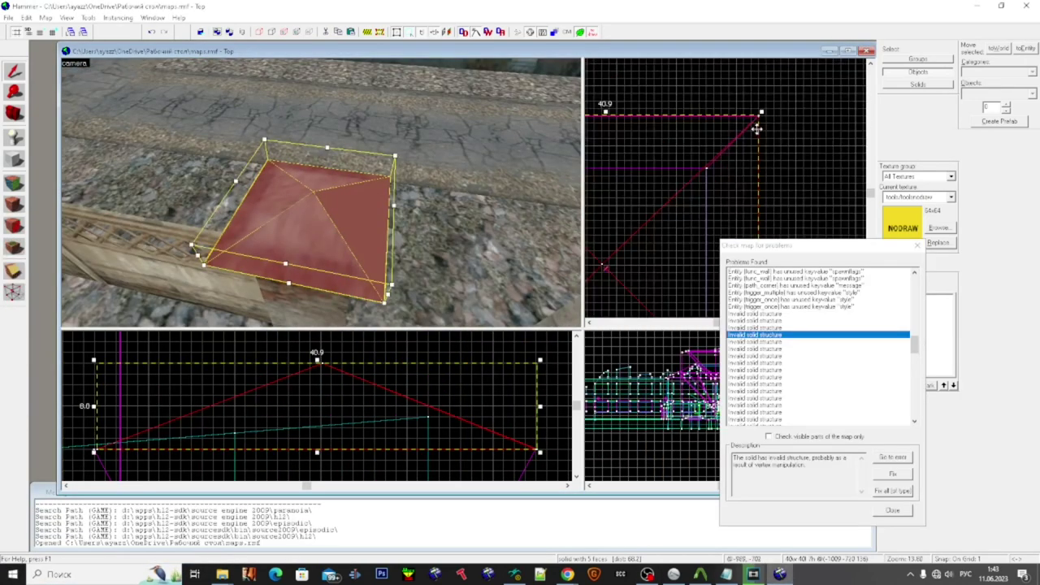
- Examine the sloped faces of the fence pillar cap from several angles with the solid deselected
scroll(758, 117, "up", 2)
key("Escape")
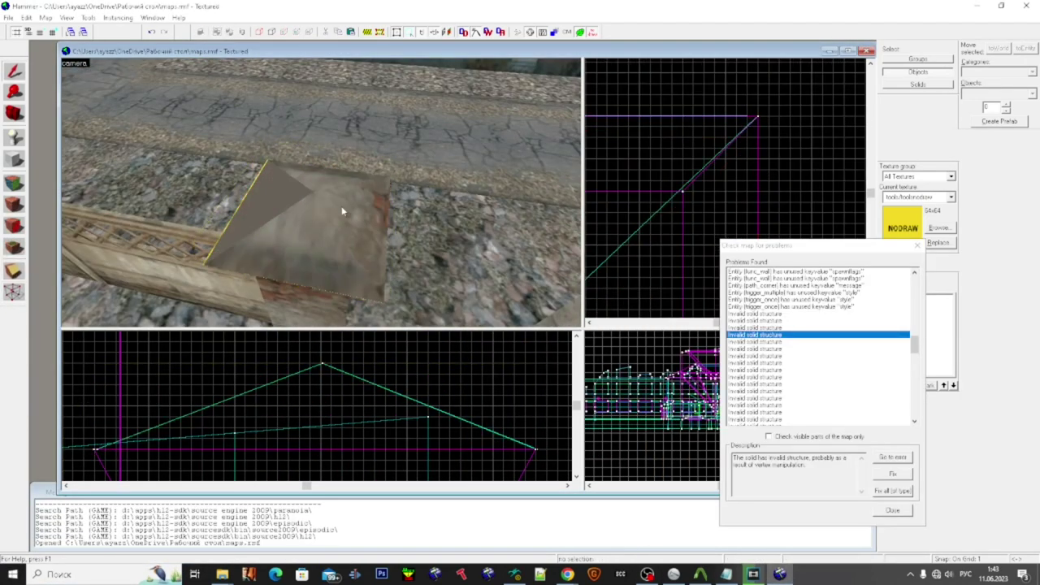
left_click(345, 212)
key("Escape")
scroll(367, 181, "down", 2)
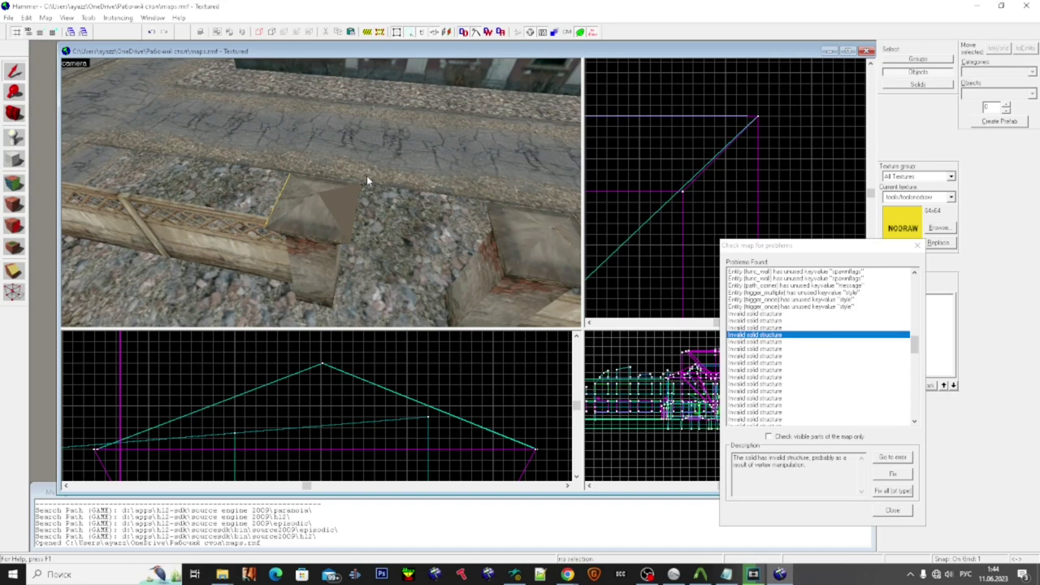
scroll(320, 217, "up", 4)
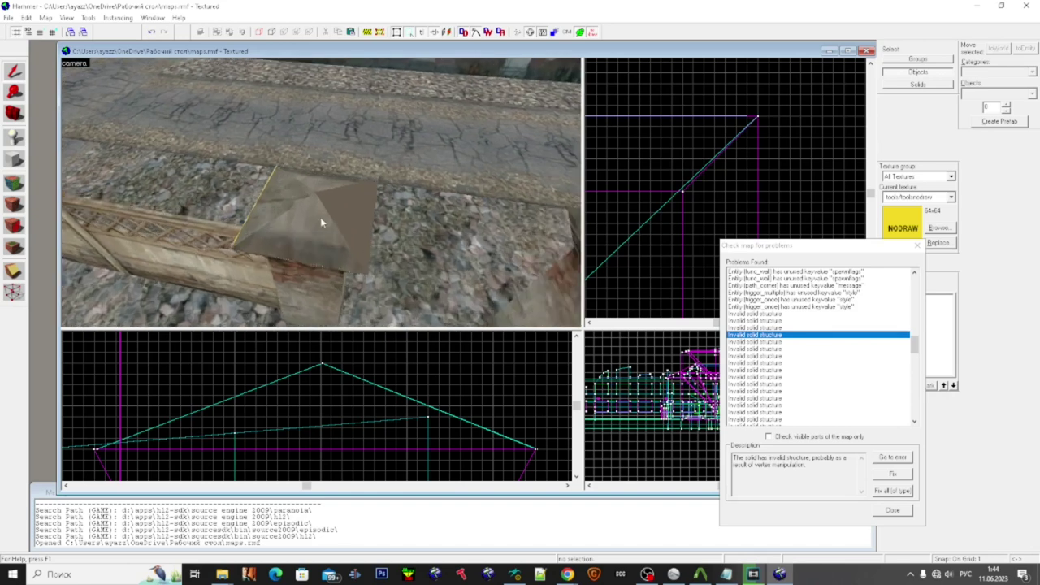
left_click(320, 210)
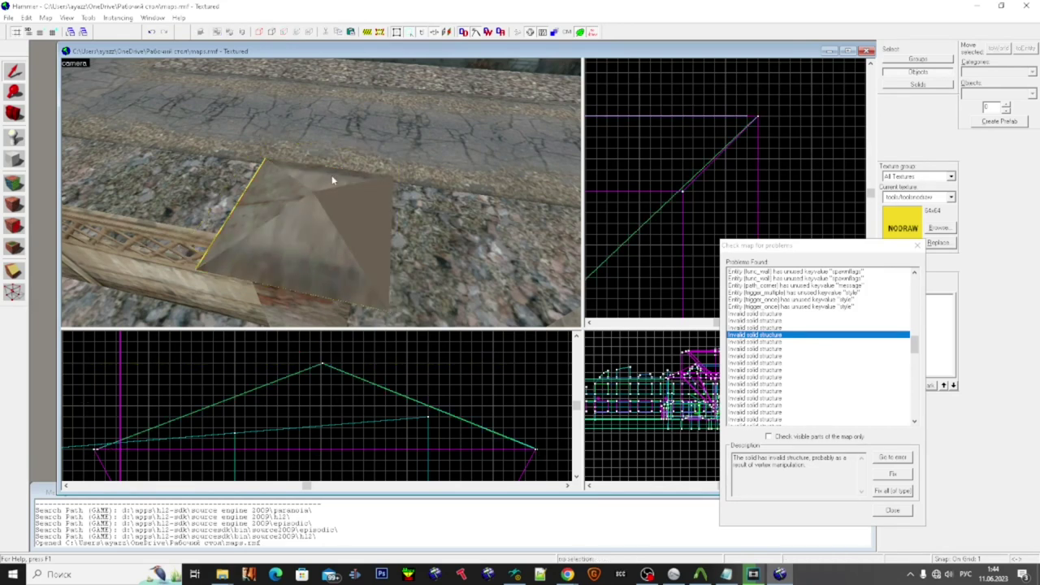
scroll(327, 175, "up", 4)
key("z")
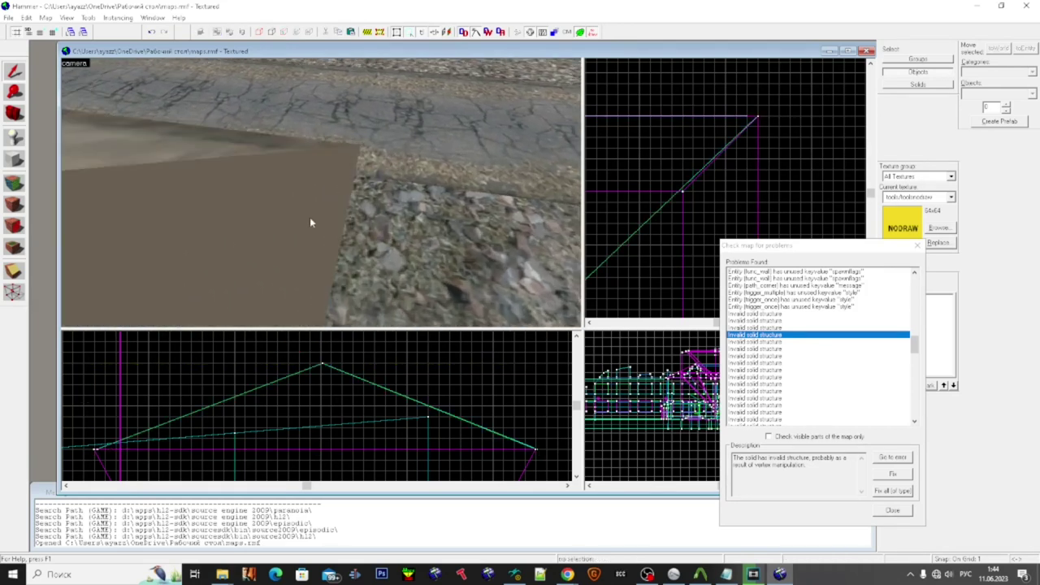
key("s")
key("w")
key("s")
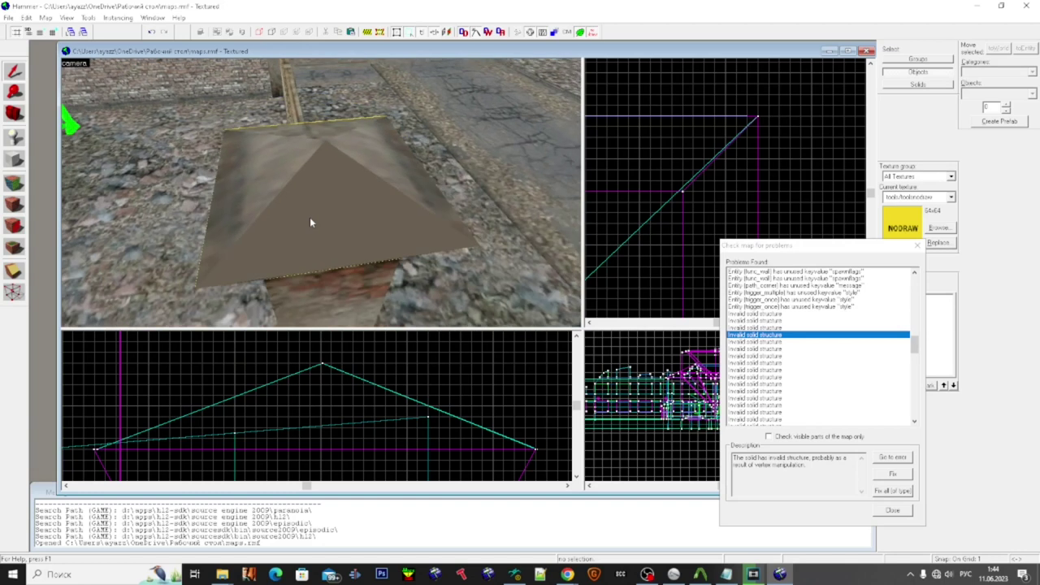
key("w")
key("s")
scroll(309, 217, "up", 5)
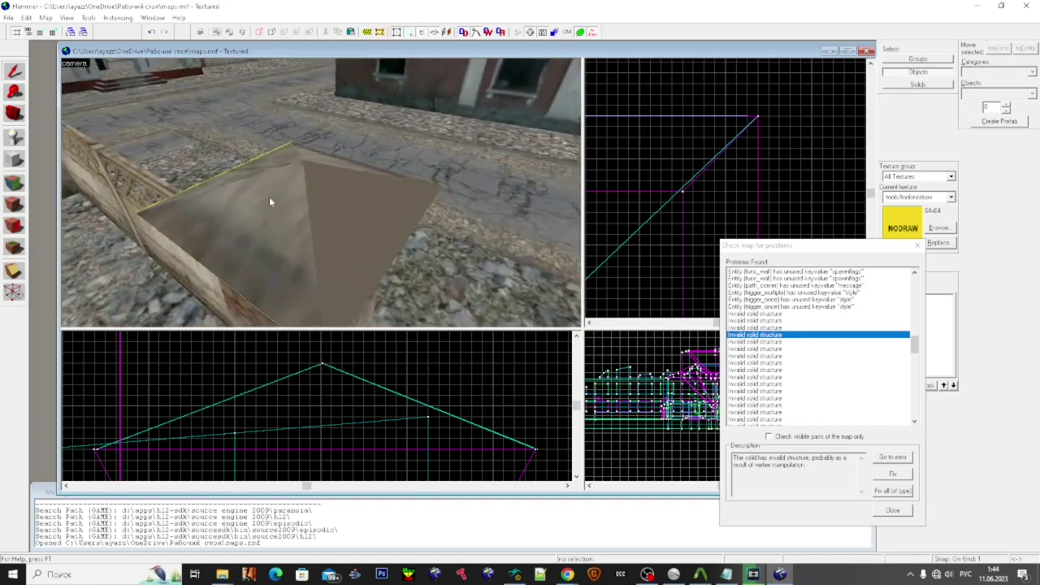
- Inspect the texture settings of the cap's flat-coloured sloped face, close them and reselect the invalid cap entry
key("shift+a")
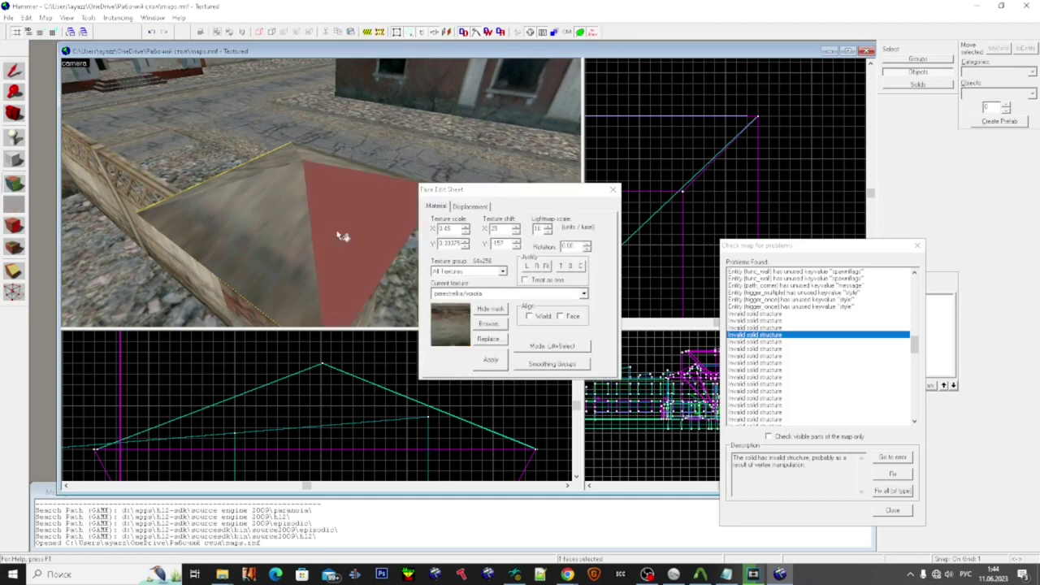
key("d")
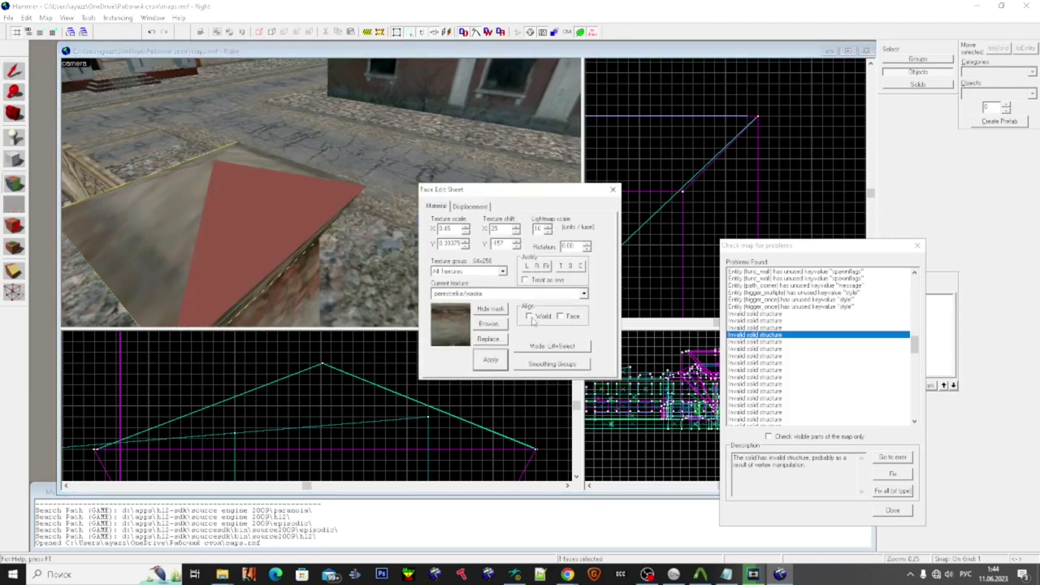
key("s")
left_click(612, 190)
left_click(756, 334)
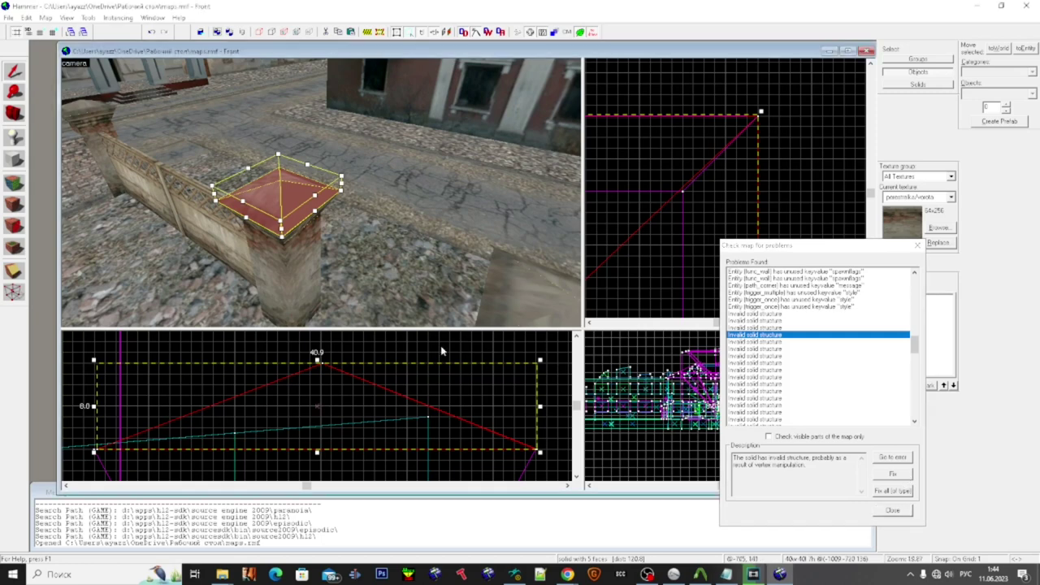
- Examine the pillar cap's edges, underside and surrounding fence close up and from farther away
key("w")
key("a")
key("w")
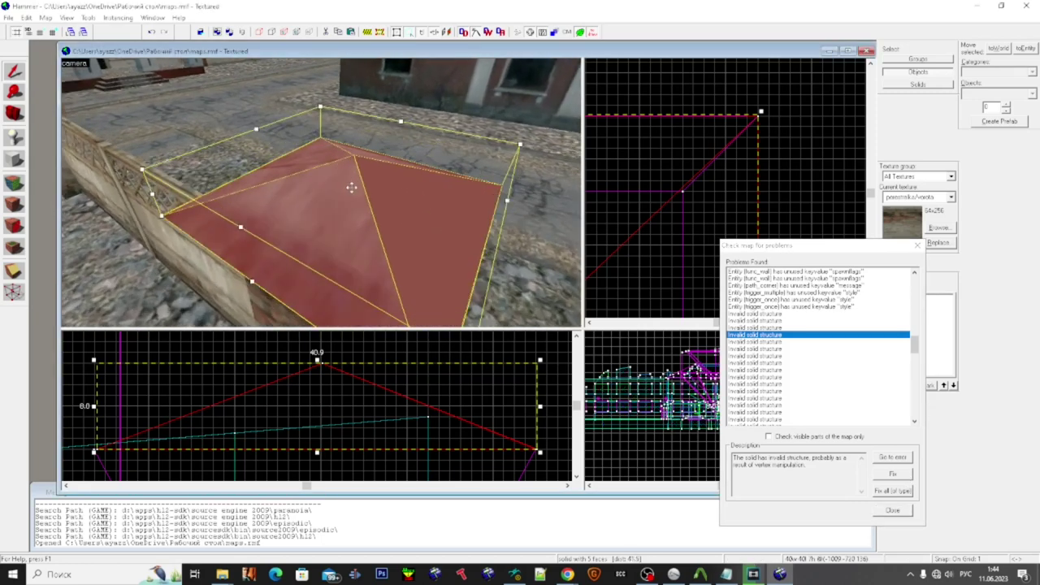
key("Escape")
key("a")
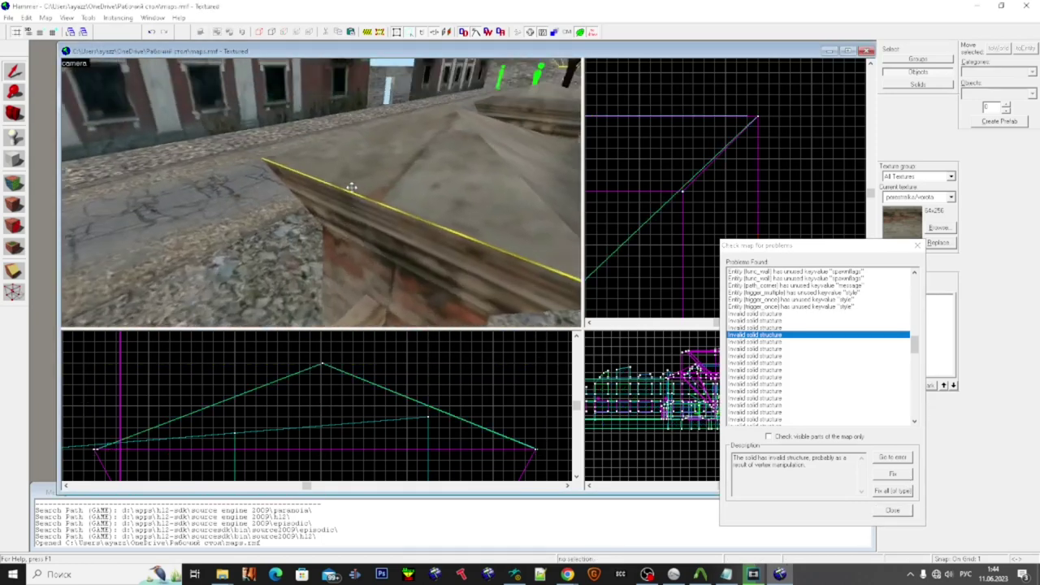
key("s")
key("Left")
key("Left")
key("Left")
key("Left")
key("Left")
key("Left")
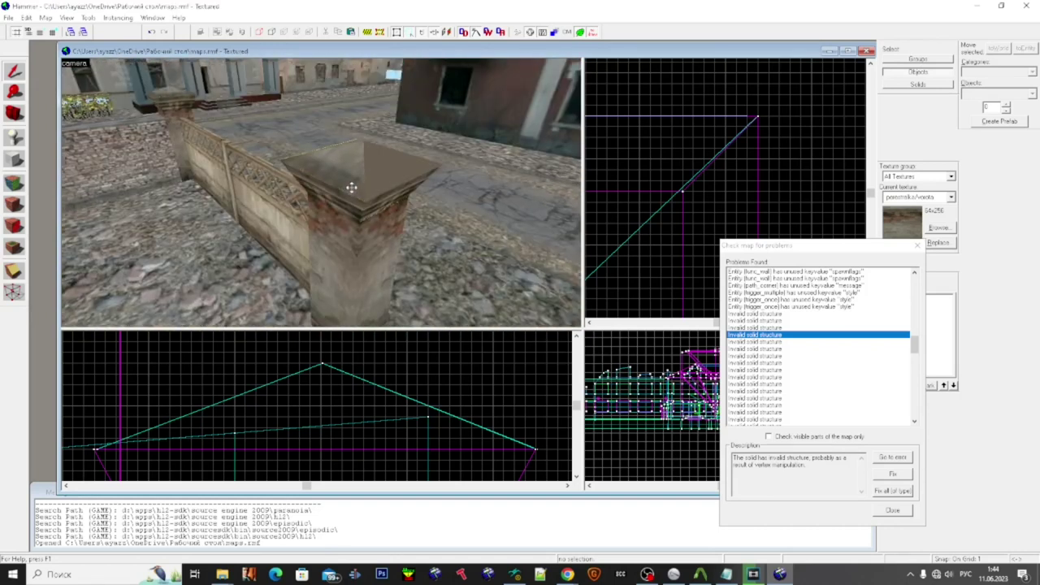
scroll(355, 183, "down", 4)
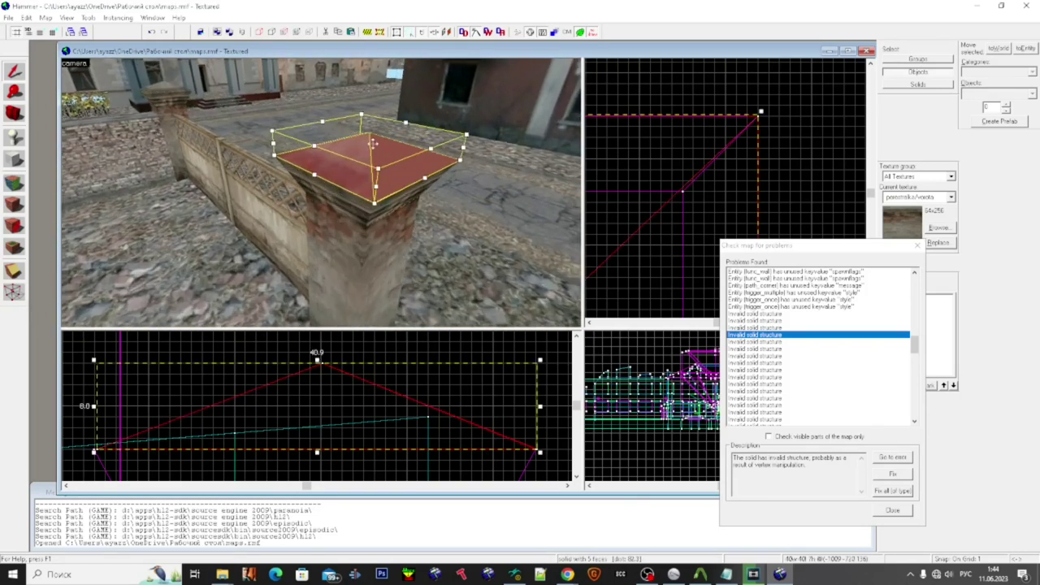
key("Escape")
scroll(368, 134, "down", 2)
key("w")
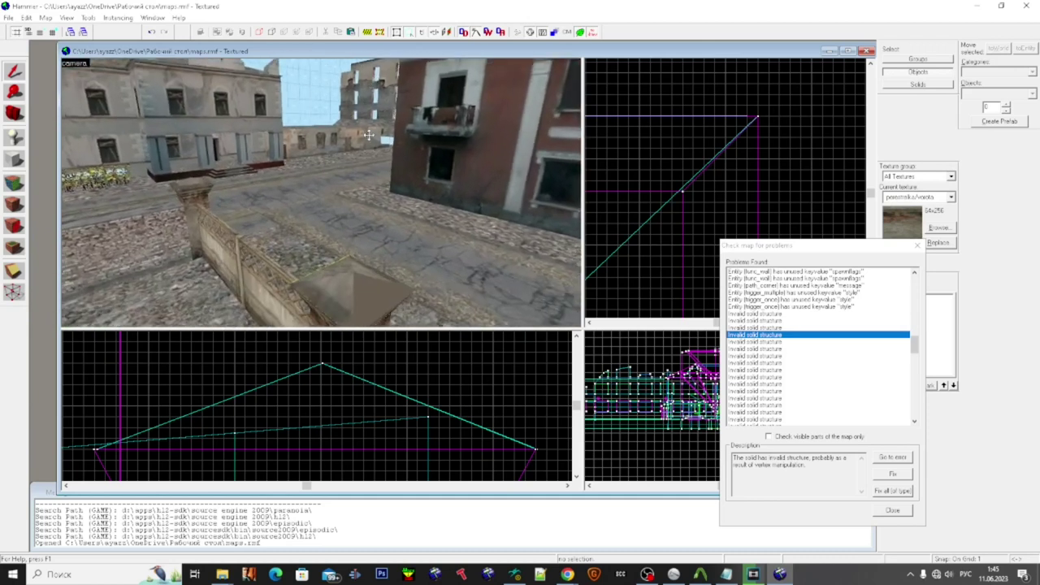
key("s")
key("w")
- Select the pillar cap and move its apex vertex onto the nearest grid intersection
left_click(324, 208)
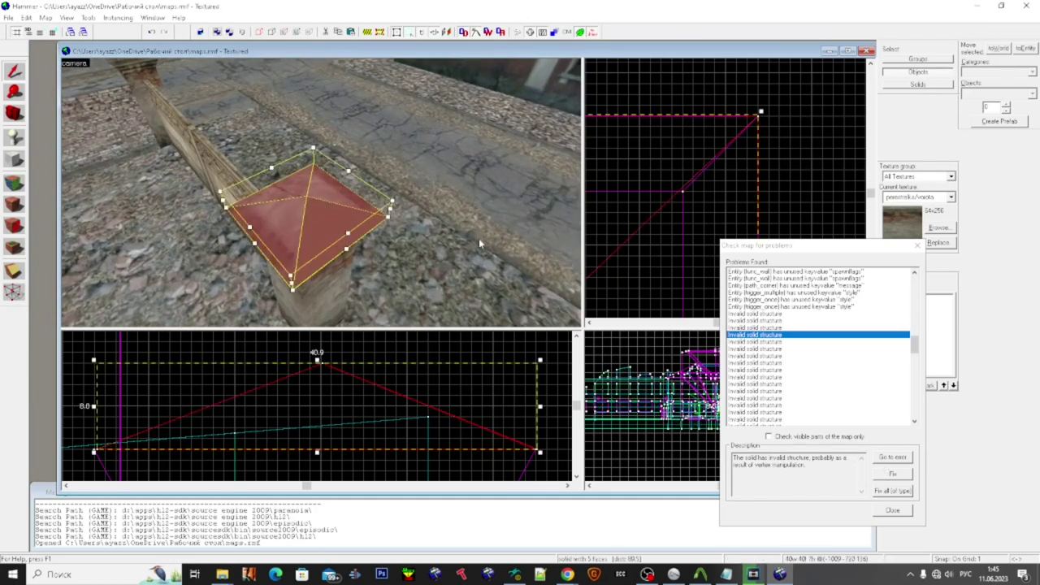
scroll(365, 144, "down", 3)
scroll(363, 120, "up", 1)
scroll(494, 176, "down", 1)
scroll(494, 177, "up", 2)
scroll(691, 171, "up", 5)
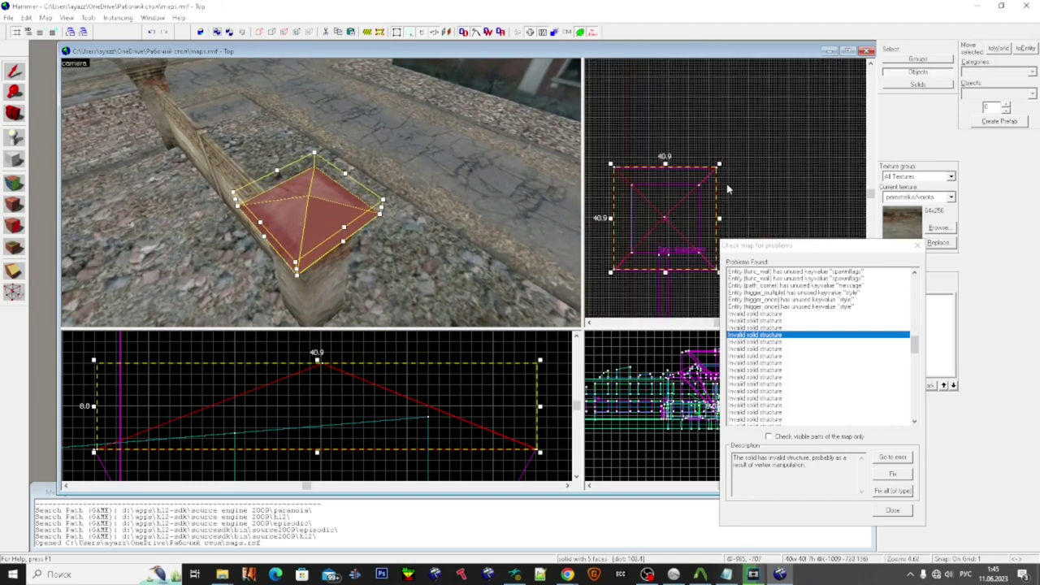
key("shift+v")
scroll(688, 209, "up", 6)
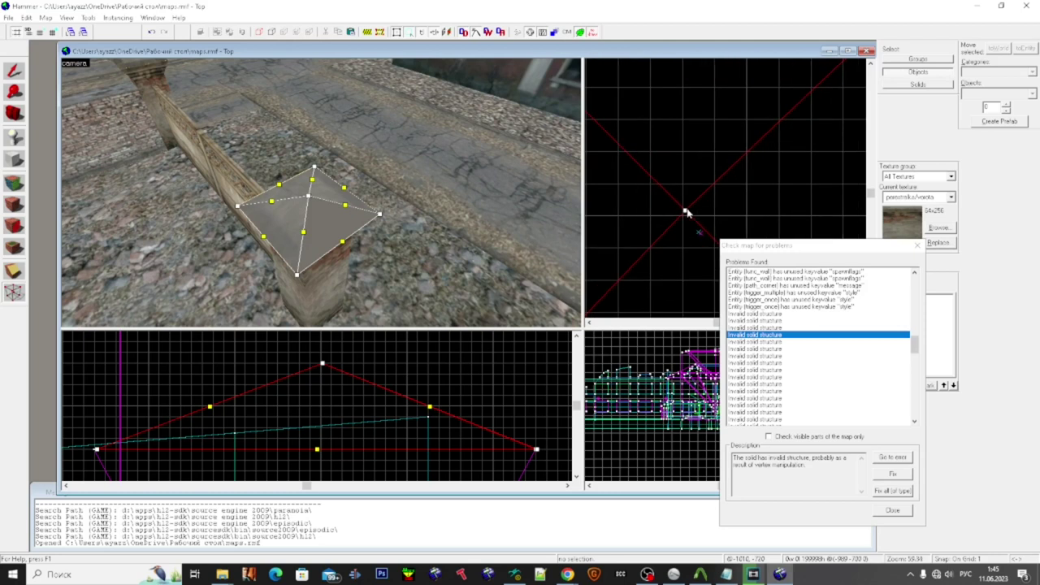
key("shift+s")
key("shift+v")
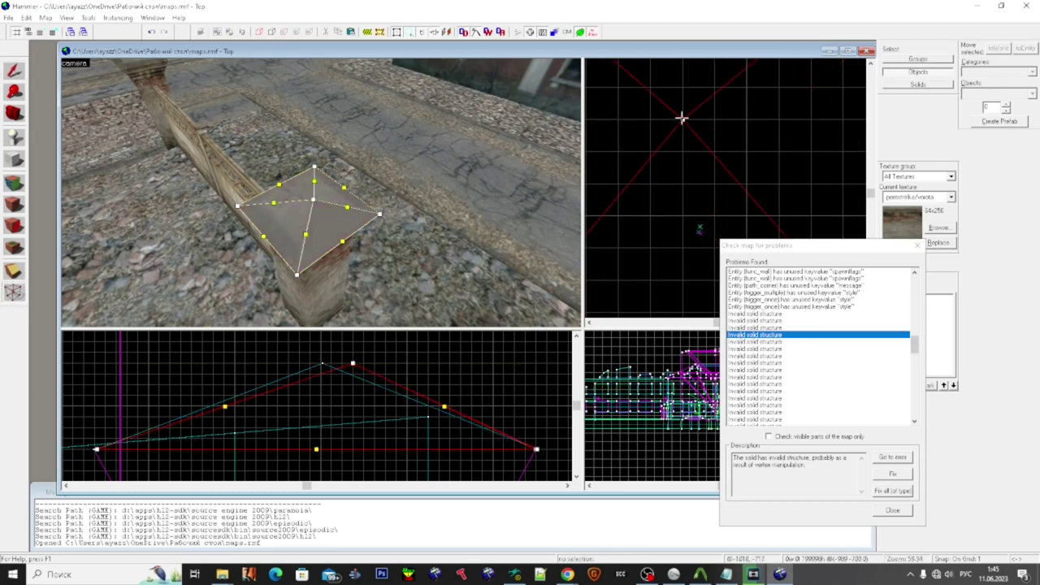
left_click_drag(681, 214, 682, 215)
key("shift+s")
- Pull one base corner vertex of the pillar cap inward and place it back at its outer corner on the grid
scroll(290, 218, "up", 1)
key("Escape")
scroll(329, 211, "up", 1)
left_click(329, 215)
scroll(713, 174, "down", 3)
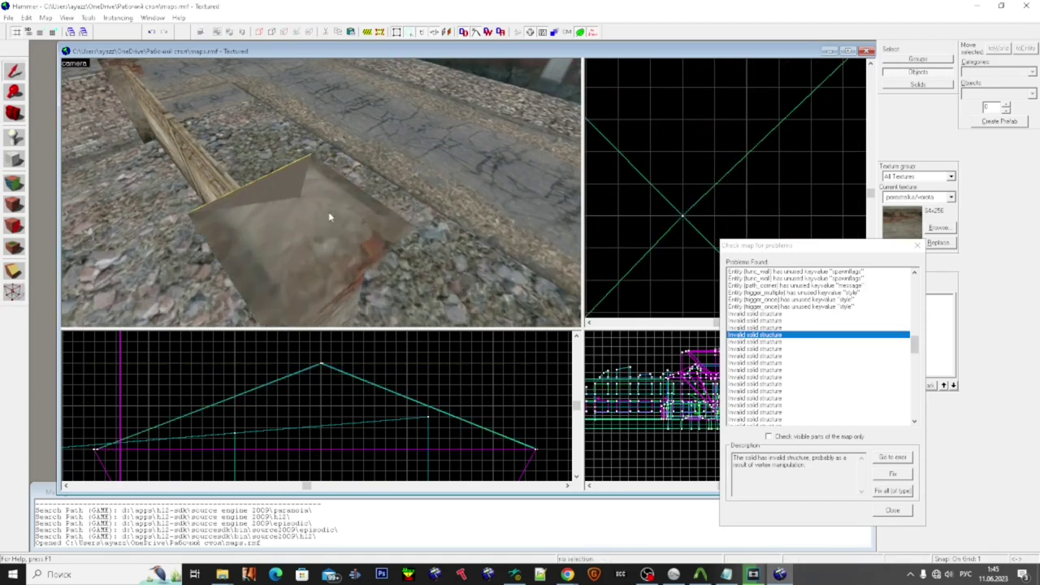
key("ctrl+shift+e")
key("shift+v")
mouse_move(641, 101)
left_mouse_down()
mouse_move(689, 170)
mouse_move(648, 105)
left_mouse_up()
key("shift+s")
key("shift+v")
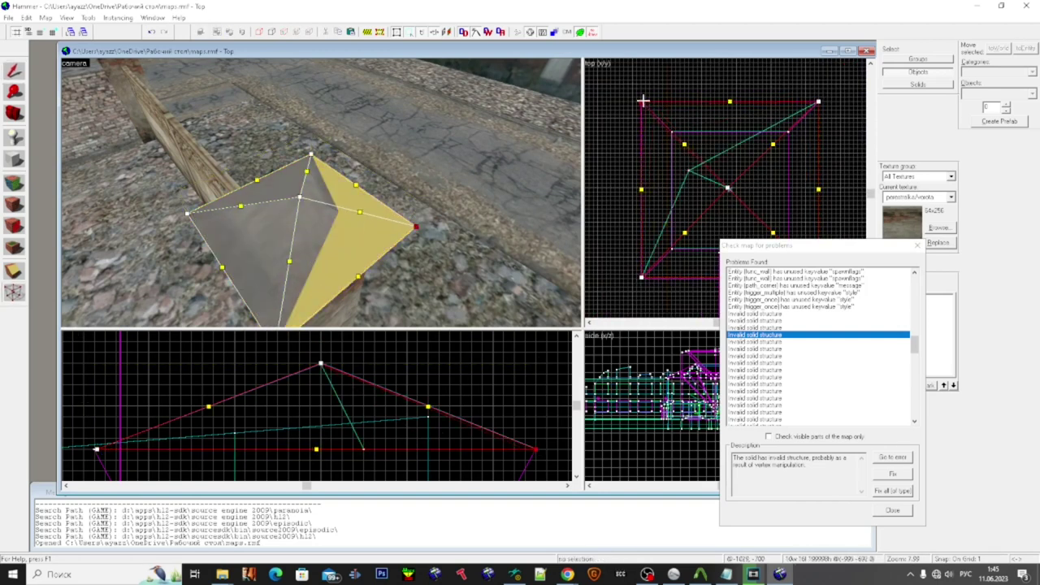
- Return the diagonally opposite base corner vertex of the pillar cap to its outer corner on the grid
key("shift+v")
scroll(735, 143, "down", 3)
key("shift+v")
scroll(736, 143, "up", 1)
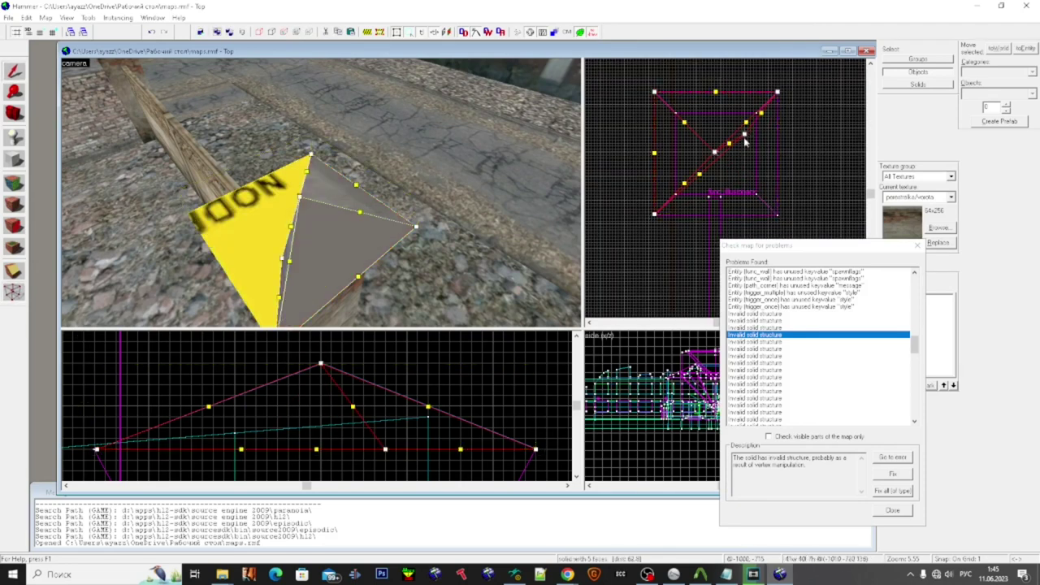
left_click_drag(744, 132, 774, 218)
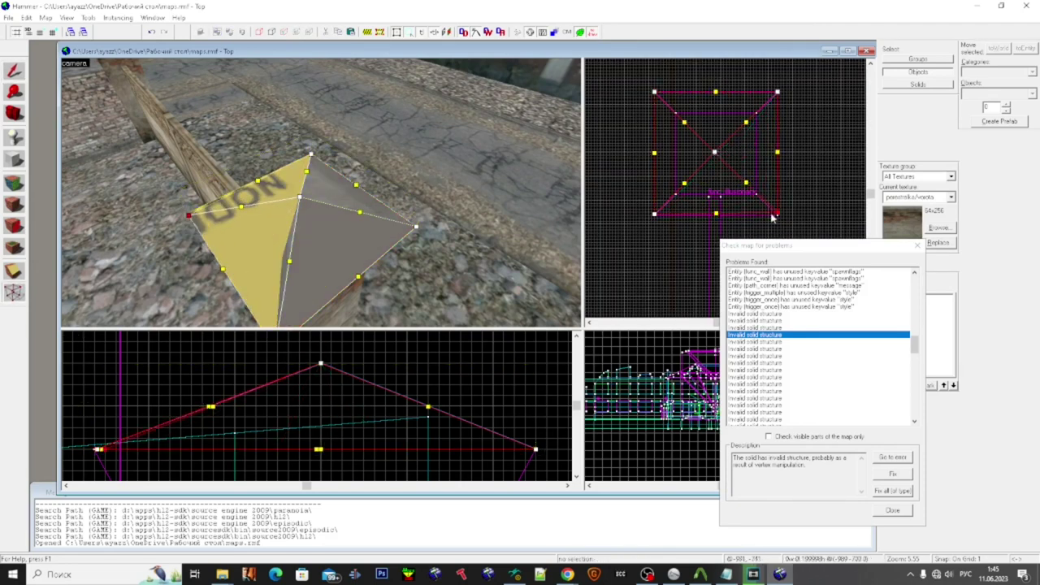
key("shift+s")
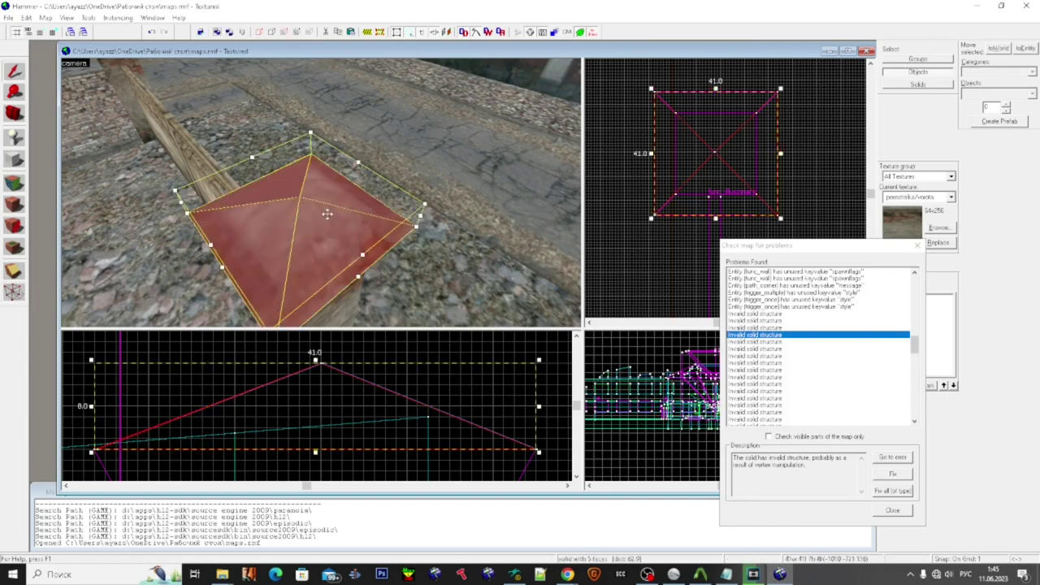
- Reselect the pillar cap and apply the automatic fix to its invalid solid structure
key("Escape")
key("a")
key("w")
key("s")
key("d")
key("a")
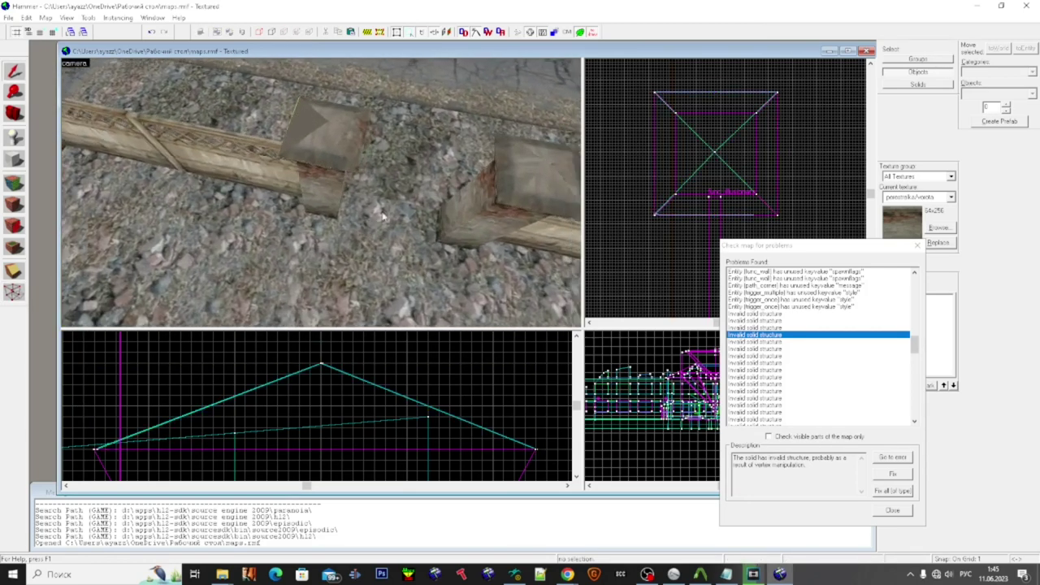
left_click(432, 180)
left_click(241, 138)
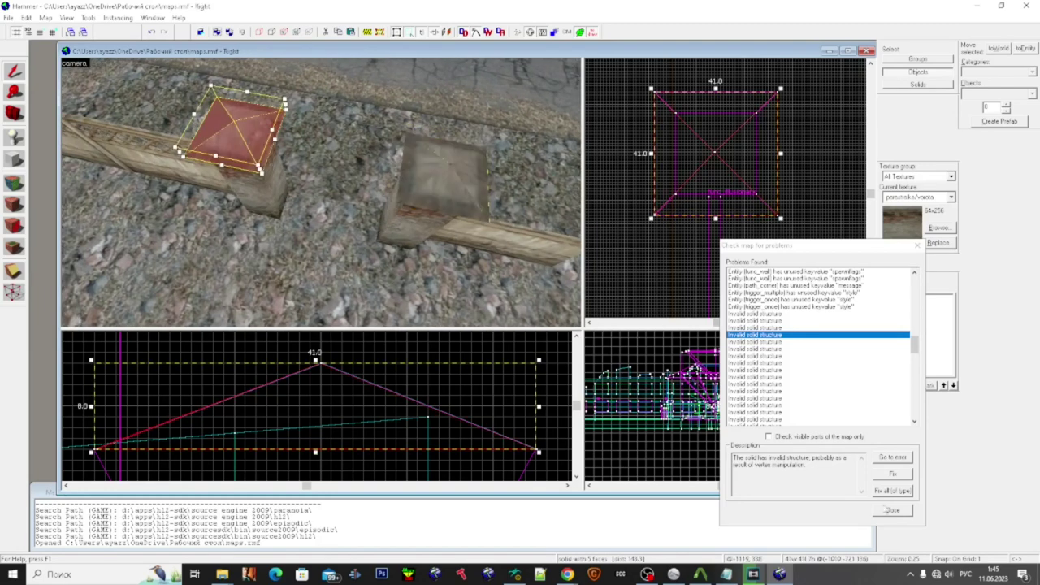
left_click(900, 476)
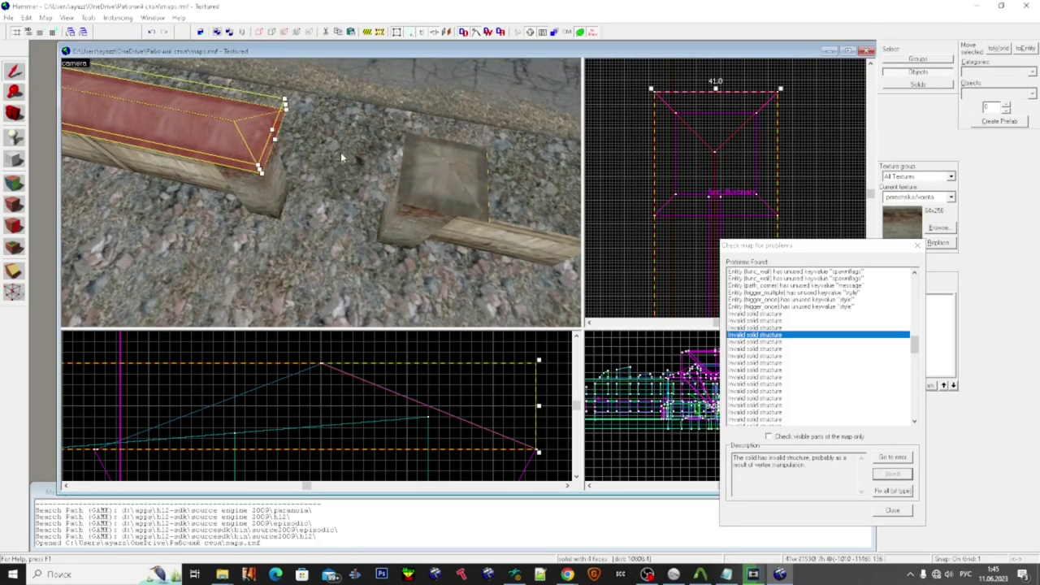
- Clip the stretched cap solid straight across at its apex point, keeping only the end half over the pillar
key("z")
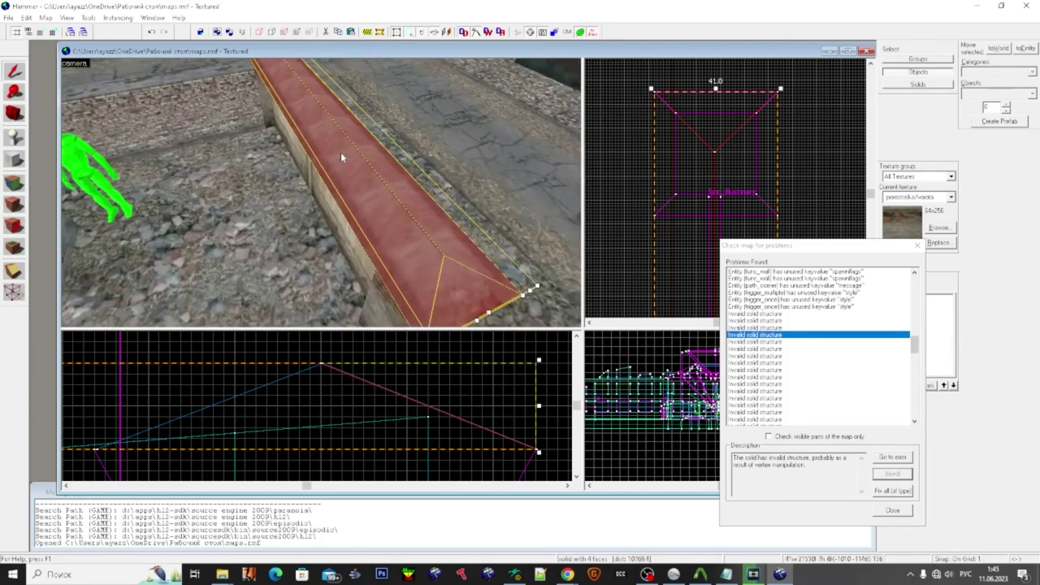
key("s")
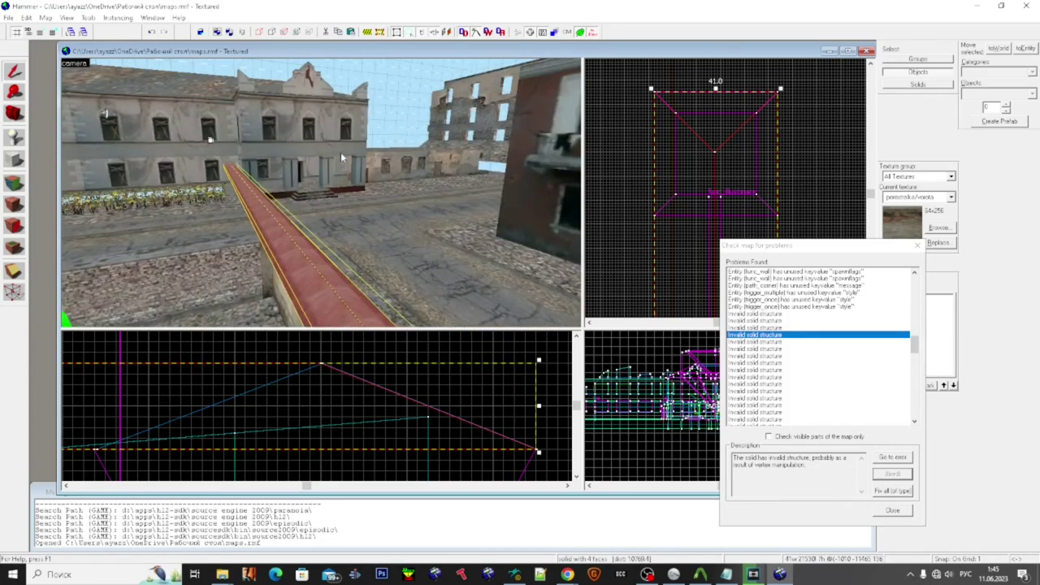
key("w")
key("shift+x")
scroll(681, 154, "up", 2)
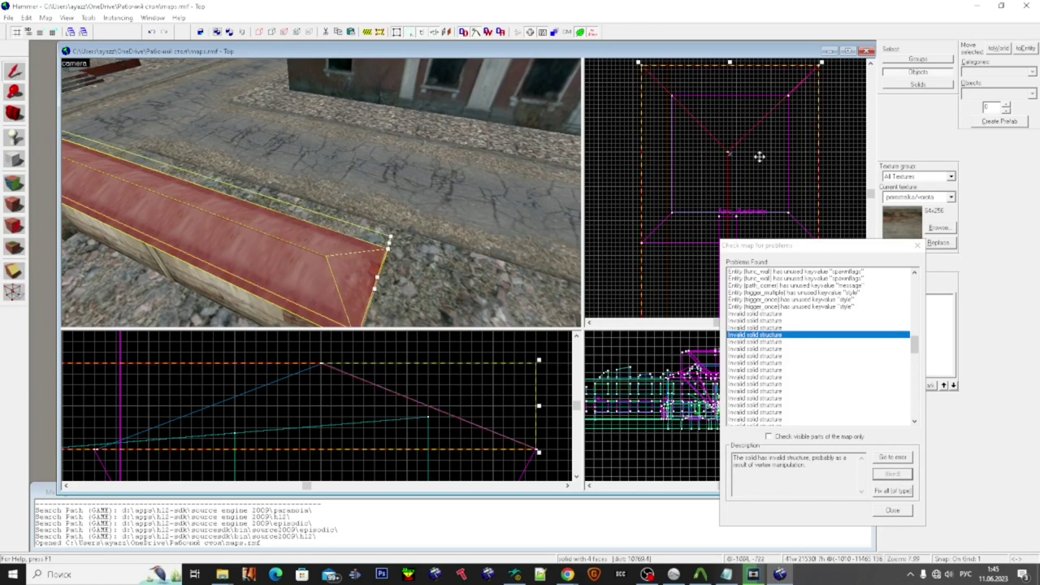
scroll(731, 154, "up", 3)
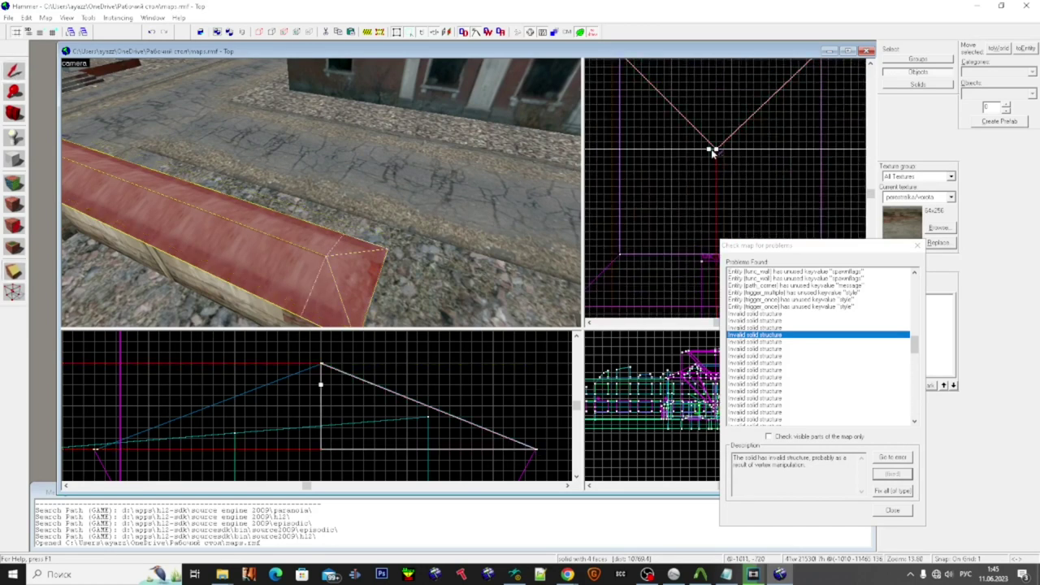
key("Return")
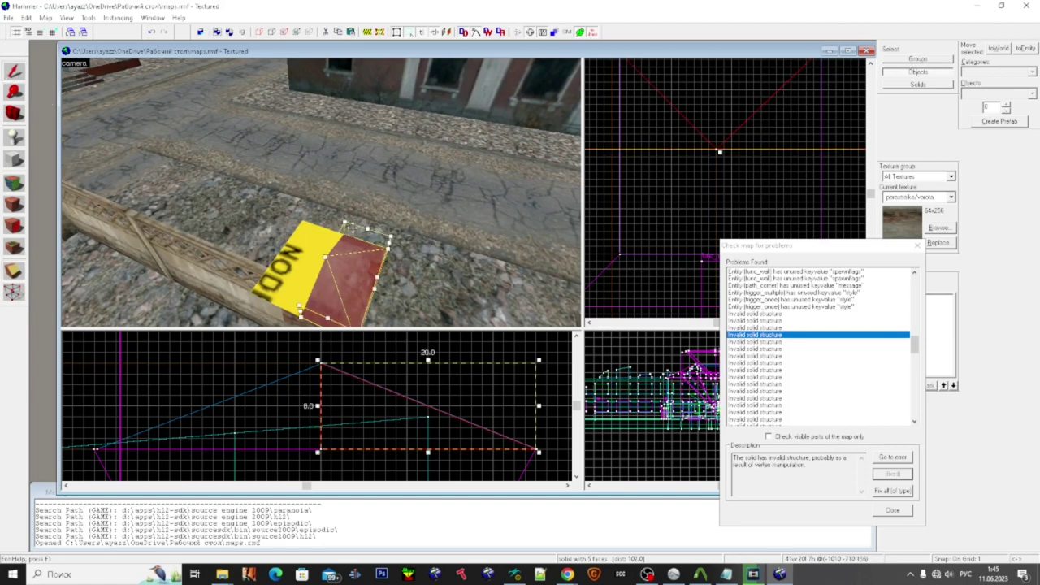
- Duplicate the clipped half cap and place the copy directly against its cut side to cover the pillar's other half
key("z")
key("a")
key("w")
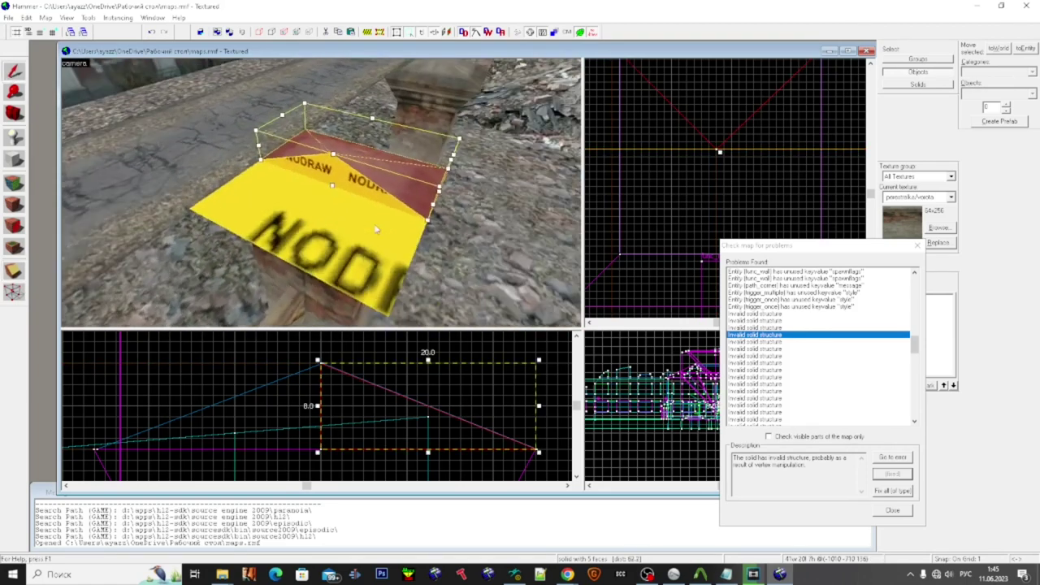
key("d")
key("s")
key("z")
scroll(659, 203, "down", 4)
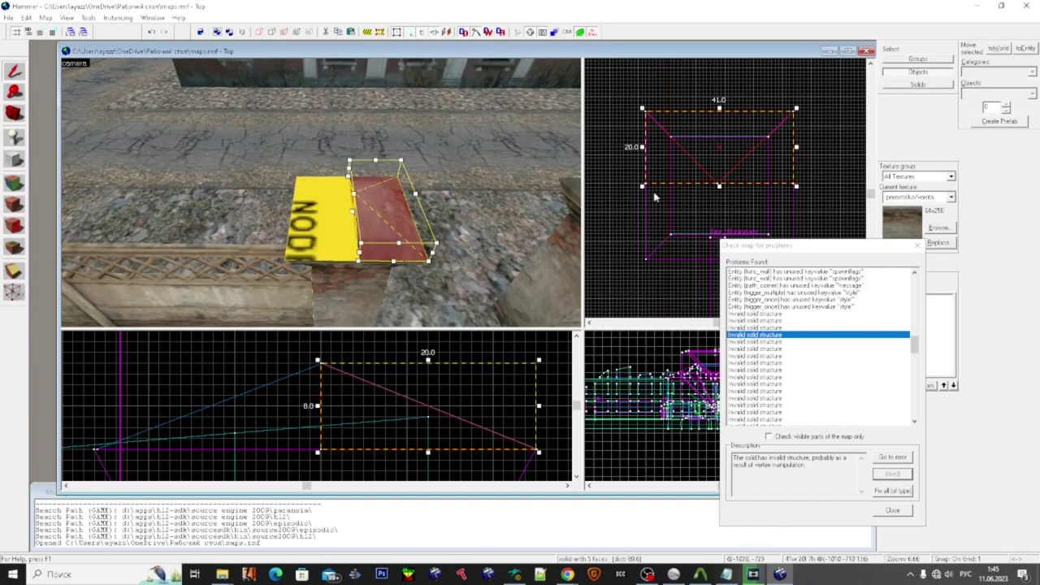
left_click_drag(706, 172, 719, 222)
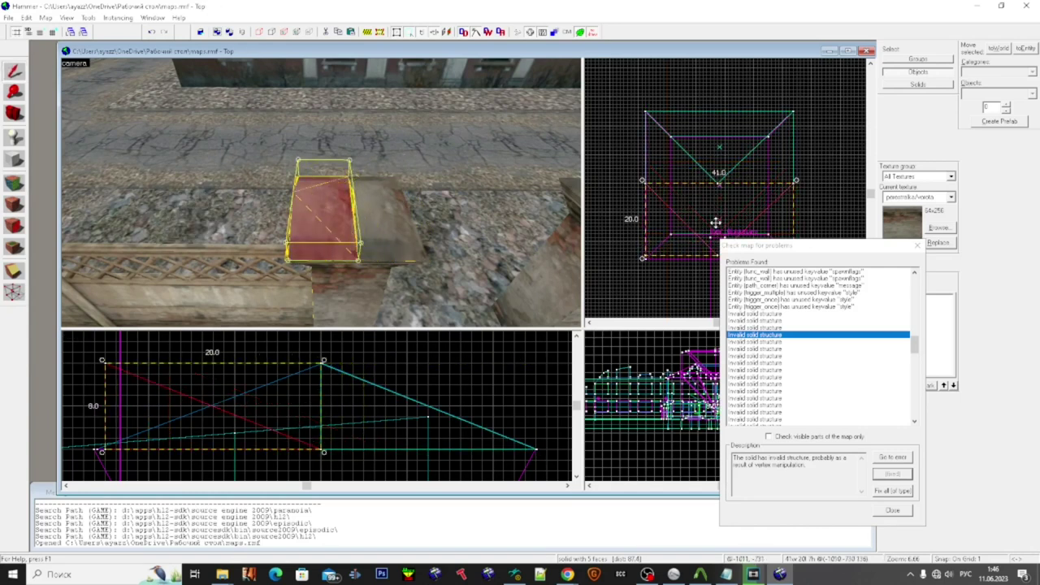
- Flip the copied half cap horizontally and vertically so that it mirrors the original half
right_click(715, 218)
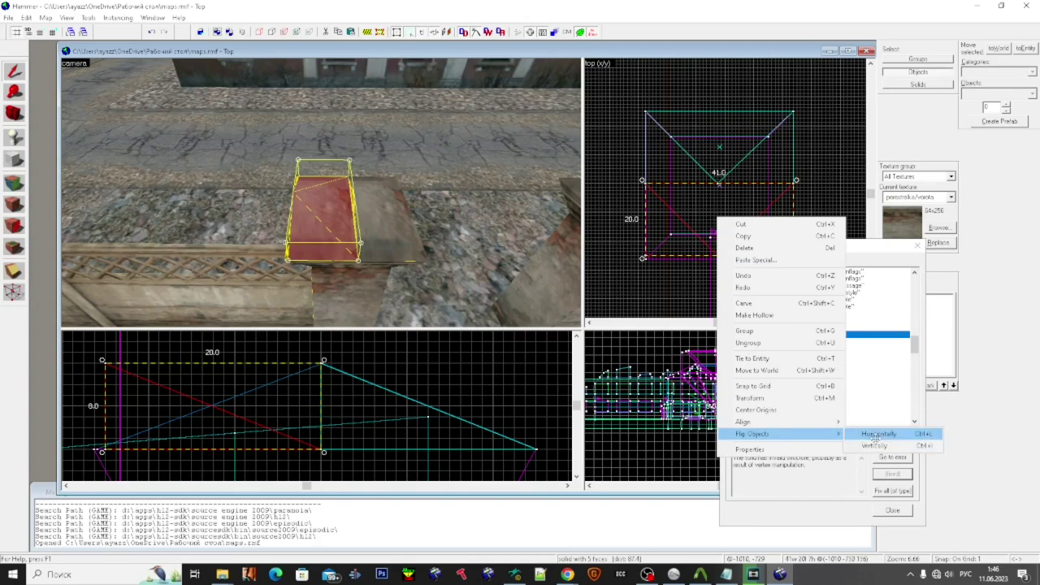
left_click(876, 439)
right_click(694, 221)
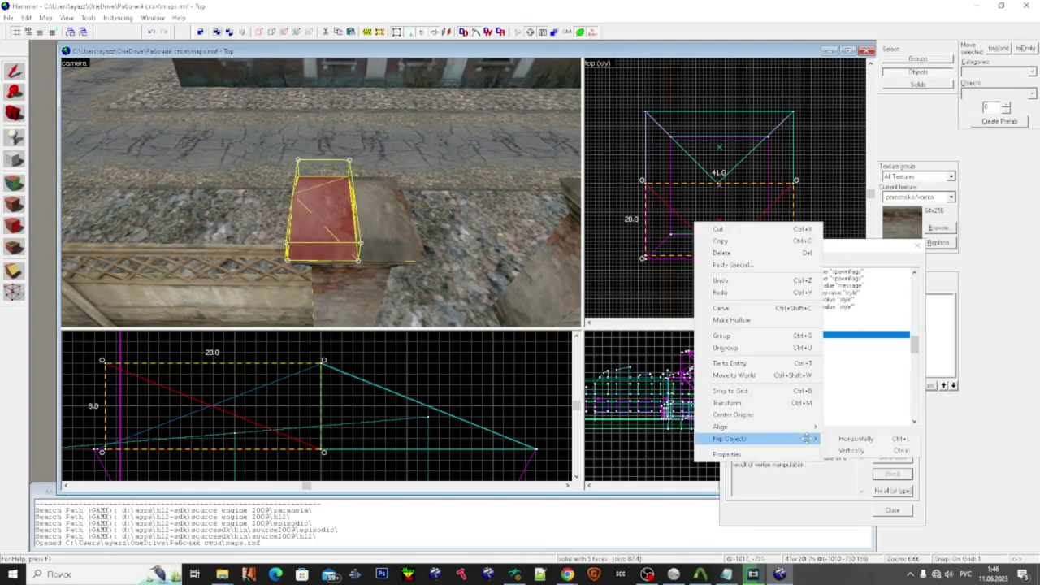
left_click(853, 451)
left_click_drag(763, 245, 822, 300)
- Select the copied half cap and stretch its outer edge to the pillar base's edge, making it 21 units deep
left_click(496, 264)
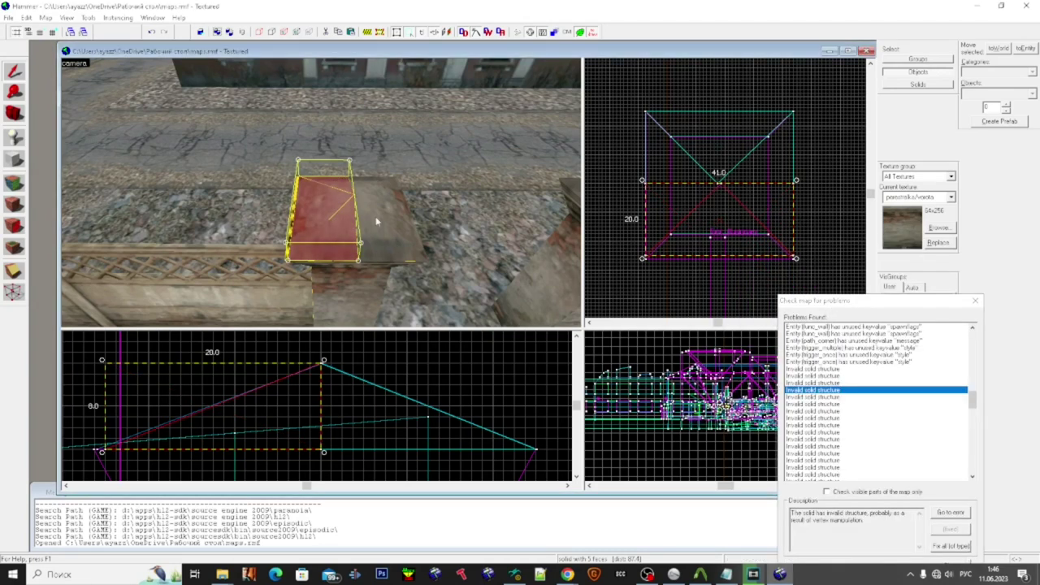
key("w")
key("a")
left_click(411, 251)
left_click(411, 234, "ctrl")
left_click(400, 237)
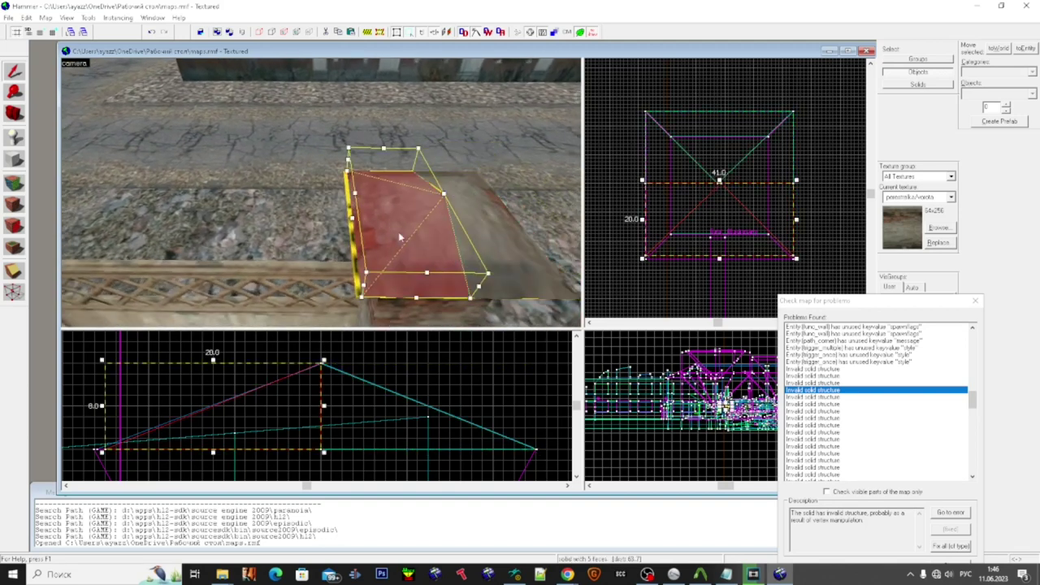
scroll(700, 234, "up", 2)
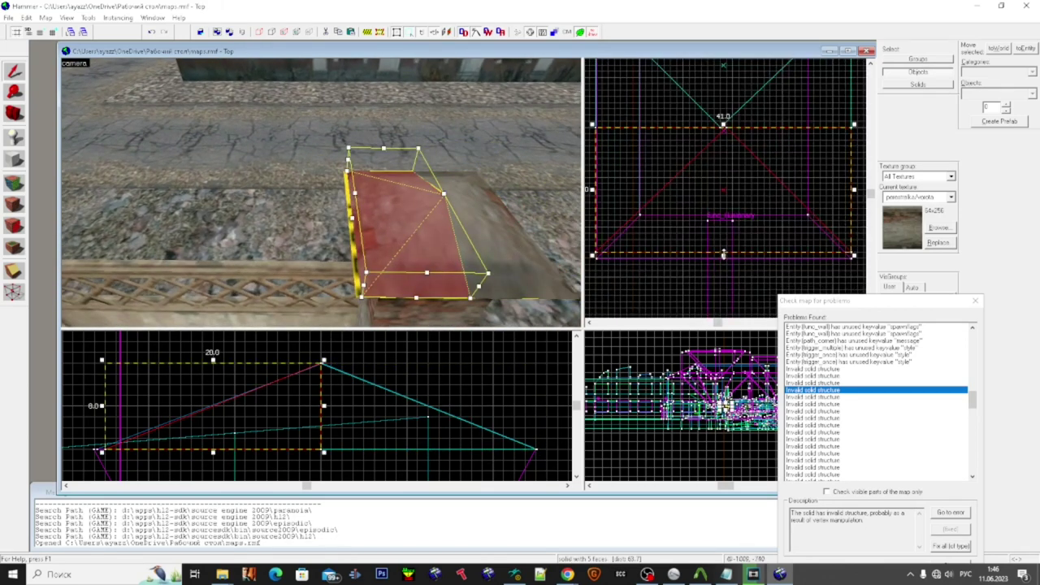
left_click_drag(723, 254, 723, 259)
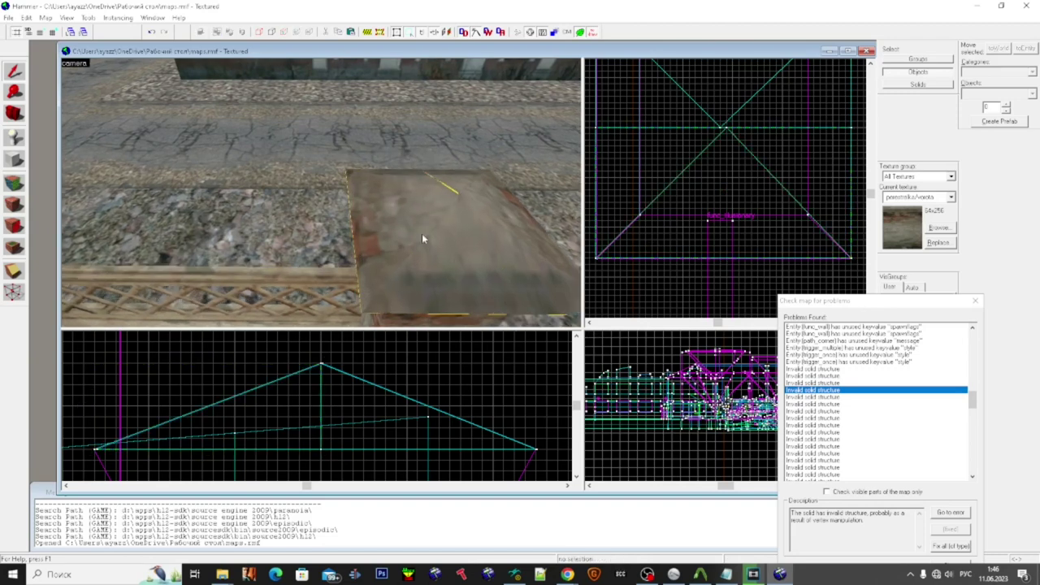
- Compare where both halves meet at the apex and flip the 21-unit half cap horizontally
left_click(424, 233)
scroll(751, 182, "down", 2)
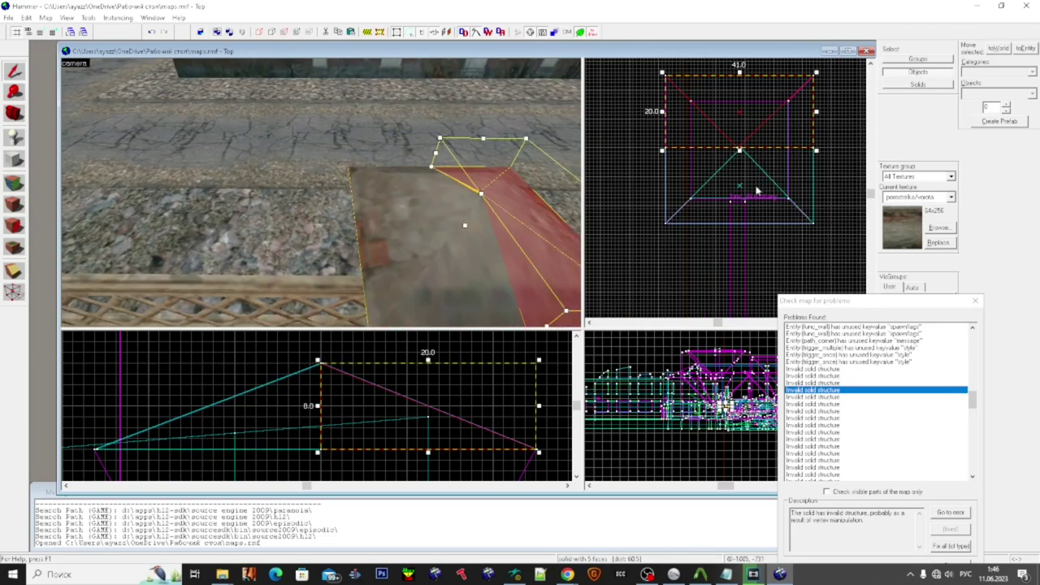
scroll(731, 155, "up", 2)
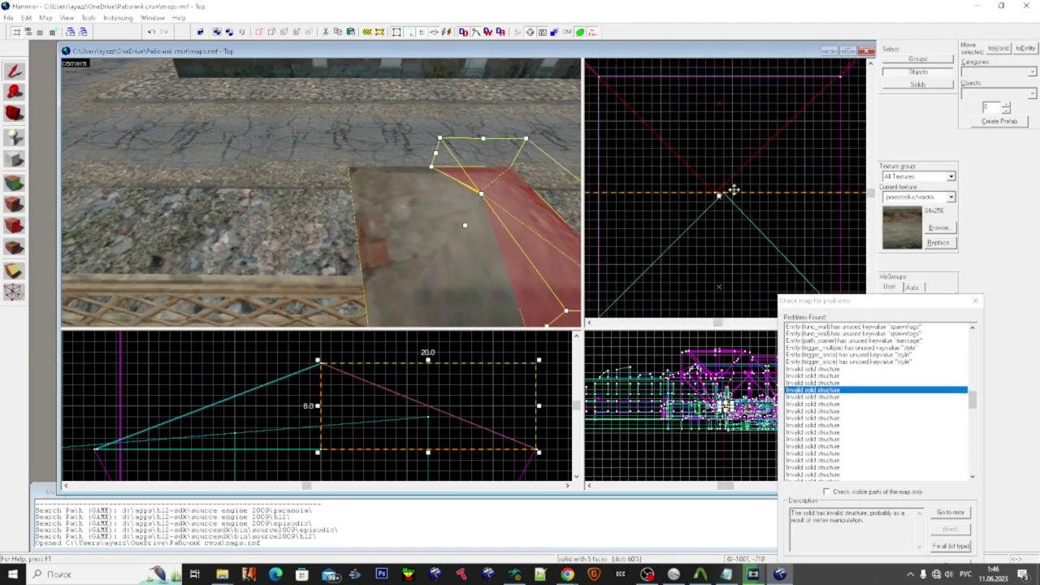
left_click(416, 238)
right_click(736, 230)
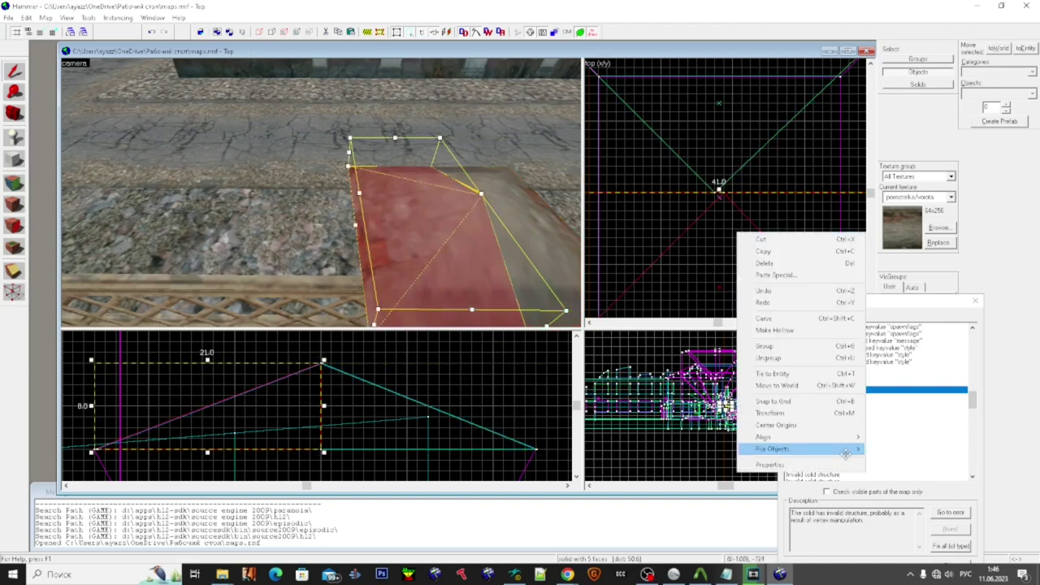
left_click(897, 449)
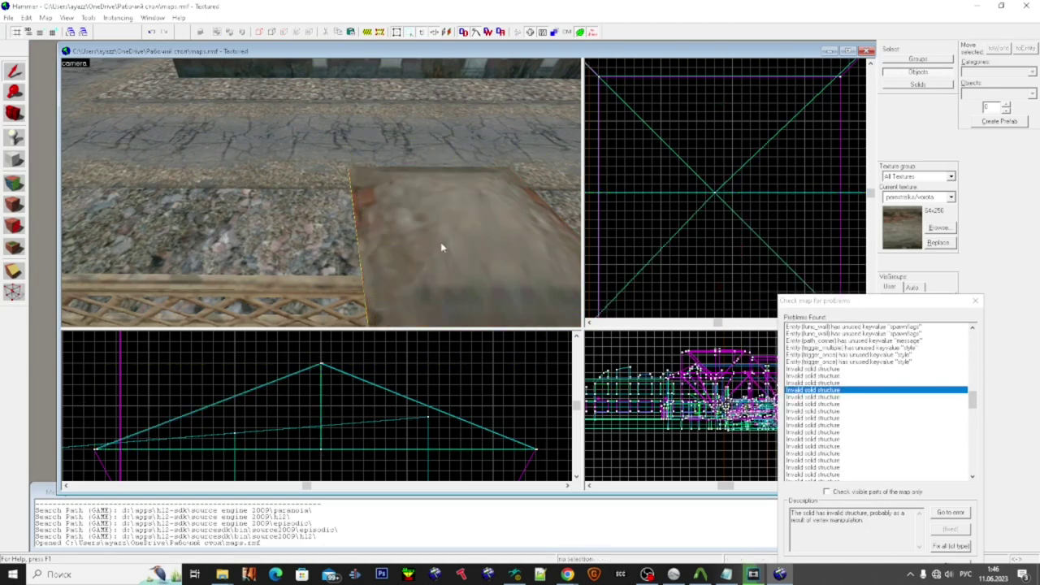
- Select the 21-unit half cap and stretch its outer corner outward to make it 22 units deep
key("d")
key("Left")
key("d")
key("Left")
key("d")
left_click(444, 196)
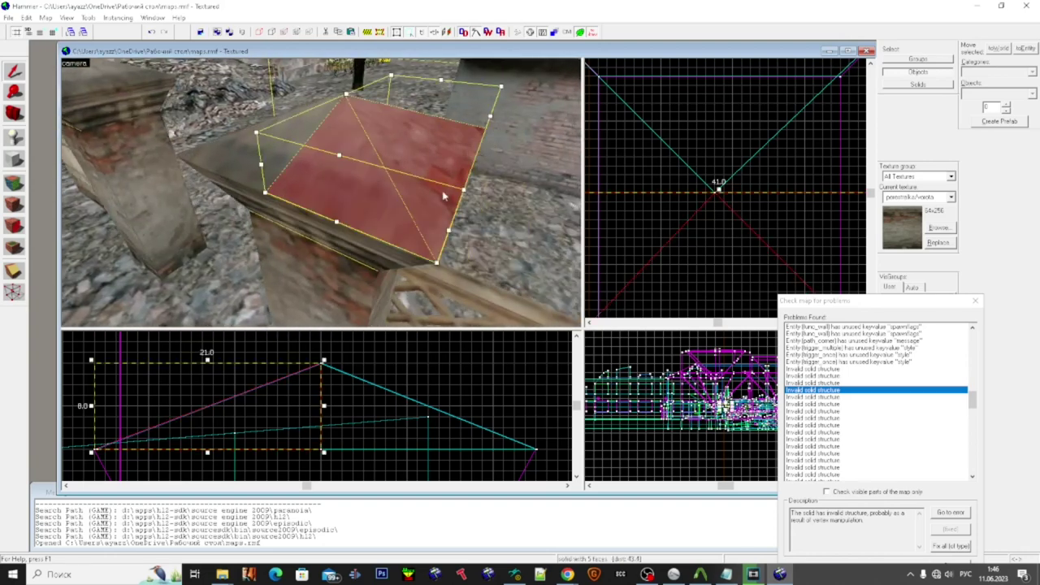
scroll(722, 242, "down", 5)
scroll(783, 279, "up", 8)
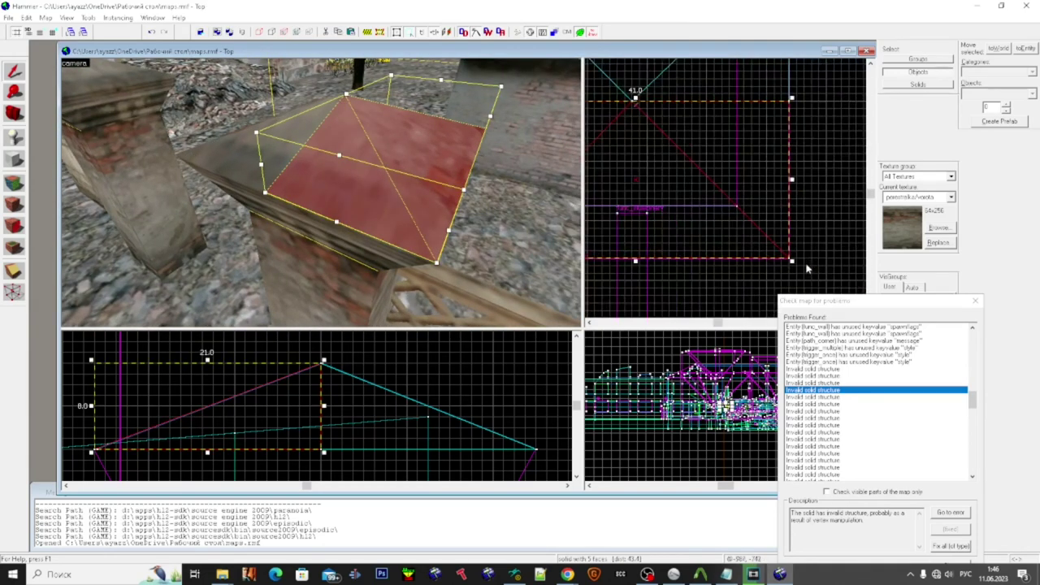
left_click_drag(789, 261, 789, 272)
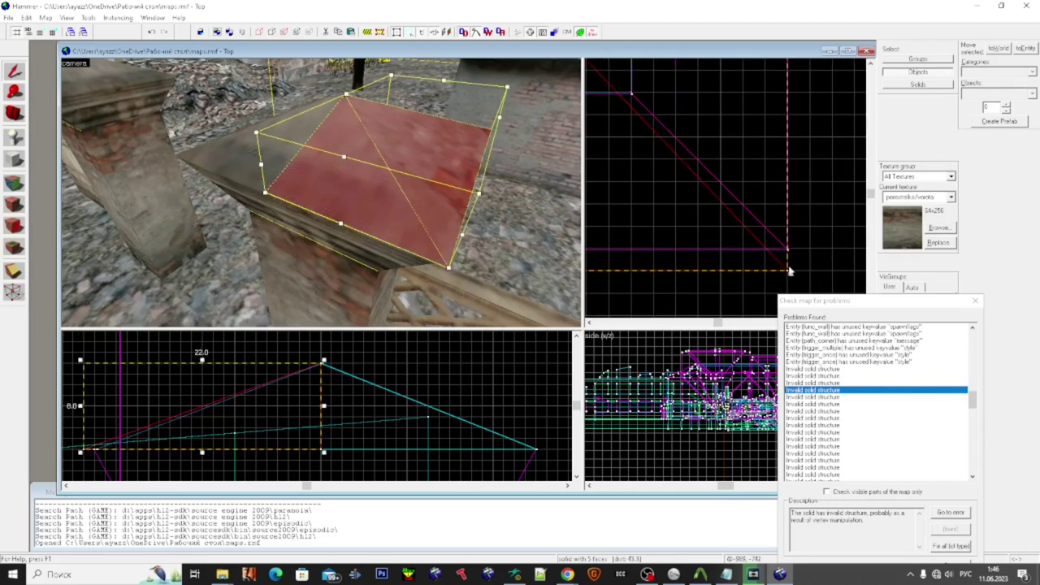
- Move the outer corner vertices of the pillar cap's sloped solid inward to line up with the slab, making it 21 units wide
key("shift+v")
scroll(787, 252, "down", 4)
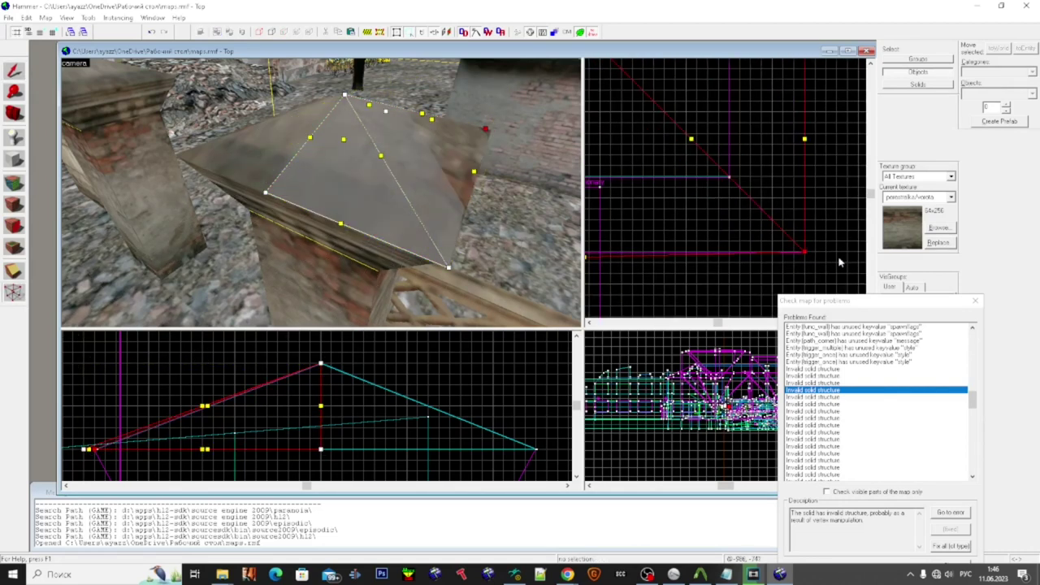
scroll(704, 258, "up", 4)
left_click_drag(704, 255, 703, 246)
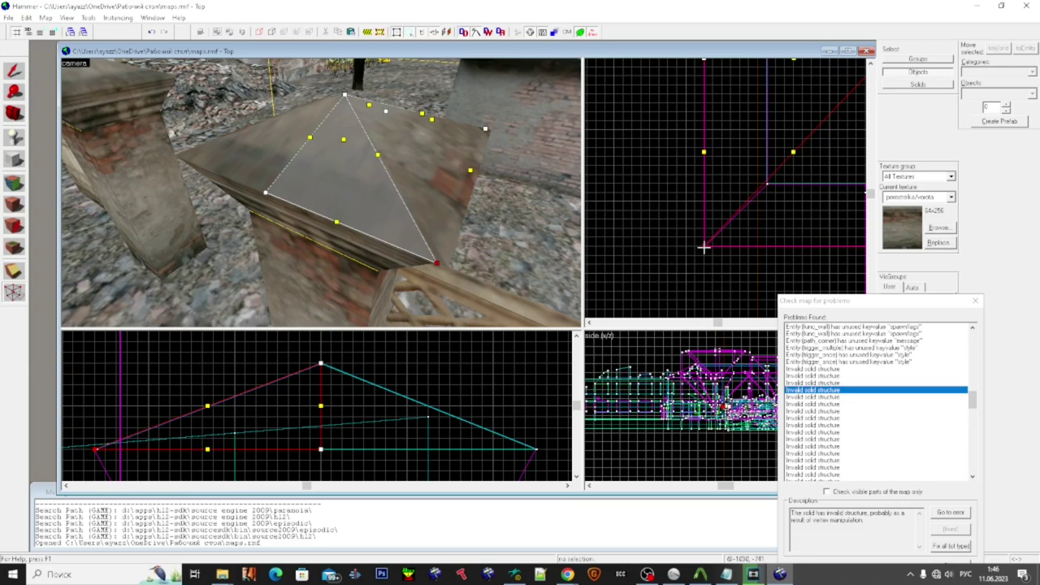
key("shift+v")
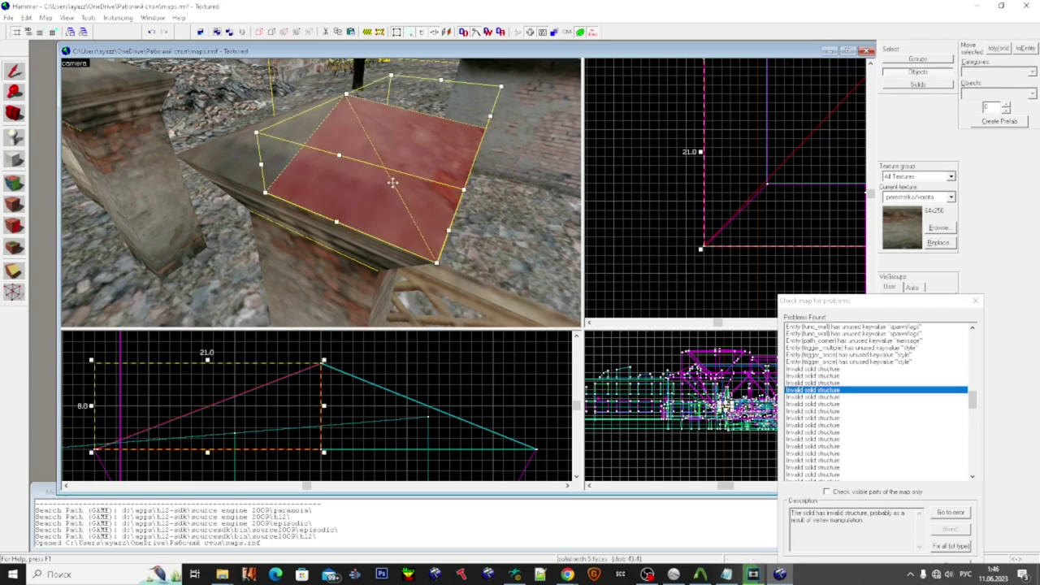
- Inspect the repaired pillar cap, its neighbours and the building facade in the 3D view
key("z")
key("s")
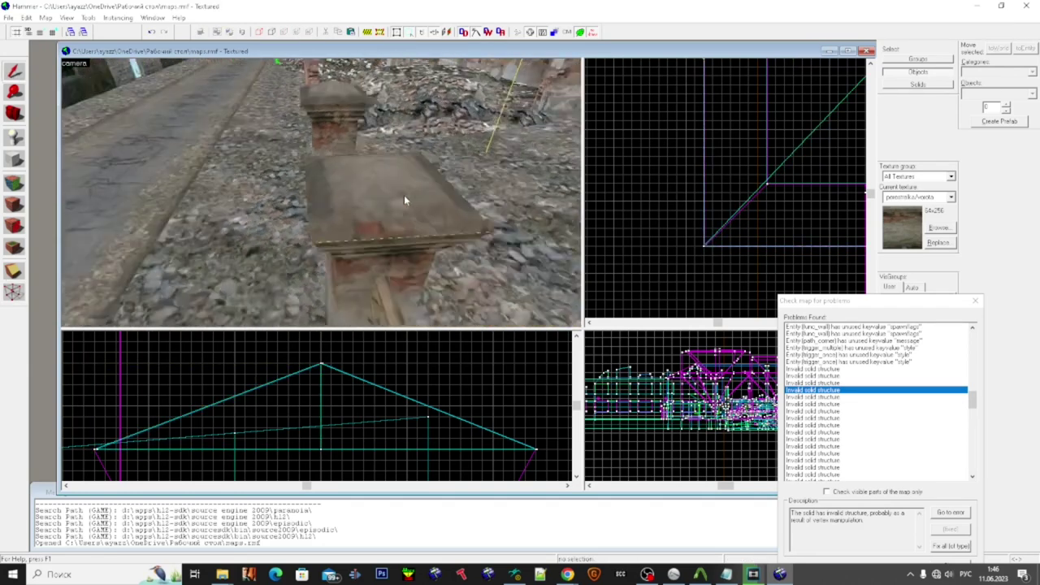
key("w")
key("w")
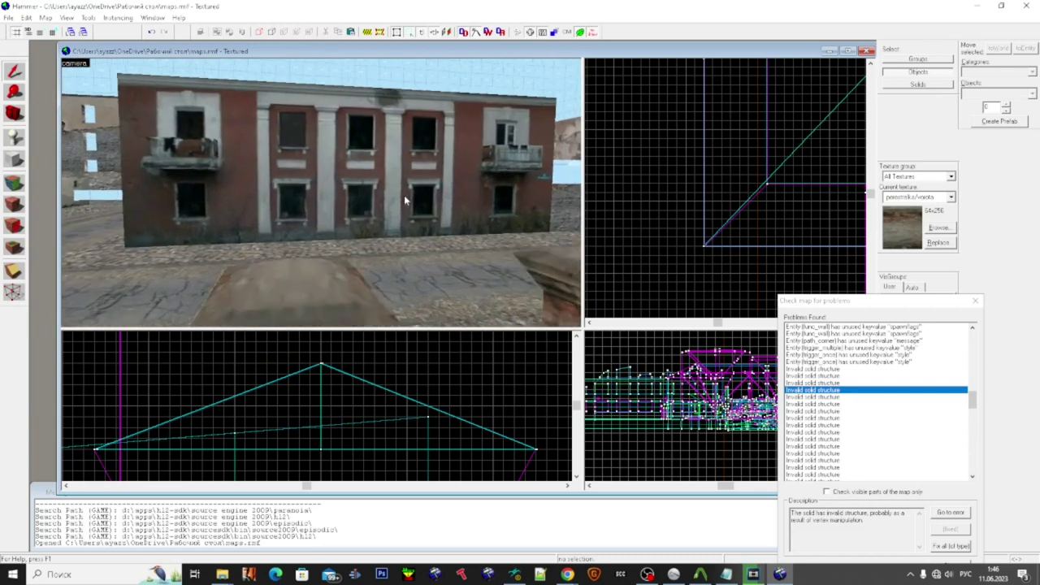
key("s")
key("d")
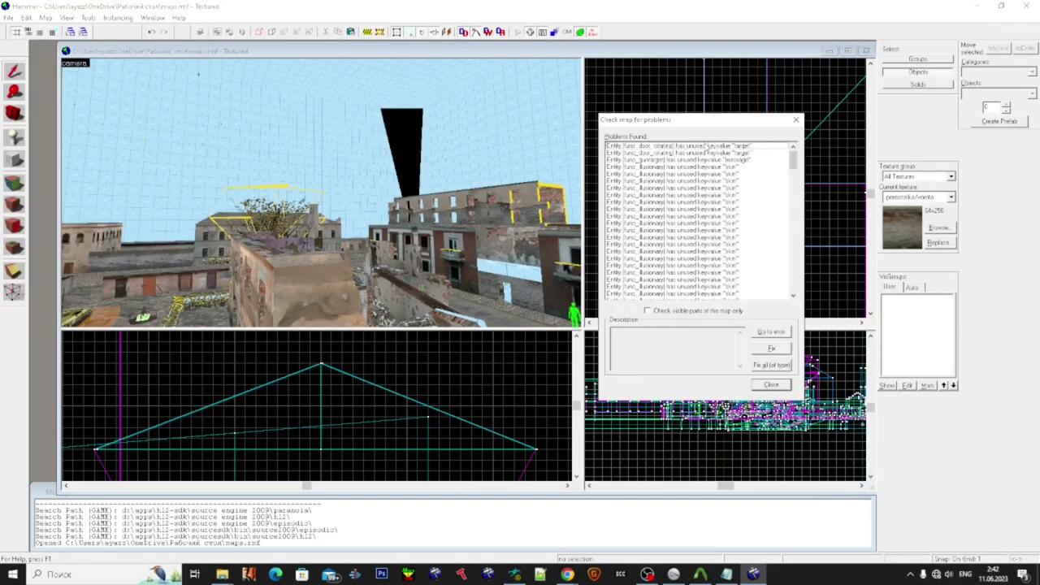
- Find the first "Invalid solid structure" problem in the map check, go to its solid and fix it
left_click_drag(790, 163, 792, 296)
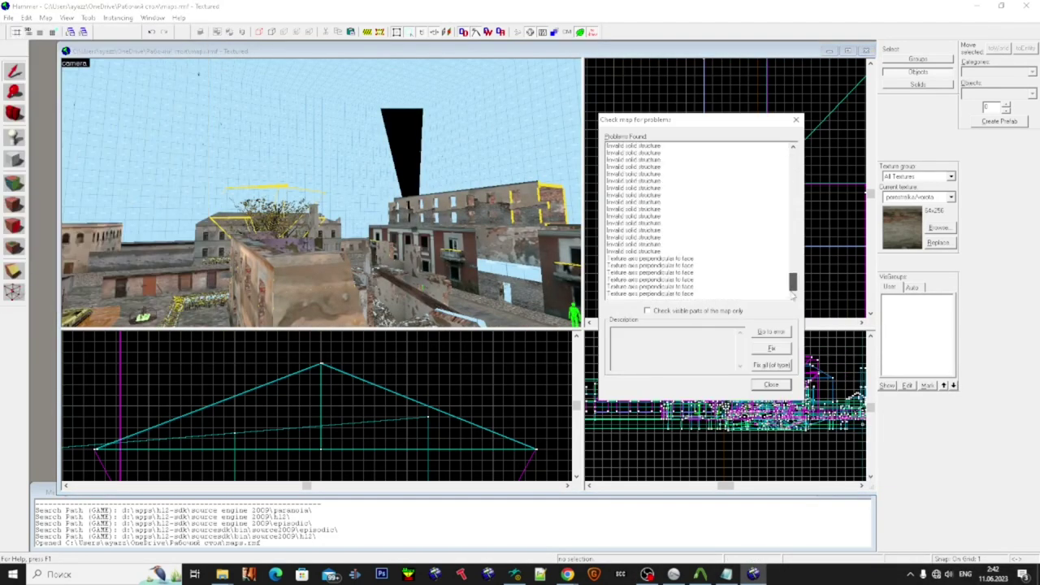
scroll(718, 260, "up", 6)
left_click(689, 230)
left_click(687, 238)
left_click(752, 331)
key("z")
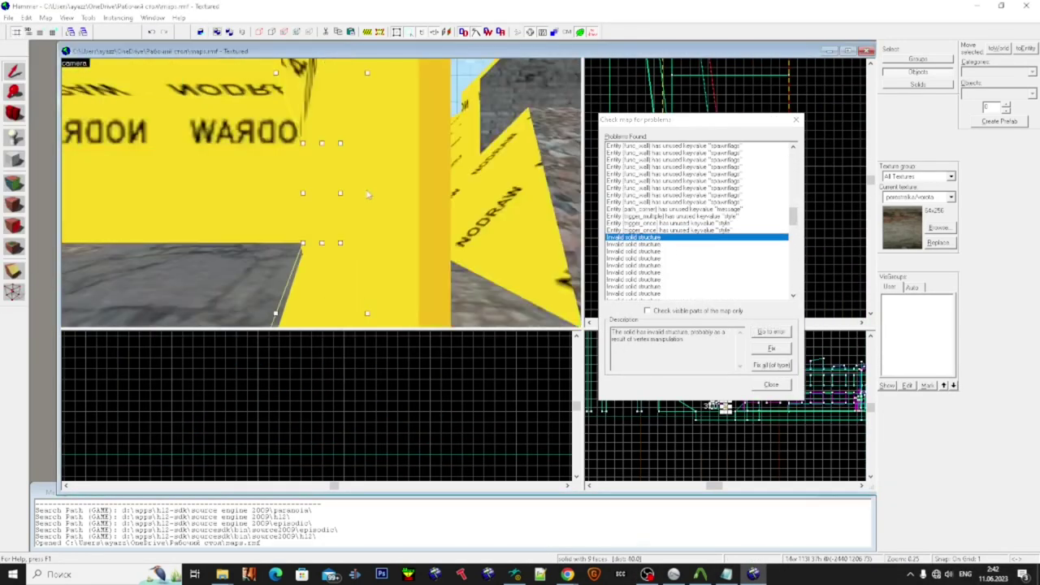
key("s")
key("z")
left_click(775, 351)
- Move the problem report clear of the views and delete the oversized tank-textured solid stretching across the map
scroll(485, 194, "down", 5)
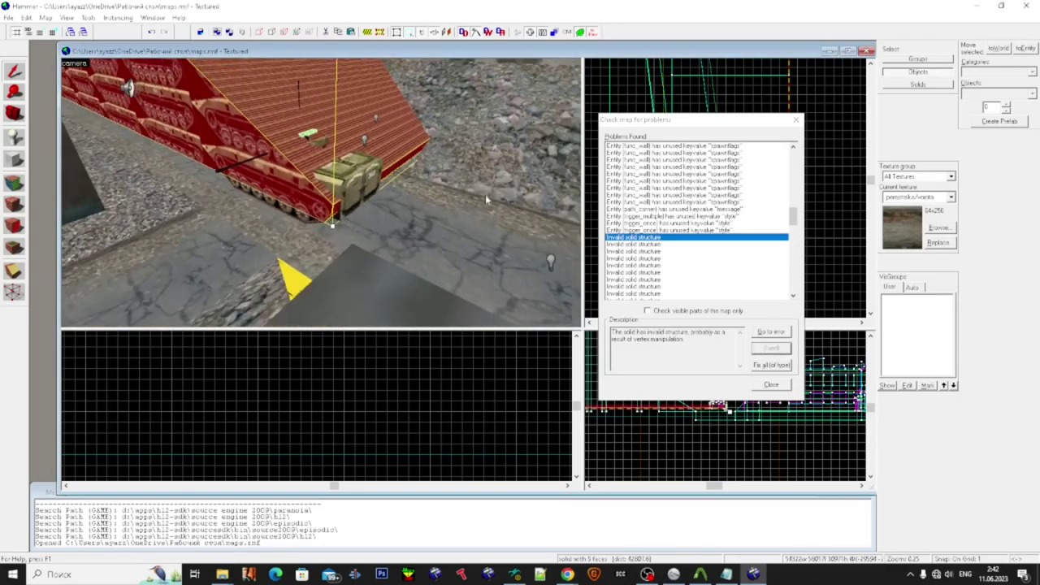
scroll(480, 211, "up", 2)
scroll(447, 388, "down", 4)
scroll(446, 388, "down", 5)
left_click_drag(650, 121, 954, 244)
scroll(455, 388, "down", 4)
scroll(455, 387, "up", 2)
key("z")
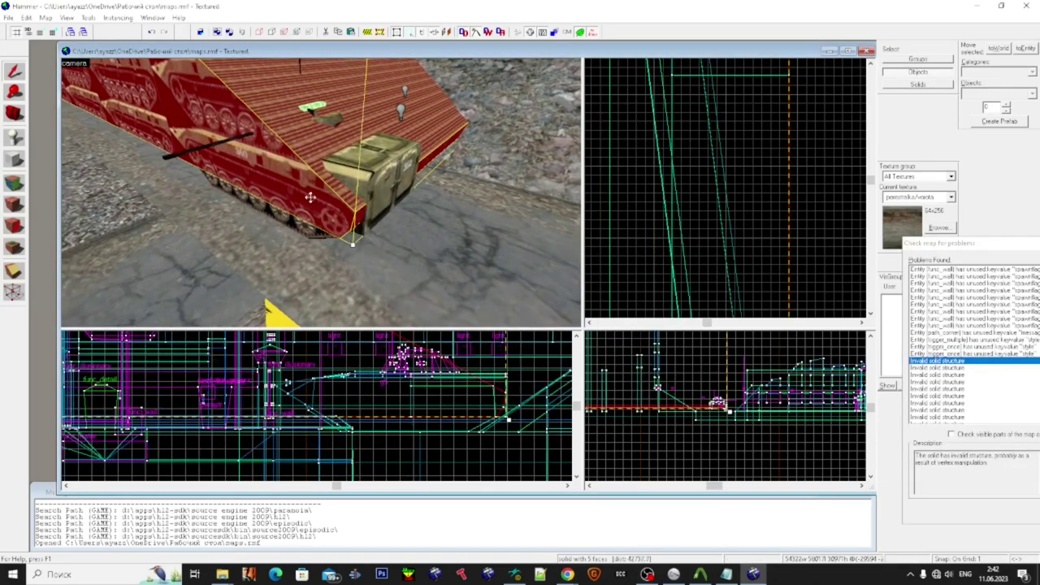
key("Delete")
scroll(321, 193, "up", 2)
scroll(321, 192, "down", 4)
scroll(321, 193, "up", 4)
key("z")
- Adjust the corner vertices of the solid along the tank's lower side, and clear the selection
left_click(418, 197)
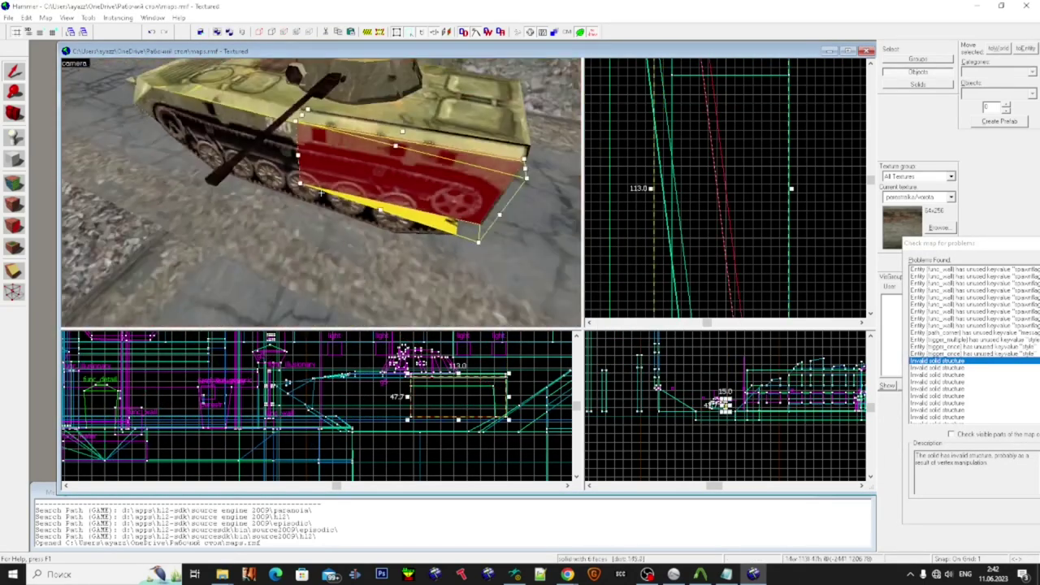
scroll(417, 196, "down", 1)
left_click(418, 197)
scroll(723, 191, "down", 10)
left_click(402, 223)
scroll(725, 190, "up", 3)
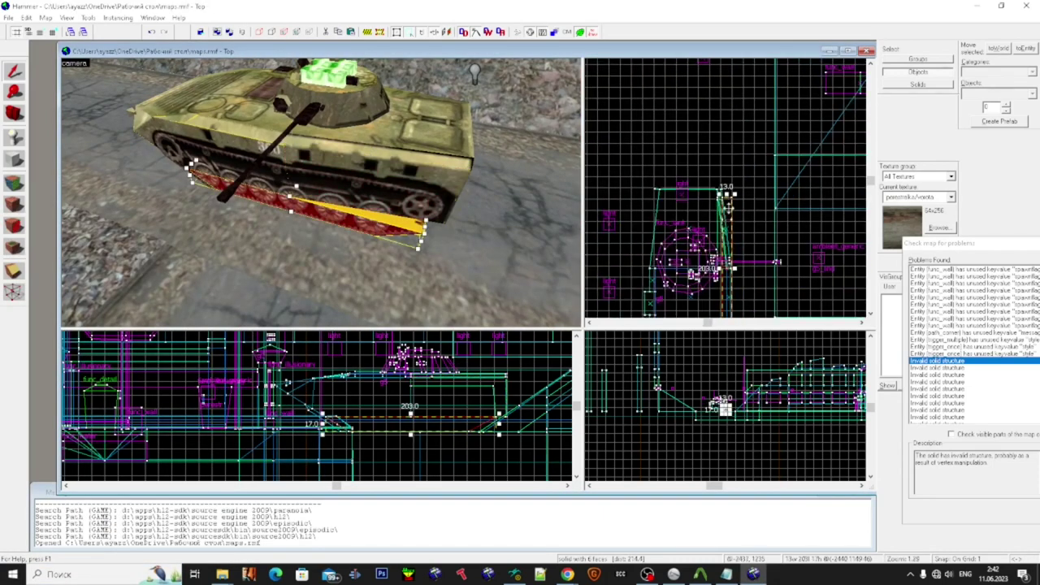
key("shift+v")
scroll(726, 163, "up", 3)
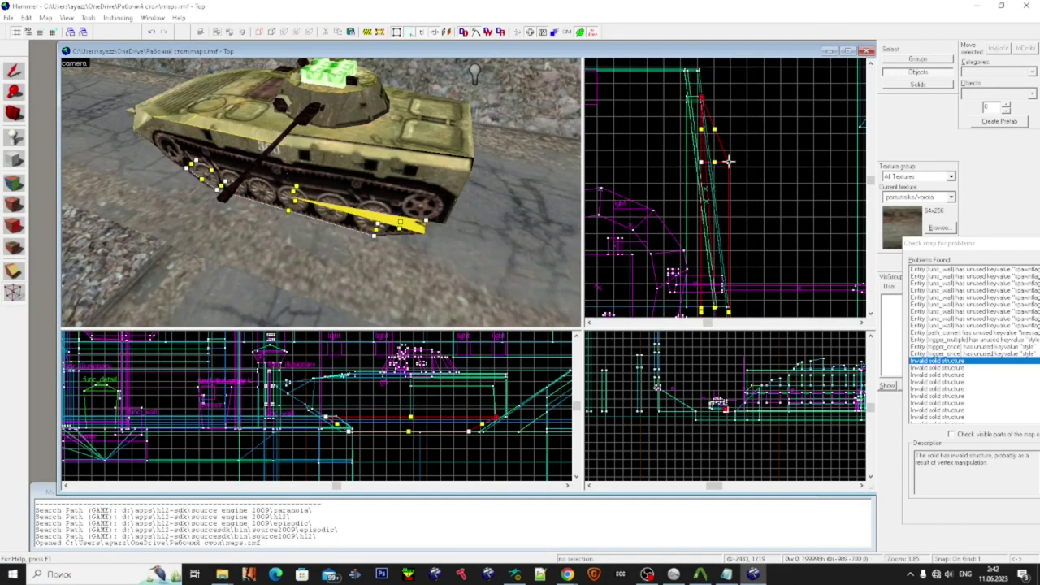
left_click(16, 72)
key("z")
scroll(321, 193, "up", 2)
scroll(321, 193, "down", 4)
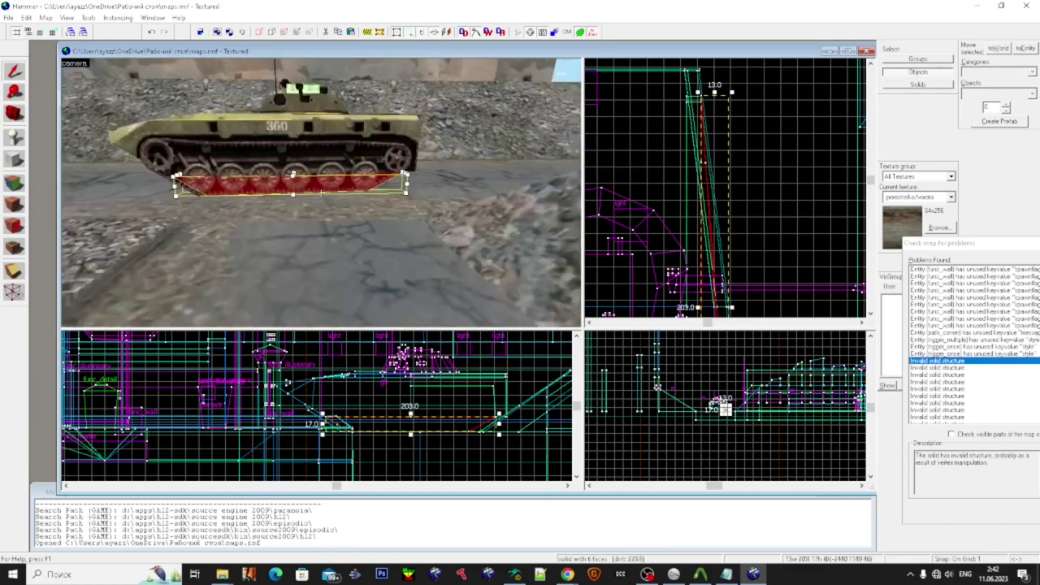
key("Escape")
- Bring the problem report back over the views, go to the second "Invalid solid structure" problem and fix it
scroll(320, 193, "up", 4)
key("s")
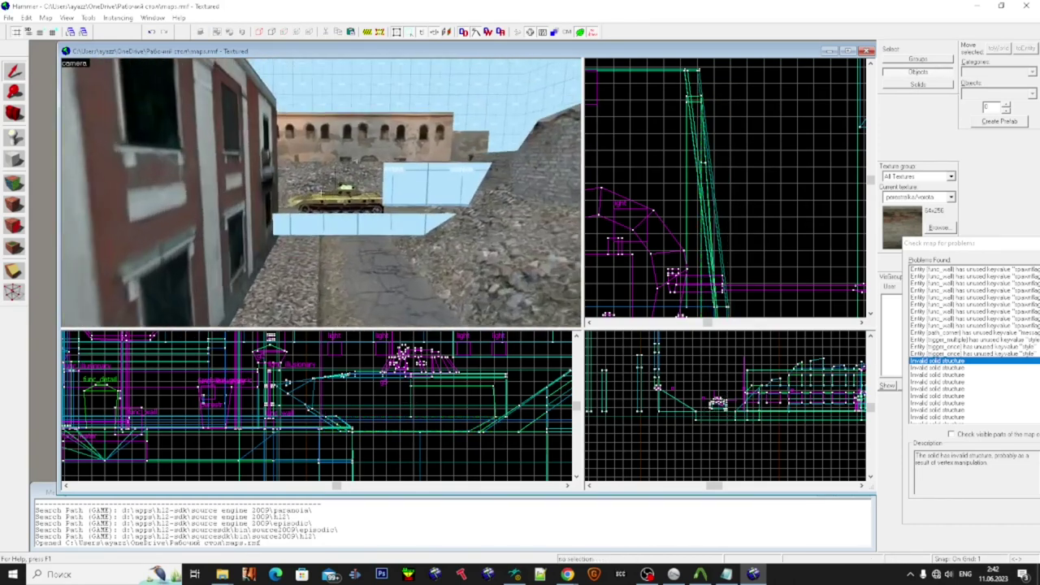
key("w")
key("alt+Tab")
left_click_drag(930, 244, 694, 198)
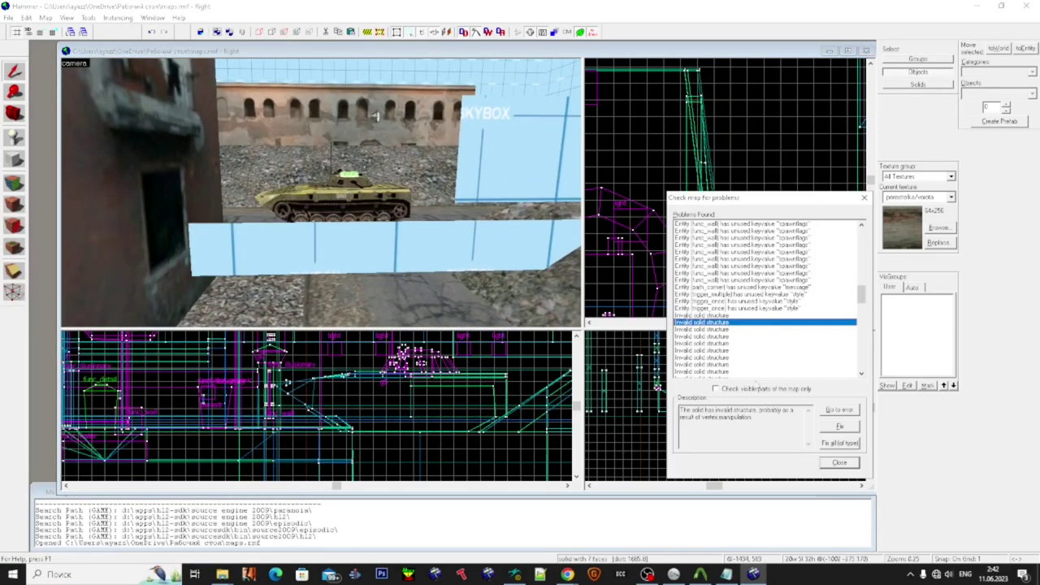
left_click(840, 409)
key("z")
key("s")
left_click(837, 425)
- Shape a 20 by 6 solid about 41.6 high on the brick pillar, beside the patch showing NODRAW
left_click(317, 186)
key("z")
key("a")
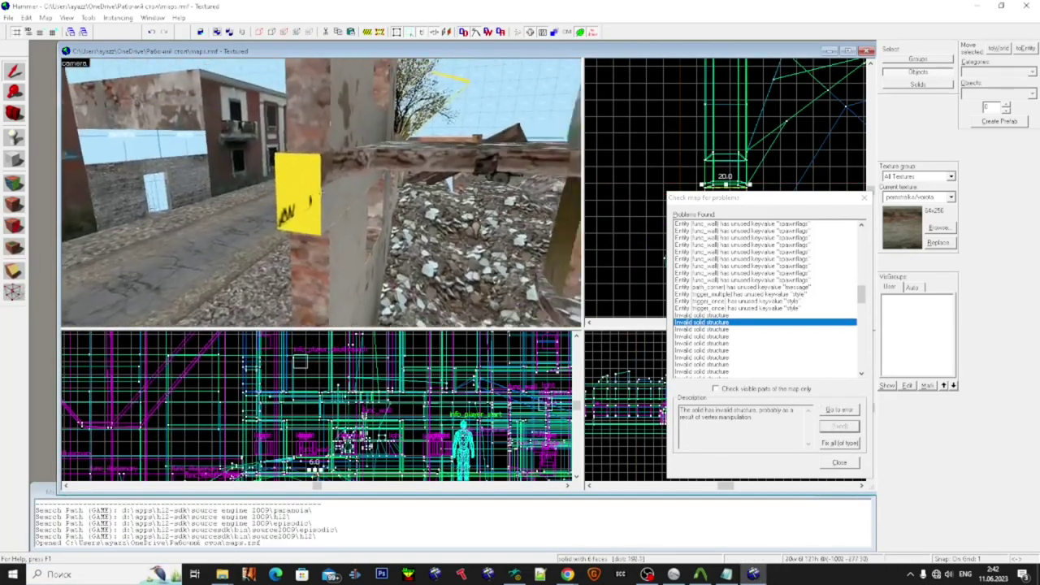
key("s")
key("super")
key("super")
left_click(317, 355)
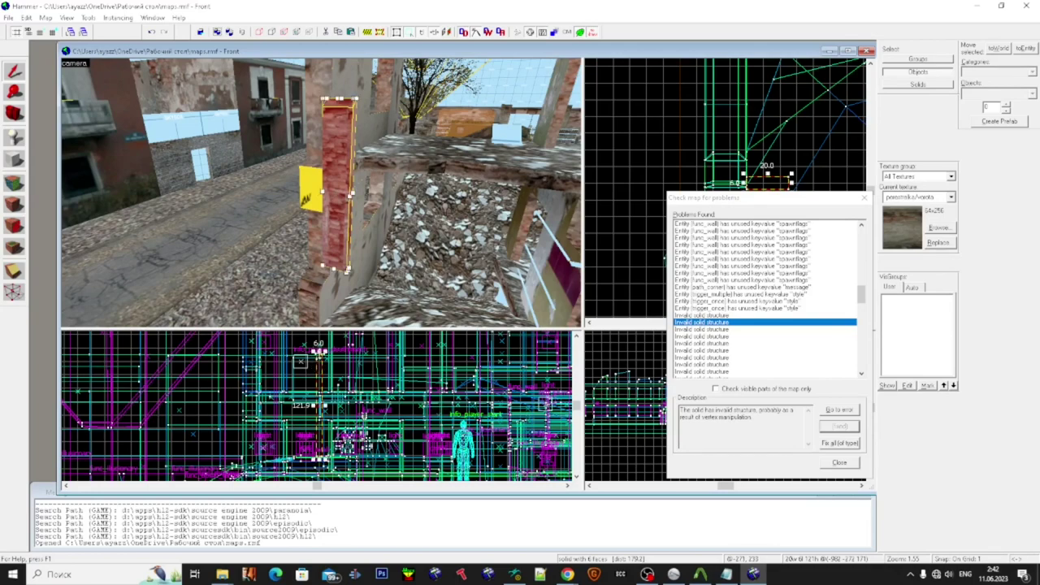
key("w")
key("a")
key("Delete")
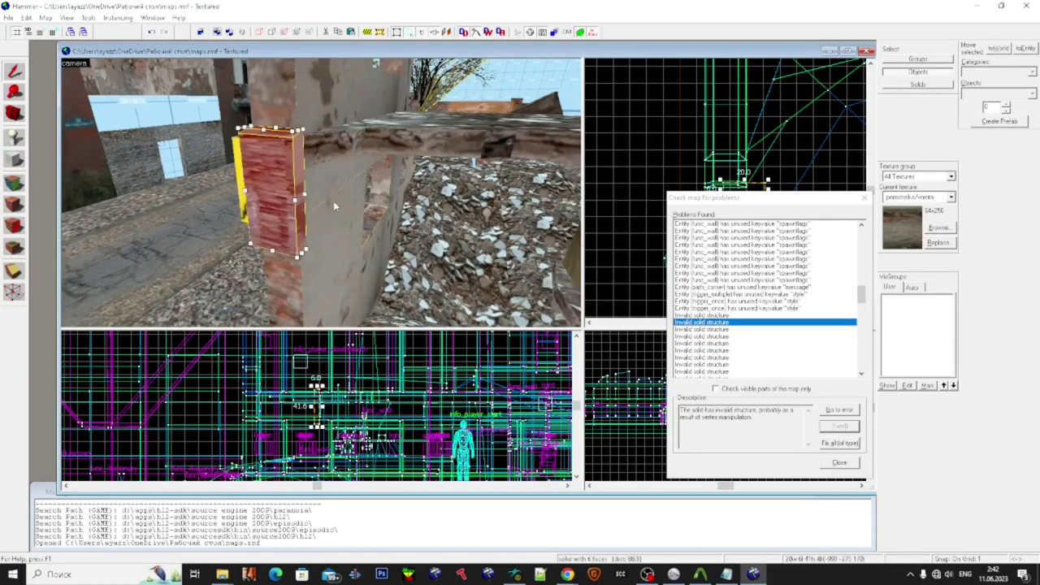
- Go to several flagged solids near the end of the problem list and pick a corner vertex of the NODRAW wedge
scroll(316, 406, "up", 6)
left_click_drag(778, 195, 720, 266)
left_click(316, 363)
left_click(813, 478)
left_click(676, 397)
left_click(812, 478)
left_click(675, 391)
left_click(813, 478)
left_click(738, 123)
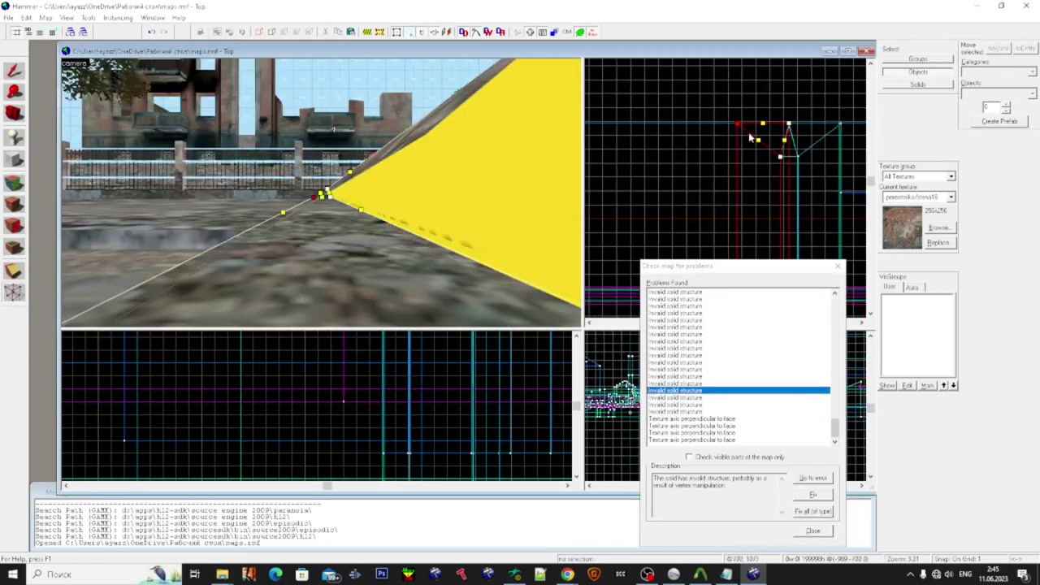
- Work upward through the next "Invalid solid structure" problems, locating each solid in the views
left_click(804, 376)
left_click(812, 478)
left_click(805, 369)
left_click(804, 363)
left_click(813, 477)
scroll(804, 365, "up", 3)
left_click(804, 418)
left_click(812, 478)
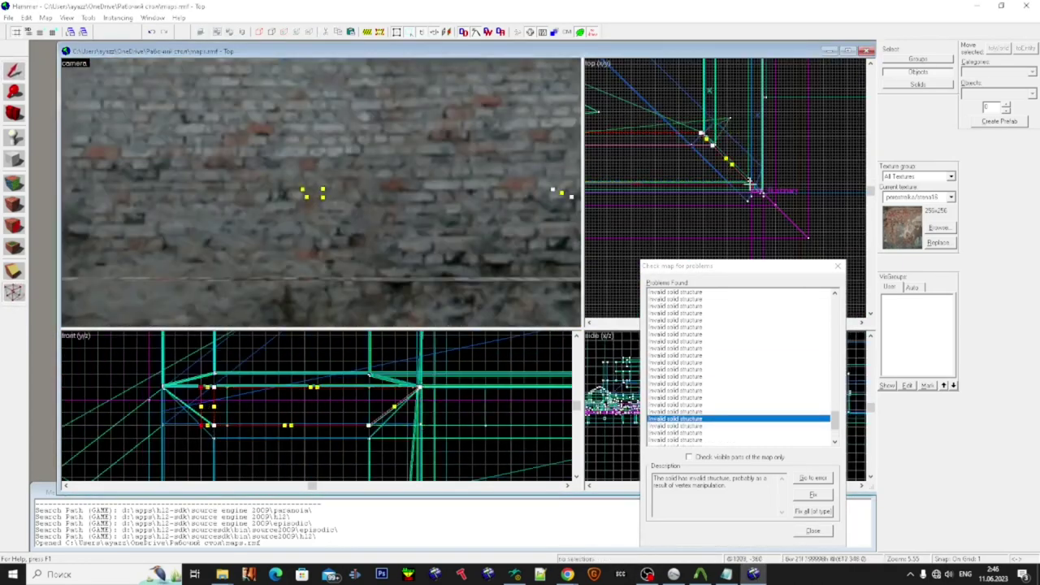
- Locate the solids of the next four "Invalid solid structure" problems and close the problem report
left_click(801, 405)
left_click(810, 478)
left_click(814, 478)
left_click(800, 390)
left_click(813, 478)
left_click(800, 383)
left_click(813, 478)
left_click(801, 377)
left_click(812, 478)
left_click(813, 531)
- Run the map problem check again, reposition its report and go to the flagged solids
key("alt+p")
left_click(723, 142)
left_click(783, 292)
left_click_drag(690, 81, 759, 235)
left_click(847, 447)
left_click(772, 283)
left_click(848, 447)
- Select the flagged solid for vertex editing, check its vertices, and go to another listed problem
key("z")
left_click(455, 235)
key("shift+v")
scroll(772, 350, "up", 6)
left_click(763, 396)
left_click(847, 446)
- Step up the problem list and locate the invalid solids at the wall corners
key("Up")
key("Up")
key("Up")
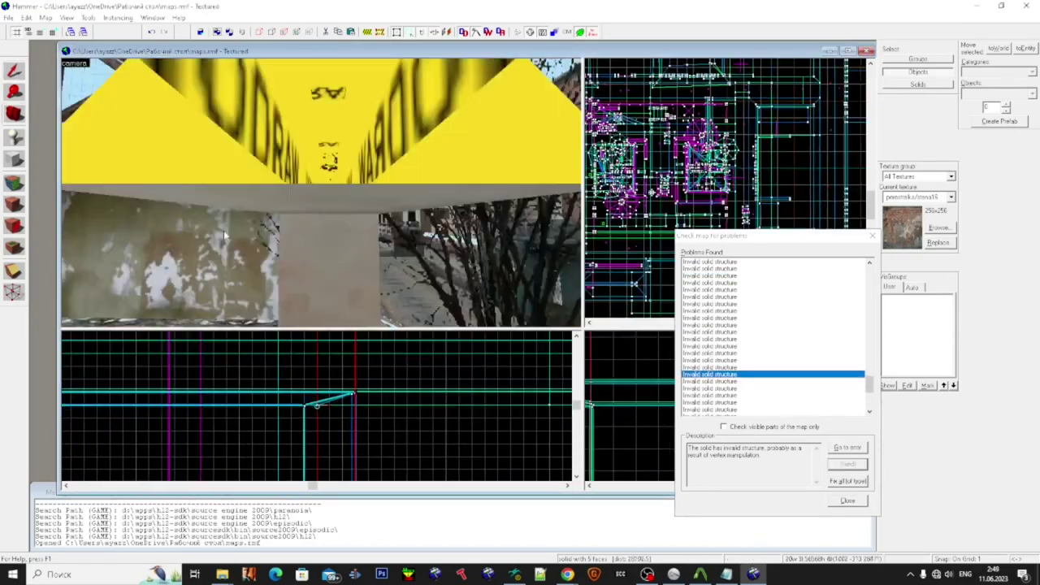
double_click(724, 360)
key("super")
key("super")
scroll(324, 407, "up", 5)
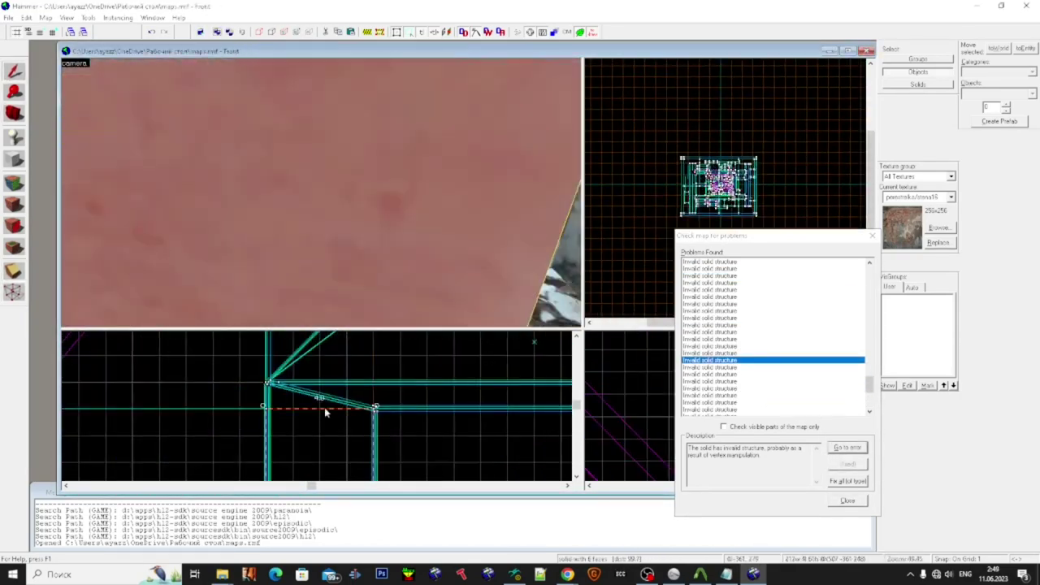
double_click(724, 353)
scroll(718, 132, "up", 8)
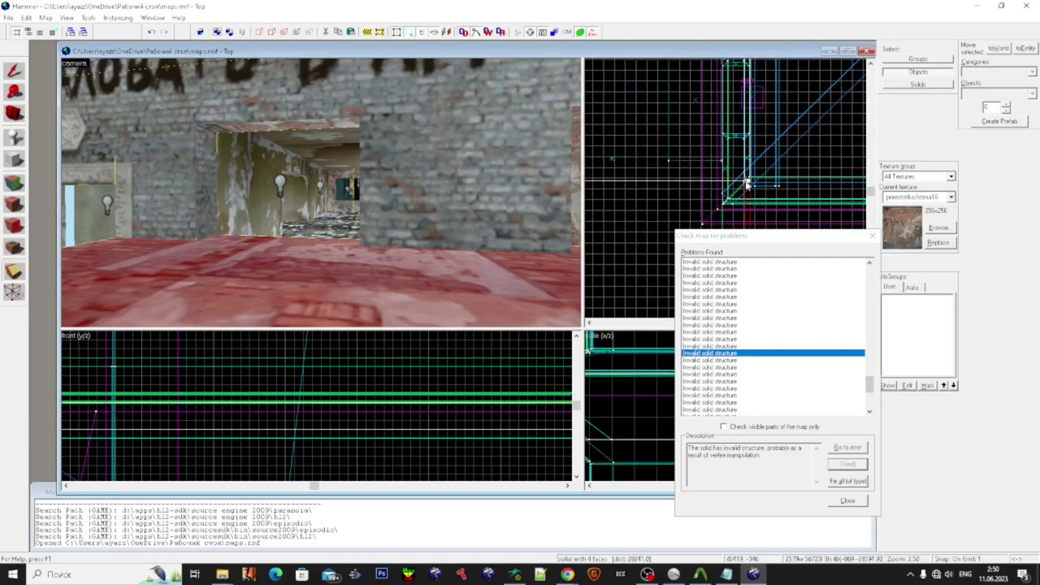
- Pick up the stena5 wall texture for texture application and select the long ledge solid along the broken wall
scroll(738, 111, "up", 3)
key("super")
key("super")
key("shift+s")
left_click(365, 204)
key("shift+a")
key("shift+s")
left_click(339, 165)
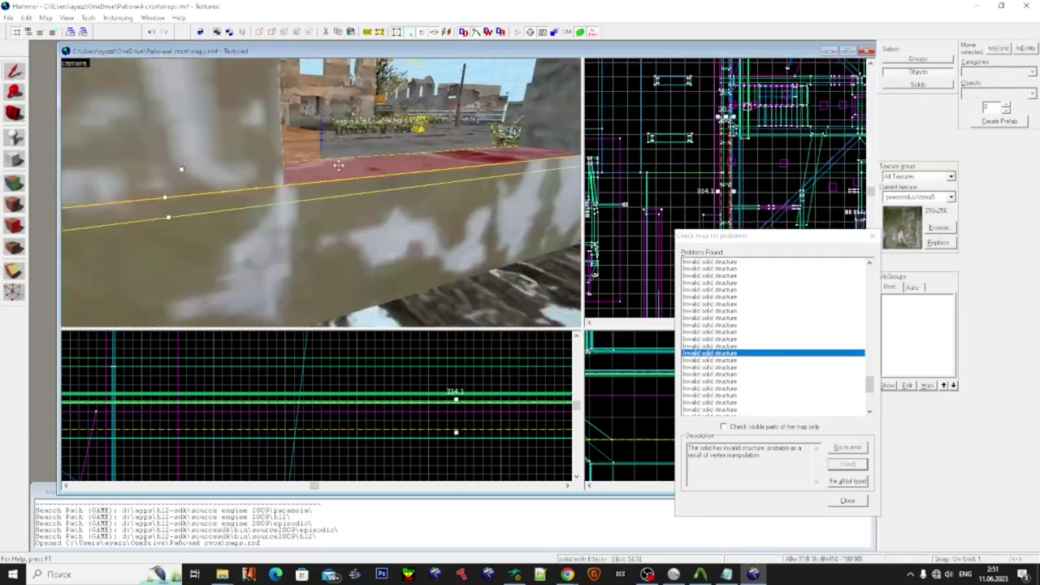
- Go to the preceding "Invalid solid structure" problem and fix its solid
left_click(724, 346)
left_click(848, 447)
left_click(848, 464)
scroll(317, 406, "up", 5)
scroll(724, 352, "up", 1)
- Step down the problem list and locate the flagged solids in the views
left_click(724, 360)
left_click(847, 447)
key("Down")
key("Down")
key("Down")
key("Down")
key("Down")
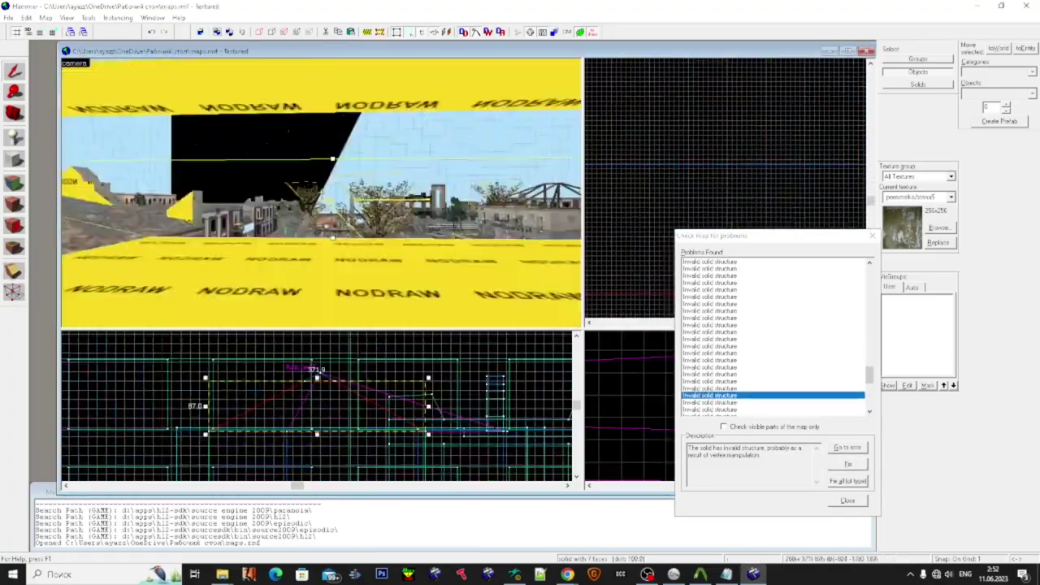
left_click(848, 448)
- Return to the start of the "Invalid solid structure" entries, check the second one's solid and fix the third
scroll(778, 371, "down", 5)
scroll(777, 371, "up", 10)
left_click(724, 360)
left_click(848, 448)
left_click(724, 367)
left_click(847, 448)
left_click(847, 464)
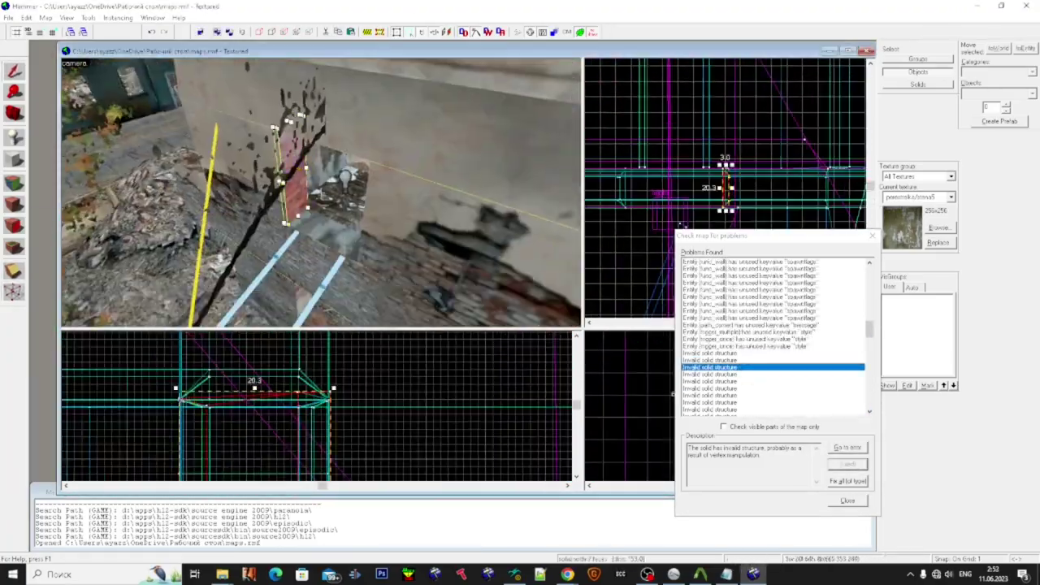
- Go to the second-last and third-last "Invalid solid structure" problems to locate their solids
key("Down")
key("Down")
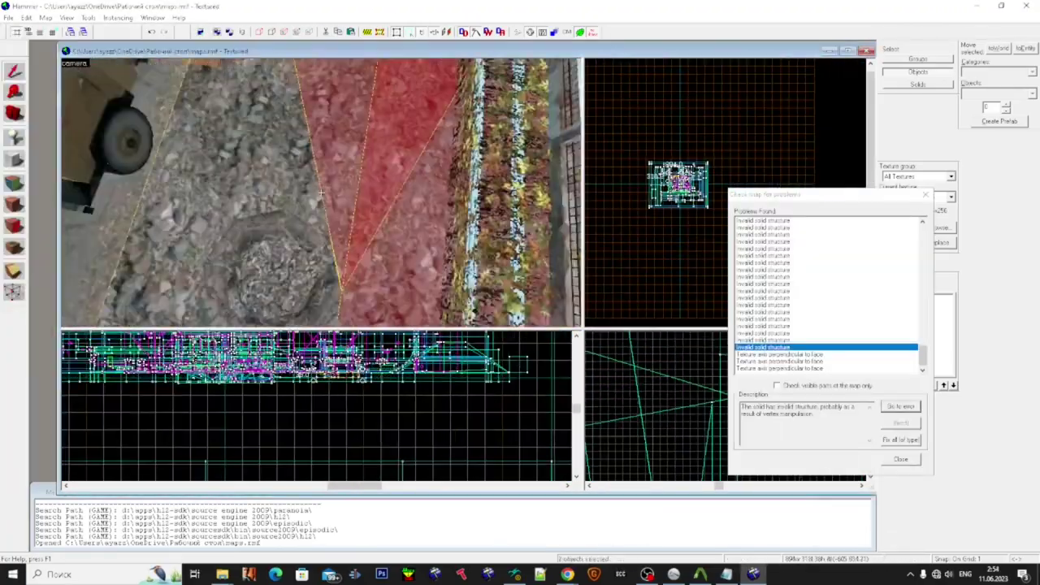
scroll(676, 175, "up", 8)
left_click(763, 341)
left_click(900, 406)
left_click(763, 333)
left_click(901, 406)
- Open the flagged solid for vertex editing and examine its edges against the adjoining wall solids
key("shift+v")
scroll(674, 169, "up", 5)
key("Up")
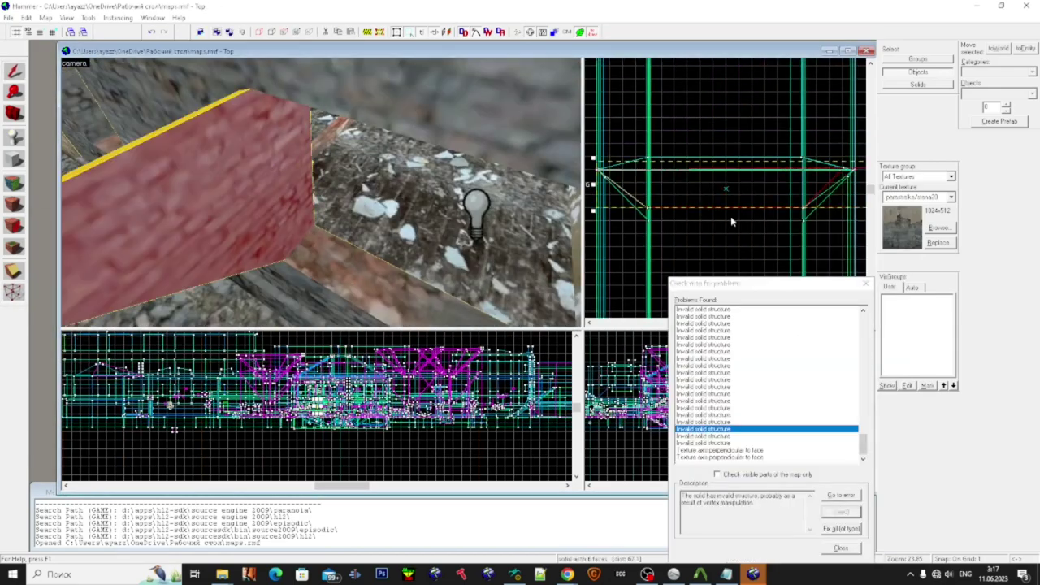
scroll(742, 149, "down", 5)
scroll(764, 390, "up", 15)
scroll(252, 447, "up", 6)
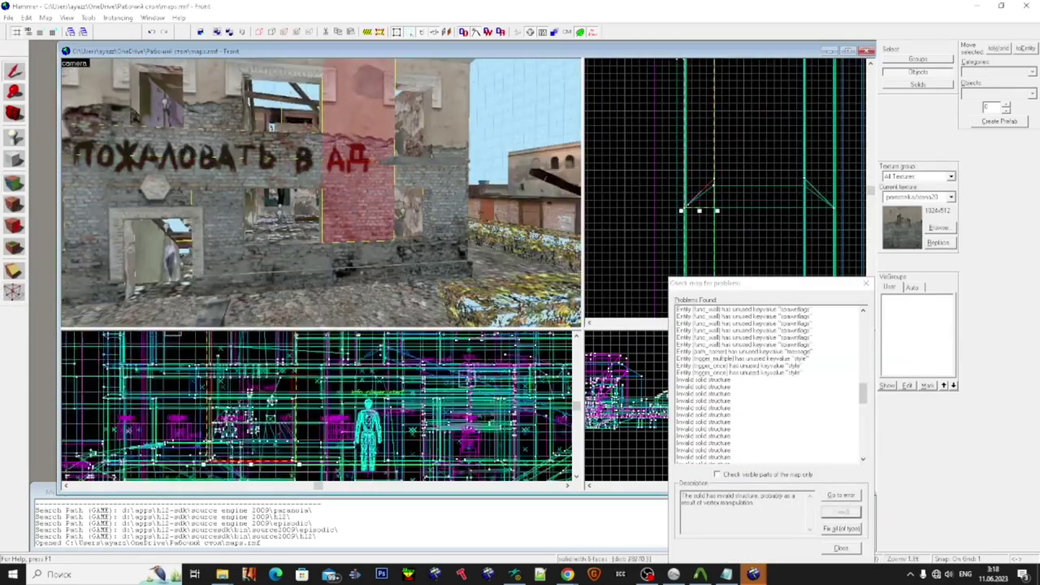
- Step through further "Invalid solid structure" problems around the tank and the ruined brick building
key("Down")
key("Down")
key("Down")
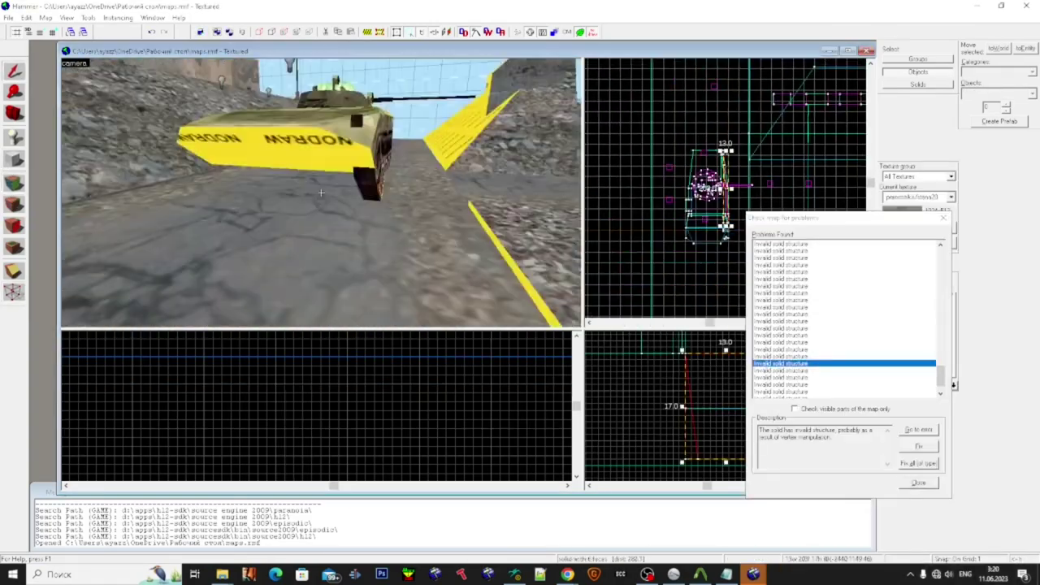
key("Up")
key("Up")
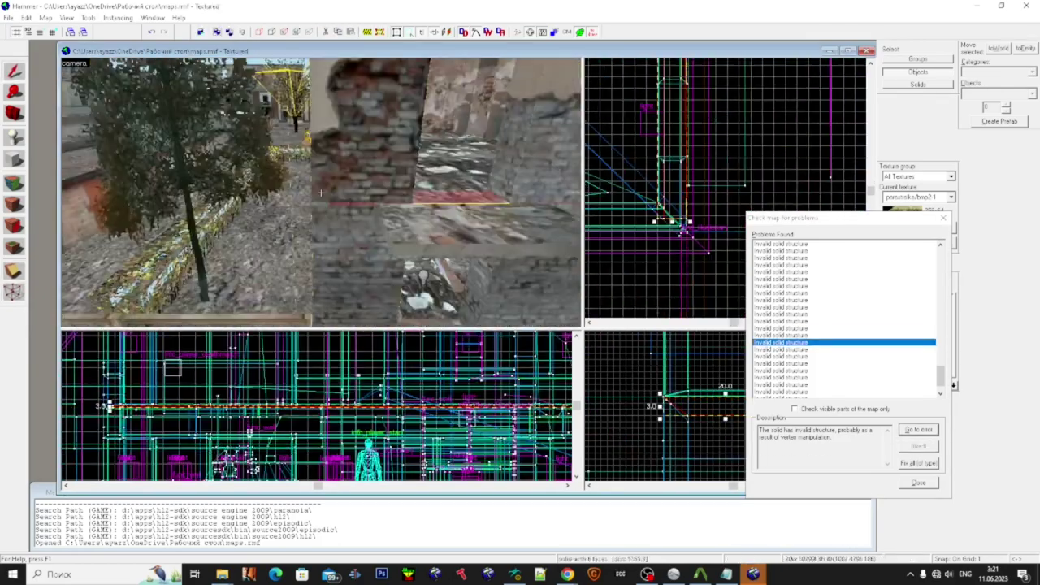
- Return to the second "Invalid solid structure" problem and examine the vertices of its solid at the building's corner
key("Up")
key("Up")
key("Up")
key("Up")
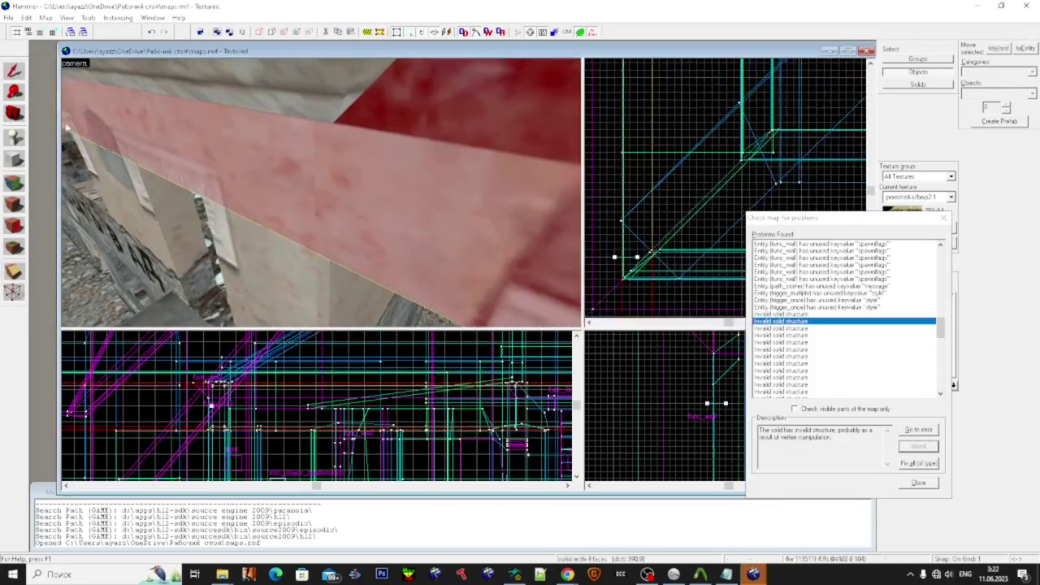
scroll(723, 187, "down", 5)
left_click(13, 292)
scroll(703, 163, "up", 5)
left_click(685, 290)
- Advance to the fifth "Invalid solid structure" problem, fix its brick wall solid and open it for vertex editing
key("Down")
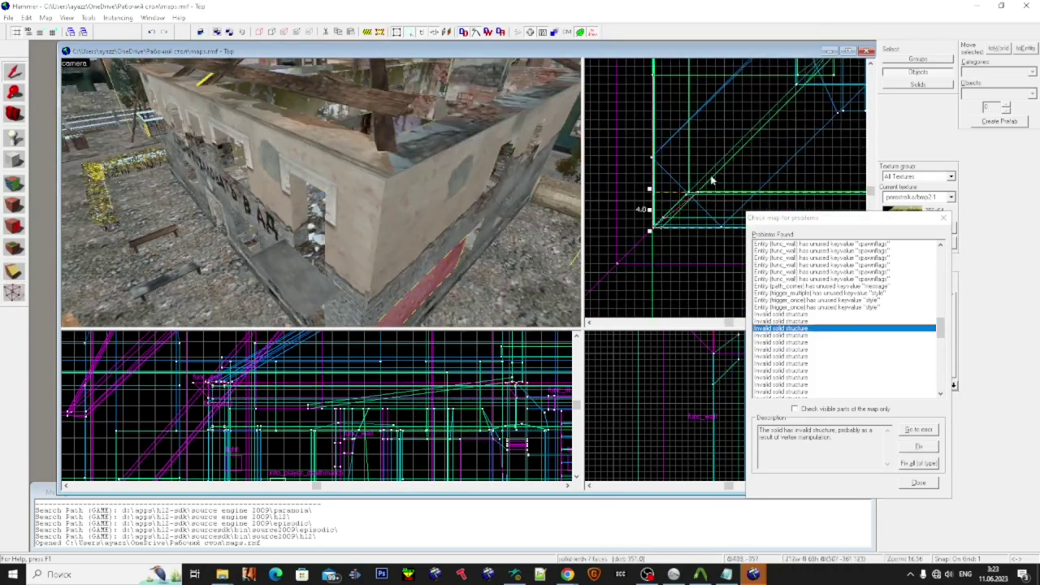
key("Down")
key("Down")
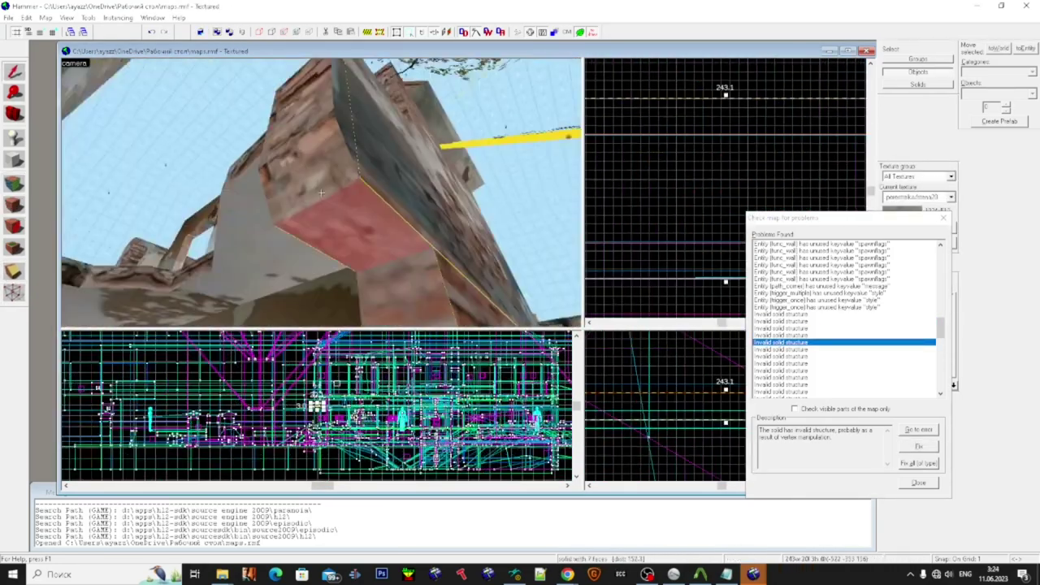
key("z")
scroll(725, 163, "down", 5)
scroll(729, 144, "up", 5)
left_click(14, 293)
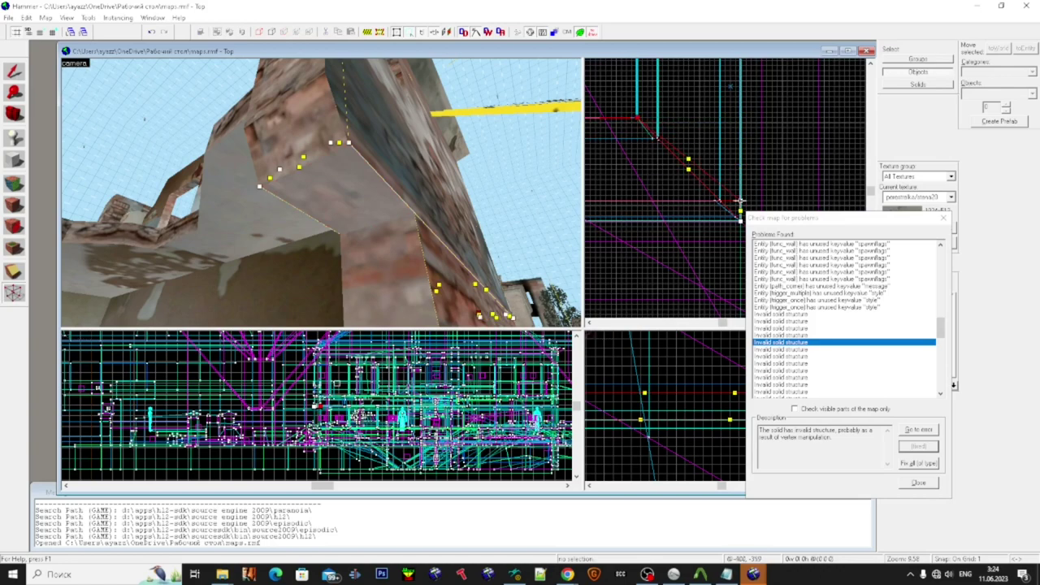
- Locate further flagged solids down the problem list, ending at the last "Invalid solid structure" entry on the tank
scroll(813, 325, "down", 4)
double_click(782, 265)
double_click(782, 272)
key("z")
key("Down")
key("Down")
key("Down")
key("Down")
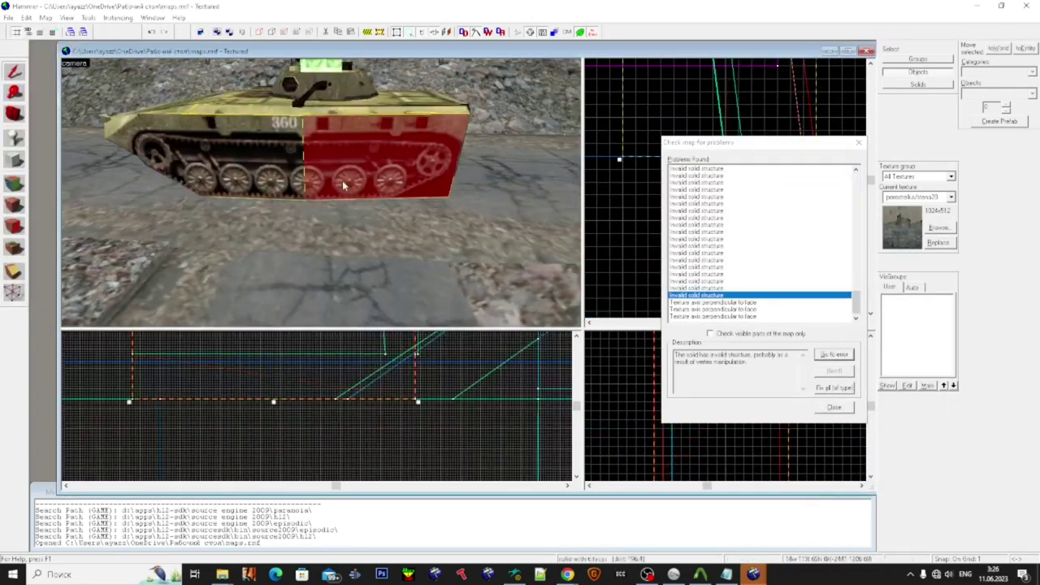
- Check the problems two and three entries above the tank's, open vertex editing and locate another flagged solid
key("z")
double_click(731, 281)
double_click(731, 273)
left_click(14, 292)
left_click_drag(731, 142, 816, 218)
double_click(813, 342)
left_click(619, 166)
- Step through the "Invalid solid structure" problems on the ruined building's window openings and outer wall
key("Down")
key("Down")
key("Down")
key("Down")
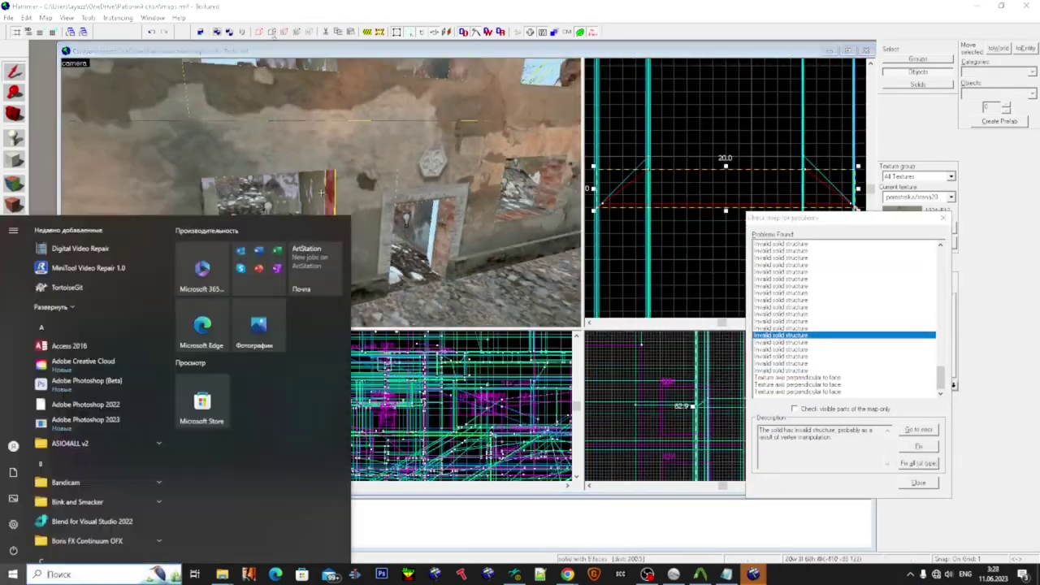
key("Up")
key("Up")
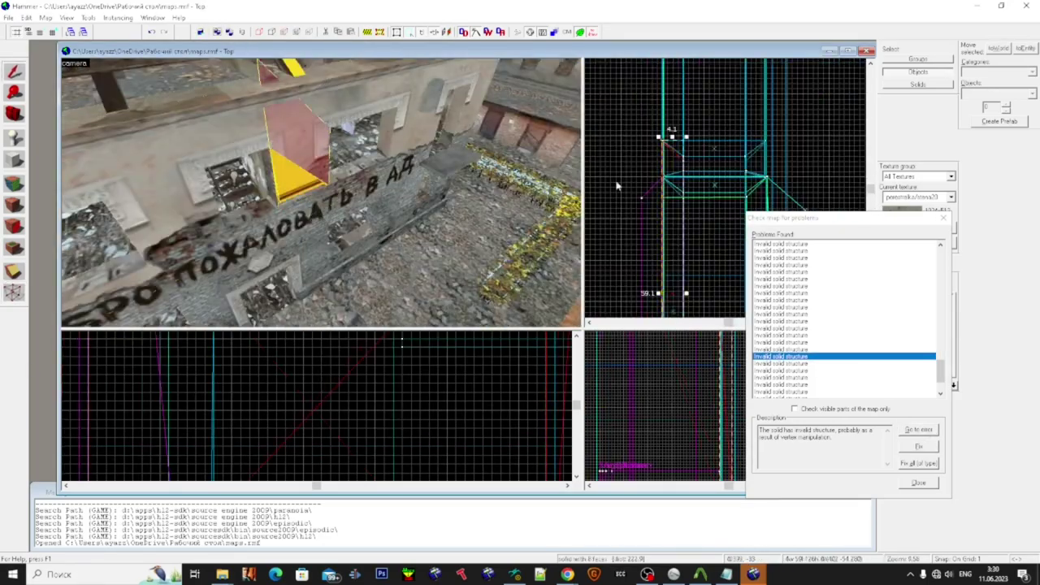
key("Up")
key("Down")
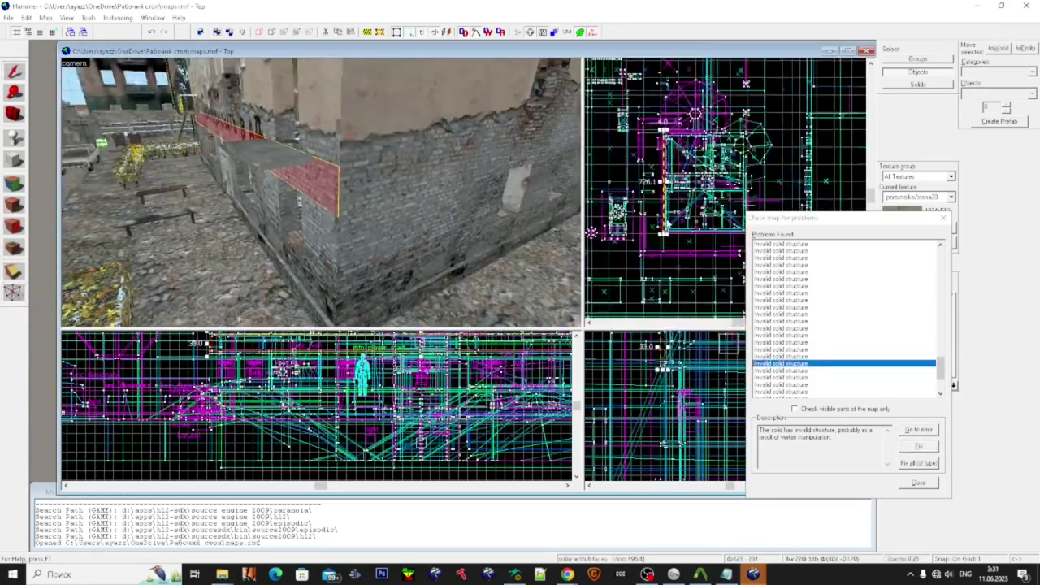
- Examine the flagged solids in the upper-storey facade and the building's interior brick pillar
key("Up")
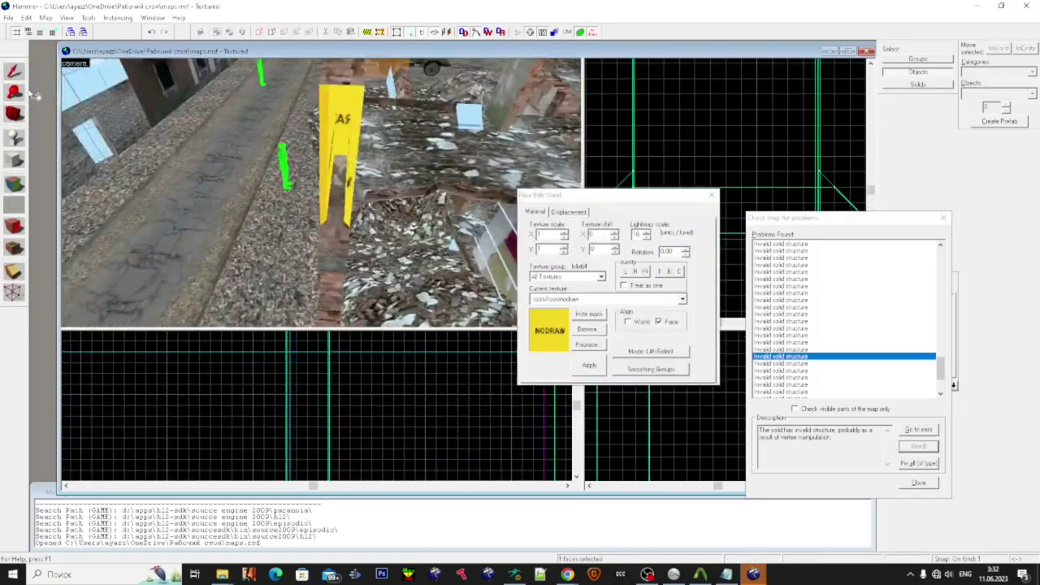
key("Up")
key("Up")
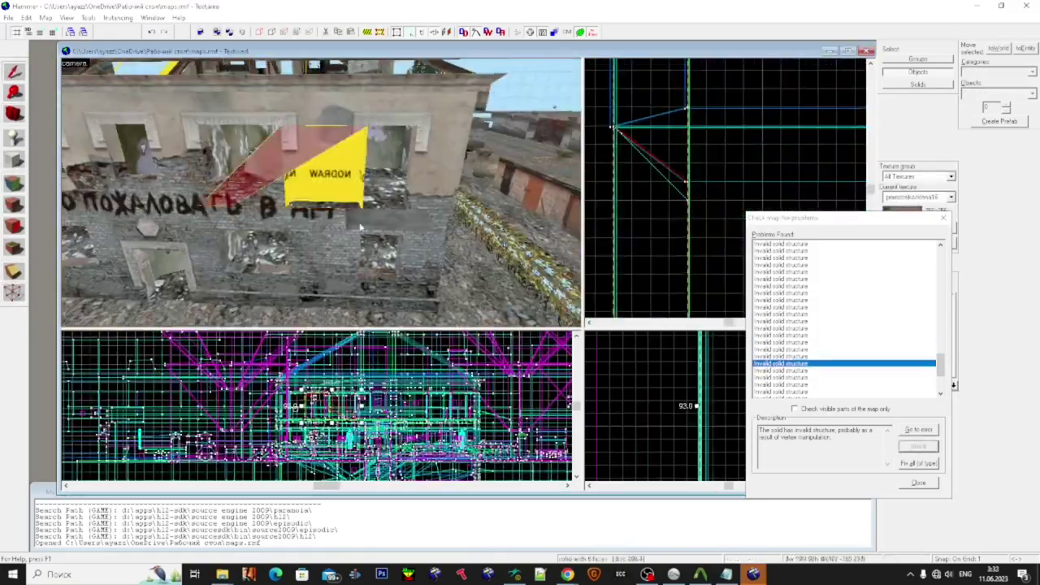
key("Down")
key("Down")
key("Down")
key("Down")
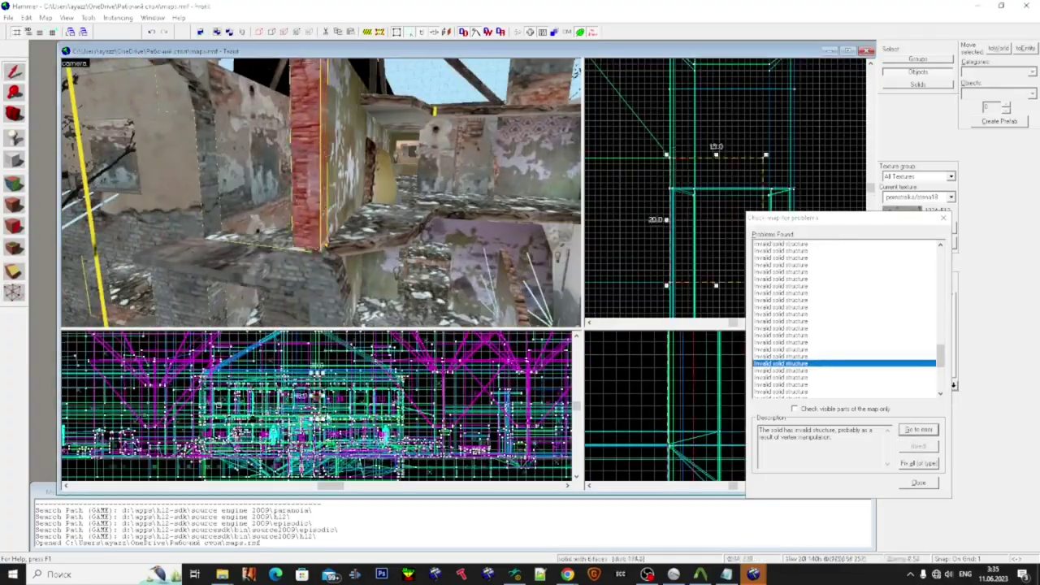
- Open face texture editing at the flagged pillar, rerun the map problem check and go to an "Invalid solid structure" entry near the list's end
key("shift+a")
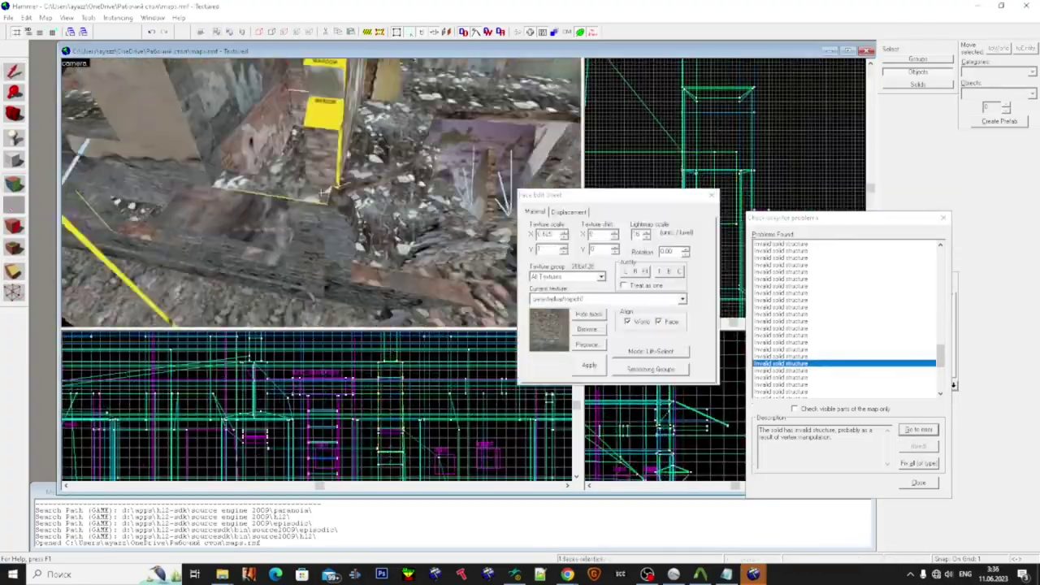
key("alt+p")
left_click_drag(678, 140, 671, 263)
double_click(520, 263)
left_click_drag(585, 103, 778, 221)
double_click(713, 367)
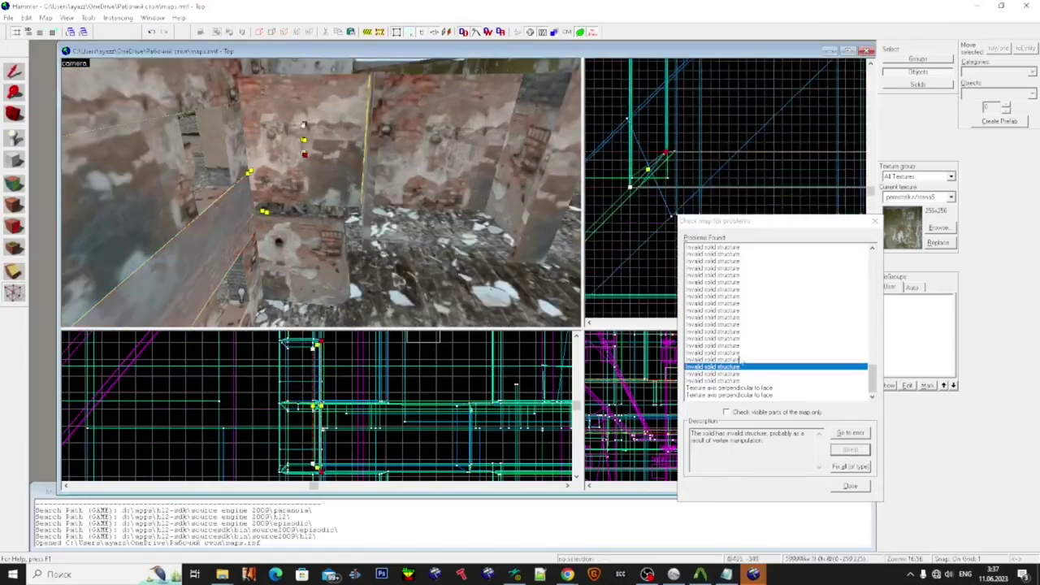
- Check the problems two and three entries higher, open vertex editing and go to an entry near the list's end
double_click(735, 353)
double_click(735, 345)
key("shift+v")
scroll(736, 358, "up", 2)
double_click(736, 380)
key("z")
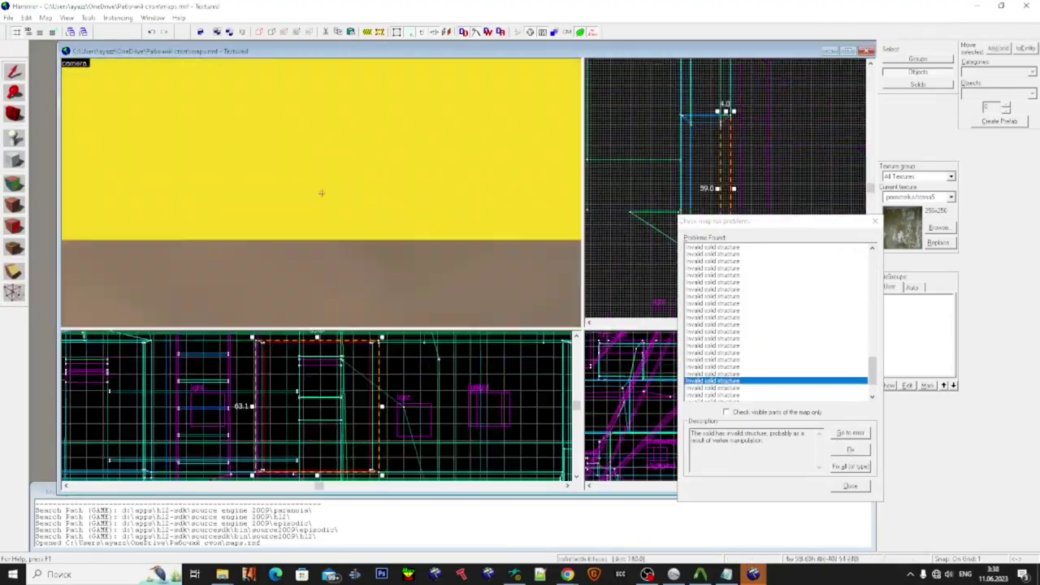
- Step up five problems to the flagged solid in the tree and open it for vertex editing
key("Up")
key("Up")
key("Up")
key("Up")
key("Up")
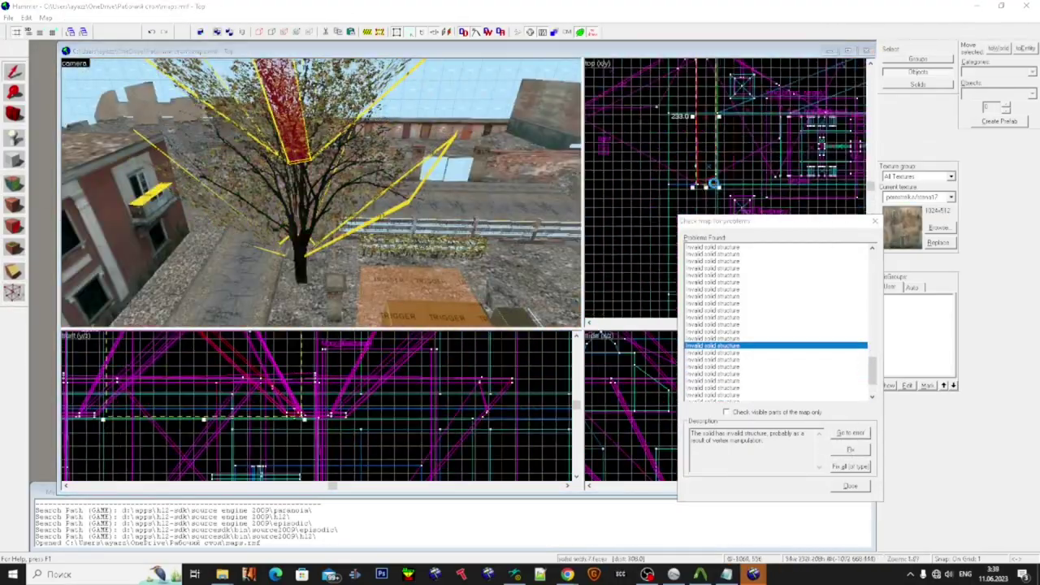
key("shift+v")
- Go to three other "Invalid solid structure" problems and fix the last one visited
double_click(735, 331)
scroll(735, 350, "up", 2)
double_click(735, 366)
double_click(735, 359)
left_click(850, 450)
- Step up six problems to the slanted wall solid, leave vertex editing and fix it
key("Up")
key("Up")
key("Up")
key("Up")
key("Up")
key("Up")
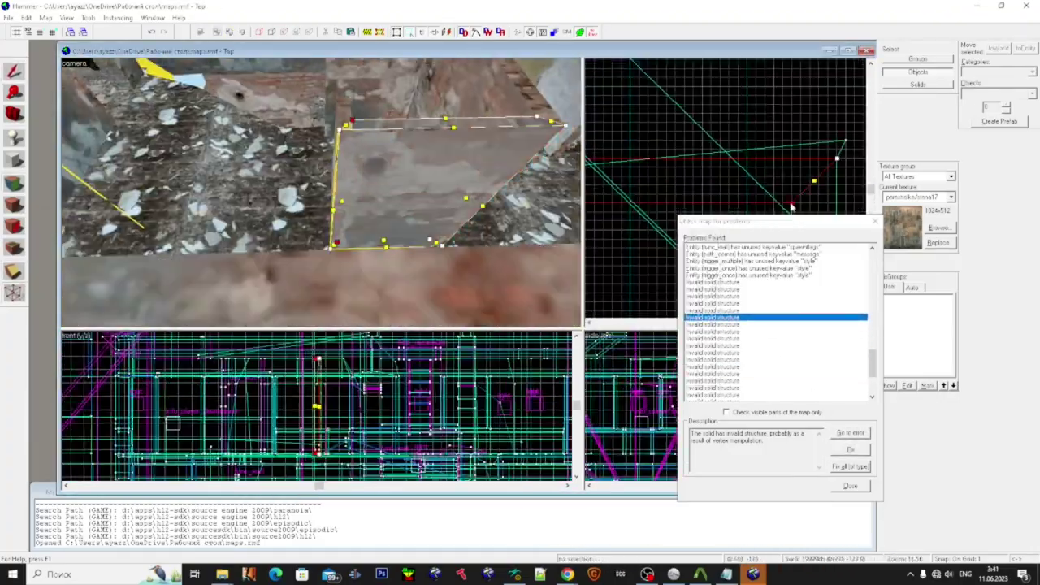
key("shift+s")
left_click(850, 450)
- Move up two more problems, close the problem list and rerun the map problem check
key("Up")
key("Up")
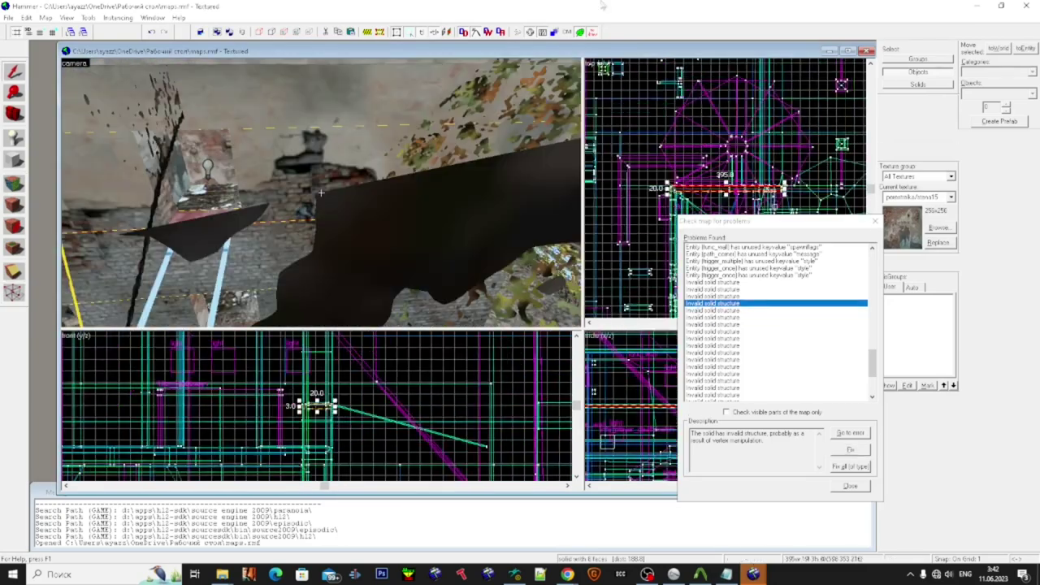
left_click(850, 486)
key("alt+p")
- Go to the first "Invalid solid structure" problem and view its long solid beside the road
left_click(756, 281)
left_click(892, 418)
key("z")
key("super")
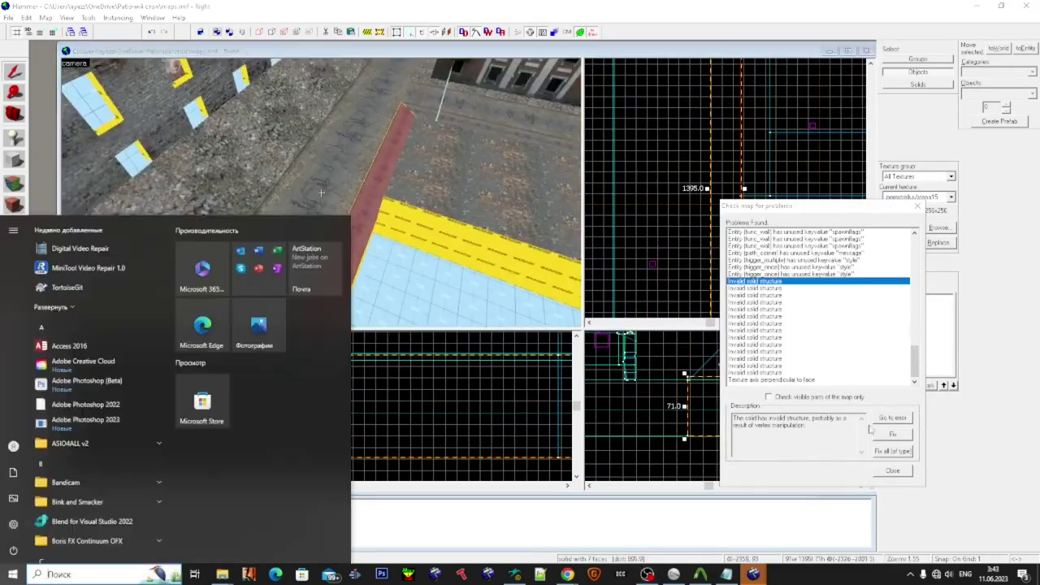
- Locate the solids of the second and third "Invalid solid structure" problems and fix them
left_click(756, 289)
left_click(897, 422)
left_click(892, 417)
left_click(895, 417)
left_click(893, 435)
key("super")
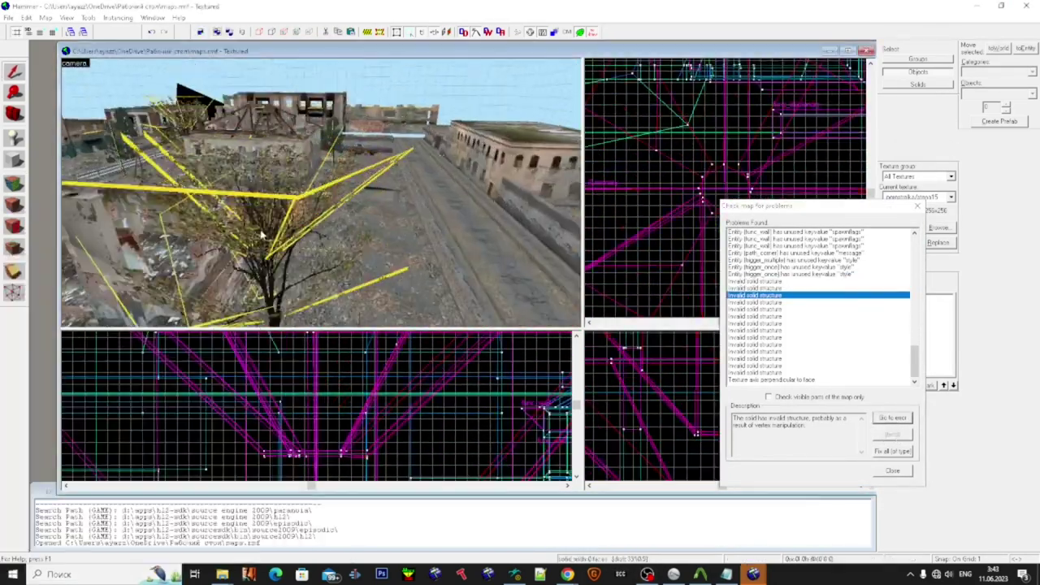
- Go to the fourth "Invalid solid structure" problem and fix its solid
scroll(724, 134, "down", 5)
key("super")
left_click(755, 302)
left_click(893, 417)
left_click(892, 435)
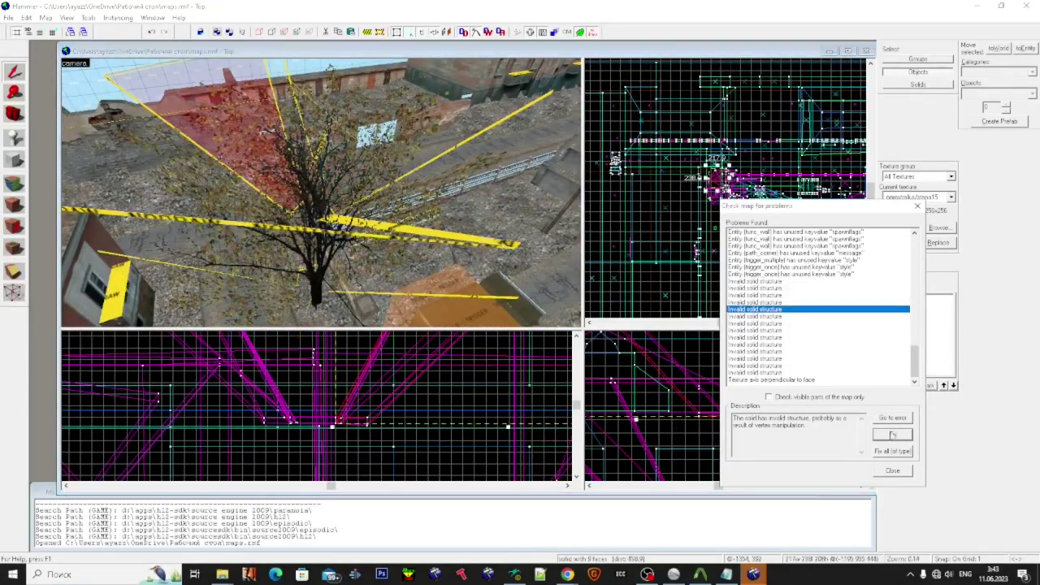
- Locate the flagged solids of the sixth and seventh "Invalid solid structure" problems
key("Down")
left_click(892, 418)
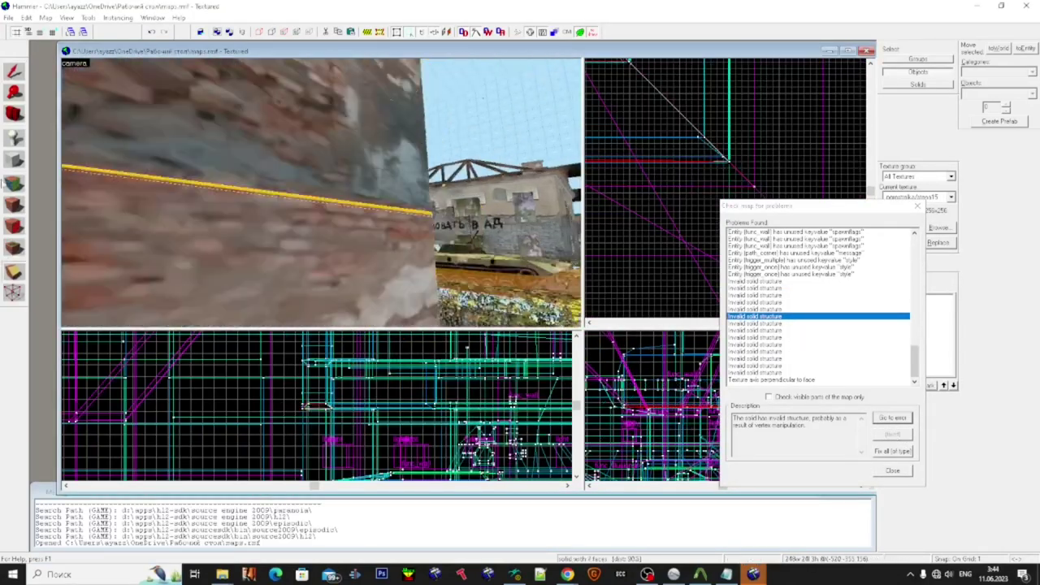
left_click(756, 323)
left_click(893, 417)
key("super")
key("super")
- Go to the eighth "Invalid solid structure" problem on the tank's gun barrel and fix it
left_click(756, 330)
left_click(893, 417)
left_click(892, 434)
key("super")
key("super")
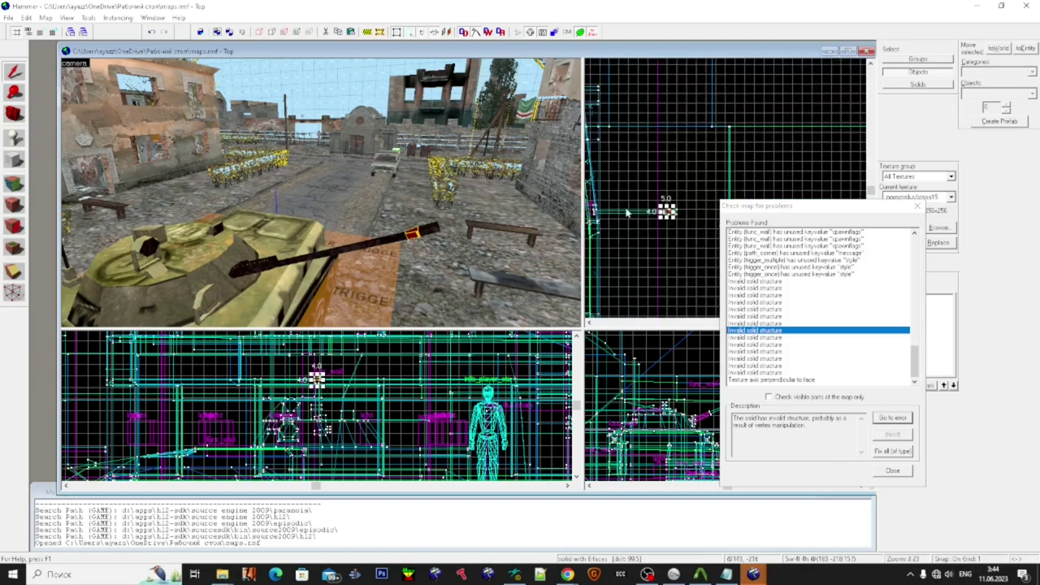
- Work through the remaining "Invalid solid structure" problems and go back up to the first one in the list
key("Down")
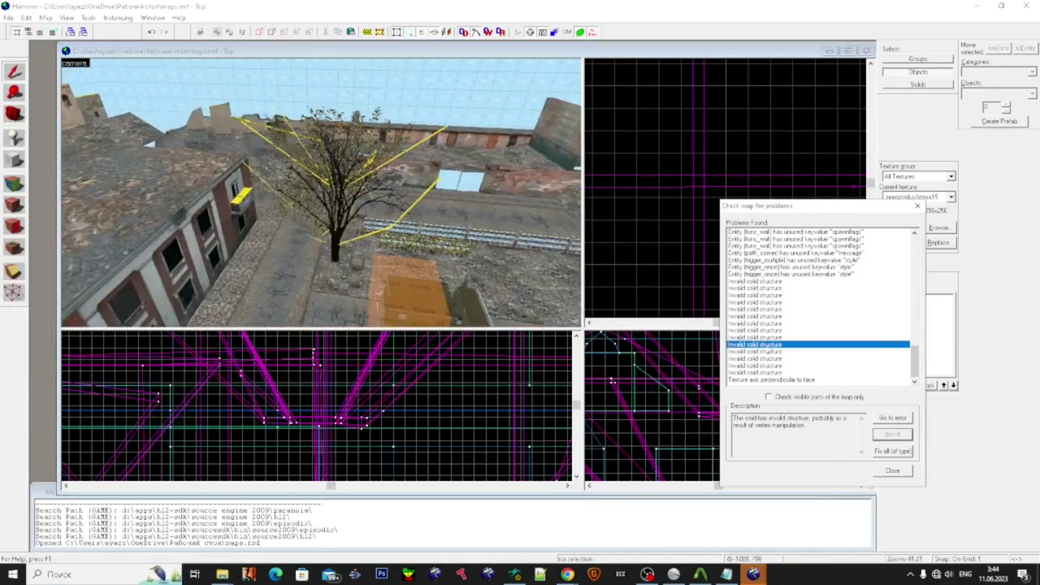
left_click(892, 417)
key("Down")
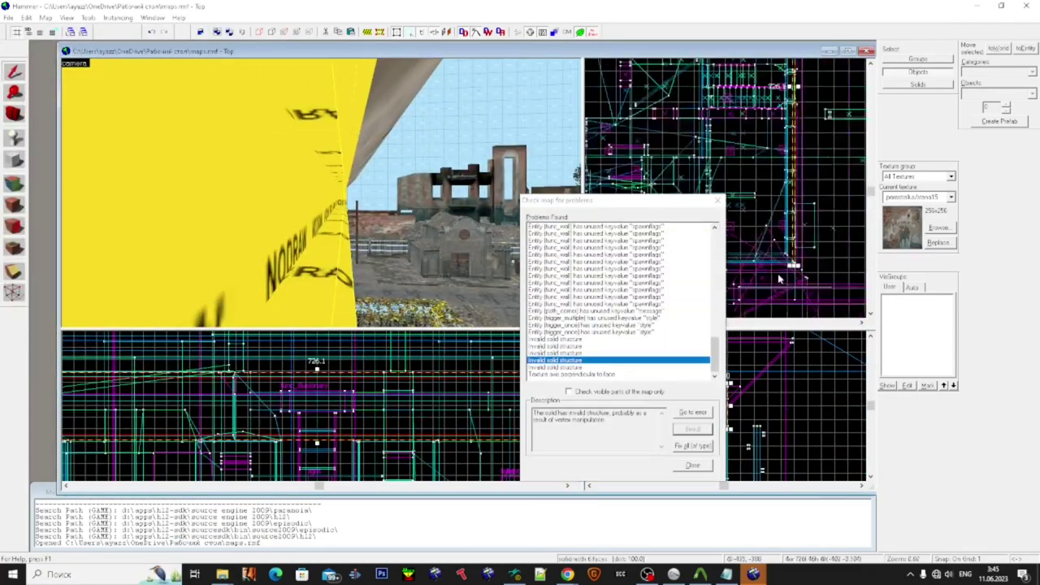
key("Up")
left_click(592, 346)
left_click(606, 339)
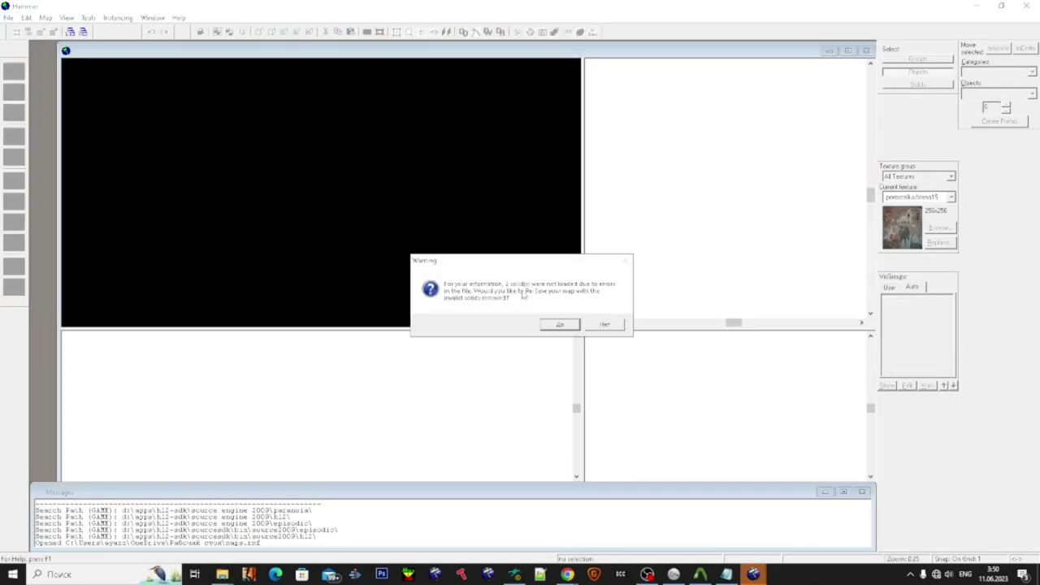
- Agree to re-save the reopened map with the invalid solids removed
key("Return")
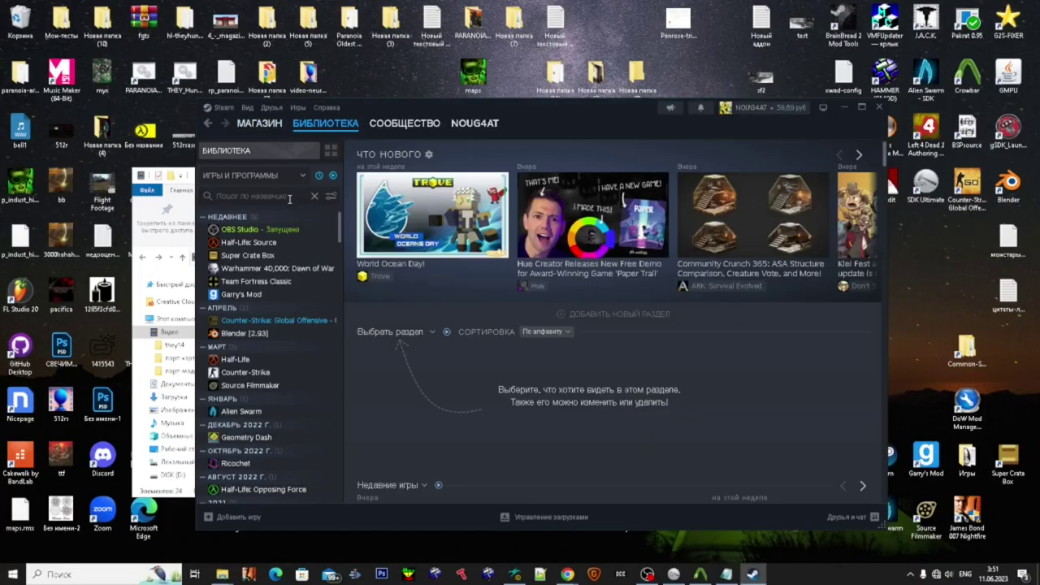
left_click(276, 255)
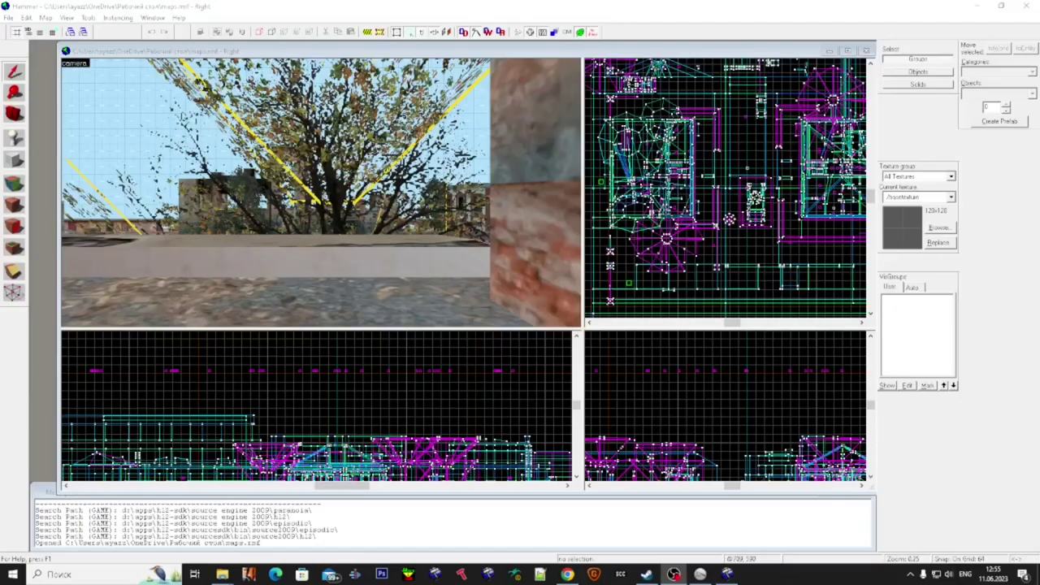
- Run the map problem check again and select the last "Invalid solid structure" entry
key("z")
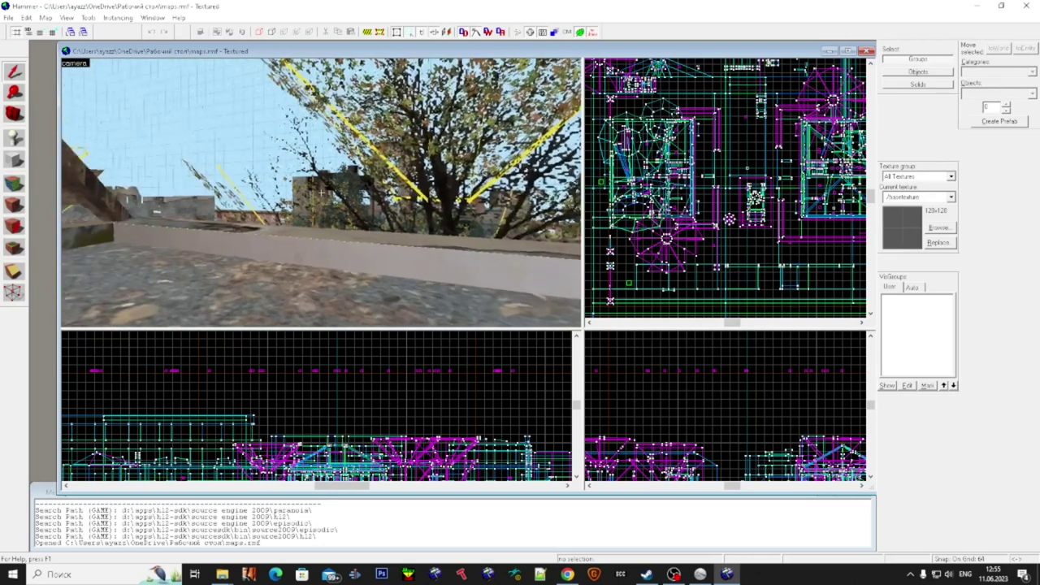
key("w")
key("alt+p")
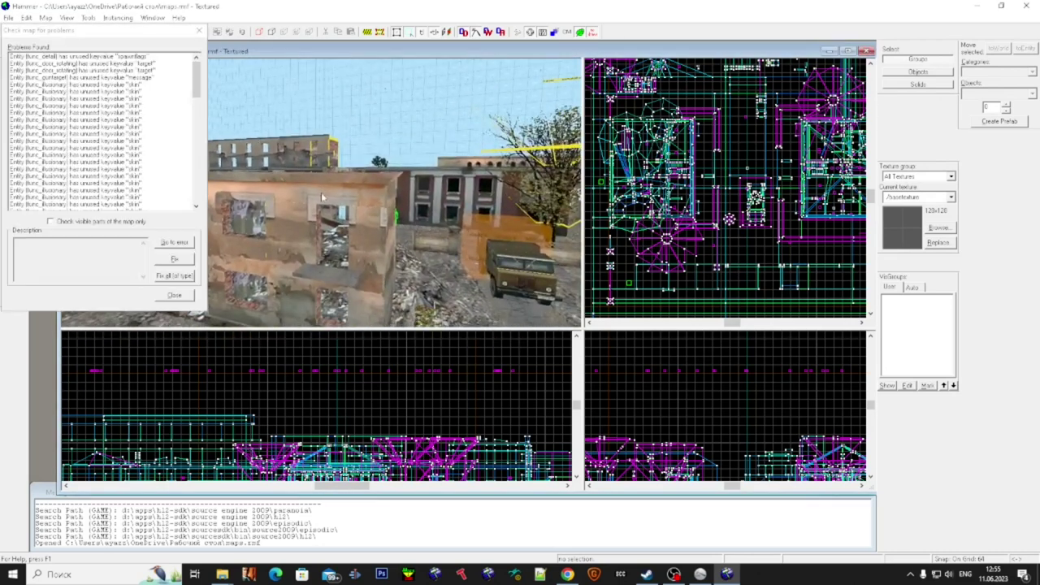
left_click_drag(769, 171, 716, 144)
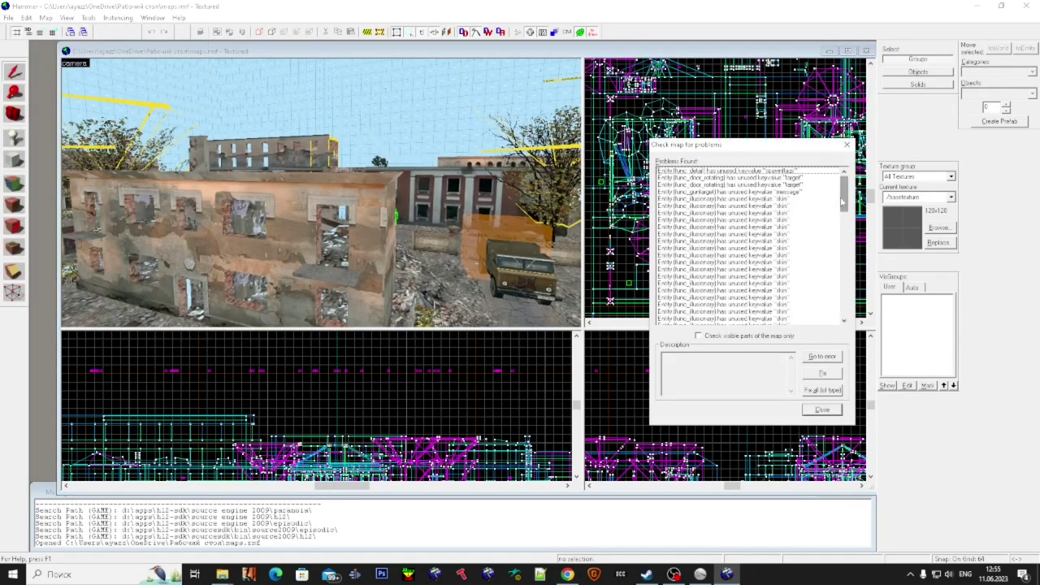
left_click_drag(845, 262, 860, 333)
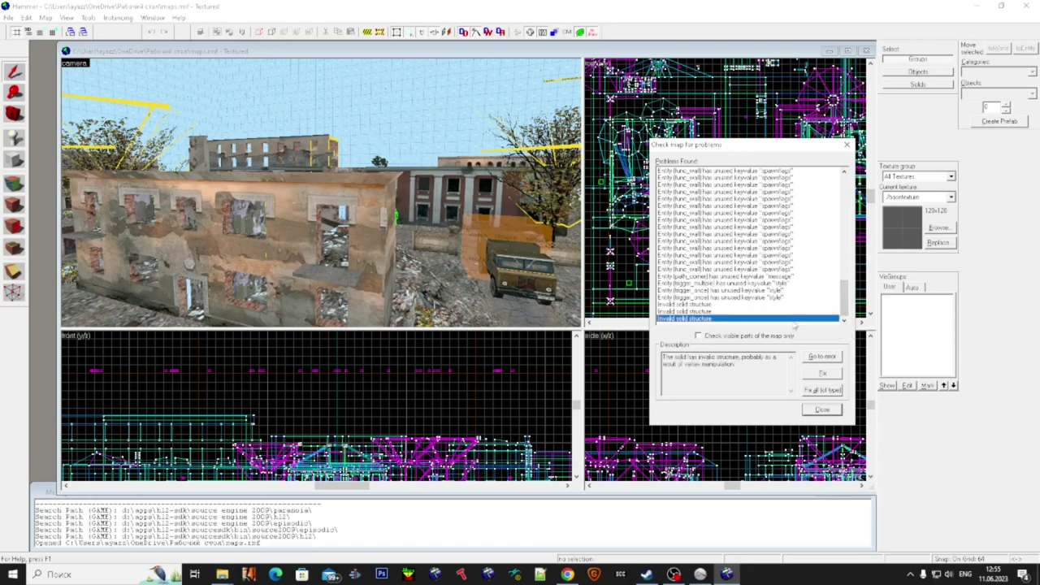
- Locate the last problem's solid by the brick pillar, inspect it from around and fix it
left_click(831, 357)
key("z")
key("s")
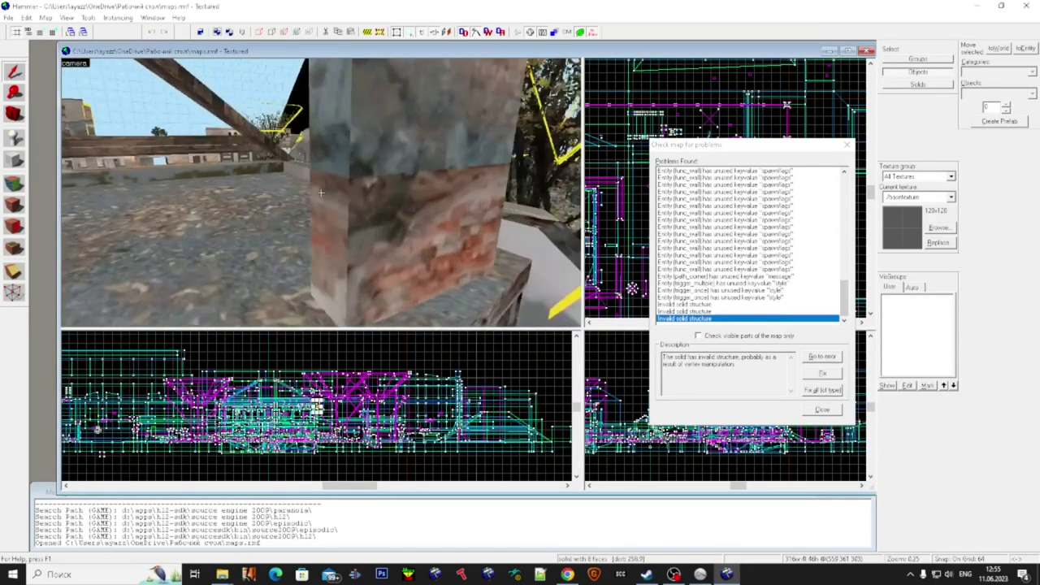
key("d")
key("super")
left_click(821, 371)
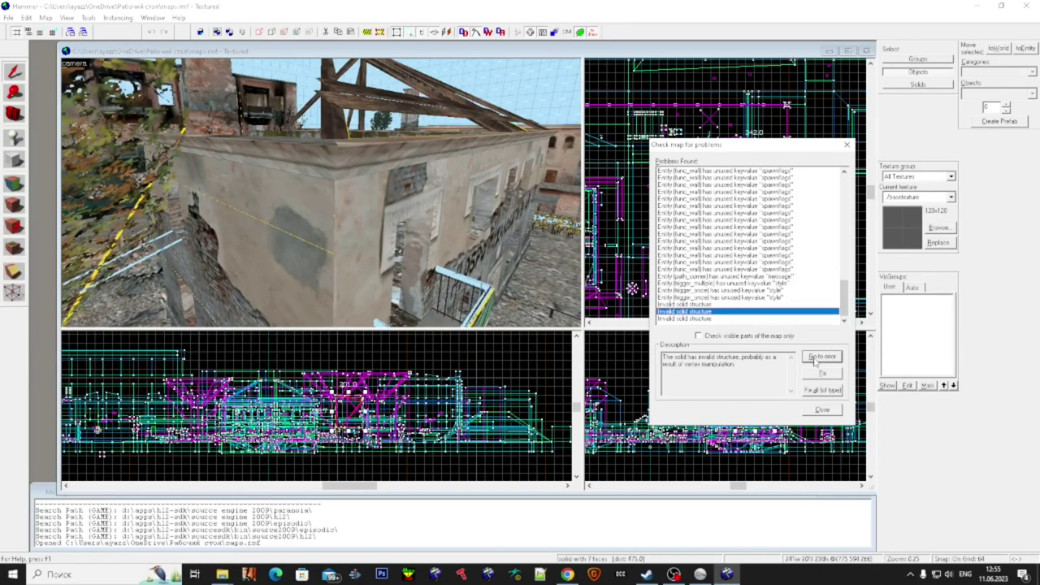
- Go to the two remaining "Invalid solid structure" problems and fix both solids
left_click(816, 359)
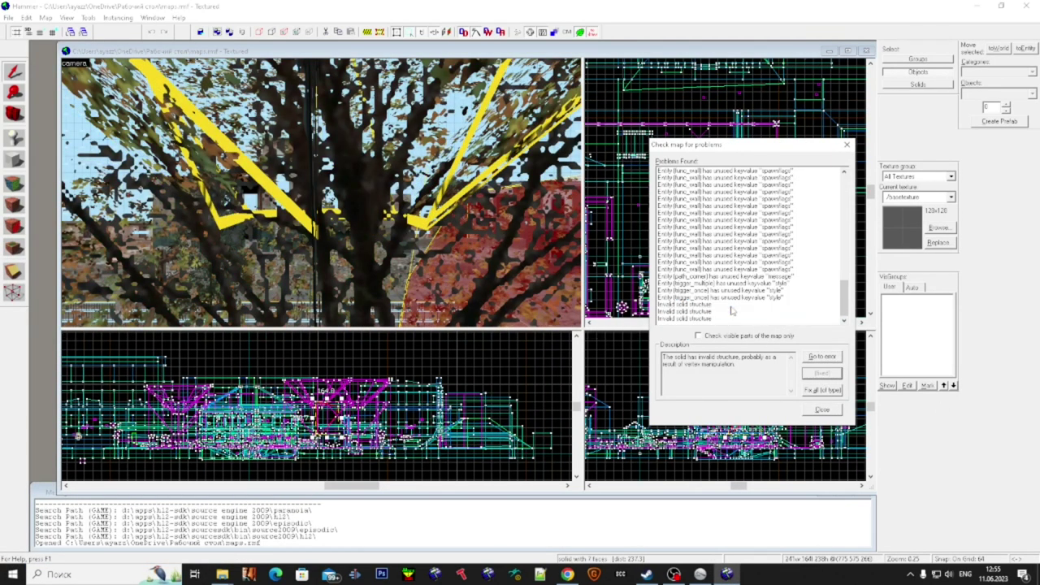
left_click(837, 373)
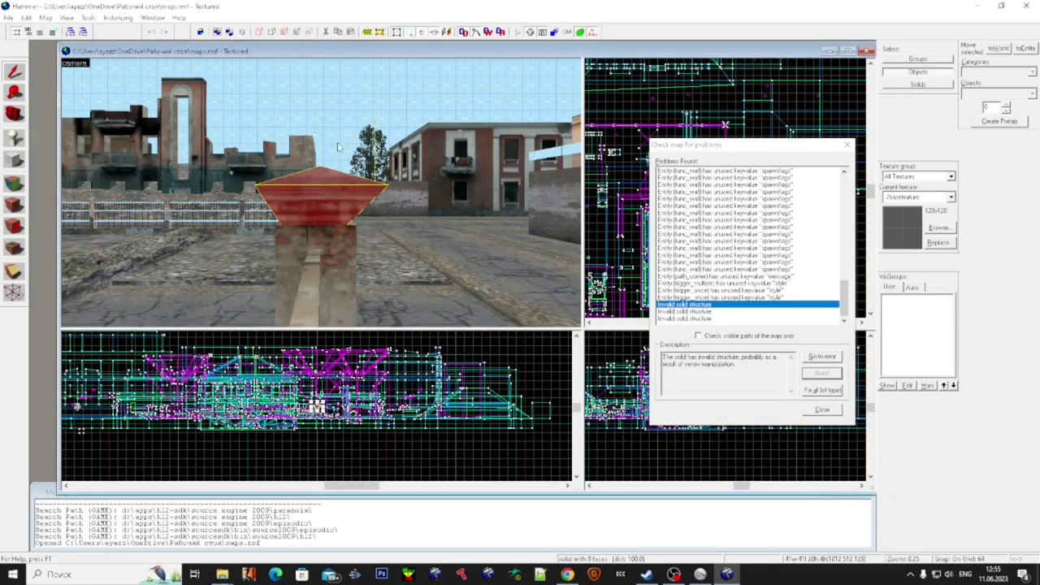
- Inspect the fixed pillar-cap solid from around, run the map problem check again and review the end of its problem list
key("z")
key("w")
key("s")
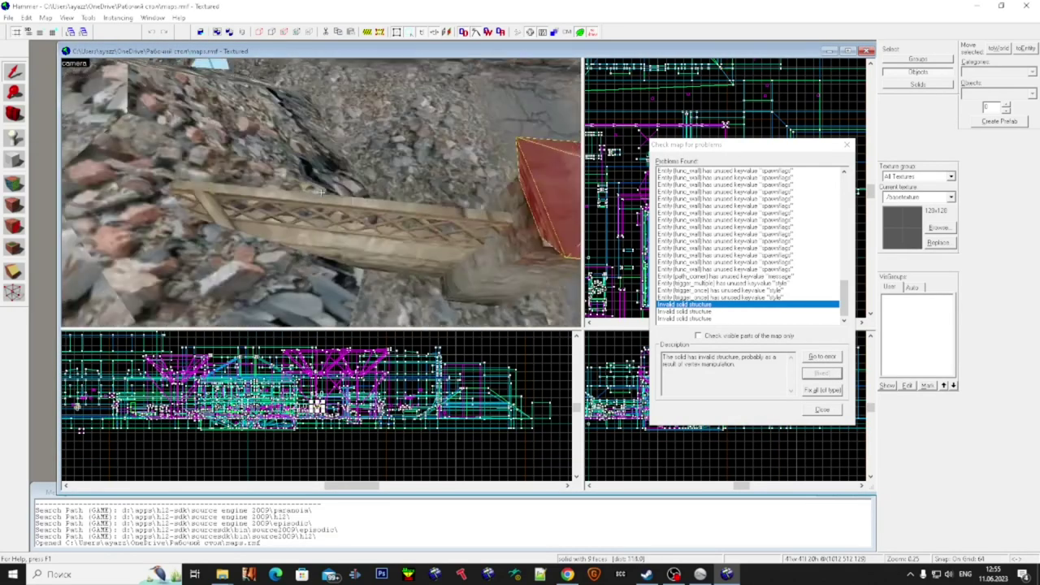
key("super")
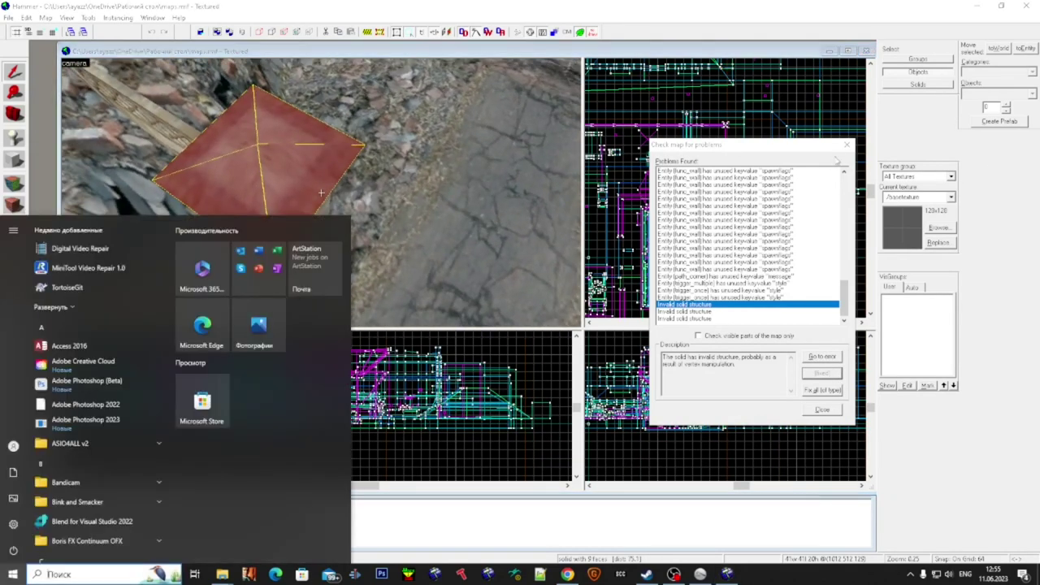
left_click(848, 145)
key("alt+p")
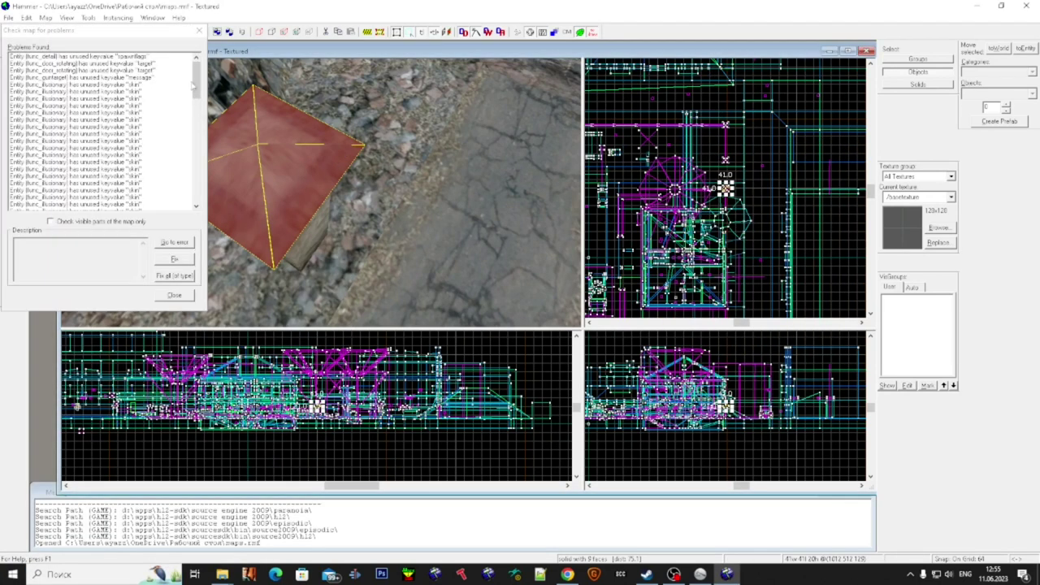
left_click_drag(129, 32, 692, 140)
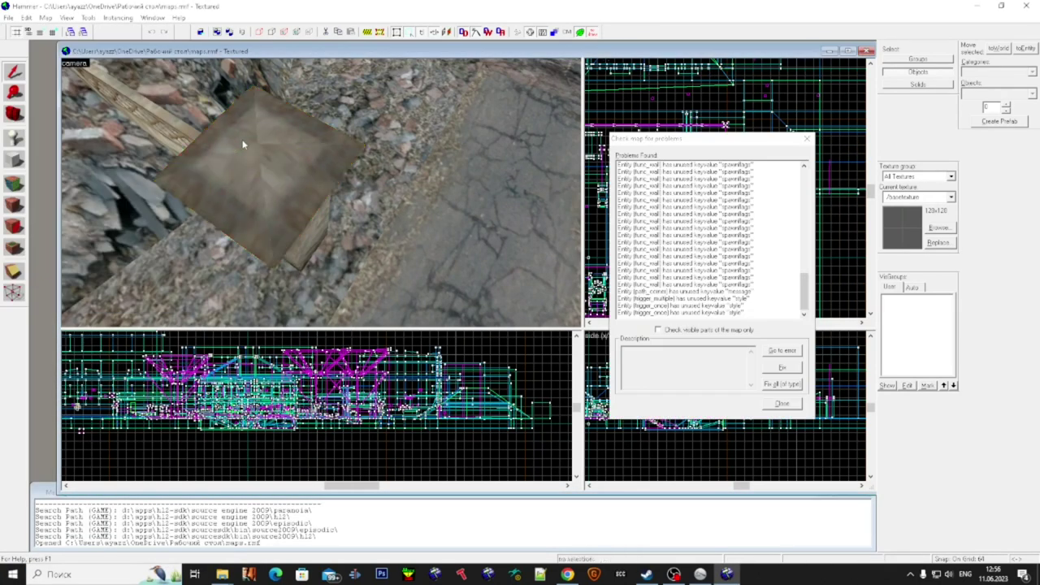
- Fly through the map and examine its streets, ruined buildings, yards and sky for damaged geometry
key("z")
key("w")
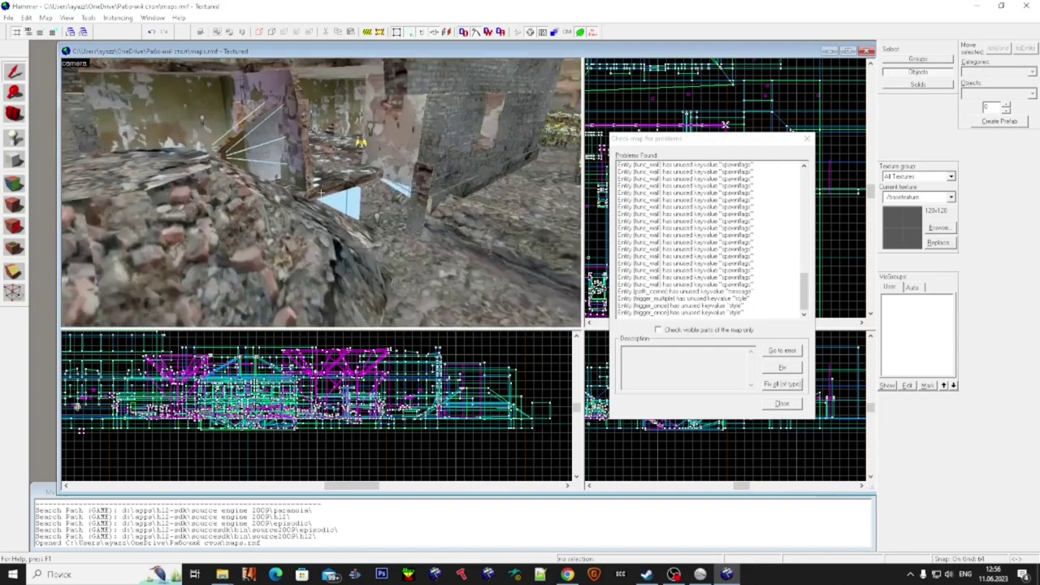
key("s")
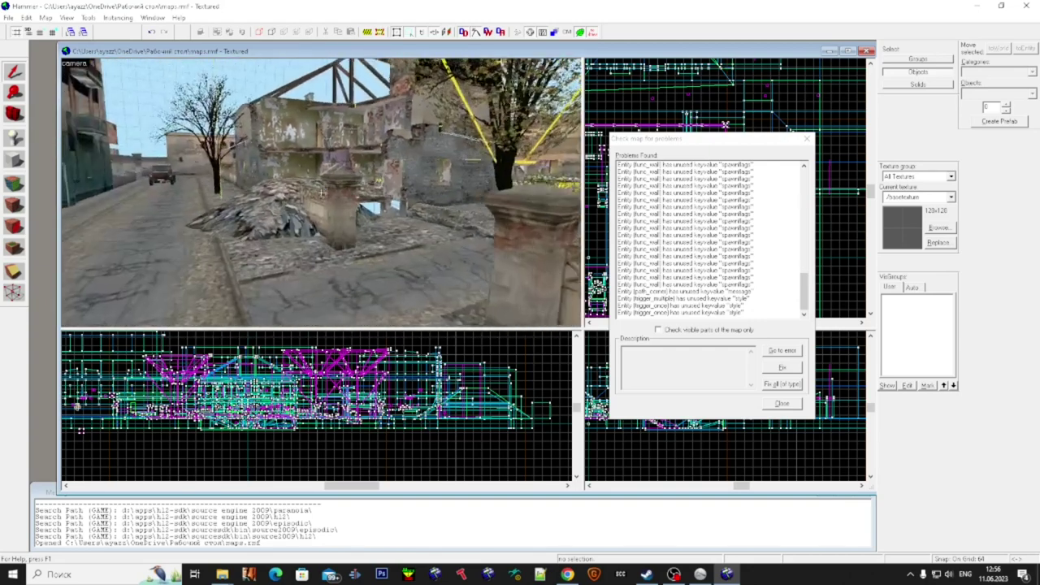
key("w")
key("w")
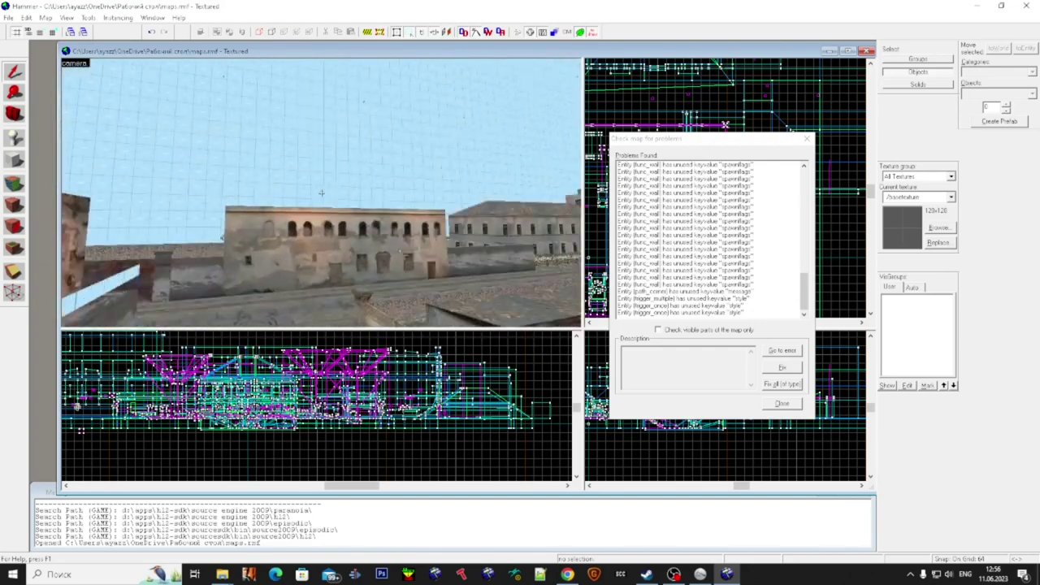
key("w")
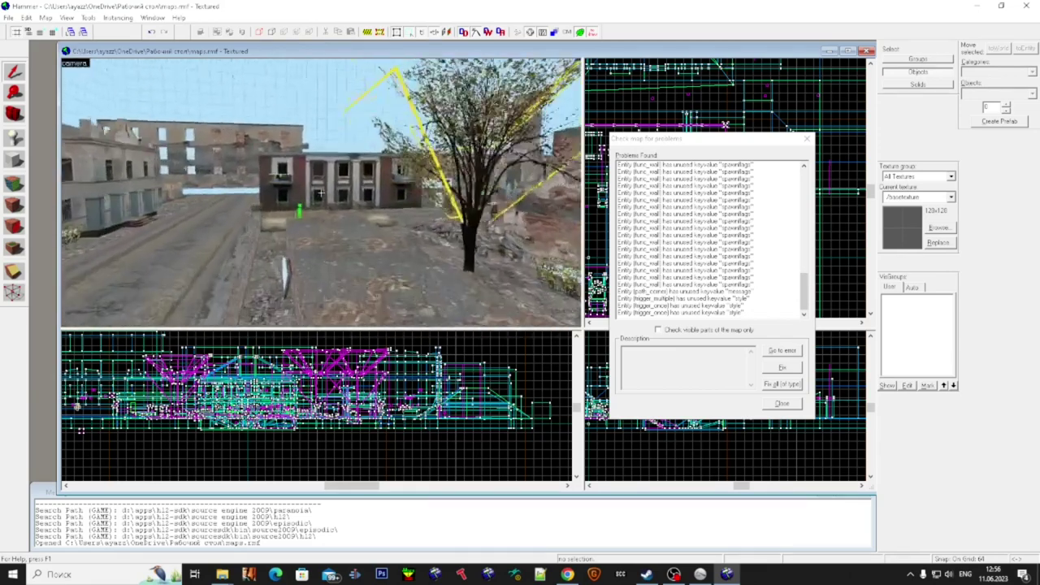
key("w")
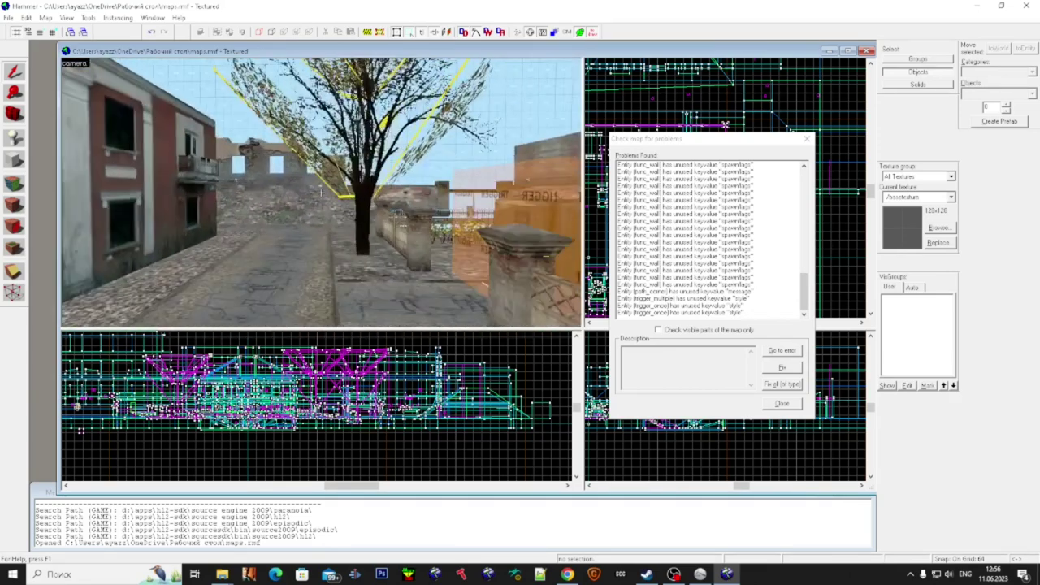
key("w")
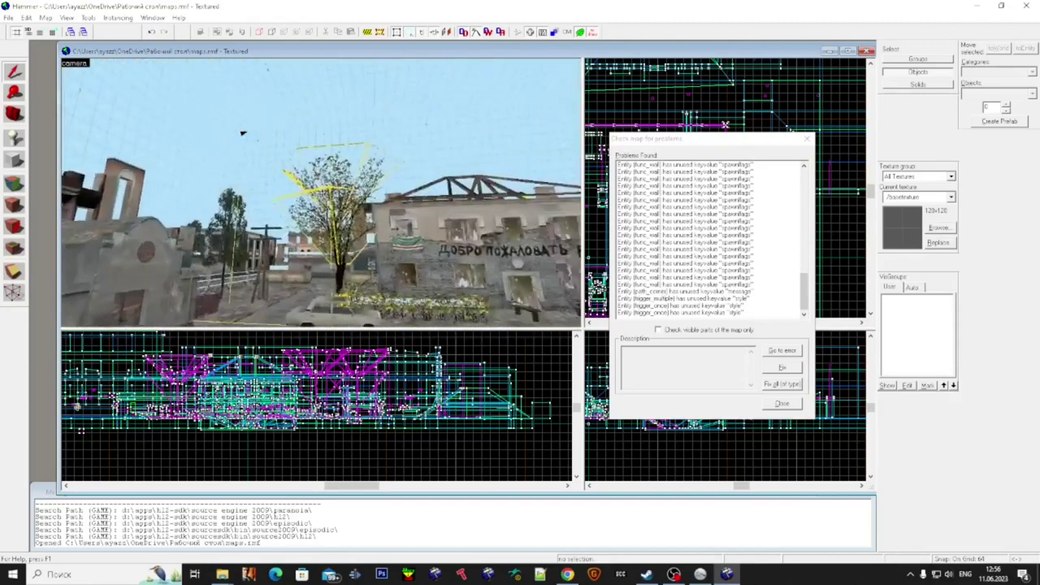
key("w")
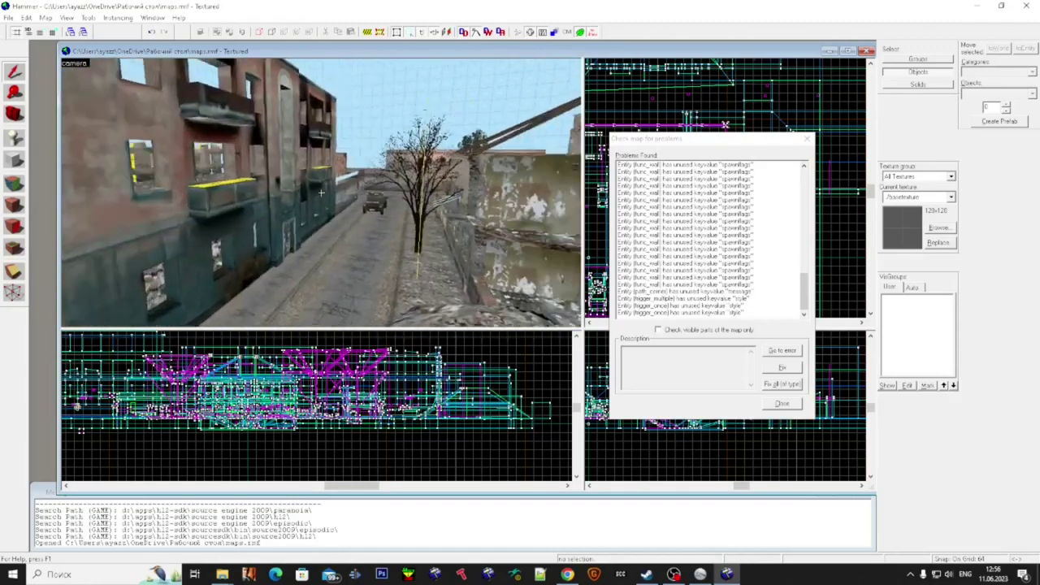
key("w")
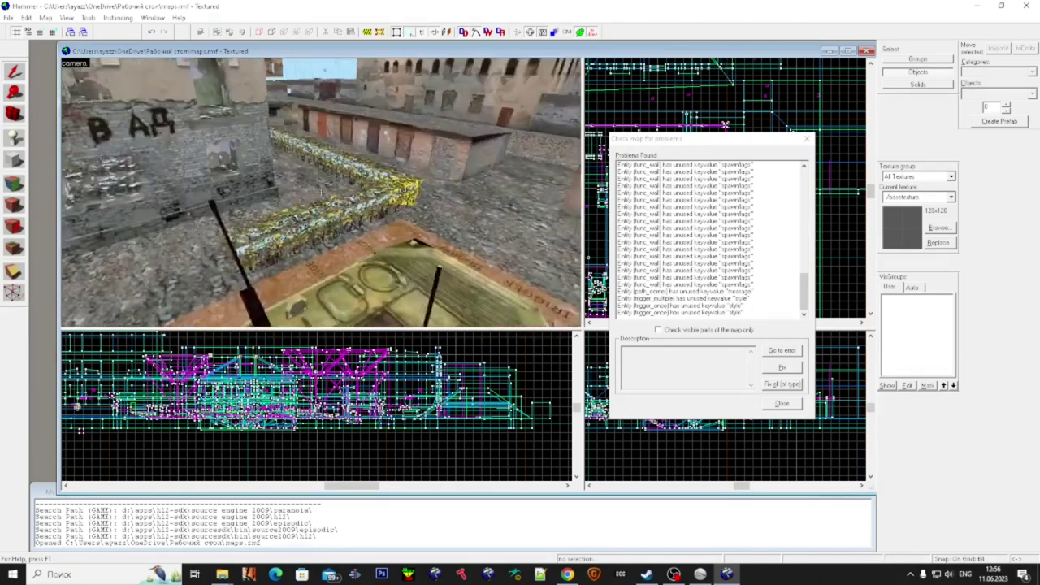
key("w")
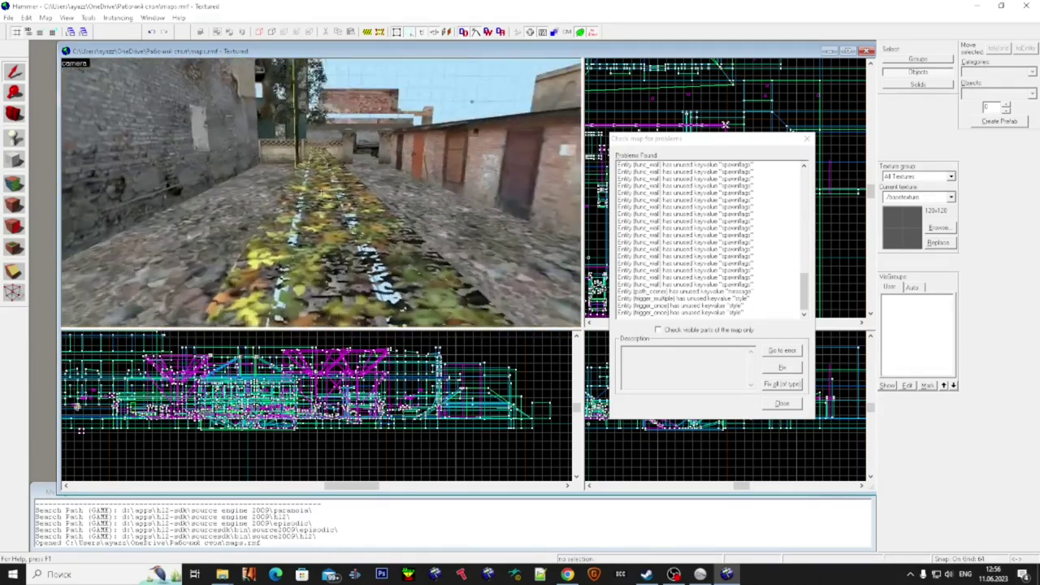
key("w")
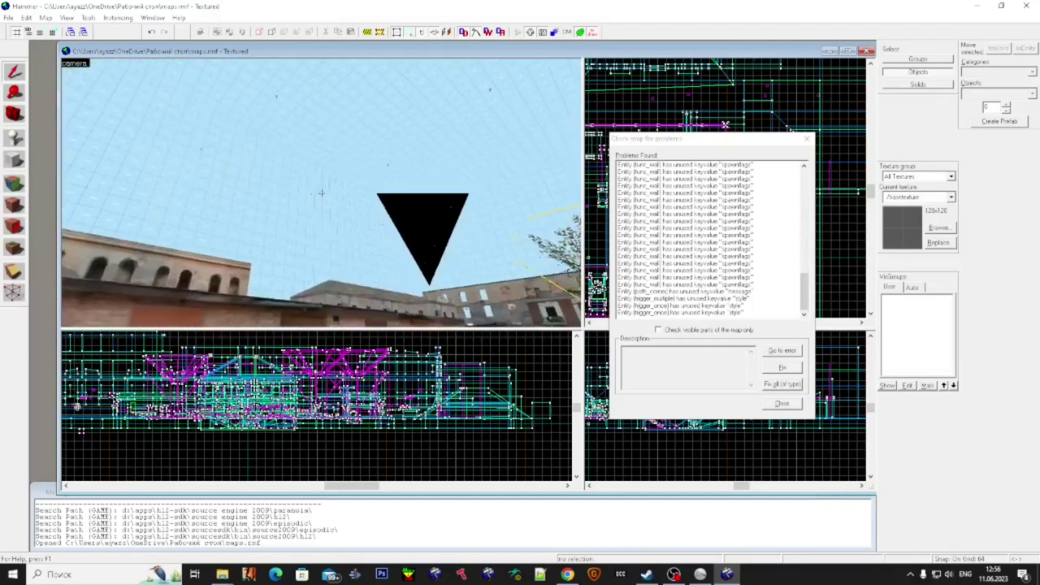
key("w")
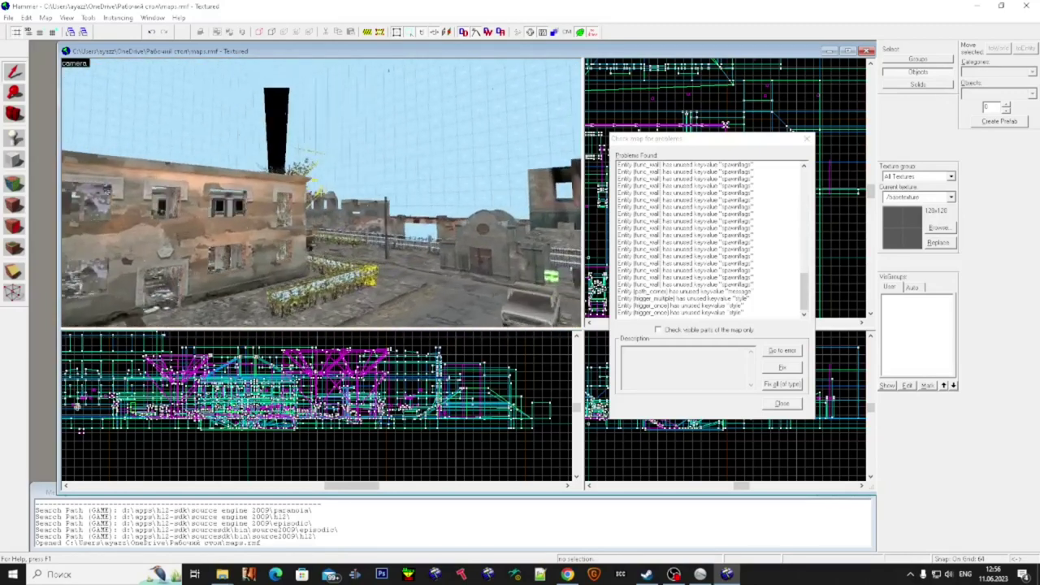
- Save the map to the desktop as a Valve Map File (*.vmf) named maps
key("super")
key("Escape")
left_click(10, 17)
left_click(52, 87)
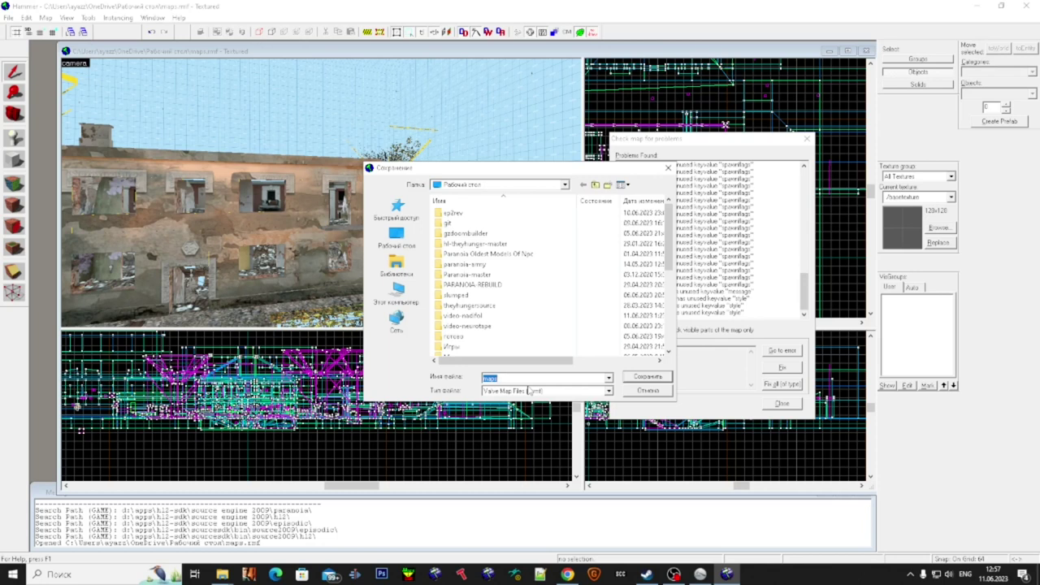
left_click(648, 376)
- Close the map, reopen the saved maps.vmf and decline to re-save it with the invalid solids removed
left_click(9, 18)
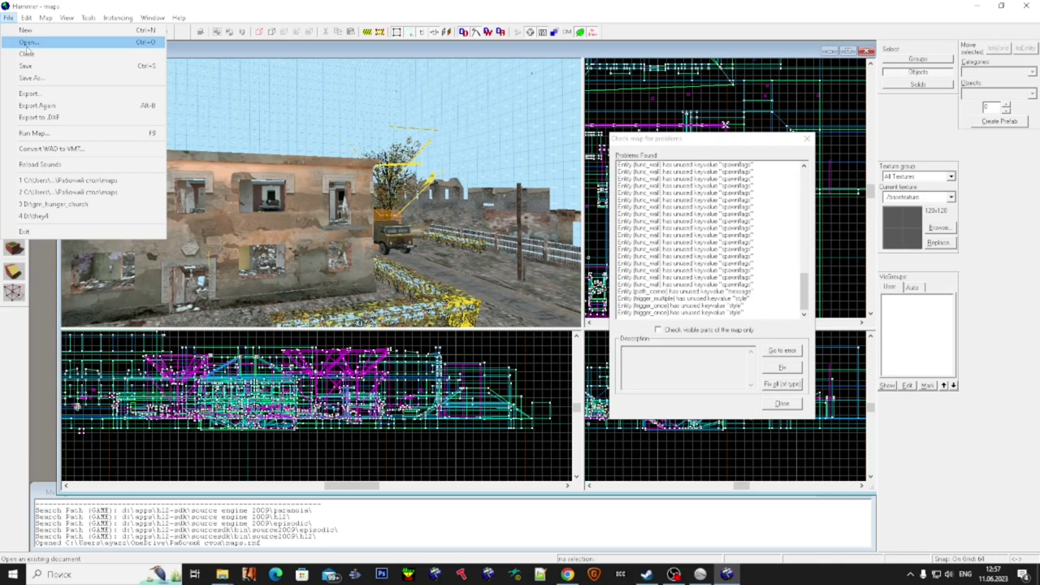
left_click(30, 54)
left_click(9, 18)
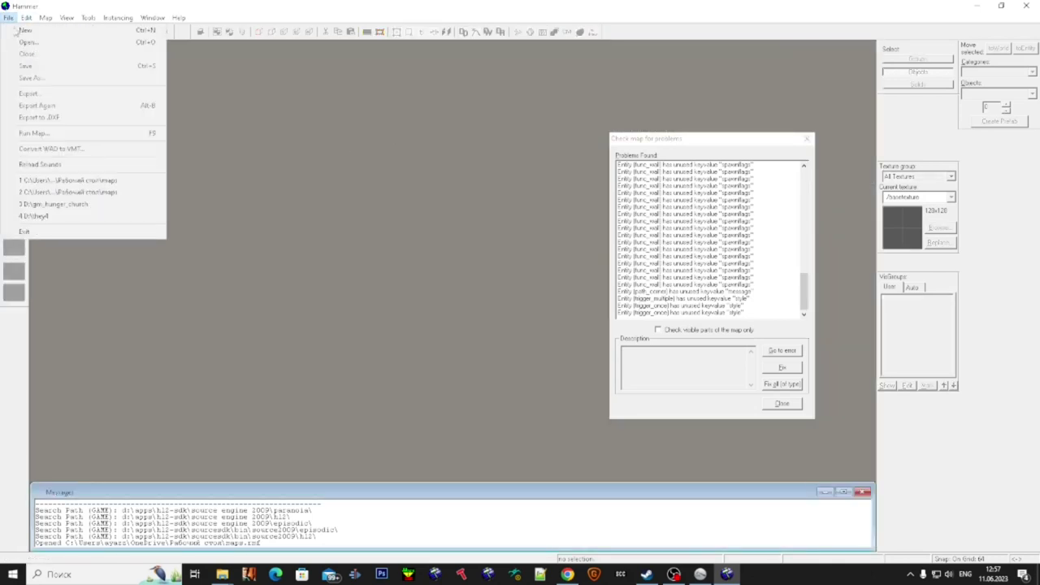
left_click(49, 180)
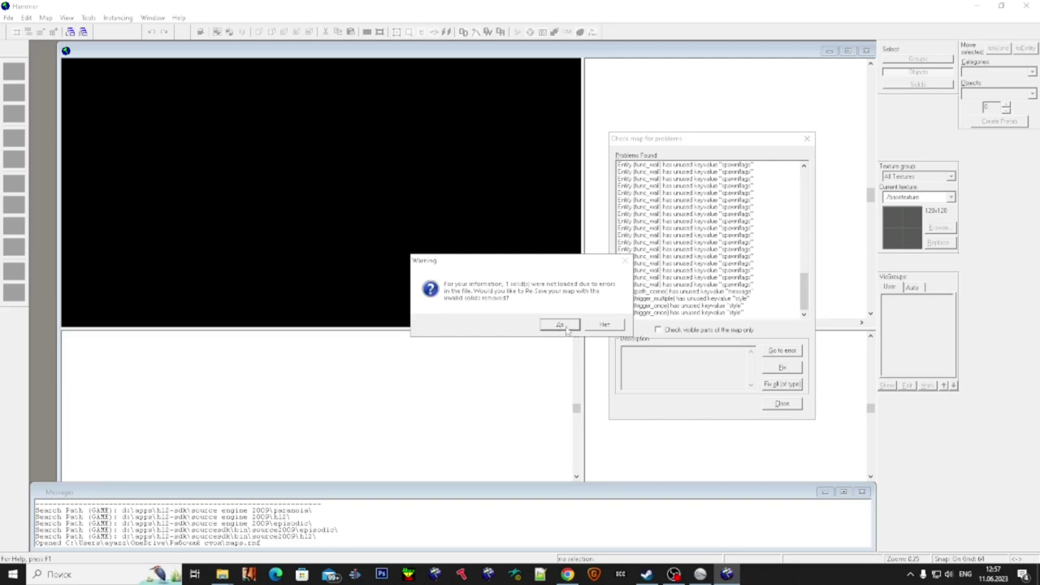
left_click(591, 326)
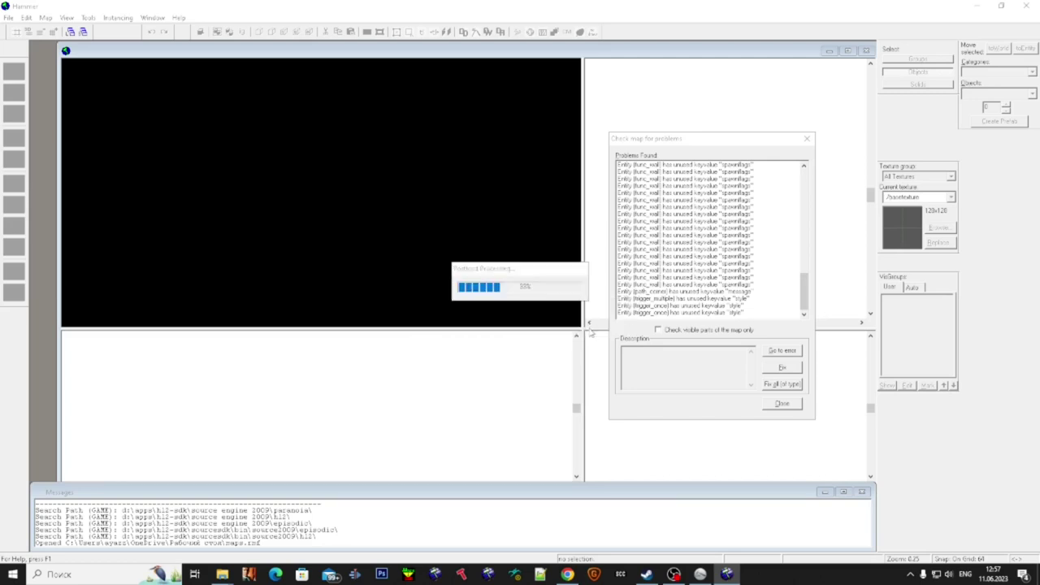
- Fly through the reopened maps.vmf and examine the buildings, rubble, fences and the gap in the sky
key("z")
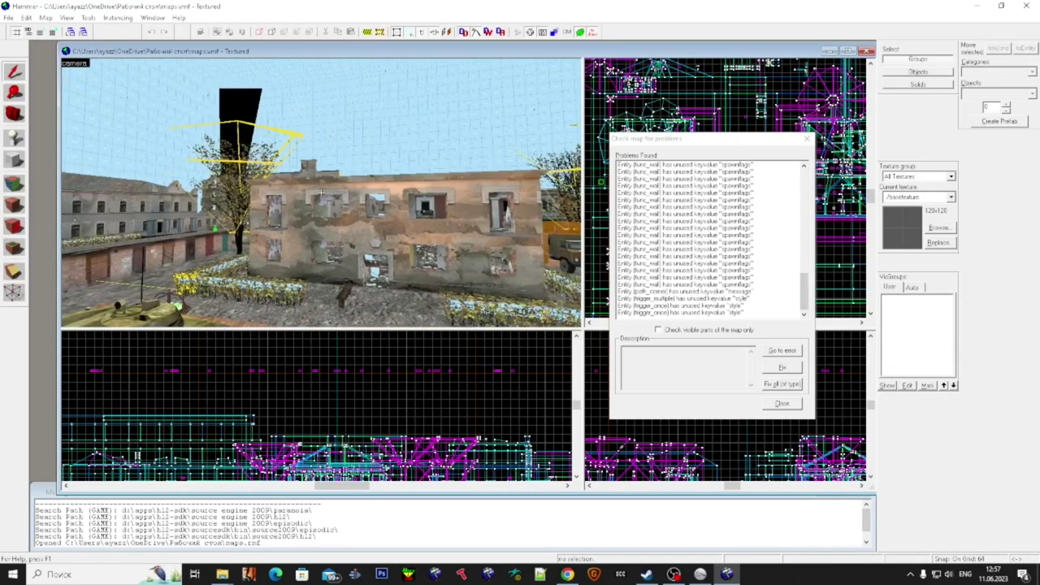
key("w")
key("w")
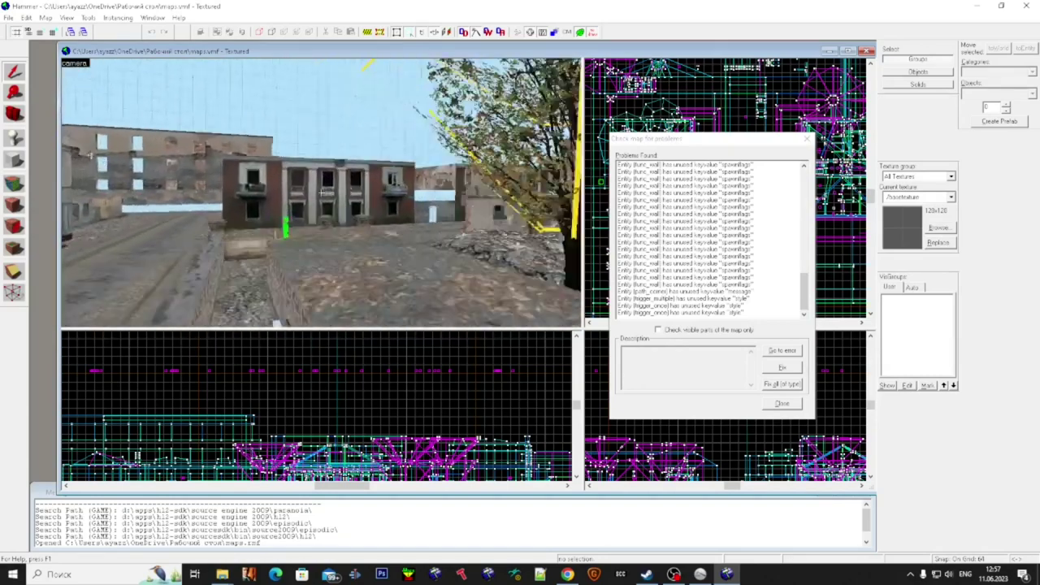
key("w")
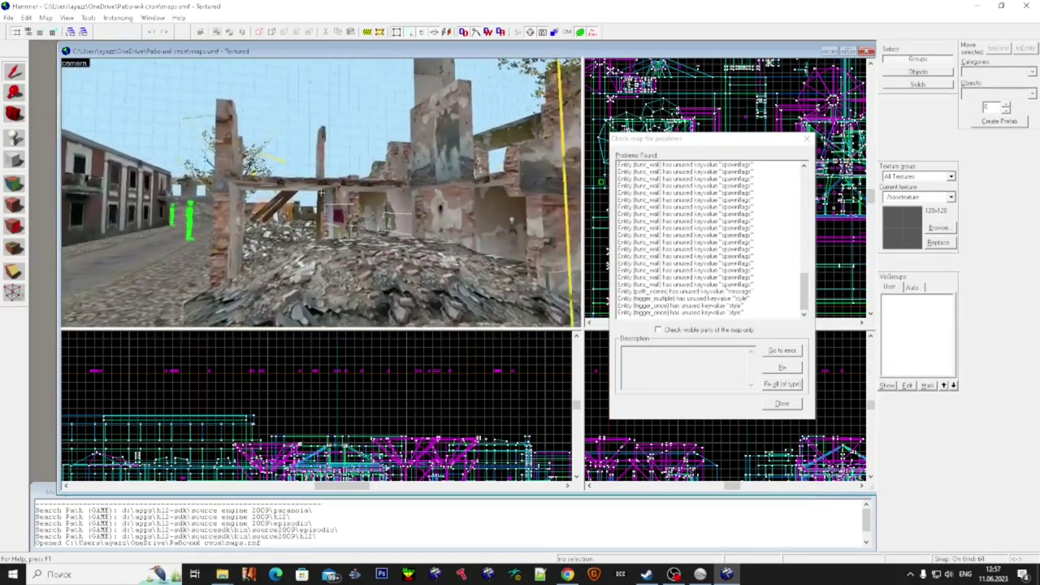
key("s")
key("w")
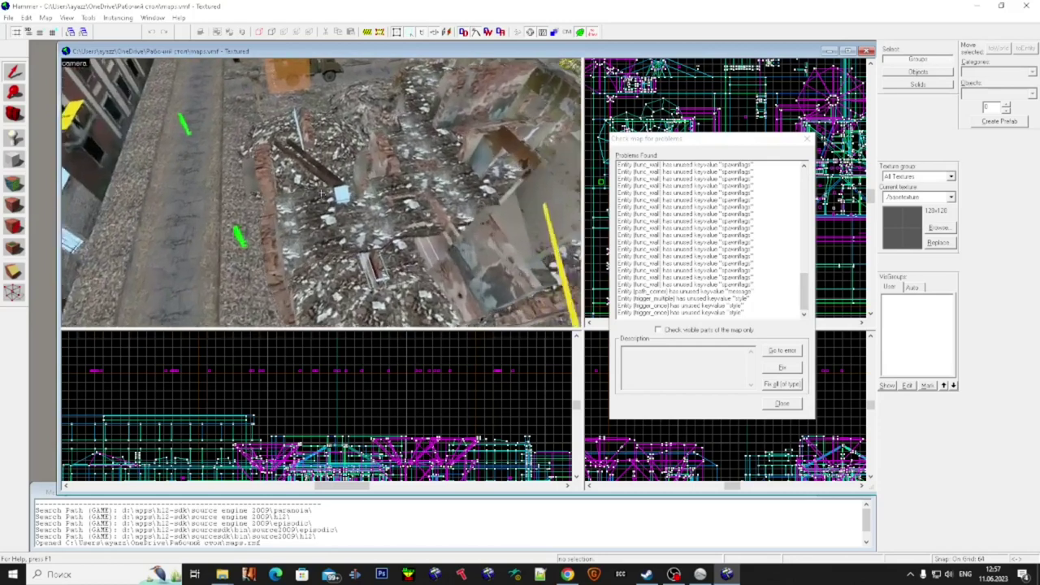
key("w")
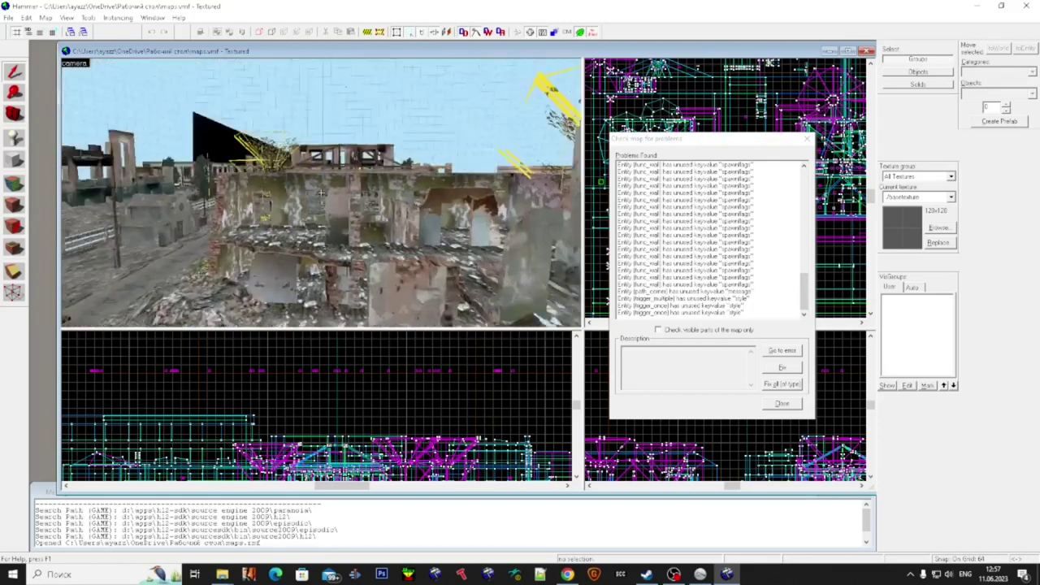
key("w")
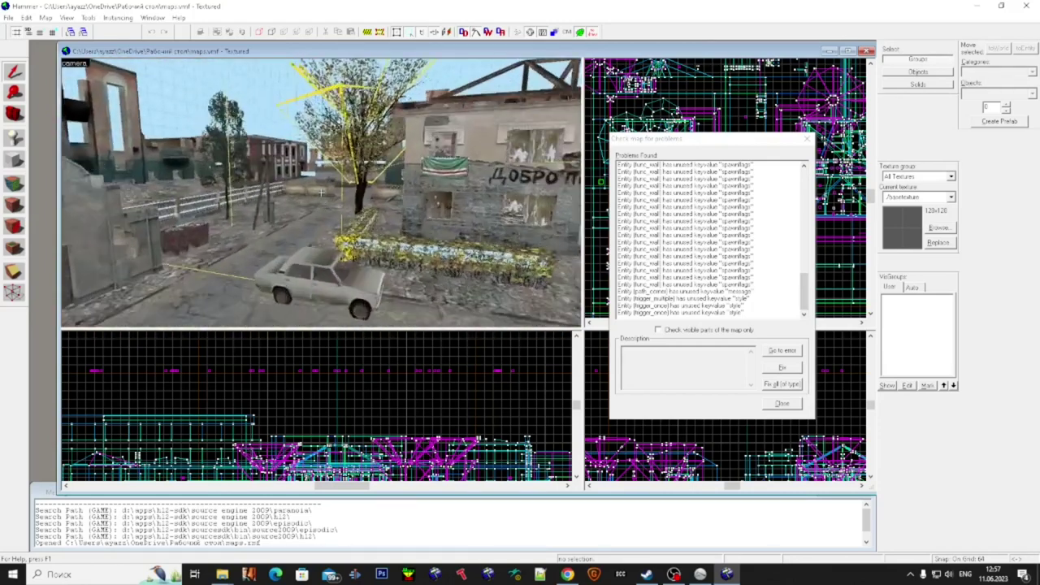
key("w")
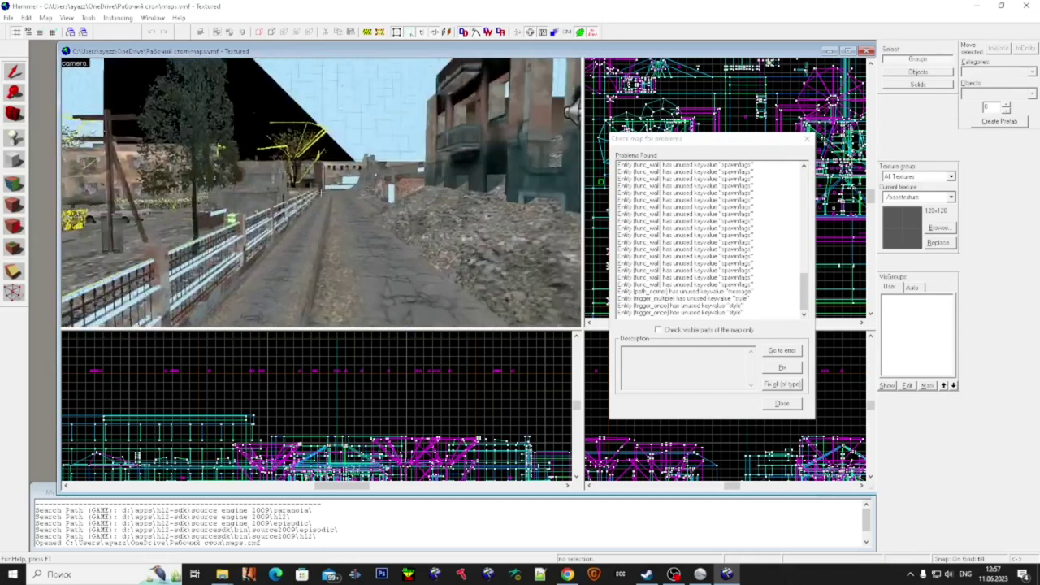
key("w")
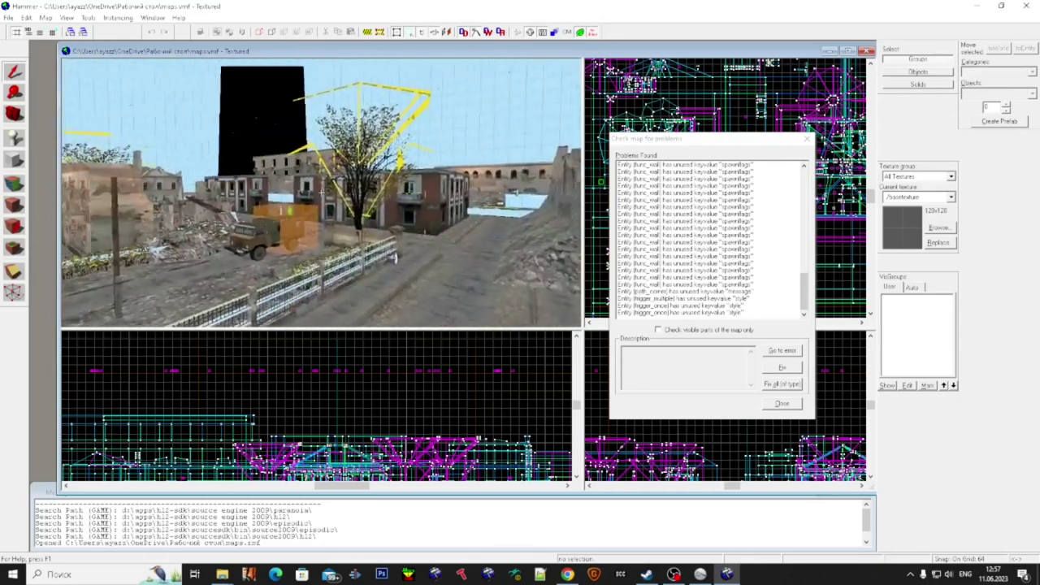
- Close the maps.vmf map and exit the map editor
key("super")
left_click(352, 5)
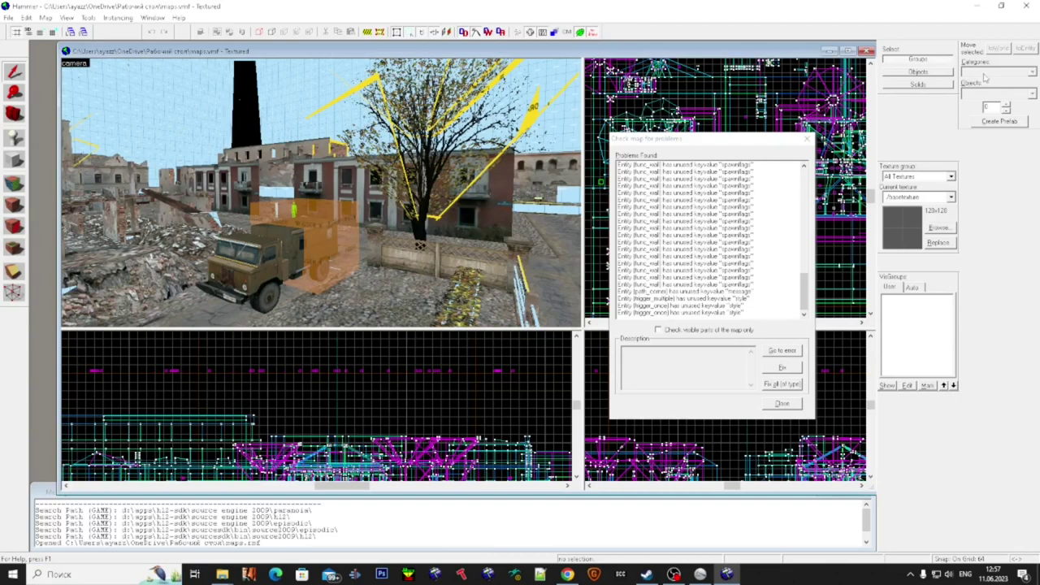
left_click(868, 50)
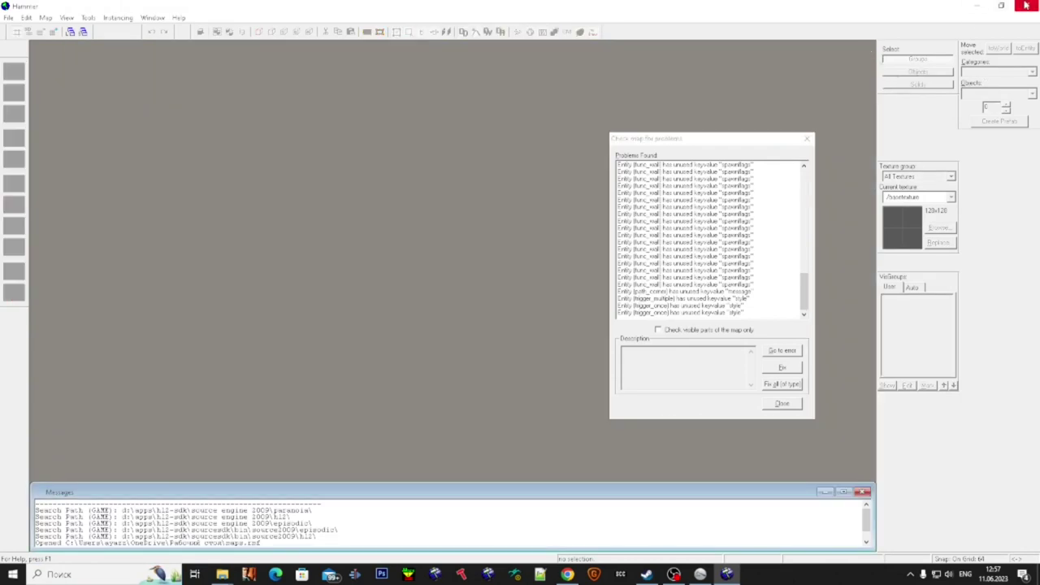
left_click(1023, 6)
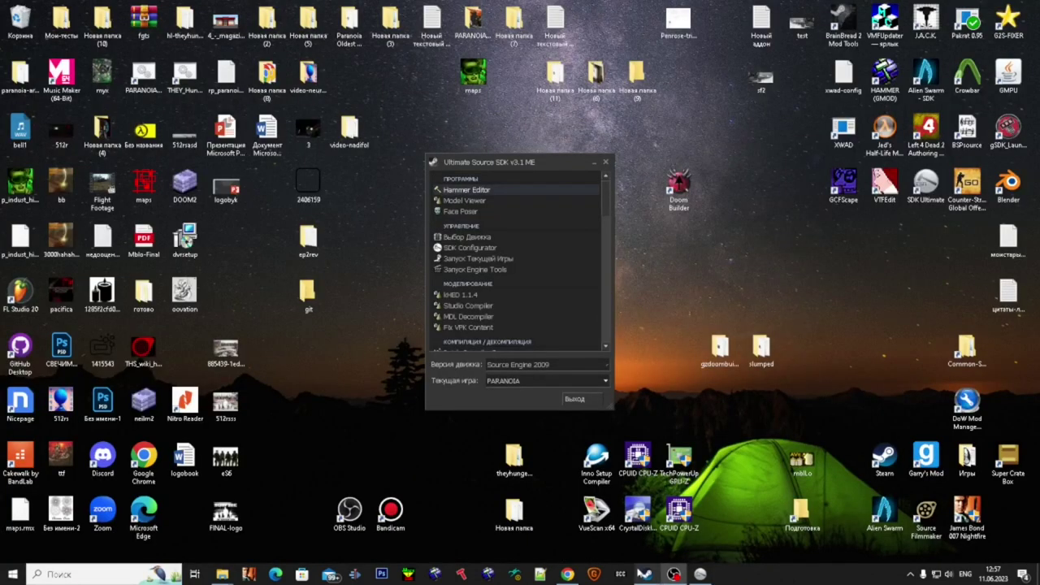
- Switch to Steam, search the library for "sdk" and launch Counter-Strike: Global Offensive - SDK
left_click(646, 574)
left_click(363, 43)
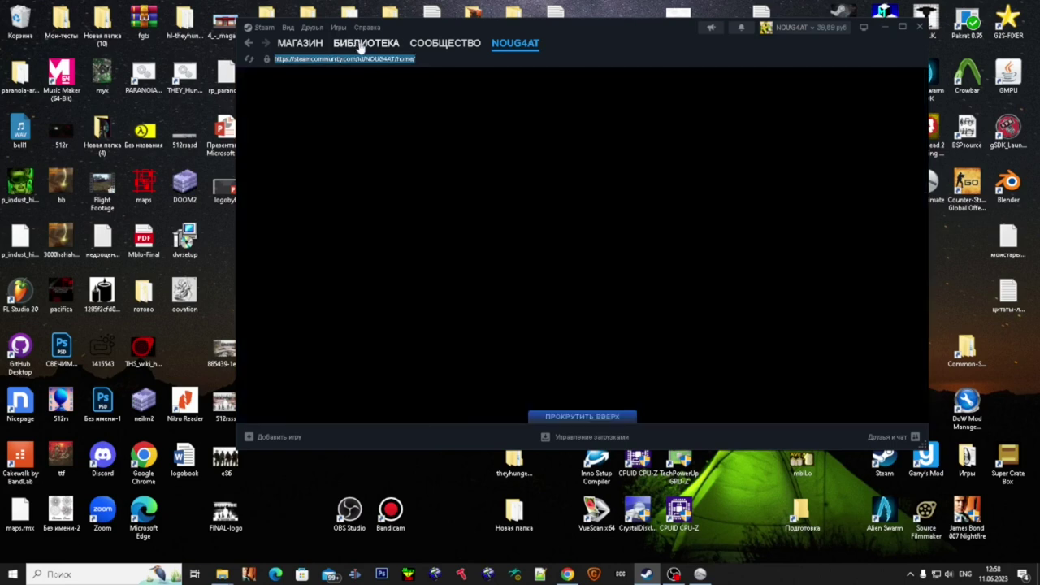
left_click(343, 118)
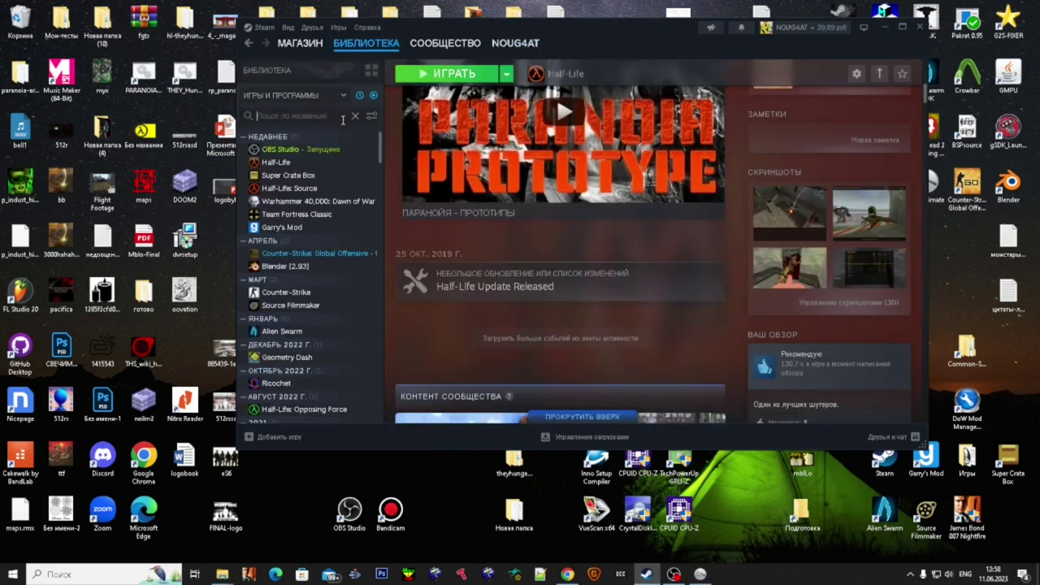
type("sdk")
left_click(334, 154)
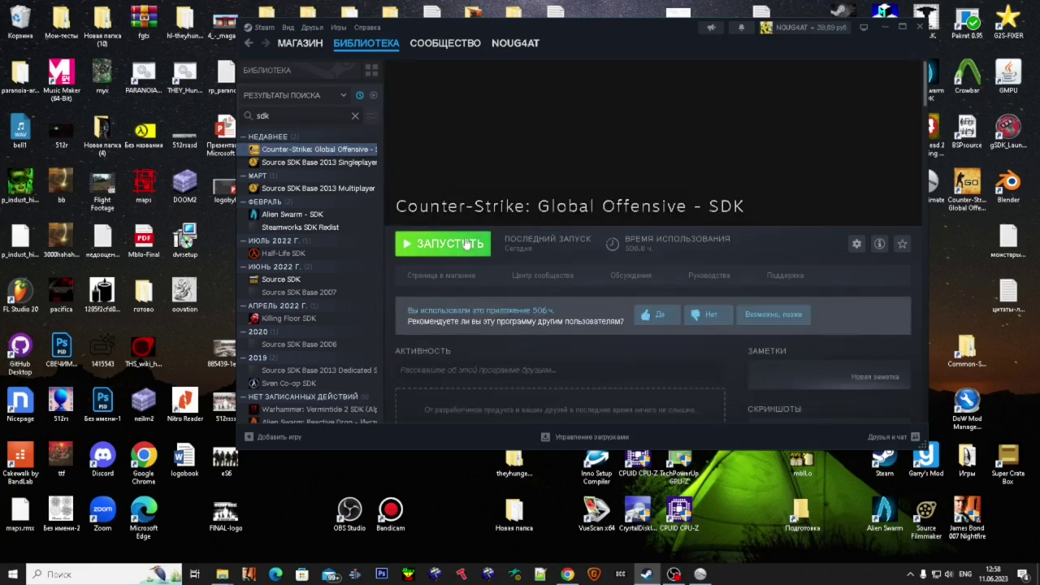
left_click(465, 243)
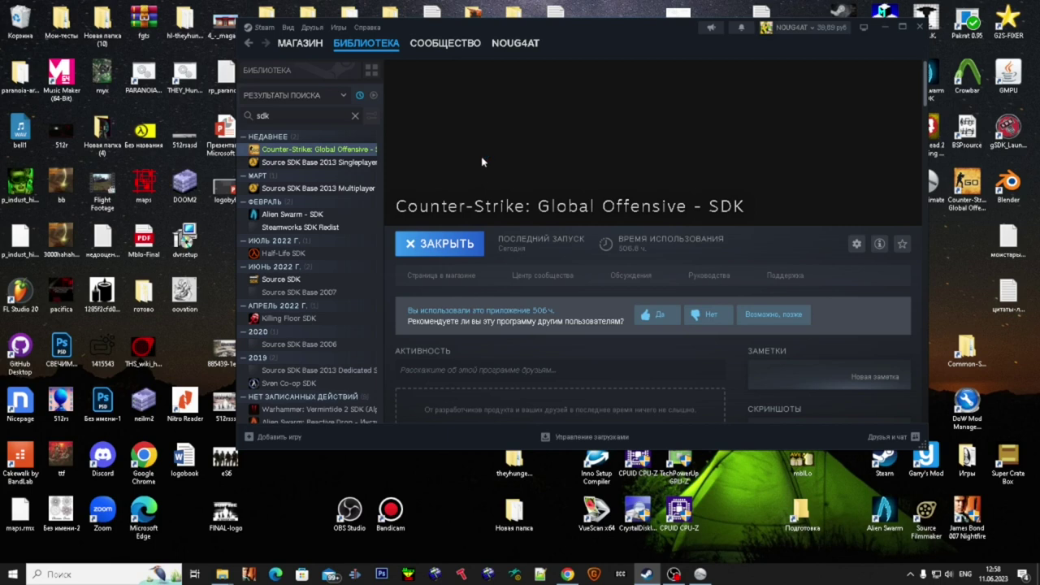
- Launch the Hammer World Editor from the SDK, open maps.vmf and decline to re-save it with the invalid solids removed
left_click(493, 223)
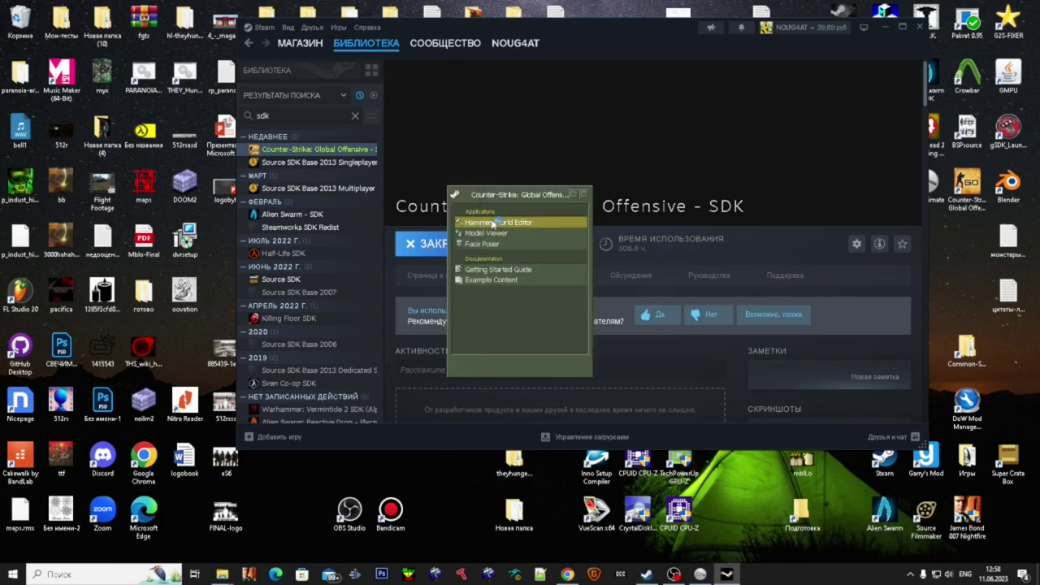
double_click(492, 223)
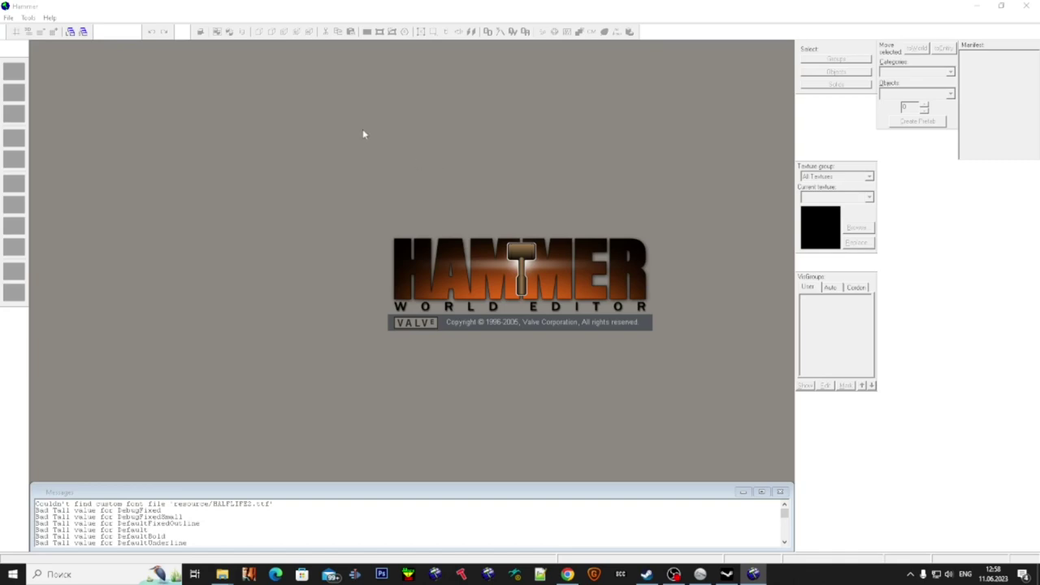
left_click(8, 17)
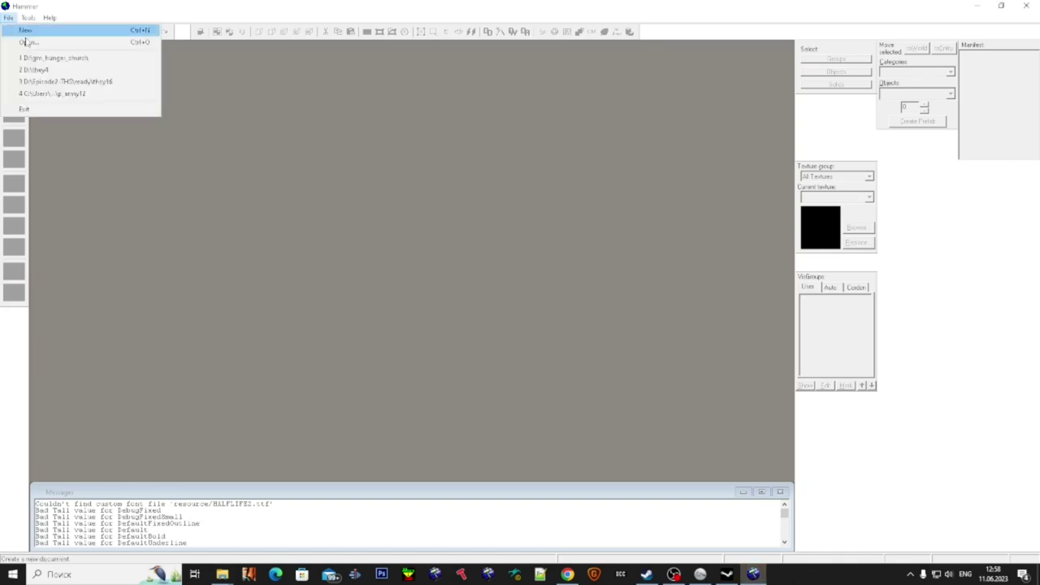
left_click(65, 42)
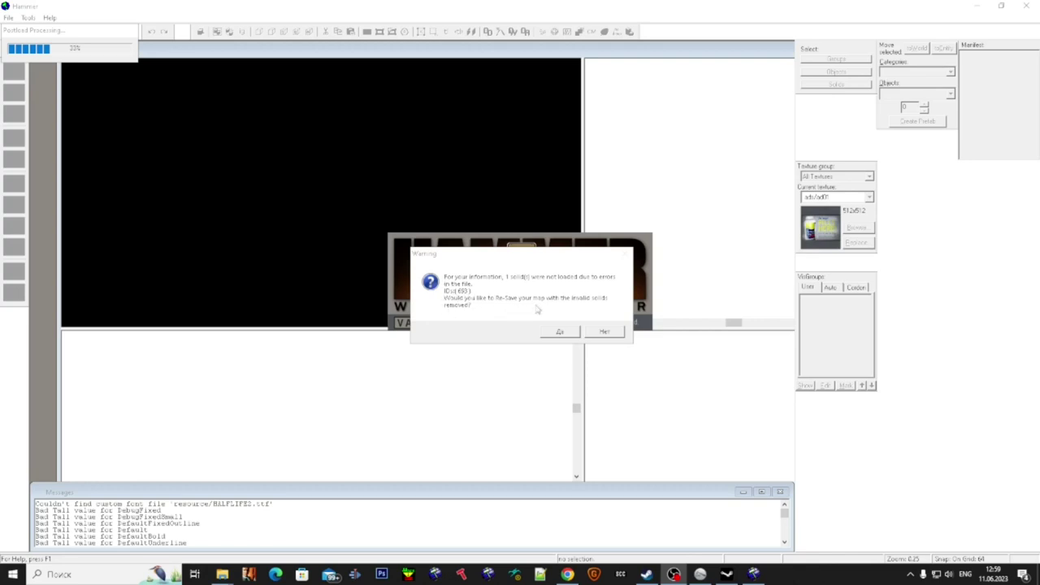
left_click(609, 333)
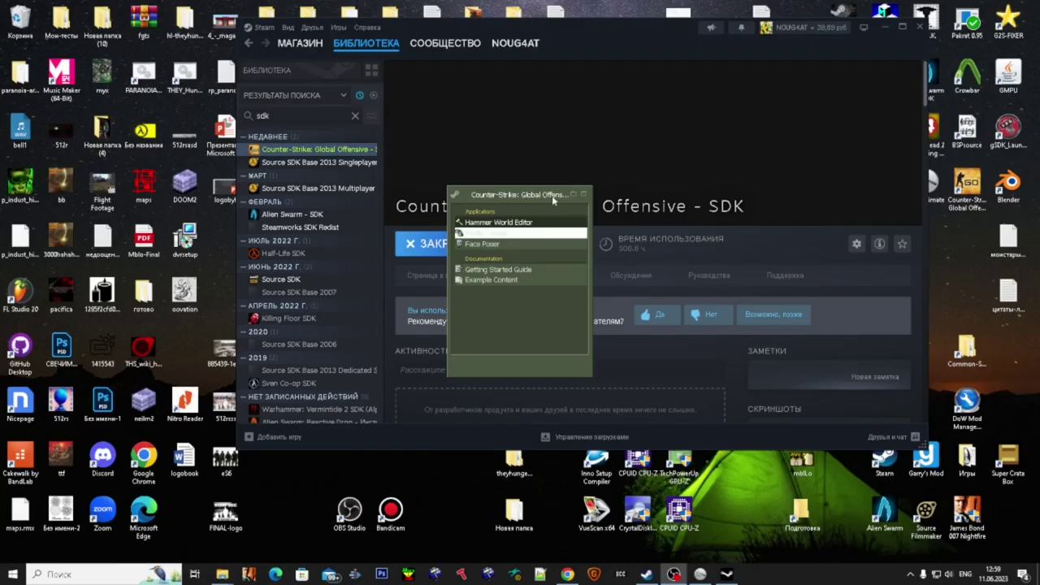
- Close the Counter-Strike SDK launcher, select the Paranoia game in Ultimate Source SDK and launch its Hammer Editor
left_click_drag(553, 199, 769, 282)
left_click(771, 277)
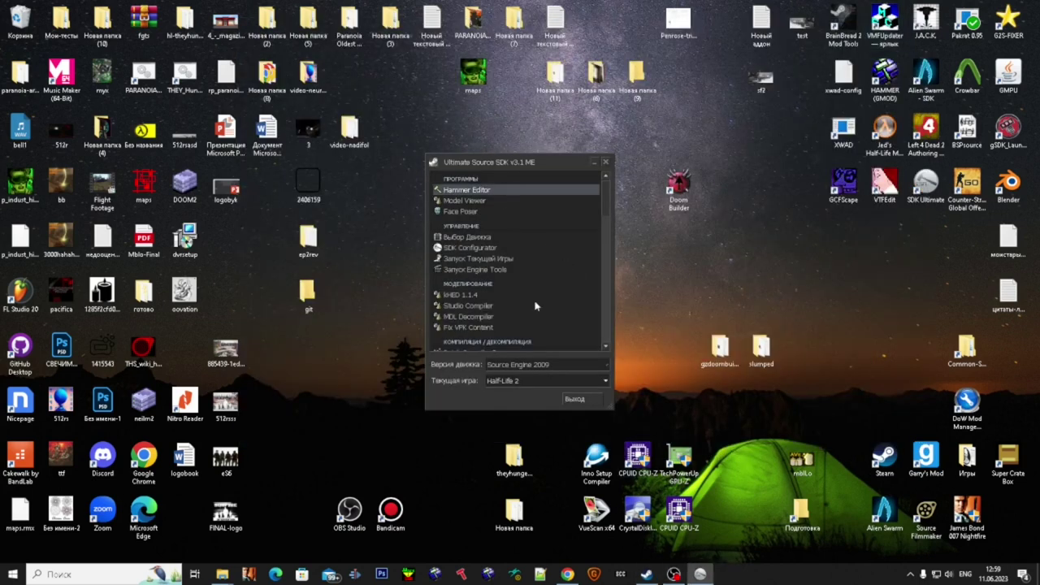
left_click(523, 382)
left_click(514, 451)
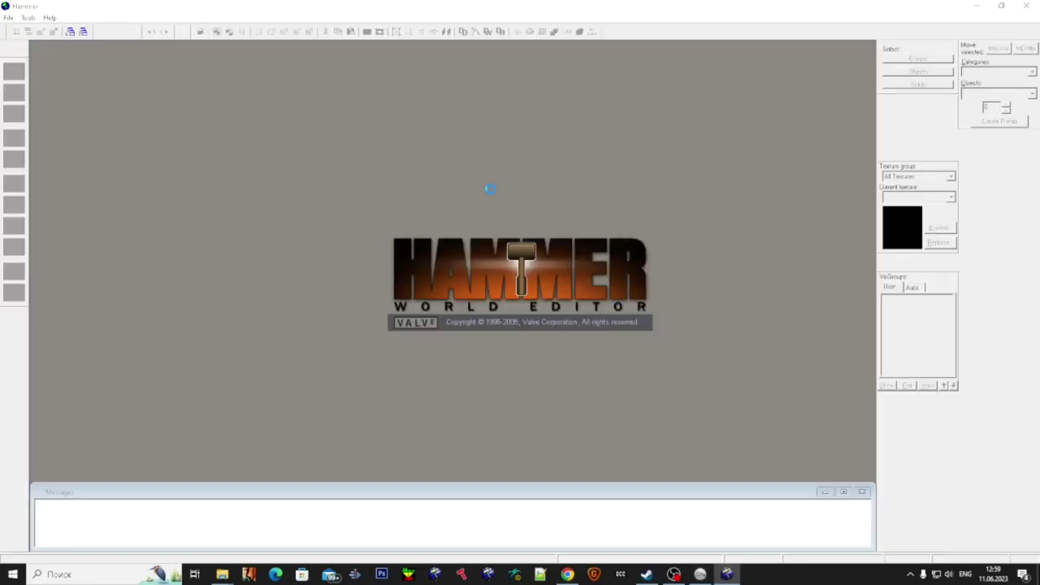
left_click_drag(242, 5, 631, 197)
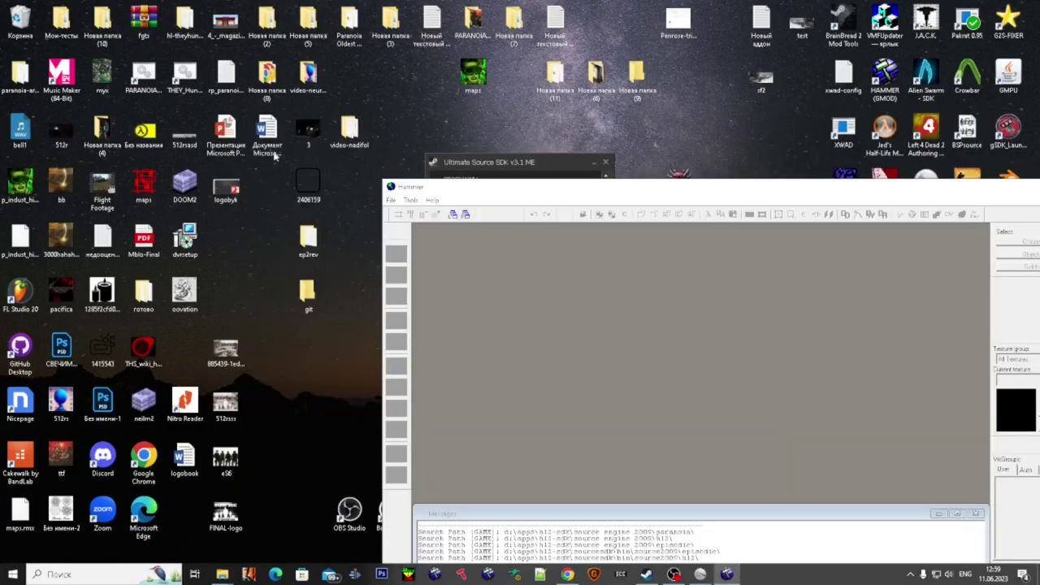
- Open maps.rmf from the desktop as a Worldcraft RMF file and maximize the editor window
left_click(391, 200)
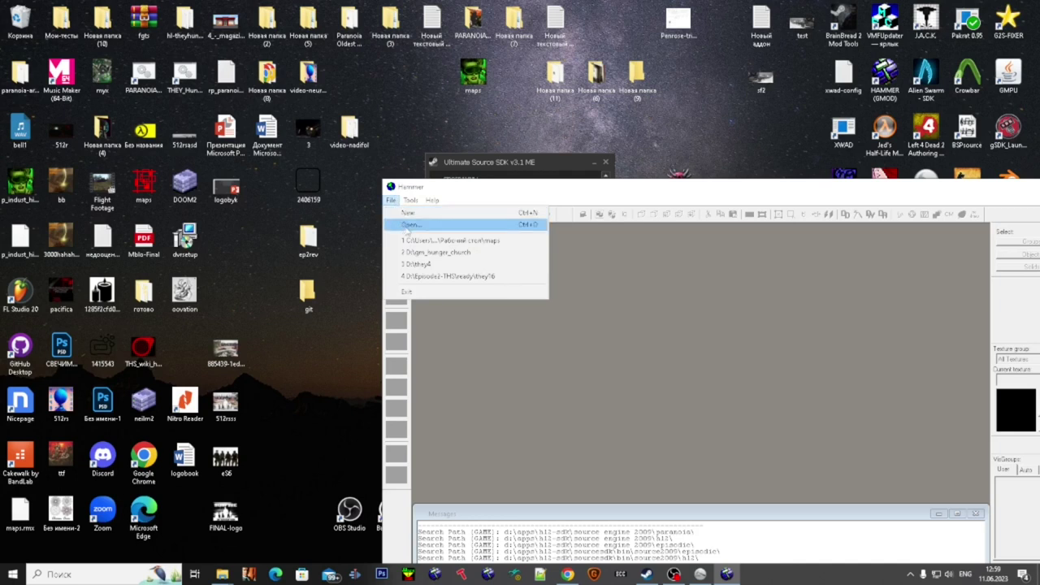
left_click(407, 225)
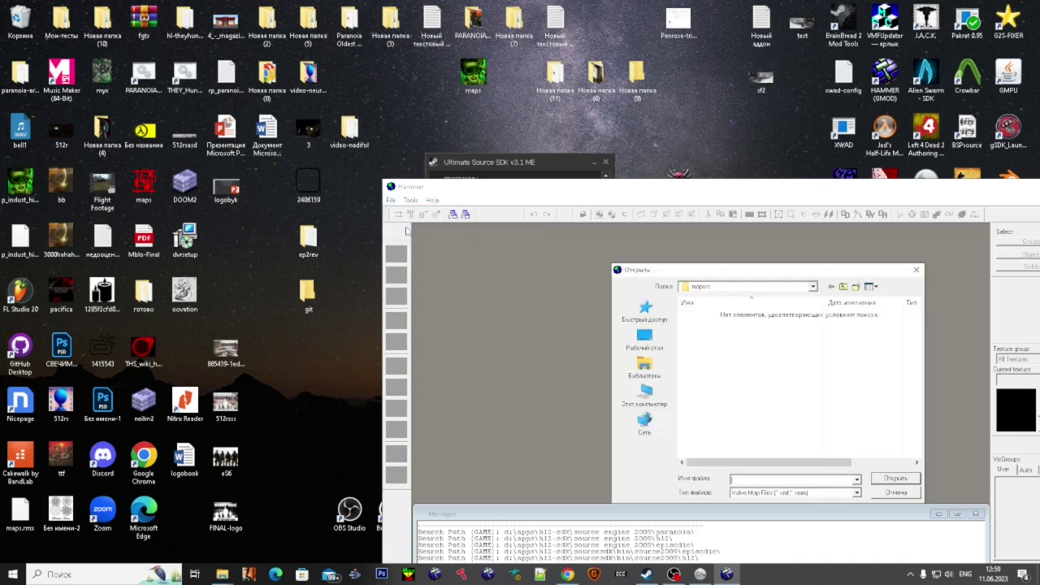
left_click(788, 492)
left_click(763, 523)
left_click(777, 492)
left_click(776, 516)
left_click(644, 339)
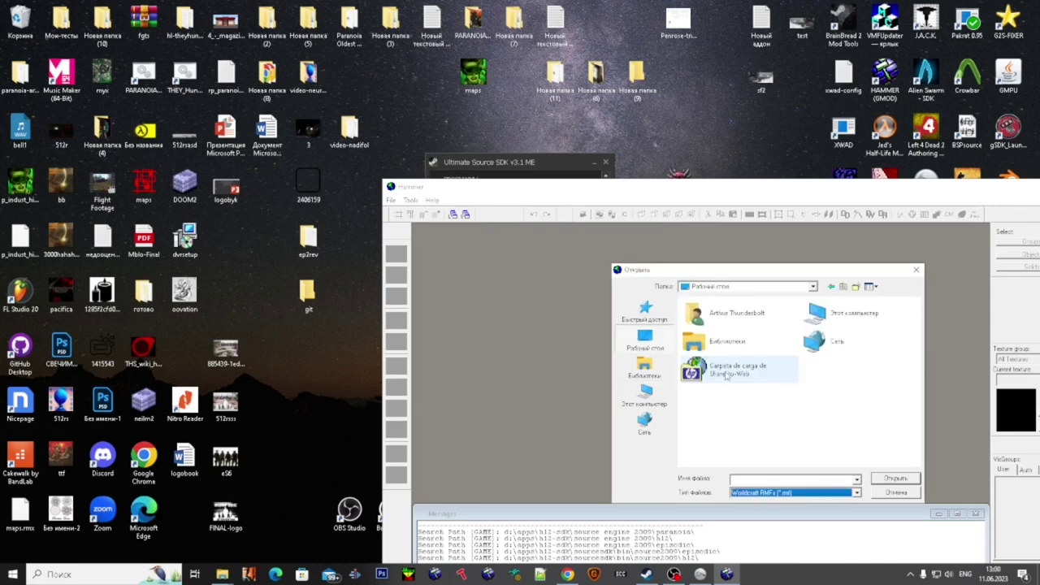
scroll(728, 374, "down", 20)
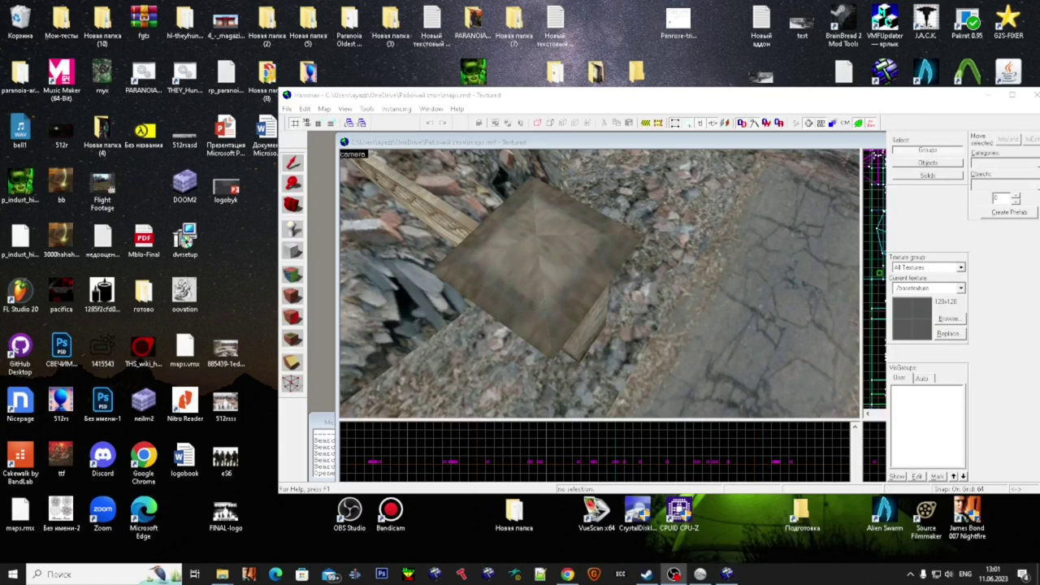
left_click(1011, 95)
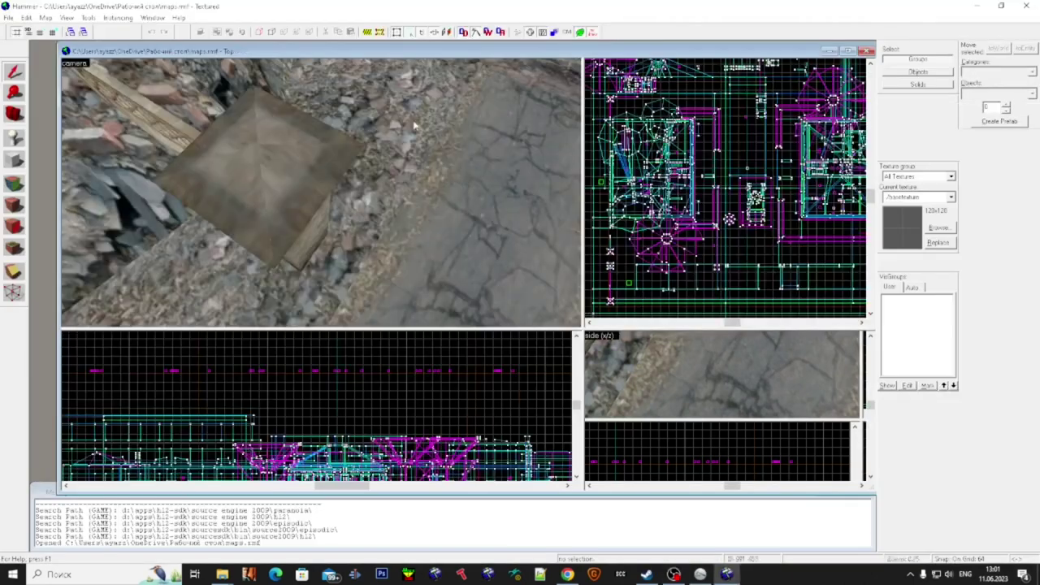
- Go to the invalid brush by its ID and inspect it at the building corner in the camera and top views
key("ctrl+shift+b")
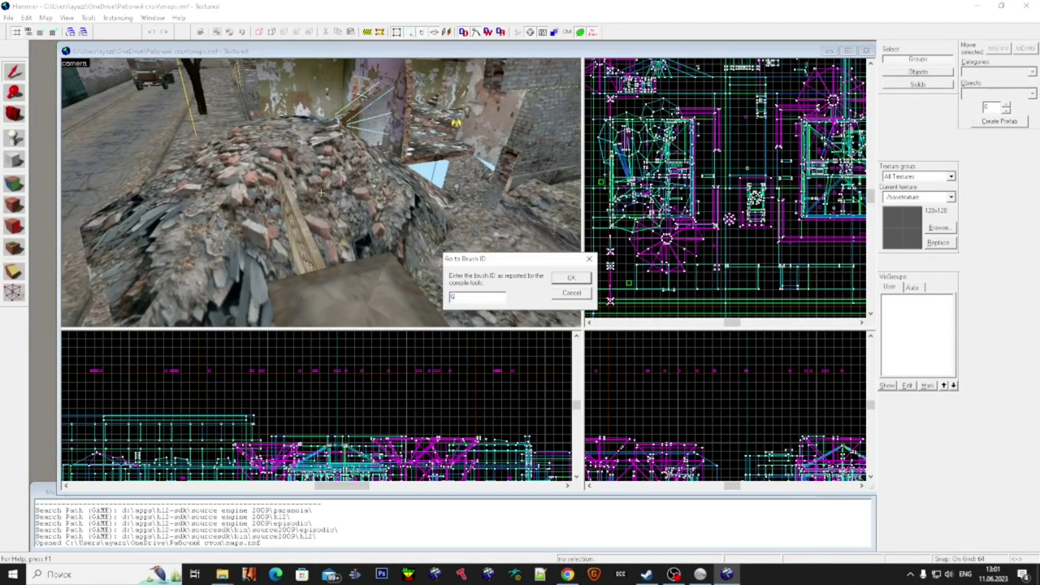
key("Return")
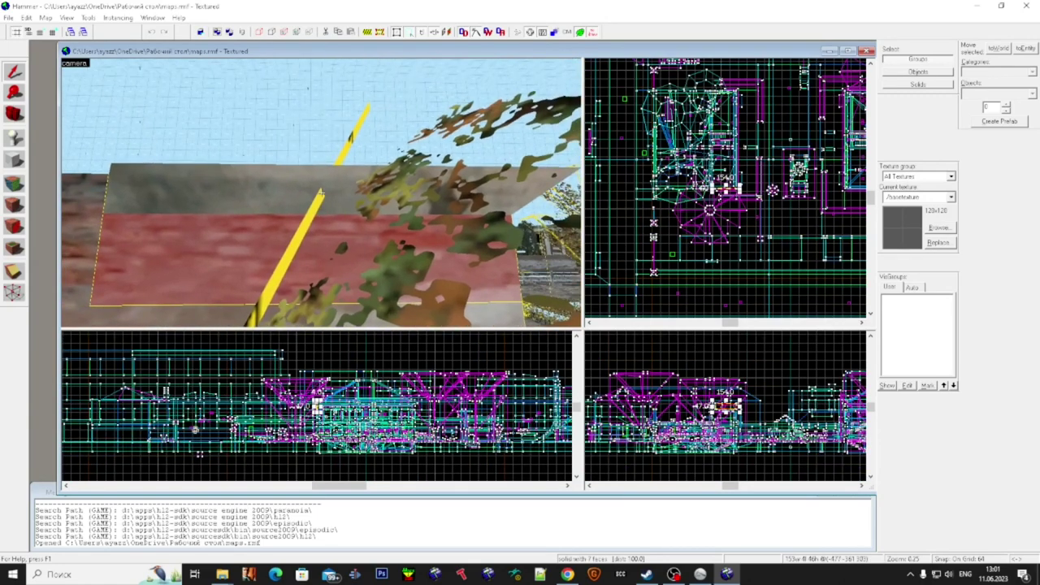
key("s")
key("a")
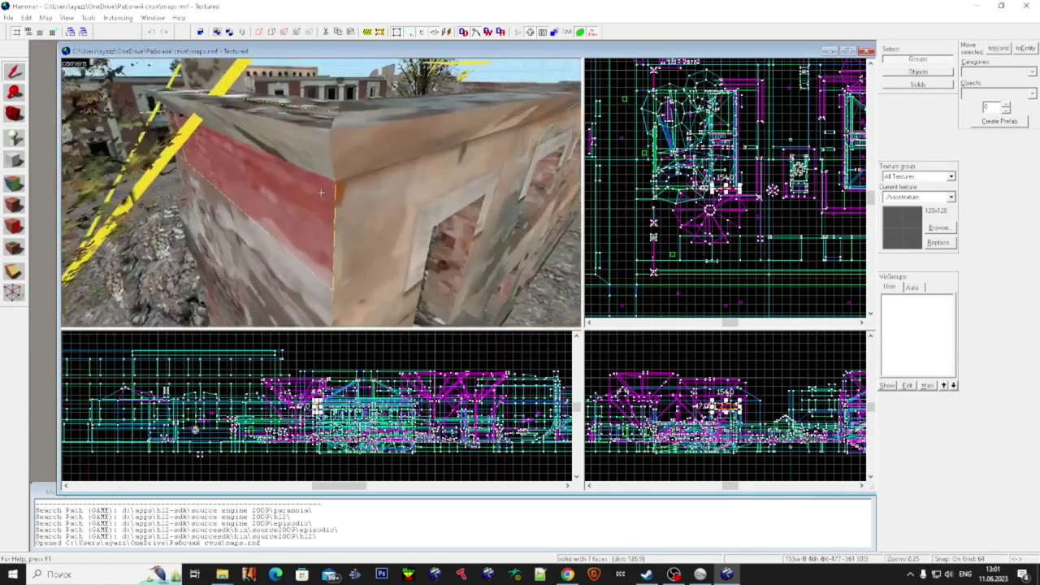
key("super")
key("super")
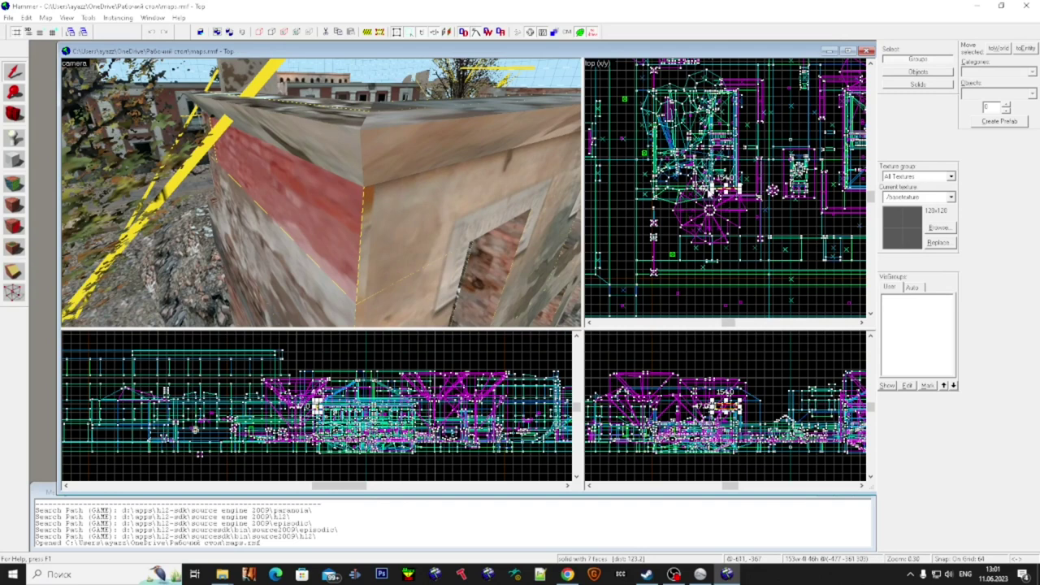
scroll(758, 190, "up", 8)
scroll(804, 199, "up", 6)
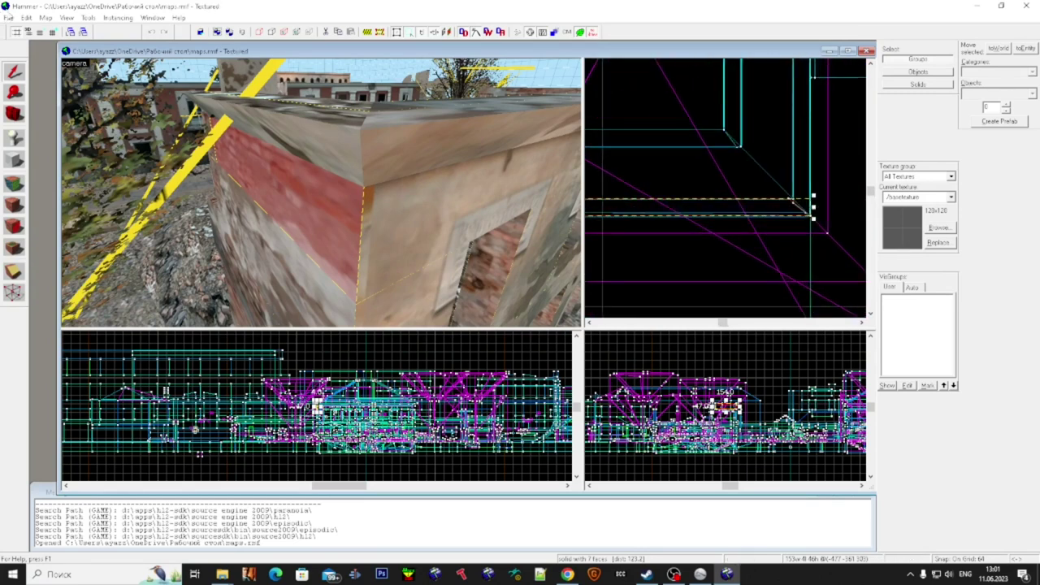
- Reduce the grid size to 1 and try to realign the corner vertex of the invalid brush with the vertex tool
left_click(40, 32)
left_click(39, 32)
left_click(40, 33)
left_click(40, 32)
left_click(40, 33)
left_click(40, 32)
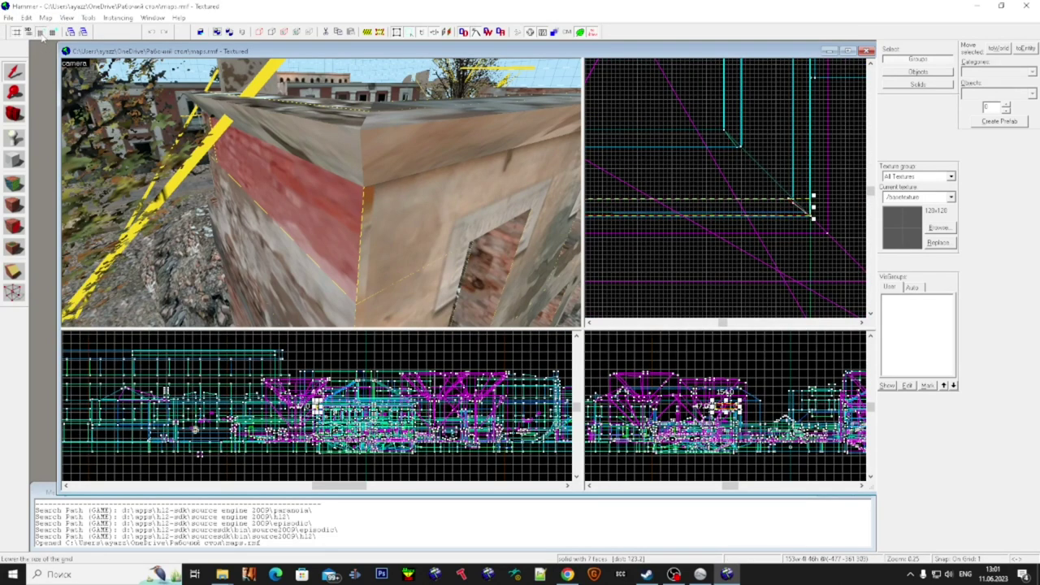
scroll(841, 216, "up", 6)
key("shift+v")
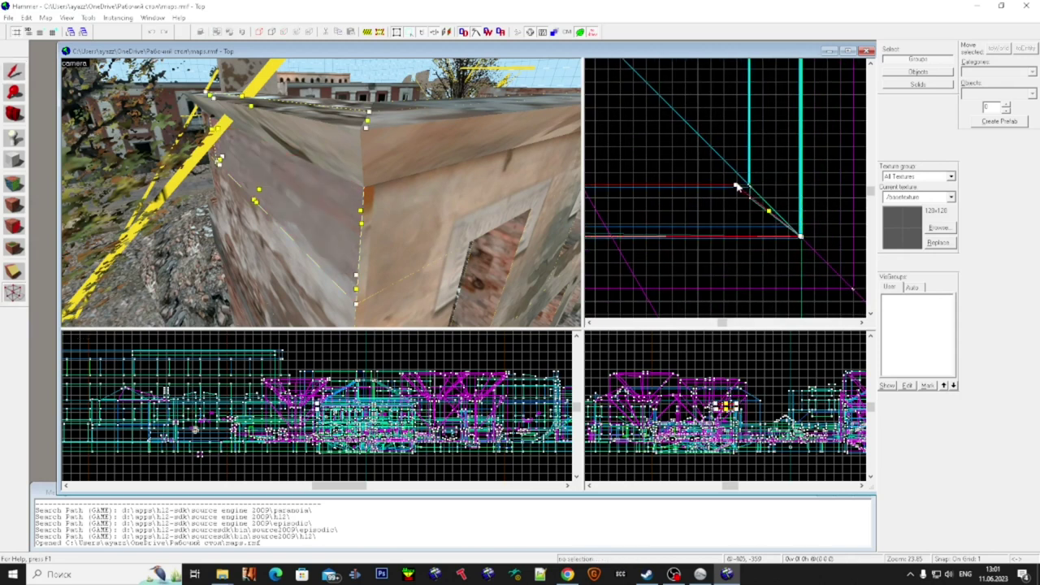
mouse_move(736, 186)
left_mouse_down()
mouse_move(749, 187)
mouse_move(755, 285)
mouse_move(750, 181)
left_mouse_up()
key("shift+v")
key("shift+v")
key("shift+s")
key("shift+v")
key("shift+v")
key("Escape")
- Close the map and reopen maps.rmf from the recent files, discarding the vertex edit
left_click(8, 18)
left_click(23, 57)
left_click(8, 17)
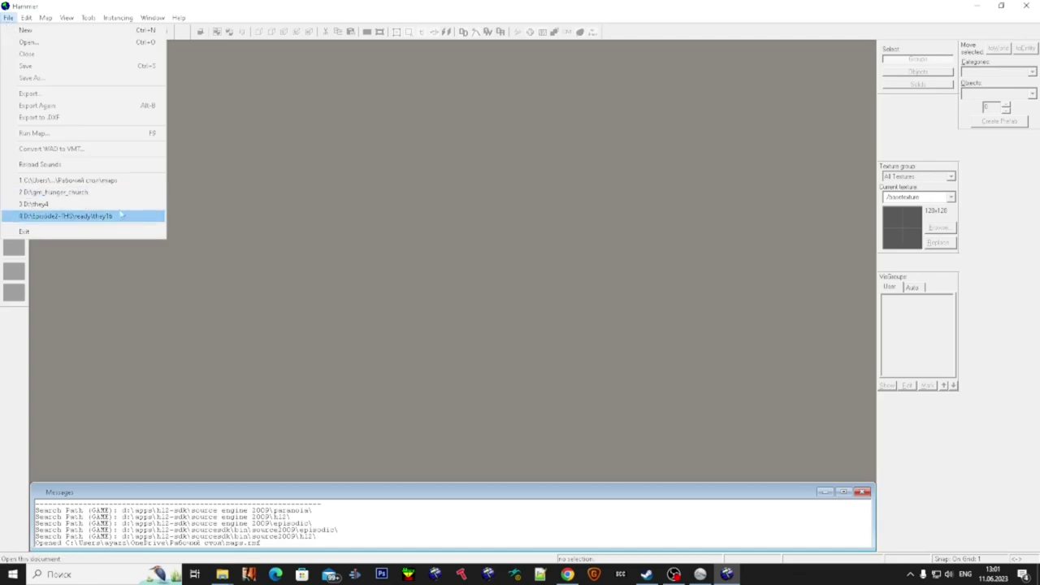
left_click(117, 185)
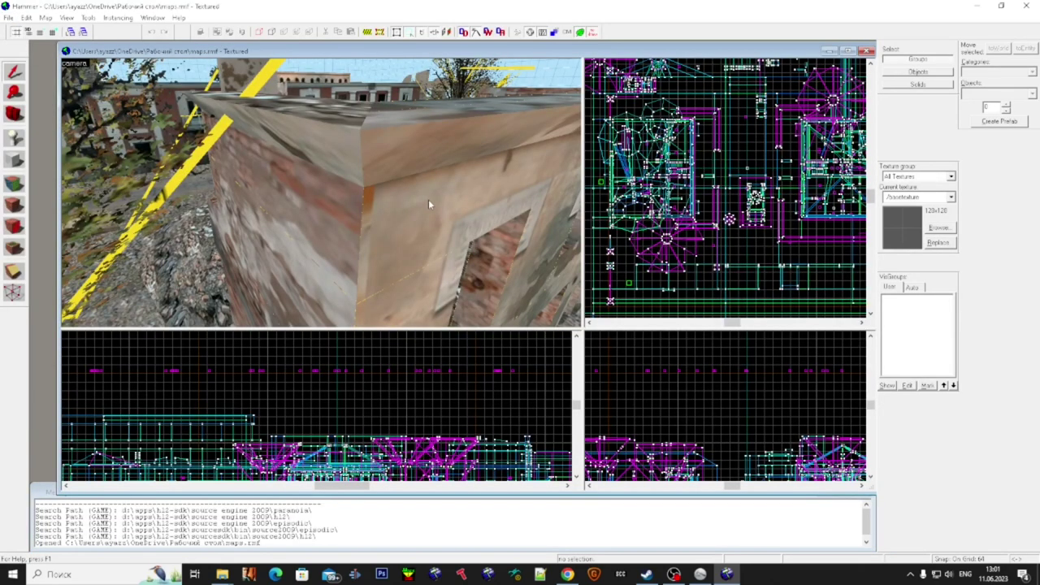
- Check the map for problems and look through the whole list of reported errors
key("alt+p")
left_click_drag(129, 32, 732, 100)
left_click_drag(792, 130, 814, 275)
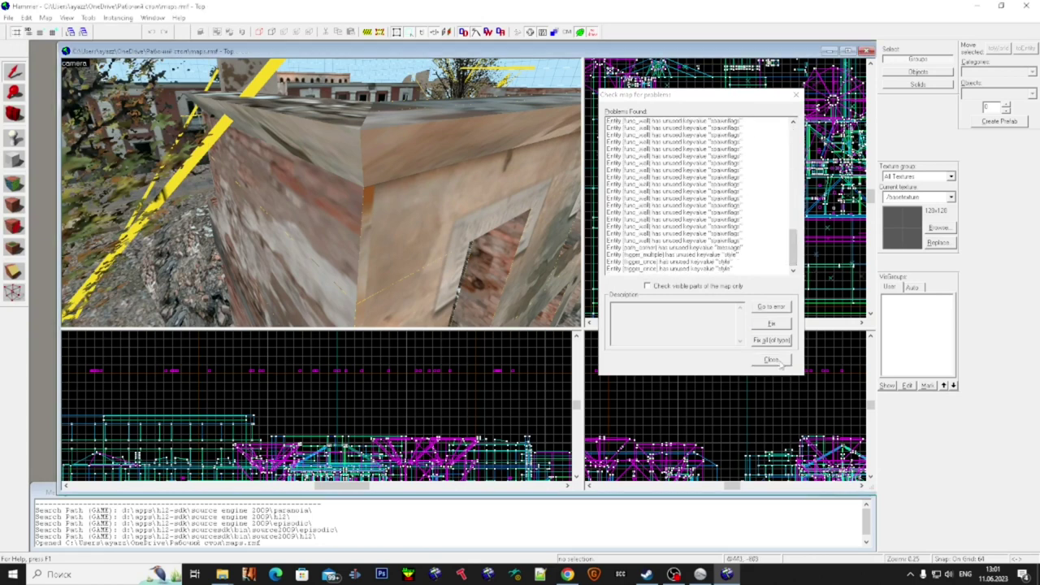
key("Escape")
left_click(8, 17)
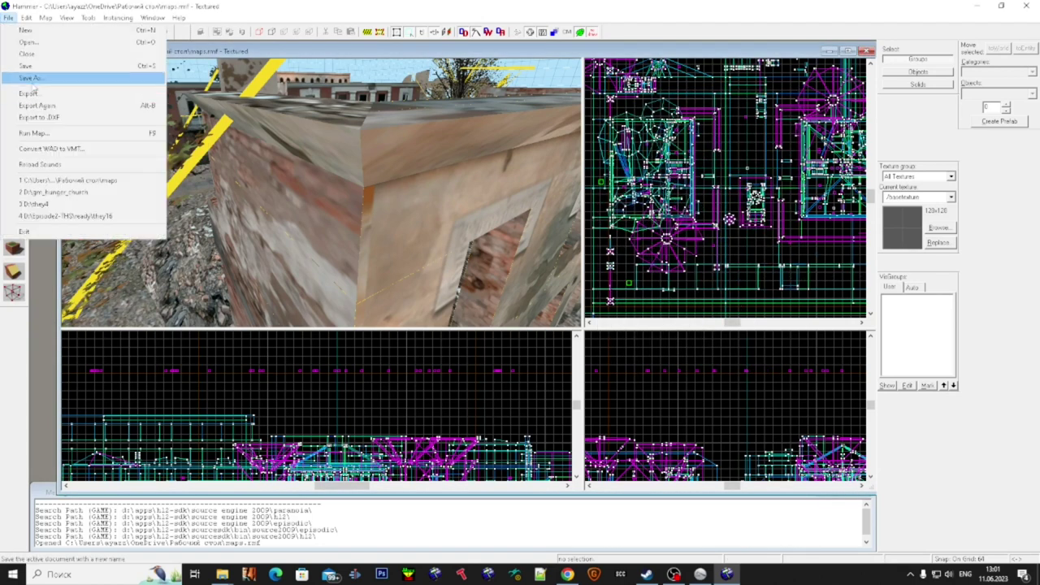
left_click(26, 93)
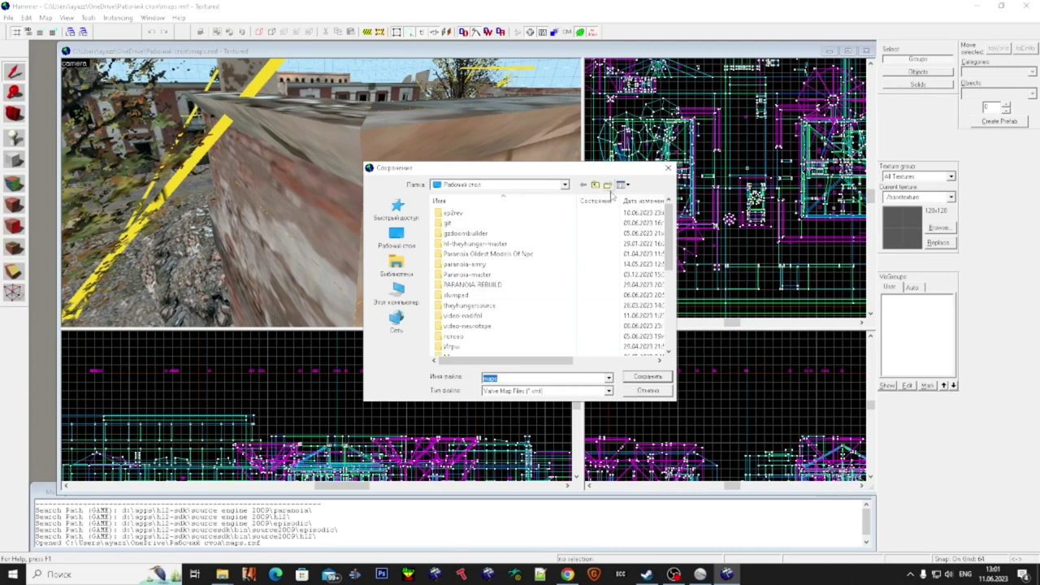
left_click_drag(569, 175, 768, 221)
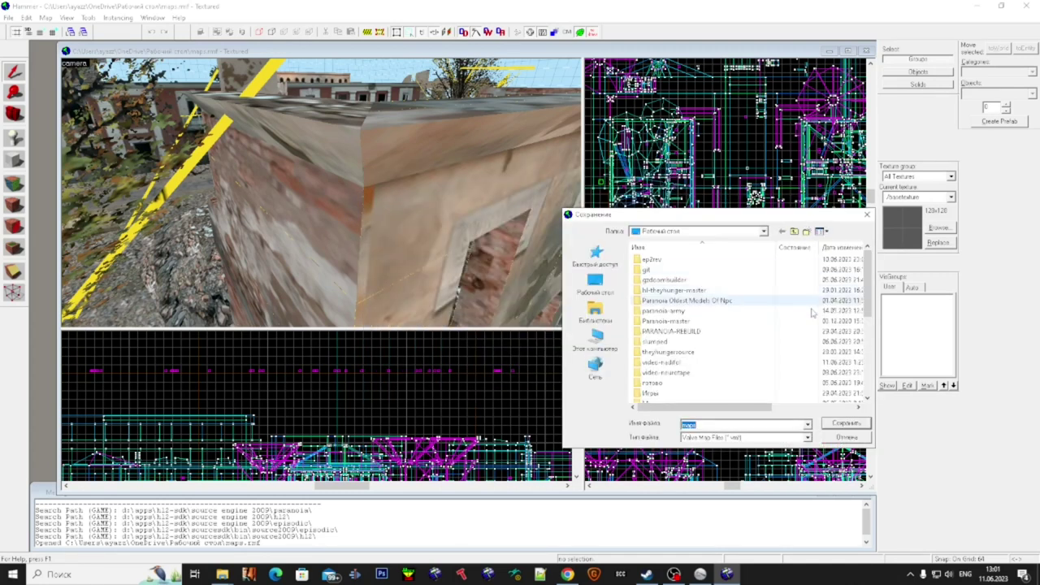
left_click(851, 439)
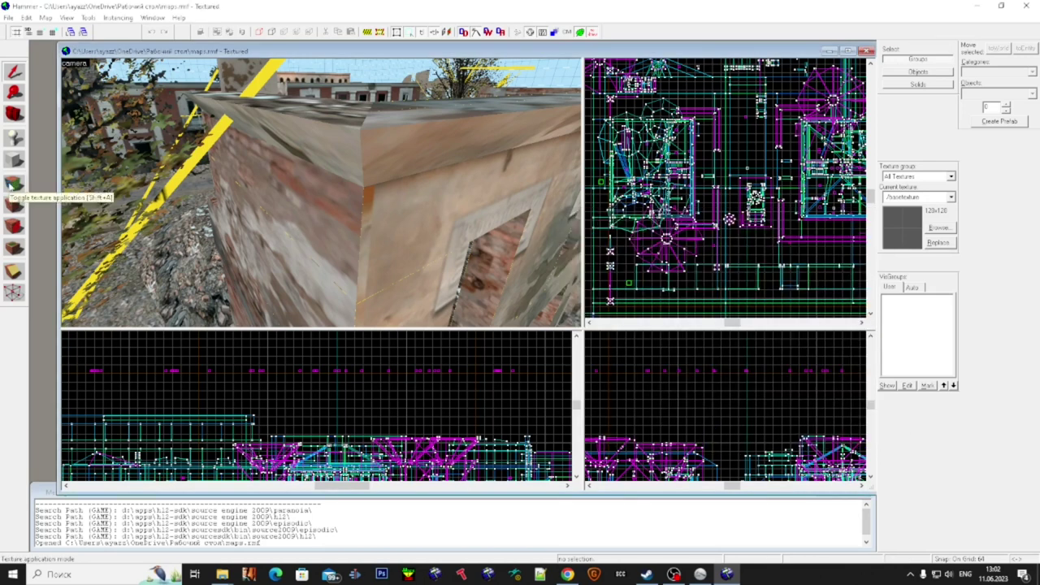
- With the texture application tool, sample stena15 from the side wall's lower face and try it on the face above
left_click(14, 185)
left_click(370, 234)
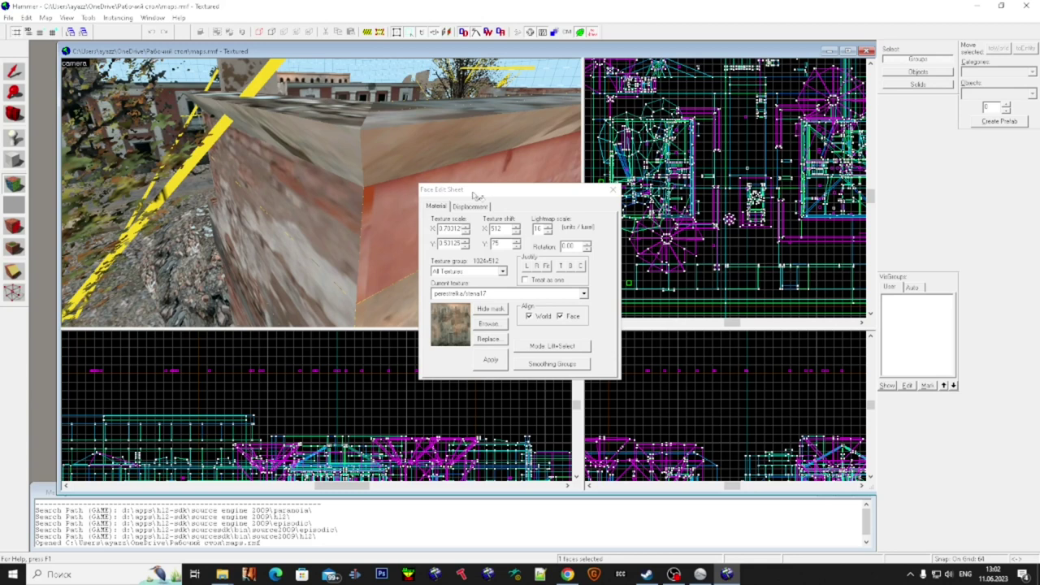
left_click(325, 287)
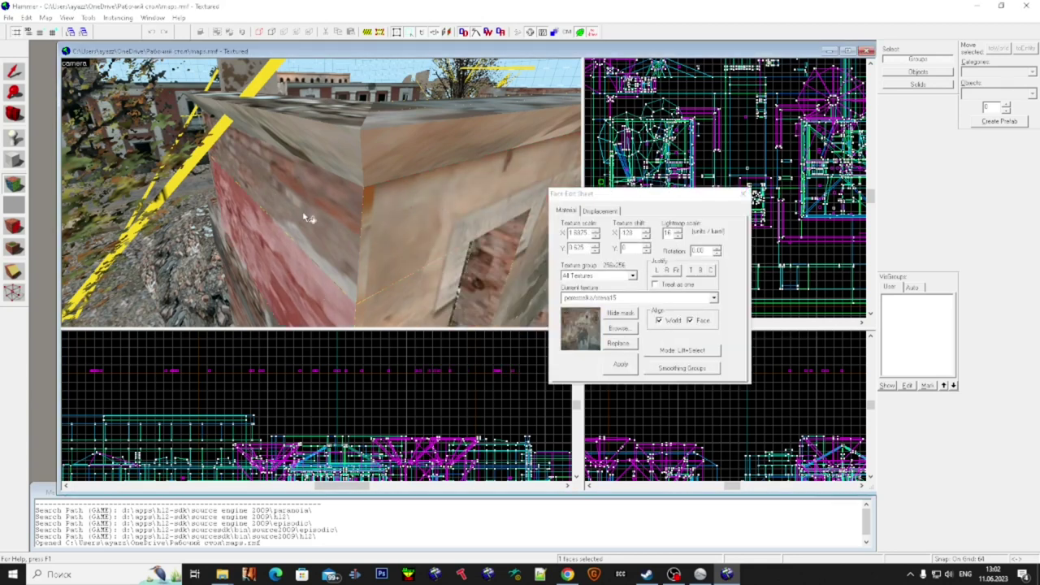
left_click(280, 261)
left_click(327, 210)
left_click(262, 263)
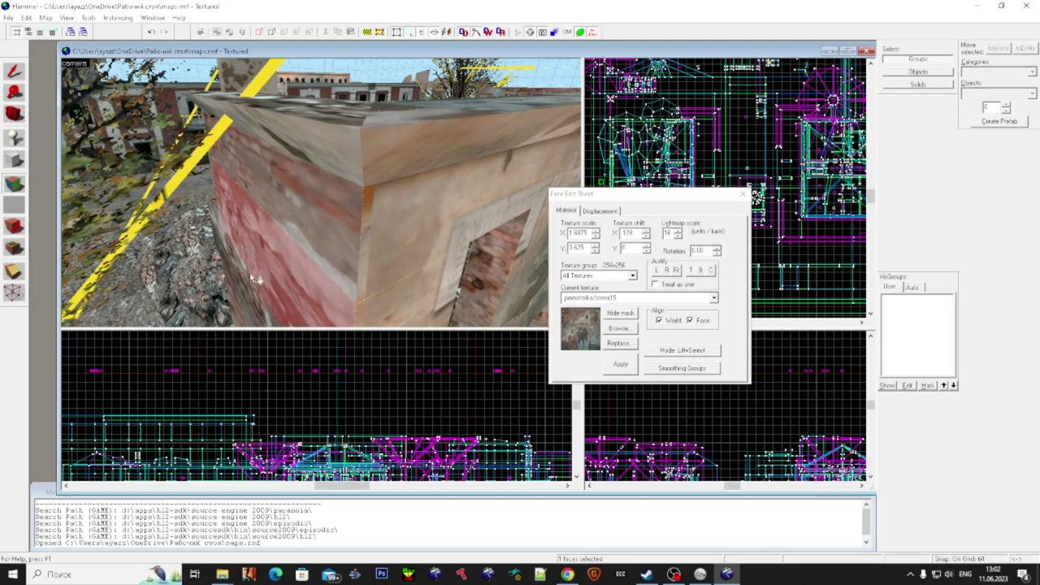
left_click(318, 214)
left_click(301, 271)
left_click(299, 210)
left_click(297, 282)
- Try stena17 from the front wall on the upper side face, replace it with stena15 from below, and return to selection
left_click(376, 241)
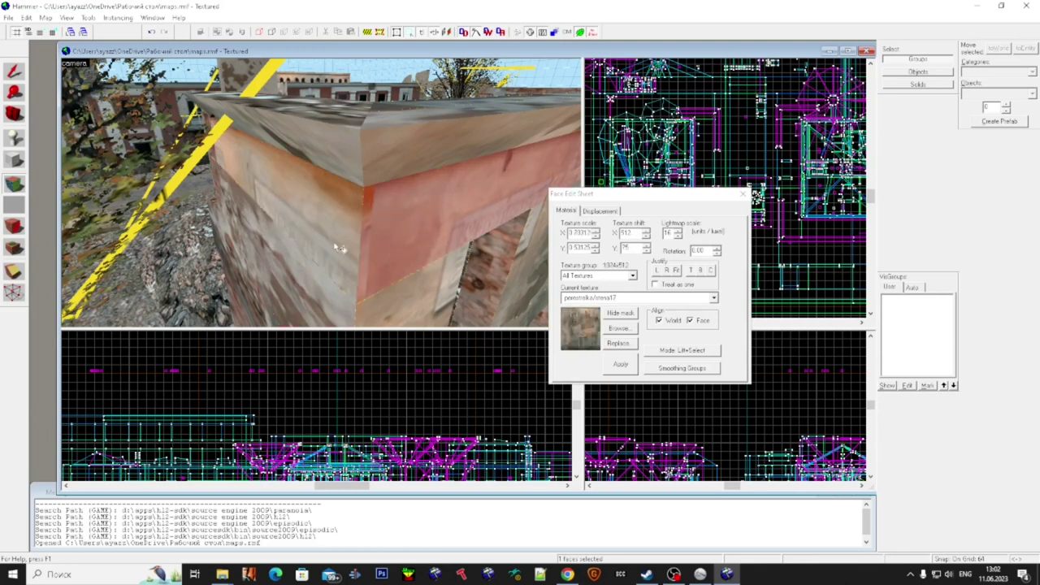
left_click(291, 285)
right_click(315, 220)
left_click(289, 221)
left_click(288, 275)
key("shift+s")
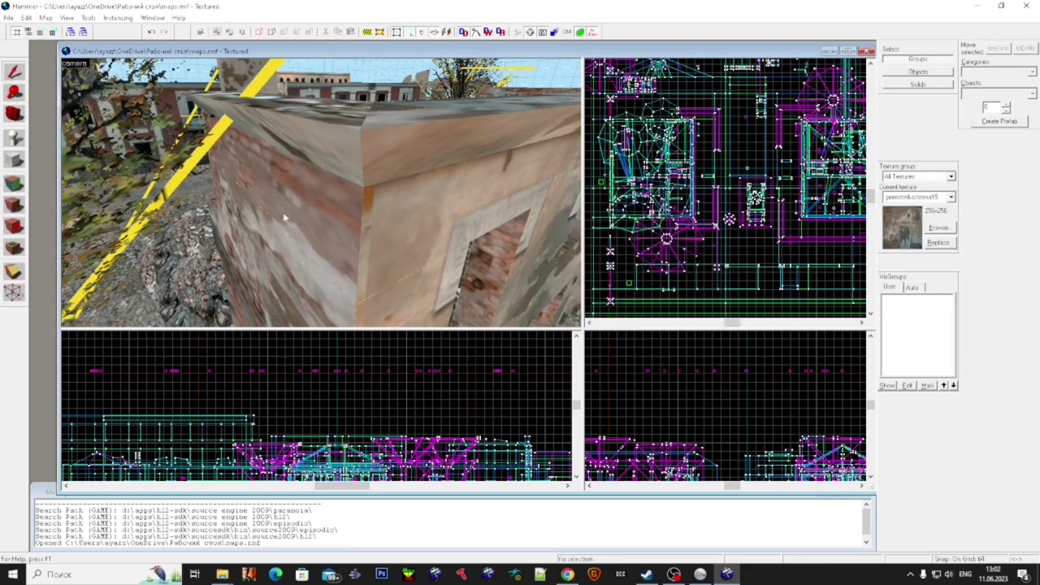
- Go to brush ID 488 at the building corner, inspect it in the camera view and clear the selection
left_click(259, 237)
left_click(287, 187)
key("Escape")
key("ctrl+shift+g")
type("488")
key("Return")
key("z")
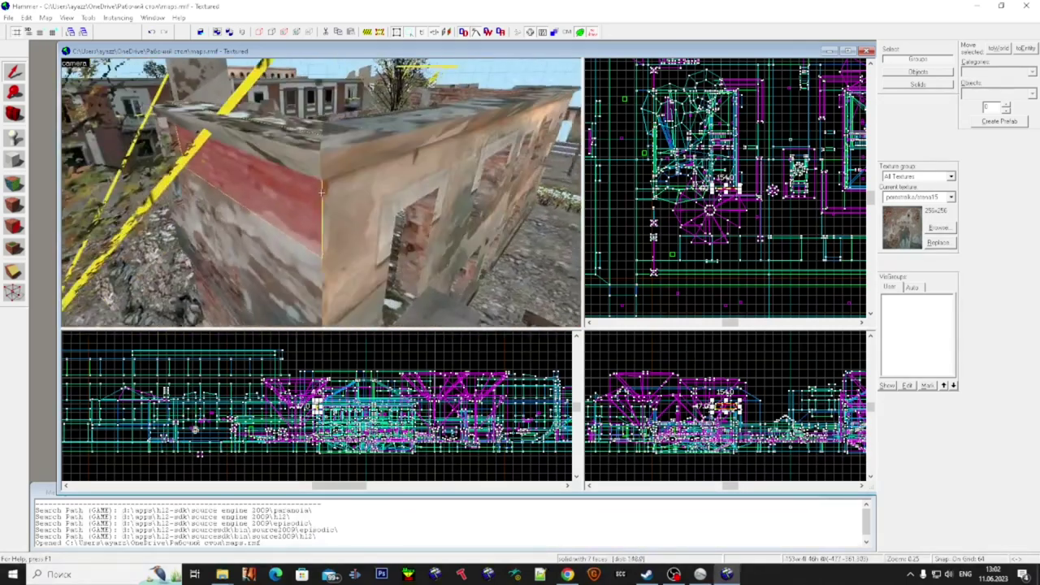
key("super+s")
left_click(358, 172)
left_click(368, 183, "ctrl")
key("Escape")
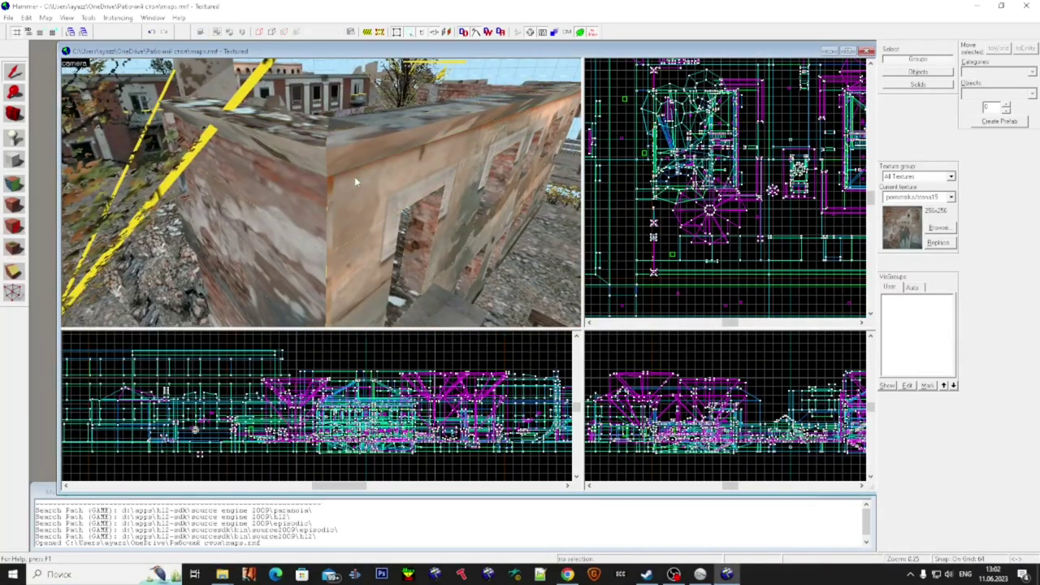
- Save the map under the name maps as a Valve Map File (*.vmf)
left_click(8, 17)
left_click(24, 81)
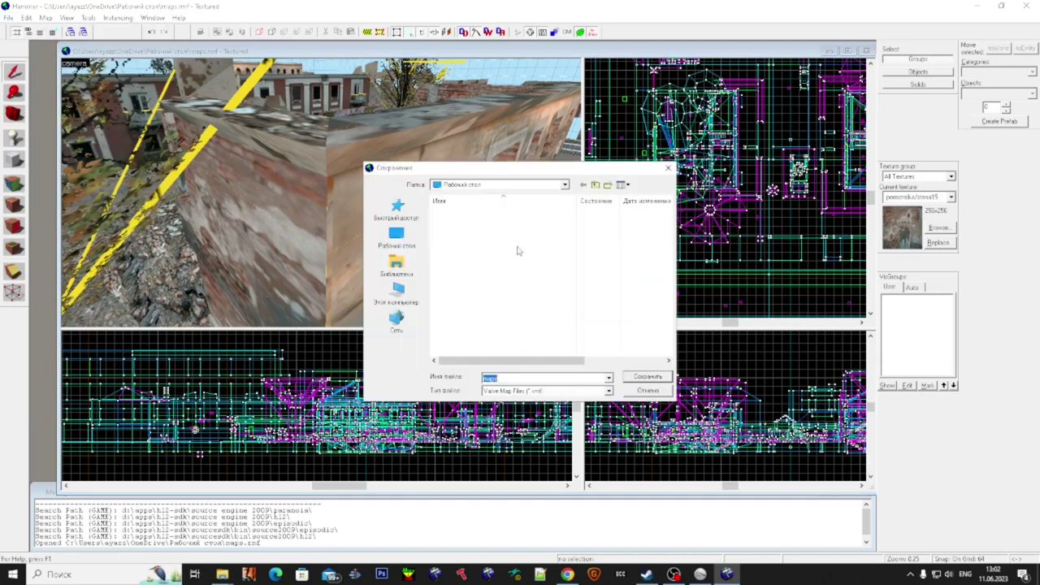
key("Return")
- Close the map, reopen the most recent maps file and decline re-saving it with the invalid solids removed
left_click(8, 17)
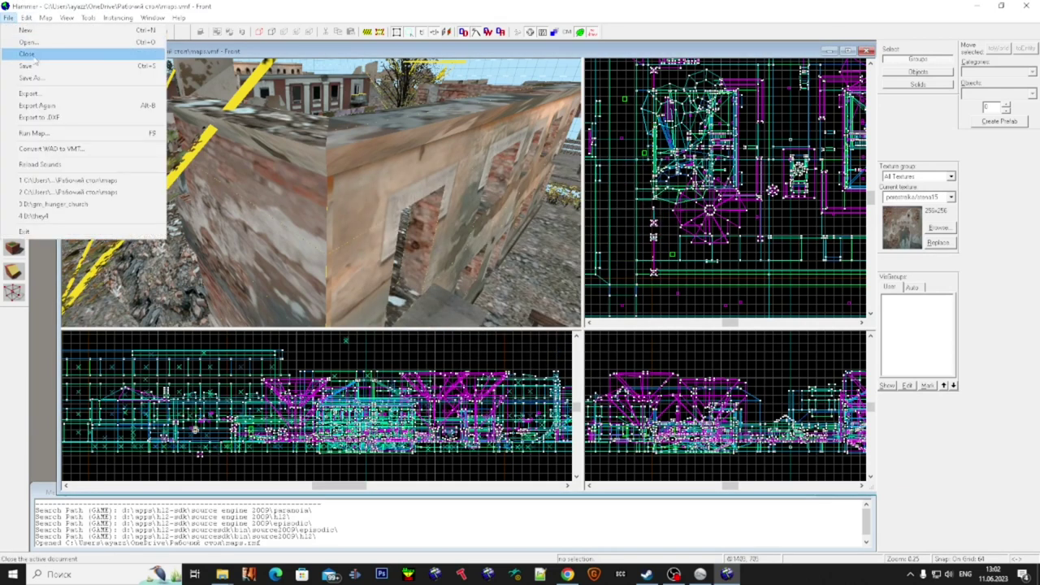
left_click(36, 59)
left_click(8, 18)
left_click(110, 180)
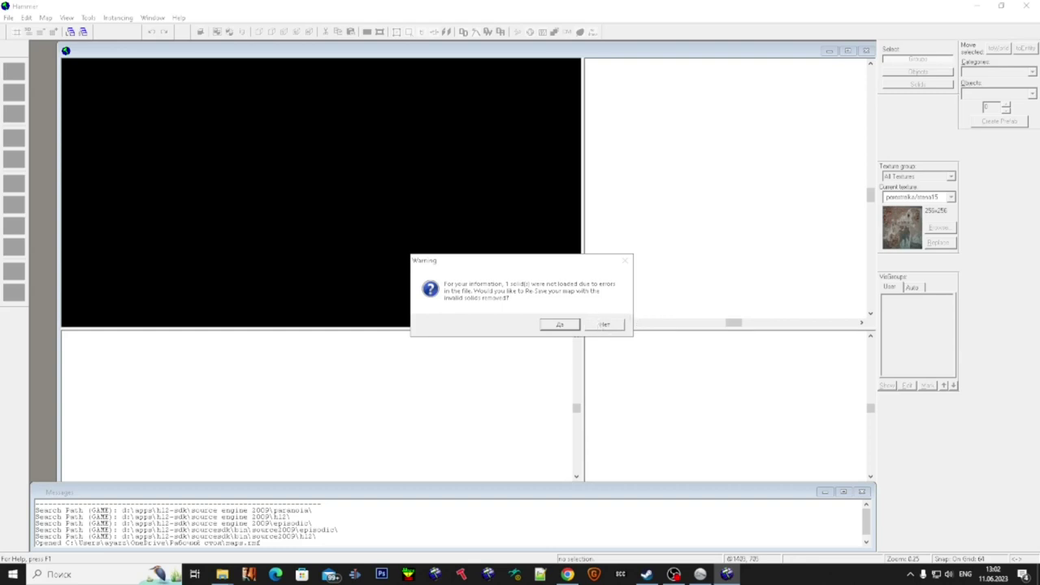
left_click(604, 324)
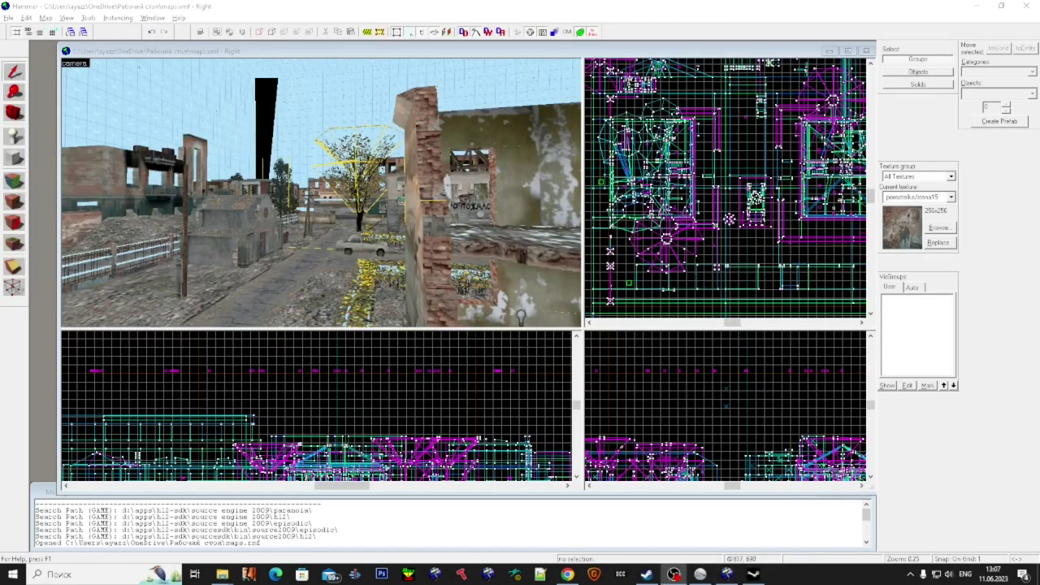
- Close the map and load maps.vmf again from the recent files
left_click(194, 4)
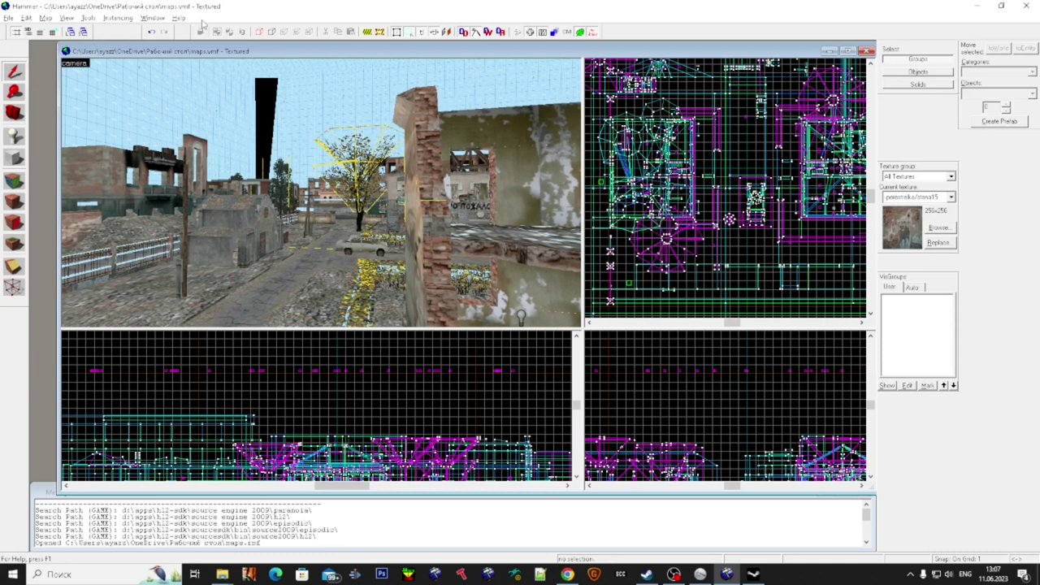
left_click(9, 18)
left_click(26, 54)
left_click(8, 18)
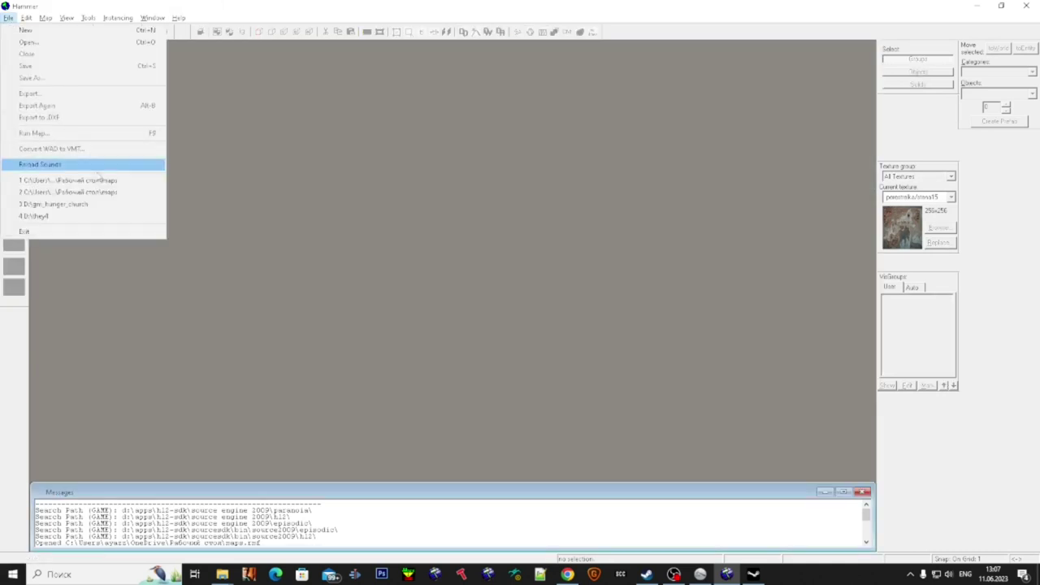
left_click(89, 180)
- Fly around the ruined building corner and the tree beside it, examining the tree's foliage brushes in the camera view
key("z")
key("s")
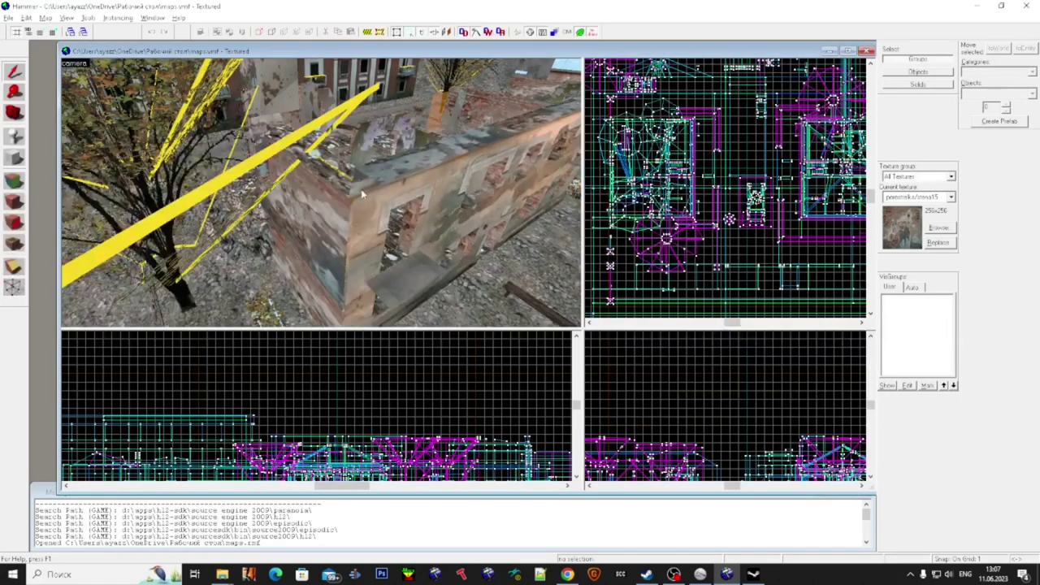
key("w")
key("w")
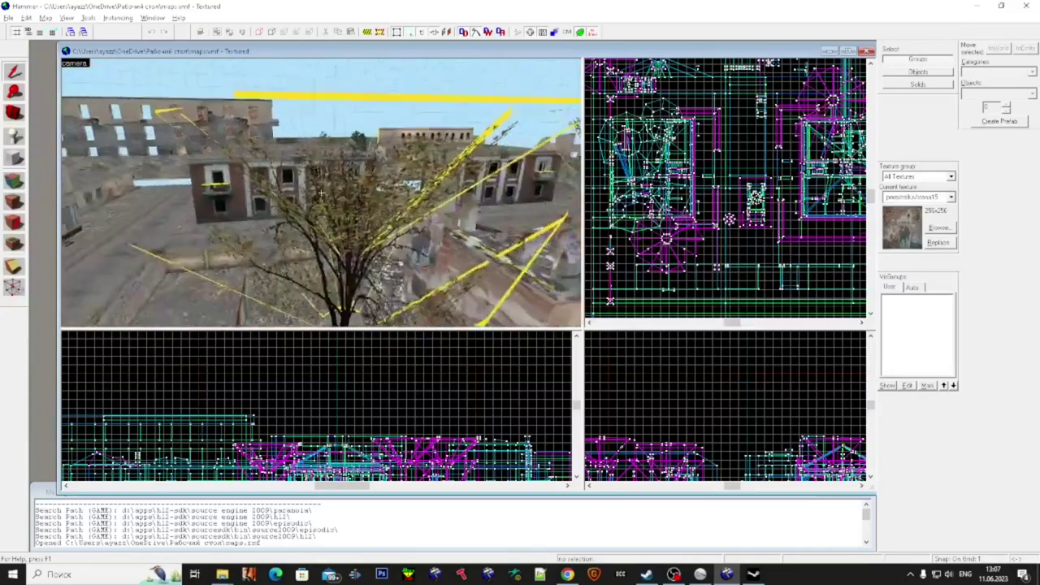
left_click(321, 193)
left_click(321, 192)
key("Escape")
key("s")
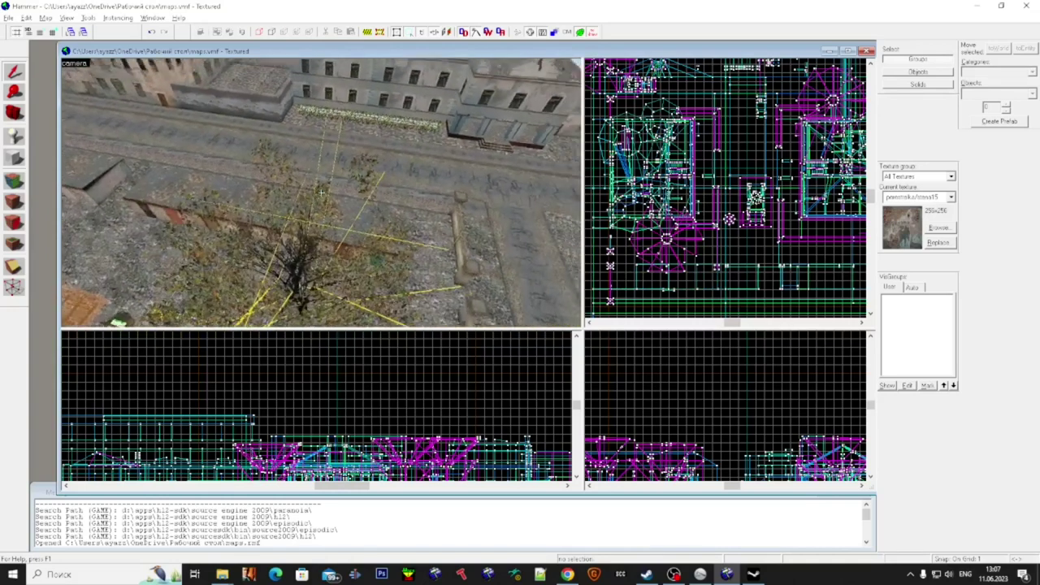
key("z")
key("super")
left_click(349, 192)
key("Escape")
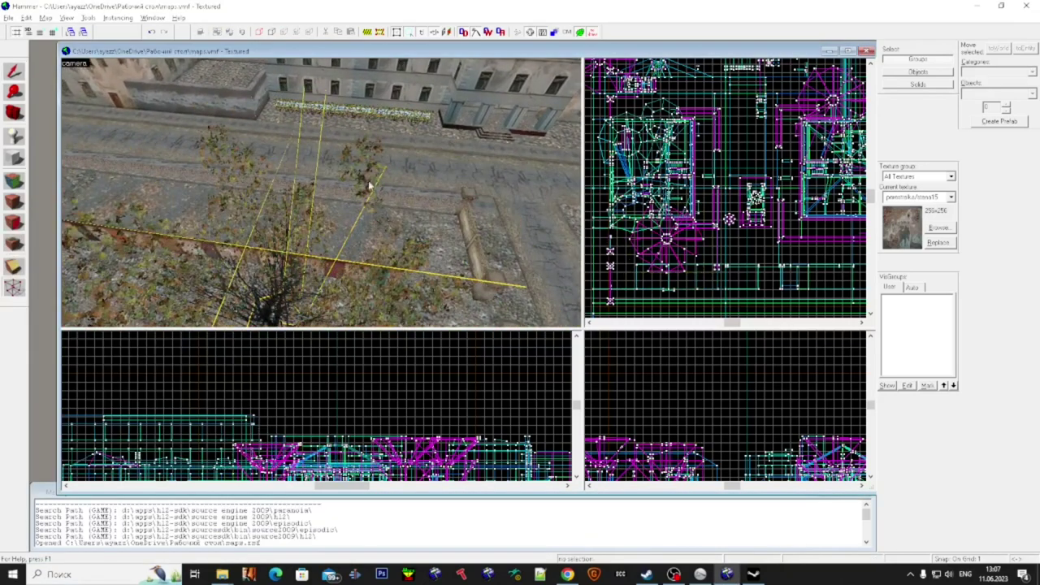
- Select the incomplete foliage brush of the tree and move its two inner vertices to the trunk ring in the top view
left_click(382, 197)
scroll(624, 201, "up", 6)
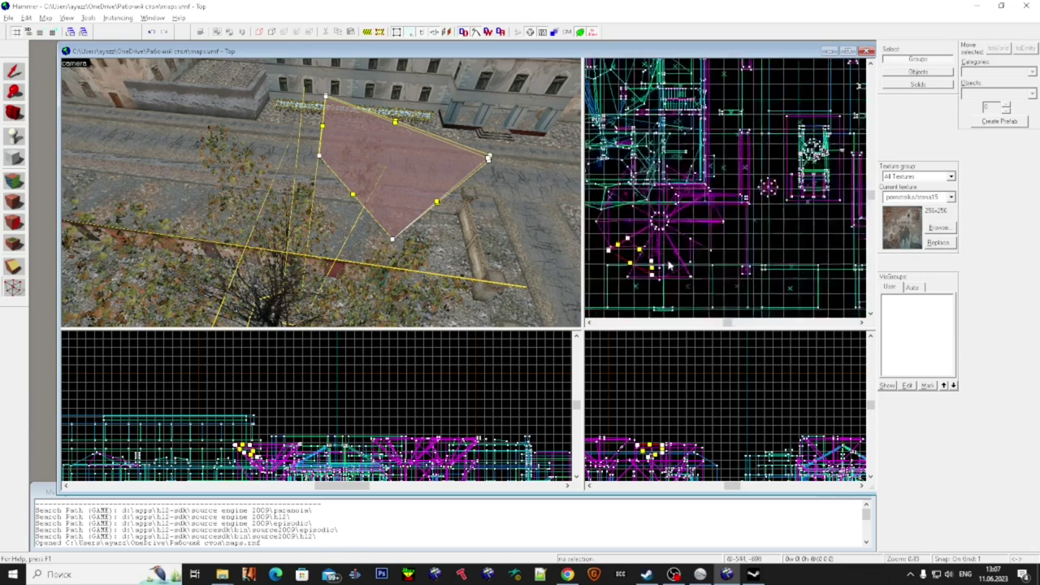
scroll(624, 202, "up", 2)
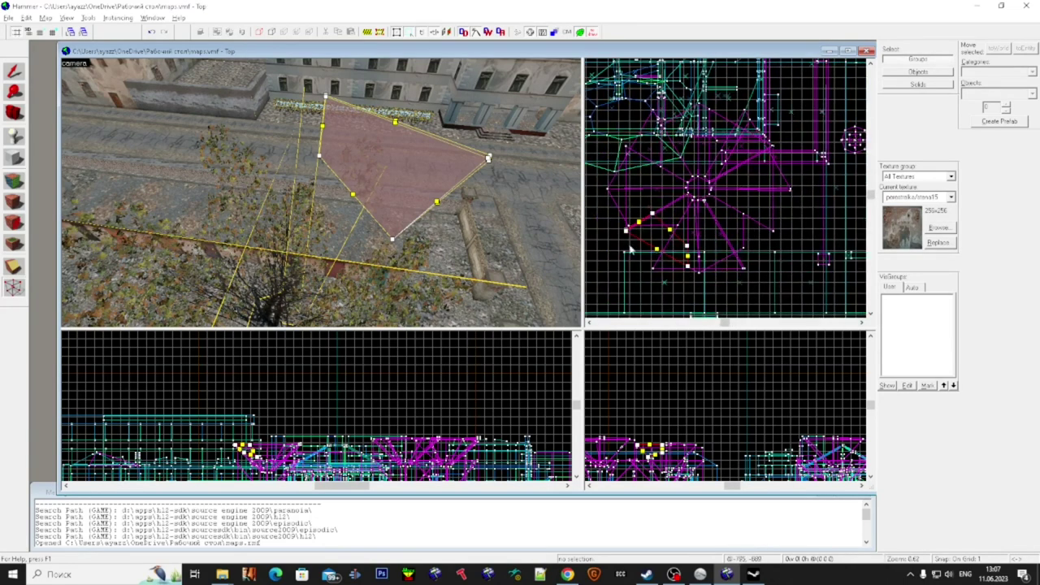
scroll(658, 193, "up", 3)
left_click_drag(663, 192, 725, 161)
left_click_drag(722, 272, 747, 174)
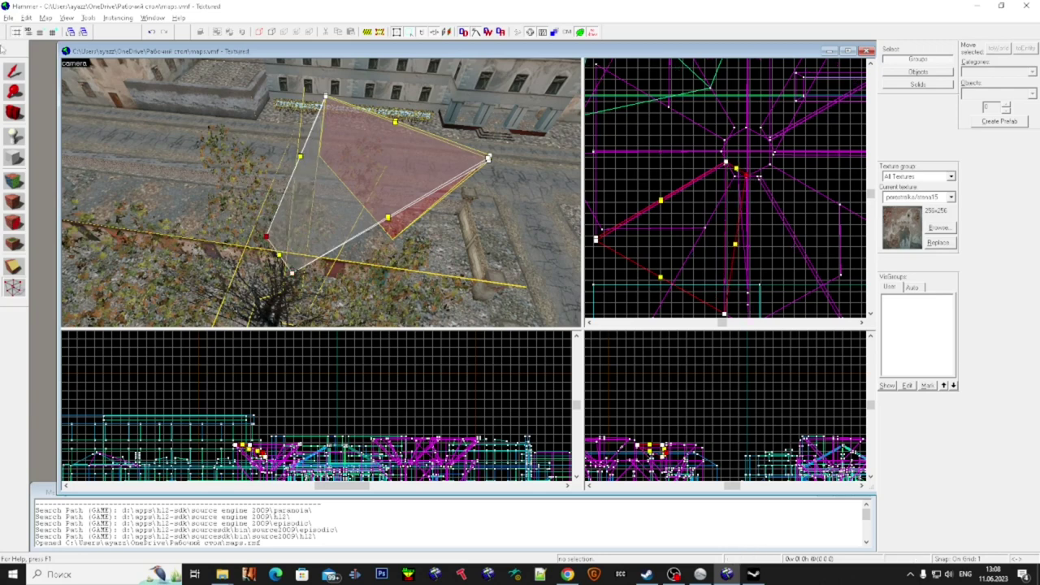
left_click(14, 72)
key("Escape")
- Edit the same foliage brush's vertices in the front view, lowering its inner ones to the trunk base, and clear the selection
key("shift+v")
key("w")
key("a")
key("d")
left_click(415, 205)
scroll(611, 451, "down", 2)
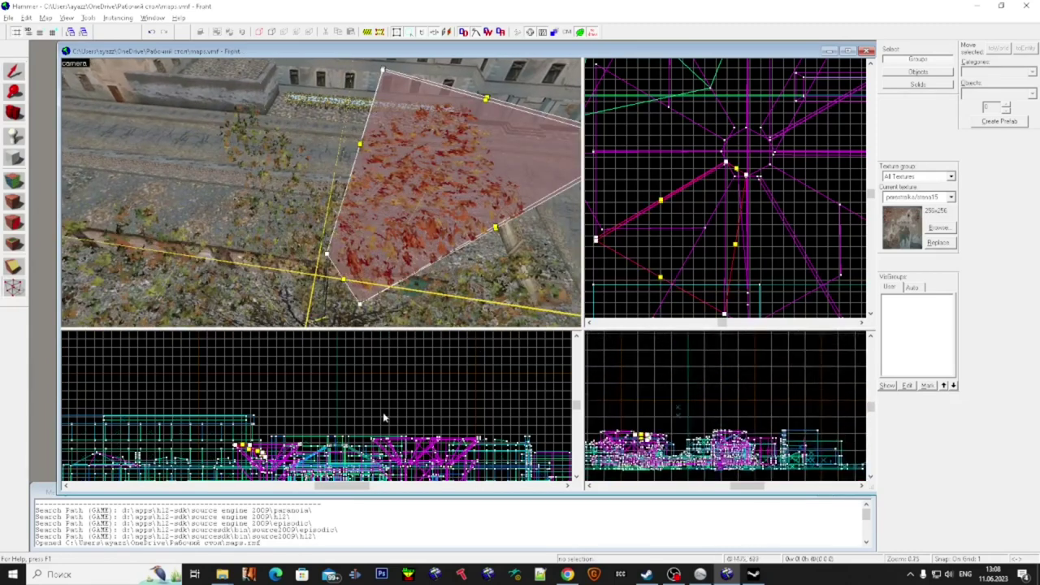
scroll(383, 416, "up", 2)
scroll(270, 426, "up", 2)
scroll(276, 423, "up", 2)
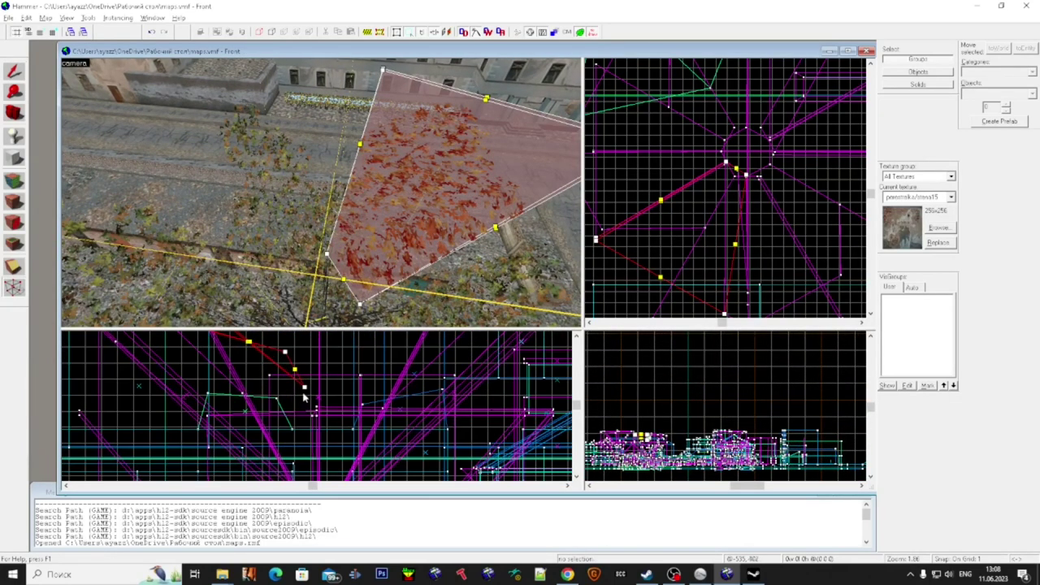
scroll(302, 413, "up", 1)
scroll(302, 412, "down", 1)
left_click_drag(302, 412, 301, 463)
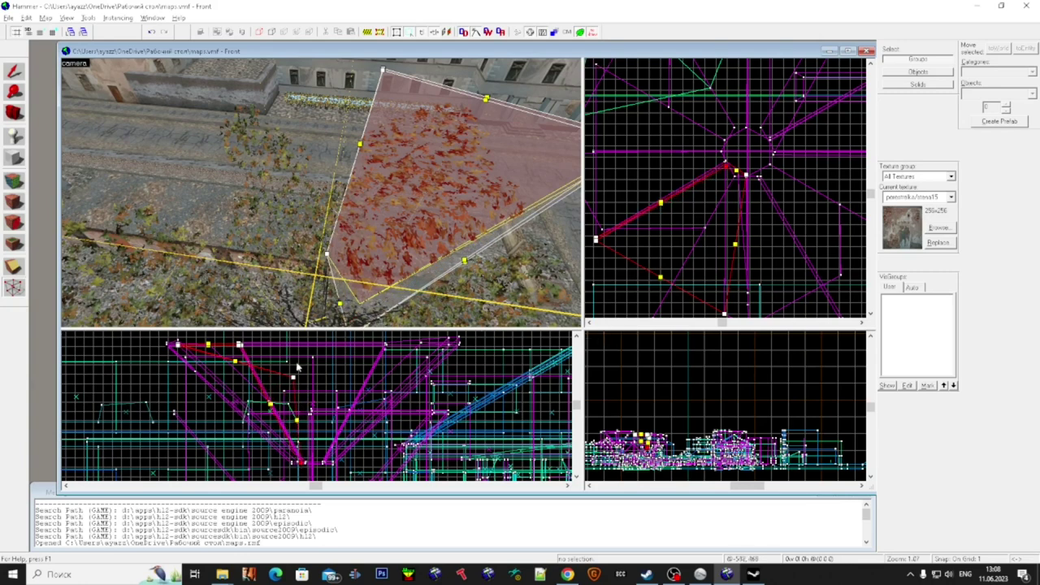
left_click_drag(293, 376, 303, 441)
scroll(293, 438, "up", 3)
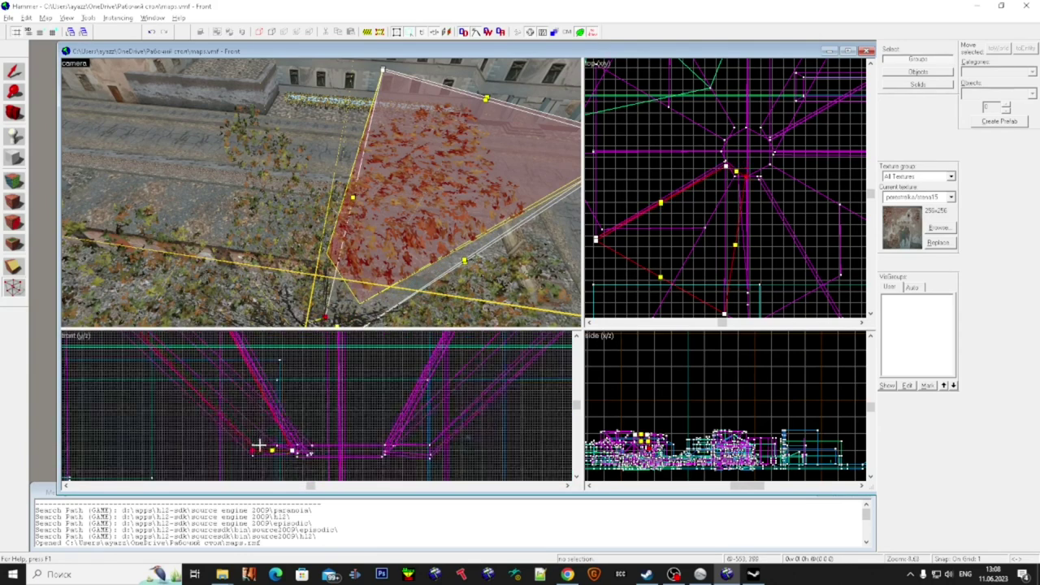
key("Up")
left_click(14, 74)
left_click(386, 265)
key("Escape")
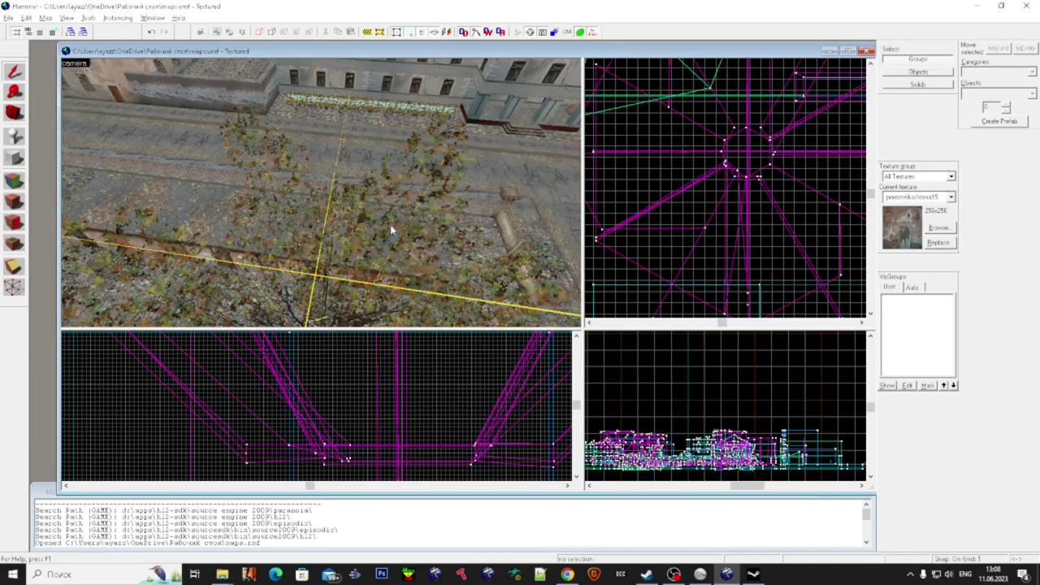
- Check the map for problems and fix the invalid solid structure of the foliage brush
key("alt+p")
left_click(103, 99)
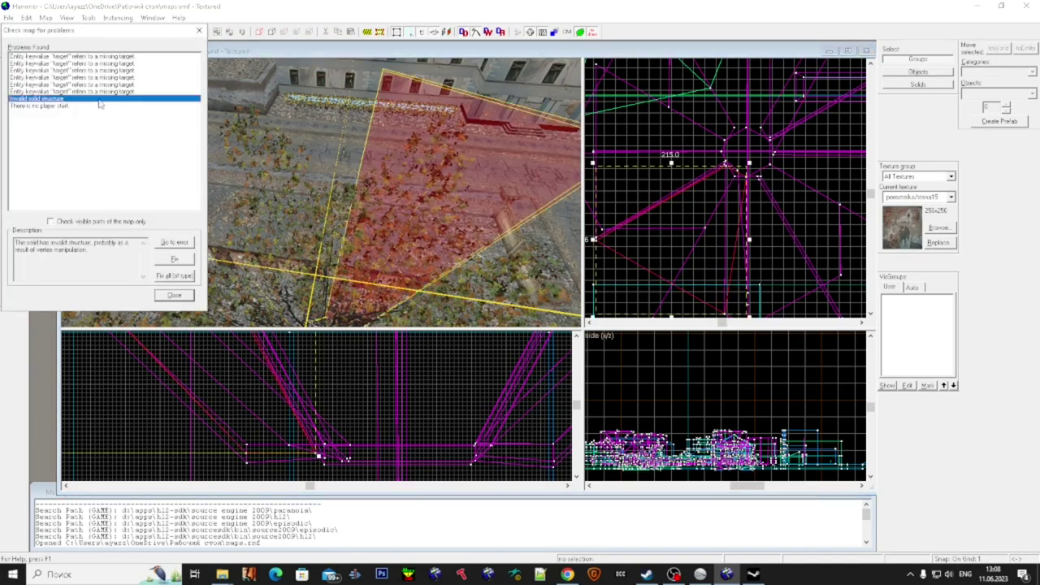
left_click(192, 259)
left_click(197, 33)
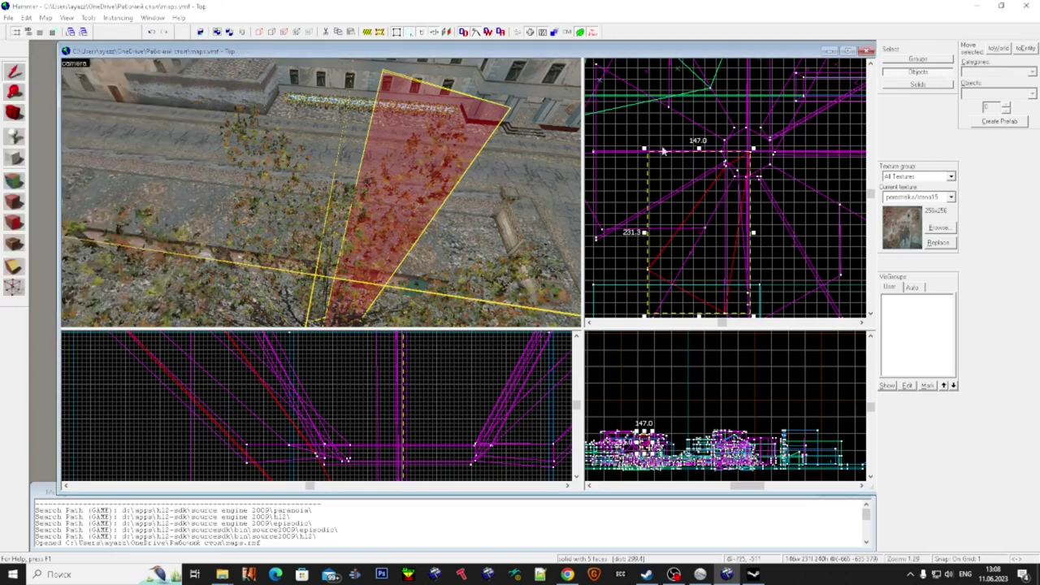
- Move the repaired foliage brush's outer vertex out to the tip of the neighbouring foliage plane in the top view
key("shift+v")
mouse_move(655, 265)
left_mouse_down()
mouse_move(631, 236)
mouse_move(617, 236)
left_mouse_up()
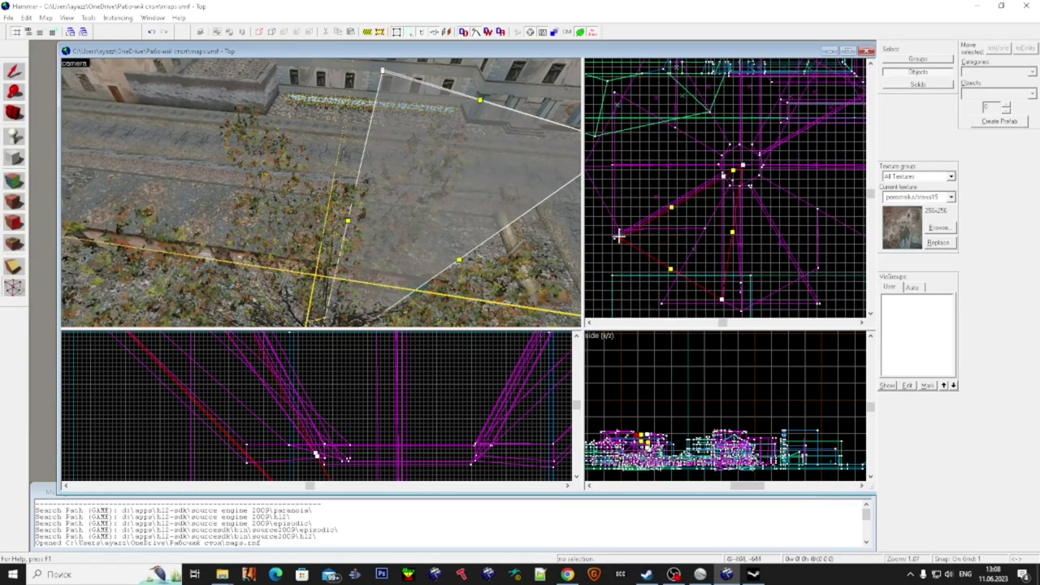
left_click(11, 72)
key("Escape")
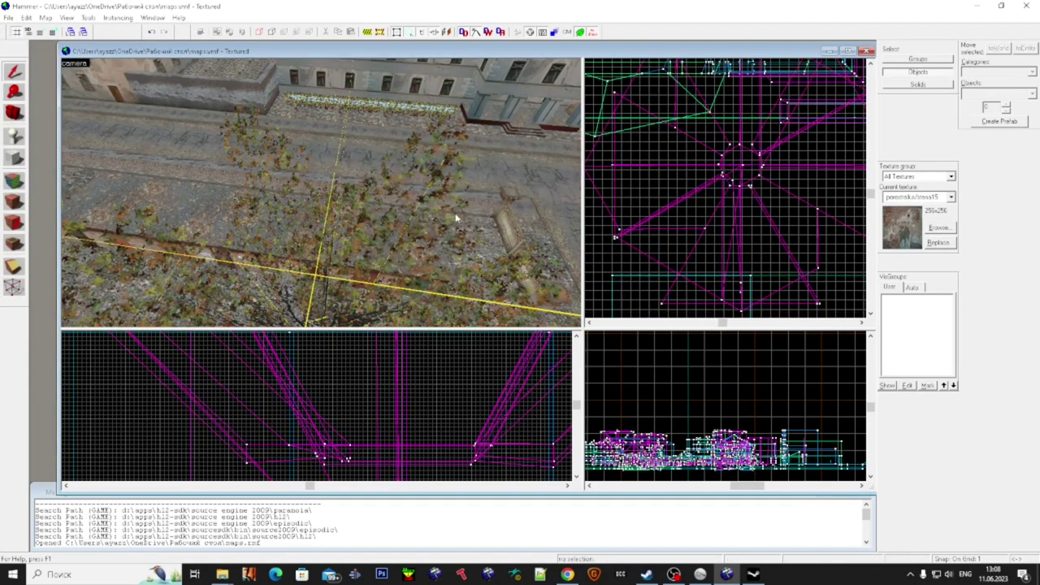
- Check the map for problems again and fix the reported invalid solid structure
key("alt+p")
left_click(111, 99)
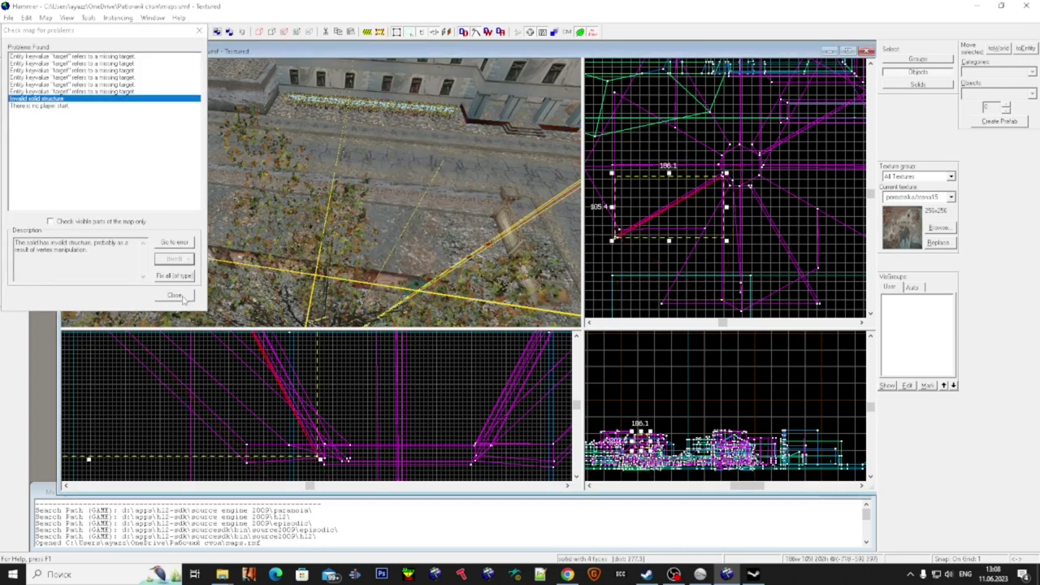
left_click(176, 295)
- Pull one outer vertex of the collapsed foliage brush away from its neighbour in the top view to widen the plane
scroll(616, 236, "up", 1)
left_click_drag(615, 235, 690, 279)
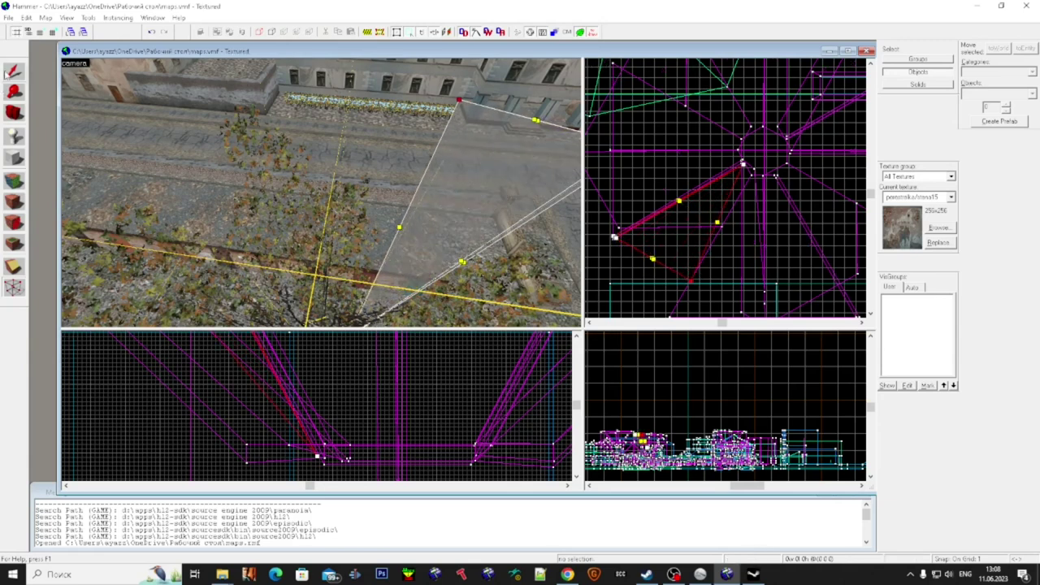
left_click(13, 73)
key("Escape")
- Recheck the map for problems and review the remaining entries for invalid solids
key("w")
key("d")
key("alt+p")
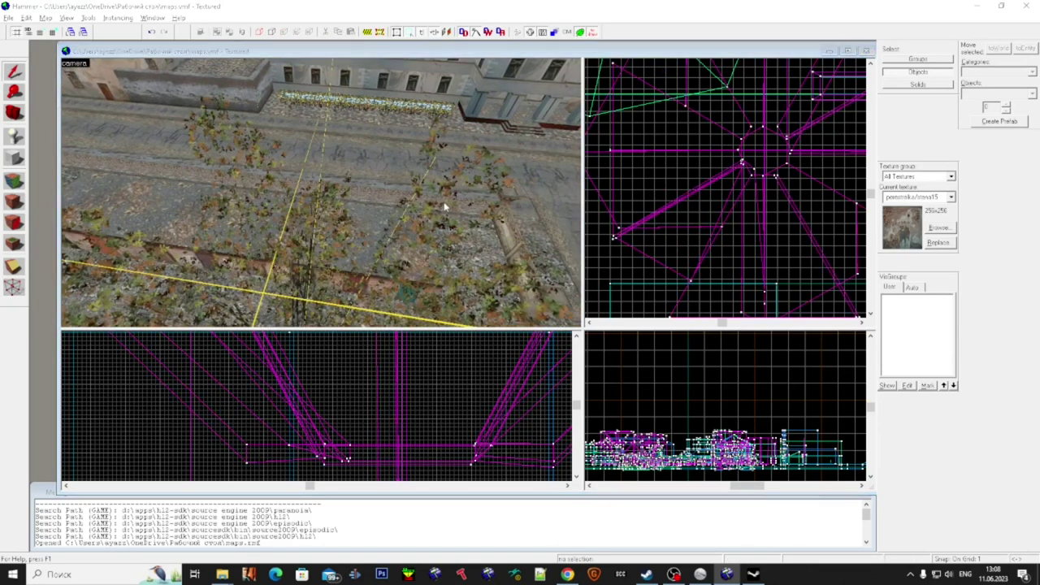
left_click(117, 100)
left_click(174, 295)
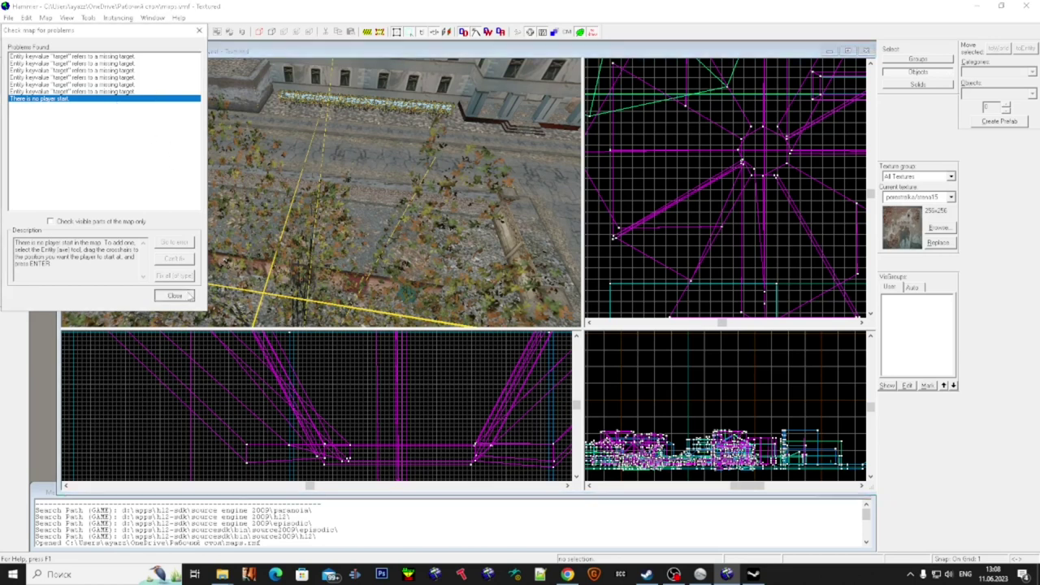
left_click(403, 262)
key("Escape")
- Close the edited map and reopen it from the recent files to check how it loads
left_click(8, 17)
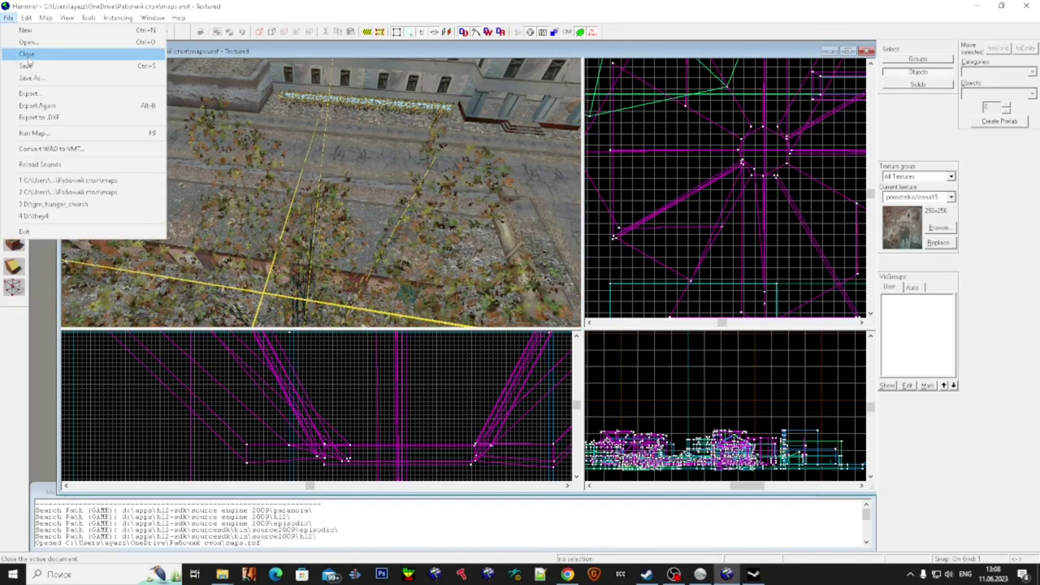
left_click(27, 53)
left_click(9, 17)
left_click(122, 180)
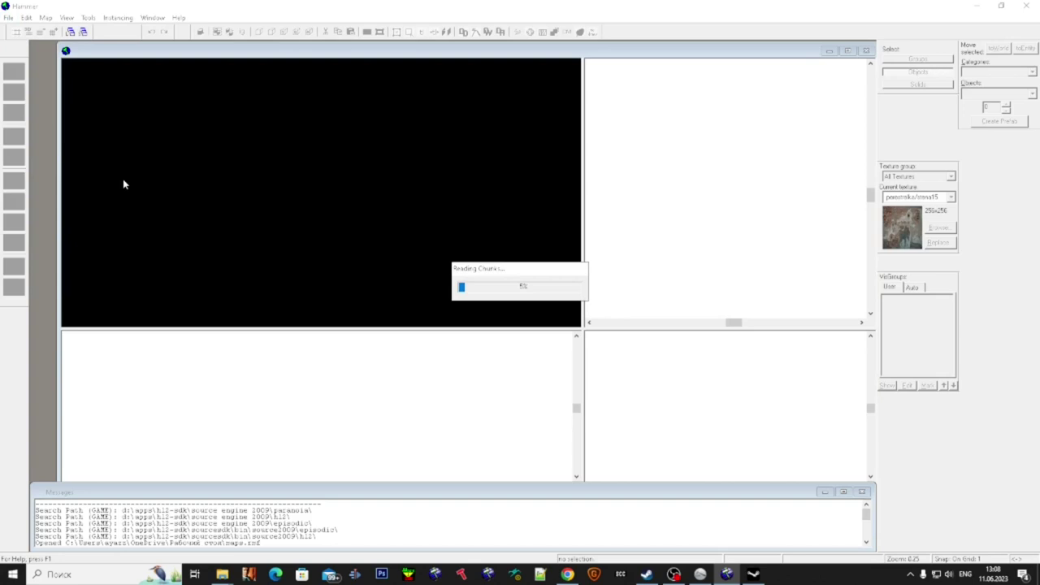
- Fly through the reloaded map, inspecting the tree foliage, the sky above it and the surrounding buildings
key("w")
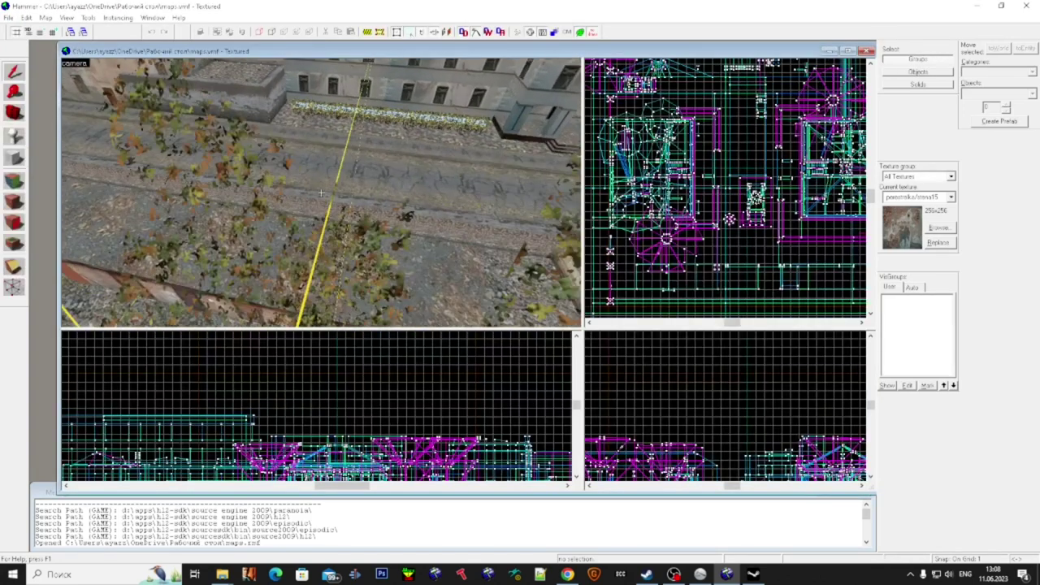
left_click(321, 193)
key("Escape")
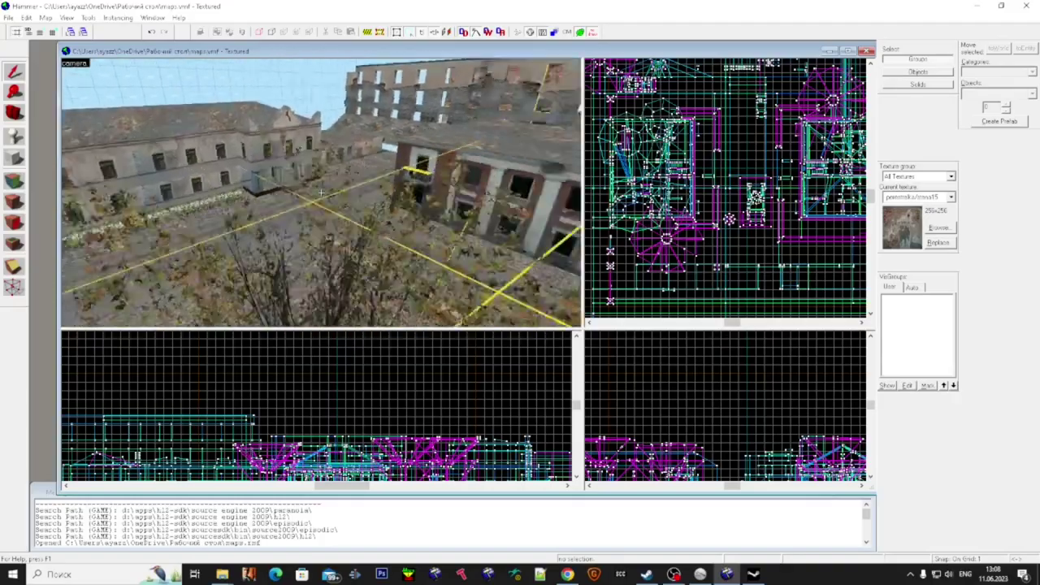
key("a")
key("Up")
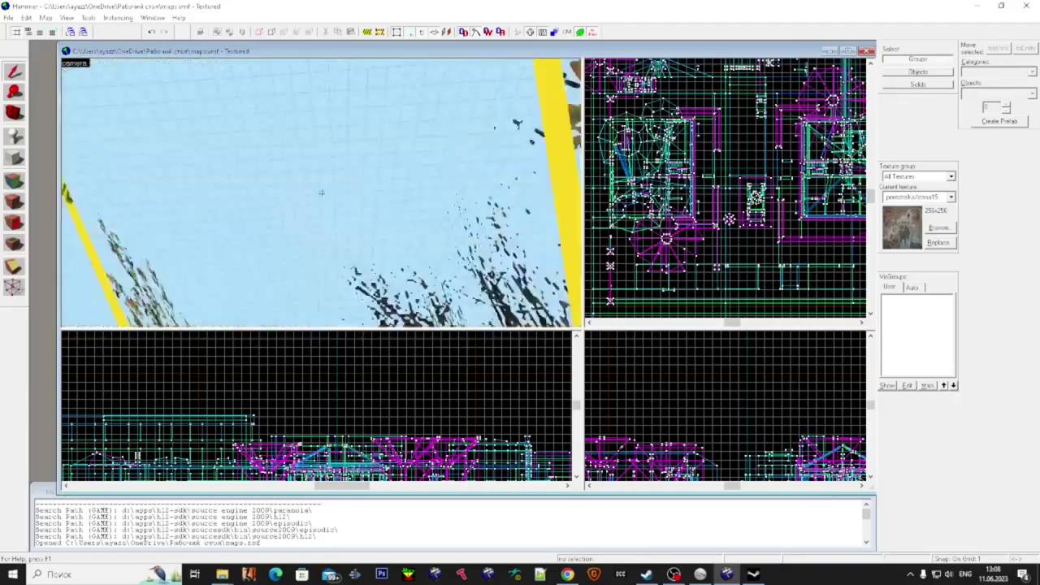
key("s")
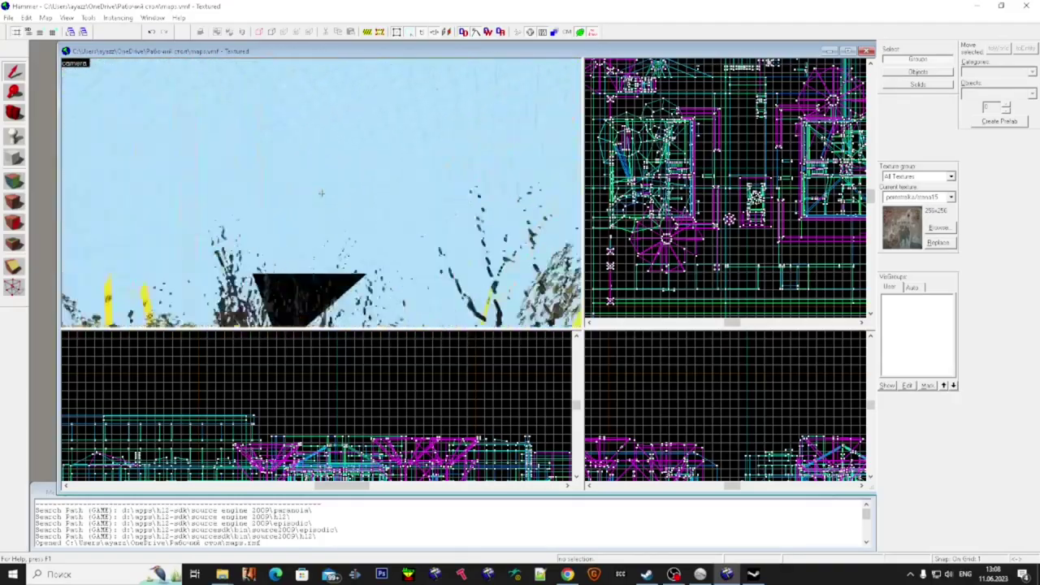
key("w")
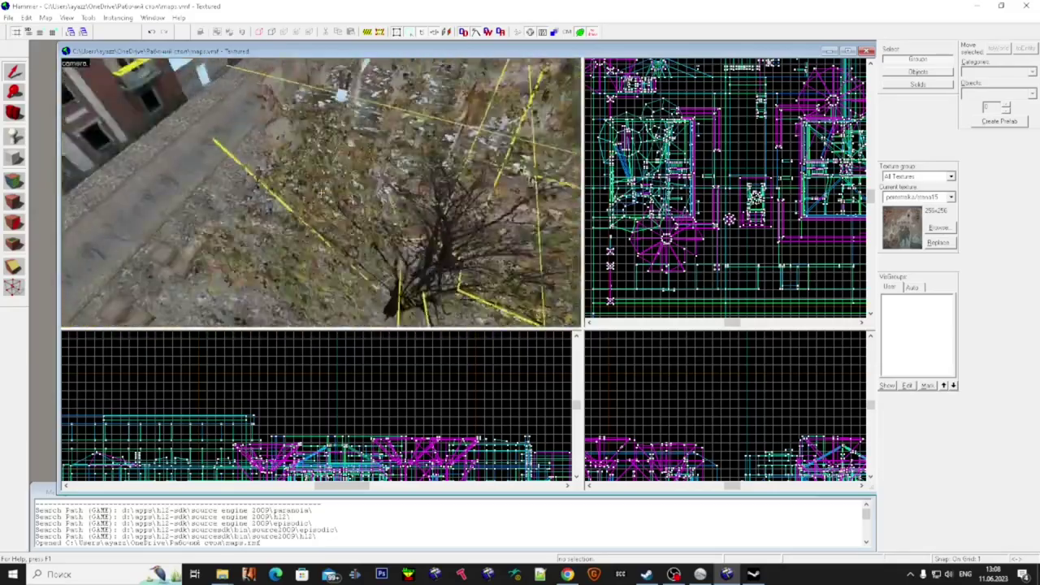
key("w")
key("s")
key("w")
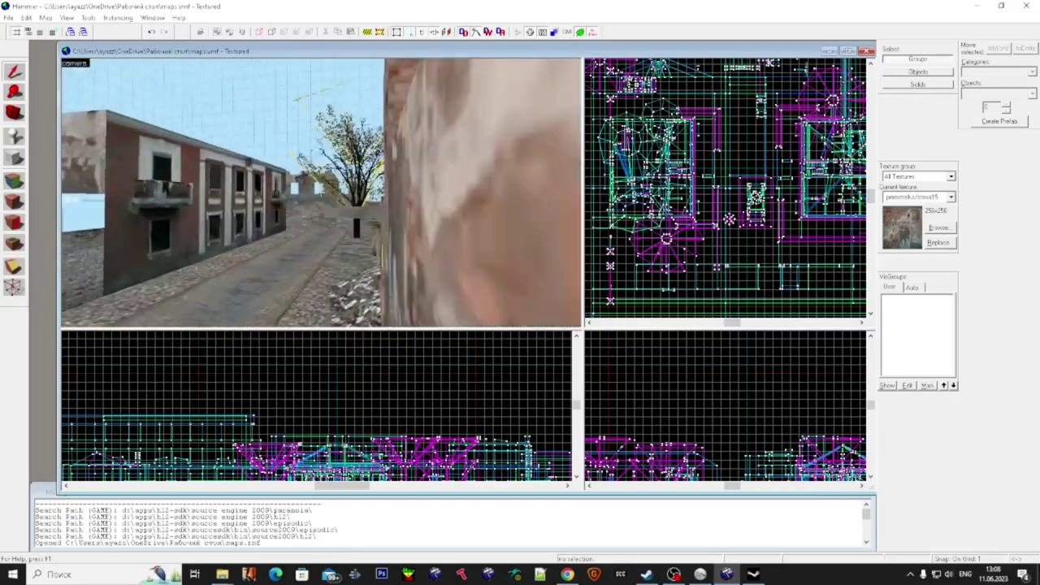
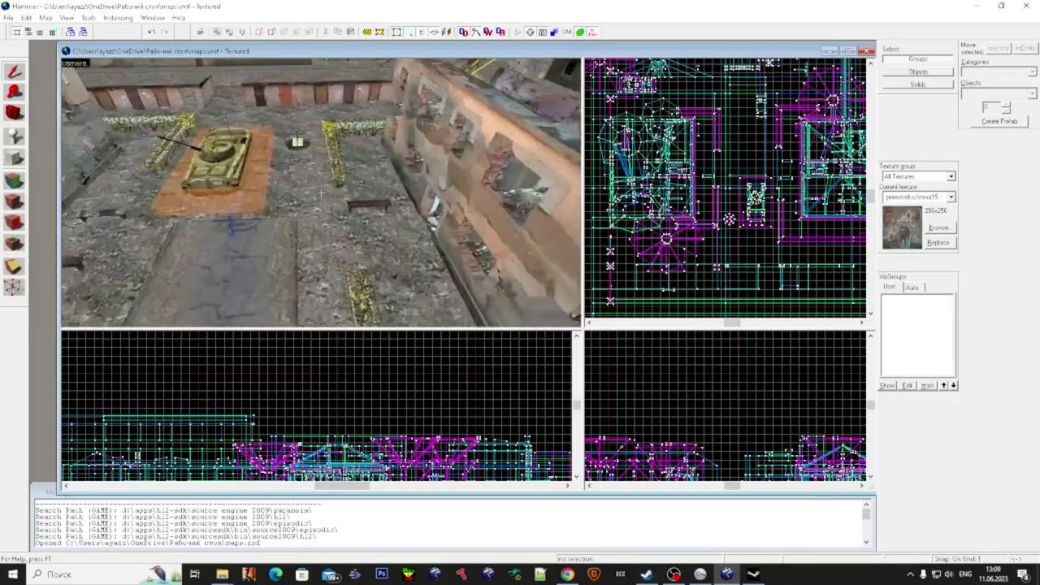
- Hide all automatic visgroups except Sky so that only the sky brushes of the map are displayed
key("super")
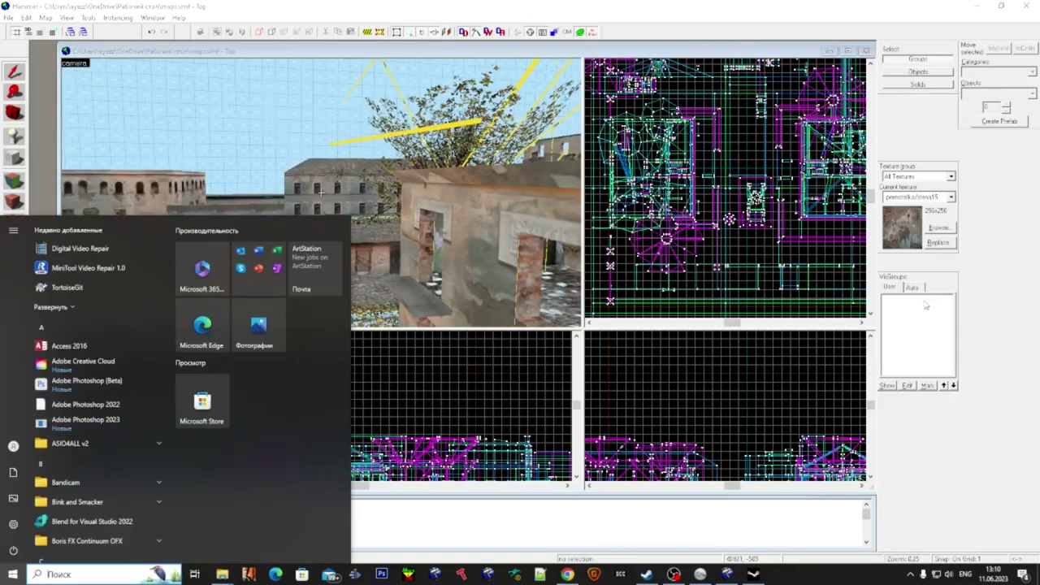
left_click(917, 289)
left_click(896, 299)
left_click(897, 299)
left_click(896, 299)
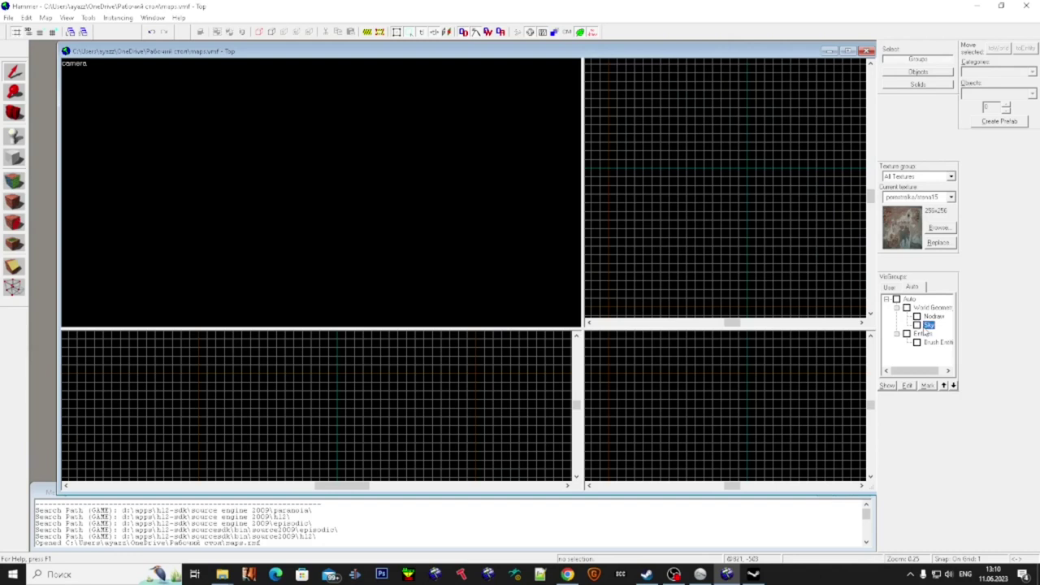
left_click(917, 325)
left_click(321, 193)
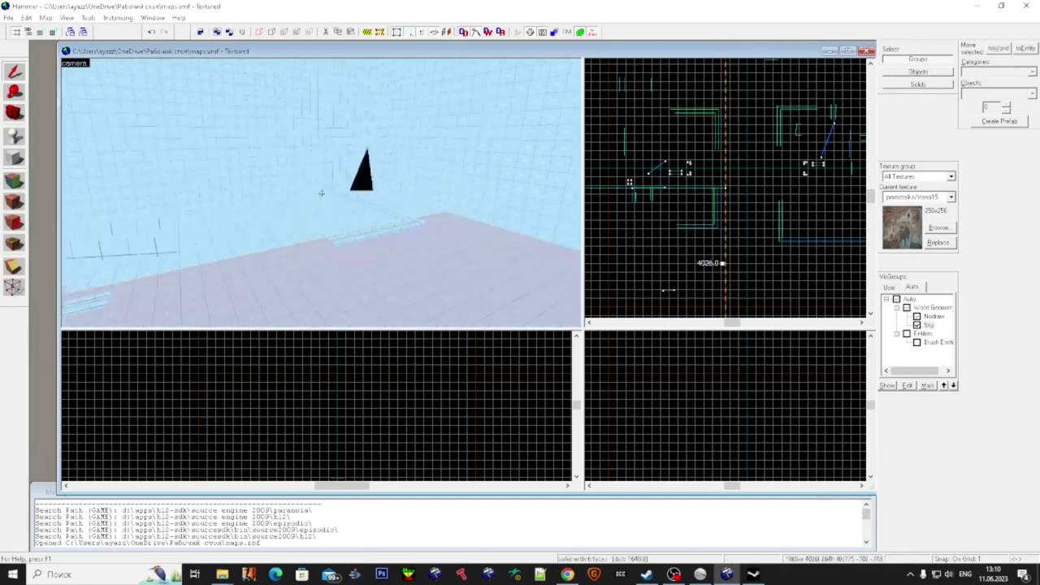
left_click(321, 192)
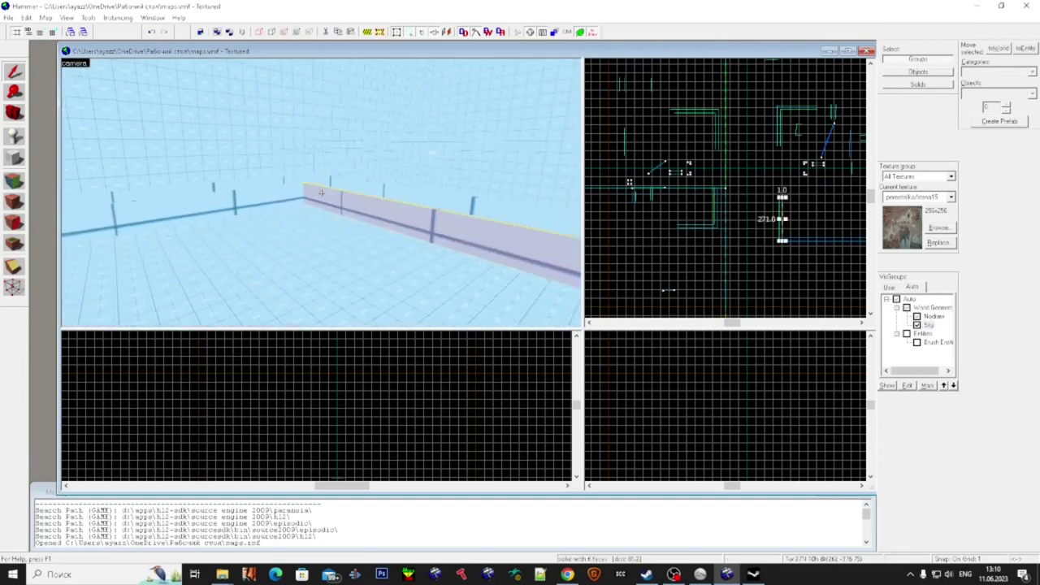
key("Delete")
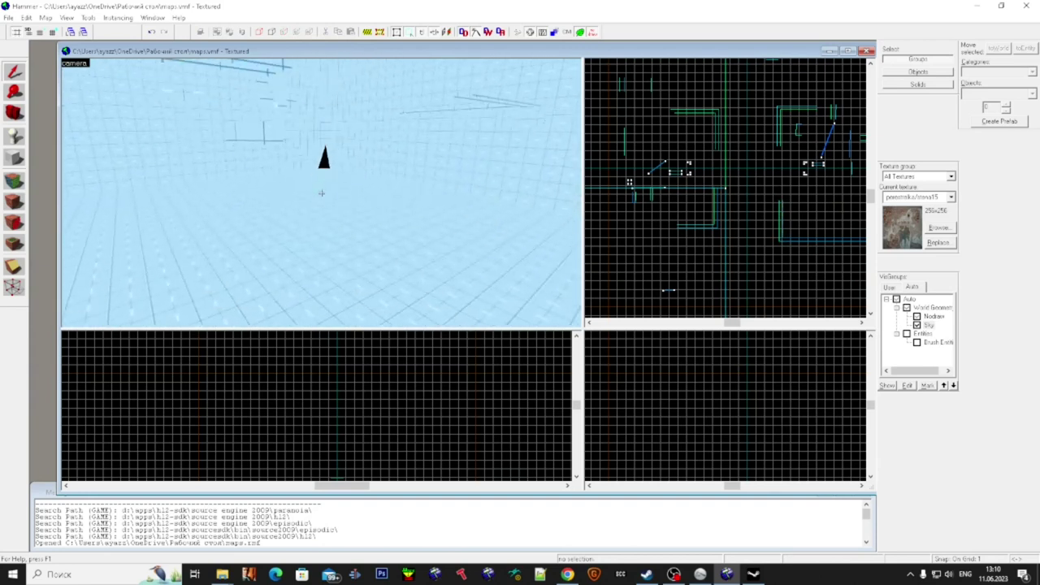
- Select the eleven large brushes enclosing the map as its skybox, group them, and clear the selection
left_click(321, 192)
left_click(321, 192, "ctrl")
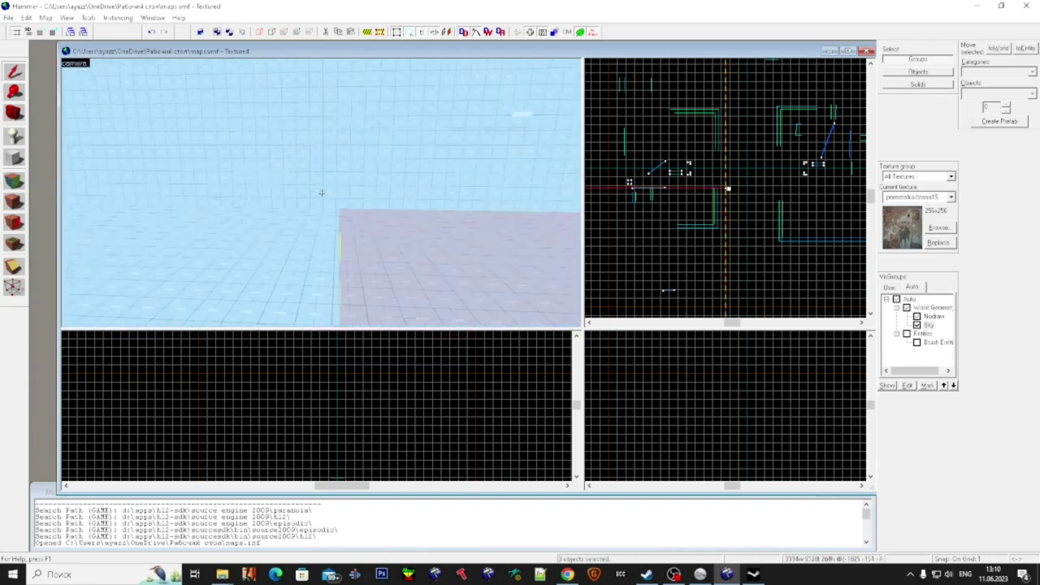
left_click(322, 193, "ctrl")
left_click(322, 192, "ctrl")
left_click(322, 192, "ctrl")
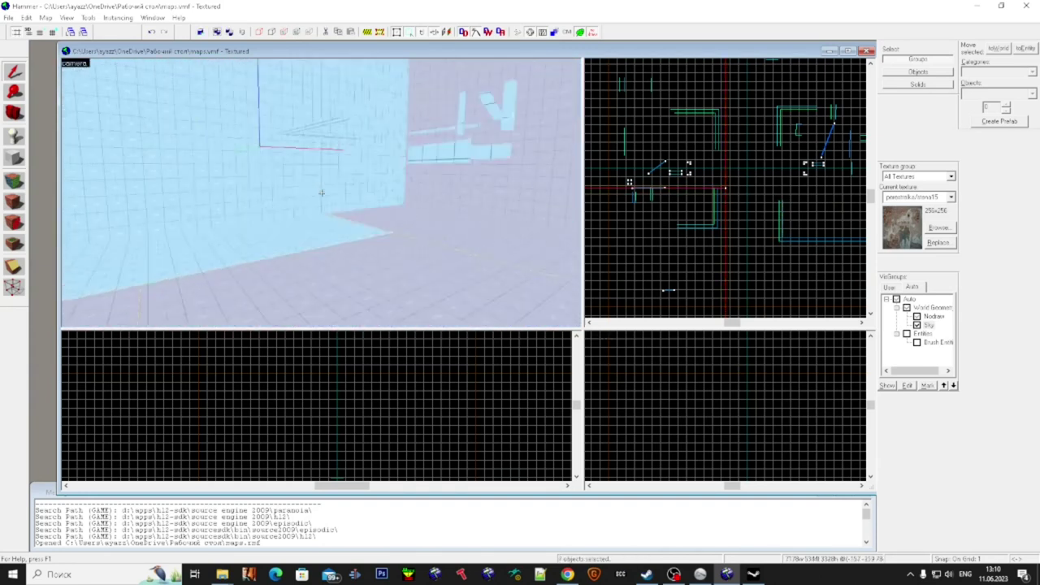
left_click(322, 193, "ctrl")
left_click(322, 192, "ctrl")
left_click(322, 192, "ctrl")
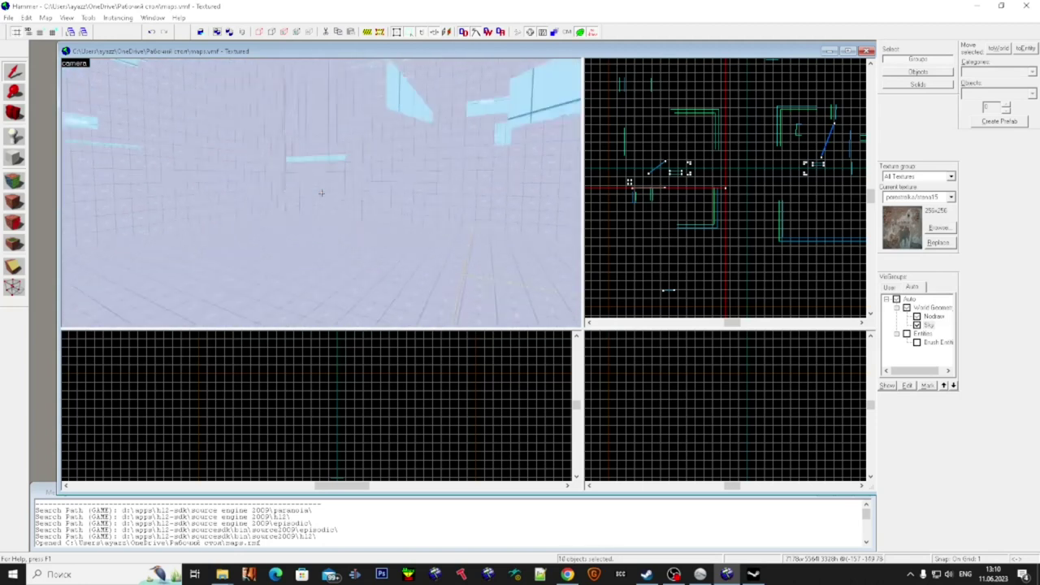
left_click(321, 193, "ctrl")
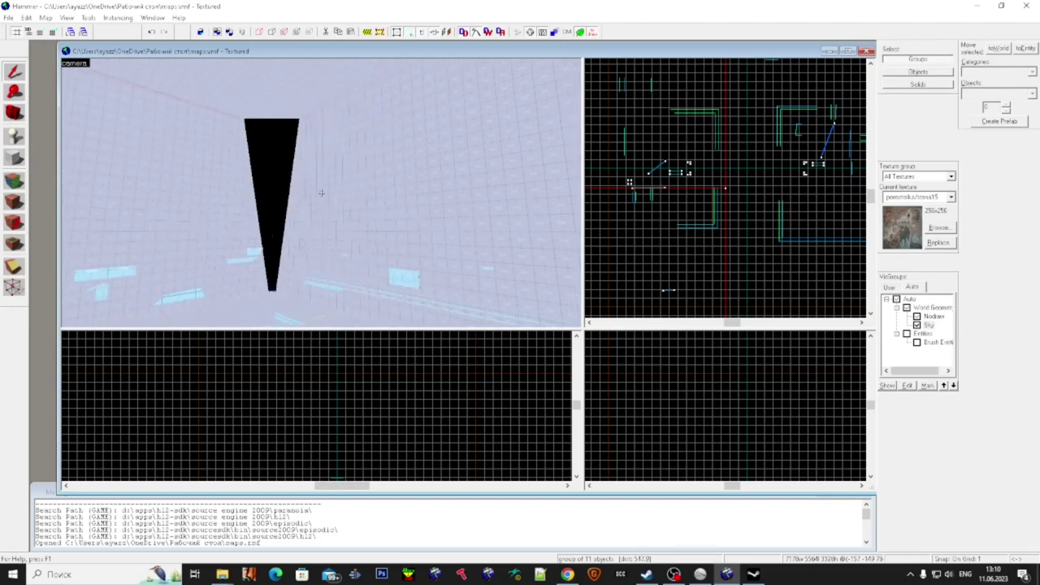
mouse_move(321, 192)
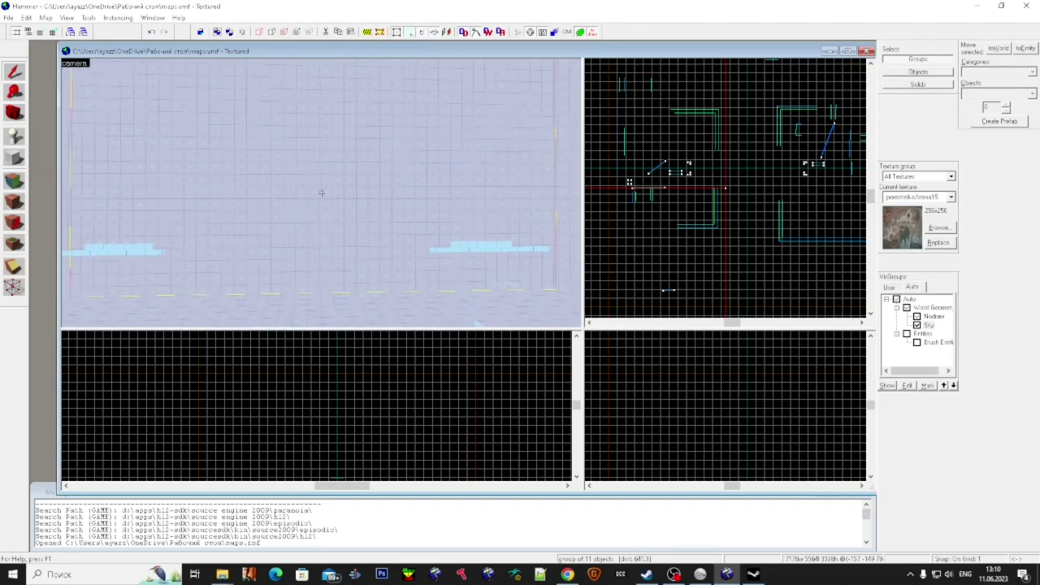
key("ctrl+shift+g")
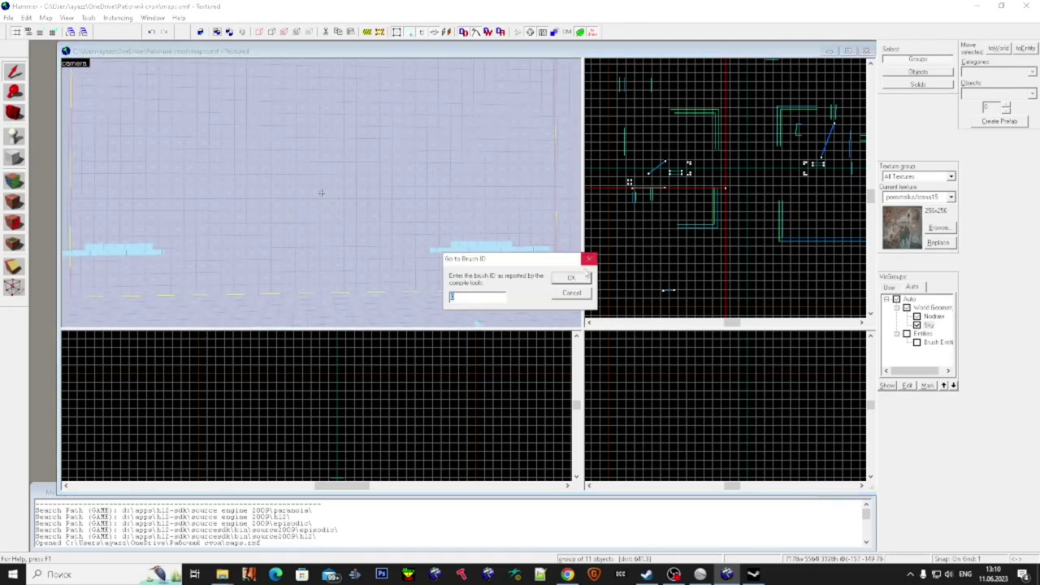
left_click(587, 299)
key("Escape")
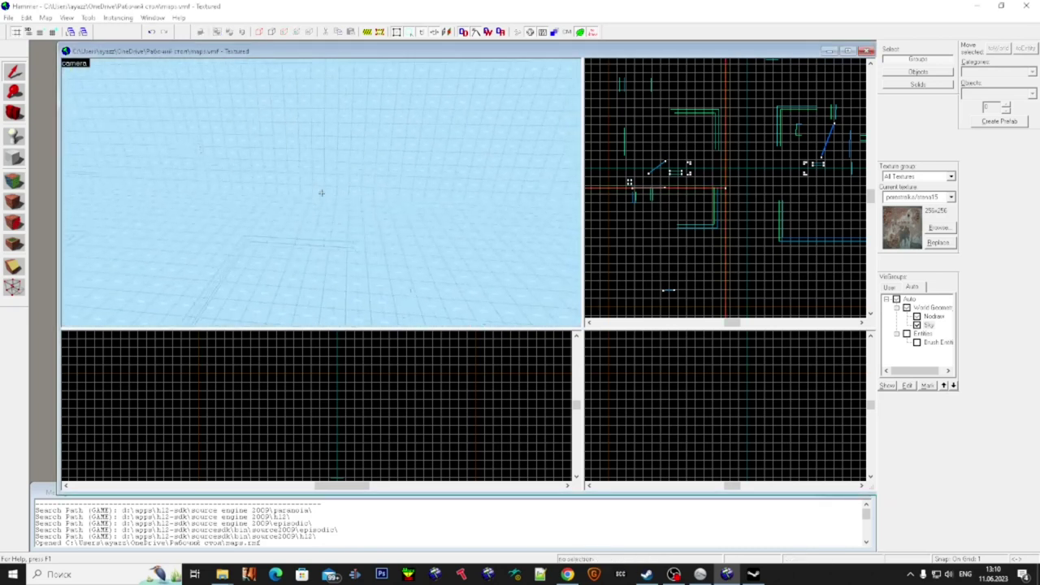
- Box-select all the displayed sky brushes in the top view, enclosing the whole map area
left_click(321, 193)
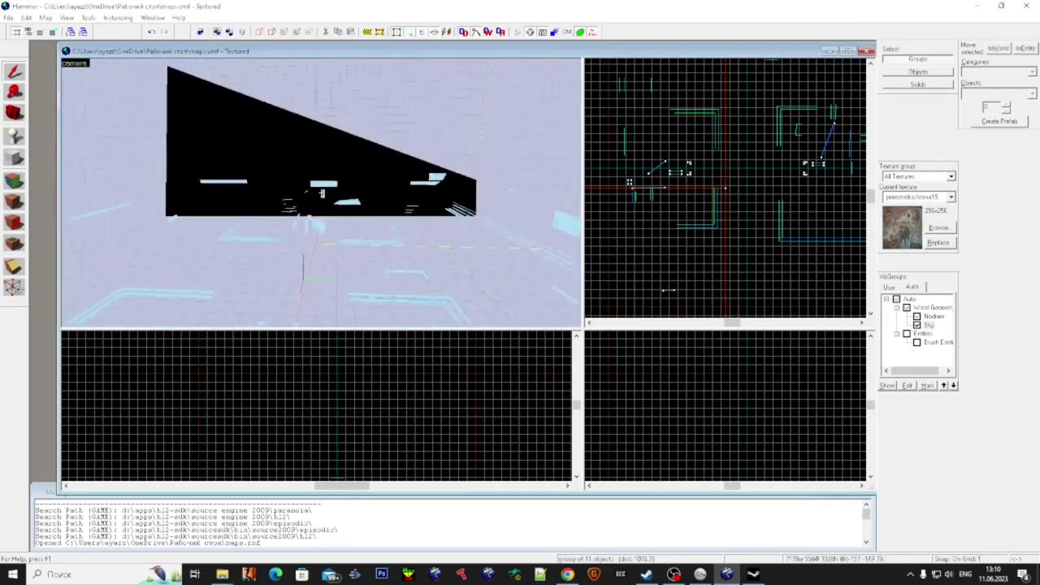
key("super")
key("w")
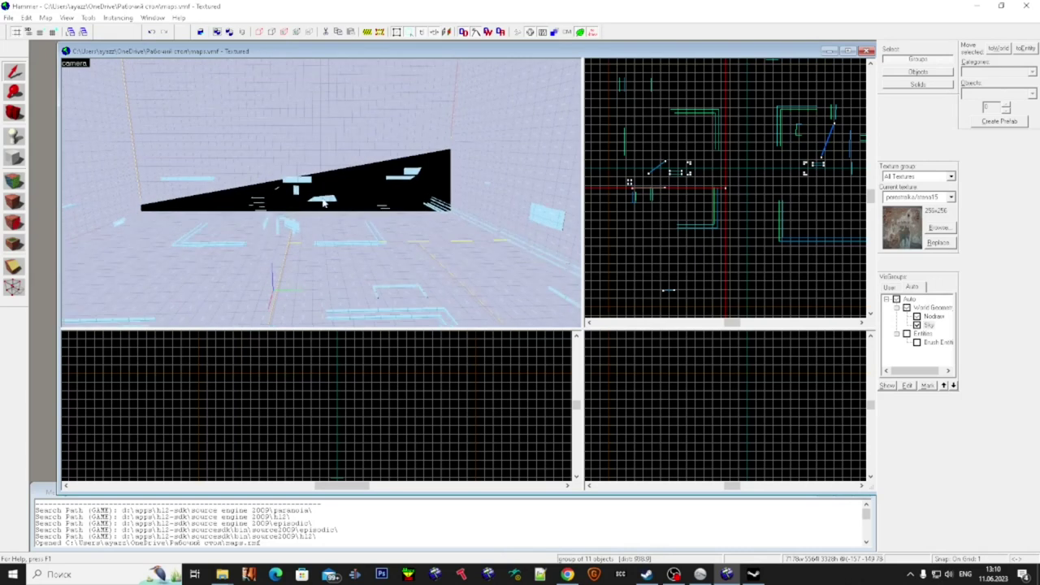
left_click(323, 200)
scroll(651, 131, "down", 5)
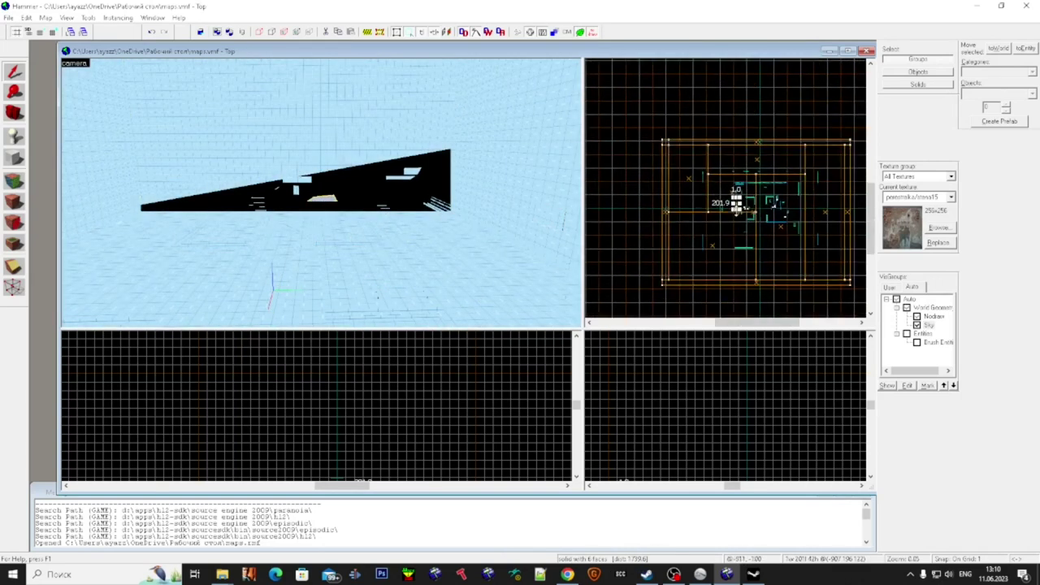
left_click_drag(651, 131, 841, 308)
key("Return")
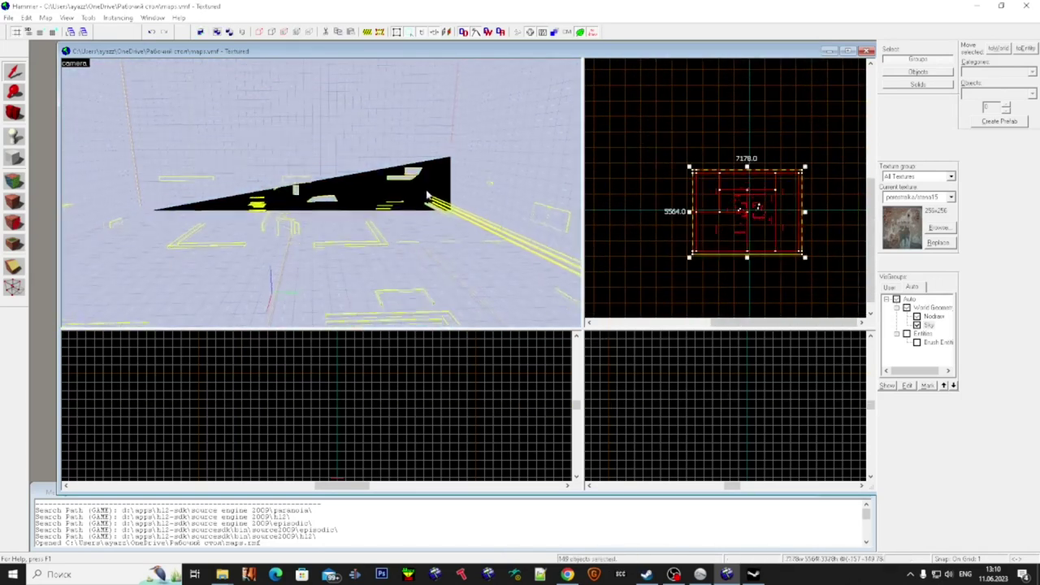
- Choose the tools/toolsclip texture, exclude the grouped skybox walls from the selection, and apply the texture to the small sky brushes
left_click(938, 227)
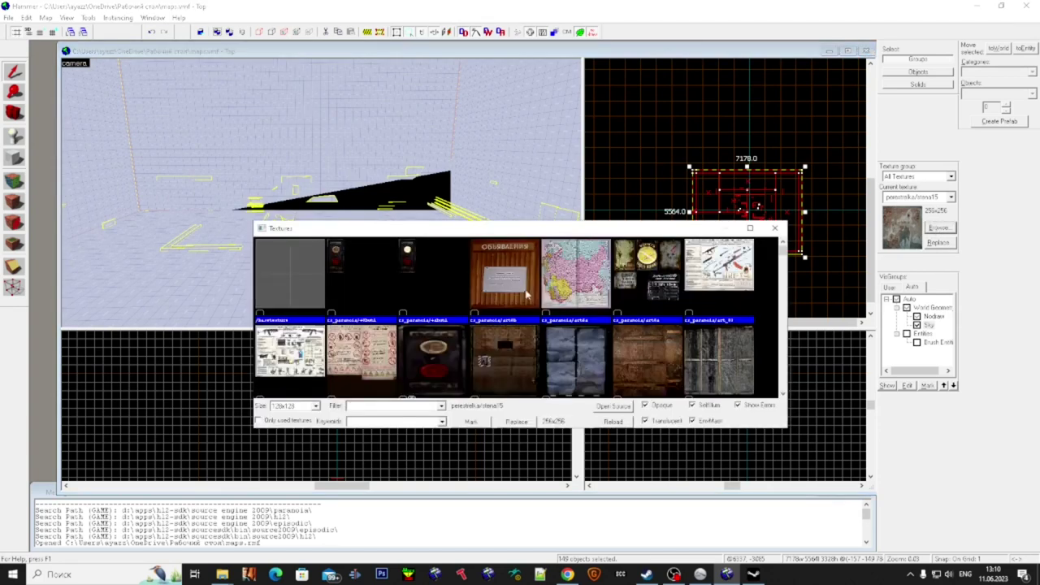
key("BackSpace")
type("ip")
double_click(403, 279)
left_click(376, 132, "ctrl")
left_click(14, 202)
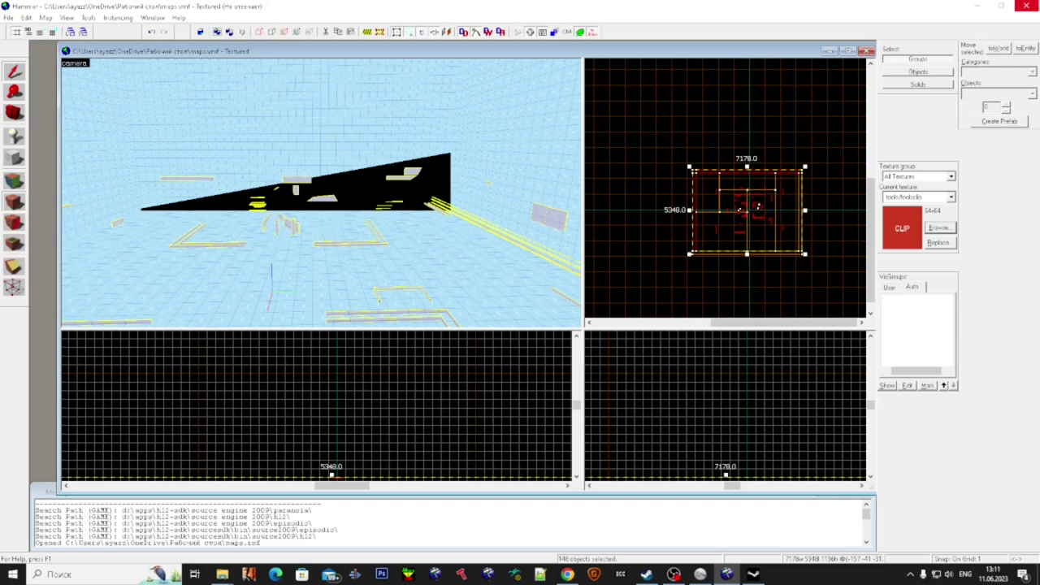
- Tie the selected clip brushes to a func_detail entity, keep its default properties, and clear the selection
left_click(502, 4)
scroll(361, 243, "up", 1)
scroll(362, 243, "down", 2)
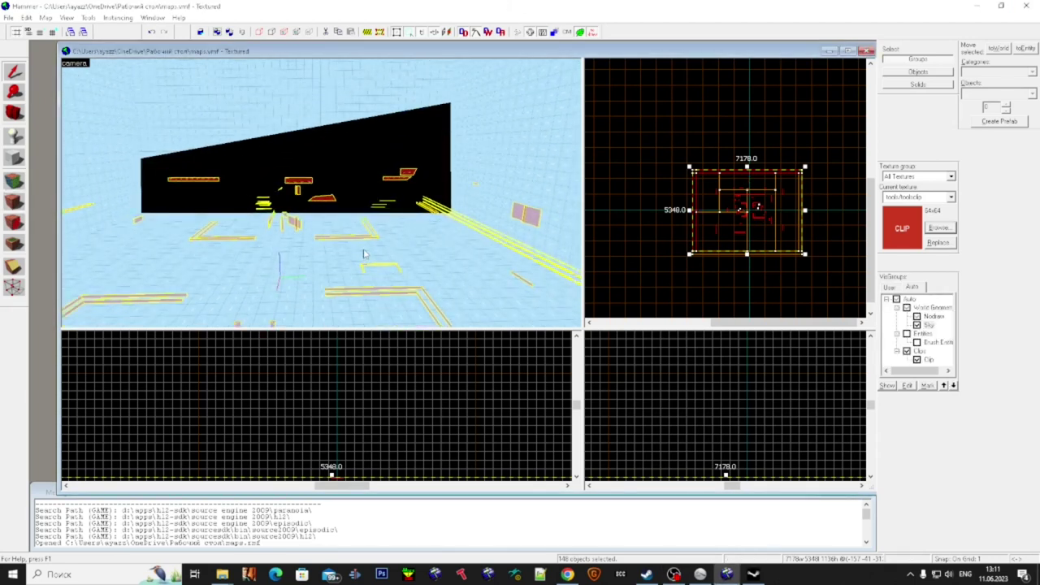
key("ctrl+t")
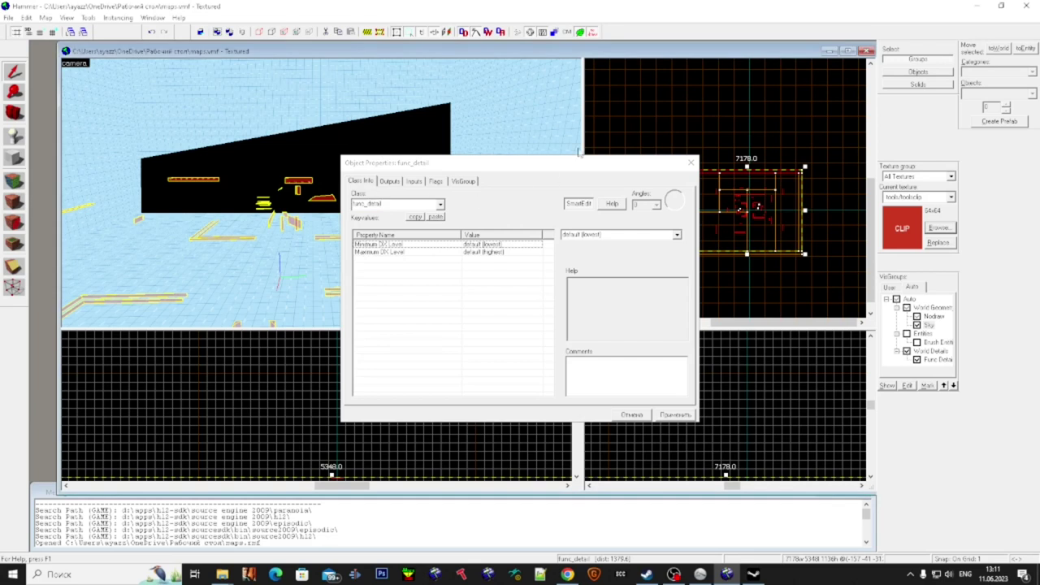
left_click(446, 209)
left_click(438, 204)
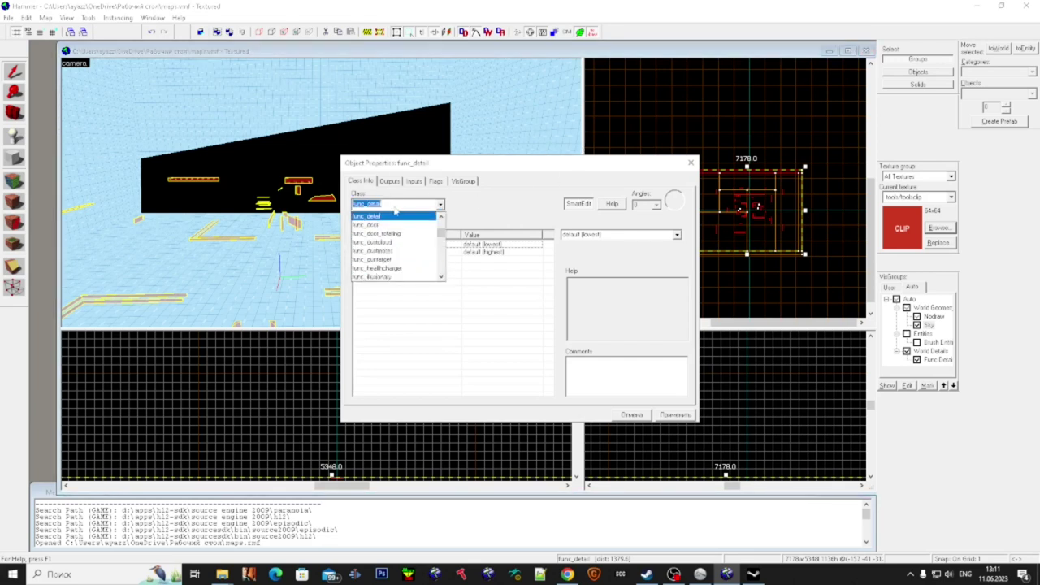
left_click(481, 212)
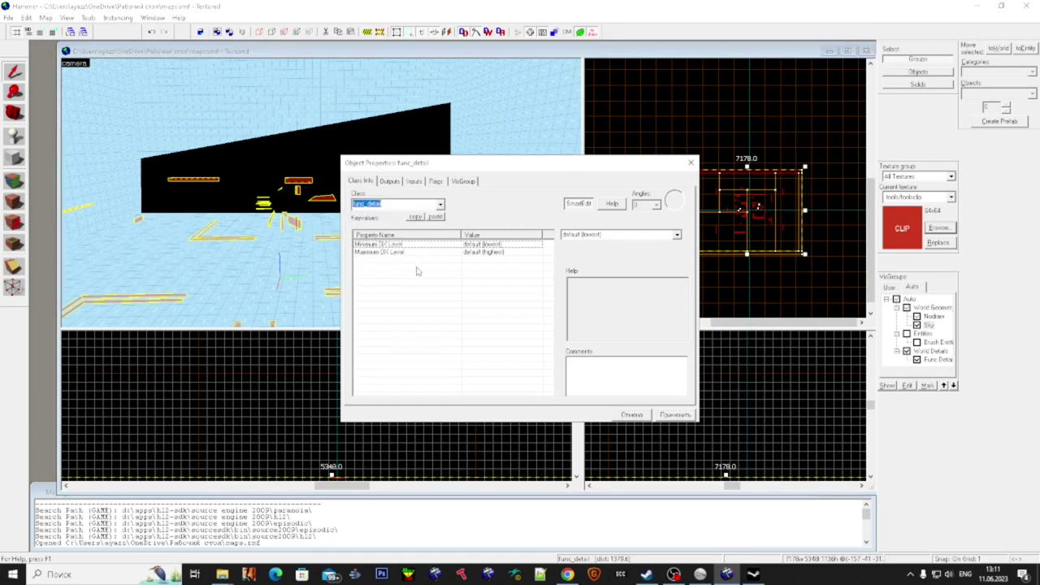
left_click(780, 157)
left_click(690, 162)
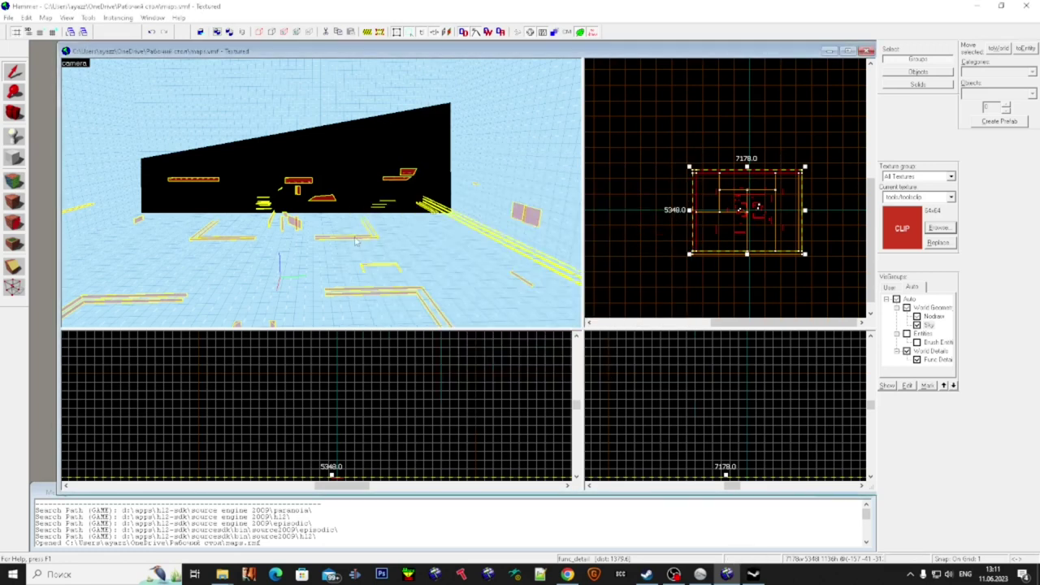
left_click(308, 226)
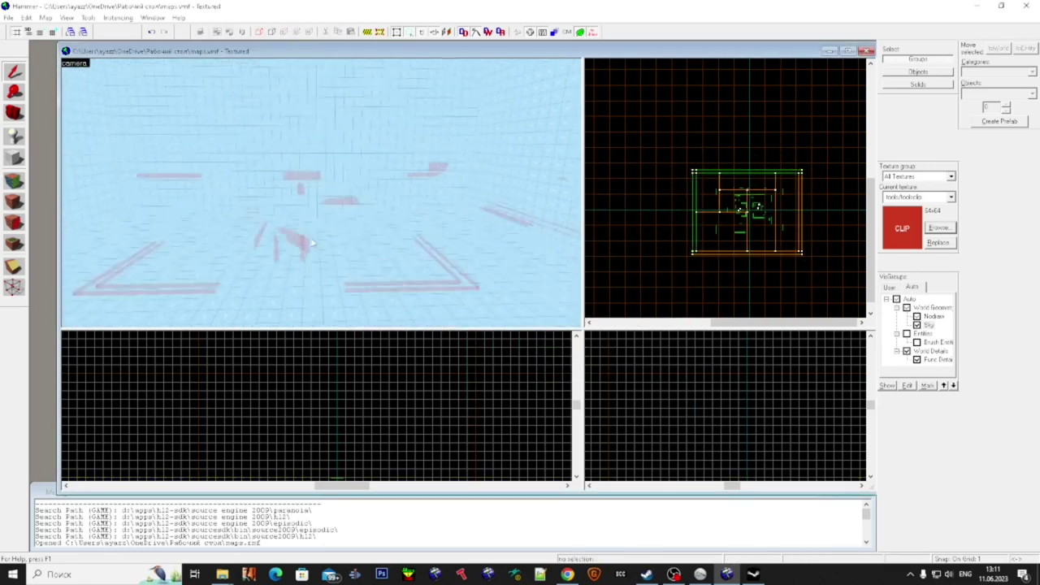
- Show all automatic visgroups again so the complete map geometry is displayed
left_click(896, 299)
left_click(897, 299)
key("z")
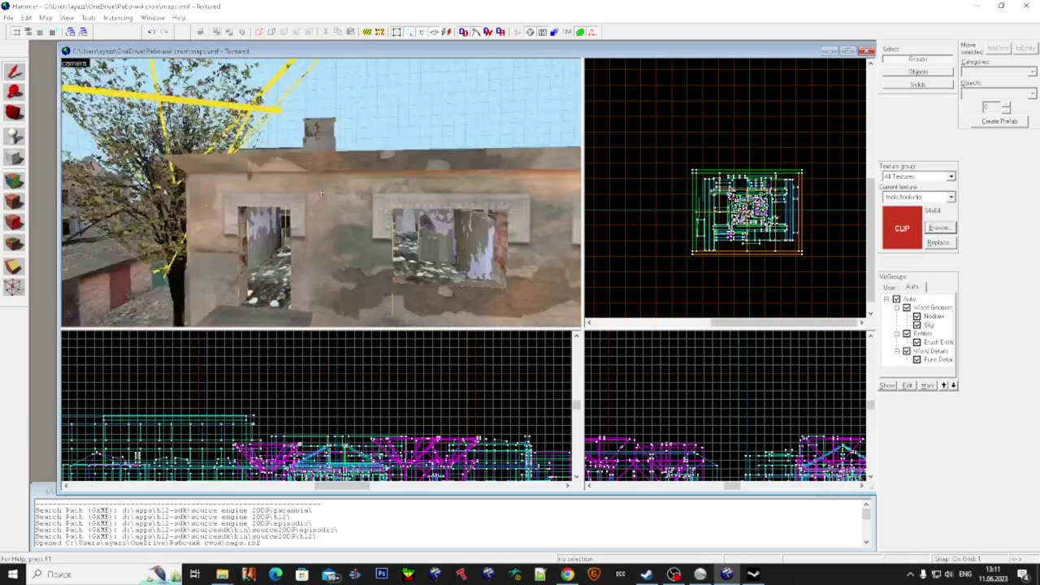
- Examine the buildings with the new clip brushes and the green textured cube entity placed by the ruined wall
key("w")
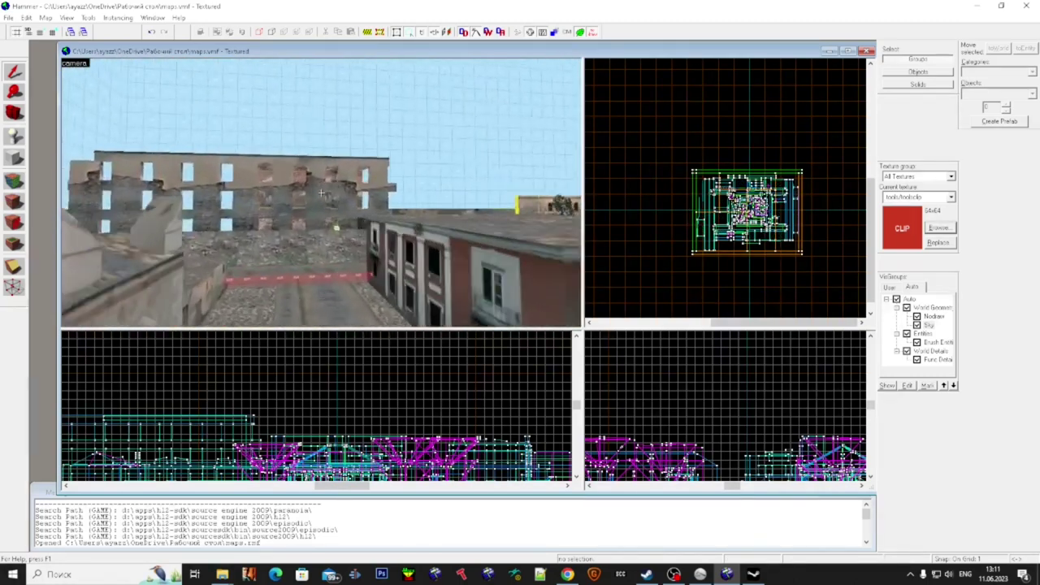
left_click(321, 193)
key("w")
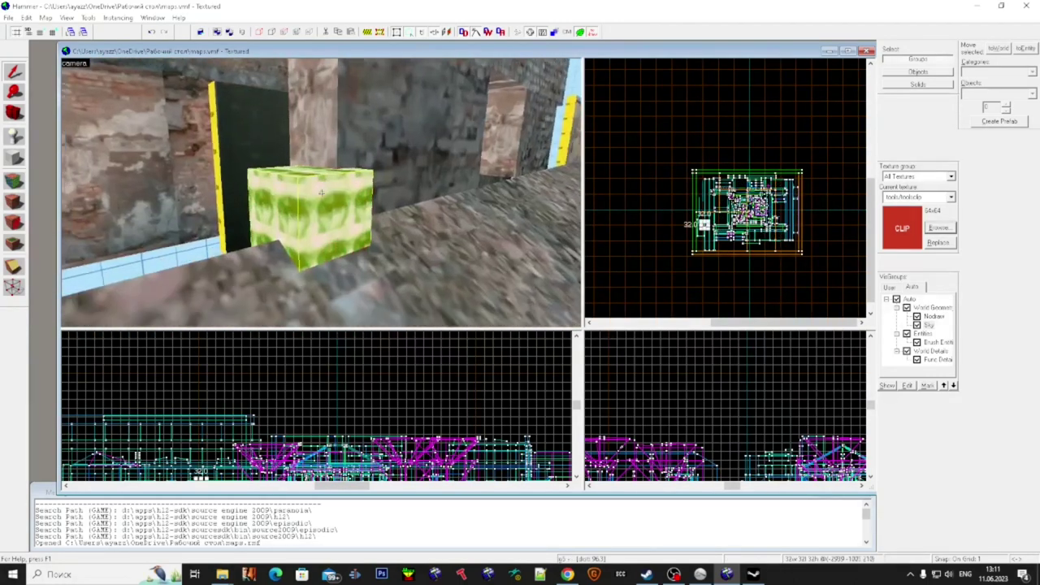
key("s")
key("w")
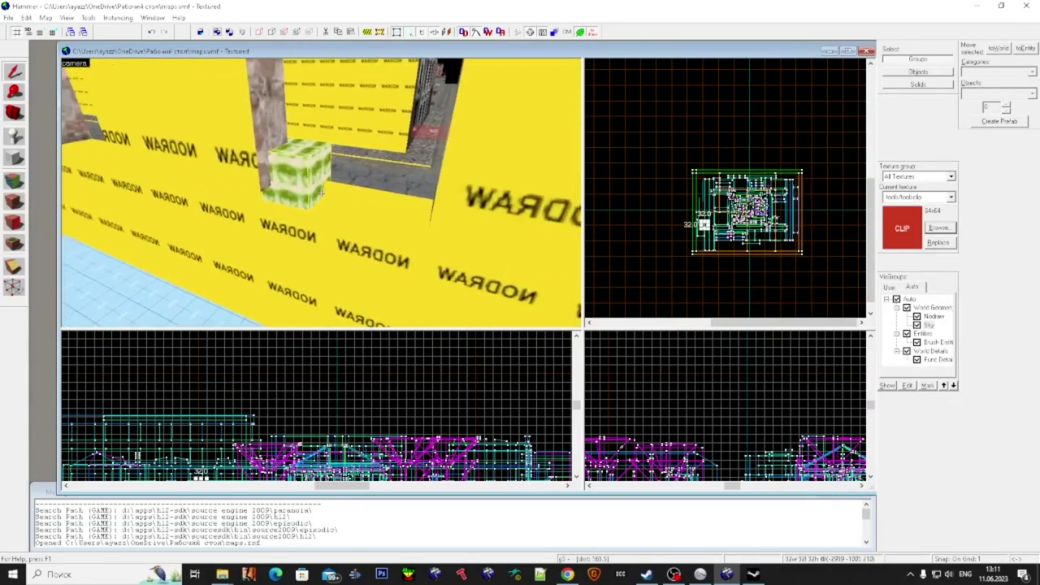
key("super")
key("super")
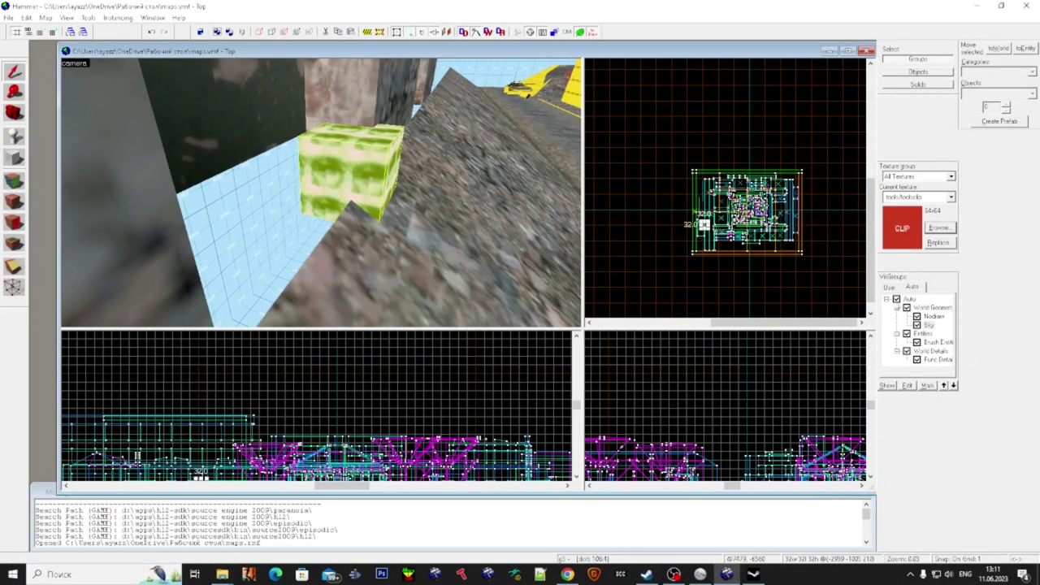
- Hide all automatic visgroups except Brush Entities and move in on the green textured cube
left_click(897, 300)
left_click(917, 343)
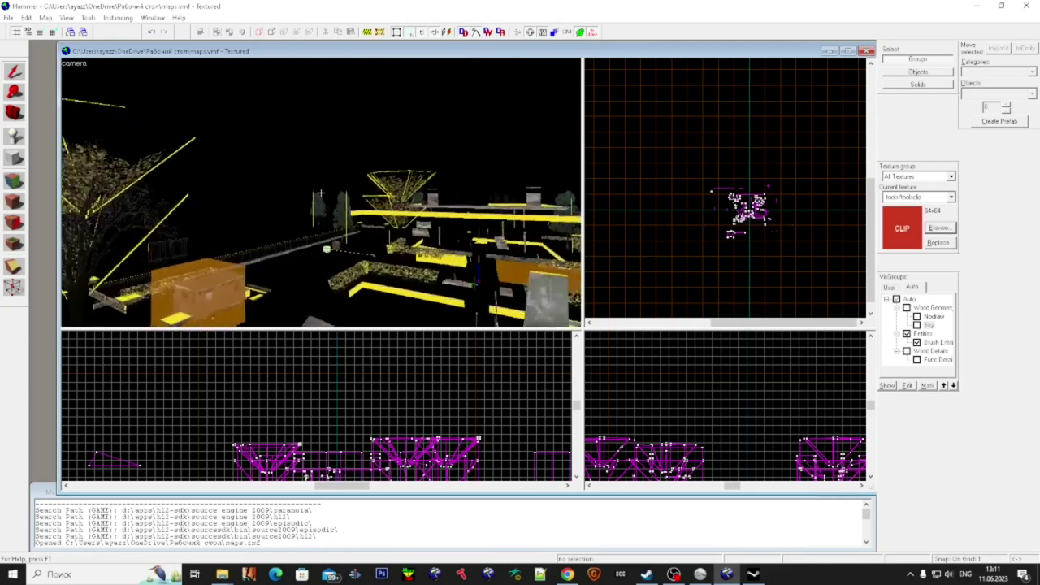
key("w")
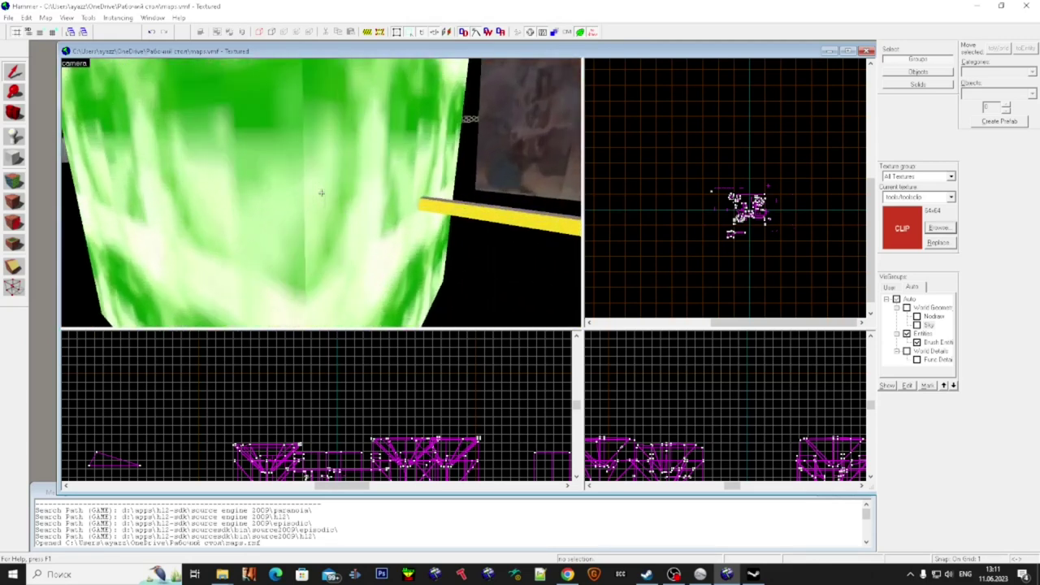
key("w")
key("w")
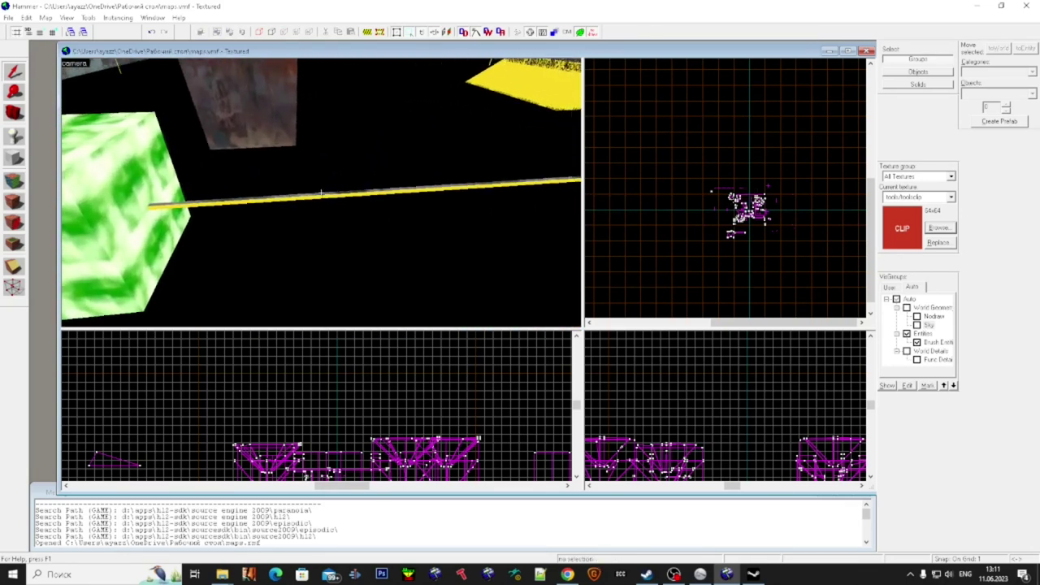
- Select the long barrier entity with the green cube at its end and examine it in the 3D and top views
left_click(321, 192)
key("w")
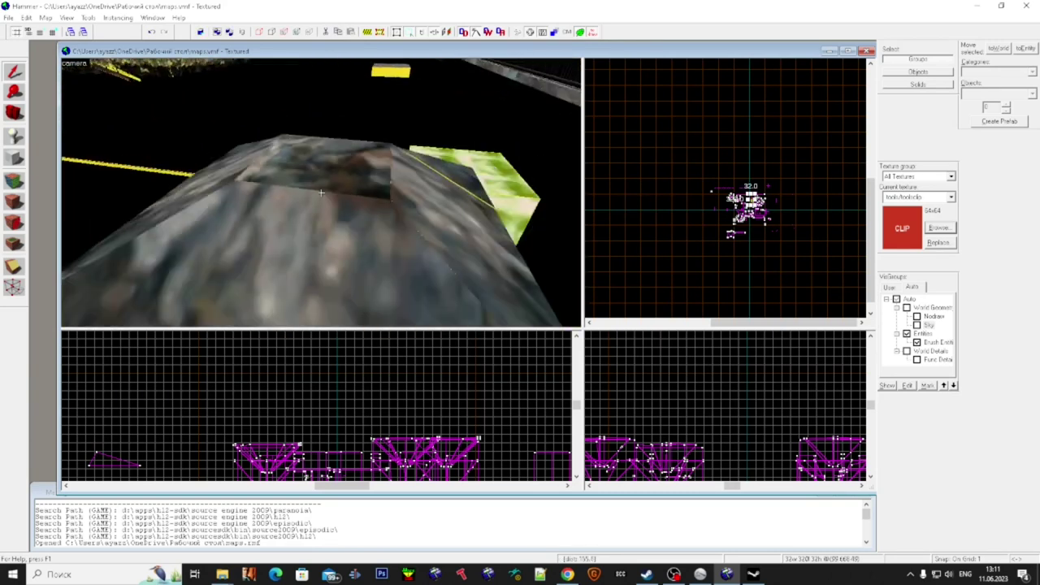
key("s")
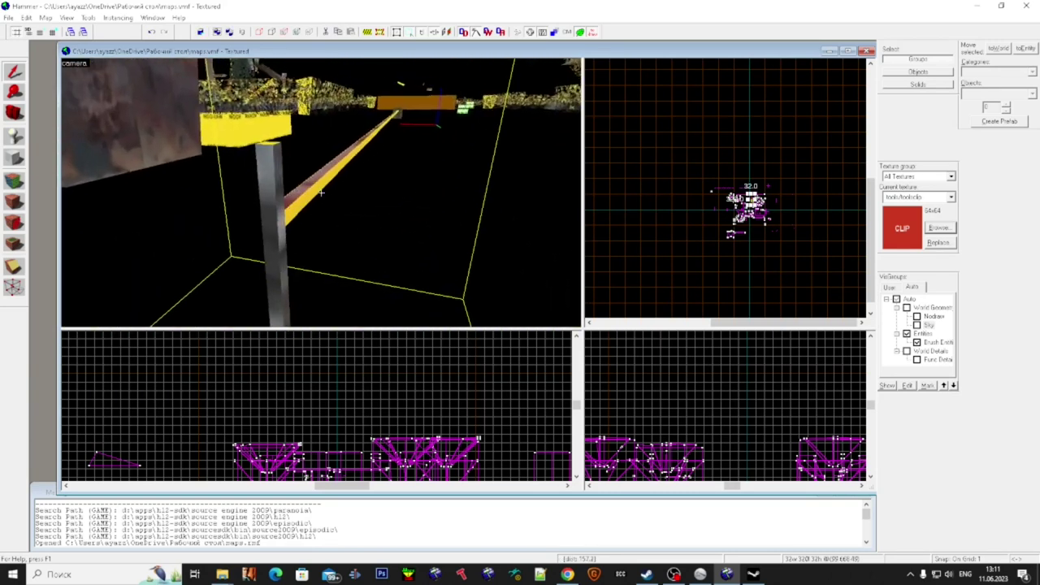
key("w")
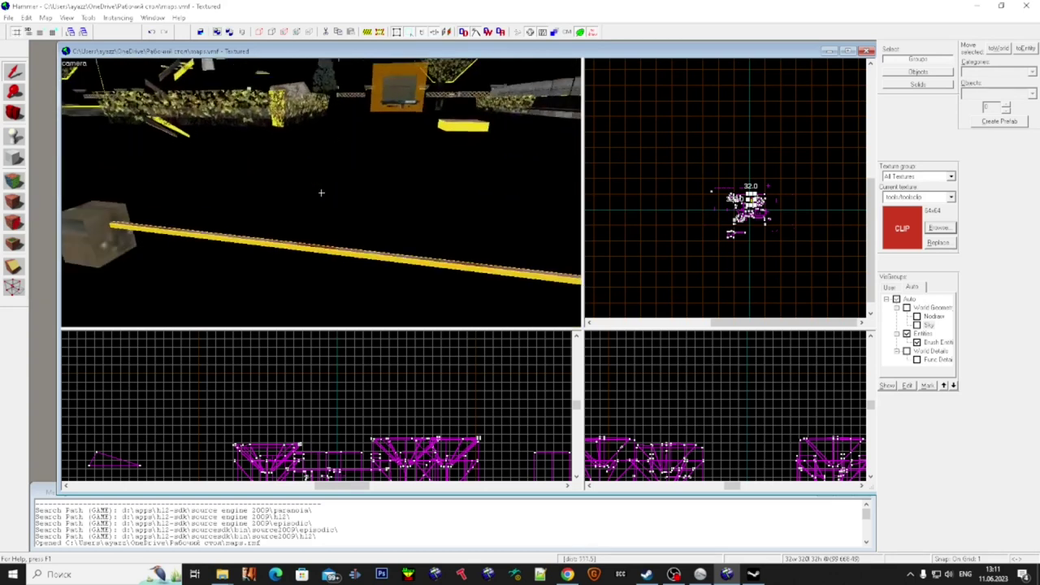
key("a")
key("w")
key("s")
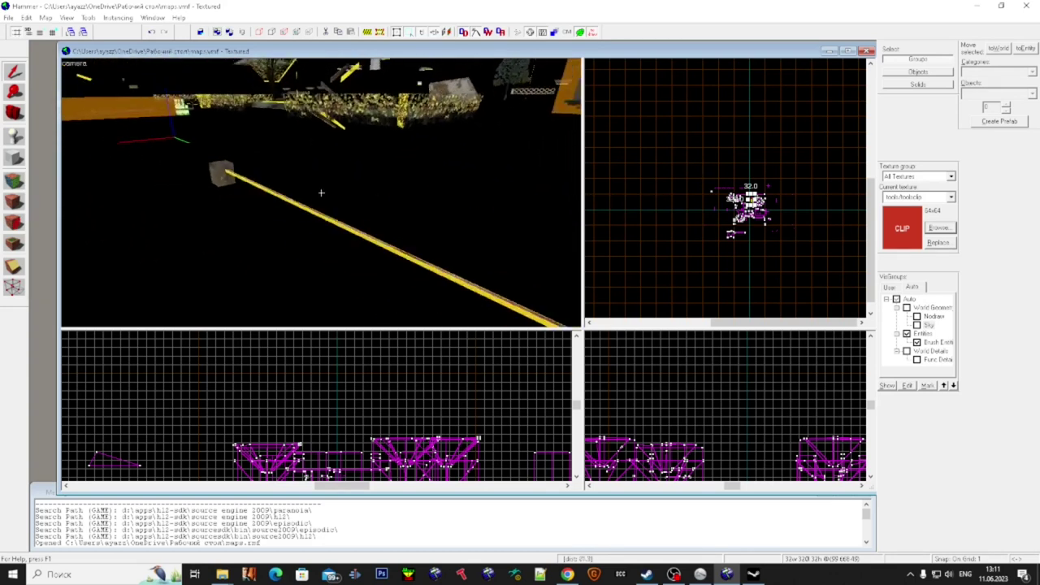
key("w")
key("w")
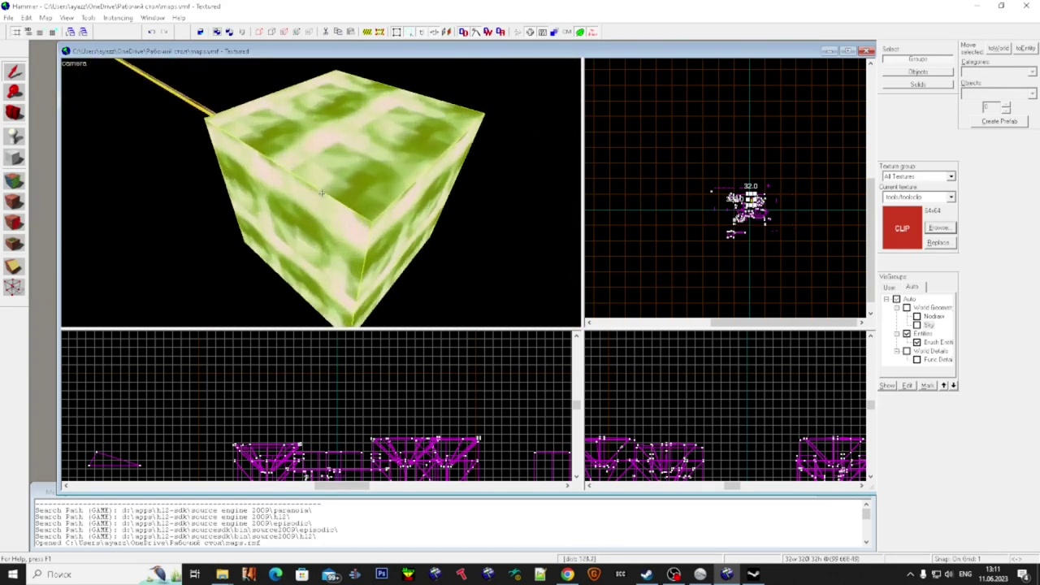
key("s")
key("super")
key("super")
scroll(774, 204, "up", 2)
scroll(748, 213, "up", 8)
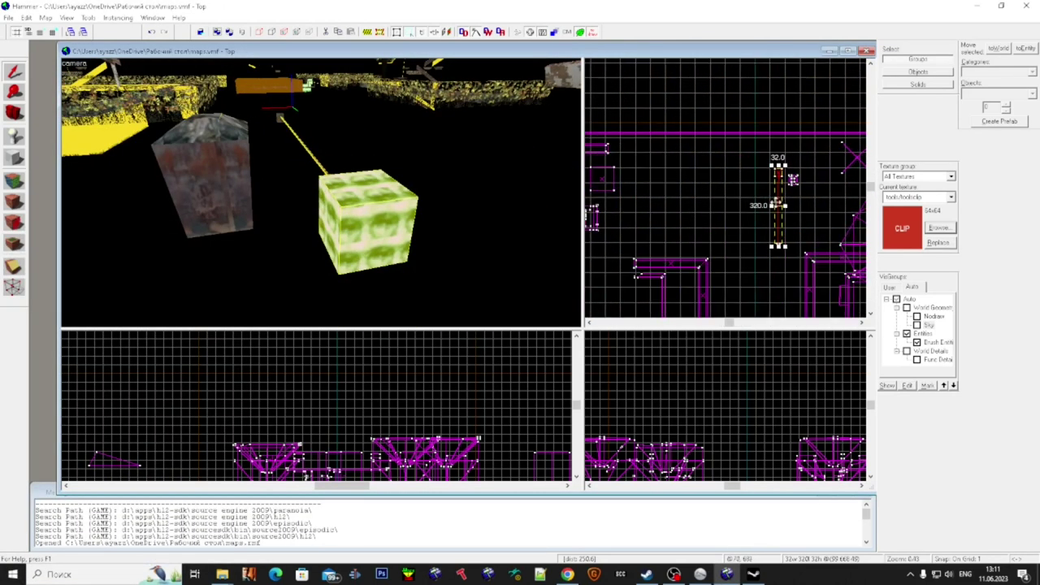
scroll(760, 221, "up", 3)
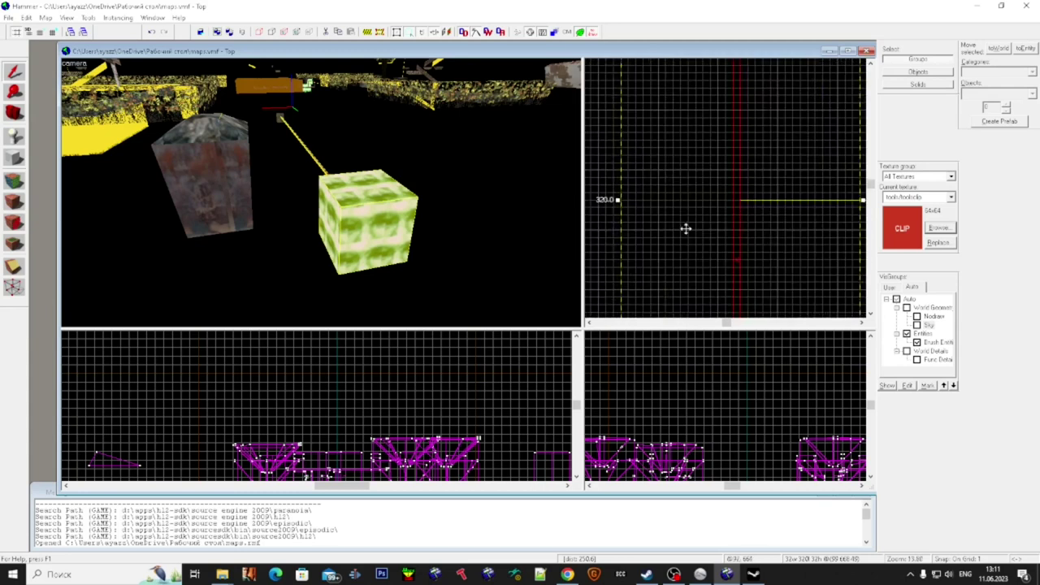
- Reselect the barrier entity by its green cube and inspect the cube's sides and beam attachment up close
key("w")
key("w")
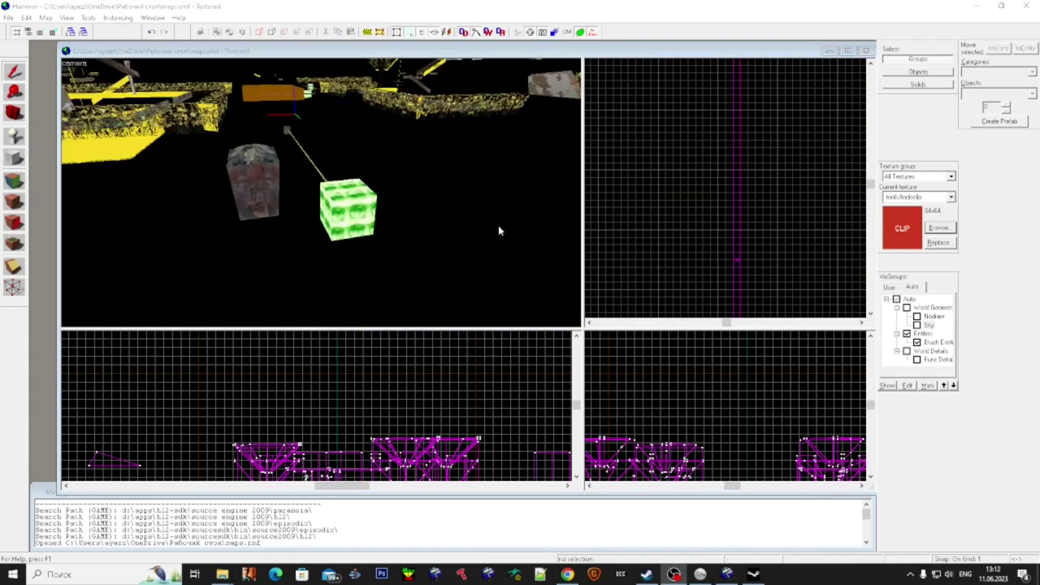
left_click(347, 210)
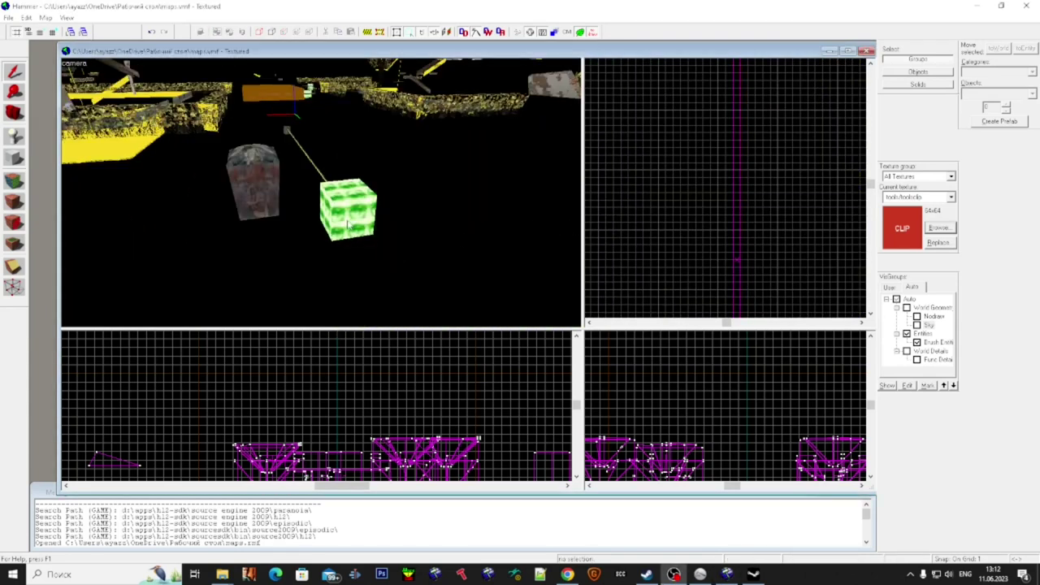
key("z")
key("w")
key("w")
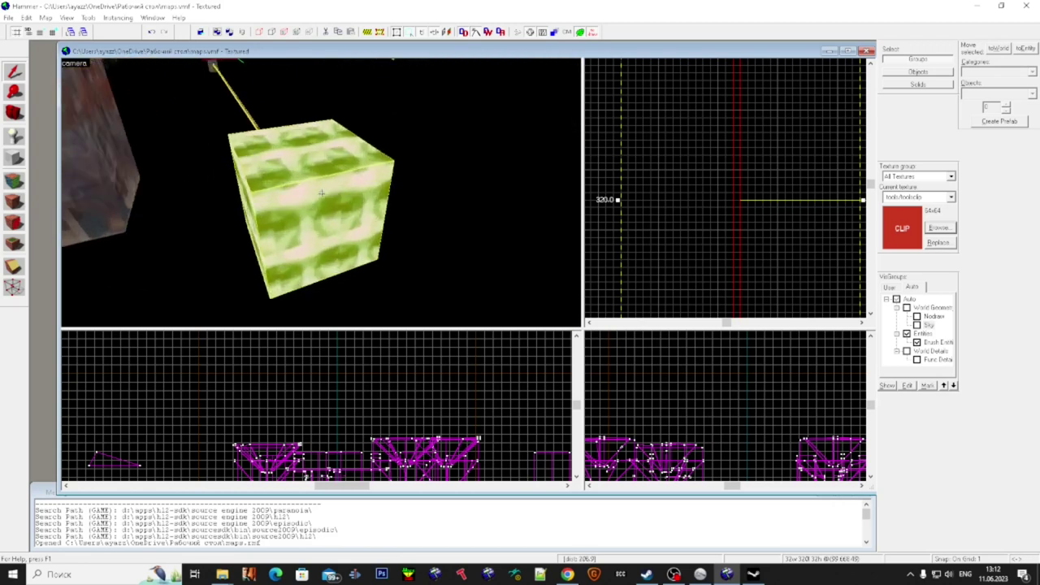
key("super")
key("super")
scroll(347, 140, "up", 4)
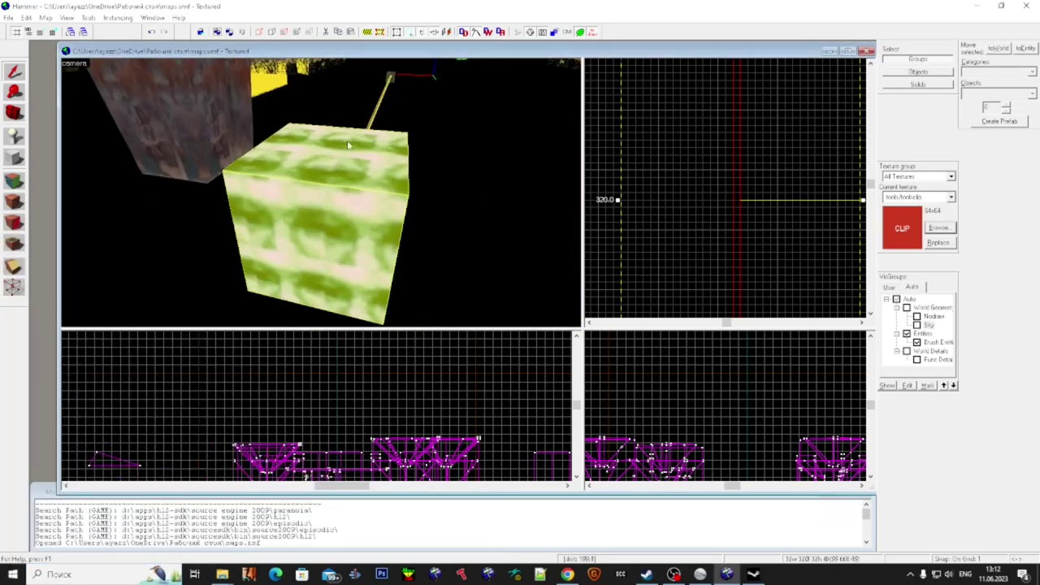
scroll(347, 139, "down", 5)
left_click(431, 198)
left_click(316, 203)
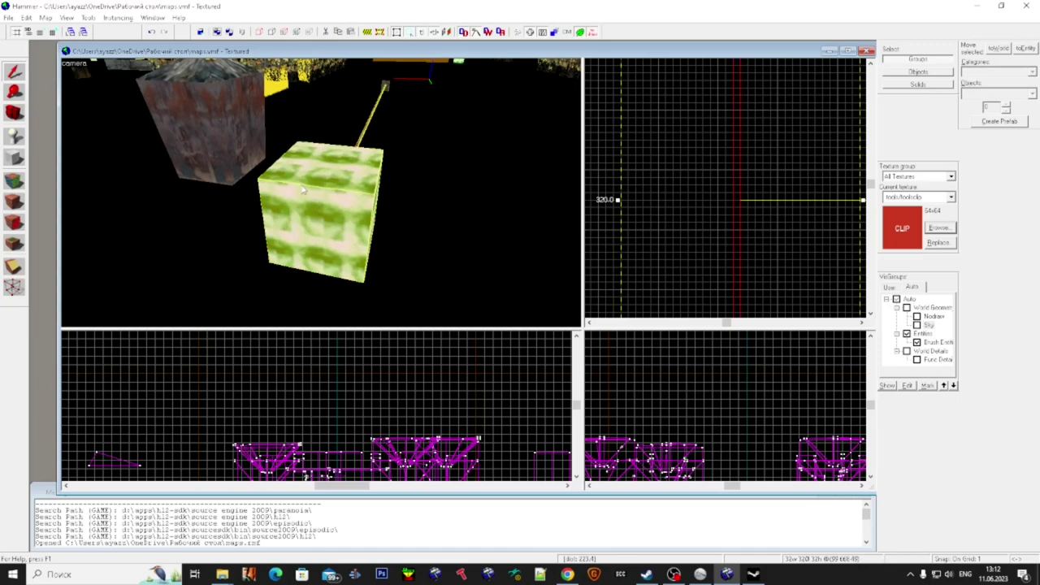
- Select the stone block beside the barrier and the tree foliage in turn to check these brush entities
key("z")
key("w")
left_click(322, 193)
left_click(321, 193)
key("w")
left_click(322, 192)
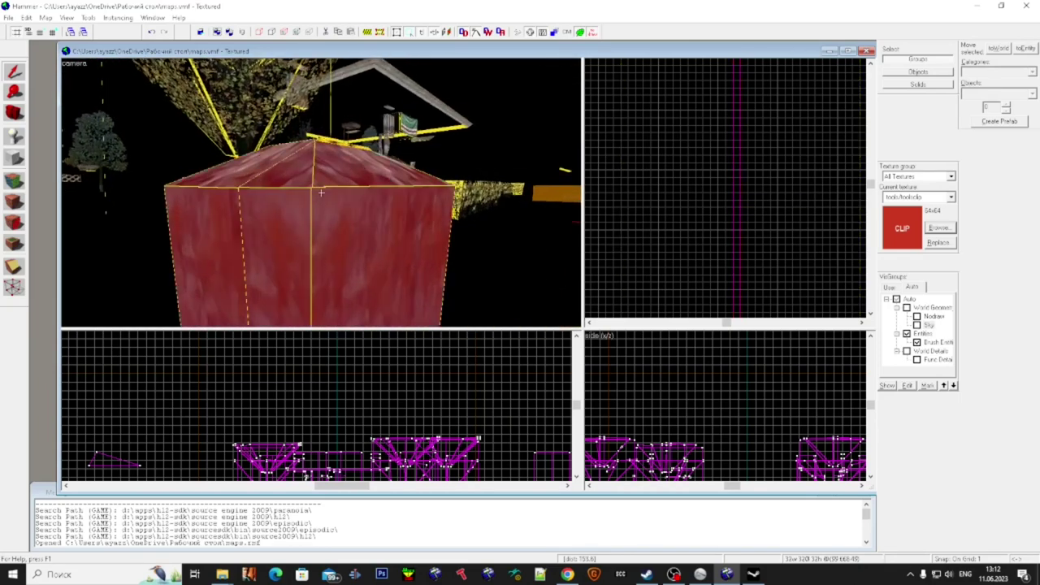
left_click(321, 192)
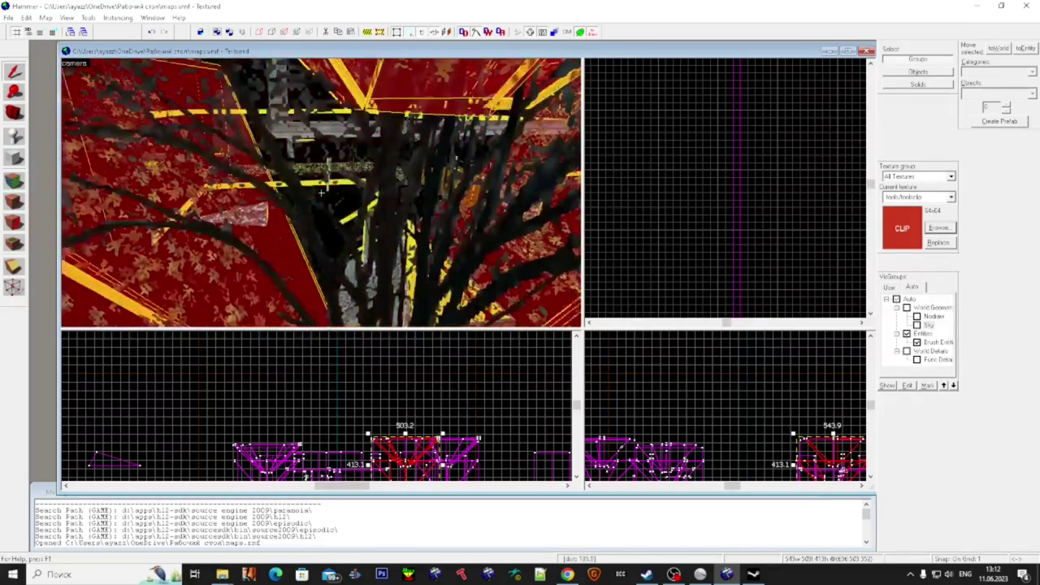
left_click(321, 192)
key("s")
key("w")
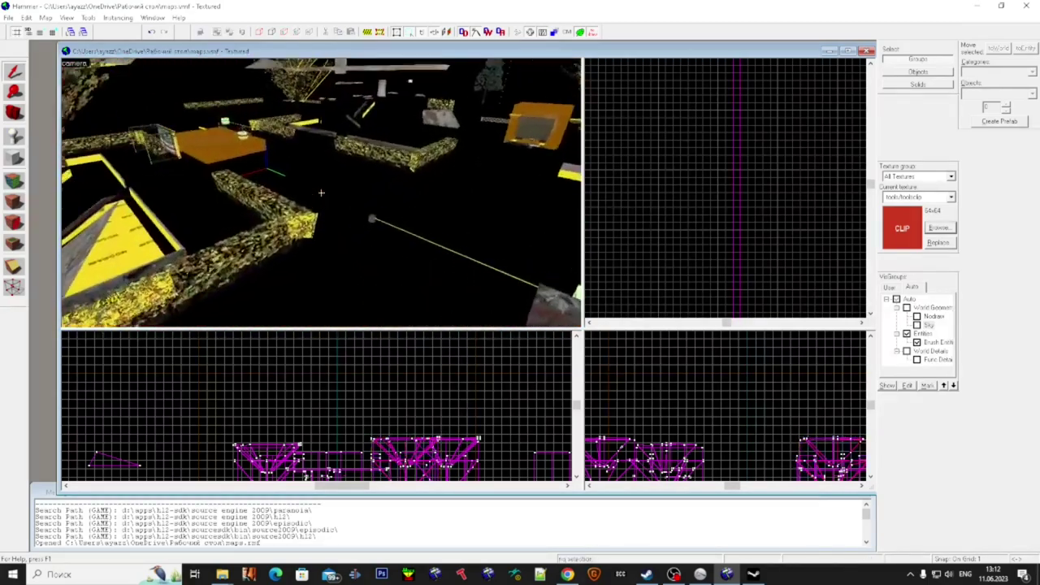
- Delete the large orange trigger brush between the hedges
left_click(321, 193)
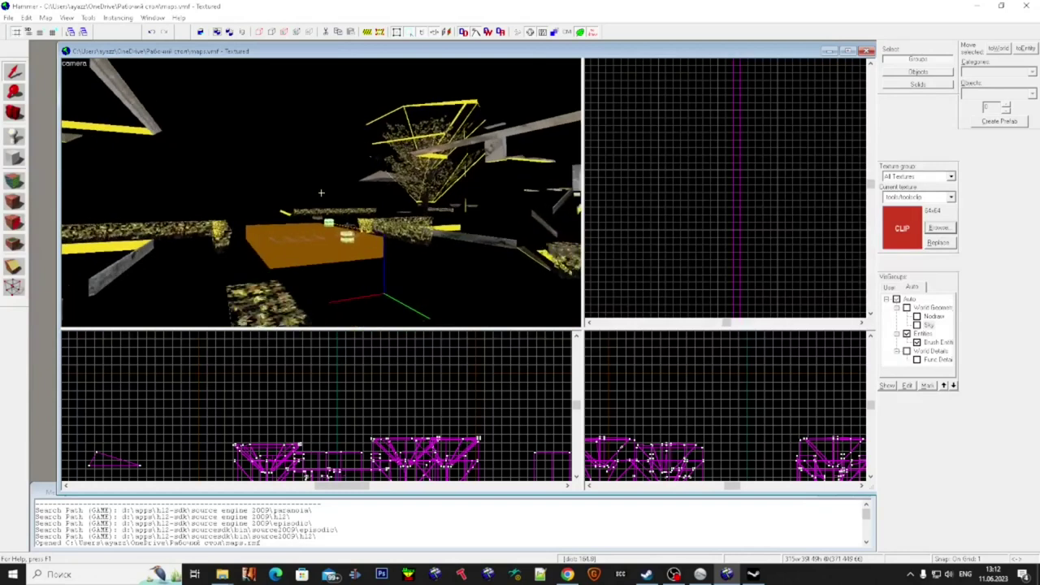
key("w")
left_click(321, 193)
key("s")
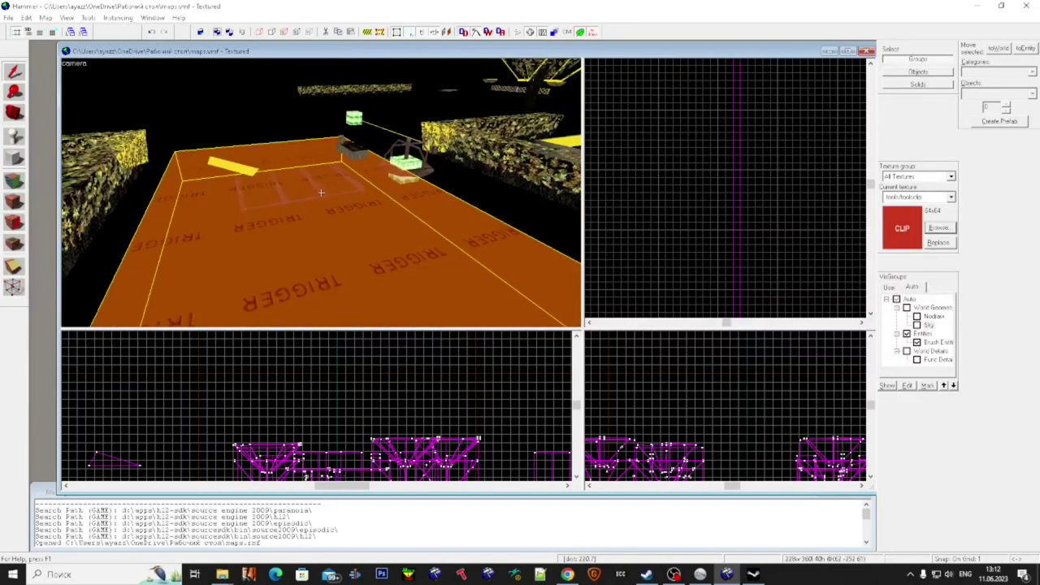
key("Delete")
key("w")
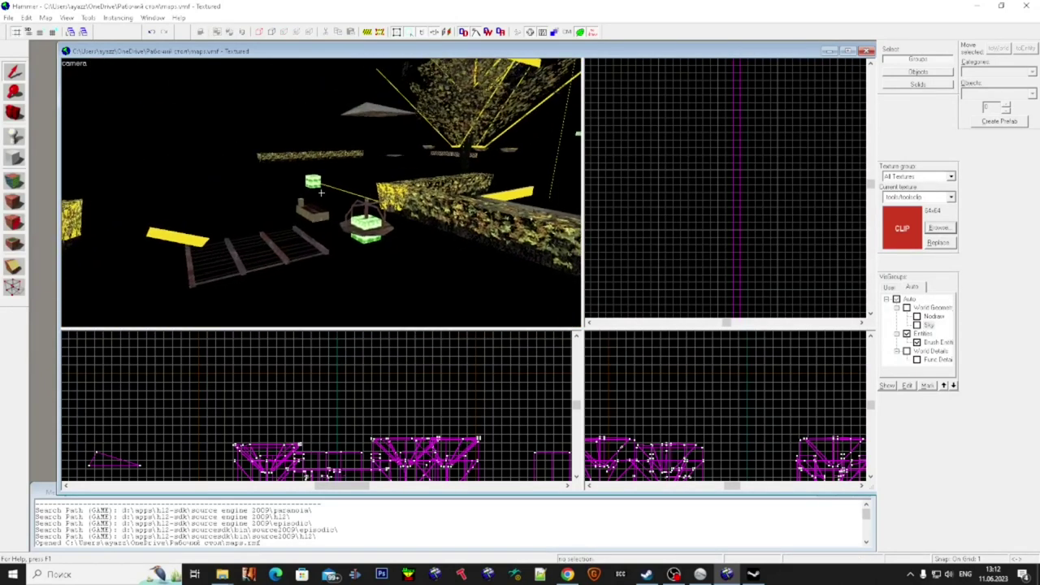
key("w")
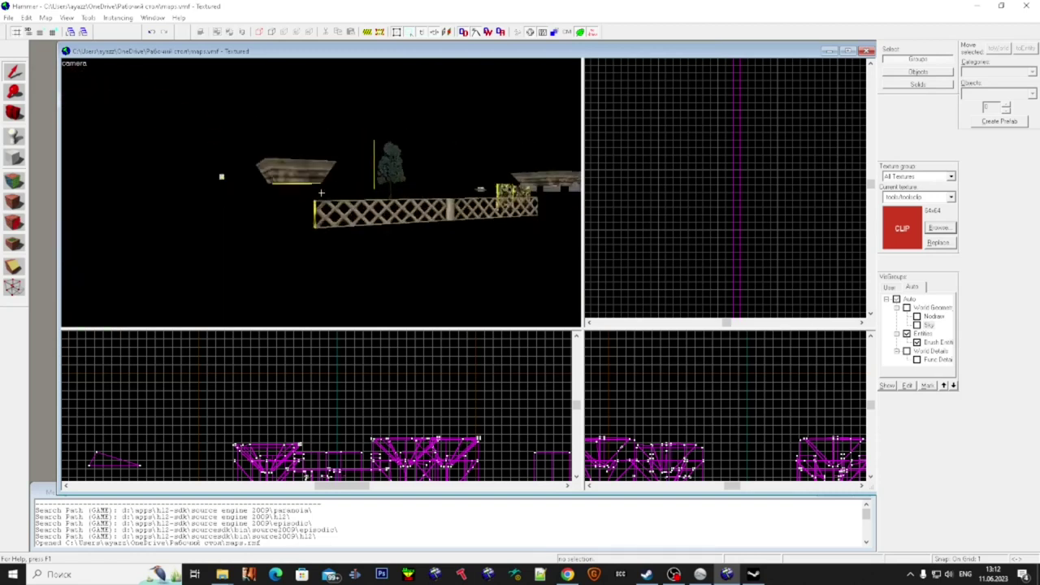
key("w")
key("w")
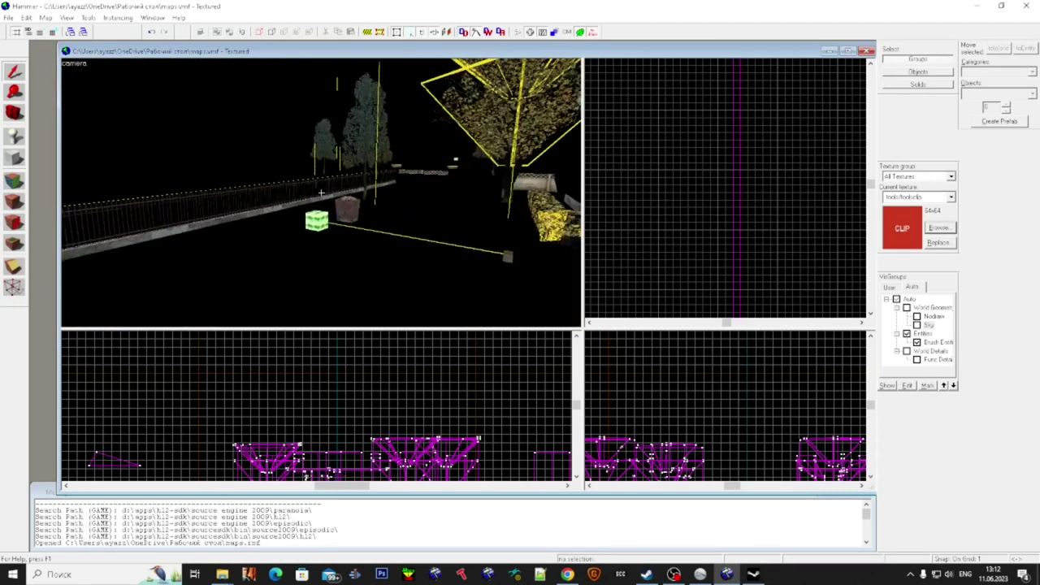
key("super")
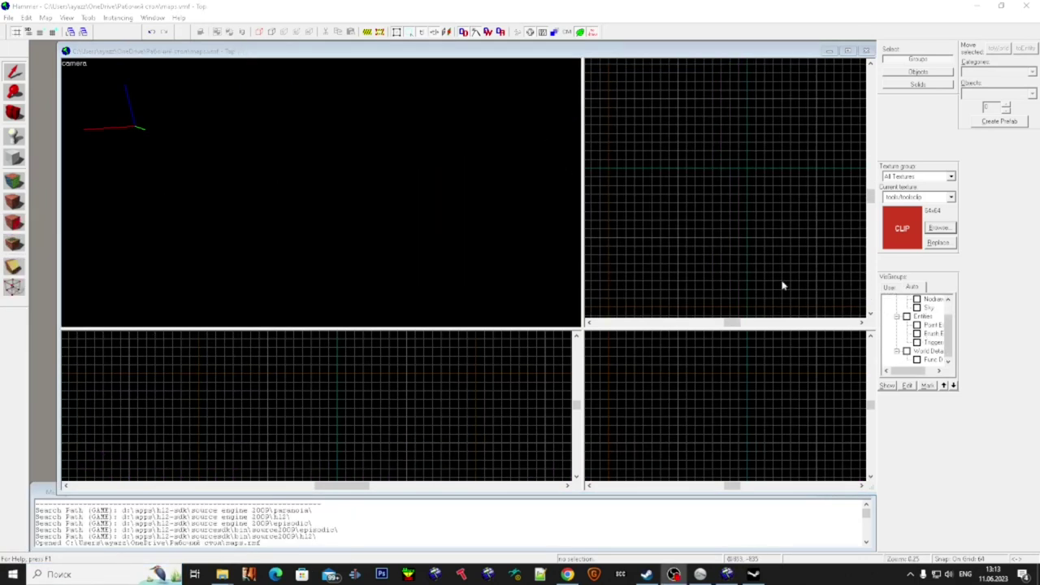
left_click(403, 175)
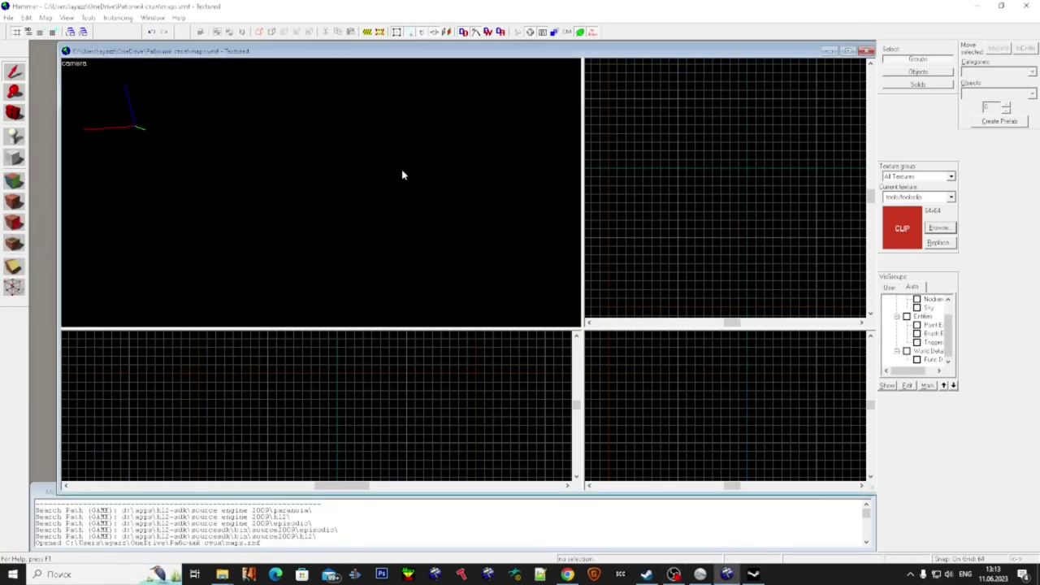
key("super")
left_click(335, 174)
- Show only the Brush Entities and Triggers visgroups and look over the isolated entities
left_click(918, 334)
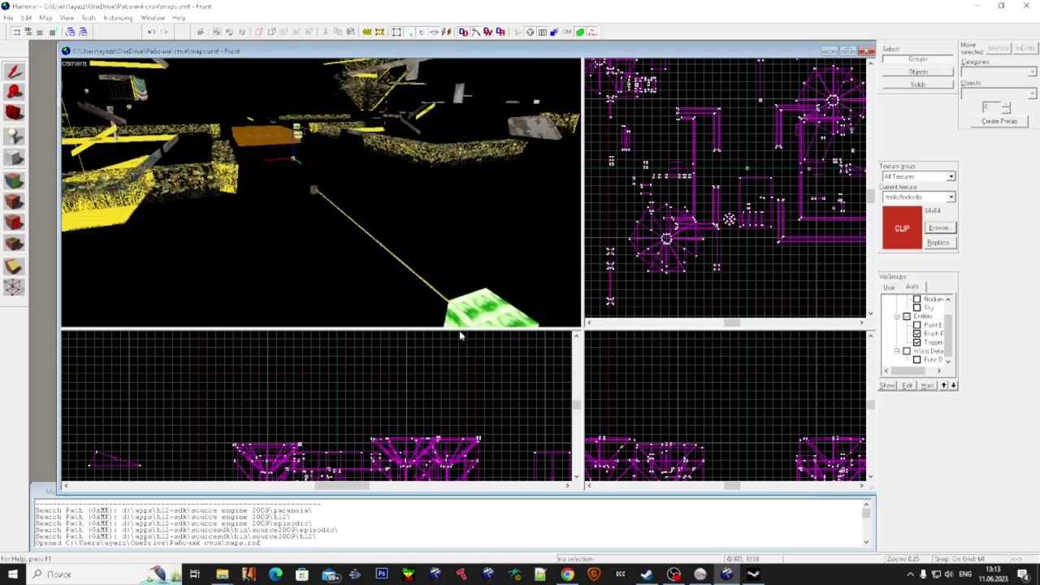
key("z")
key("w")
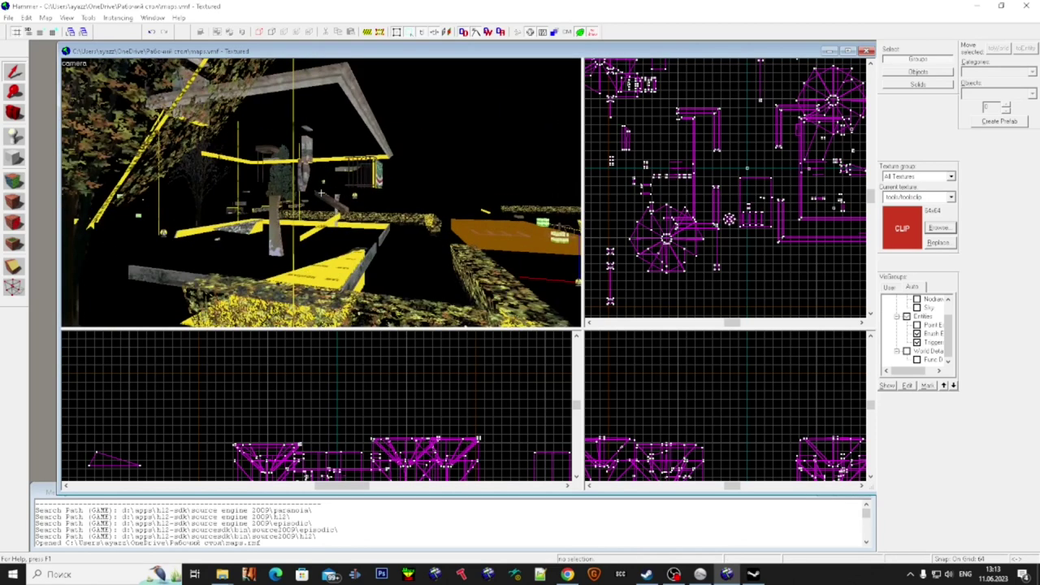
key("w")
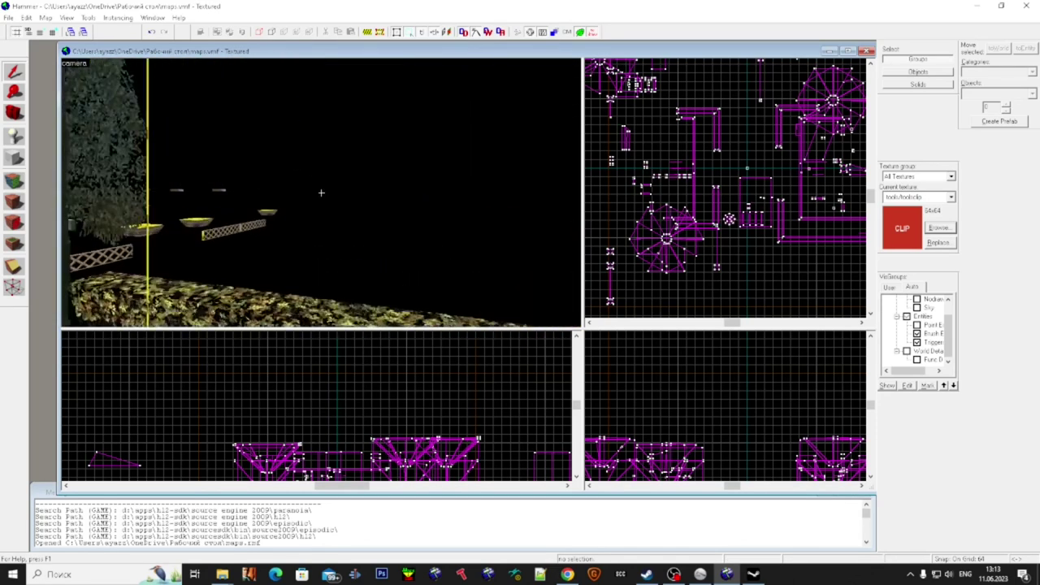
- Select the func_door_rotating barrier and move its rotation origin along the beam, reducing the grid snap to 32
left_click_drag(321, 193, 321, 193)
key("w")
left_click(321, 192)
key("s")
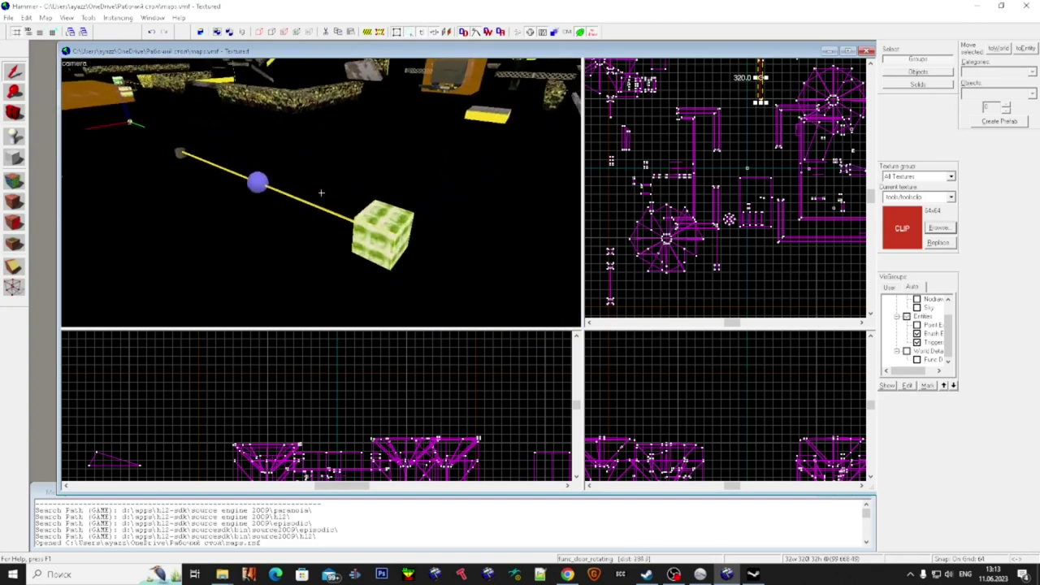
key("z")
scroll(758, 122, "up", 15)
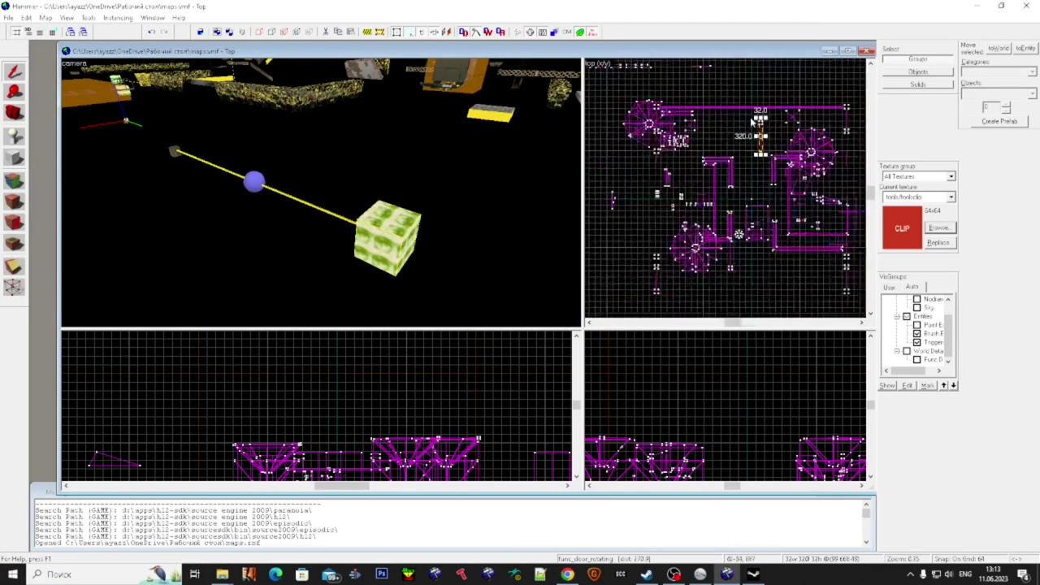
scroll(735, 89, "down", 7)
scroll(745, 241, "up", 5)
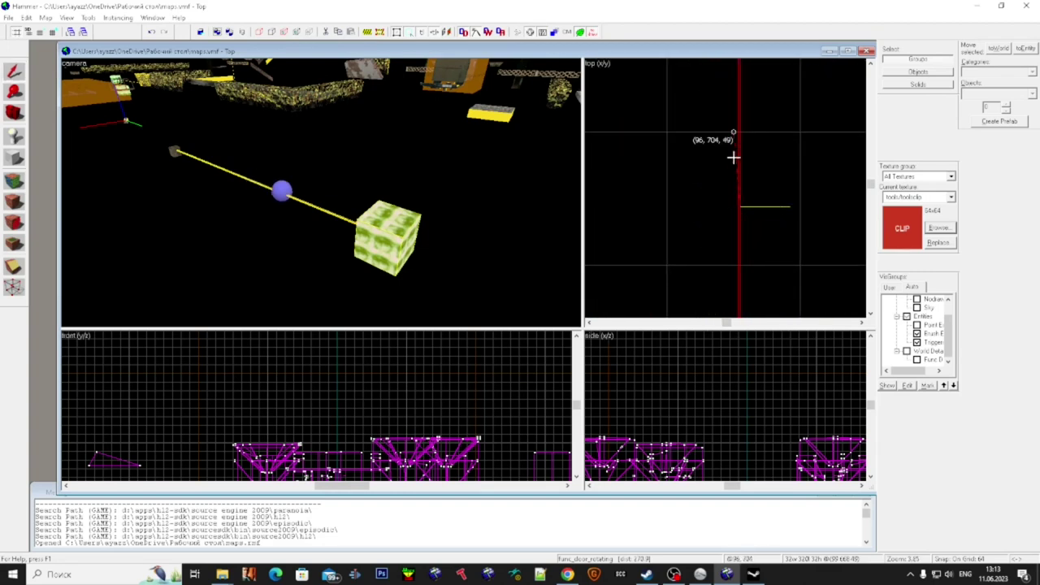
scroll(744, 195, "down", 3)
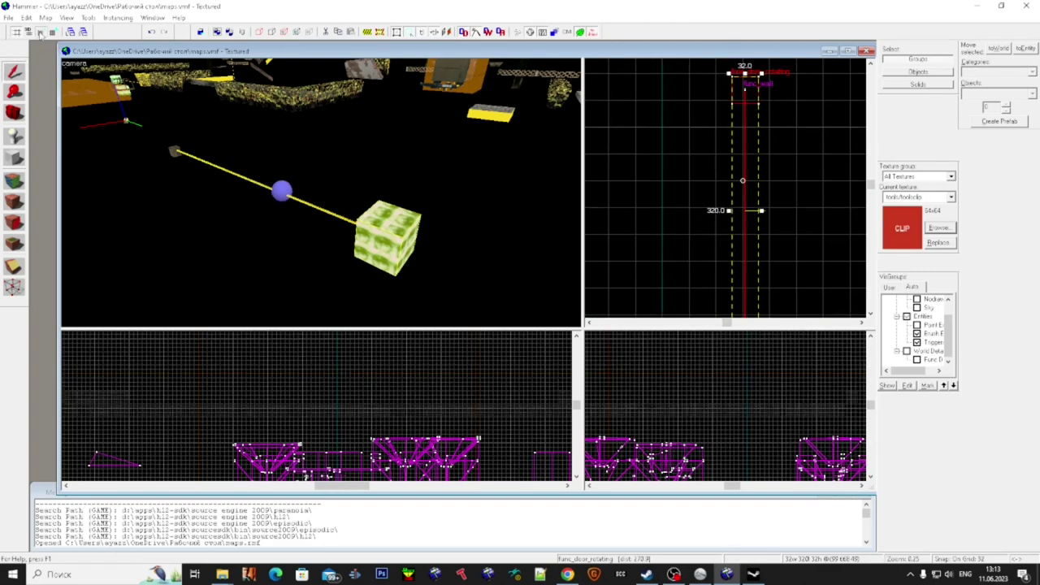
- Place the func_door_rotating origin in the centre of the barrier's func_wall post, reducing the grid snap to 1
scroll(778, 147, "up", 3)
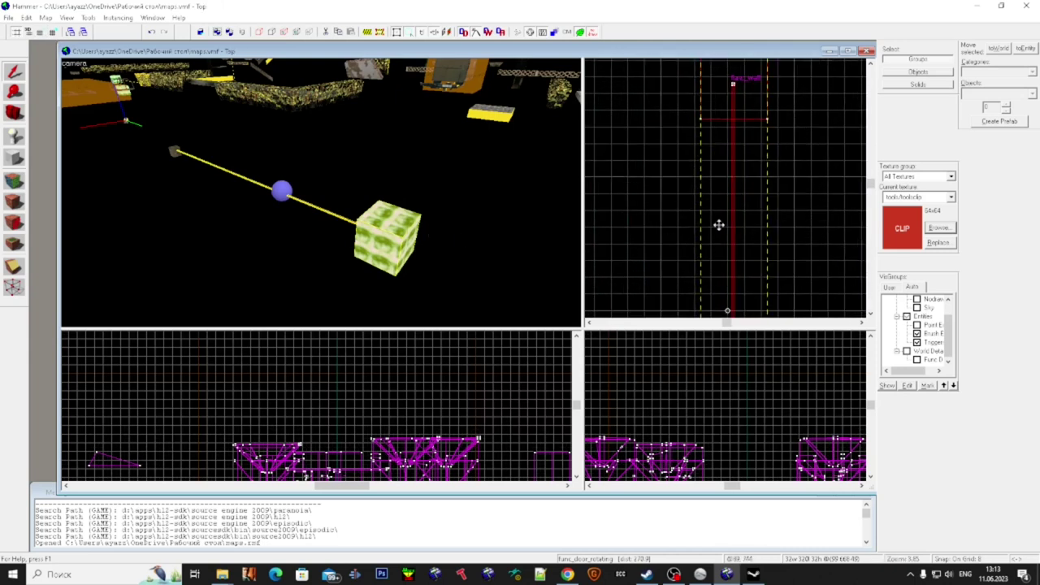
scroll(725, 252, "down", 2)
scroll(741, 162, "up", 4)
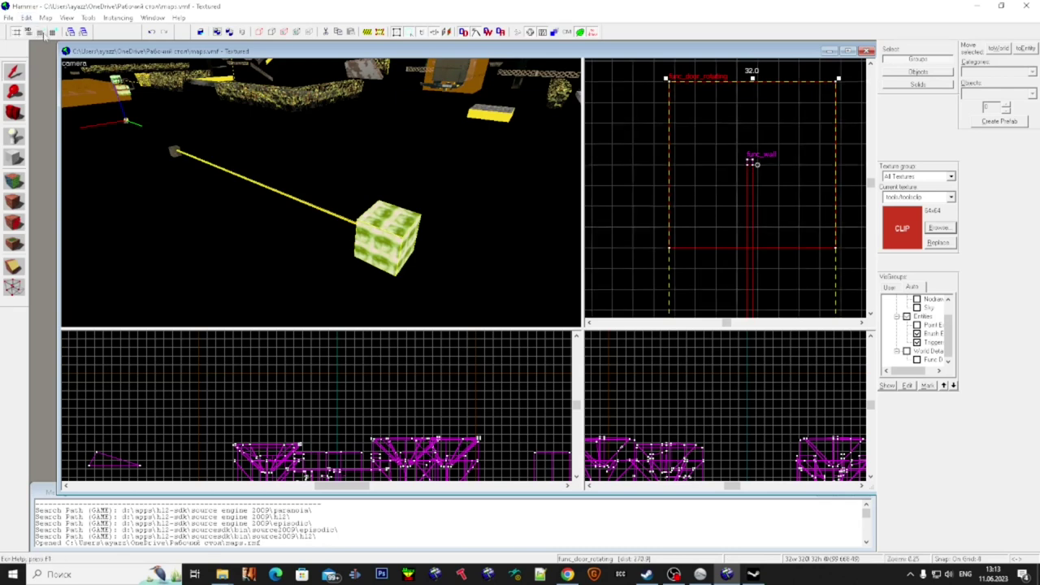
scroll(749, 169, "up", 4)
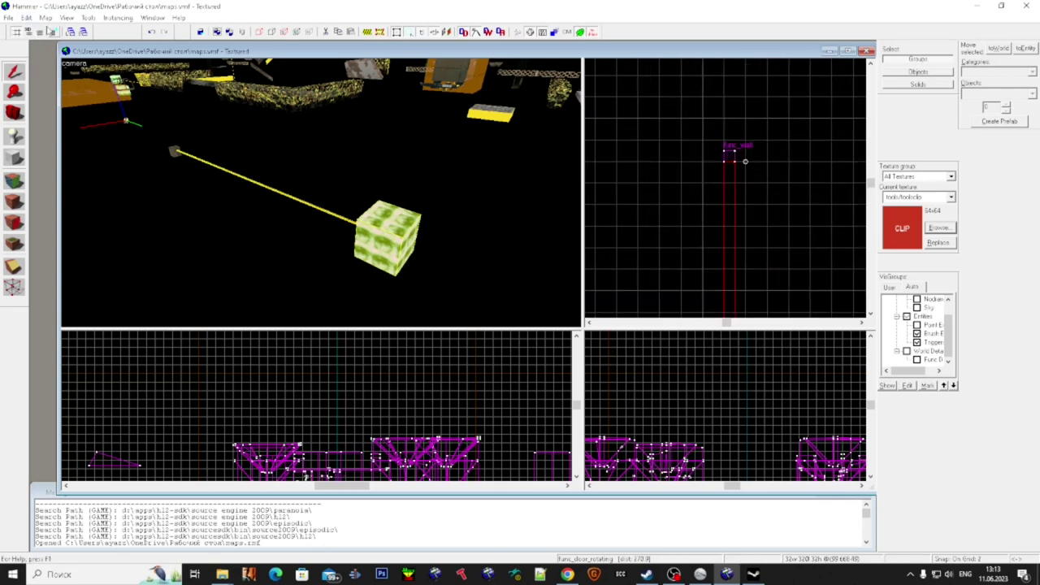
left_click(40, 31)
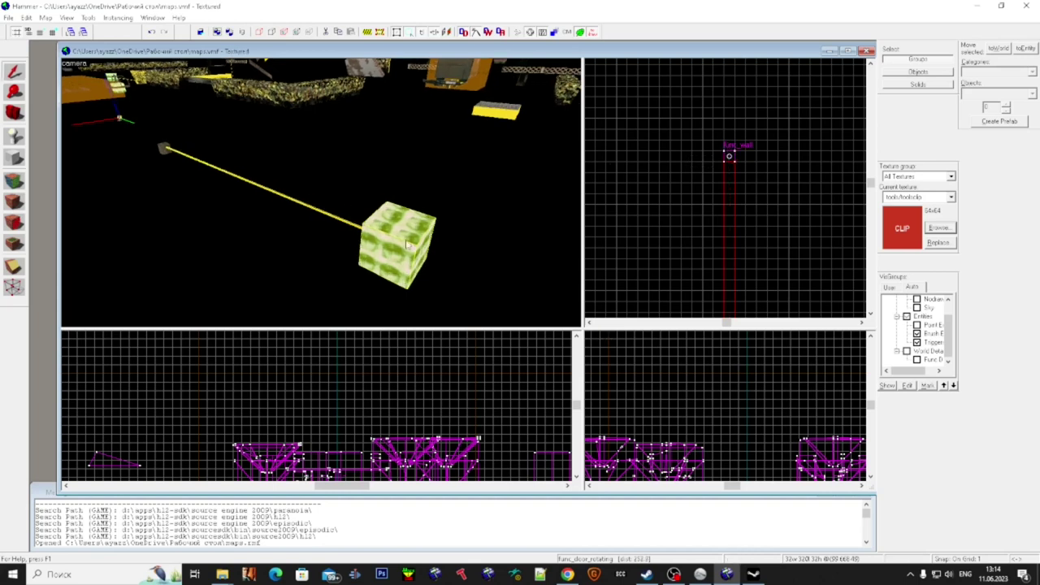
scroll(731, 168, "up", 4)
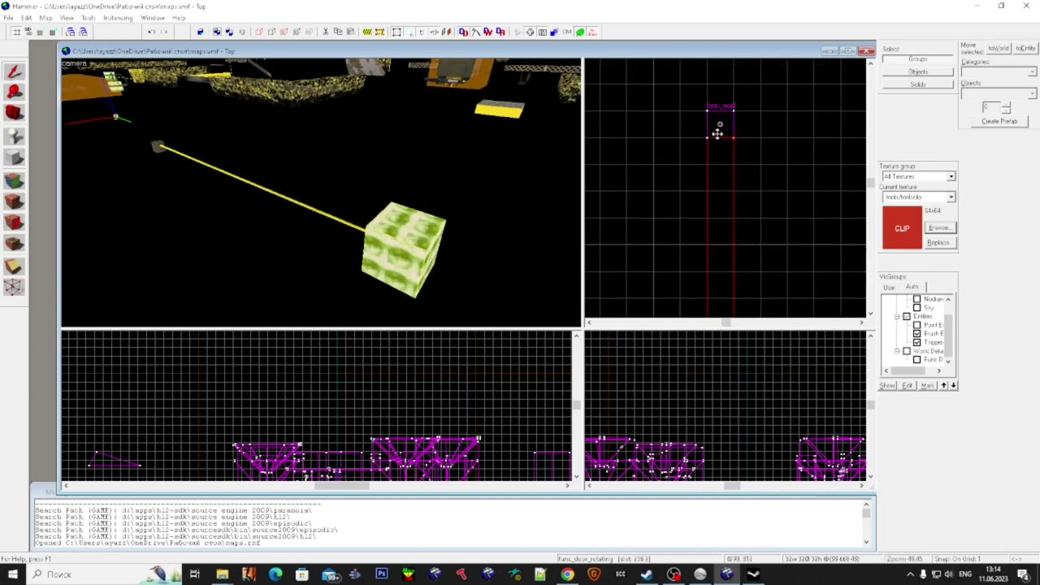
- Deform the barrier's green origin brush cube by pulling one of its corner vertices far outward
key("d")
left_click(406, 227)
key("shift+v")
left_click(355, 241)
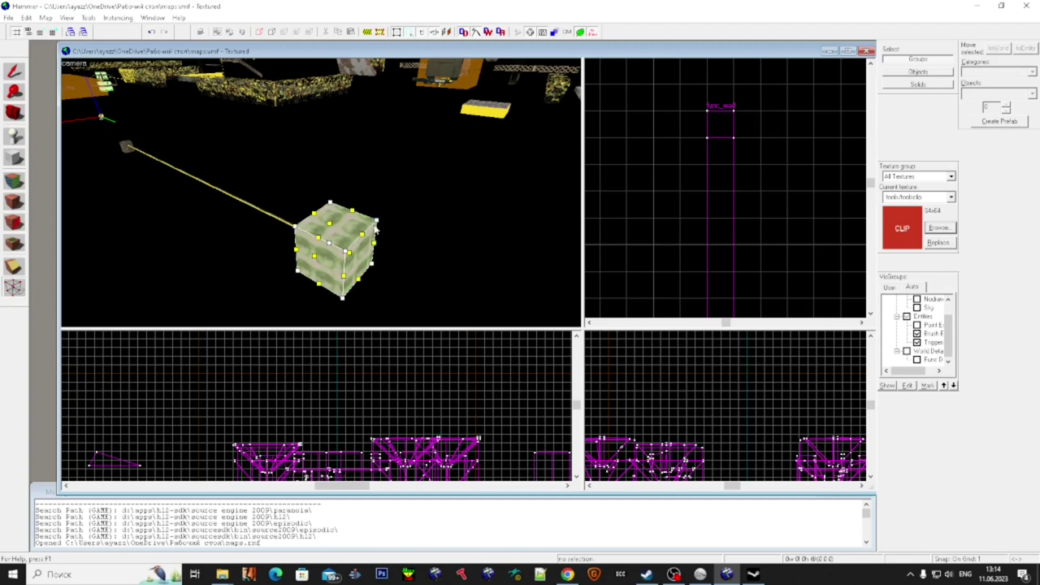
left_click_drag(376, 218, 284, 111)
left_click(14, 70)
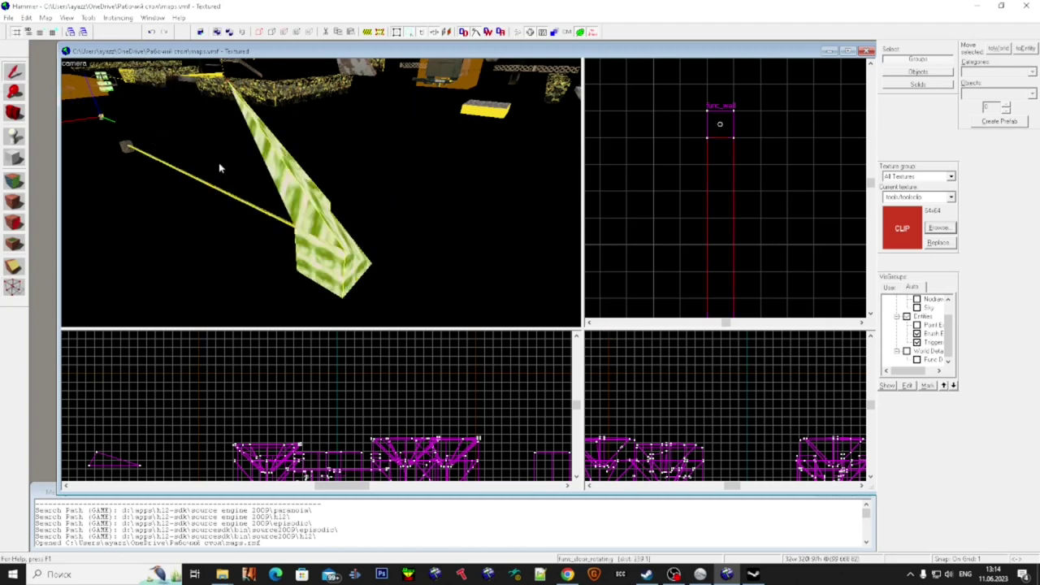
- Check the map for problems, pick the invalid solid structure entry and delete that deformed brush
key("alt+p")
left_click_drag(136, 34, 619, 70)
left_click_drag(677, 105, 683, 215)
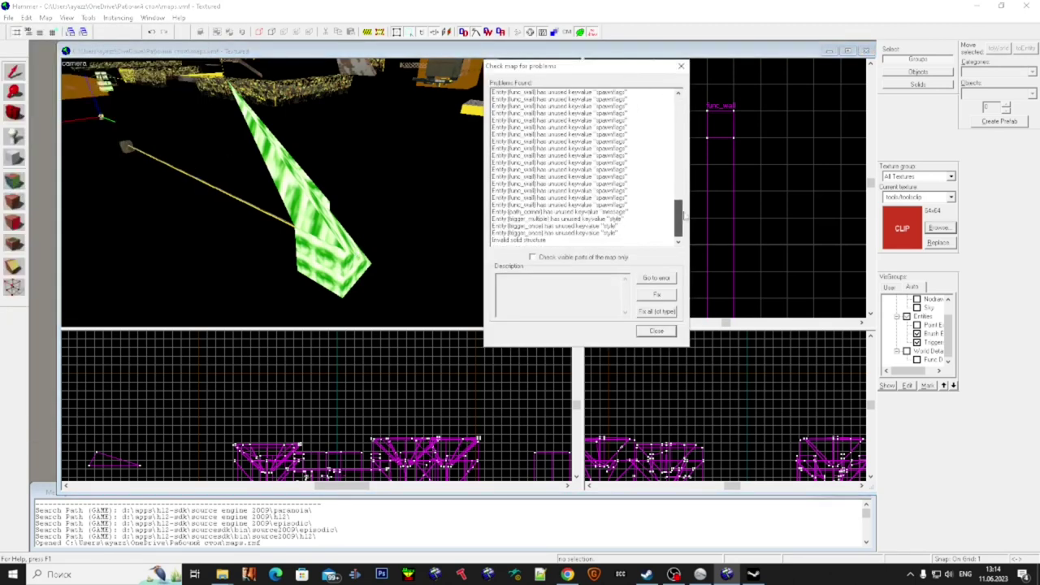
left_click(618, 240)
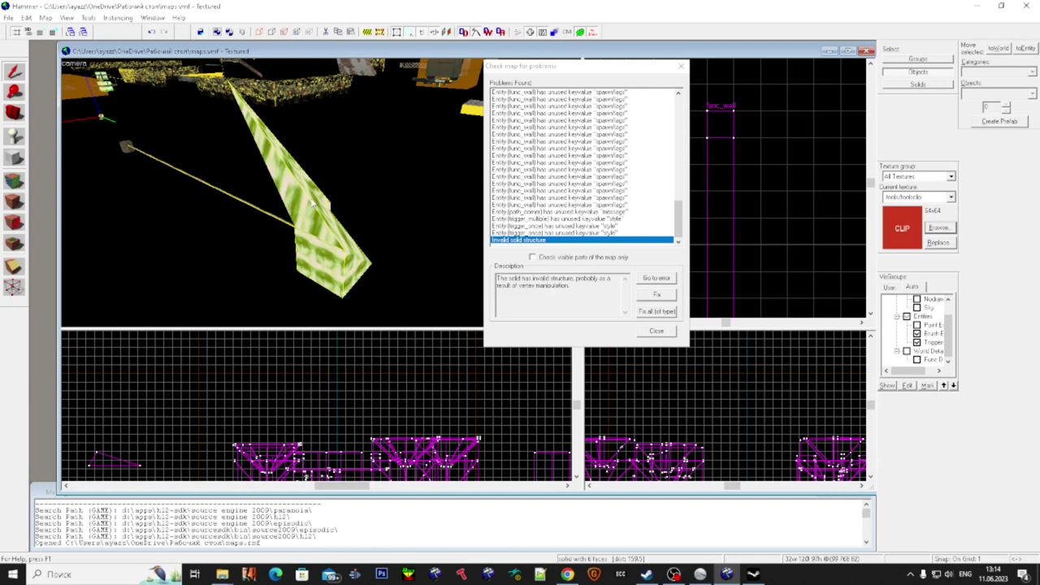
key("Delete")
left_click(661, 335)
- Select the func_door_rotating barrier beam and examine its pivot position on the post from both sides
key("z")
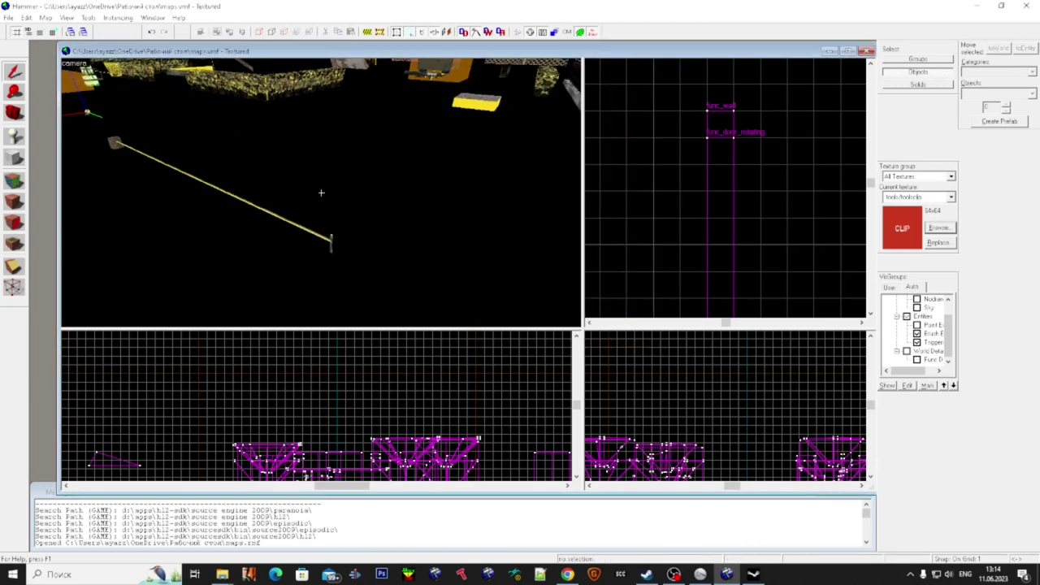
key("w")
left_click(321, 193)
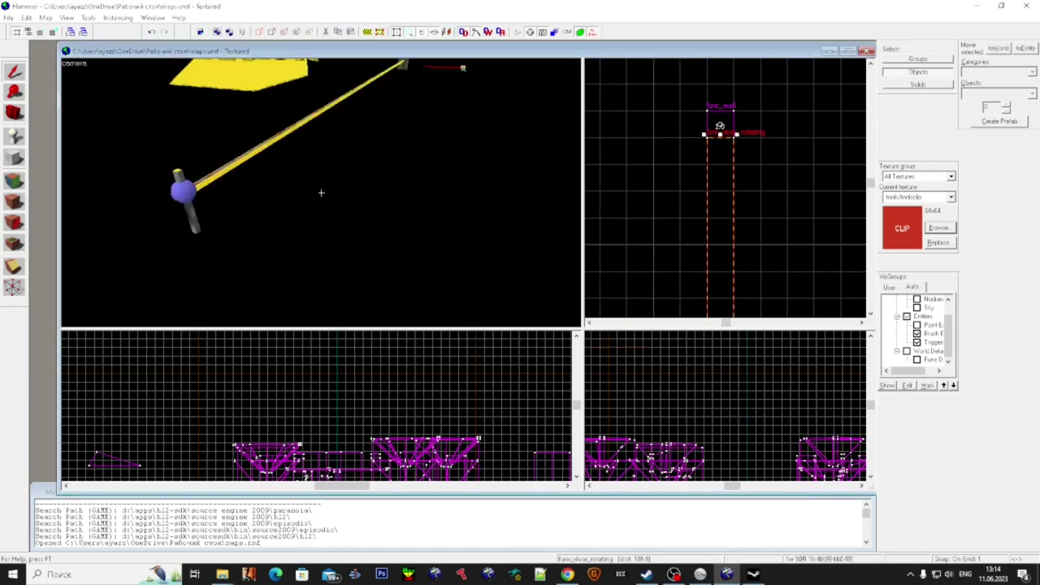
key("s")
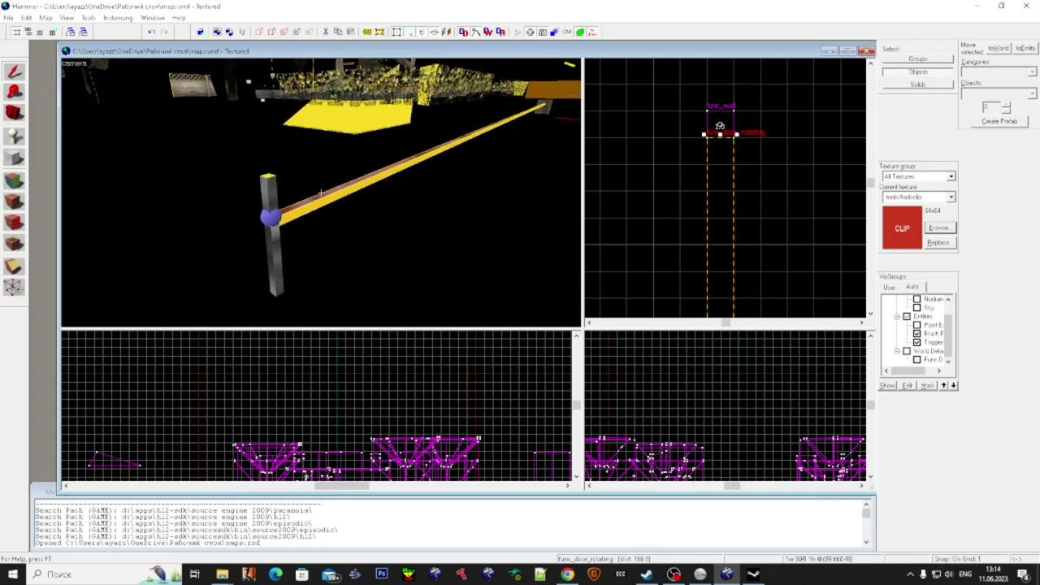
key("a")
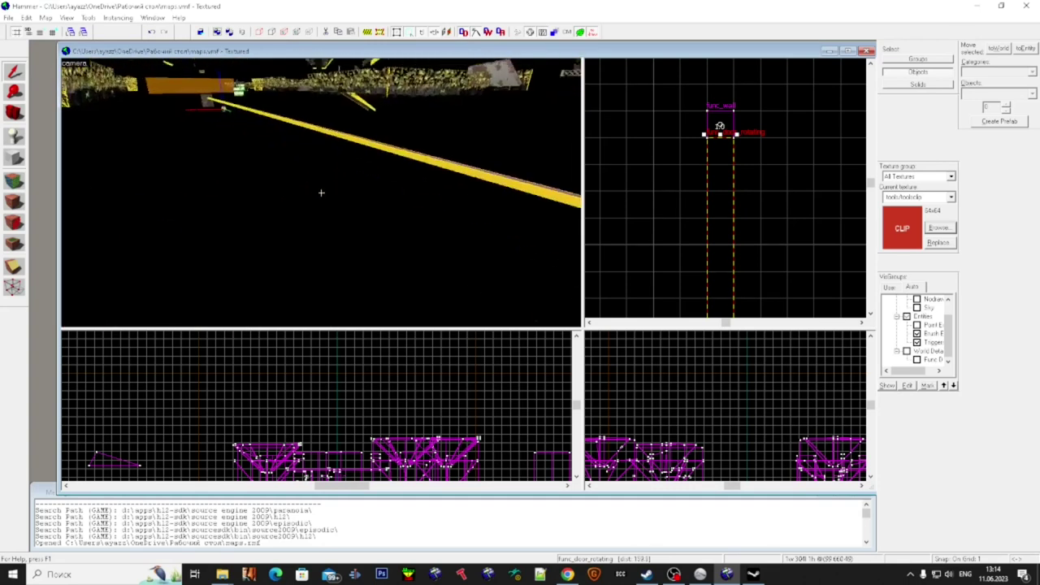
key("Right")
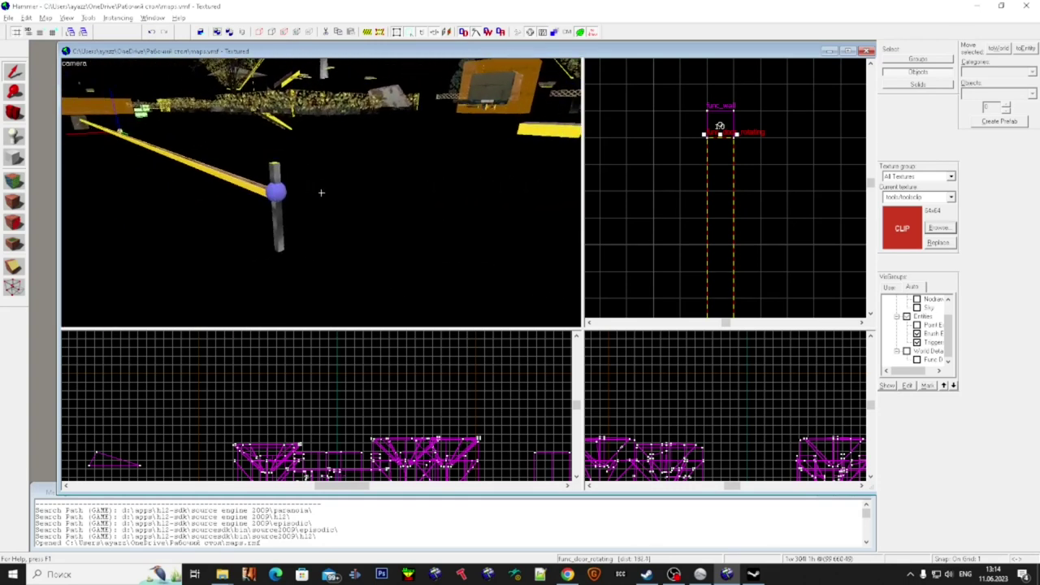
- Review the func_door_rotating properties, including its origin, speed, delay and distance, and close them
key("alt+Return")
scroll(487, 327, "down", 5)
scroll(486, 321, "down", 2)
left_click_drag(487, 163, 689, 187)
left_click(655, 389)
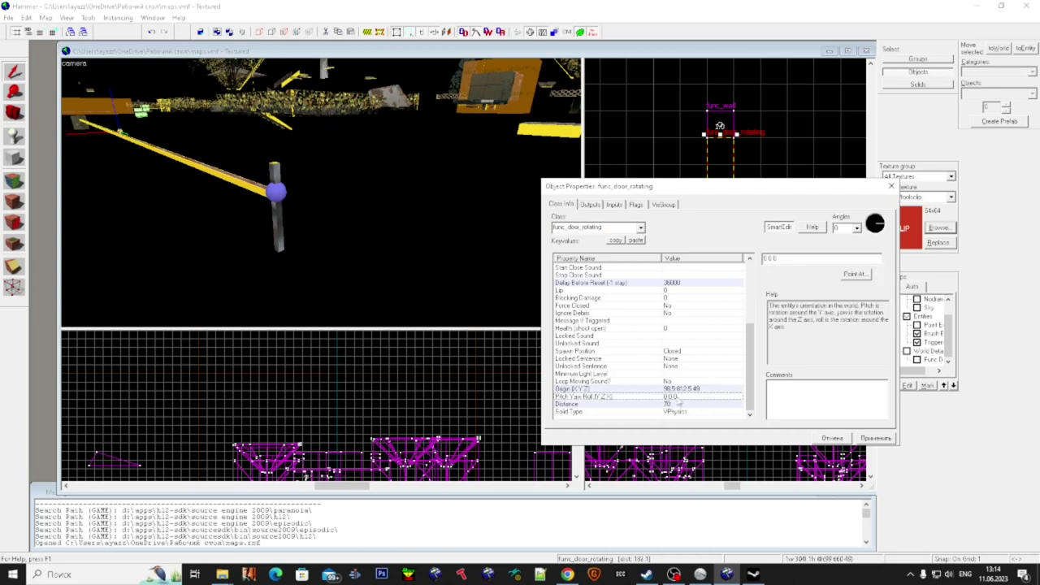
scroll(676, 401, "up", 1)
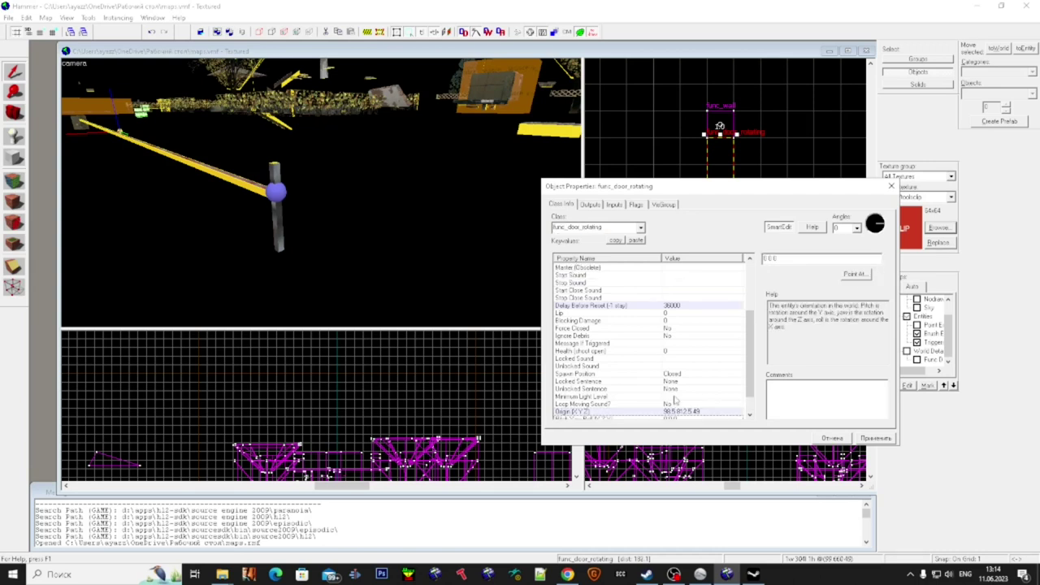
scroll(677, 363, "up", 3)
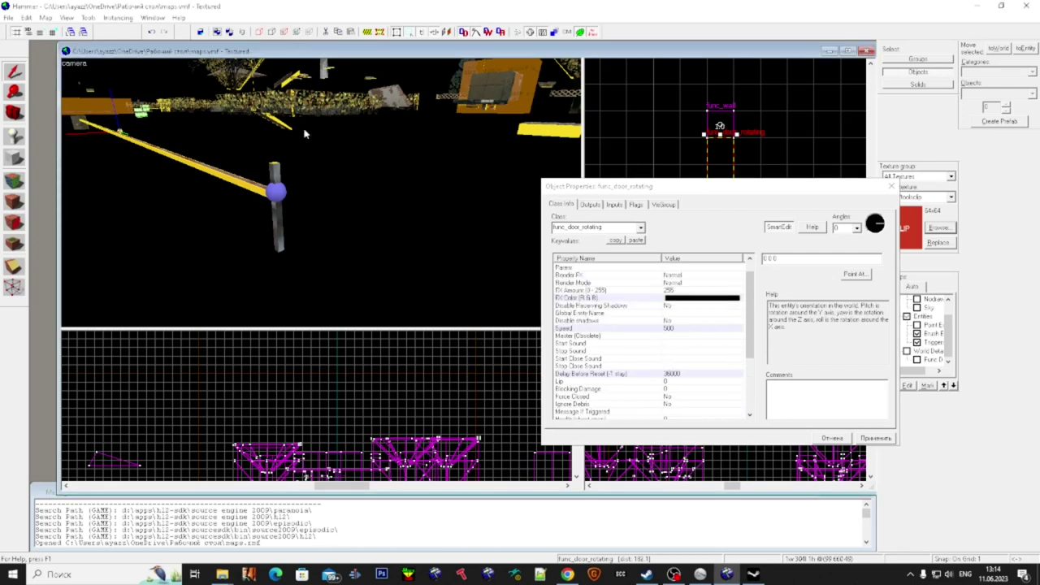
scroll(688, 351, "up", 1)
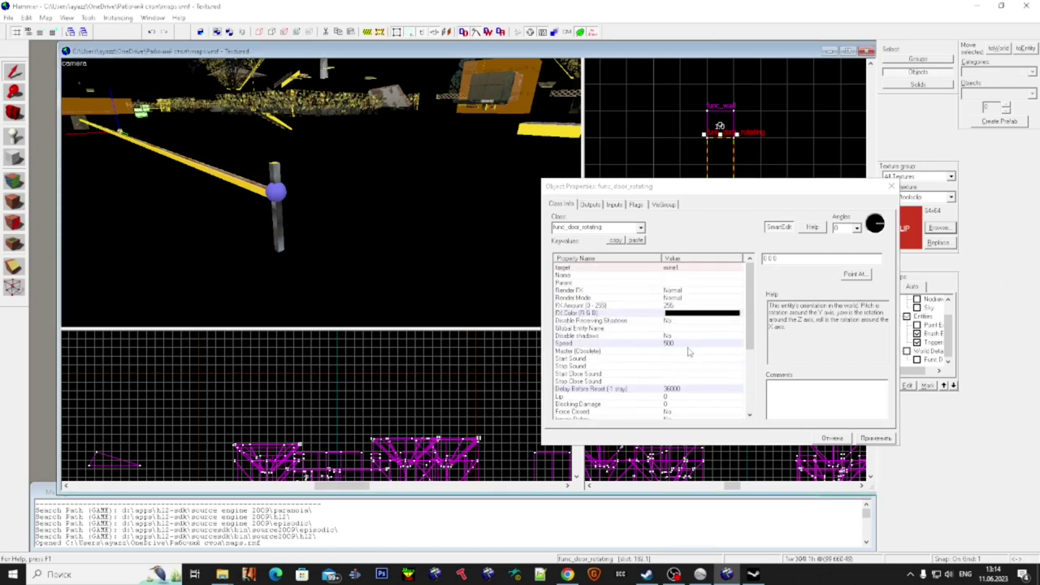
scroll(676, 358, "down", 5)
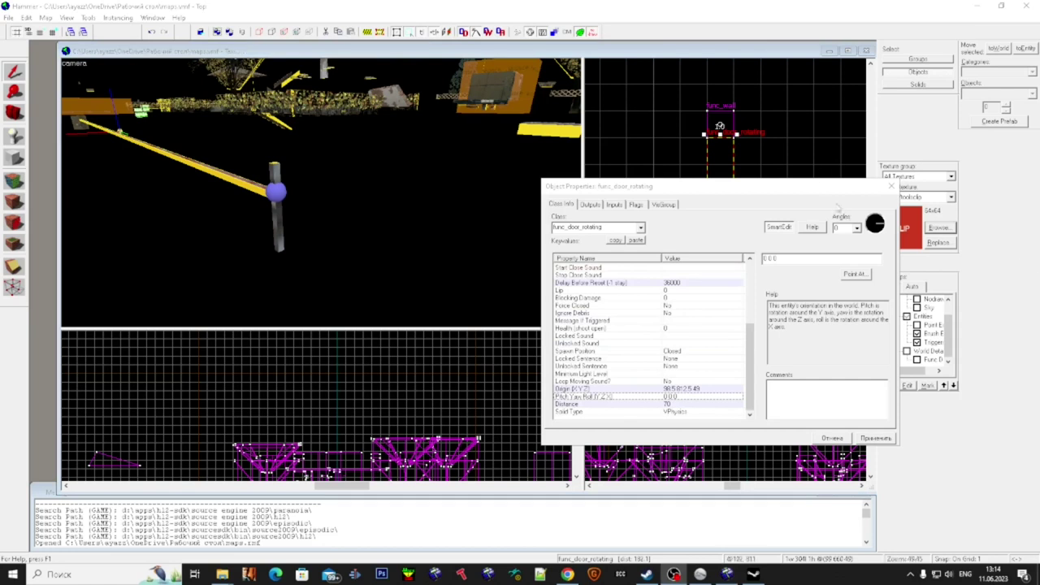
left_click(876, 439)
left_click(288, 262)
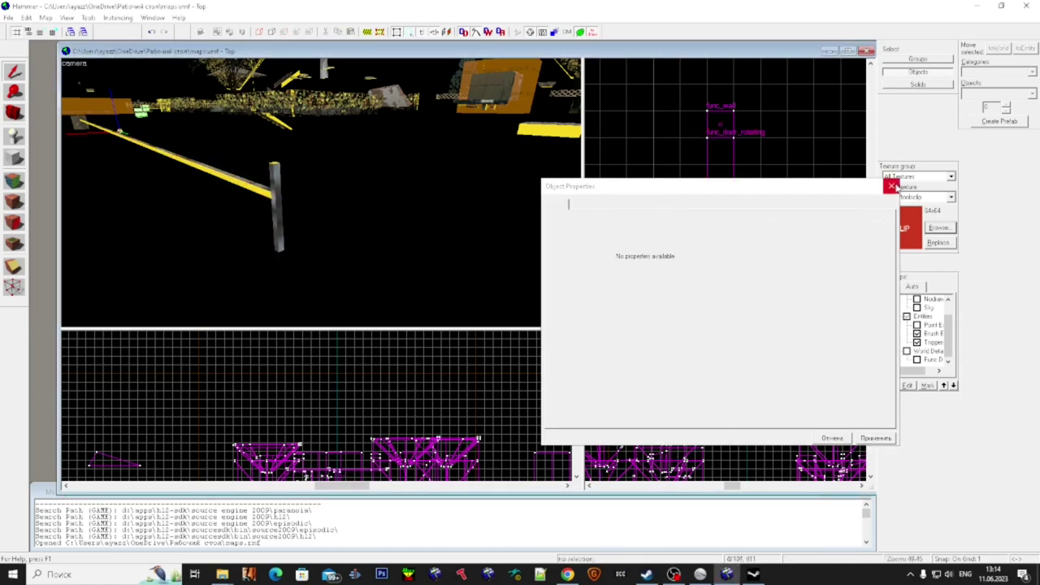
left_click(895, 188)
- Use face texturing to put the current texture on the barrier beam's yellow face
key("z")
key("w")
key("super")
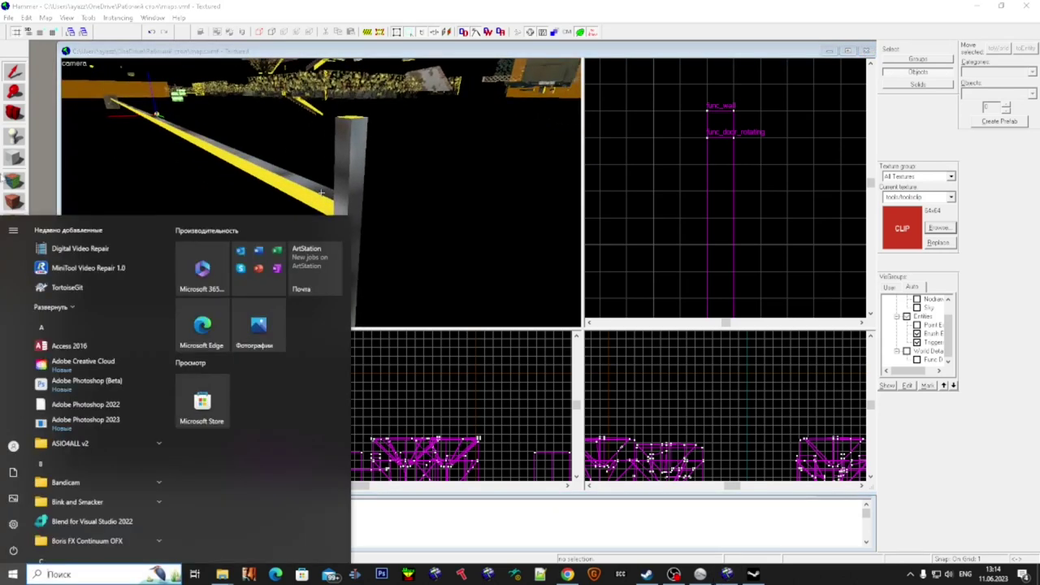
left_click(10, 184)
key("w")
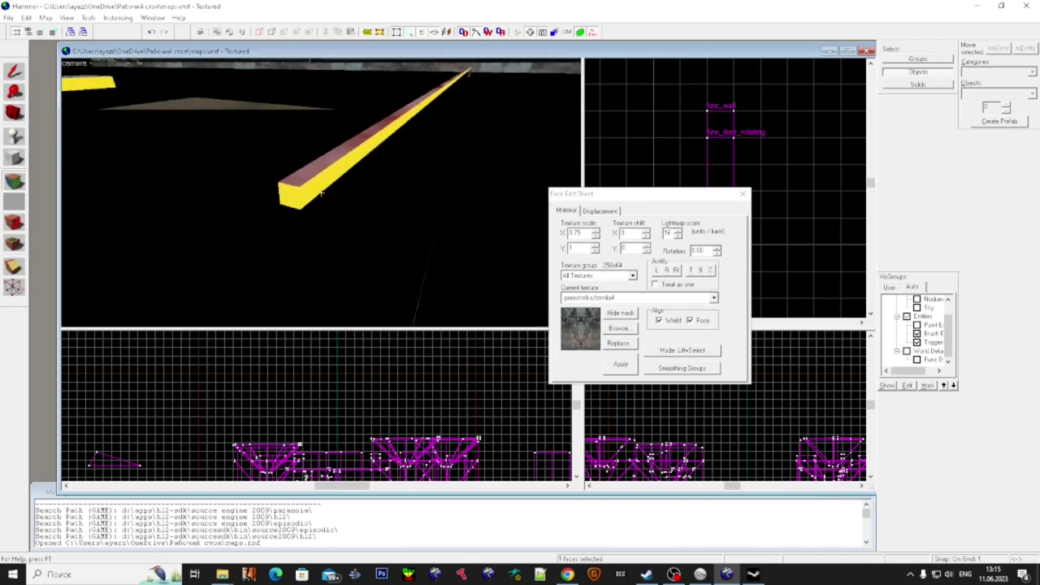
right_click(321, 193)
right_click(321, 193)
key("d")
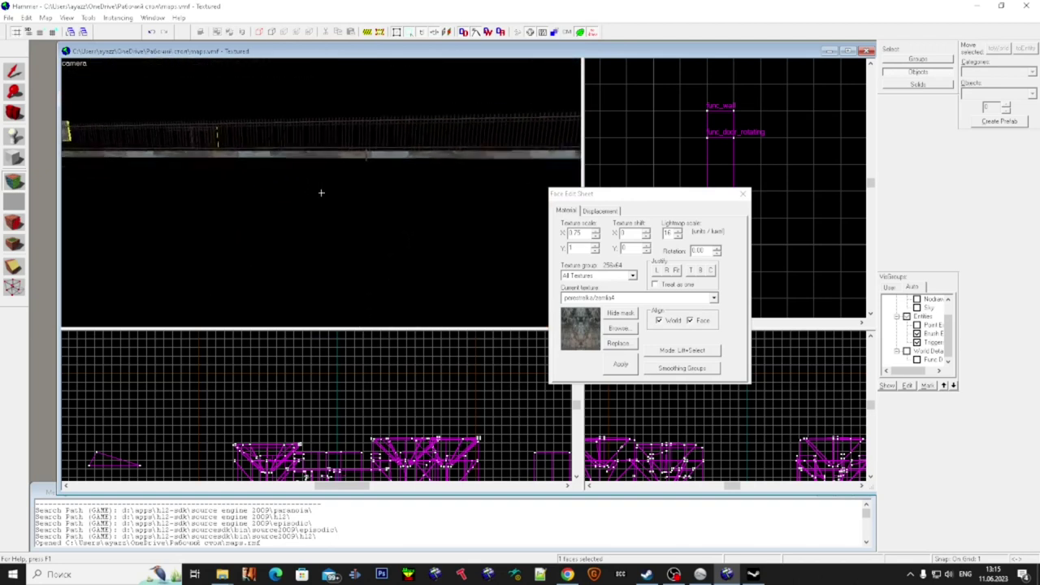
- Leave face texturing and show the properties of the orange func_bomb_target trigger around the booth
key("a")
left_click(321, 193)
key("d")
left_click_drag(321, 193, 321, 192)
key("w")
key("super")
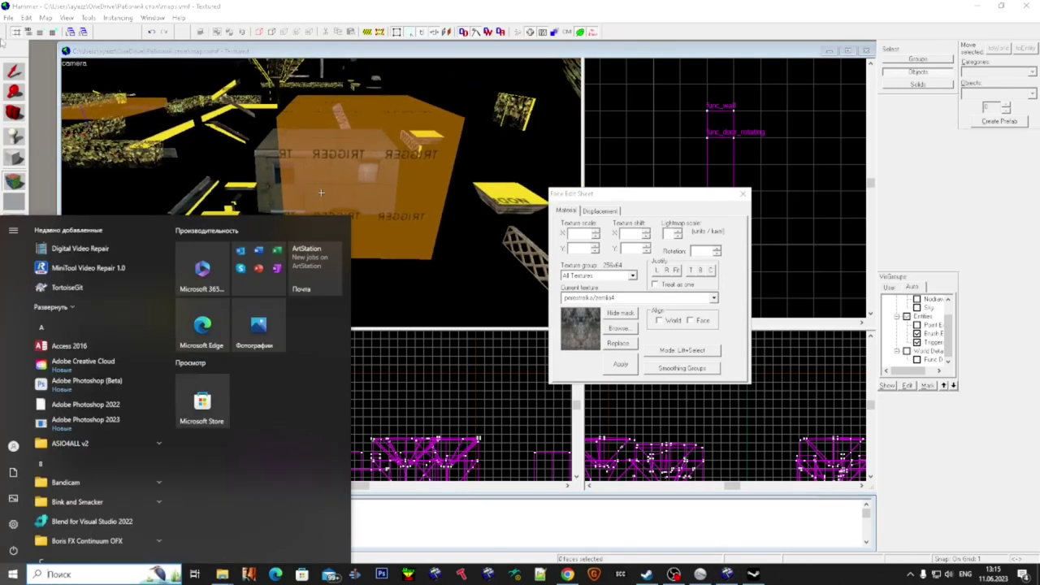
left_click(13, 68)
left_click(370, 188)
scroll(343, 190, "up", 5)
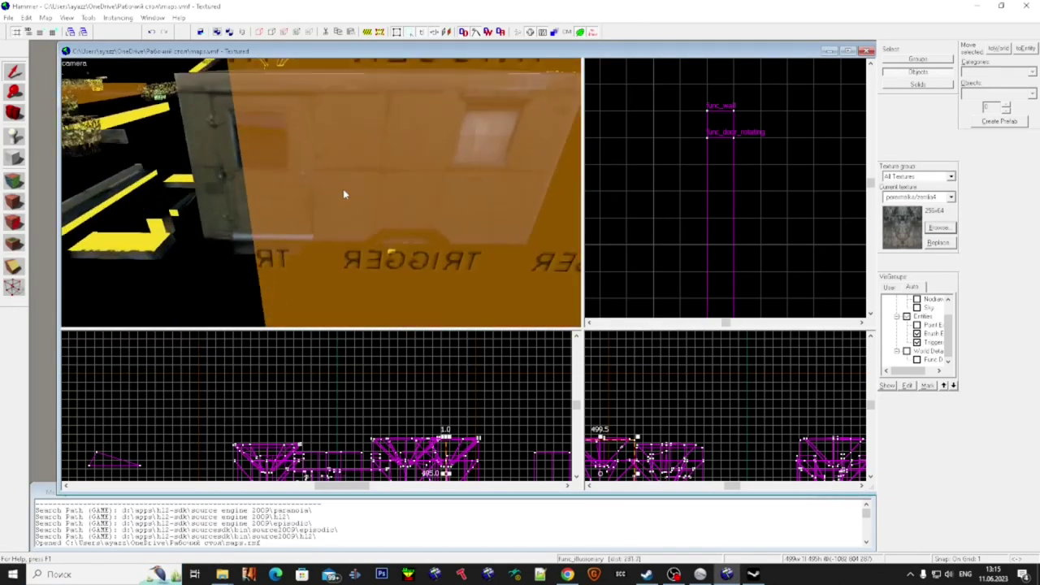
double_click(343, 190)
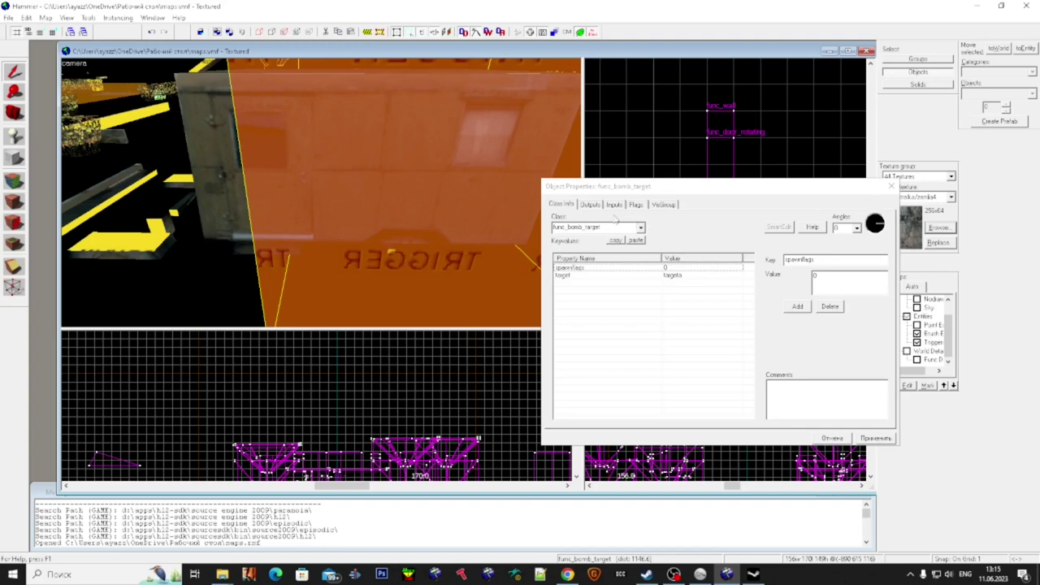
left_click_drag(618, 187, 689, 200)
scroll(406, 210, "down", 5)
- Look over the func_bomb_target trigger from around the booth and delete it
key("z")
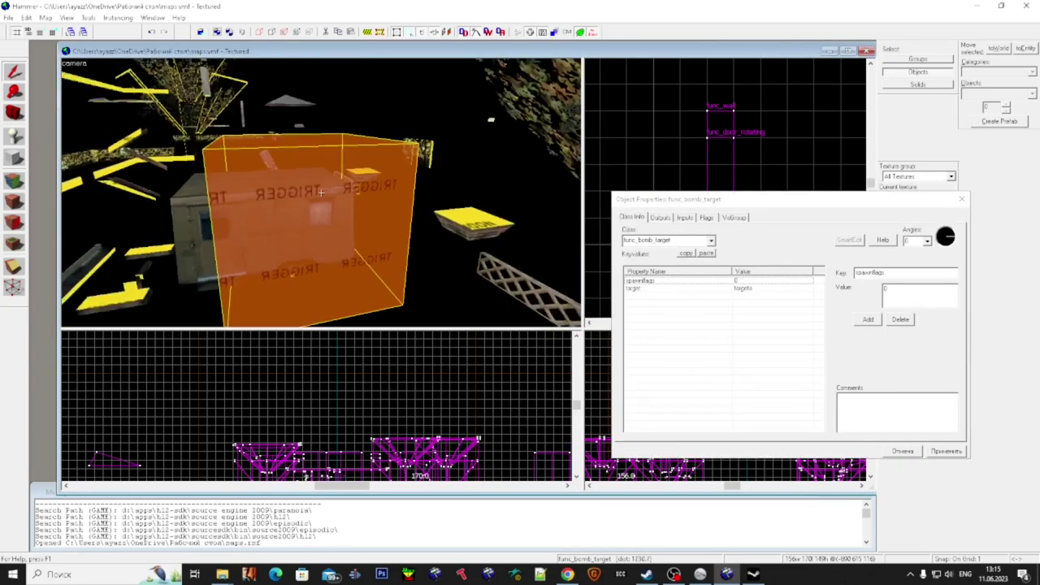
key("w")
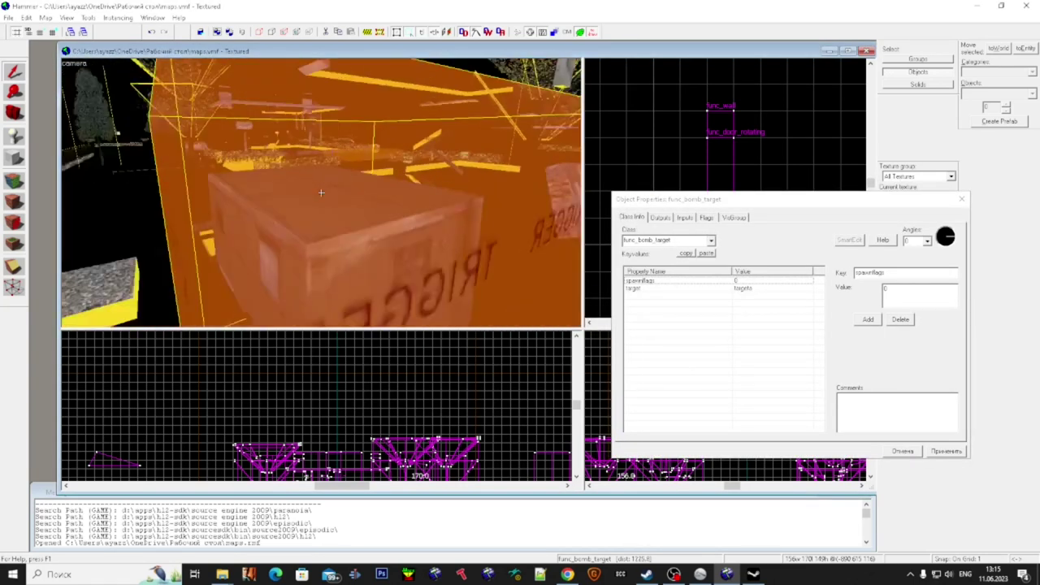
key("s")
key("s")
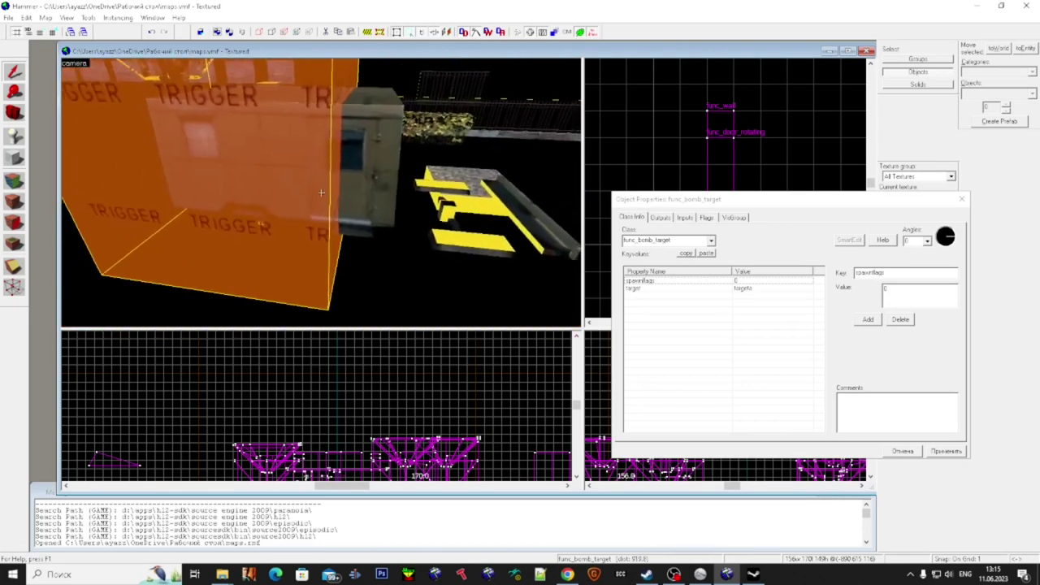
key("w")
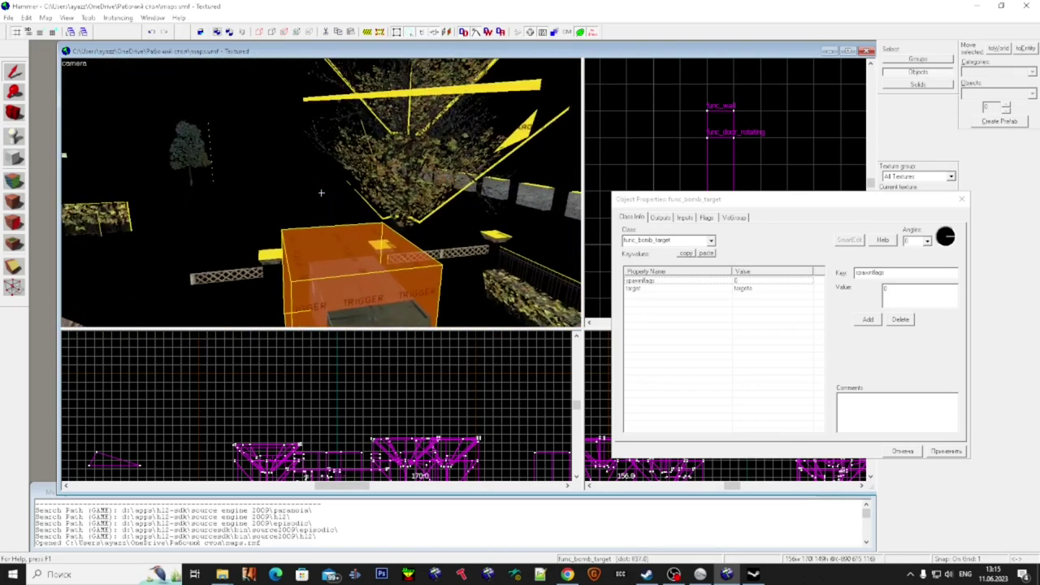
key("Delete")
- Select and delete the flat func_bomb_target trigger near the hedges, and inspect the small func_ladder cube at the map origin
key("Left")
left_click(321, 193)
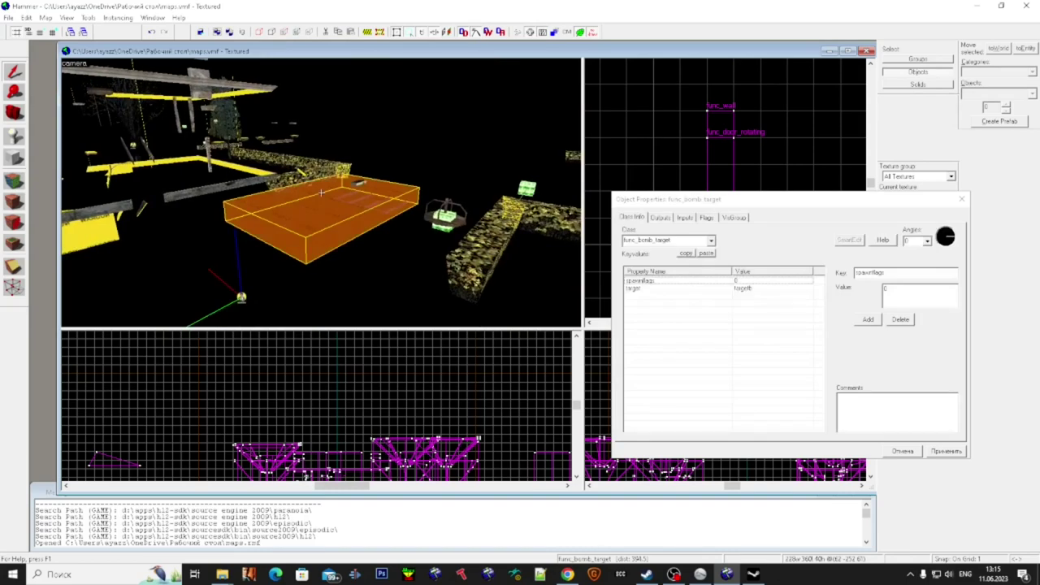
key("Down")
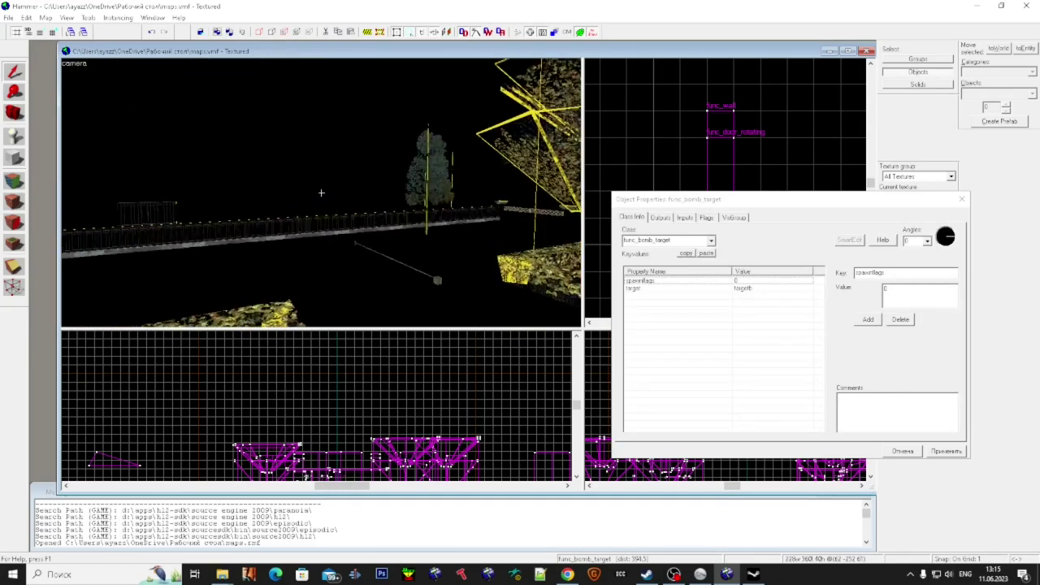
key("w")
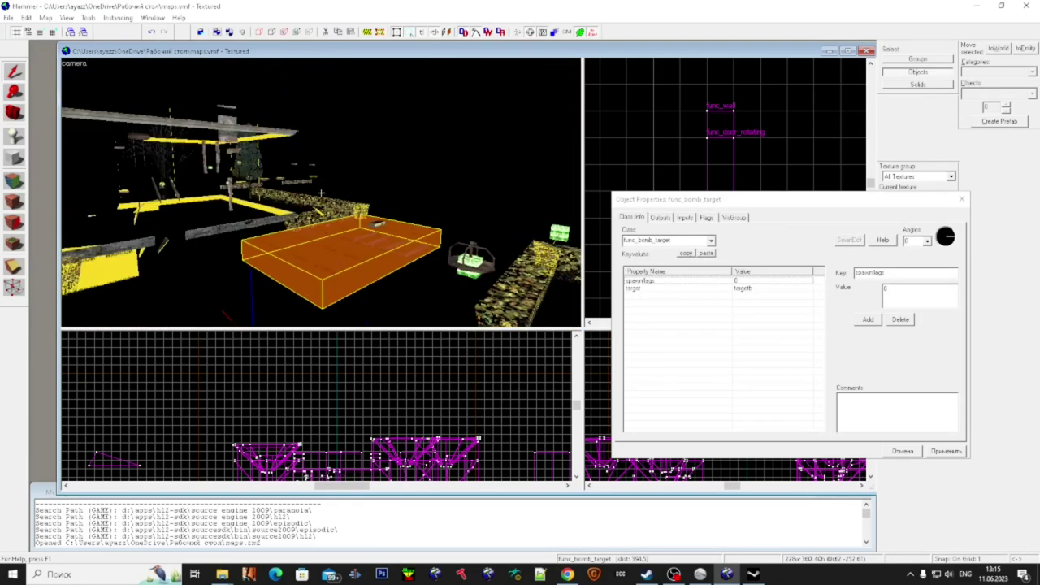
key("w")
left_click(318, 198)
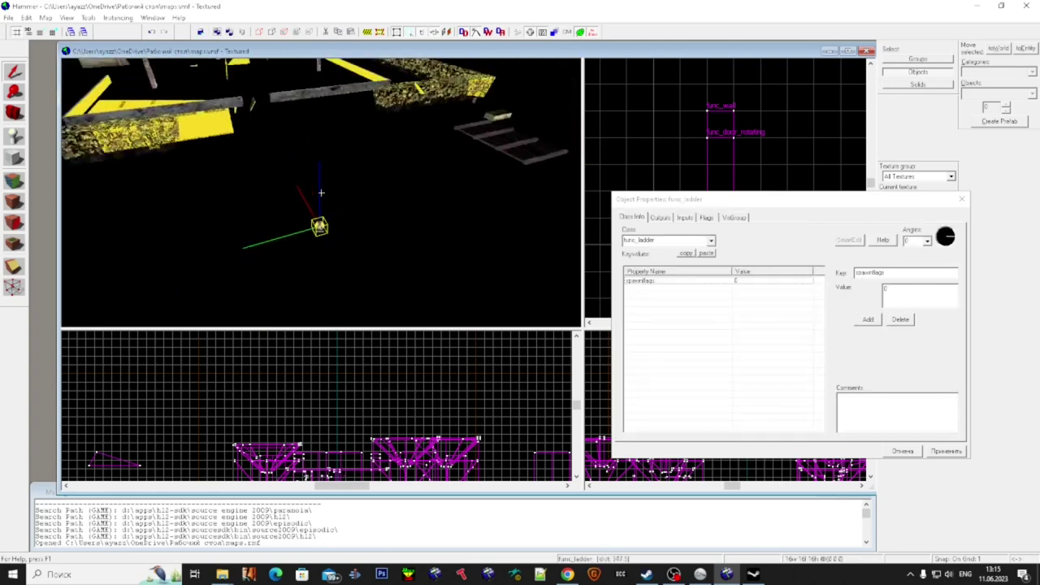
left_click(320, 192)
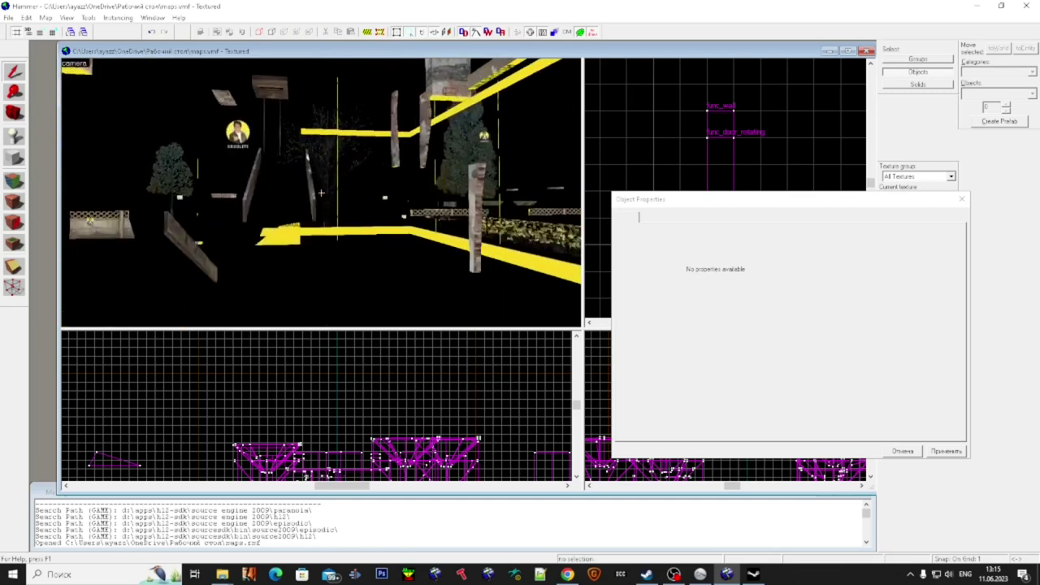
- Inspect the properties of the func_ladder cube at the map origin and of an info_player_deathmatch spawn, and clear the selection
left_click(321, 193)
key("w")
left_click(321, 192)
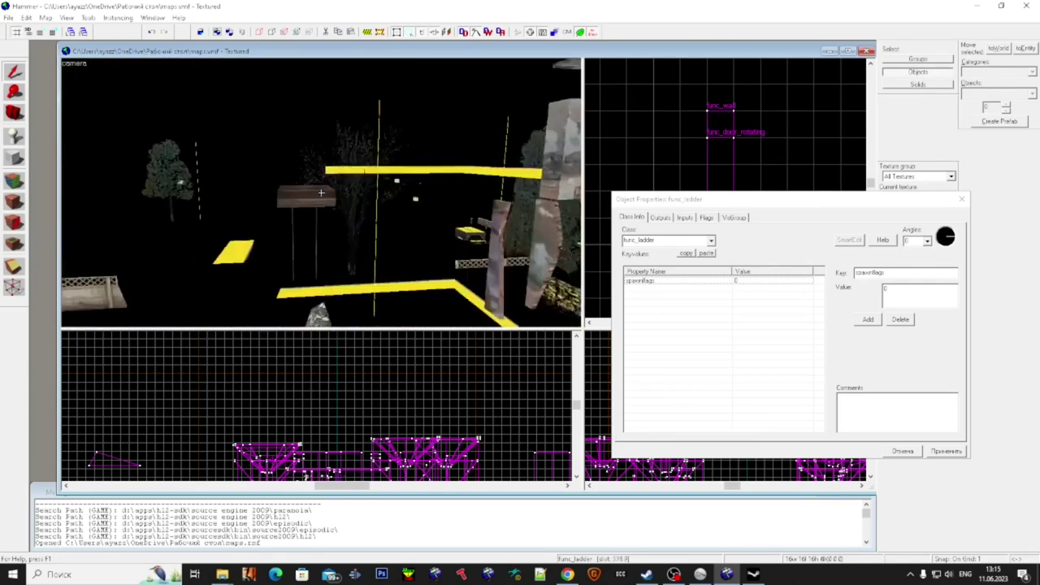
key("w")
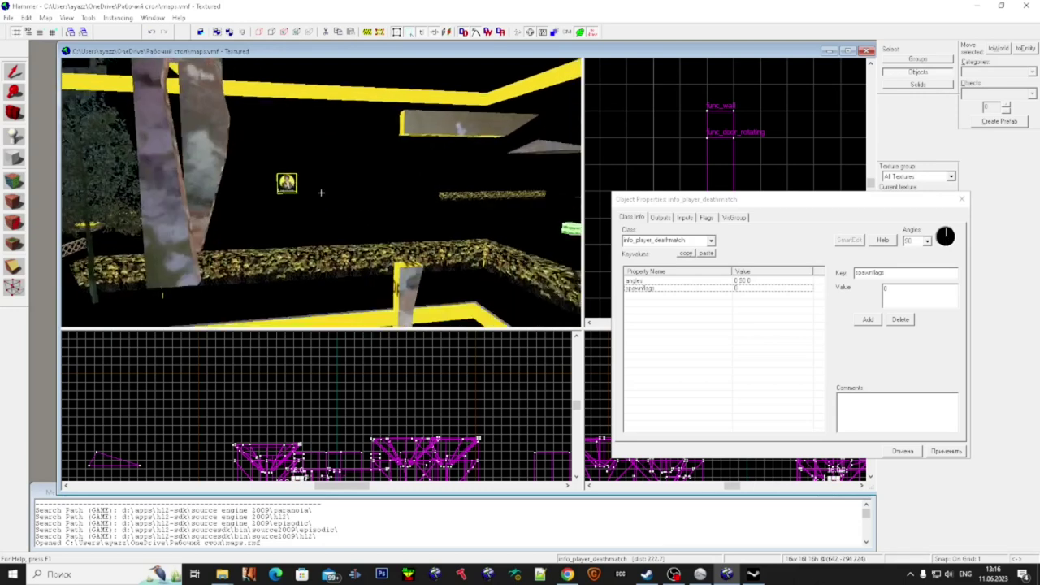
key("w")
key("w")
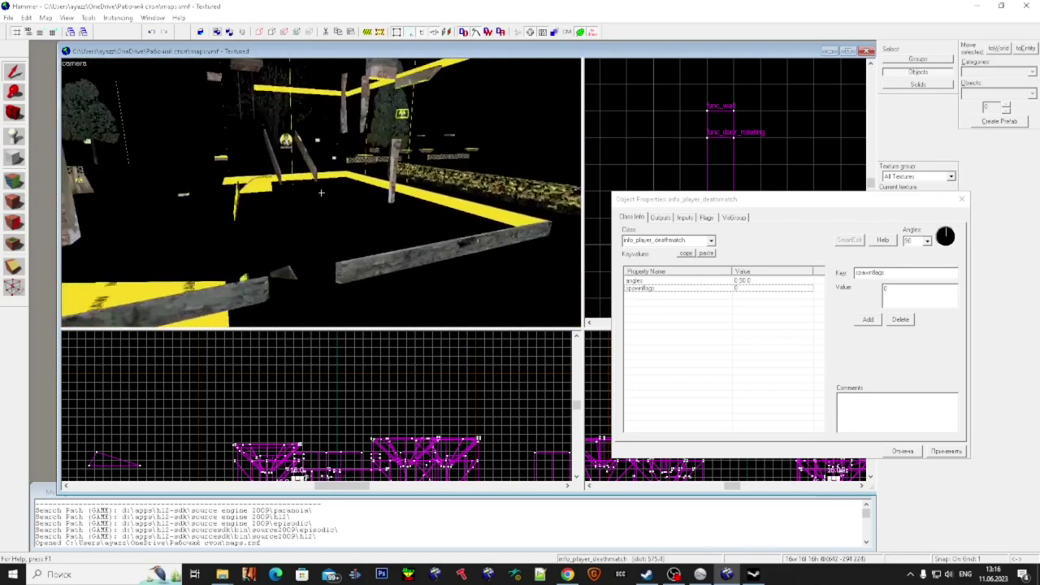
left_click(321, 192)
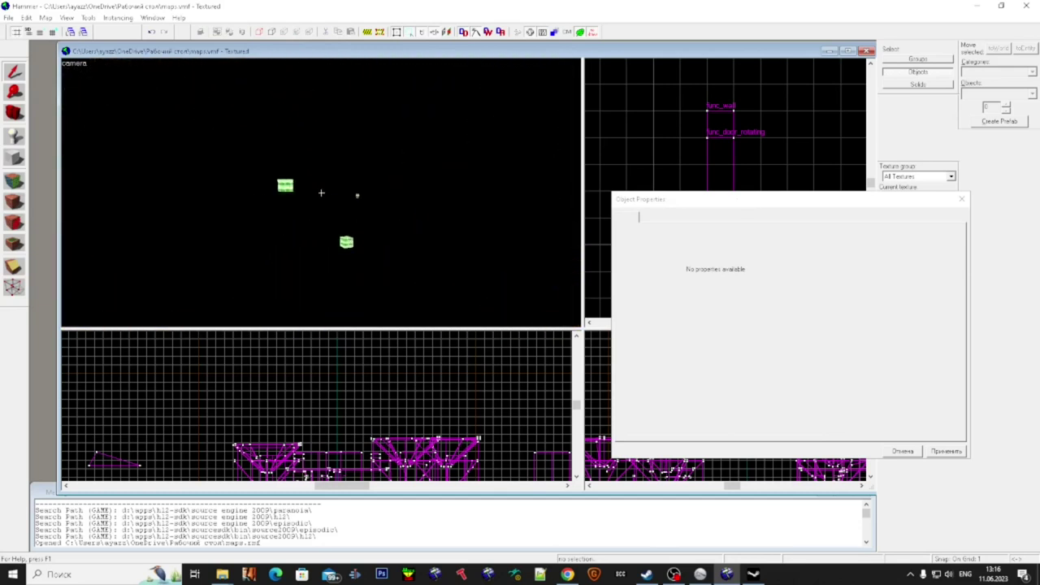
- Select the func_tank g5 among the isolated green blocks and examine its gun and enclosing cube with its properties shown
key("Right")
key("w")
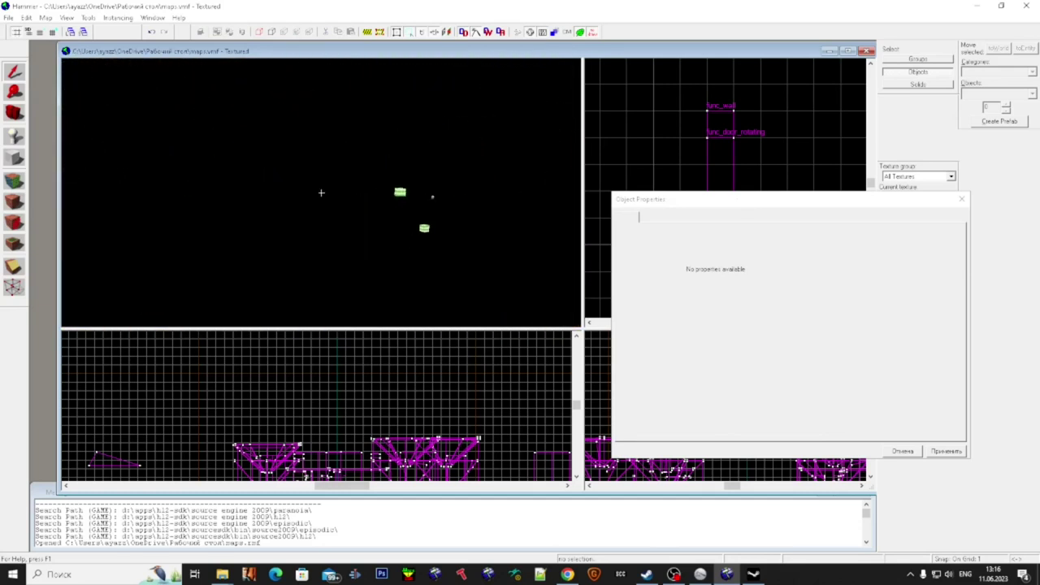
key("w")
left_click(321, 193)
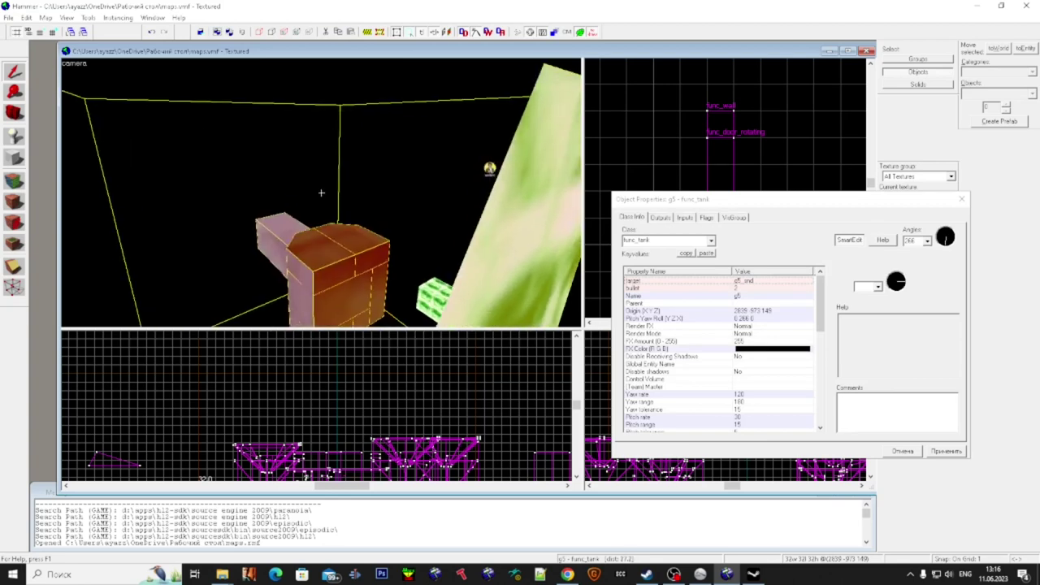
key("s")
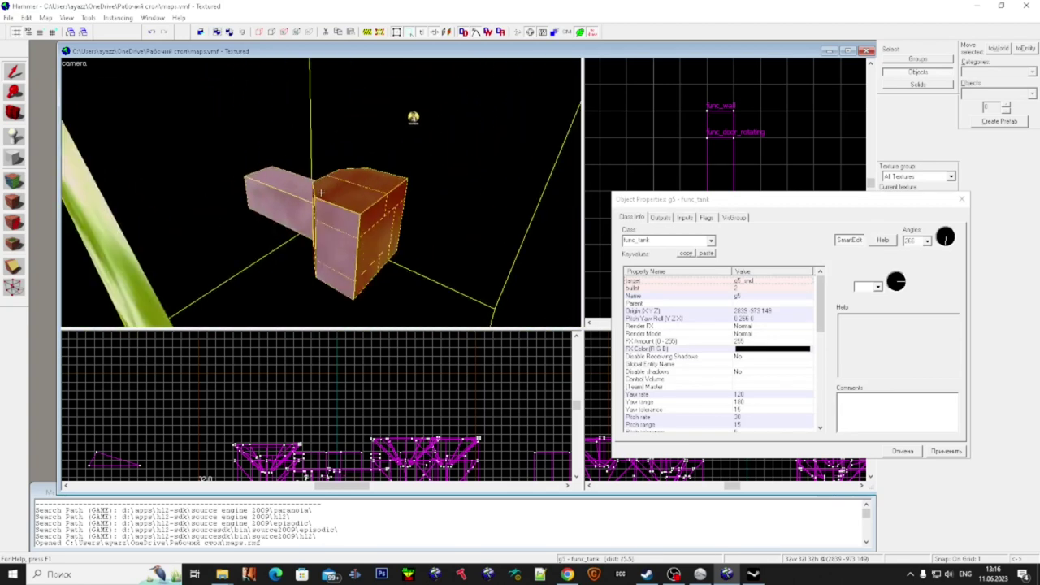
key("w")
key("w")
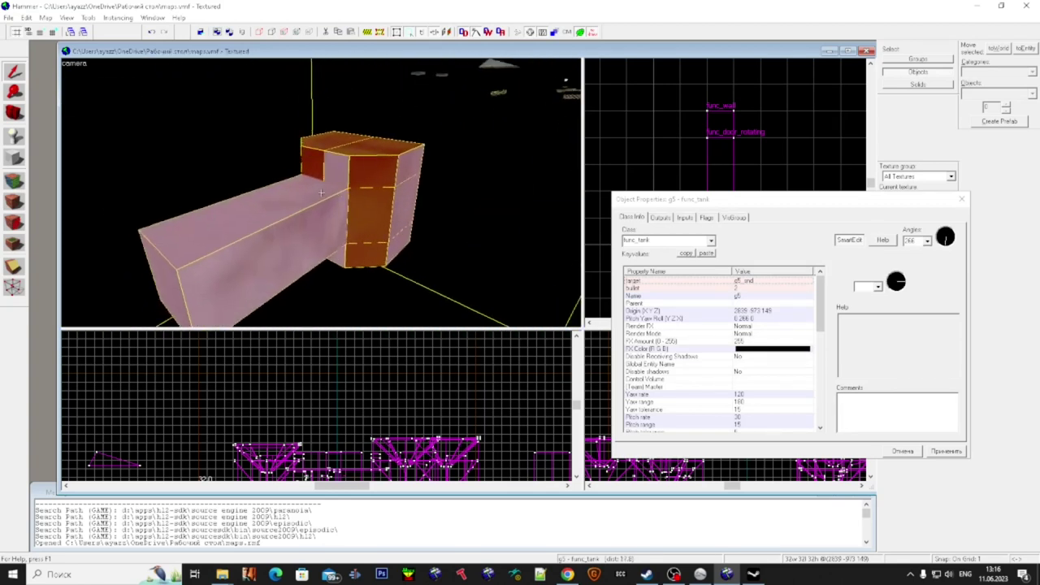
- Move the Object Properties window clear of the top view and locate the selected func_tank there
key("s")
key("super")
key("super")
left_click_drag(801, 201, 853, 354)
scroll(731, 211, "down", 5)
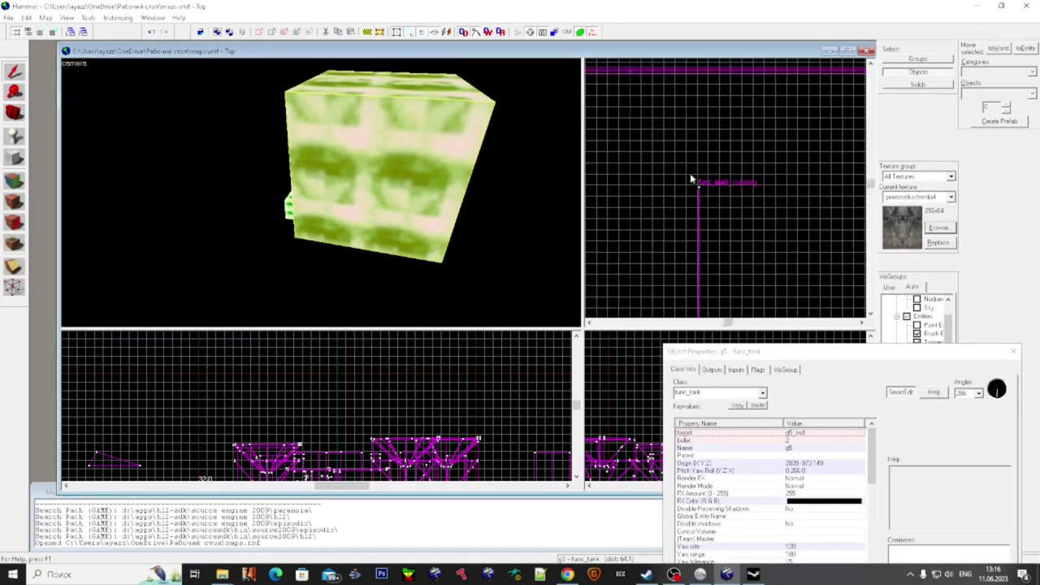
scroll(732, 252, "up", 6)
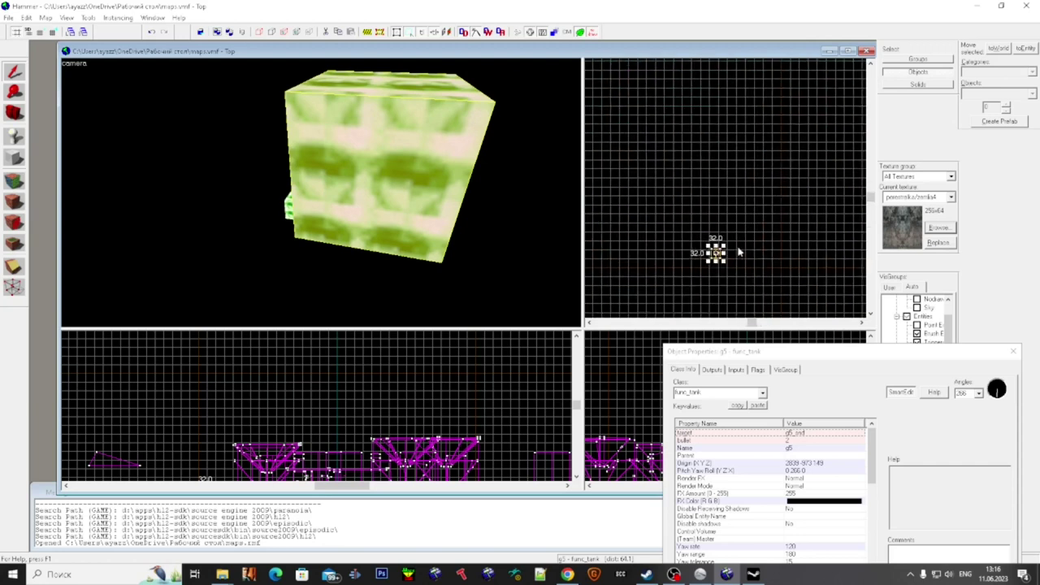
scroll(717, 214, "up", 4)
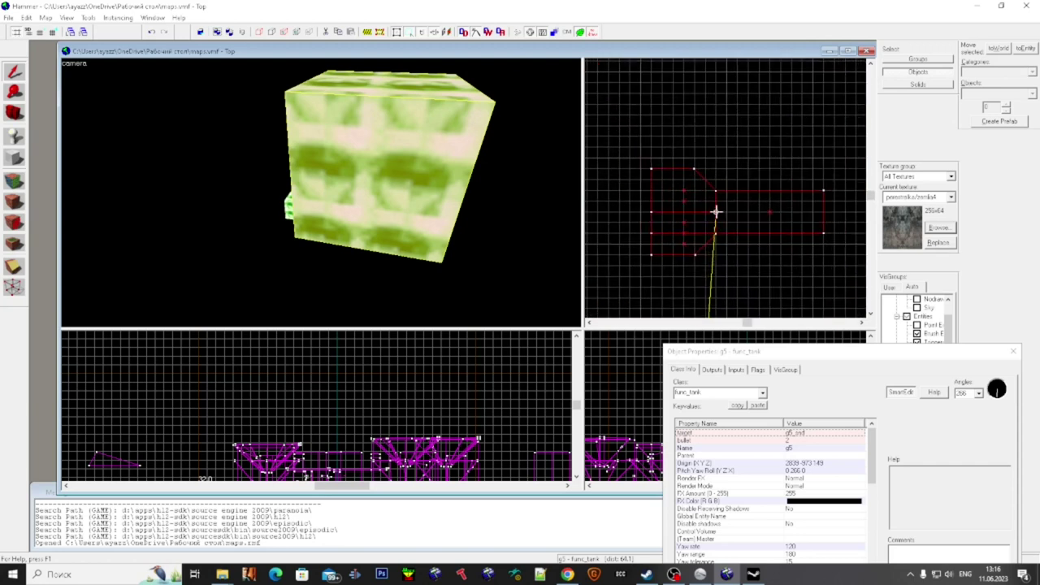
- Use vertex editing on the green cube around the func_tank to pull one corner past its diagonal, making the solid invalid
left_click(377, 274)
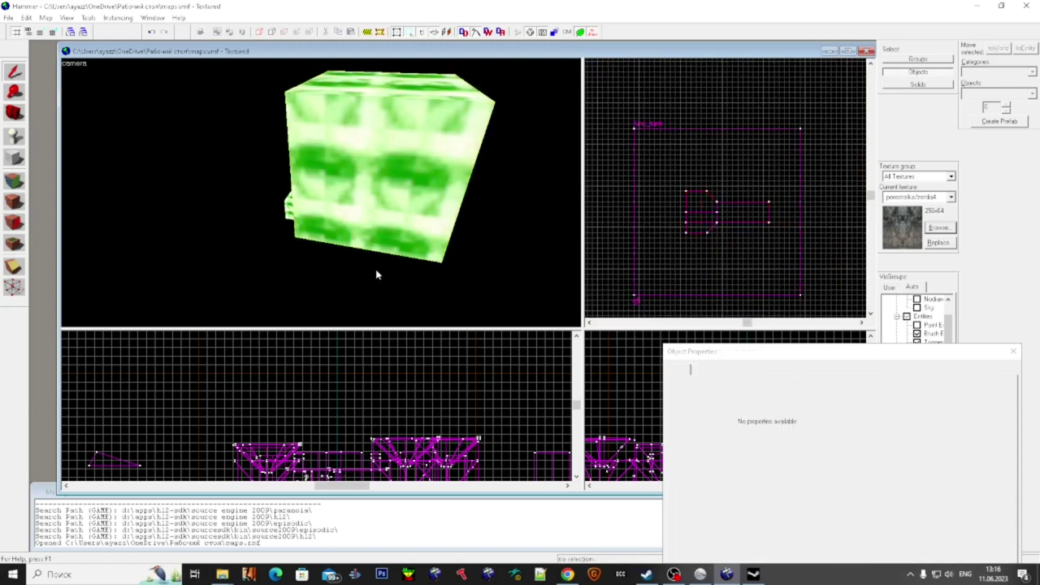
key("shift+v")
left_click(405, 197)
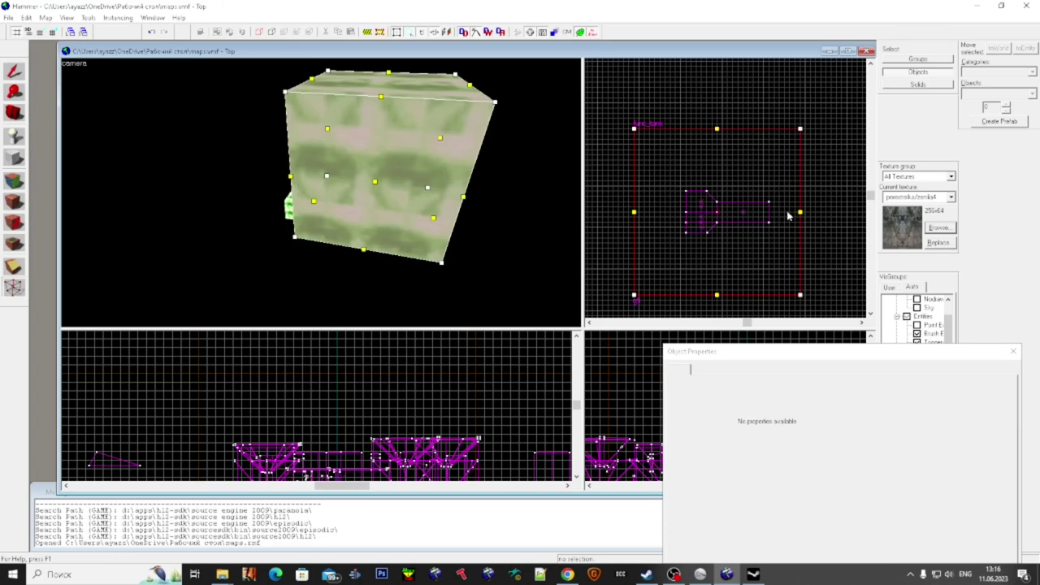
scroll(363, 156, "up", 5)
scroll(363, 156, "down", 4)
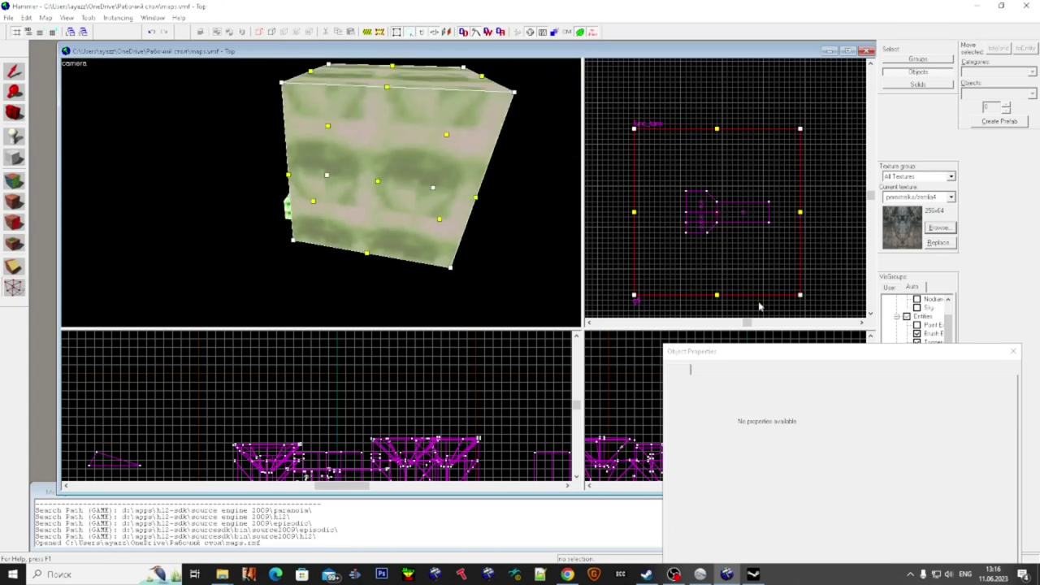
left_click_drag(801, 296, 659, 141)
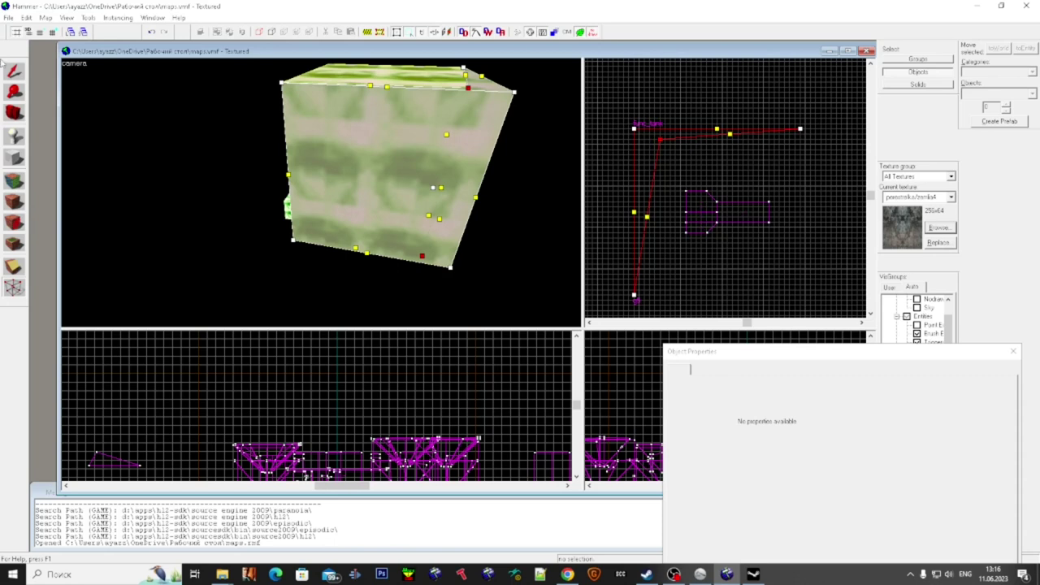
- Check the map for problems, pick the Invalid solid structure entry and remove the deformed cube around the func_tank
left_click(12, 72)
key("Escape")
key("alt+p")
scroll(114, 138, "down", 10)
left_click(146, 204)
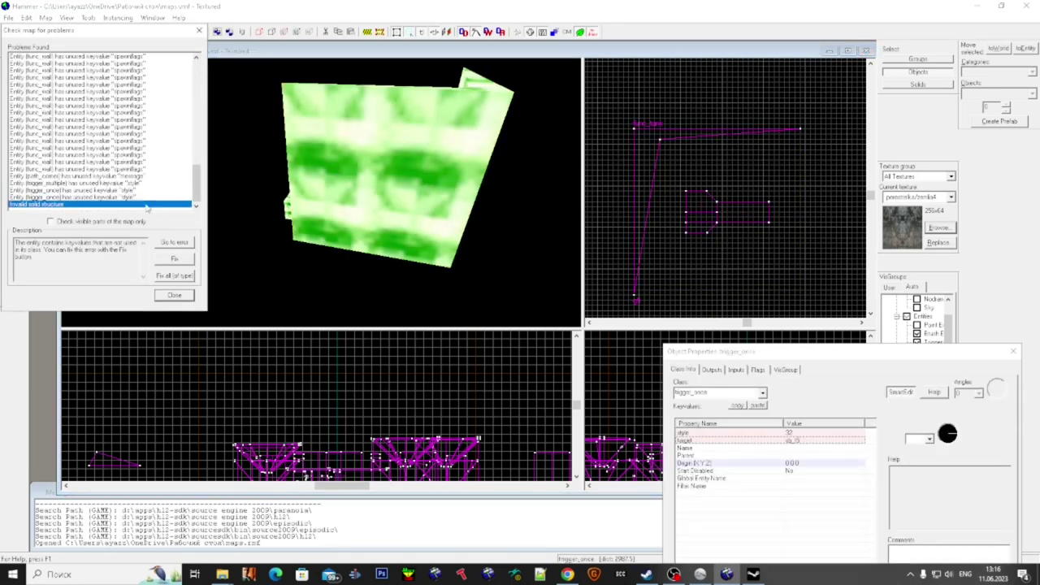
left_click(173, 294)
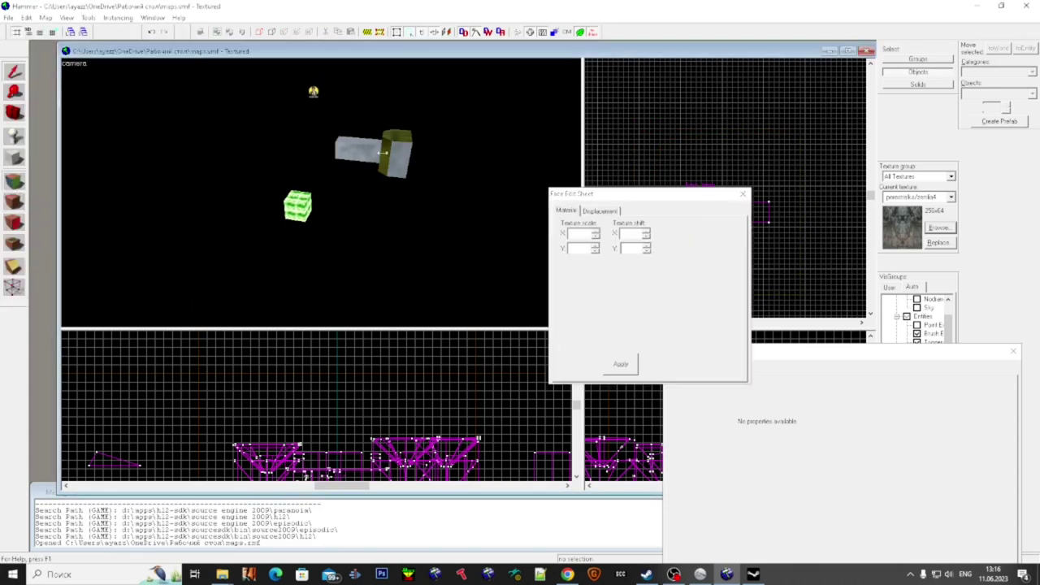
- In face texturing, pick up the olive texture from the func_tank's turret and apply it to the turret's grey faces
left_click(13, 181)
key("z")
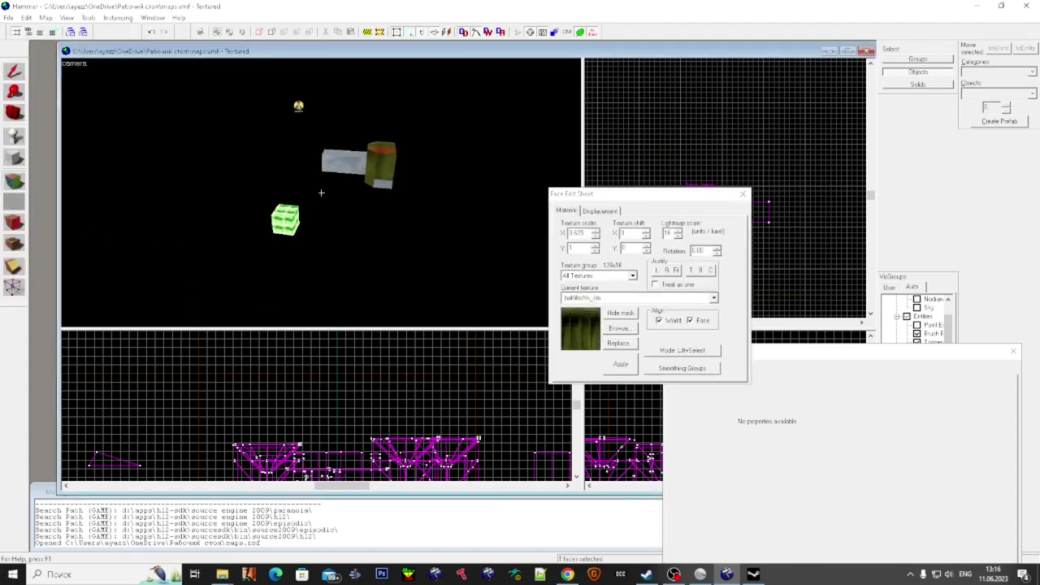
key("w")
key("w")
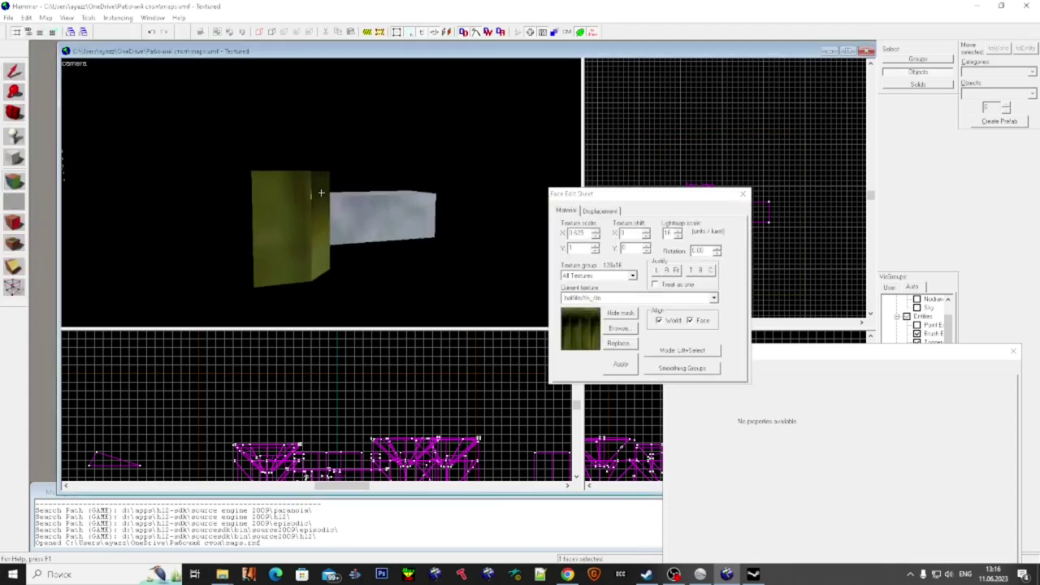
key("w")
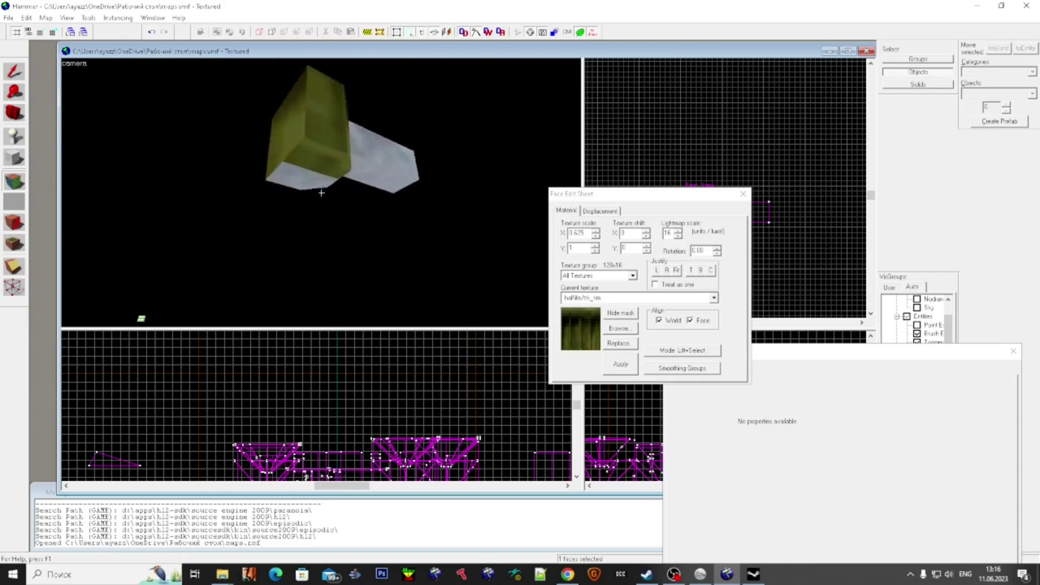
right_click(321, 193)
left_click(321, 193)
left_click(321, 192)
key("w")
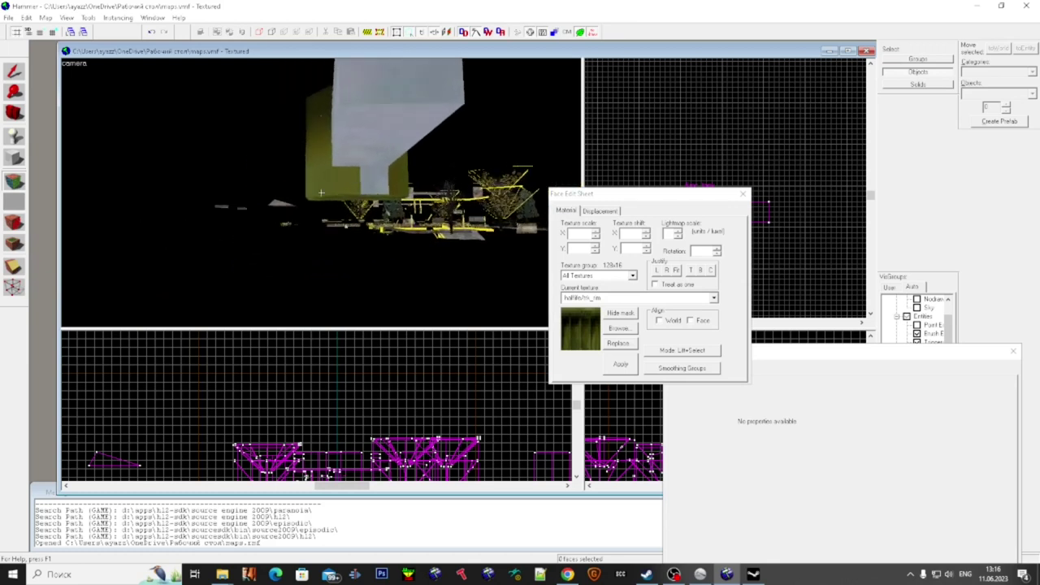
left_click(321, 193)
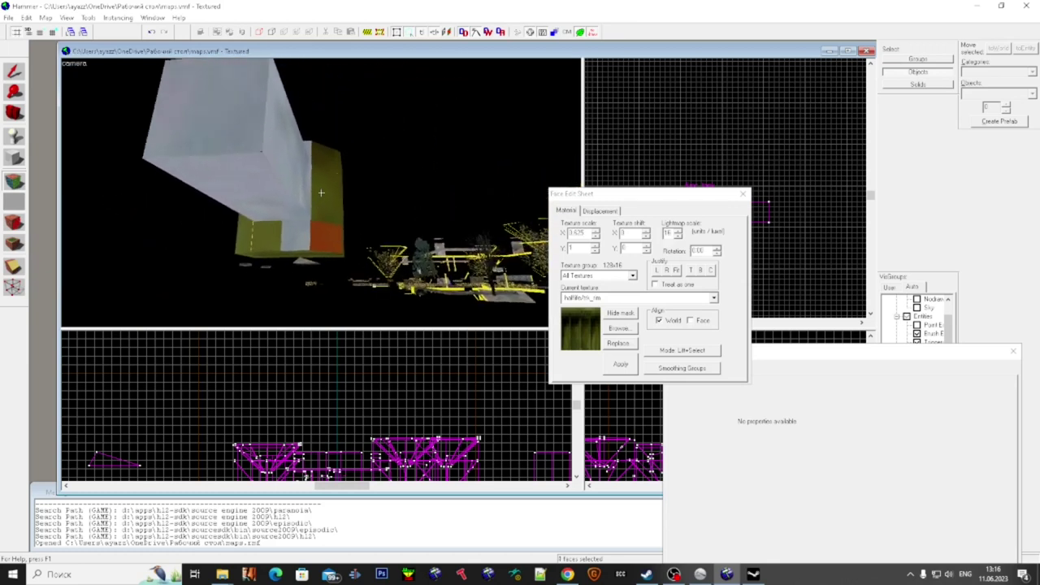
left_click(321, 193)
left_click(321, 193)
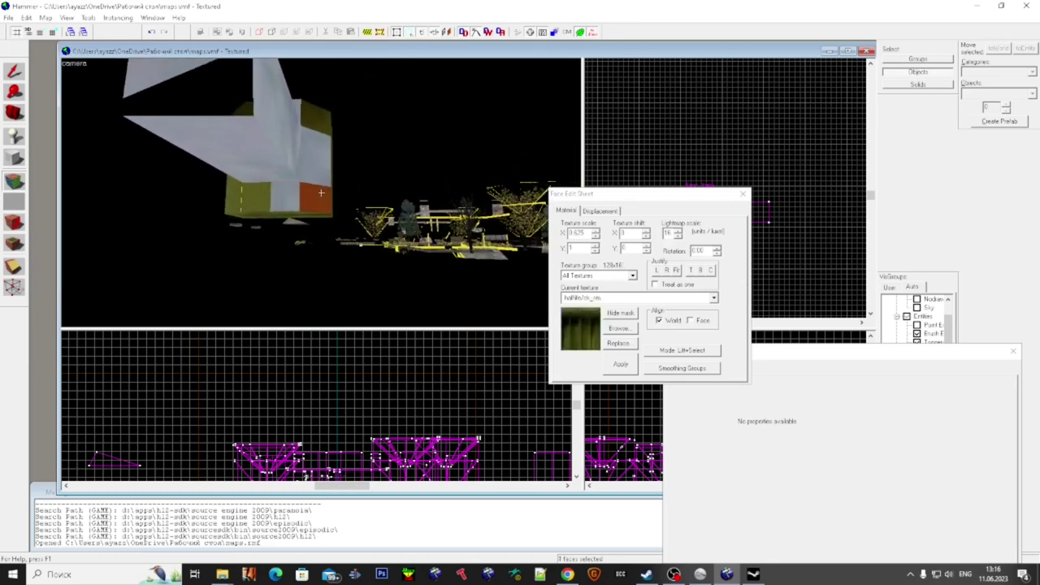
- Look over the func_tank's turret faces from several sides and leave face texturing for the selection tool
key("s")
key("s")
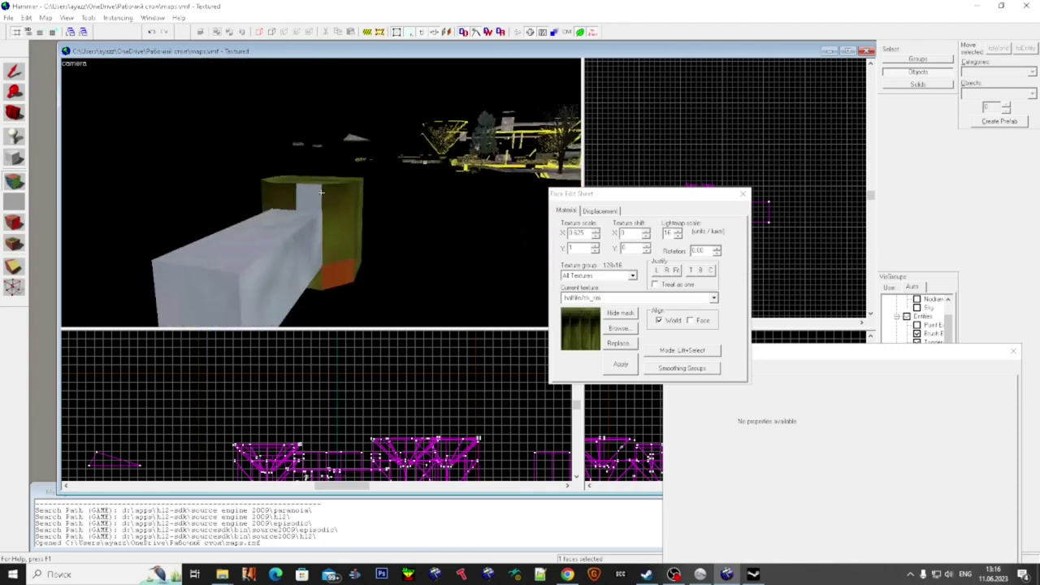
key("w")
key("s")
key("w")
key("s")
key("w")
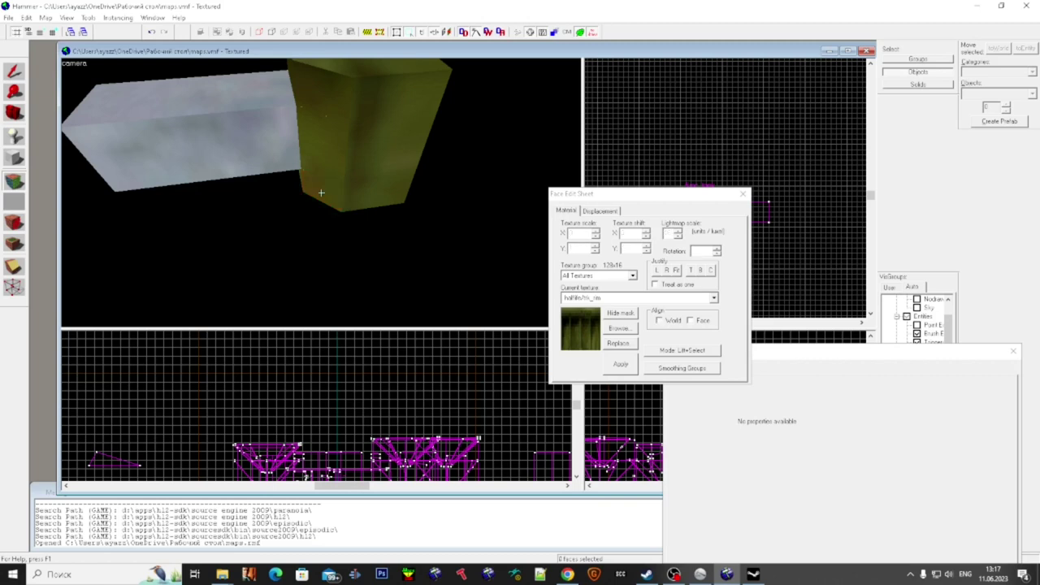
key("s")
key("z")
key("super")
key("super")
key("shift+s")
key("z")
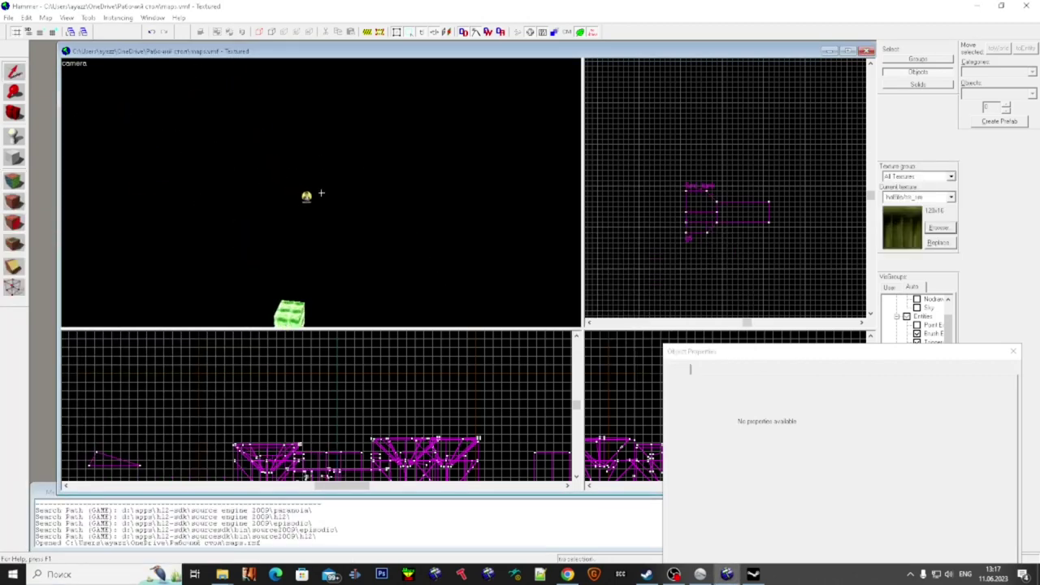
- Select the trigger_relay near the func_tank and review its property tabs, target and targetname values, and the class list
left_click(321, 193)
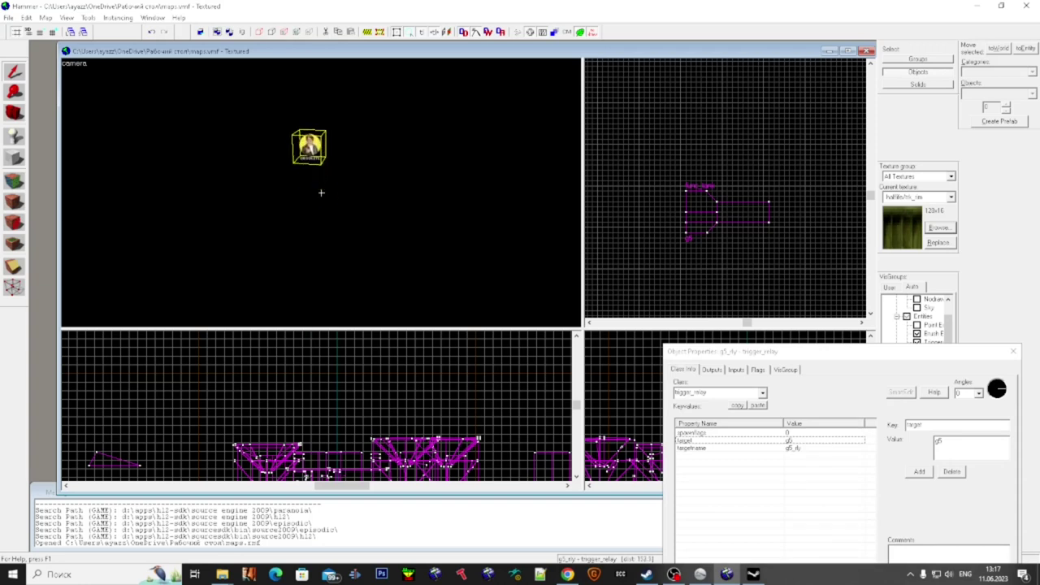
key("super")
left_click(737, 372)
left_click(710, 371)
left_click(685, 371)
left_click(379, 224)
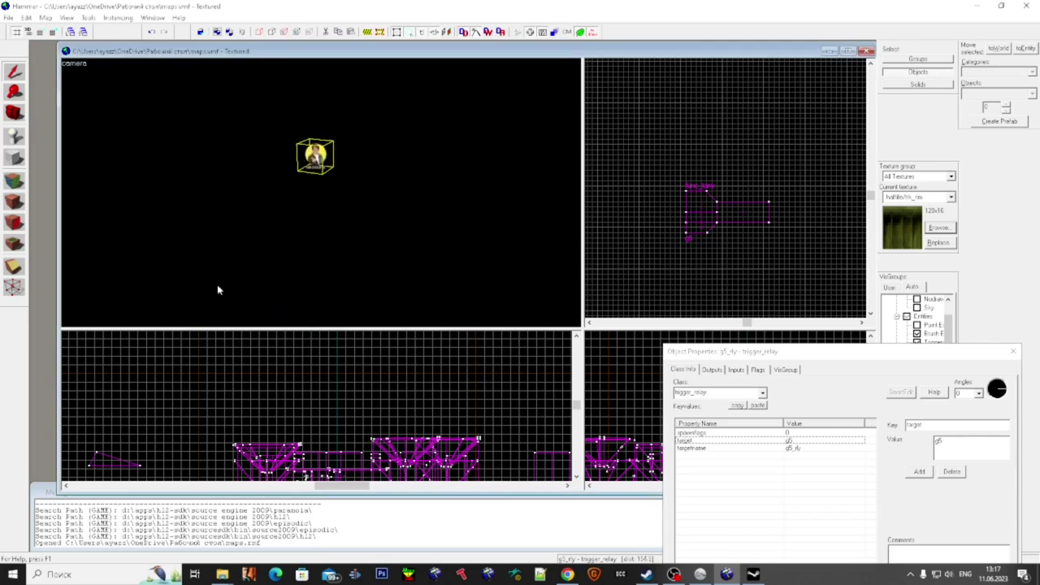
left_click(712, 449)
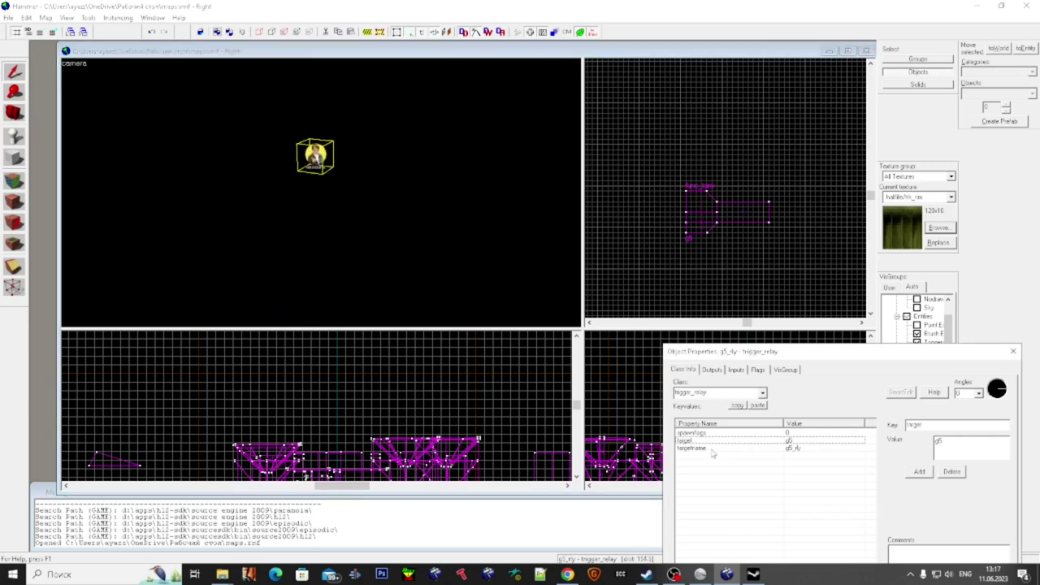
left_click(799, 448)
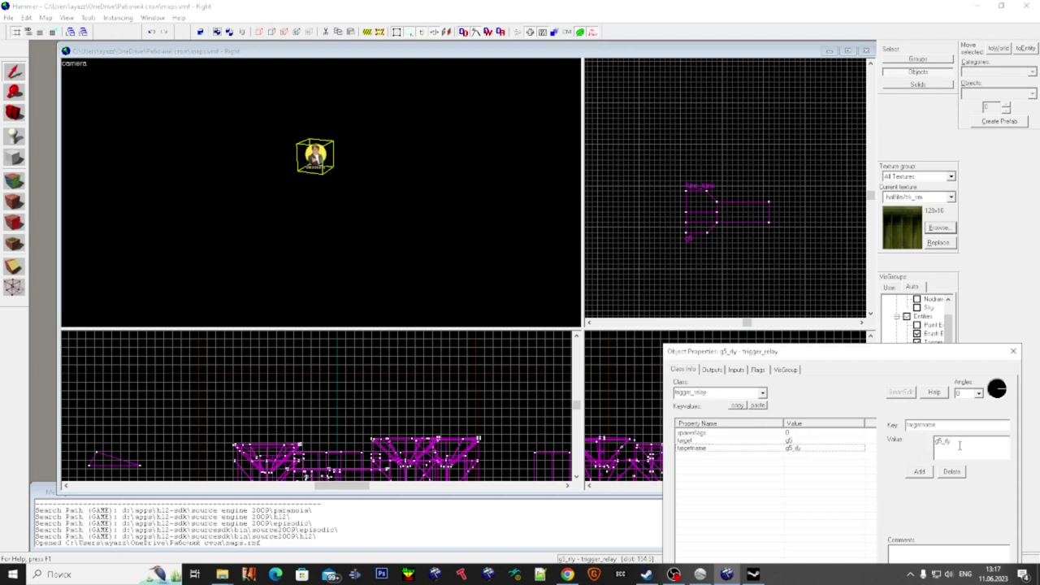
left_click(762, 393)
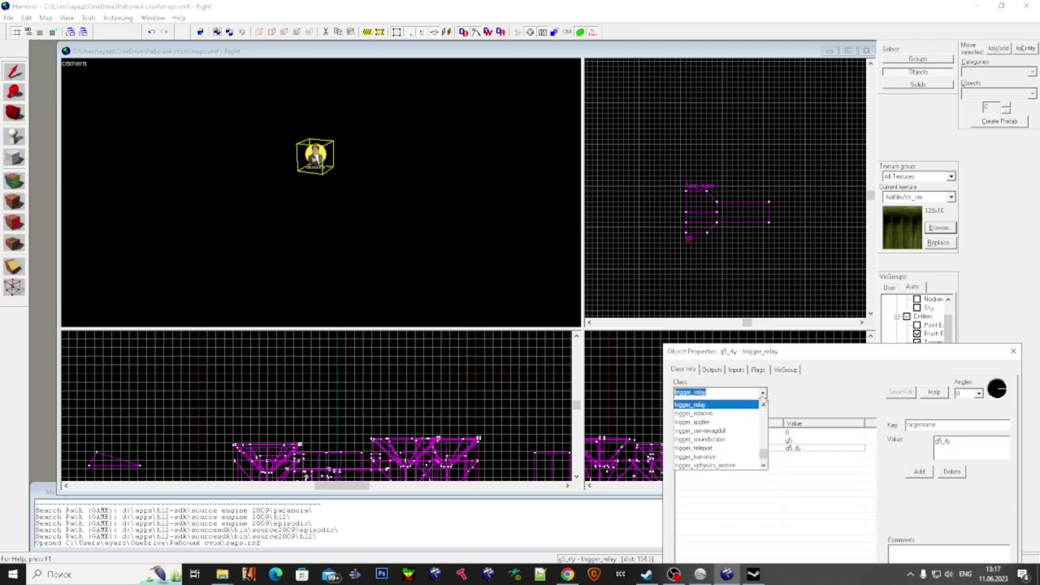
left_click(365, 205)
- Select the green func_guntarget cube sb_t5, review its properties and flags, locate it in the top view, and clear the selection
key("z")
key("w")
left_click(321, 193)
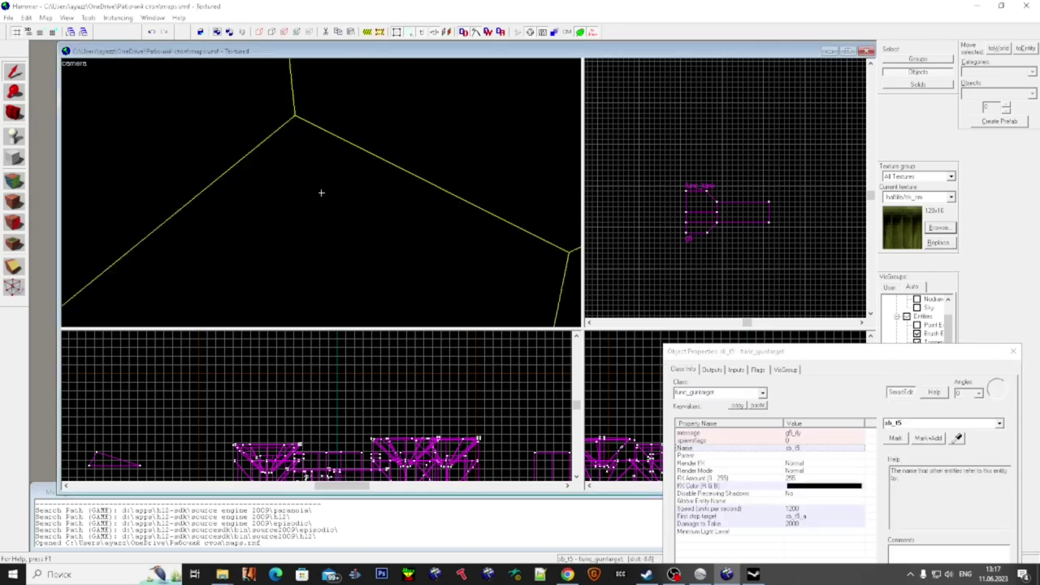
key("s")
key("w")
key("s")
key("super")
key("super")
scroll(731, 212, "down", 12)
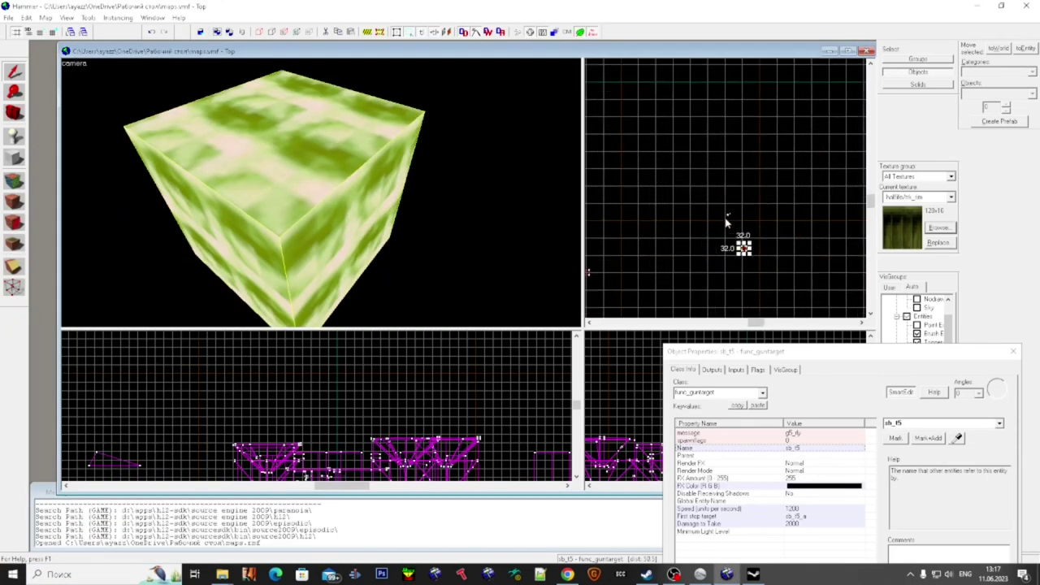
scroll(760, 243, "up", 8)
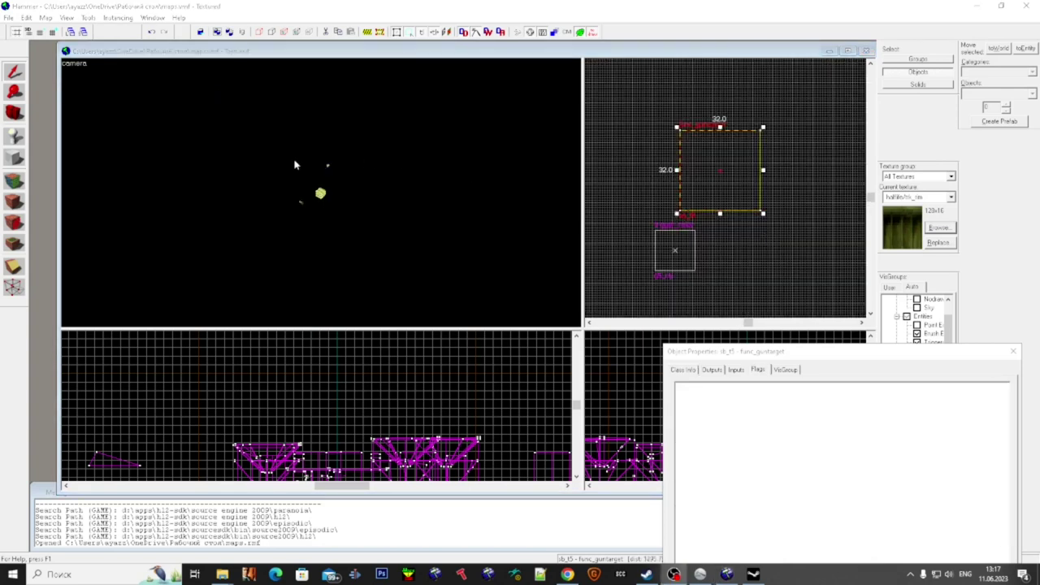
left_click(330, 196)
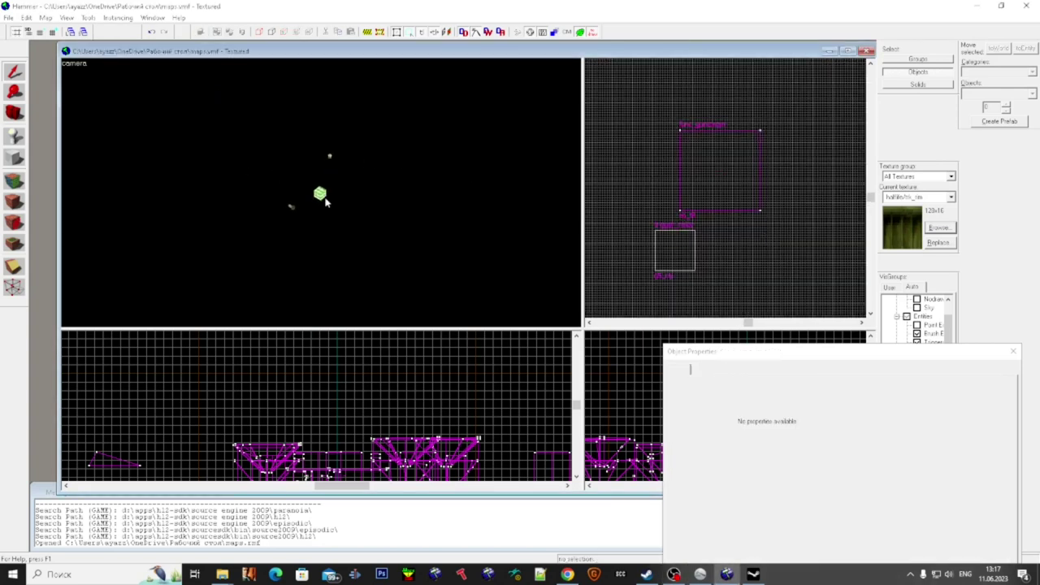
- Pull a vertex of the green func_guntarget brush far out of shape, return to the selection tool, and clear the selection
left_click_drag(330, 192, 3, 83)
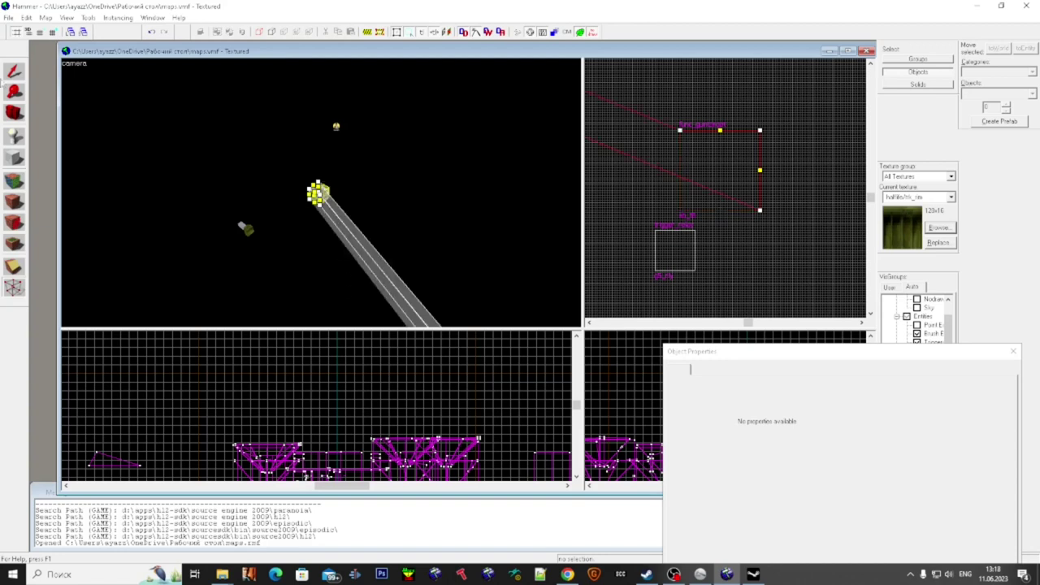
left_click(8, 70)
left_click(358, 184)
- Check the map for problems, locate the solid behind the "Invalid solid structure" entry, and close the problem list
key("alt+p")
scroll(126, 195, "down", 15)
left_click(119, 204)
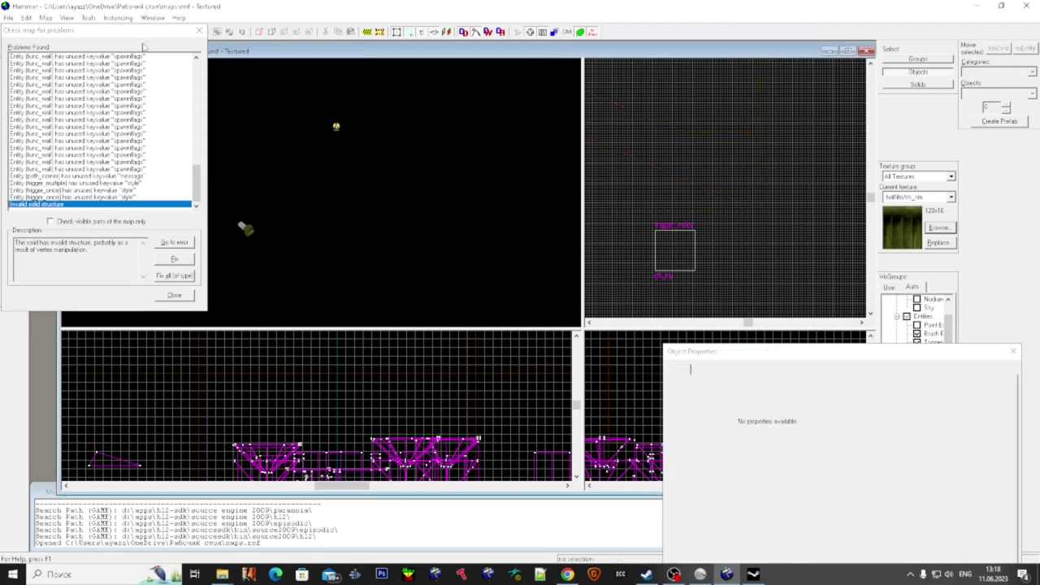
left_click_drag(114, 32, 530, 194)
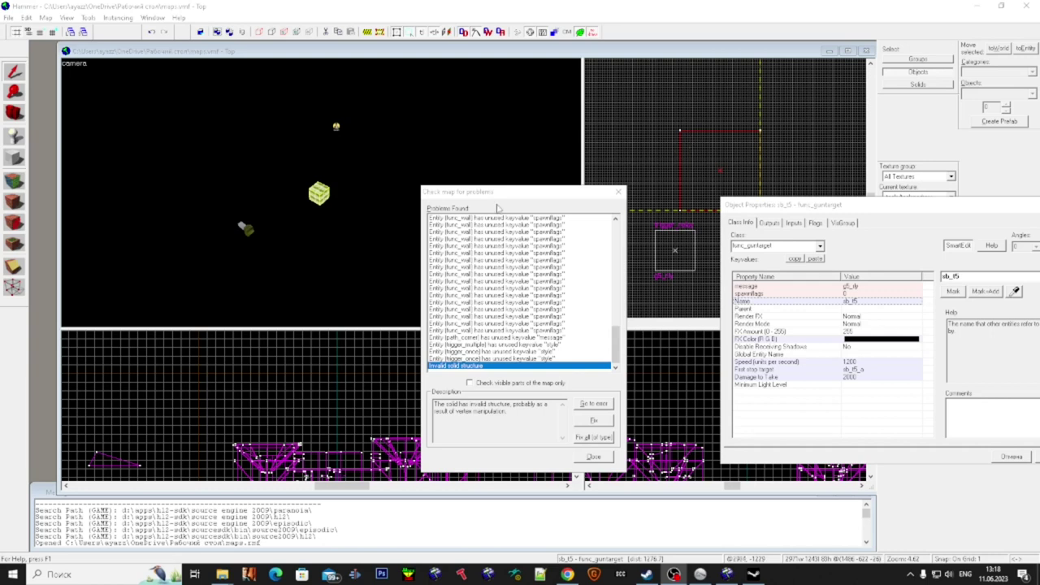
left_click_drag(498, 192, 691, 247)
scroll(340, 232, "up", 3)
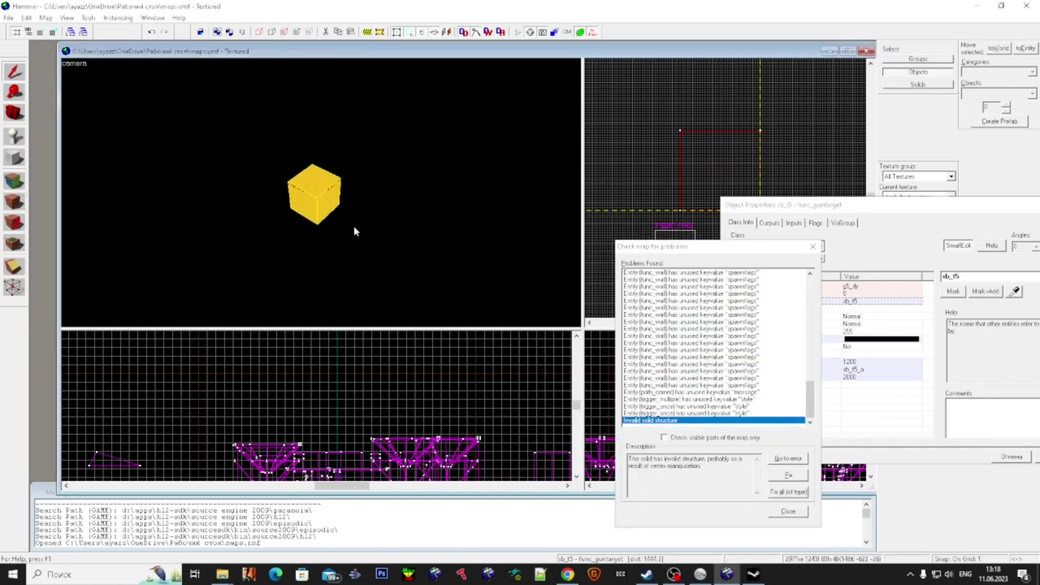
left_click(812, 245)
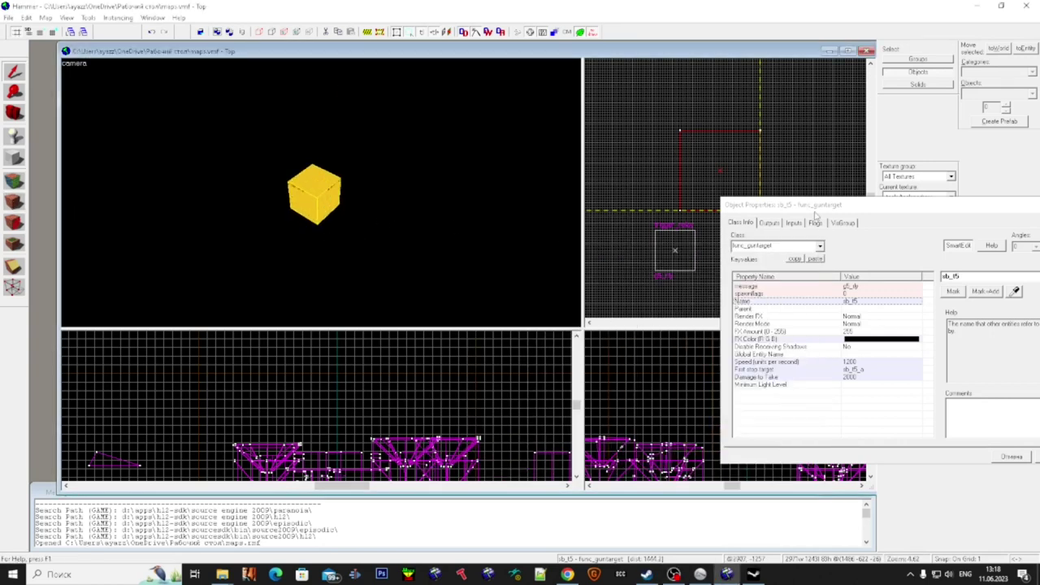
- Examine the func_guntarget's yellow nodraw cube from near and far
left_click(322, 193)
scroll(321, 192, "up", 10)
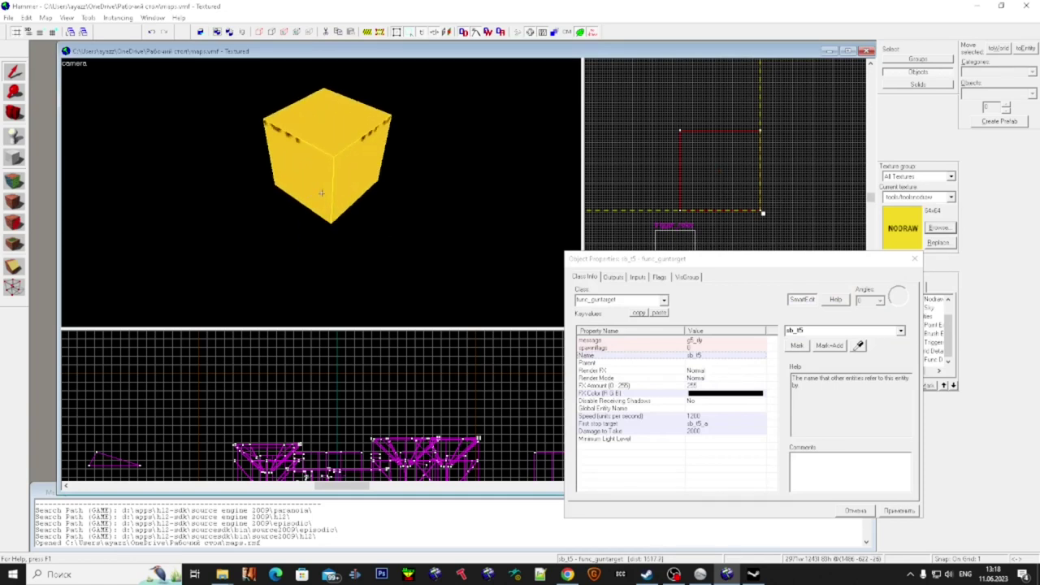
key("s")
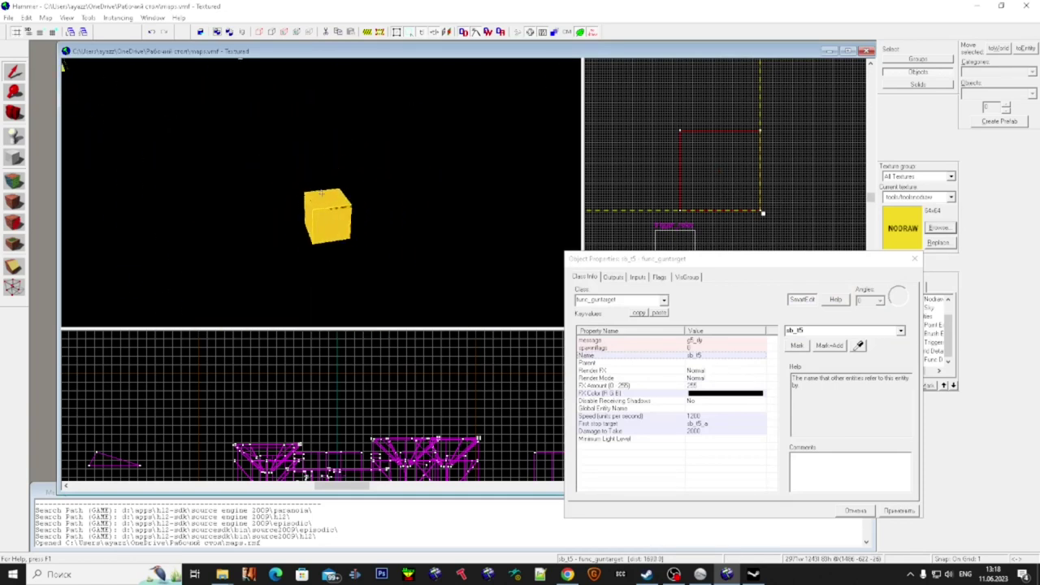
key("w")
key("s")
- Select the trigger_relay beside the func_guntarget, change its class to logic_relay, and apply the change
left_click(321, 192)
left_click(321, 192)
key("w")
left_click(321, 192)
left_click(321, 192)
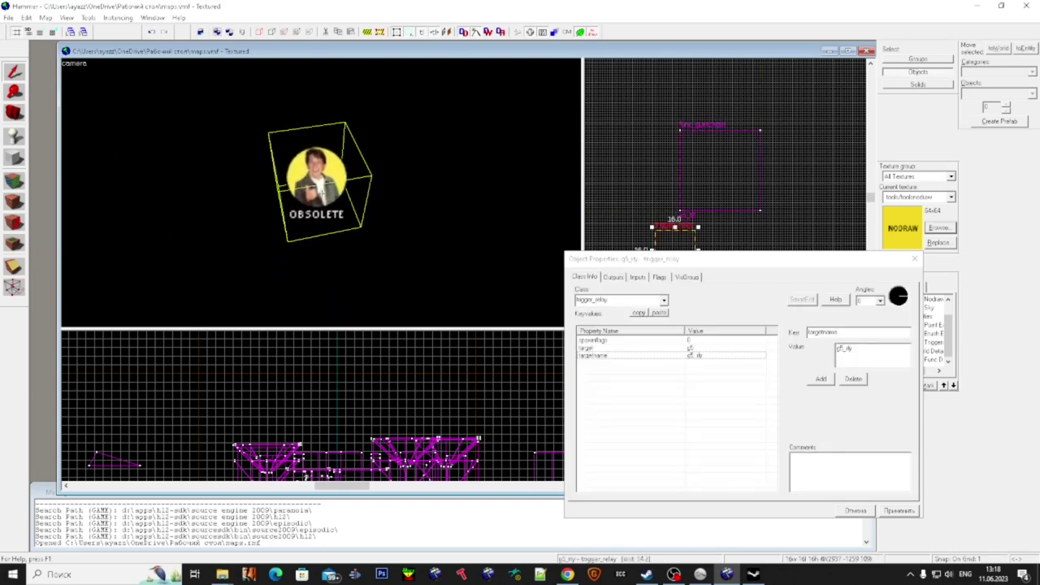
key("w")
scroll(320, 193, "down", 4)
key("super")
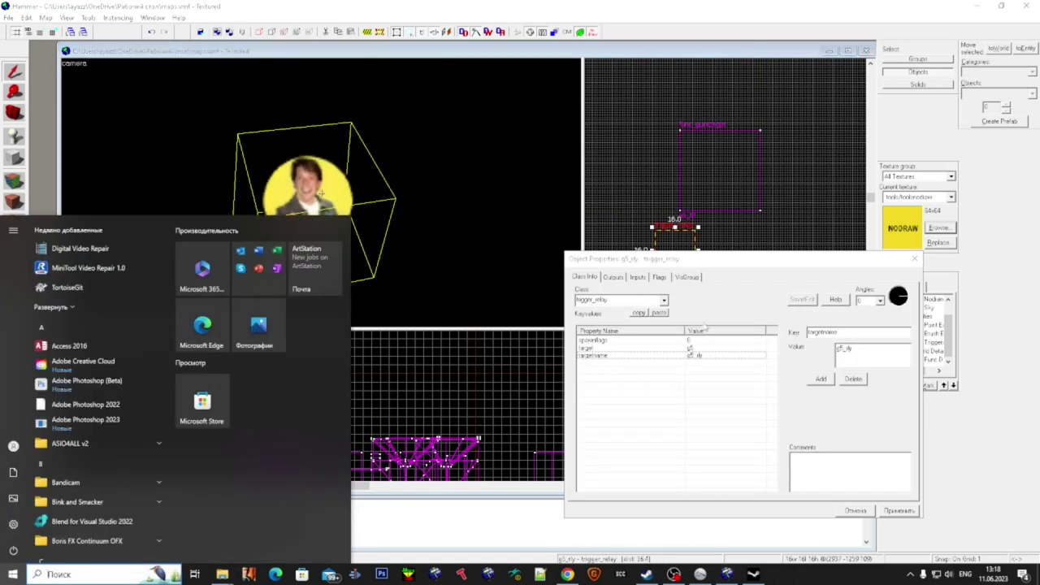
left_click(663, 300)
left_click(663, 300)
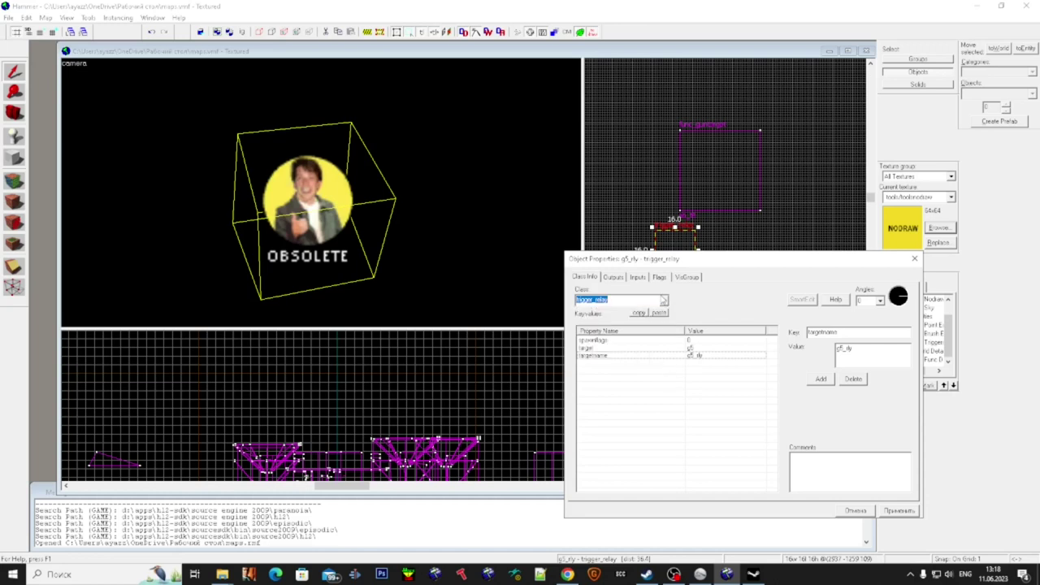
type("logic")
scroll(638, 333, "down", 5)
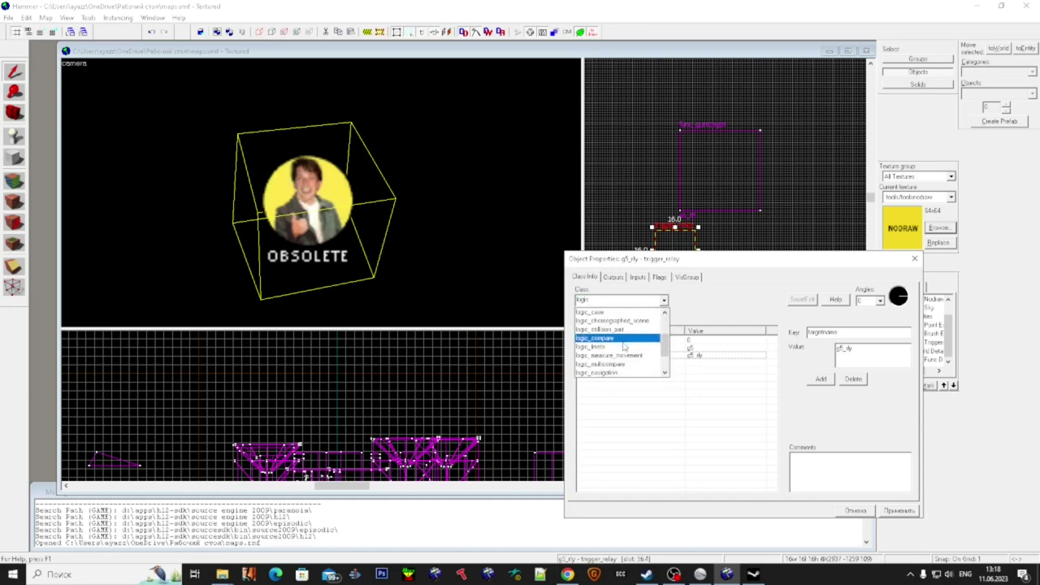
left_click(622, 355)
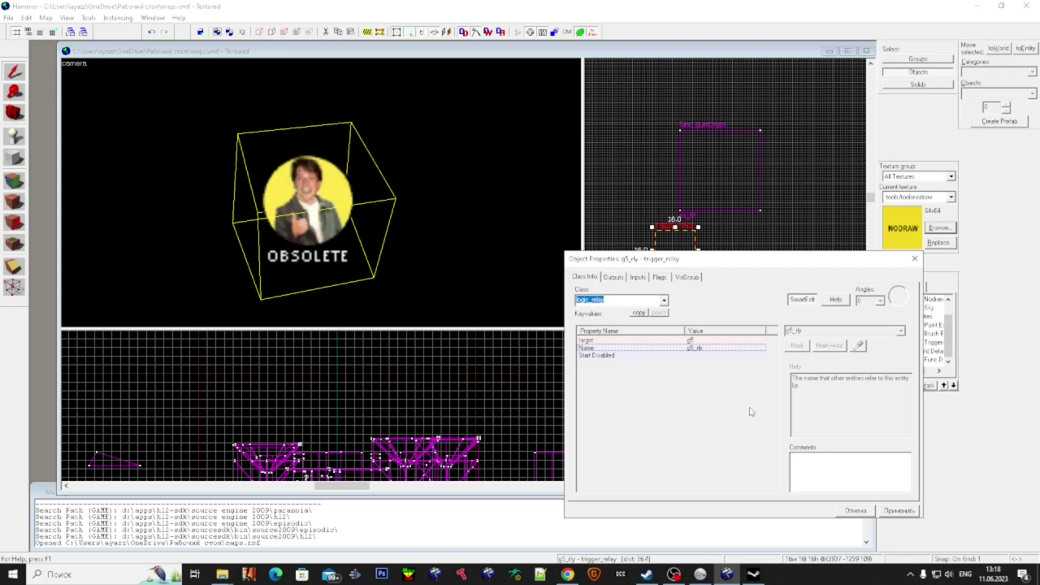
left_click(898, 510)
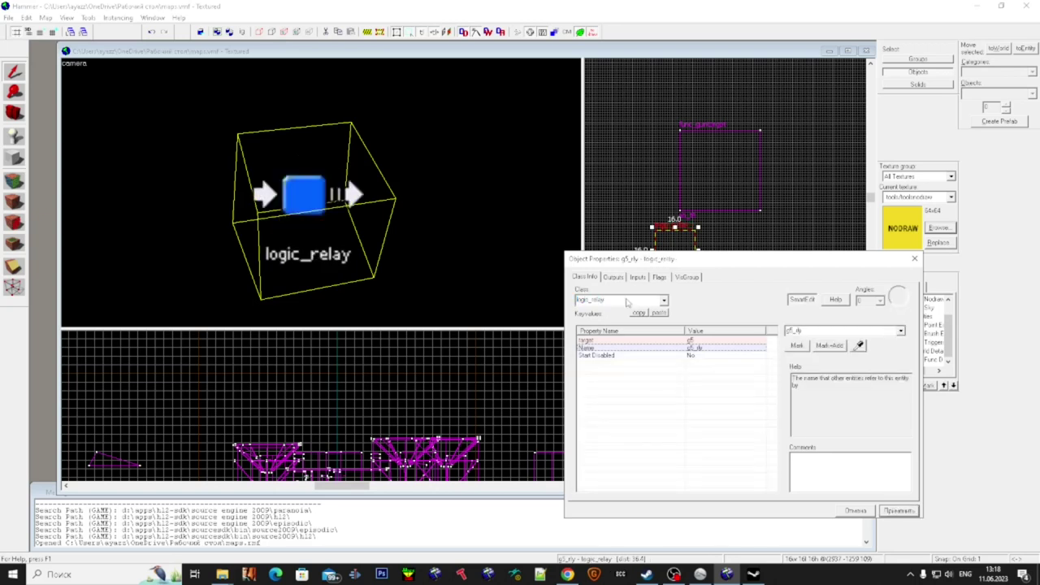
- Add an OnTrigger output to the logic_relay that targets g5 with the Activate input
left_click(610, 341)
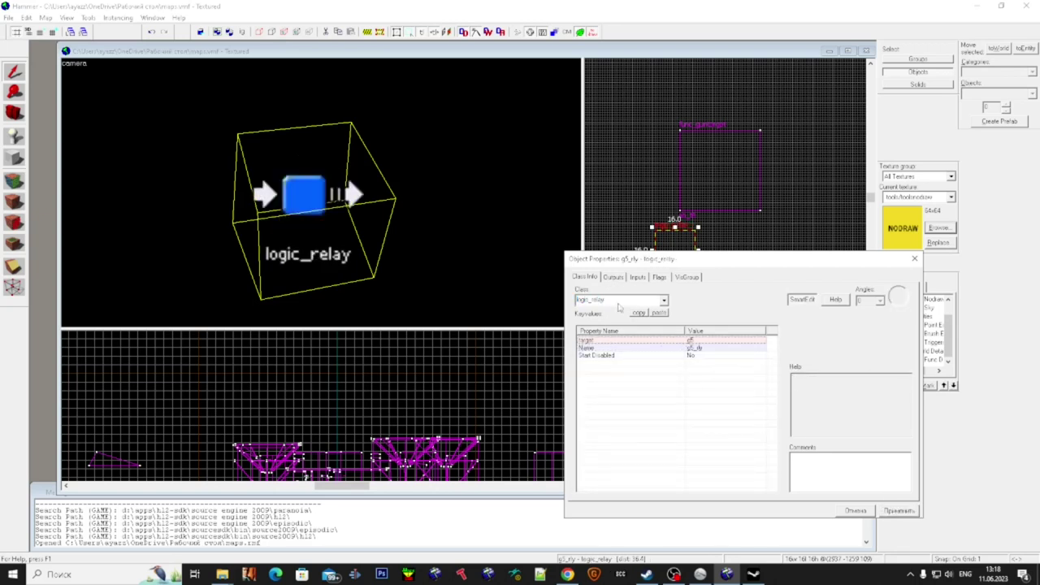
left_click(614, 277)
left_click(636, 486)
left_click(775, 414)
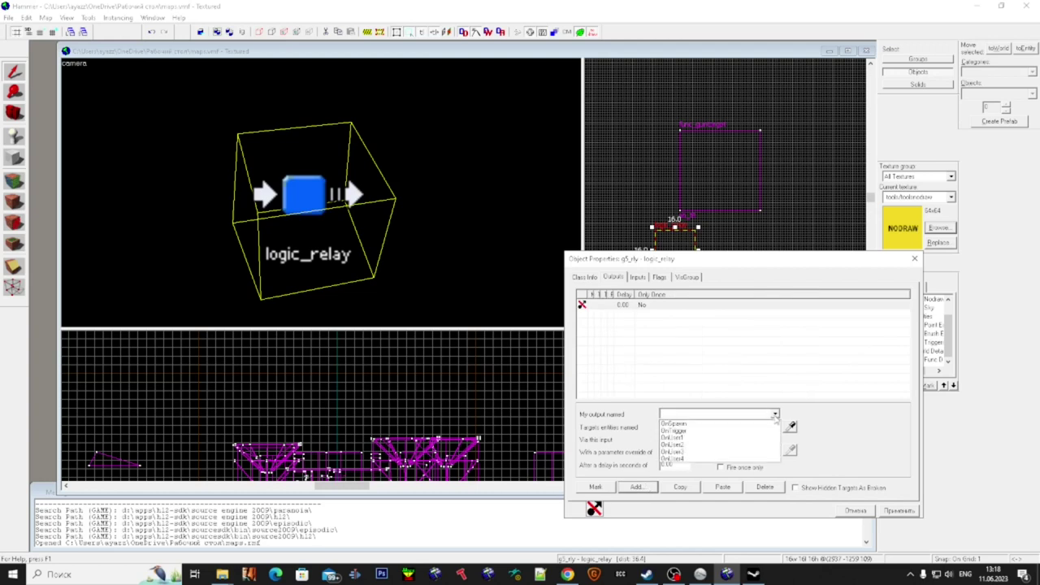
left_click(771, 431)
left_click(775, 427)
left_click(770, 437)
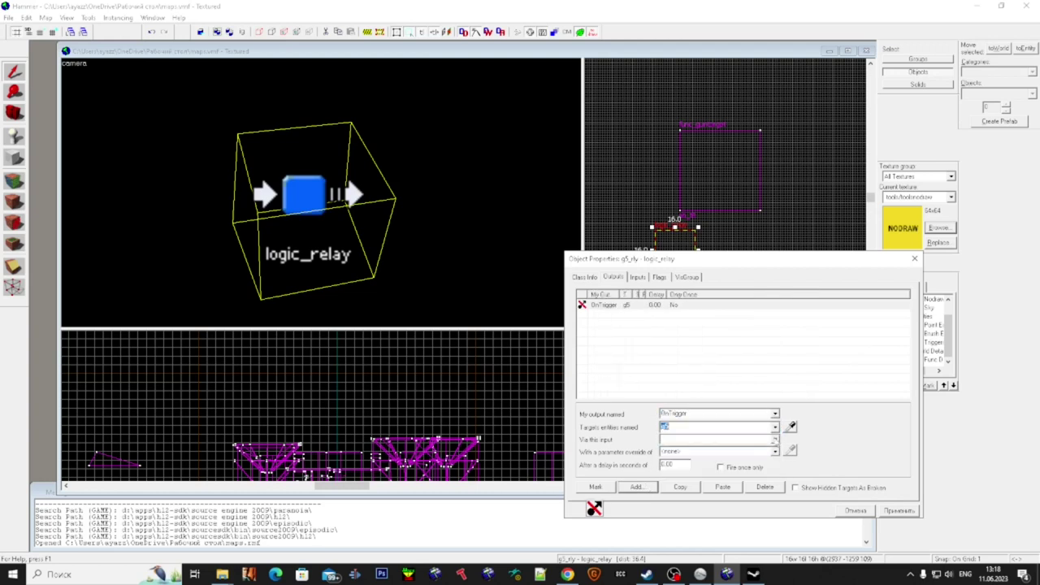
left_click(775, 439)
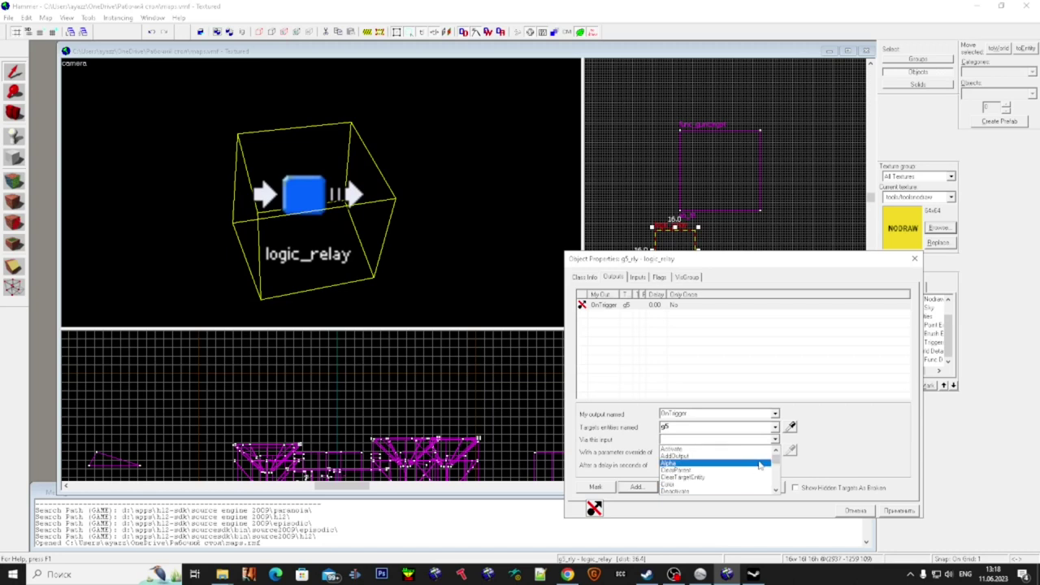
left_click(764, 450)
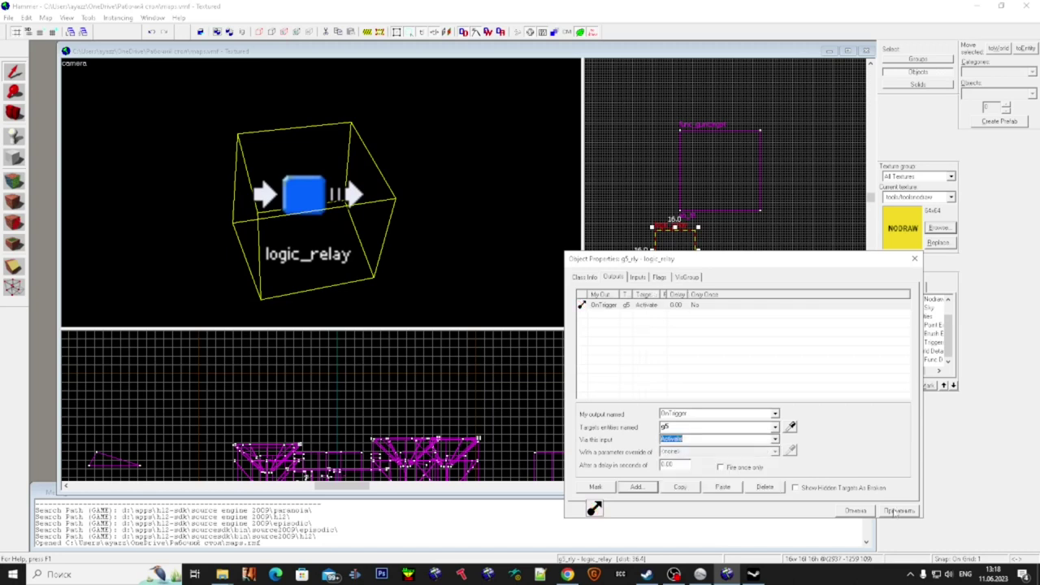
left_click_drag(633, 268, 696, 268)
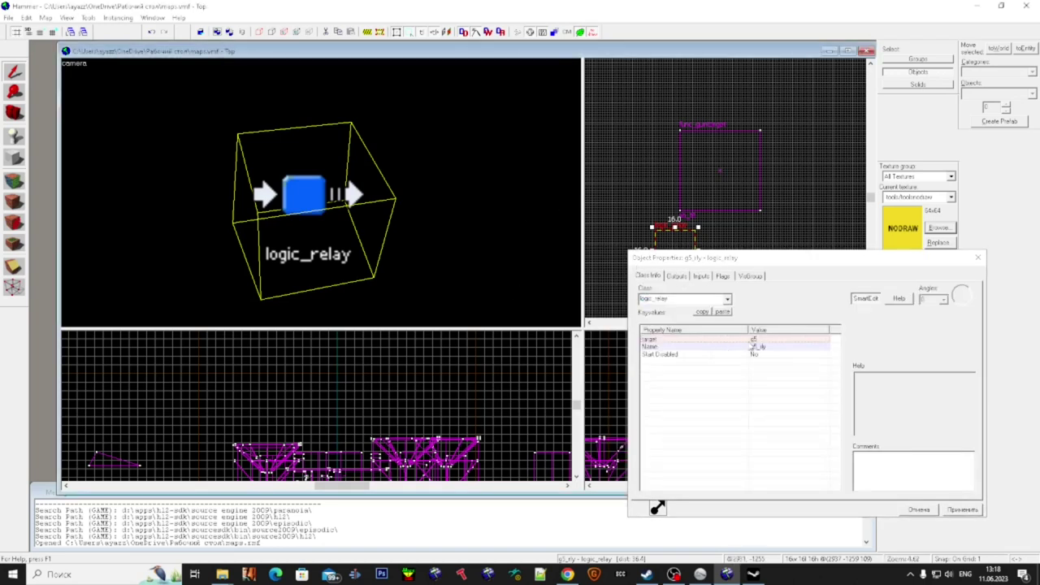
- Select the func_guntarget sb_t5 near the logic_relay, review its properties, and clear the selection
scroll(321, 192, "down", 5)
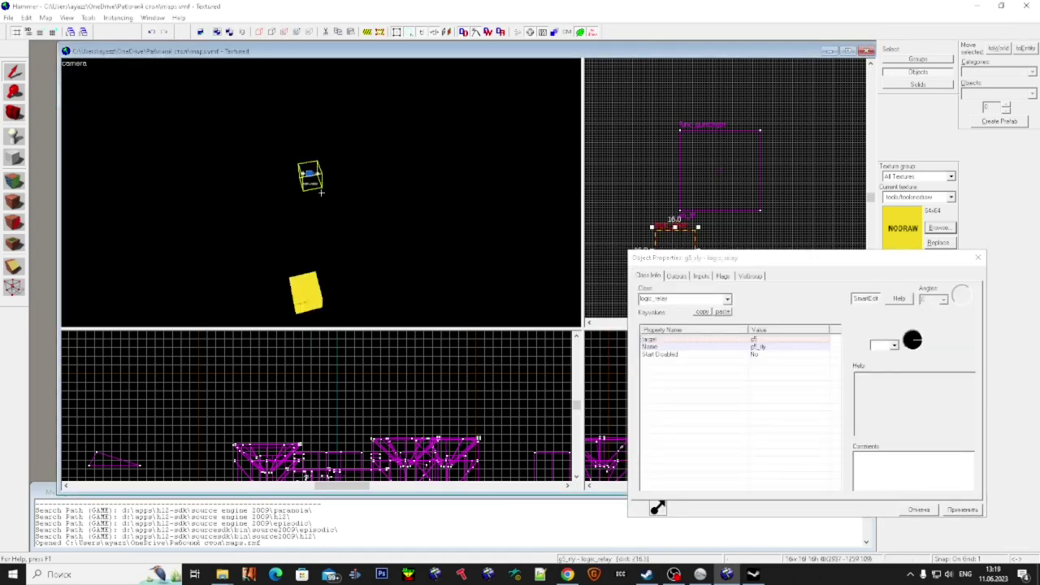
left_click(321, 193)
left_click(321, 192)
scroll(321, 193, "up", 1)
left_click(321, 193)
left_click(321, 193)
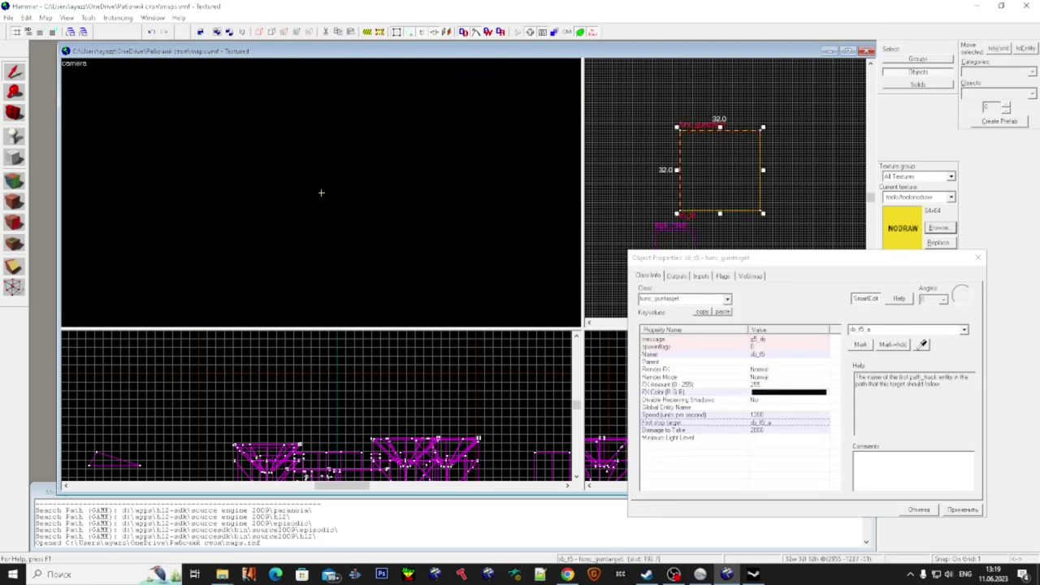
left_click(321, 192)
- Select the func_tank's green cube and pull its upper corner vertex far inward across the brush, leaving vertex editing with nothing selected
scroll(321, 193, "down", 3)
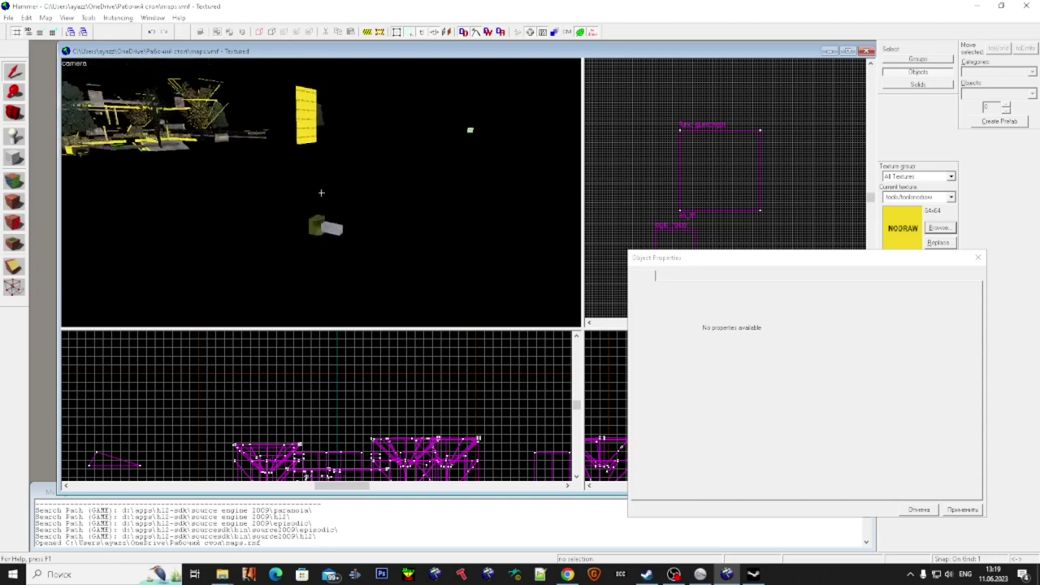
key("w")
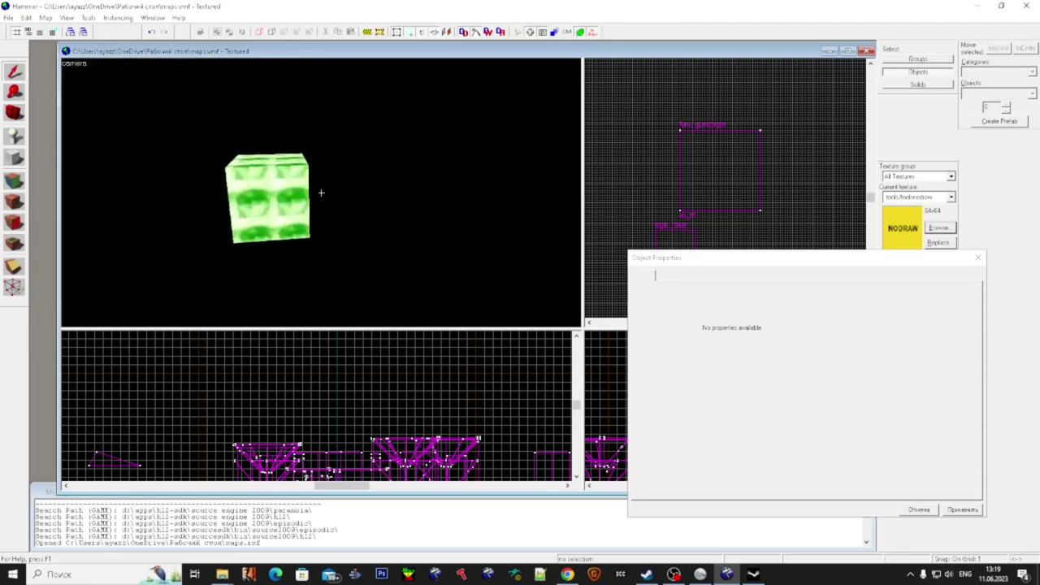
key("w")
left_click(322, 192)
left_click(321, 193)
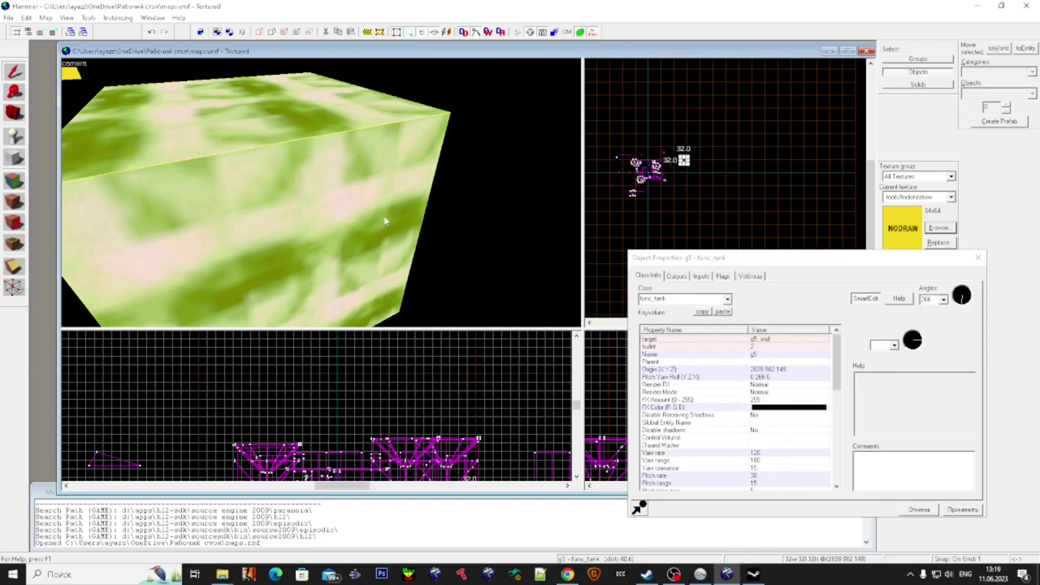
key("shift+v")
left_click(414, 147)
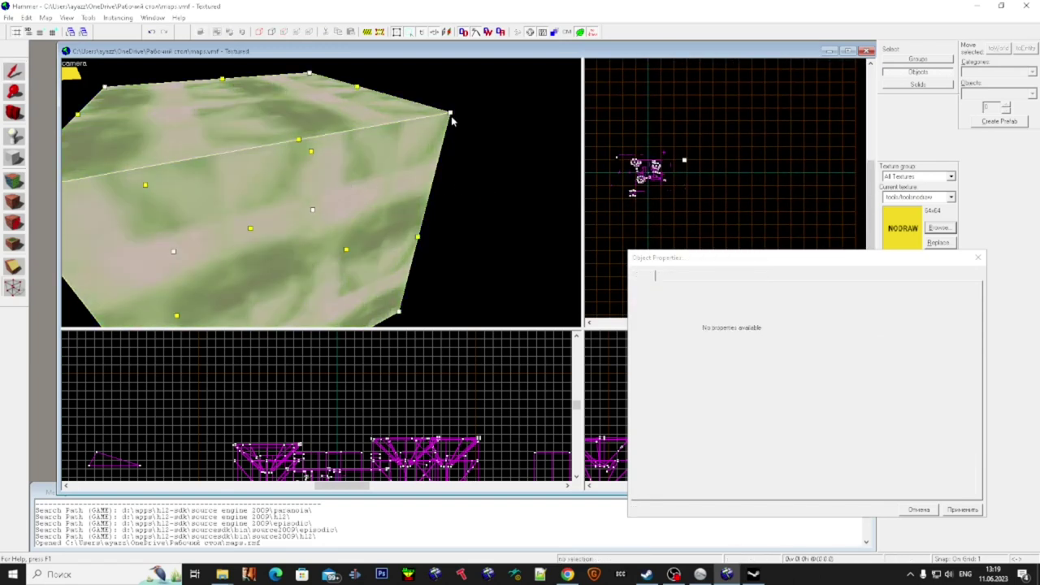
left_click_drag(449, 115, 206, 124)
left_click(11, 73)
key("Escape")
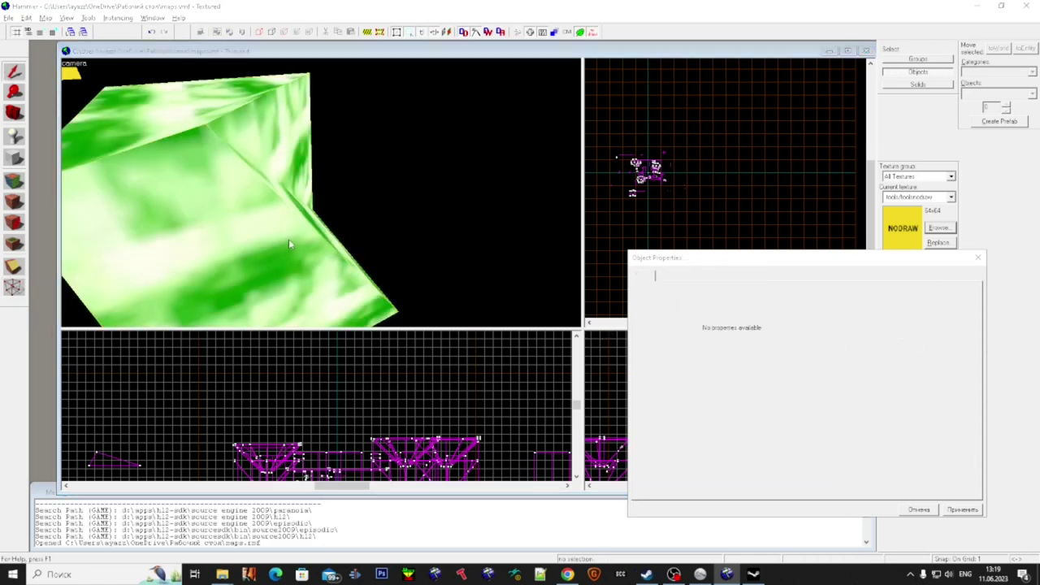
- Run the map problem check again, inspect its "Invalid solid structure" entry, and close the list
key("alt+p")
double_click(106, 204)
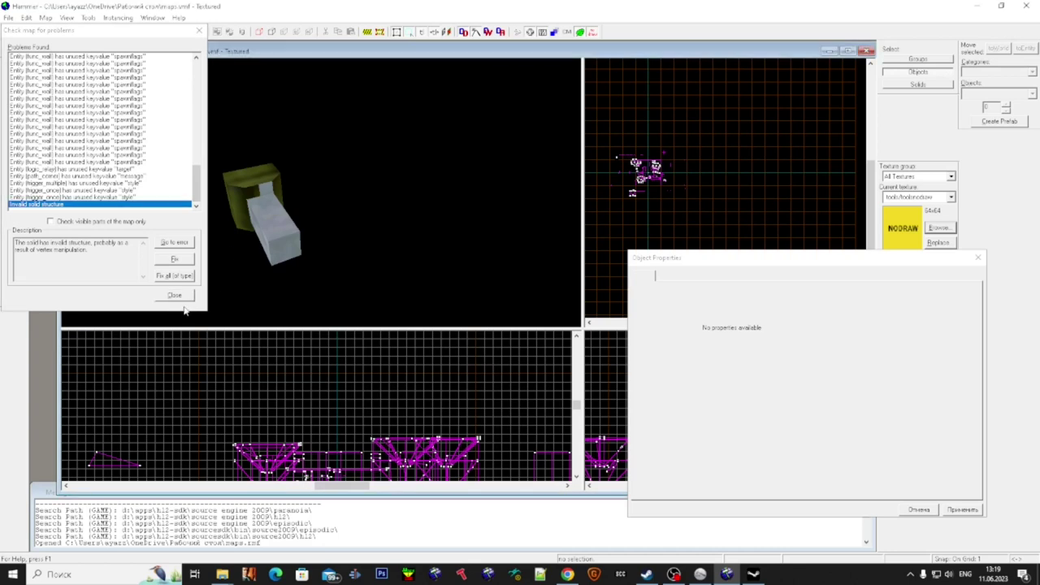
left_click(175, 295)
- In face texturing, select the func_tank's olive turret face and examine the turret and barrel faces from several sides
left_click(13, 182)
left_click(248, 193)
scroll(321, 192, "up", 3)
scroll(321, 193, "down", 10)
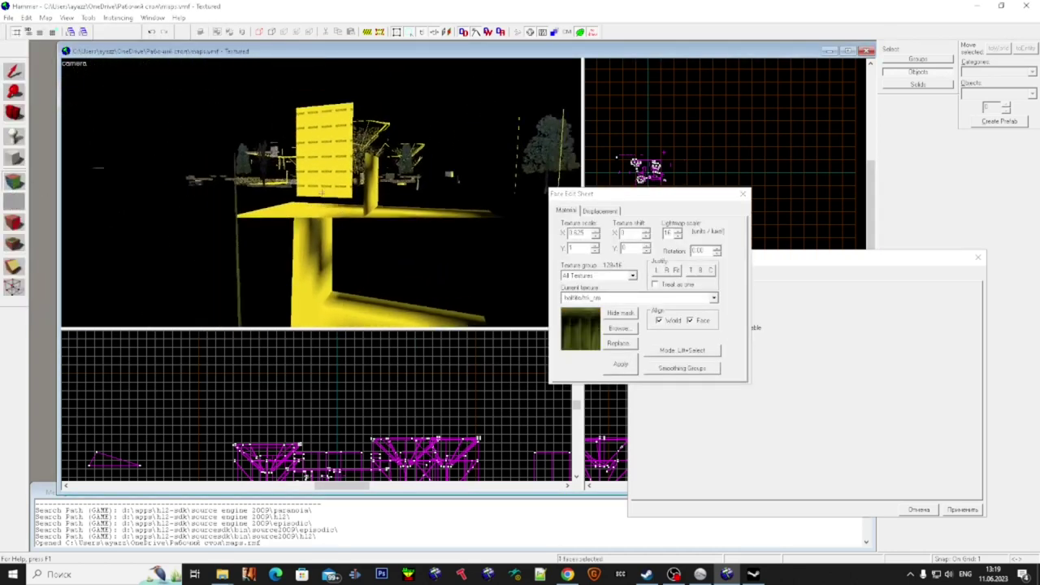
key("d")
key("w")
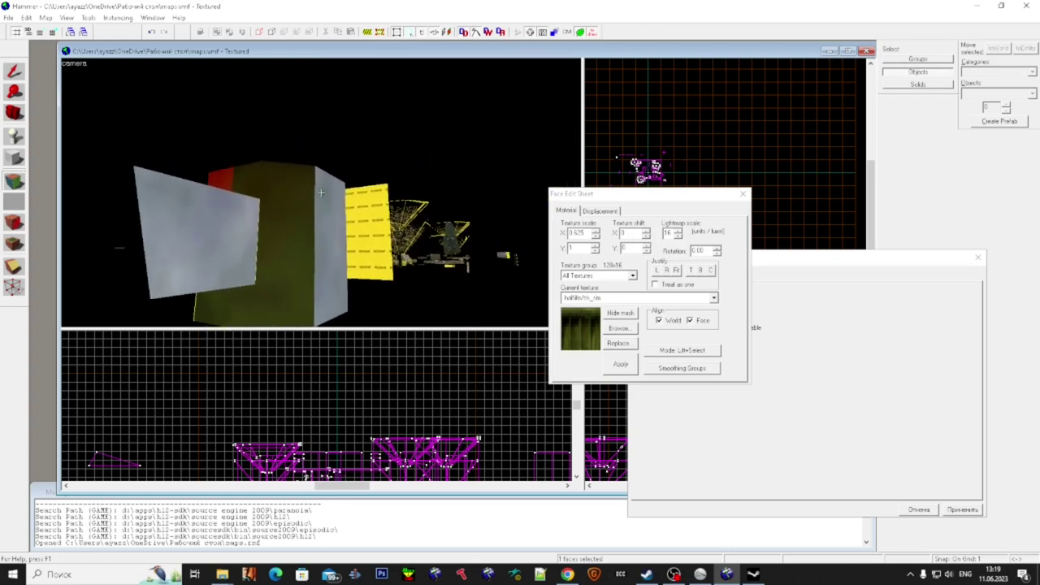
key("s")
key("d")
key("w")
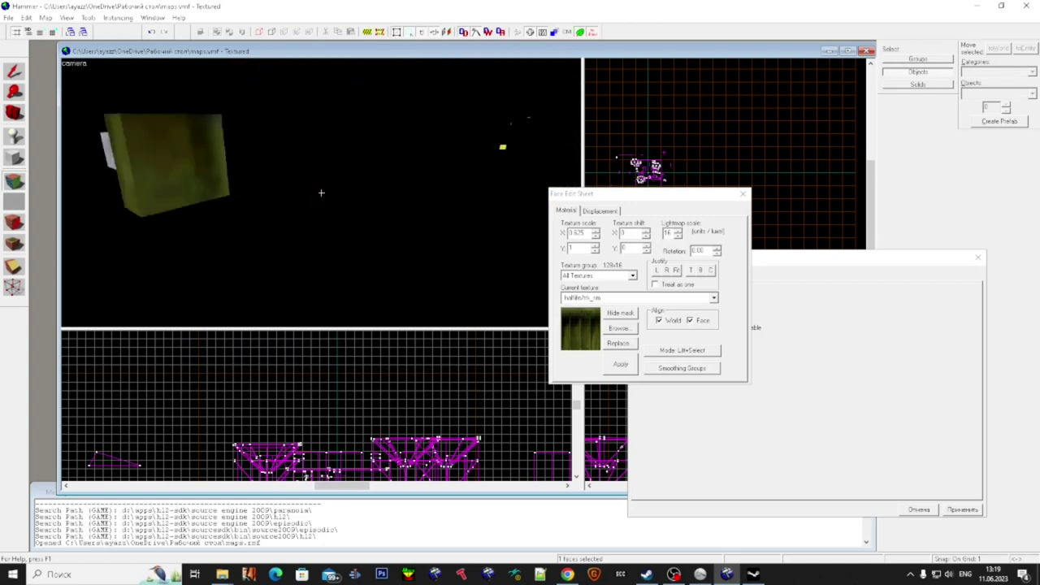
key("s")
key("w")
key("d")
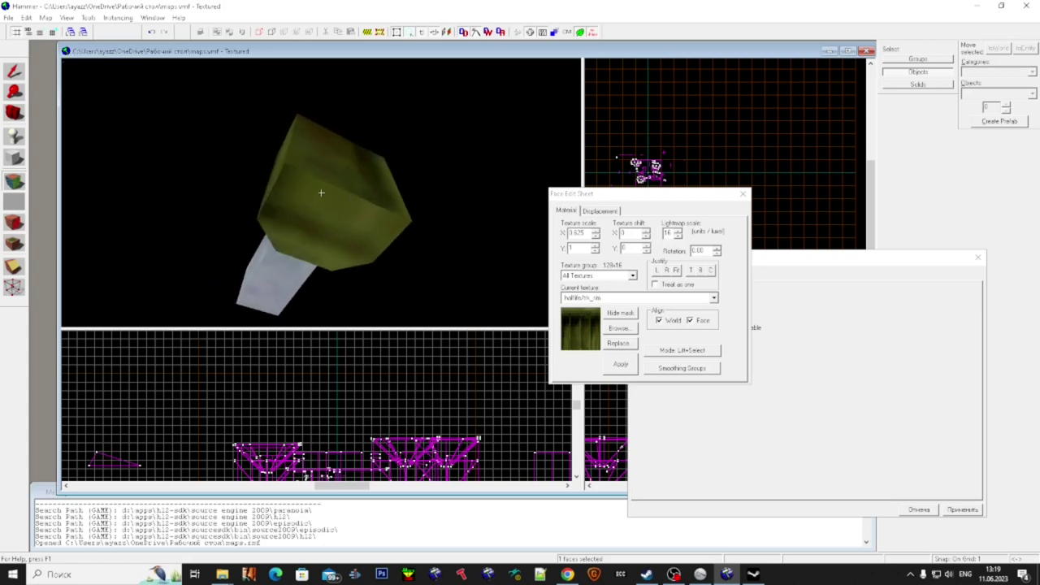
- Check which textures are used on the small gun's green block and grey barrel piece
key("s")
key("w")
left_click(320, 193)
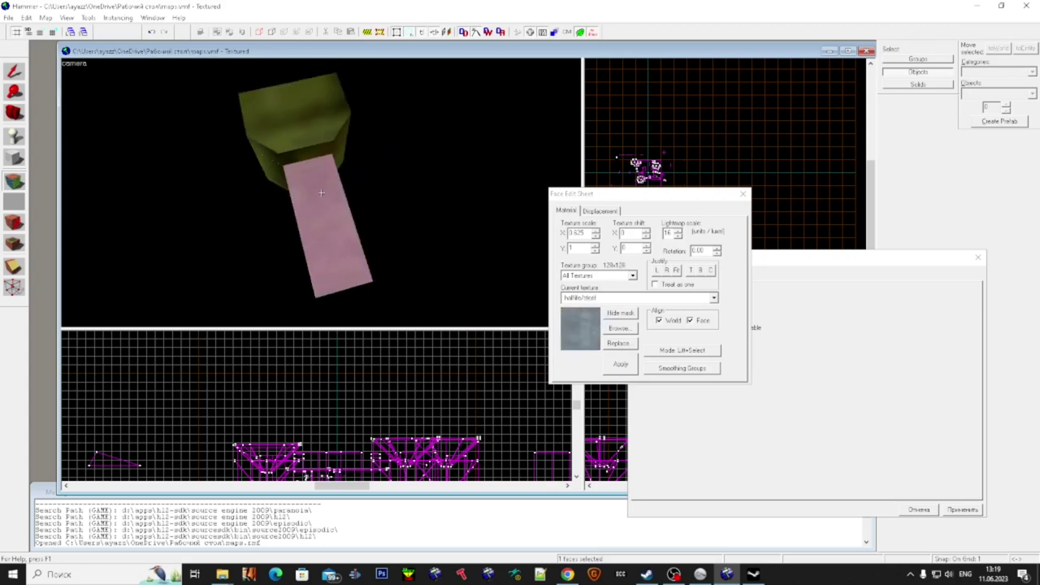
left_click(321, 193)
scroll(321, 193, "up", 2)
key("super")
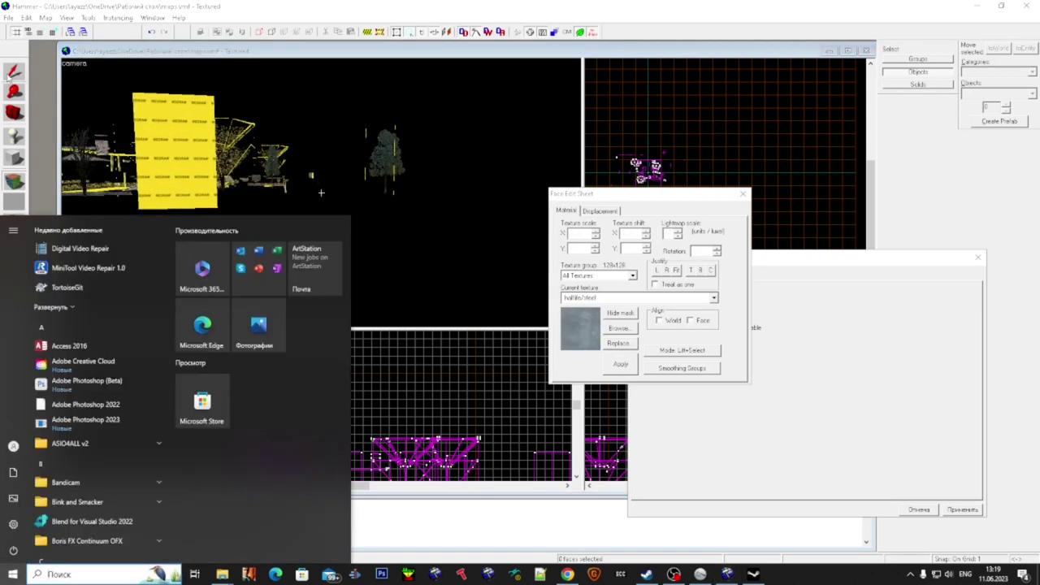
left_click(8, 76)
- Locate the tank turret in the map and inspect the green block on its roof in vertex editing and the top view
left_click(393, 152)
key("z")
key("w")
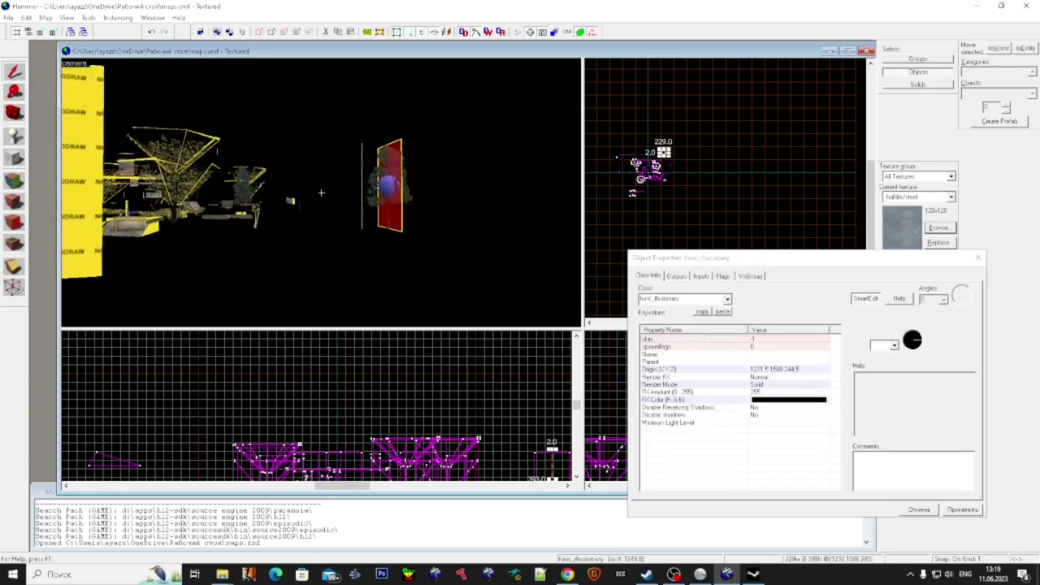
key("w")
left_click(321, 193)
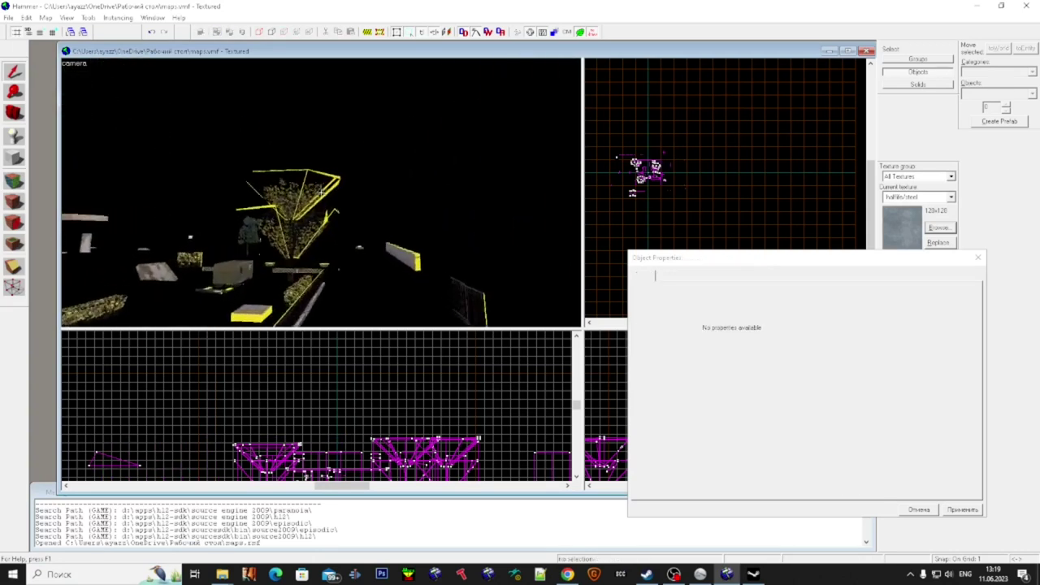
key("w")
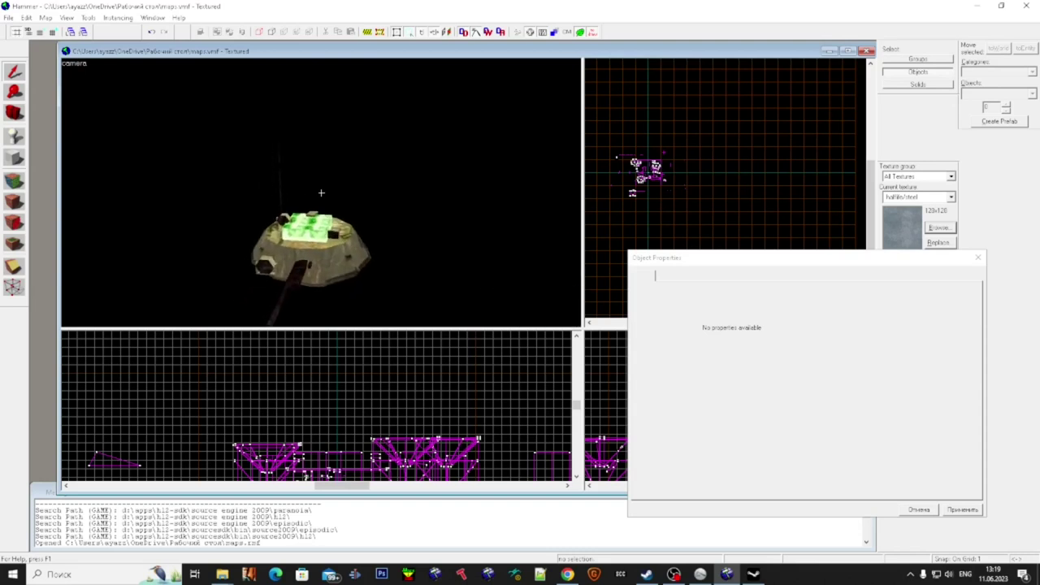
key("Left")
left_click(458, 186)
left_click(475, 283)
key("shift+v")
left_click(437, 170)
scroll(620, 167, "up", 7)
scroll(633, 140, "down", 2)
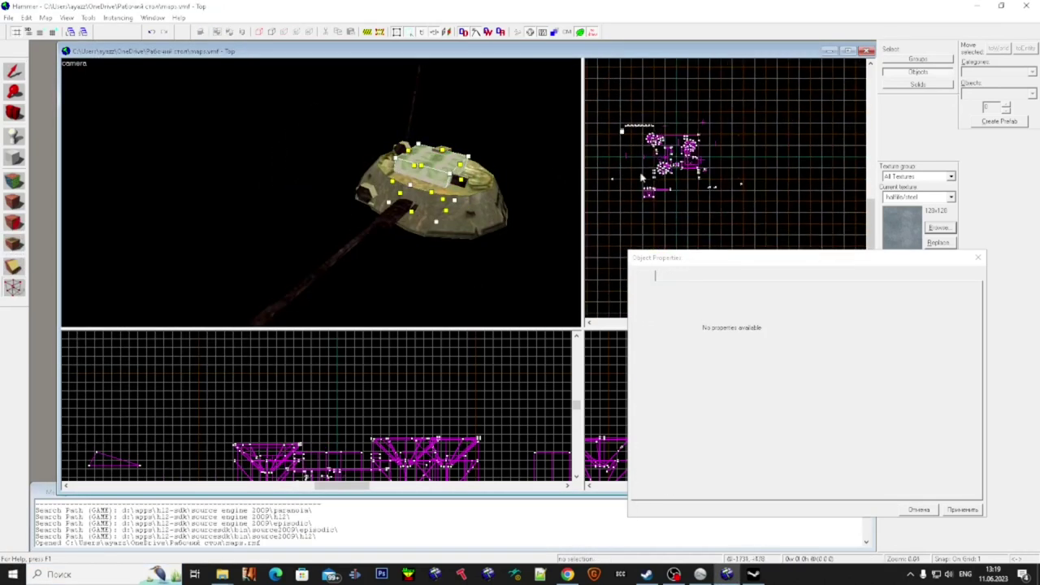
scroll(636, 126, "up", 2)
scroll(627, 197, "down", 3)
scroll(634, 187, "up", 5)
scroll(640, 165, "up", 1)
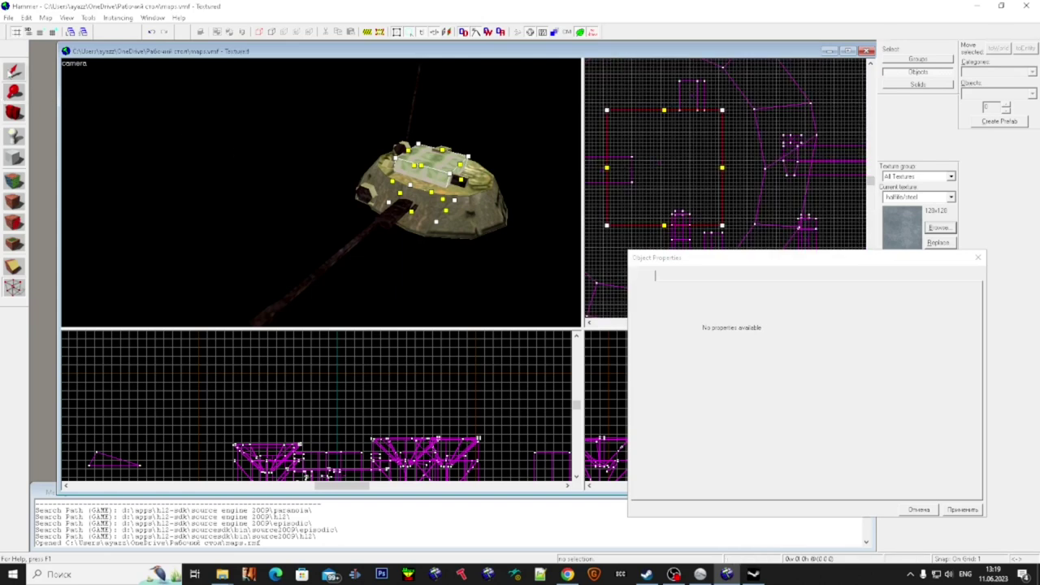
- Move the origin of the turret's func_tank g5 from the barrel side to the middle of the turret in the top view
left_click(14, 71)
left_click(416, 231)
scroll(738, 198, "down", 11)
scroll(786, 191, "up", 2)
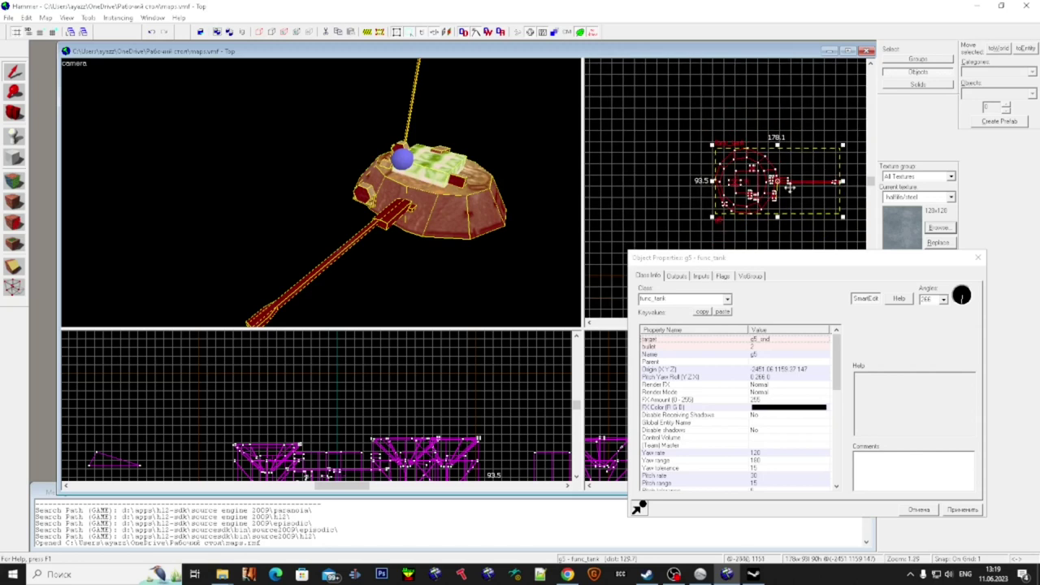
scroll(800, 188, "up", 4)
scroll(685, 173, "up", 5)
left_click_drag(778, 175, 642, 185)
key("d")
scroll(818, 201, "down", 5)
scroll(755, 203, "up", 4)
scroll(700, 185, "up", 3)
key("shift+v")
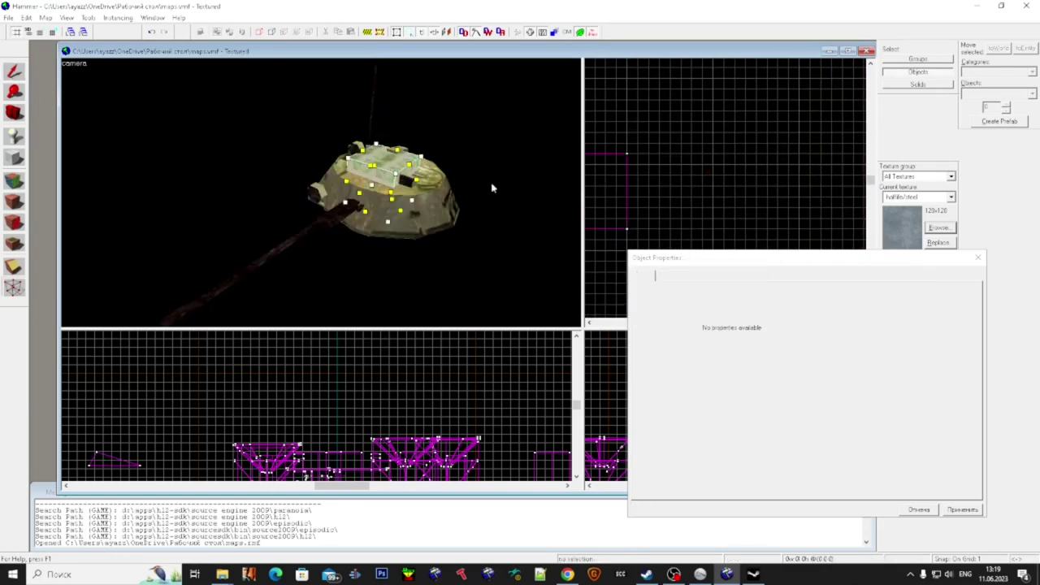
- Fine-tune the turret's func_tank origin in the top view to about -2496, 1159, 147, at the centre of the green block
scroll(749, 177, "down", 2)
left_click(10, 79)
left_click(442, 188)
scroll(723, 154, "down", 3)
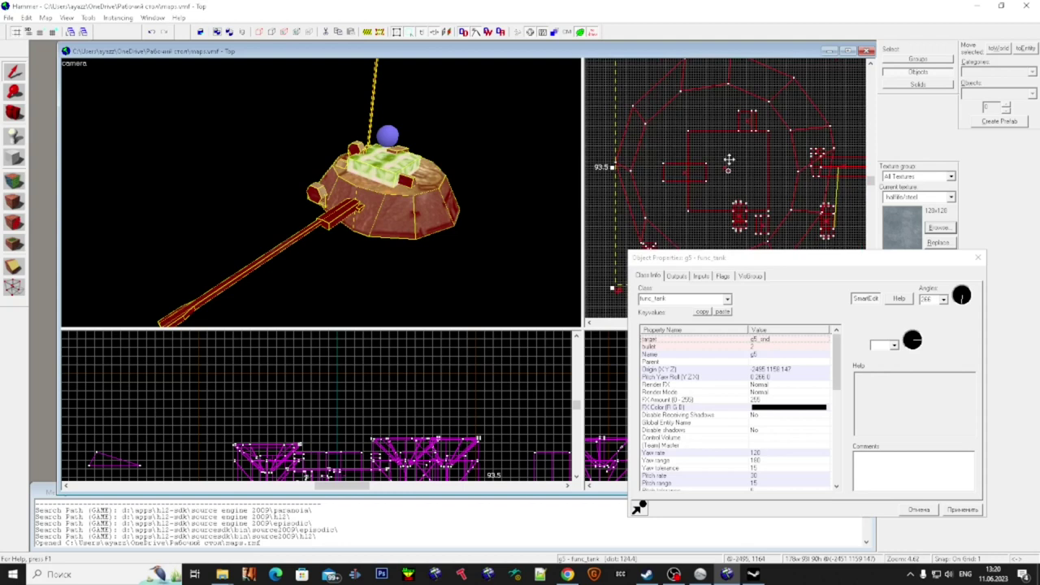
scroll(728, 170, "up", 7)
left_click_drag(714, 170, 711, 168)
- Remove the green block from the turret by pulling one of its vertices far out and fixing the invalid solid structure in the map problem check
key("shift+v")
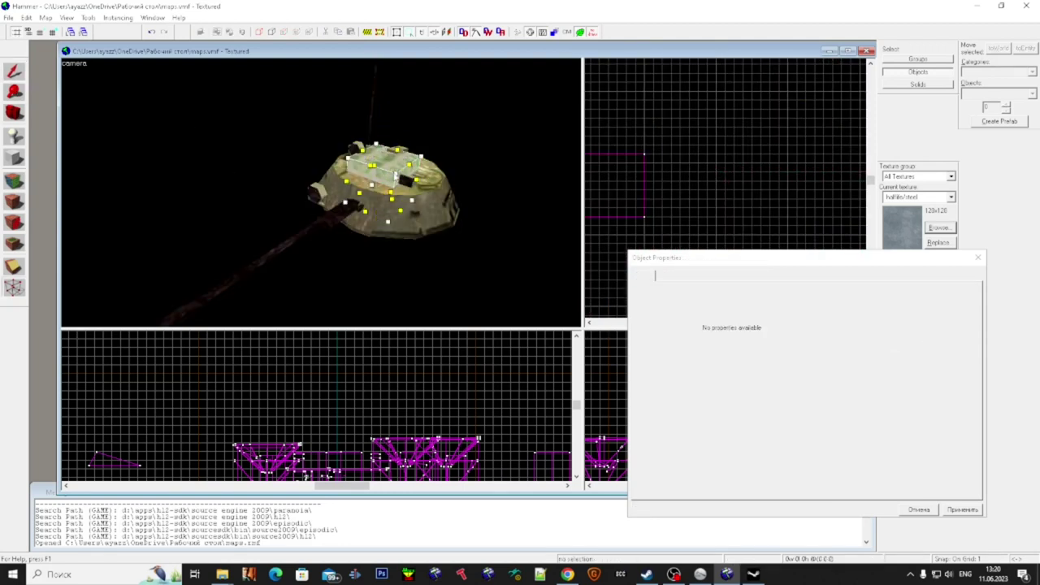
left_click_drag(358, 148, 271, 87)
left_click(15, 72)
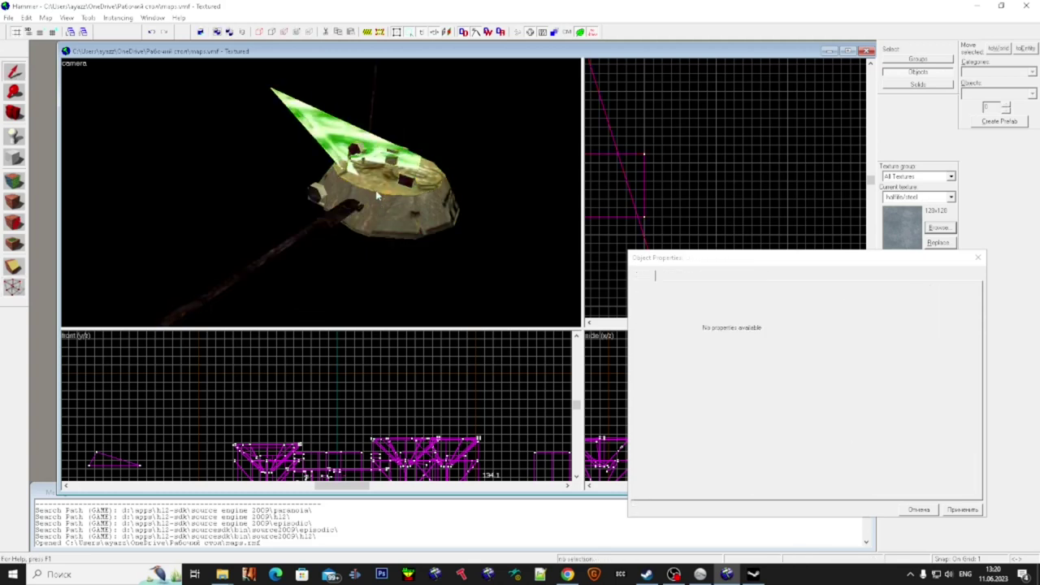
key("alt+p")
left_click_drag(135, 31, 773, 118)
scroll(815, 297, "down", 10)
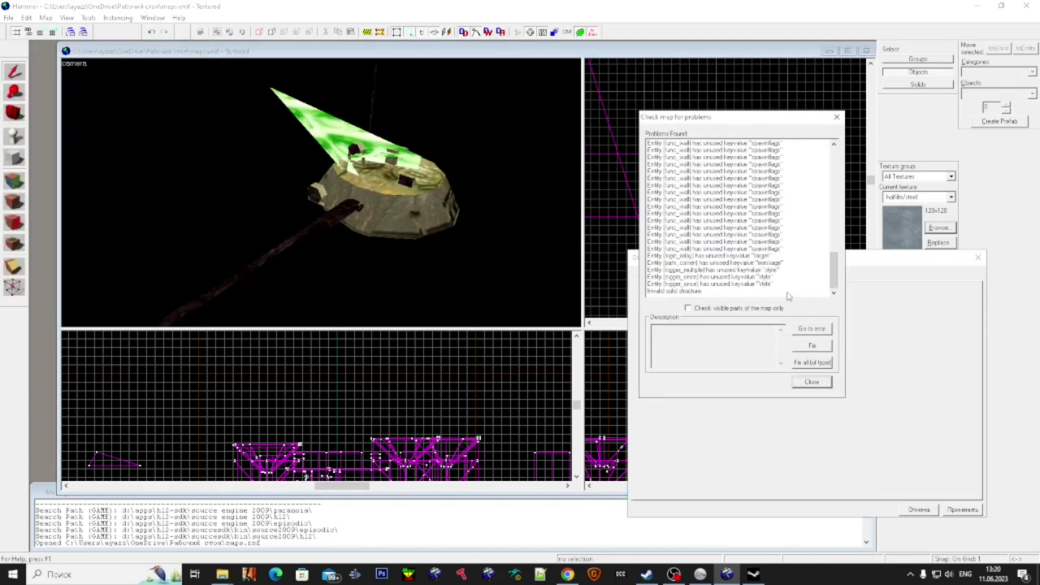
left_click(785, 291)
left_click(837, 117)
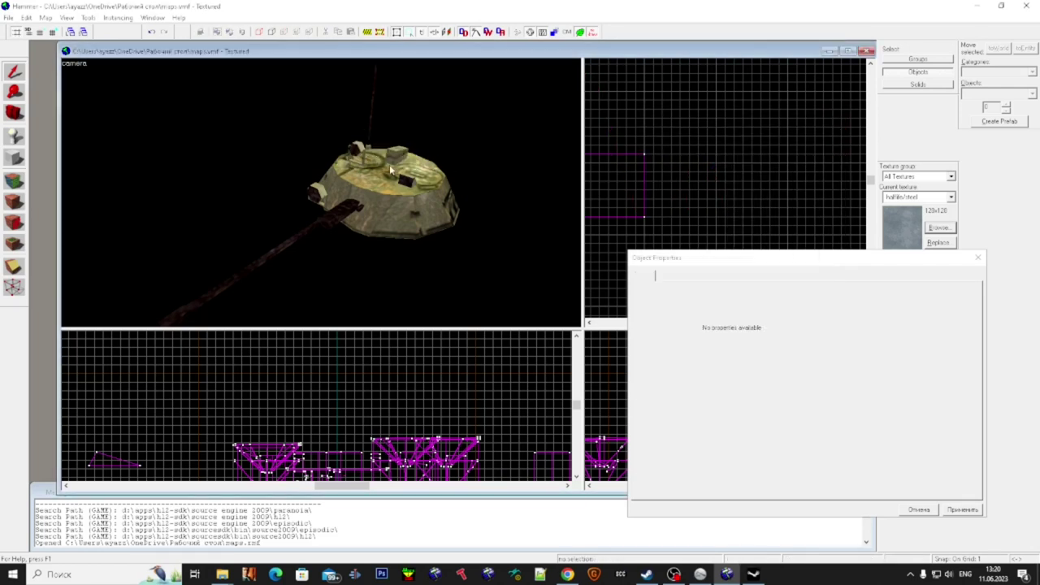
- Select the turret's func_tank and add a new output to it
left_click(391, 169)
key("z")
key("d")
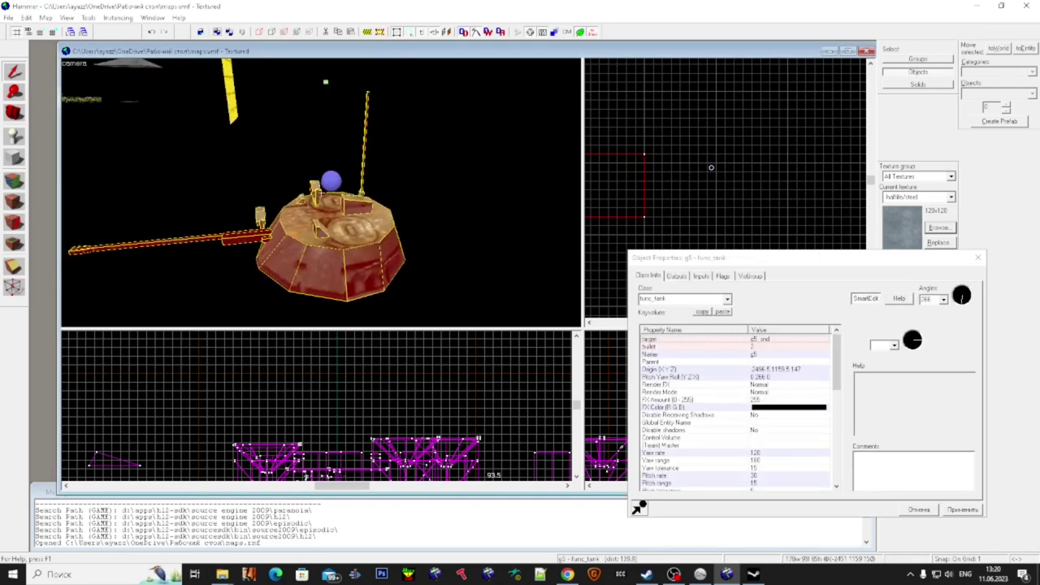
key("w")
key("super")
left_click(784, 320)
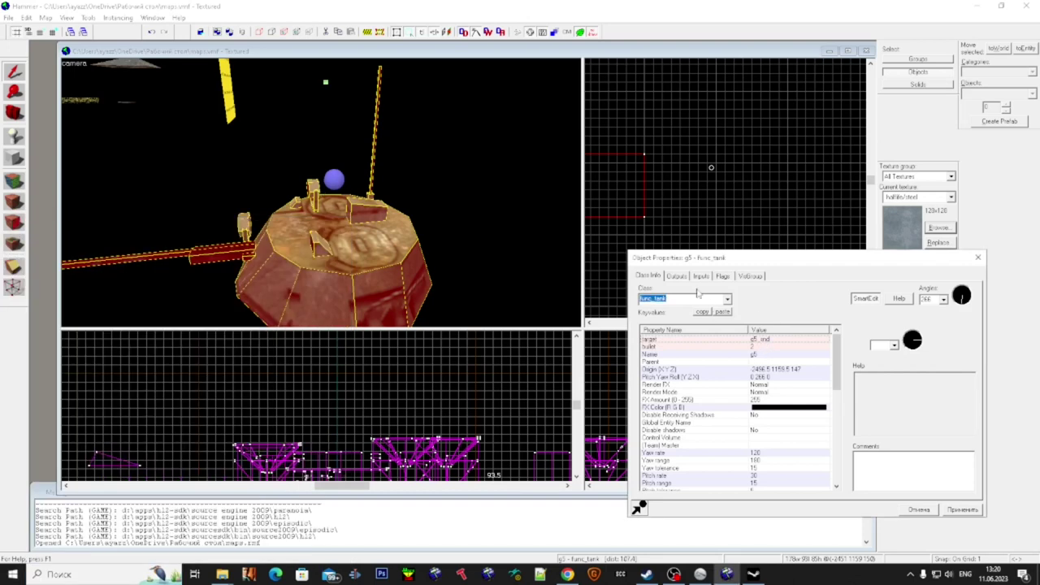
left_click(676, 276)
left_click(700, 485)
- Set the new output to OnFire with g5_snd as its target entity
left_click(838, 414)
left_click(839, 415)
left_click(838, 427)
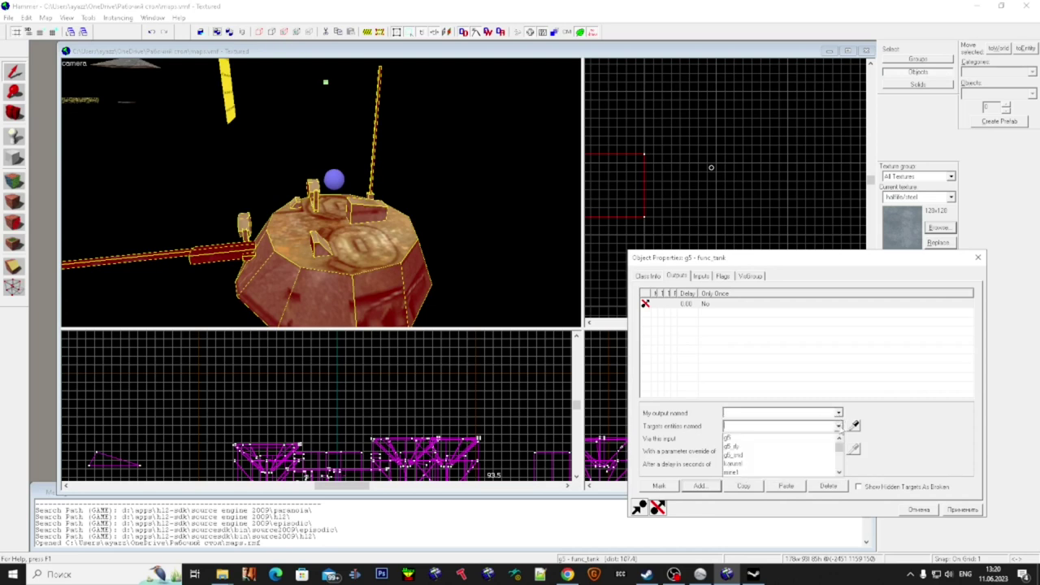
left_click(813, 455)
left_click(838, 413)
scroll(830, 439, "up", 2)
left_click(820, 438)
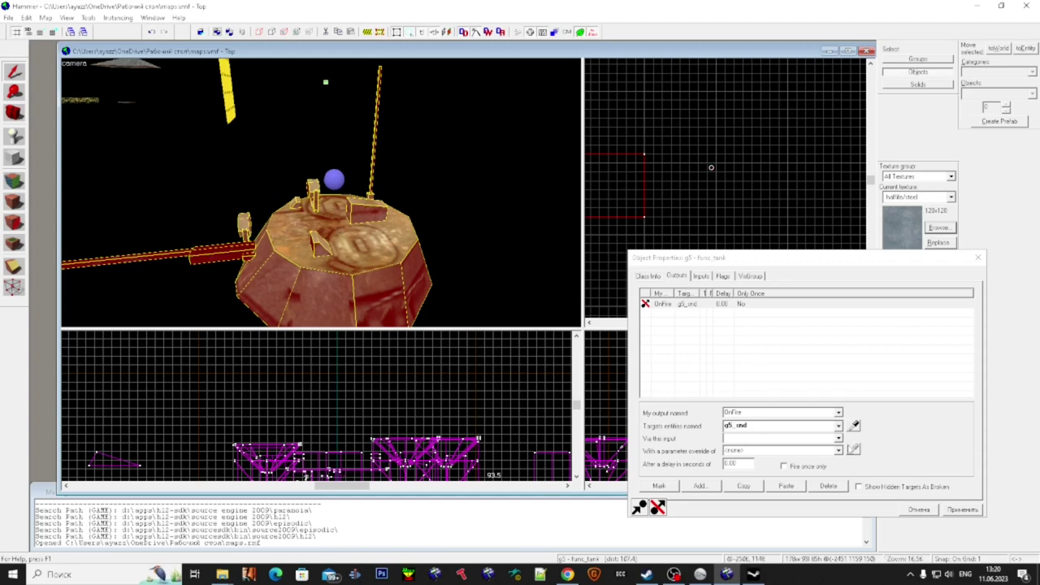
- Set the OnFire output to trigger the ToggleSound input and apply the change to the turret
left_click(838, 439)
scroll(818, 460, "down", 5)
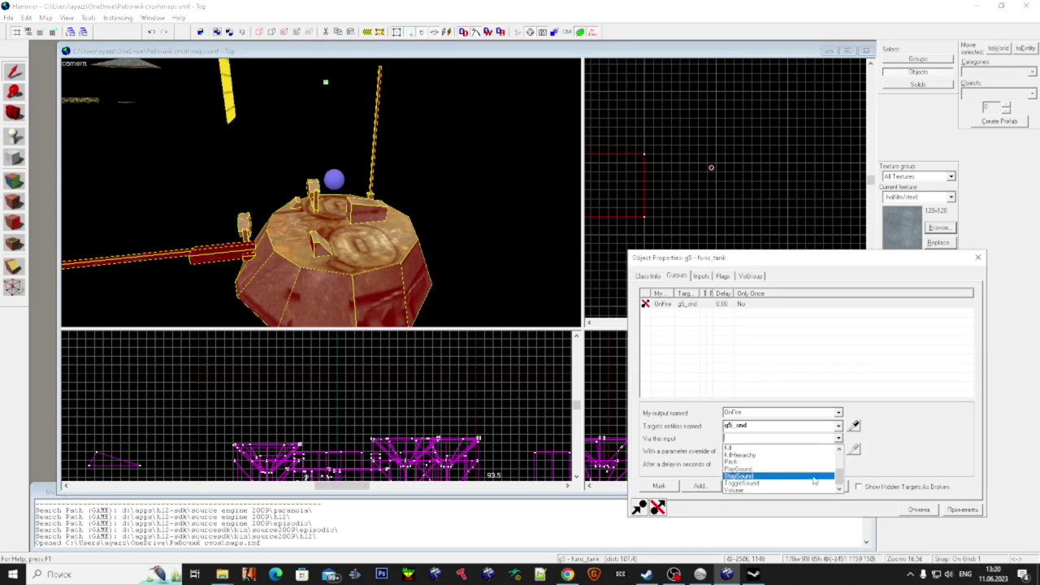
left_click(780, 480)
left_click(964, 511)
left_click(394, 195)
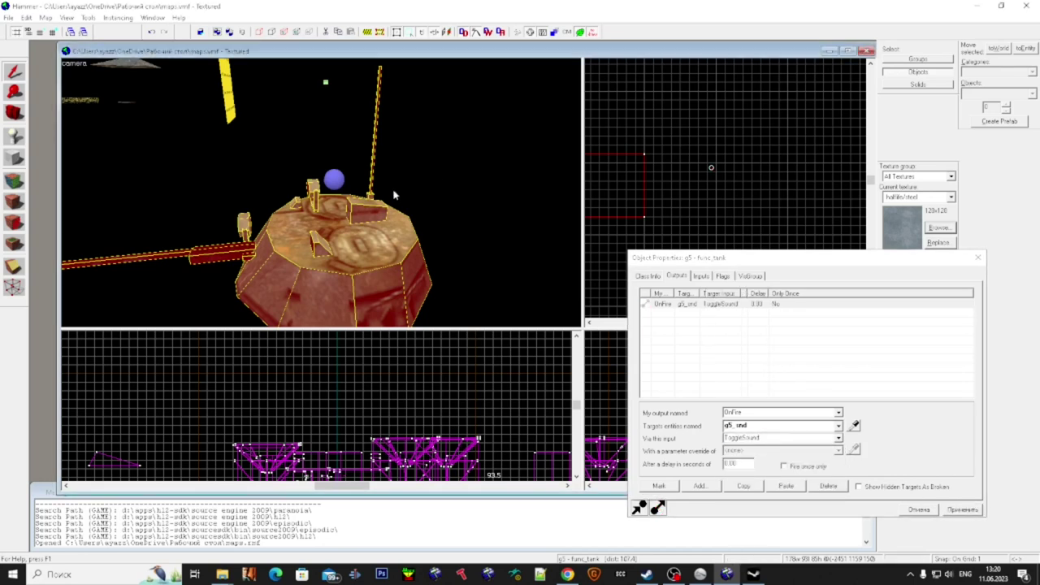
- Examine the turret's func_tank properties, including rotation, barrel, sprite, rate of fire, damage, target range and ammunition settings
left_click(646, 286)
left_click(648, 275)
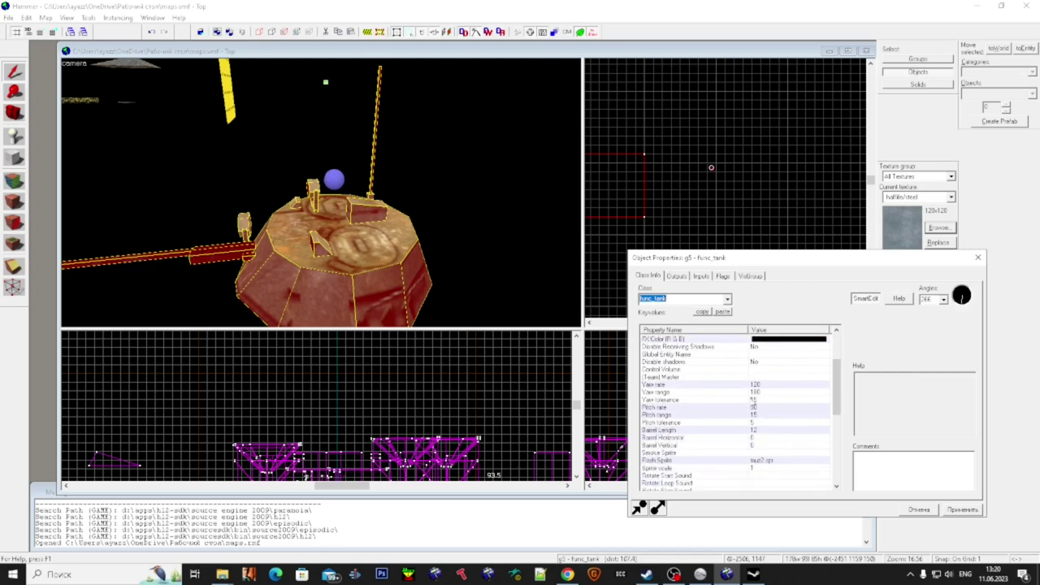
scroll(751, 398, "down", 3)
left_click(412, 239)
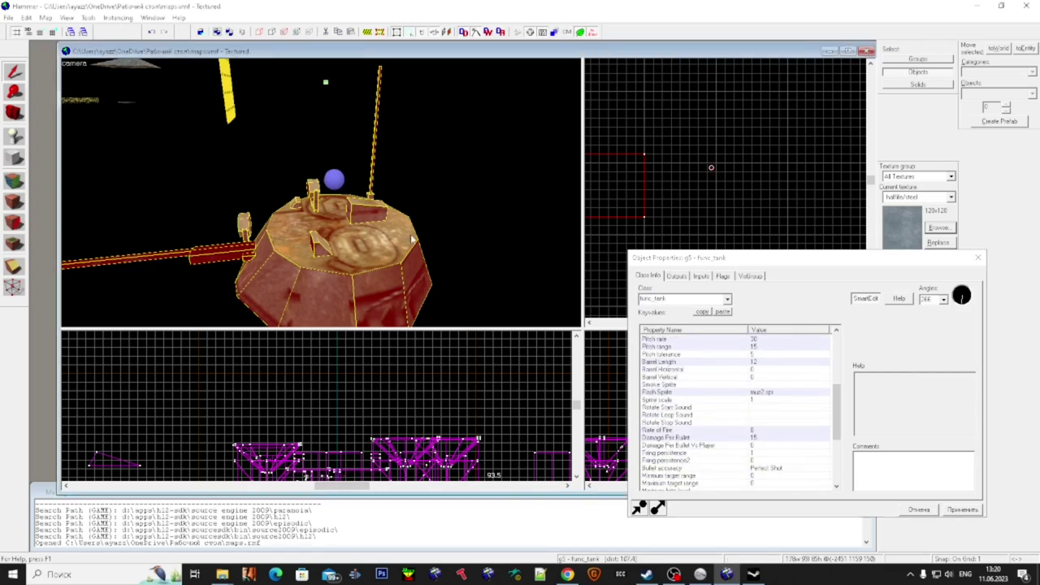
left_click(681, 385)
scroll(699, 406, "down", 4)
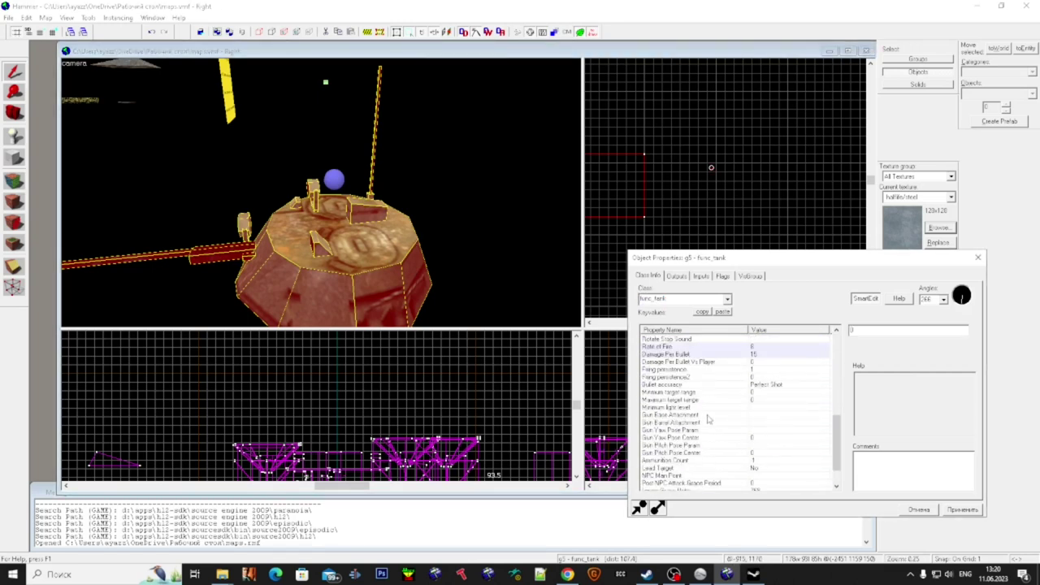
scroll(707, 419, "down", 2)
left_click(751, 460)
scroll(749, 446, "up", 3)
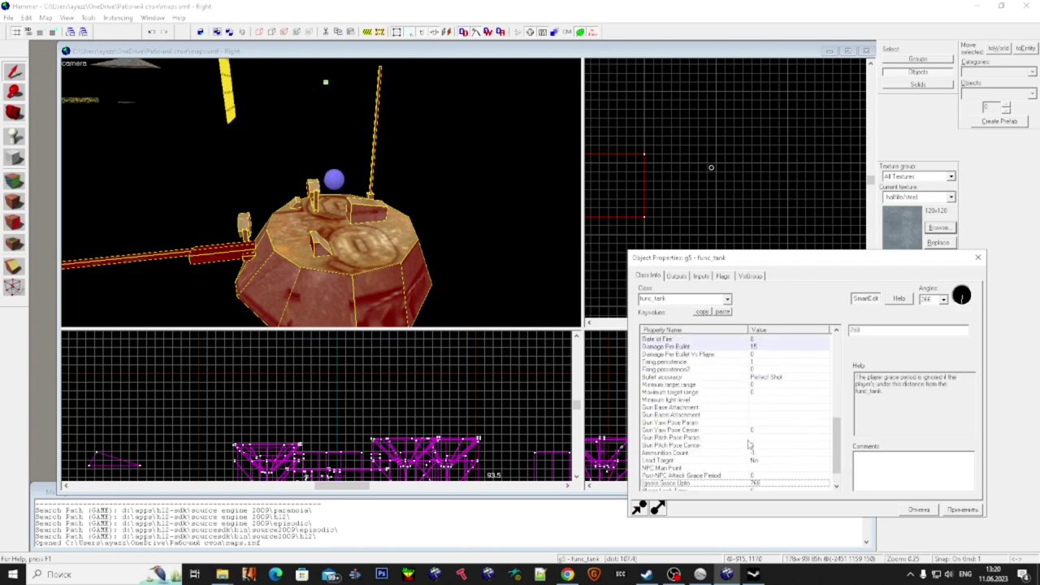
left_click(693, 365)
left_click(696, 392)
scroll(713, 400, "up", 2)
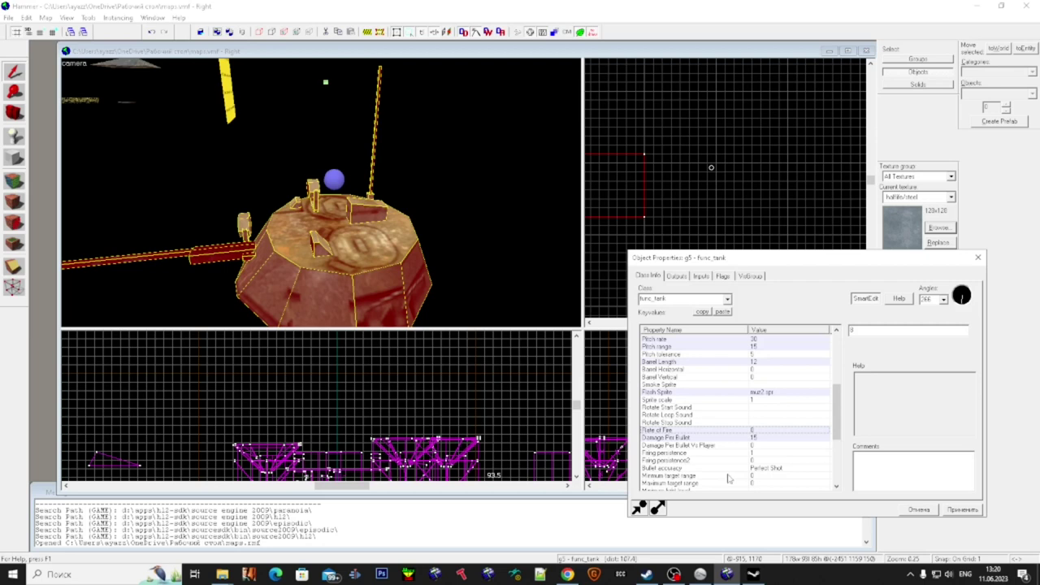
scroll(729, 479, "up", 4)
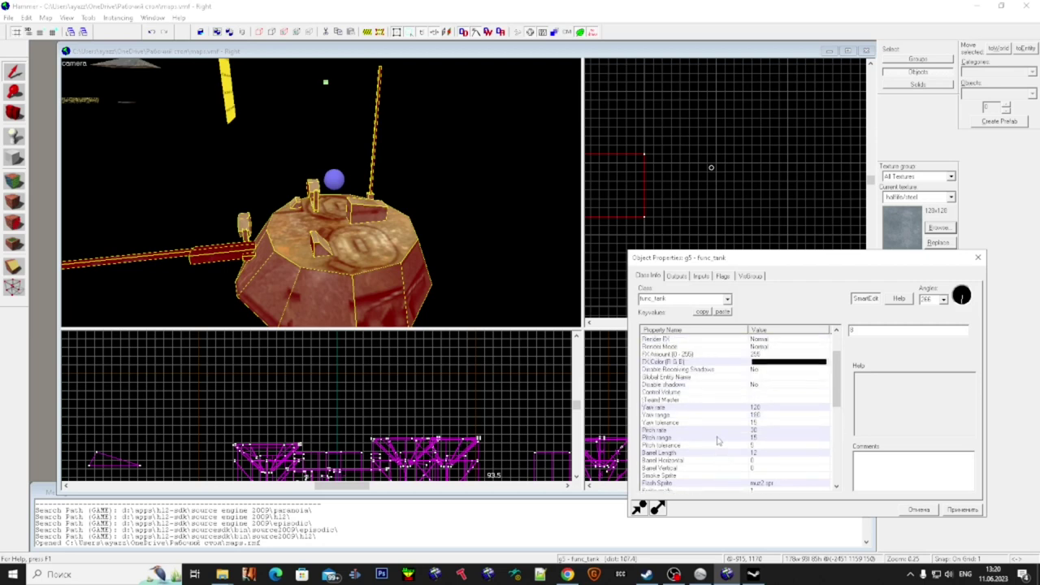
scroll(718, 440, "up", 2)
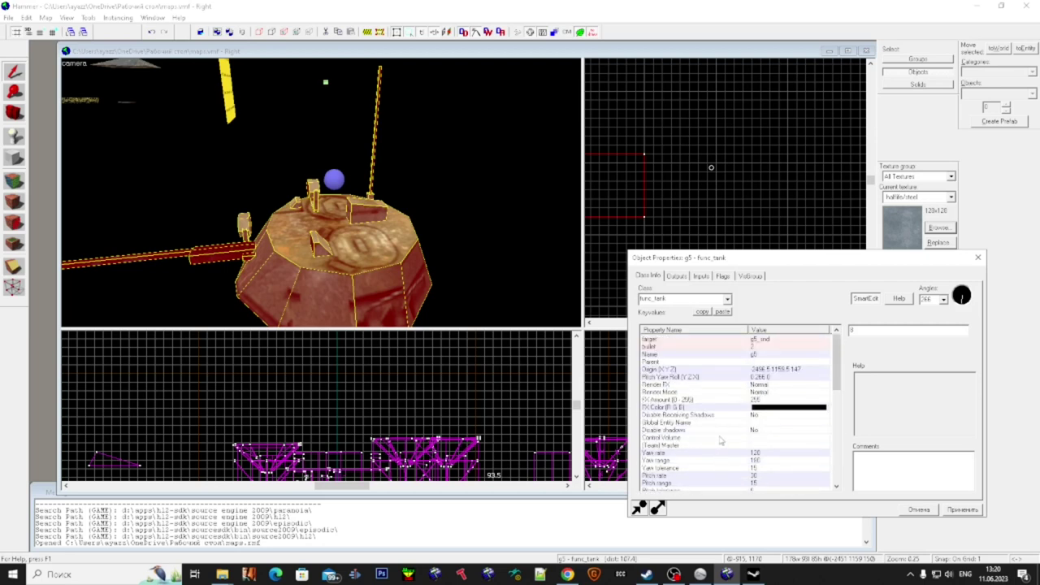
scroll(722, 438, "down", 4)
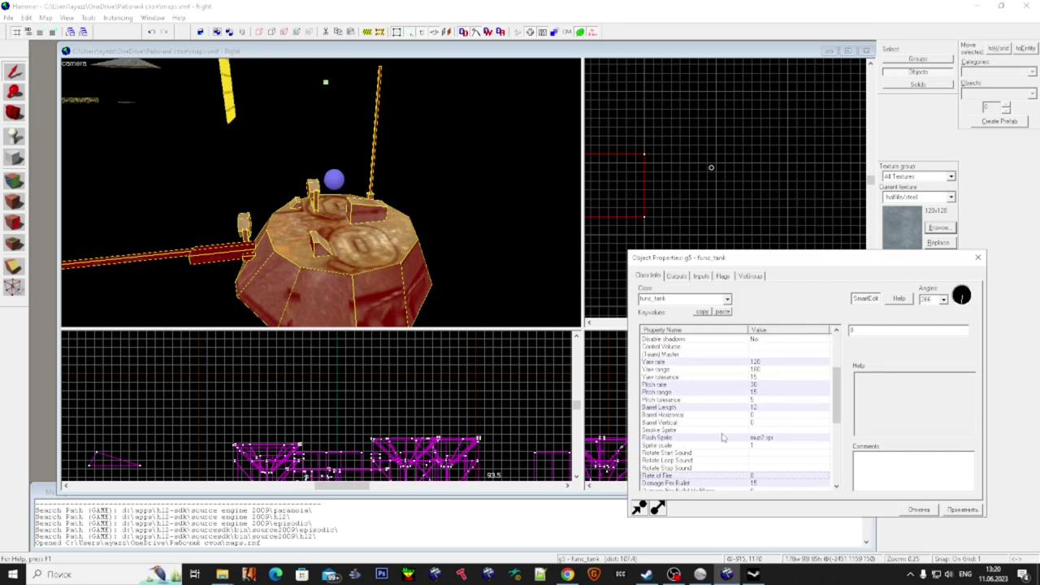
scroll(722, 437, "down", 1)
scroll(724, 440, "down", 3)
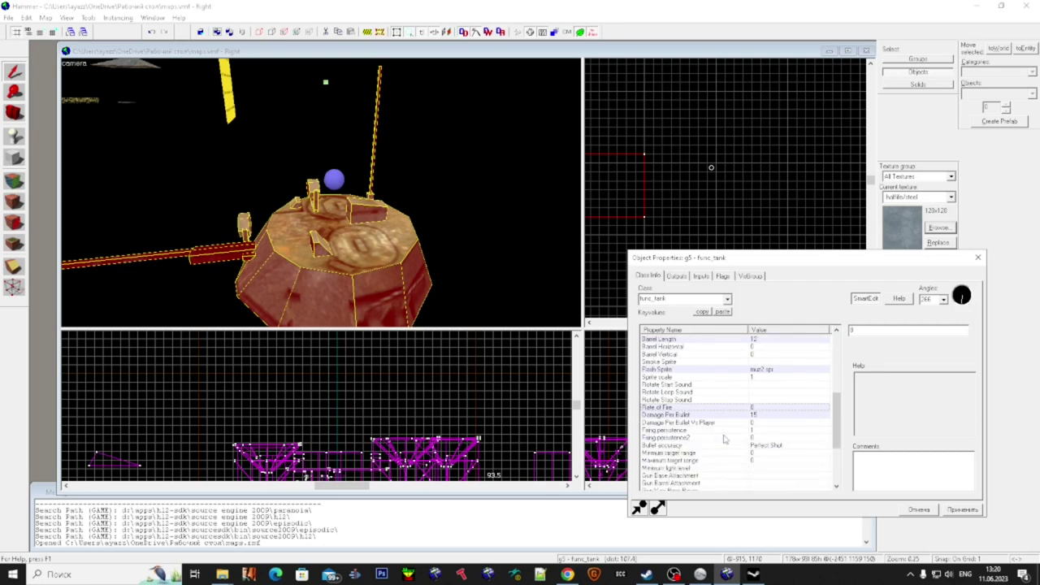
scroll(743, 453, "down", 3)
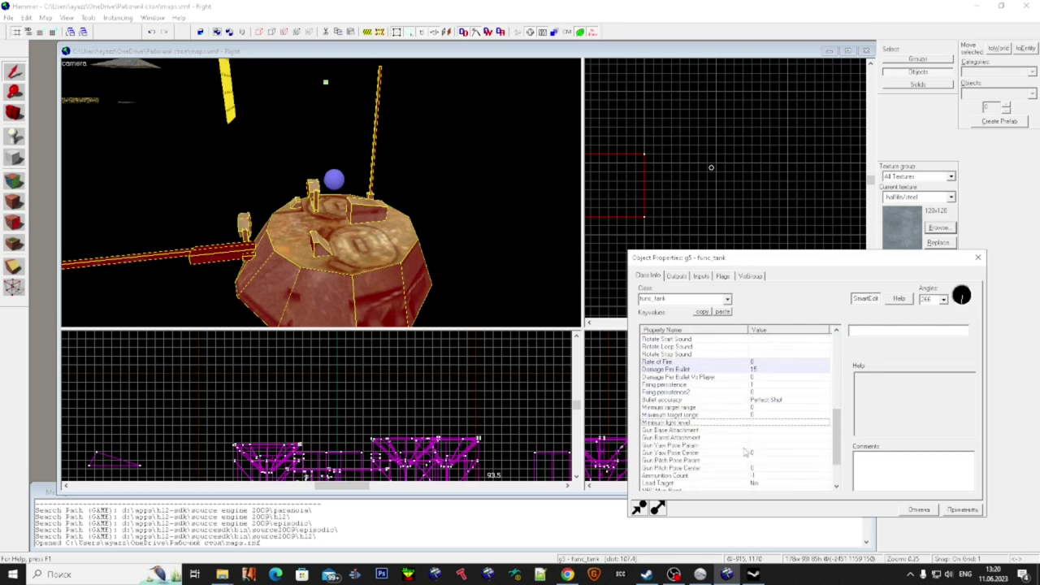
- Deform the green camouflage cube around the small func_tank gun by pulling a corner vertex beyond the opposite corner, about 39 by 56 units overall
left_click(410, 196)
key("s")
key("z")
key("w")
key("w")
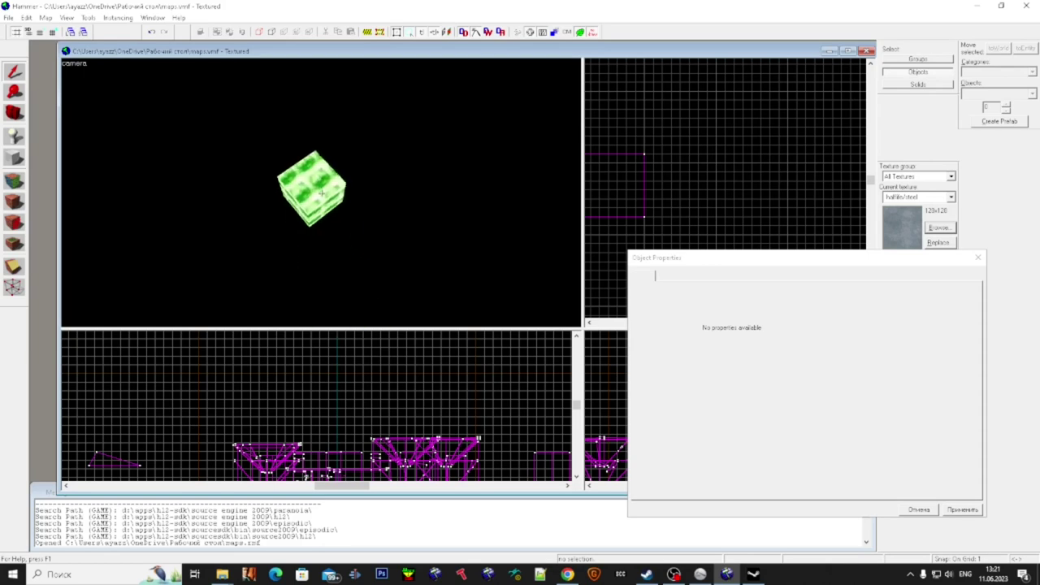
left_click(321, 192)
key("s")
key("z")
scroll(768, 173, "down", 10)
scroll(721, 167, "up", 15)
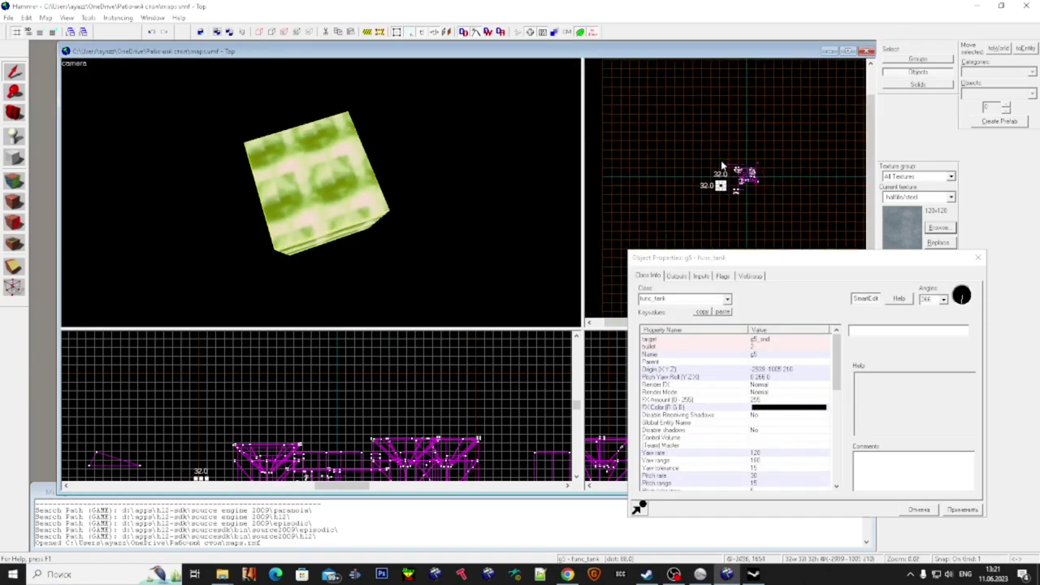
scroll(766, 193, "up", 3)
key("shift+v")
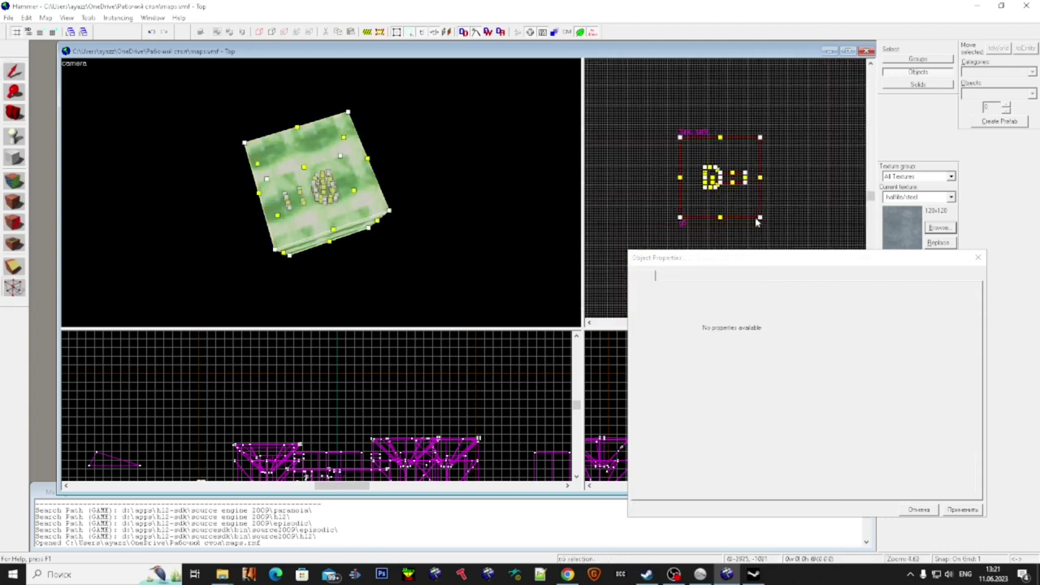
left_click(303, 186)
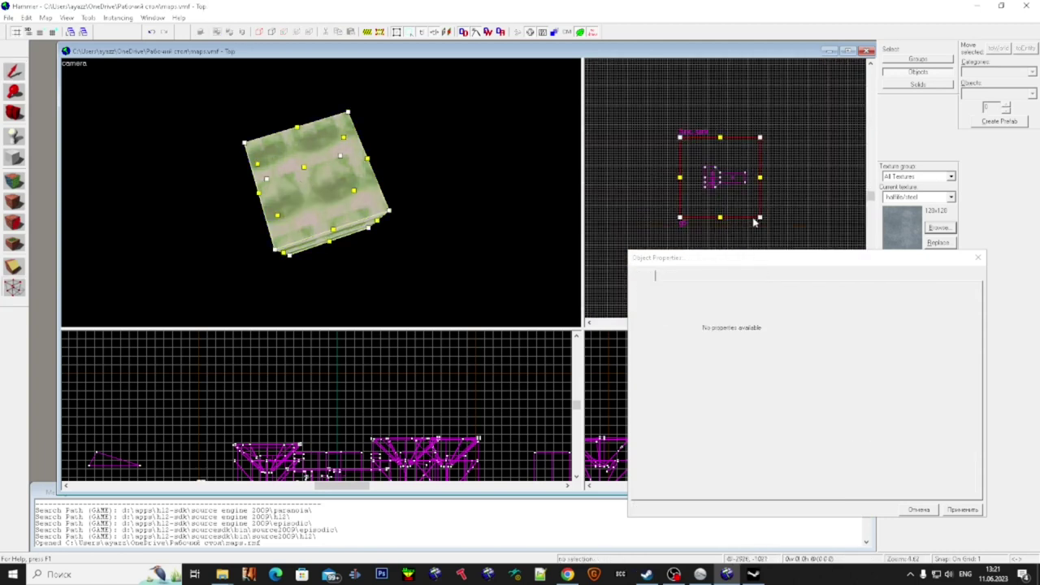
left_click_drag(760, 217, 660, 80)
left_click(14, 71)
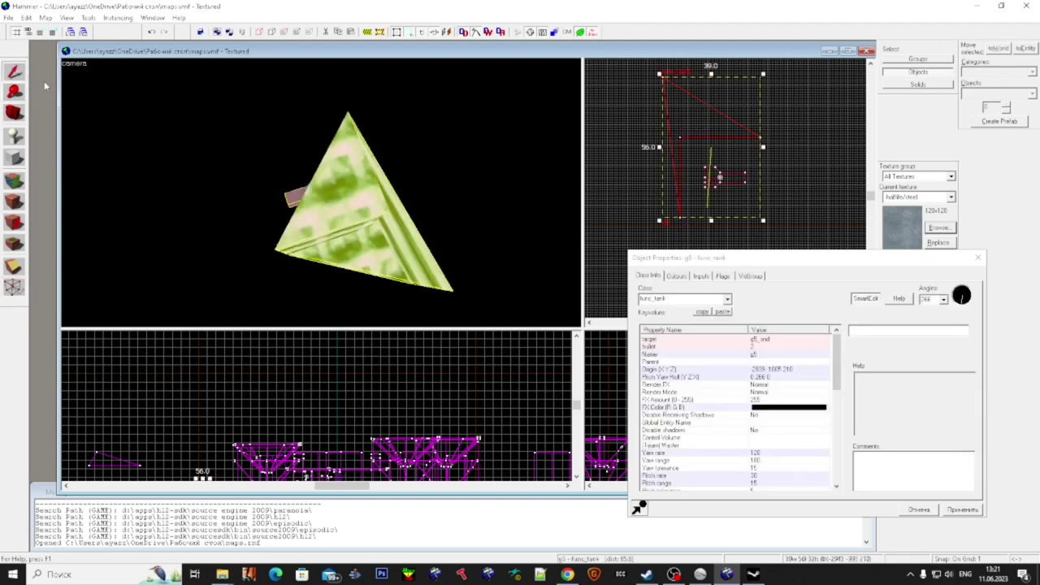
- Run the map problem check, find the solid with invalid structure and delete that deformed green block
key("Escape")
key("alt+p")
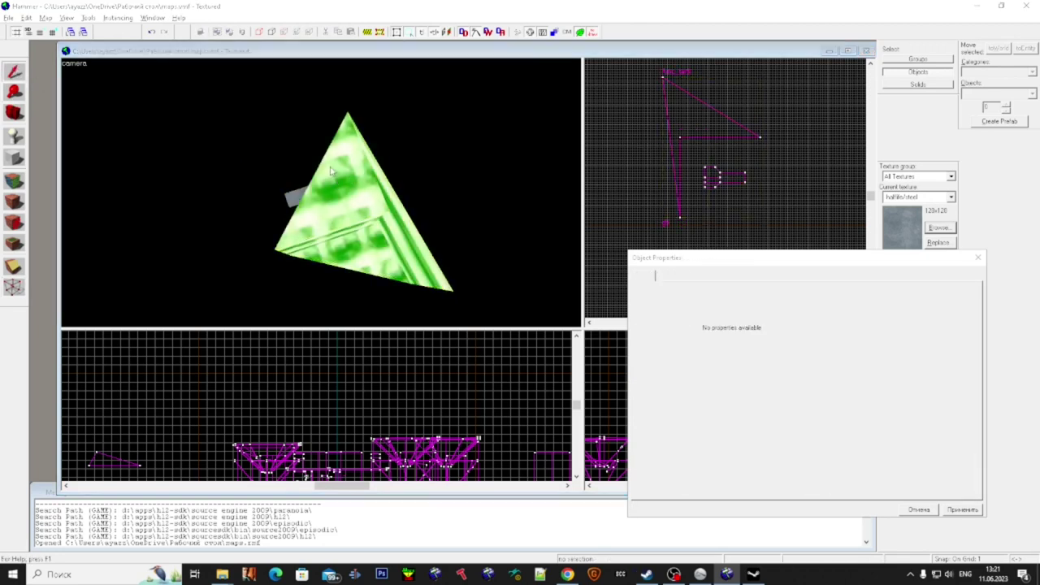
left_click_drag(827, 172, 827, 276)
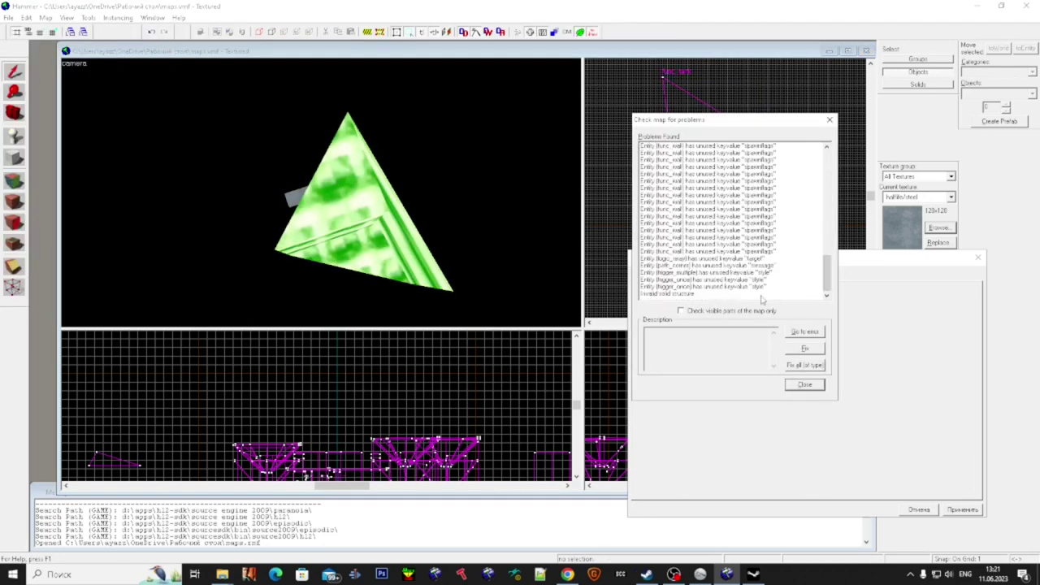
left_click(690, 293)
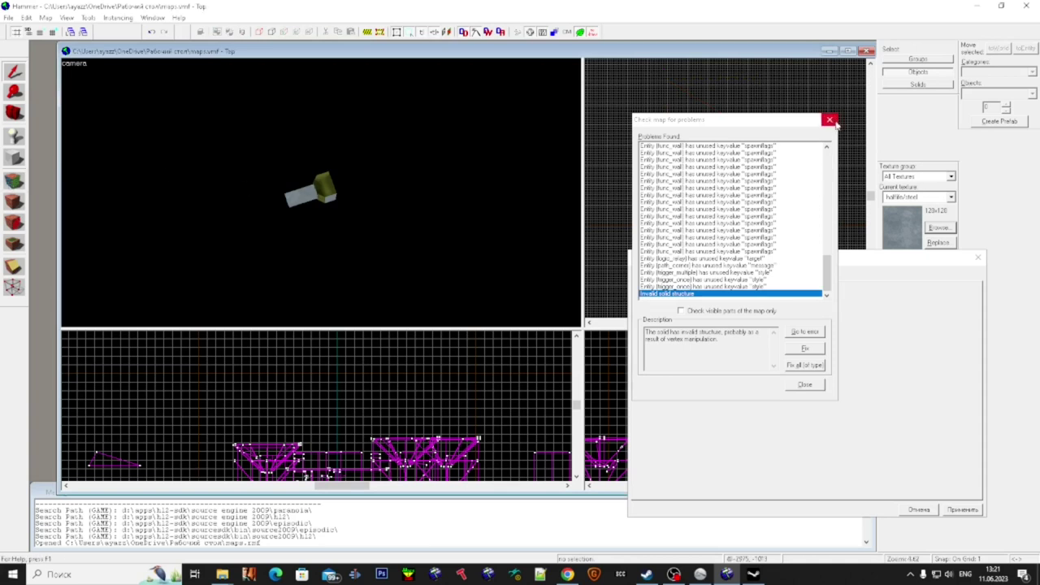
left_click(829, 121)
- Sample the dark green texture from the small func_tank gun's body and apply it to the body's remaining grey faces
key("shift+a")
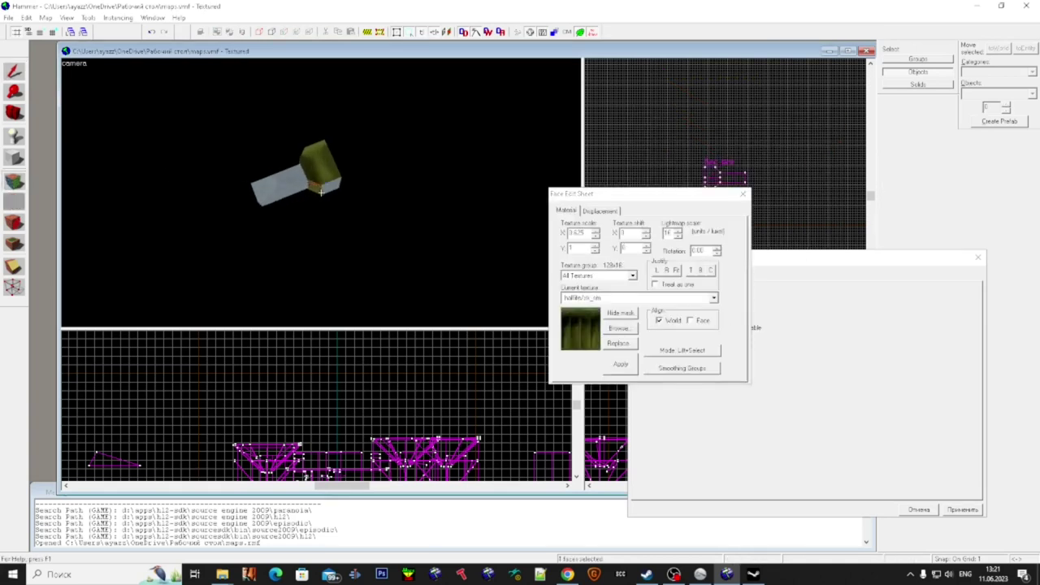
scroll(321, 193, "up", 4)
scroll(320, 193, "up", 6)
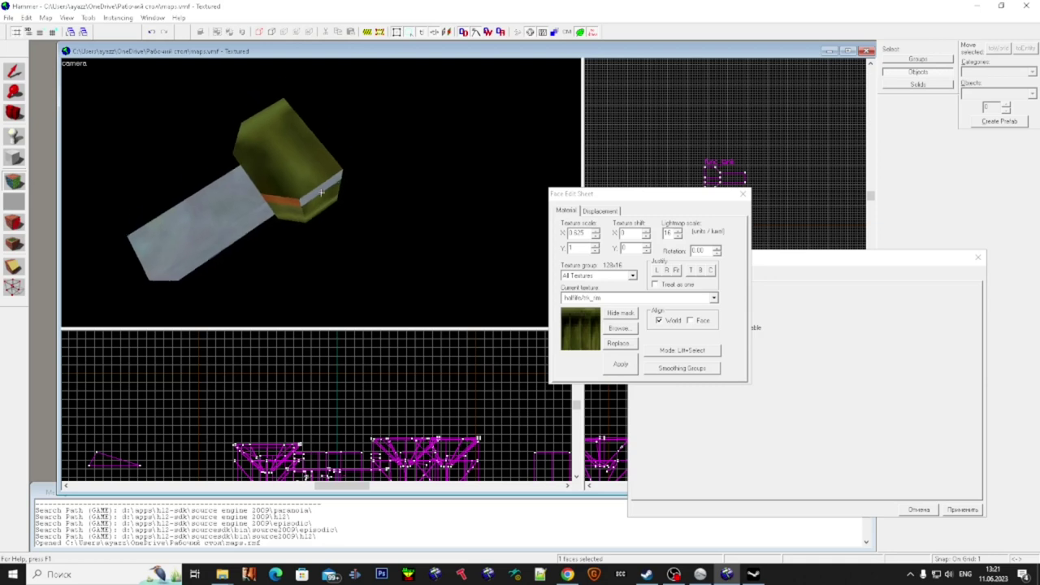
scroll(321, 193, "down", 10)
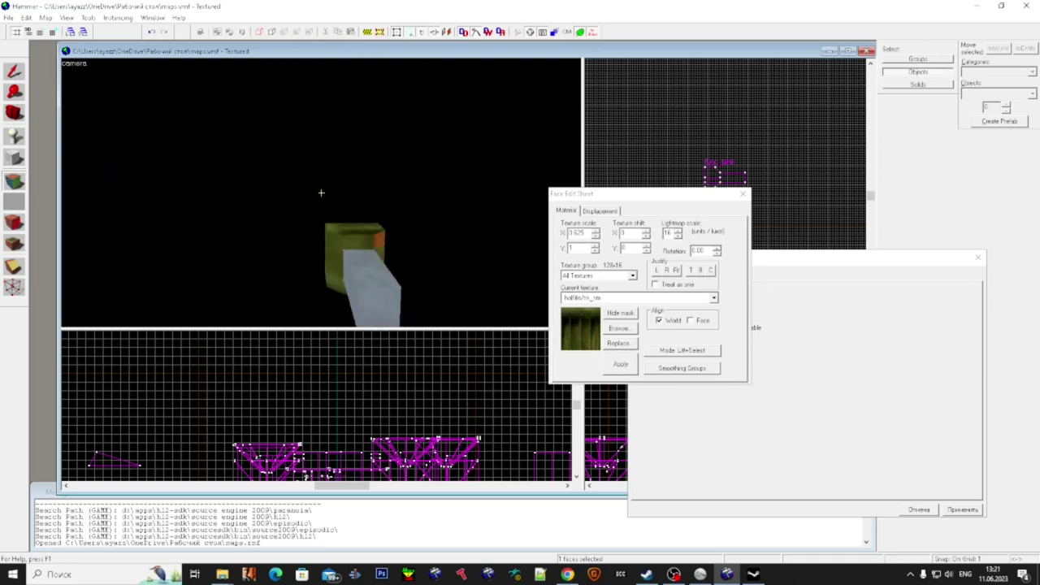
scroll(321, 193, "up", 6)
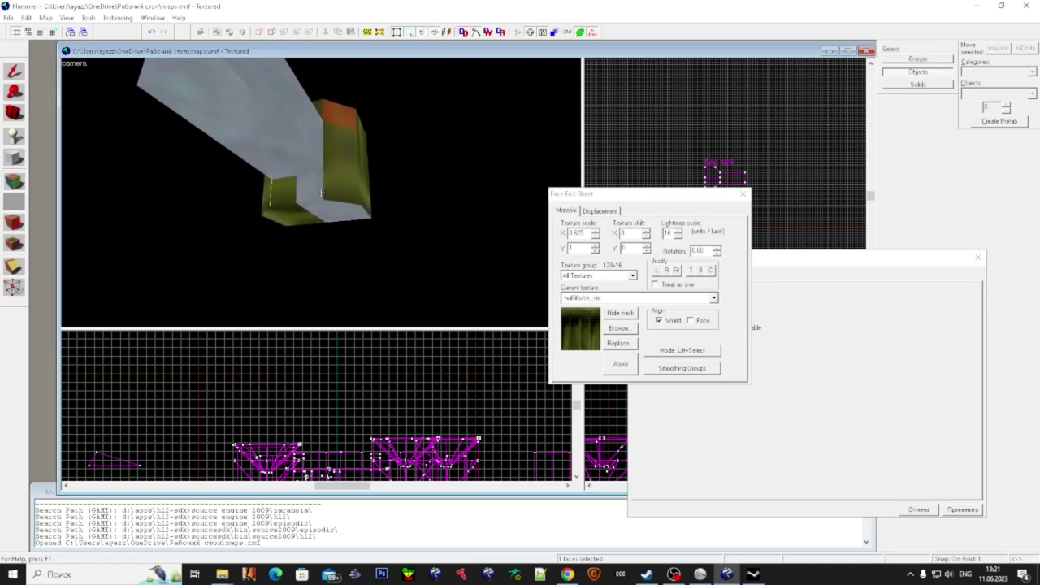
key("d")
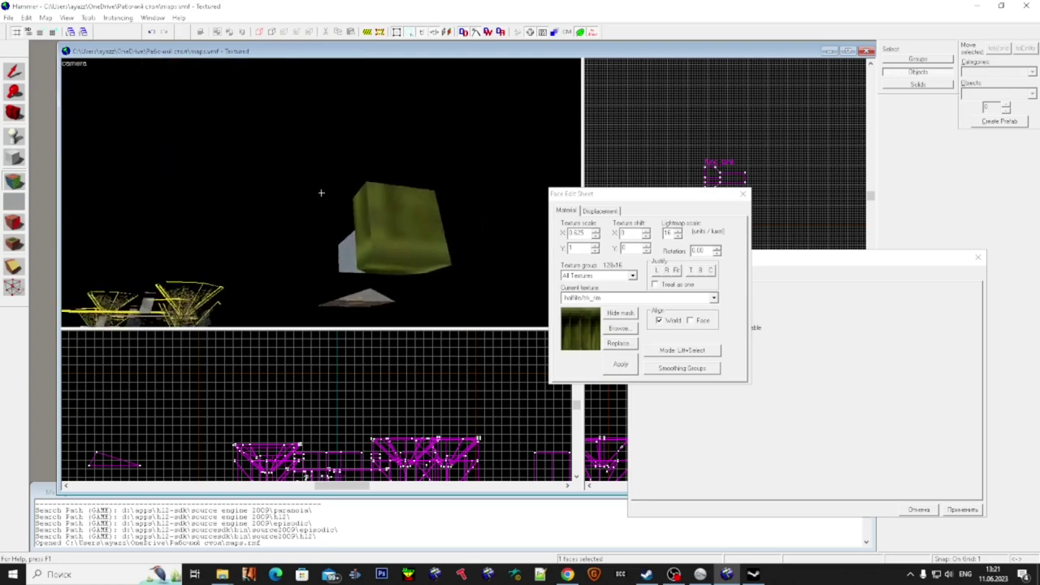
left_click(321, 193)
left_click(321, 192)
key("d")
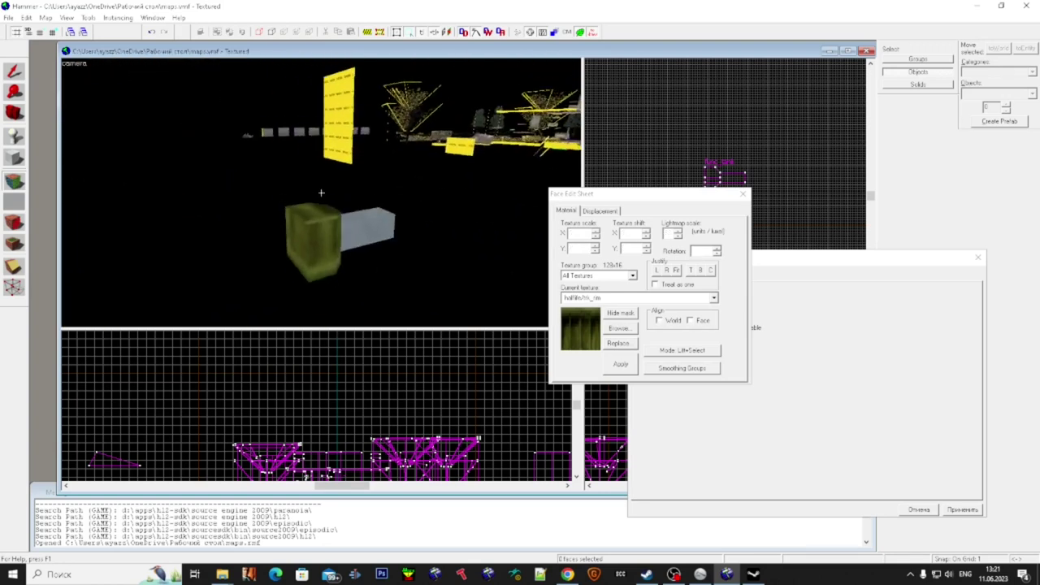
key("z")
key("super")
- Deform the green camouflage cube at the free end of the func_door_rotating beam by pulling a corner vertex out sideways
left_click(14, 70)
scroll(393, 159, "down", 5)
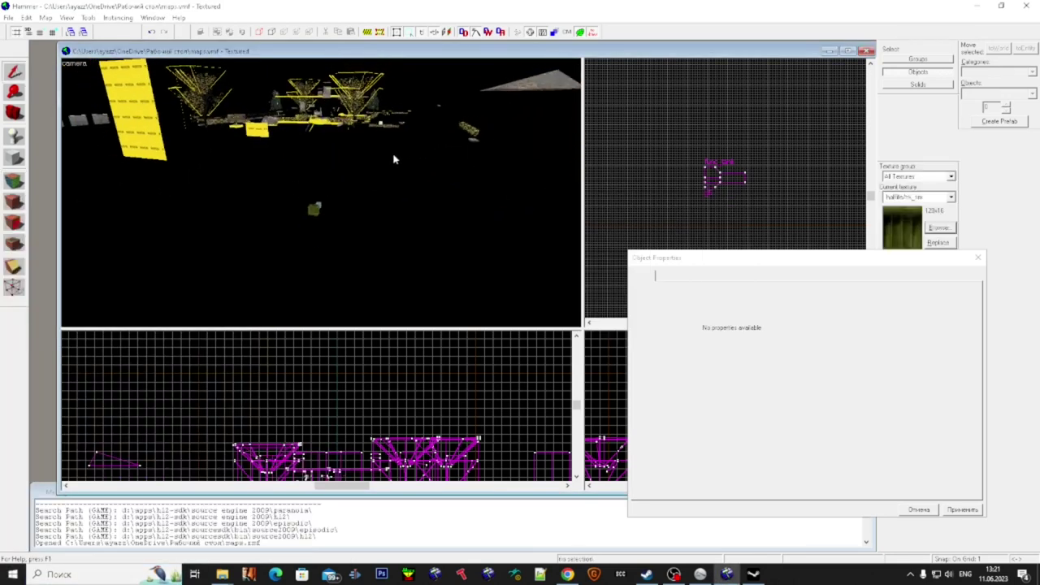
key("z")
key("w")
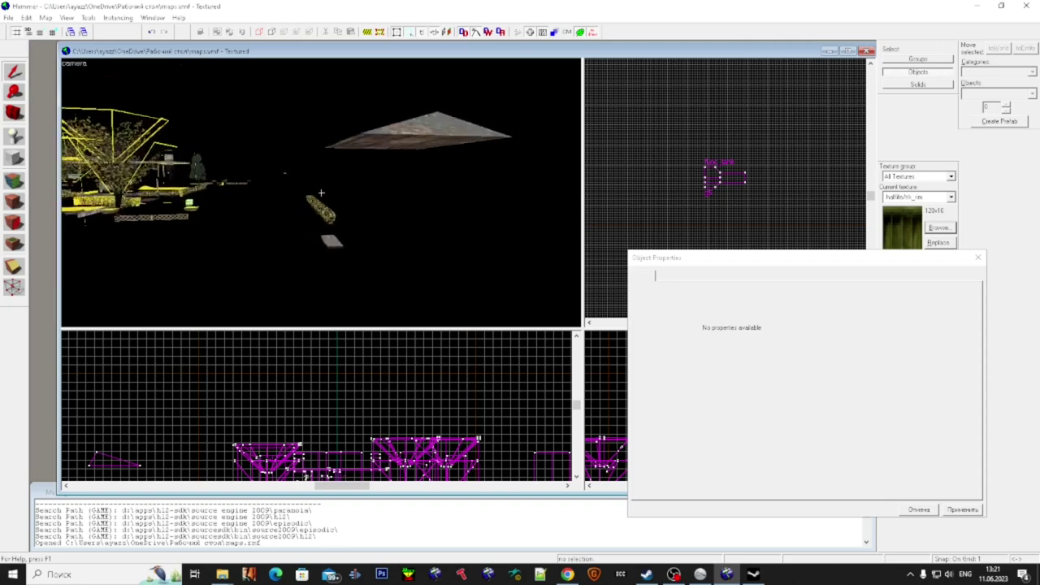
key("w")
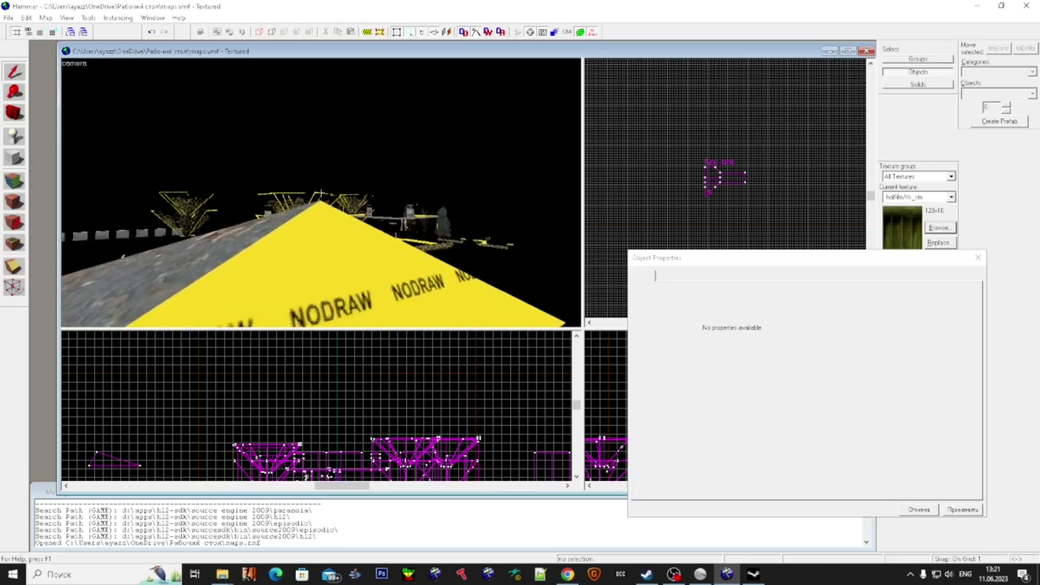
key("w")
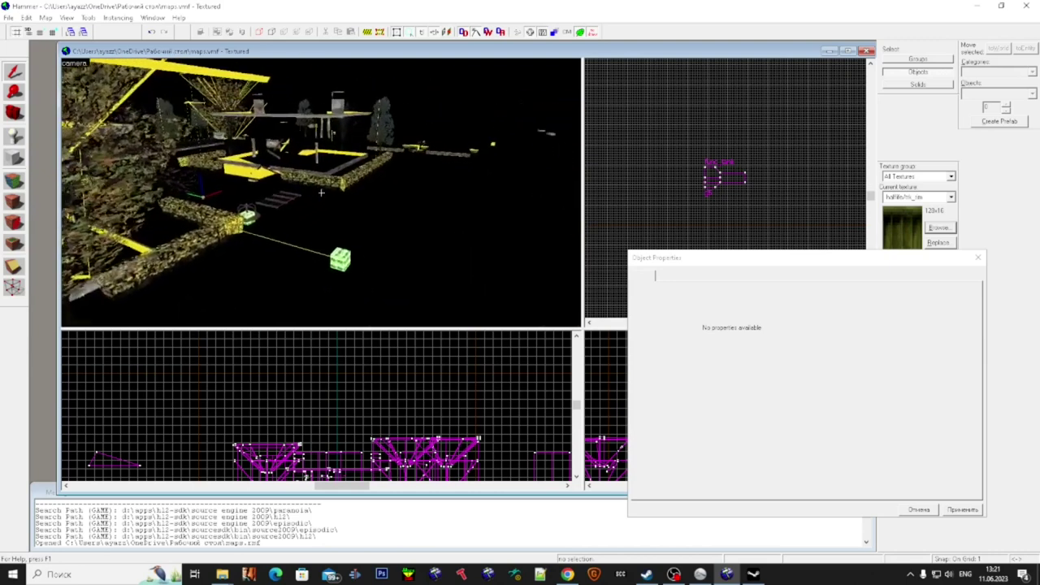
left_click(321, 193)
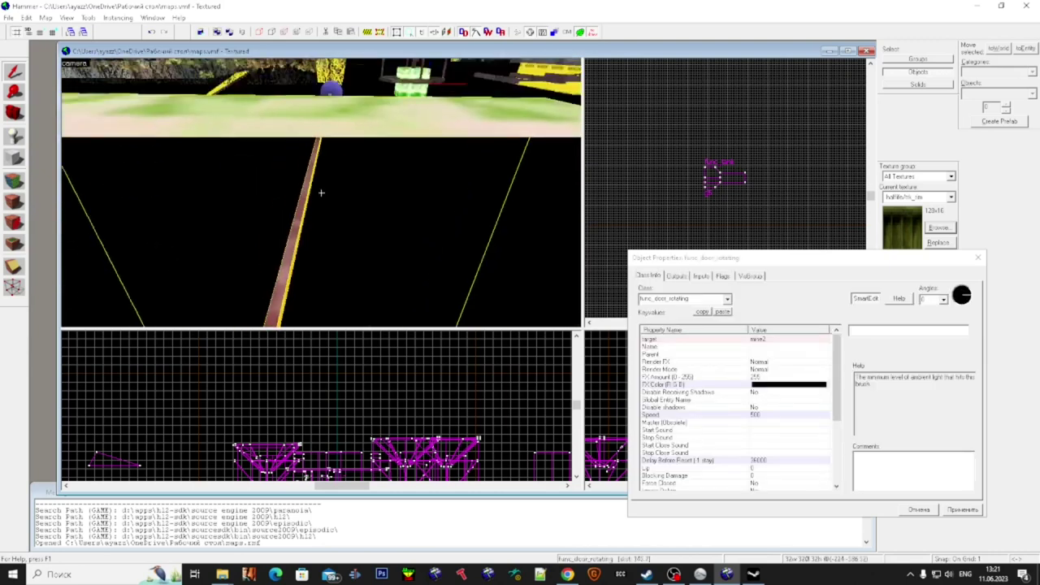
key("super")
key("super")
scroll(705, 185, "down", 12)
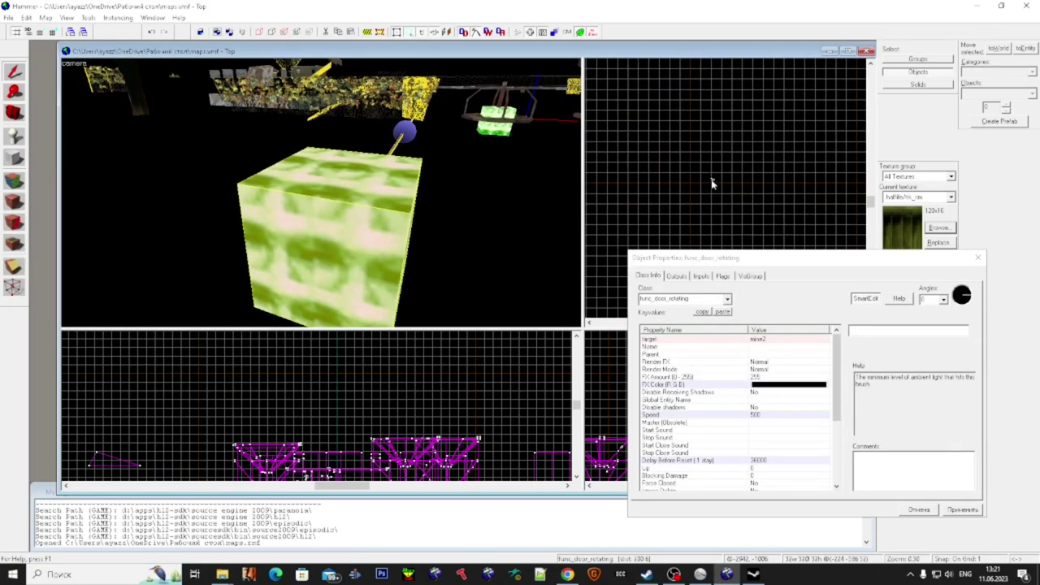
scroll(763, 95, "up", 12)
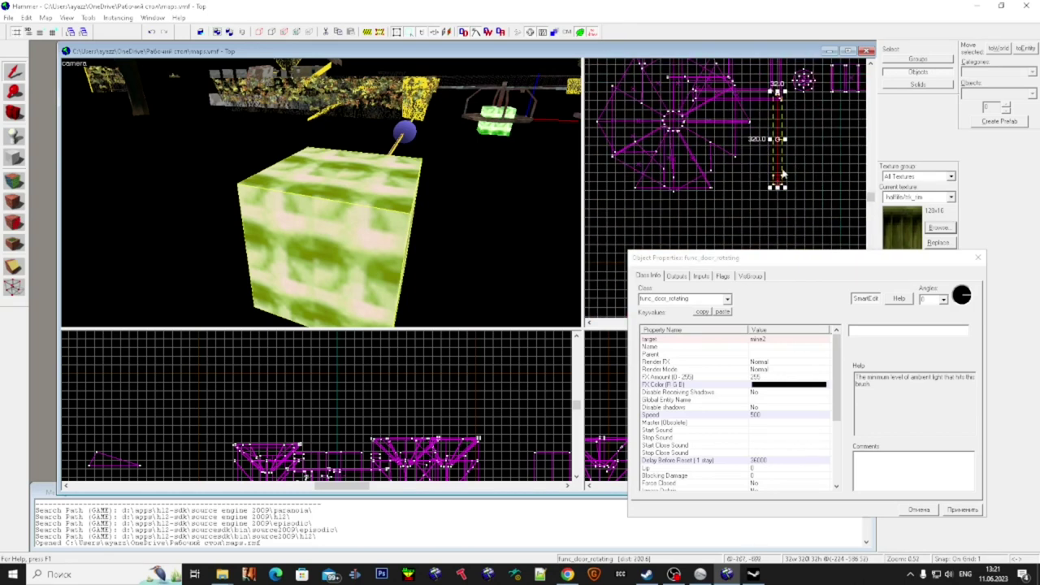
scroll(763, 95, "up", 2)
scroll(765, 94, "down", 5)
left_click_drag(764, 84, 754, 187)
scroll(760, 166, "up", 11)
scroll(754, 189, "up", 6)
key("shift+v")
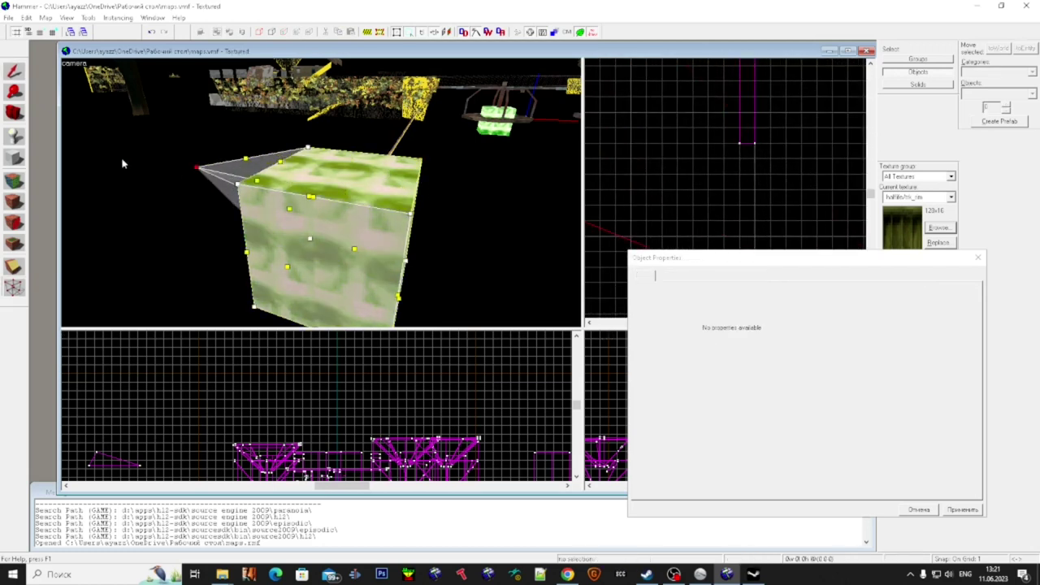
- Check the map for problems and delete the invalid solid left by the deformed cube at the beam's end
left_click(17, 72)
key("Escape")
key("alt+p")
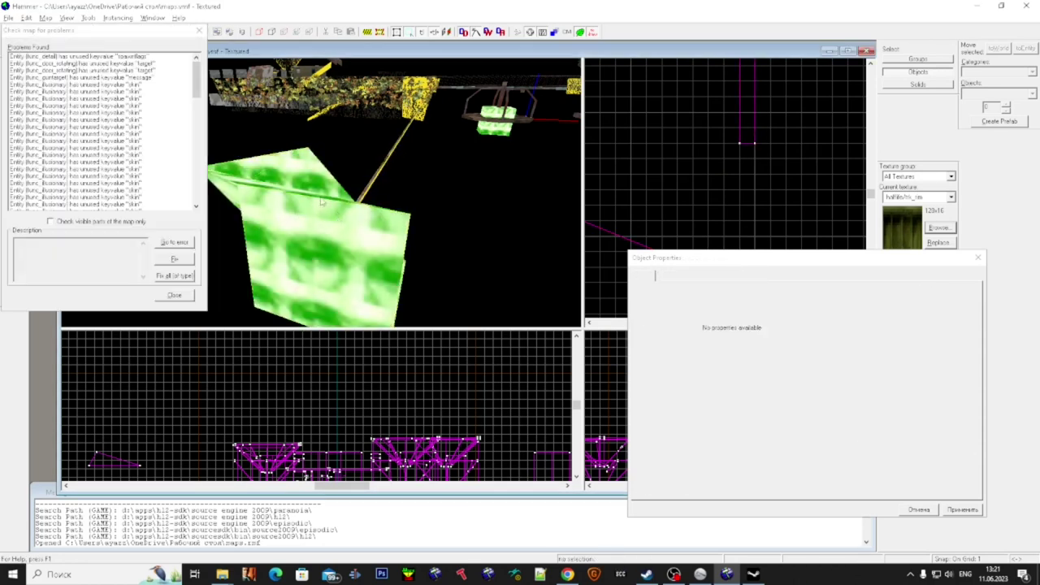
scroll(138, 198, "down", 10)
left_click(113, 204)
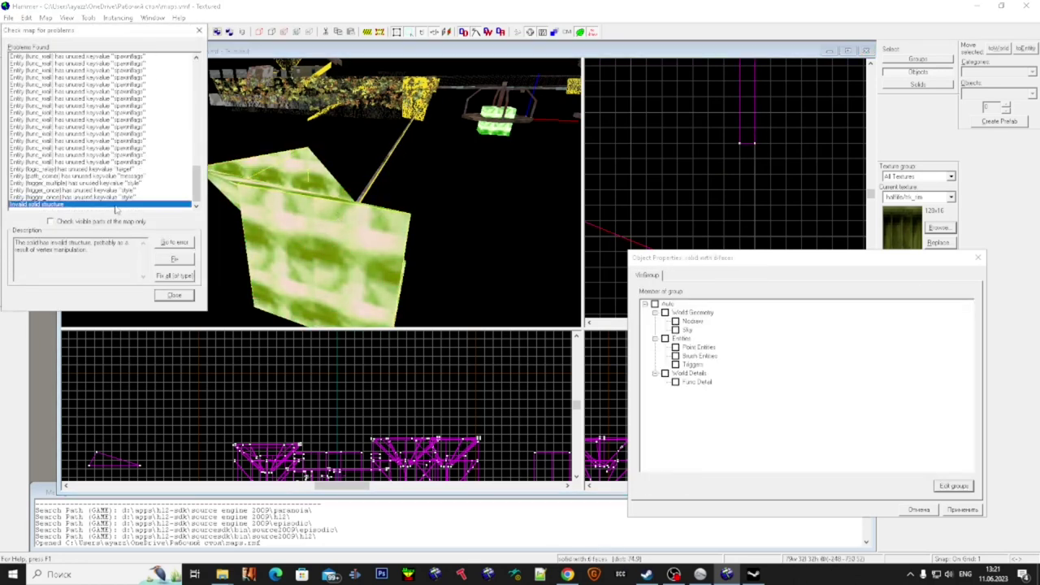
key("Delete")
left_click(183, 295)
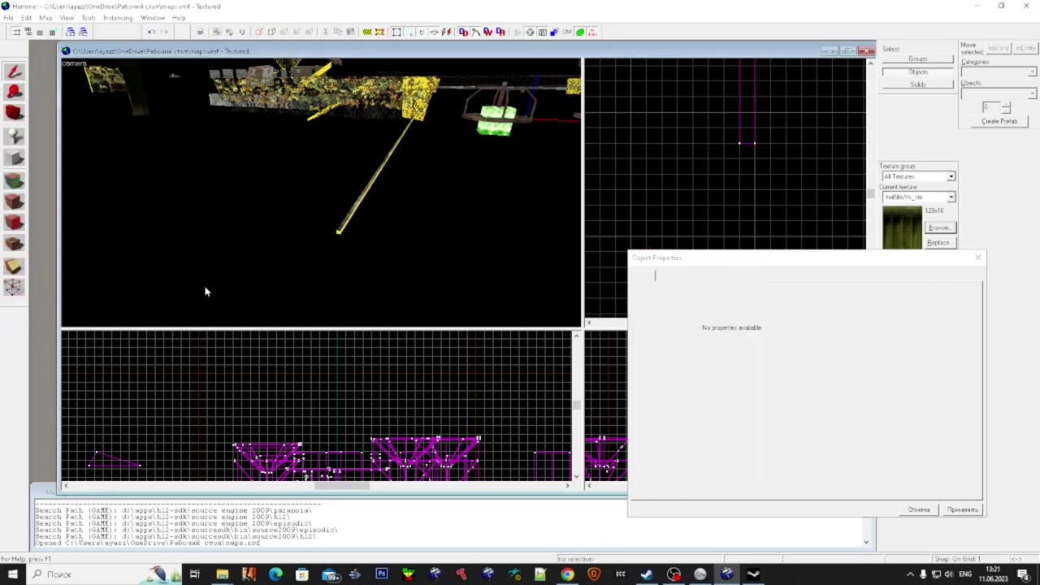
- Move the origin of the func_door_rotating beam from its free end to the end at the hedge
left_click(341, 231)
key("z")
key("w")
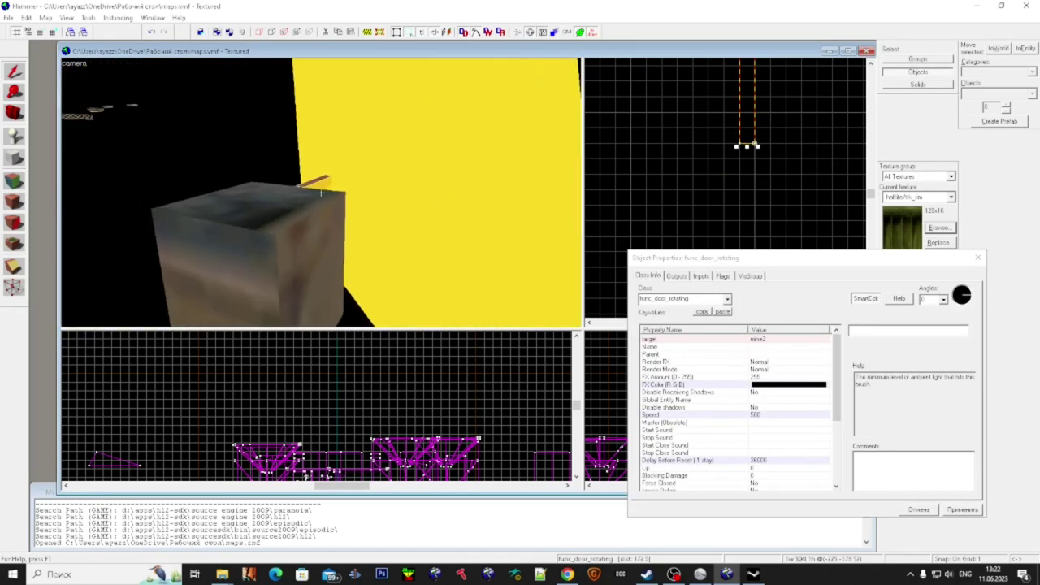
key("super")
key("super")
scroll(726, 201, "down", 14)
scroll(725, 182, "down", 2)
scroll(723, 182, "up", 12)
key("d")
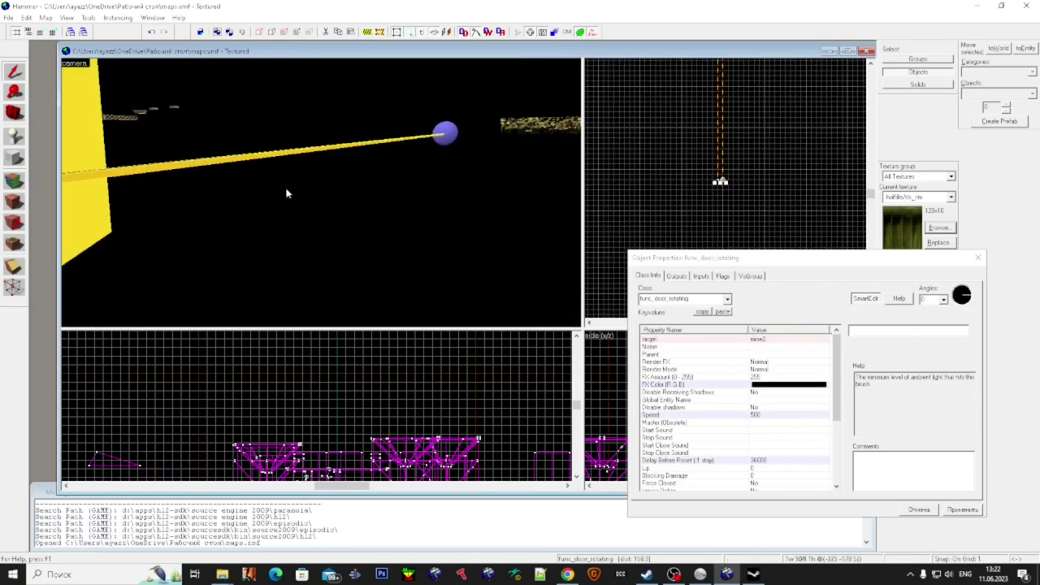
key("z")
key("d")
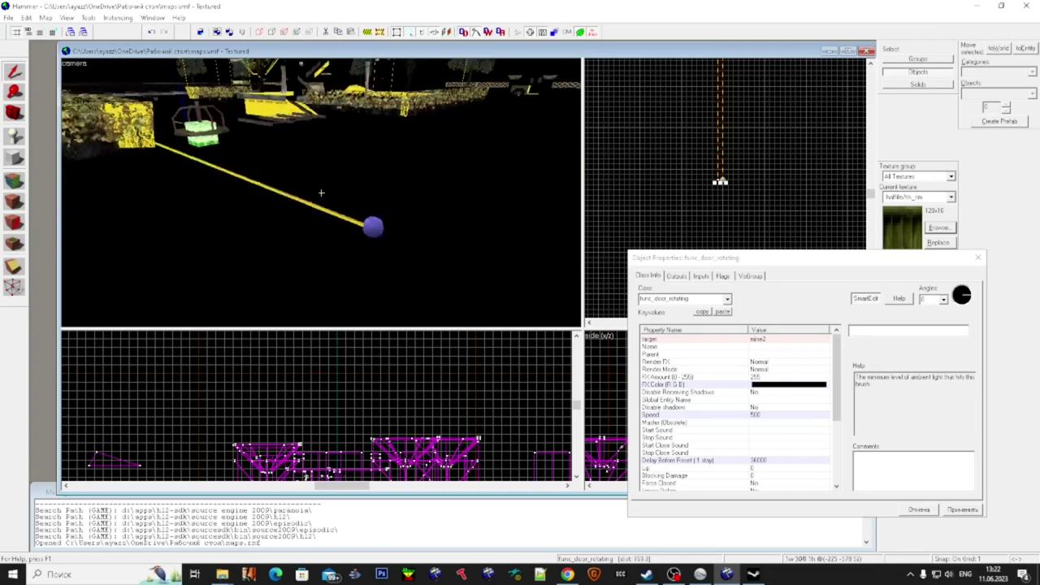
key("super")
key("super")
scroll(686, 174, "down", 4)
scroll(697, 177, "up", 4)
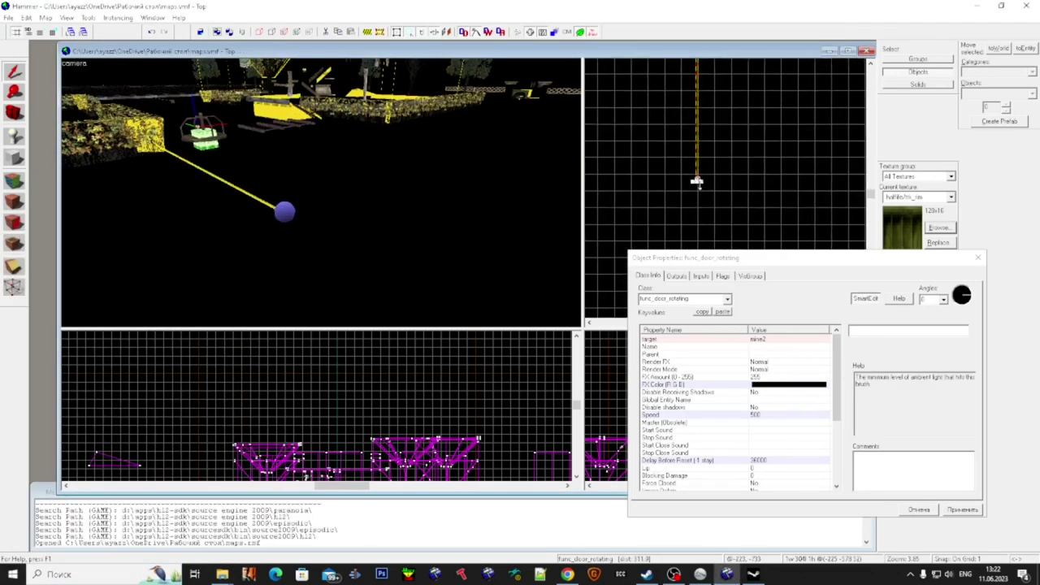
mouse_move(726, 134)
left_mouse_down()
mouse_move(747, 158)
mouse_move(766, 70)
mouse_move(736, 95)
mouse_move(702, 98)
left_mouse_up()
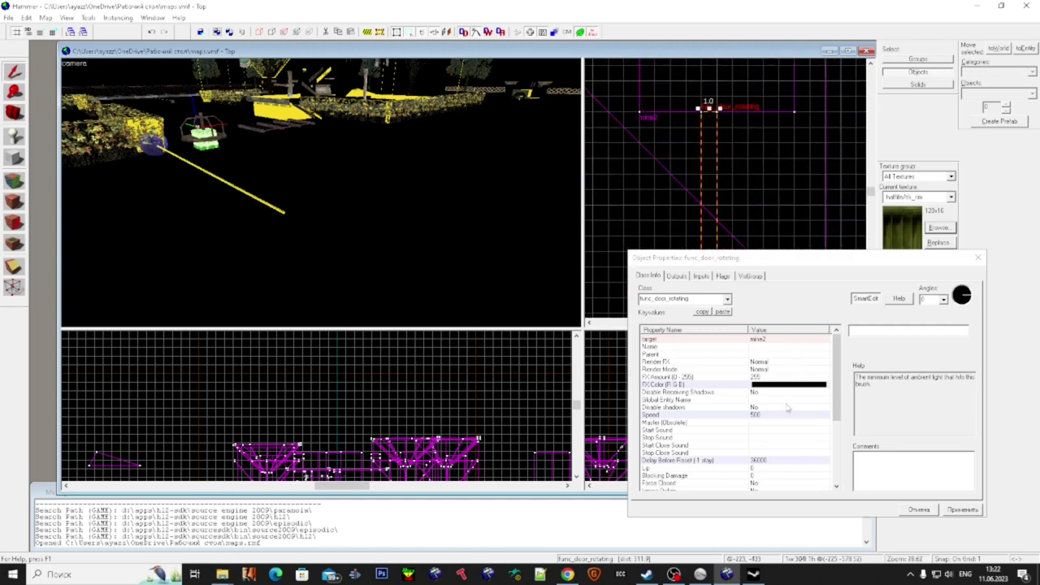
- Check the Origin and Pitch Yaw Roll properties of the rotating beam, apply the properties and deselect the beam
scroll(787, 409, "down", 5)
left_click(765, 461)
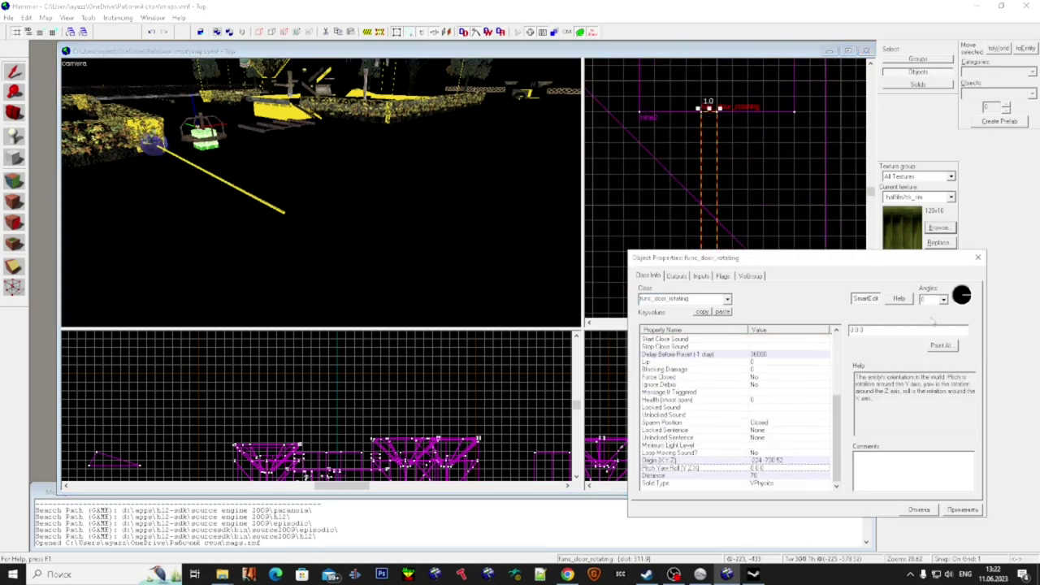
left_click(966, 510)
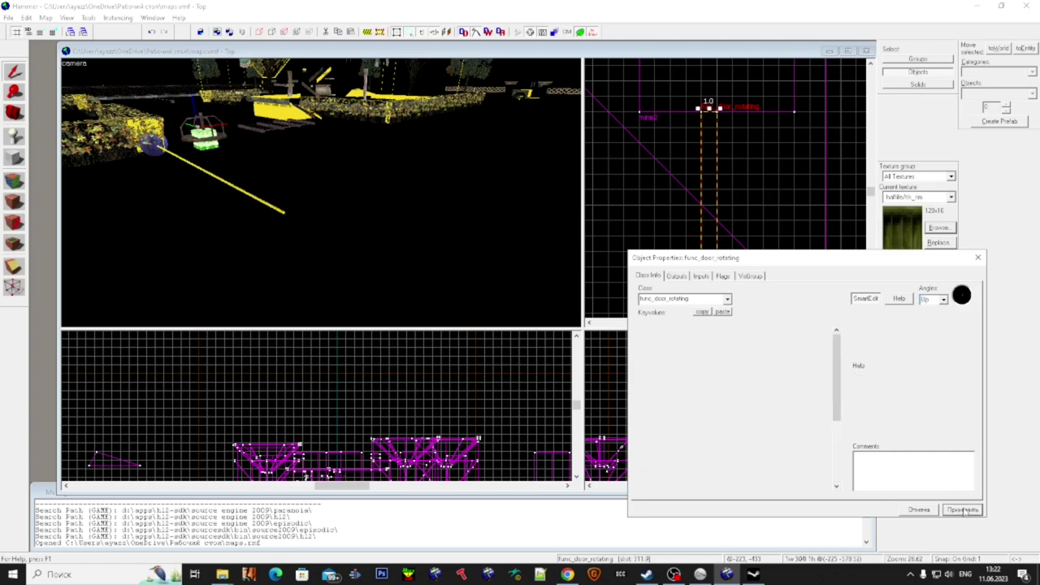
left_click(313, 182)
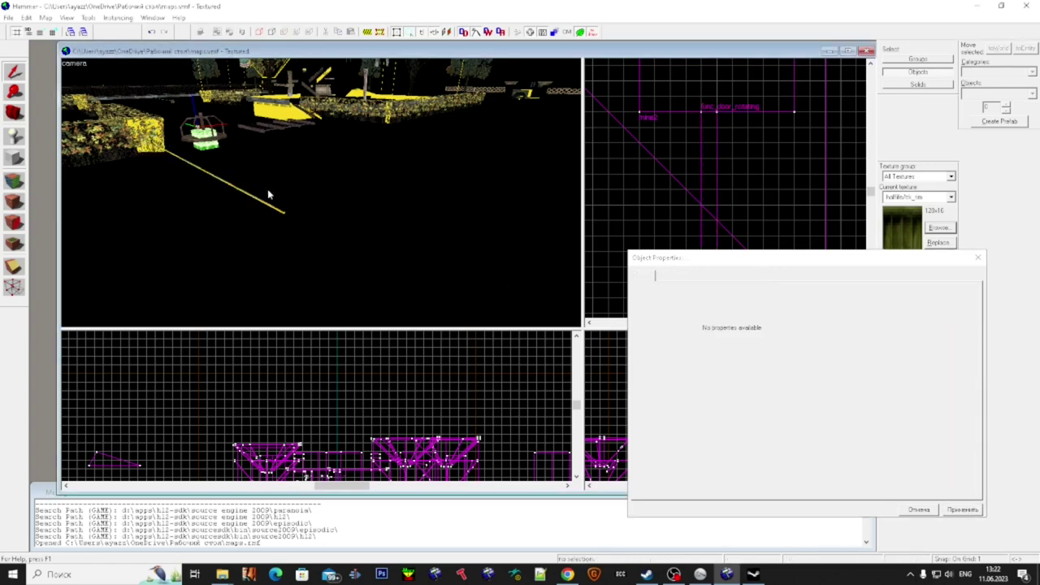
- Sample the grey texture of the func_door_rotating beam and apply it to another face of the beam
key("z")
key("w")
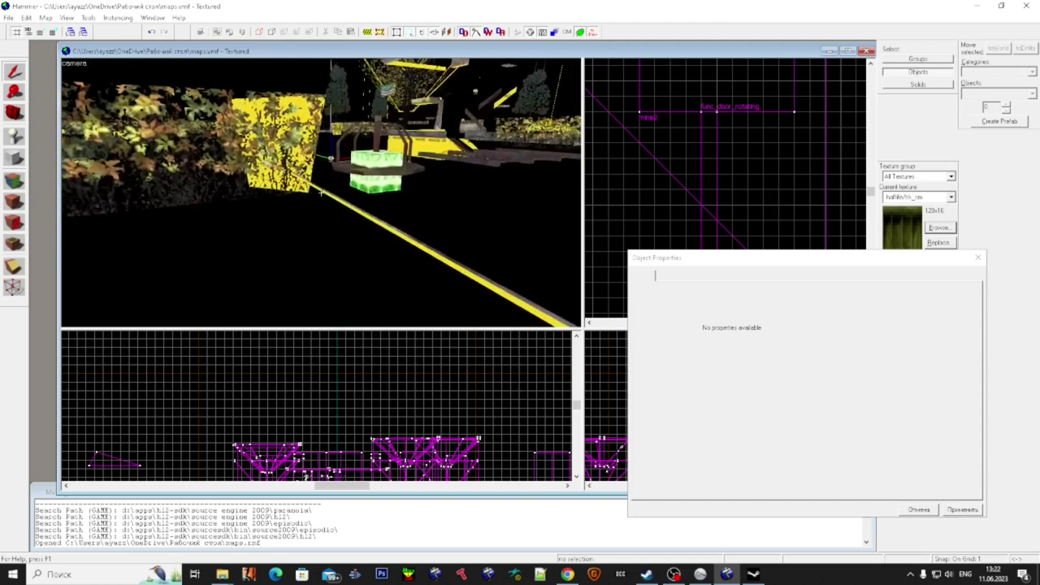
left_click(322, 192)
left_click(321, 191)
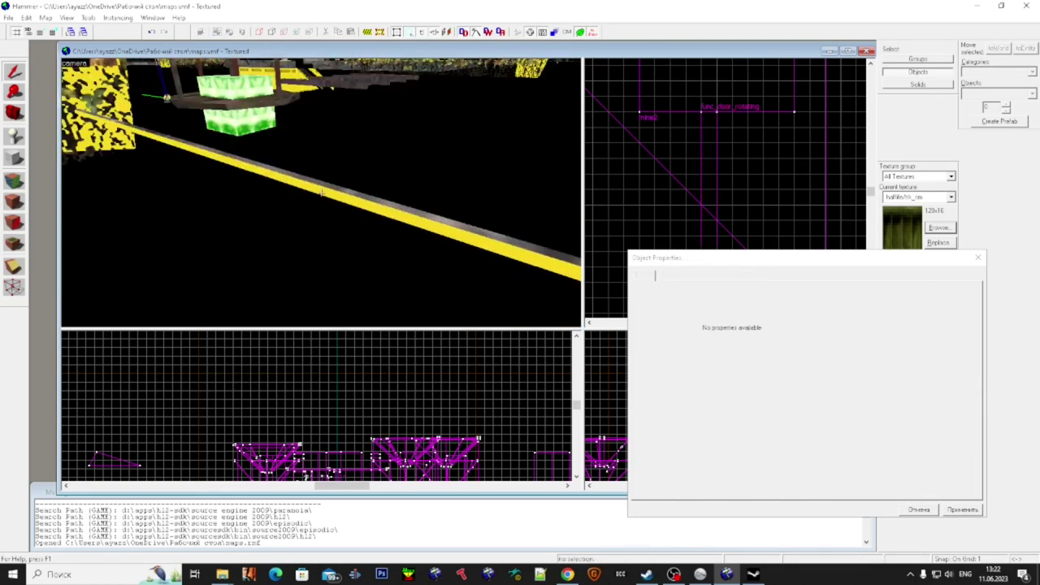
key("super")
left_click(16, 183)
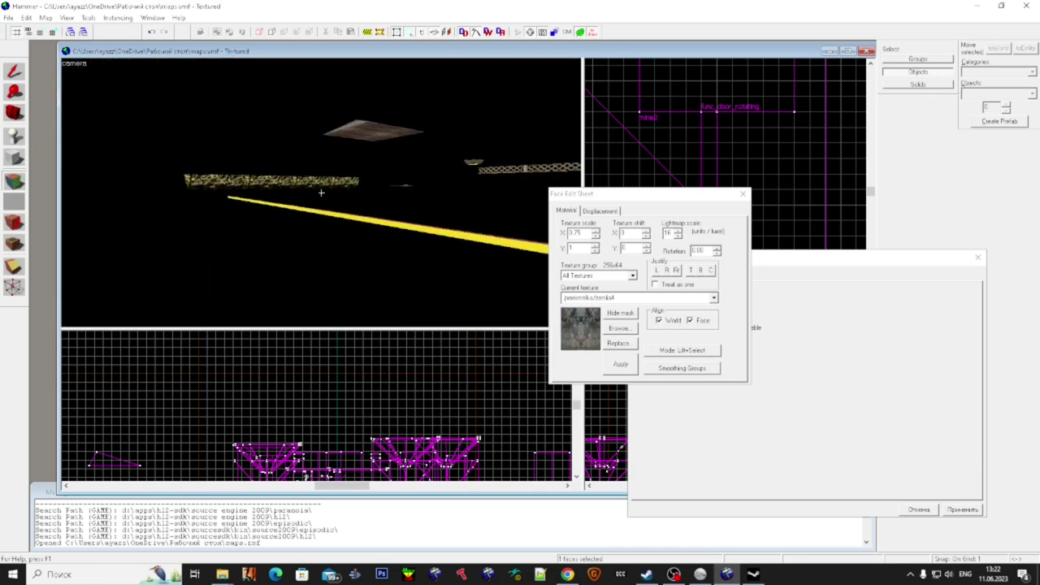
right_click(321, 192)
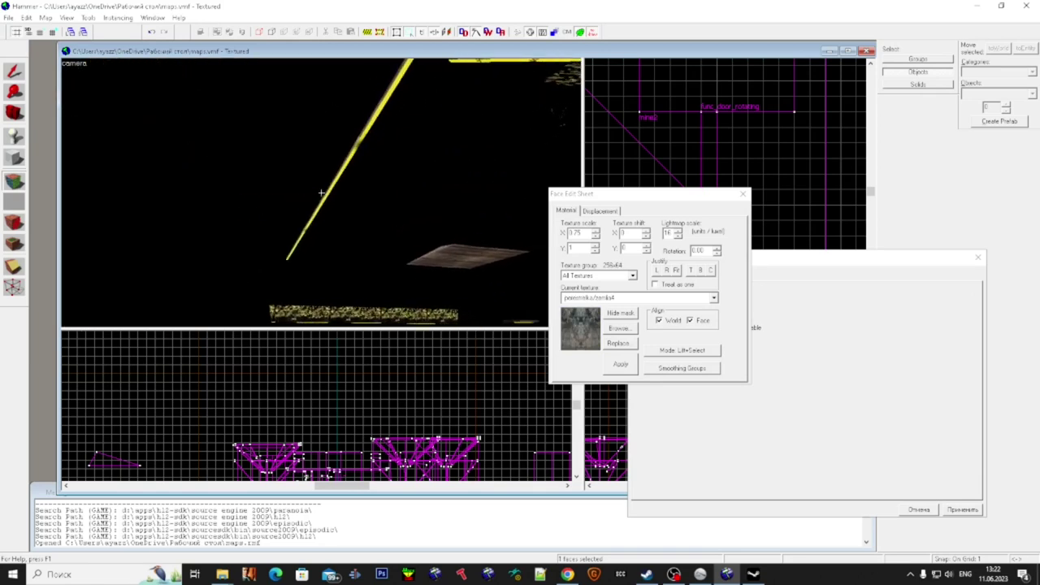
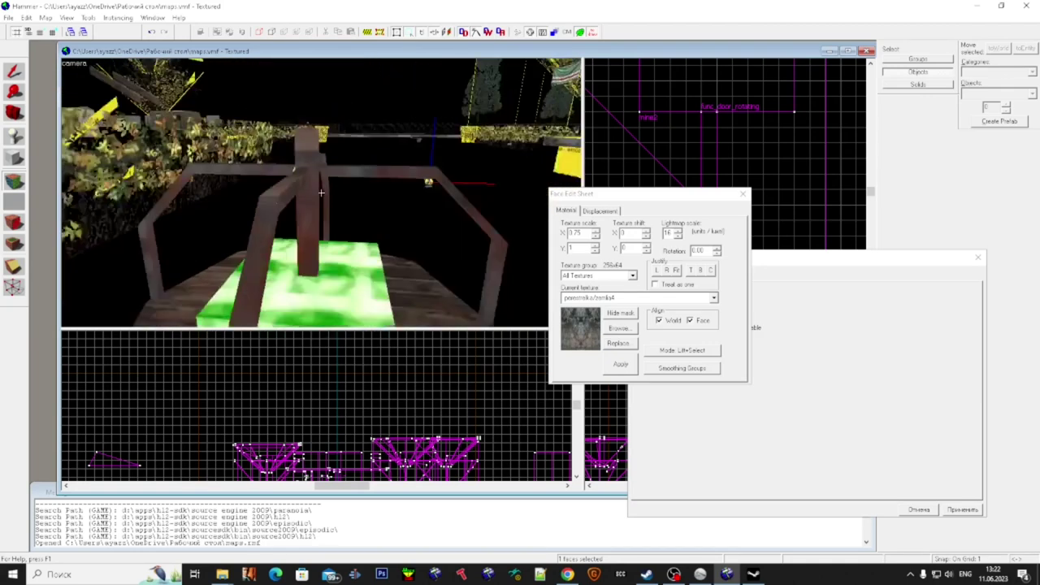
- Deform the green origin block on the carousel platform by pulling one vertical edge out past the platform's rim with the Vertex Tool
key("super")
left_click(13, 70)
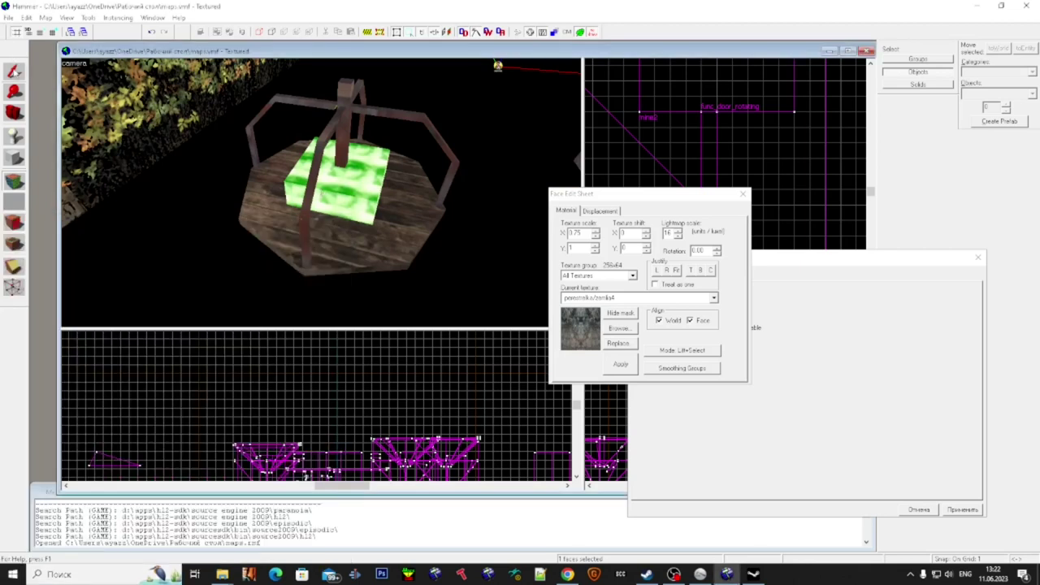
left_click(457, 162)
scroll(656, 150, "down", 10)
left_click(360, 187)
key("shift+v")
scroll(646, 155, "down", 10)
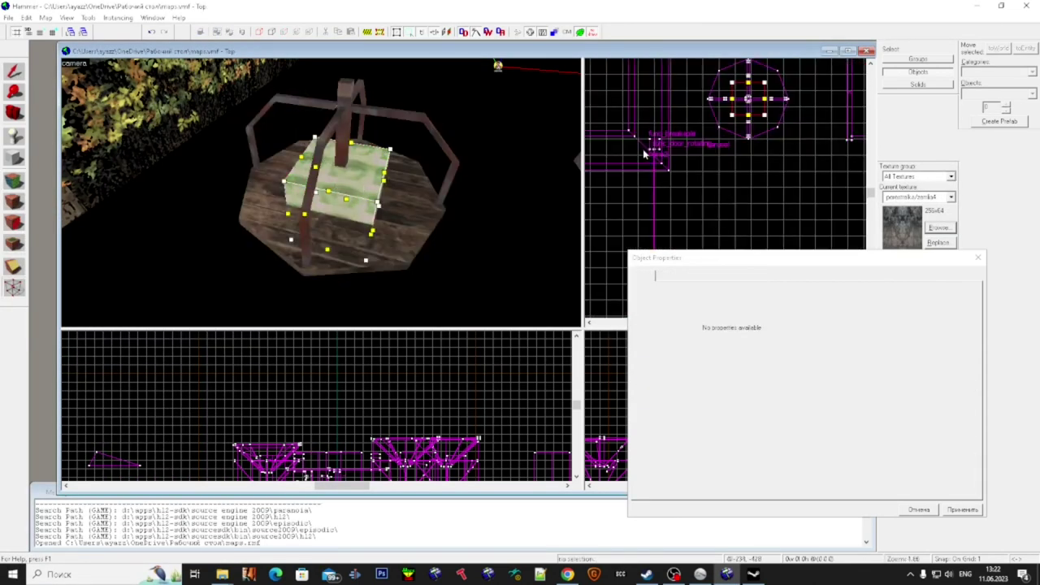
scroll(685, 113, "up", 5)
scroll(685, 199, "up", 4)
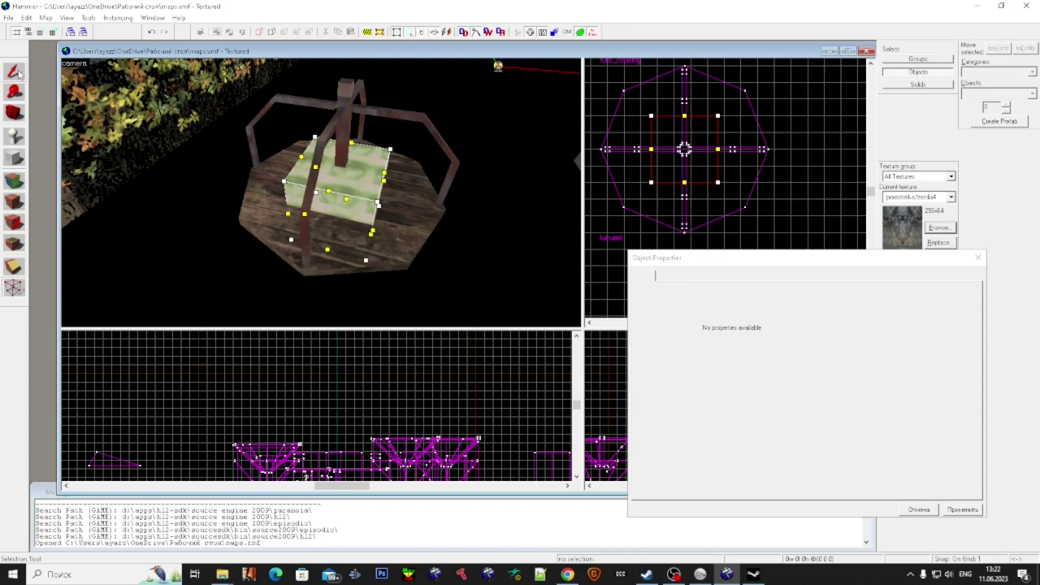
left_click(362, 243)
key("shift+v")
left_click(358, 185)
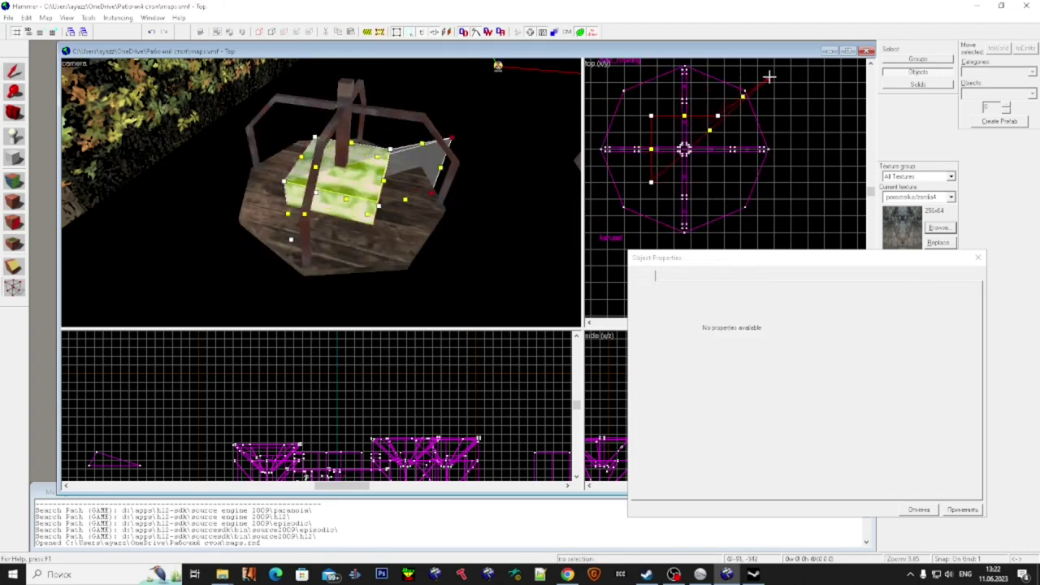
left_click(21, 78)
scroll(383, 198, "down", 1)
key("Escape")
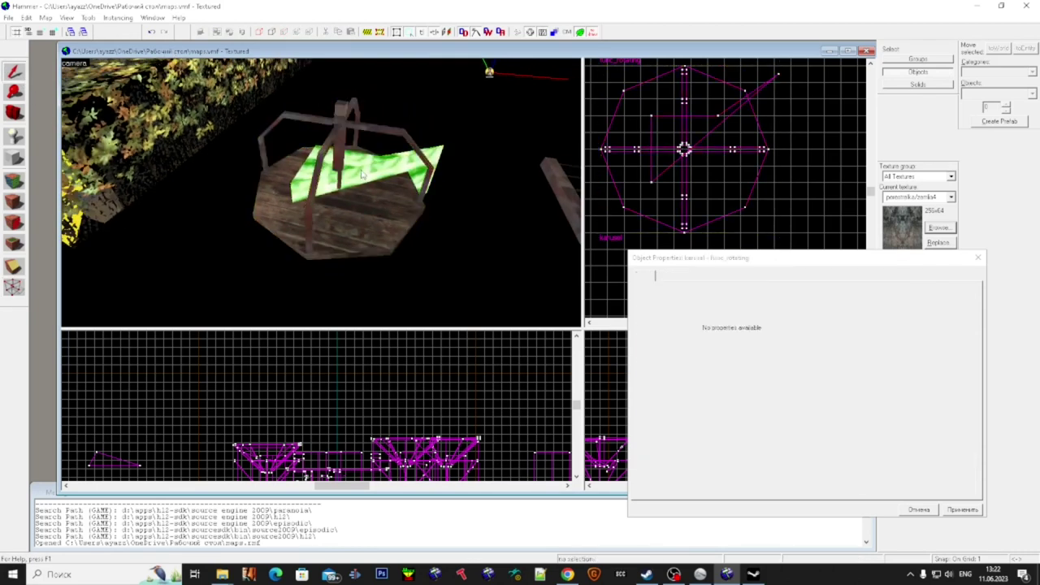
- Select the carousel func_rotating and check the map for problems
left_click(362, 173)
key("alt+p")
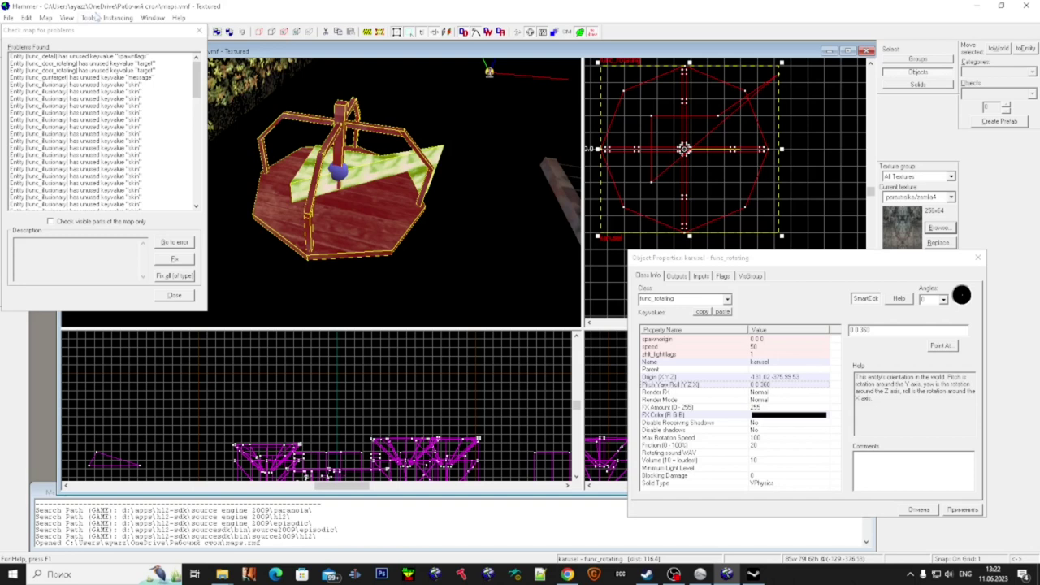
left_click(198, 31)
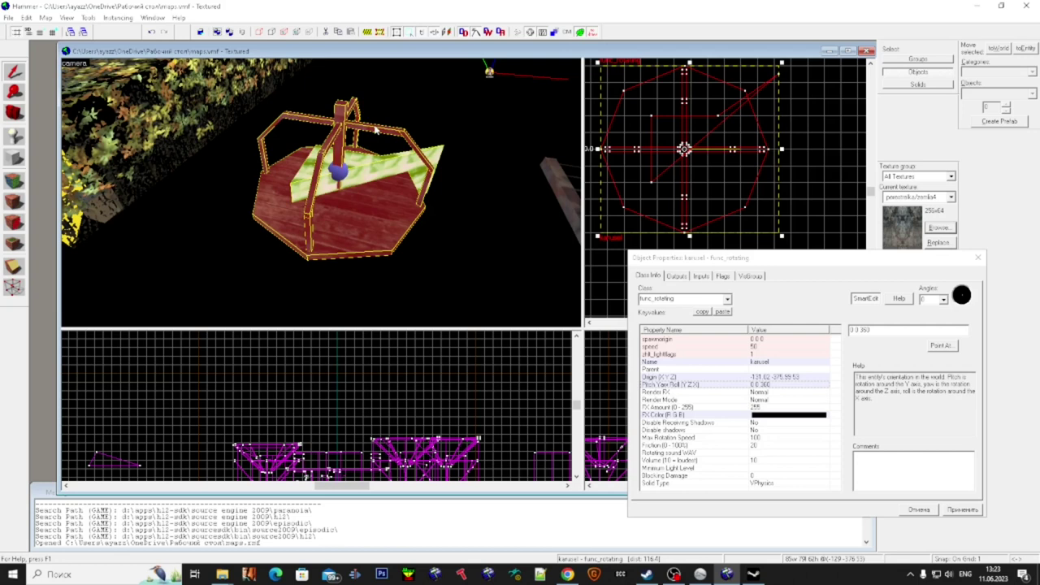
- Adjust the deformed green block's vertices again, recheck the map for problems and delete the invalid solid
left_click(451, 204)
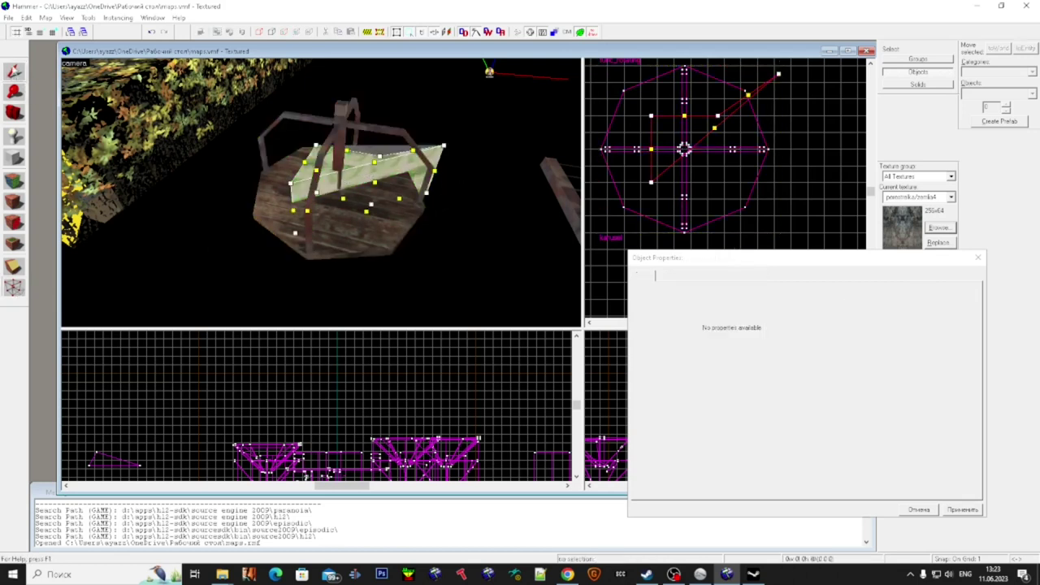
key("shift+s")
key("alt+p")
left_click_drag(194, 90, 198, 217)
left_click(159, 207)
key("Delete")
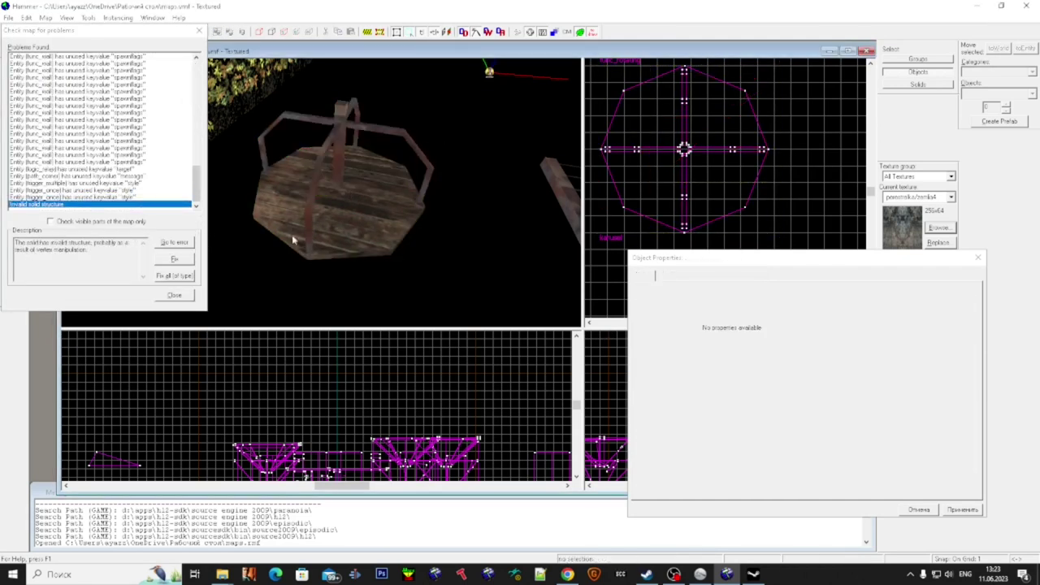
left_click(183, 298)
- Select the carousel func_rotating and examine the position of its origin from several angles
left_click(355, 240)
key("z")
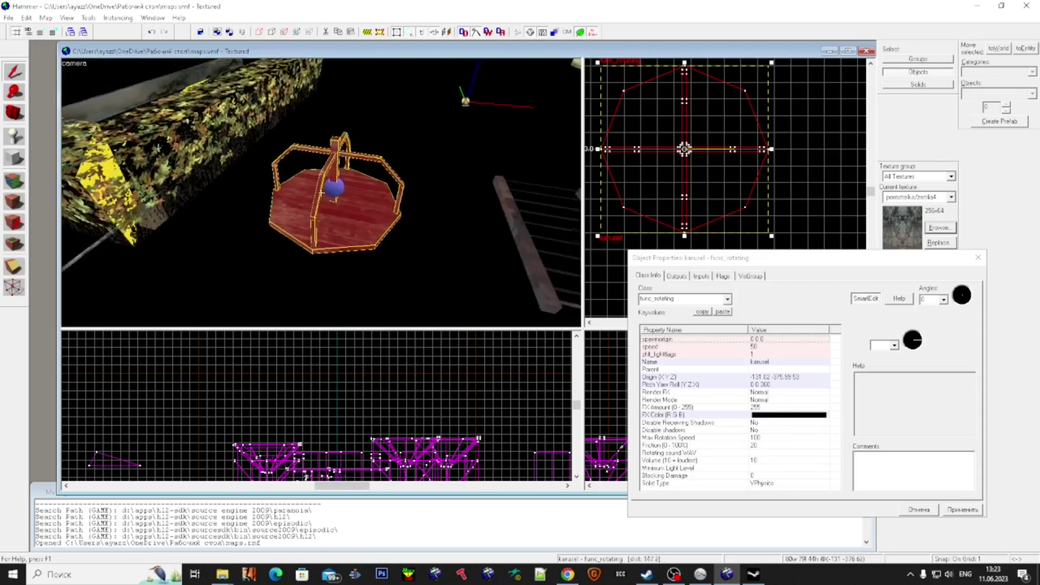
key("w")
key("s")
key("w")
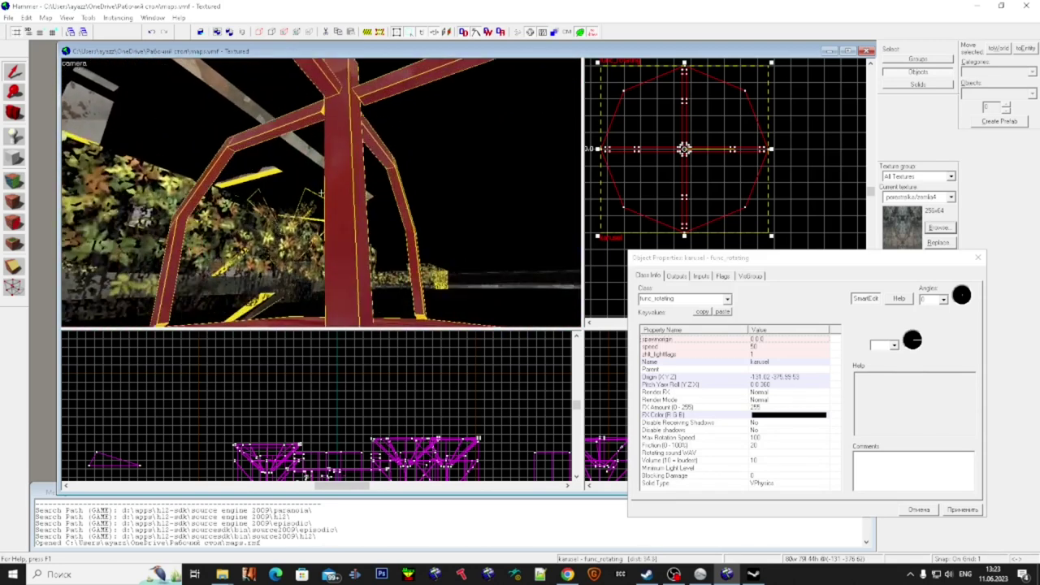
key("s")
key("super")
key("super")
scroll(355, 439, "down", 5)
scroll(334, 457, "up", 2)
scroll(333, 457, "up", 7)
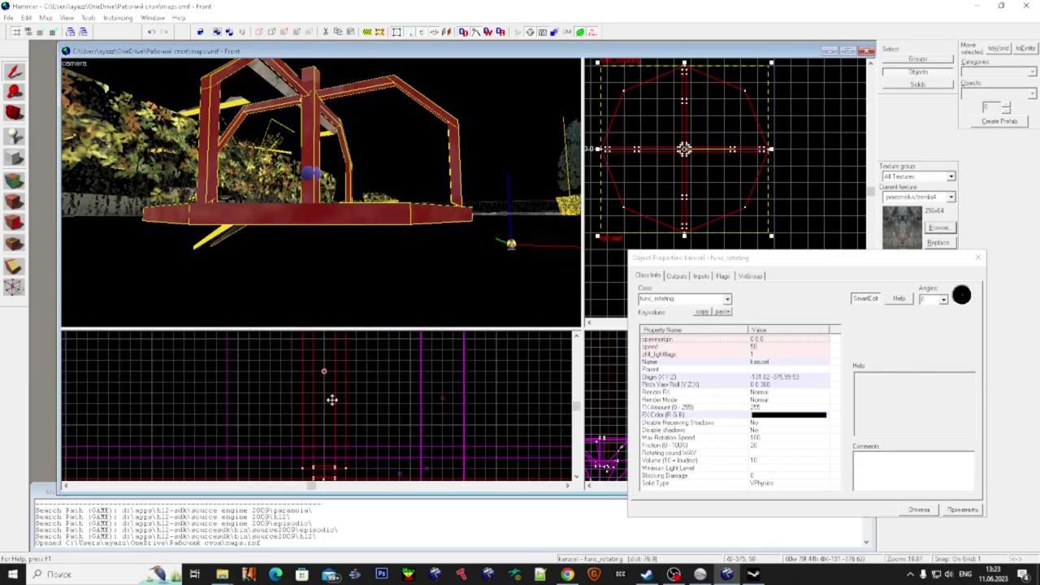
- Undo the removal of the carousel's green block and redo it
key("ctrl+z")
key("ctrl+z")
key("ctrl+z")
key("ctrl+z")
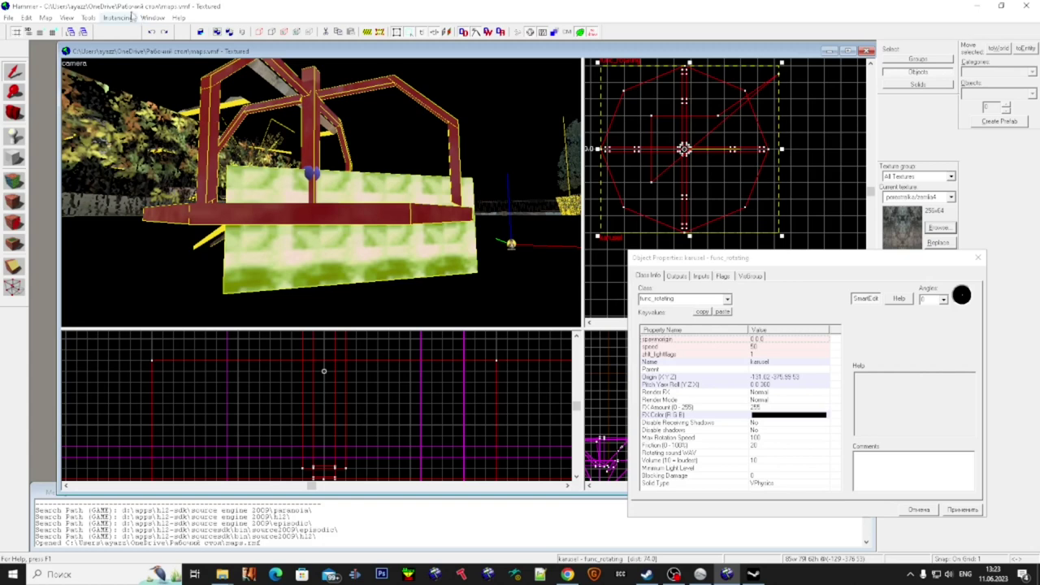
key("ctrl+z")
key("ctrl+z")
key("ctrl+z")
left_click(343, 222)
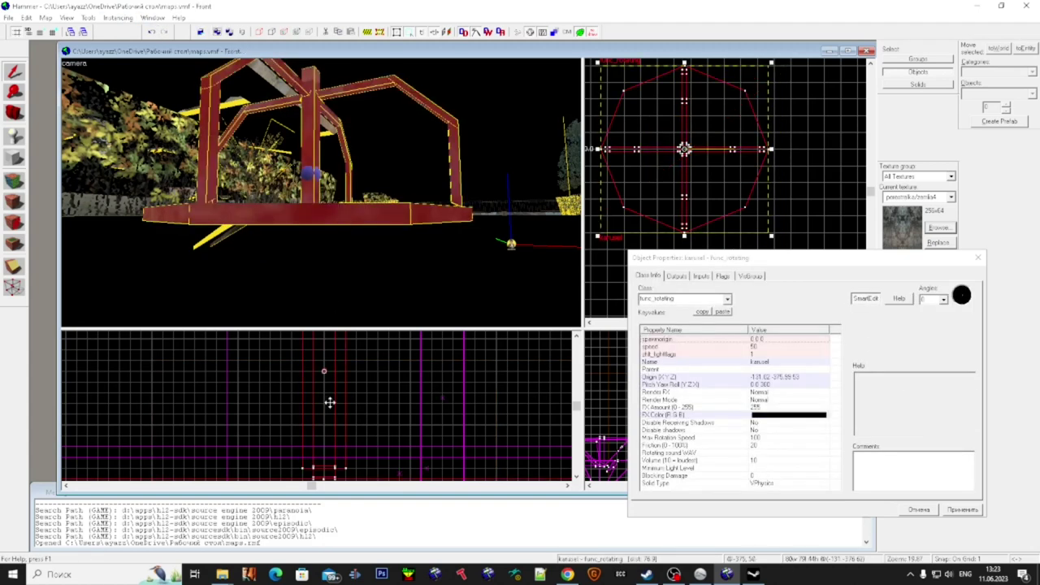
- Move the carousel's origin down its central pole to the platform, at about -131, -376, 43.5, and deselect it
key("shift+v")
left_click(14, 71)
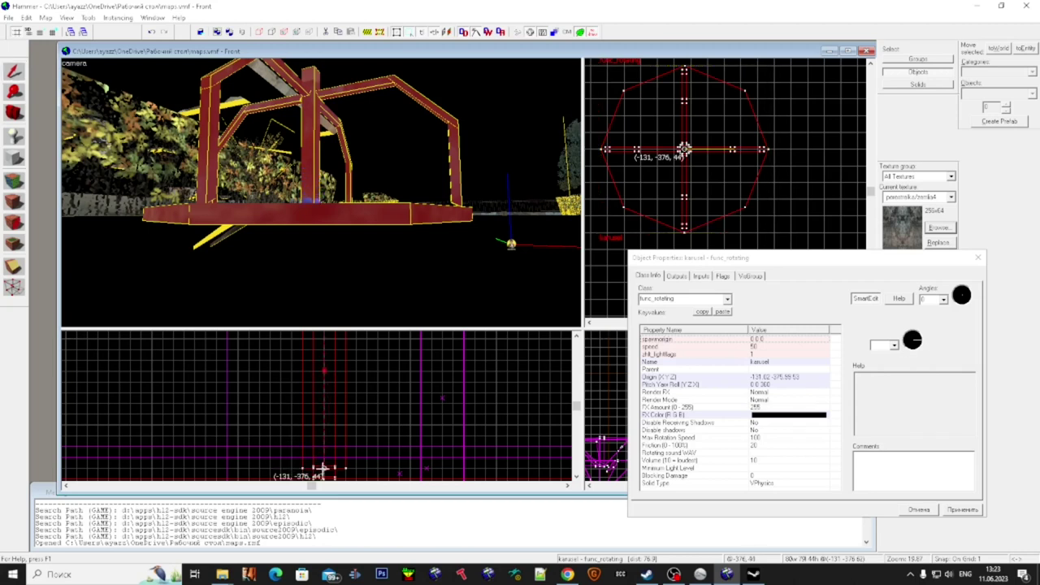
left_click_drag(323, 473, 324, 473)
key("w")
key("s")
key("w")
key("Escape")
scroll(313, 180, "down", 5)
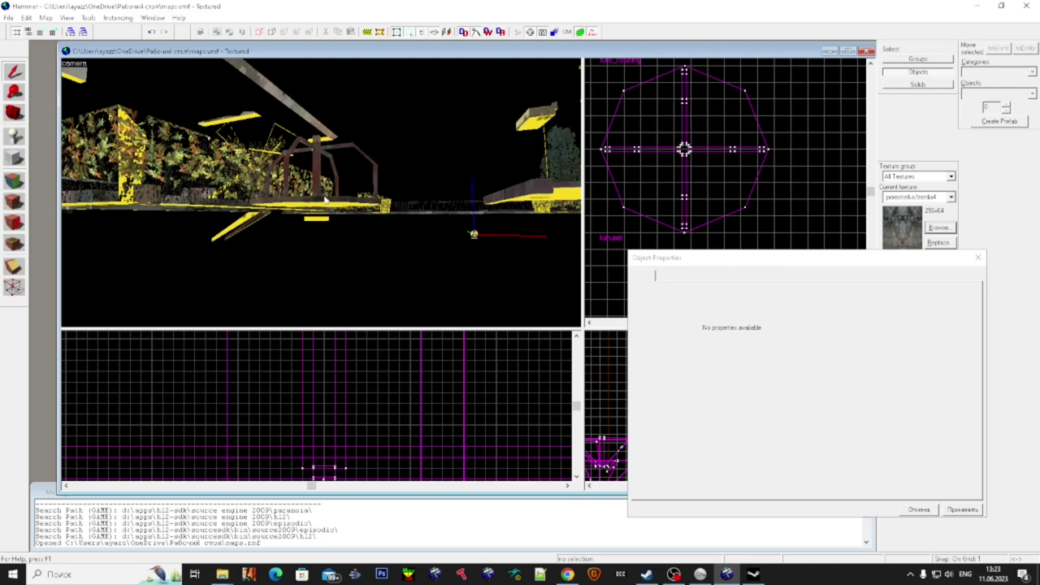
- Reselect the carousel func_rotating and check its properties and flags
left_click(326, 199)
key("z")
key("w")
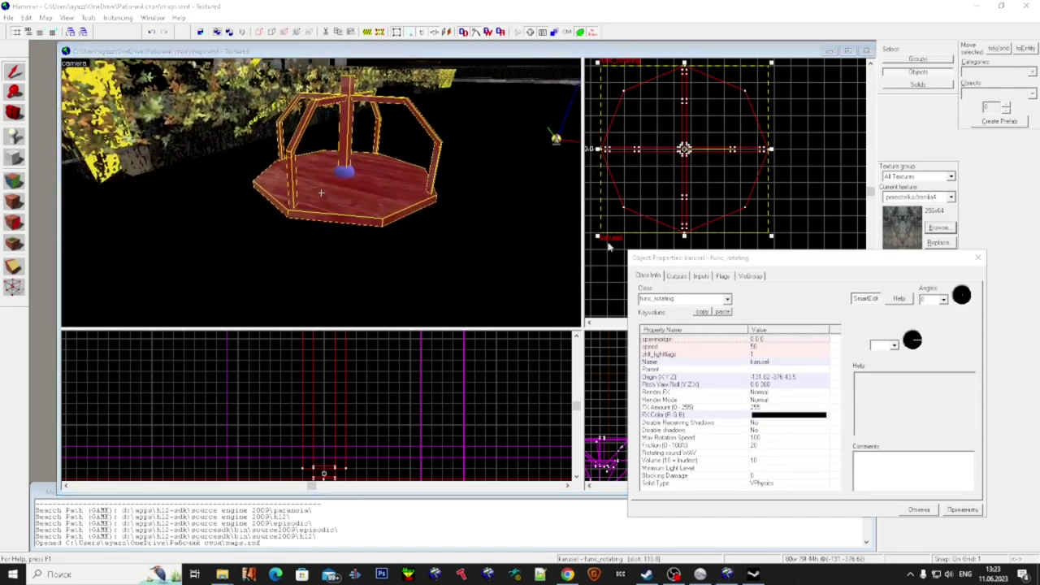
key("super")
left_click(778, 303)
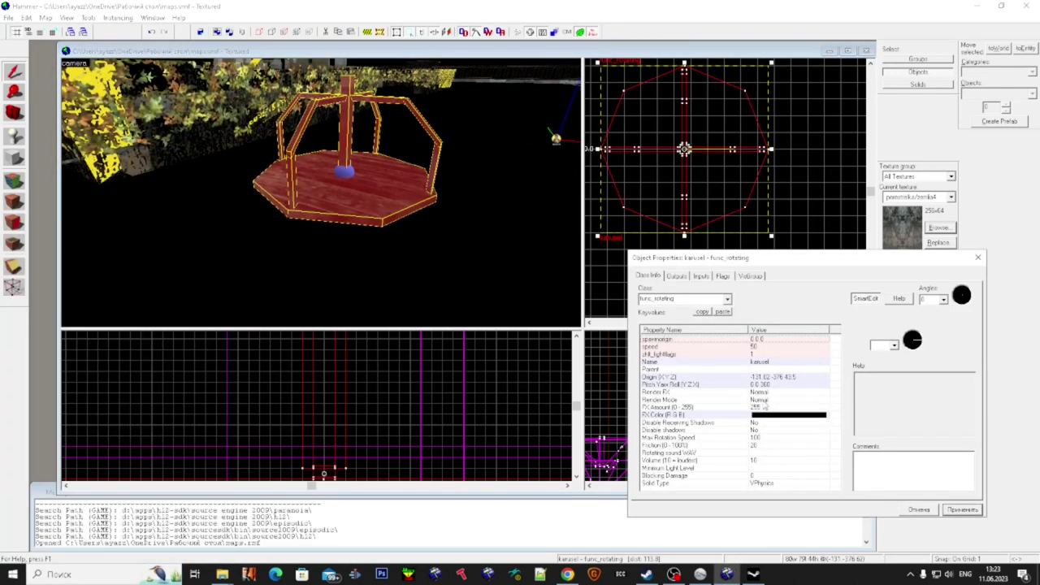
left_click(721, 276)
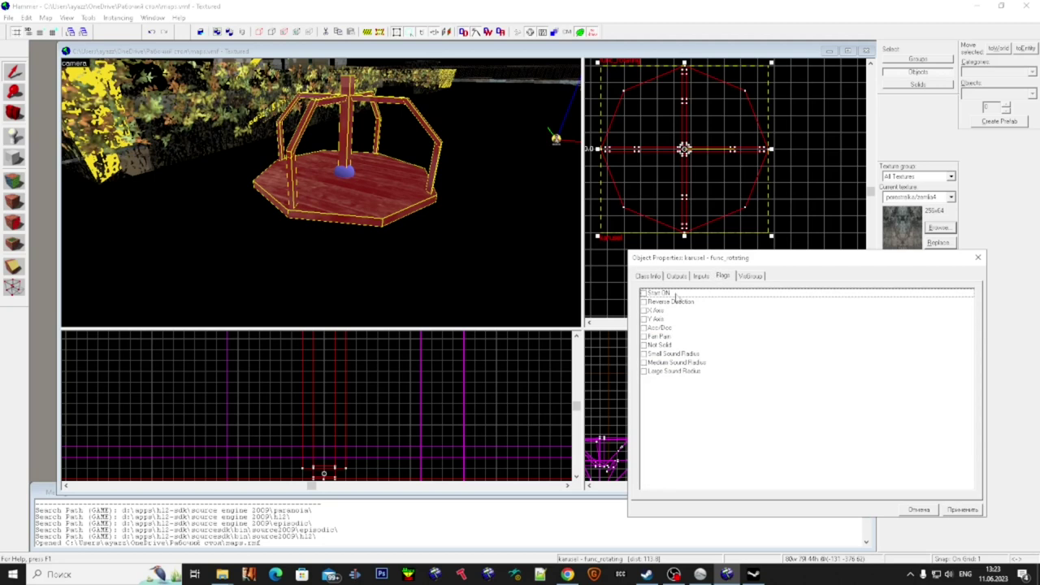
left_click(647, 276)
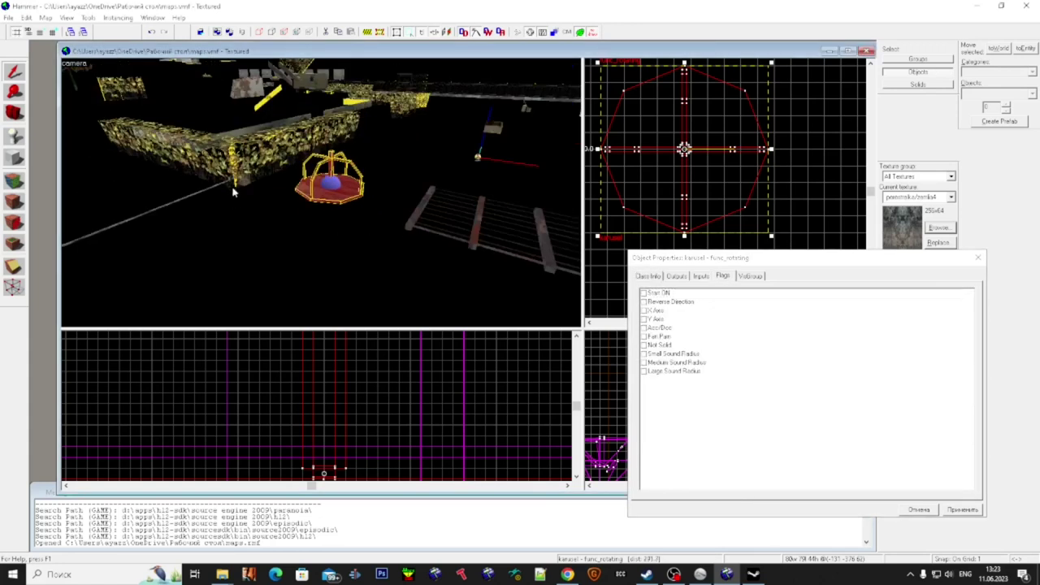
- Enable the Use Opens and Touch Opens flags for the func_door_rotating beam at the hedge and apply them
left_click(227, 186)
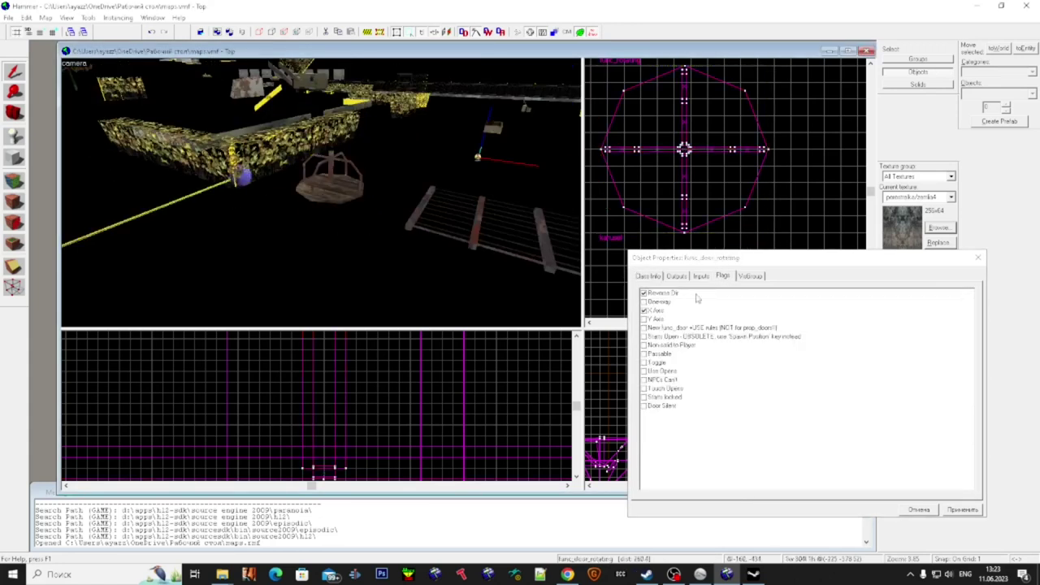
left_click(646, 371)
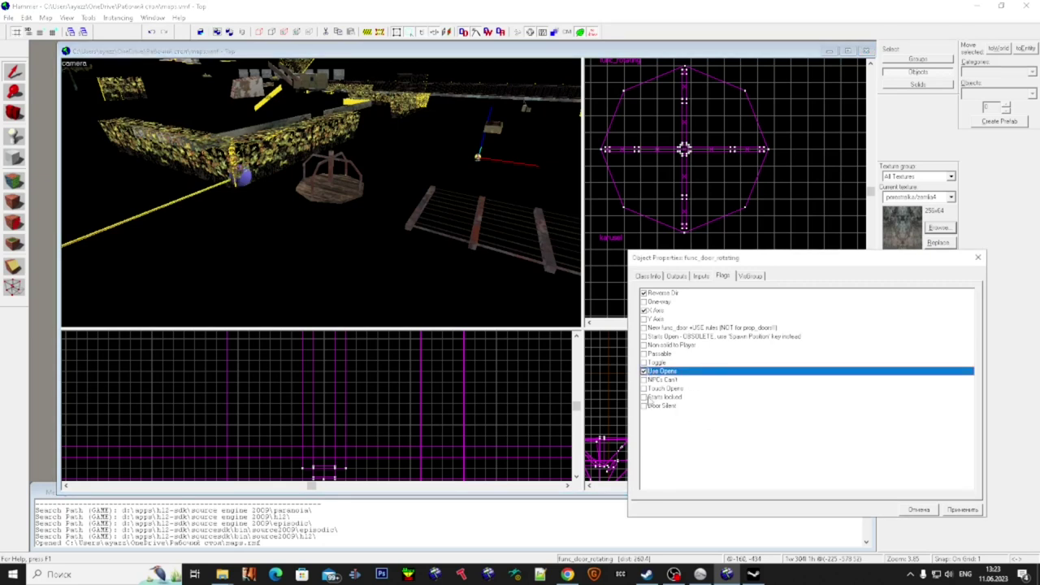
left_click(649, 389)
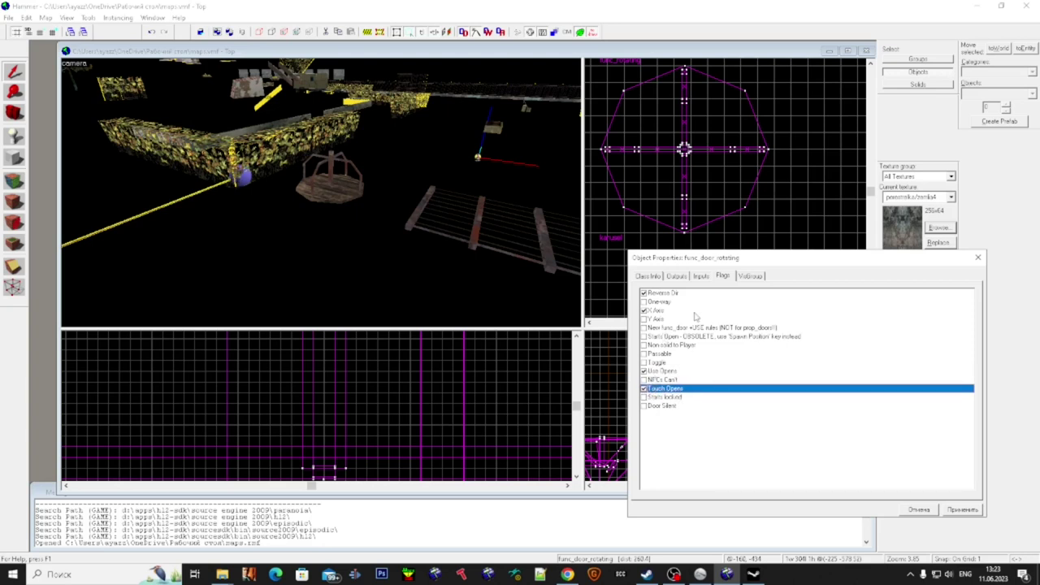
left_click(537, 267)
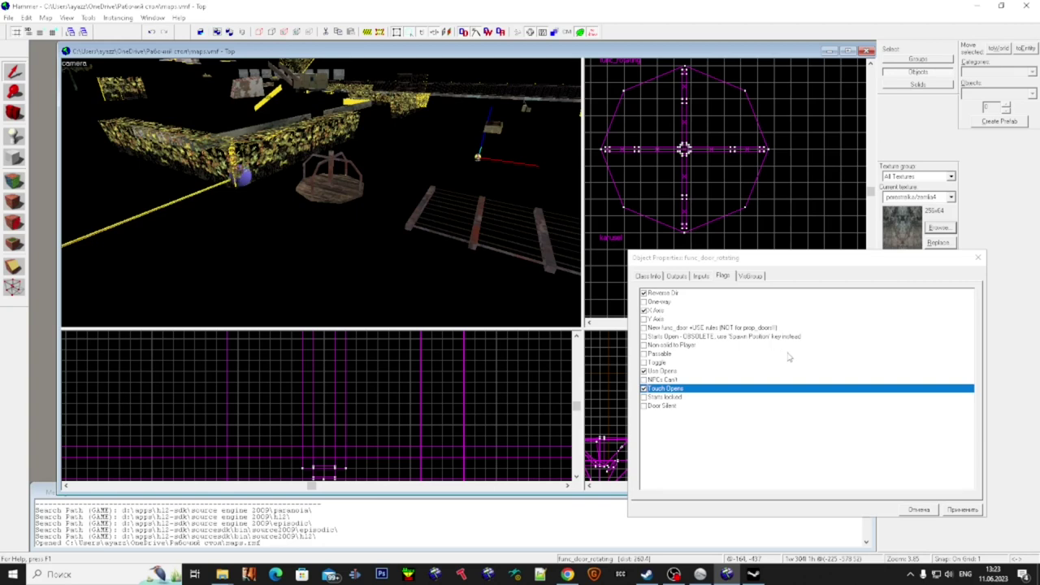
left_click(956, 511)
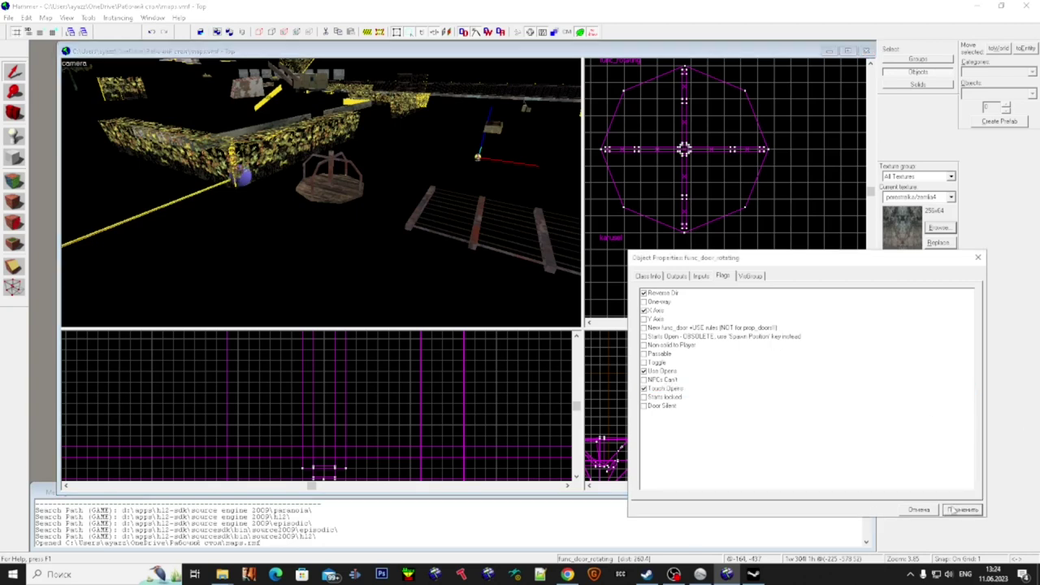
- Enable the Use Opens and Touch Opens flags for the other func_door_rotating beam near the fence and apply them
key("z")
key("w")
key("w")
key("w")
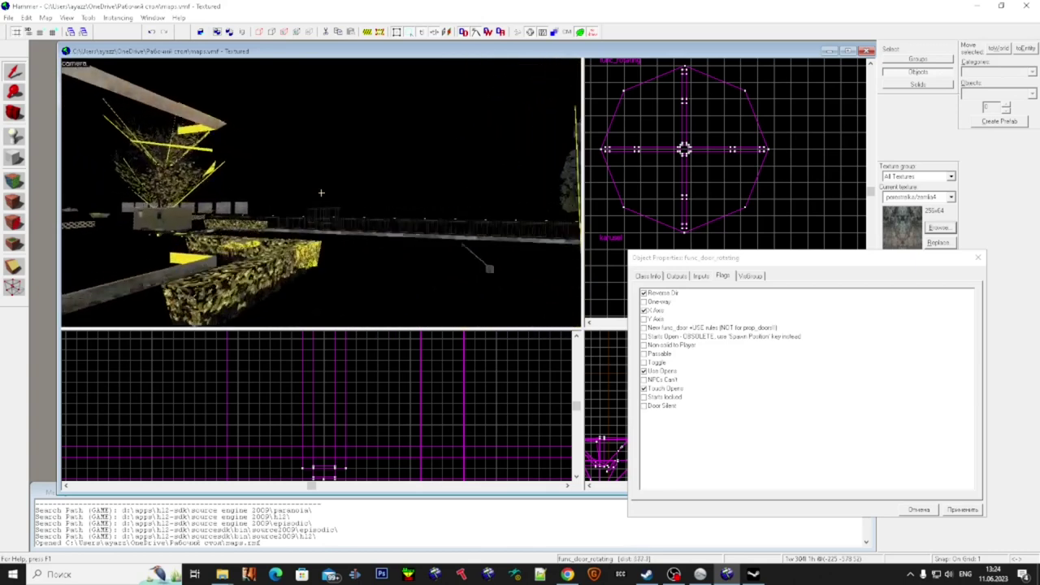
left_click(321, 192)
key("super")
left_click(764, 412)
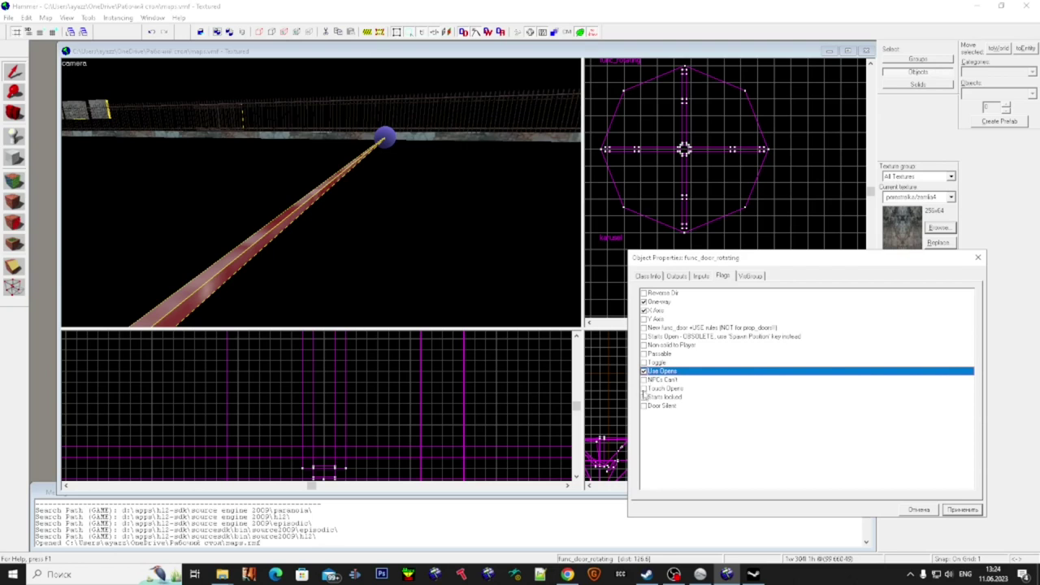
left_click(643, 389)
left_click(964, 510)
- Deselect the second rotating beam and close its Object Properties
key("s")
key("a")
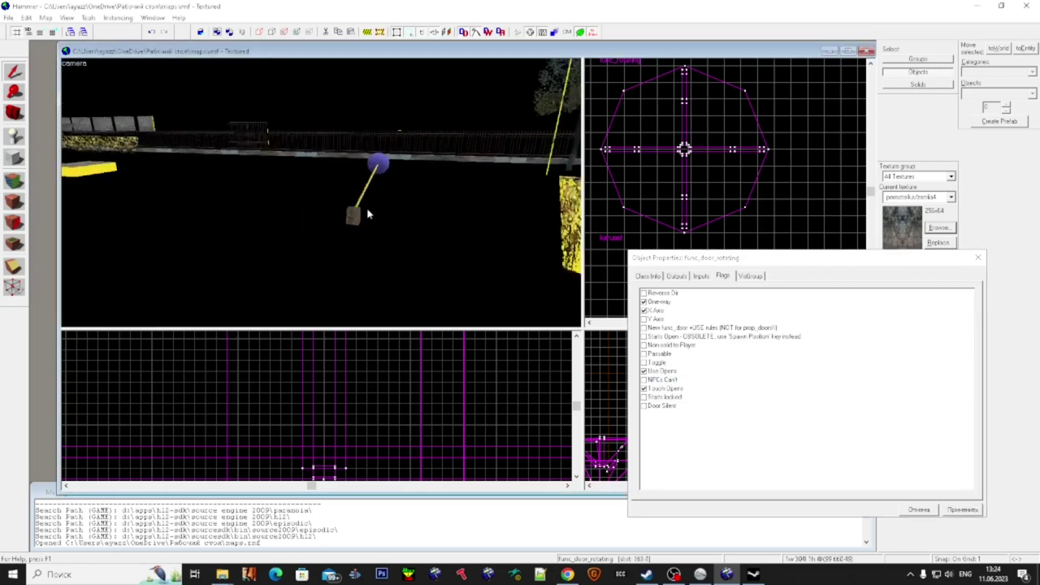
left_click(437, 229)
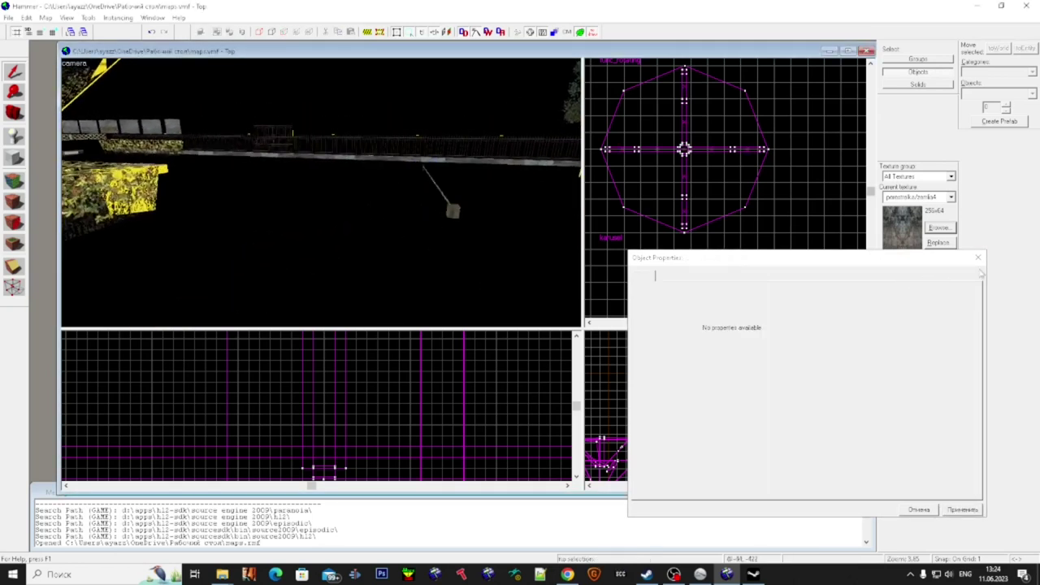
left_click(978, 257)
- Select three info_player_deathmatch spawn points around the map together
key("z")
key("w")
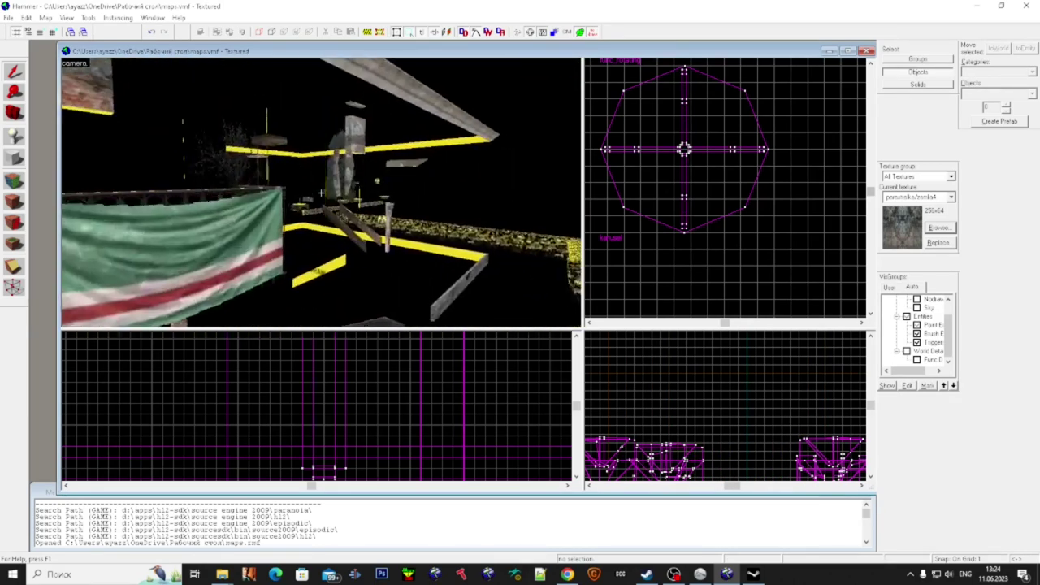
left_click(321, 193)
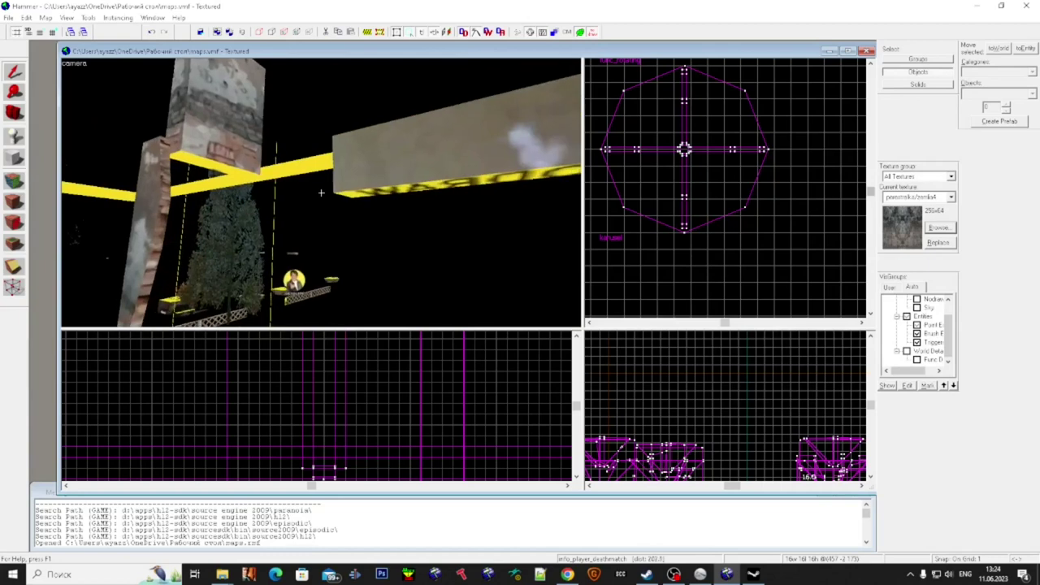
left_click(321, 193, "ctrl")
left_click(321, 193, "ctrl")
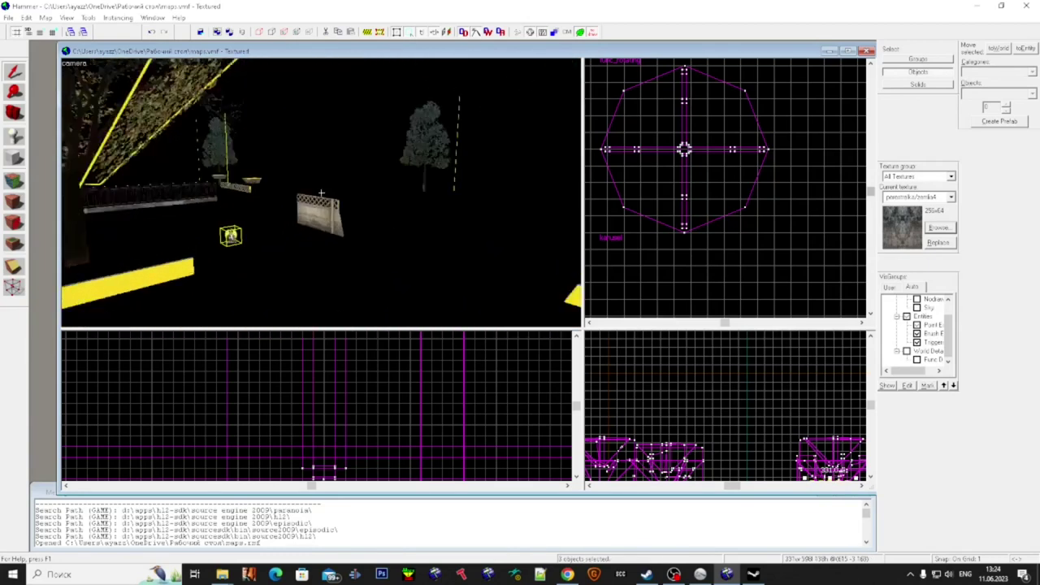
- Open the selected spawn points' properties, look up classes starting with "info", and close the dialog
key("w")
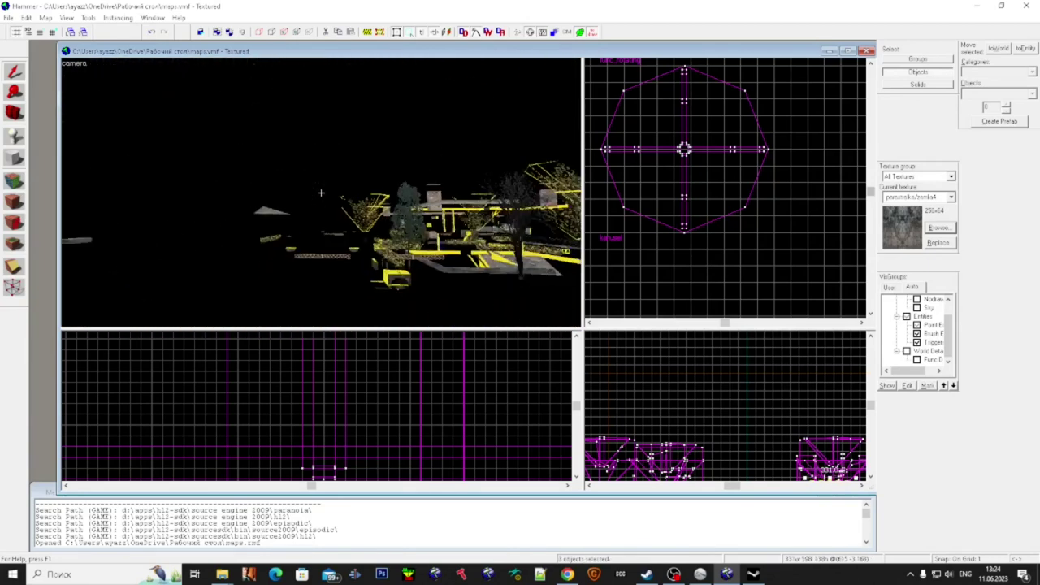
key("w")
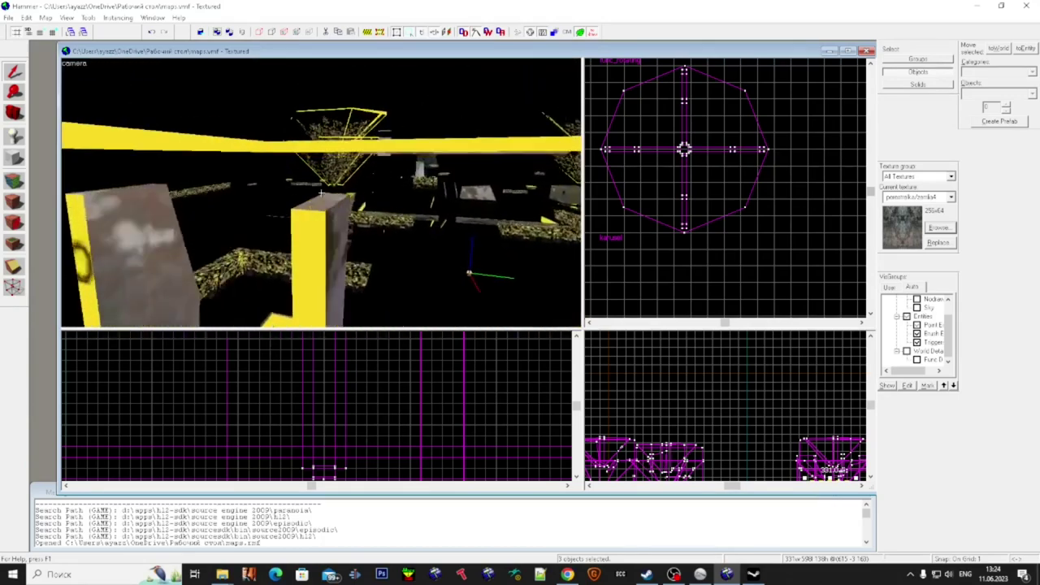
key("w")
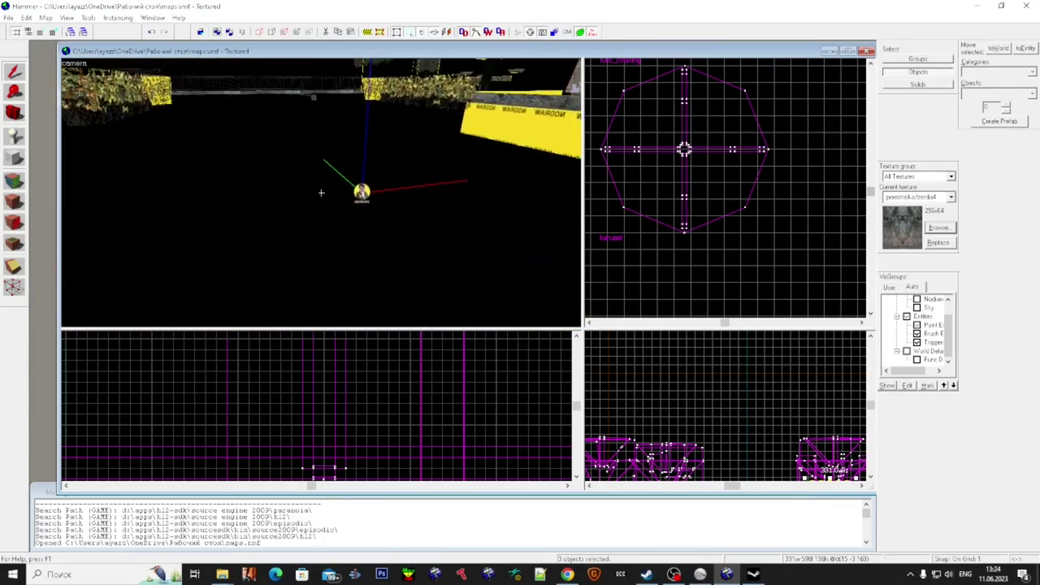
key("alt+Return")
left_click(735, 316)
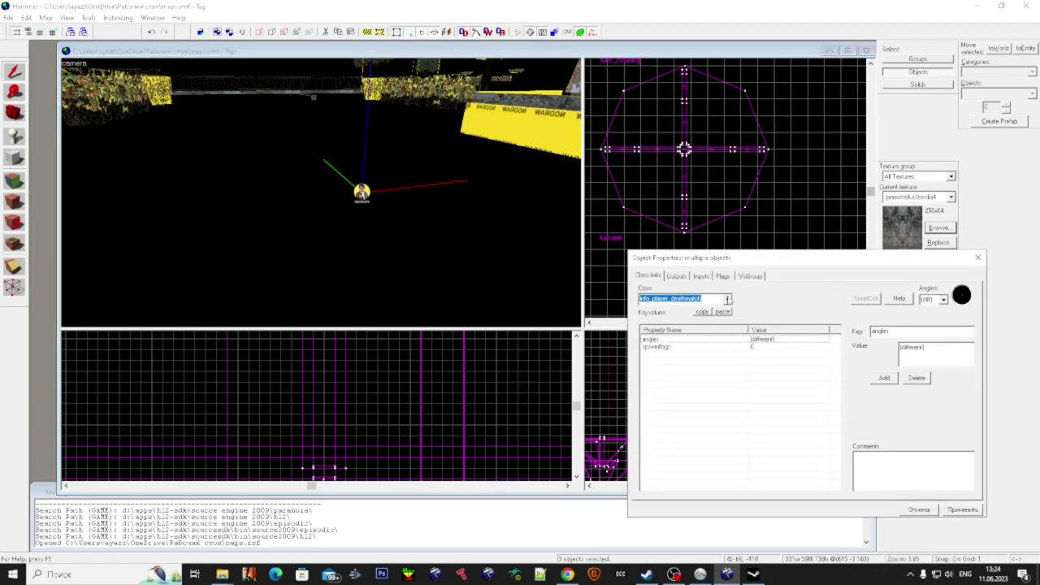
type("info")
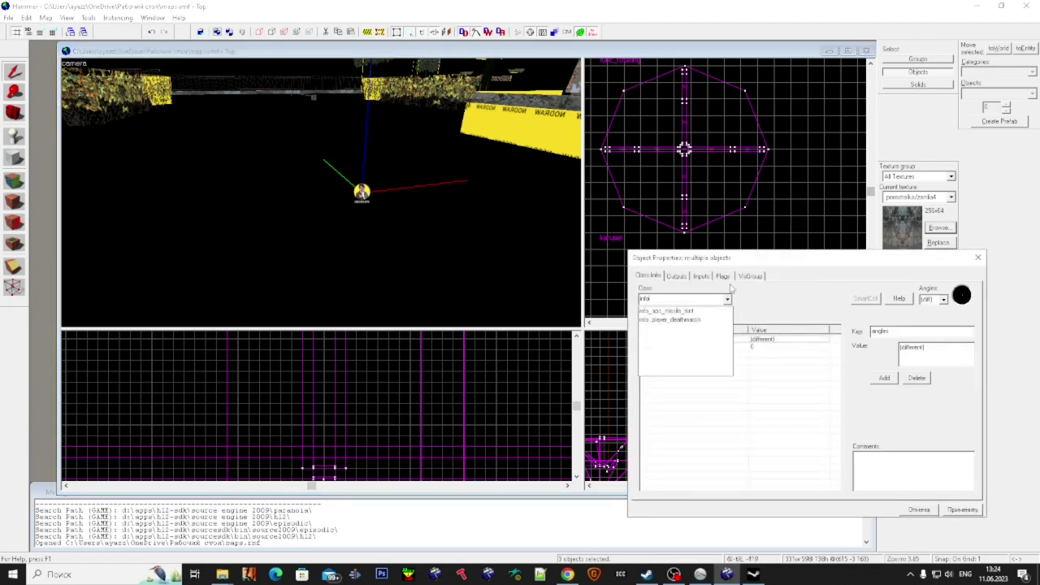
left_click(978, 258)
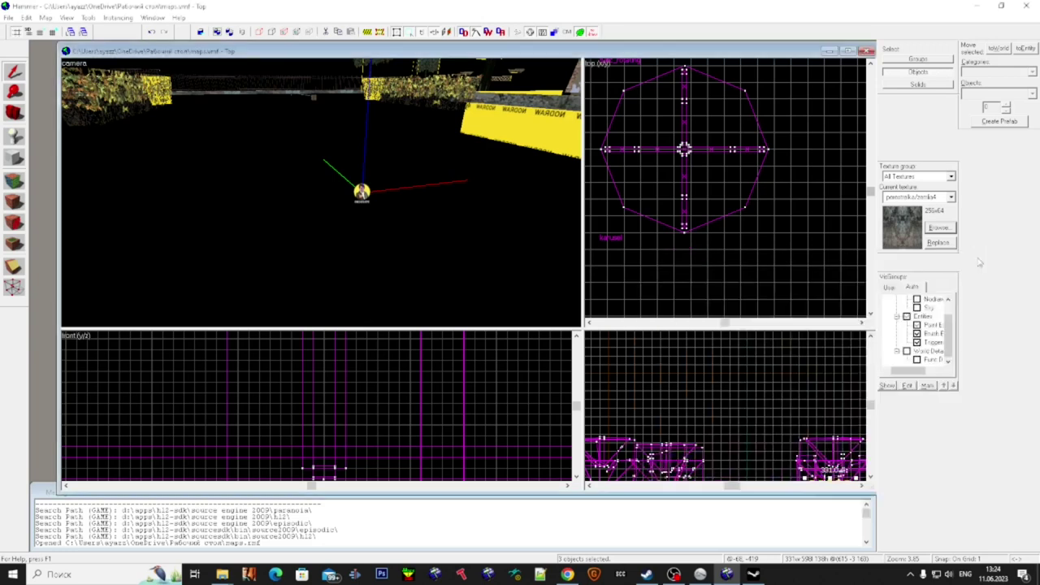
- Clear the group selection and delete the player spawn point at the map origin
key("s")
key("d")
key("w")
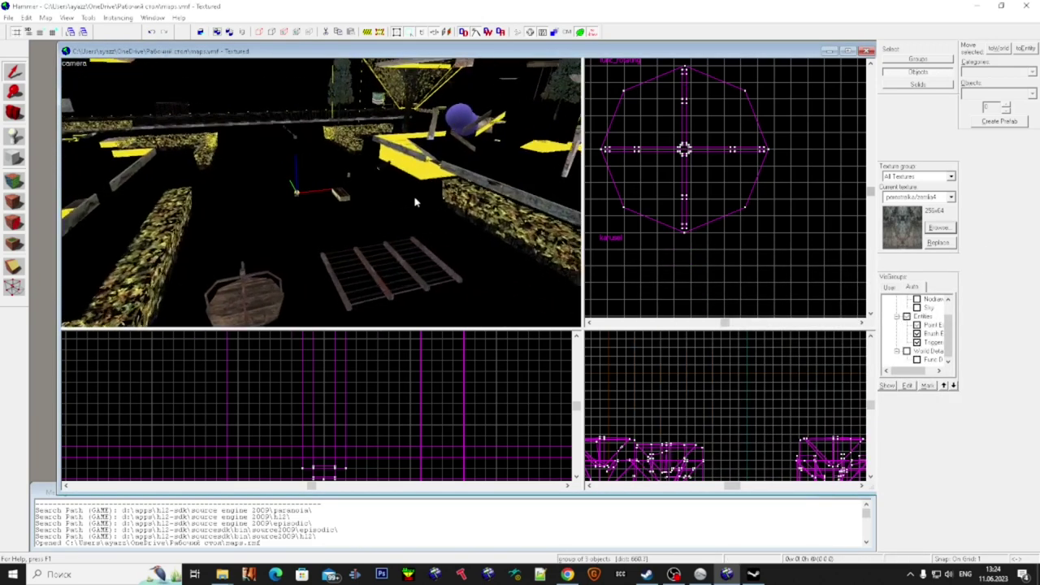
key("a")
left_click(376, 202)
key("s")
left_click(404, 232)
key("z")
key("w")
left_click(326, 195)
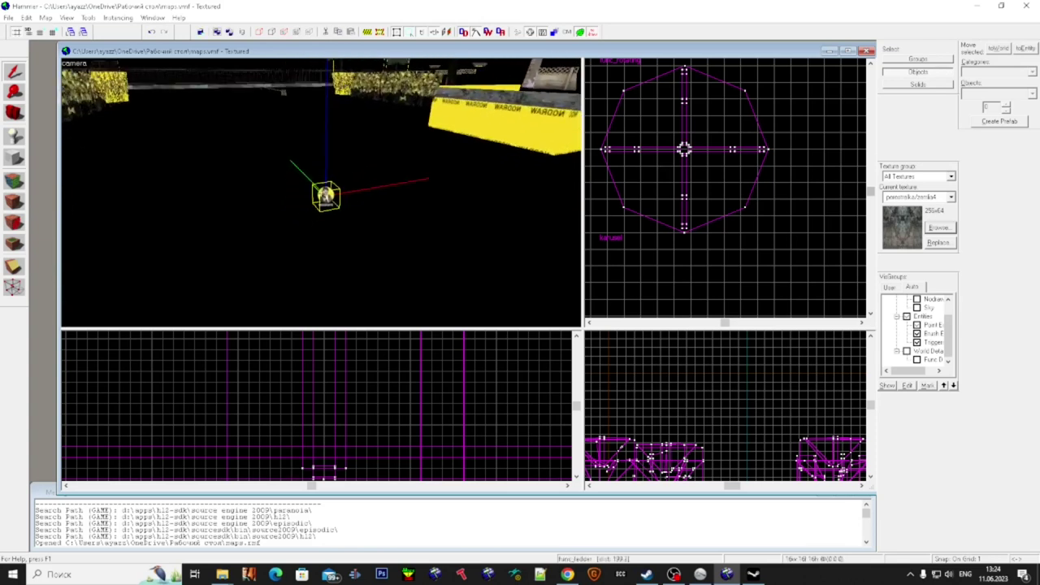
key("Escape")
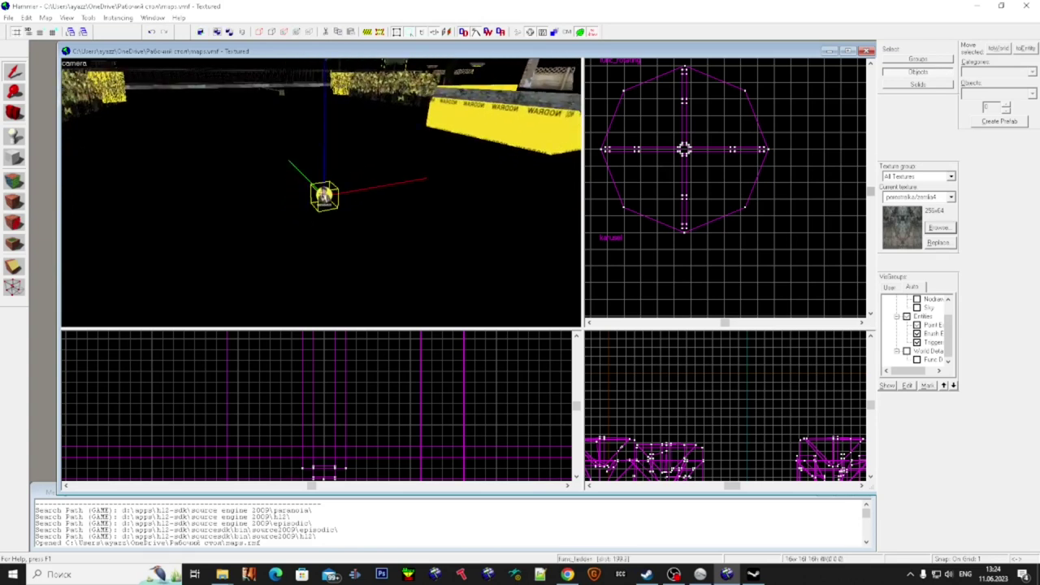
key("Escape")
key("Delete")
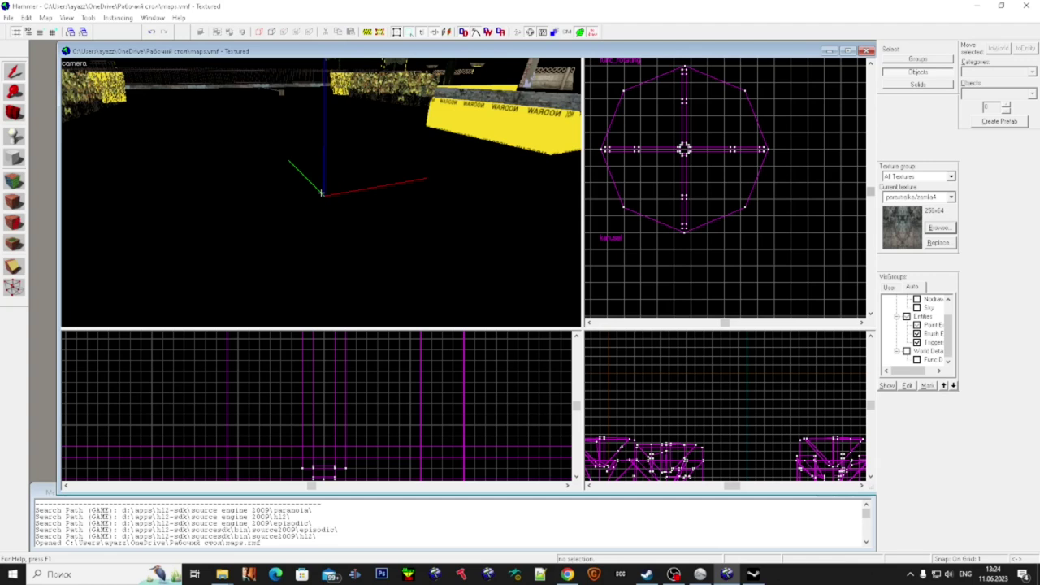
- Make the hidden world geometry visible again by enabling the whole Auto visgroup
key("w")
key("w")
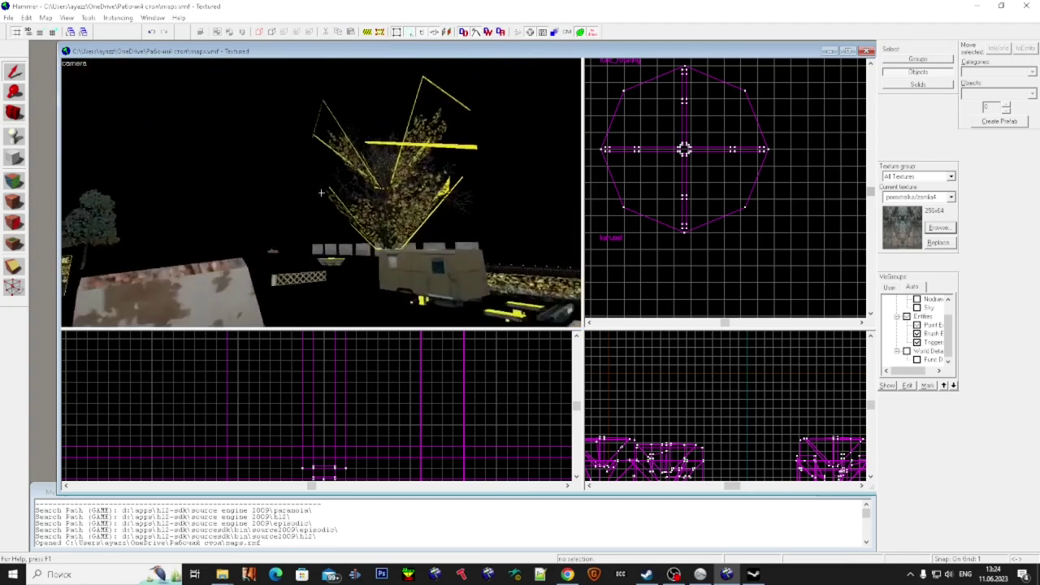
key("w")
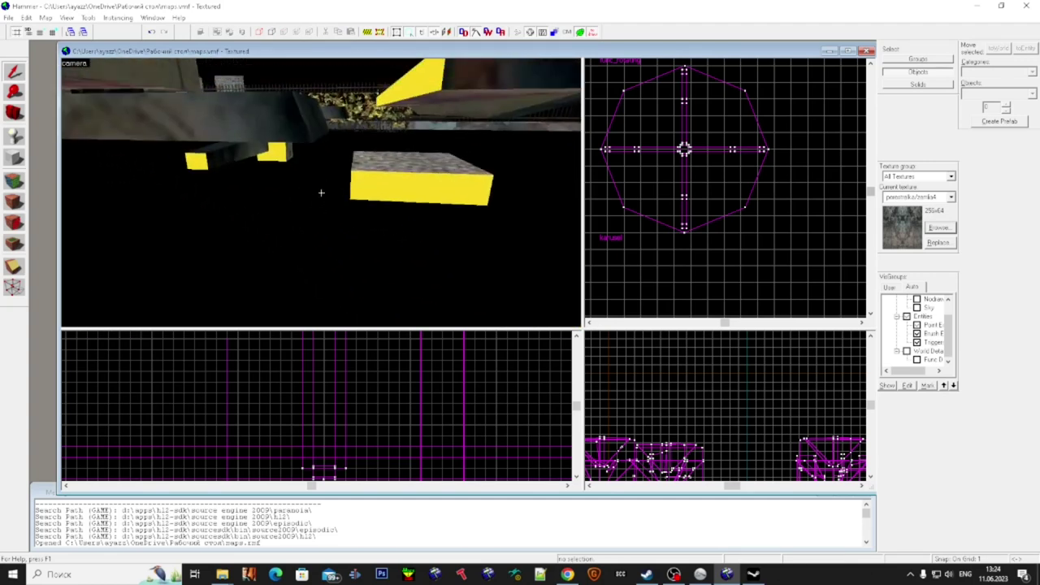
key("w")
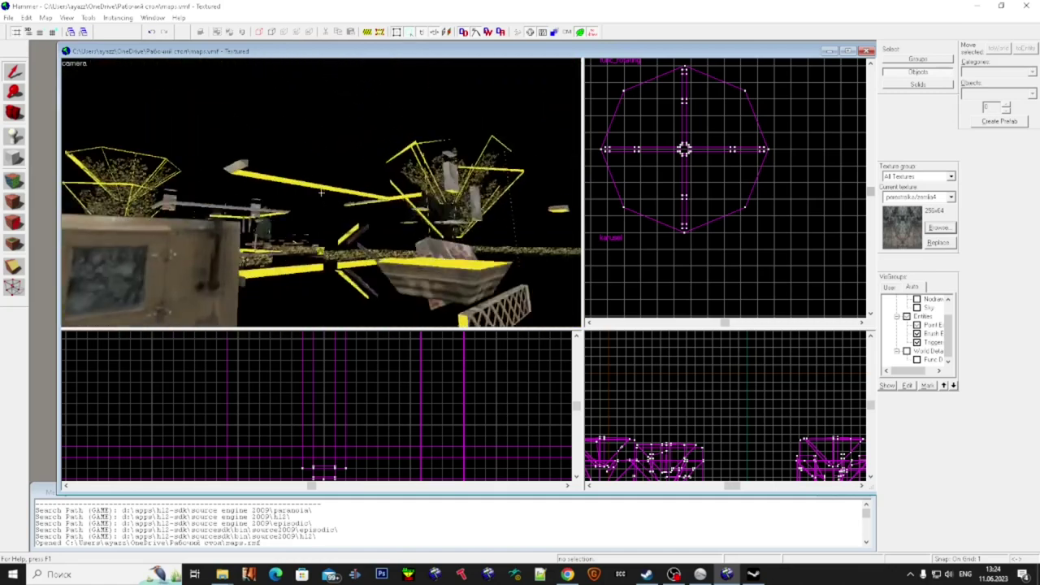
key("w")
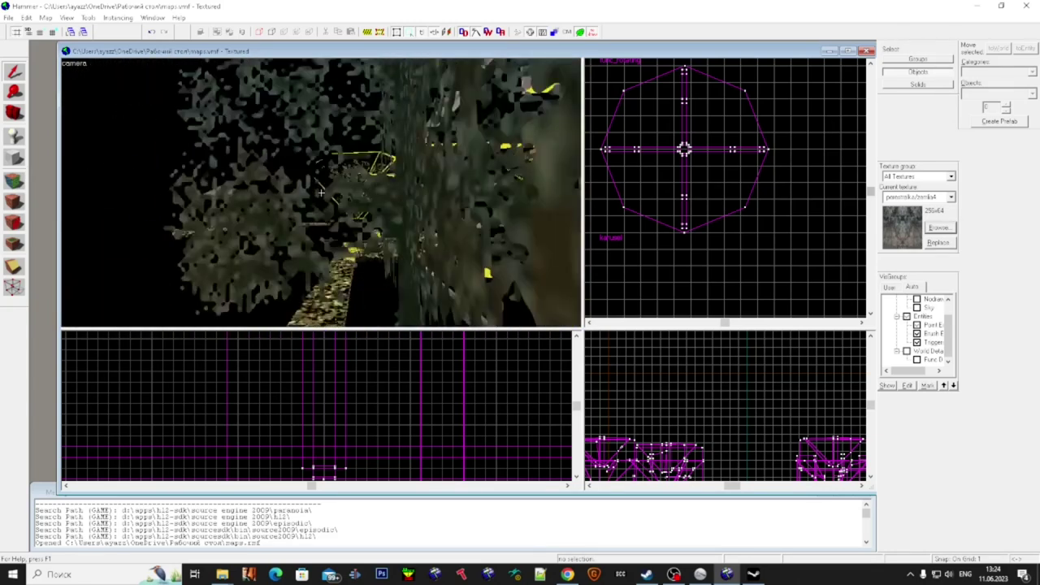
key("super")
left_click(931, 324)
scroll(931, 324, "up", 1)
left_click(897, 300)
left_click(896, 299)
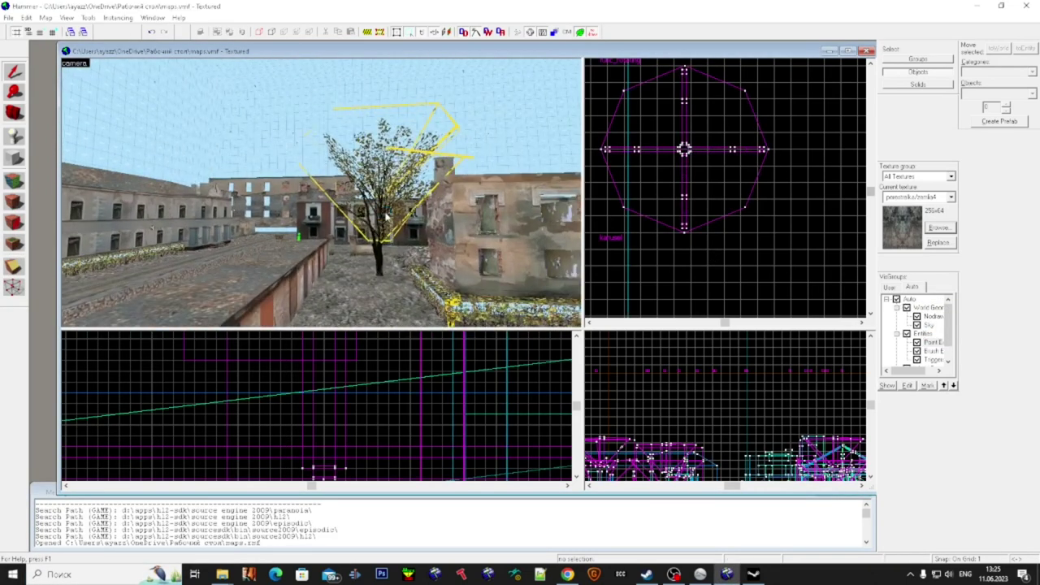
- Sample the pol2 wood texture from the long horizontal roof beam using the face editor
key("z")
key("w")
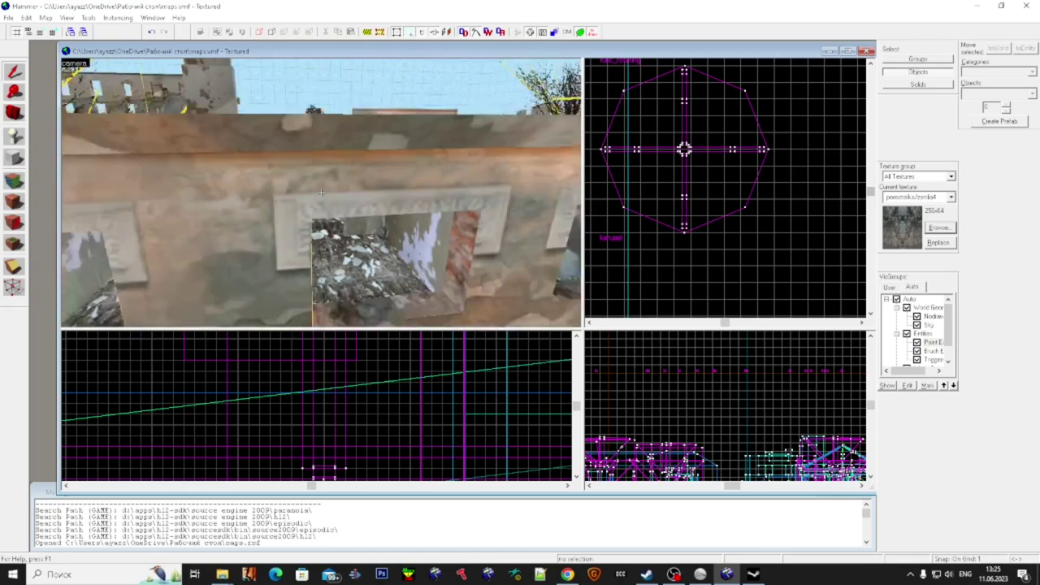
key("w")
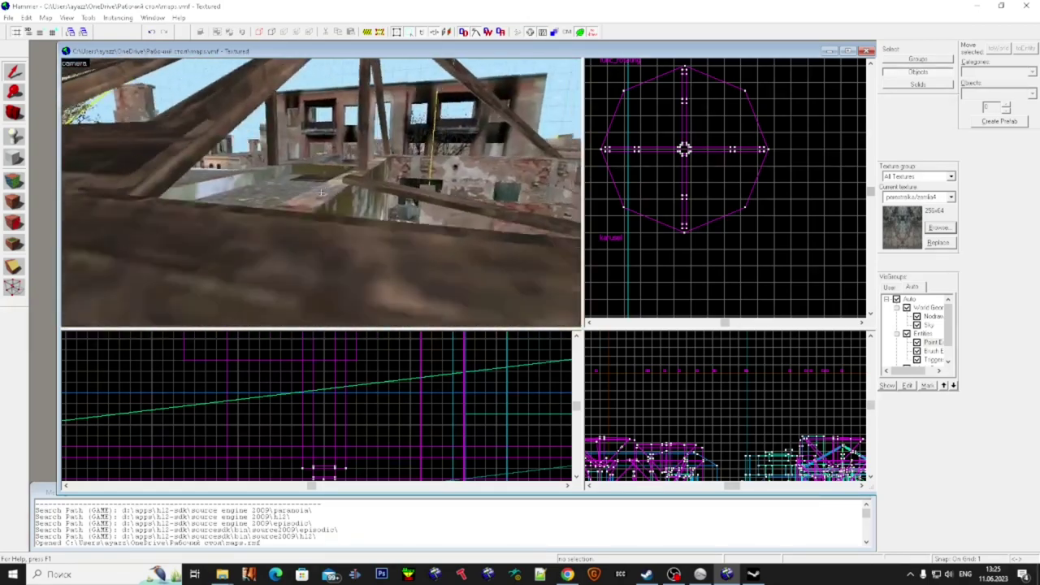
key("w")
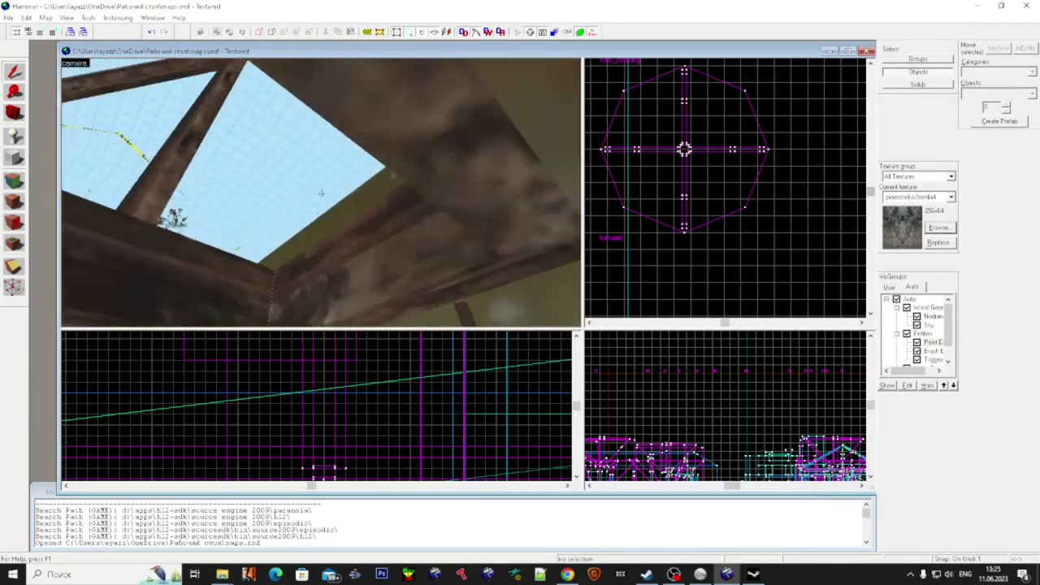
key("w")
key("w")
key("super")
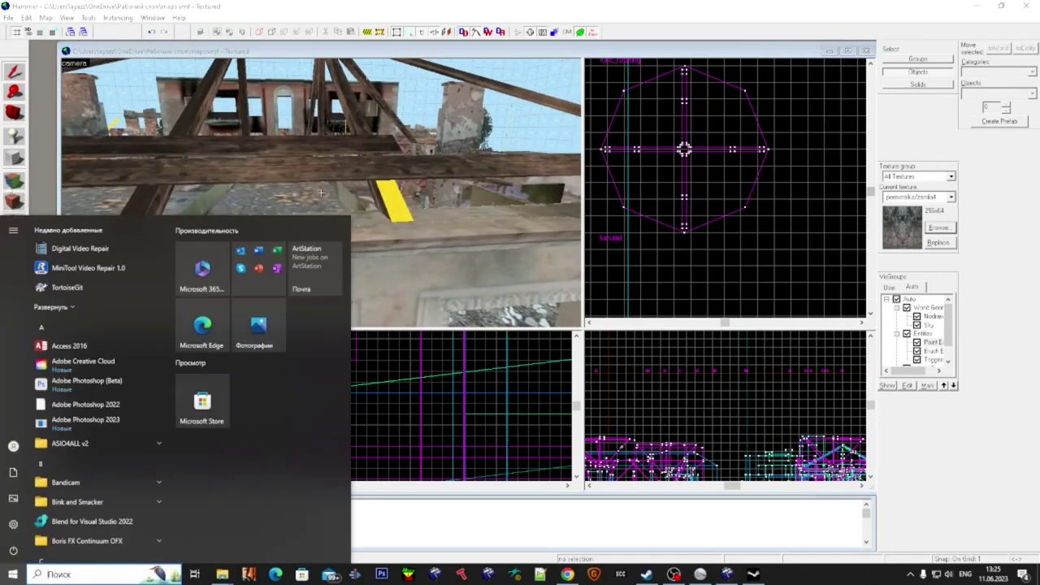
key("super")
key("shift+a")
key("z")
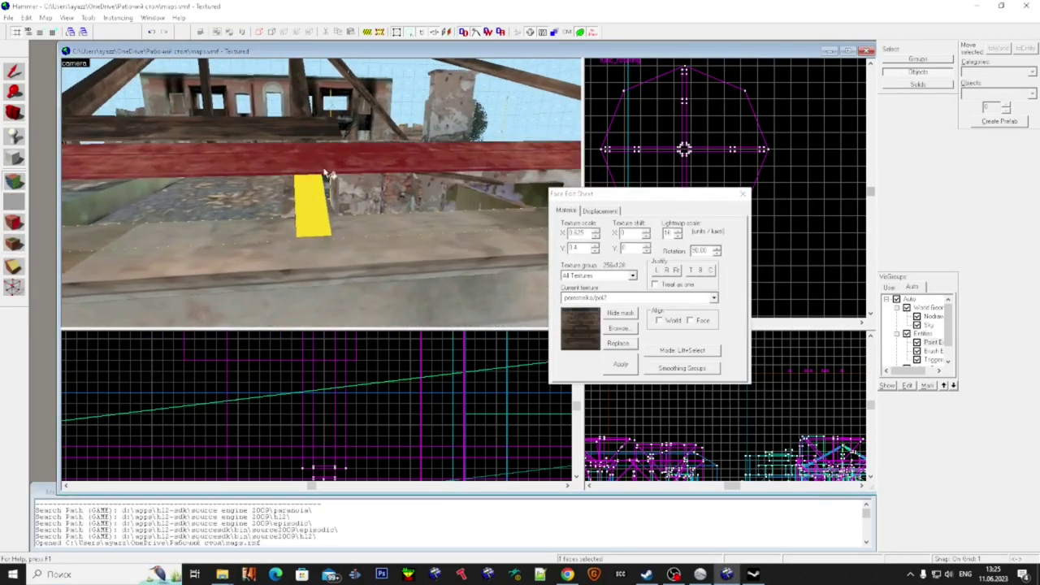
- Apply the pol2 wood texture to the exposed nodraw face of the slanted roof post beneath the beam
key("w")
key("d")
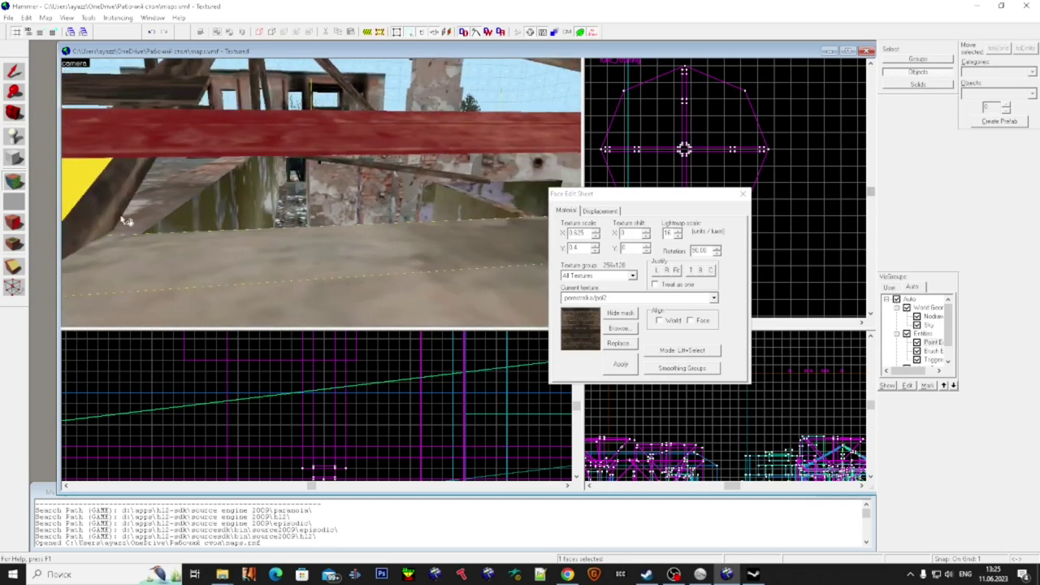
key("a")
key("d")
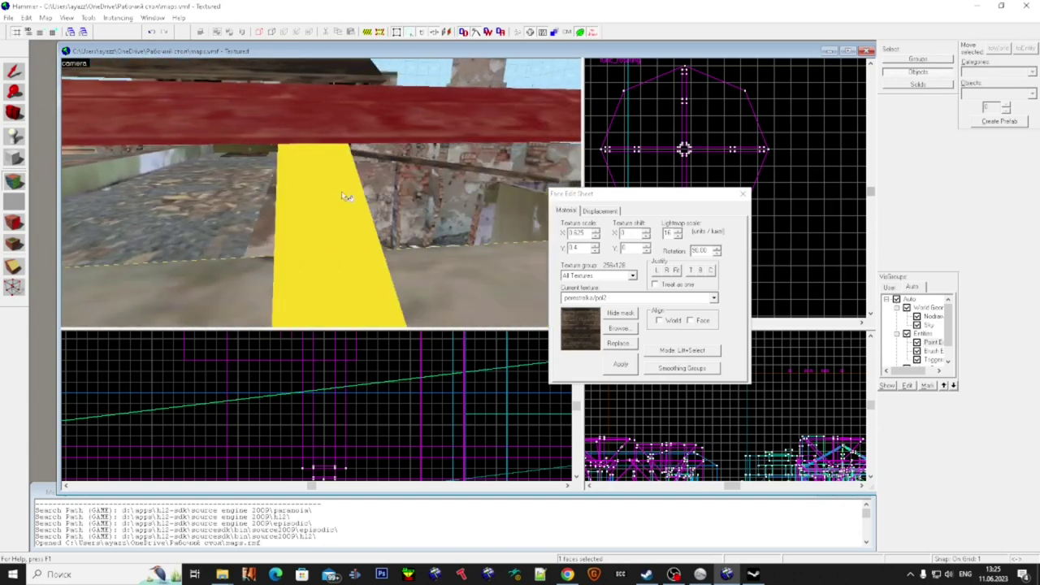
scroll(342, 193, "down", 2)
key("w")
key("d")
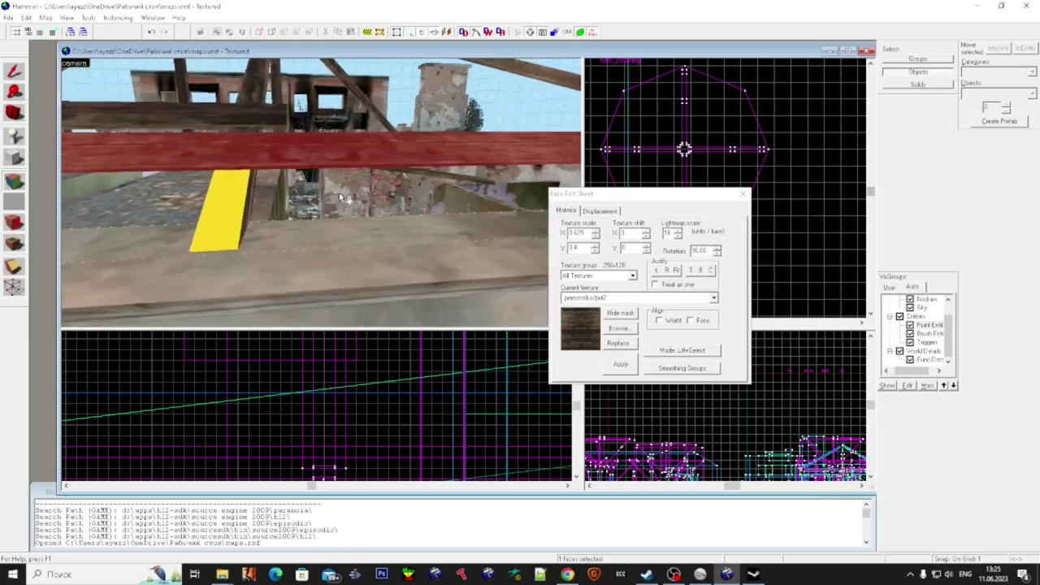
key("a")
right_click(255, 191)
left_click(265, 153)
key("z")
key("s")
key("a")
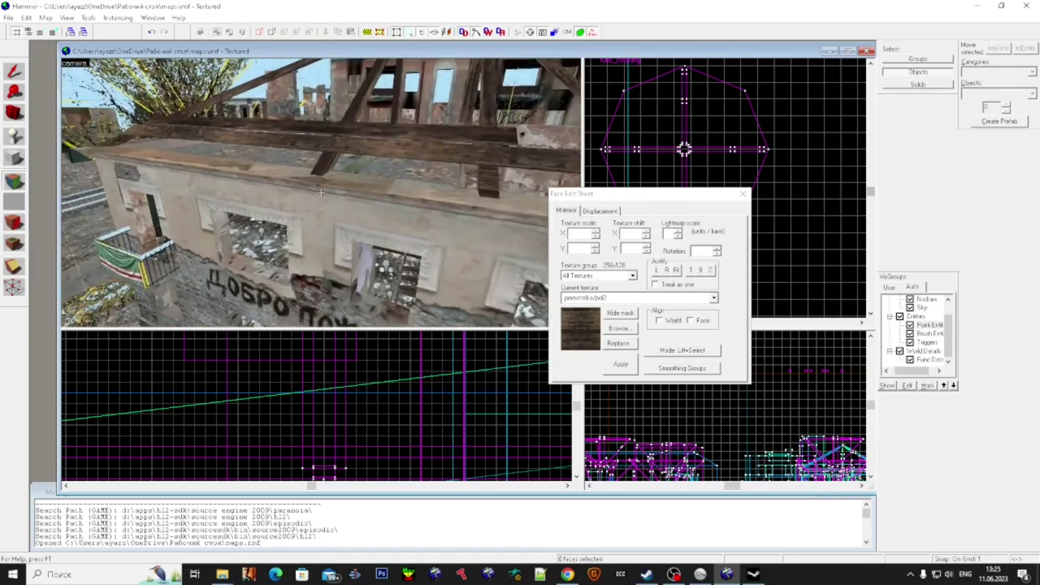
key("w")
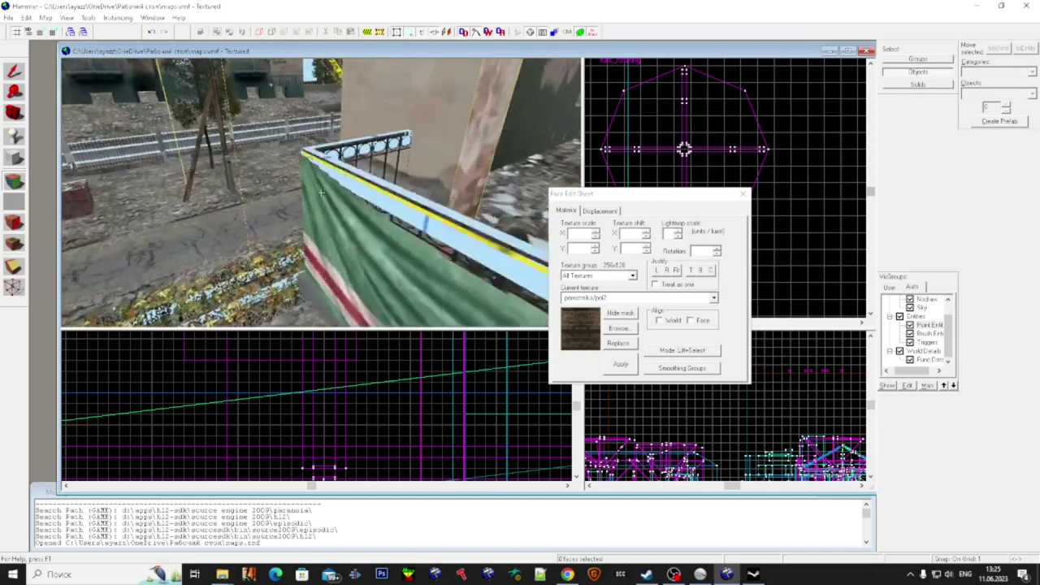
key("s")
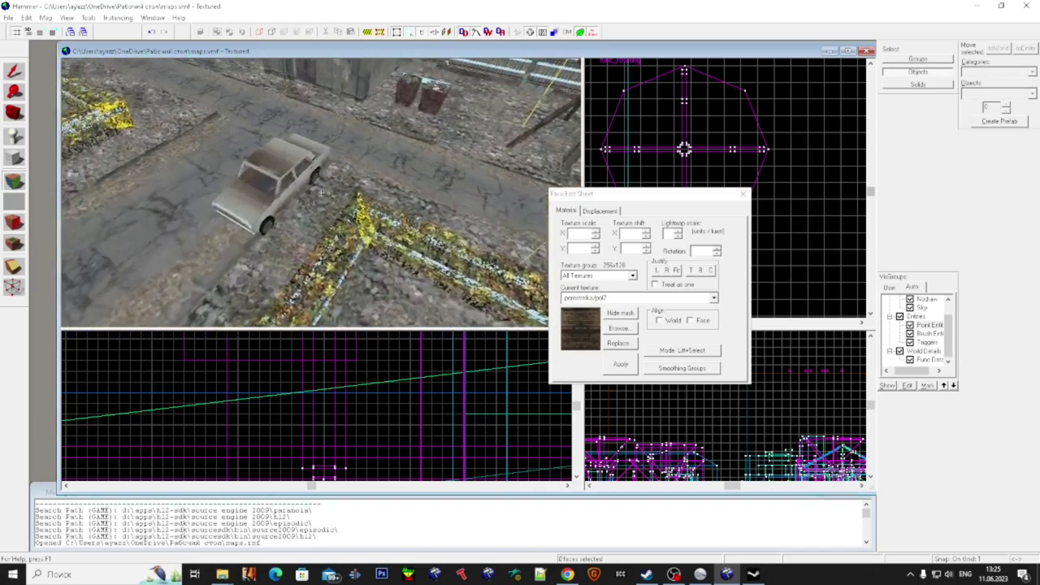
key("super")
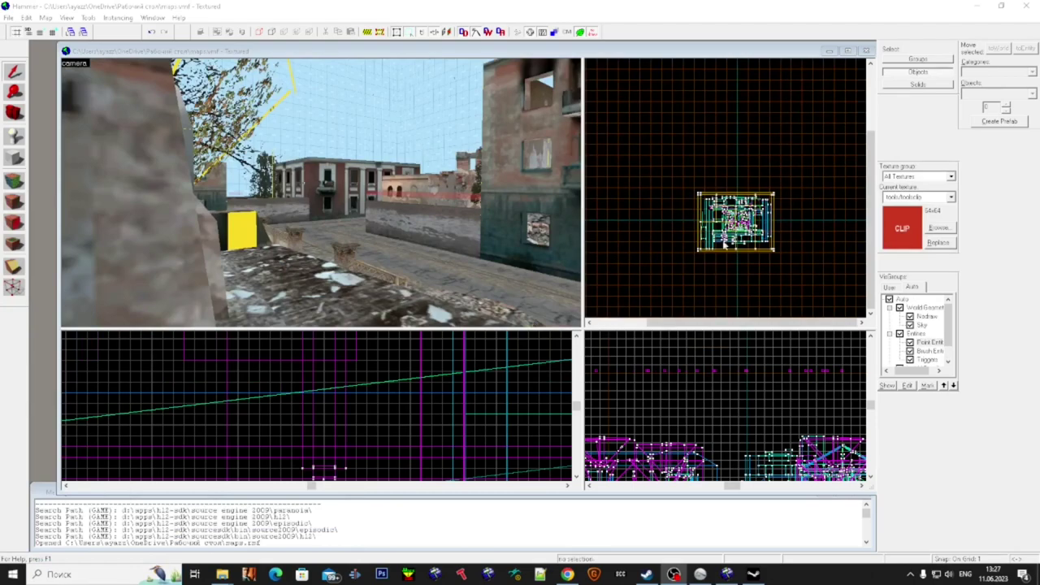
- Sample the nodraw texture from the yellow face on the ruined roof and return to the Selection tool
left_click(356, 5)
key("z")
key("w")
key("w")
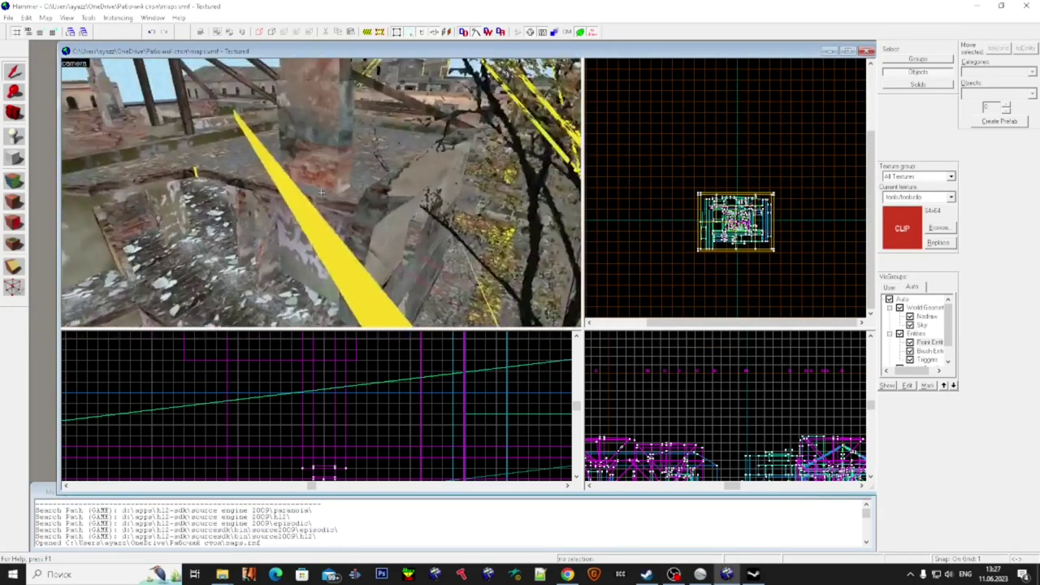
key("super")
left_click(13, 183)
left_click(301, 200)
left_click(14, 71)
- Select the six rungs of the ladder below the roof hatch and combine them into one group
key("z")
key("w")
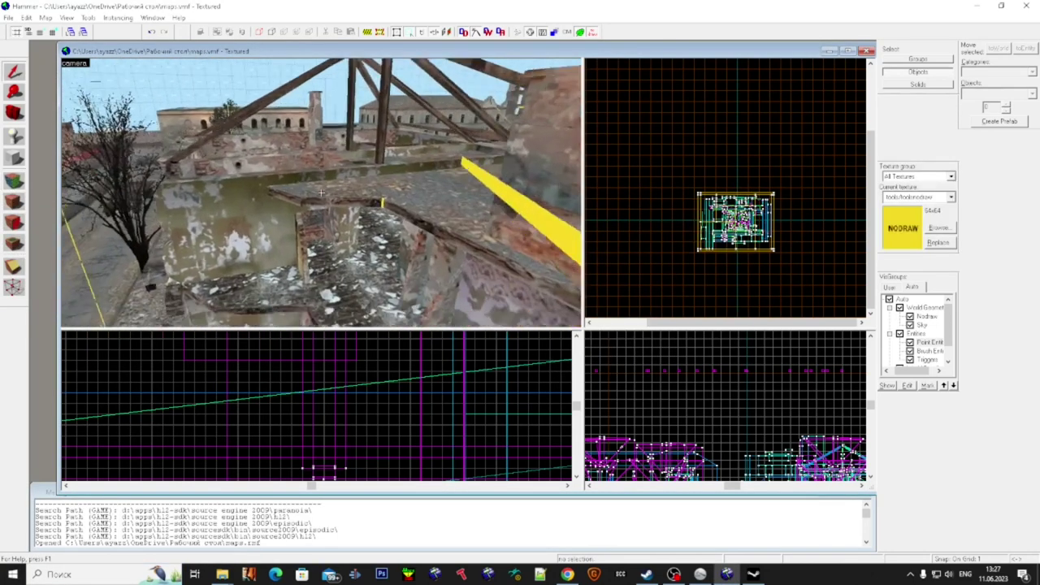
key("w")
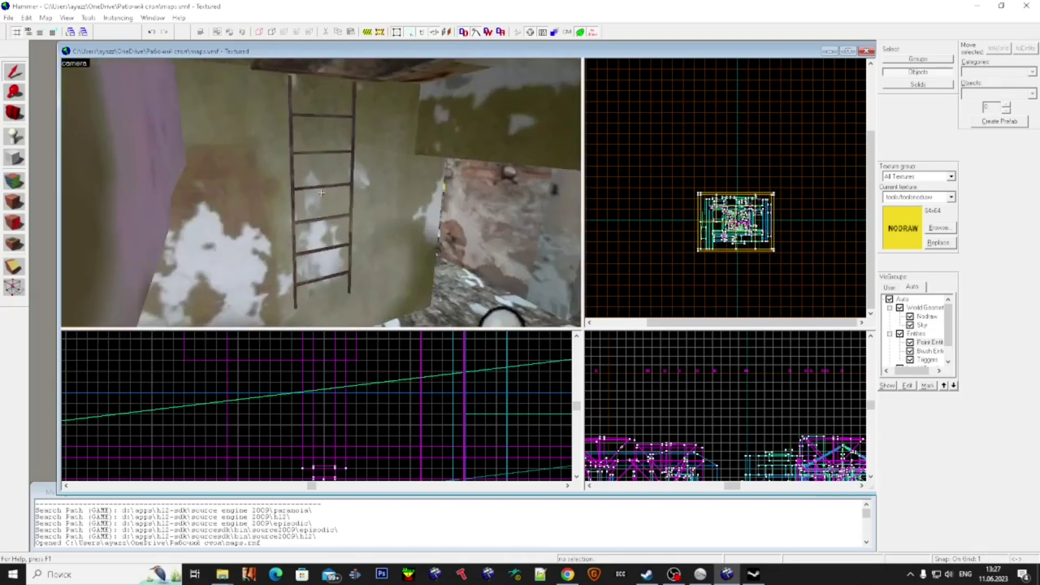
key("w")
key("super")
left_click(360, 197)
scroll(749, 227, "up", 7)
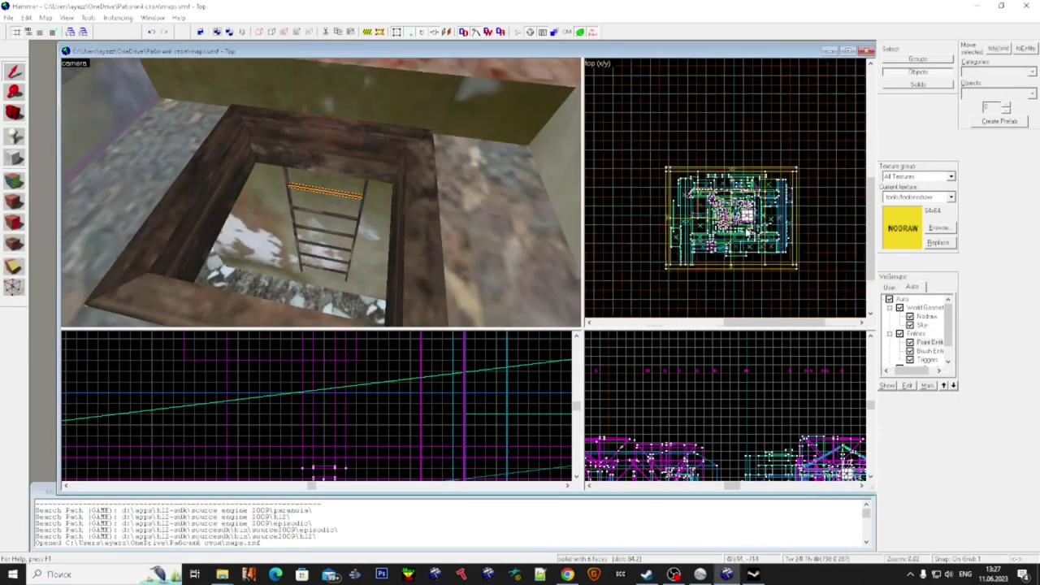
scroll(735, 221, "up", 4)
scroll(329, 197, "up", 3)
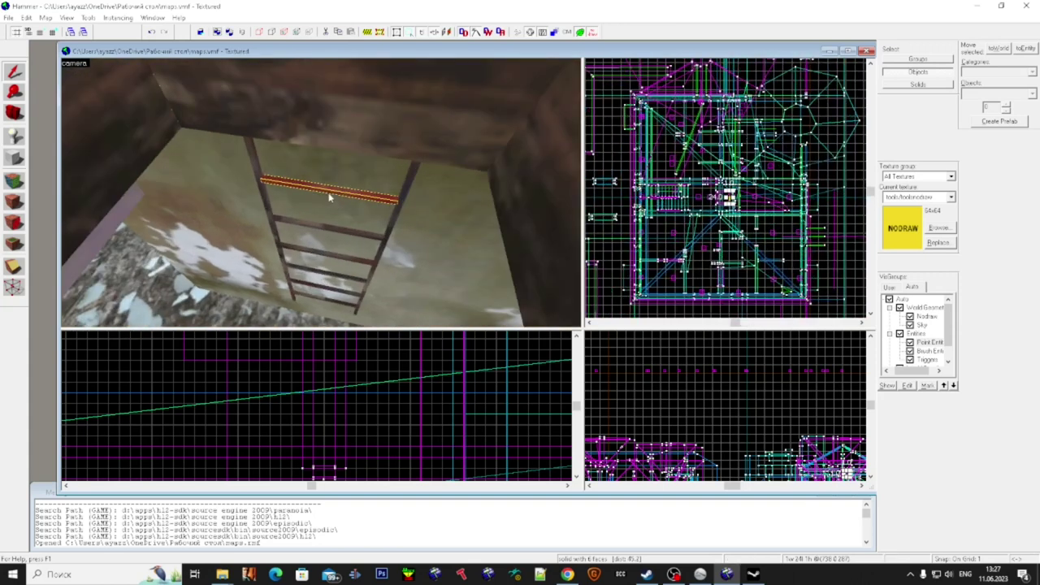
left_click(305, 299)
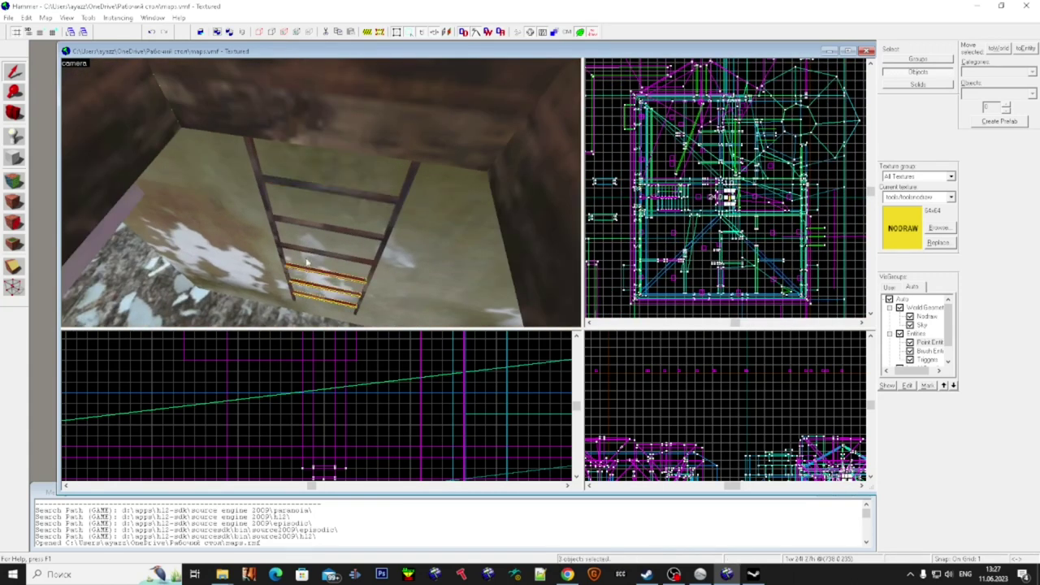
left_click(304, 181, "ctrl")
left_click(296, 184, "ctrl")
left_click(287, 189, "ctrl")
left_click(267, 202, "ctrl")
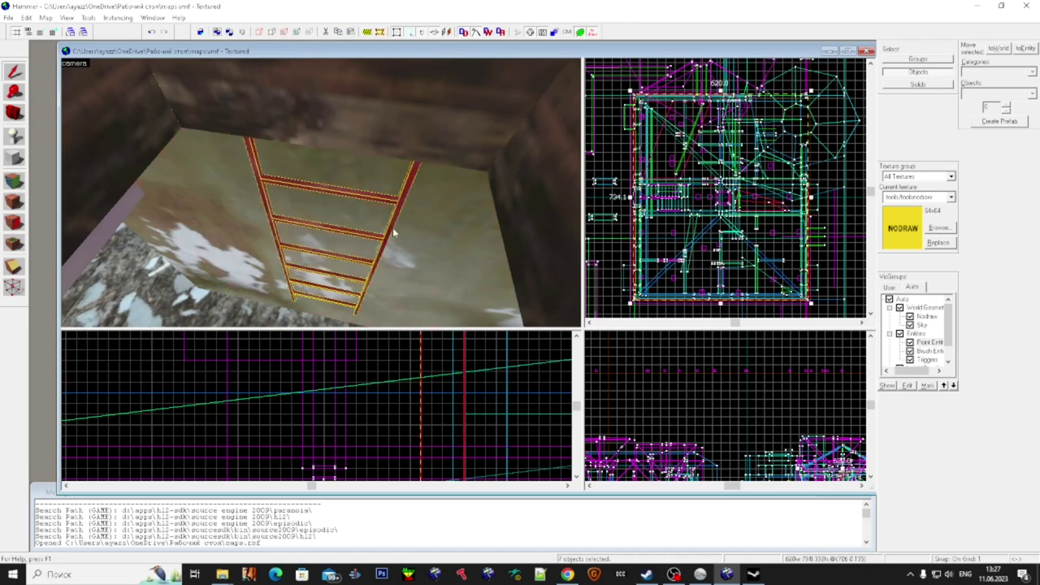
left_click(387, 230, "ctrl")
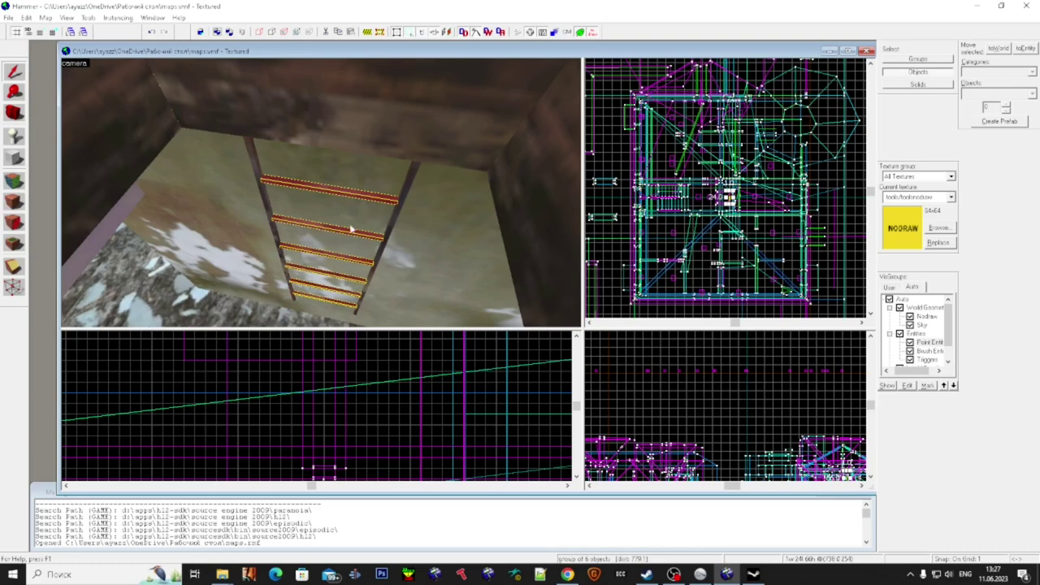
- Tie the grouped ladder rungs to a func_detail entity and reselect them below the hatch
key("ctrl+t")
left_click(978, 258)
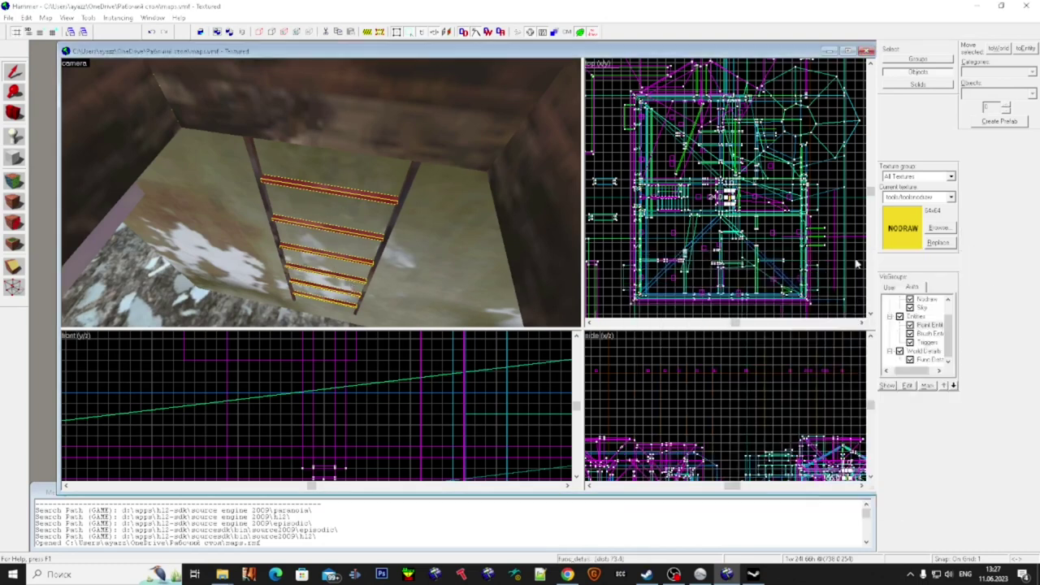
left_click(353, 208)
scroll(354, 211, "down", 2)
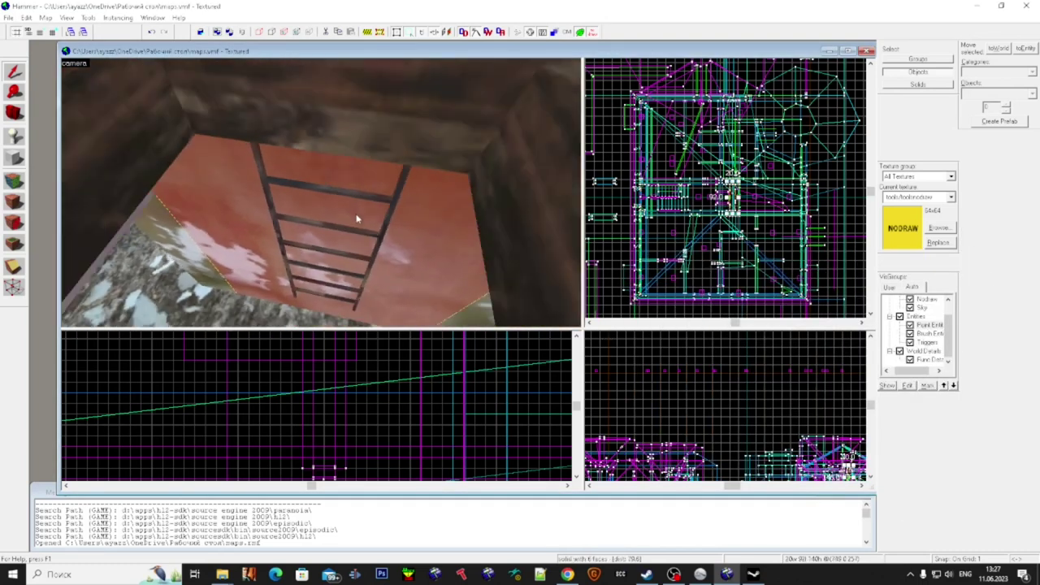
key("Escape")
scroll(402, 229, "down", 2)
left_click(323, 193)
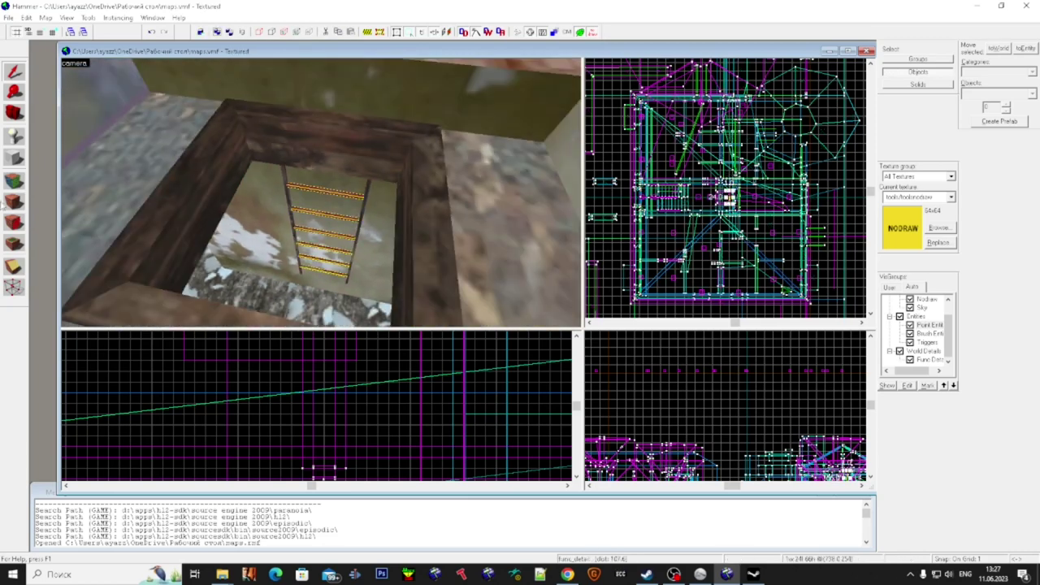
- Create a nodraw block 4 units thick, 40 units long and 66 units high over the ladder rungs
key("shift+b")
scroll(674, 166, "up", 6)
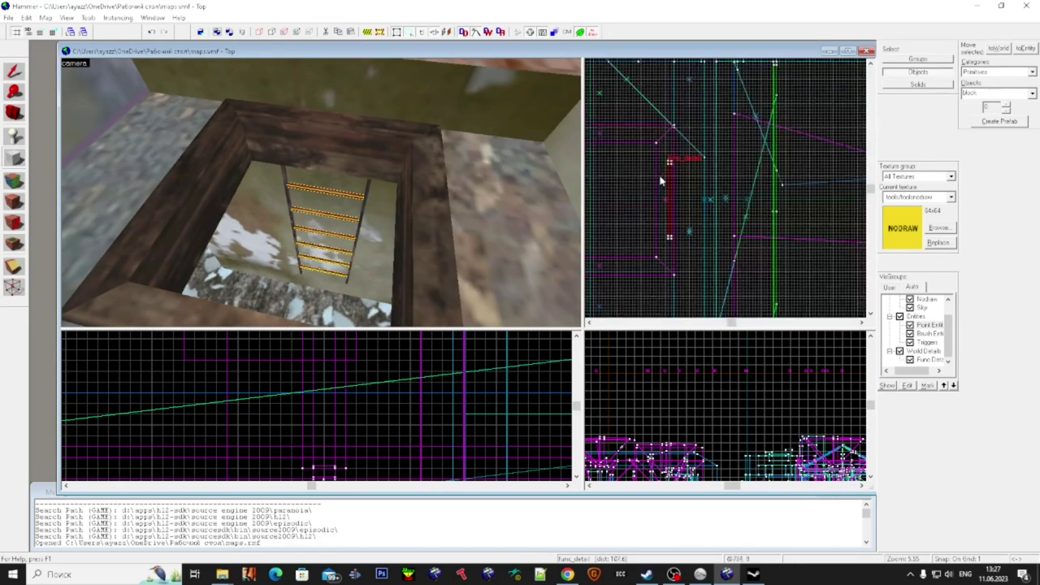
scroll(666, 151, "up", 2)
scroll(642, 188, "down", 9)
left_click_drag(643, 188, 632, 263)
left_click_drag(639, 169, 641, 151)
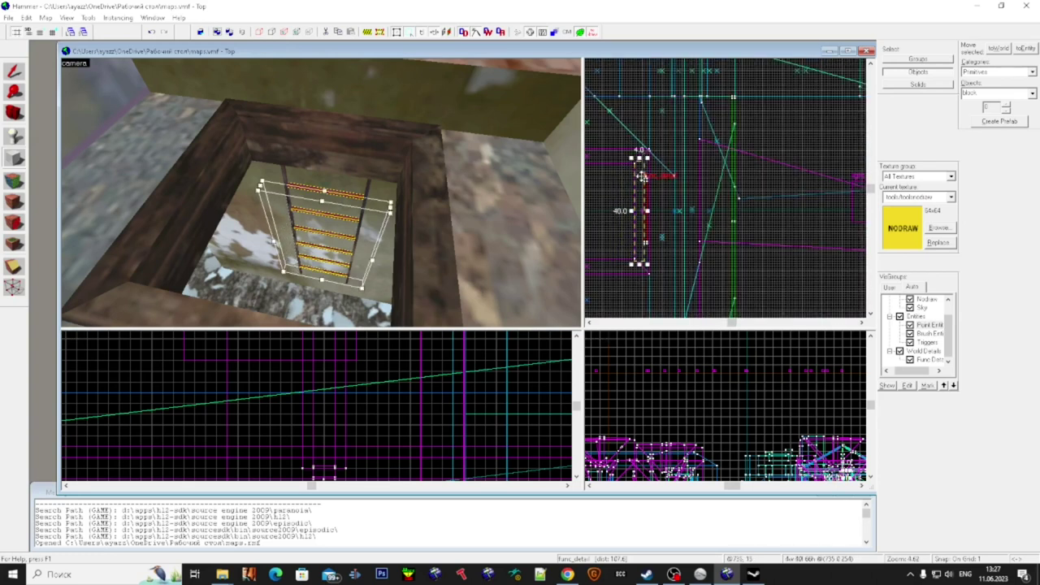
key("Return")
- Stretch the nodraw block vertically to 117 units so it spans from the floor up into the hatch opening
left_click(15, 73)
scroll(344, 417, "down", 12)
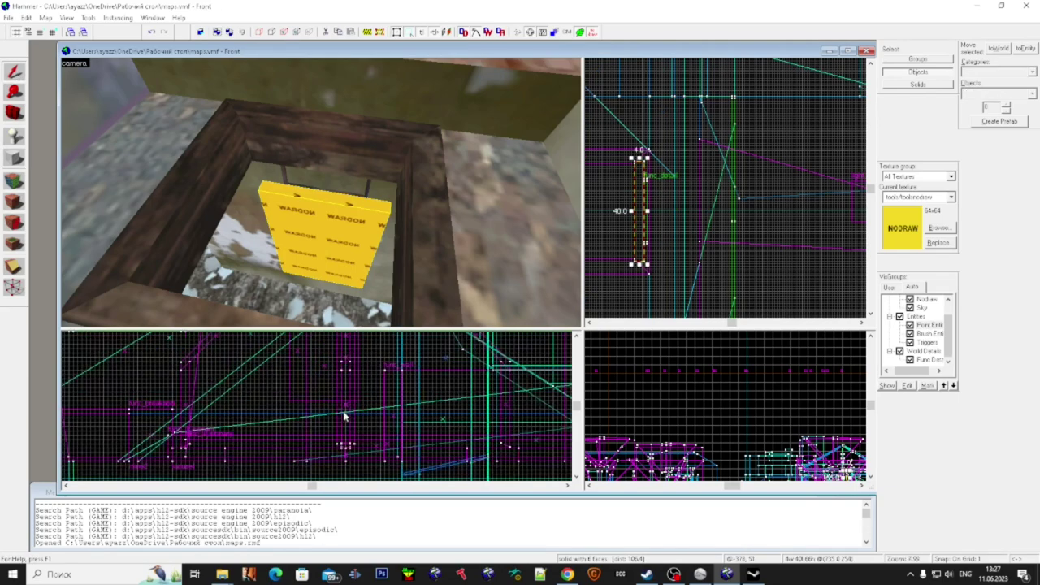
scroll(372, 366, "up", 8)
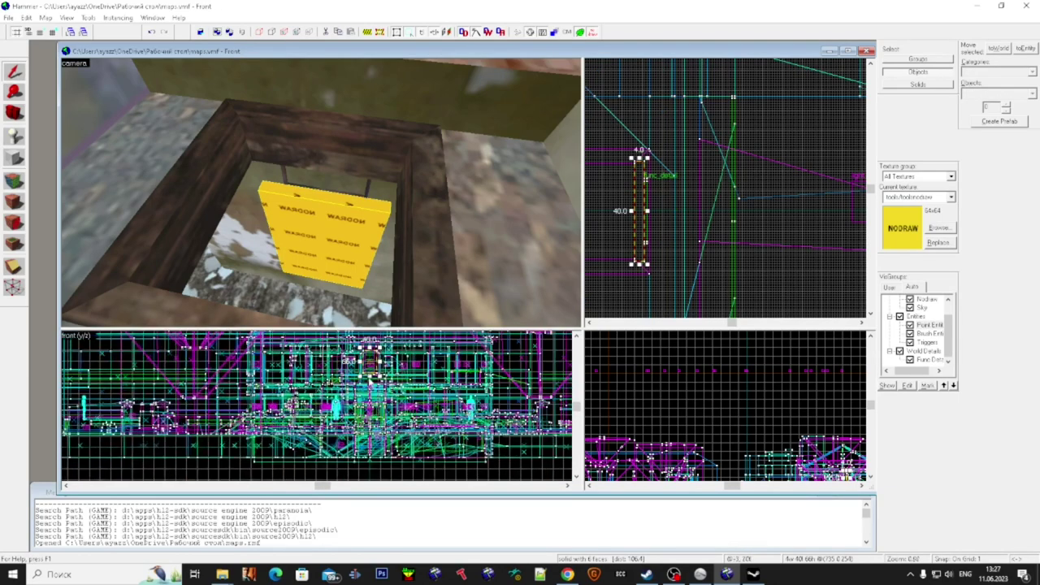
left_click_drag(371, 366, 374, 400)
scroll(386, 418, "down", 4)
scroll(379, 358, "up", 3)
left_click_drag(381, 352, 390, 325)
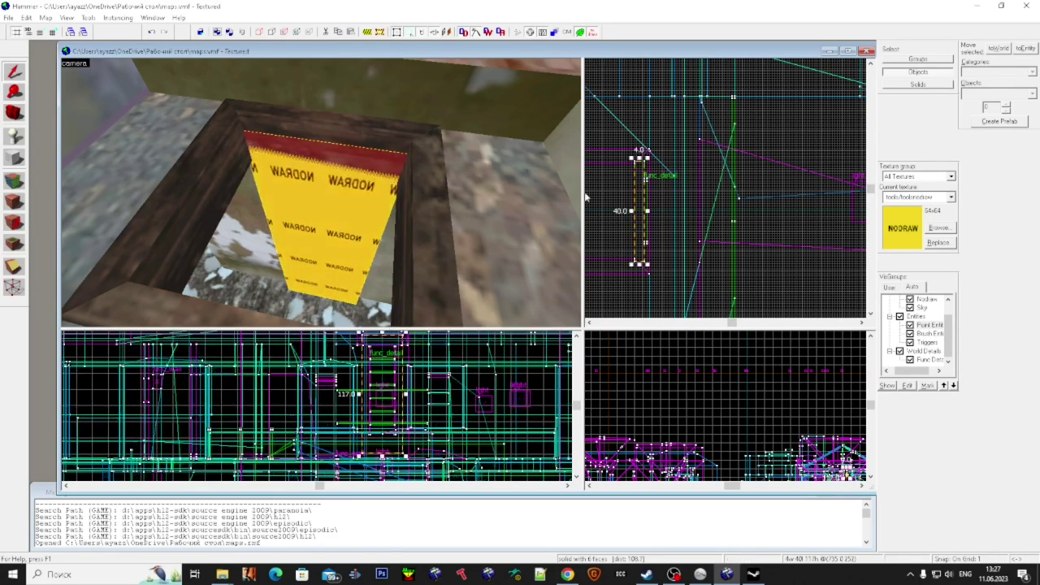
- Adjust the nodraw block's thickness to 2 units so it stands in front of the ladder without touching the rungs
scroll(639, 196, "up", 2)
left_click_drag(627, 231, 621, 231)
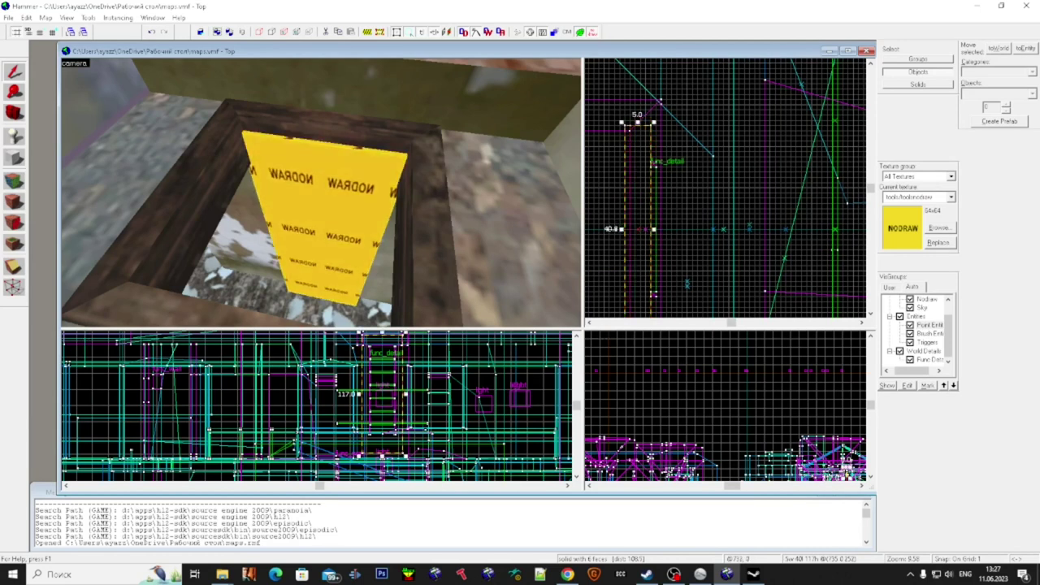
scroll(331, 215, "up", 3)
left_click(150, 192)
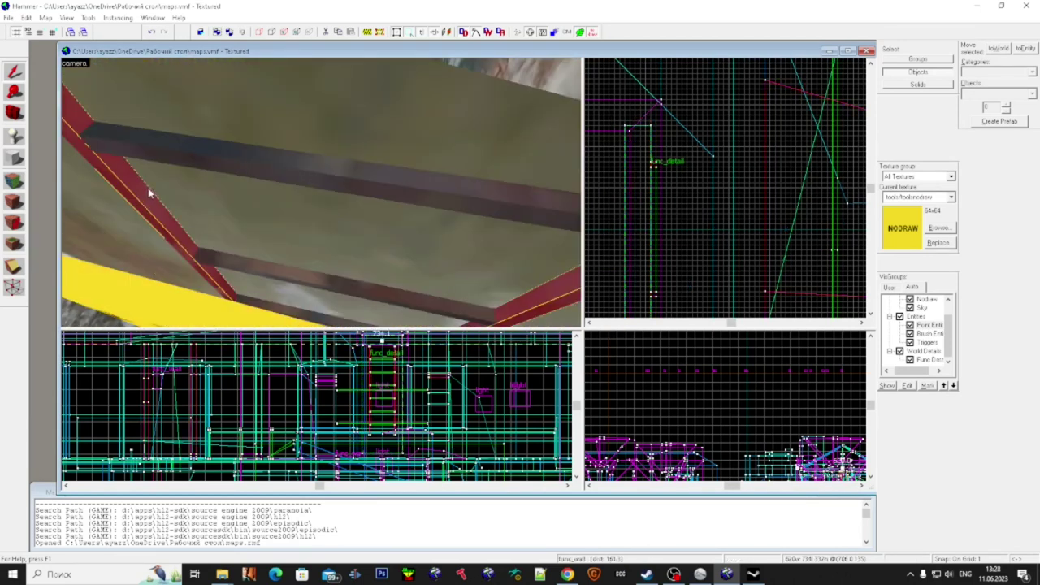
left_click(207, 166)
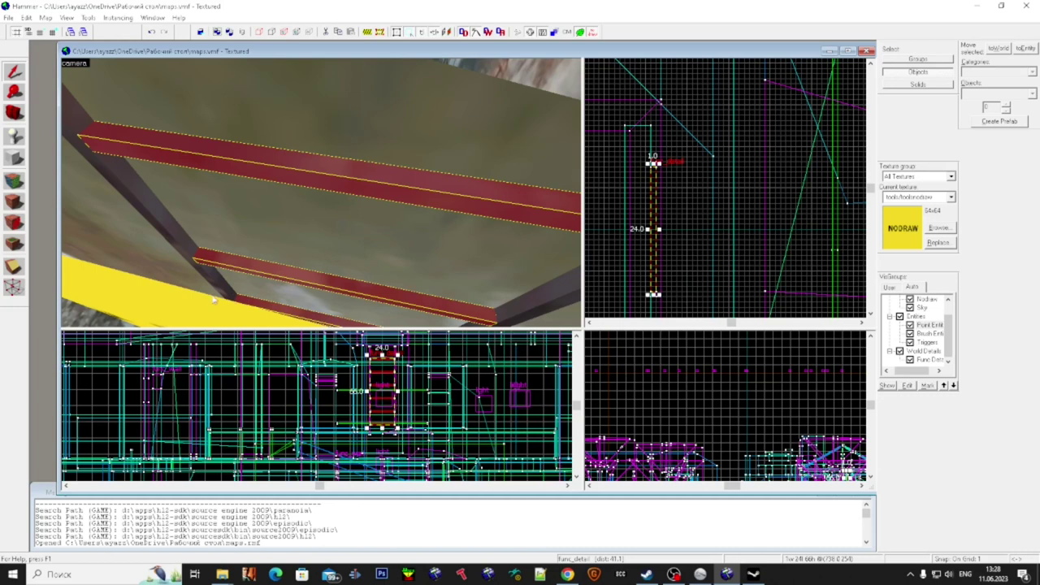
key("z")
key("z")
left_click(491, 236)
left_click_drag(653, 229, 636, 228)
scroll(322, 197, "down", 1)
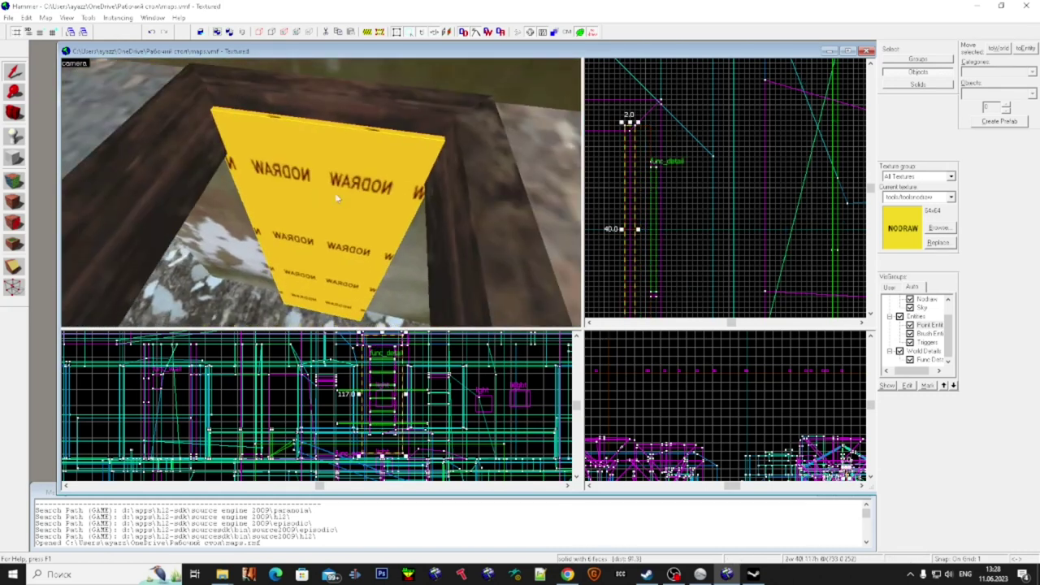
- Tie the block to a func_detail entity and apply the tools/toolsinvisibleladder texture to it
key("ctrl+t")
left_click(977, 258)
left_click(939, 228)
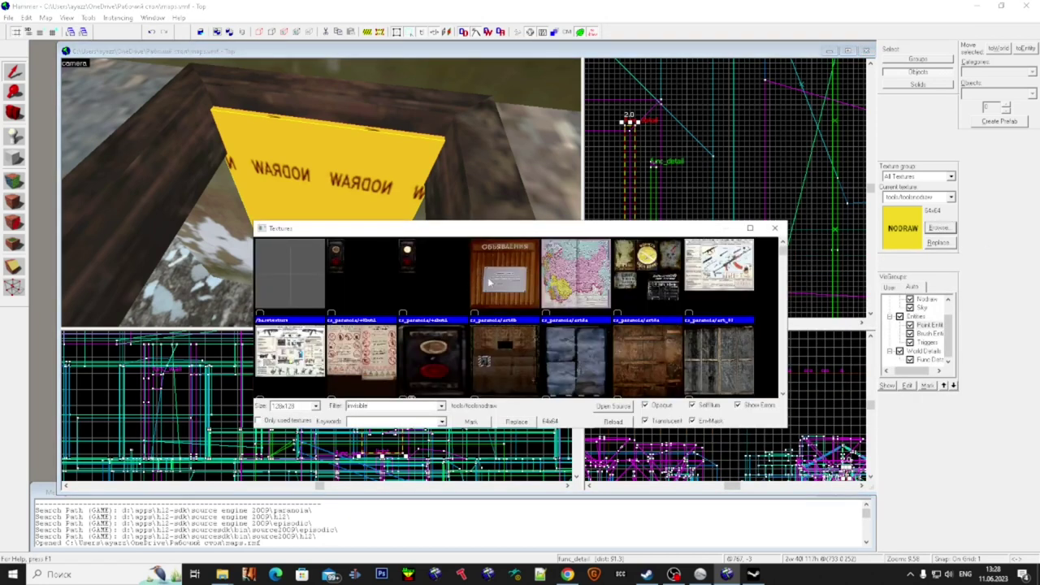
left_click(428, 293)
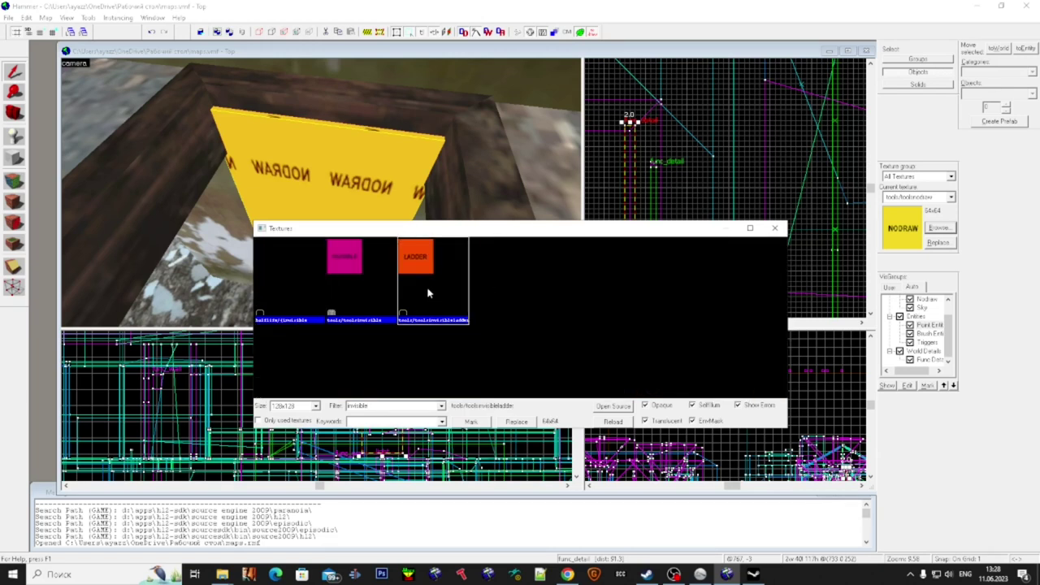
double_click(404, 302)
left_click(10, 207)
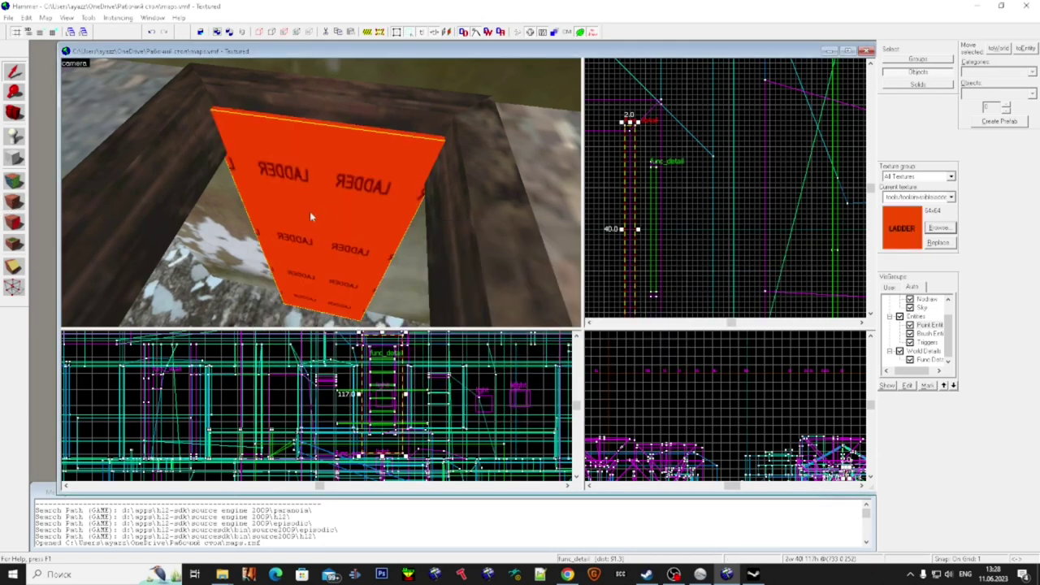
key("Escape")
left_click(366, 188)
key("Escape")
- Inspect the ladder brush from the side, from below and from the roof to check its fit in the hatch
key("z")
key("w")
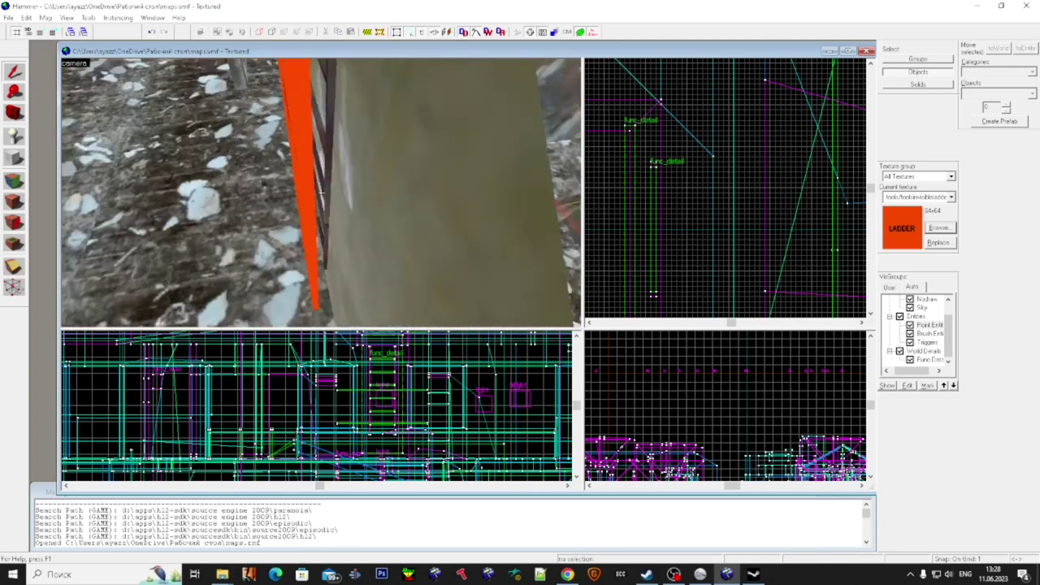
key("a")
key("d")
key("w")
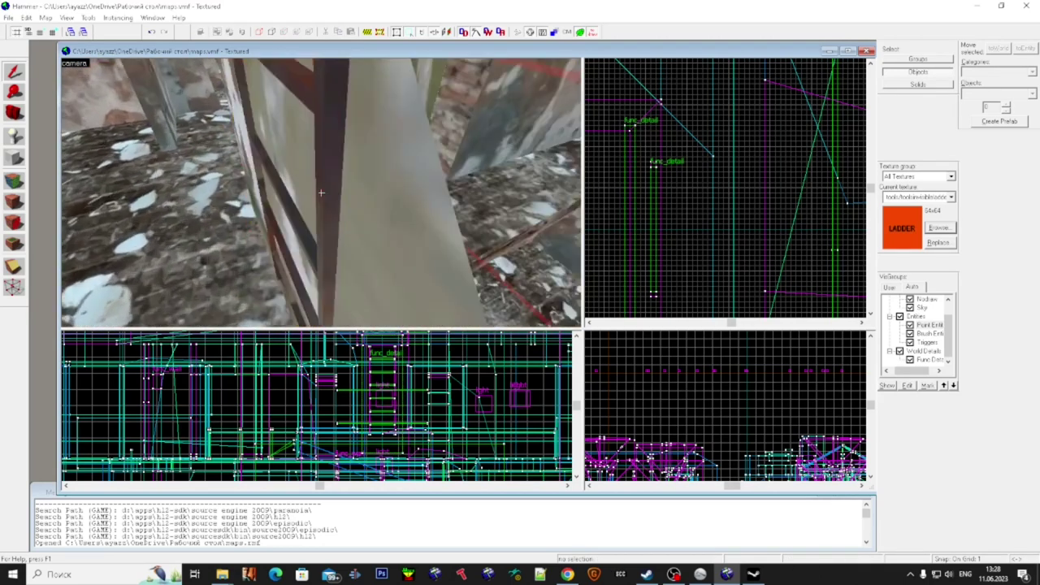
key("w")
key("a")
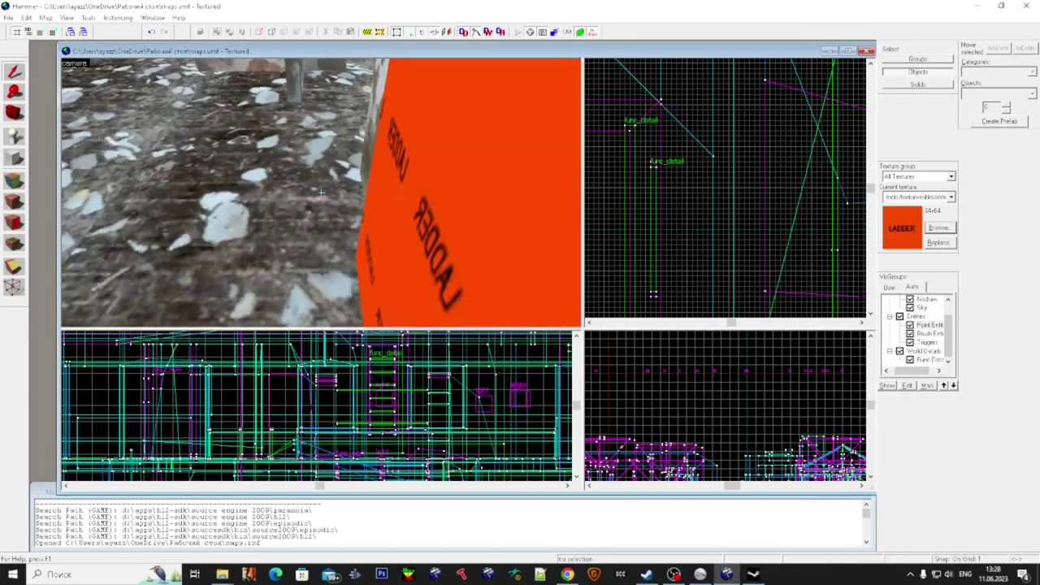
key("s")
key("w")
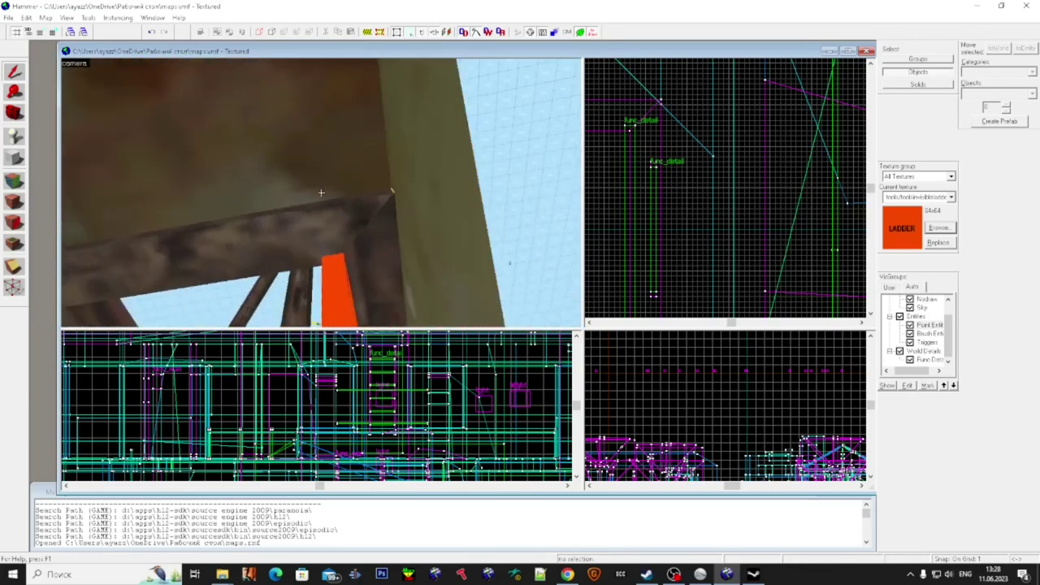
key("w")
left_click(321, 192)
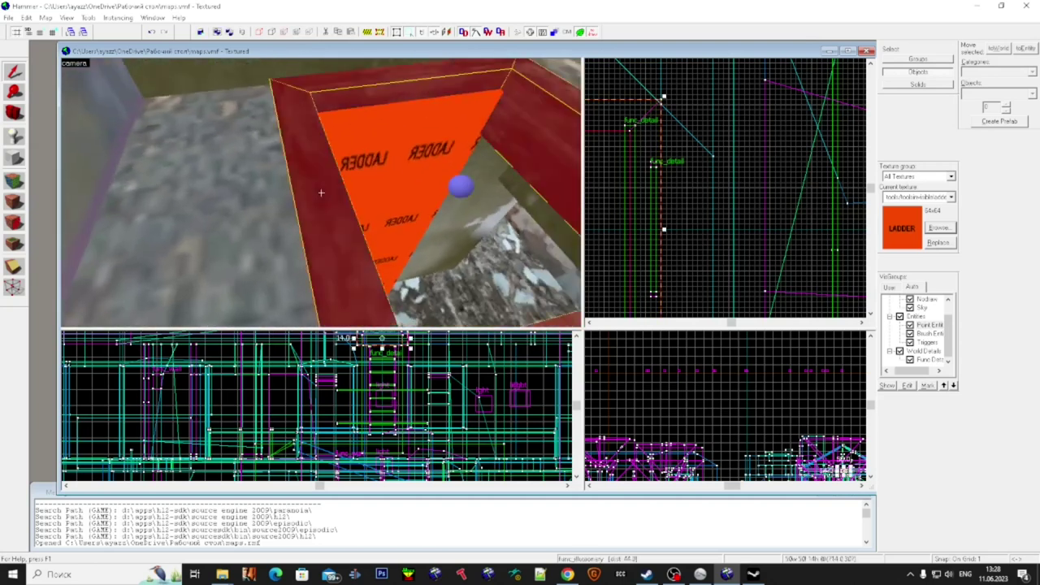
left_click(321, 193)
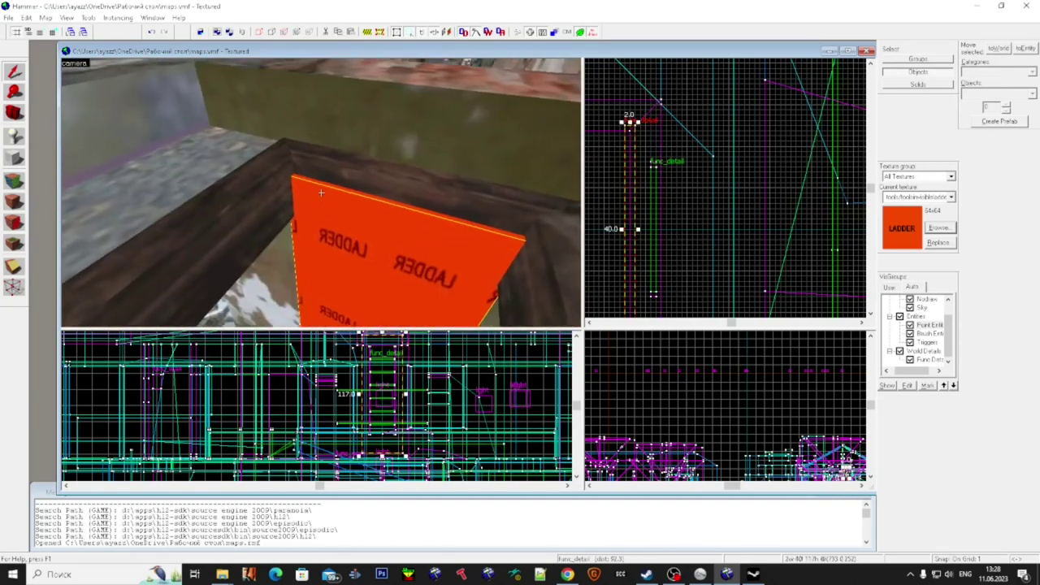
key("s")
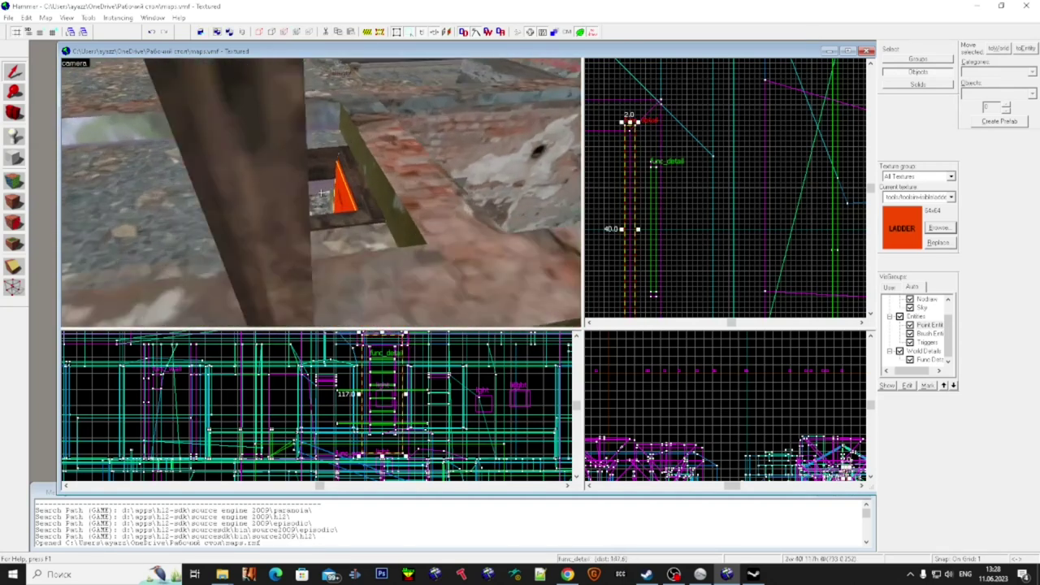
key("w")
key("Escape")
- Hide the whole Auto visgroup and show only its Entities group
key("w")
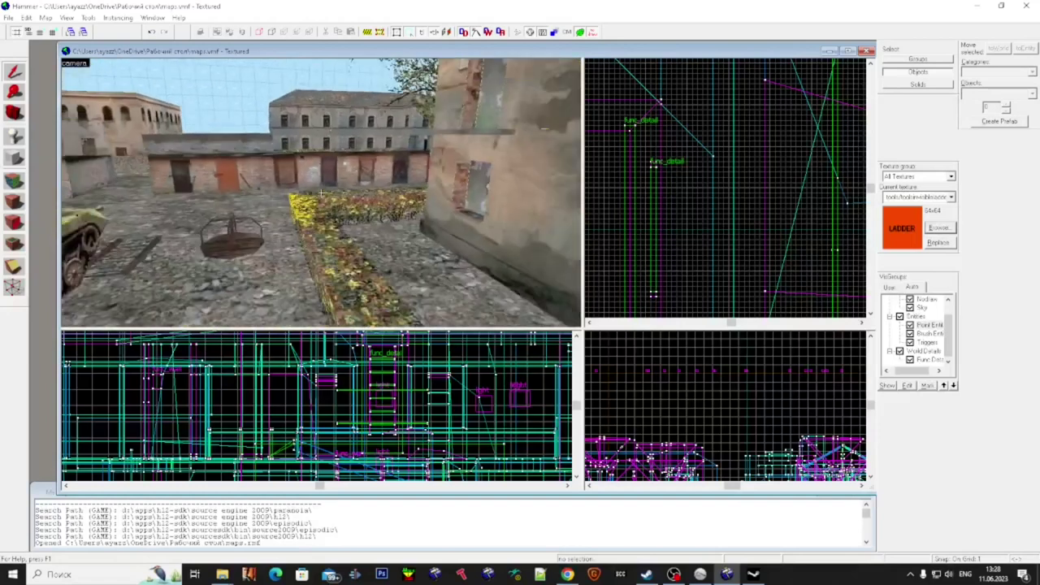
key("super")
left_click(345, 189)
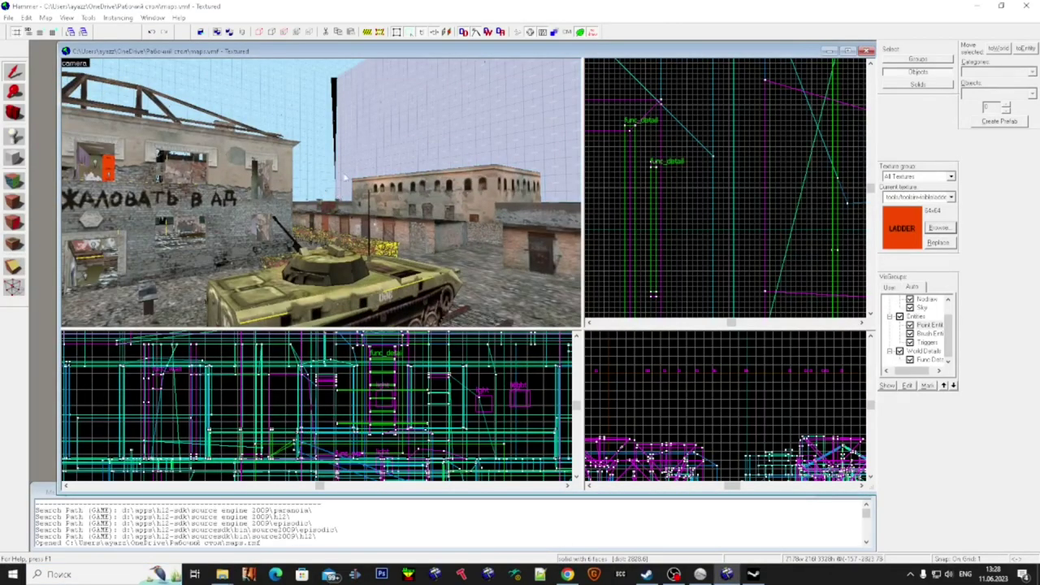
scroll(938, 325, "up", 2)
left_click(889, 299)
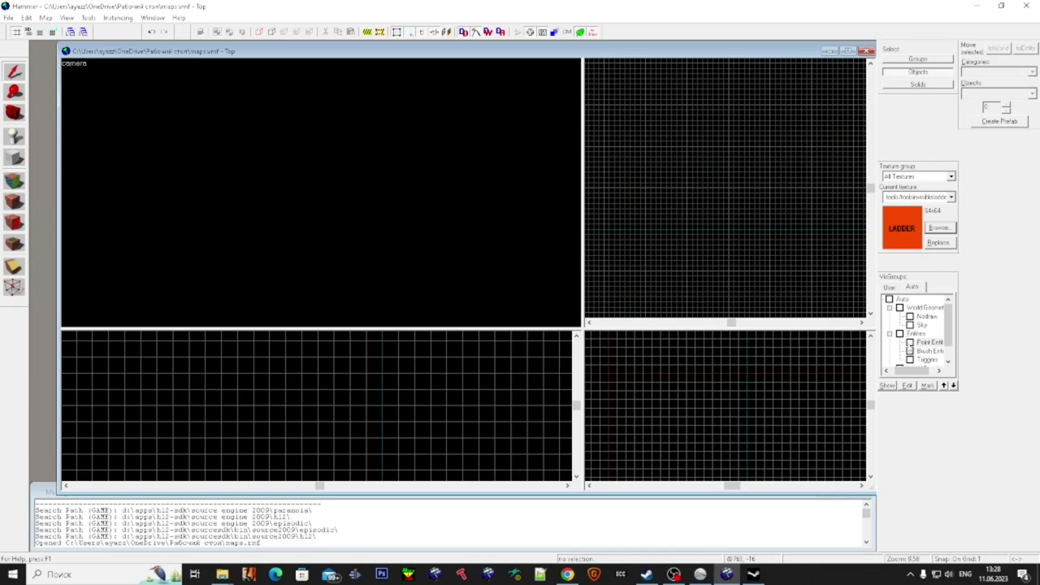
left_click(900, 334)
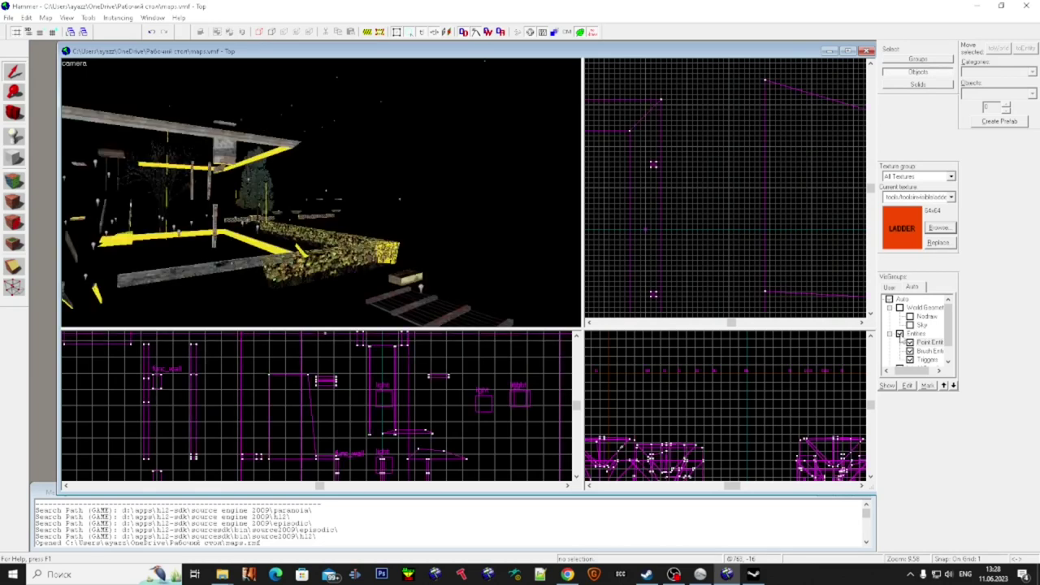
- Inspect the remaining brush and point entities across the map, checking individual fence and foliage pieces
scroll(783, 221, "down", 10)
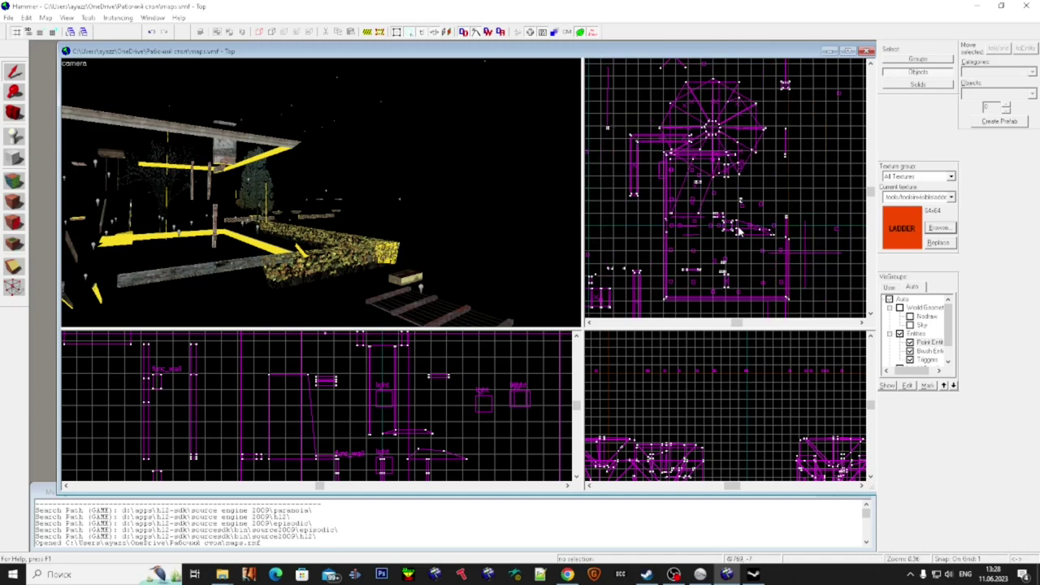
key("z")
key("w")
key("w")
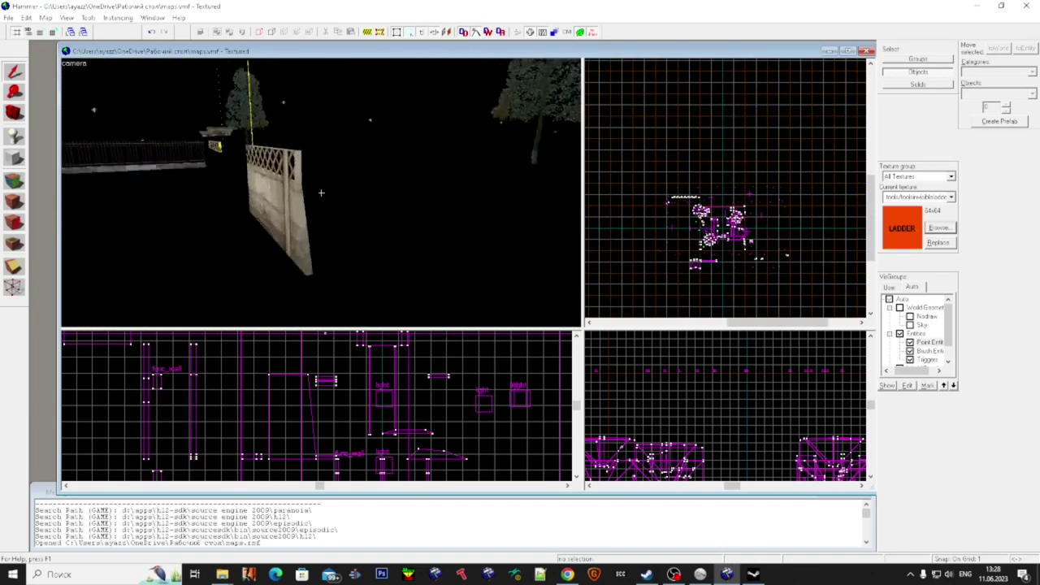
left_click(321, 192)
key("w")
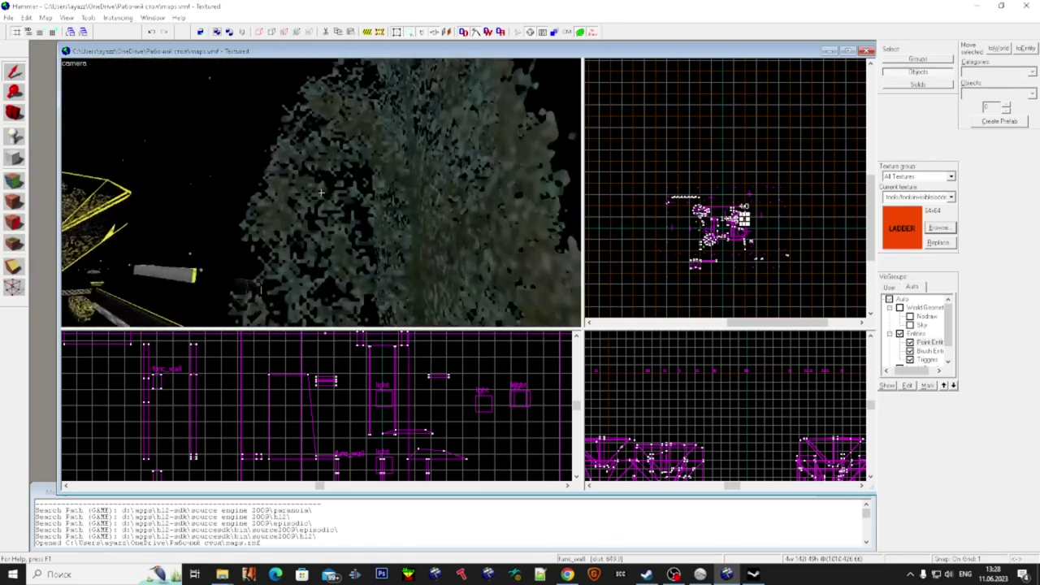
left_click(321, 193)
key("w")
key("w")
key("w")
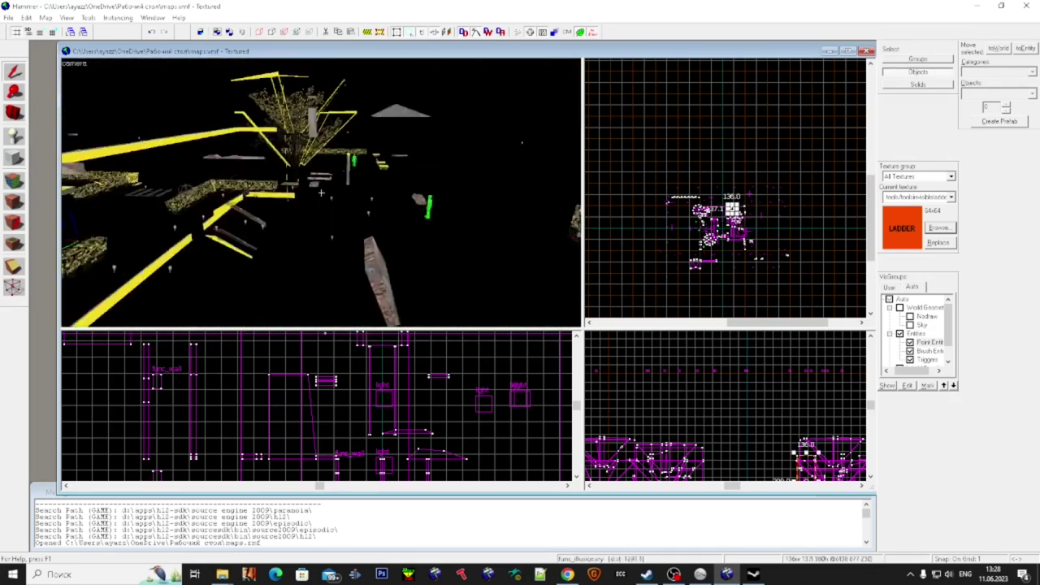
key("super")
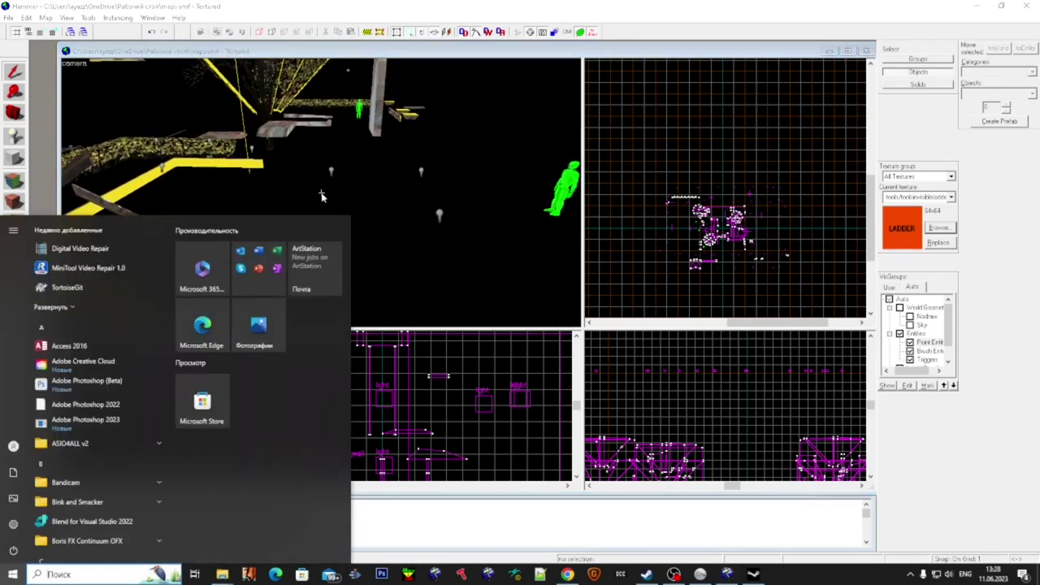
key("super")
- Select all visible entities across the map and set their rendercolor to 255 255 255
left_click_drag(810, 264, 723, 298)
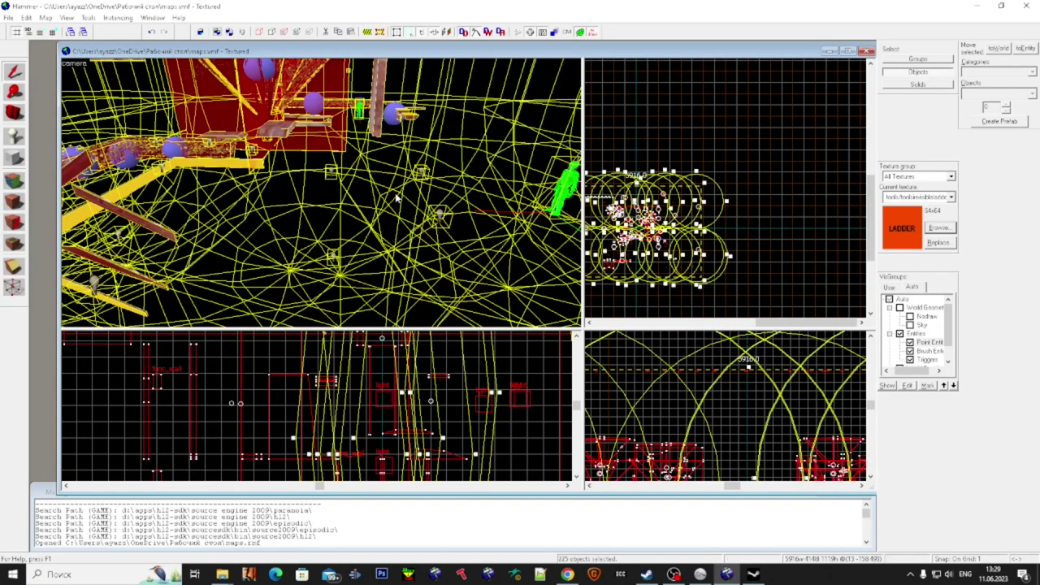
key("alt+Return")
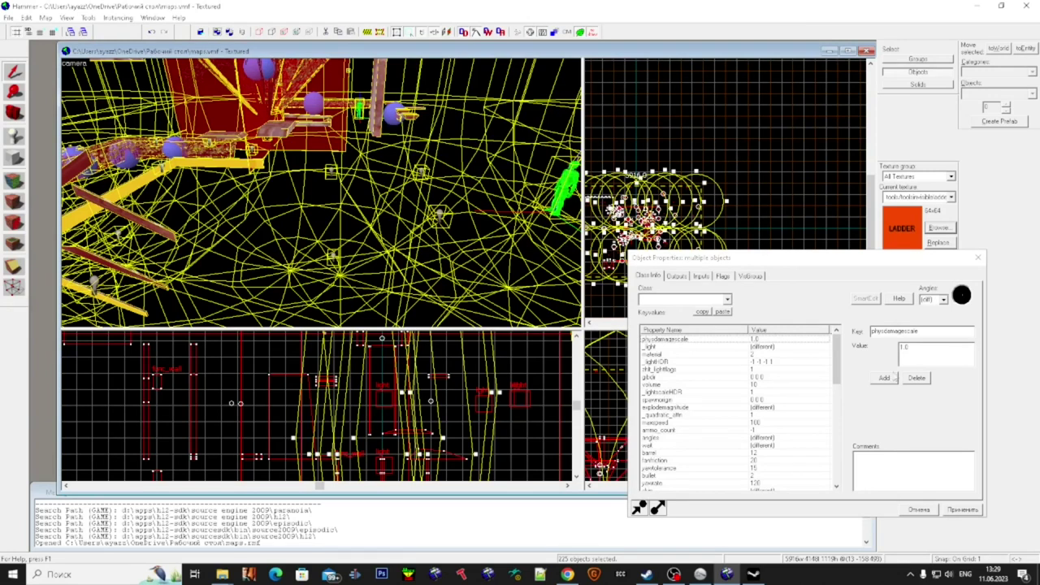
left_click(780, 379)
scroll(792, 395, "down", 2)
left_click(787, 393)
key("r")
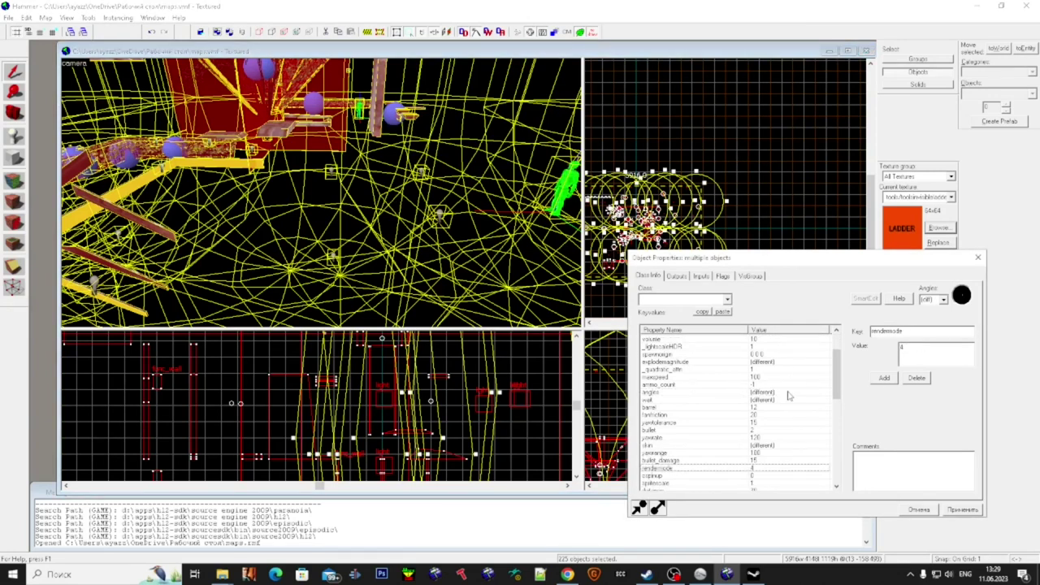
scroll(768, 465, "down", 3)
left_click(768, 461)
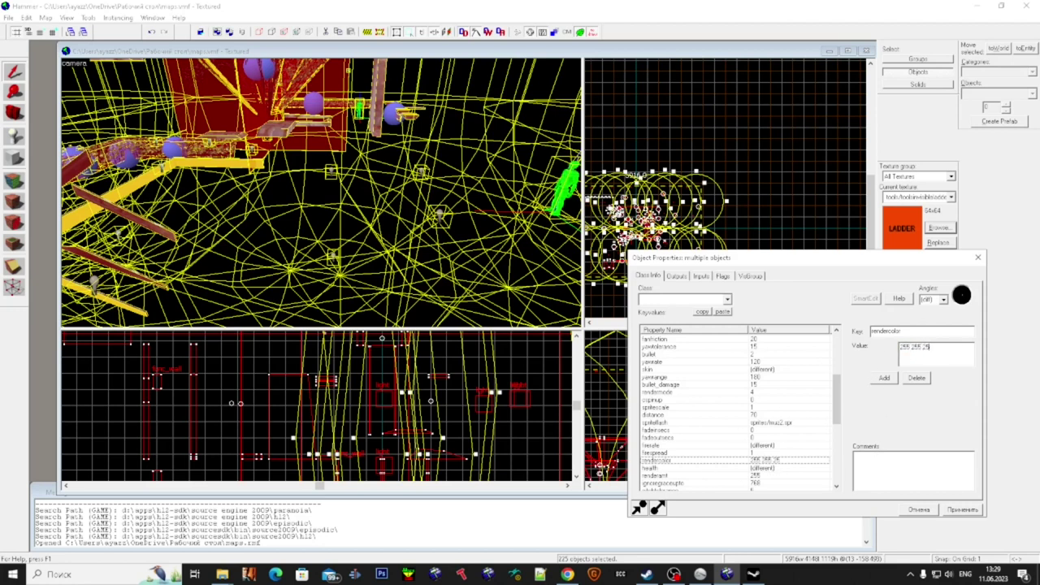
left_click(962, 510)
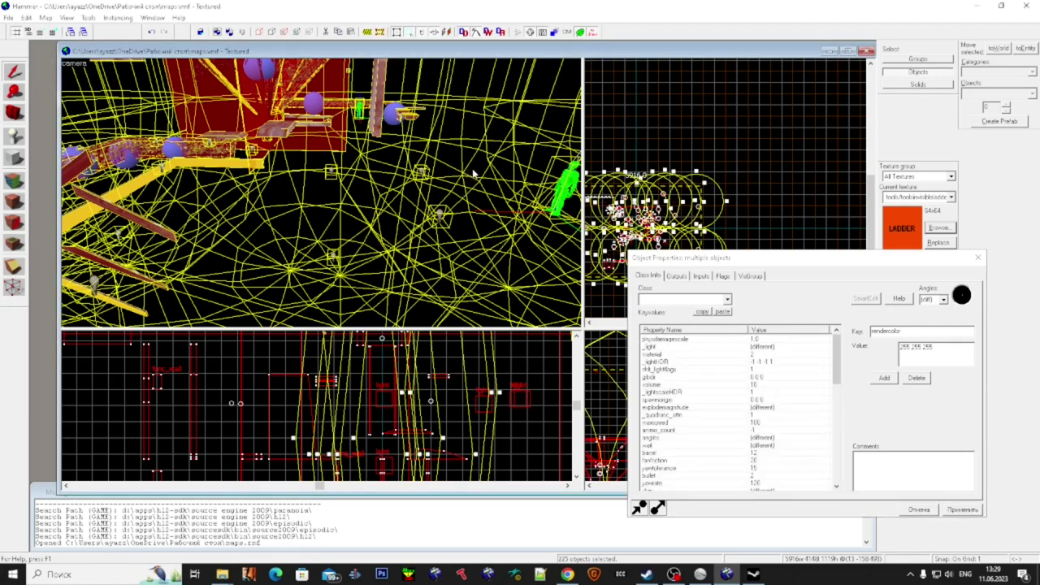
- Deselect the entities, examine them around the buildings, hedges and trees, and close the object properties
left_click(476, 174)
scroll(481, 180, "down", 6)
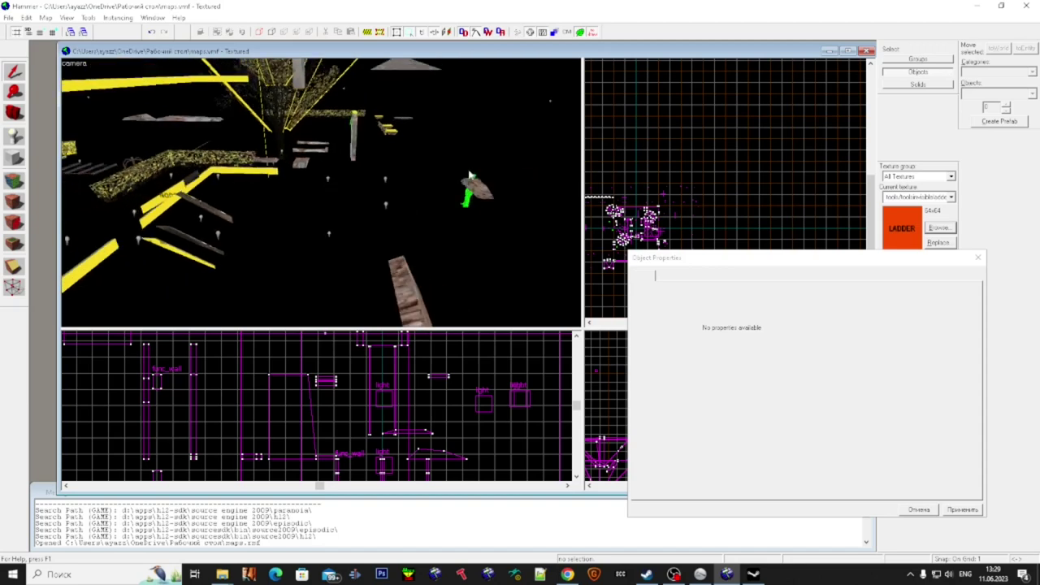
scroll(450, 190, "up", 6)
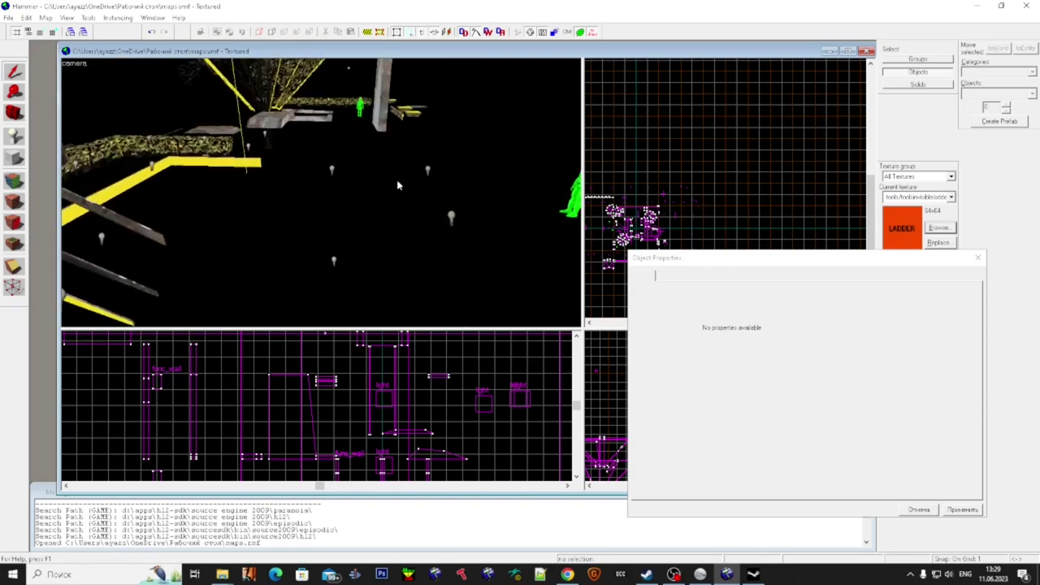
key("z")
key("s")
key("w")
key("w")
key("w")
key("w")
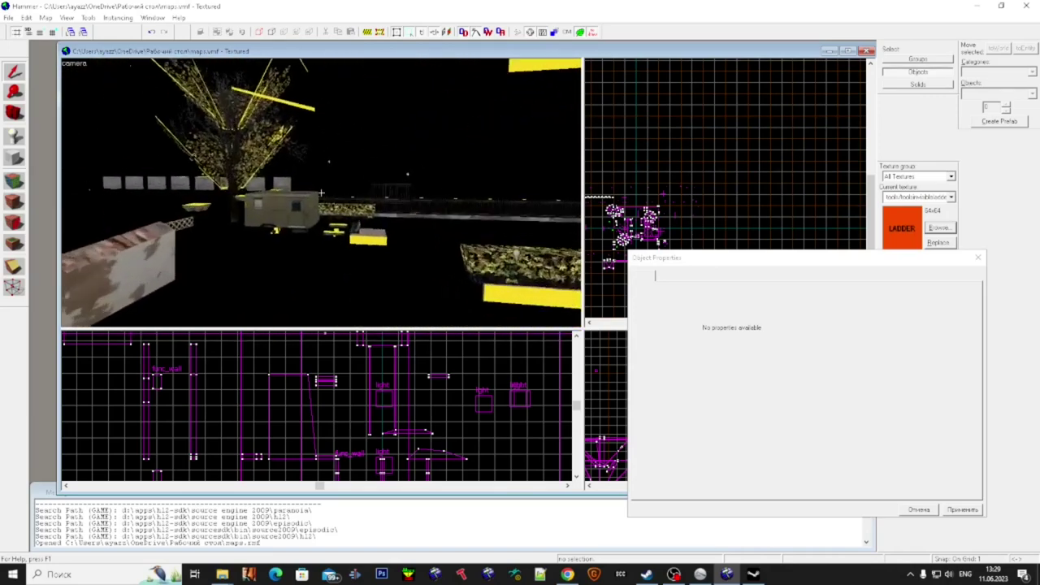
key("w")
key("w")
key("w")
key("w")
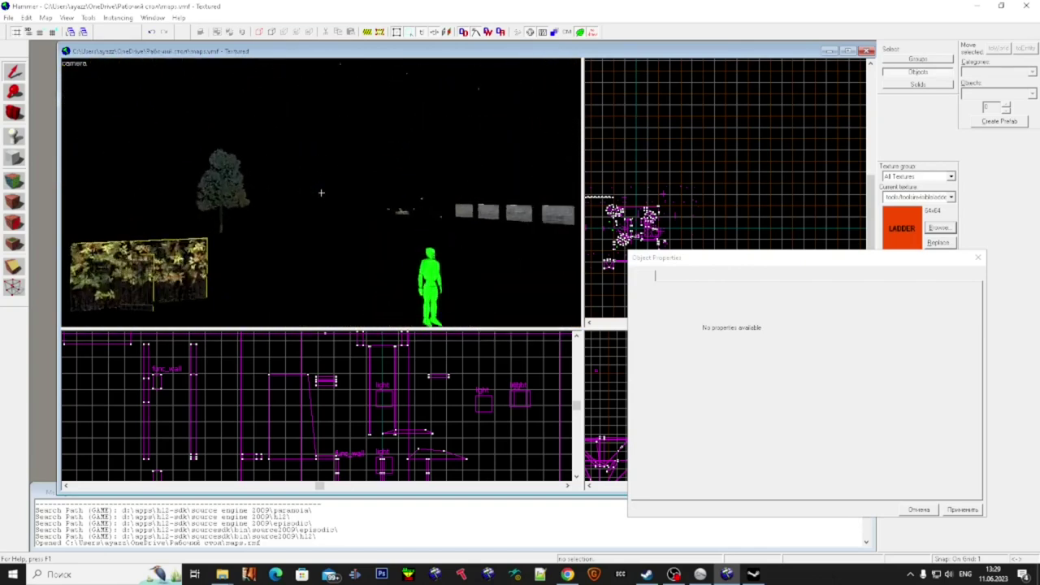
key("w")
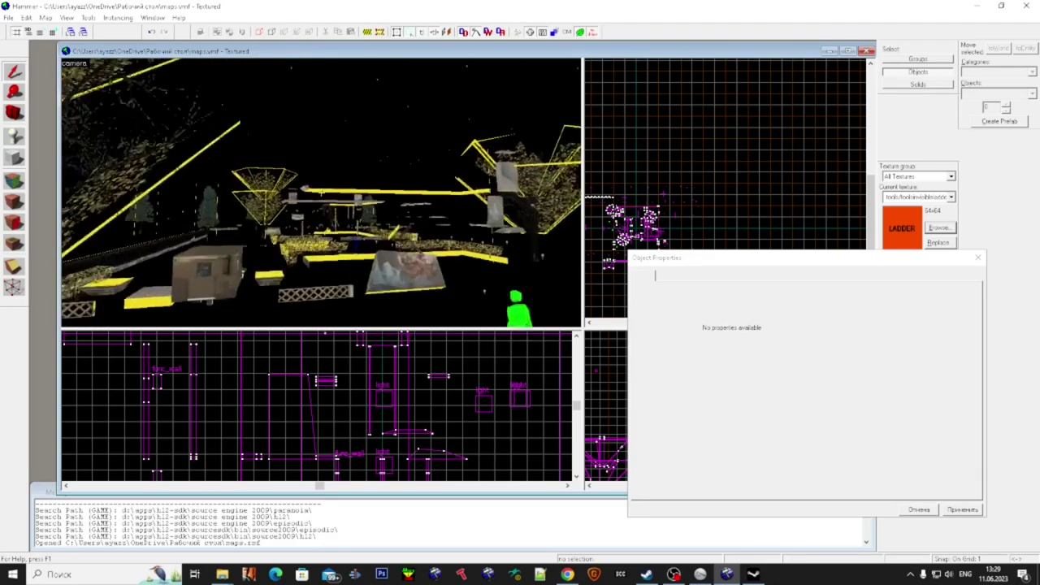
key("w")
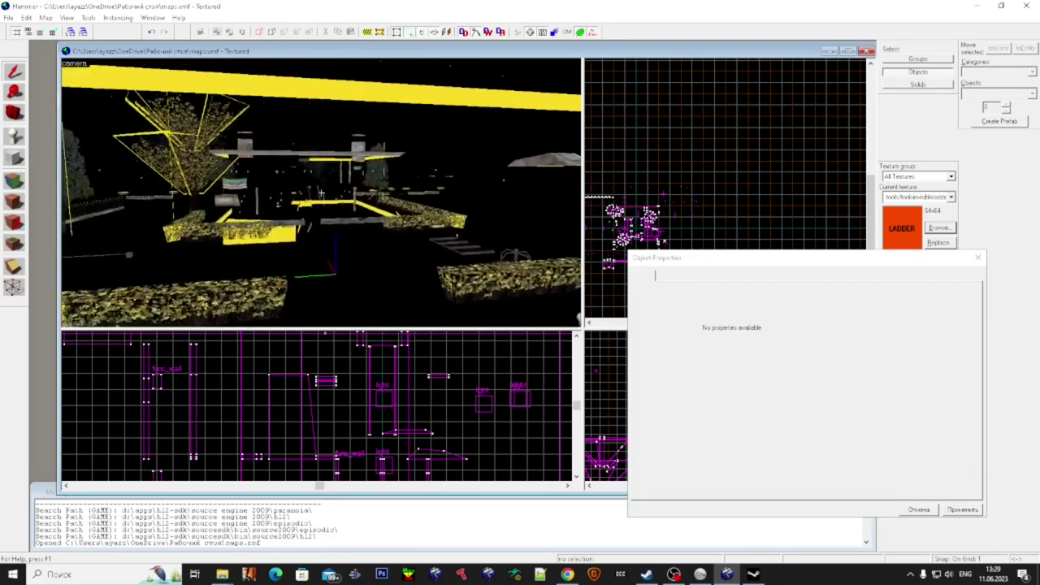
key("w")
key("s")
key("super")
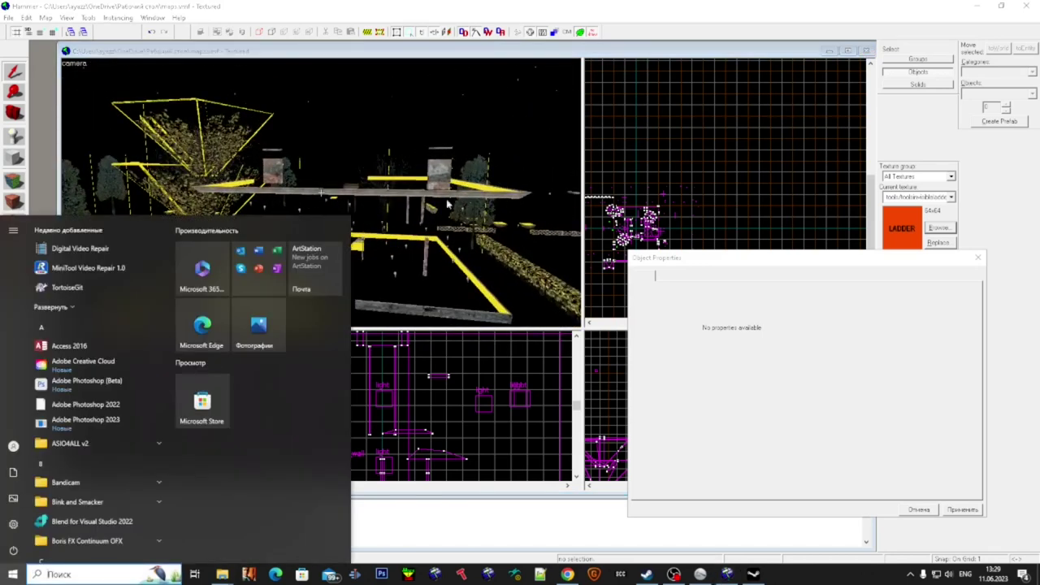
left_click(433, 190)
left_click(387, 131)
left_click(977, 257)
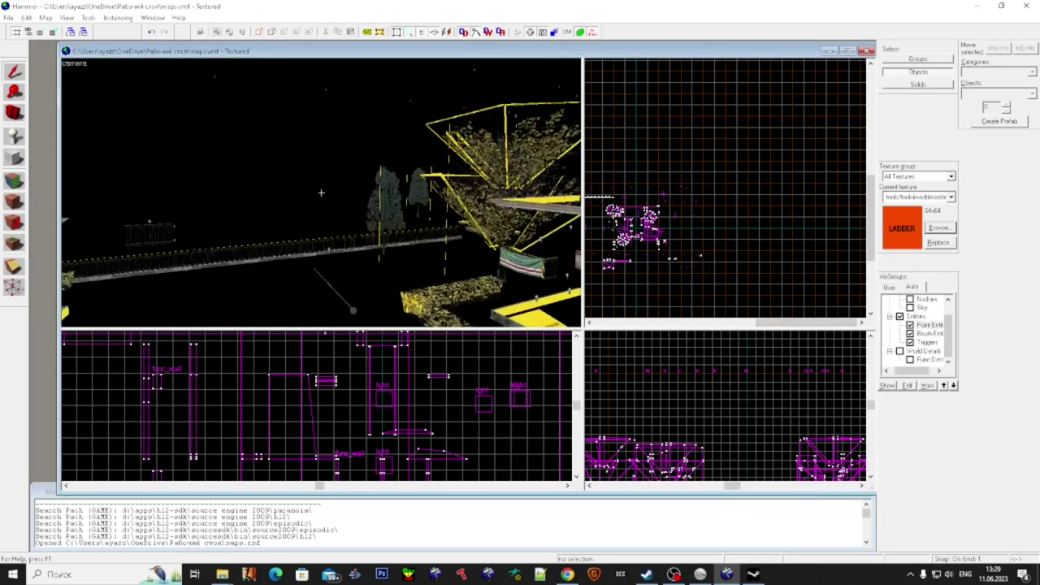
- Examine the light entities hanging high above the map
key("w")
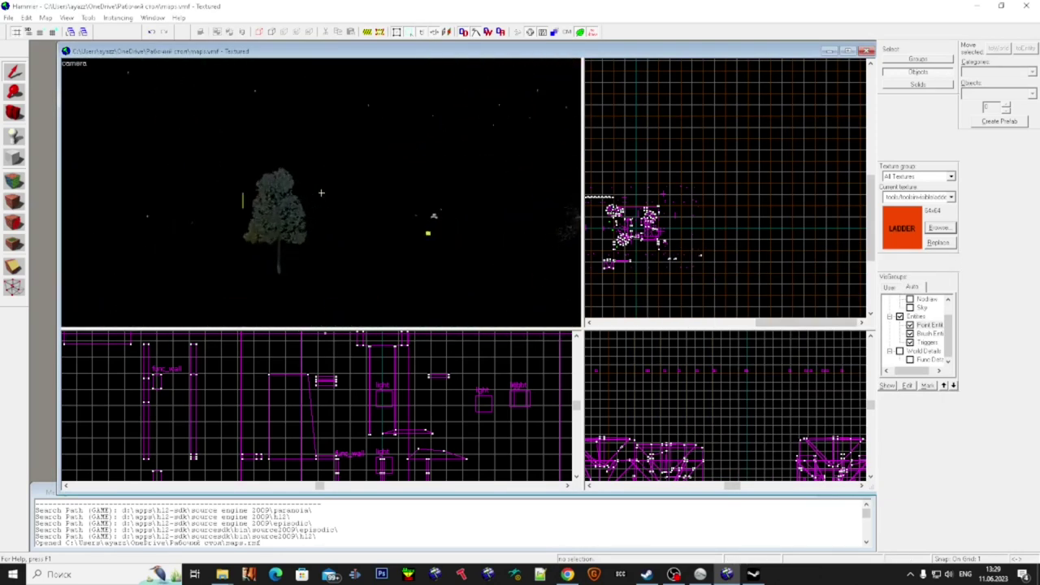
key("w")
left_click_drag(321, 193, 321, 192)
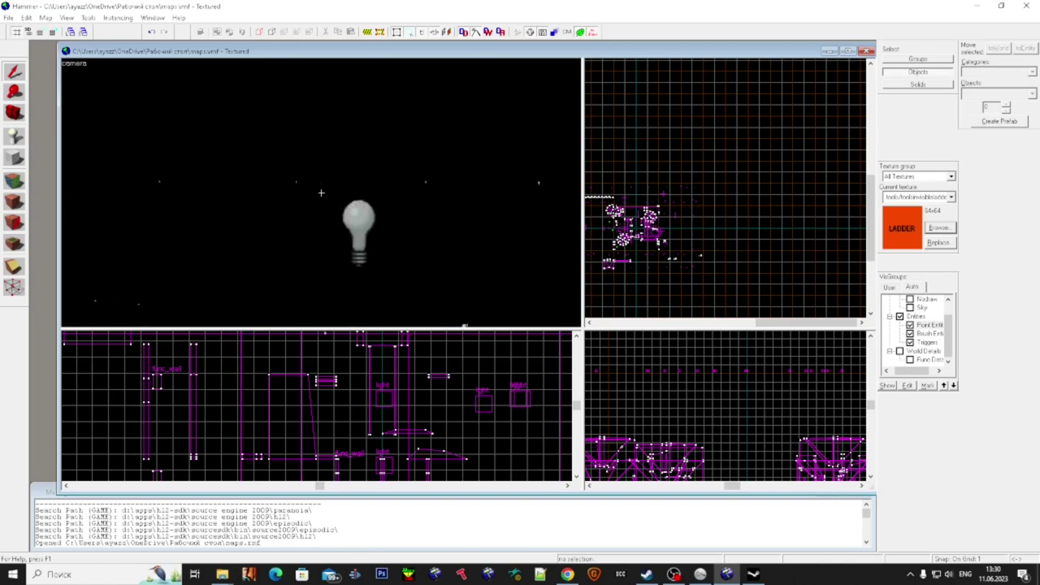
left_click_drag(321, 192, 321, 192)
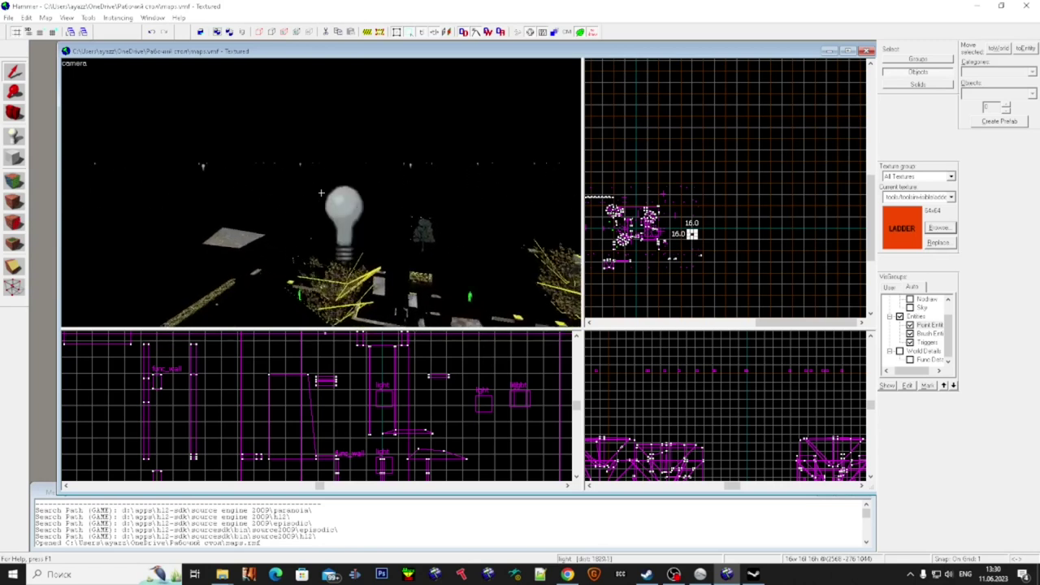
left_click(321, 193)
key("super")
left_click(401, 119)
- Delete the entire layer of light entities hanging high above the map
scroll(521, 390, "down", 7)
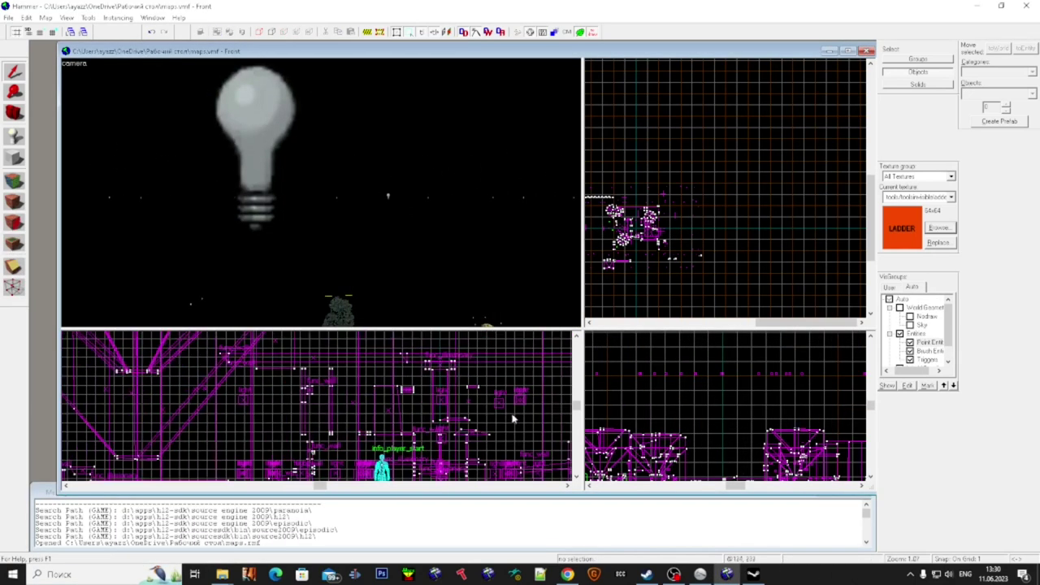
scroll(521, 389, "up", 3)
left_click_drag(530, 387, 221, 360)
scroll(306, 202, "down", 10)
scroll(309, 200, "down", 10)
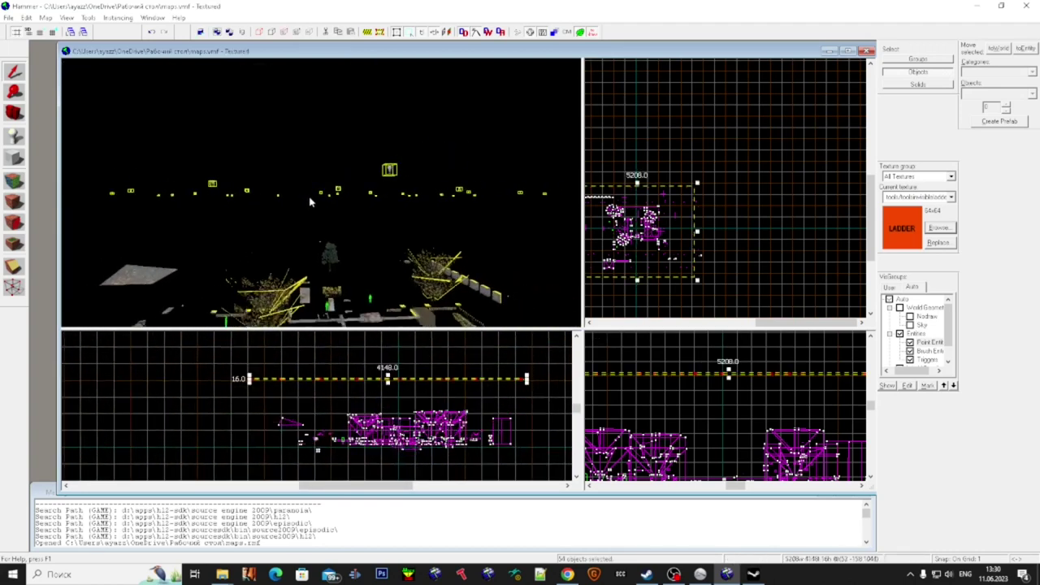
key("w")
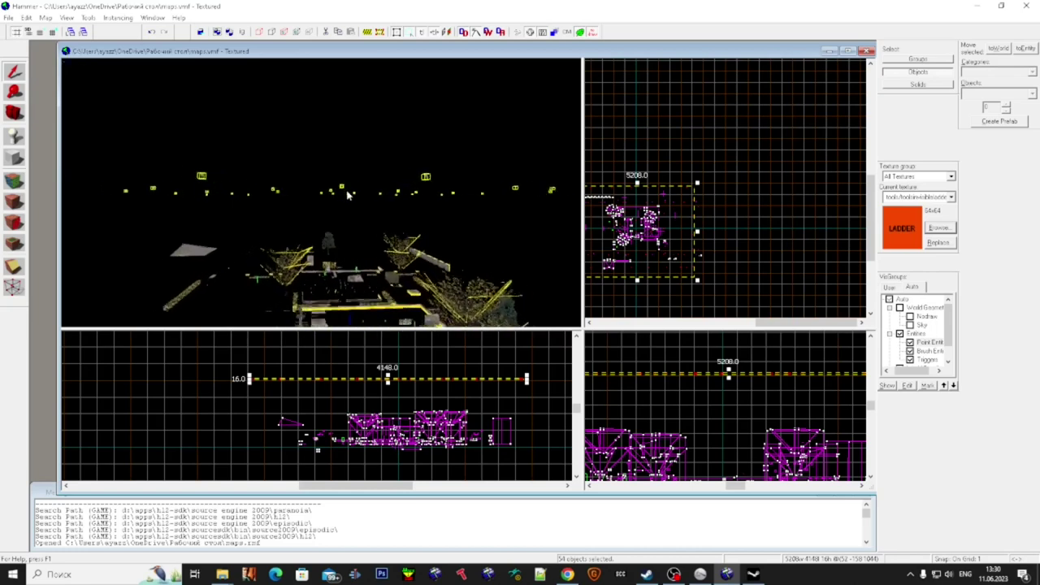
key("z")
scroll(321, 192, "up", 15)
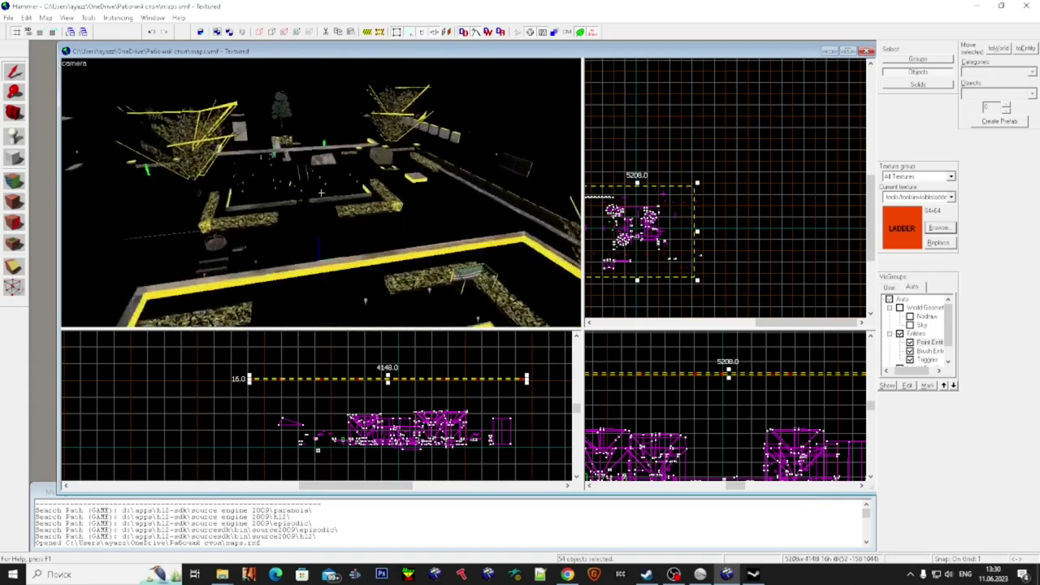
scroll(321, 192, "up", 11)
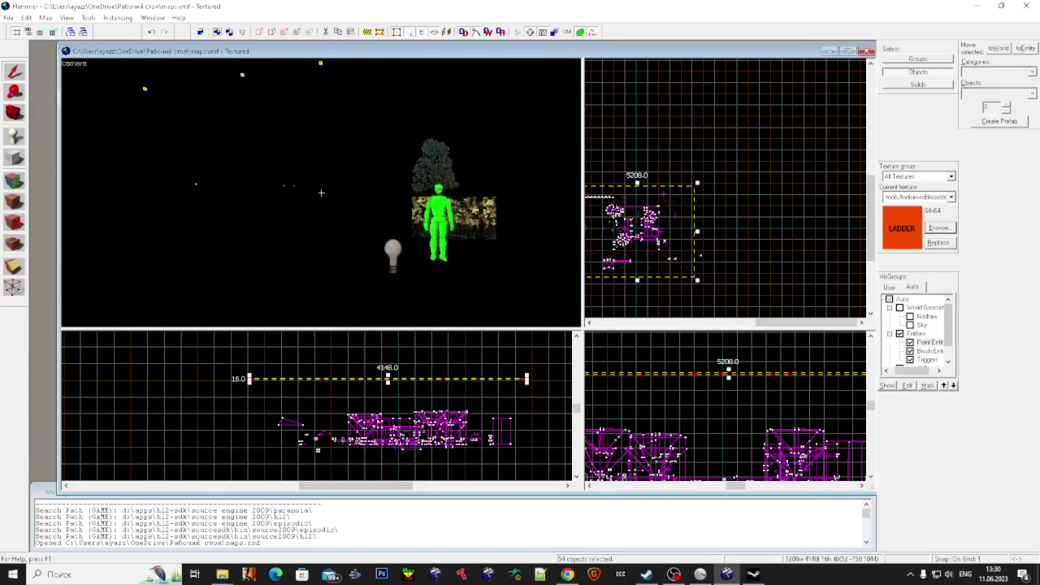
scroll(321, 192, "down", 15)
scroll(321, 193, "up", 12)
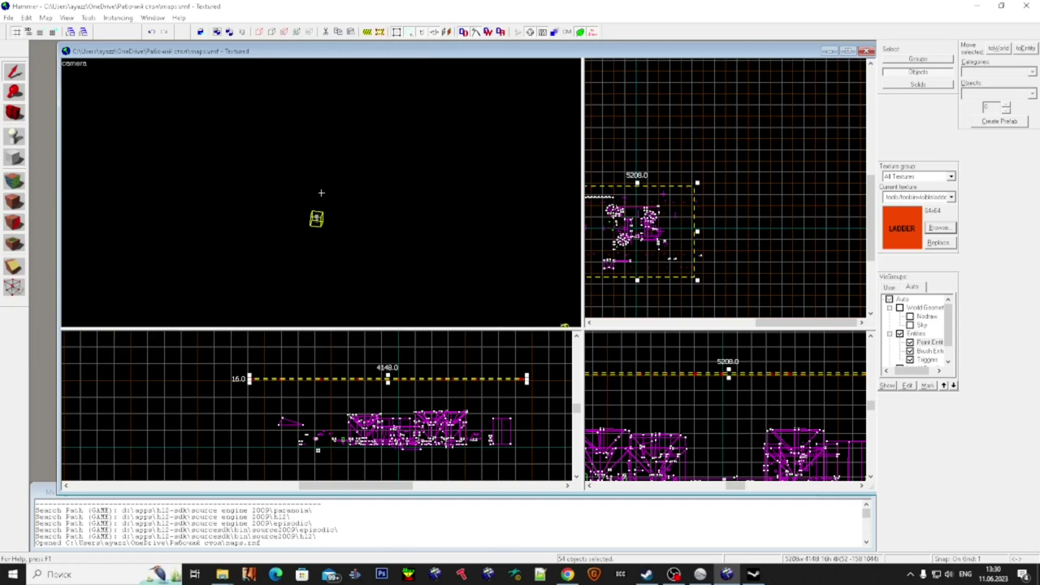
key("Delete")
- Place a light_environment entity on the rusty barred frame, beside the existing light
key("s")
key("super")
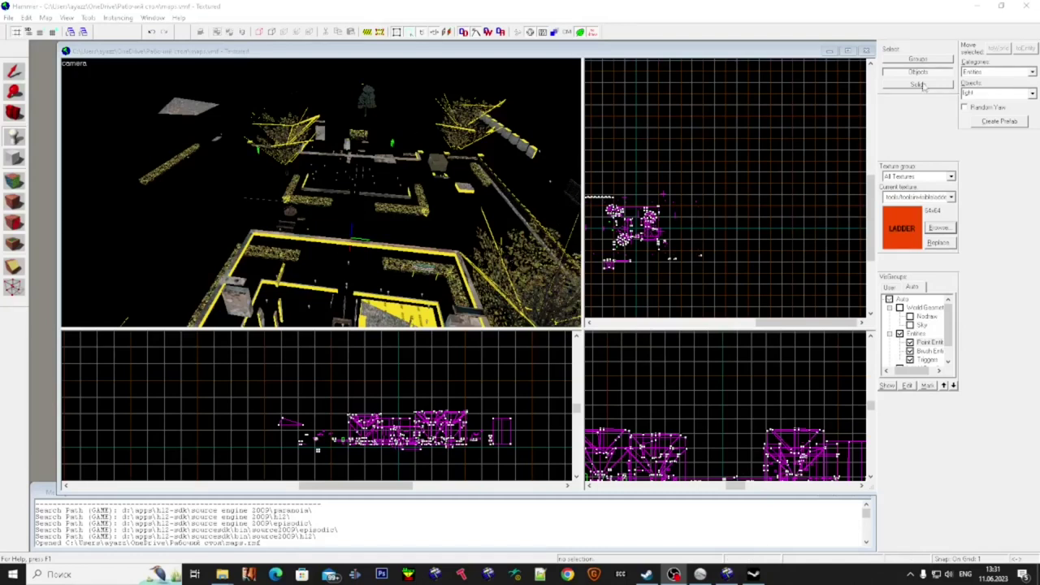
left_click(1033, 94)
left_click(993, 121)
key("z")
key("w")
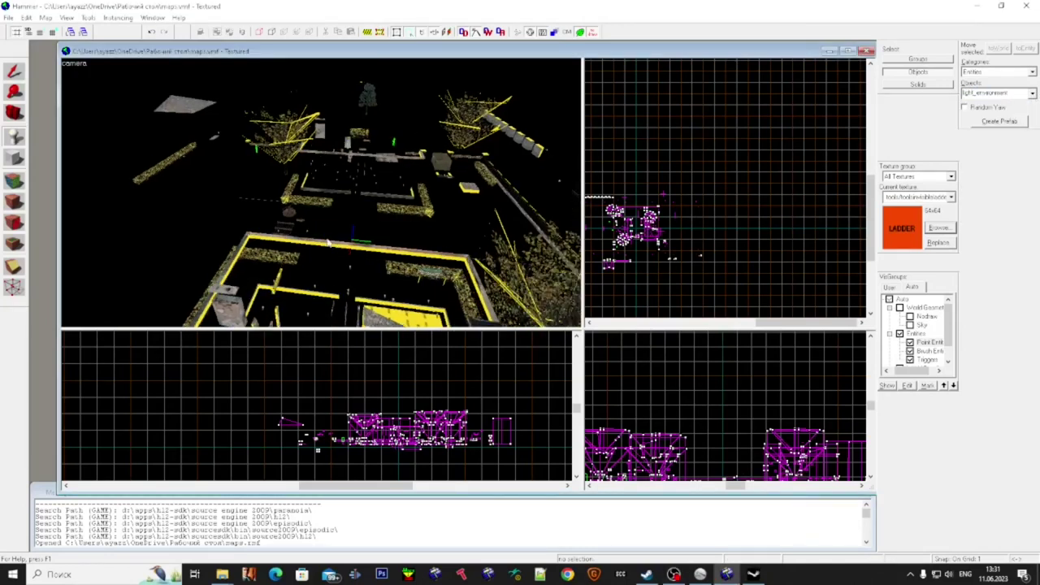
key("w")
left_click(321, 192)
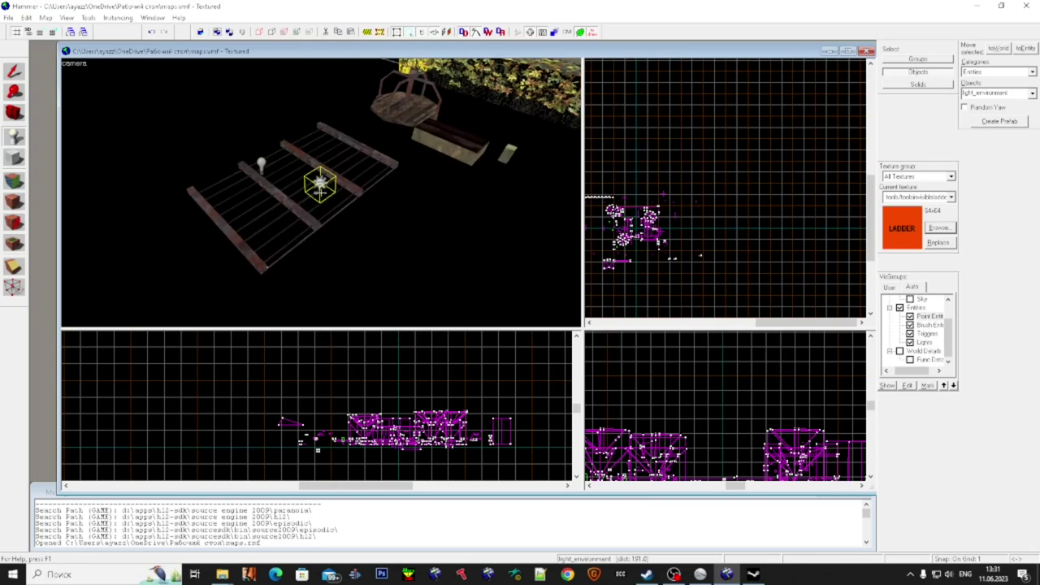
- Copy the nearby light's brightness value and enter it as the ambient colour of the light_environment on the barred frame
key("alt+Return")
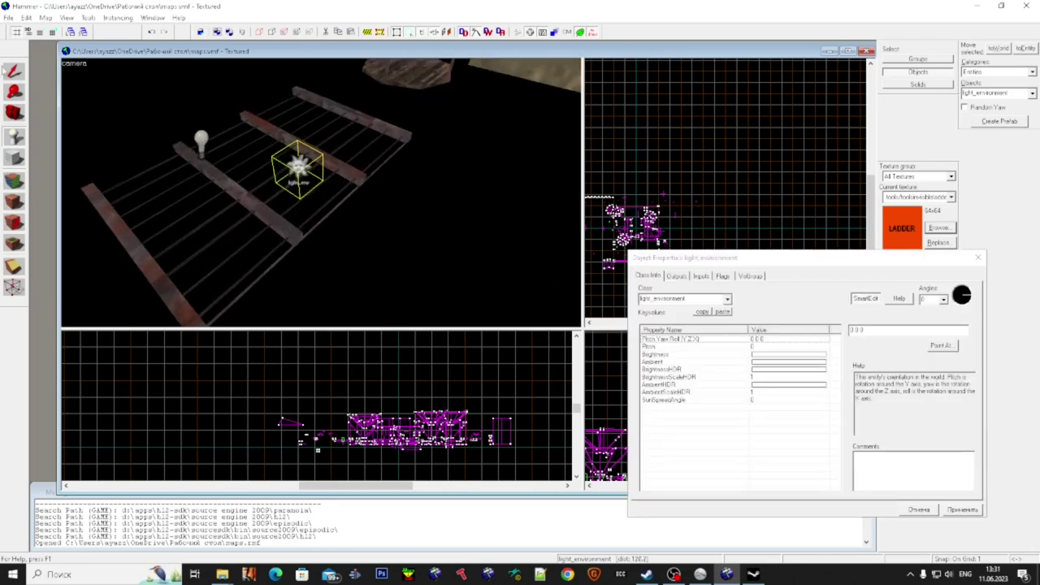
key("z")
key("w")
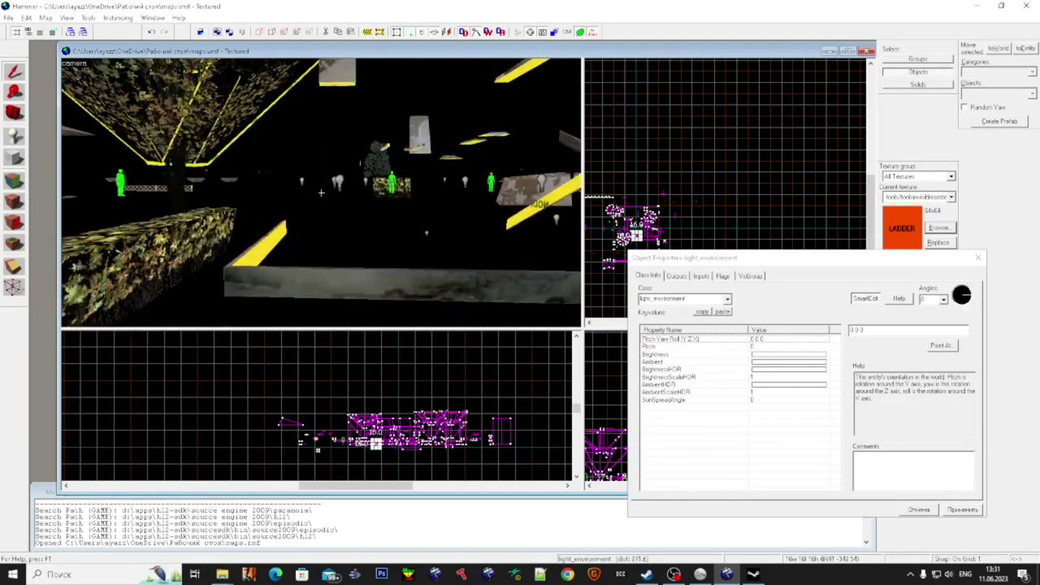
left_click(321, 193)
key("w")
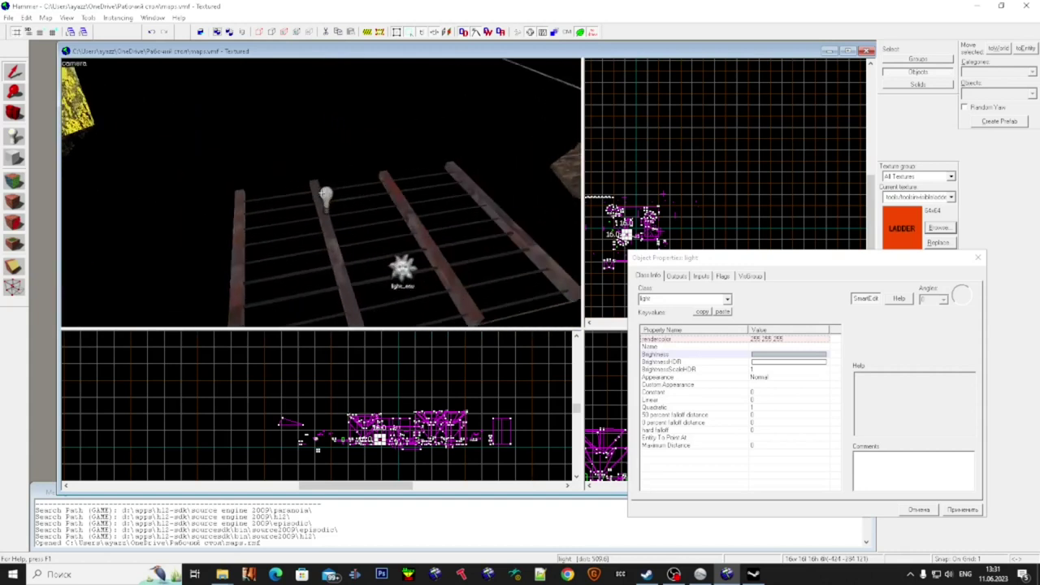
key("super")
left_click(779, 356)
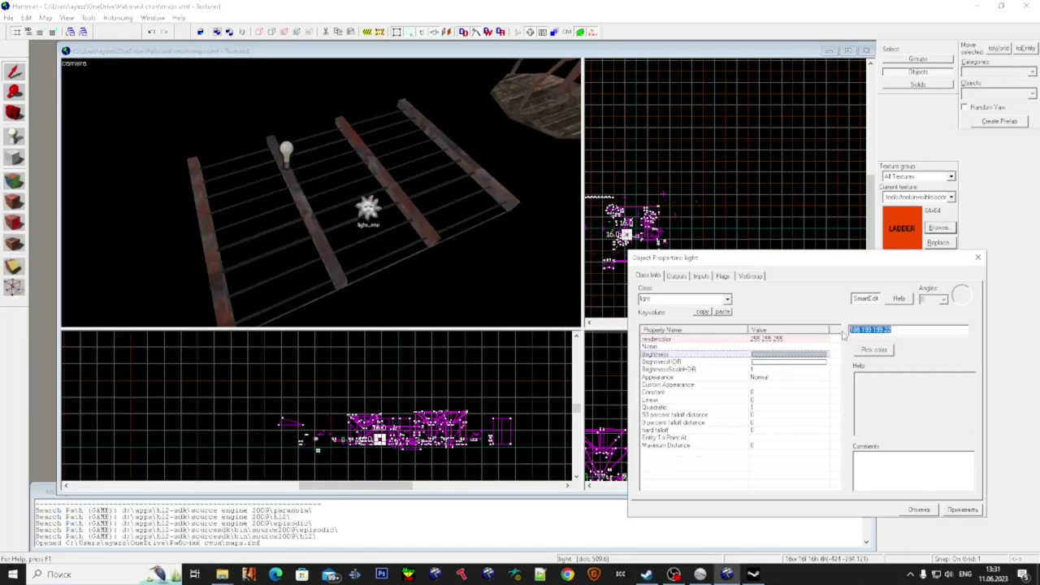
left_click(383, 225)
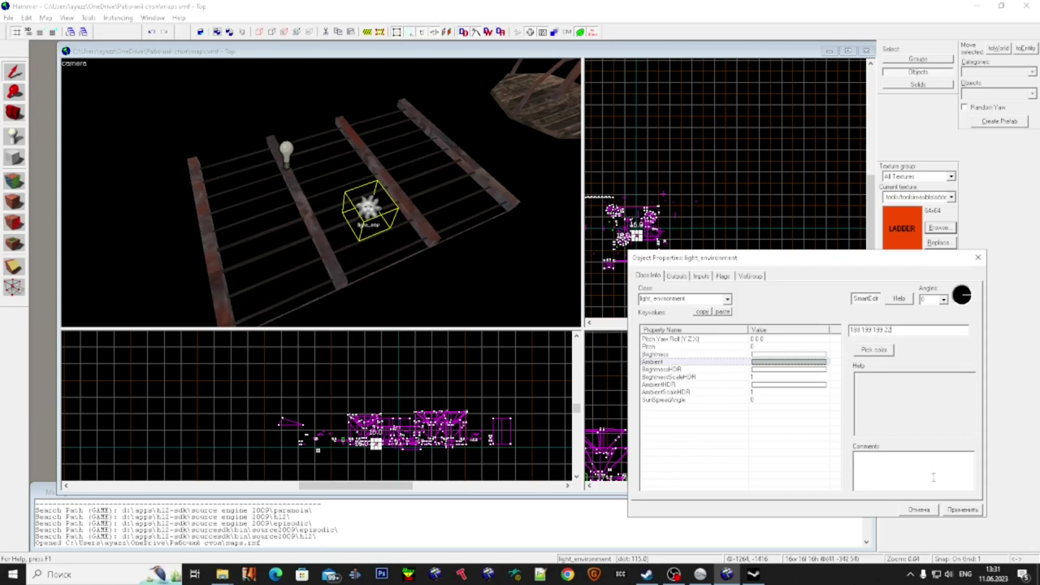
- Pick a lighter grey, 214 220 220, as the light_environment's ambient colour and close its properties
left_click(874, 350)
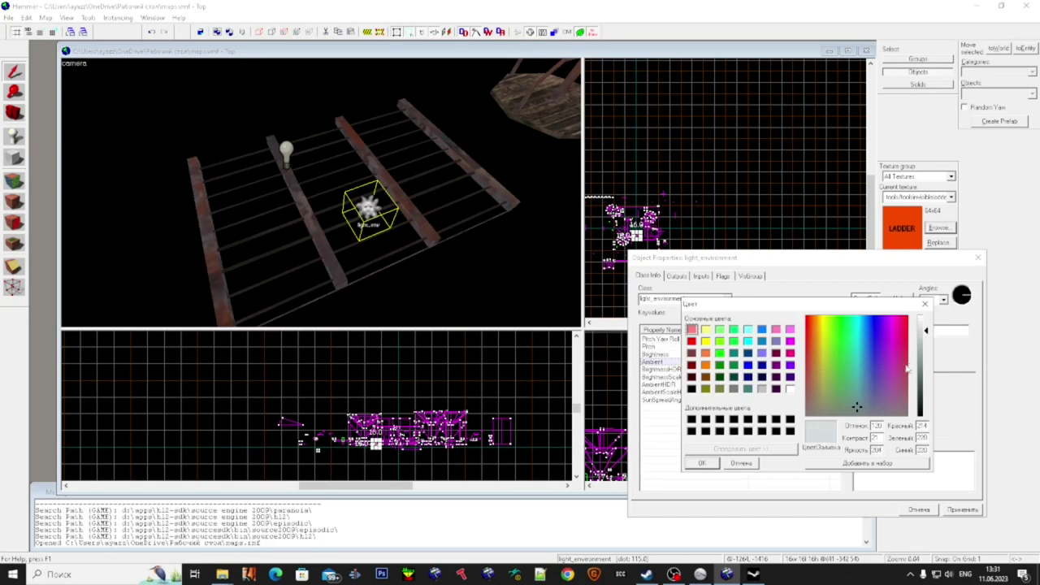
left_click(712, 464)
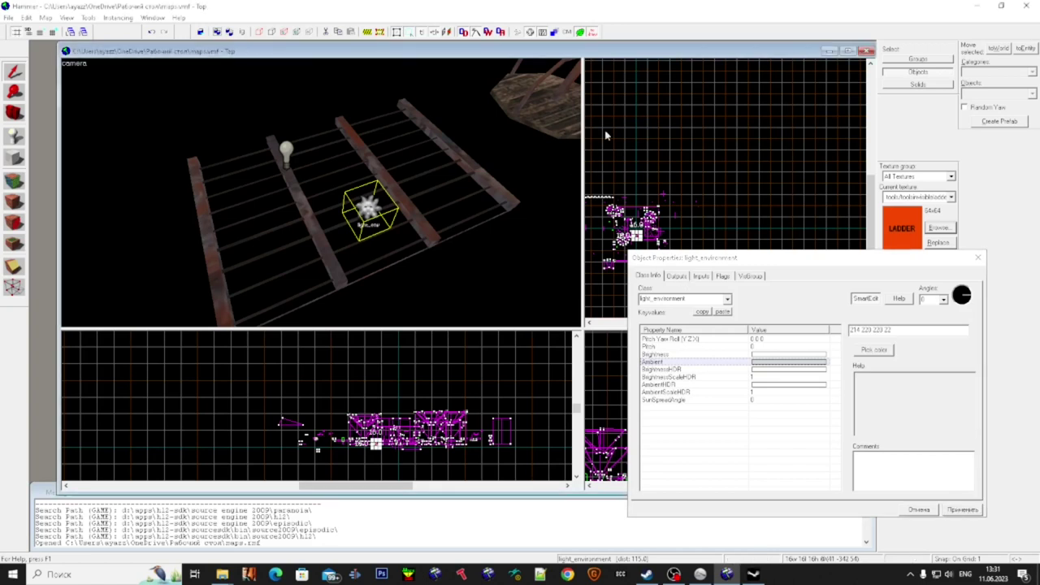
left_click(976, 256)
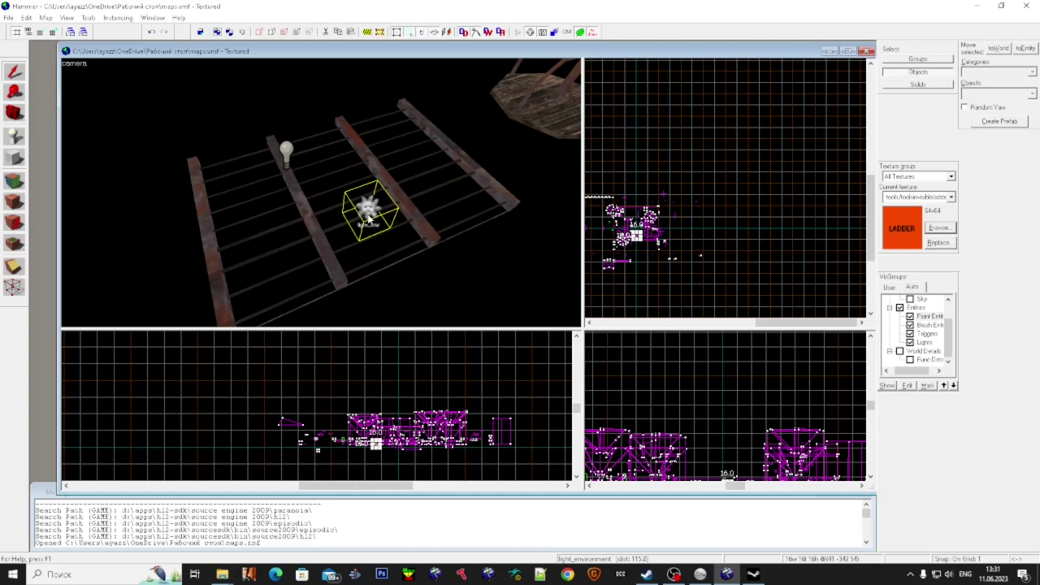
key("alt+Return")
key("alt+shift")
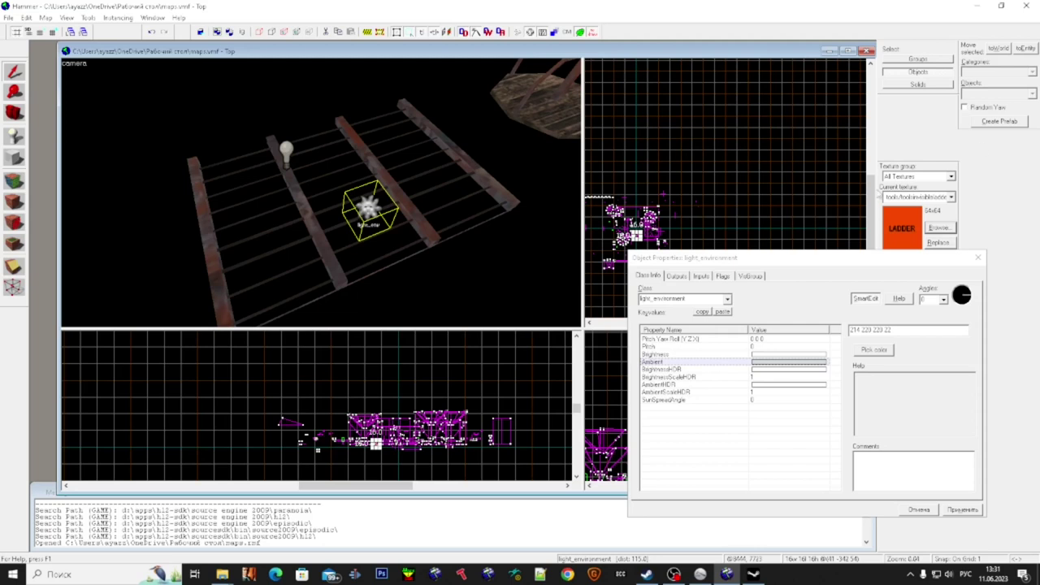
left_click(902, 329)
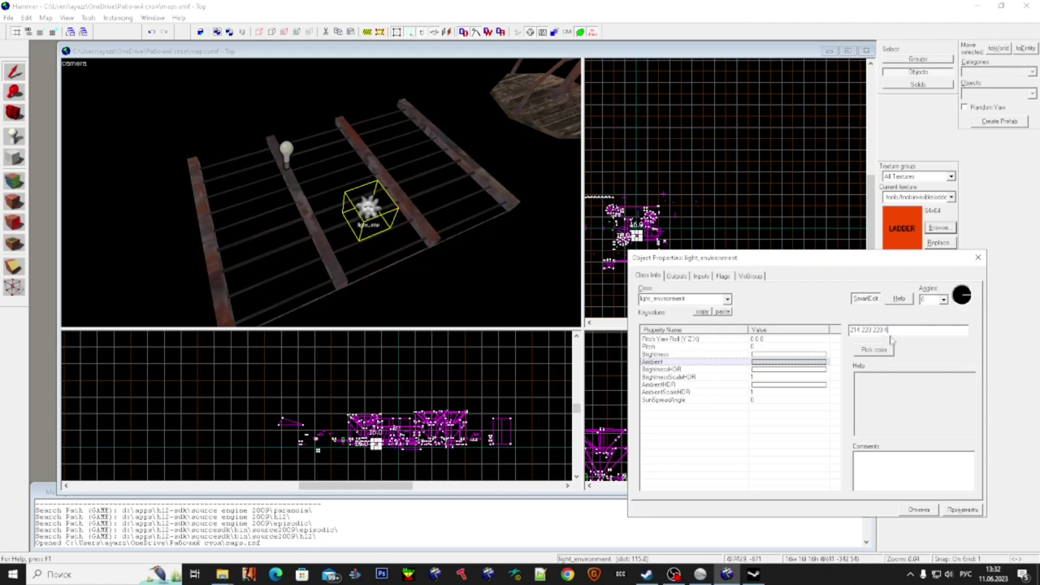
left_click(584, 309)
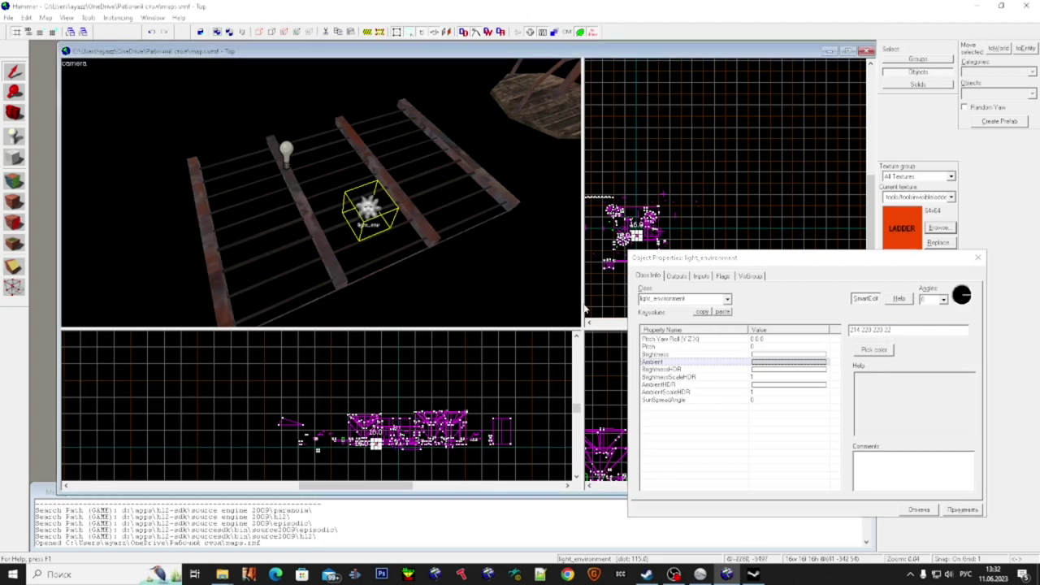
left_click(961, 509)
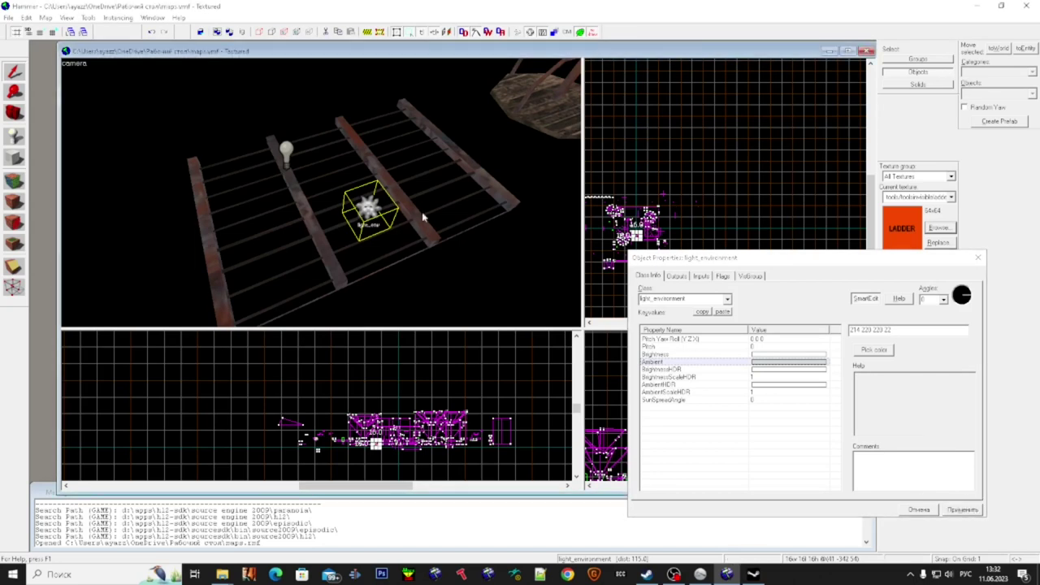
- Deselect the light_environment, close the object properties and show all auto visgroups, including the world geometry
scroll(424, 219, "down", 3)
left_click(464, 261)
key("z")
key("w")
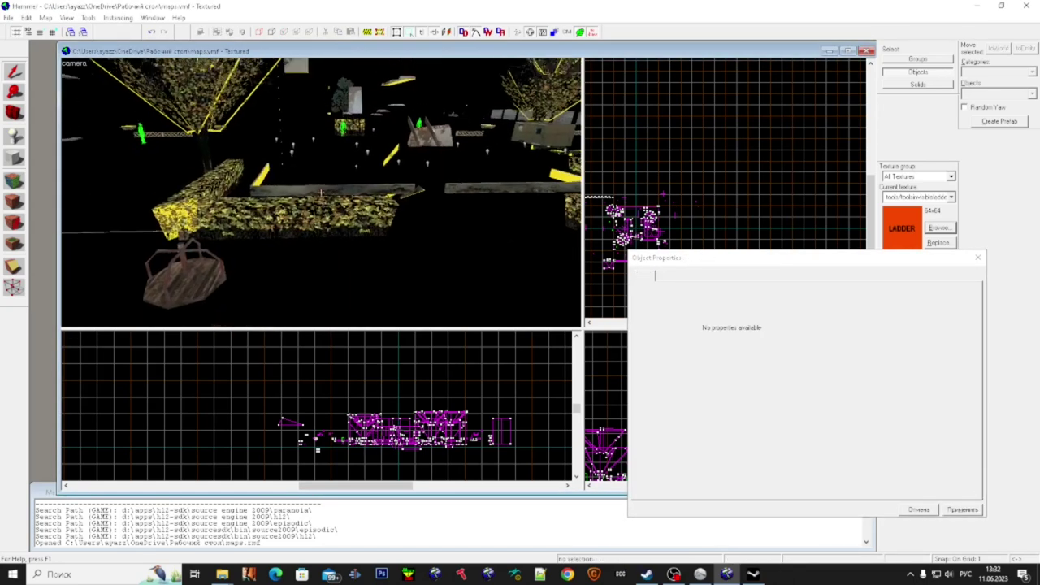
key("w")
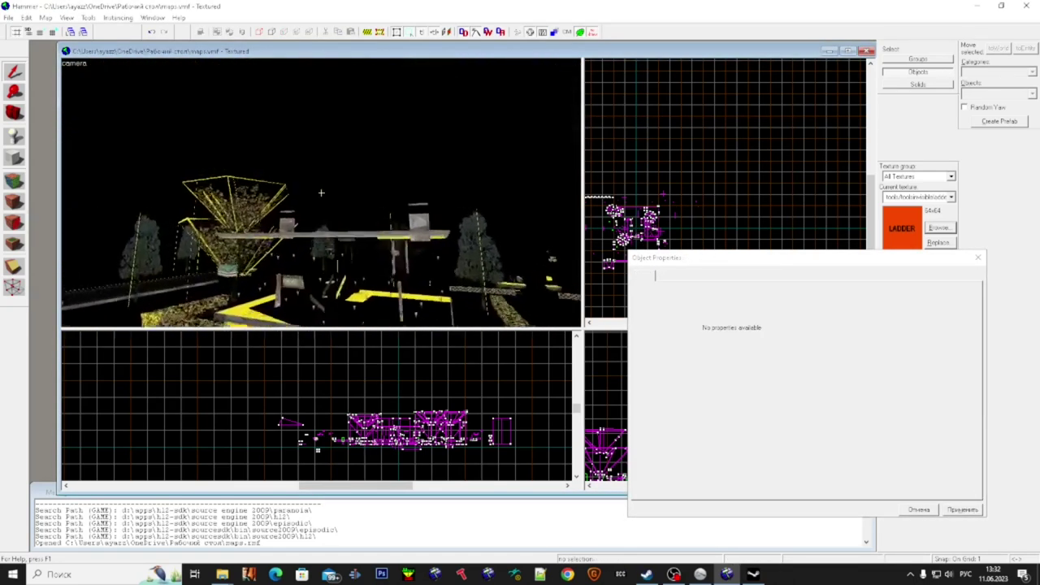
key("w")
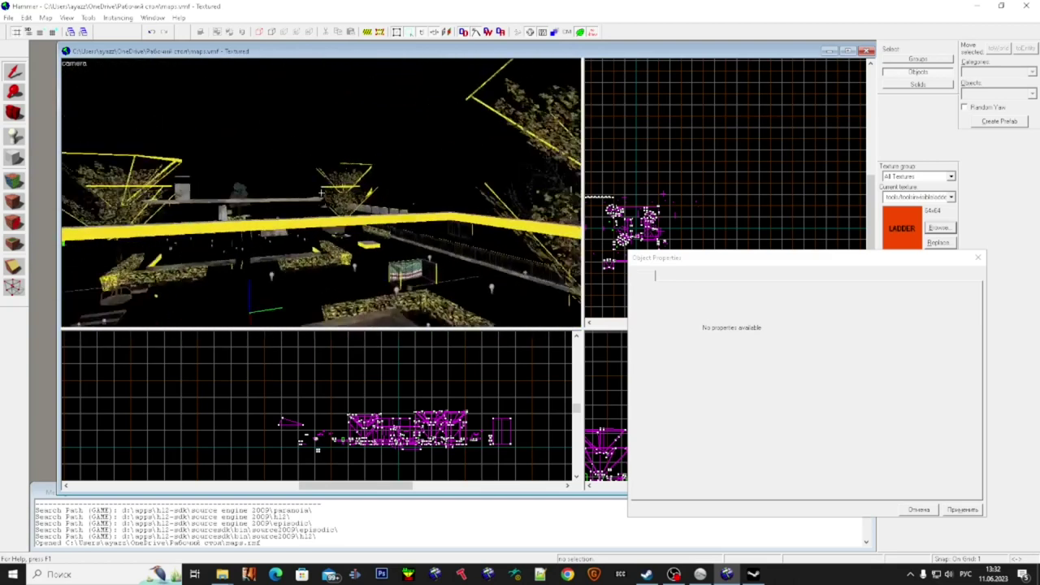
key("w")
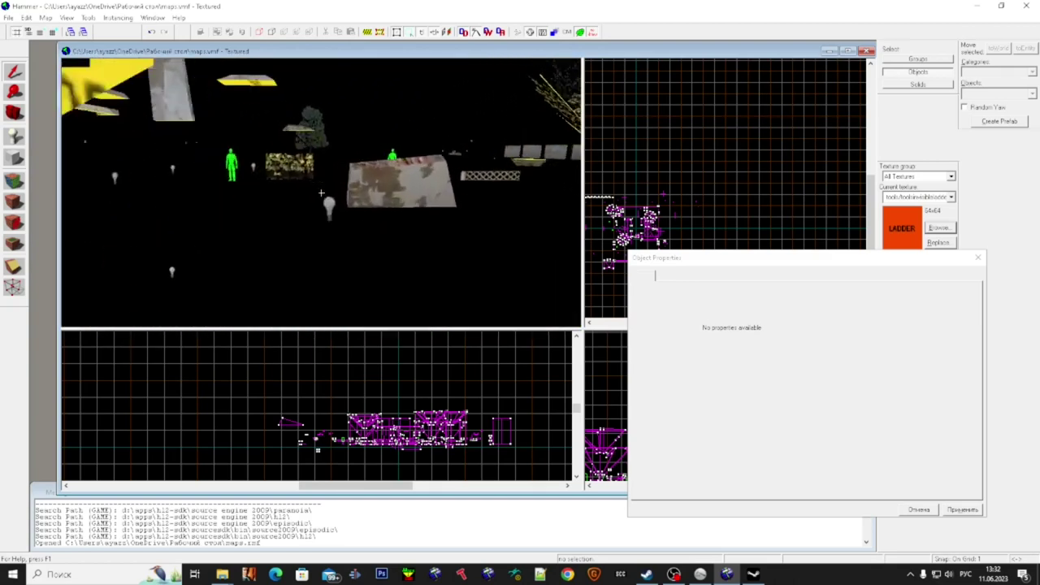
key("s")
key("super")
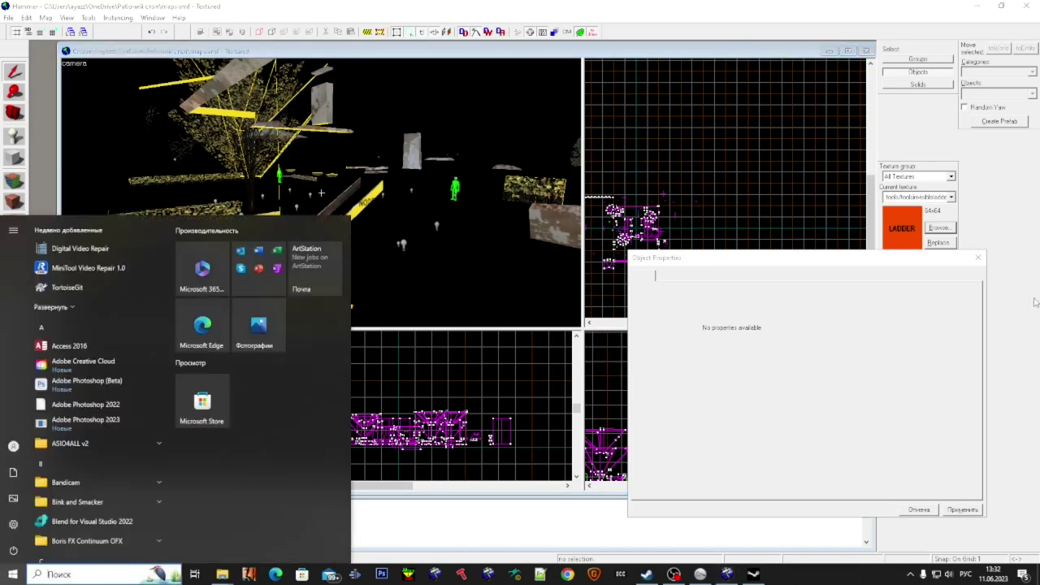
left_click(978, 257)
left_click(889, 299)
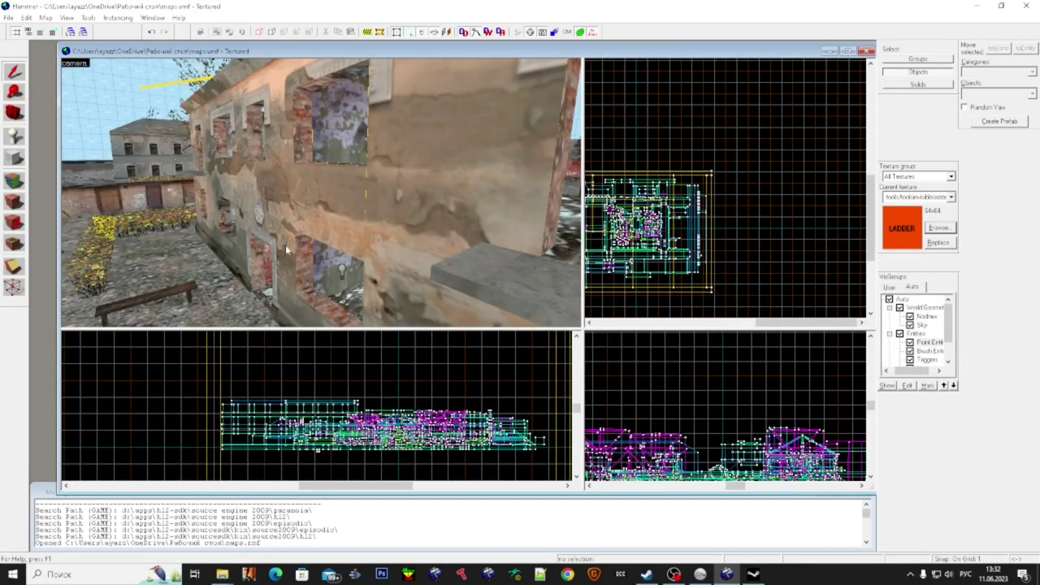
- Inside the ruined building, select the upper wall solid beside the exposed nodraw wedge and inspect its slanted end
key("z")
key("w")
key("w")
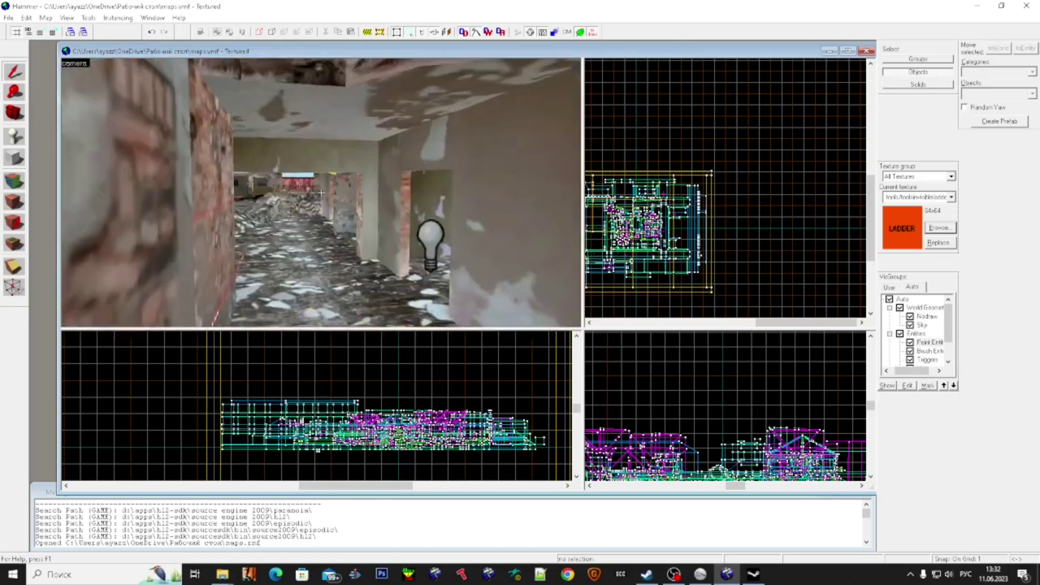
key("w")
key("w")
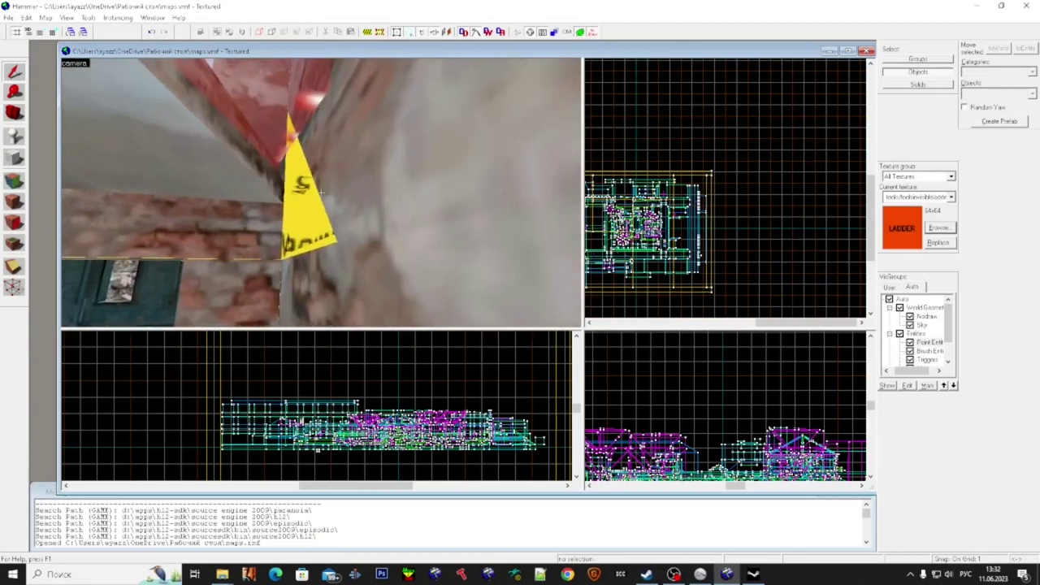
key("w")
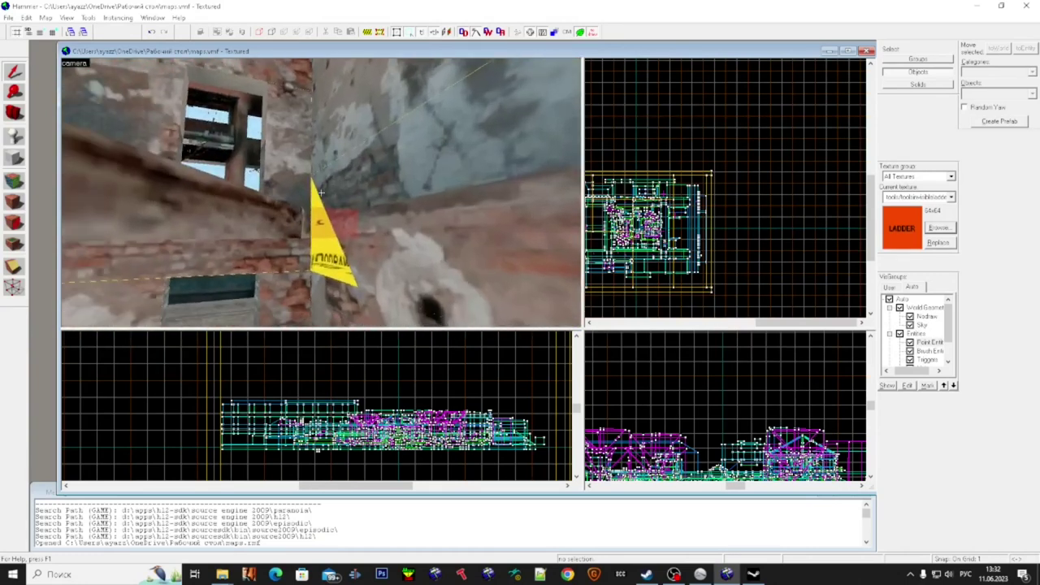
left_click(321, 192)
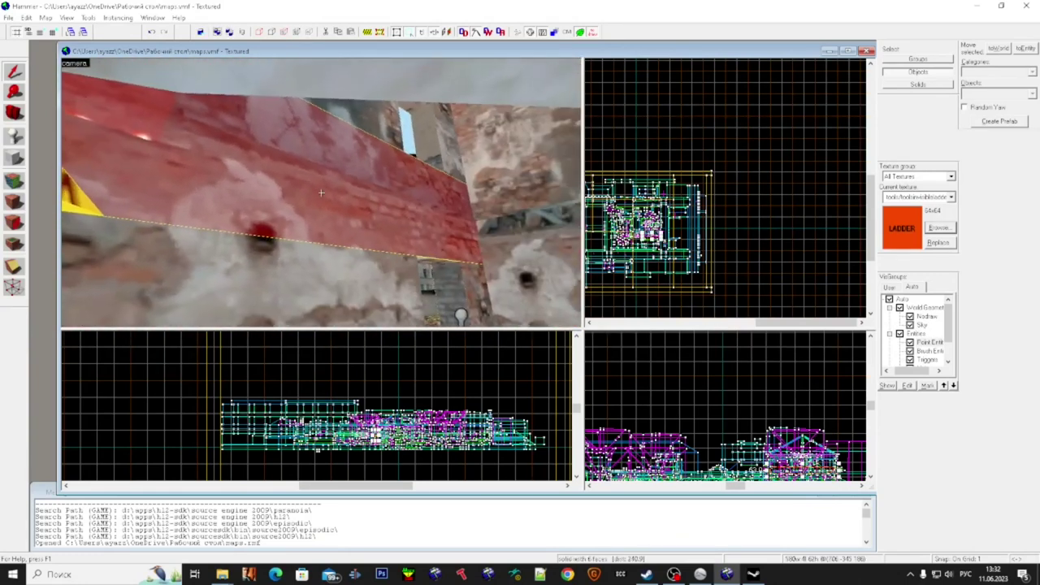
key("w")
key("w")
key("s")
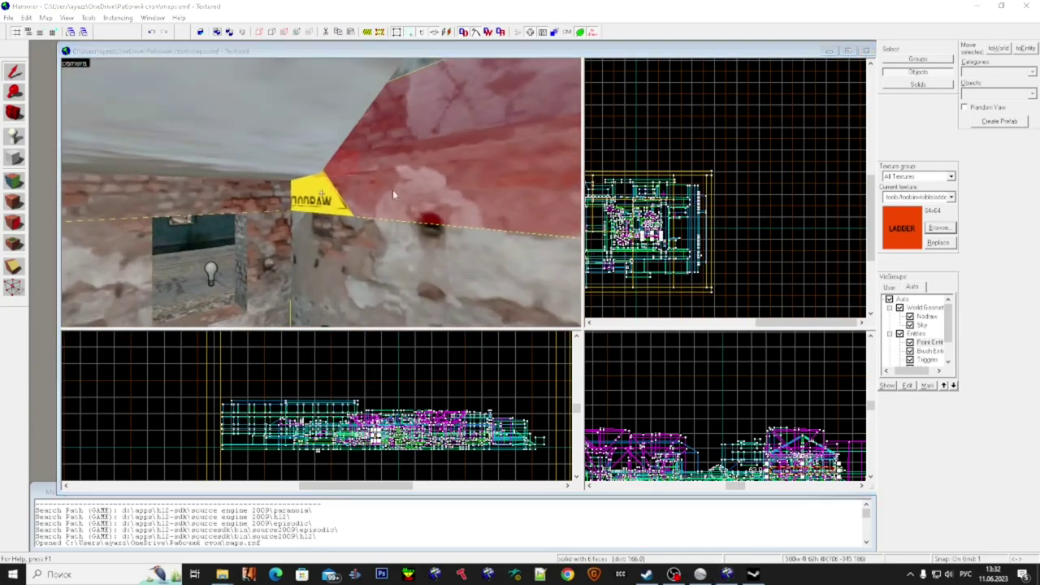
- Edit the wall solid's vertices, moving the lower ones at its slanted end out to the building corner over the nodraw gap
scroll(720, 244, "up", 5)
scroll(680, 208, "up", 4)
scroll(669, 208, "down", 3)
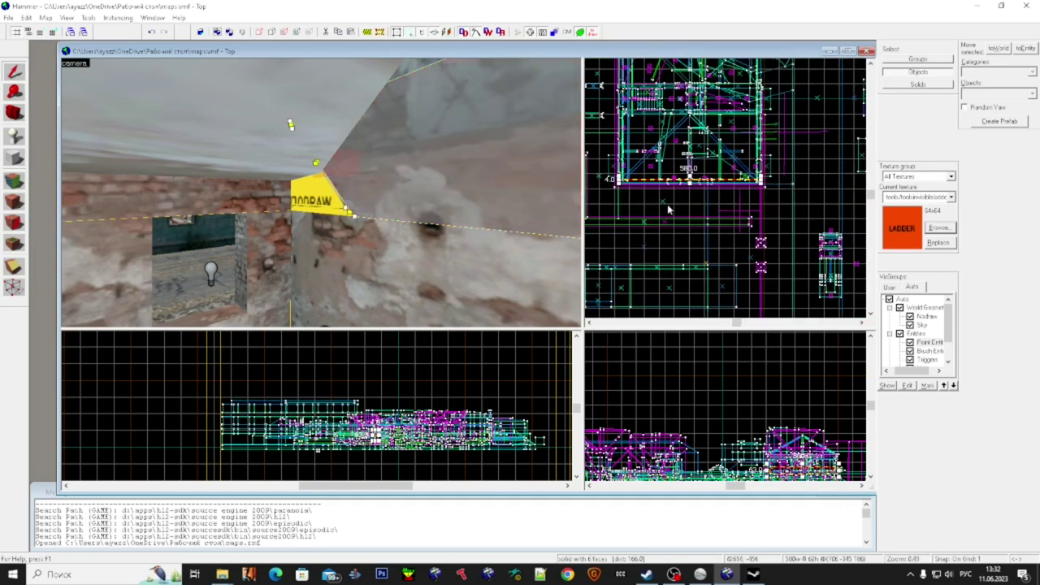
scroll(418, 439, "up", 6)
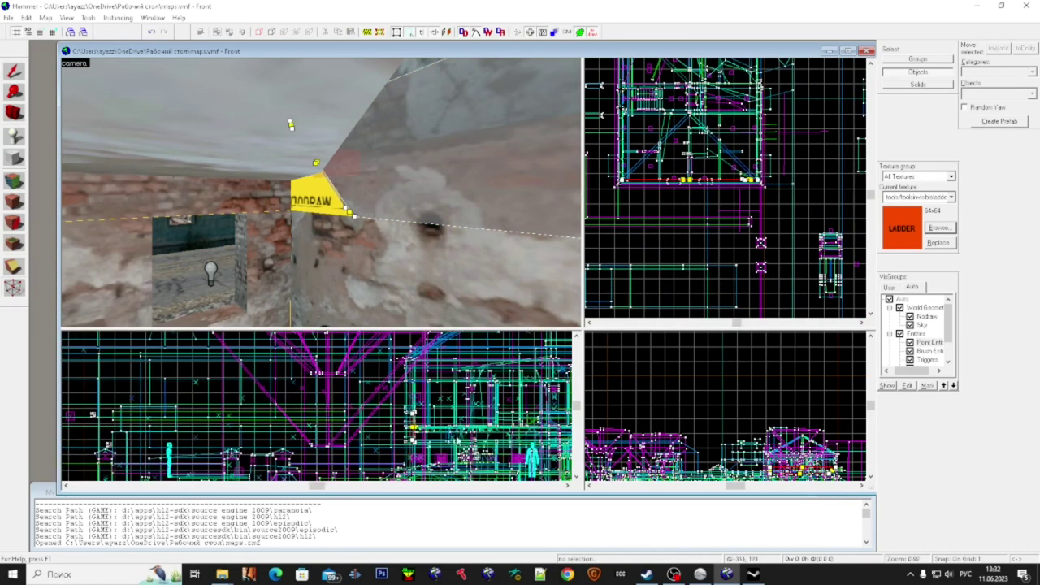
scroll(715, 414, "up", 10)
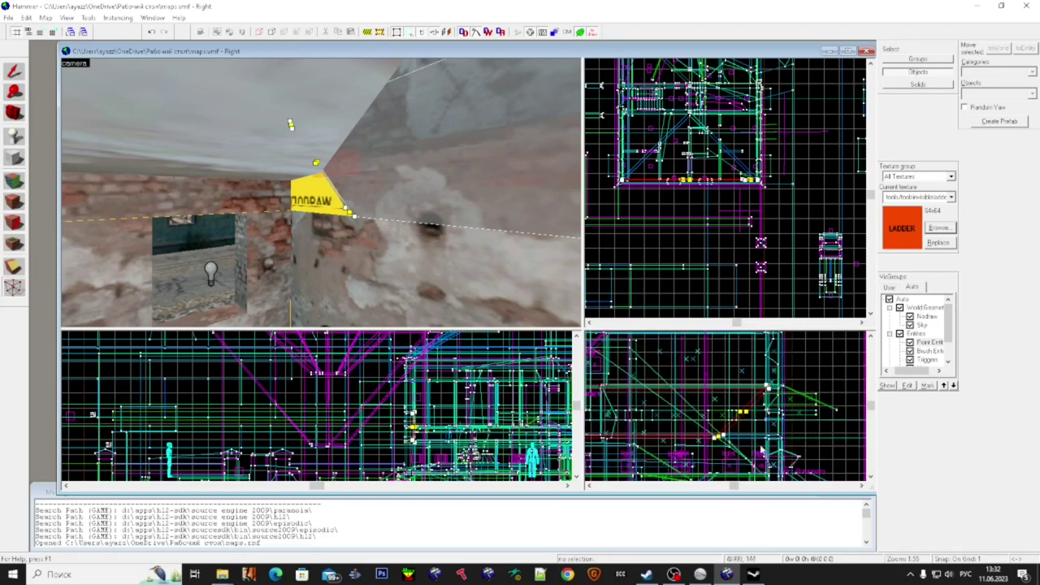
scroll(686, 427, "up", 3)
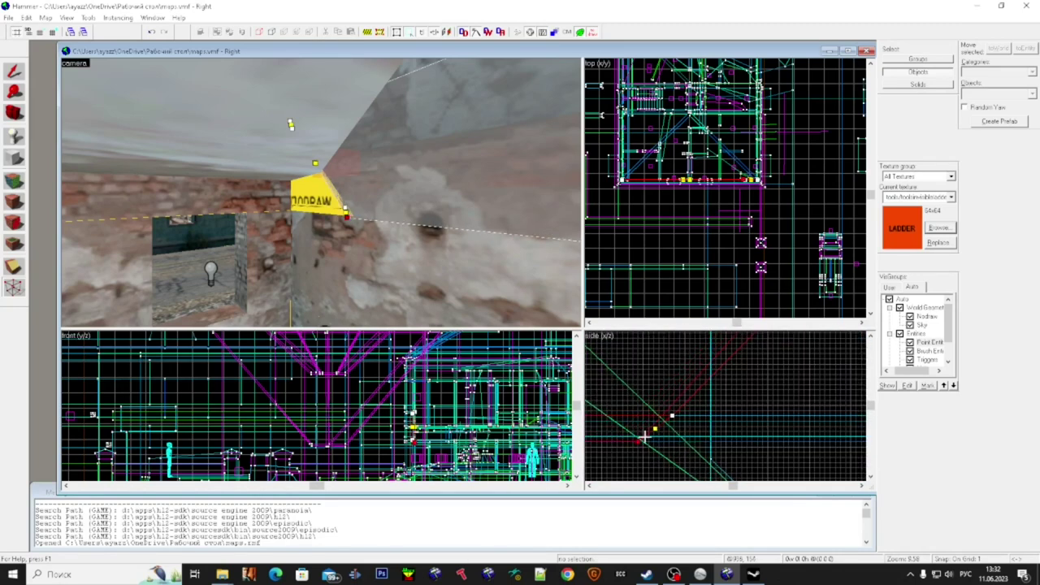
scroll(644, 436, "down", 2)
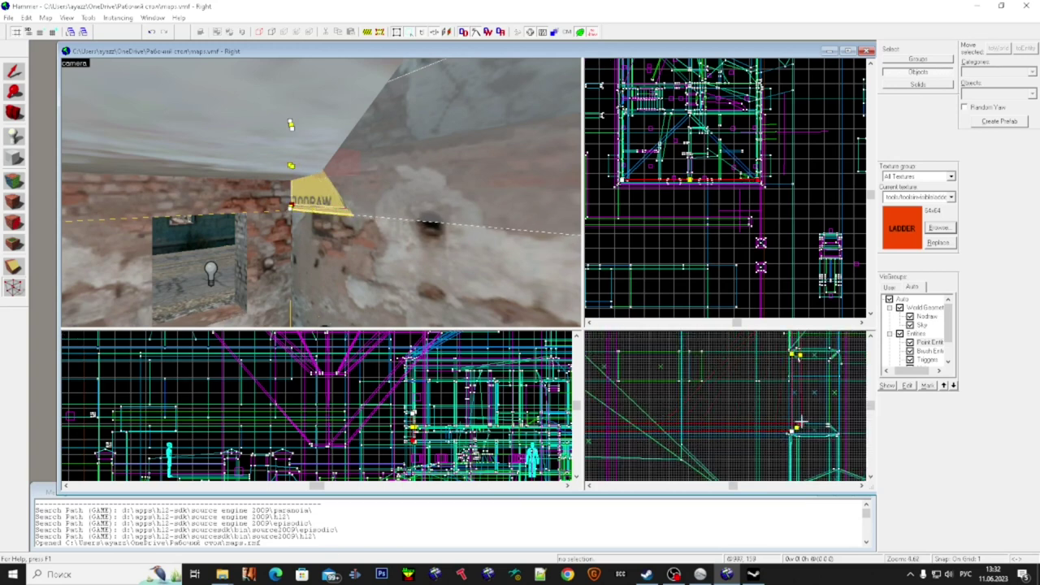
key("w")
key("a")
scroll(825, 421, "up", 3)
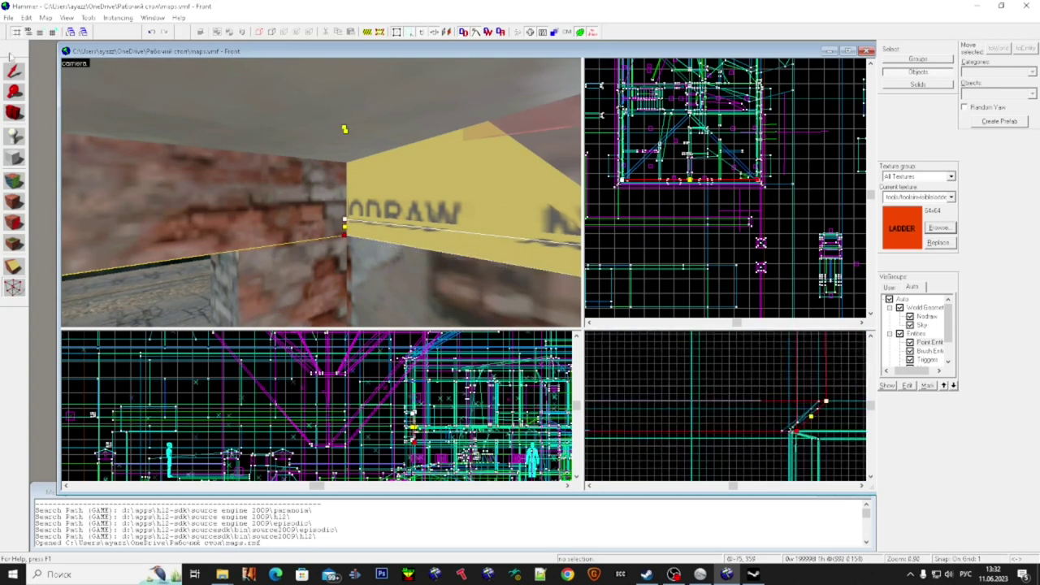
- Leave vertex editing, check the map for problems, examine the invalid solid structure entry, and run the check again
left_click(12, 70)
key("Escape")
key("s")
key("d")
key("alt+p")
scroll(120, 174, "down", 5)
left_click_drag(188, 100, 206, 205)
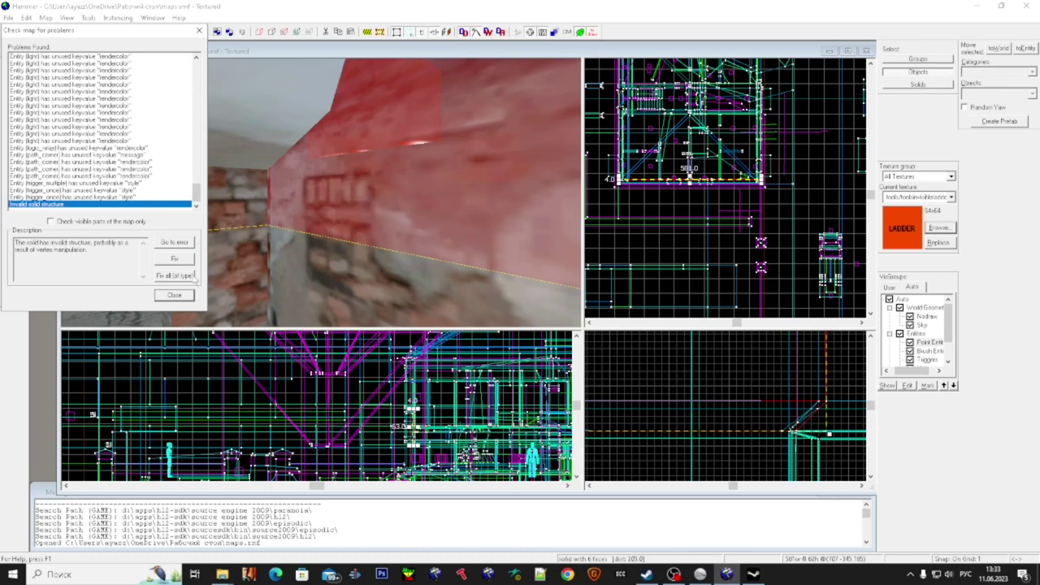
left_click(182, 297)
key("alt+p")
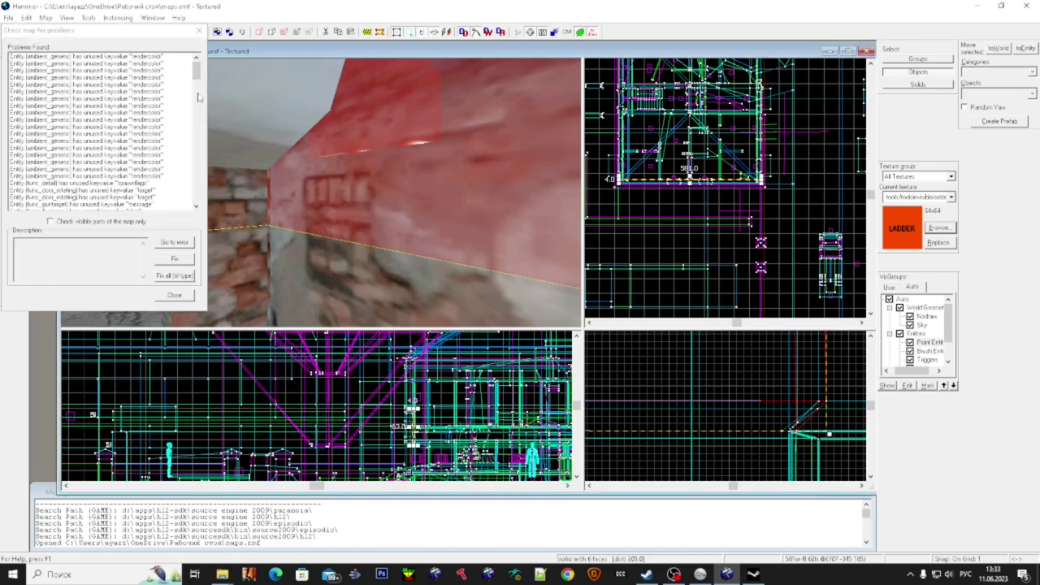
left_click(182, 293)
- Deselect the wall solid, close the current map and reopen maps.vmf from the recent files
key("z")
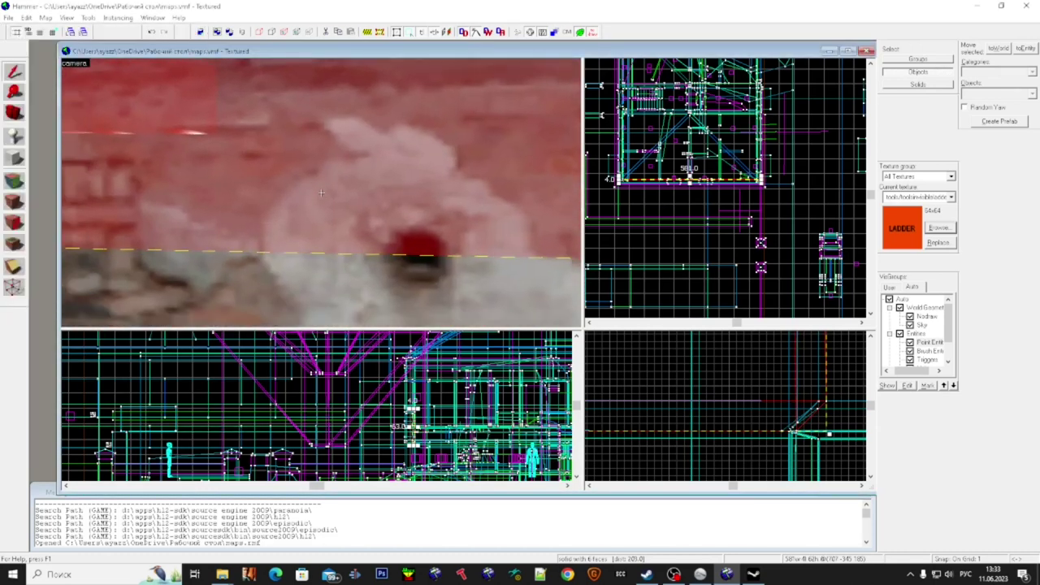
key("Escape")
key("w")
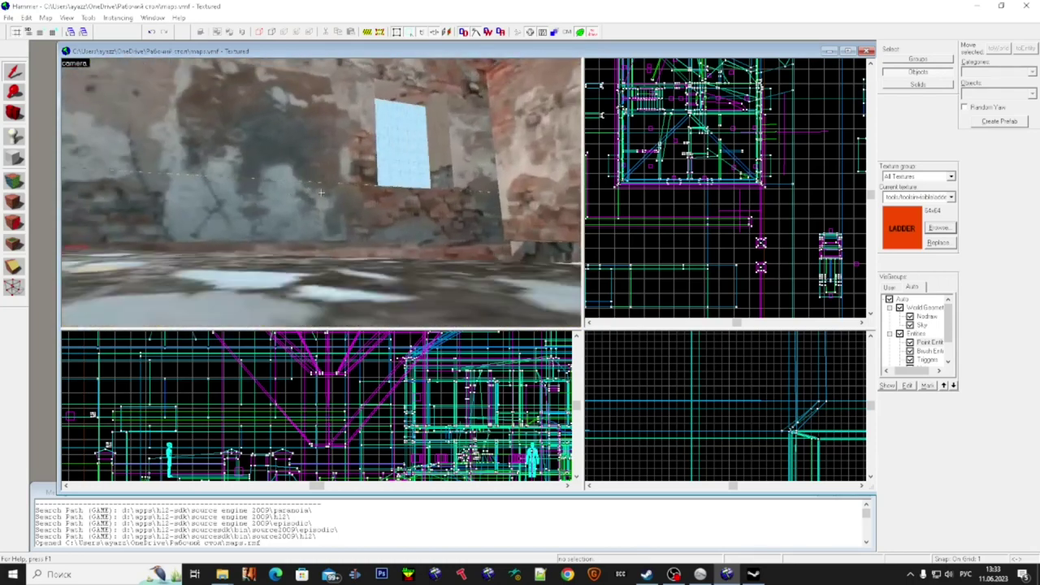
key("super")
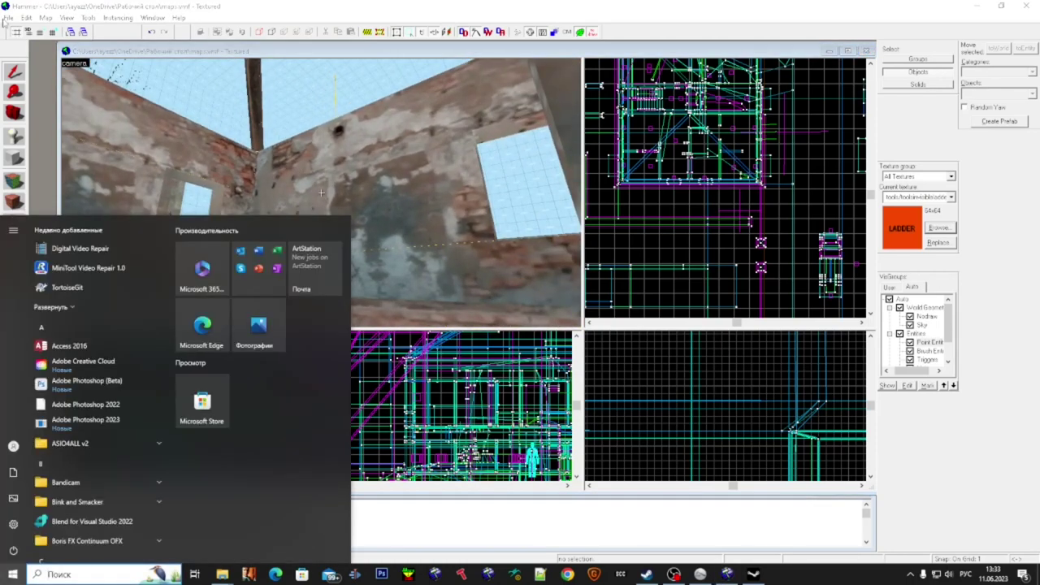
left_click(7, 17)
left_click(27, 54)
left_click(7, 17)
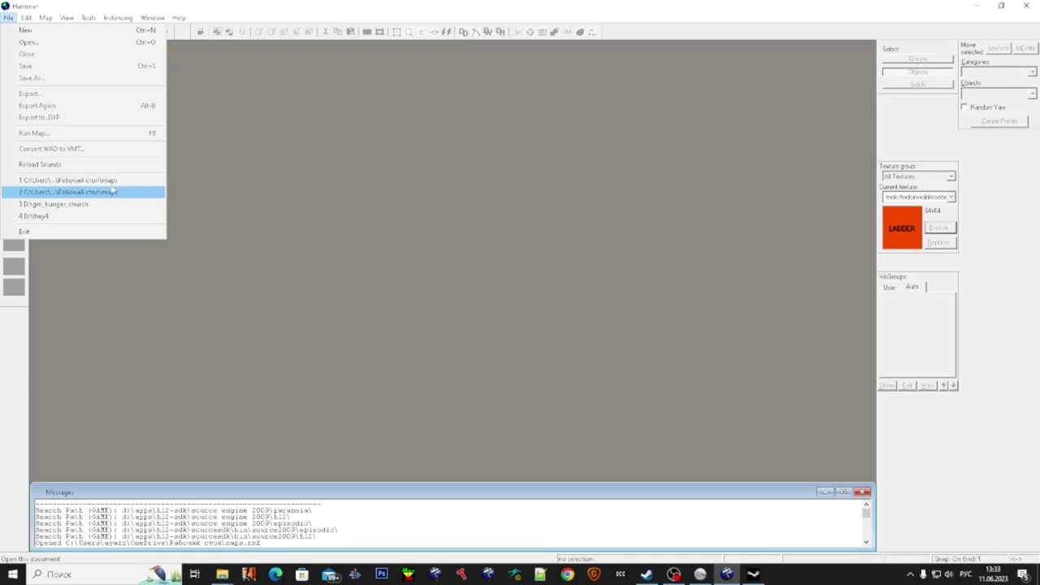
left_click(112, 191)
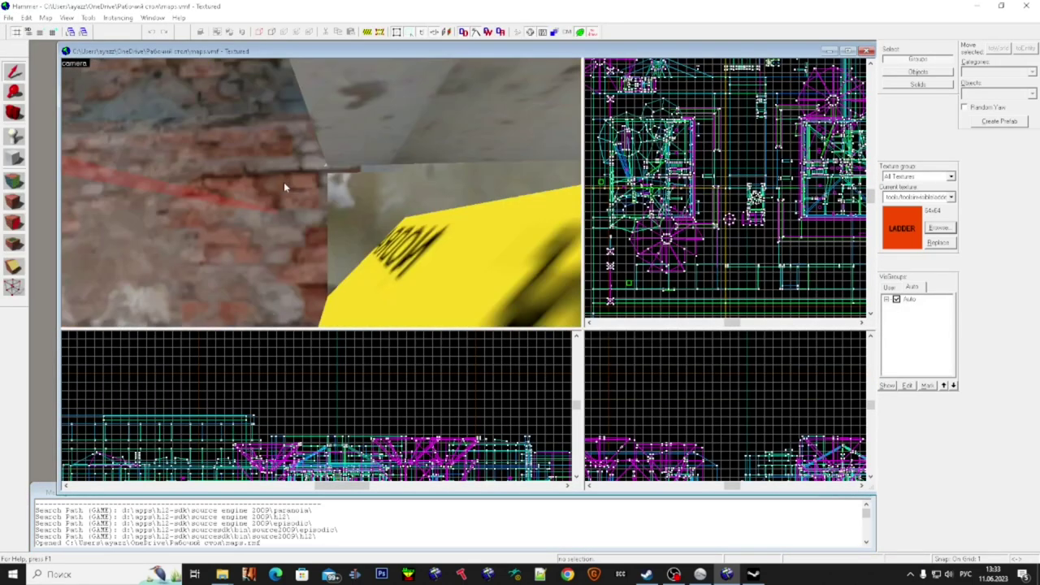
- Examine the reopened map from the street, rooftops and courtyard around the ruined buildings
key("z")
key("w")
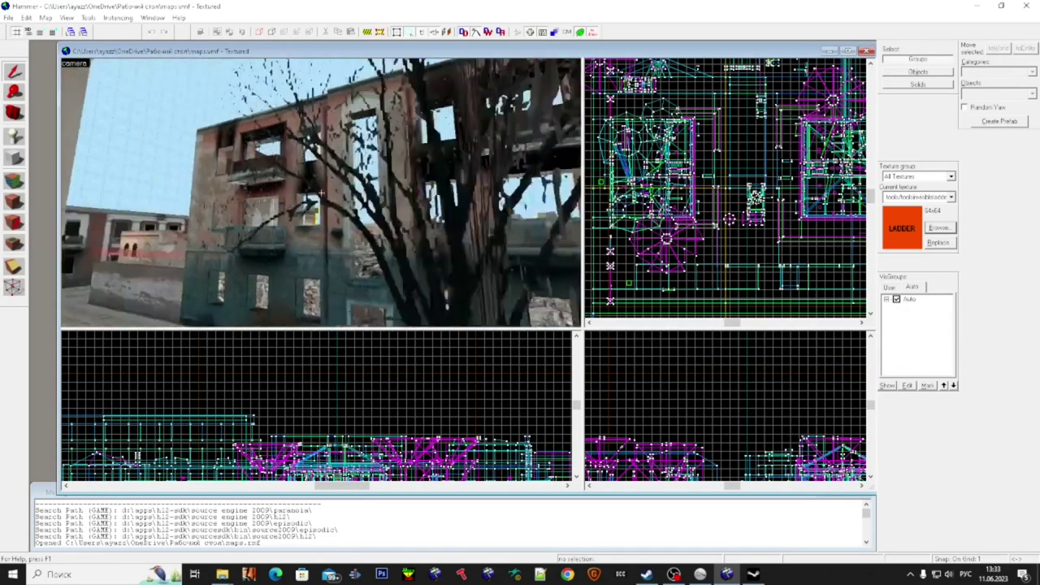
key("w")
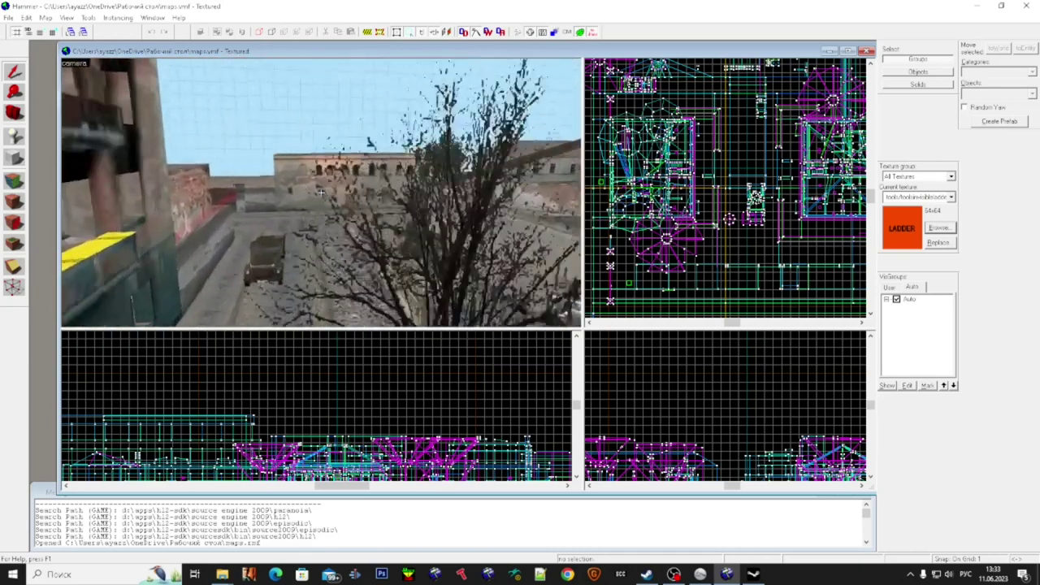
key("w")
key("w")
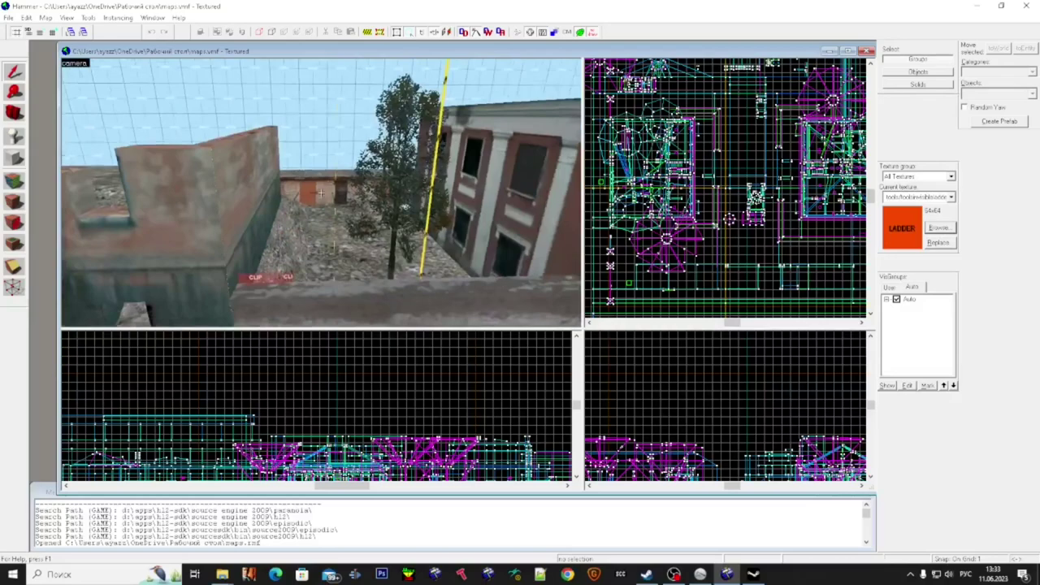
key("w")
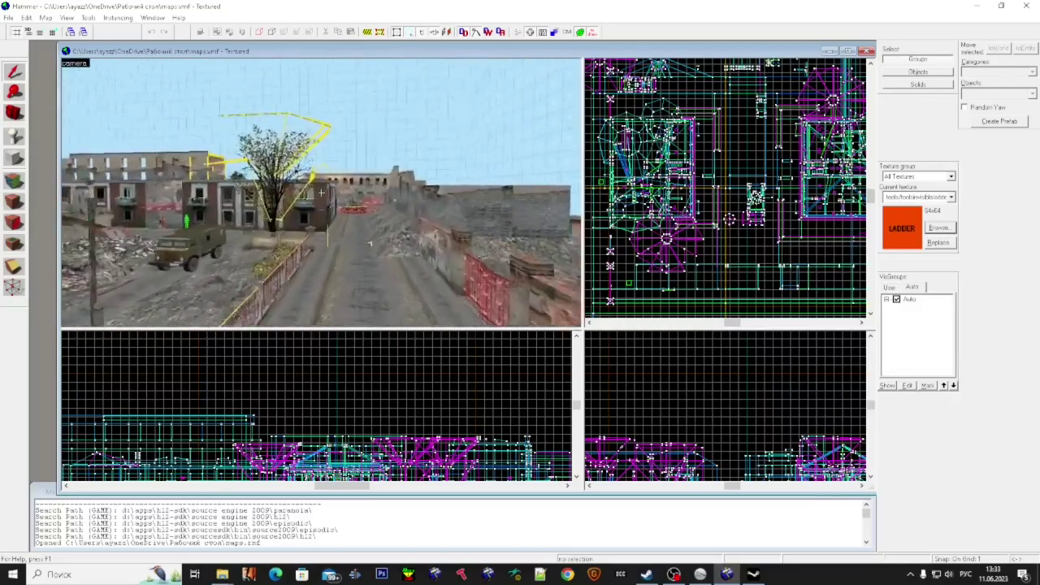
key("w")
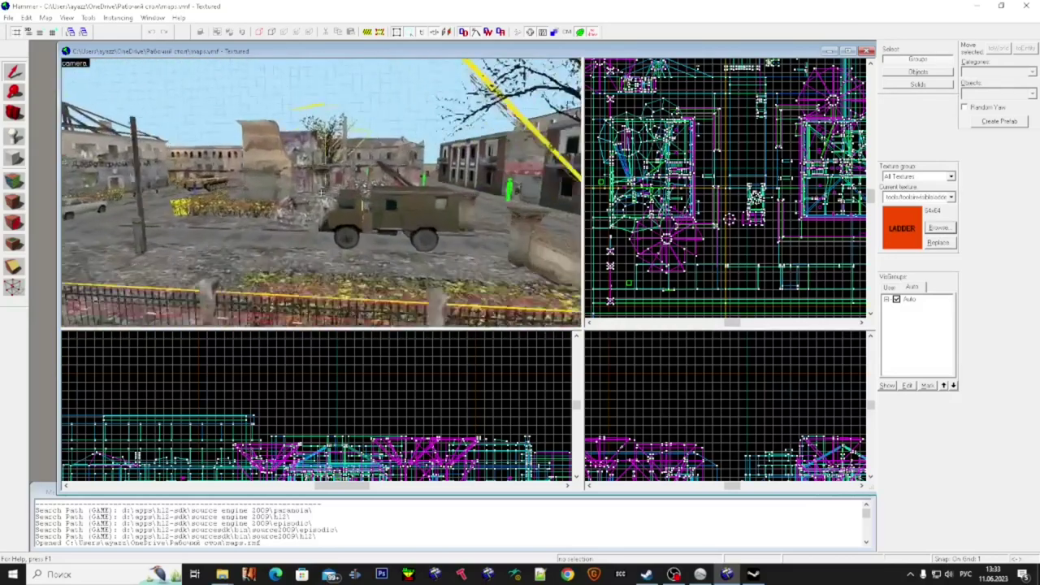
key("w")
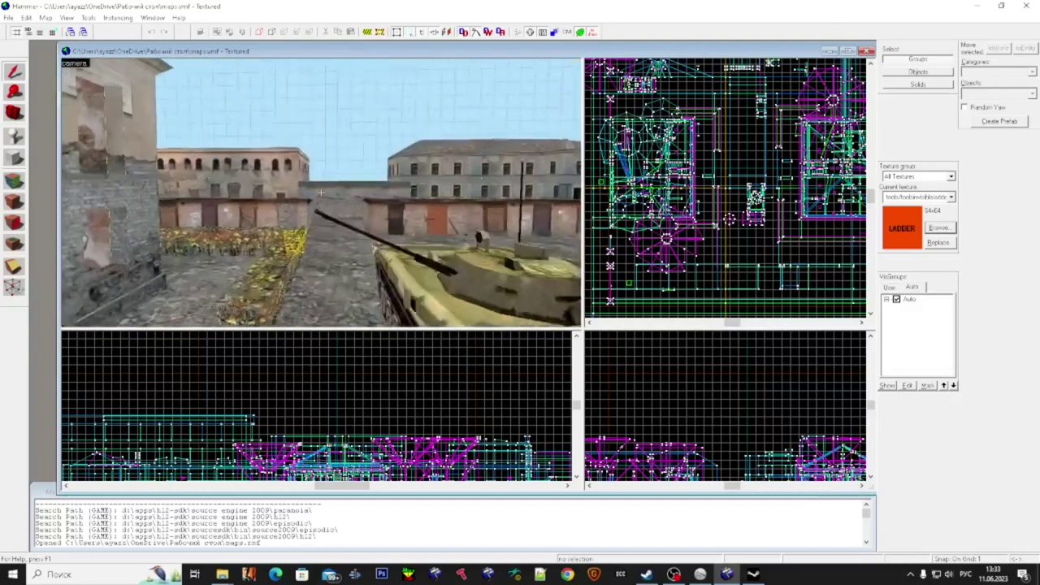
key("w")
- Select the leafy hedges around the grey brick building one at a time to inspect their entity type and extent
left_click(321, 193)
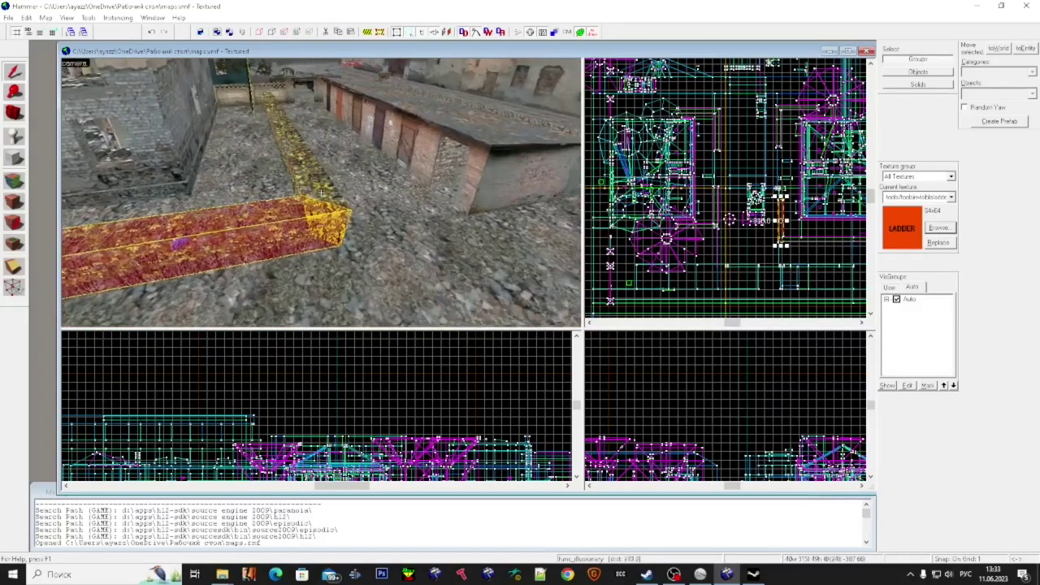
left_click(321, 193)
key("super")
left_click(438, 194)
left_click(886, 299)
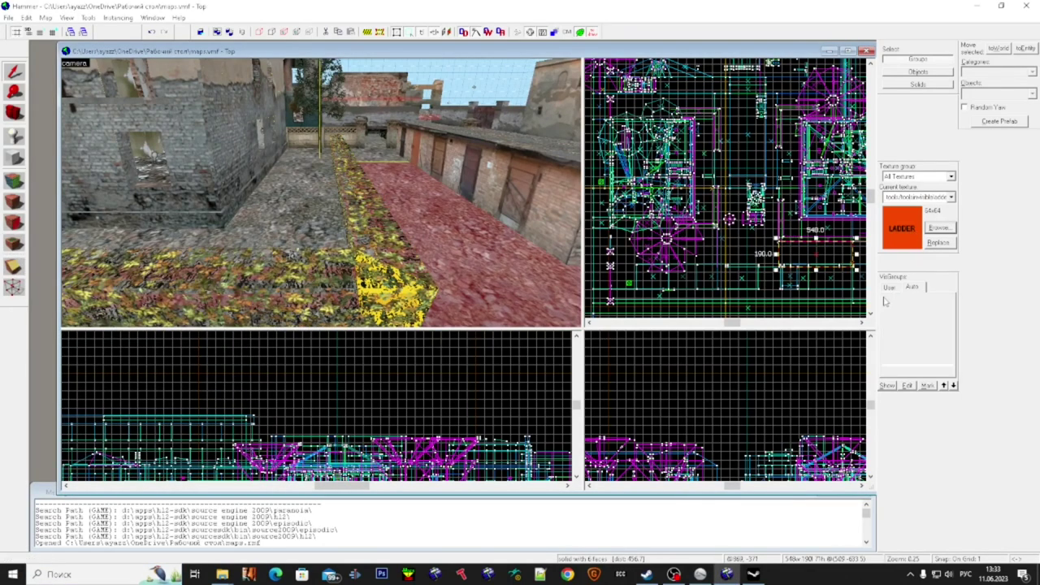
left_click(356, 238)
scroll(357, 237, "up", 4)
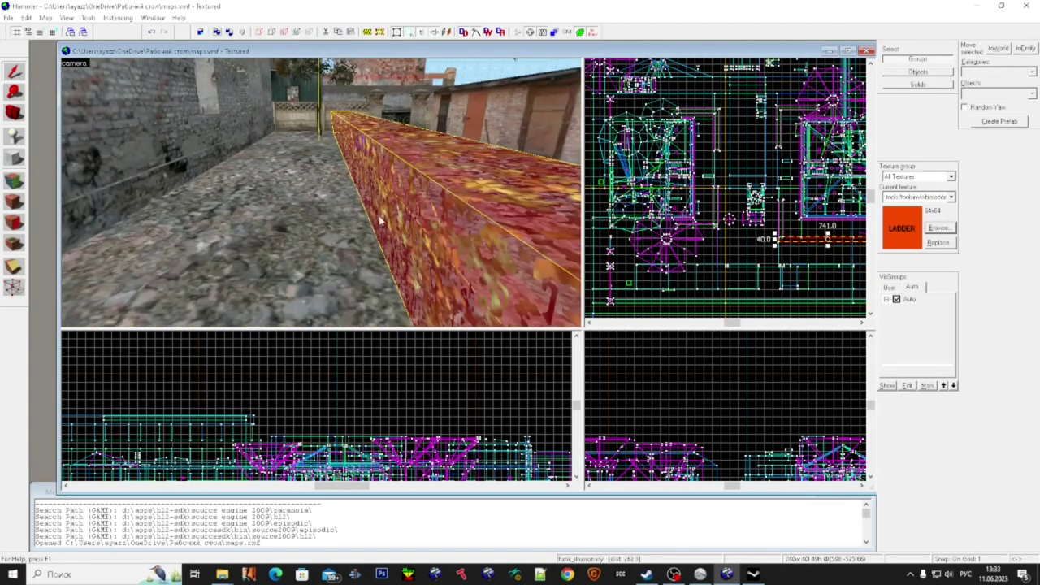
key("d")
scroll(357, 215, "down", 6)
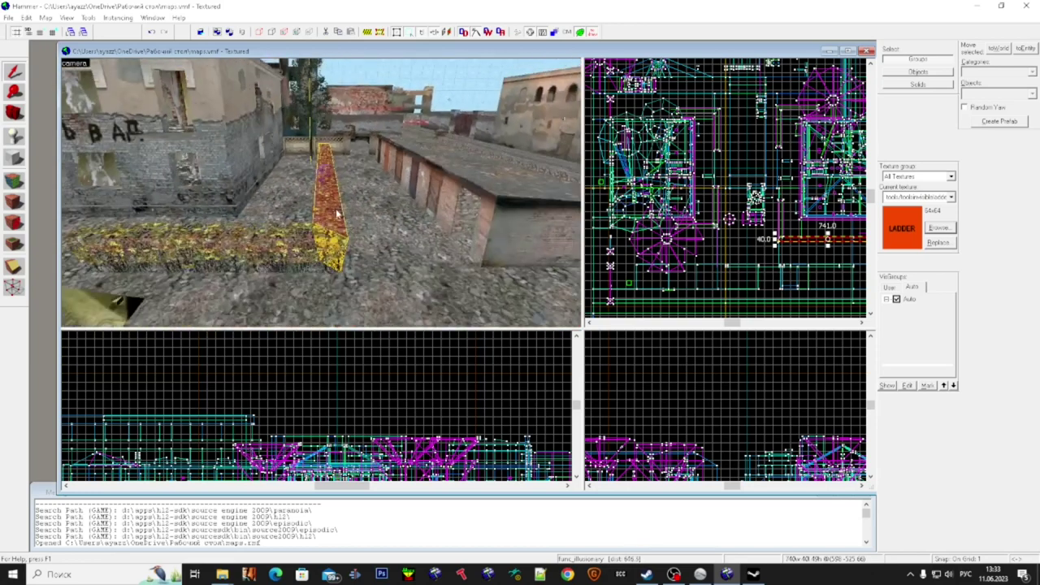
left_click(330, 220)
key("a")
key("w")
left_click(286, 248)
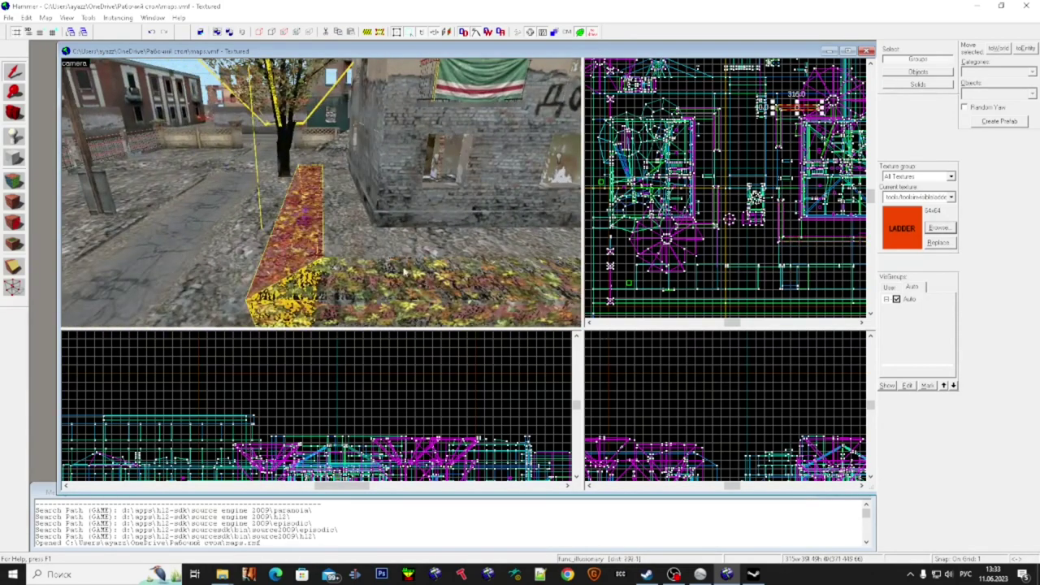
- Expand the auto visgroups, hide everything, and show only the brush entities
double_click(909, 299)
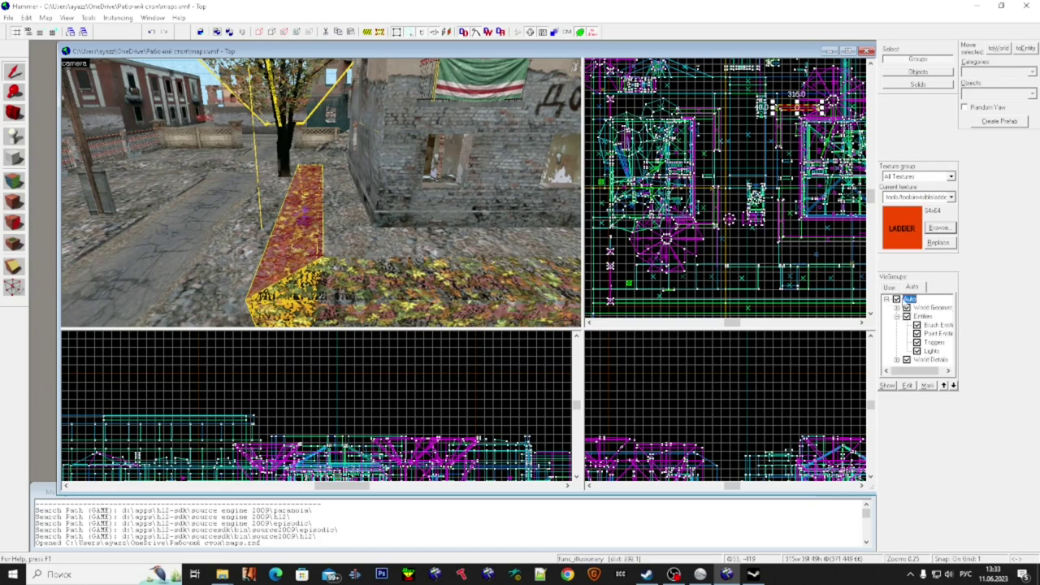
left_click(897, 299)
left_click(917, 325)
left_click(266, 217)
left_click(290, 226)
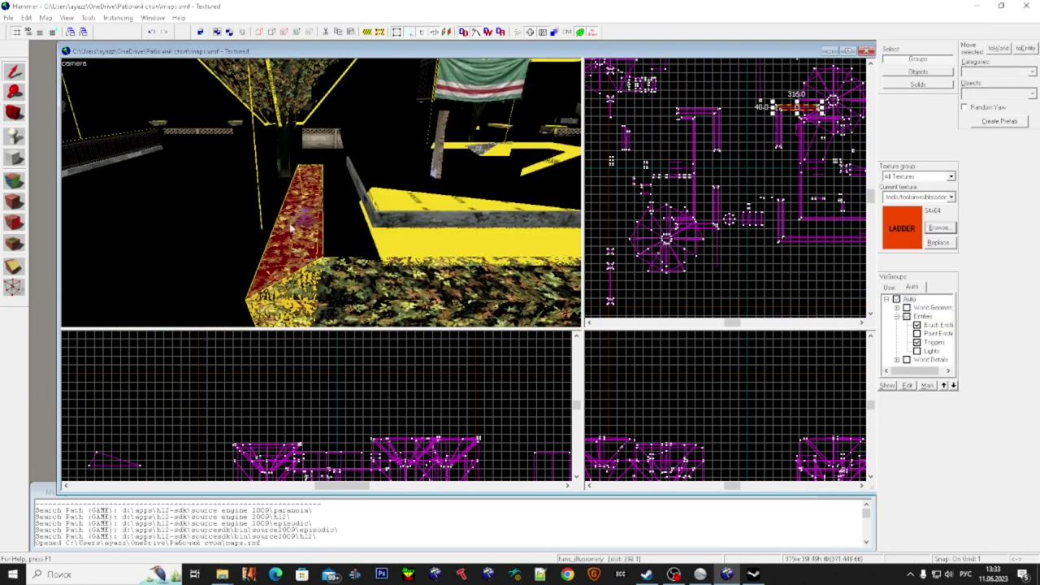
- Select the crossed foliage planes of the conifers together, check their shared func_illusionary properties and close the properties
key("z")
left_click(321, 193)
left_click(322, 193, "ctrl")
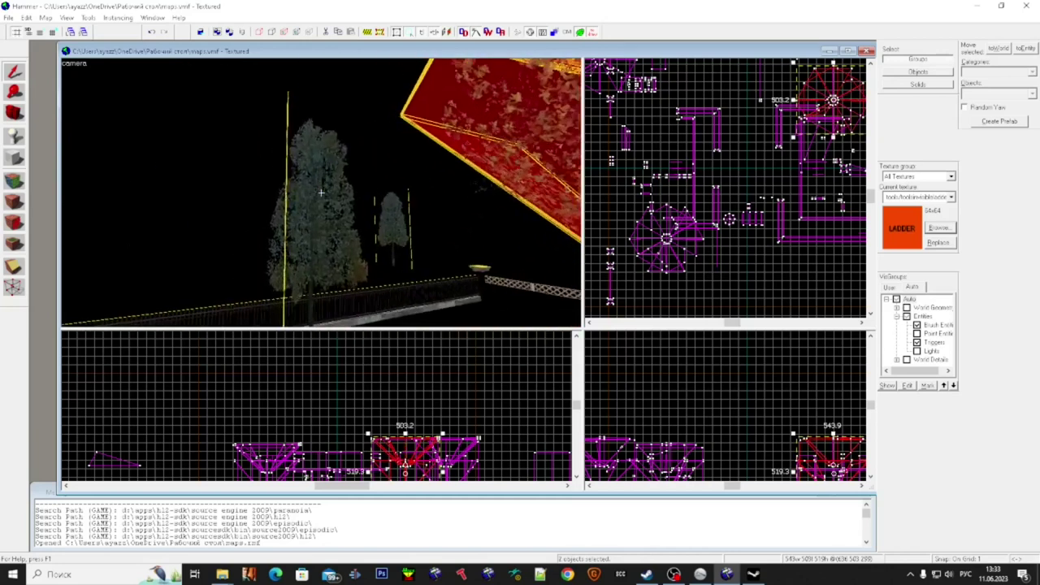
left_click(321, 192)
key("w")
left_click(321, 193, "ctrl")
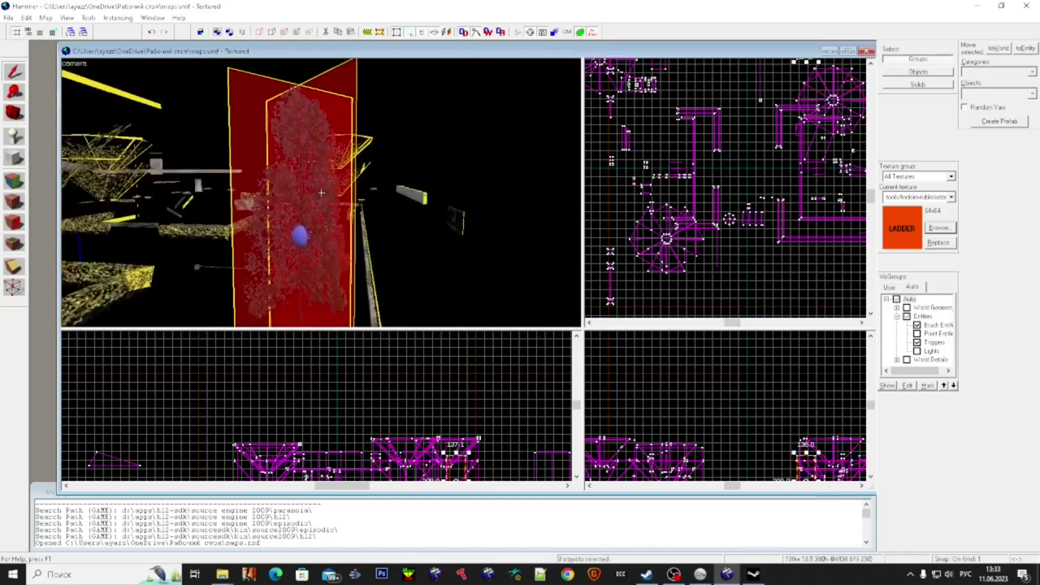
key("alt+Return")
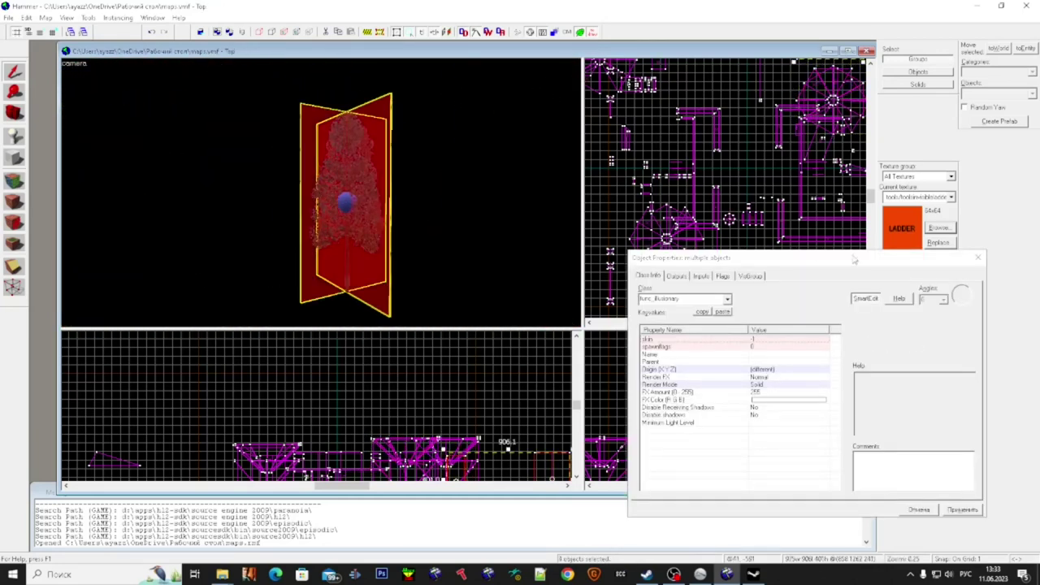
left_click(977, 257)
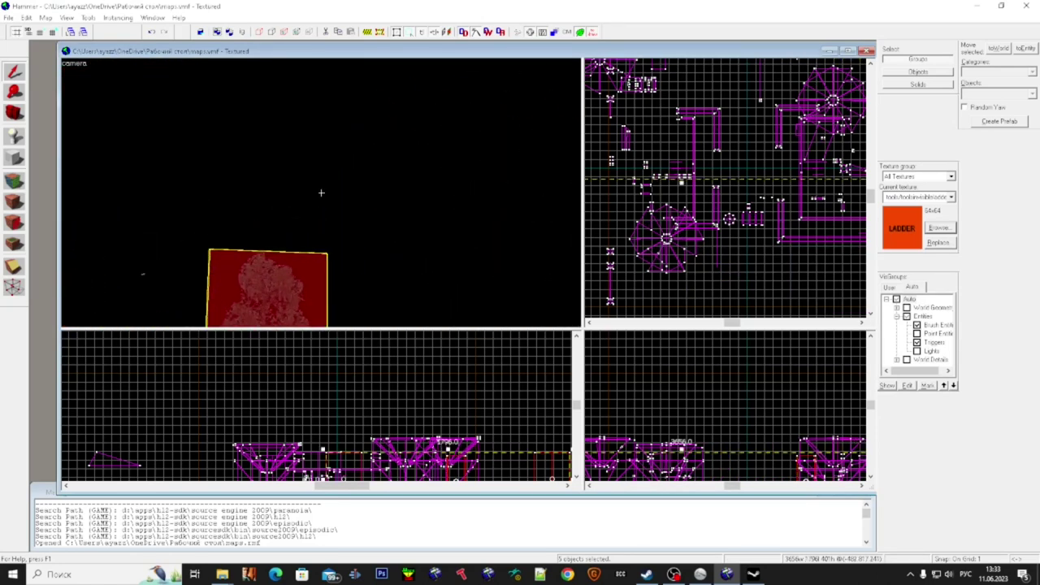
- Add the leafy hedge brushes around both building outlines to the foliage selection
key("w")
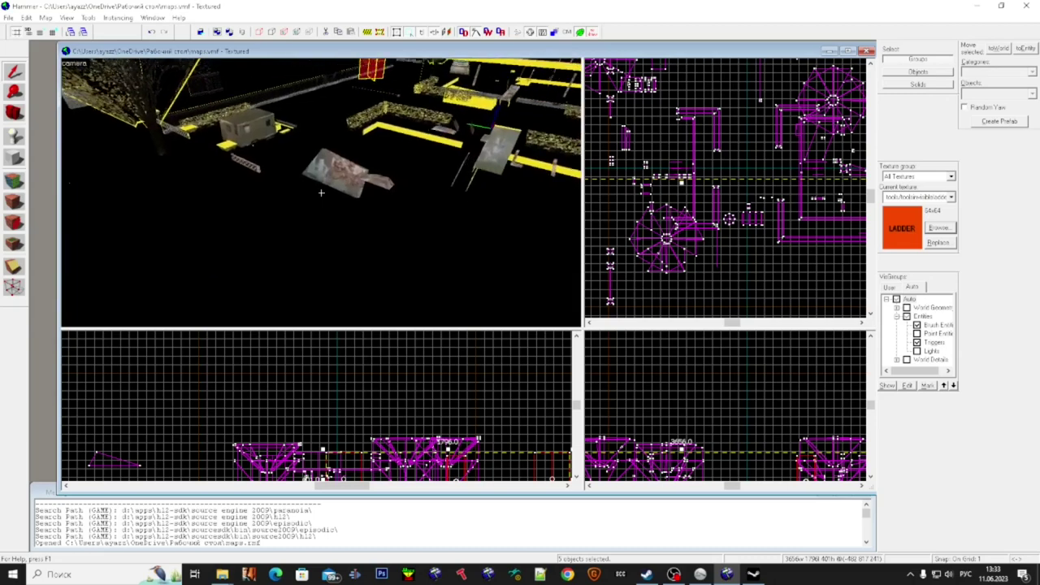
key("w")
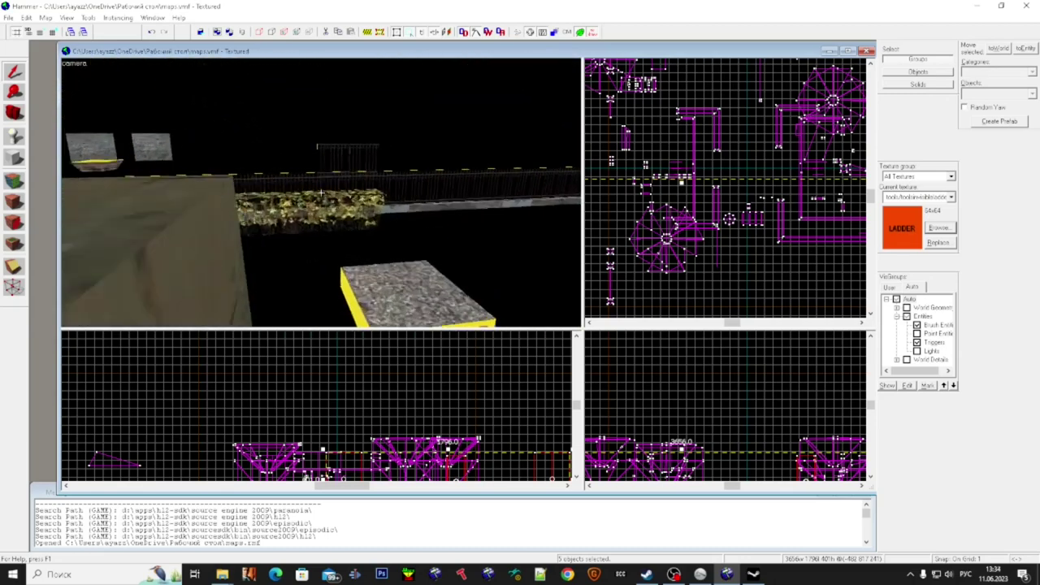
left_click(321, 192, "ctrl")
key("w")
left_click(321, 193, "ctrl")
key("w")
left_click(321, 192, "ctrl")
key("w")
left_click(321, 192, "ctrl")
left_click(321, 192, "ctrl")
left_click(321, 192, "ctrl")
key("w")
- Add the foliage planes of the large spreading trees to the selection
left_click(321, 193, "ctrl")
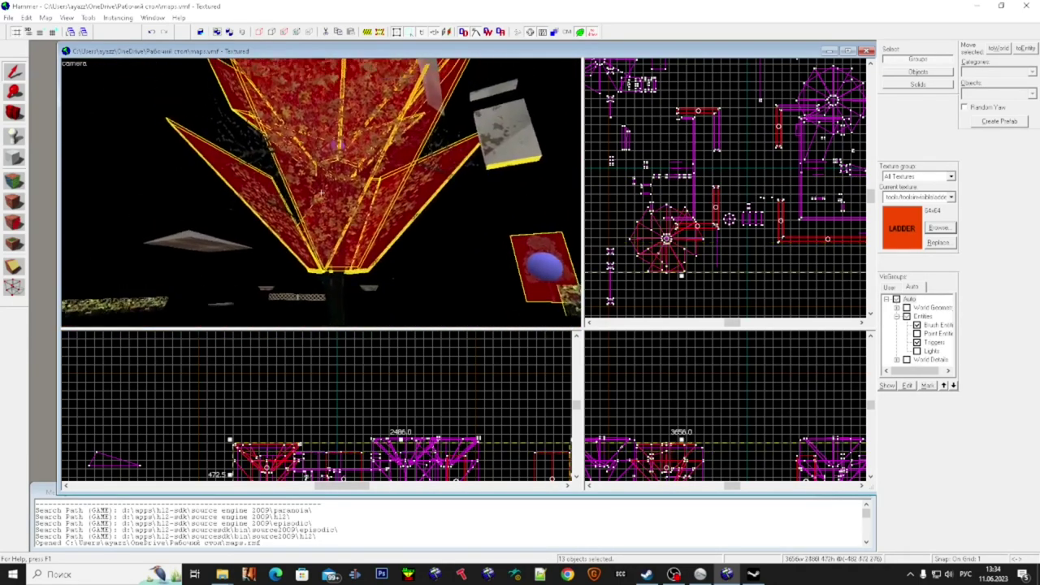
left_click(321, 192, "ctrl")
left_click(320, 192, "ctrl")
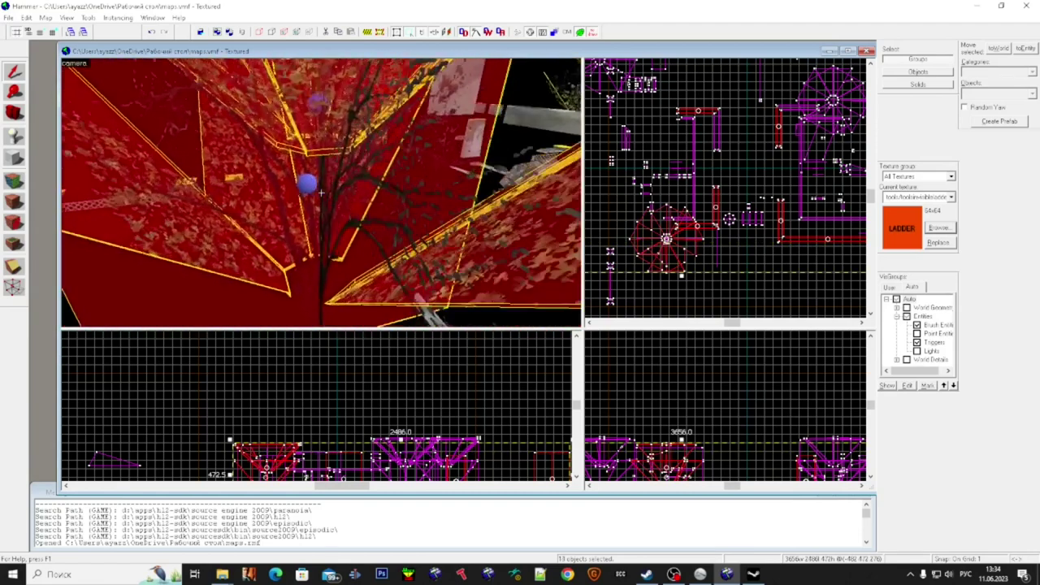
left_click(321, 192, "ctrl")
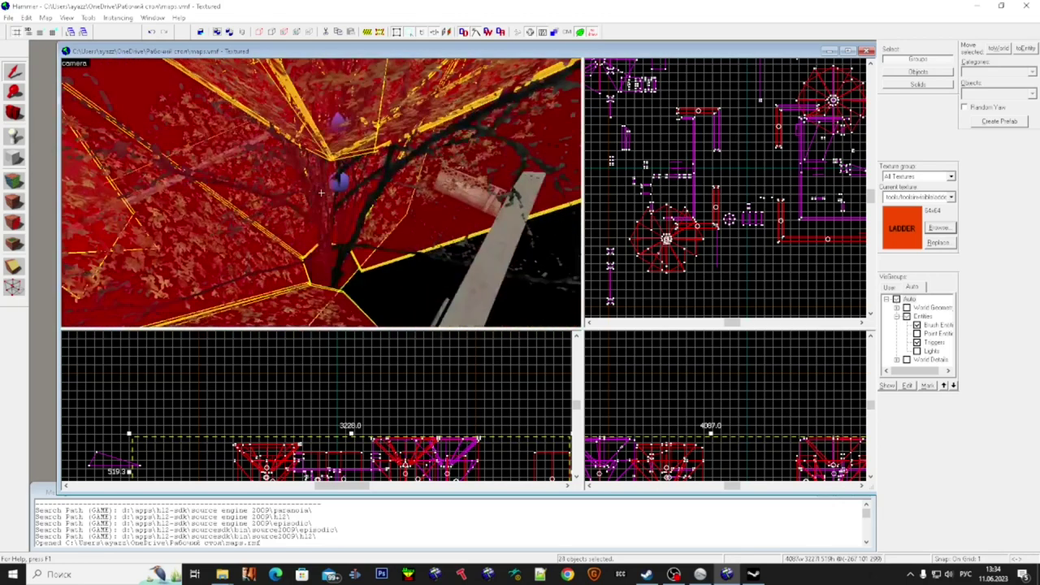
key("s")
key("w")
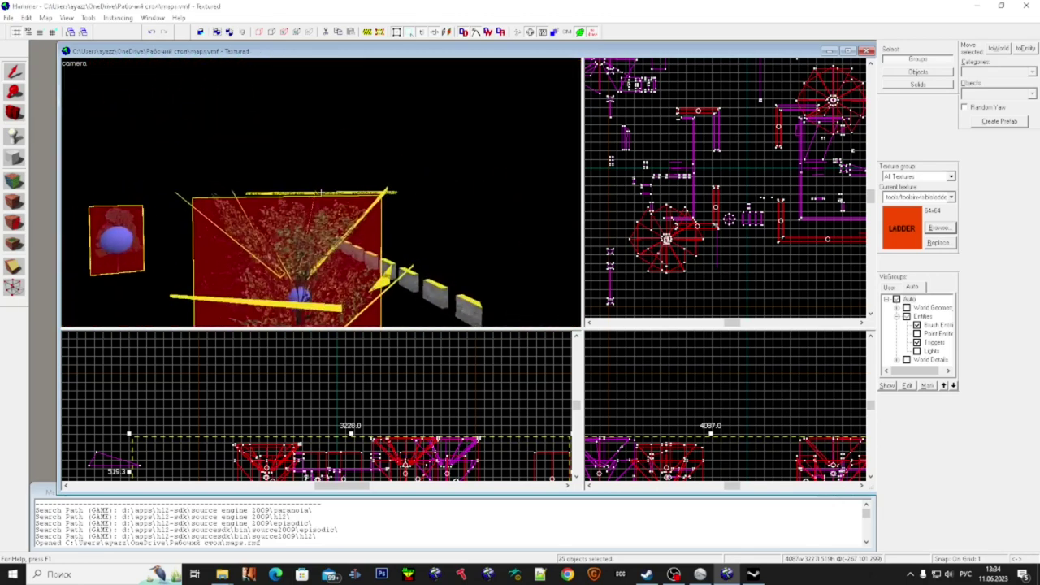
left_click(321, 193, "ctrl")
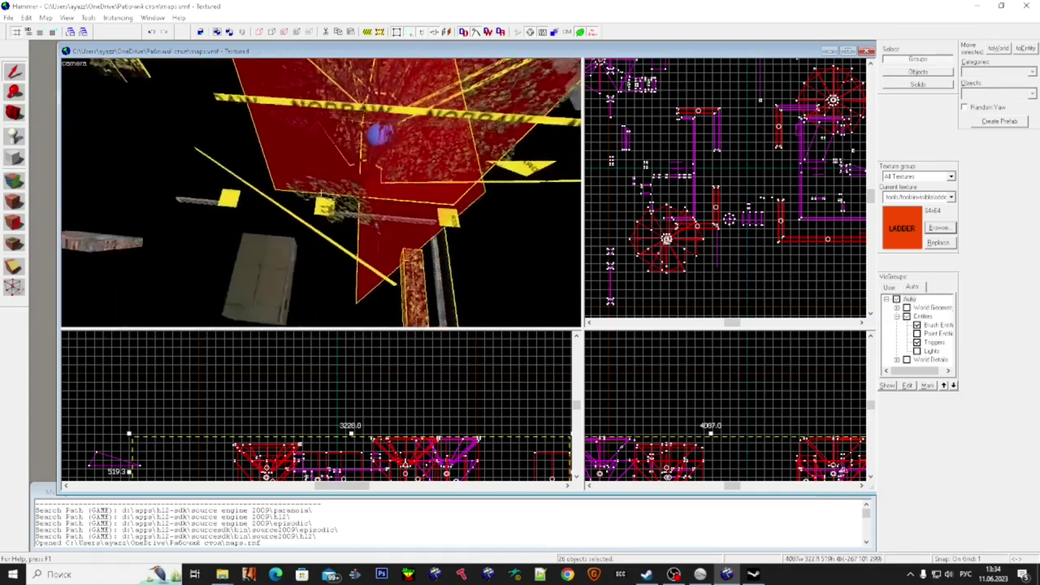
key("w")
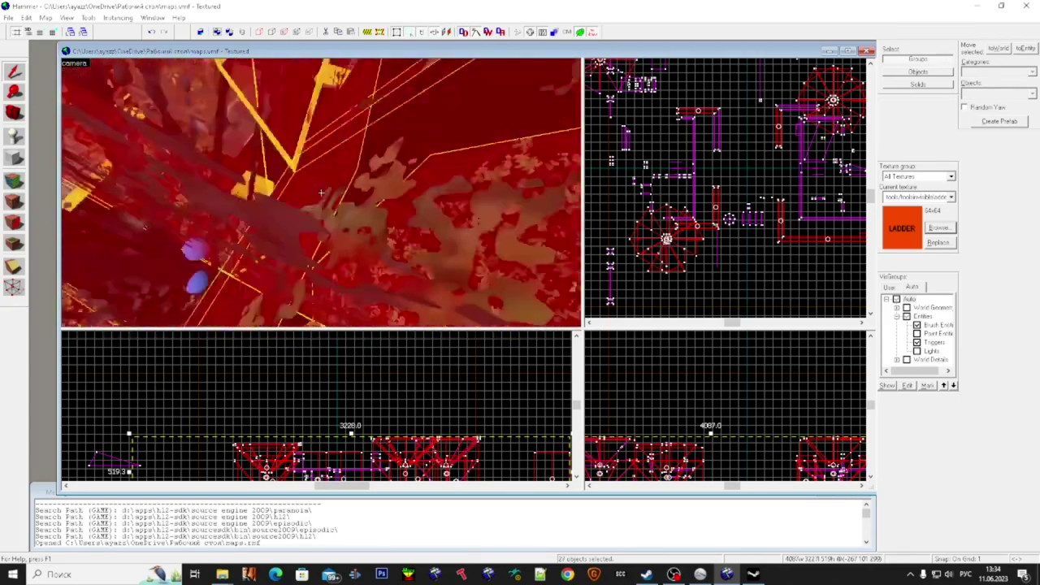
key("s")
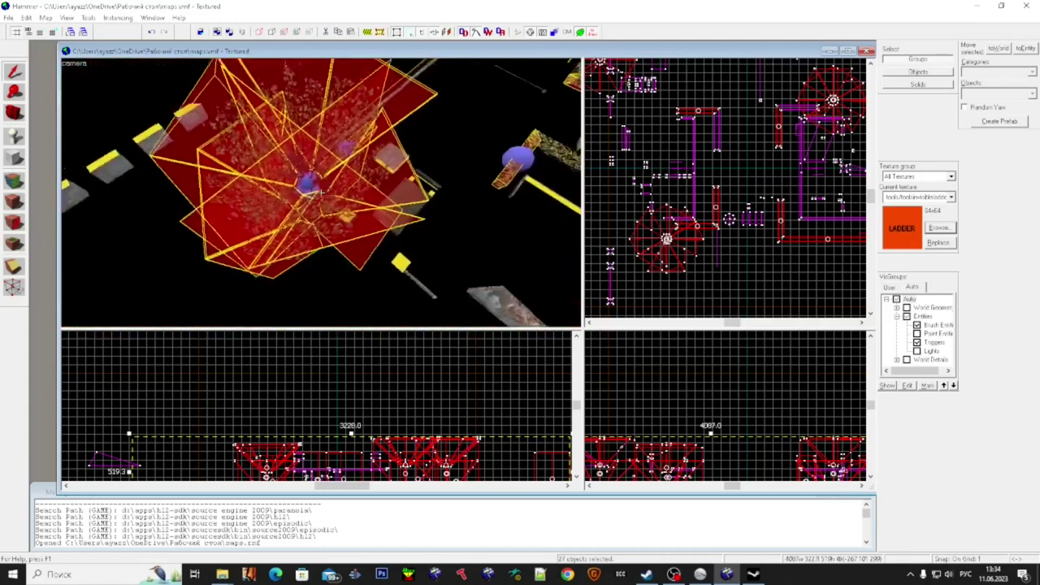
- Add the remaining unselected hedges beside the buildings to the selection
key("w")
left_click(321, 193, "ctrl")
key("w")
left_click(321, 192, "ctrl")
key("w")
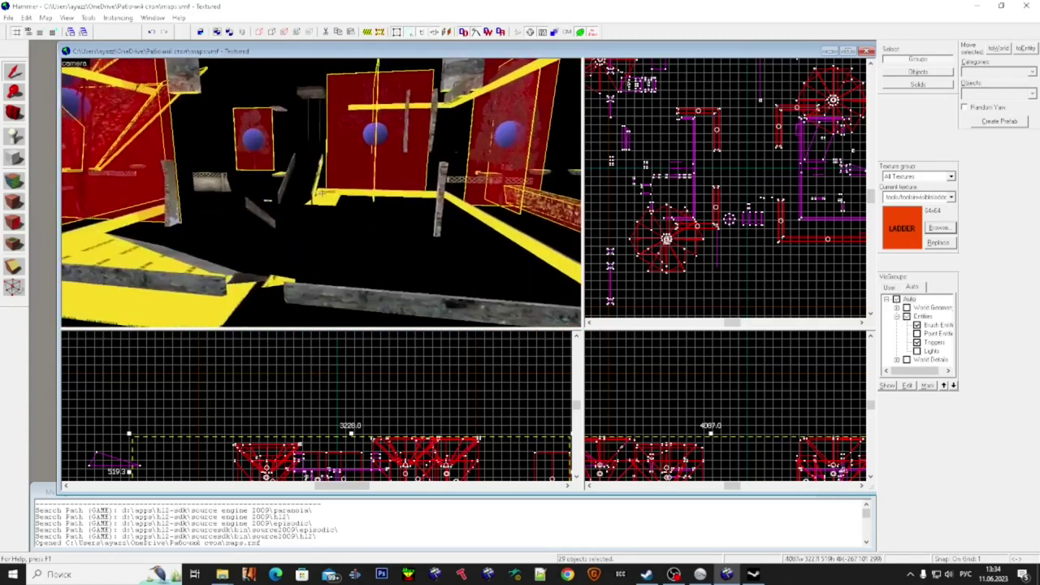
- Tie all the selected tree and hedge foliage to a func_detail entity, close its properties and clear the selection
key("s")
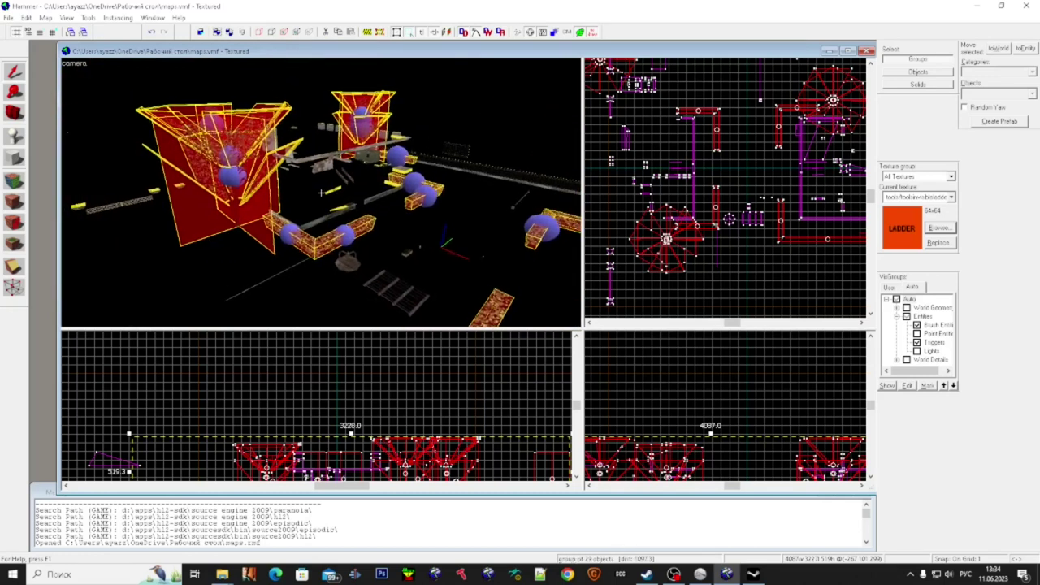
key("ctrl+t")
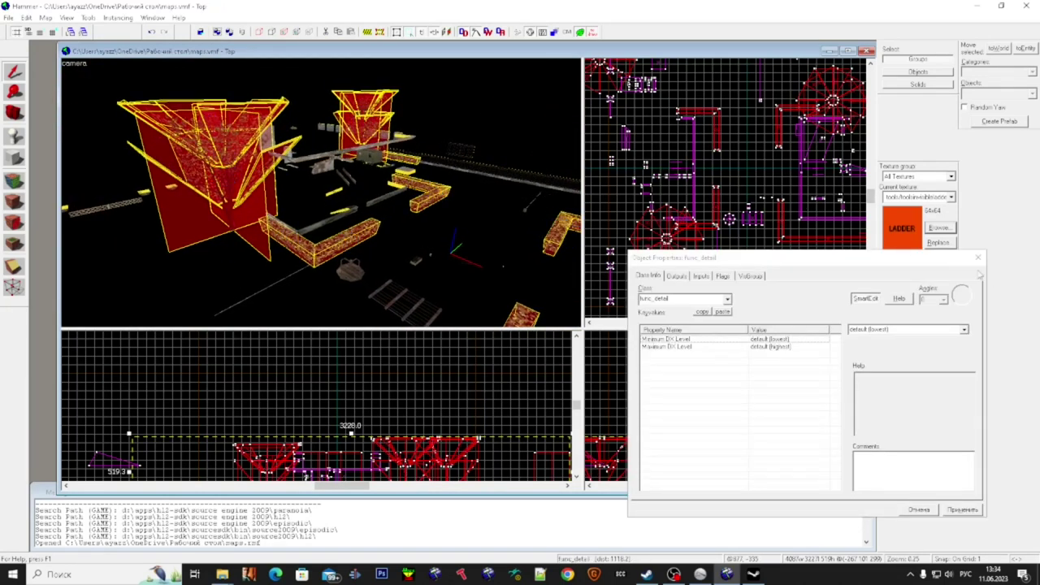
left_click(977, 257)
left_click(415, 241)
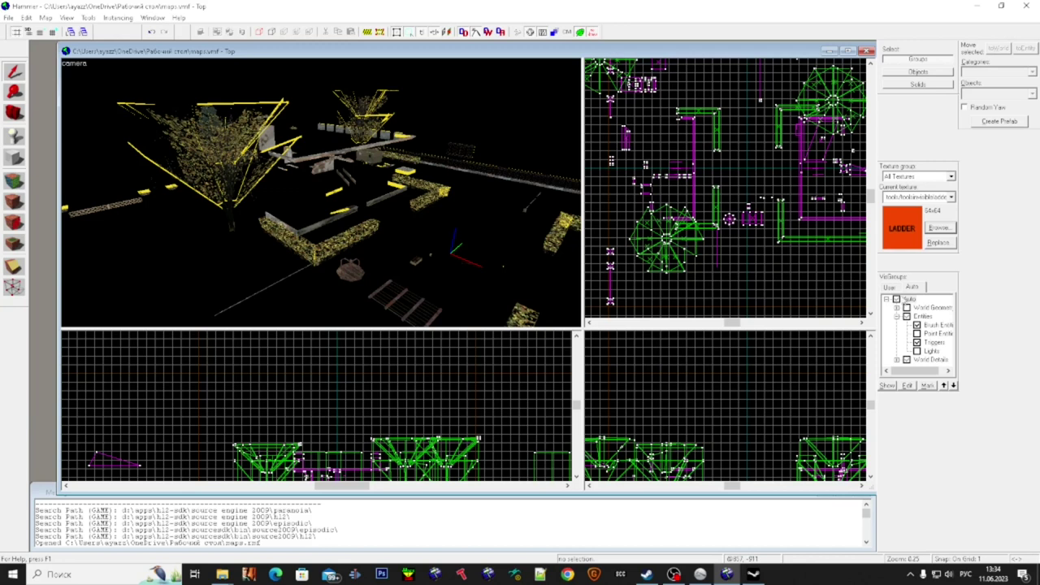
- Hide the remaining brush entities and world details, and make all of the map's automatic visgroups visible again
left_click(917, 326)
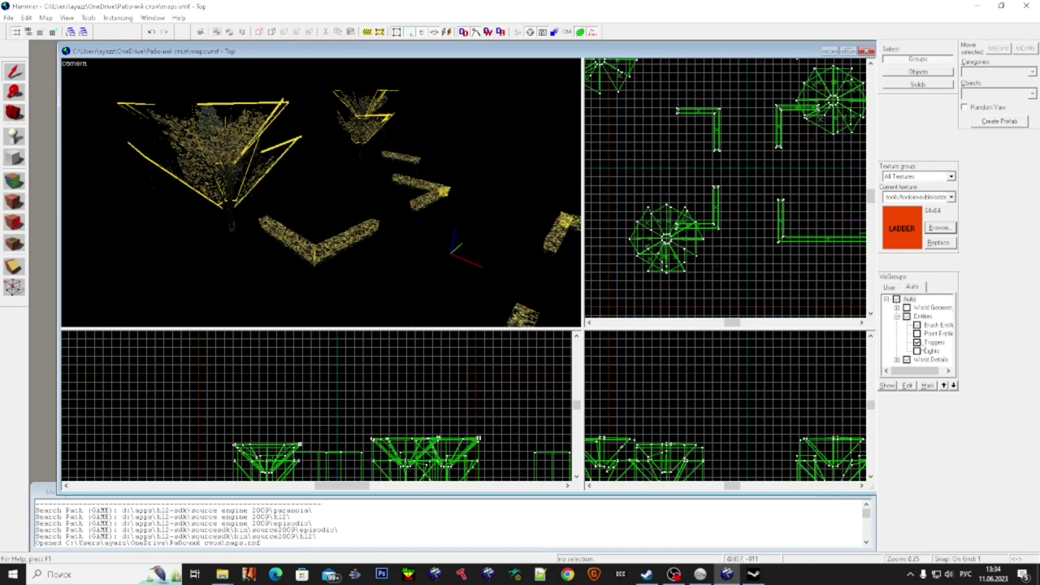
left_click(896, 300)
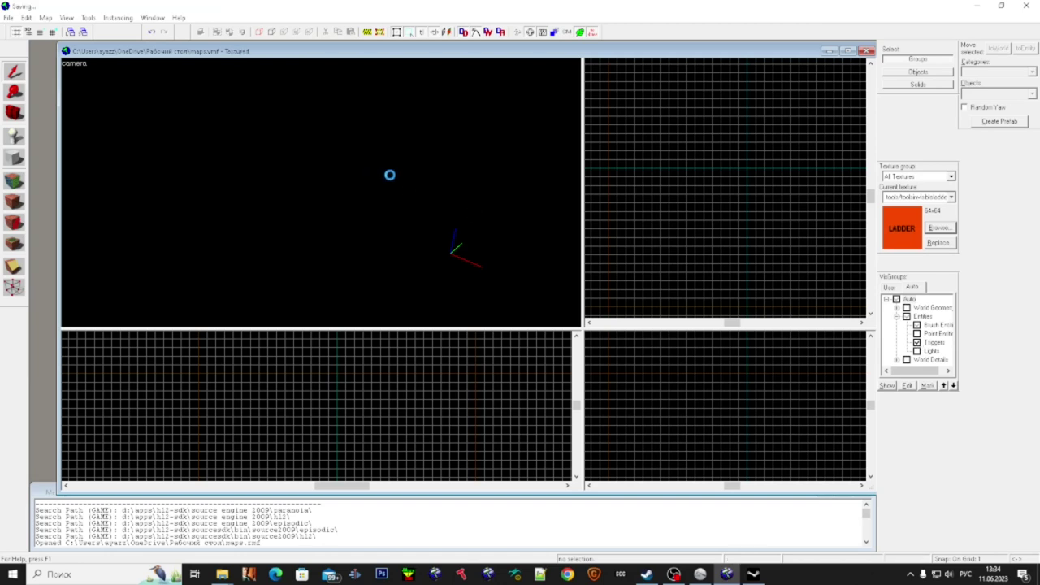
key("super")
left_click(660, 169)
scroll(715, 214, "down", 14)
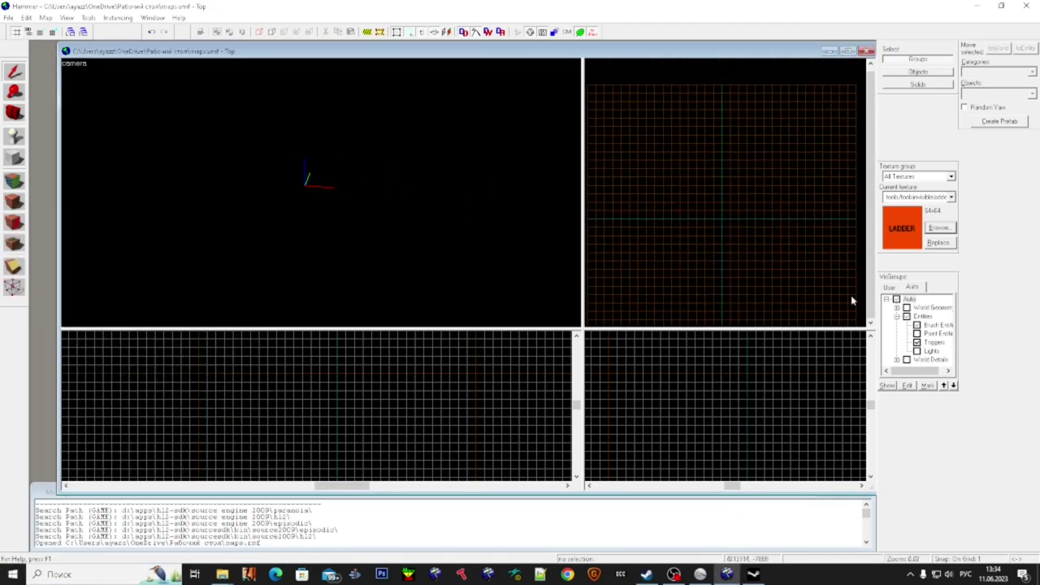
left_click(907, 316)
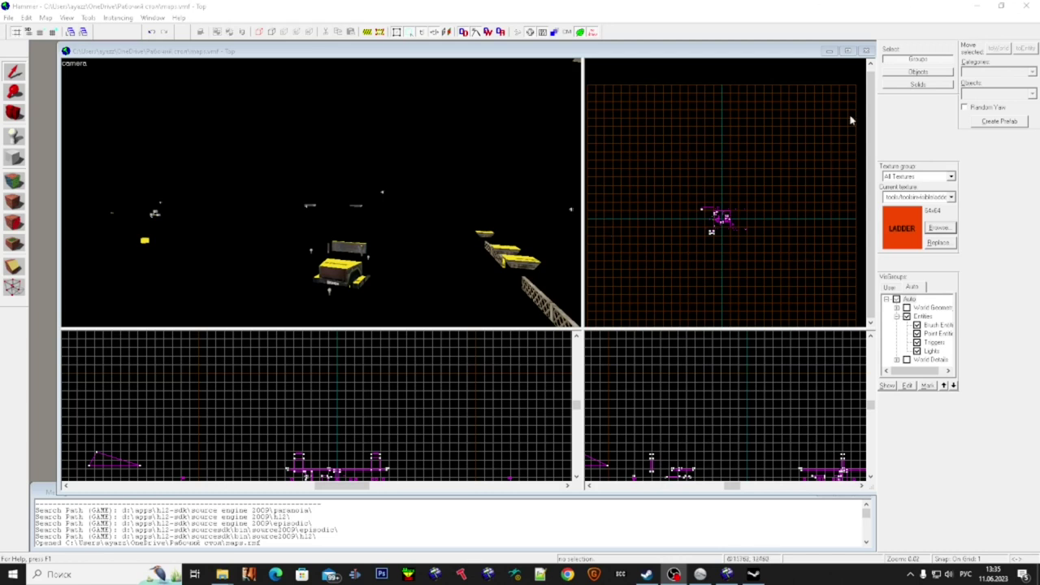
left_click(896, 299)
left_click(896, 299)
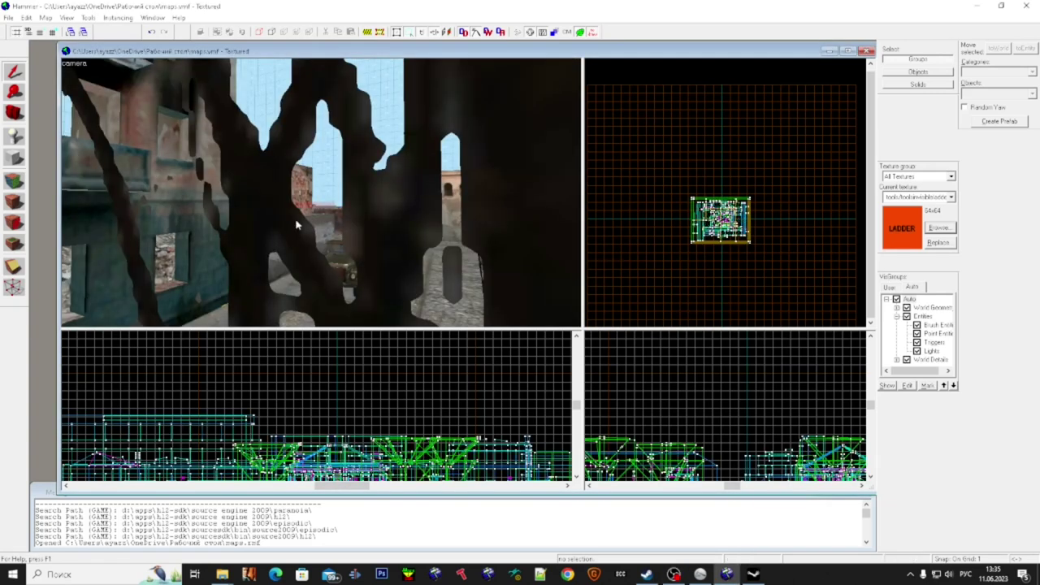
- Examine the full map around the skybox, streets, truck, hedges and tank, and clear the skybox selection
scroll(302, 229, "up", 3)
key("z")
key("w")
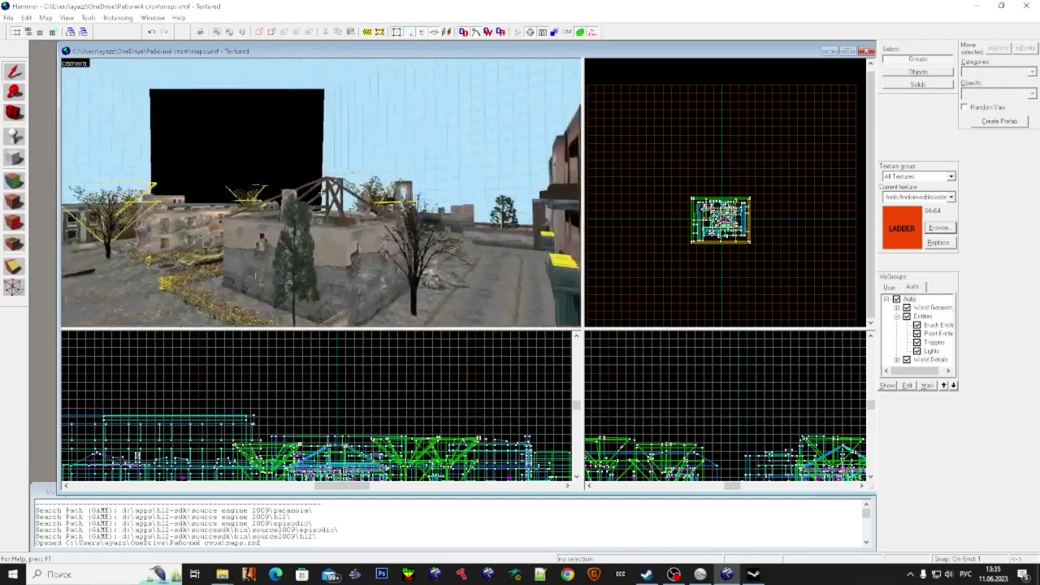
key("w")
key("w")
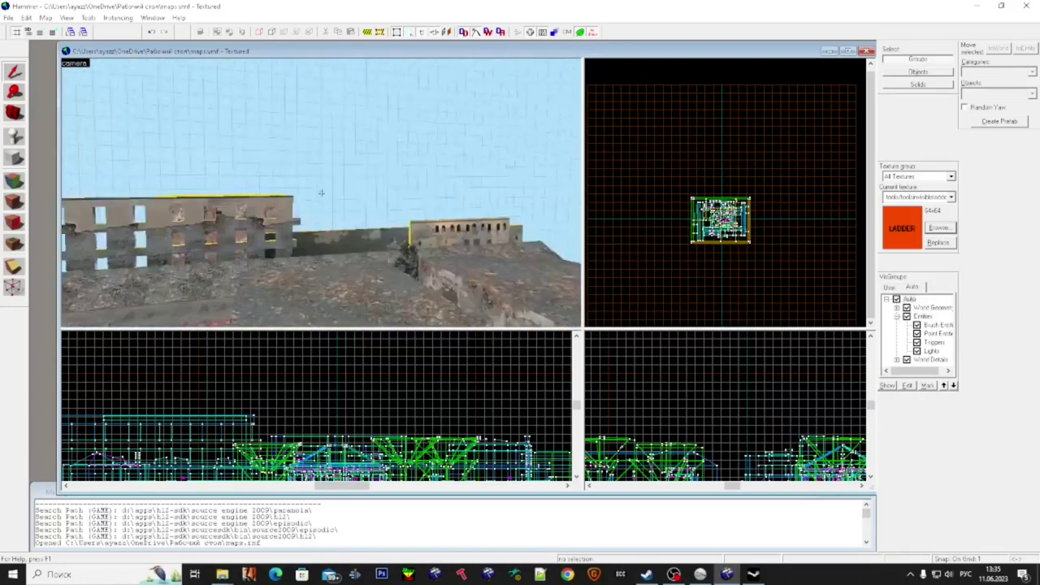
key("w")
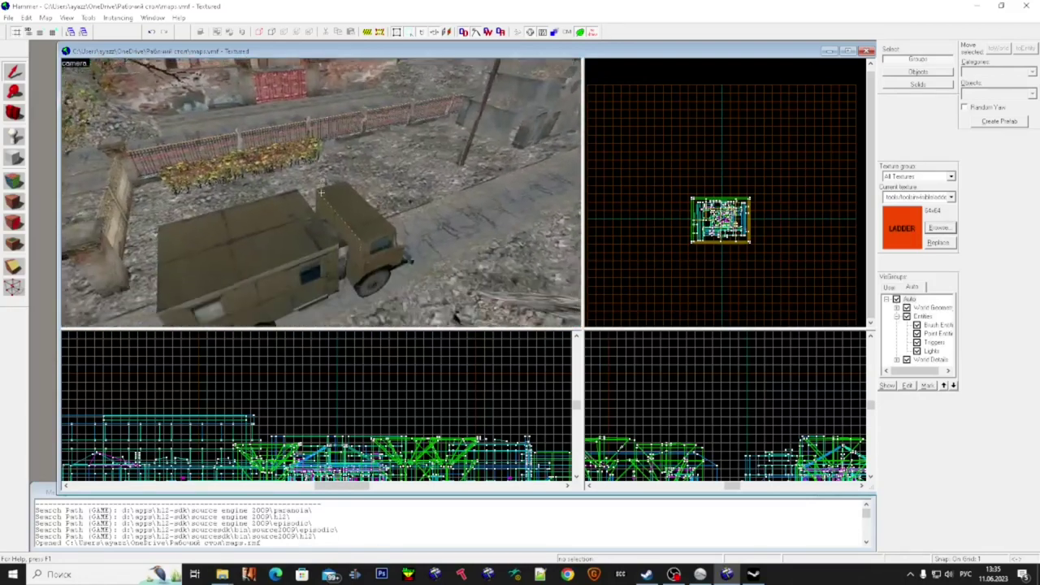
key("s")
key("d")
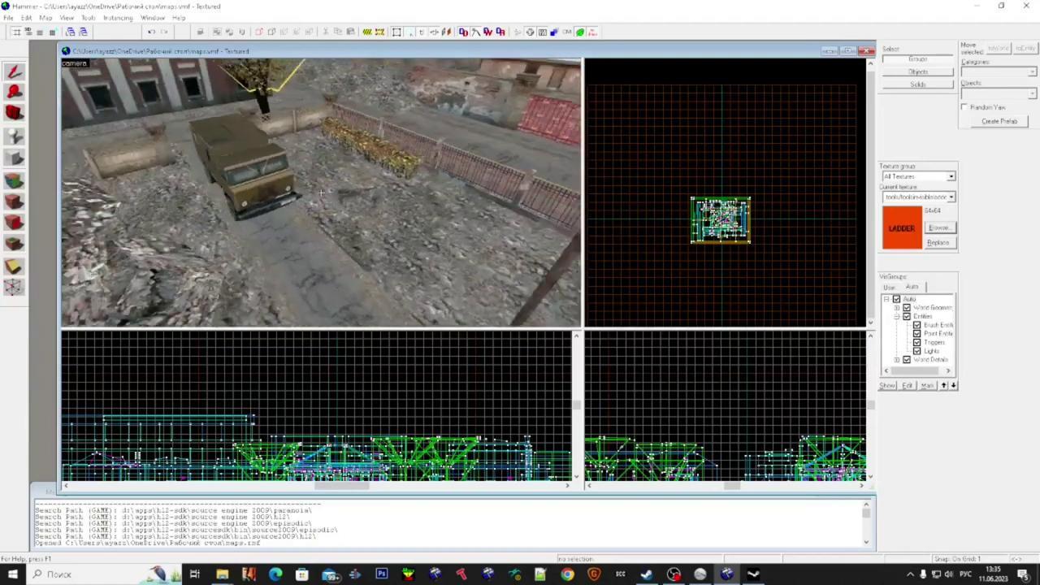
key("w")
key("w")
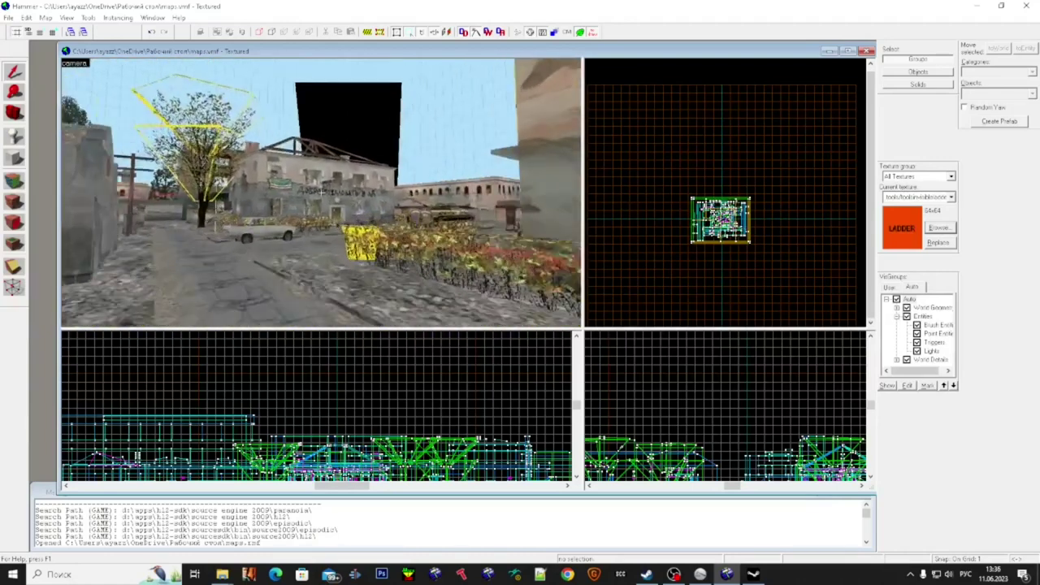
key("z")
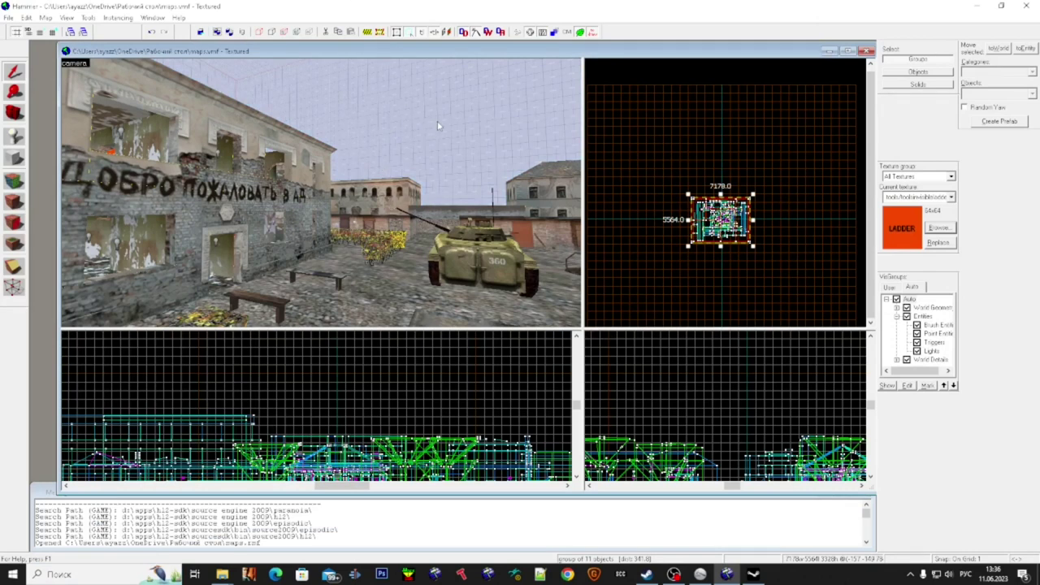
key("w")
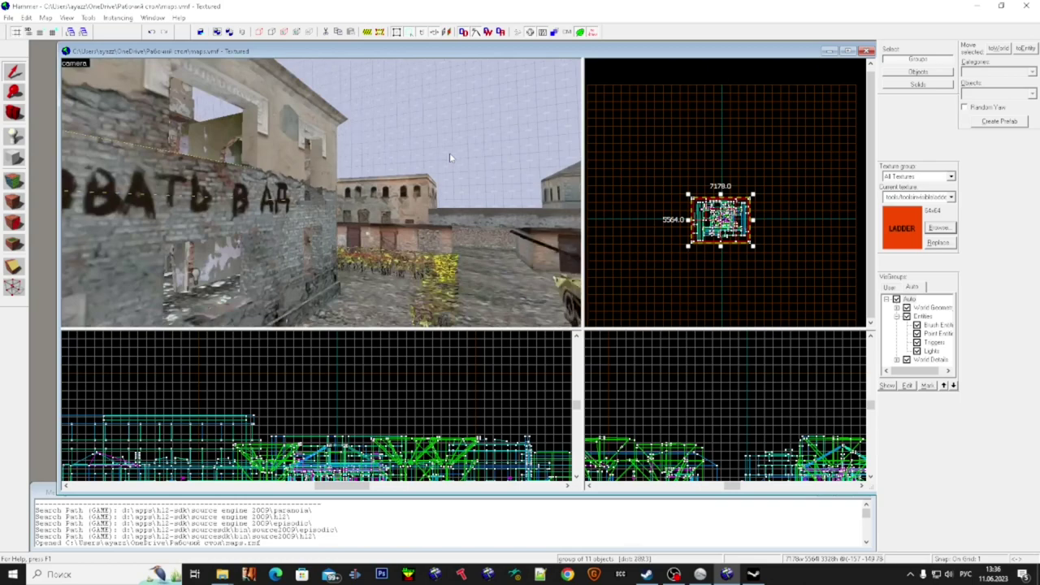
key("Escape")
- Examine the ruined buildings inside and out, including their rooms, rooftops and surrounding trees
key("z")
key("w")
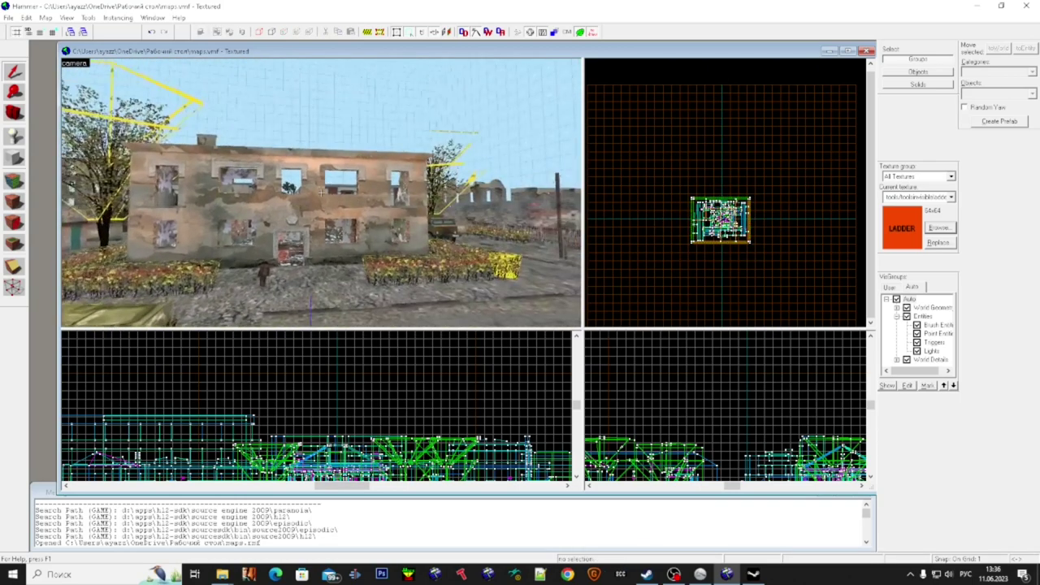
key("w")
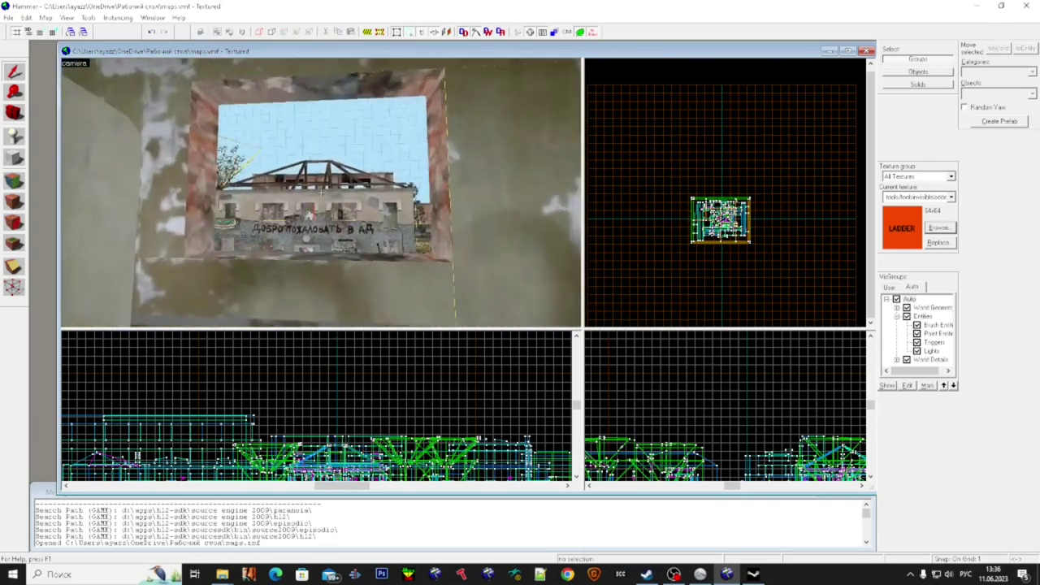
key("w")
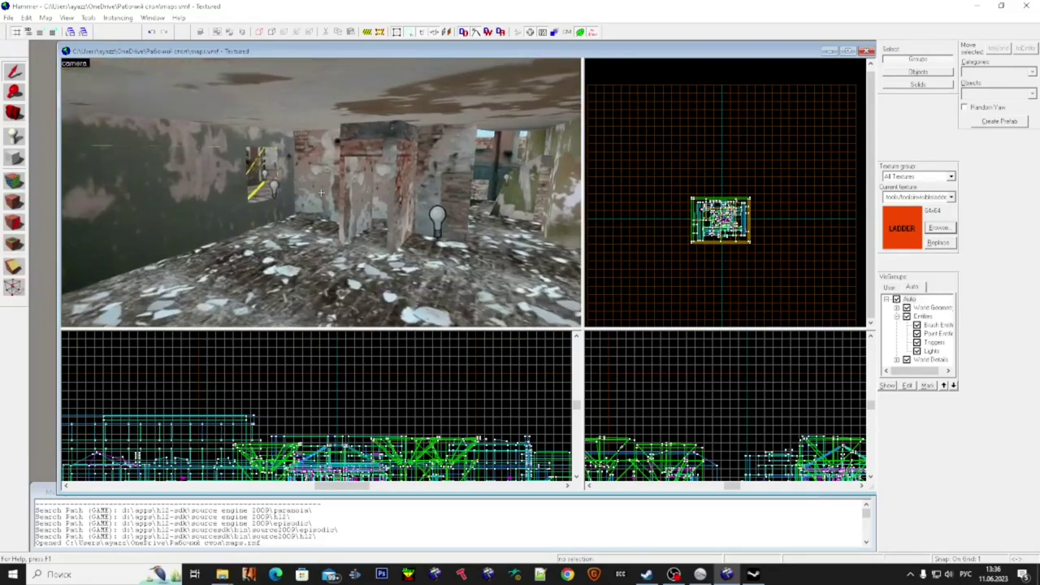
key("w")
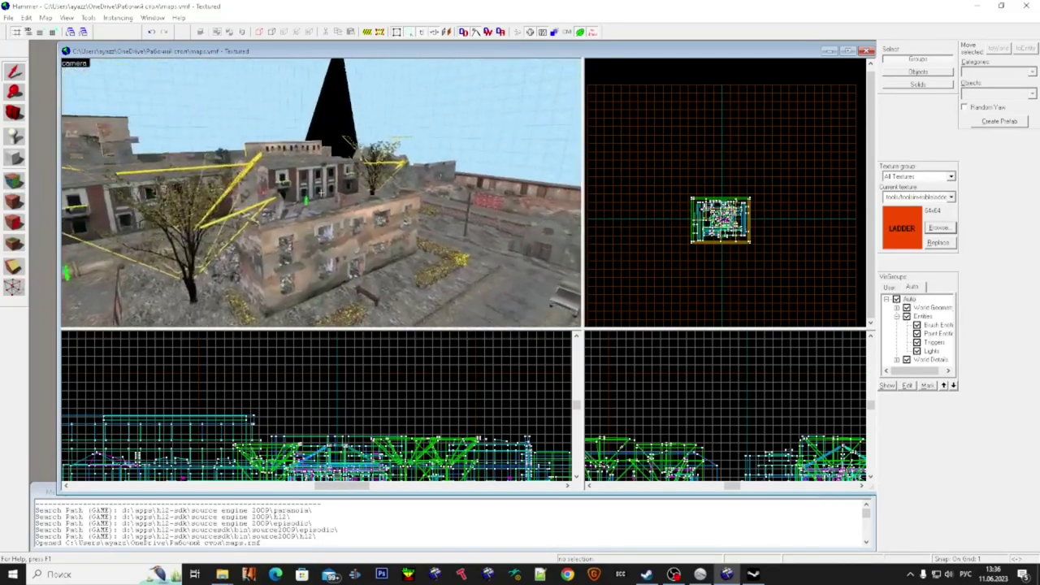
key("w")
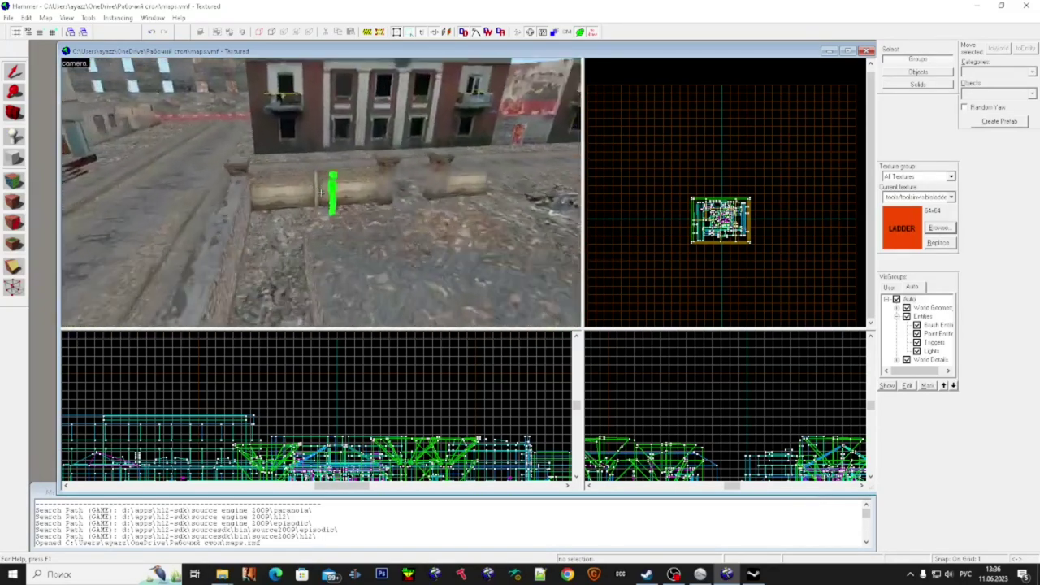
key("w")
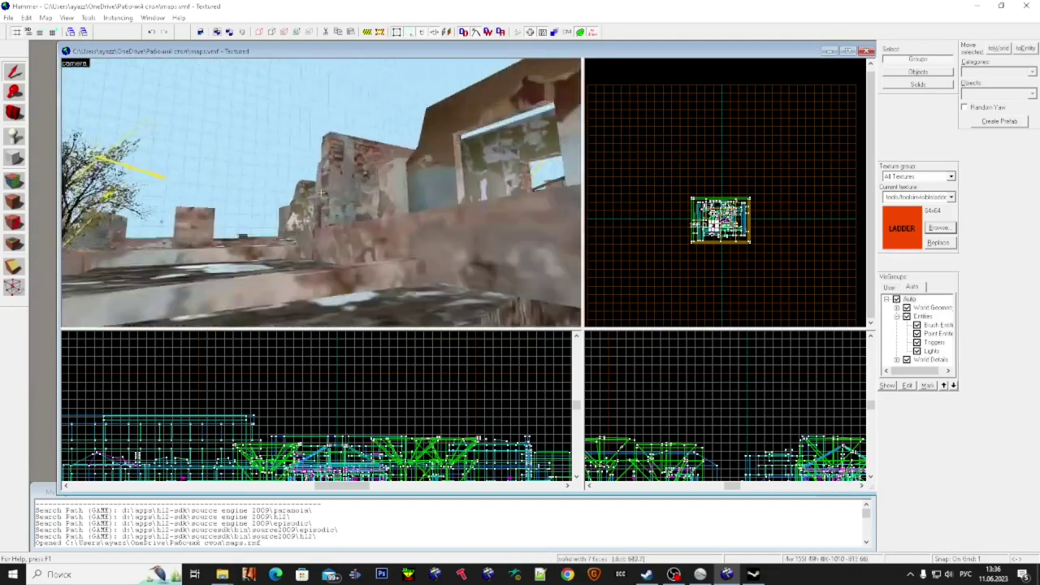
key("w")
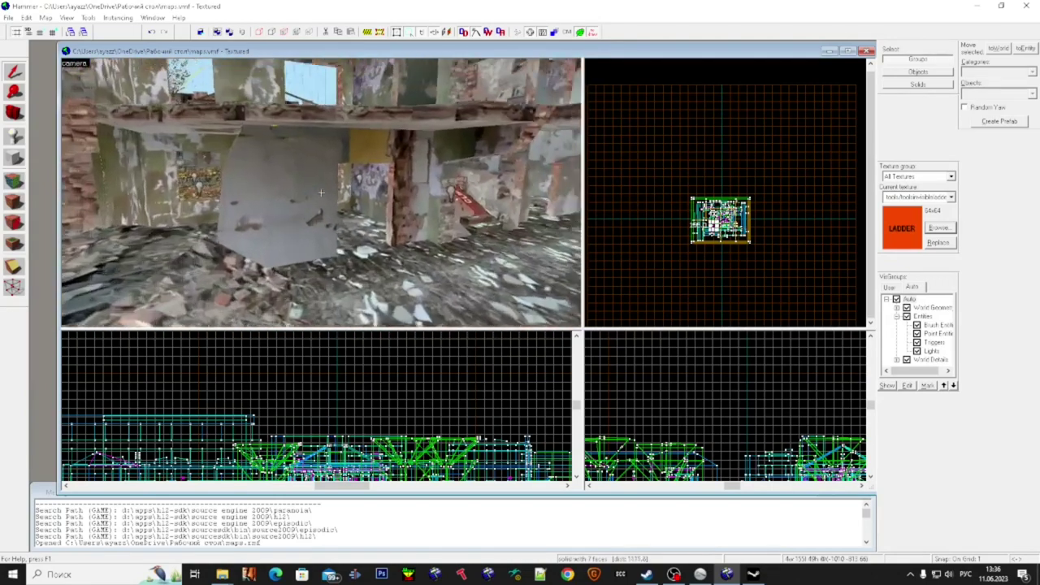
key("w")
- Inspect the point entities and lights in isolation, and make all visgroups visible again
key("super")
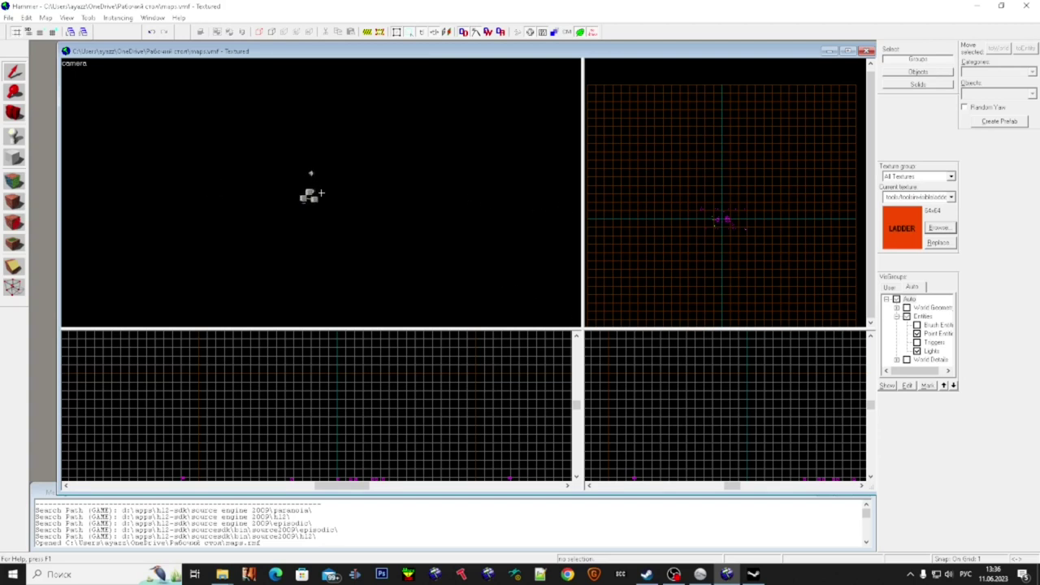
key("w")
key("Up")
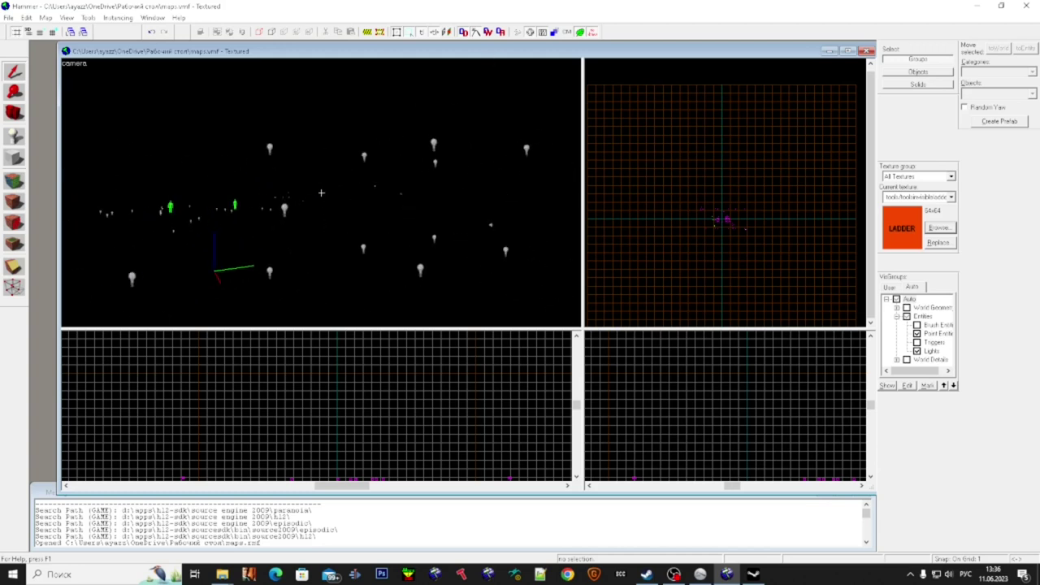
key("super")
left_click(897, 298)
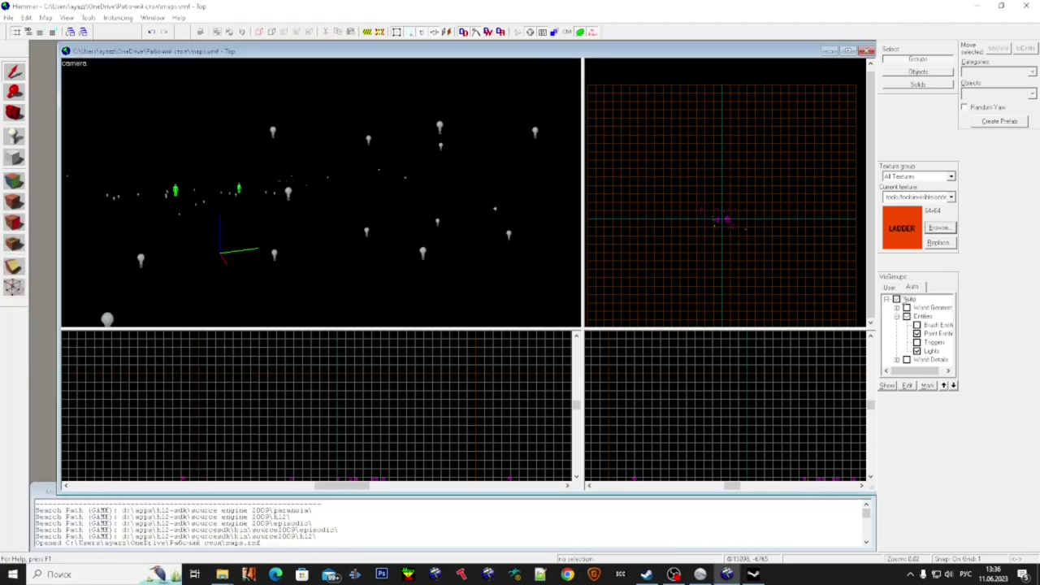
left_click(897, 299)
- Place an env_cubemap entity on the road in front of the hedge near the white car
key("w")
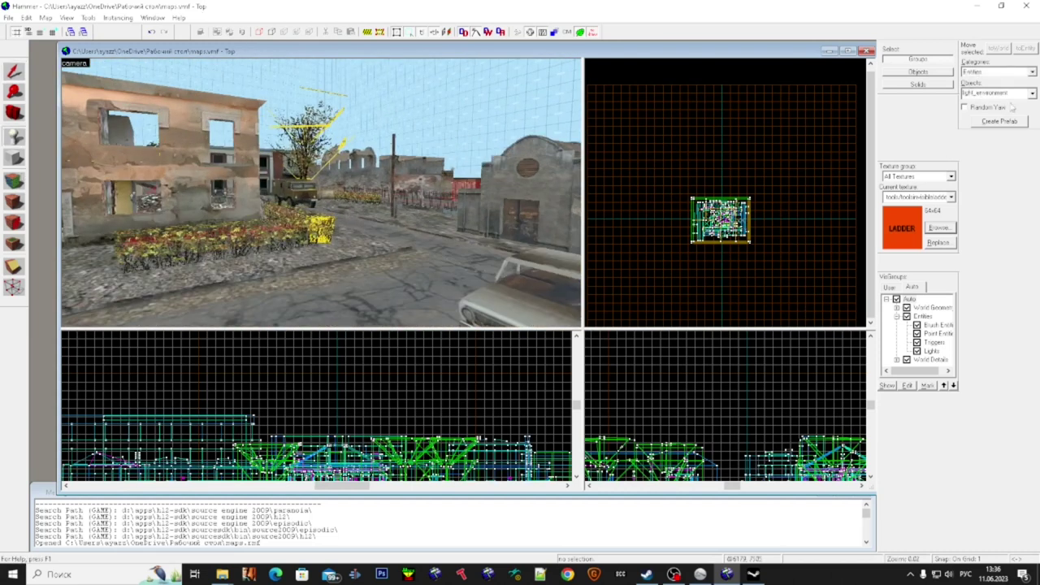
left_click(1031, 94)
type("cra")
key("BackSpace")
key("BackSpace")
key("BackSpace")
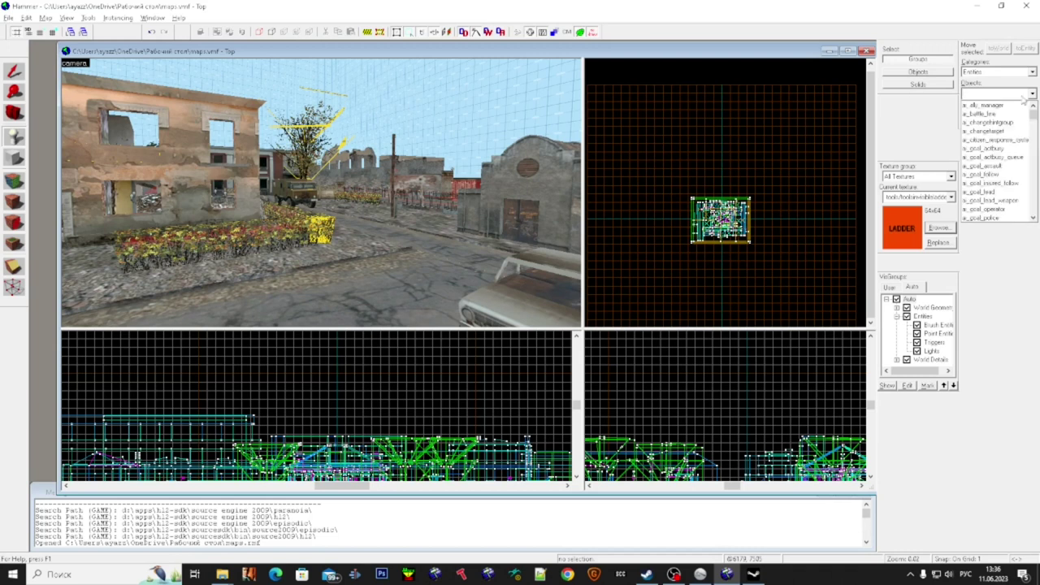
key("alt+shift")
type("cu")
left_click(1013, 105)
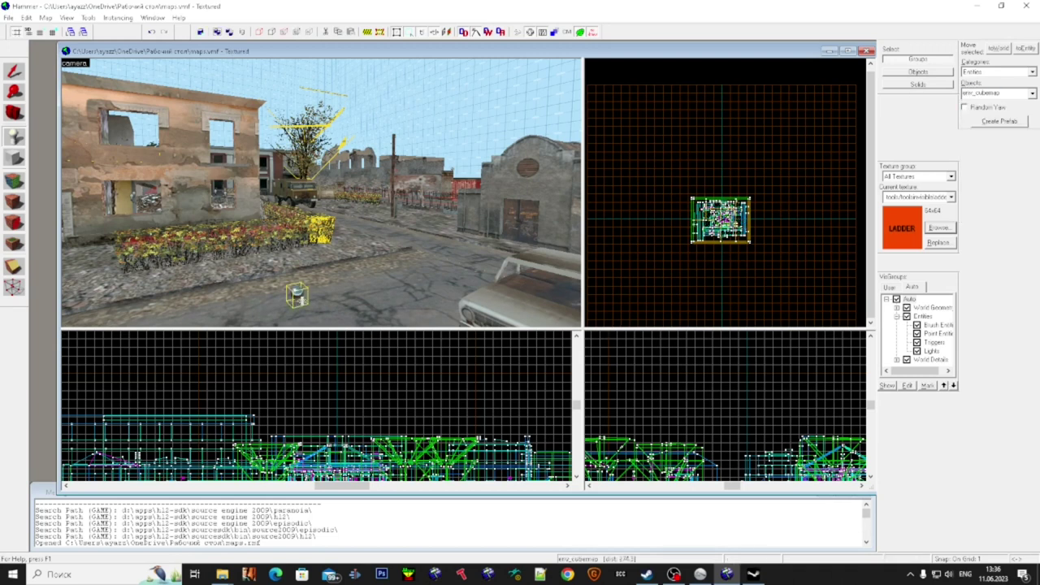
- Clone the env_cubemap about 53 units above the original and select both cubemaps
scroll(340, 424, "up", 10)
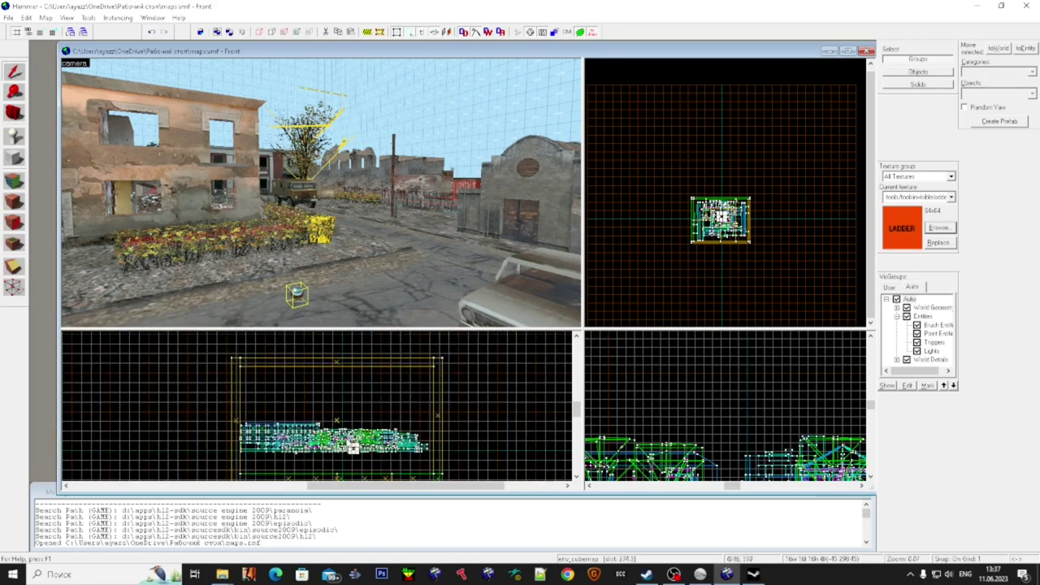
scroll(368, 464, "up", 9)
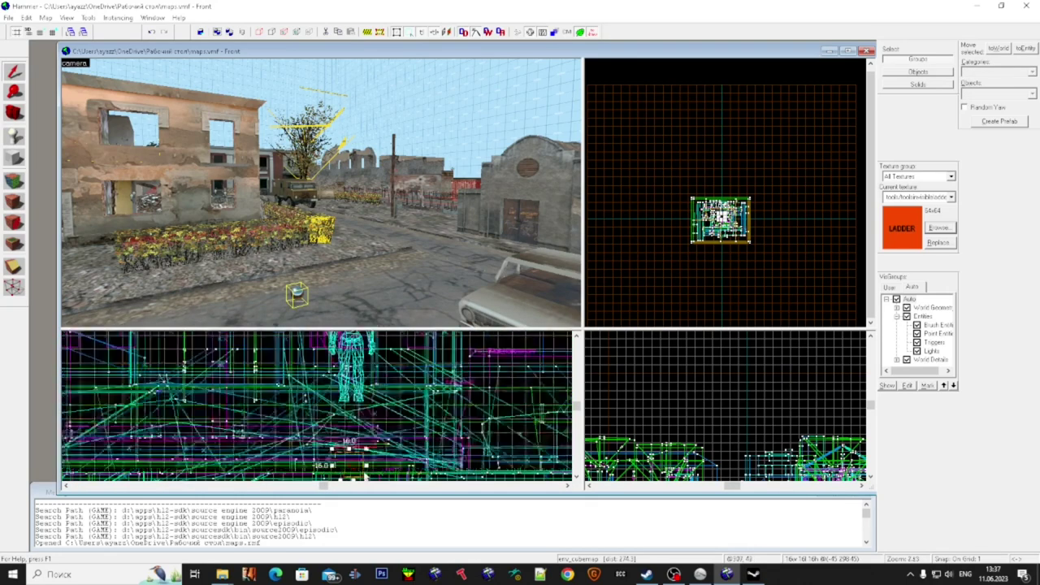
left_click_drag(356, 461, 355, 429)
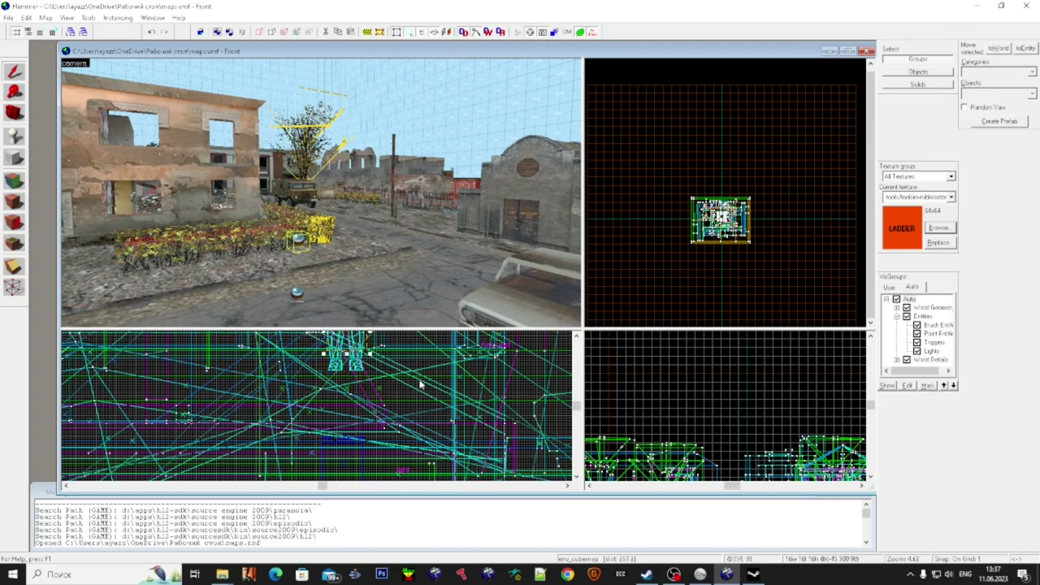
scroll(304, 280, "down", 2)
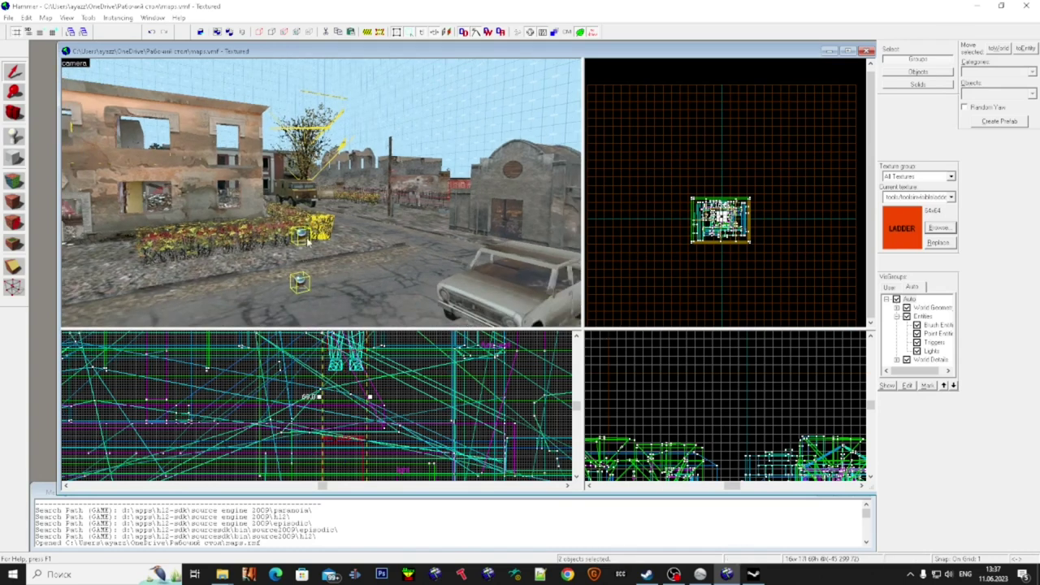
- Clear the cubemap selection and survey the street between the two buildings, around the tank, hedges and white car
key("z")
key("s")
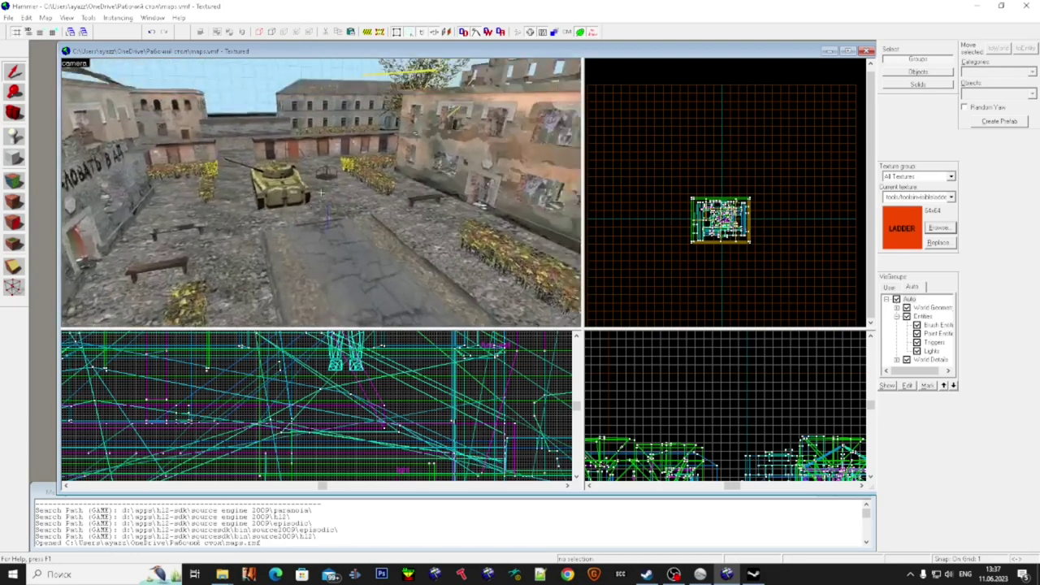
key("s")
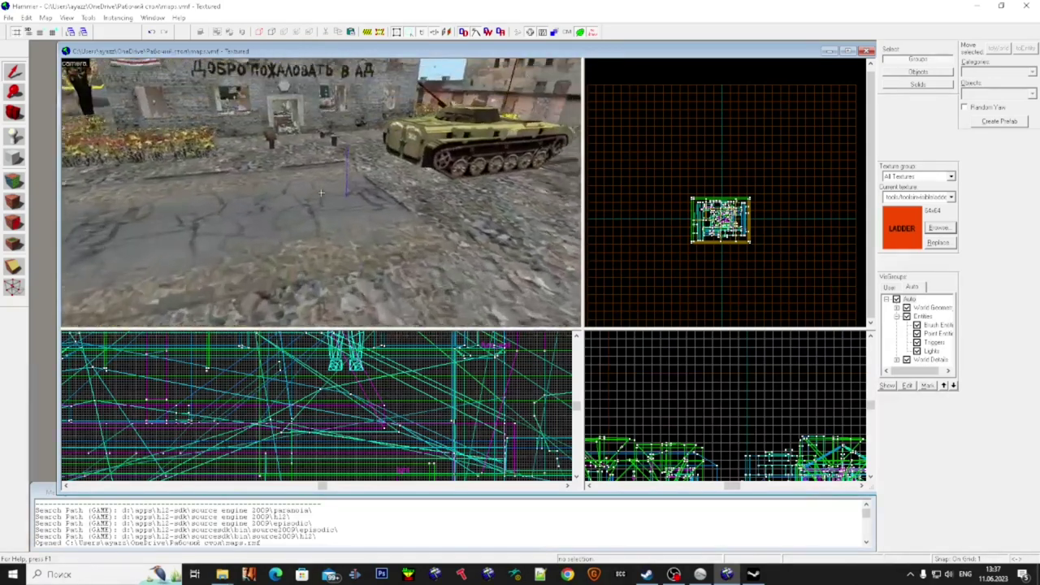
key("s")
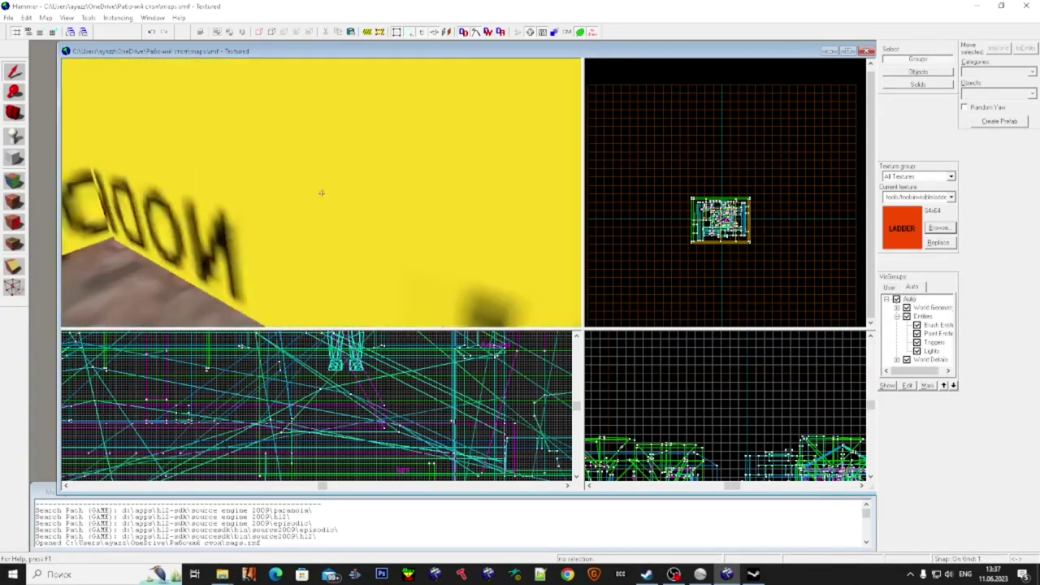
key("w")
key("s")
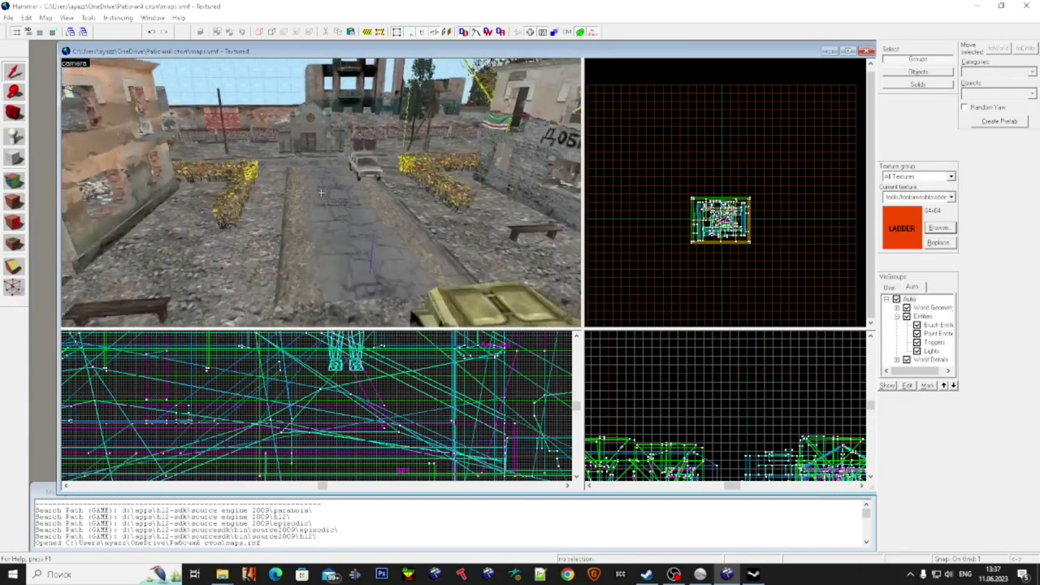
key("w")
key("w")
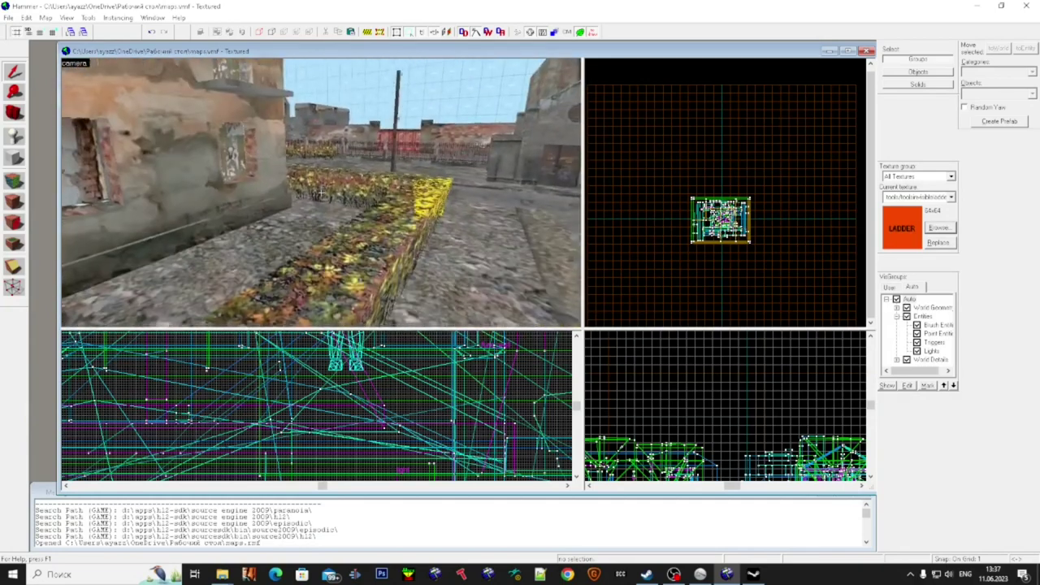
key("w")
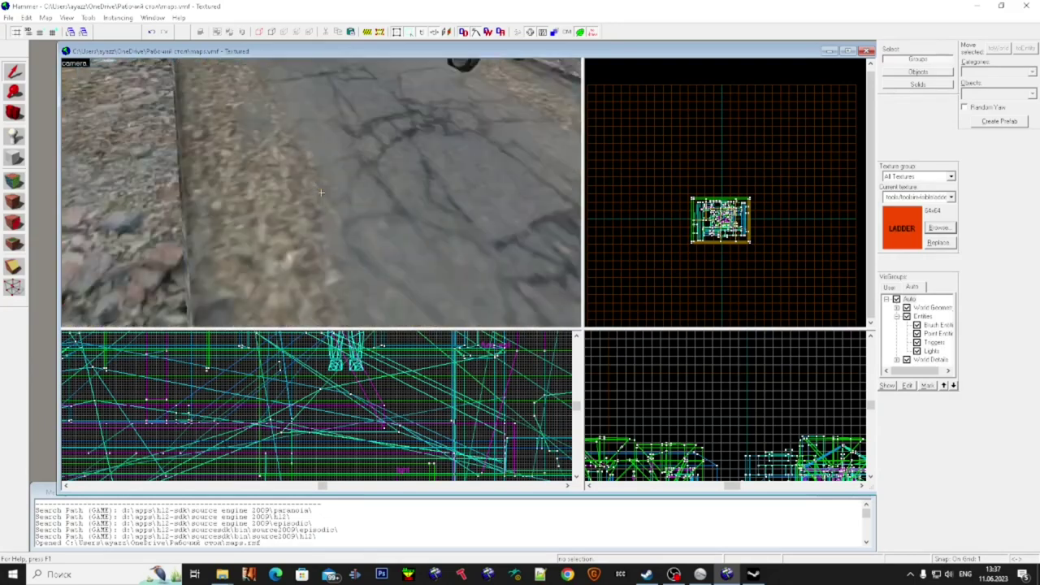
- Paste the copied pair of env_cubemap entities at the street corner in front of the tank and clear the selection
key("ctrl+v")
key("w")
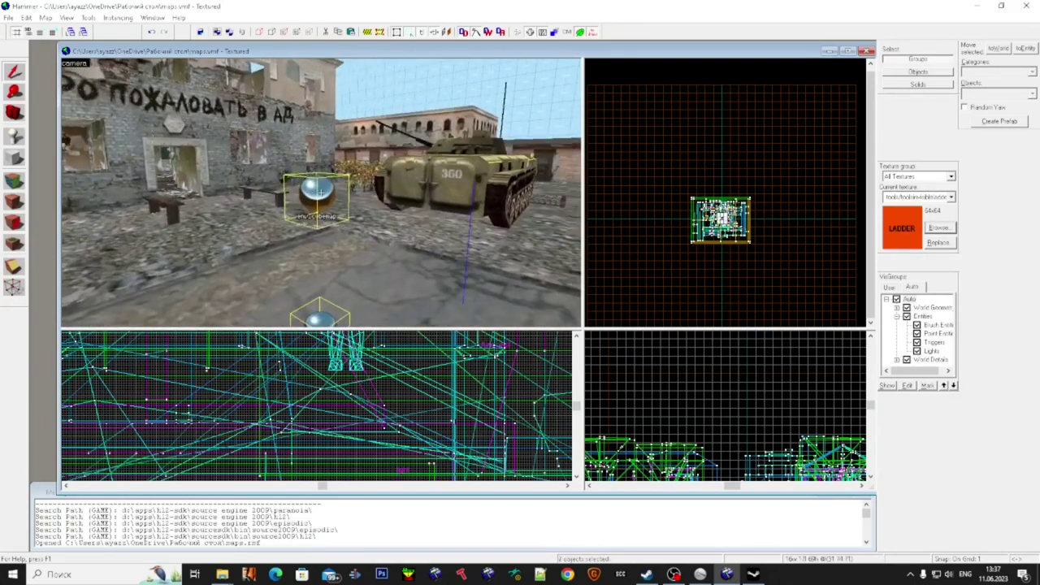
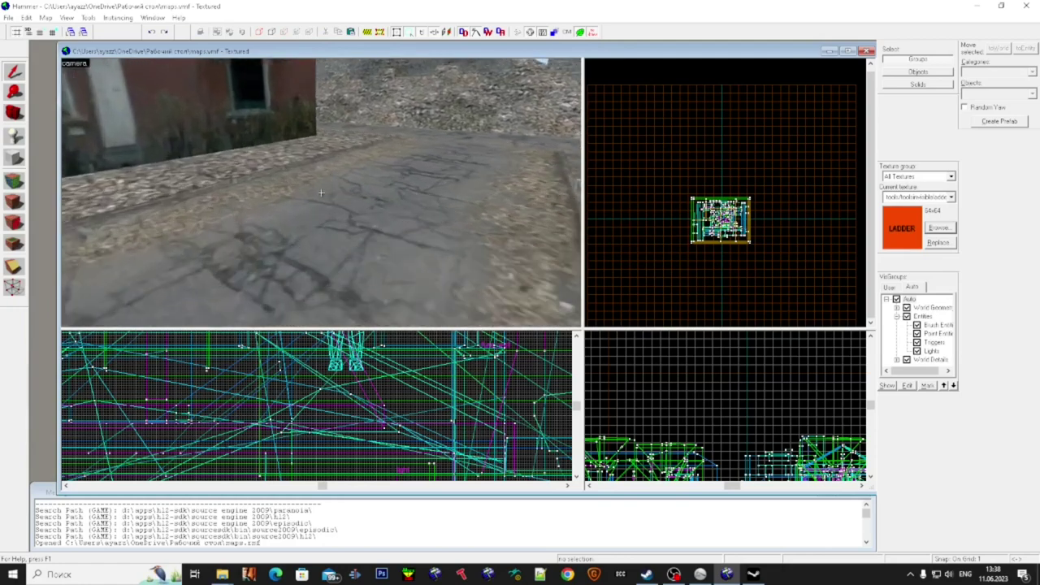
left_click(321, 192, "ctrl")
key("Escape")
key("w")
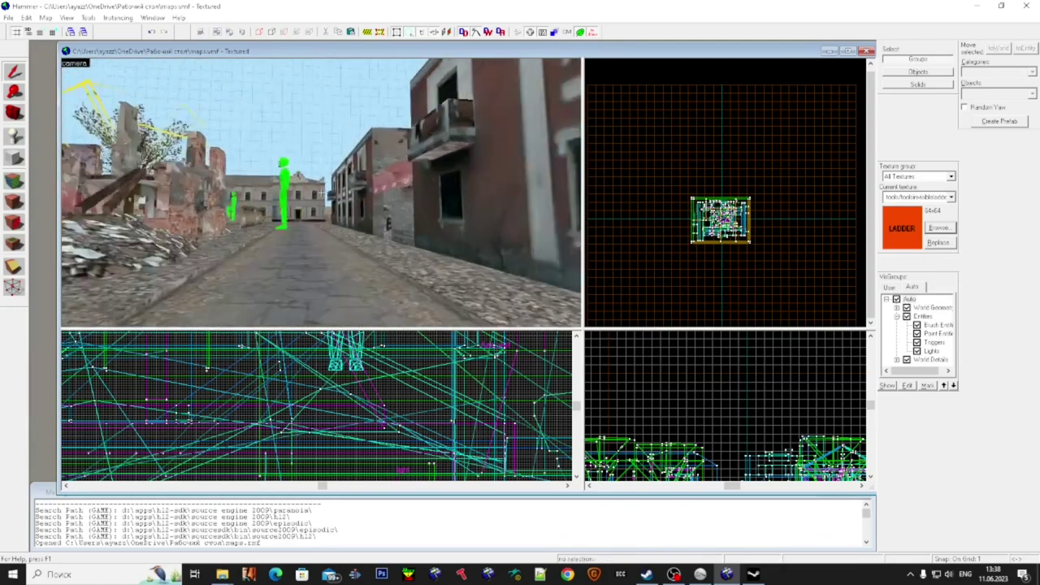
- Select the env_cubemap near the gabled building at the end of the street and paste a copy along the road beside the flowering hedge
key("w")
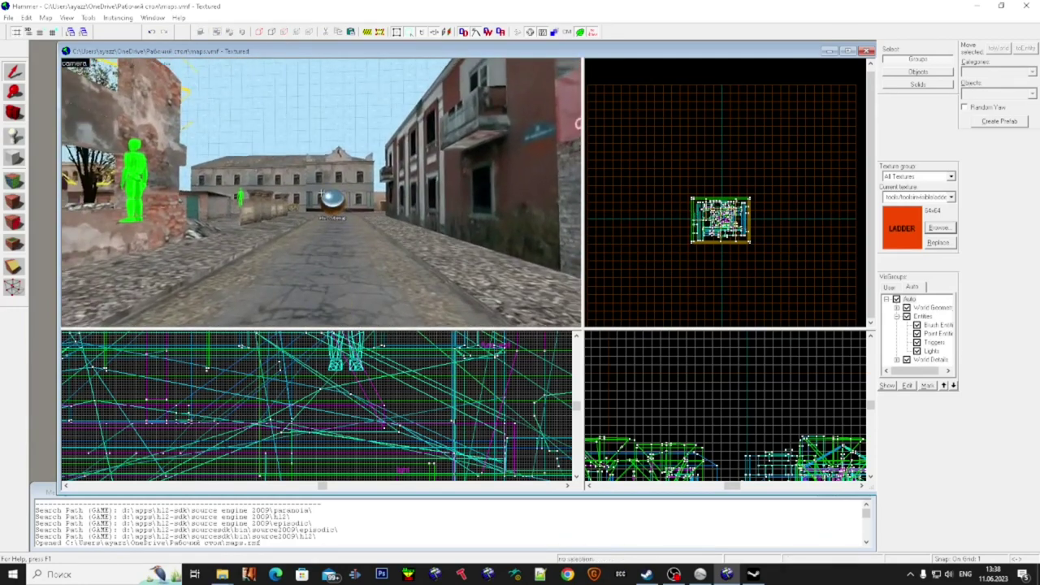
key("w")
left_click(321, 192)
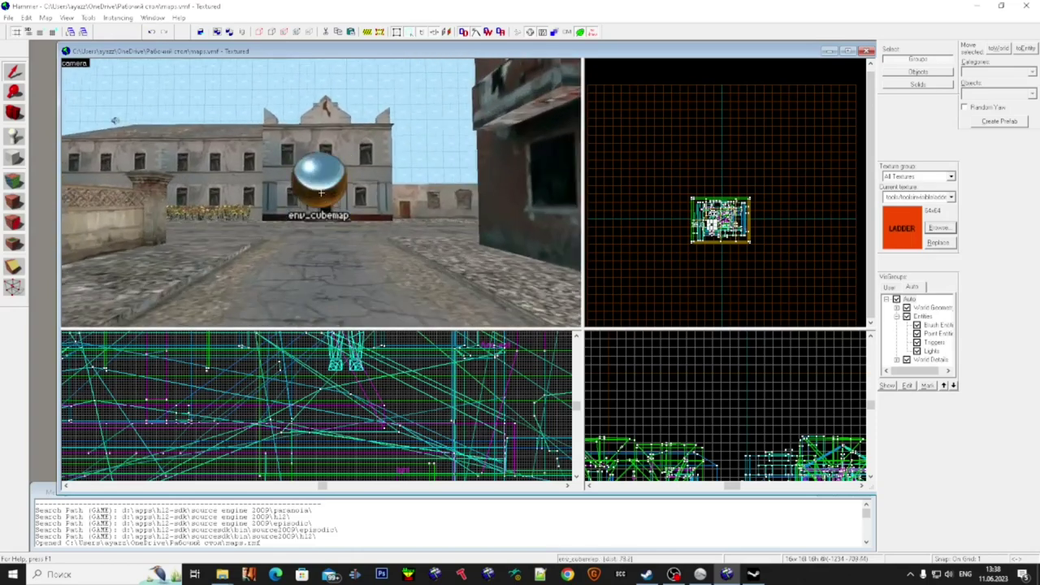
key("w")
key("ctrl+v")
left_click(321, 193, "ctrl")
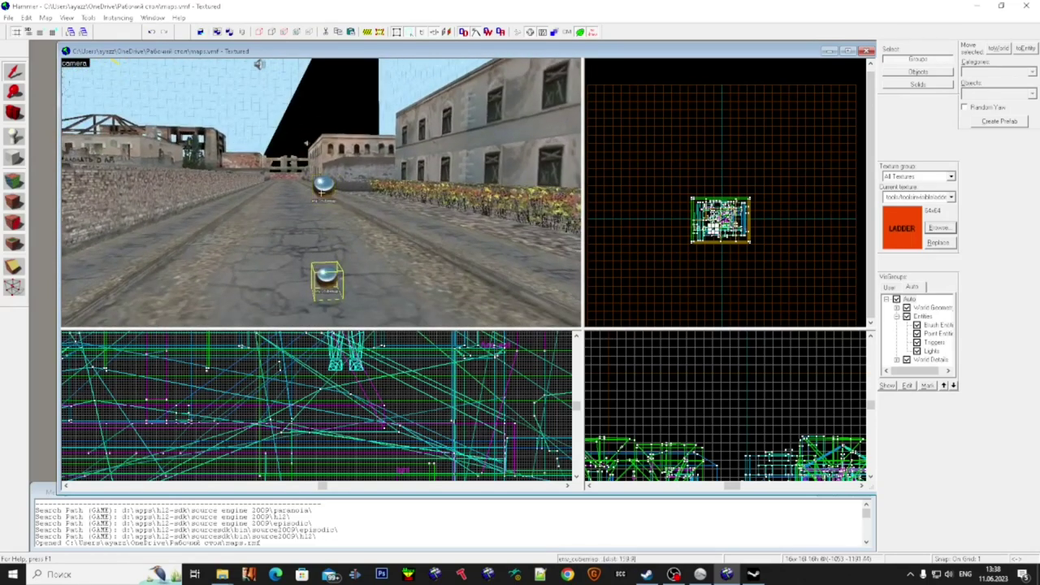
- Paste more env_cubemap copies farther along the road past the hedge and delete the surplus selection
key("w")
key("ctrl+v")
left_click(321, 193, "ctrl")
left_click(321, 193, "ctrl")
key("w")
key("ctrl+v")
key("w")
left_click(321, 193, "ctrl")
key("Delete")
key("w")
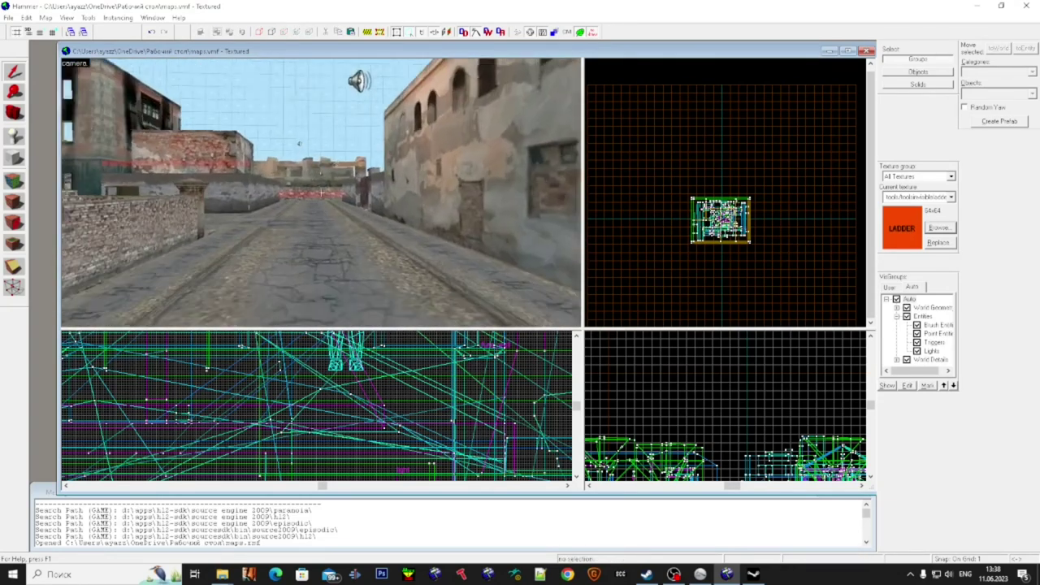
- Paste another env_cubemap farther down the street beyond the building with arched windows
key("w")
key("ctrl+v")
left_click(321, 193, "ctrl")
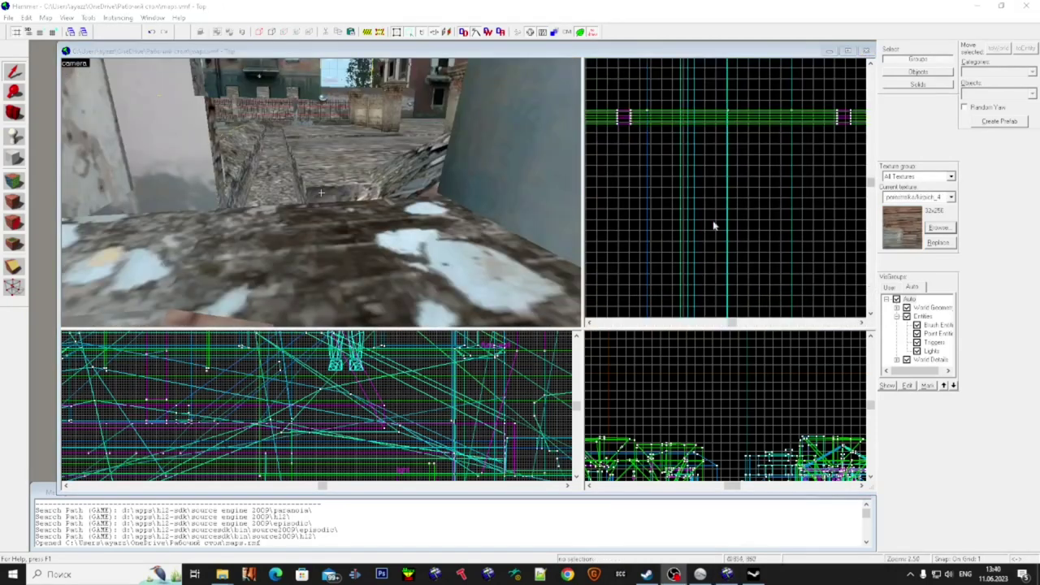
- Pick up the pol1 texture from the edge face beside the exposed nodraw strip at the slab corner
left_click(350, 227)
key("z")
key("w")
key("w")
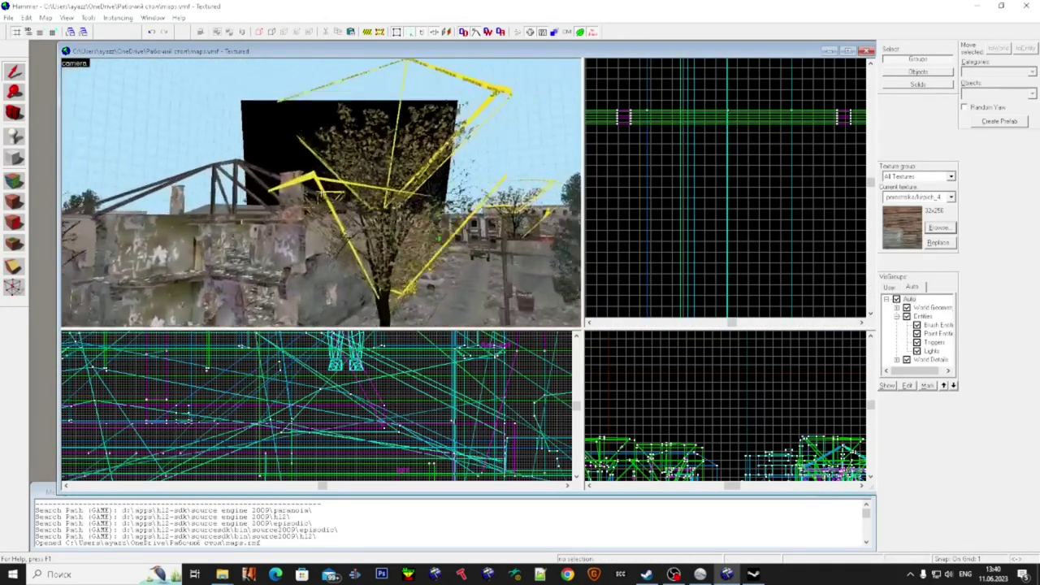
key("w")
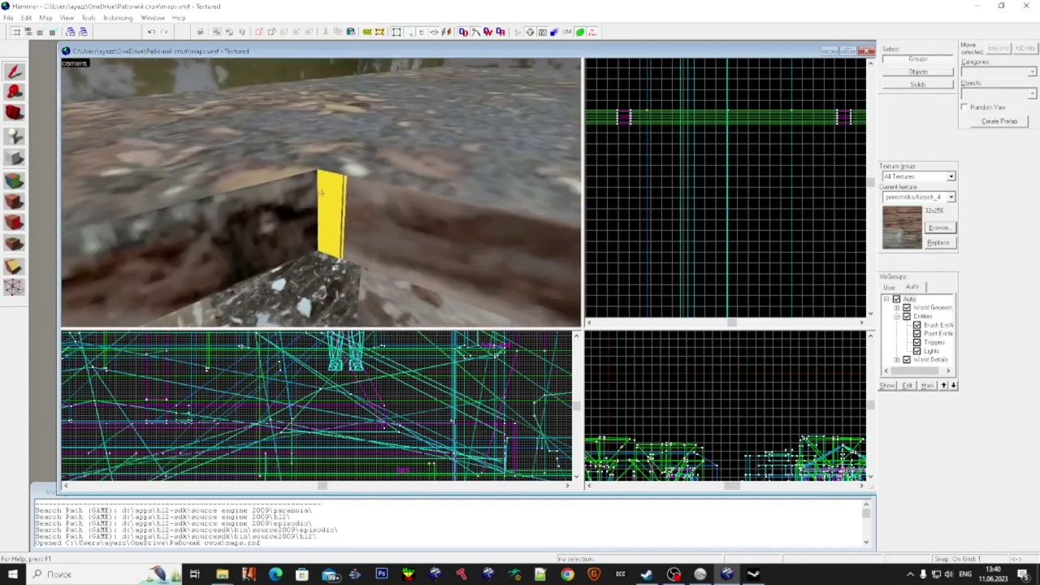
key("s")
key("super")
key("super")
key("shift+a")
left_click(389, 213)
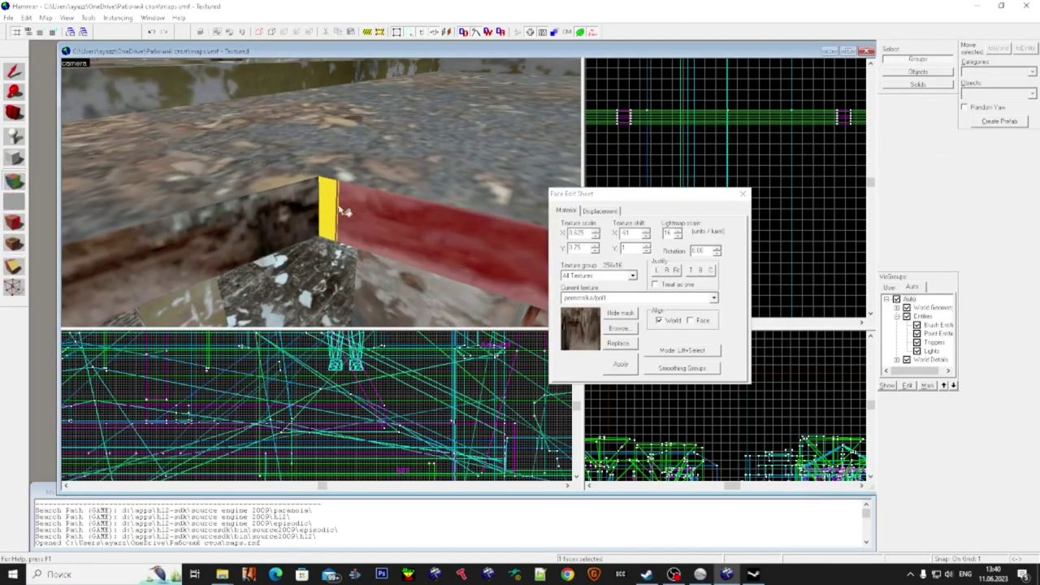
left_click(17, 75)
- Survey the streets, facades, ruined interiors and roof beams for exposed nodraw faces
key("z")
key("s")
key("w")
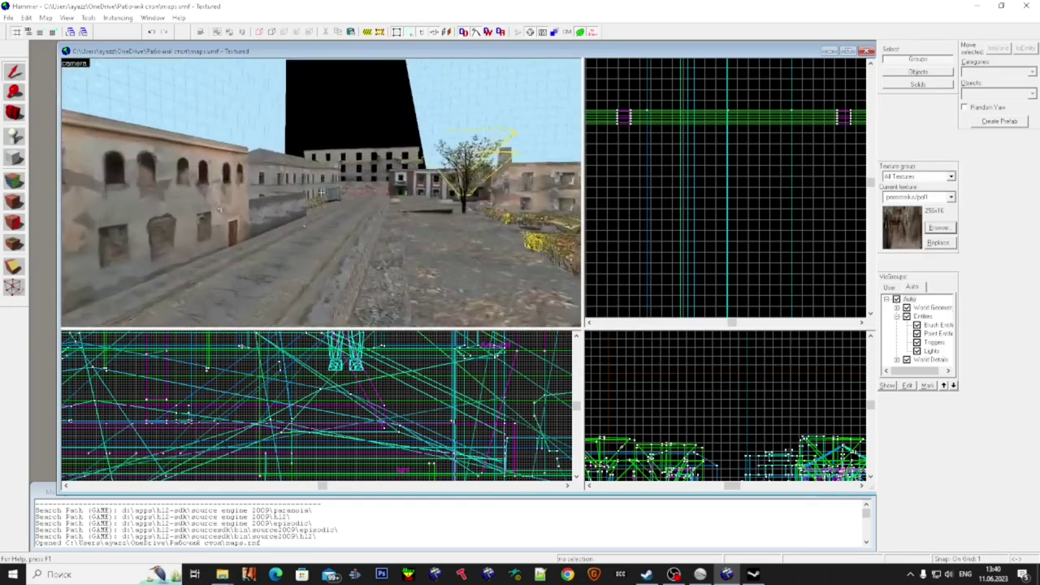
key("w")
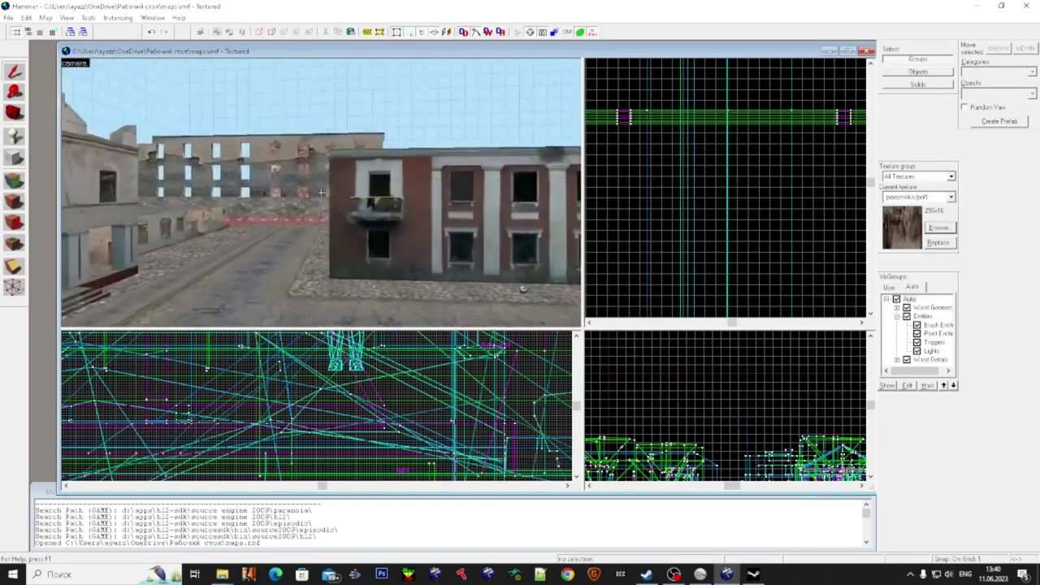
key("w")
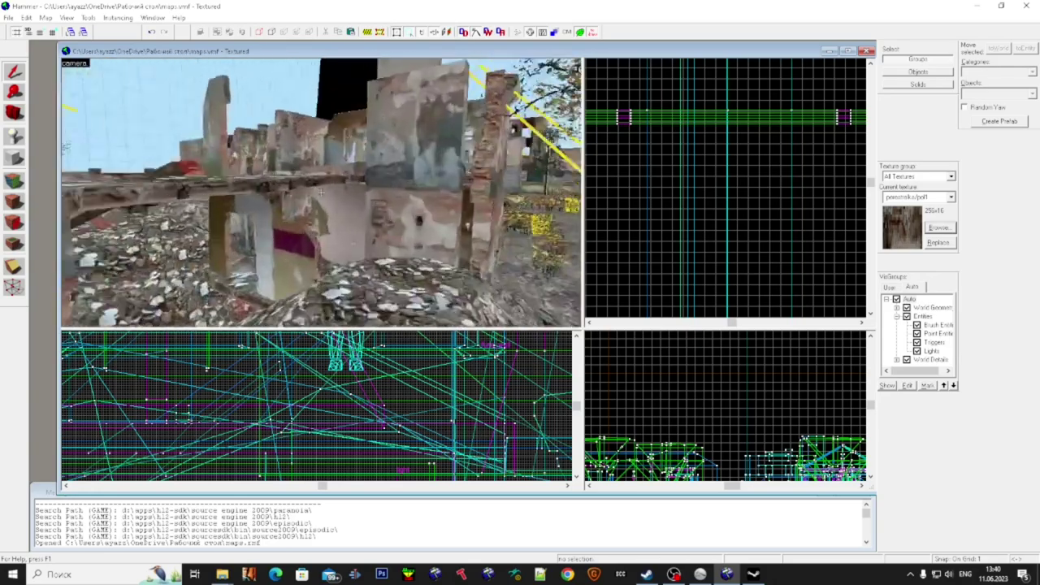
key("w")
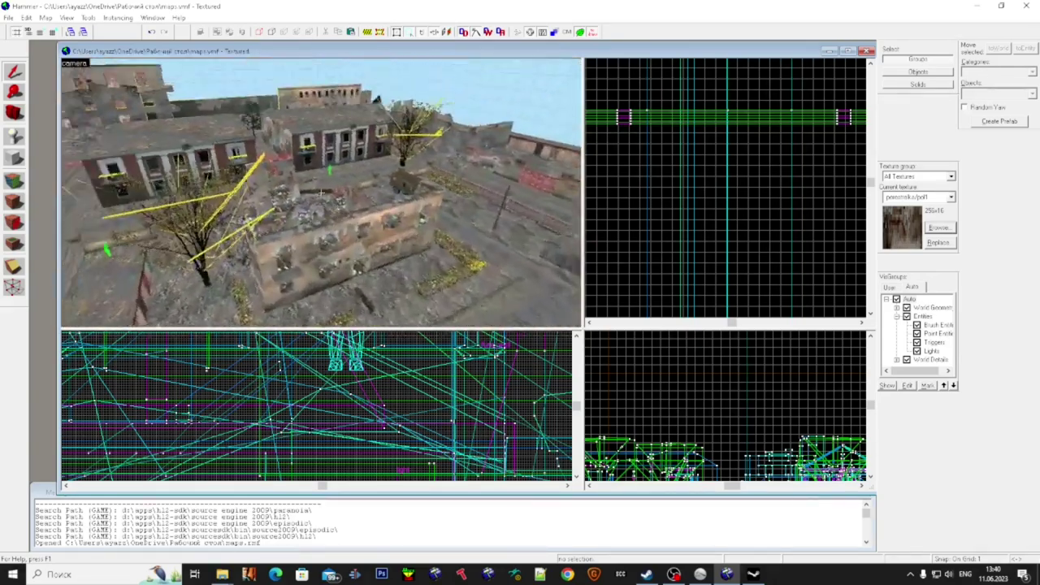
key("w")
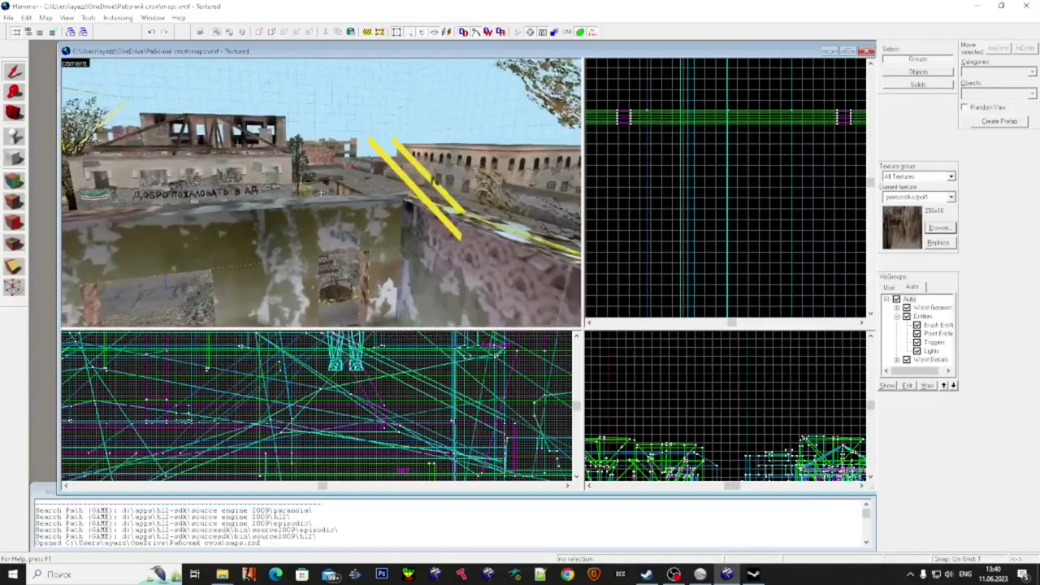
key("w")
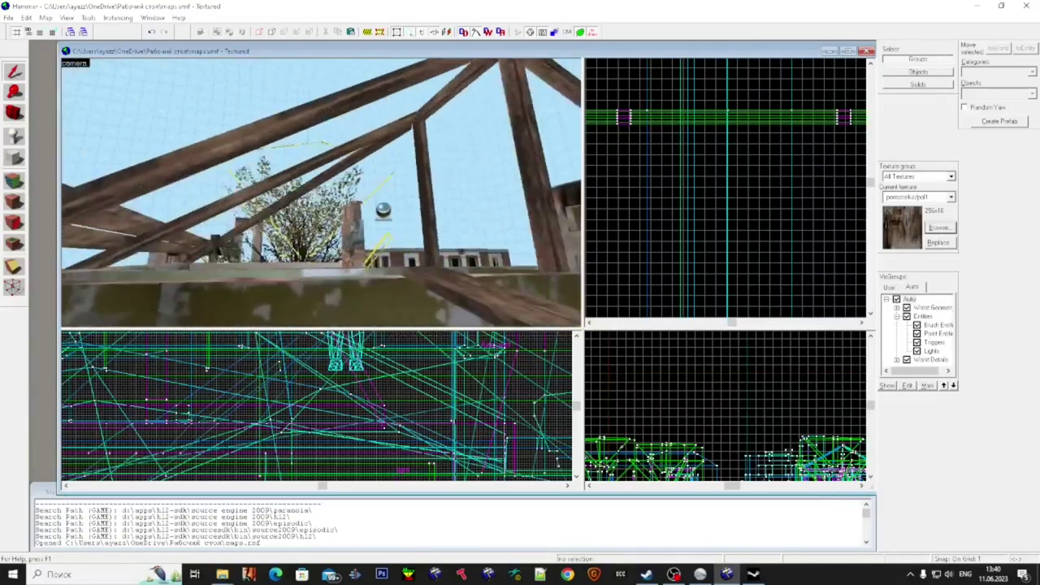
key("w")
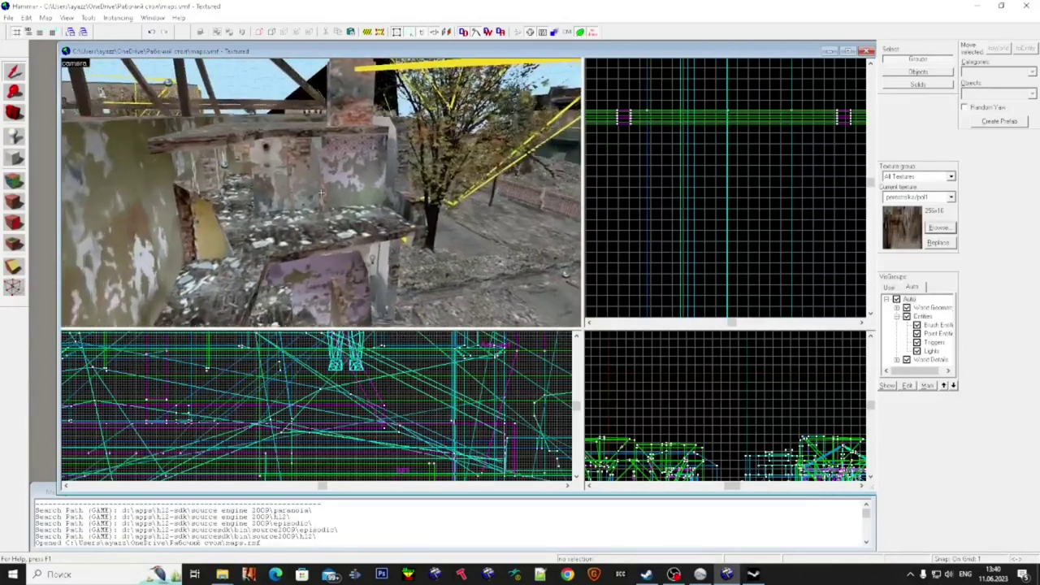
key("s")
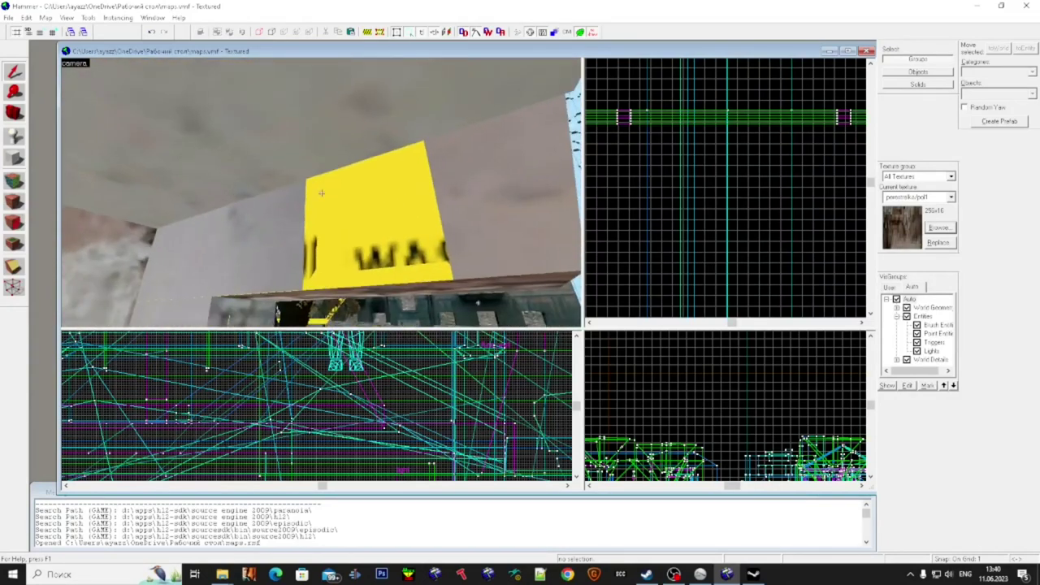
- Select the small wedge solid beside the exposed nodraw face on the wall under the ruined building's slab
left_click(321, 193)
key("d")
key("a")
left_click(321, 193)
key("z")
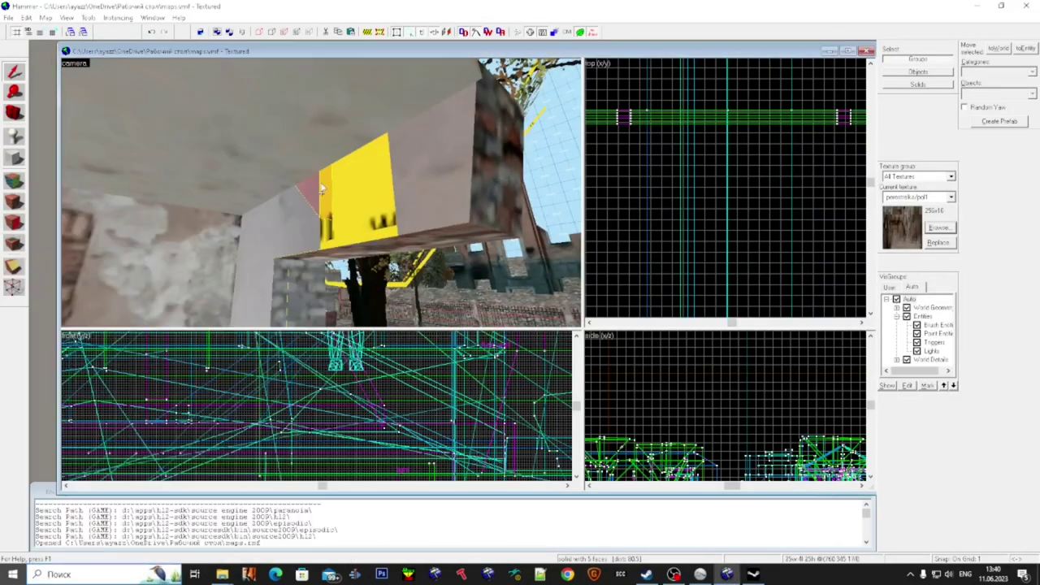
left_click(291, 207)
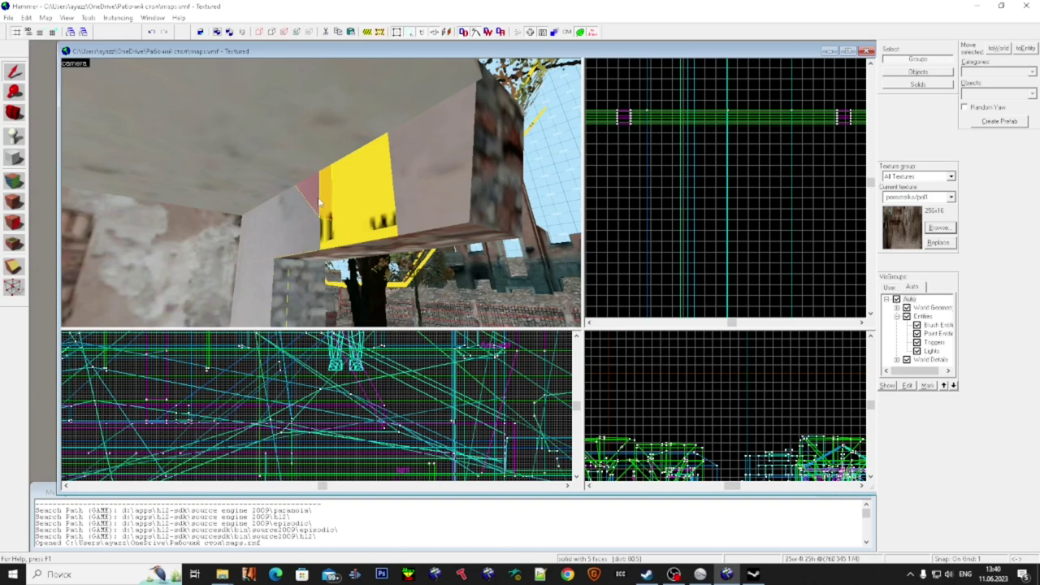
- Examine how the selected wedge solid meets the slab and the nodraw faces around the gap
key("z")
key("w")
key("s")
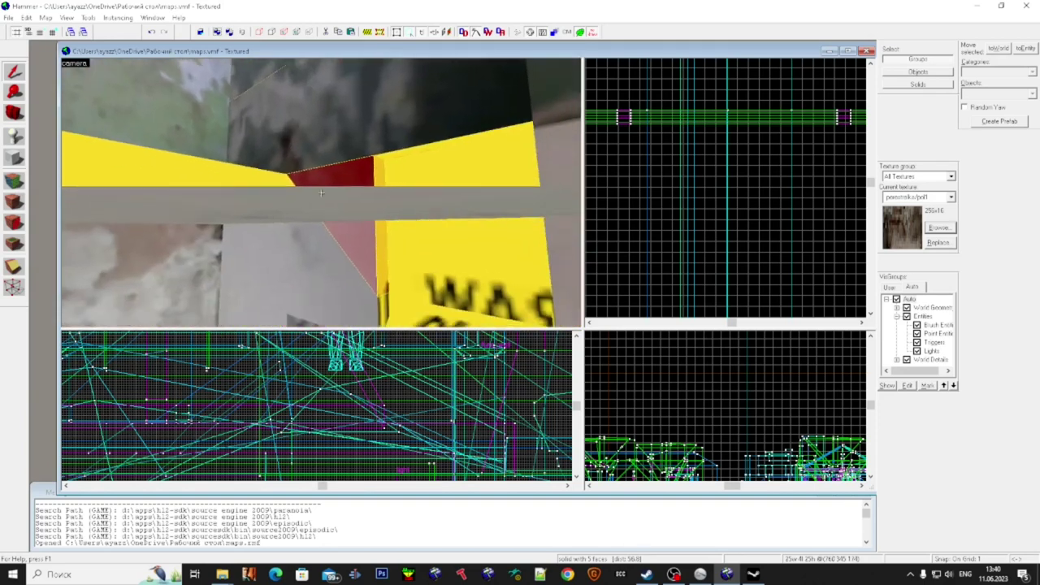
left_click(321, 192)
key("s")
key("super")
key("super")
key("Escape")
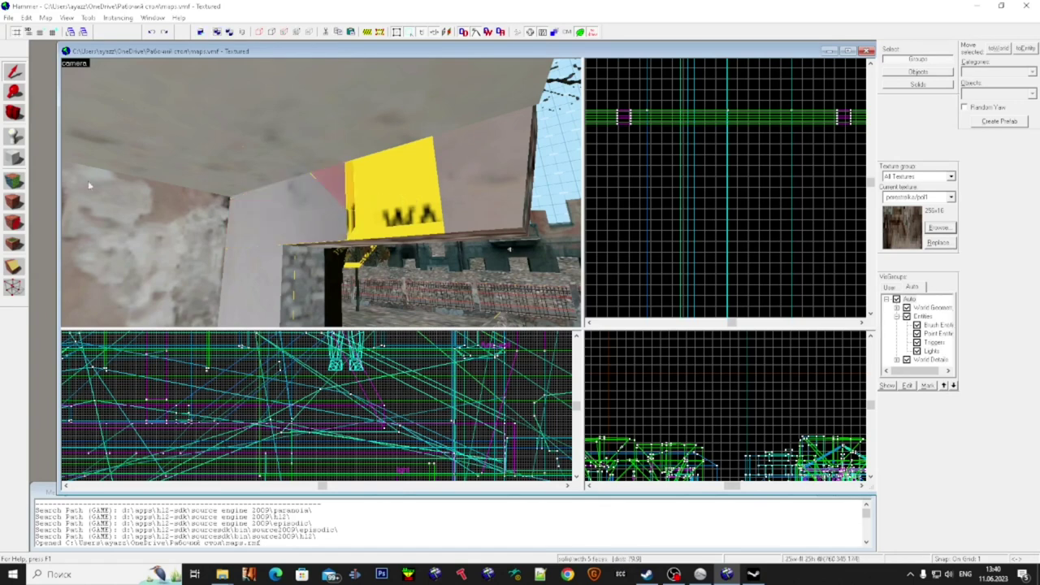
- Select the wedge together with the adjoining wall solid and stretch their end vertices across the gap to the wall's far corner
key("shift+a")
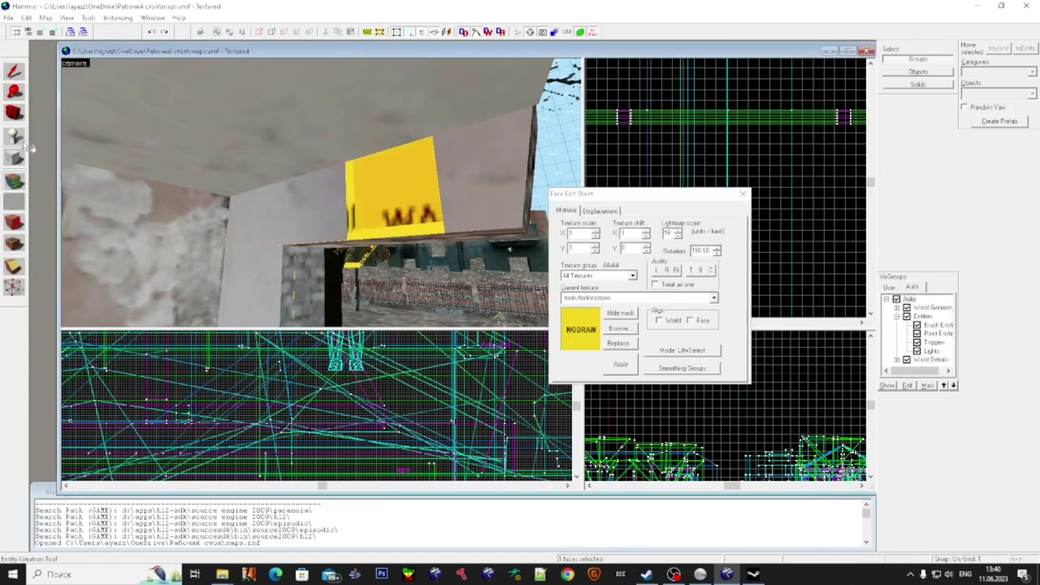
key("shift+s")
scroll(740, 152, "down", 5)
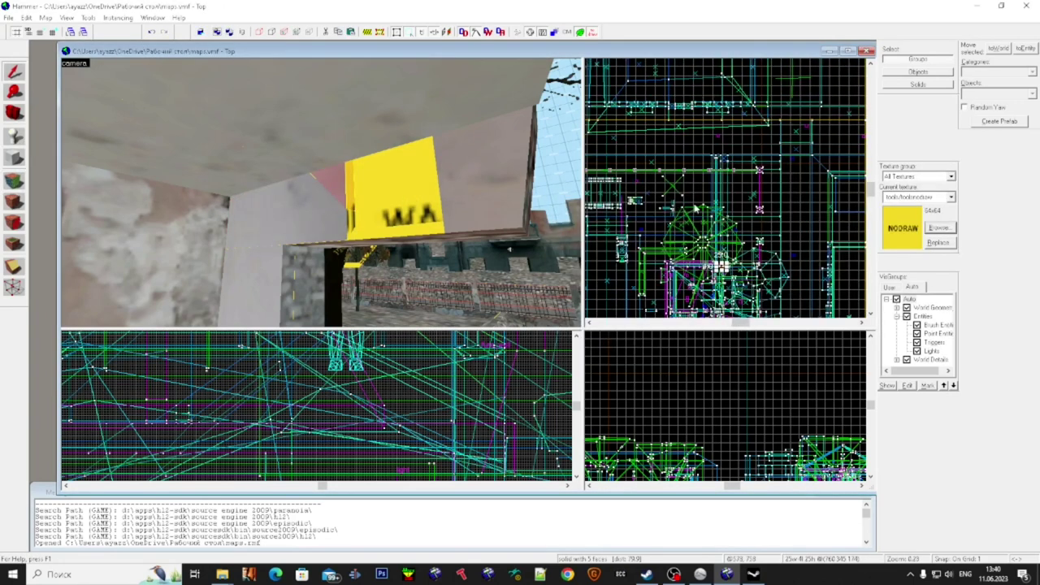
scroll(700, 217, "up", 6)
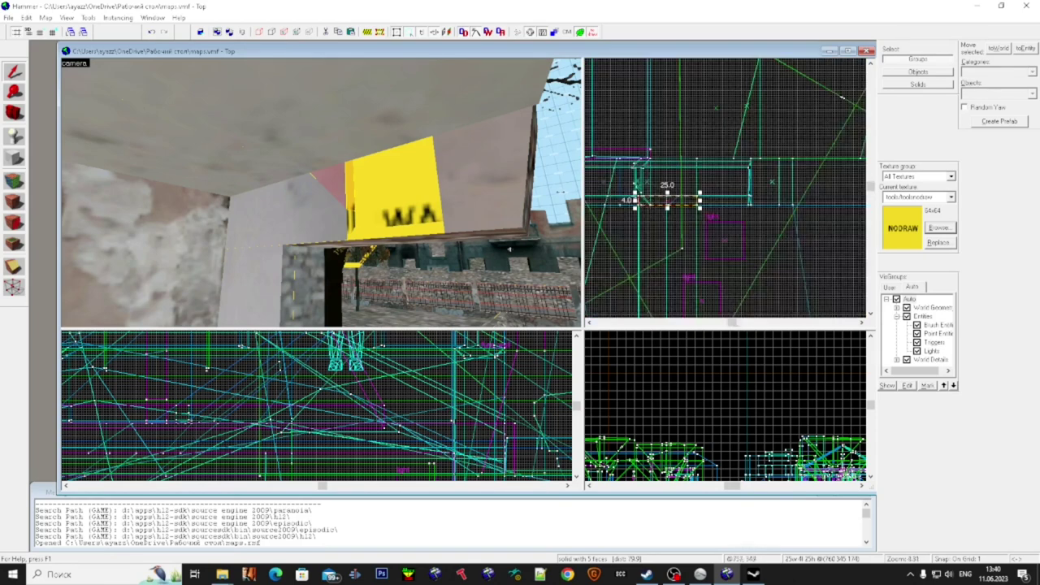
left_click(346, 212)
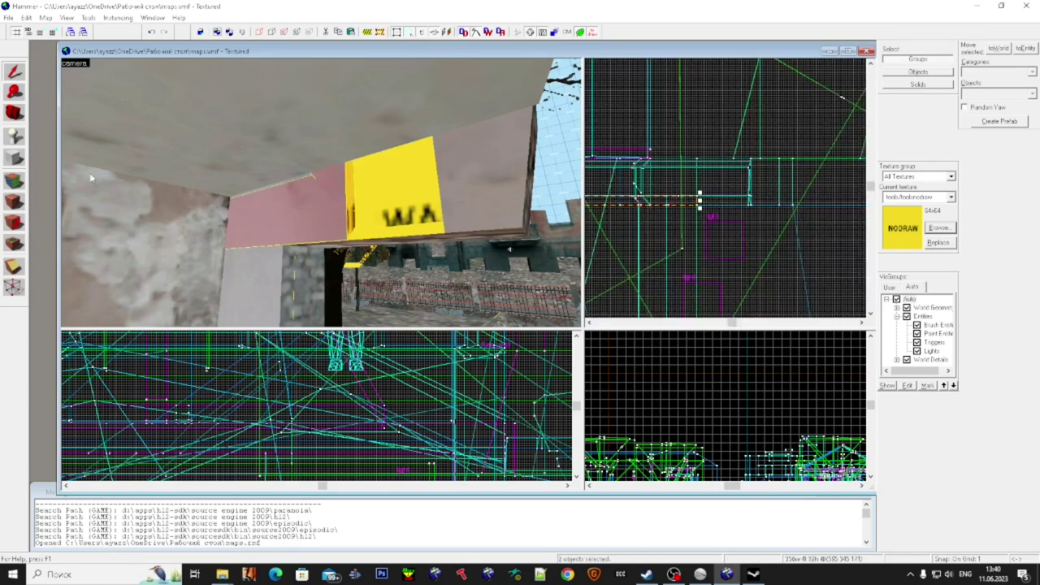
scroll(675, 199, "up", 3)
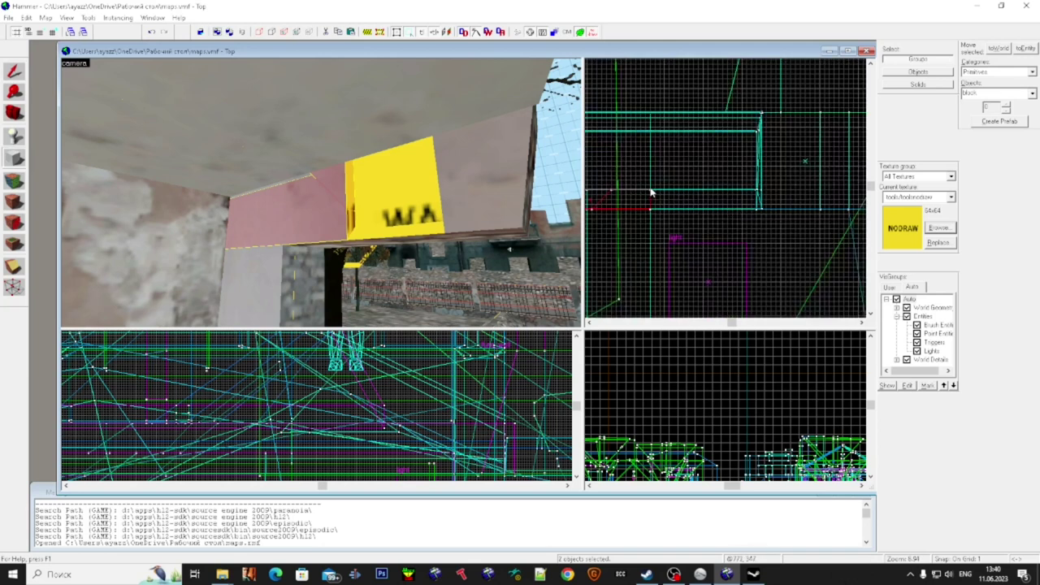
left_click(768, 208)
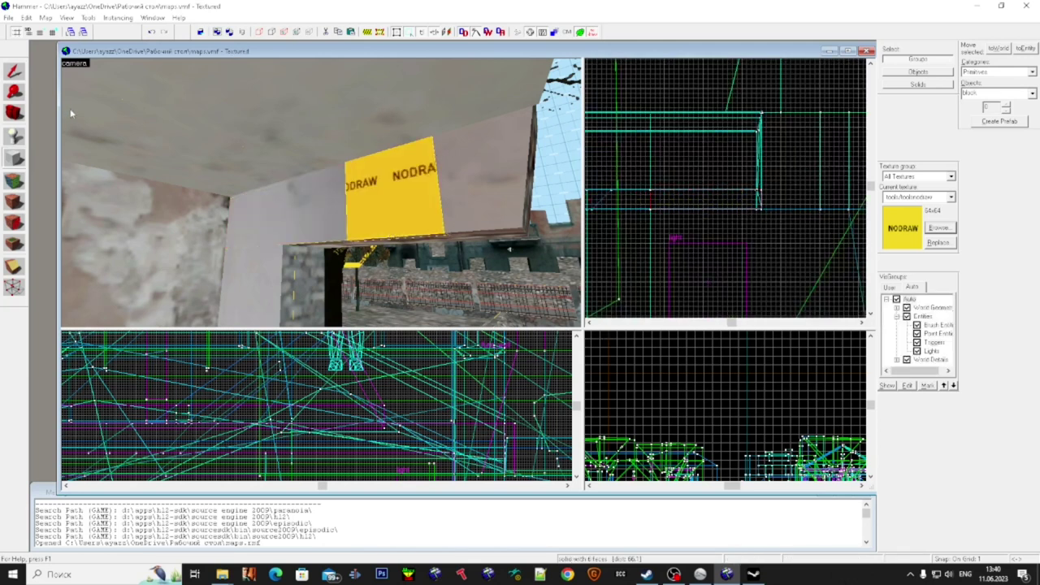
- Cover the exposed nodraw face of the stretched wall piece with the stena1 texture sampled from the adjoining wall
left_click(16, 187)
left_click(320, 184)
right_click(363, 188)
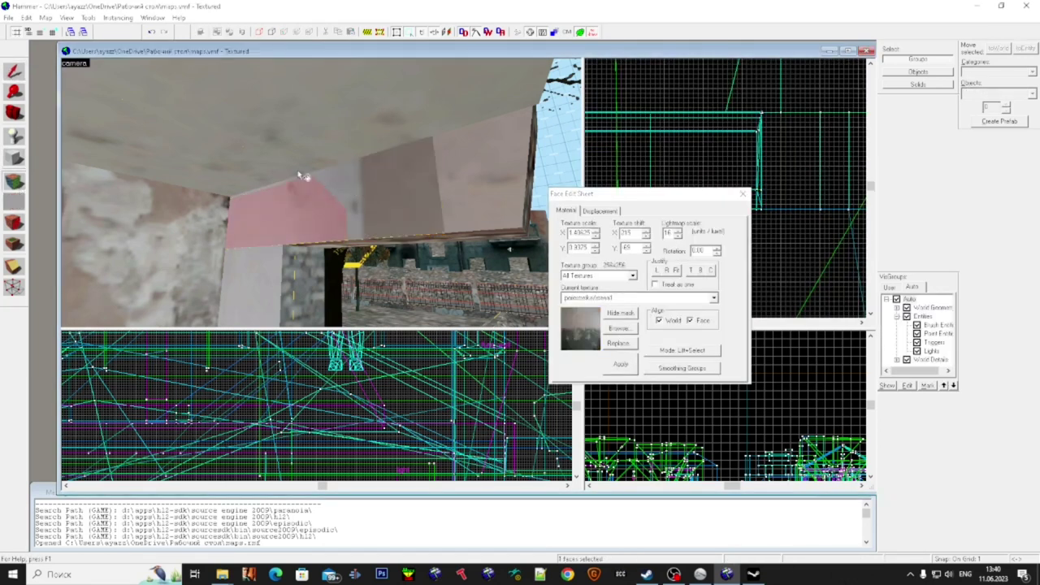
key("d")
left_click(14, 72)
- Inspect the repaired wall, the rubble trench beside it and the iron fence along the road
key("z")
key("s")
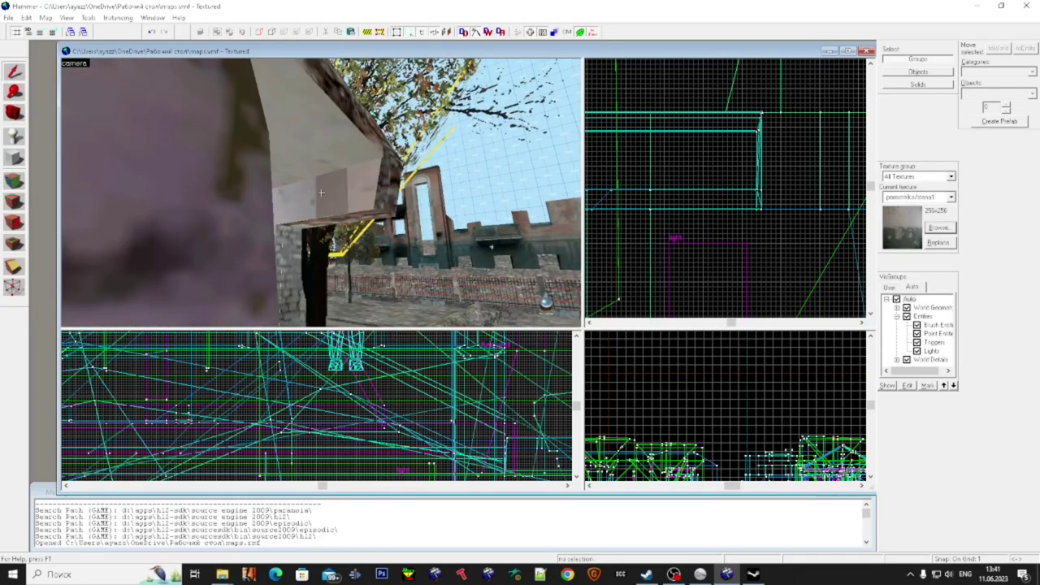
key("w")
key("w")
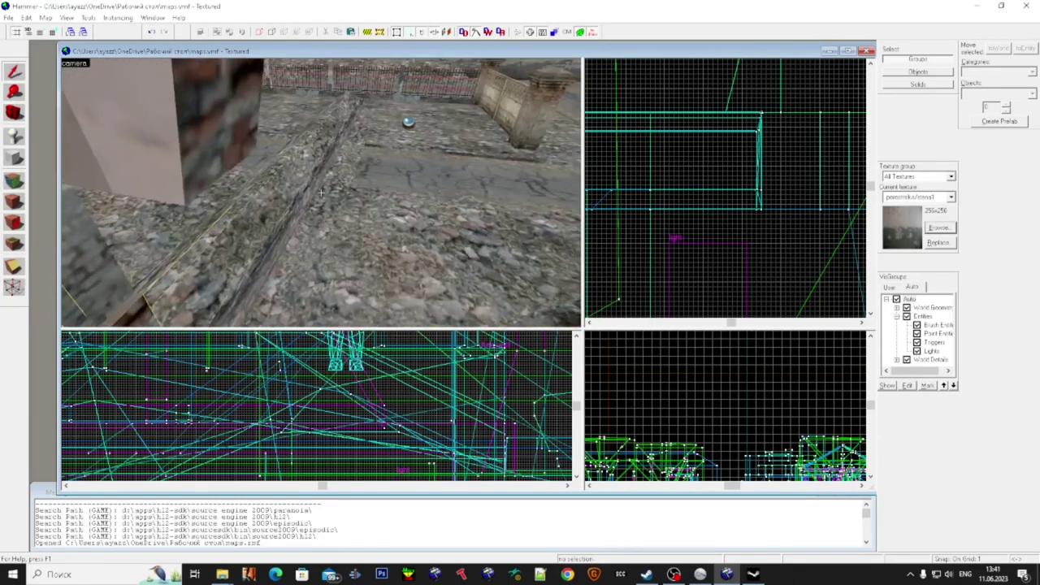
key("w")
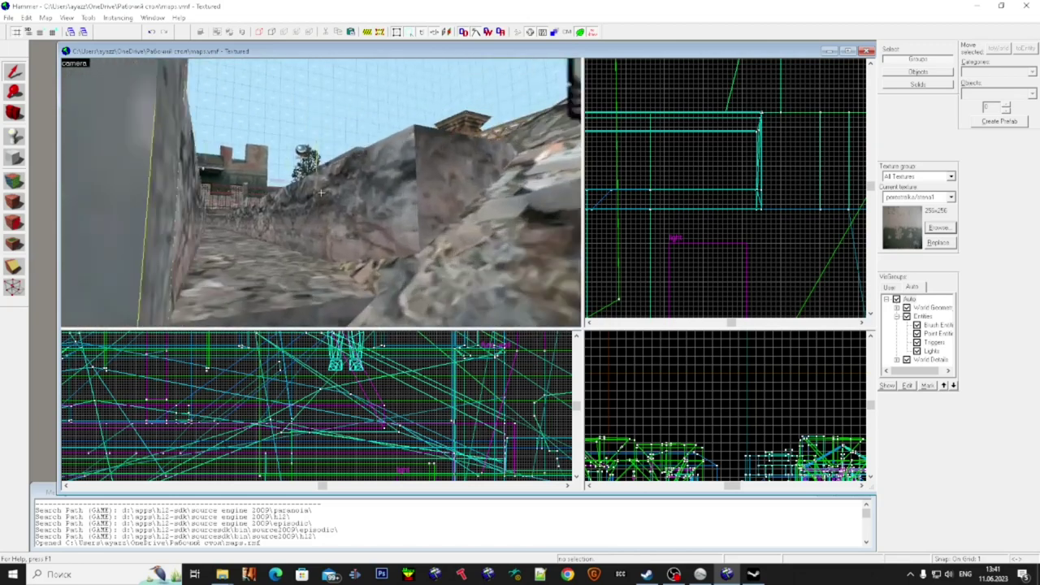
key("w")
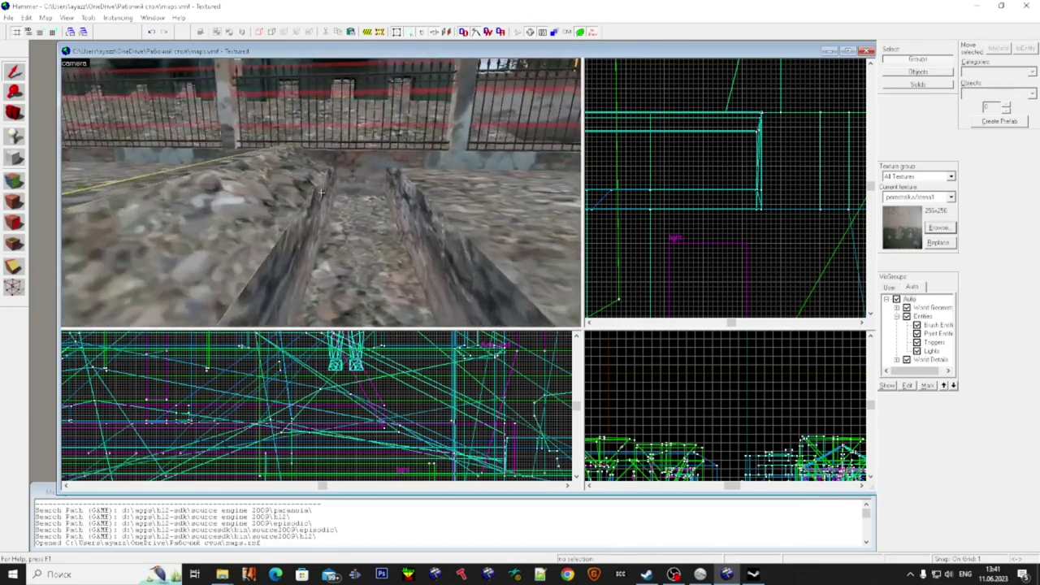
key("w")
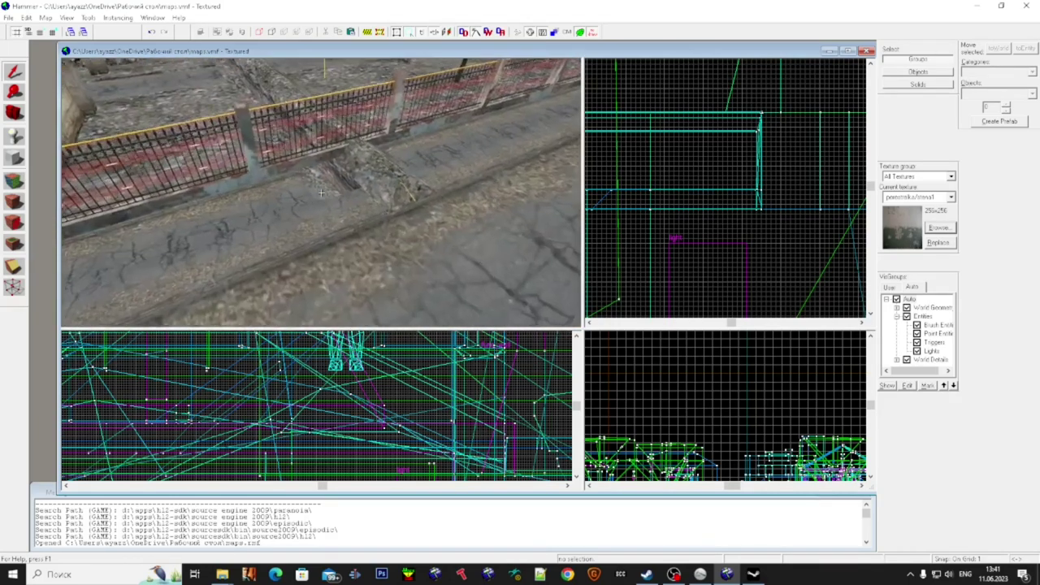
- Check the pavement slab solids beside the rubble along the iron fence by selecting them, and clear the selection
key("d")
key("a")
key("w")
left_click(321, 192)
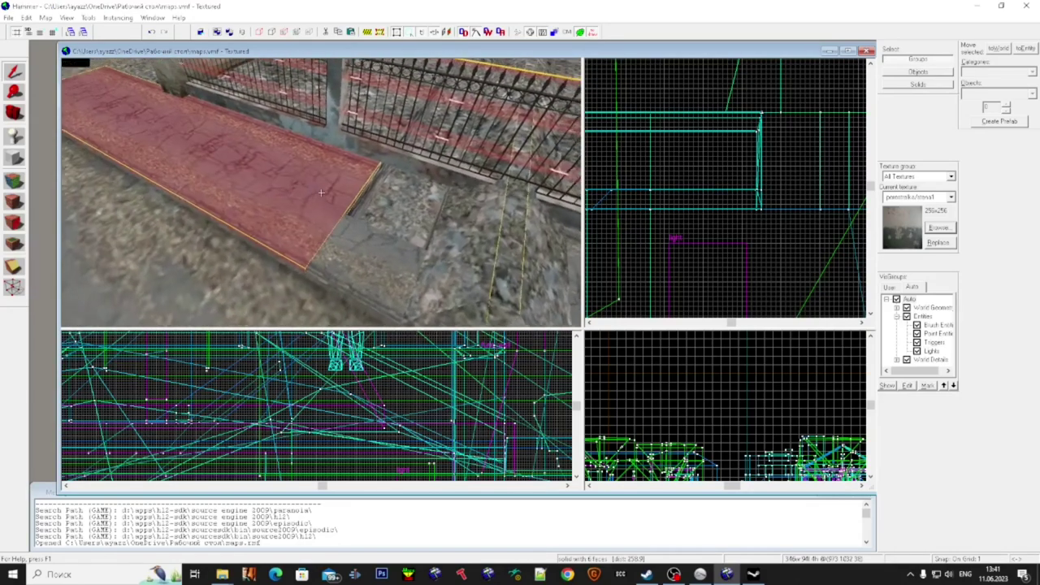
left_click(320, 193, "ctrl")
key("w")
left_click(321, 192)
key("Escape")
key("s")
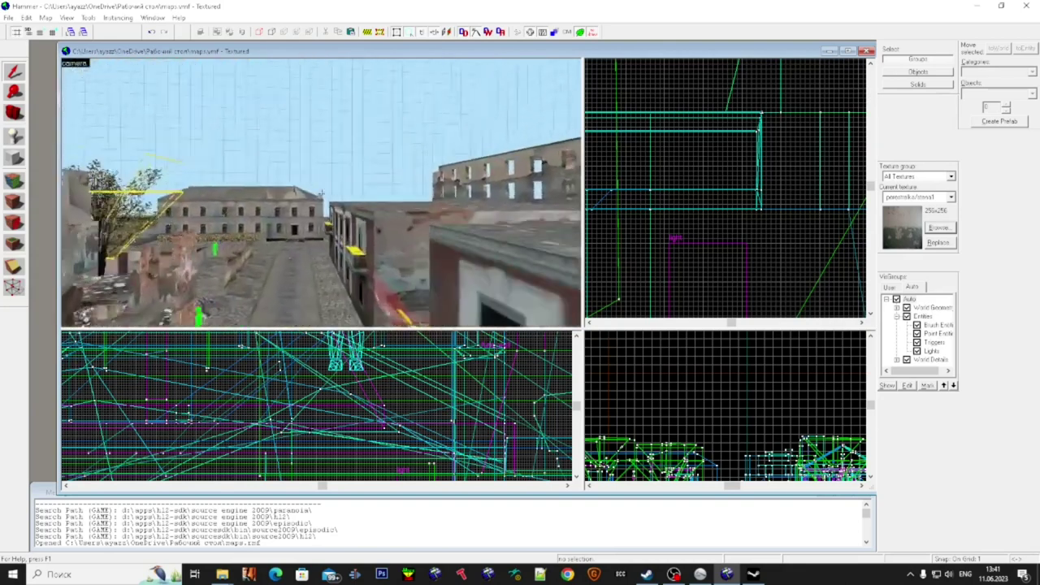
- Inspect the street, the cobbled yard along the brick wall and the ruined building's roof beams for remaining defects
key("w")
key("w")
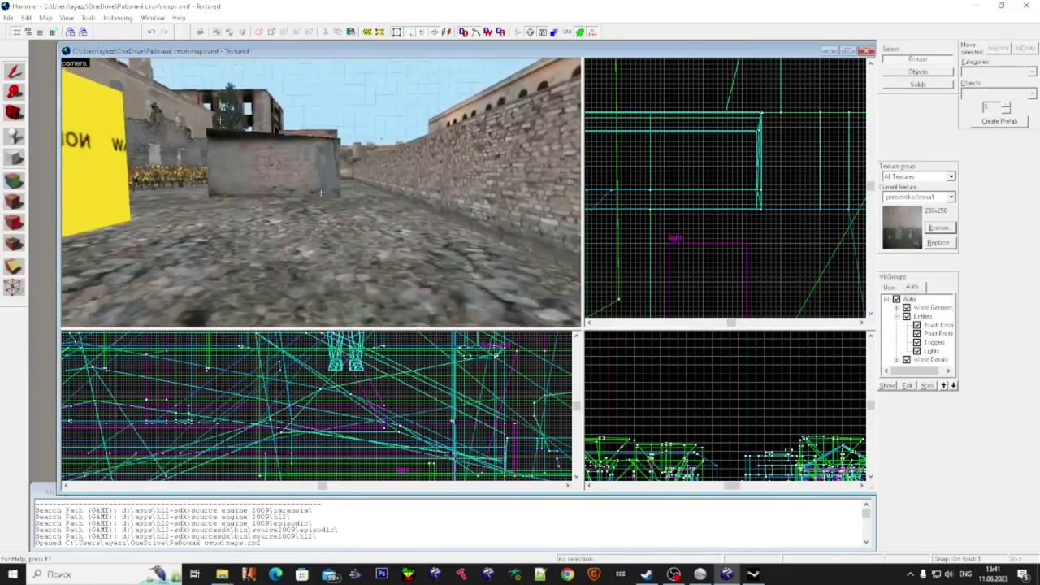
key("w")
key("w")
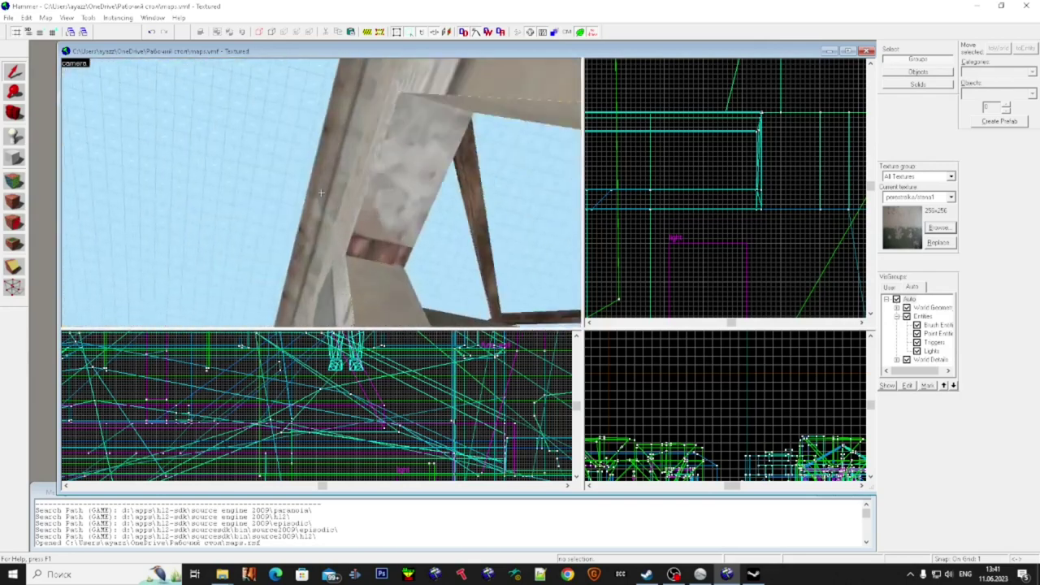
key("w")
key("s")
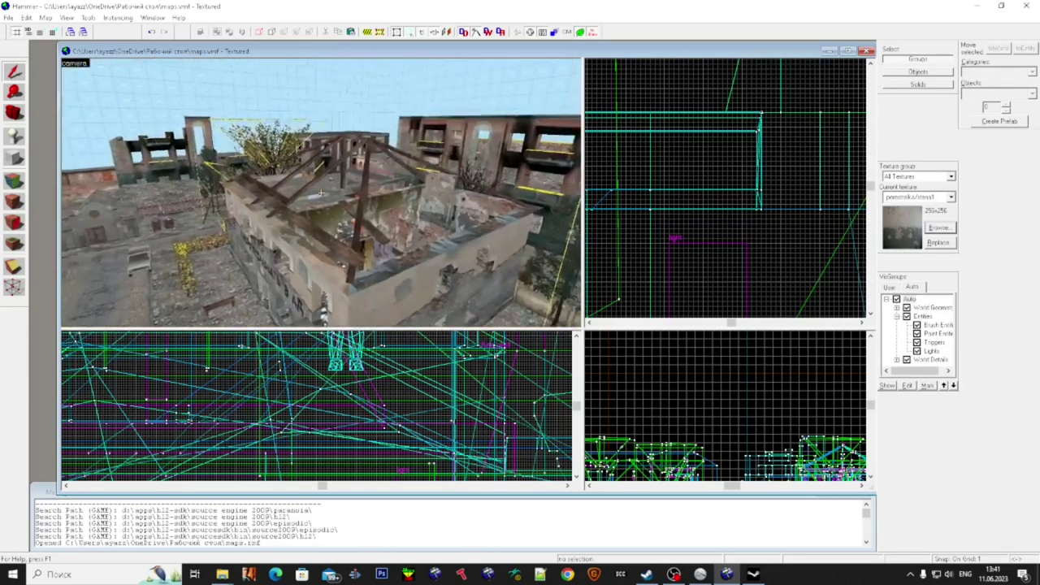
key("w")
key("w")
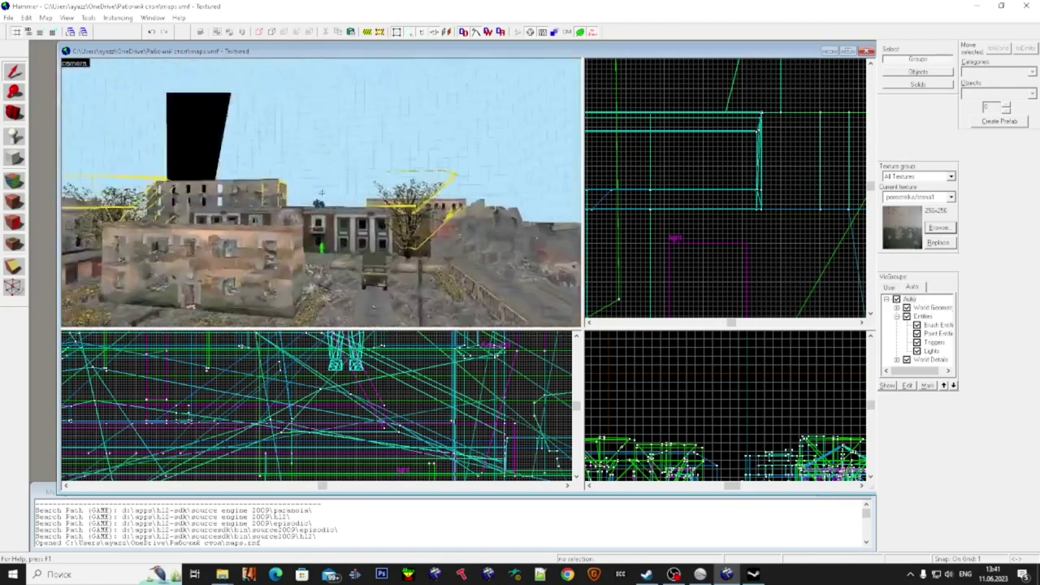
- Select the func_wall strip along the top edge of the ruined two-storey building's facade
key("w")
key("super")
key("super")
key("w")
left_click(339, 168)
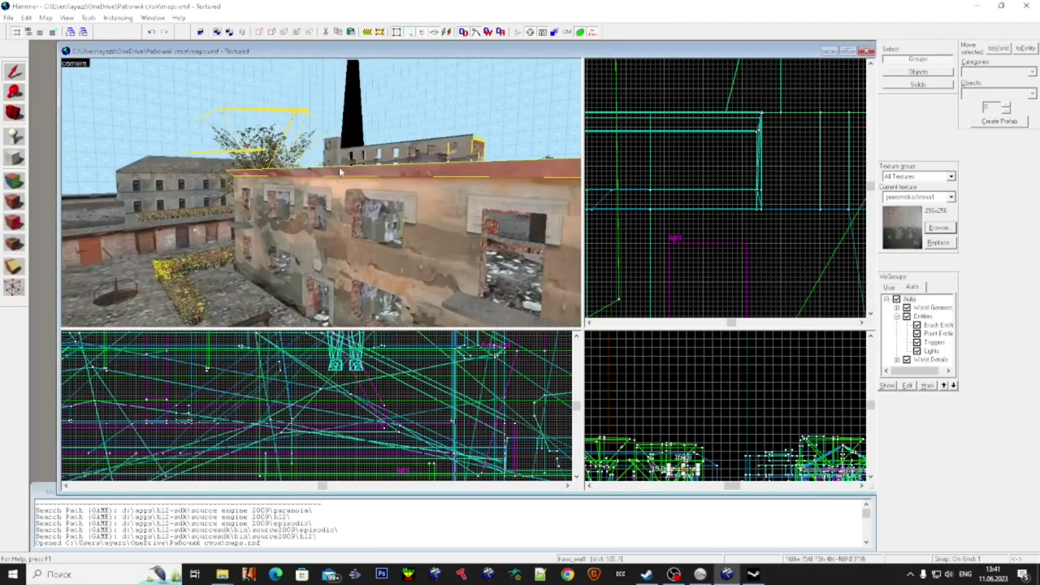
- Save the map
key("ctrl+s")
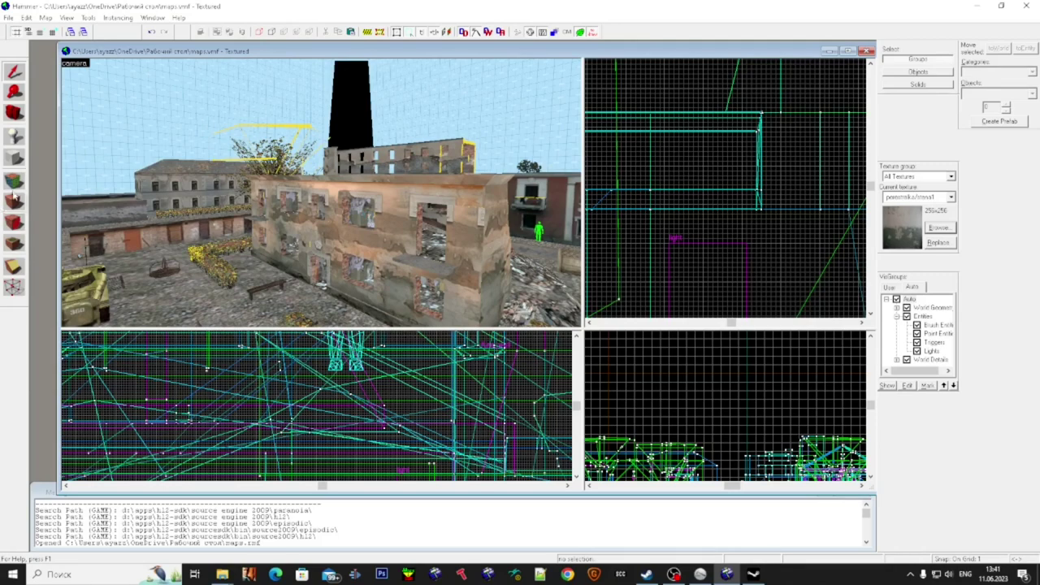
- Examine the courtyard, the brick garages and the ruined two-storey house in the 3D view
key("z")
key("w")
key("s")
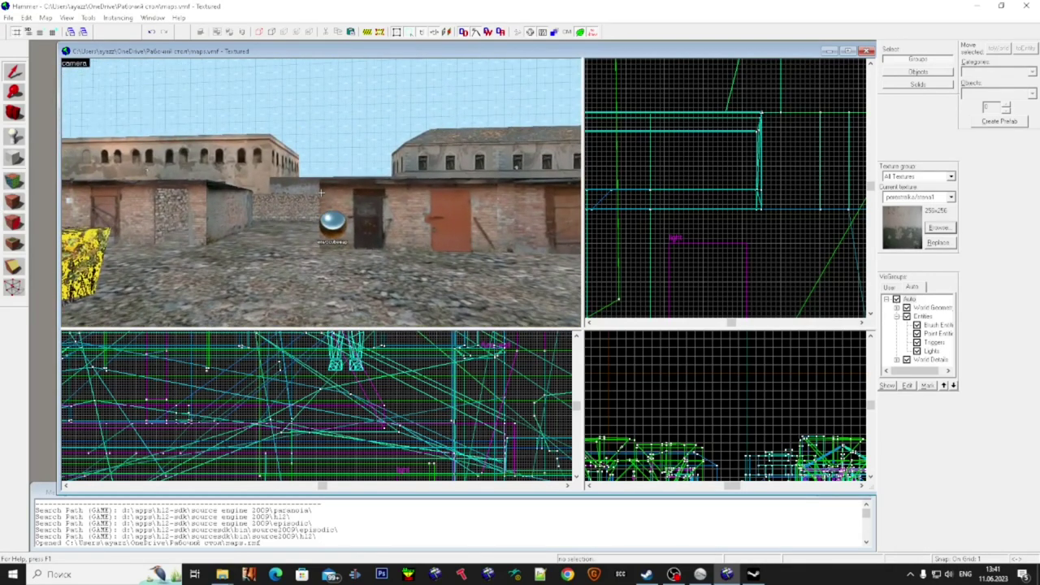
key("a")
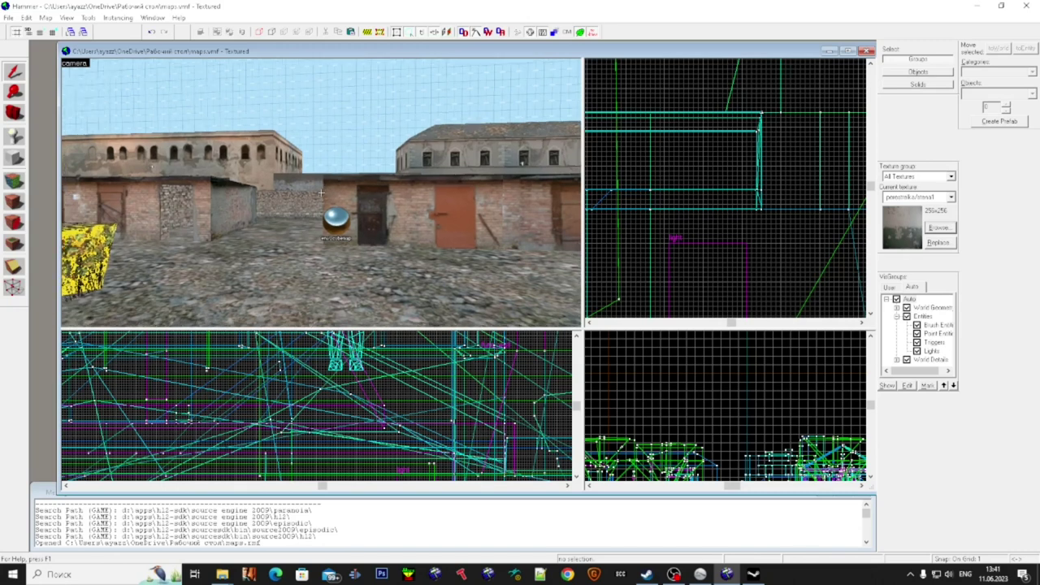
key("w")
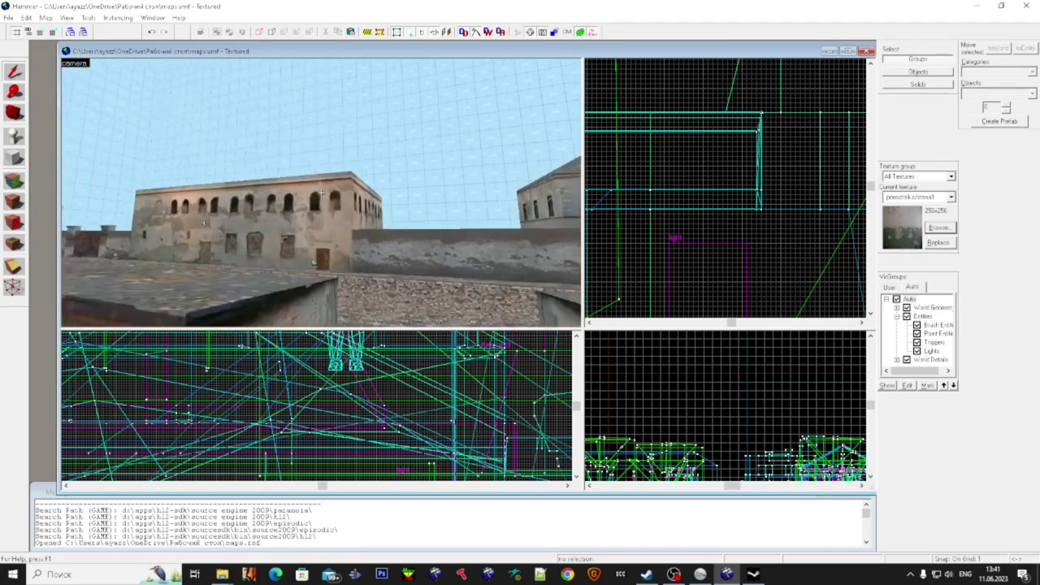
key("s")
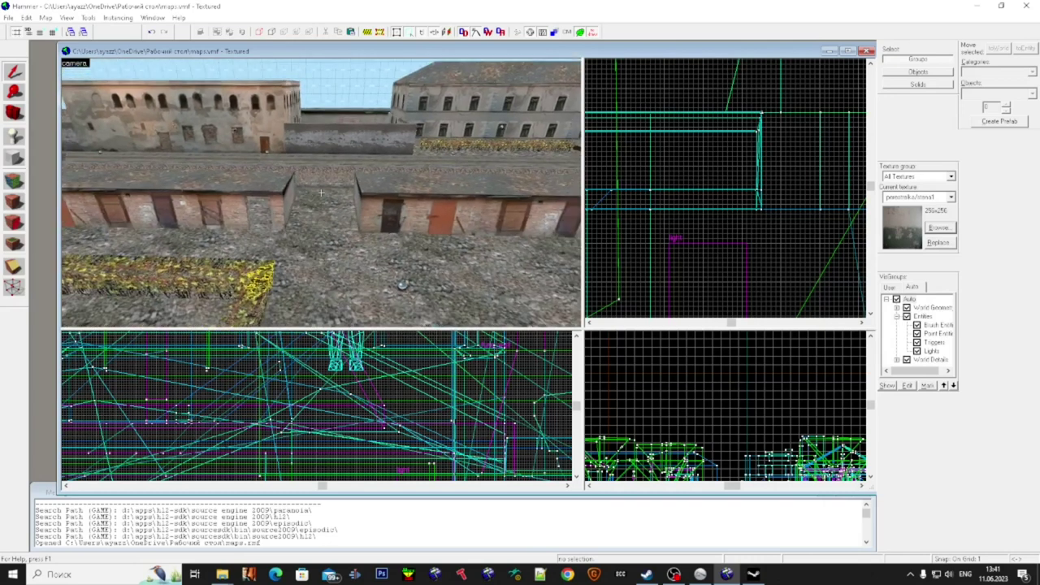
key("s")
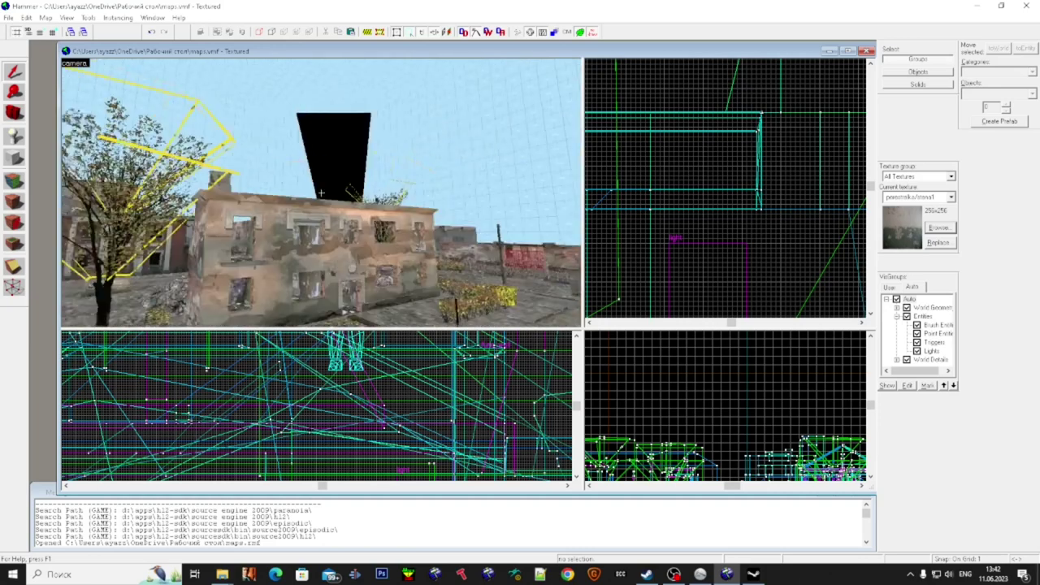
key("w")
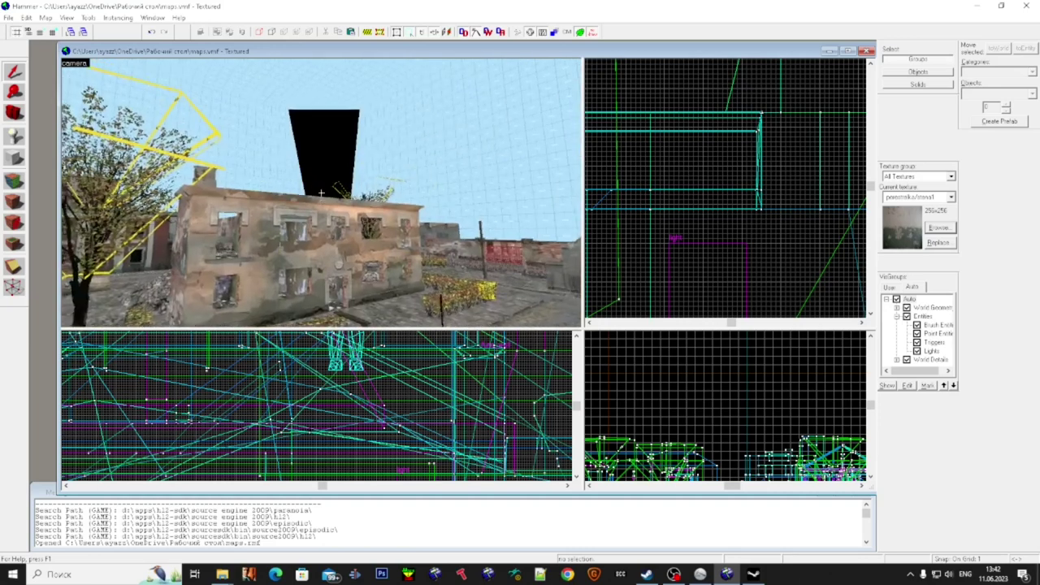
key("w")
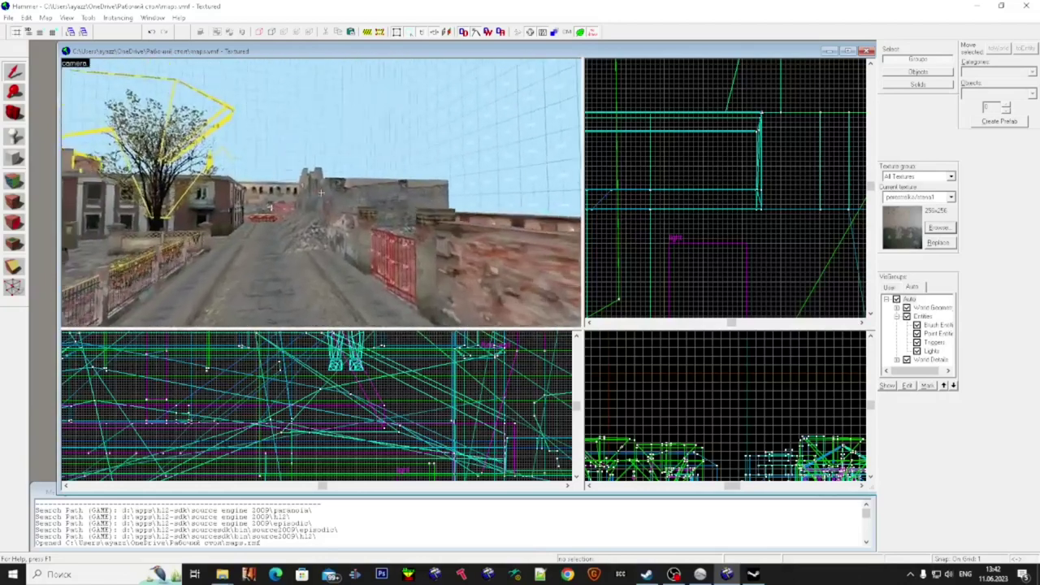
- Delete the two vertically stacked objects above the street beside the fenced yard
key("ctrl+v")
key("Delete")
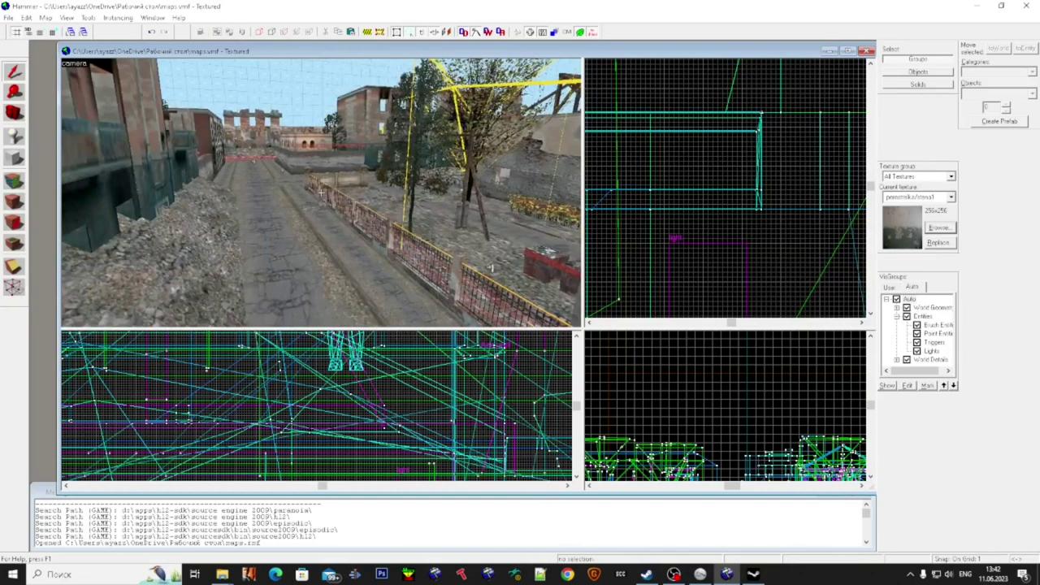
key("w")
key("w")
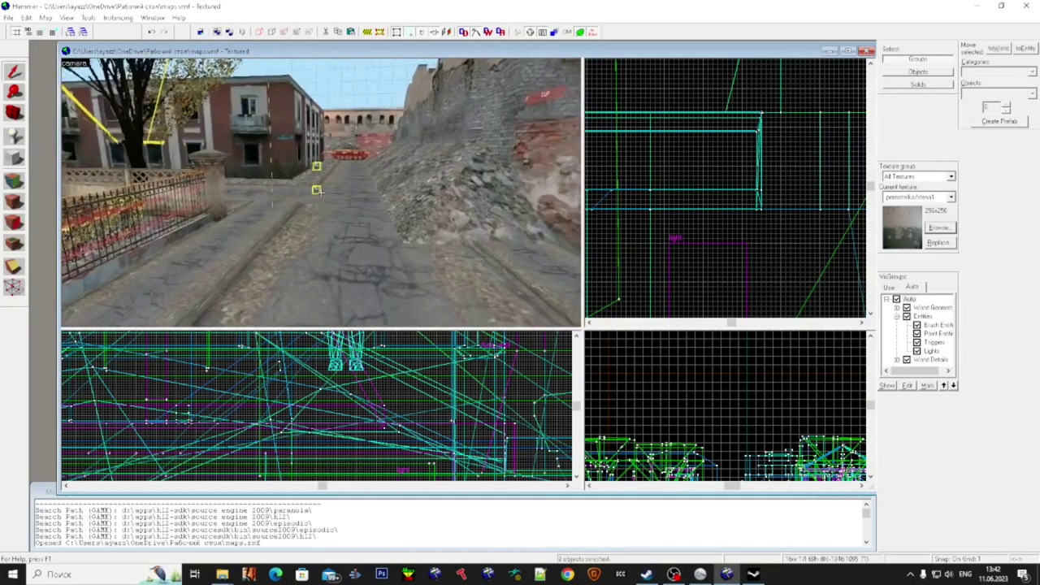
left_click(321, 193)
key("Delete")
- Place an env_cubemap entity on the gravel beside the street corner
key("w")
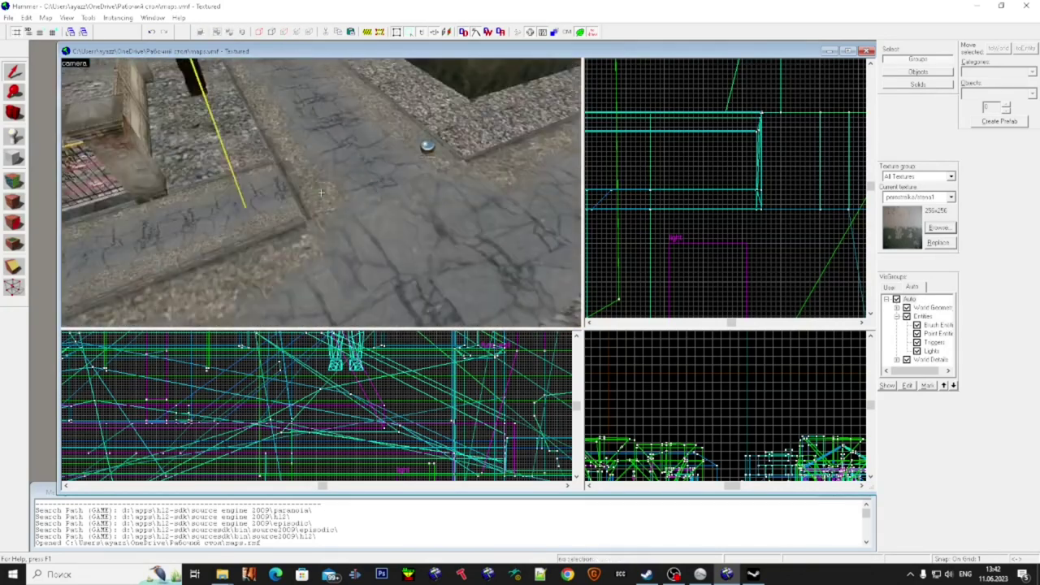
key("w")
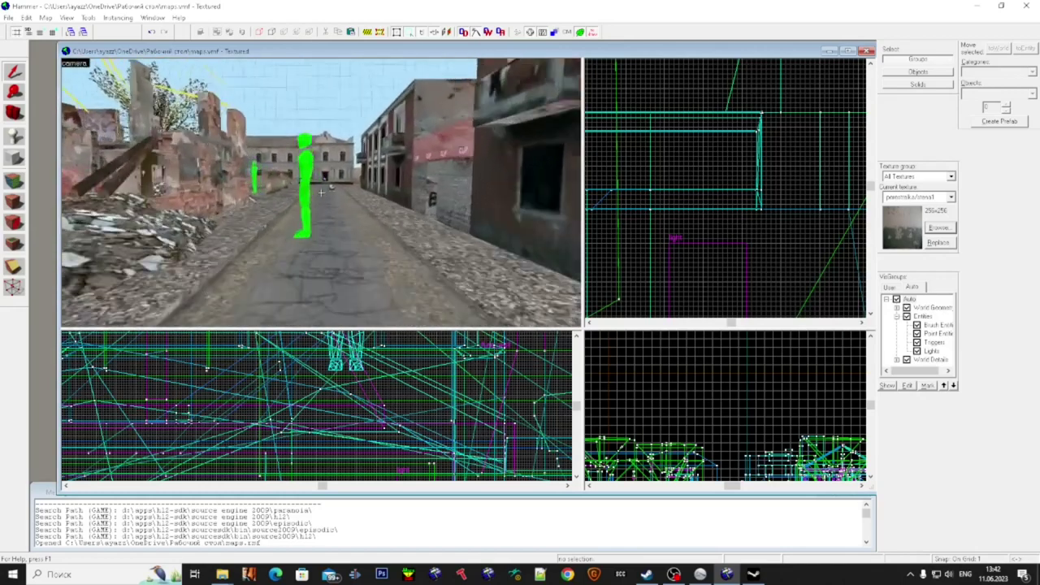
key("w")
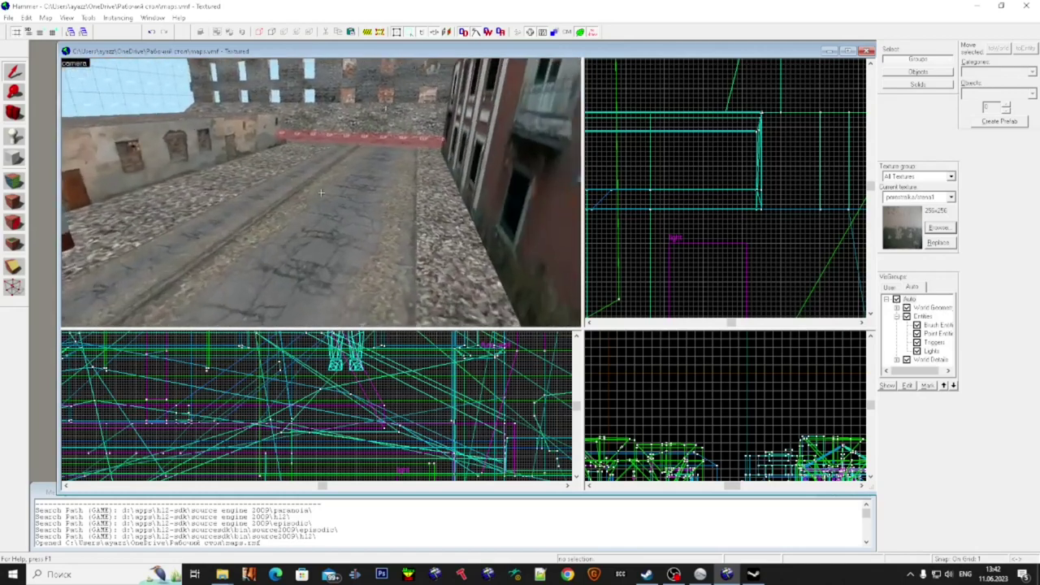
left_click(321, 193)
key("Escape")
key("w")
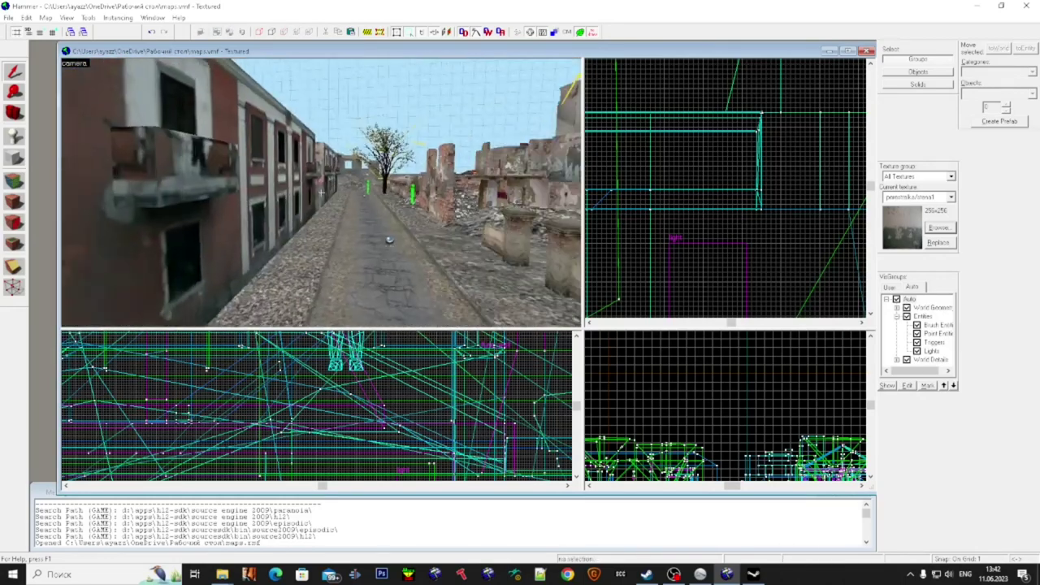
key("w")
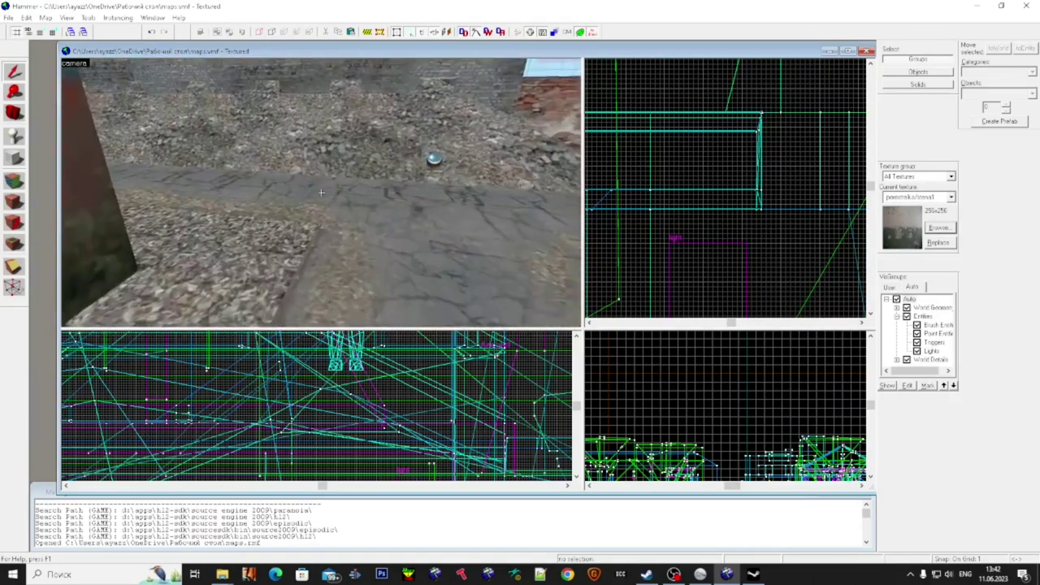
key("z")
key("super")
left_click(14, 136)
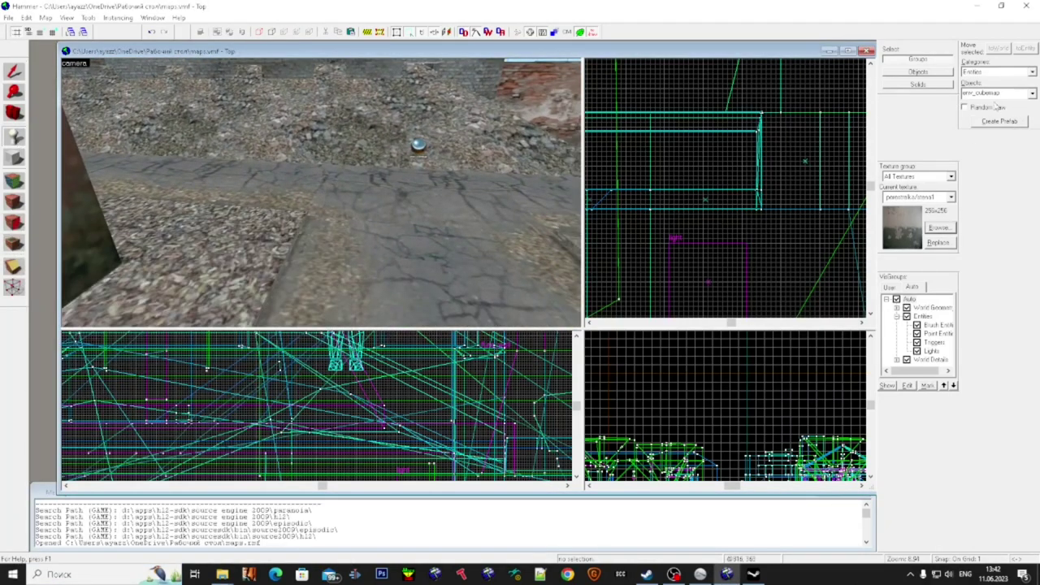
left_click(239, 231)
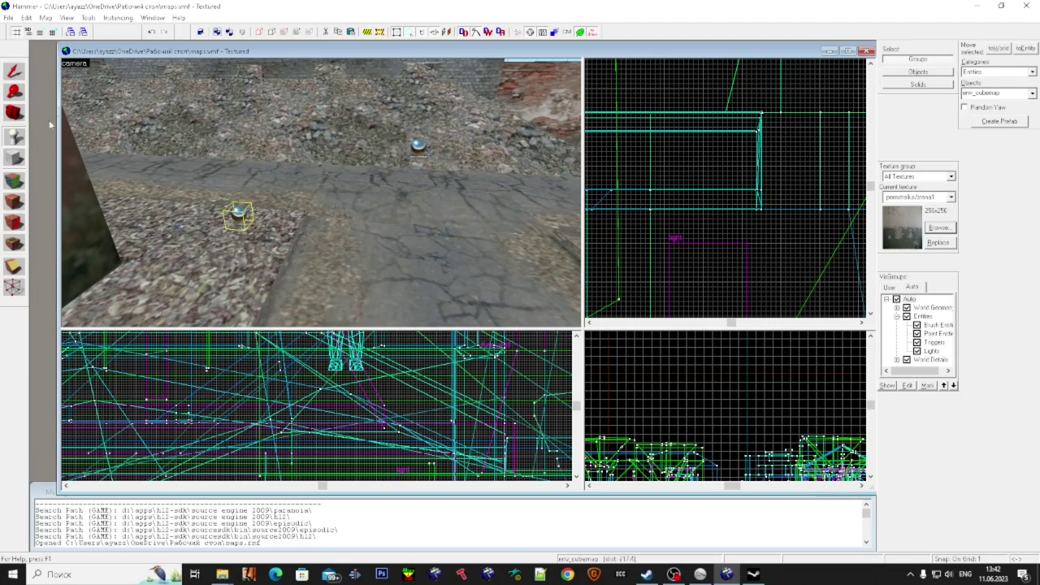
- Duplicate the new env_cubemap, placing the copy directly above the original
left_click(14, 72)
scroll(434, 411, "down", 5)
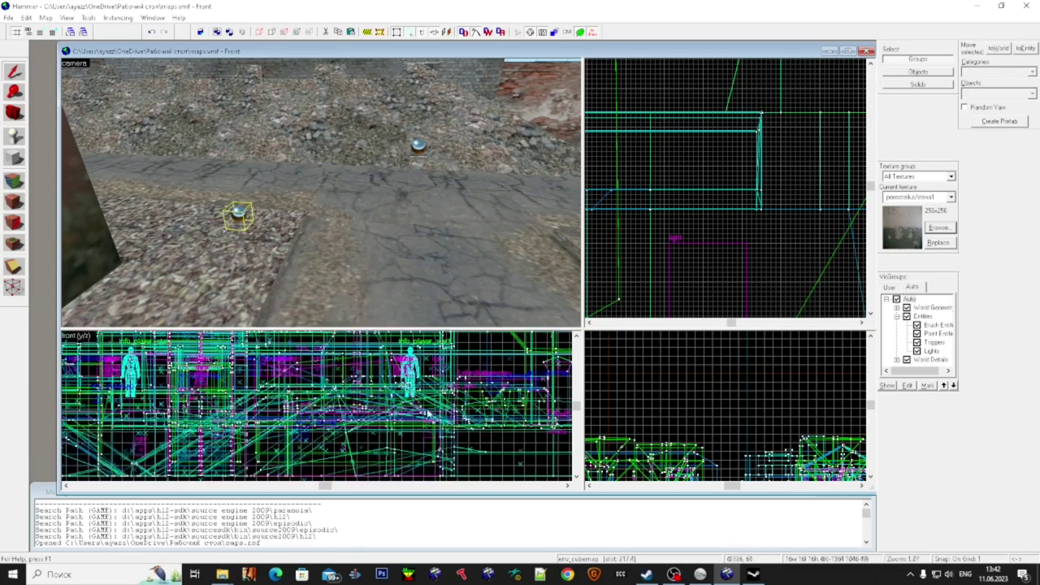
scroll(418, 423, "up", 4)
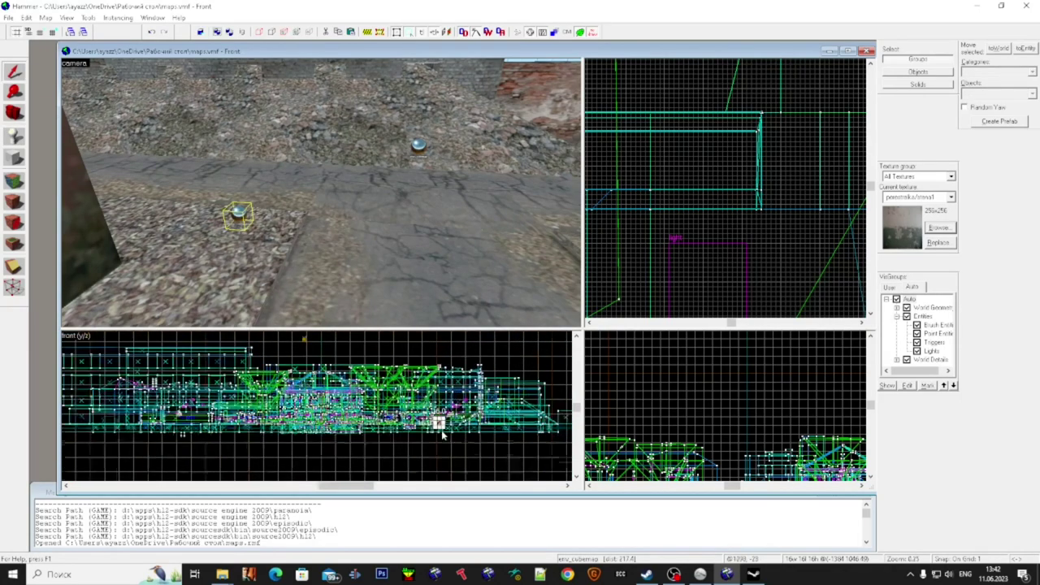
scroll(434, 416, "up", 4)
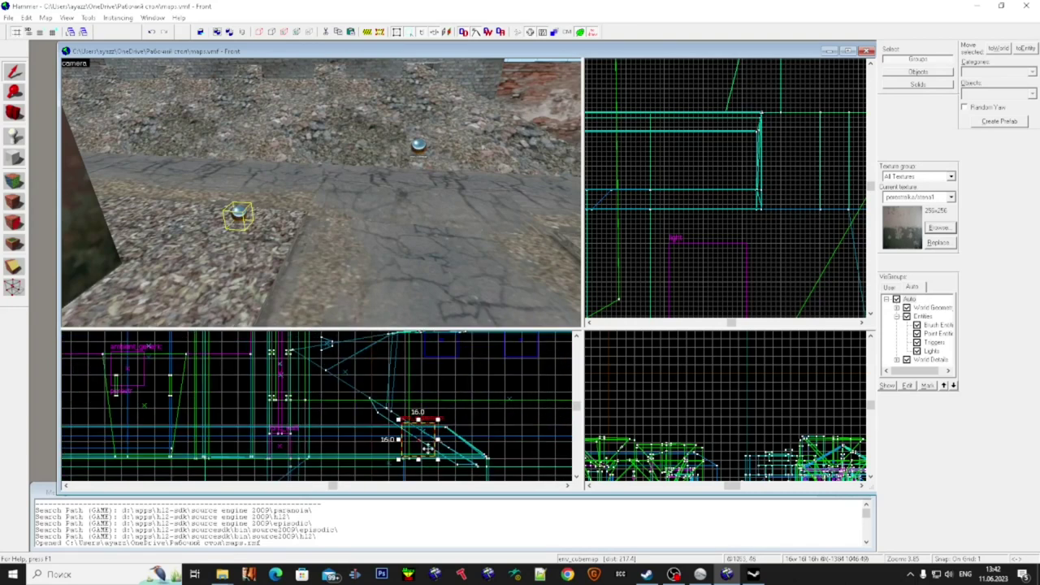
mouse_move(424, 393)
left_mouse_down("shift")
mouse_move(411, 351)
mouse_move(422, 306)
mouse_move(429, 371)
mouse_move(425, 348)
mouse_move(413, 347)
left_mouse_up("shift")
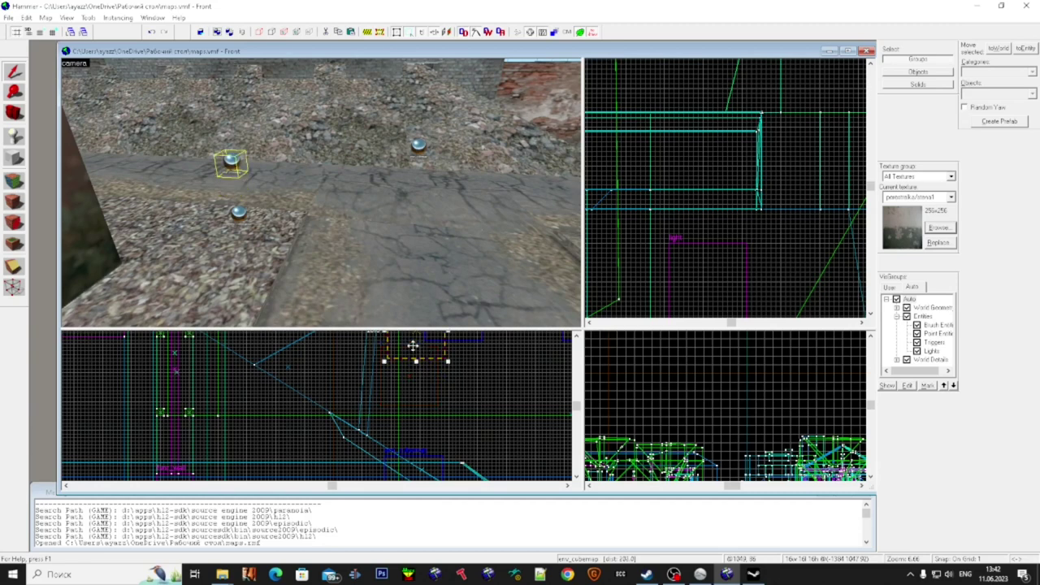
- Cut both stacked env_cubemap entities from the map
left_click(239, 213, "ctrl")
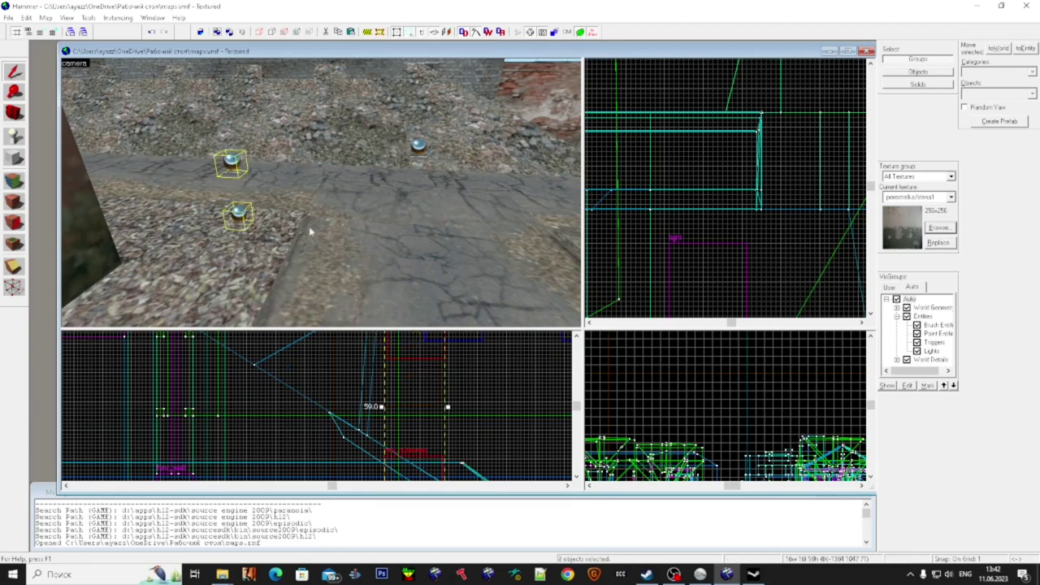
key("ctrl+x")
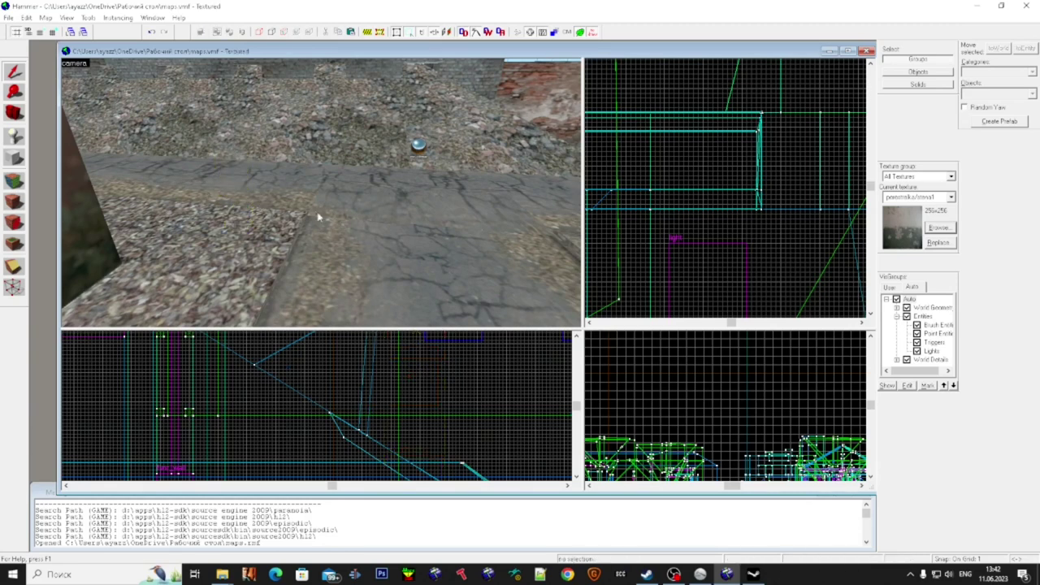
key("z")
- Paste the cut env_cubemap entities into the map and delete the selected objects
key("ctrl+v")
key("w")
left_click(321, 193, "ctrl")
key("Delete")
key("s")
key("w")
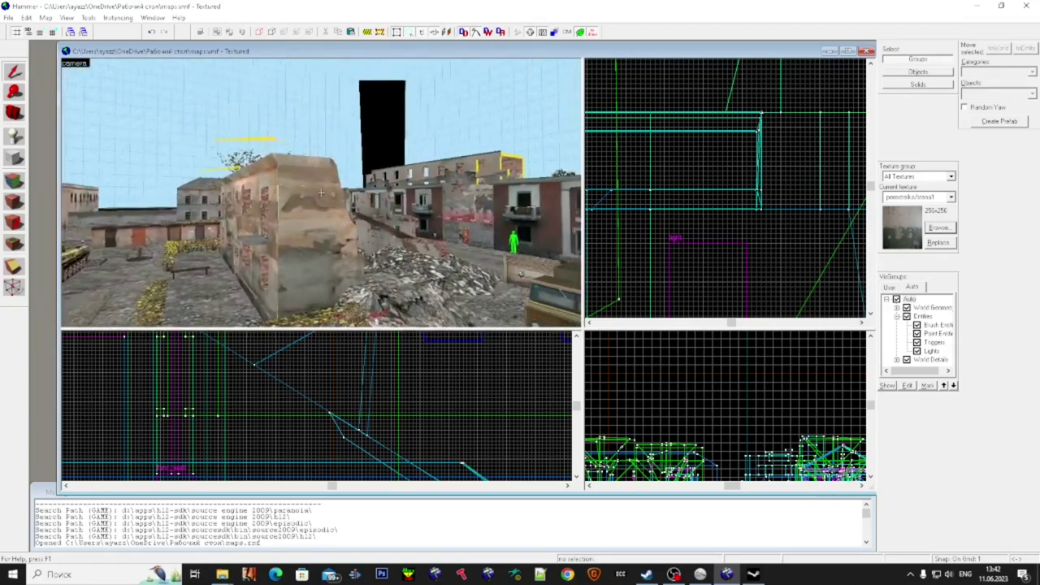
- Undo the last edit, try another deletion, and undo the most recent changes
key("ctrl+z")
key("w")
key("Delete")
key("s")
key("w")
key("ctrl+z")
key("ctrl+z")
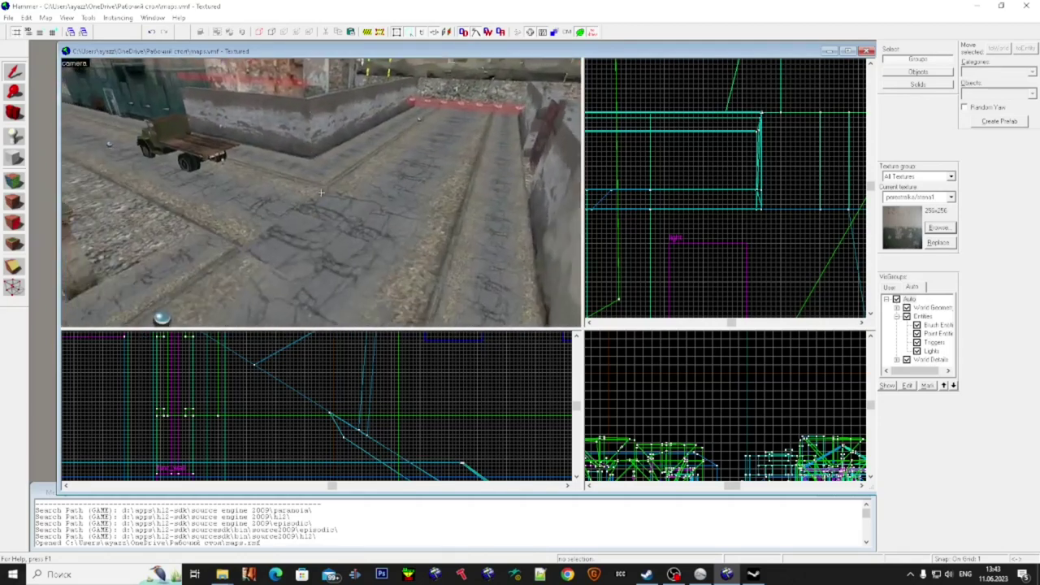
- Check the curb brush beside the low wall and the clip barrier across the road by selecting each
left_click(321, 193)
left_click(320, 193)
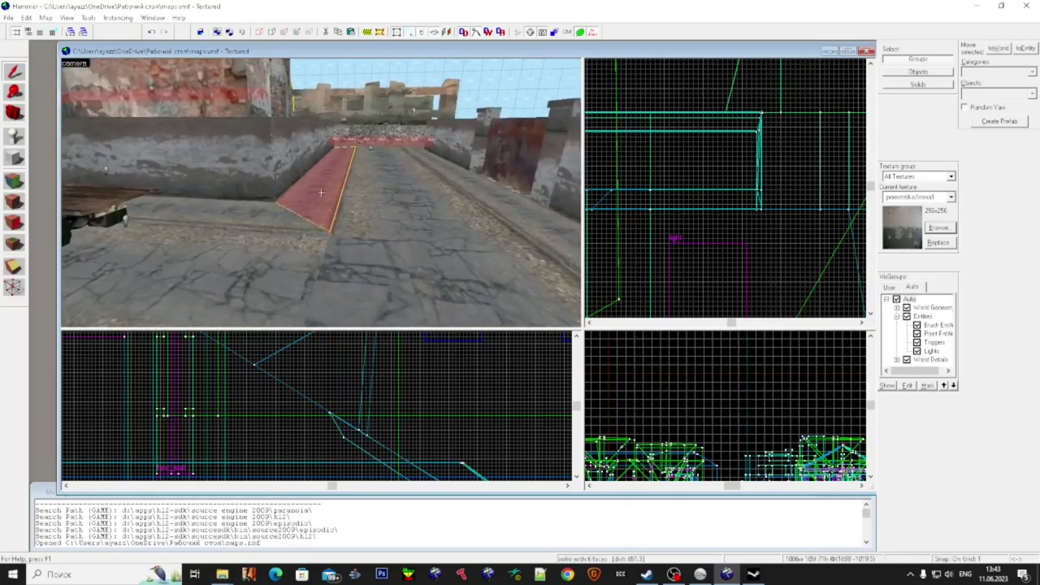
key("Escape")
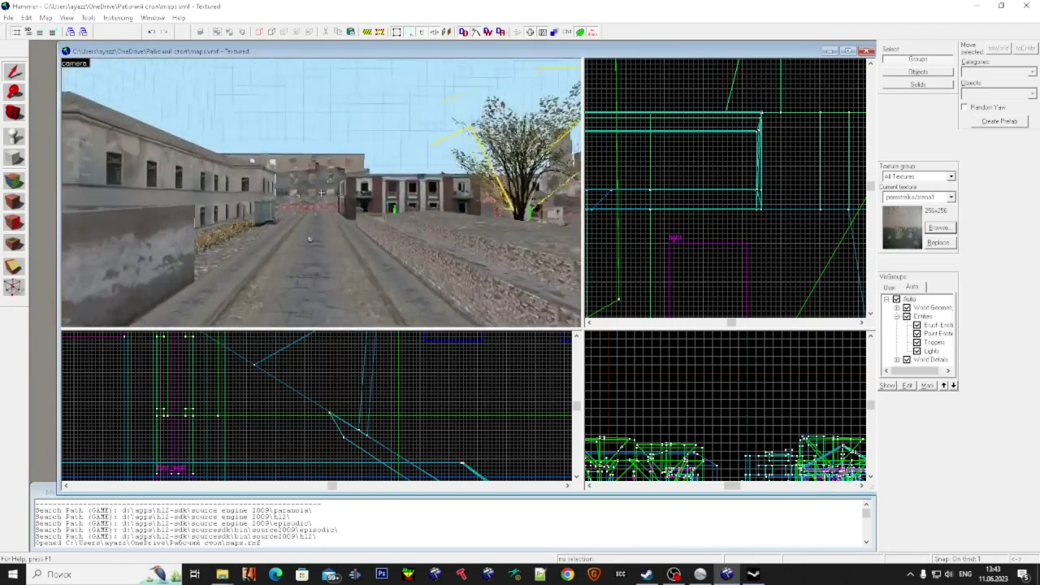
left_click(321, 195)
key("Up")
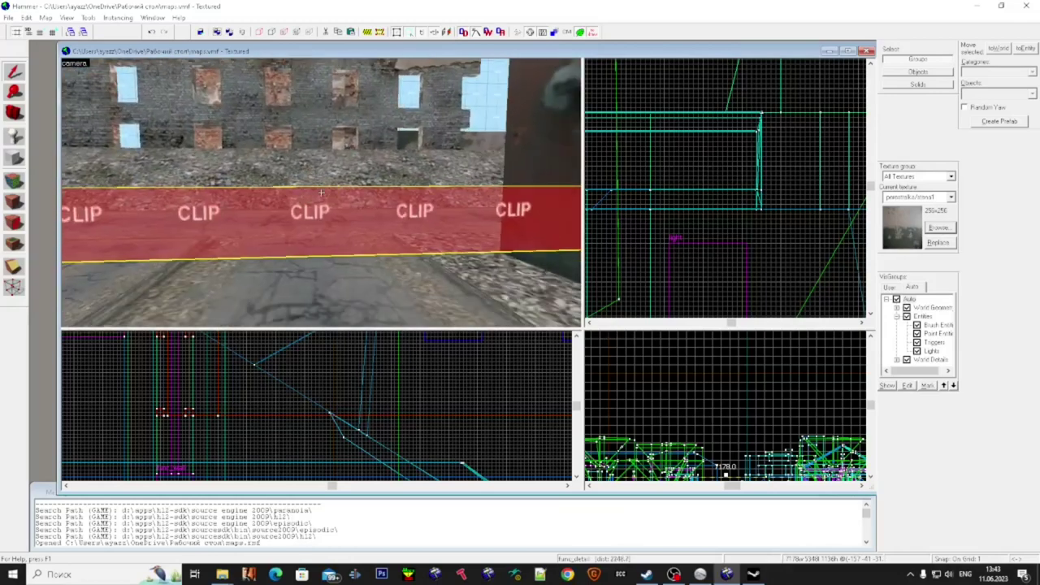
key("Escape")
key("Down")
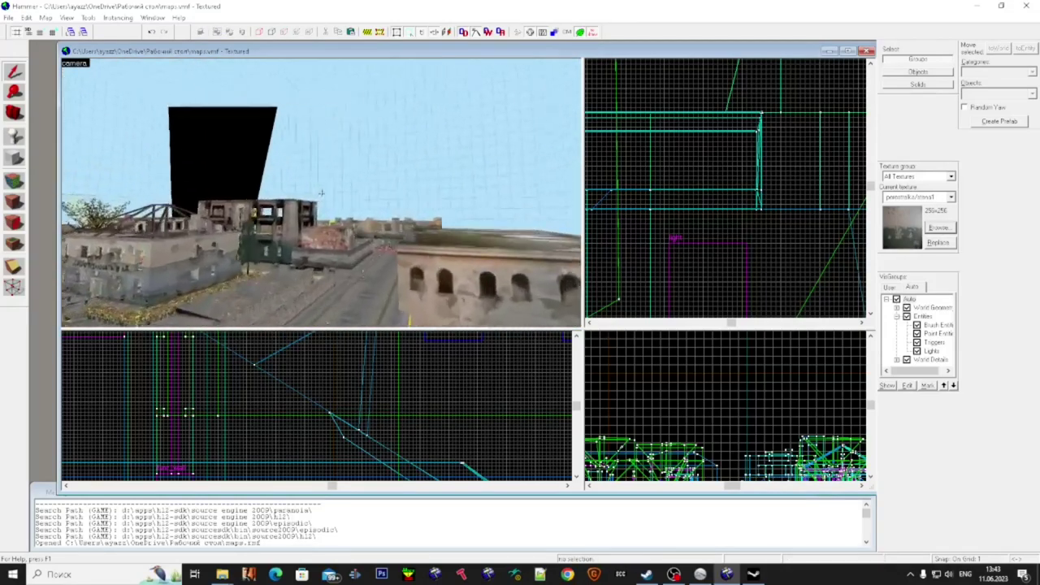
- Check the road surface brush and the low wall near the truck by selecting each
left_click(321, 193)
key("Up")
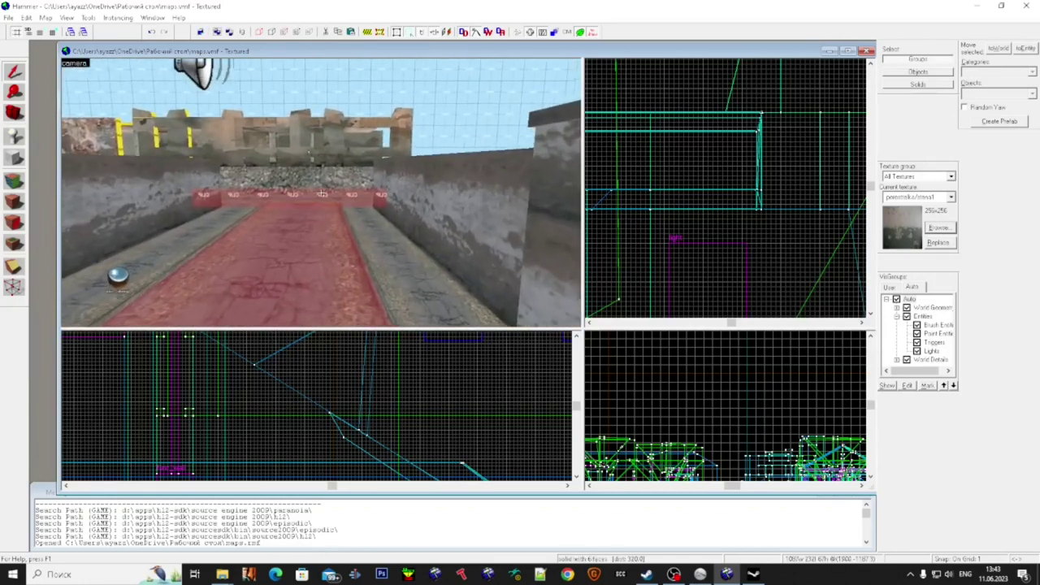
left_click(322, 193)
key("Up")
key("Left")
left_click(321, 193)
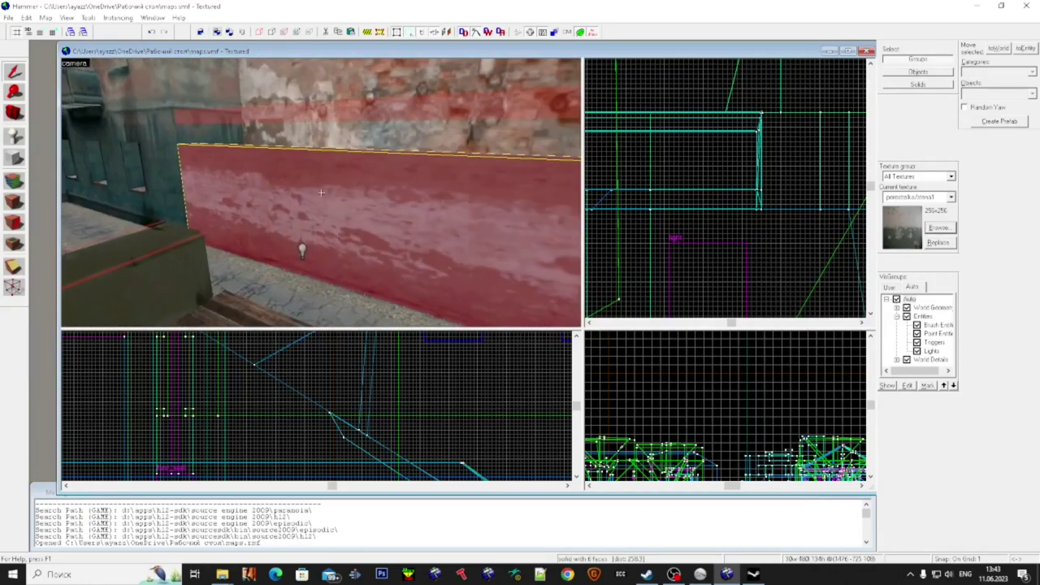
key("Escape")
- Examine the ruined house with the bare roof beams, its interior and the truck on the nearby street
key("s")
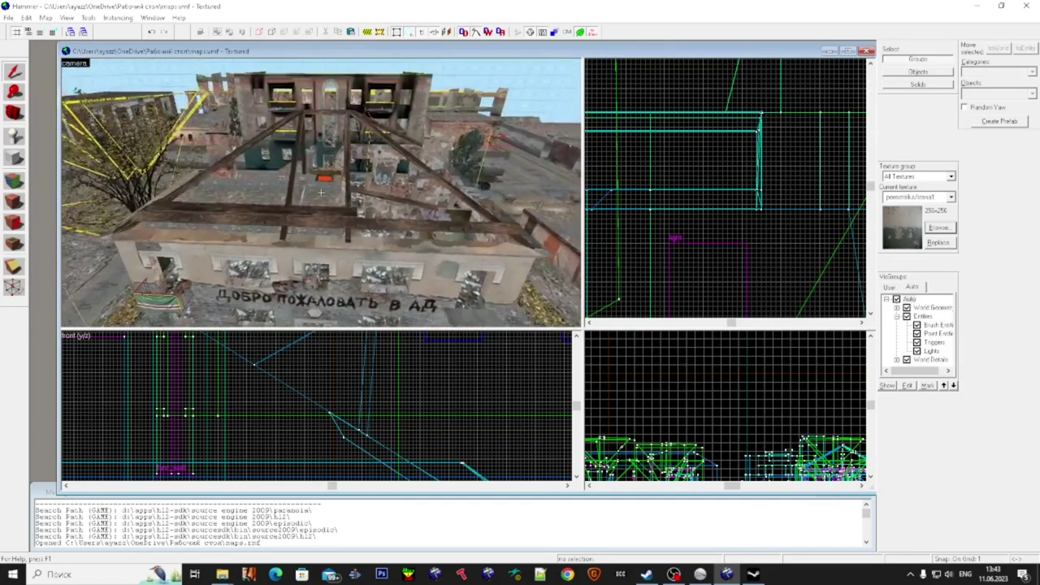
key("w")
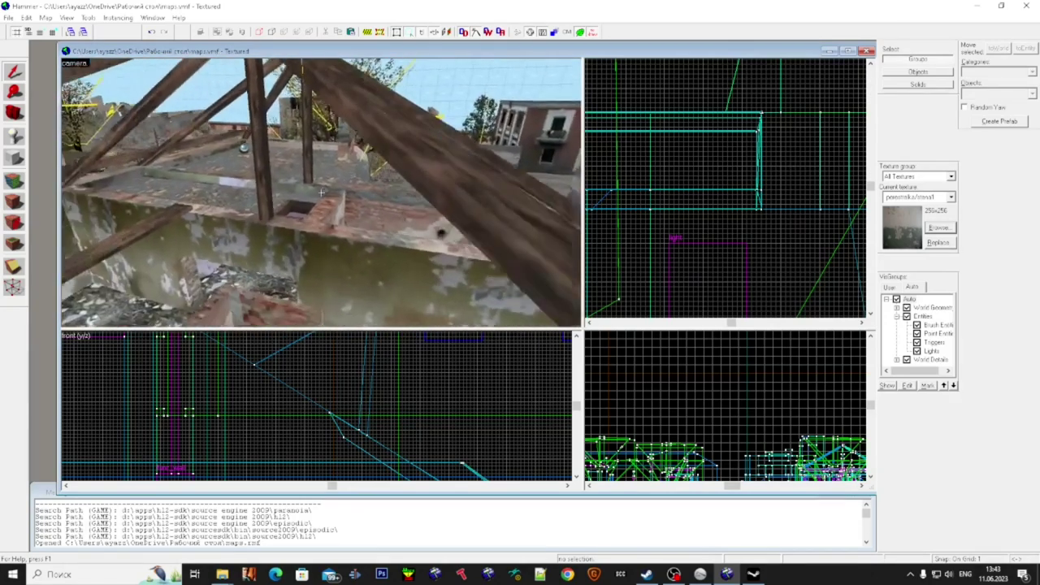
key("w")
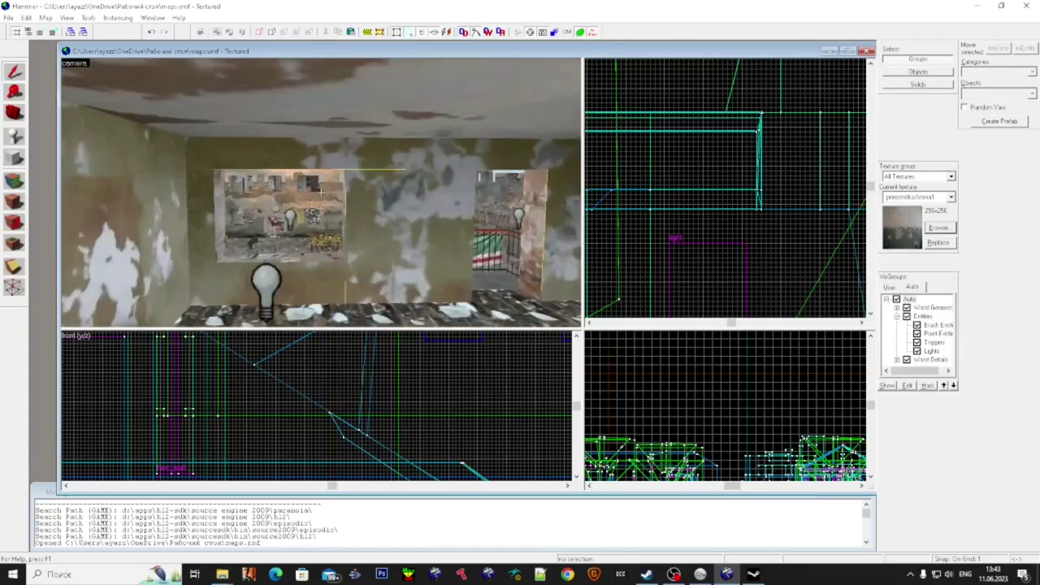
key("w")
key("s")
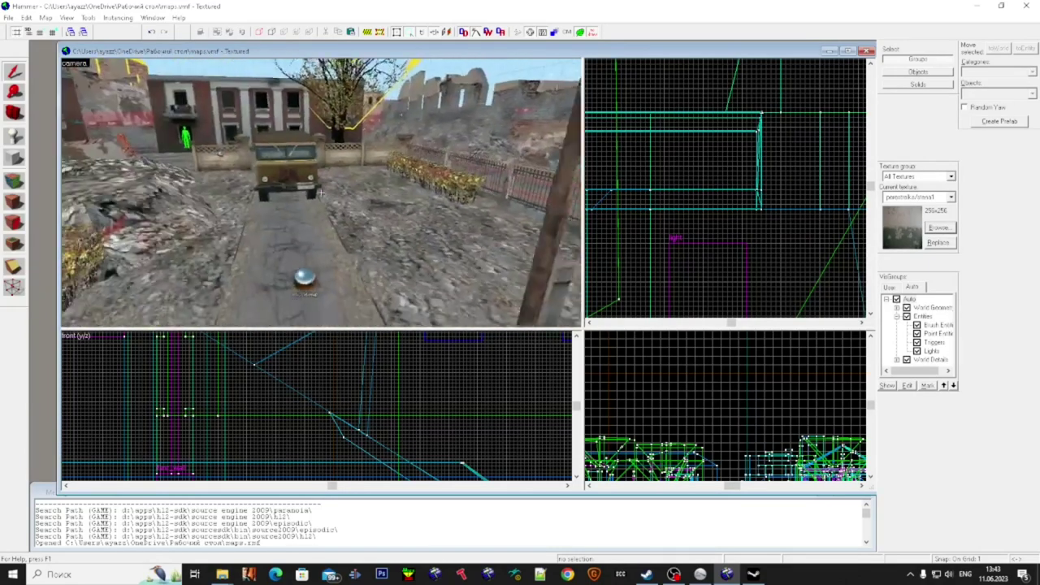
- Place info_node entities on the ground around the tank and on the cracked road beside it
key("s")
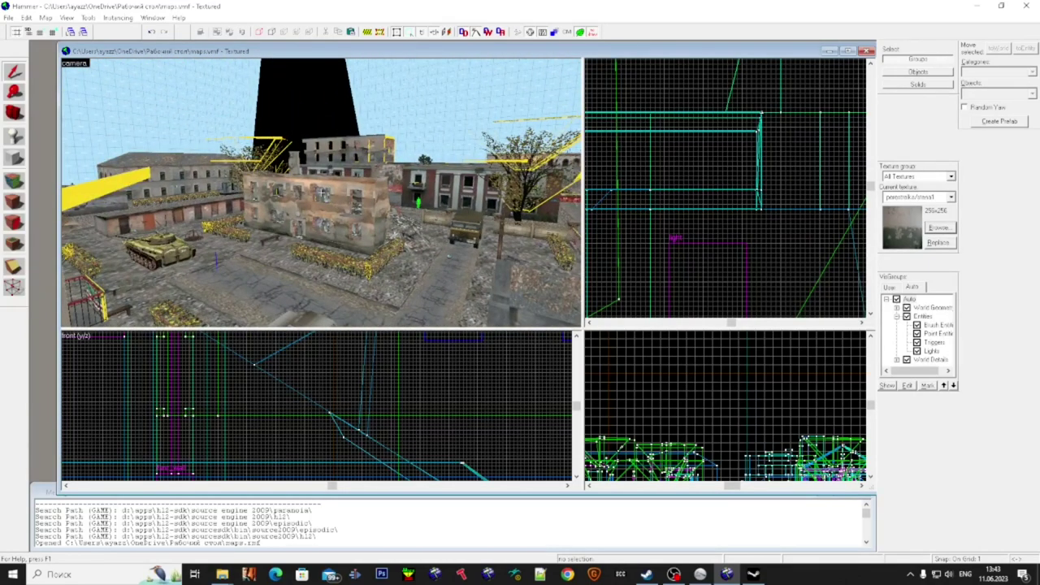
key("w")
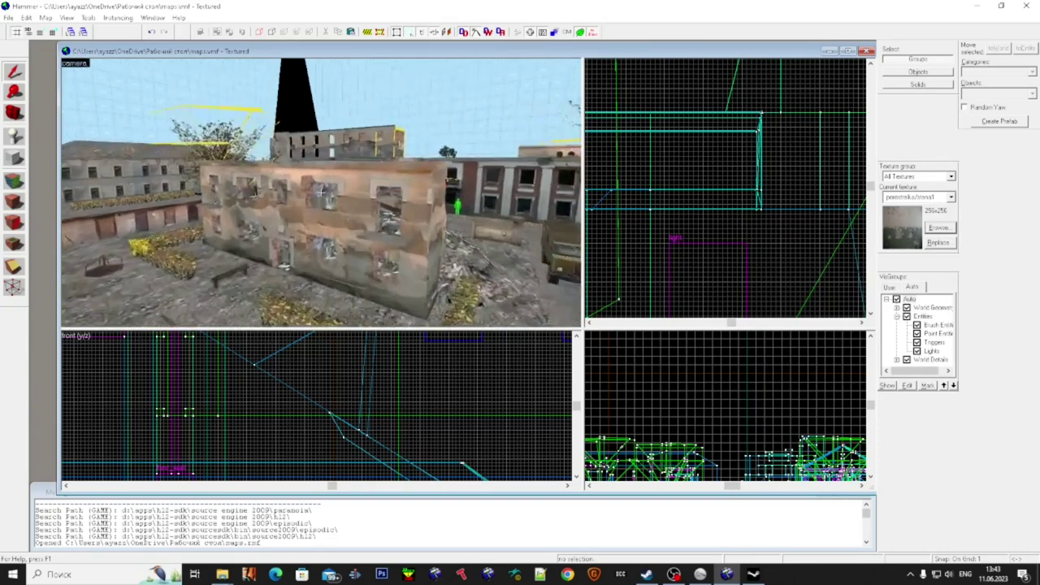
key("super")
left_click(16, 136)
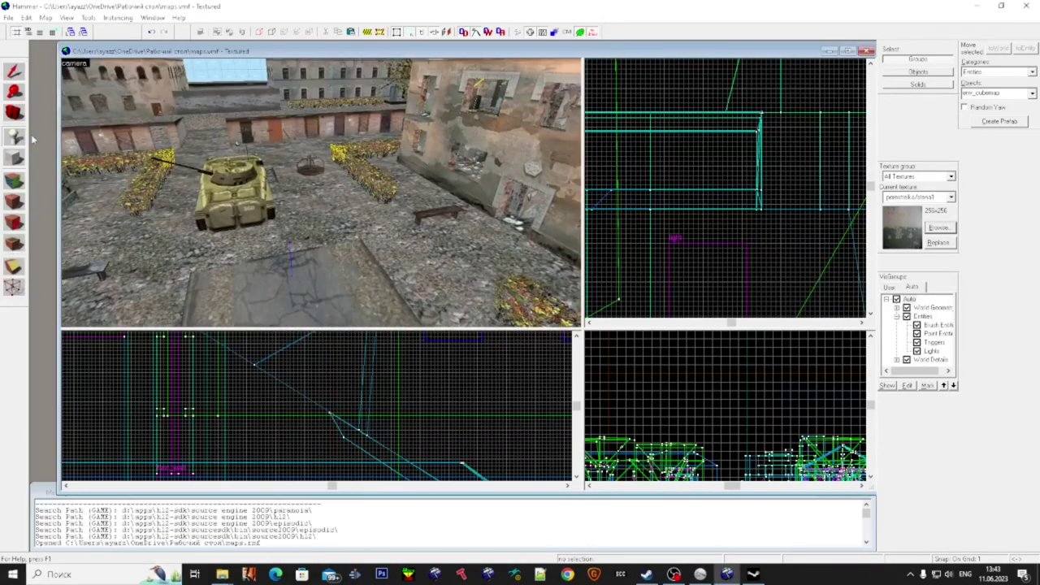
left_click(1032, 93)
type("node")
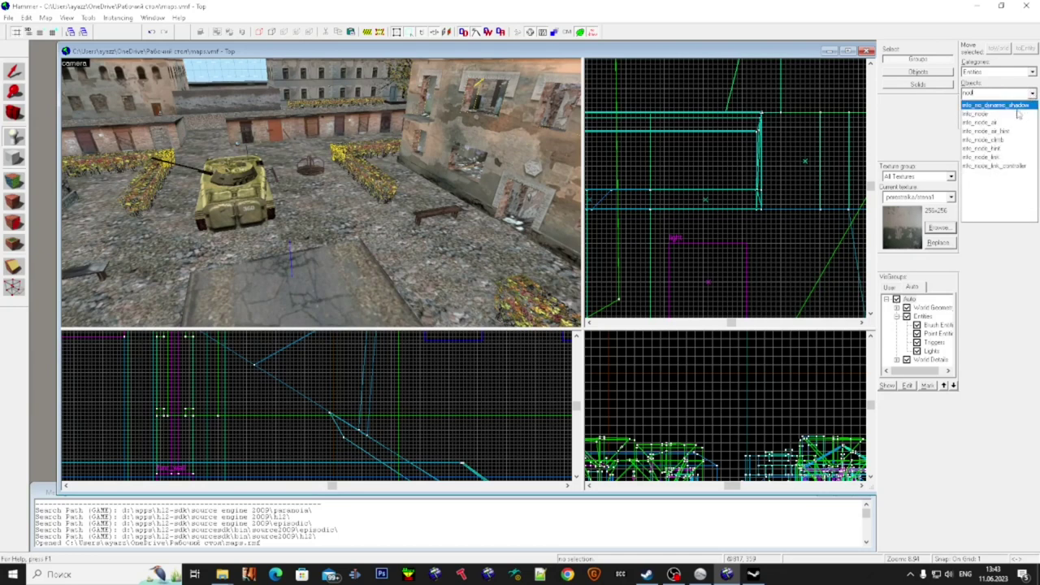
left_click(1008, 103)
left_click(300, 268)
left_click(312, 214)
scroll(331, 246, "down", 2)
left_click(331, 242)
left_click(339, 289)
left_click(278, 298)
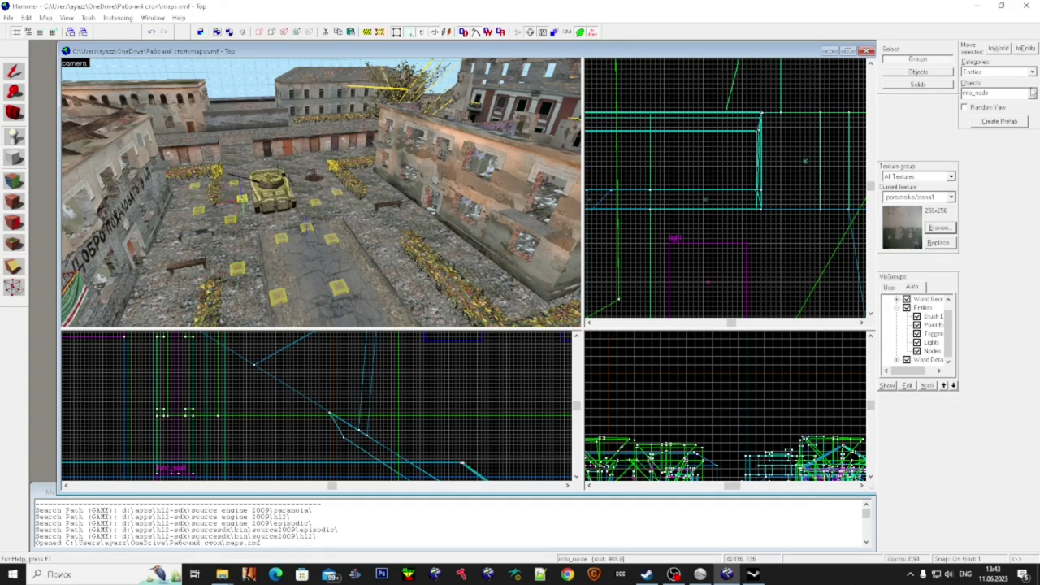
- Add more info_node entities along the cracked road leading from the tank towards the truck
left_click(1032, 93)
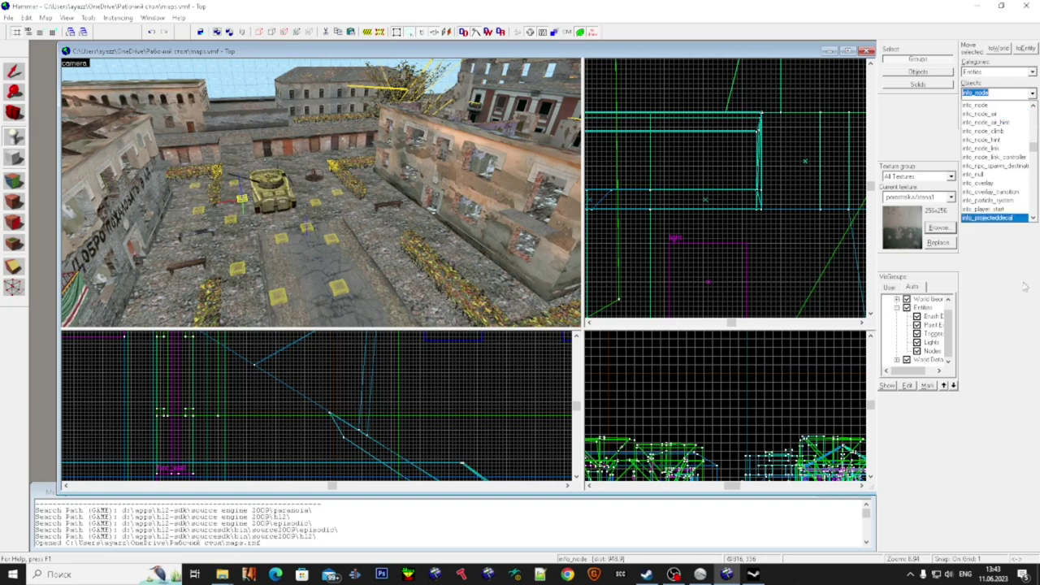
left_click(883, 264)
key("z")
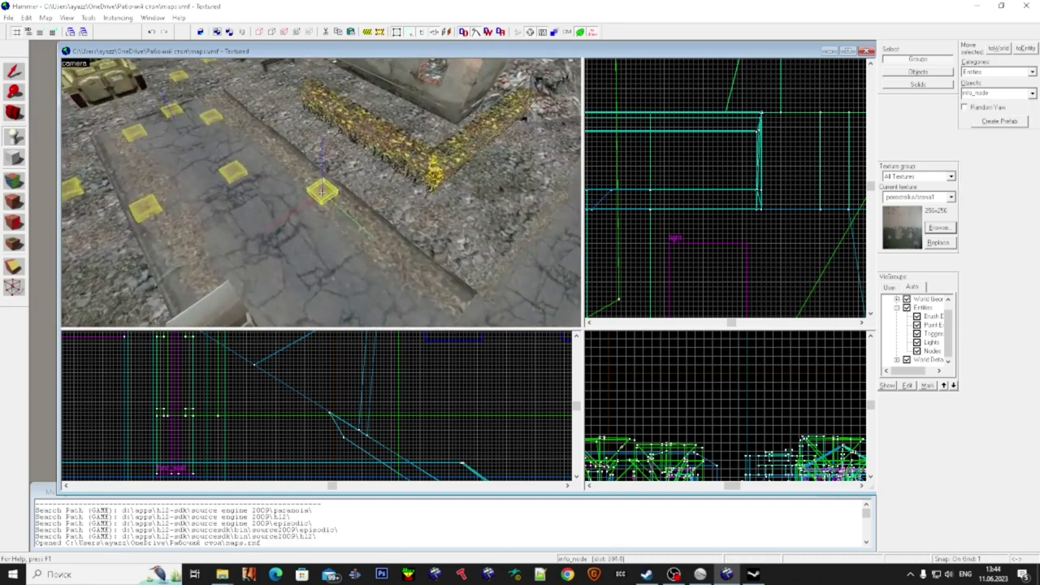
left_click(321, 192)
left_click(321, 193)
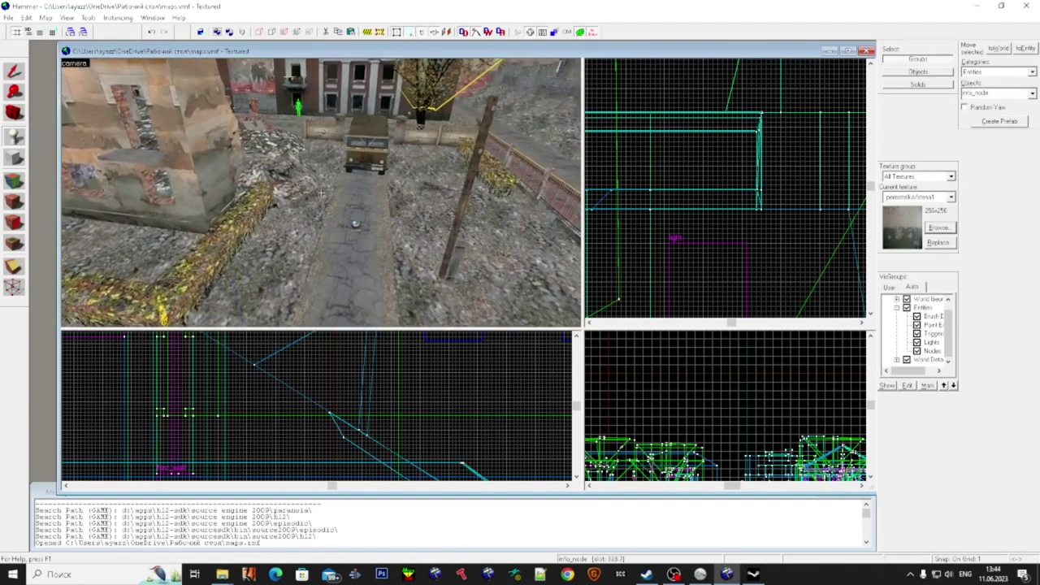
left_click(321, 193)
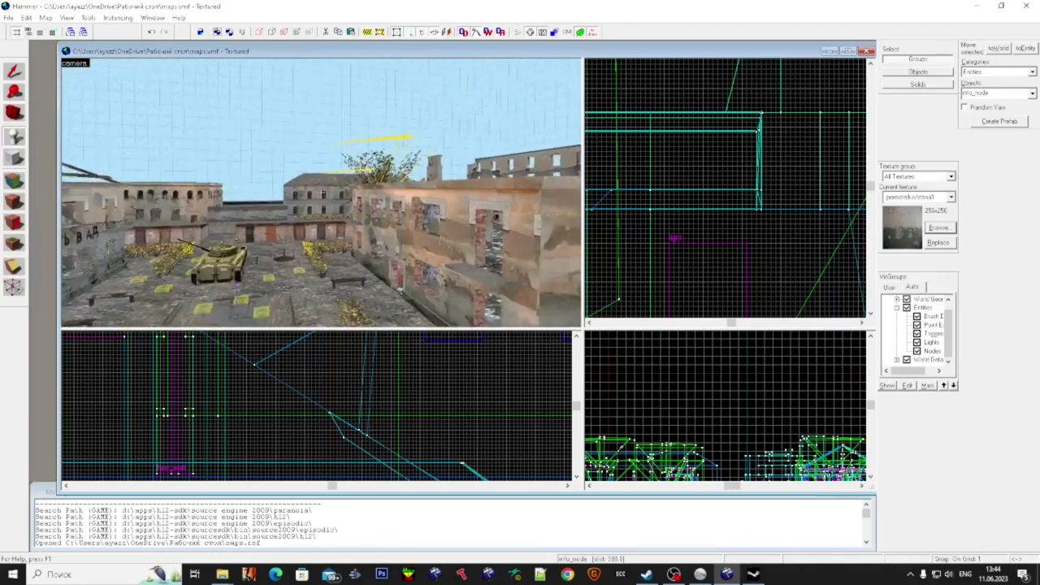
- Place further info_node entities along the streets, up to the asphalt in front of the tree and hedge
left_click(321, 193)
key("w")
left_click(321, 193)
left_click(321, 193)
left_click(321, 192)
key("w")
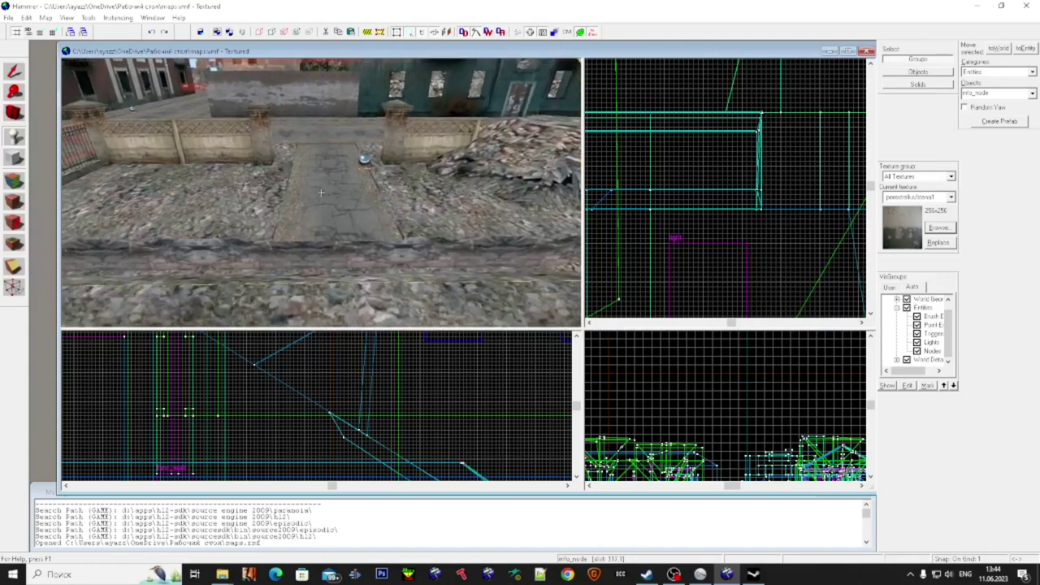
key("w")
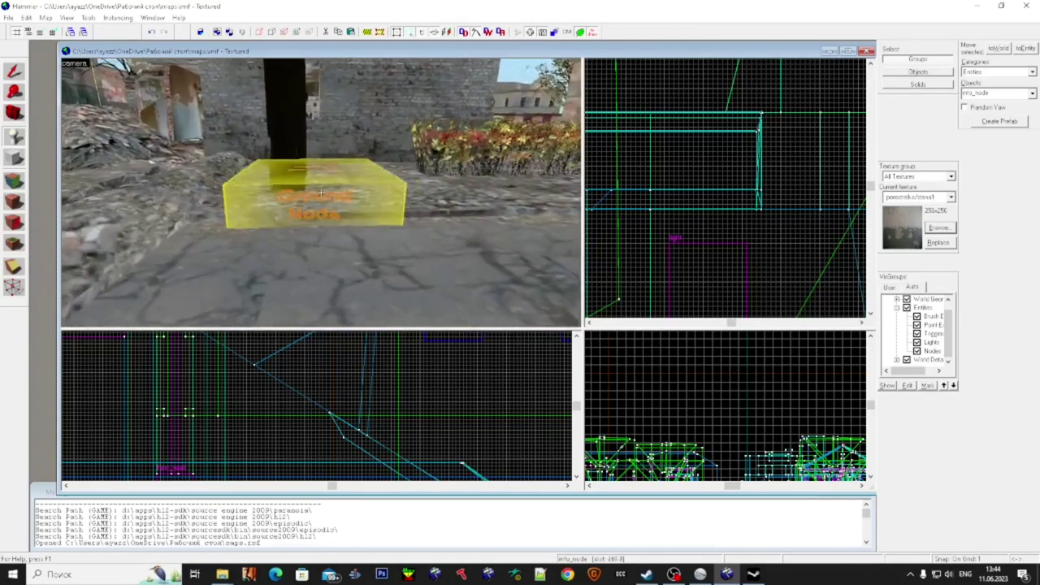
- Leave entity placement, clear the selection and save the map
key("super")
left_click(16, 76)
left_click(280, 177)
key("Escape")
key("z")
key("w")
key("w")
key("s")
key("ctrl+s")
key("s")
key("w")
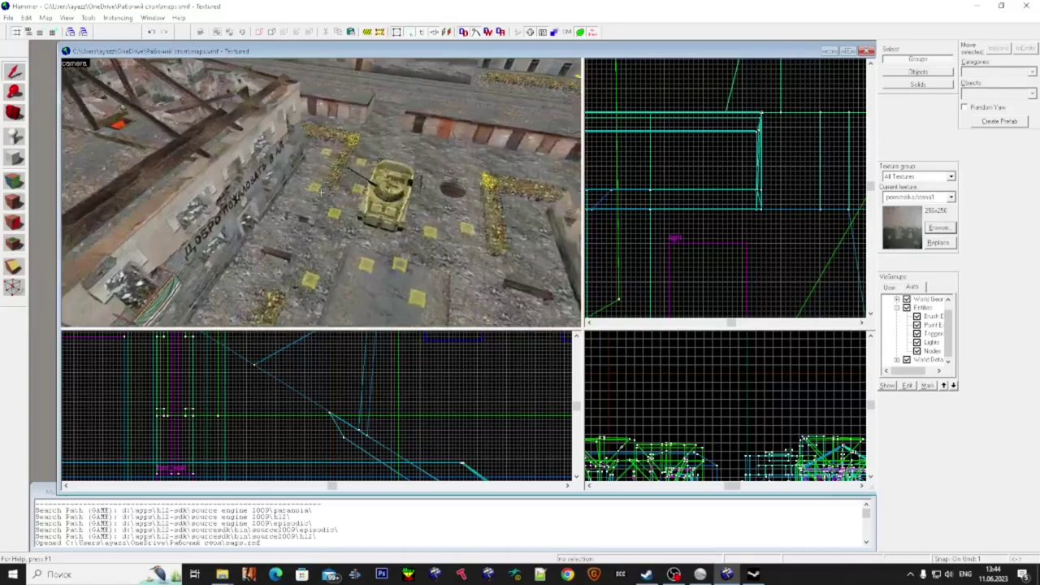
- Examine the courtyard nodes, the street buildings and the ruined rooftops from above
key("s")
key("w")
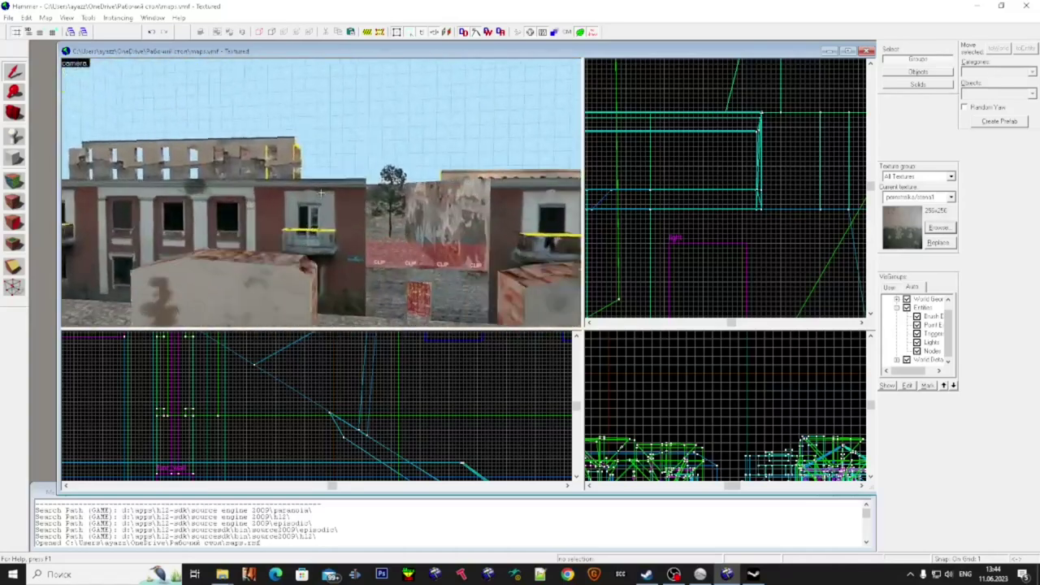
key("w")
key("w")
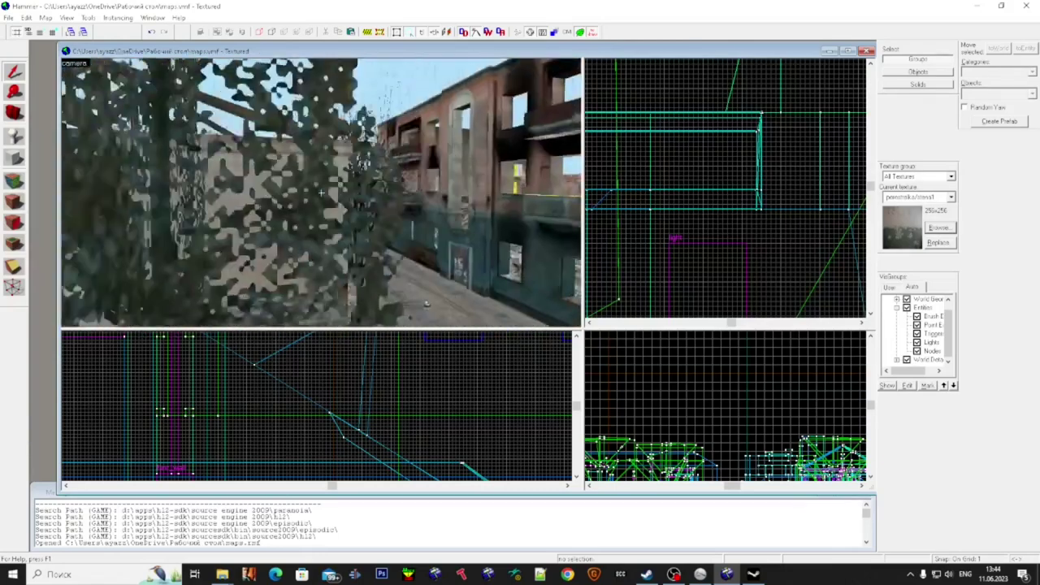
key("w")
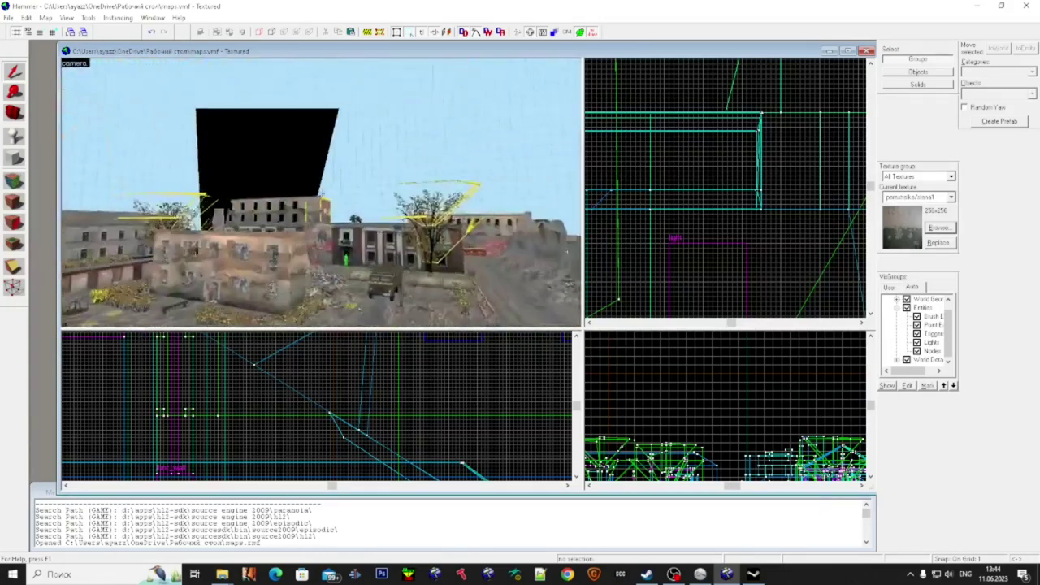
key("w")
key("super")
left_click(345, 5)
key("w")
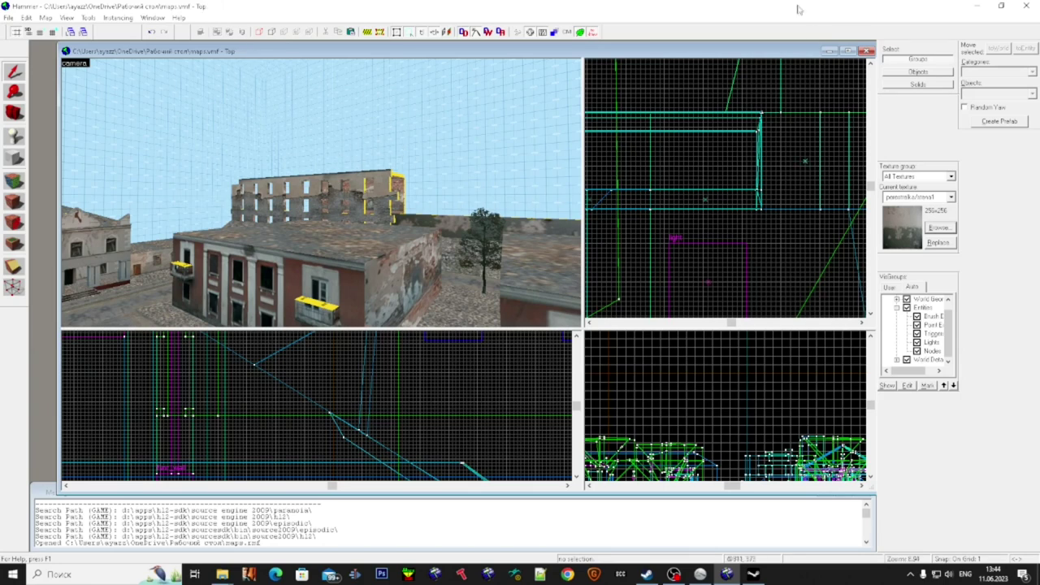
- Uncover the desktop, minimize Steam and open the file location of the Ultimate Source SDK shortcut in File Explorer
left_click_drag(681, 5, 595, 163)
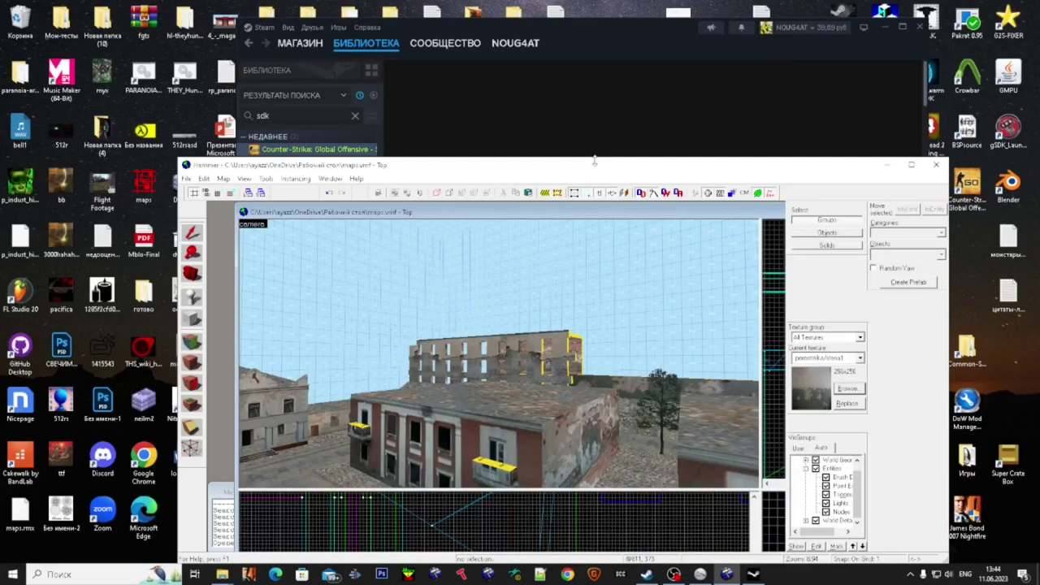
left_click(885, 27)
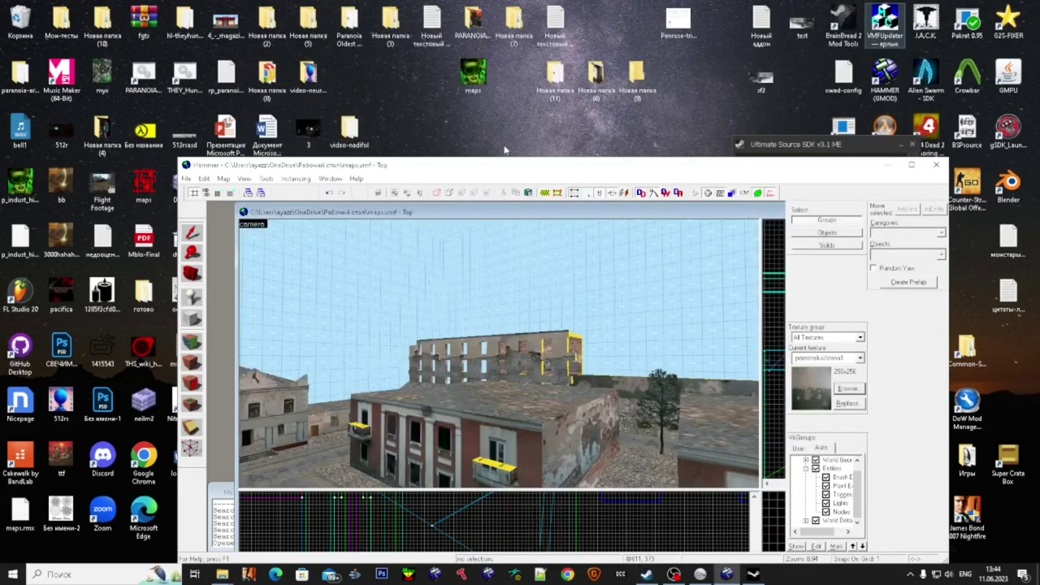
left_click_drag(499, 169, 594, 221)
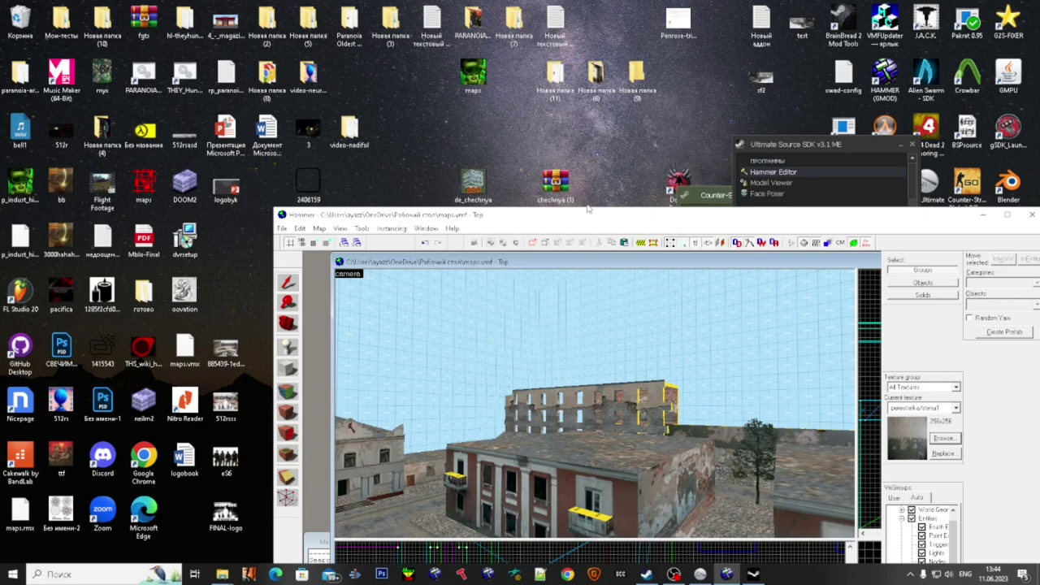
left_click(930, 181)
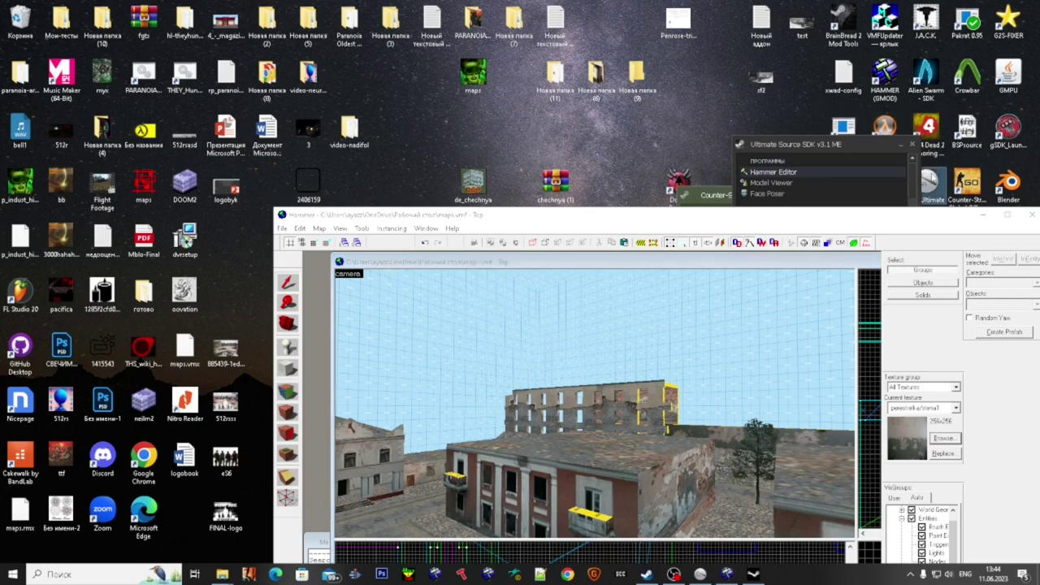
right_click(927, 172)
left_click(908, 195)
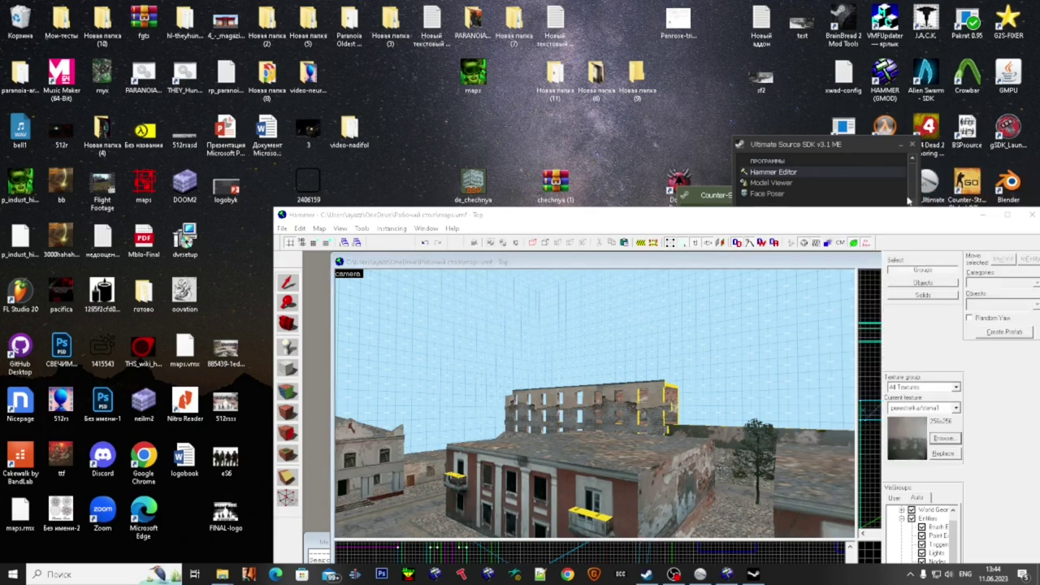
left_click_drag(606, 22, 678, 145)
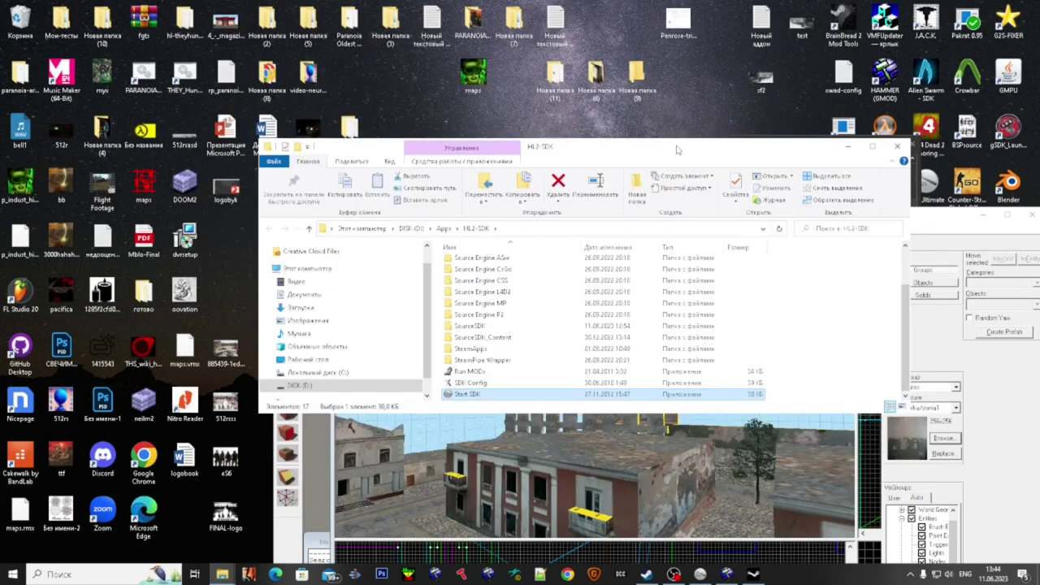
- Open the Perestrelka materials folder inside Source Engine 2009 > paranoia > materials
scroll(512, 315, "up", 3)
double_click(524, 303)
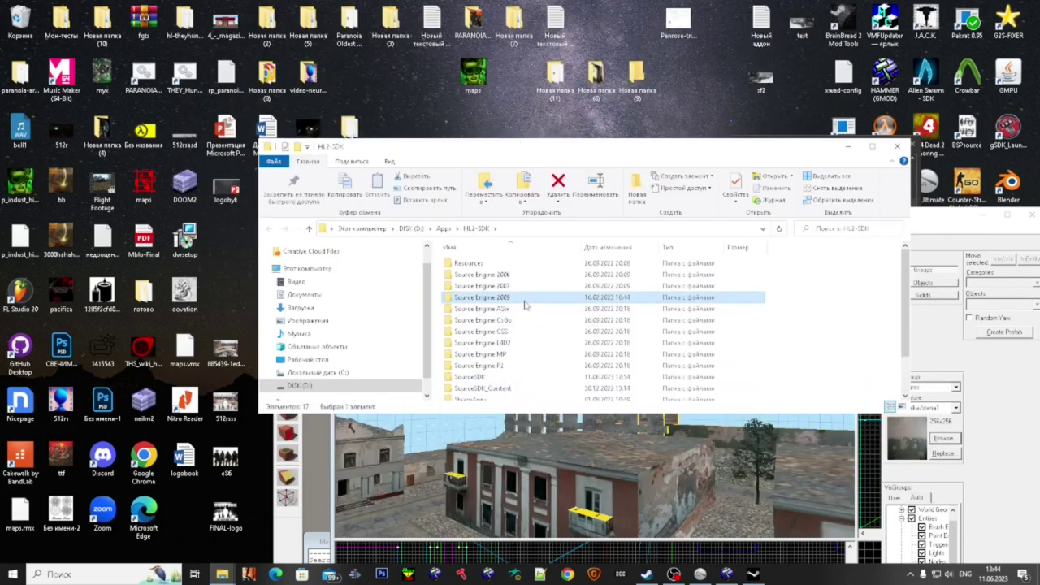
scroll(536, 375, "down", 2)
left_click(533, 350)
double_click(532, 349)
double_click(524, 299)
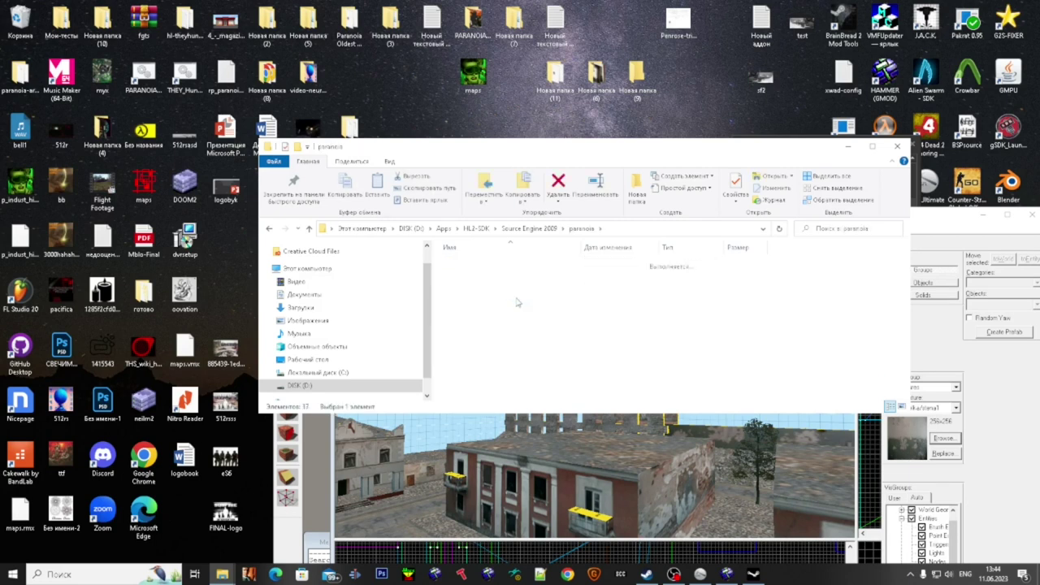
scroll(526, 317, "down", 1)
double_click(529, 327)
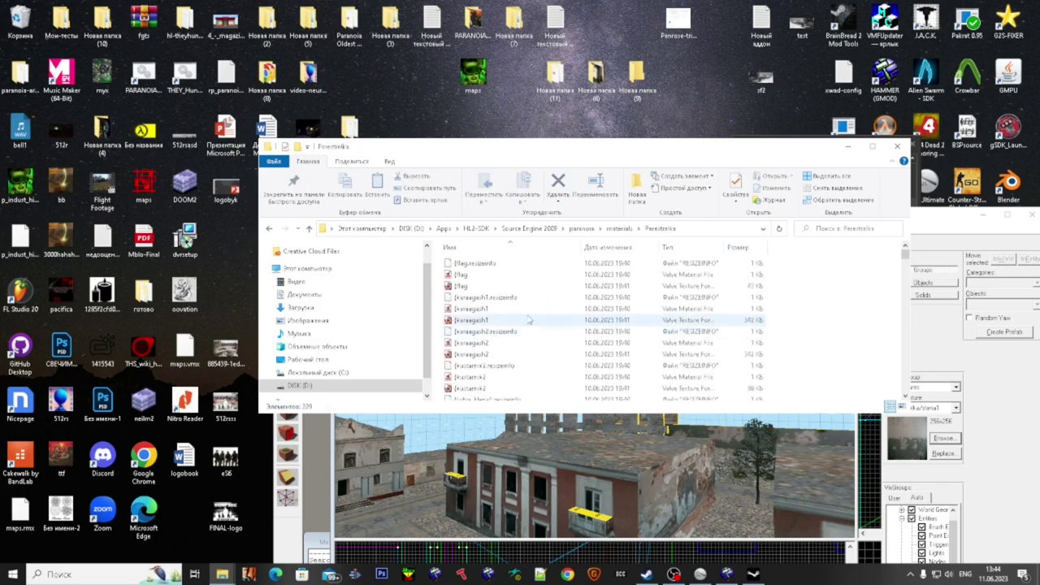
- Show the files as large tiles and check the flag material file and its texture
left_click(513, 278)
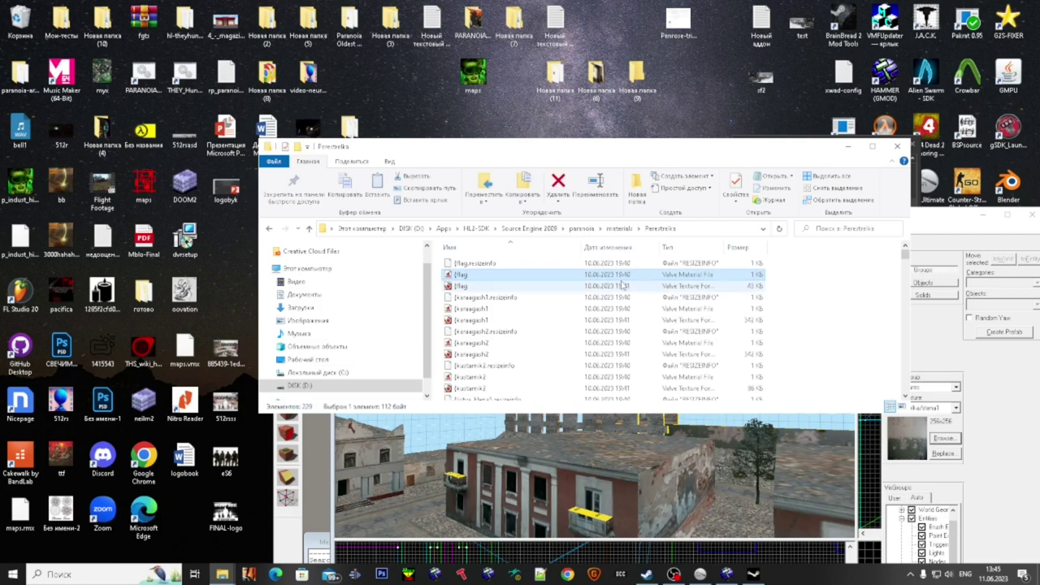
scroll(626, 285, "up", 3, "ctrl")
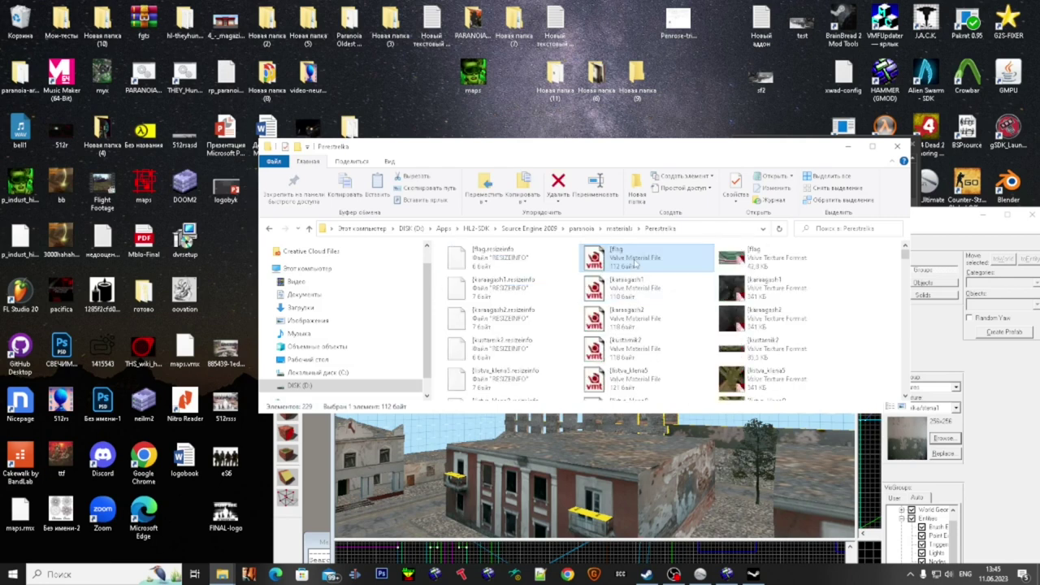
double_click(634, 258)
left_click(795, 253)
left_click(737, 465)
left_click(773, 253)
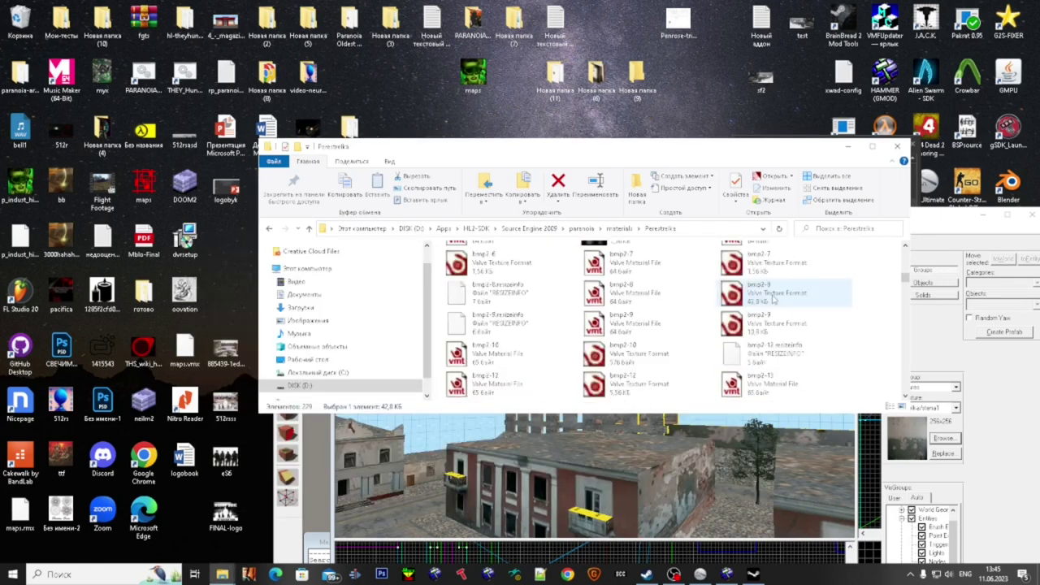
- Delete the null texture and its null material file from the Perestrelka folder
scroll(789, 309, "down", 3)
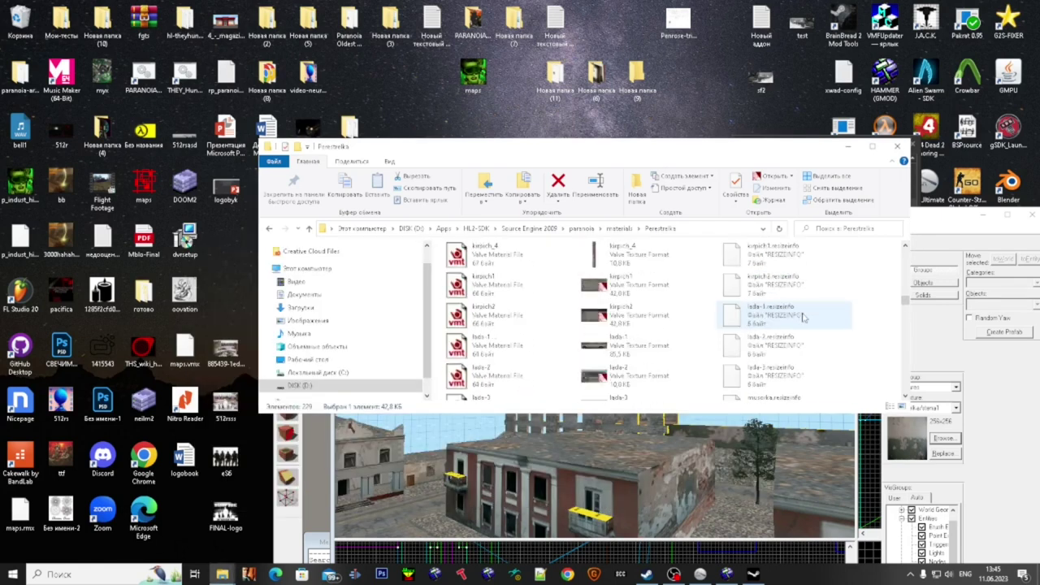
scroll(805, 319, "up", 3)
left_click(496, 376)
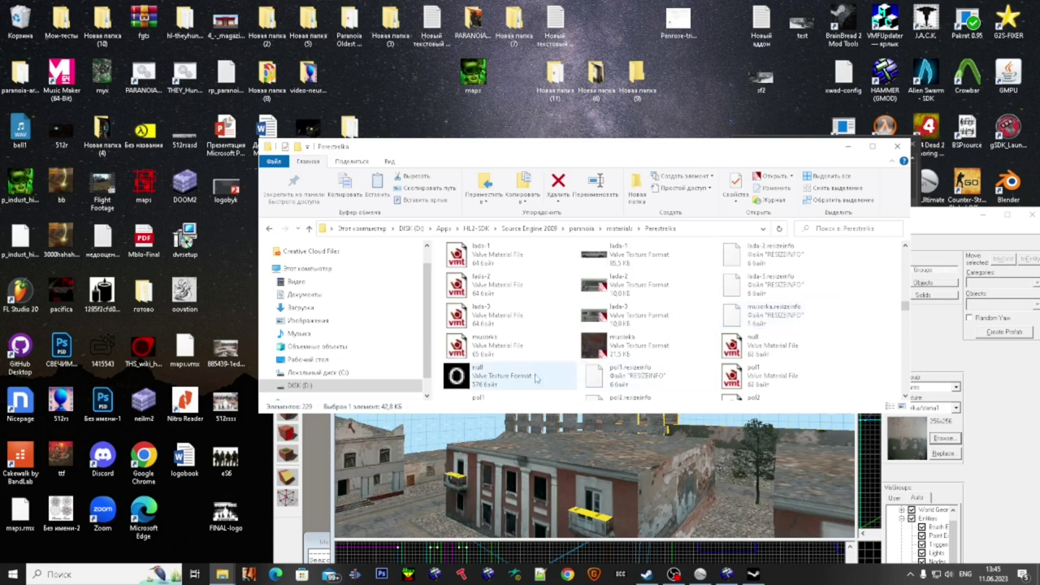
left_click(782, 350, "ctrl")
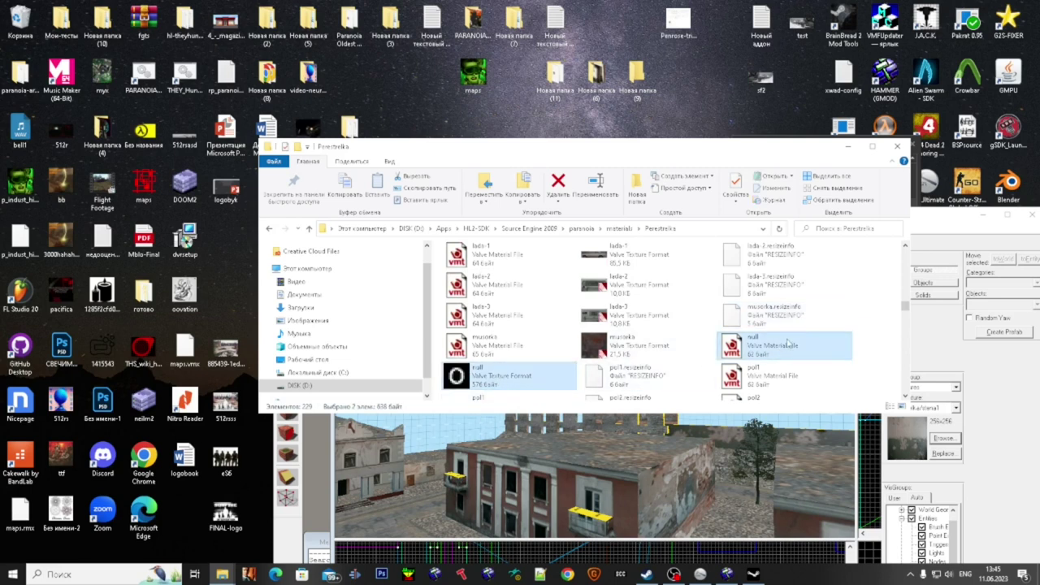
key("Delete")
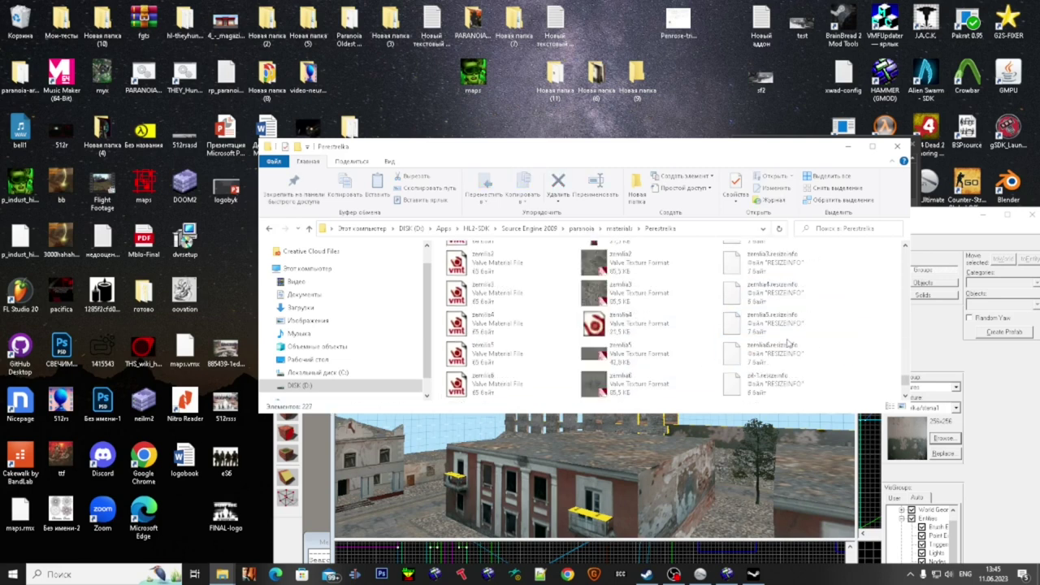
- Look through the remaining material and texture files in the Perestrelka folder
scroll(786, 345, "down", 1)
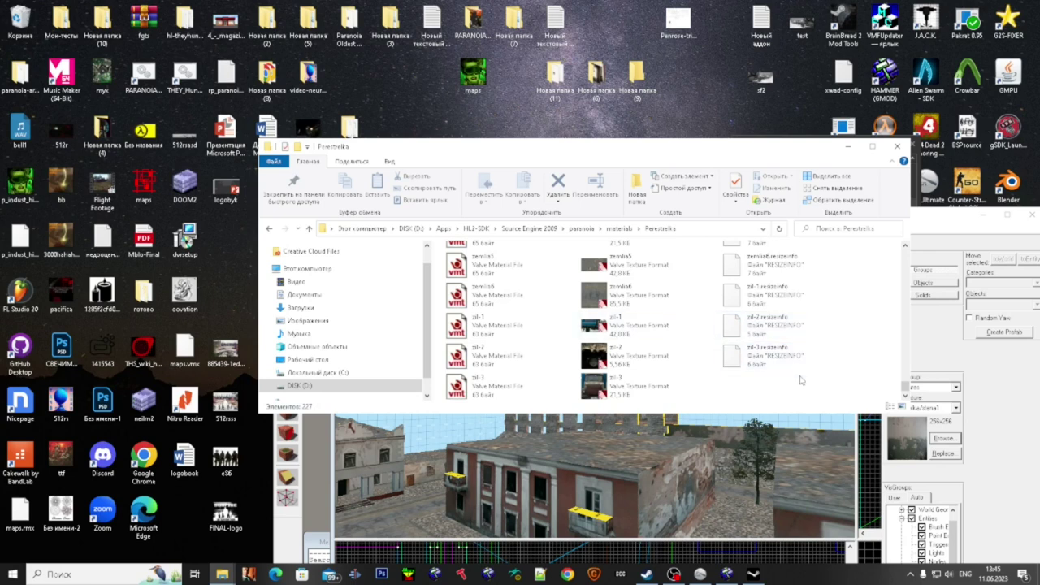
scroll(802, 382, "up", 5)
scroll(802, 381, "down", 5)
scroll(762, 375, "up", 10)
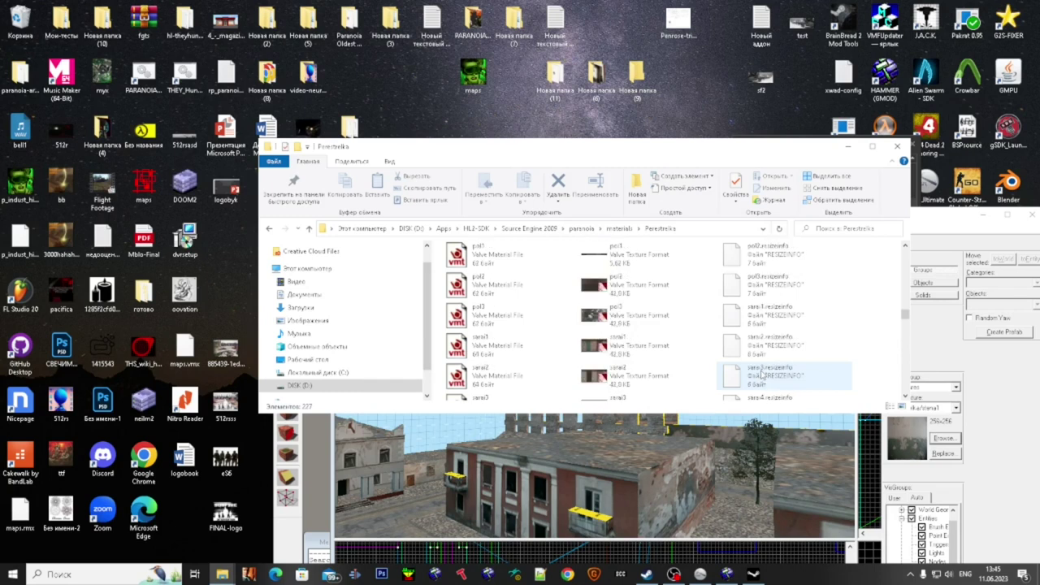
scroll(785, 317, "up", 5)
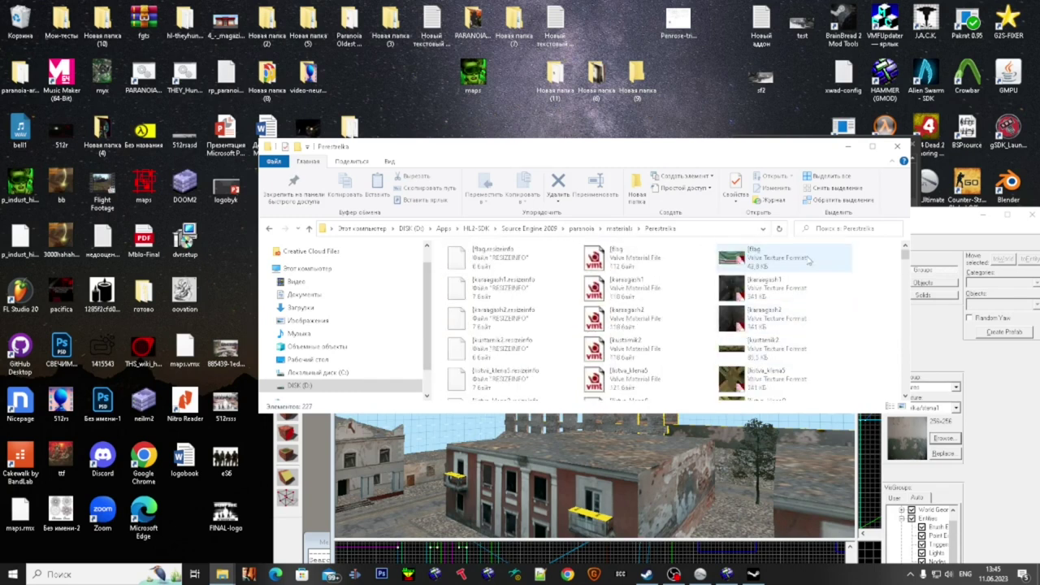
- Open the flag material file from the Perestrelka folder for editing
double_click(663, 258)
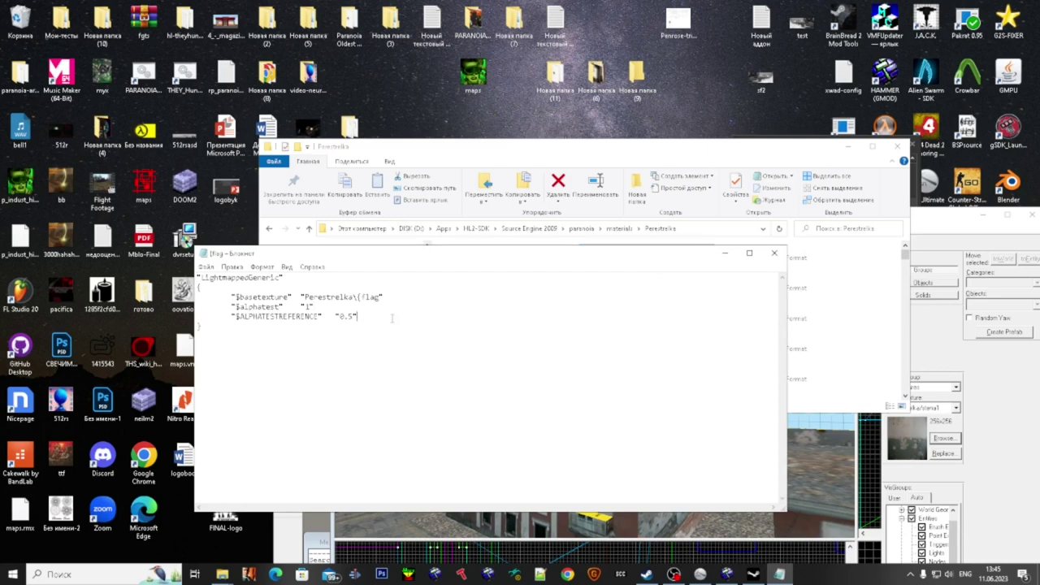
key("Return")
type("$surfaceprop")
left_click_drag(259, 327, 189, 327)
key("BackSpace")
key("BackSpace")
- Open the halflife folder inside Source Engine 2009 > hl1 > materials and find a sample material file
left_click(812, 287)
left_click(555, 230)
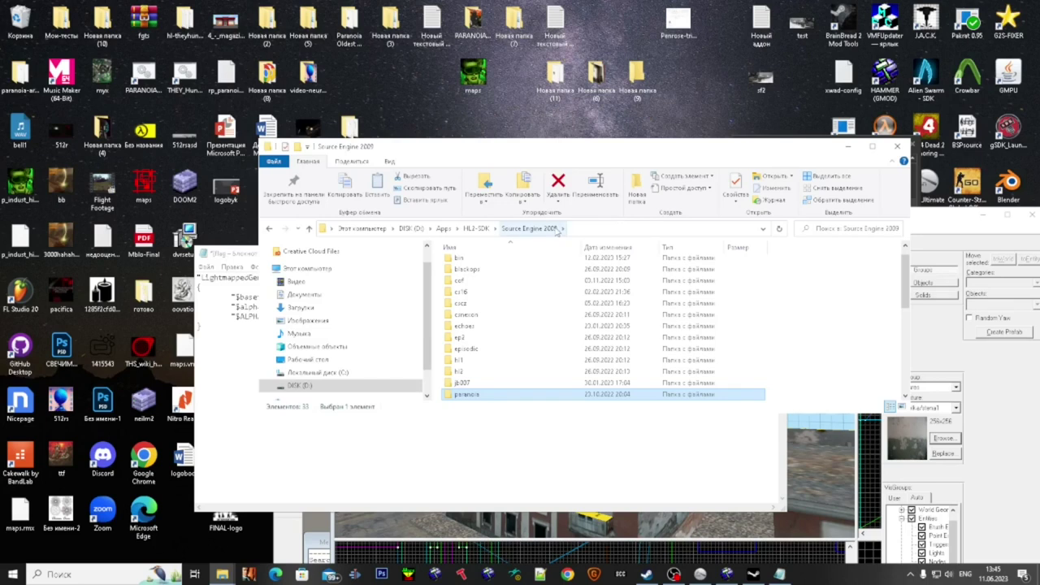
scroll(501, 297, "up", 1)
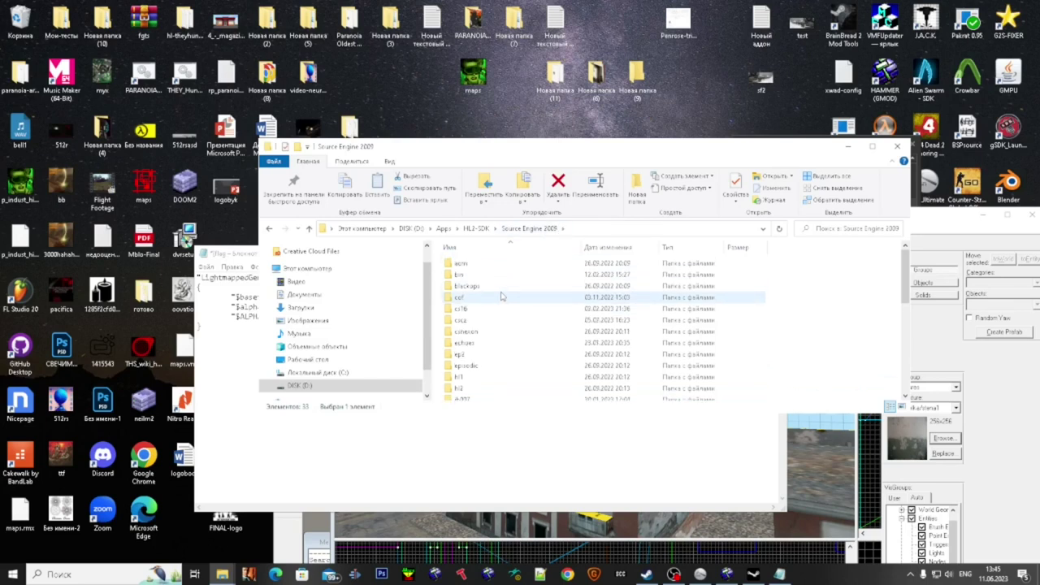
double_click(495, 377)
left_click(481, 264)
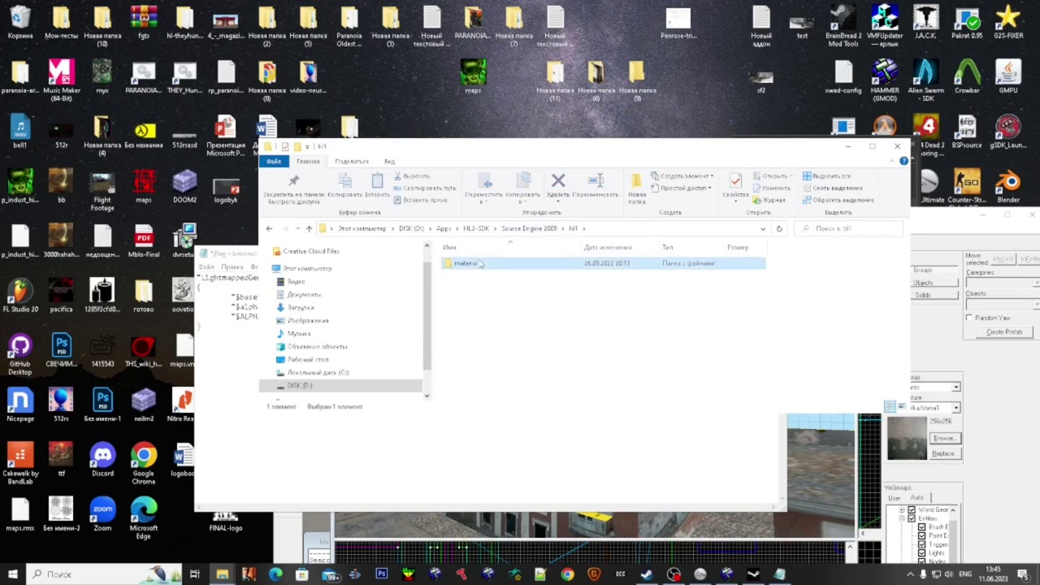
double_click(481, 264)
double_click(499, 318)
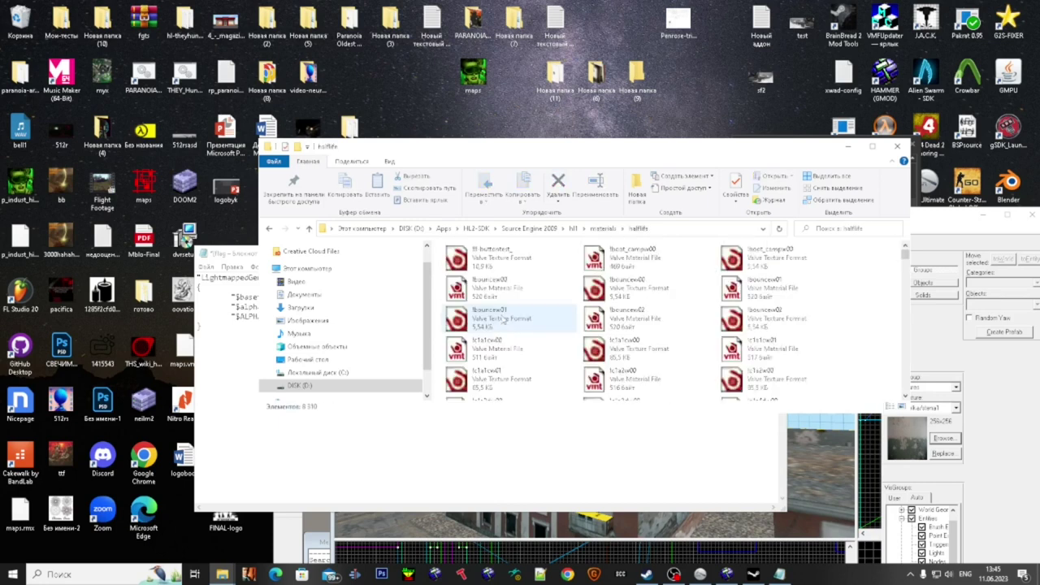
scroll(500, 297, "down", 3)
left_click_drag(905, 255, 905, 294)
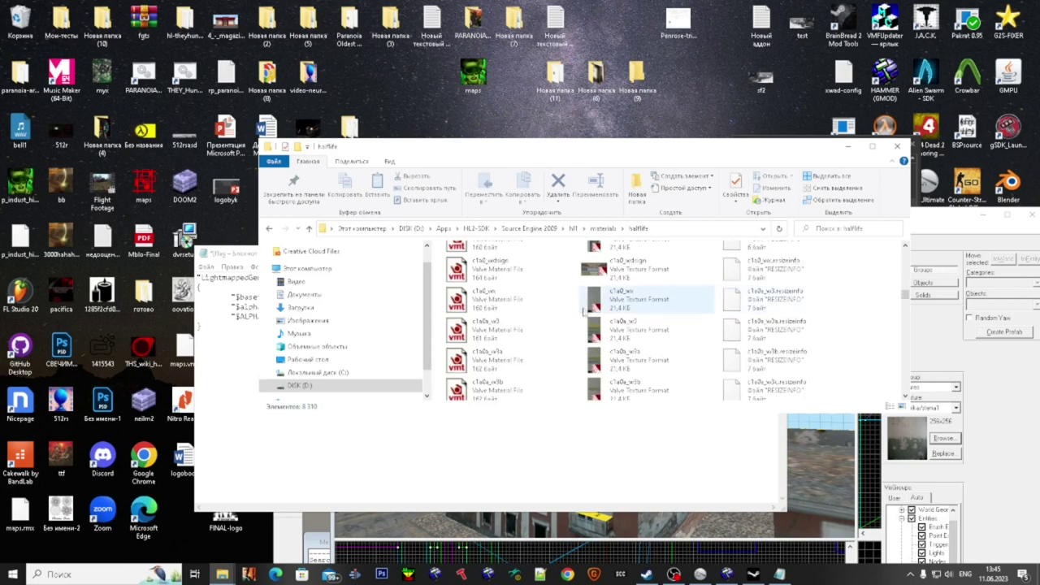
- Open the c1a0_wx material file and copy its $detail and $detailscale lines
double_click(551, 302)
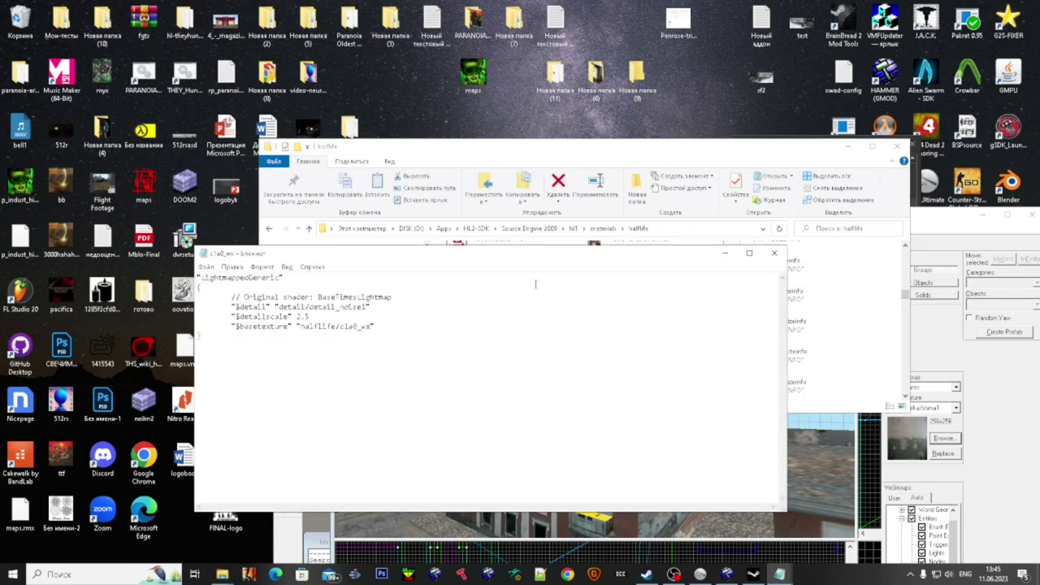
left_click_drag(310, 316, 234, 310)
key("ctrl+c")
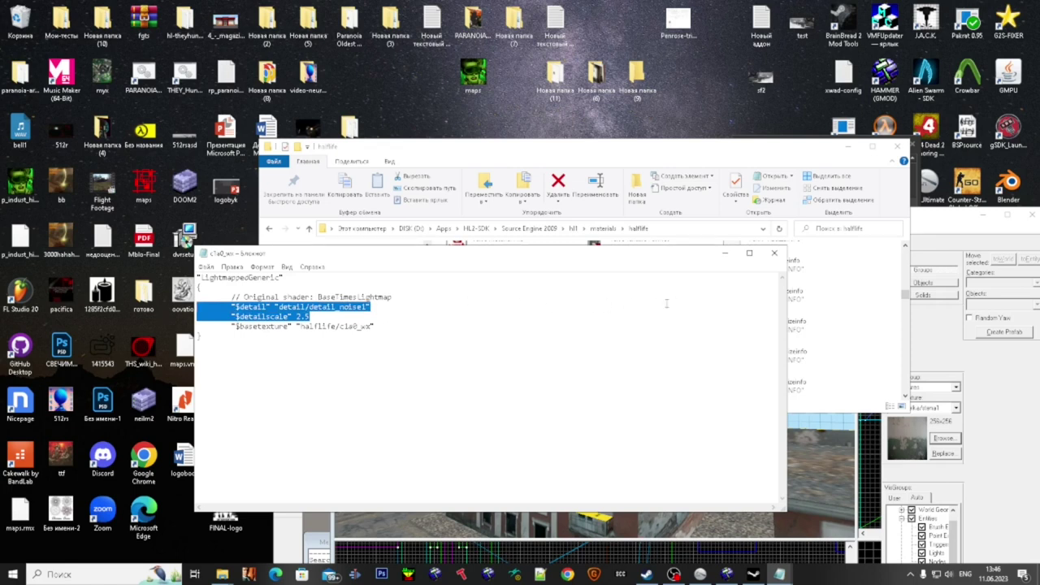
left_click_drag(393, 311, 206, 317)
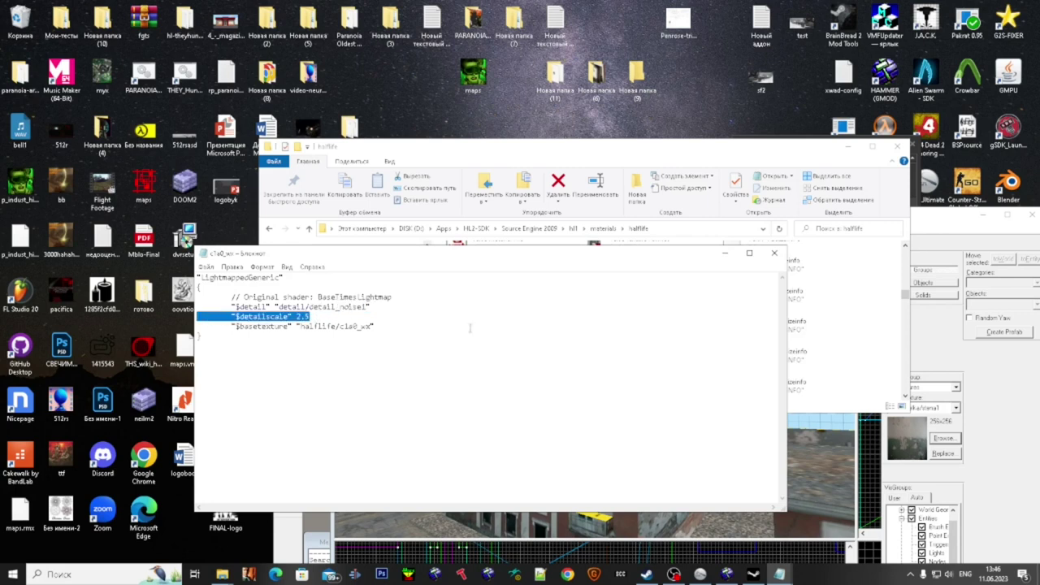
- Return to the Perestrelka flag material, add the copied $detail and $detailscale lines below $ALPHATESTREFERENCE, and set the detail scale to 10.0
left_click(801, 268)
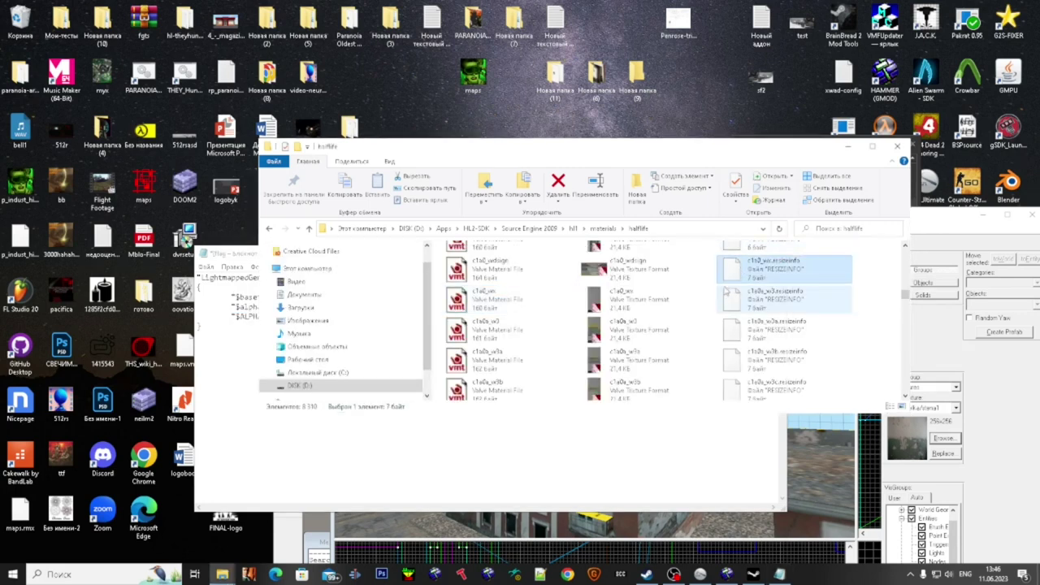
key("alt+Left")
key("alt+Left")
key("alt+Left")
key("alt+Left")
key("alt+Left")
key("alt+Left")
left_click(355, 434)
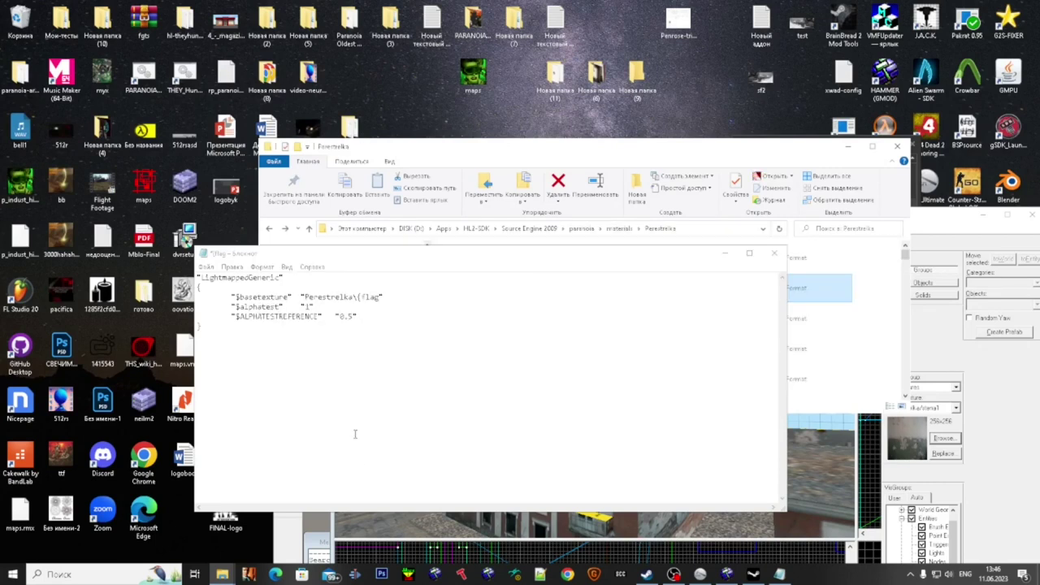
key("Return")
key("ctrl+v")
double_click(306, 335)
type("10")
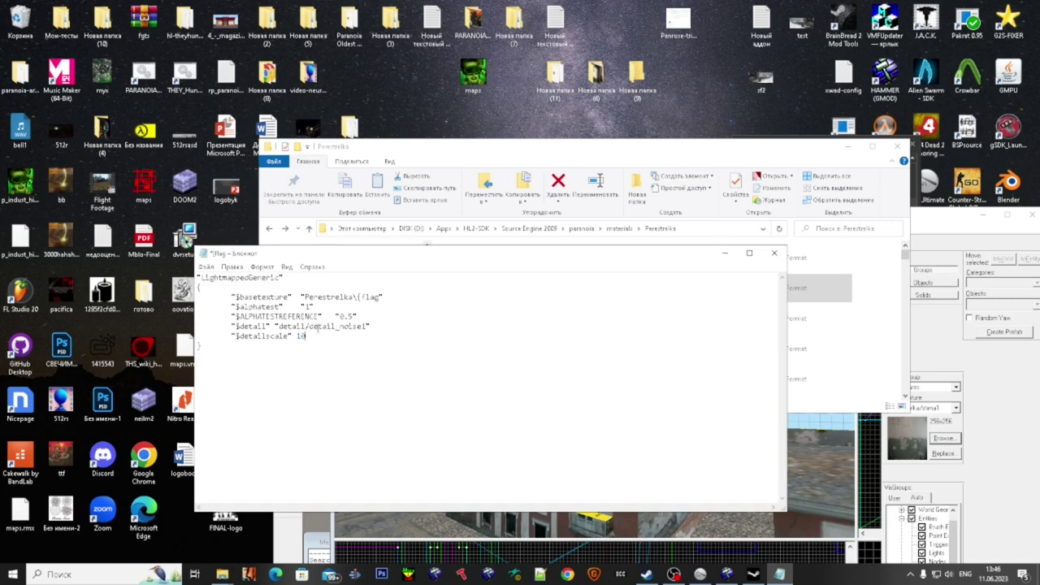
type(".0")
- Add a "$surfaceprop" "carpet" line below the $detailscale line in the flag material
left_click(816, 258)
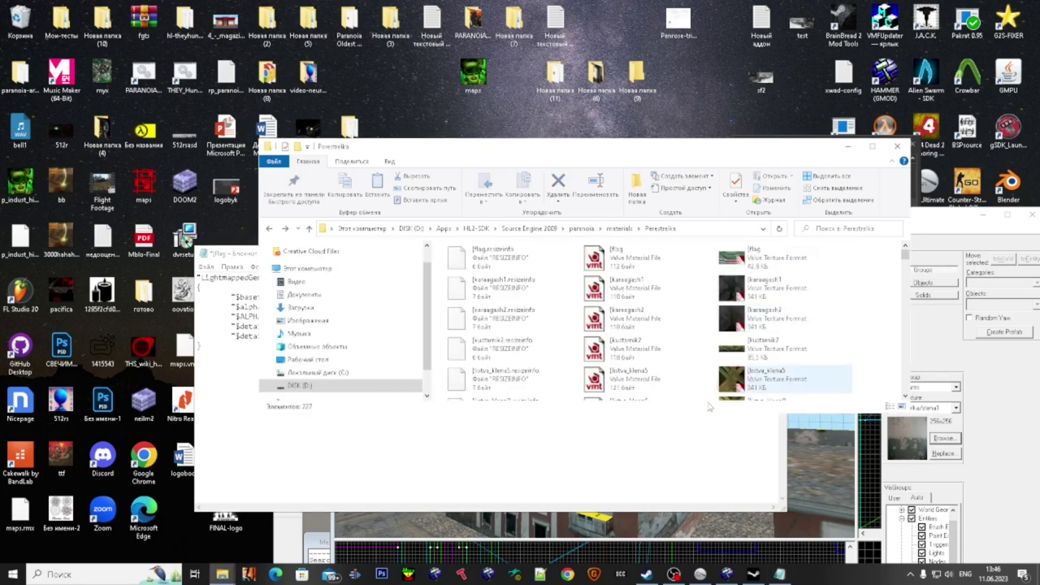
left_click(673, 439)
key("Return")
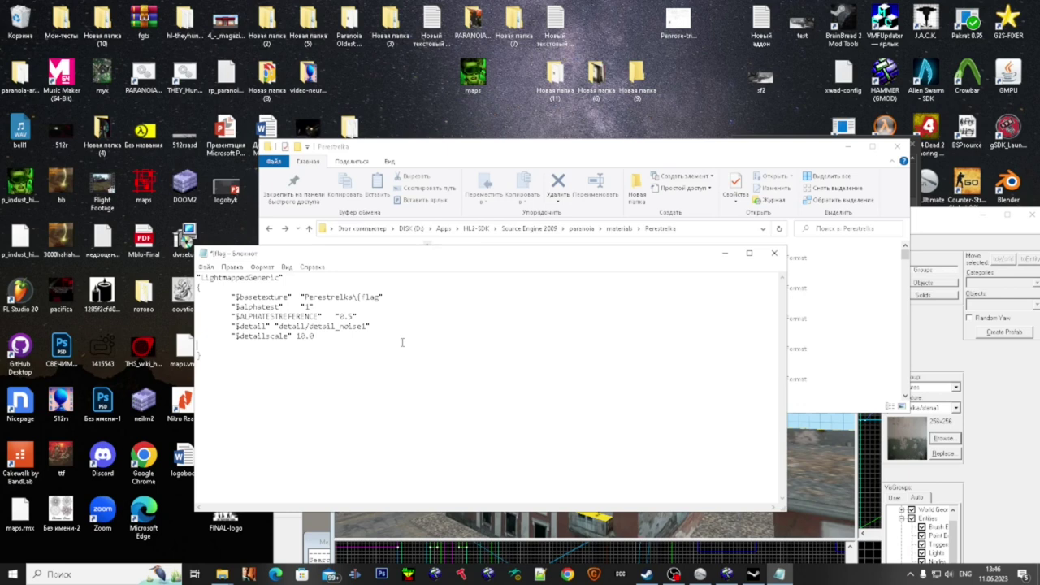
type("\"$surfaceprop")
left_click_drag(262, 345, 142, 349)
left_click(284, 342)
left_click_drag(467, 253, 375, 276)
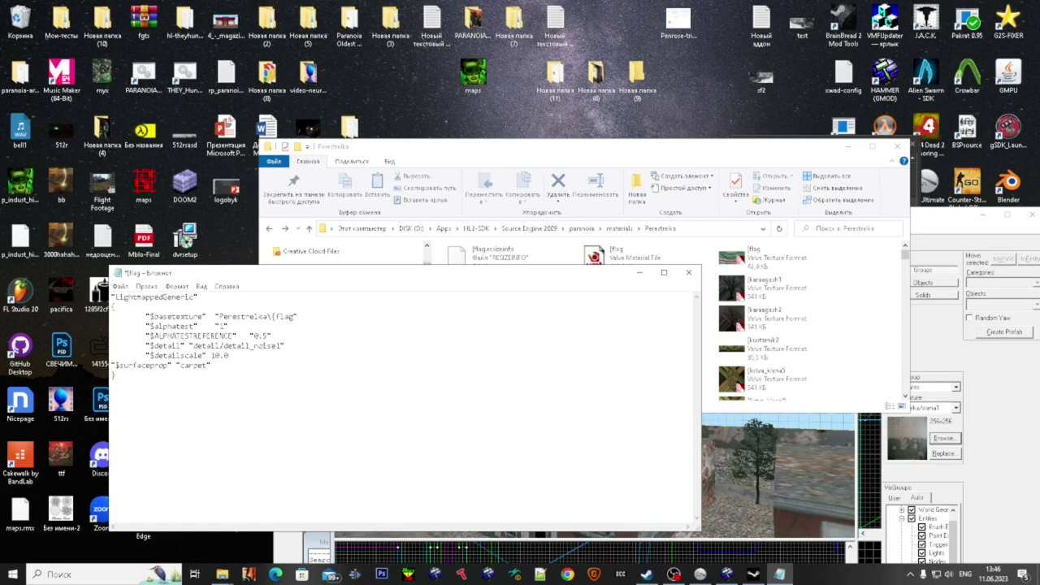
- Copy the $surfaceprop line from the flag material, then save and close the file
left_click_drag(271, 364, 101, 369)
key("ctrl+c")
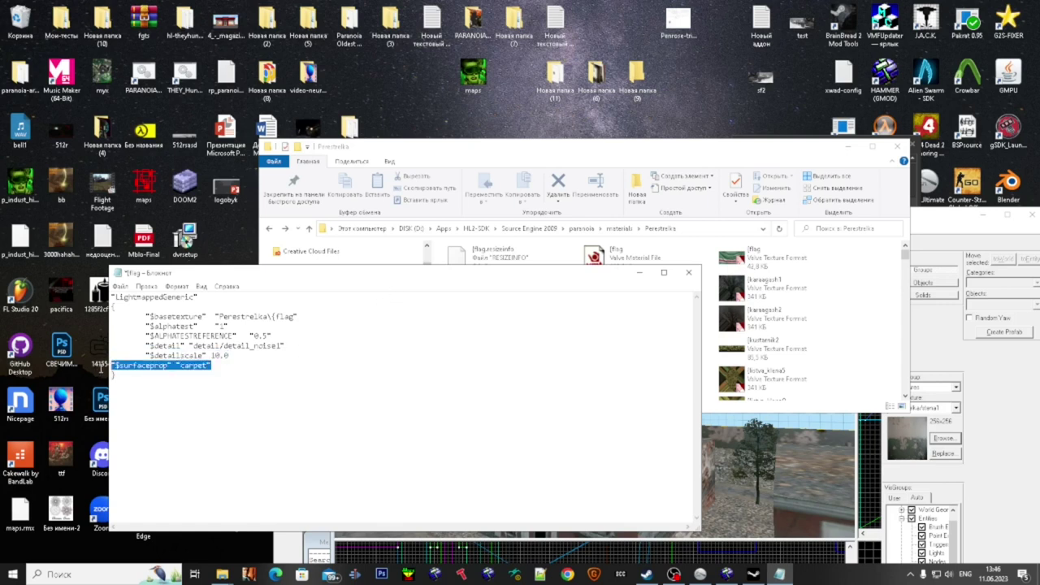
left_click(289, 386)
key("ctrl+s")
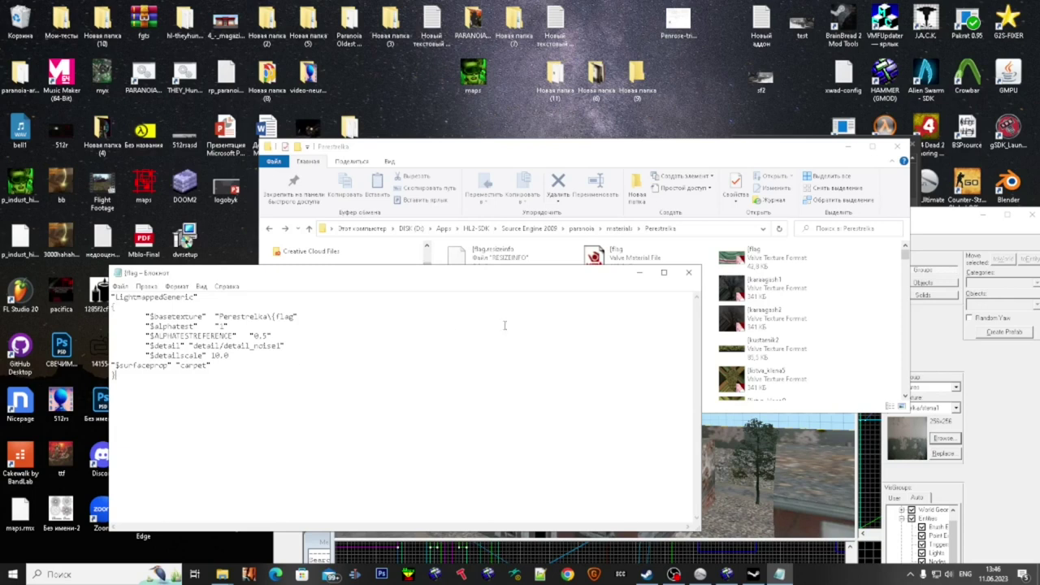
left_click(690, 273)
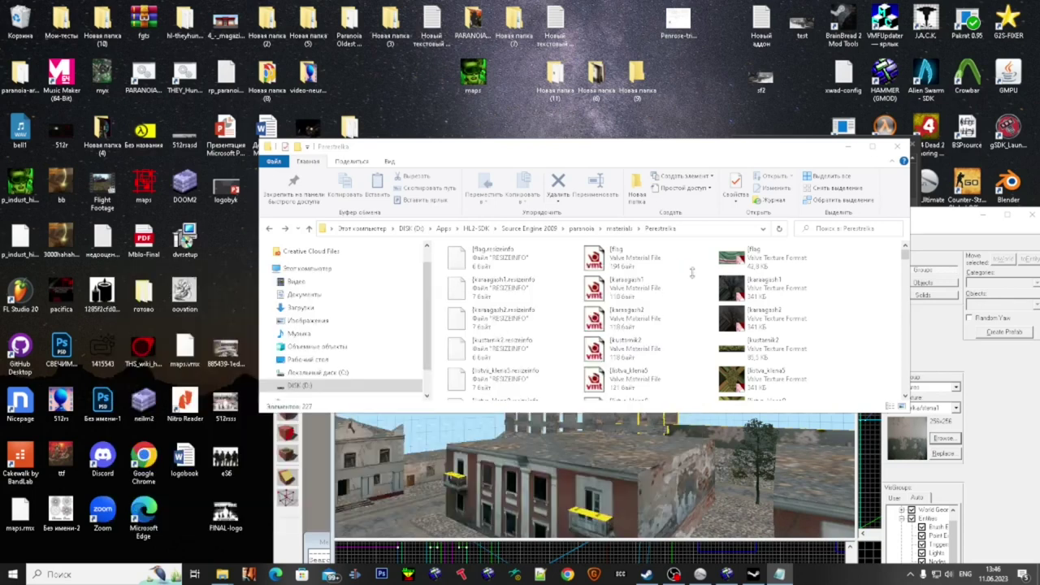
- Open the zabor1 material file from the Perestrelka folder
left_click(641, 288)
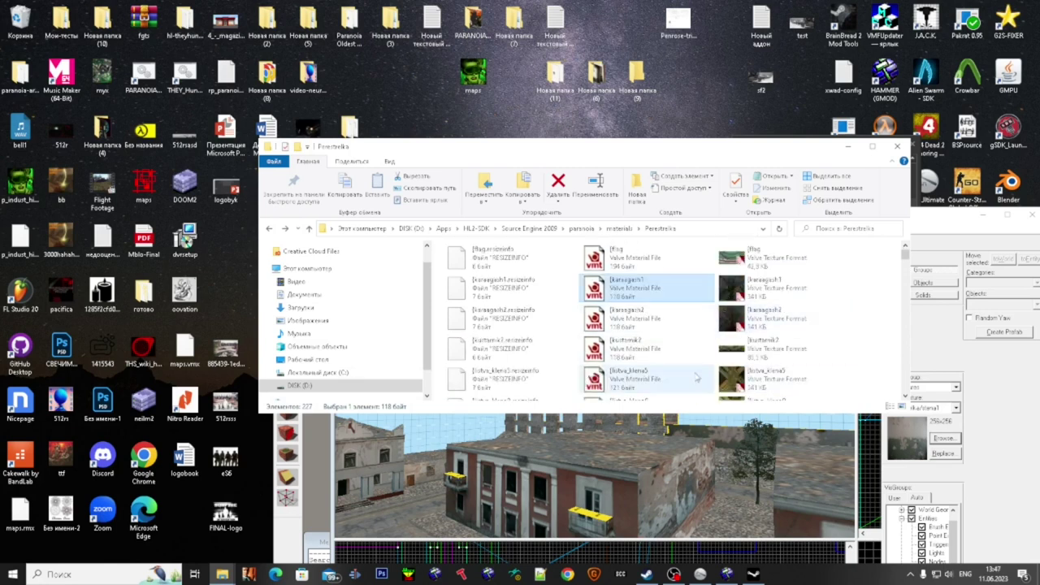
scroll(722, 314, "down", 2)
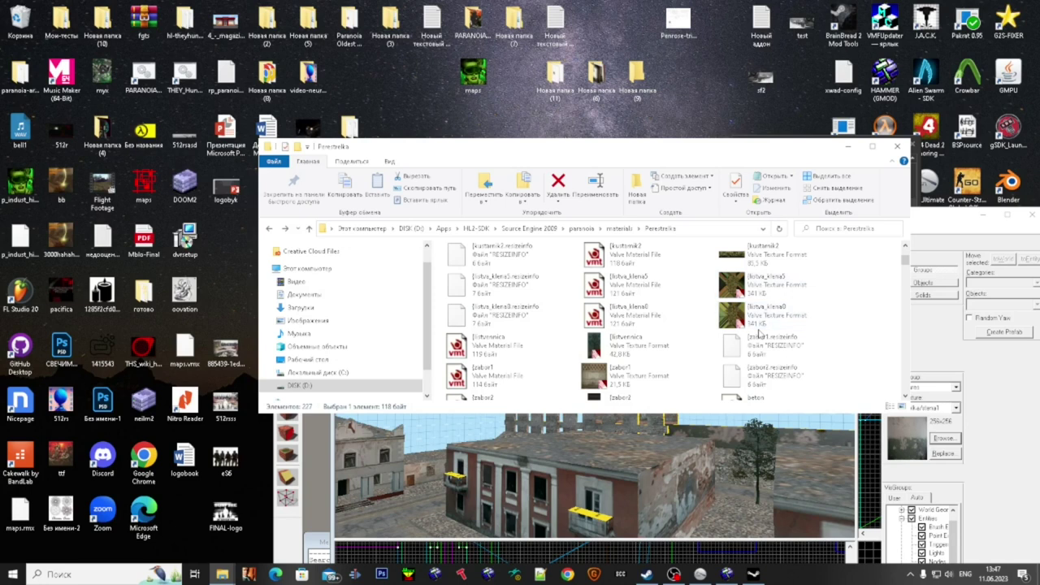
scroll(732, 302, "down", 2)
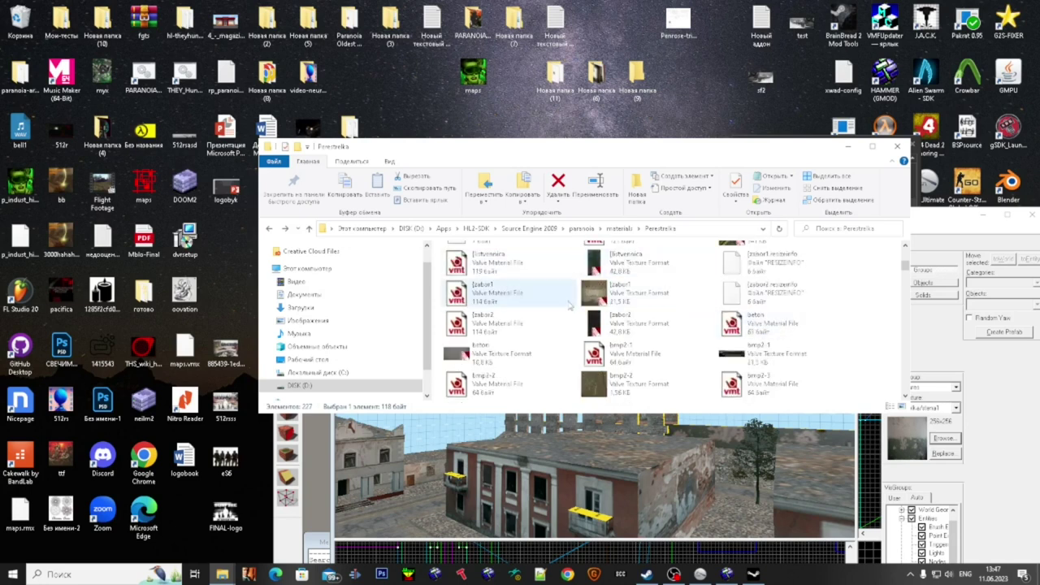
double_click(526, 306)
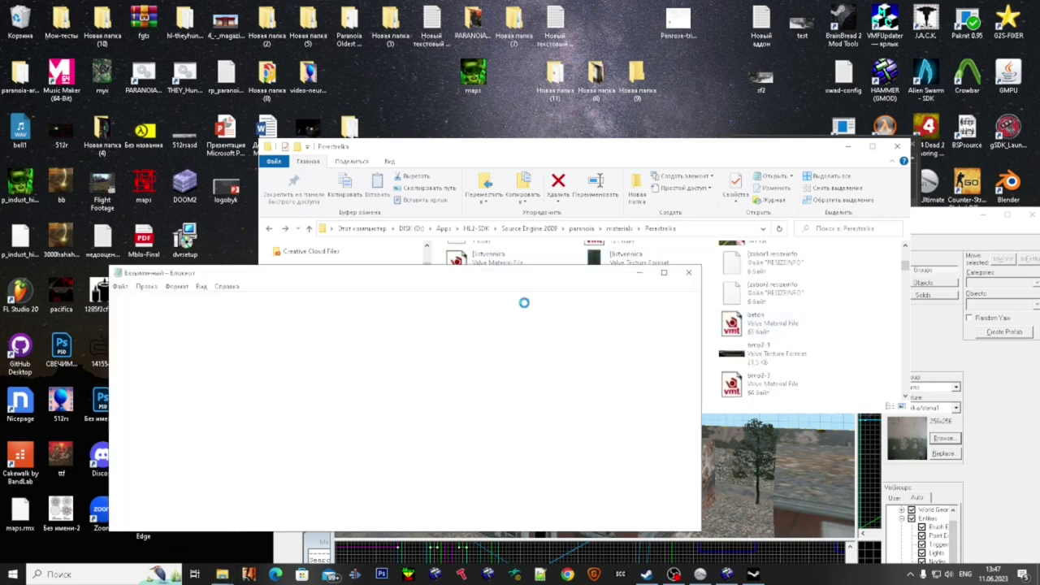
left_click(299, 329)
key("Return")
key("ctrl+v")
key("ctrl+z")
- Move the zabor1 material text clear of the file list and check the zabor1 texture image
left_click_drag(559, 264, 585, 375)
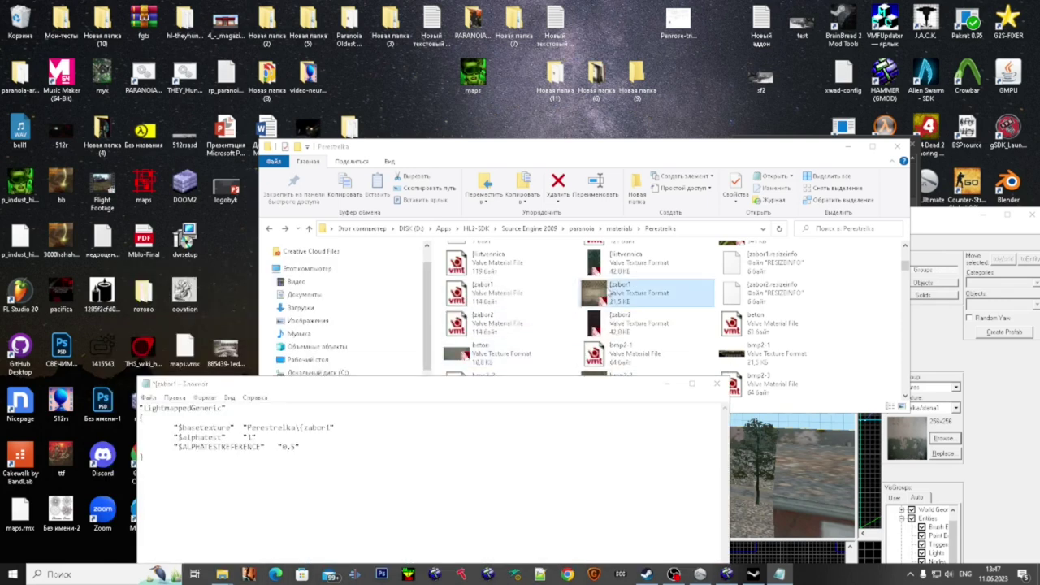
left_click(515, 291)
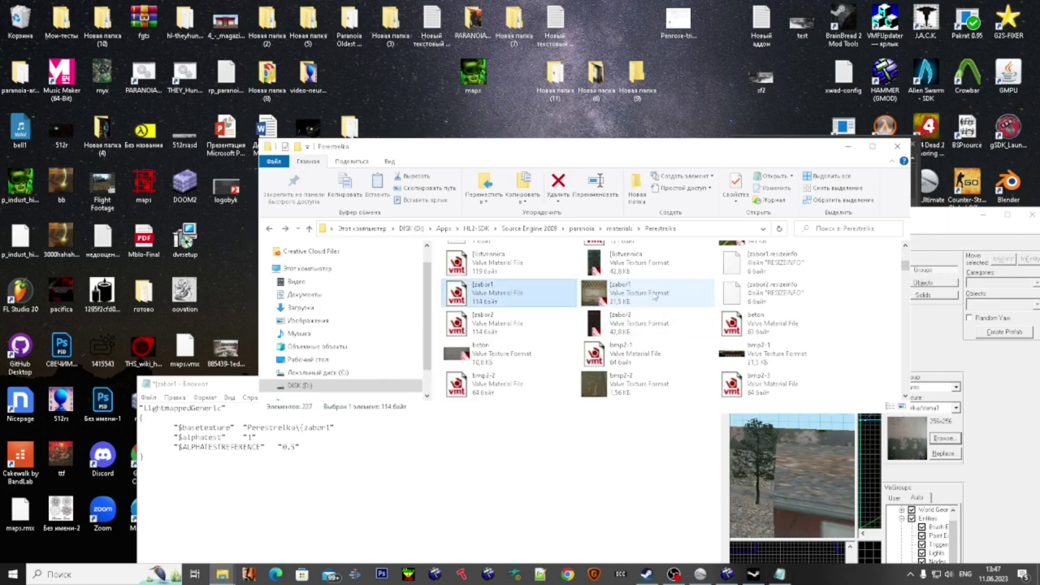
left_click(600, 291)
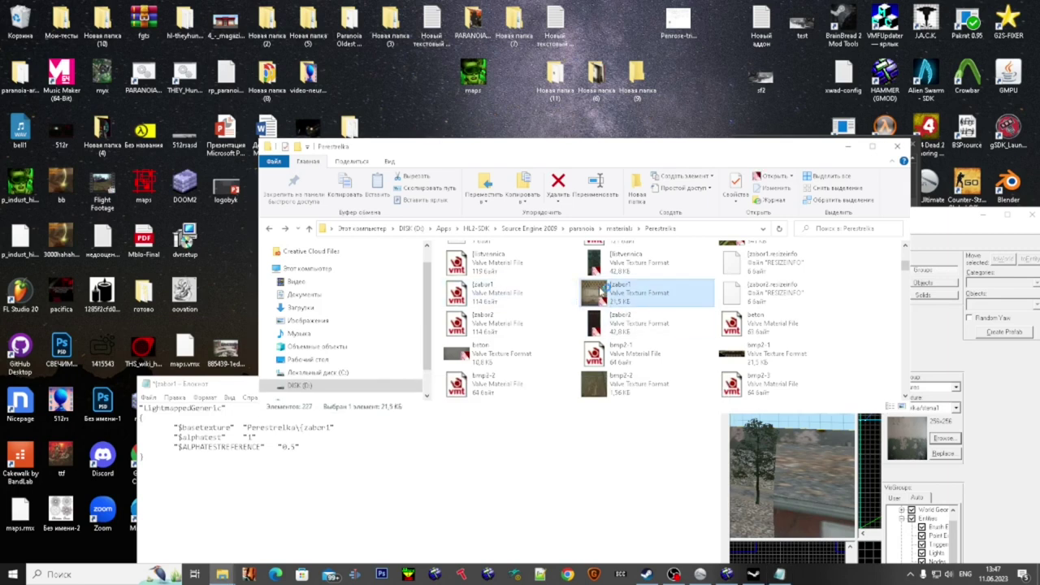
double_click(599, 291)
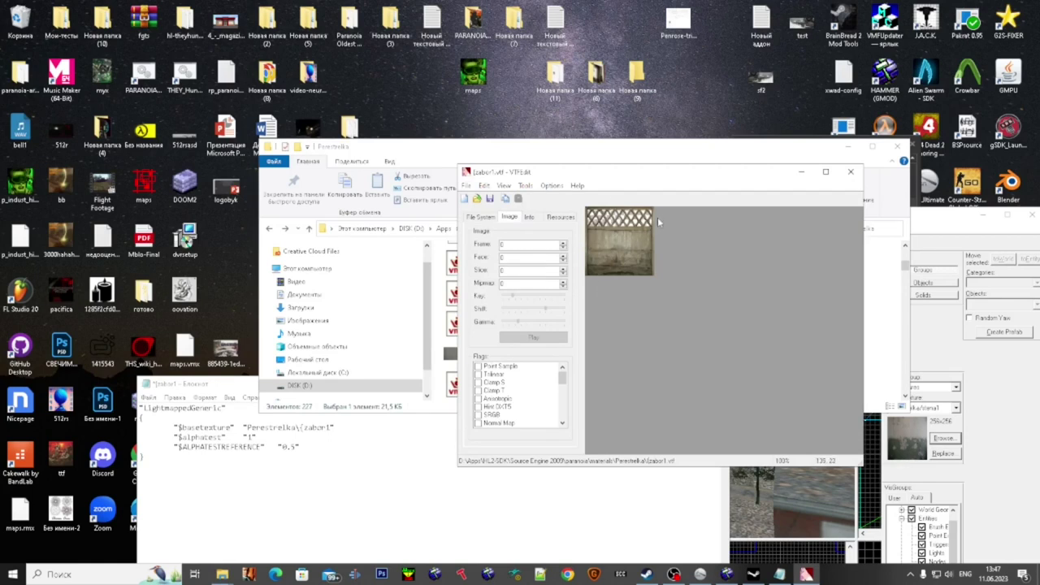
left_click(850, 171)
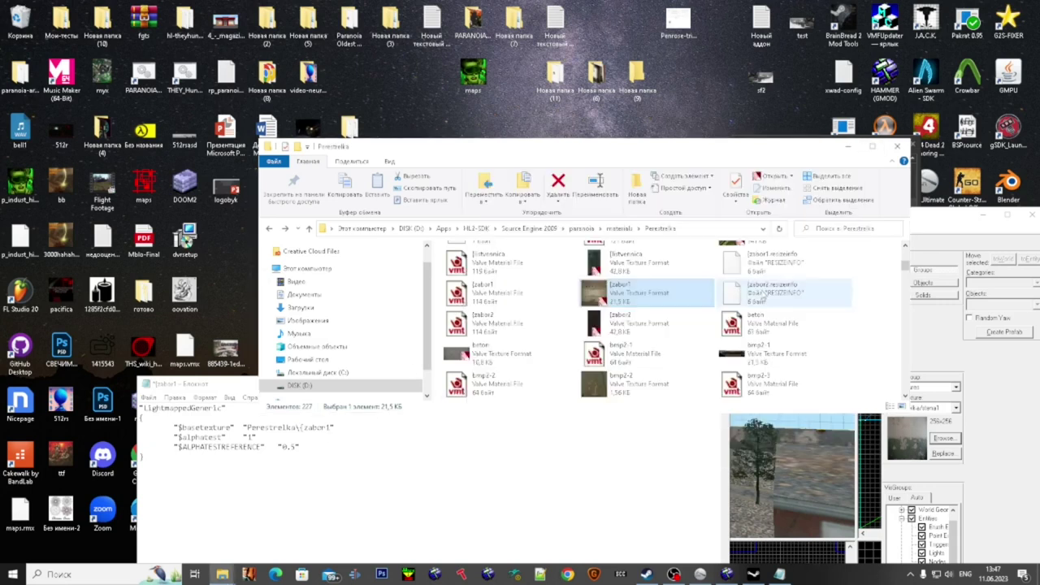
- Check the karaagash1 tree texture image in the Perestrelka folder
scroll(764, 299, "up", 5)
double_click(762, 296)
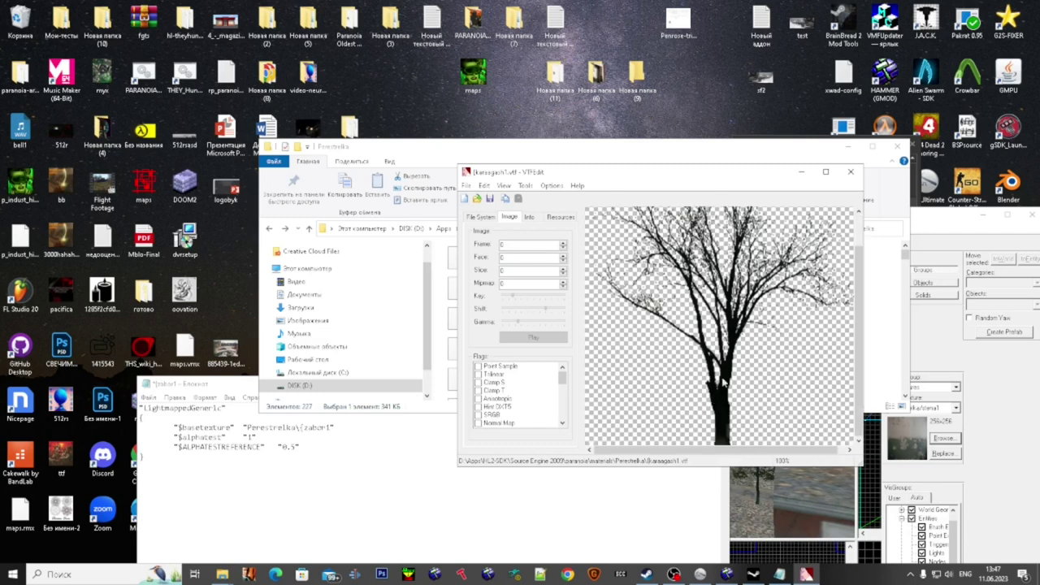
left_click(849, 172)
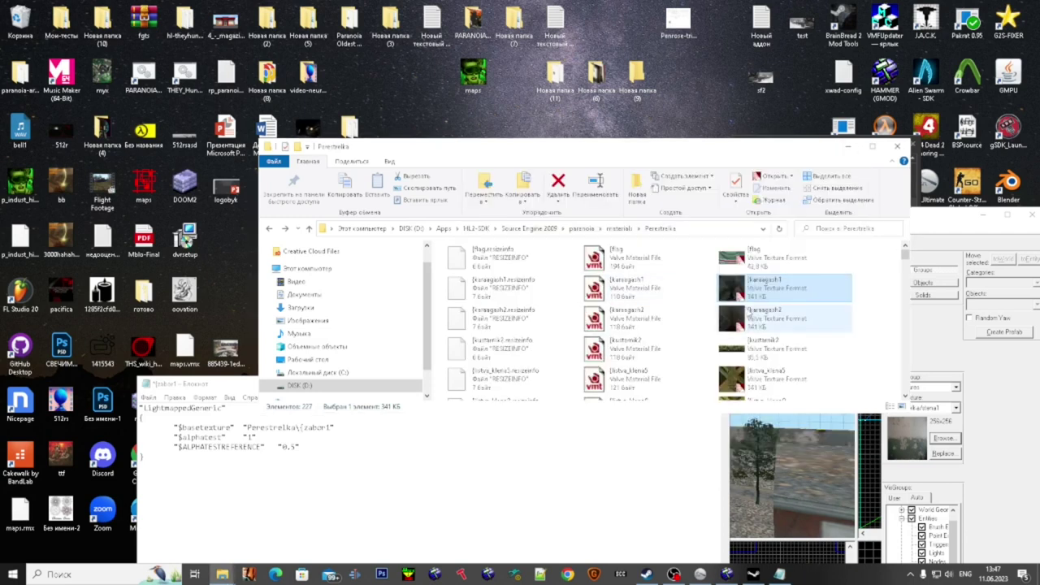
- Reopen the flag material file and check the kustarnik2 bush texture image
left_click(691, 263)
double_click(692, 263)
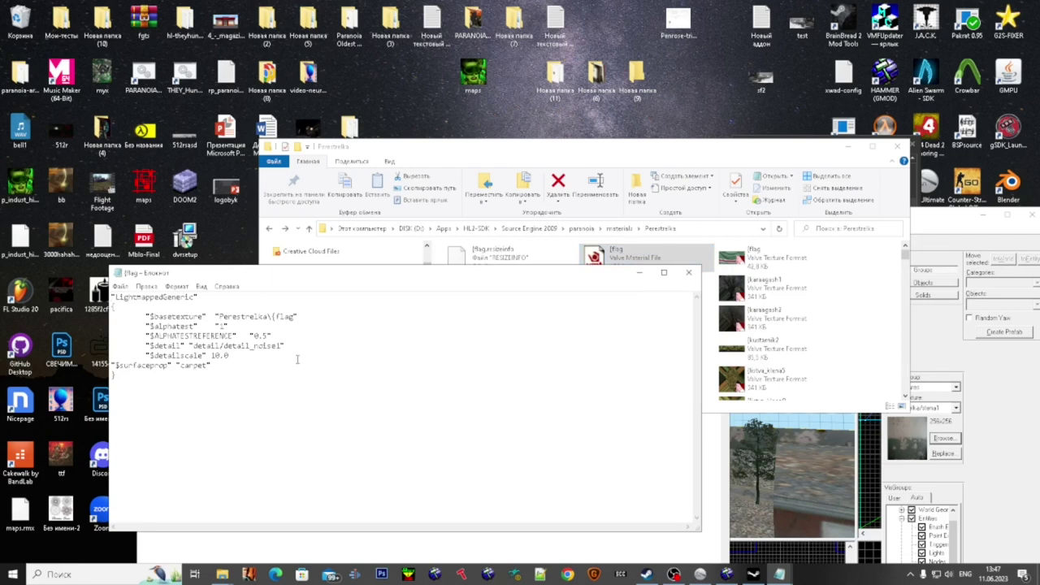
left_click(739, 351)
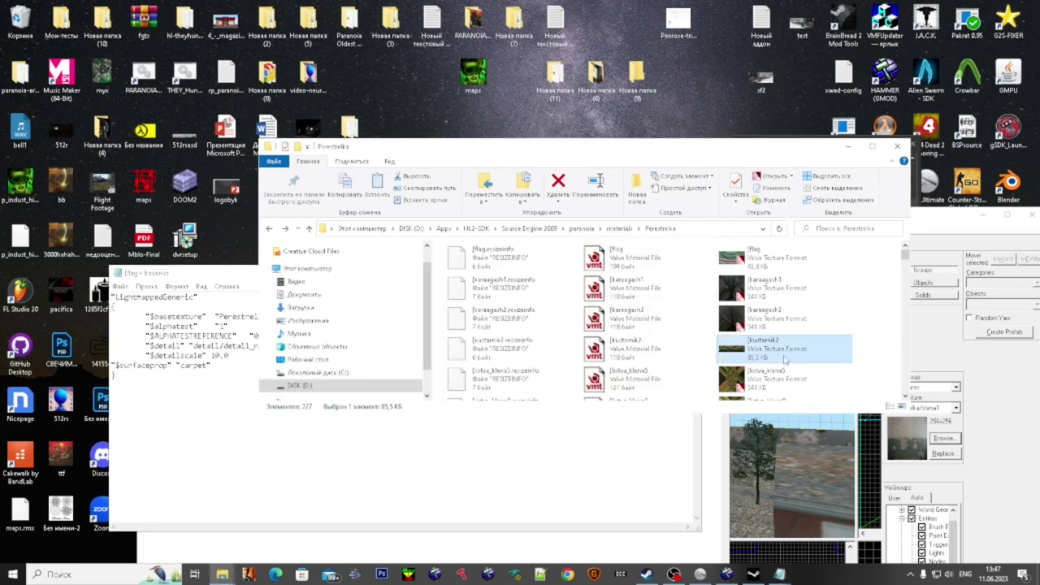
left_click(487, 443)
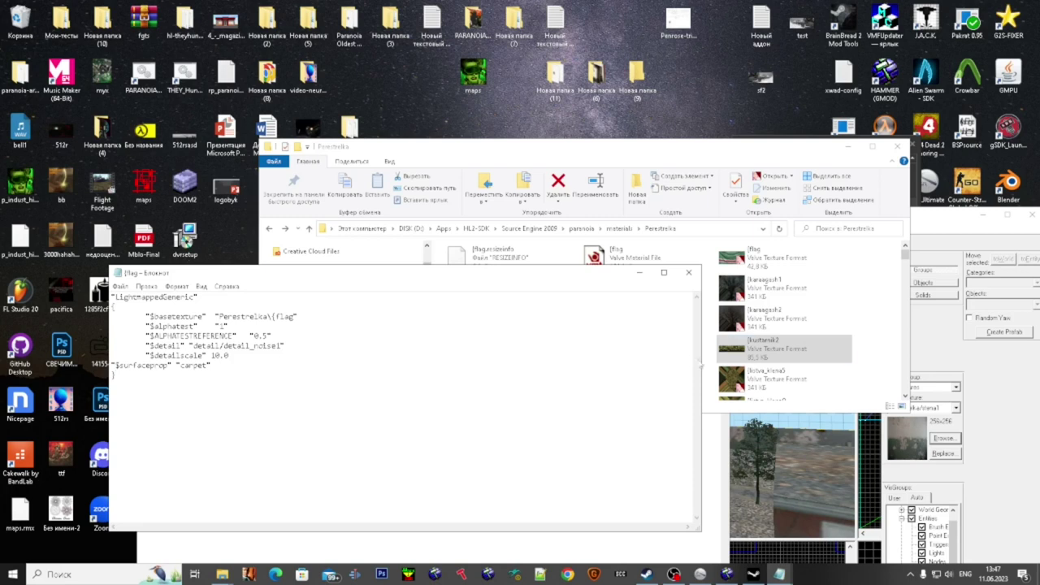
double_click(800, 355)
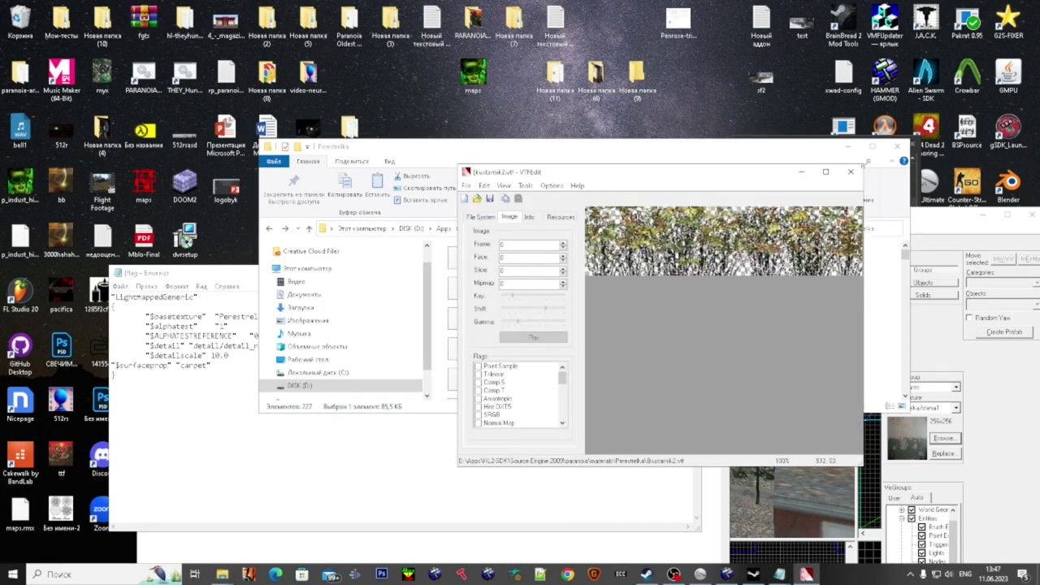
left_click(850, 171)
- Copy the detail settings from the flag material and close the file
left_click(273, 453)
left_click_drag(250, 356, 116, 351)
key("ctrl+c")
left_click(688, 273)
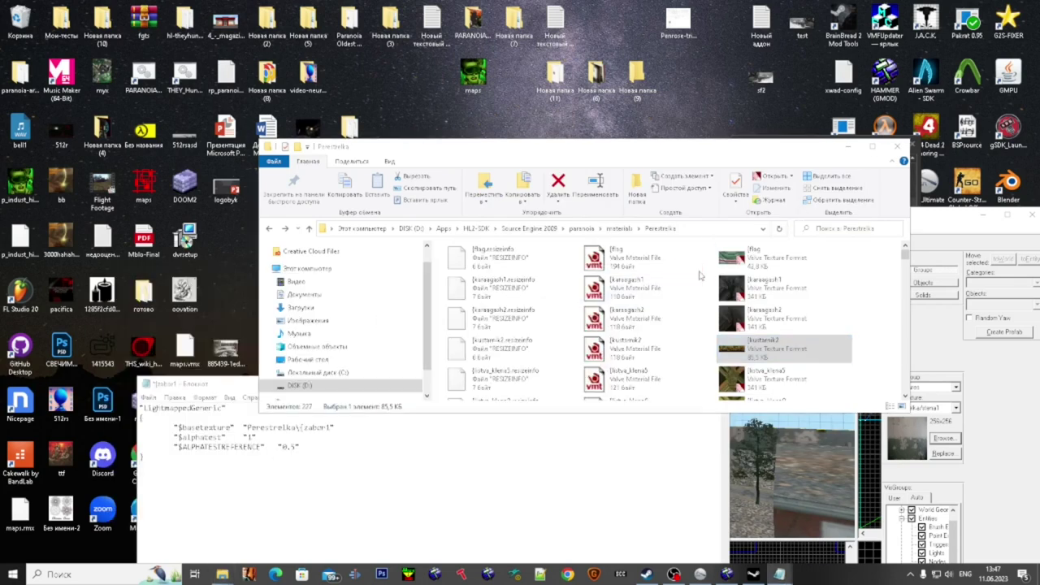
- Paste the copied "$detail" "detail/detail_noise1" and "$detailscale" 10.0 lines below the existing parameters of the zabor1 material
scroll(696, 274, "down", 2)
left_click(355, 452)
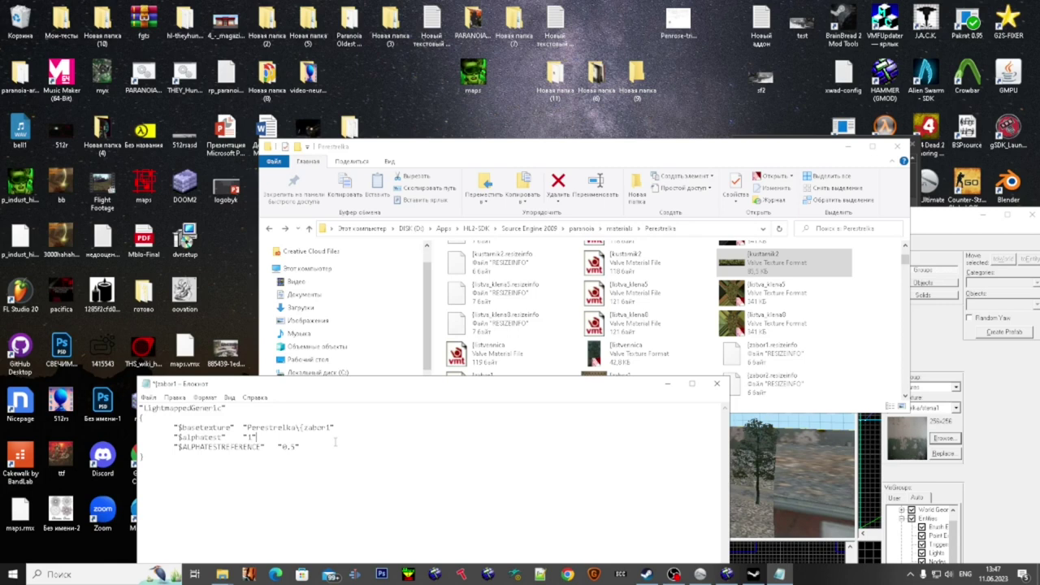
key("Return")
key("ctrl+v")
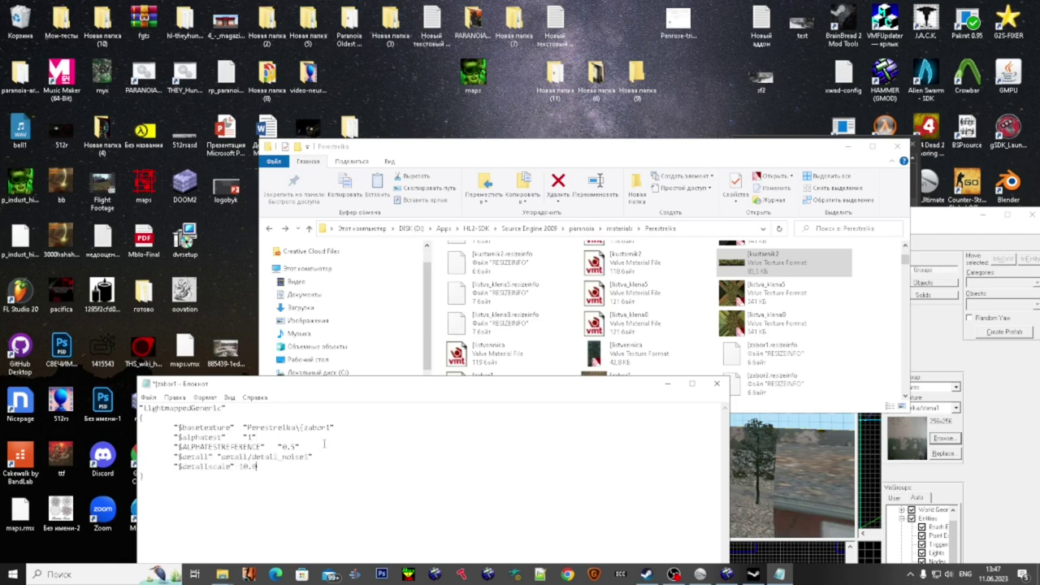
scroll(699, 313, "down", 3)
scroll(699, 313, "up", 3)
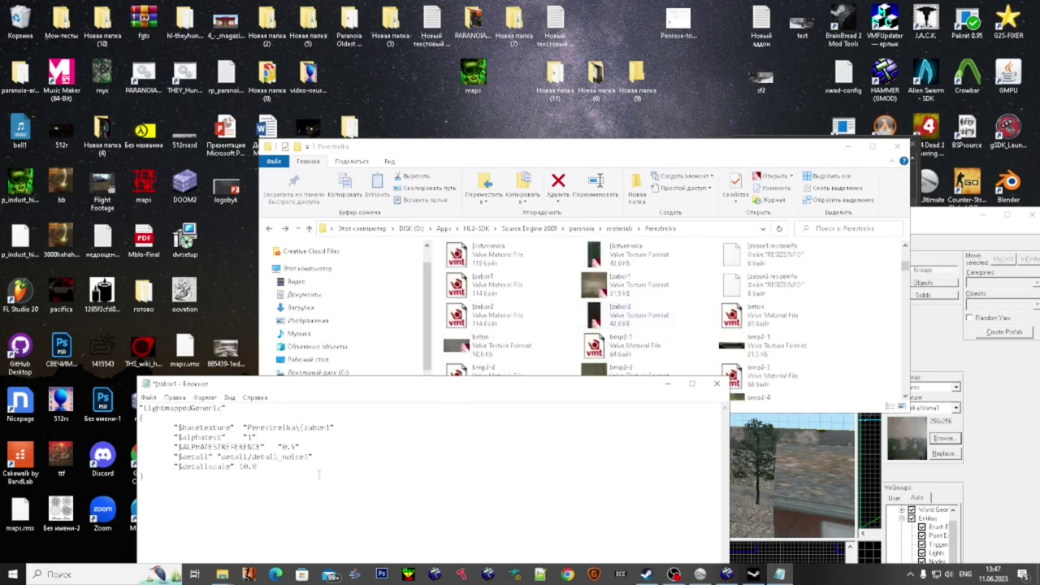
- Add a $surfaceprop "concrete" line to the zabor1 material, copy the detail and surface lines with the closing brace, then save and close the file
key("Return")
key("BackSpace")
key("BackSpace")
key("BackSpace")
type("rfaceprop \"concrete\"")
left_click_drag(157, 513, 124, 461)
key("ctrl+c")
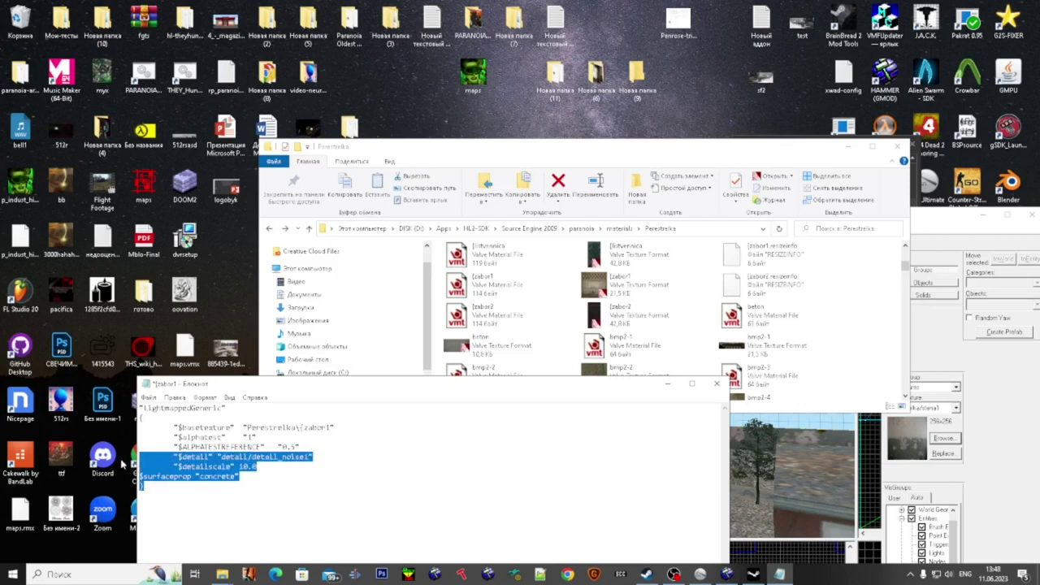
left_click(401, 481)
key("ctrl+s")
left_click(716, 382)
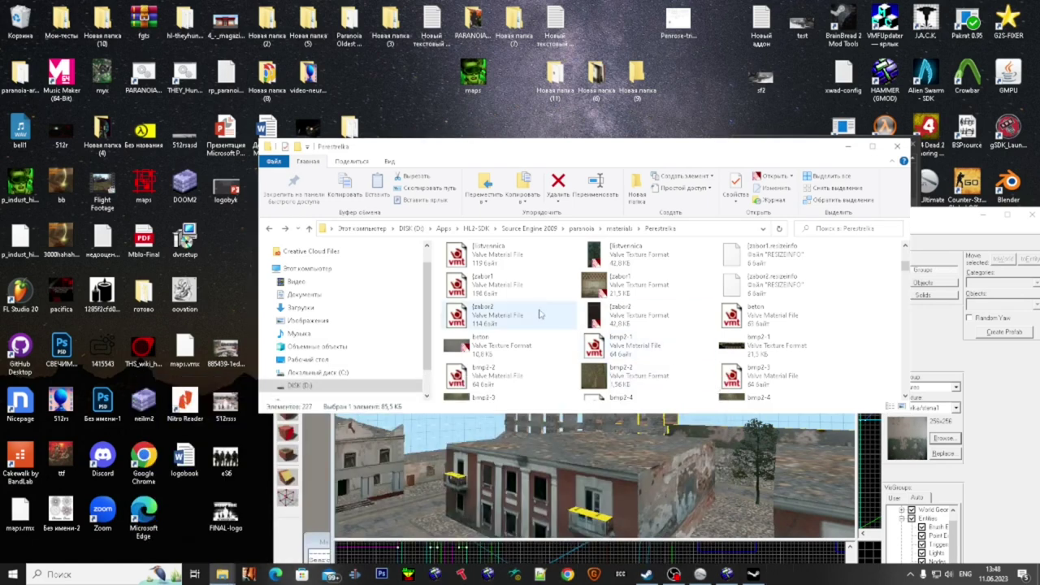
- Check the zabor2 texture image and open the zabor2 material file
left_click(670, 316)
double_click(671, 316)
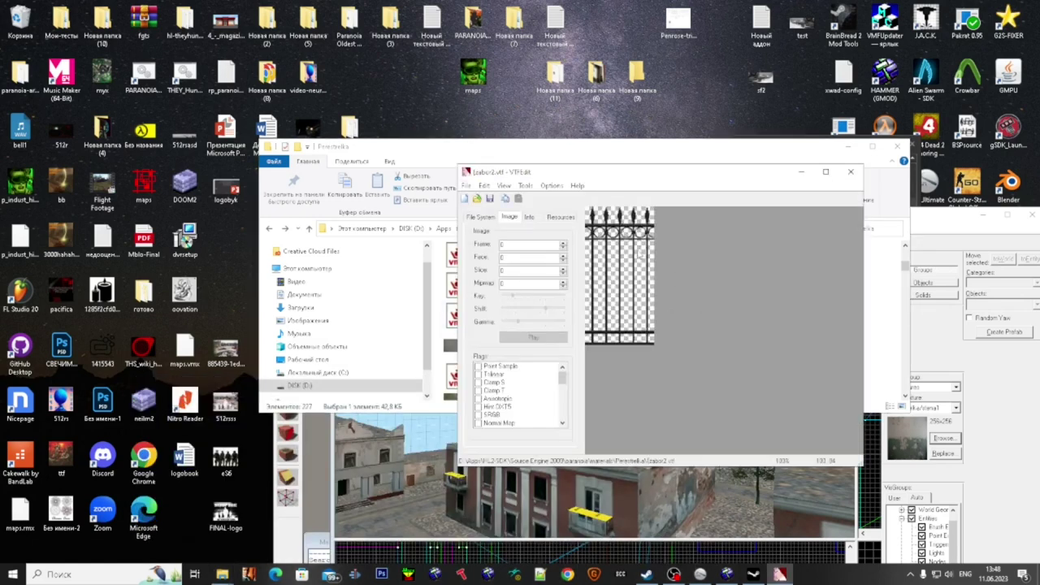
left_click(850, 171)
double_click(483, 315)
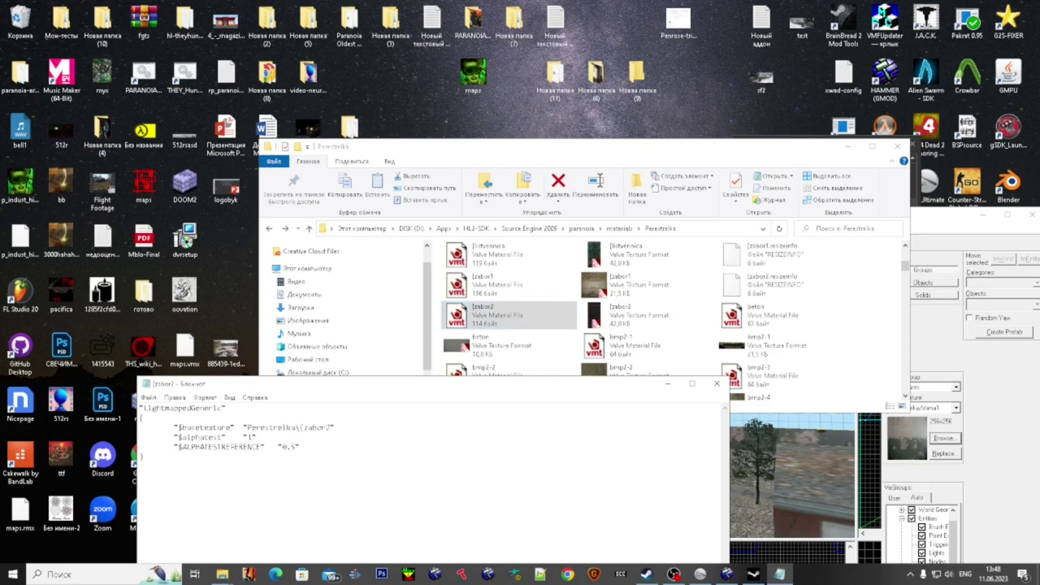
scroll(585, 313, "up", 1)
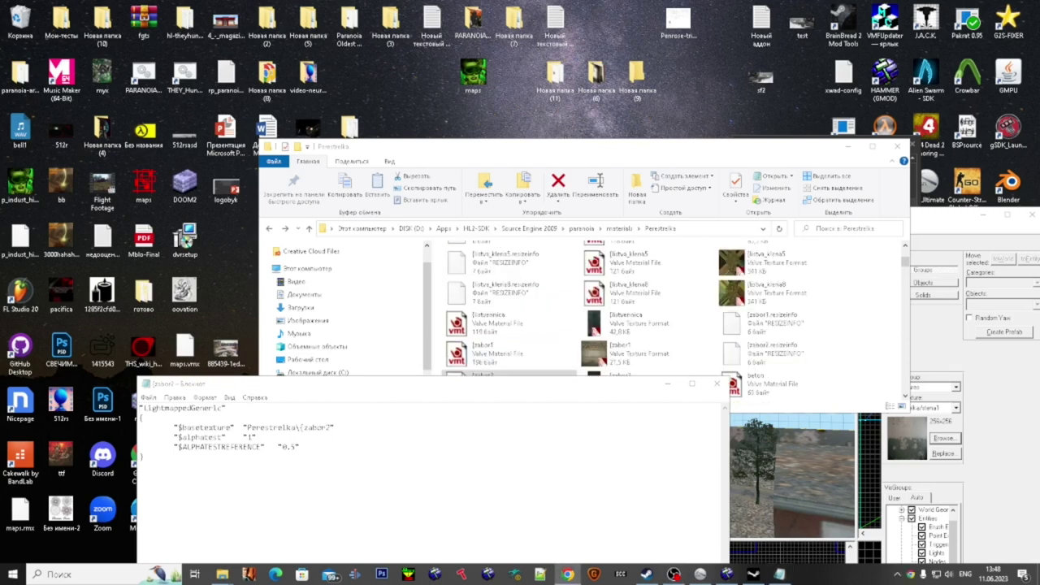
left_click(589, 354)
scroll(589, 359, "down", 1)
double_click(601, 289)
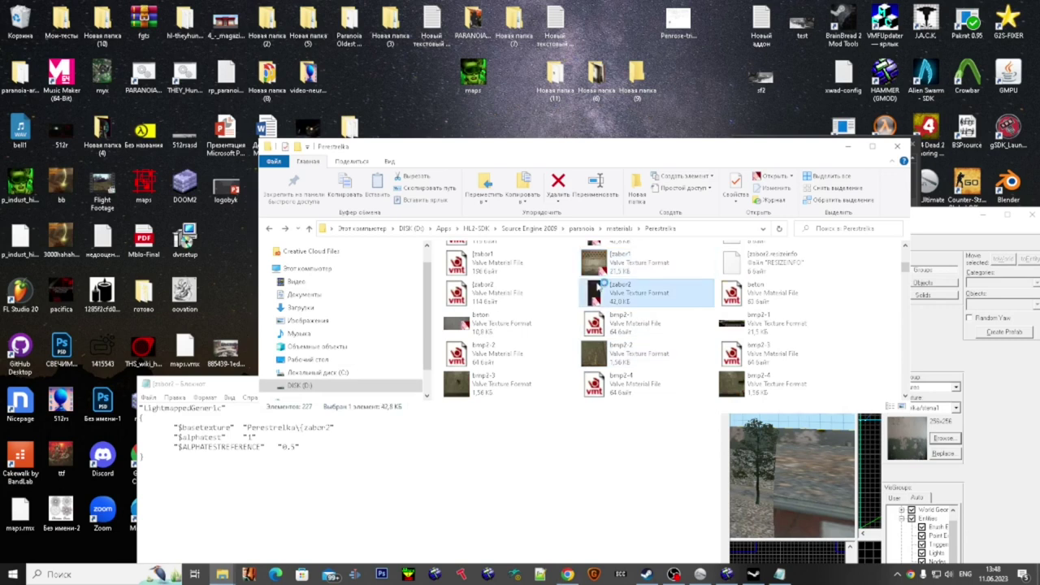
left_click(851, 171)
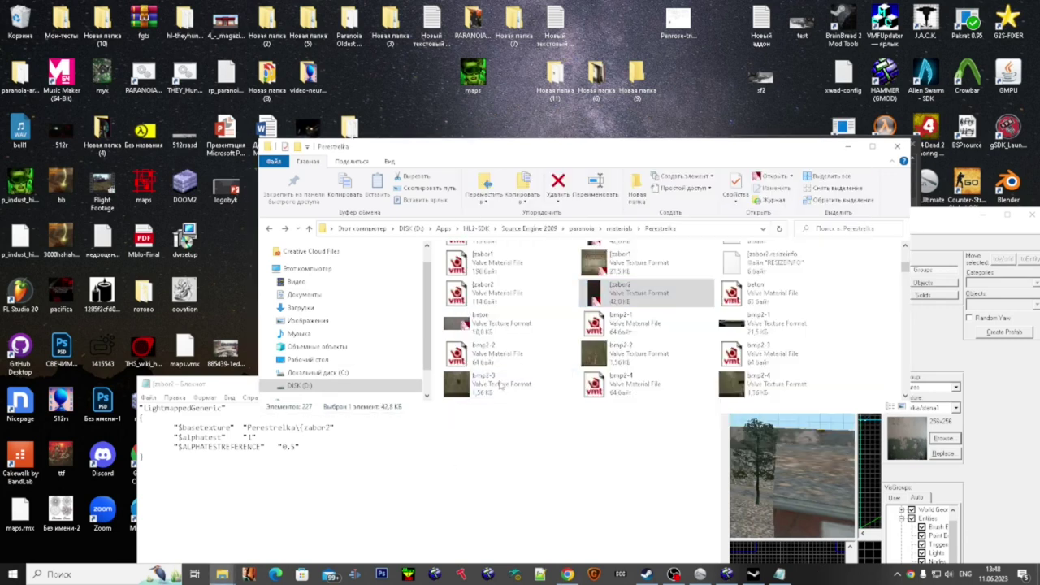
- Add a %compilepassbullets line below the alpha test reference in the zabor2 material
left_click(355, 440)
left_click_drag(354, 441, 348, 444)
left_click(348, 444)
key("Return")
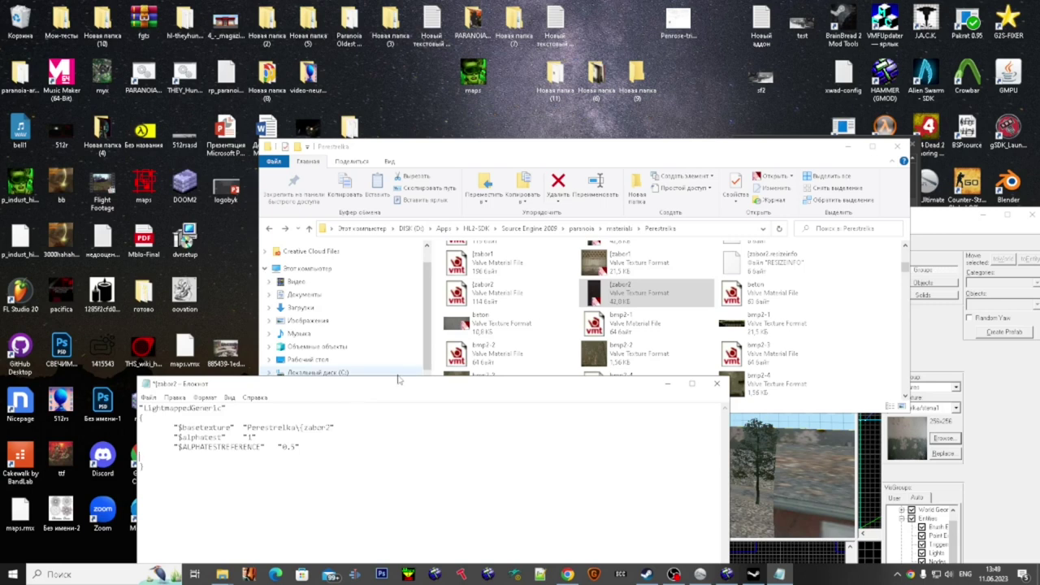
key("ctrl+v")
key("ctrl+z")
type("mpilepassbullets")
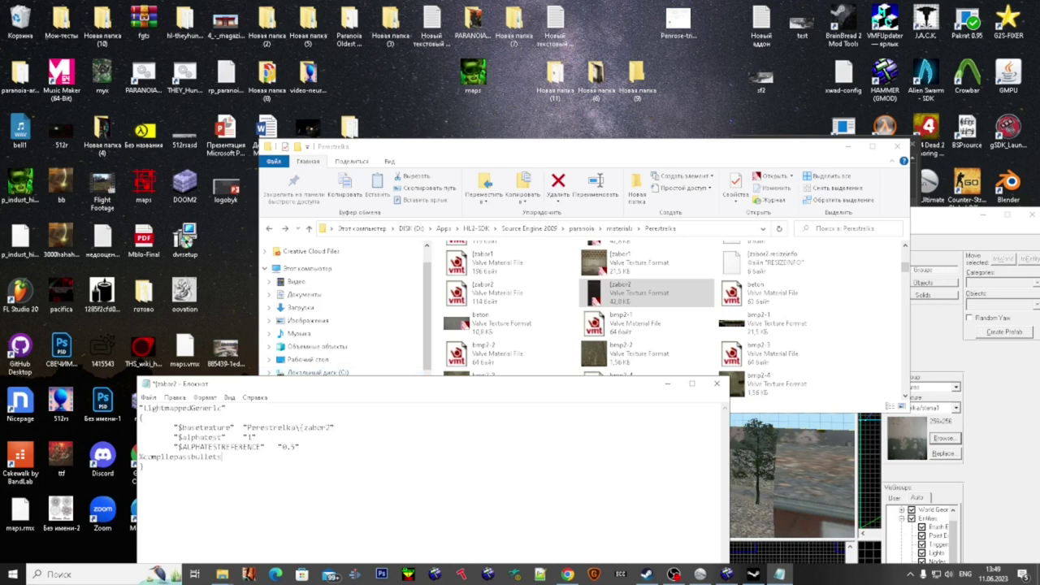
- Set %compilepassbullets to 1 in the zabor2 material, then save and close the file
key("alt+Tab")
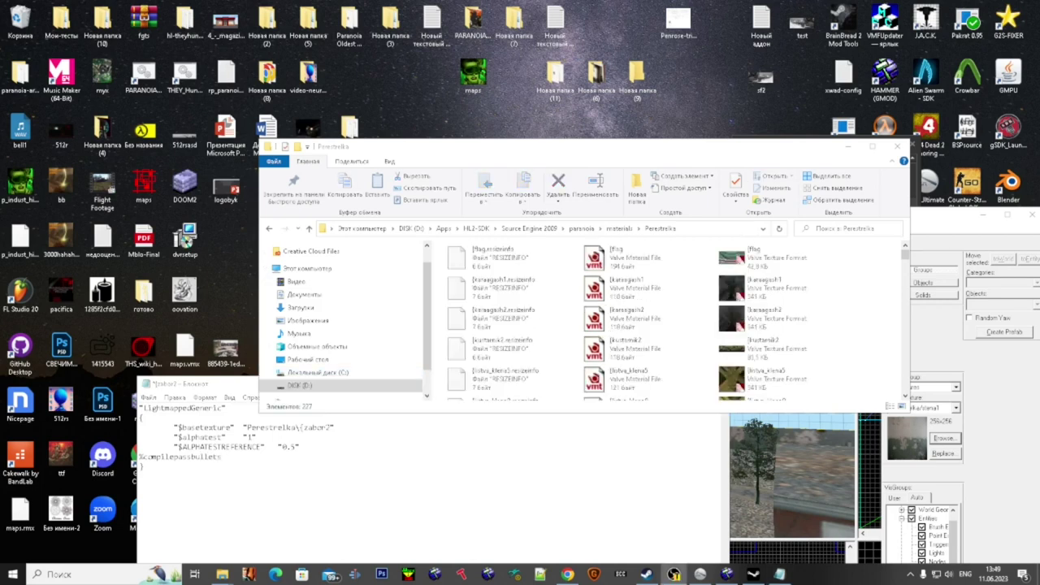
left_click(630, 288)
scroll(617, 325, "down", 5)
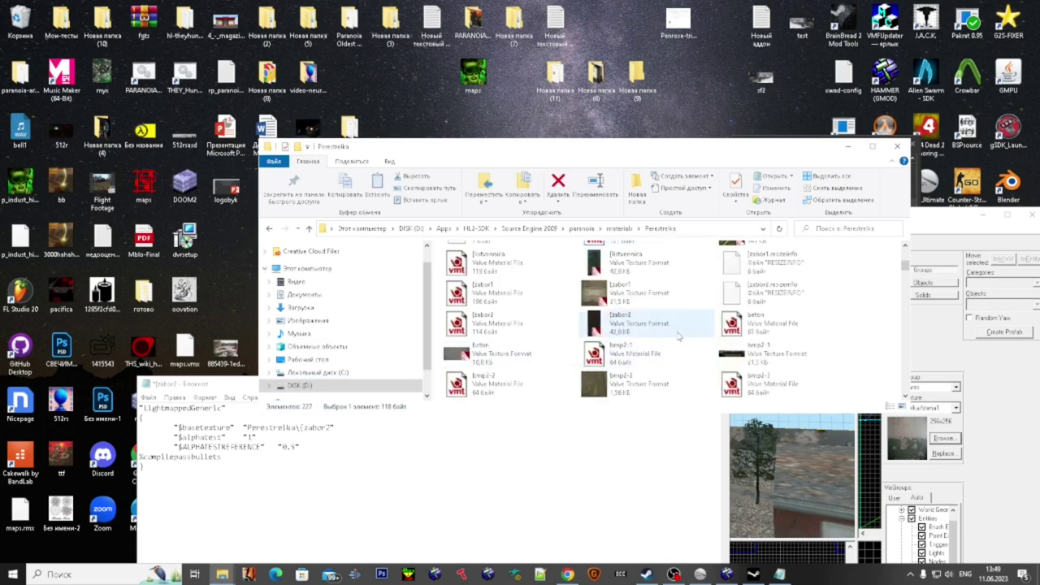
left_click(240, 459)
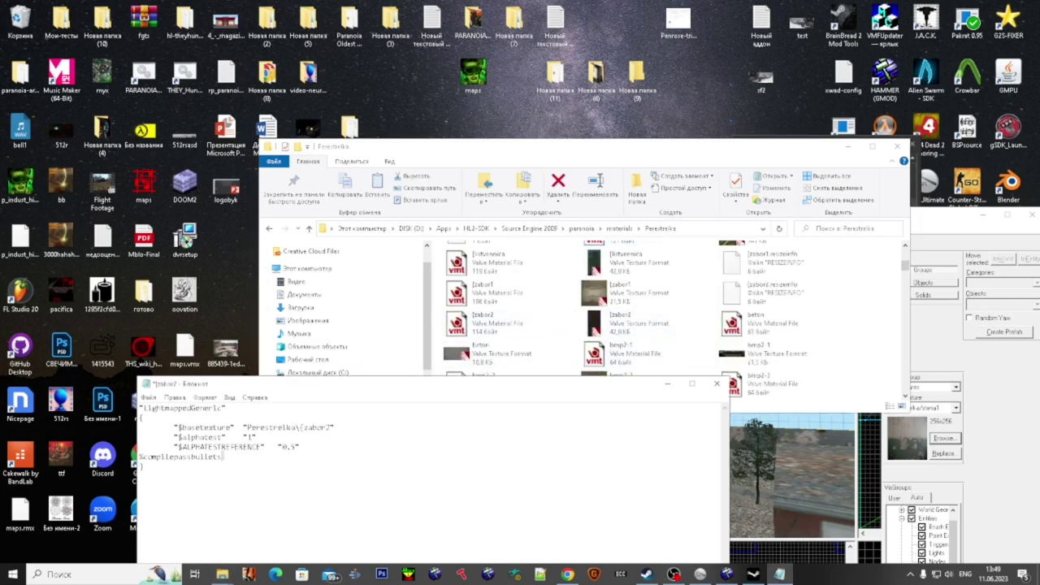
left_click_drag(242, 460, 204, 457)
left_click(231, 455)
type("1")
key("ctrl+s")
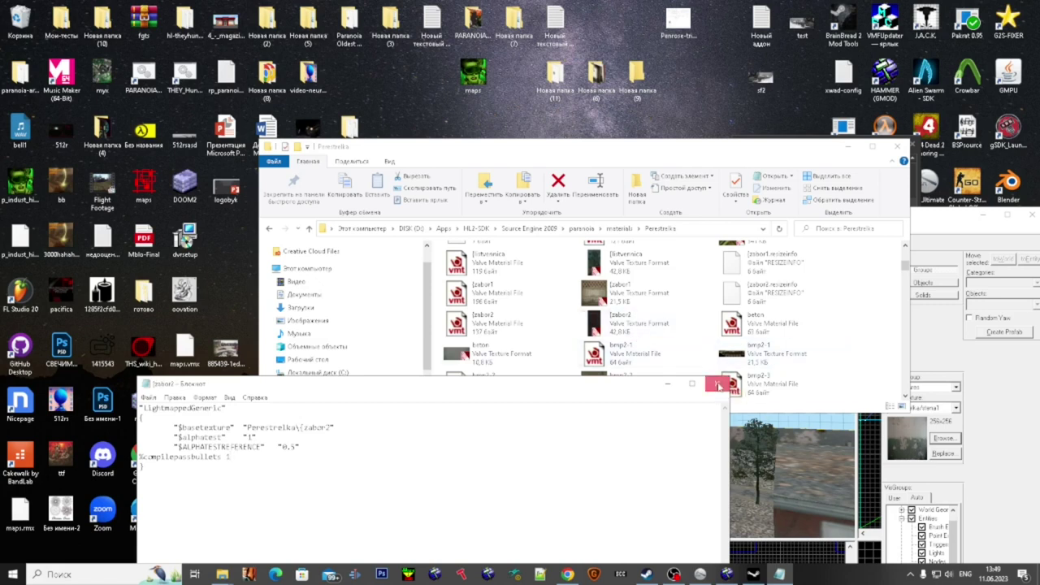
left_click(718, 385)
- Add the detail_noise1 texture, detail scale 10.0 and $surfaceprop "concrete" lines to the beton material and save it
double_click(748, 320)
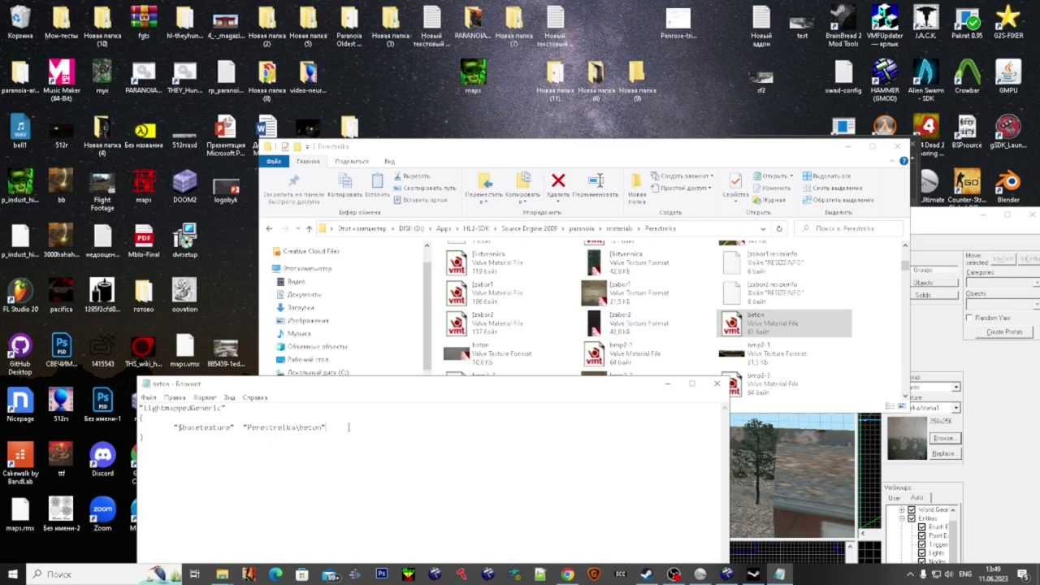
type("\"$detail\" \"detail/detail_noise1\" \t\"$detailscale\" 10.0 \"$surfaceprop\" \"concrete\"")
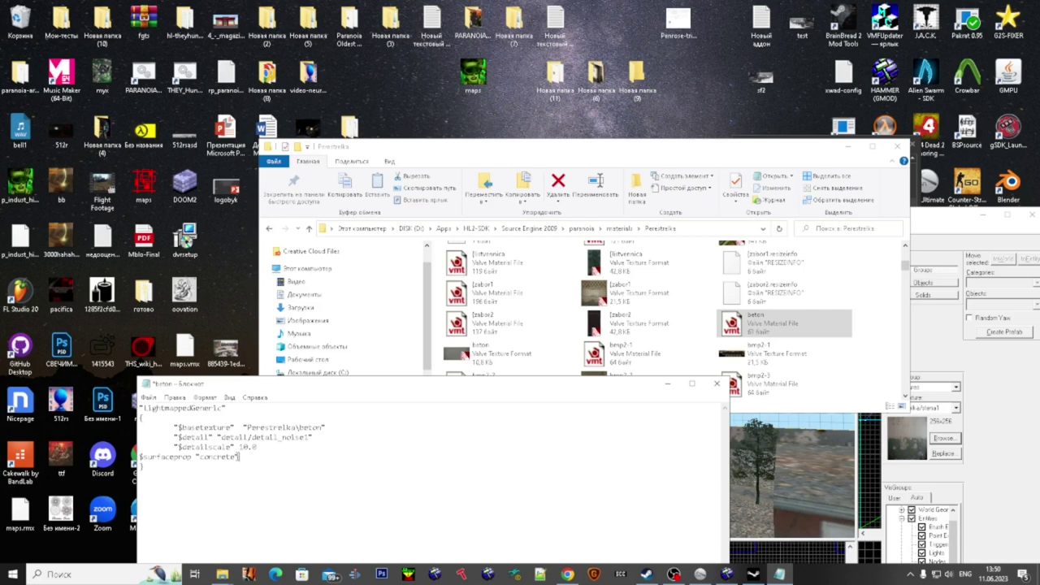
left_click(719, 383)
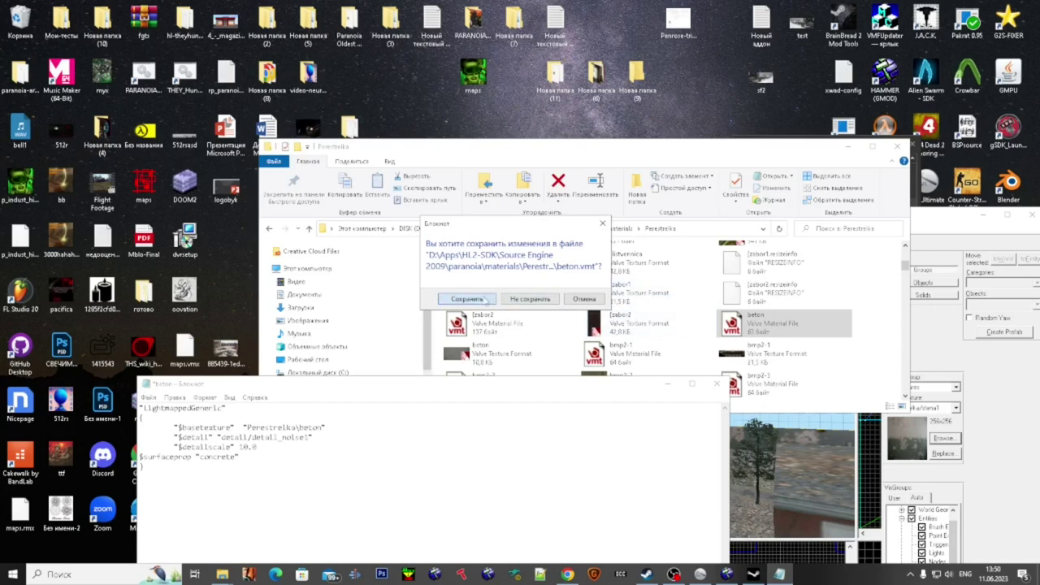
left_click(467, 299)
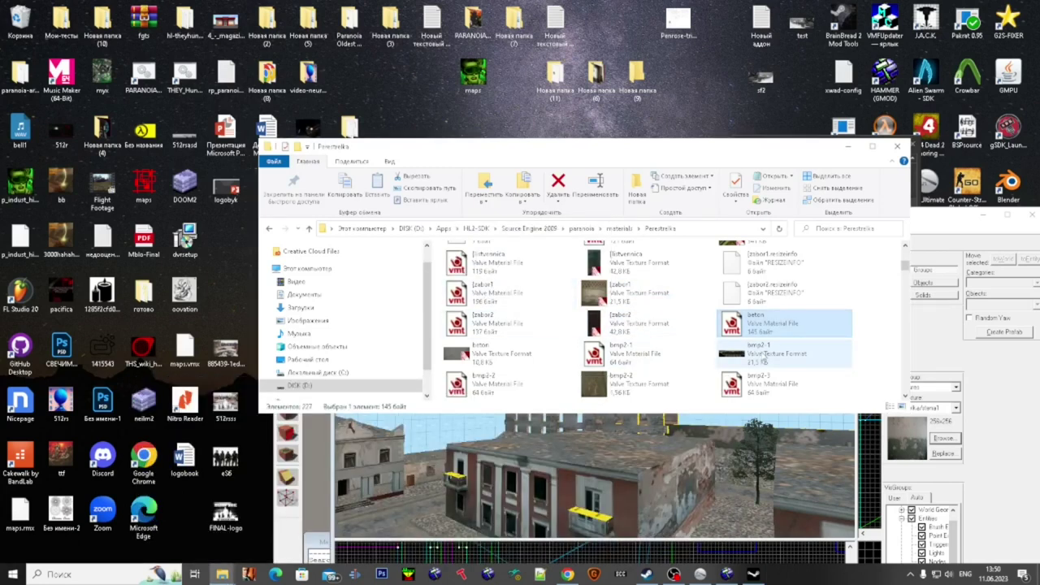
- Add the detail_noise1, scale 10.0 and $surfaceprop "metal" lines to the bmp2-1 material, copy that block and save the file
double_click(621, 352)
type("\"$detail\" \"detail/detail_noise1\" \t\"$detailscale\" \"10.0\" \"$surfaceprop\" \"concrete\"")
type("l\"")
left_click_drag(206, 469, 127, 443)
key("ctrl+s")
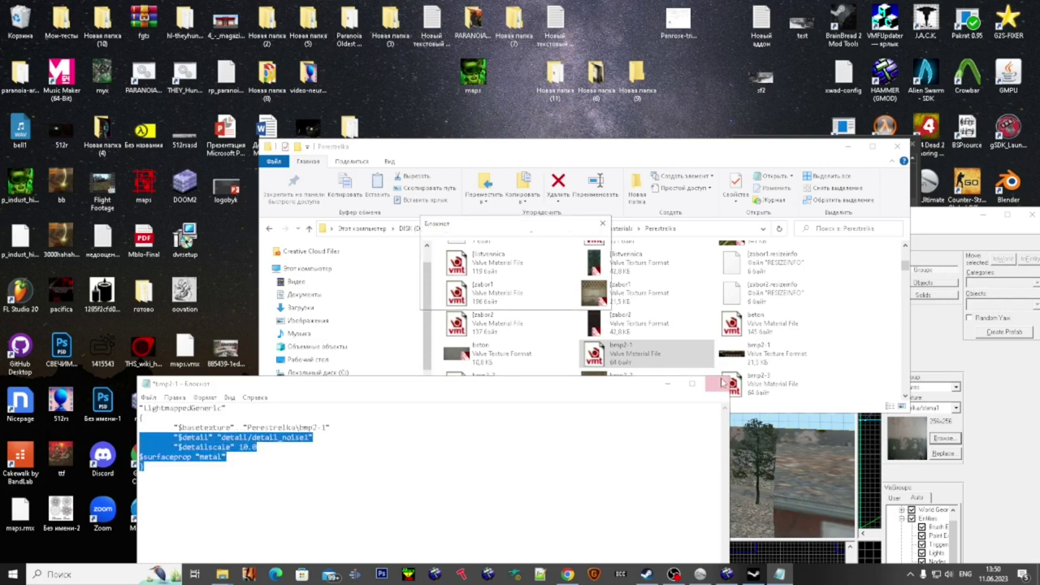
left_click(717, 383)
- Paste the copied detail and "metal" surface lines into the bmp2-2 and bmp2-3 materials, saving each file
double_click(535, 293)
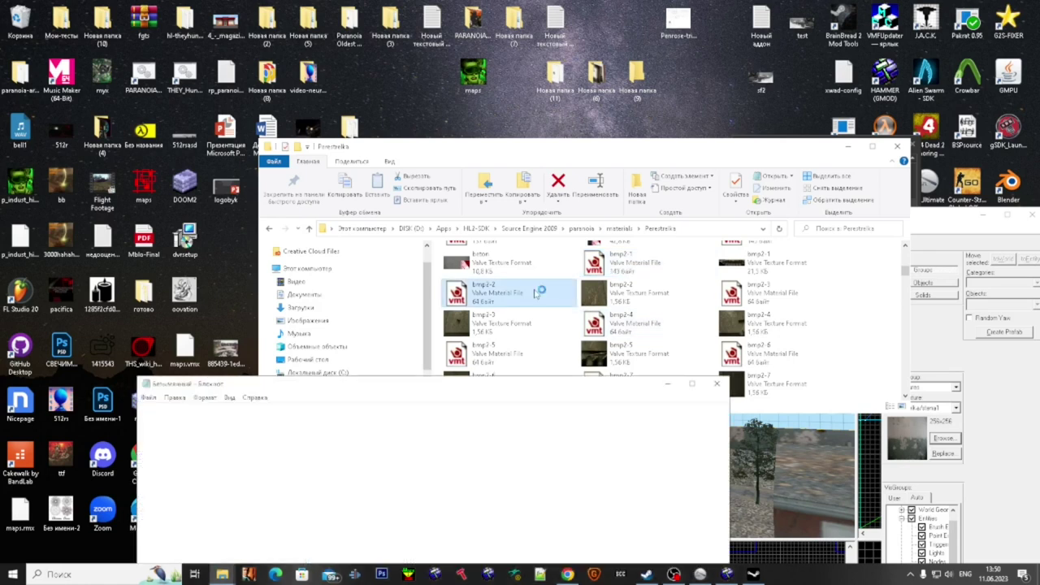
key("ctrl+v")
key("ctrl+s")
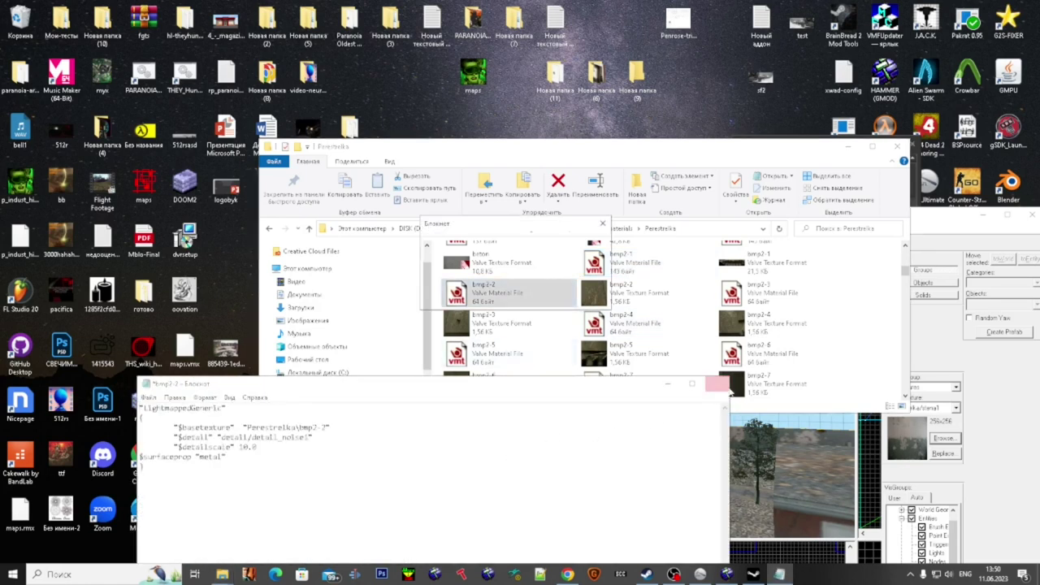
left_click(717, 383)
double_click(741, 286)
type("\"$detail\" \"detail/detail_noise1\" \t\"$detailscale\" 10.0 \"$surfaceprop\" \"metal\"")
left_click(717, 382)
key("Return")
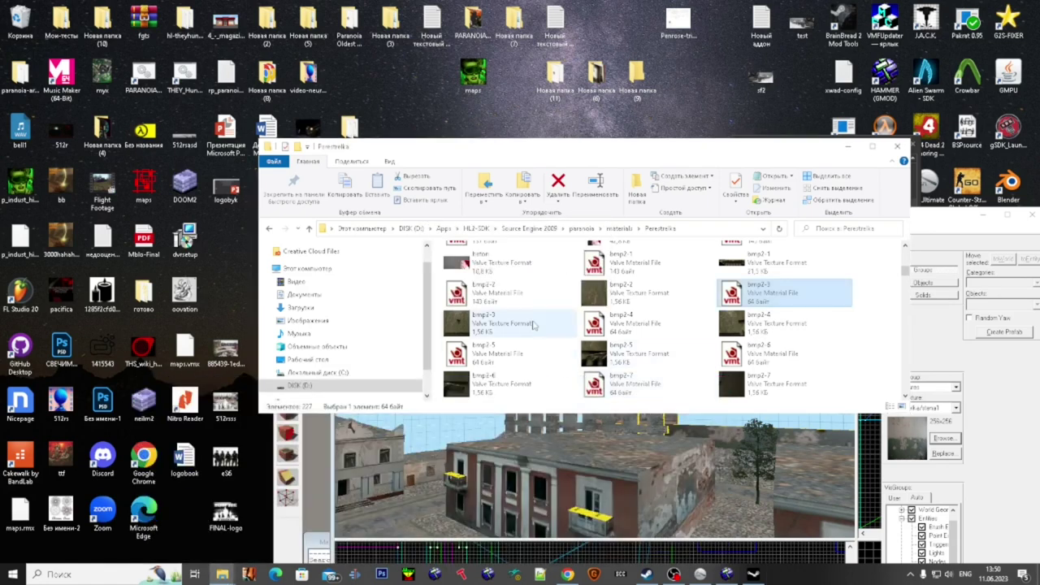
- Paste the copied detail and "metal" surface lines into the bmp2-4 and bmp2-5 materials, saving each file
double_click(622, 322)
type("\"$detail\" \"detail/detail_noise1\" \t\"$detailscale\" 10.0 \"$surfaceprop\" \"metal\"")
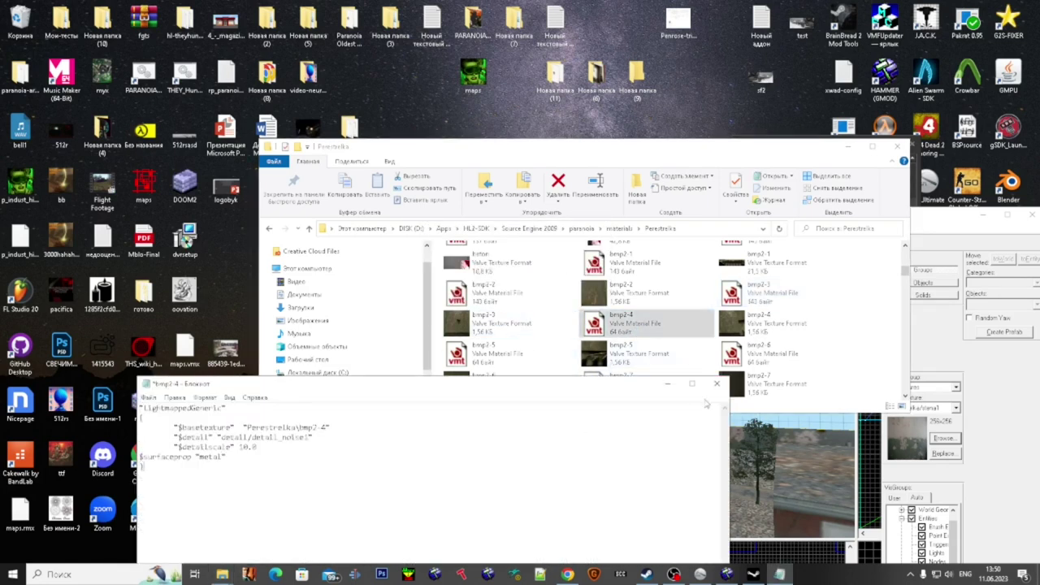
left_click(715, 386)
key("Return")
key("Down")
key("Left")
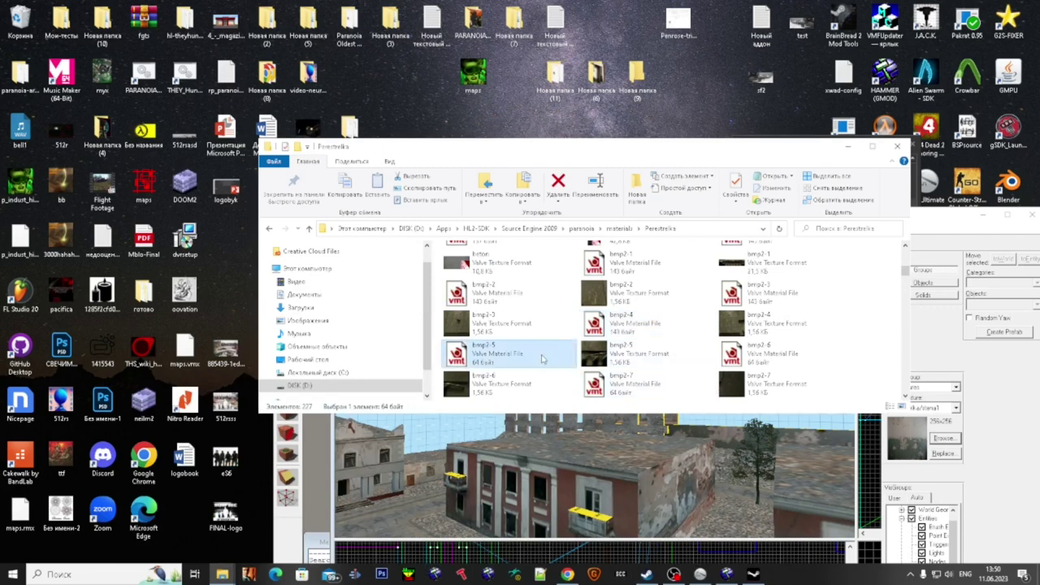
key("Return")
key("ctrl+v")
left_click(715, 383)
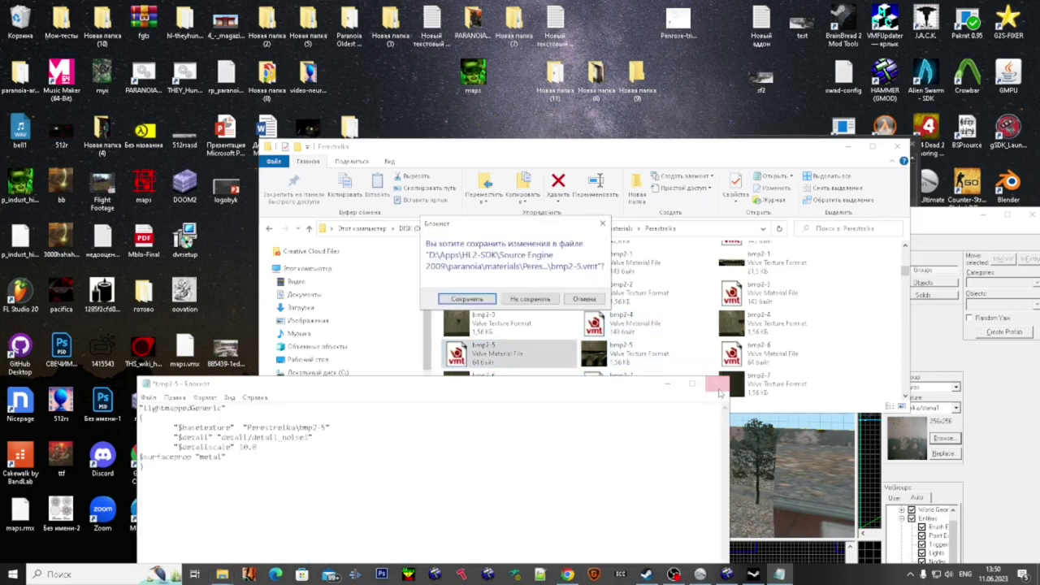
key("Return")
- Paste the copied detail and "metal" surface lines into the bmp2-6 and bmp2-7 materials, saving each file
left_click(745, 351)
key("Return")
key("ctrl+v")
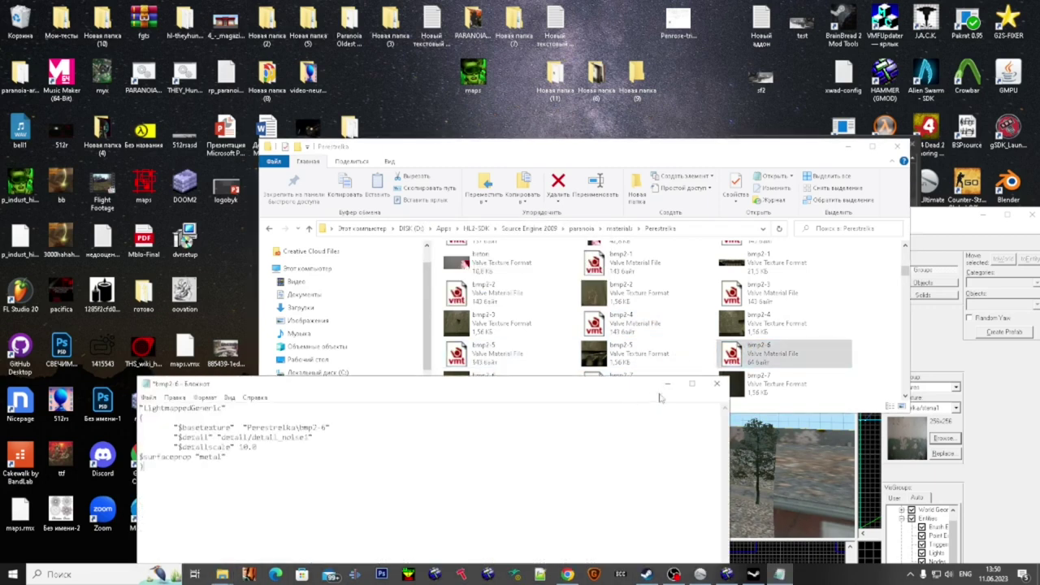
left_click(715, 384)
key("Return")
key("Down")
key("Left")
key("Return")
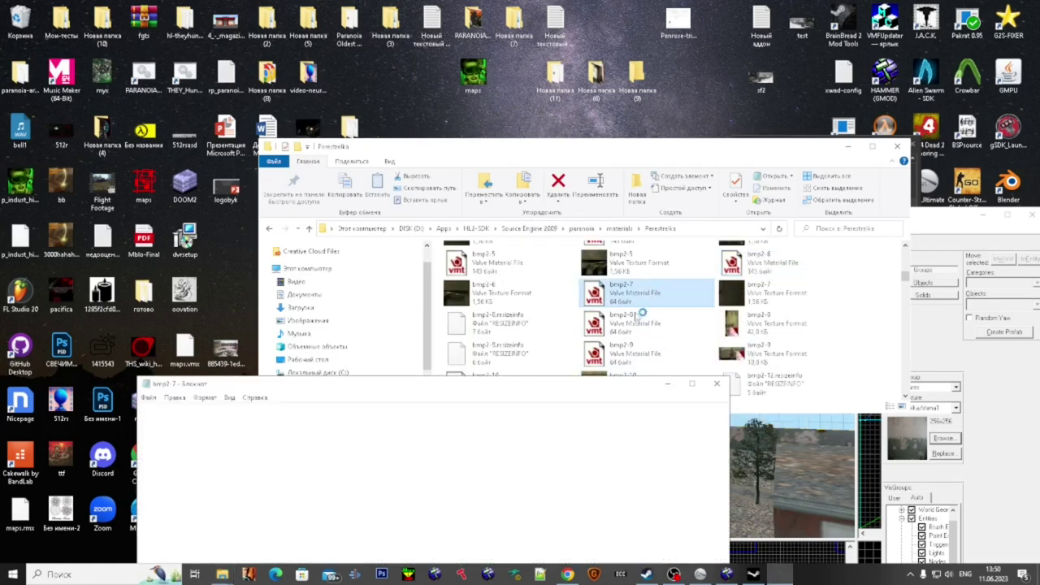
key("ctrl+v")
left_click(716, 384)
key("Return")
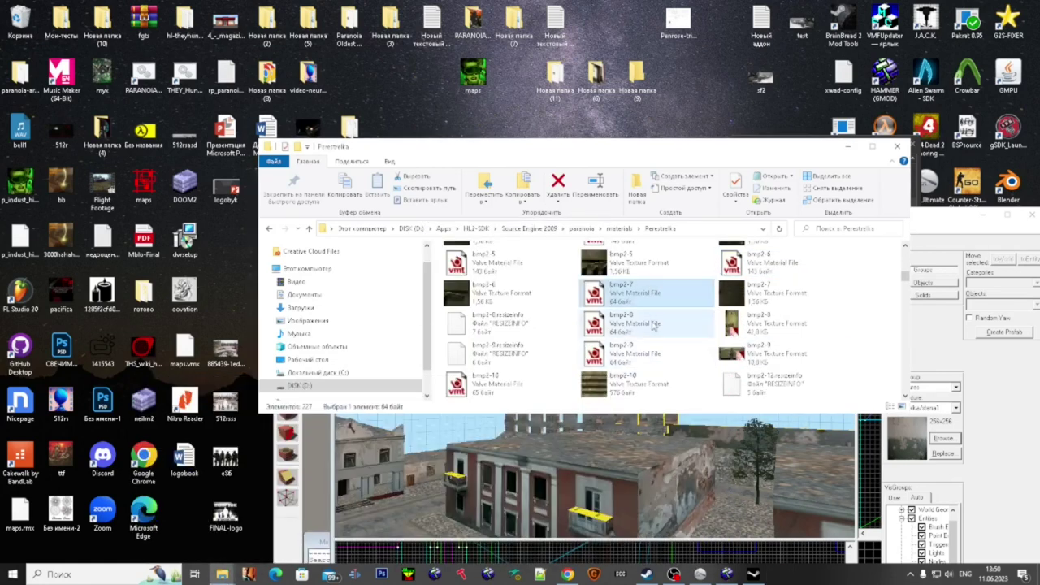
- Paste the copied detail and "metal" surface lines into the bmp2-8 and bmp2-9 materials, saving each file
key("Down")
key("Return")
key("ctrl+v")
left_click(716, 384)
key("Return")
key("Down")
key("Return")
key("ctrl+v")
left_click(716, 384)
key("Return")
- Paste the copied detail and "metal" surface lines into the bmp2-10 and bmp2-12 materials, saving each file
scroll(536, 298, "down", 2)
double_click(536, 298)
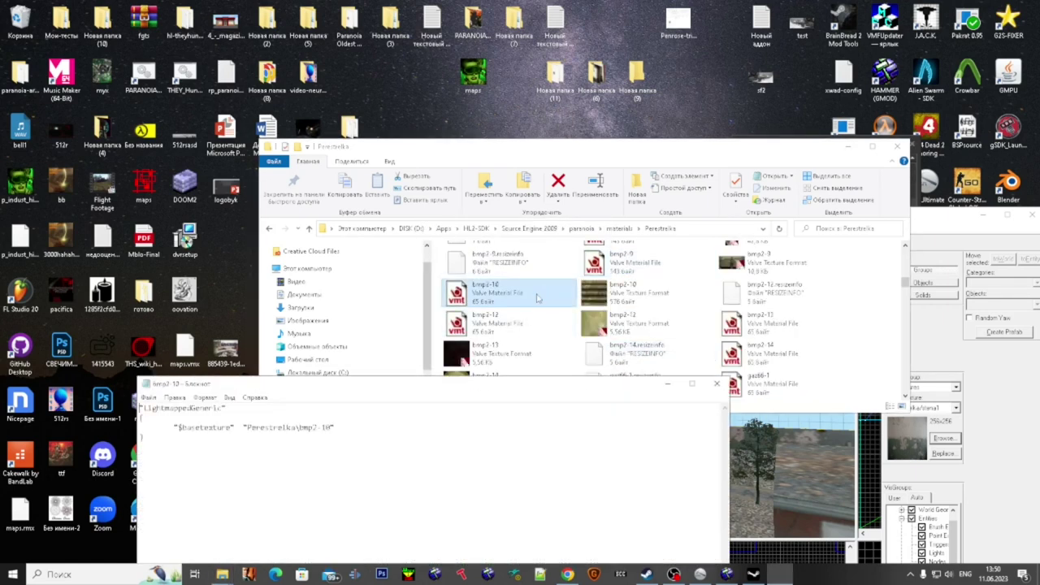
key("ctrl+v")
left_click(716, 384)
key("Return")
double_click(510, 318)
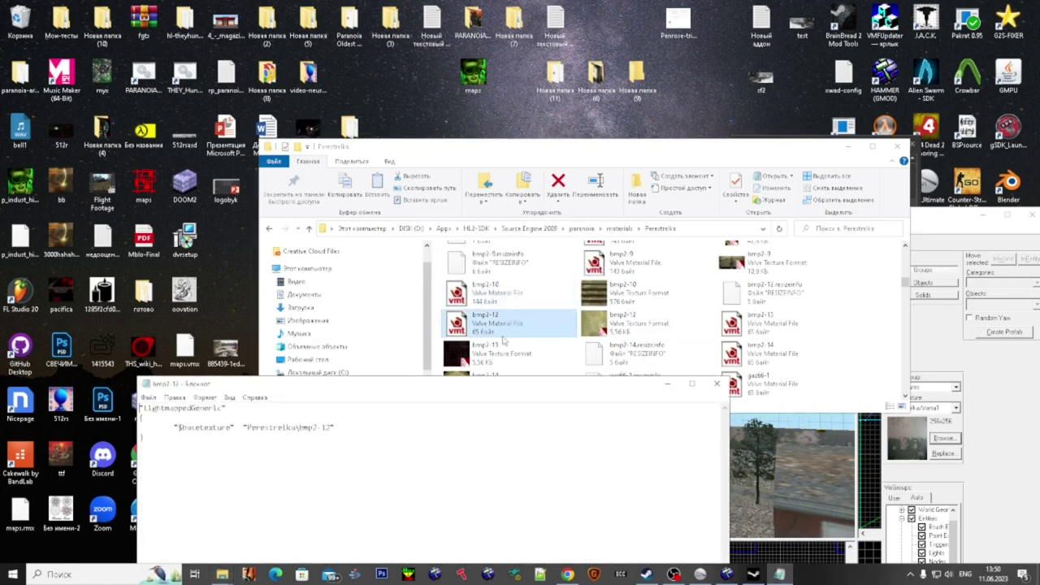
key("ctrl+v")
left_click(716, 384)
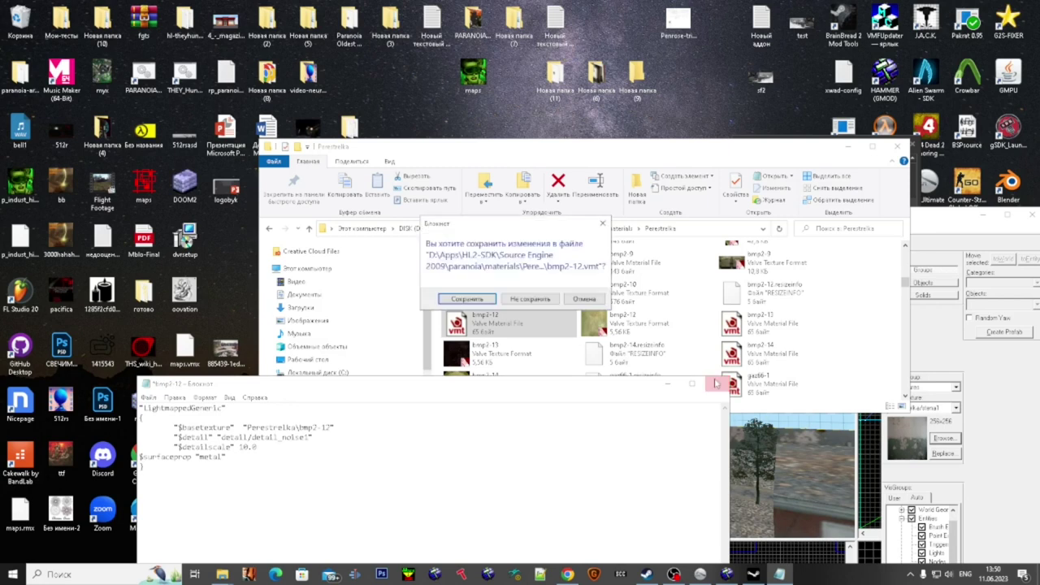
key("Return")
- Paste the copied detail and "metal" surface lines into the bmp2-13 and bmp2-14 materials, saving each file
left_click(771, 324)
double_click(771, 324)
key("ctrl+v")
left_click(716, 384)
key("Return")
double_click(770, 352)
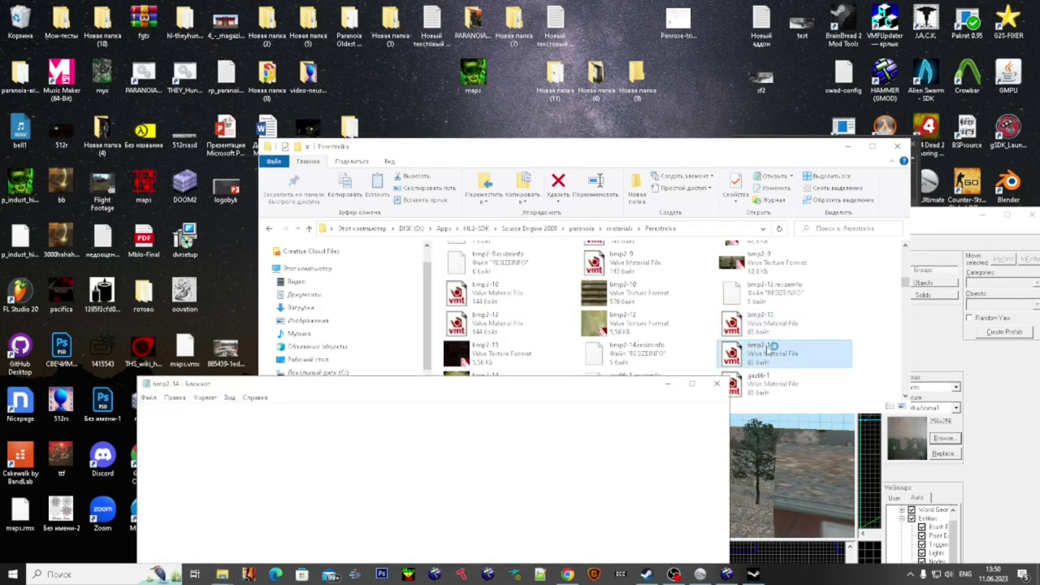
key("ctrl+v")
left_click(716, 384)
key("Return")
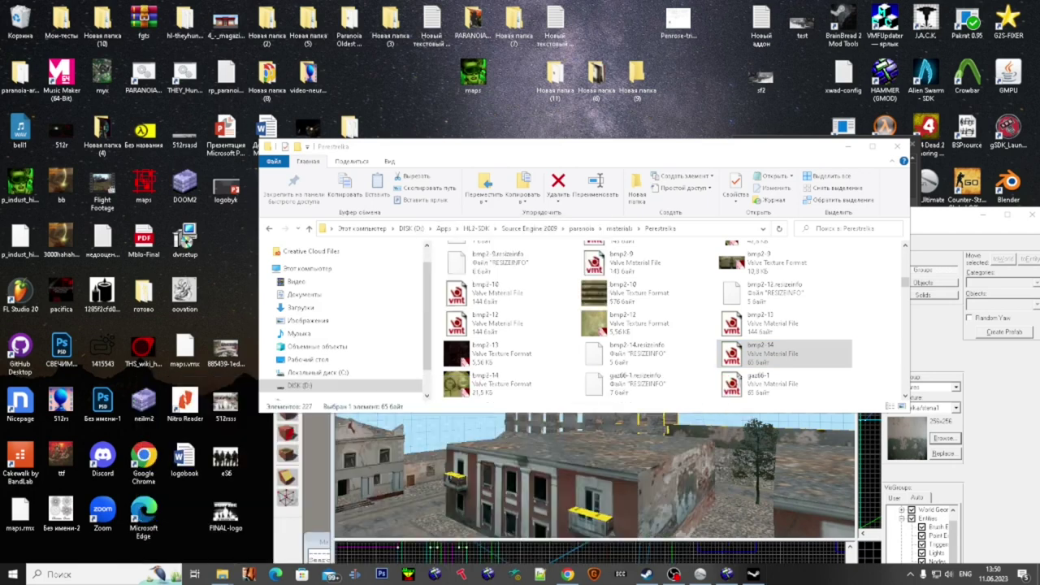
- Paste the copied detail and "metal" surface lines into the gaz66-1 and gaz66-2 materials, saving each file
scroll(752, 356, "down", 1)
double_click(777, 290)
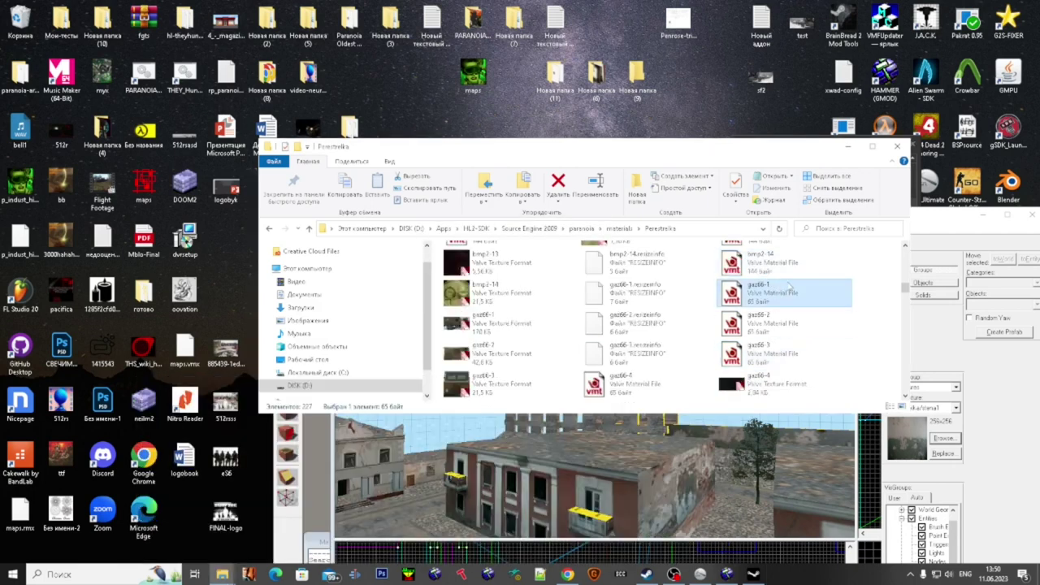
double_click(790, 284)
type("\"$detail\" \"detail/detail_noise1\" \"$detailscale\" 10.0 \"$surfaceprop\" \"metal\"")
left_click(720, 383)
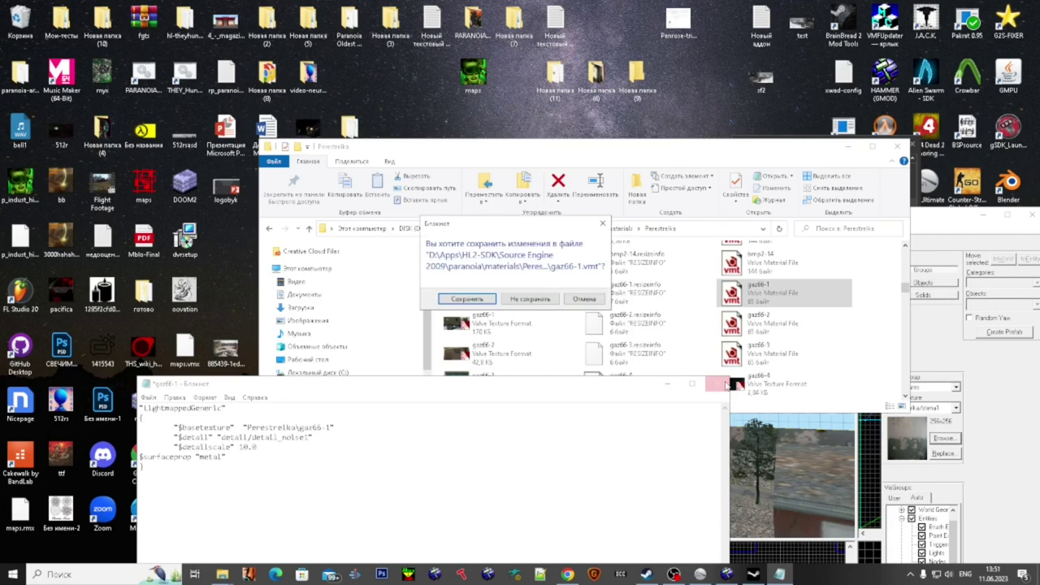
key("Return")
double_click(764, 323)
key("ctrl+v")
left_click(716, 383)
key("Return")
- Open the gaz66-1 texture to examine its image and flags, closing the viewer when done
double_click(516, 313)
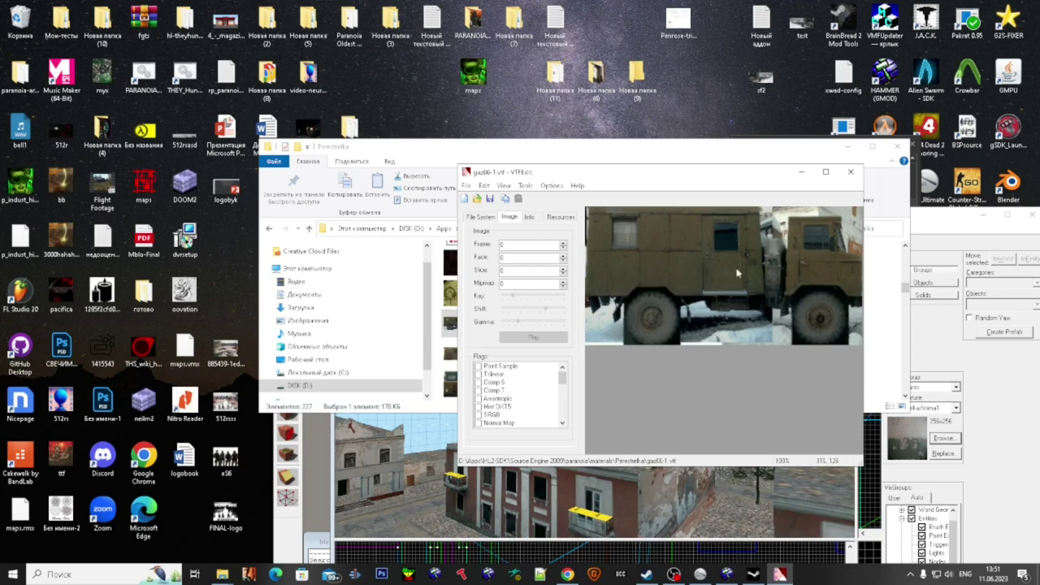
left_click(850, 173)
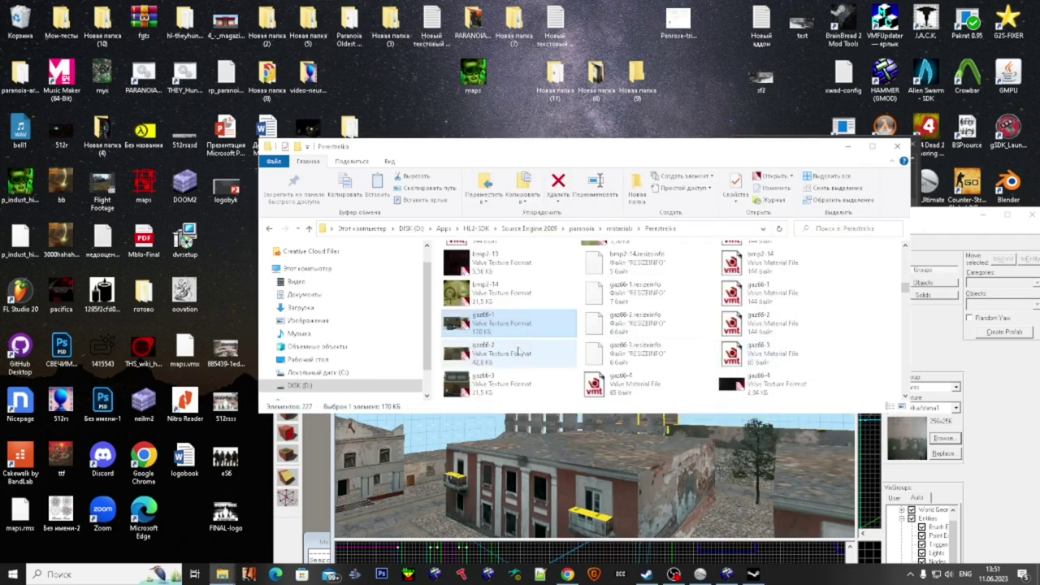
double_click(508, 323)
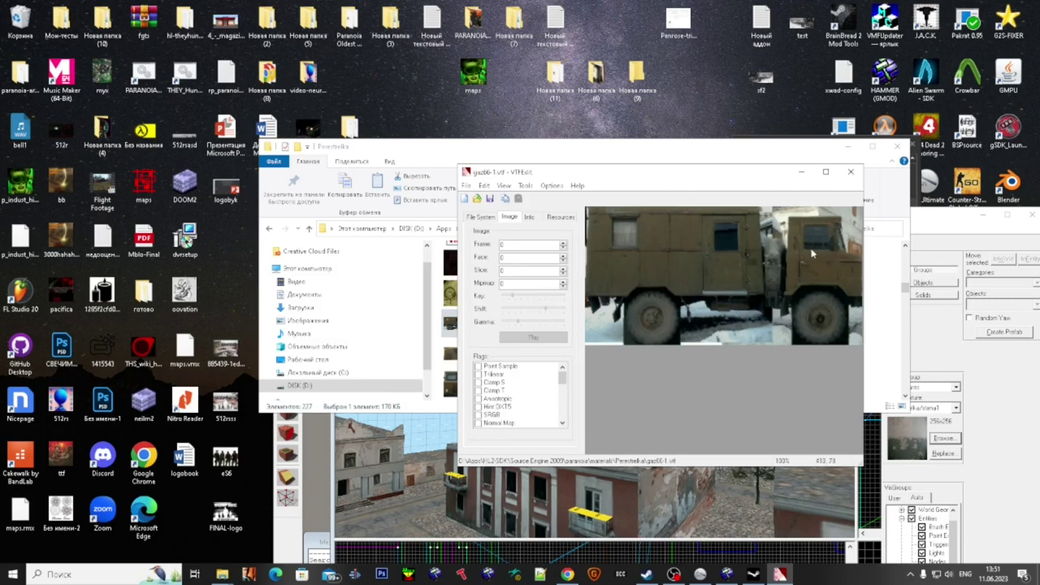
scroll(521, 374, "down", 6)
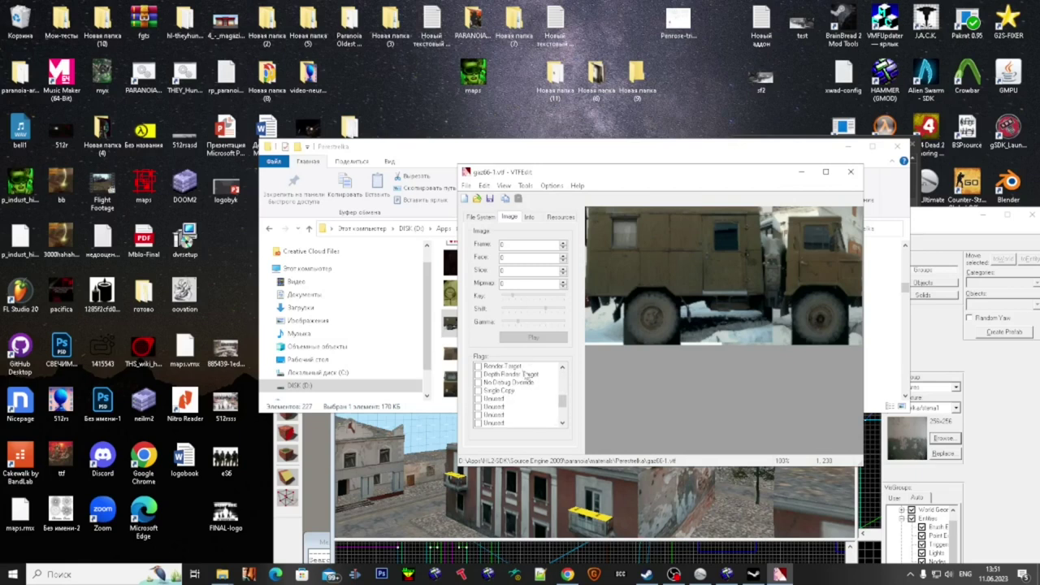
left_click(850, 171)
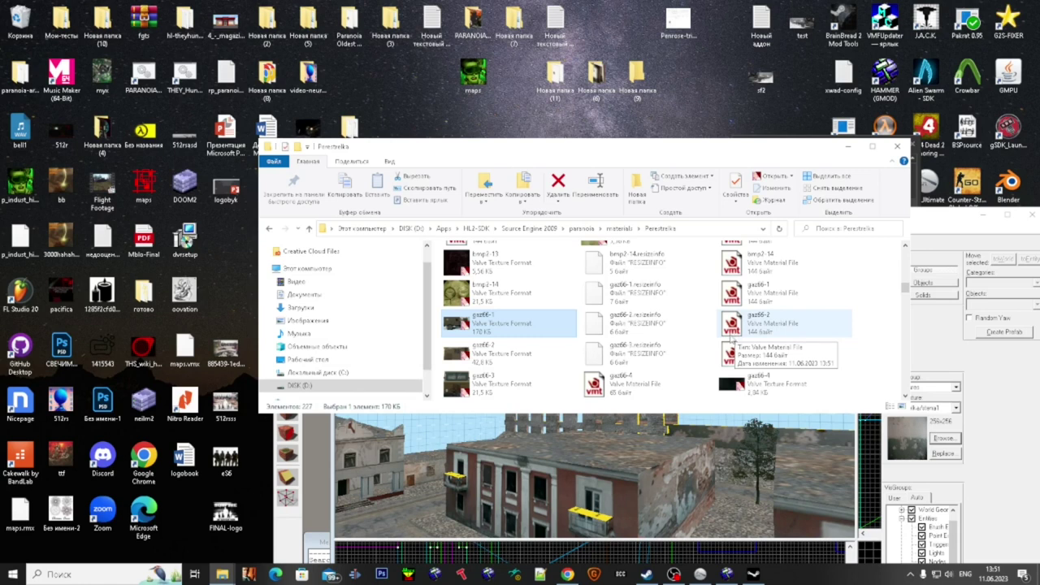
- Check which lines the gaz66-2 and gaz66-3 material files contain, closing each without changes
double_click(732, 330)
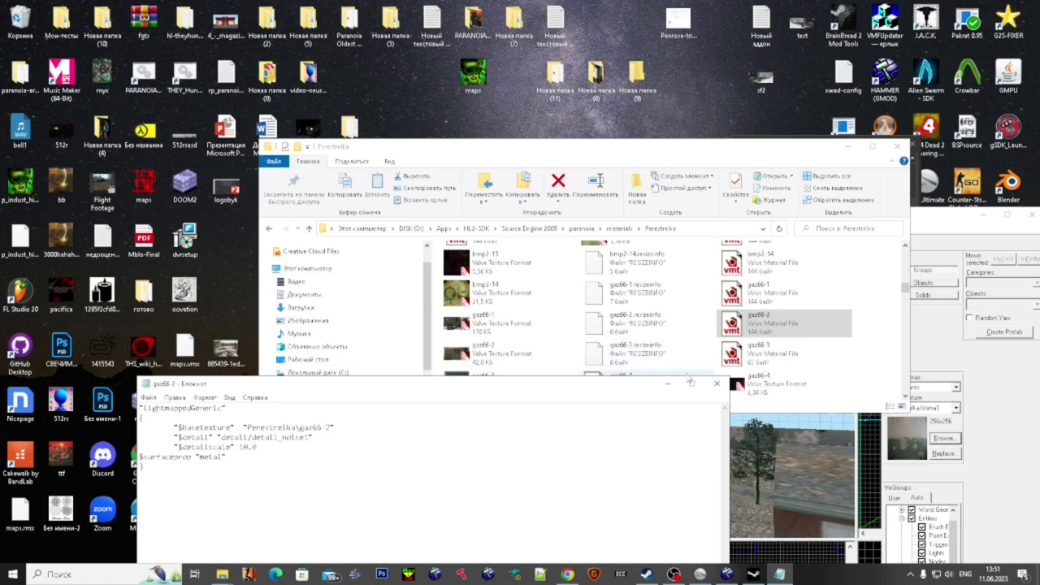
left_click(719, 390)
left_click(735, 360)
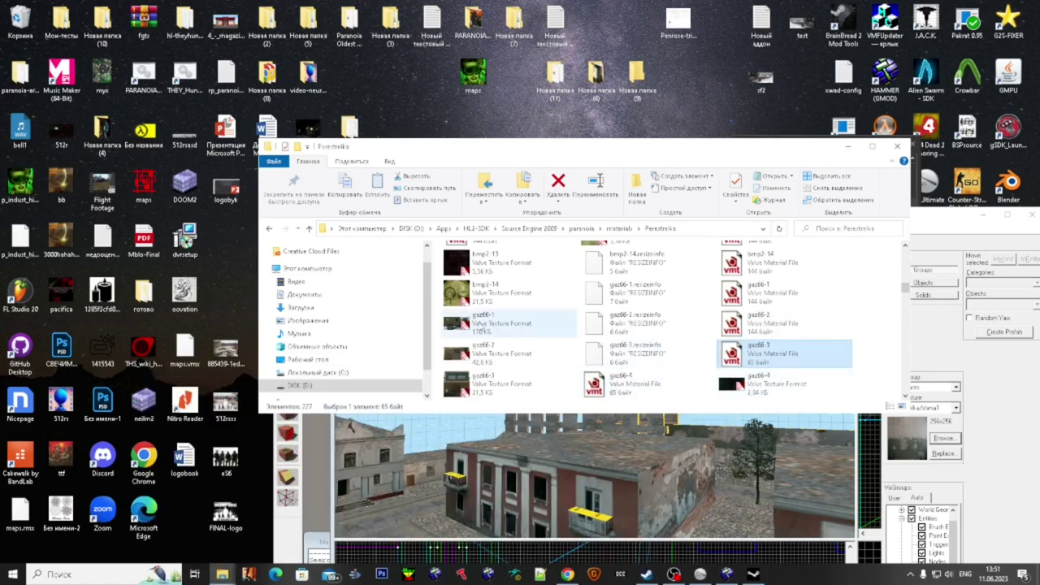
double_click(731, 355)
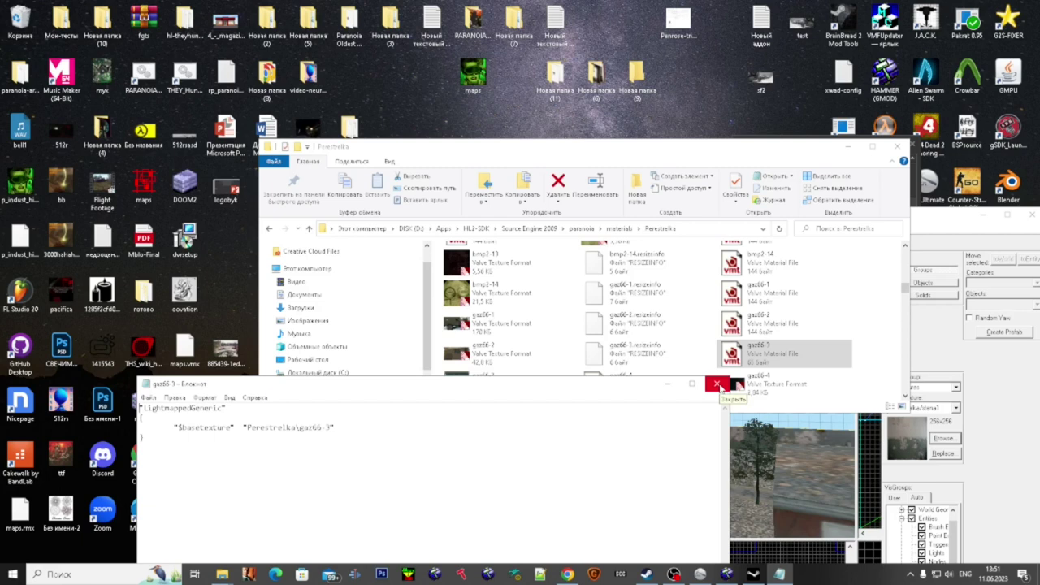
left_click(507, 323)
left_click(672, 534)
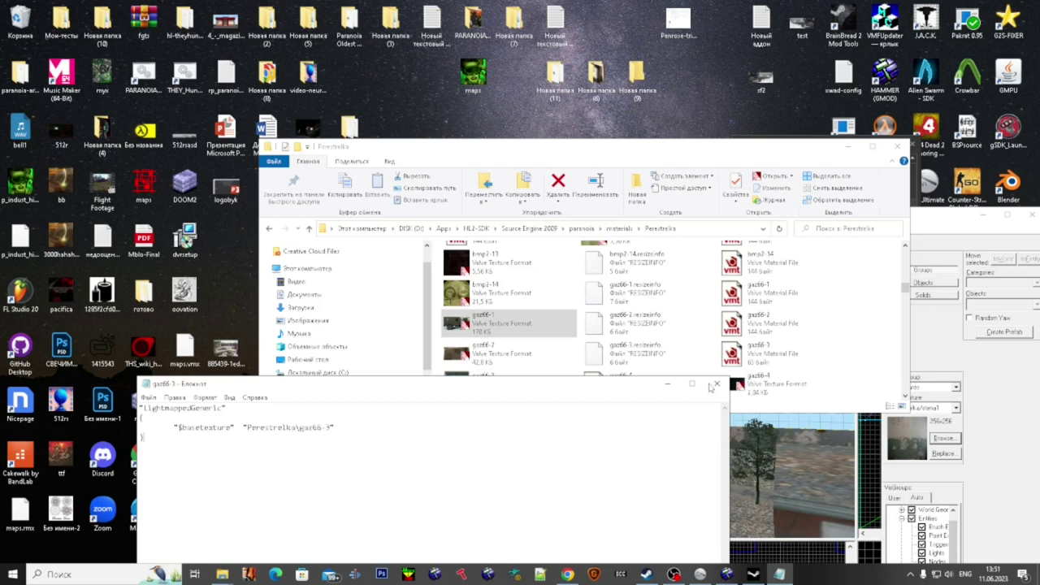
left_click(715, 383)
- Paste the copied detail and "metal" surface lines into the gaz66-3 and gaz66-4 materials, saving each file
double_click(735, 354)
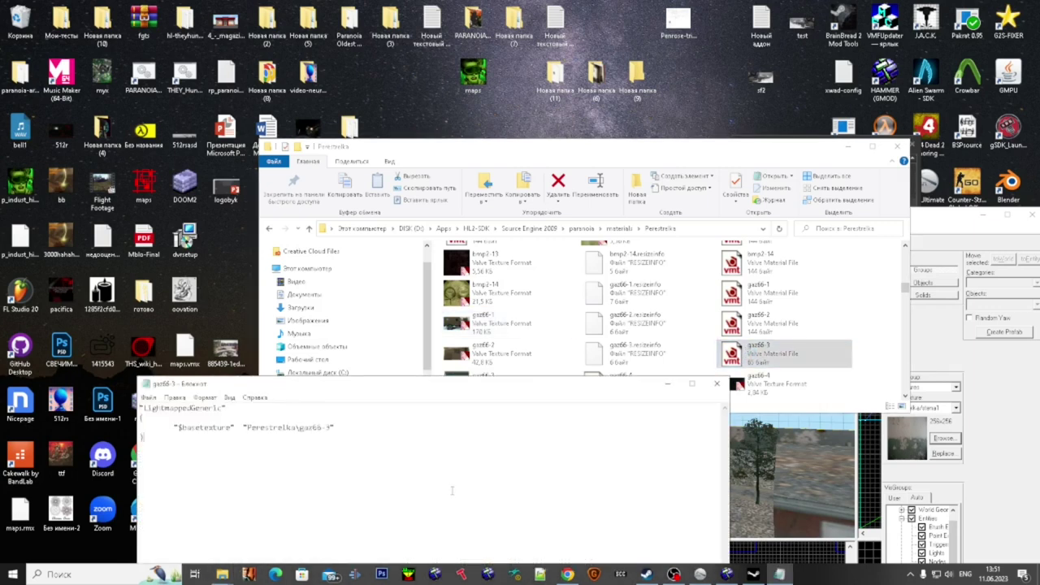
type("\"$detail\" \"detail/detail_noise\" \t\"$detailscale\" 10.0 \"$surfaceprop\" \"metal\"")
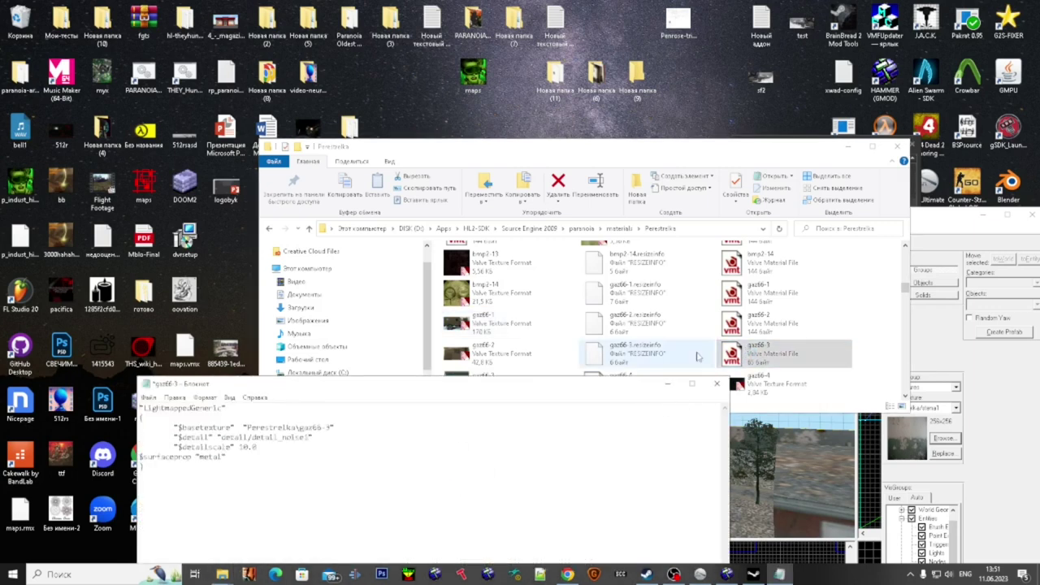
left_click(716, 384)
scroll(681, 333, "down", 1)
double_click(650, 295)
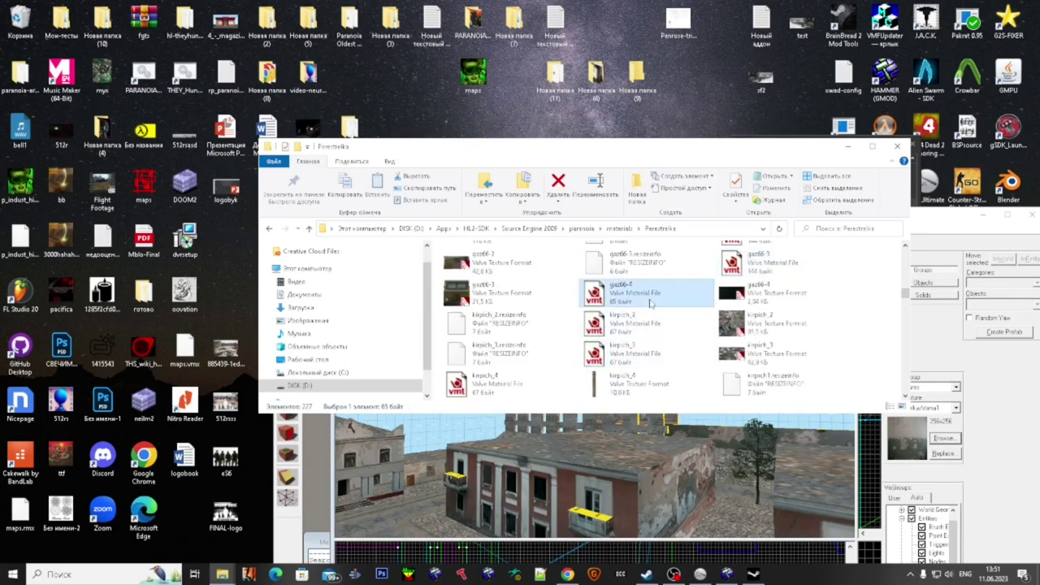
key("ctrl+v")
key("ctrl+s")
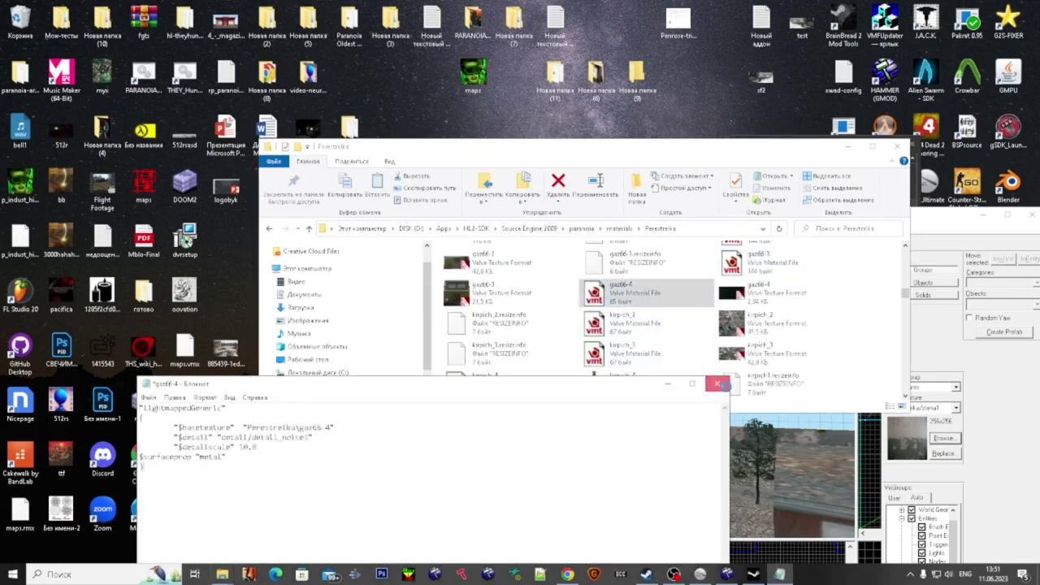
left_click(715, 384)
- Add the detail lines to the kirpich_2 material with surface property "brick", copy the revised lines and save the file
double_click(647, 323)
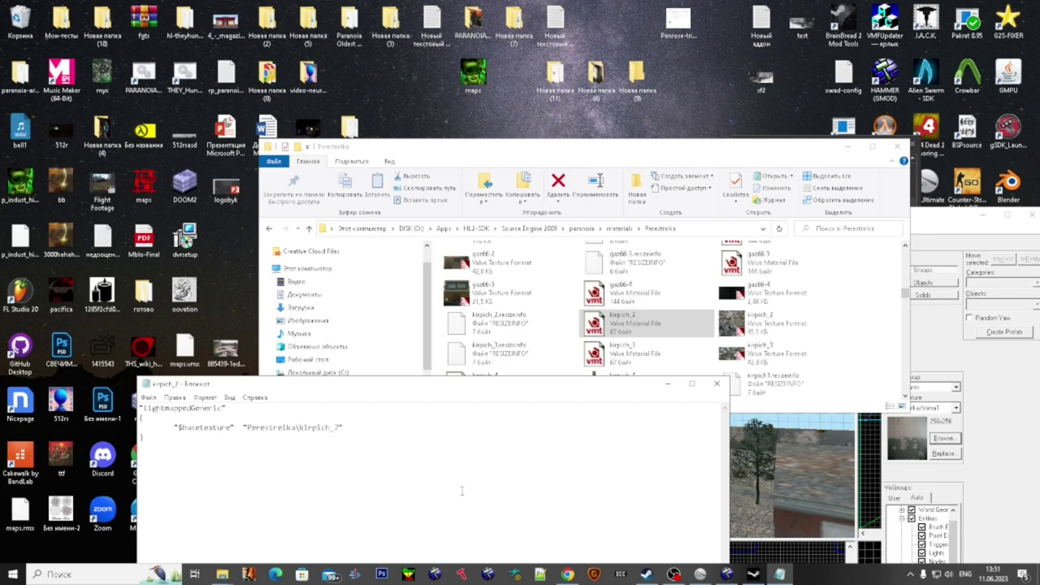
type("\"$detail\" \"detail/detail_noise1\" \t\"$detailscale\" 10.0 $surfaceprop \"metal\" }")
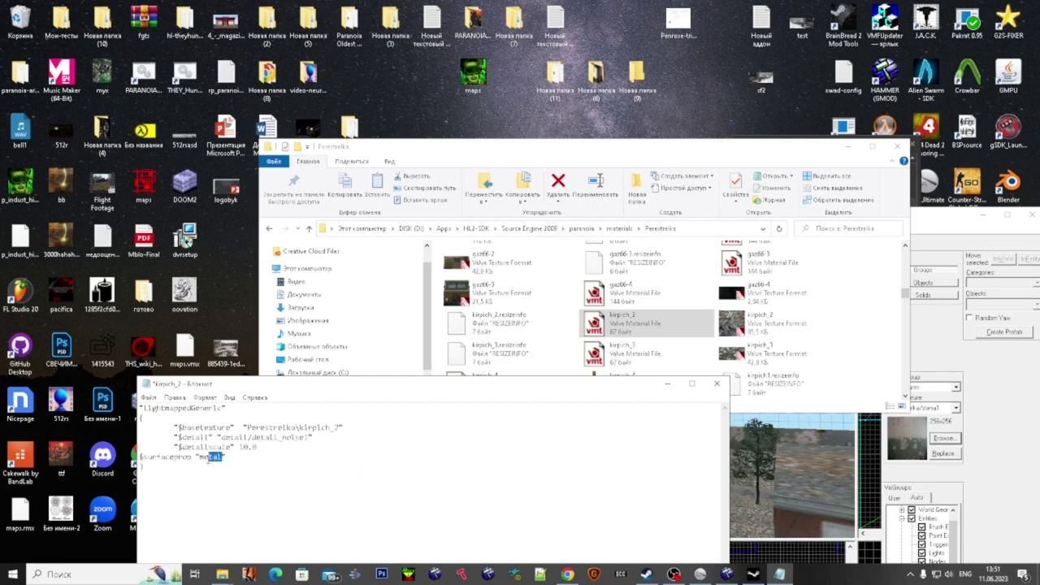
left_click_drag(209, 467, 129, 441)
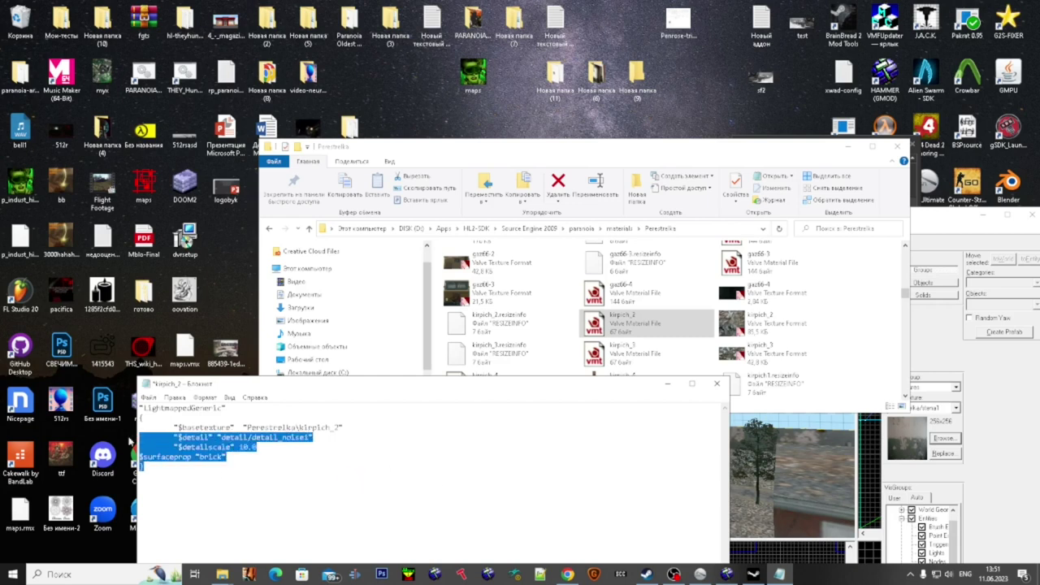
left_click(716, 383)
- Paste the copied detail and "brick" surface lines into the kirpich_3 and kirpich_4 materials, saving each file
double_click(642, 349)
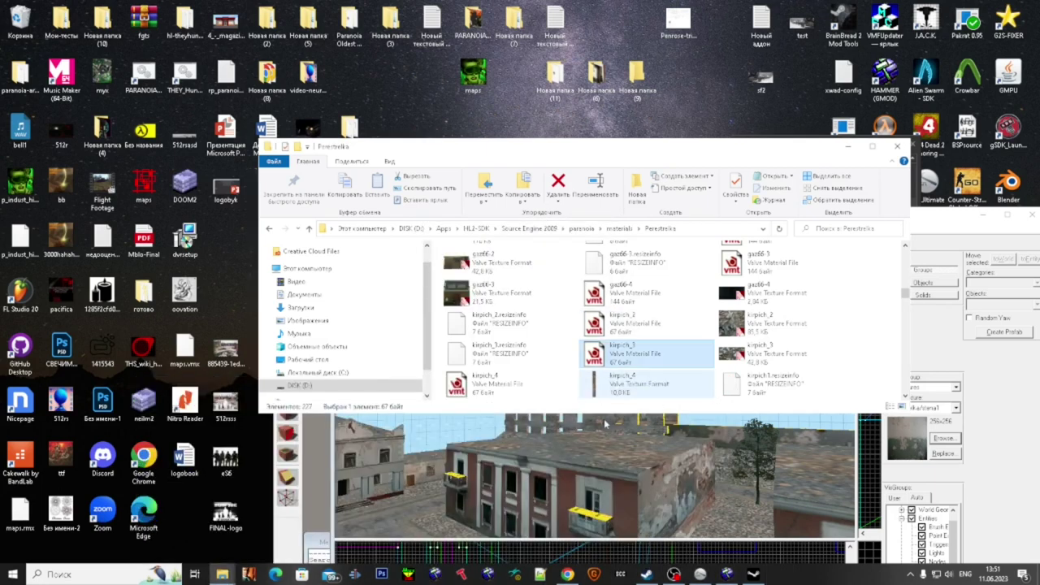
key("ctrl+v")
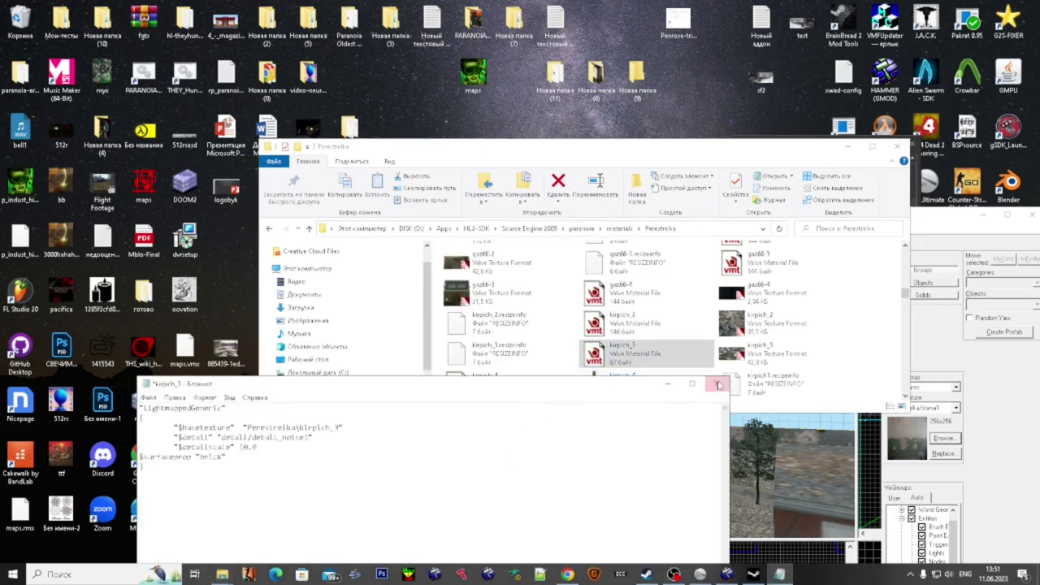
left_click(716, 384)
scroll(683, 354, "down", 3)
double_click(486, 290)
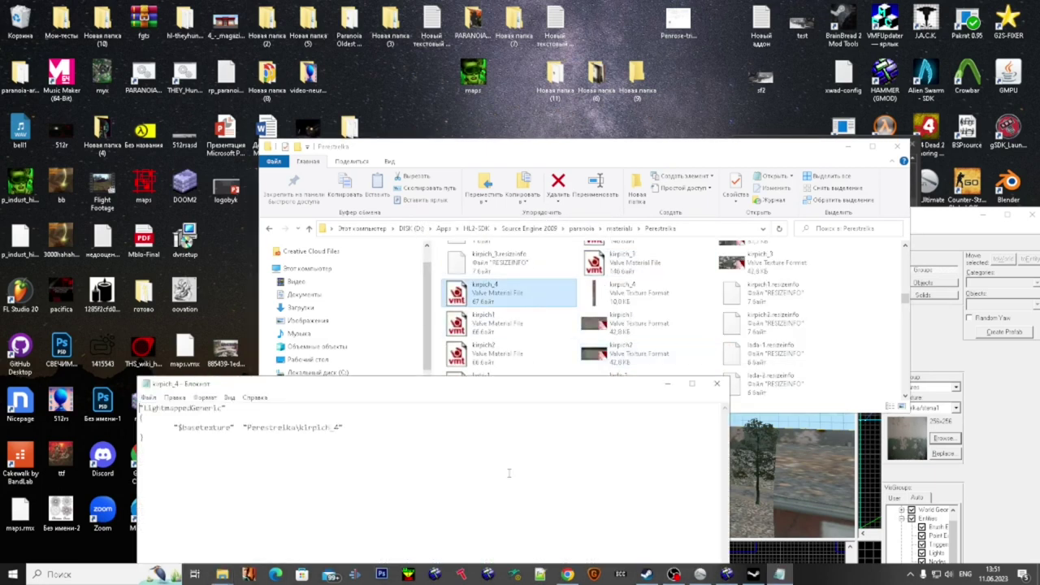
type("\"$detail\" \"detail/detail_noise1\" \"$detailscale\" 10.0")
left_click(716, 383)
left_click(476, 304)
- Paste the copied detail and "brick" surface lines into the kirpich1 and kirpich2 materials, saving each file
double_click(486, 321)
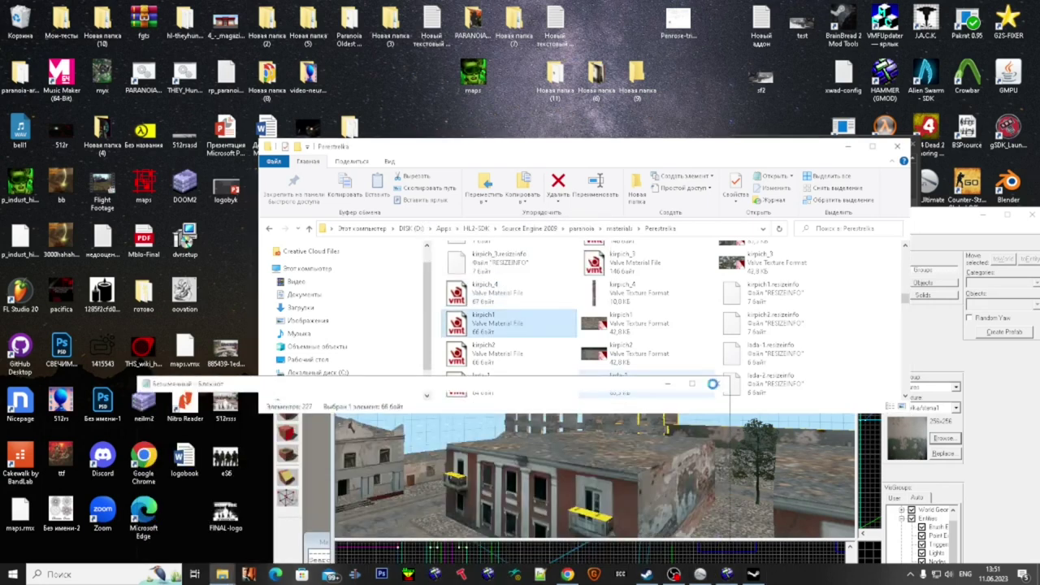
key("ctrl+v")
left_click(716, 384)
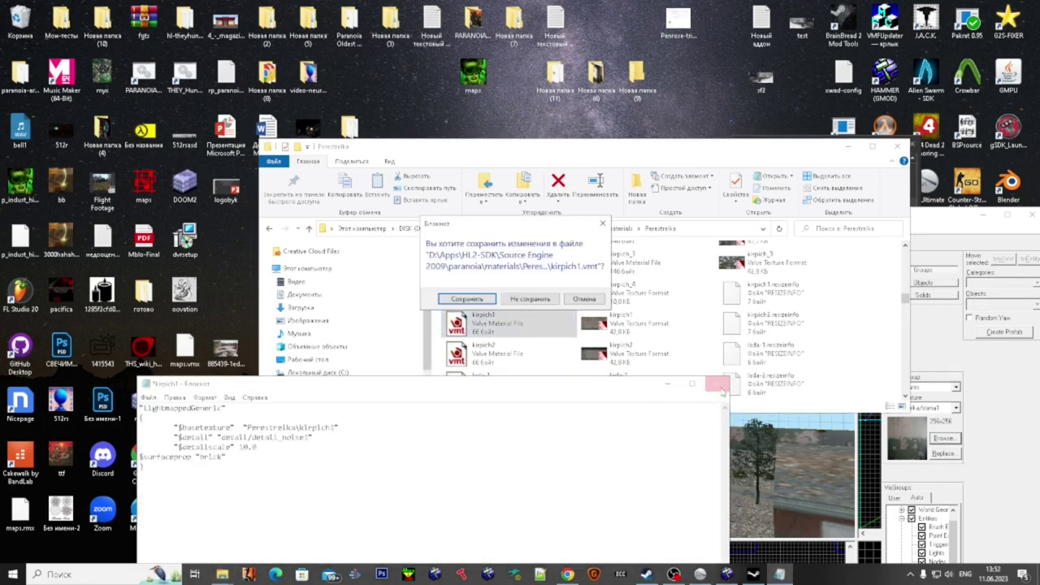
left_click(476, 303)
double_click(486, 351)
key("ctrl+v")
left_click(716, 384)
left_click(476, 304)
- Add the detail lines to the lada-1 material with surface property "metal", copy the revised lines and save the file
scroll(638, 318, "down", 1)
double_click(486, 293)
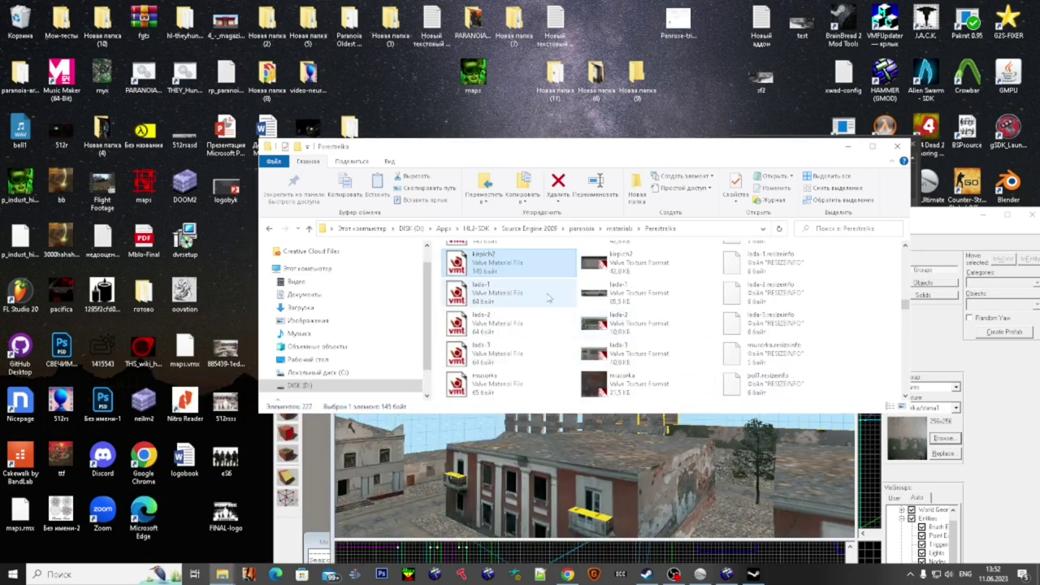
type("\"$detail\" \"detail/detail_noise1\" \"$detailscale\" 10.0")
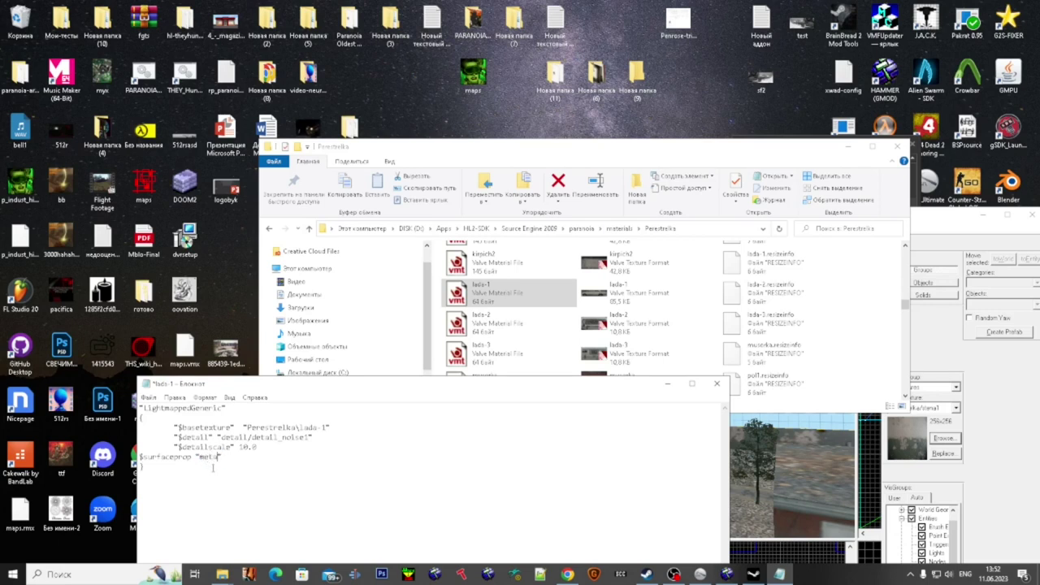
type("l")
left_click_drag(213, 467, 119, 440)
key("ctrl+s")
left_click(717, 383)
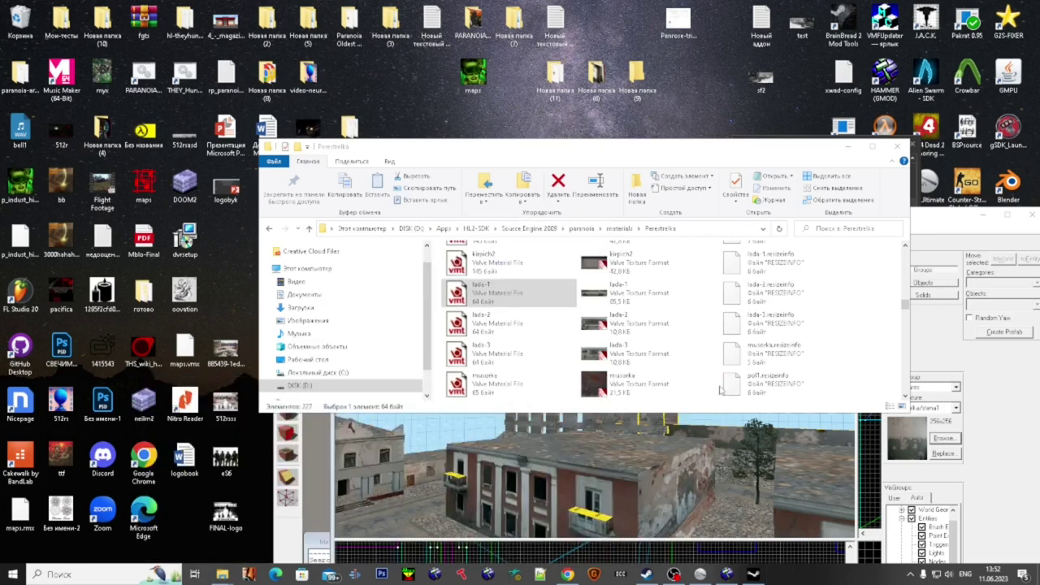
- Paste the copied detail and "metal" surface lines into the lada-2 and lada-3 materials, saving each file
double_click(481, 322)
key("ctrl+v")
key("ctrl+s")
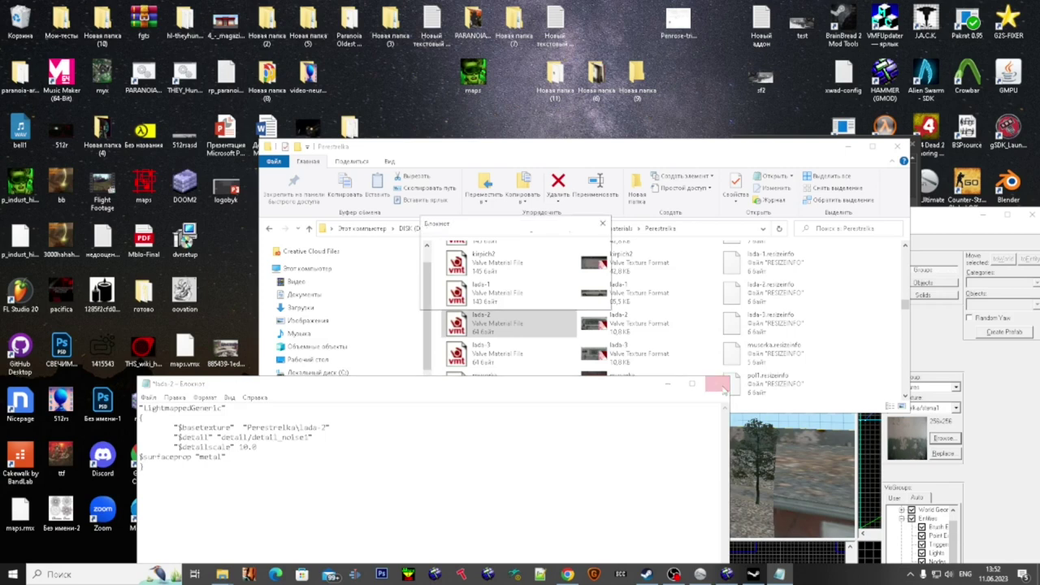
left_click(717, 384)
double_click(481, 353)
key("ctrl+v")
key("ctrl+s")
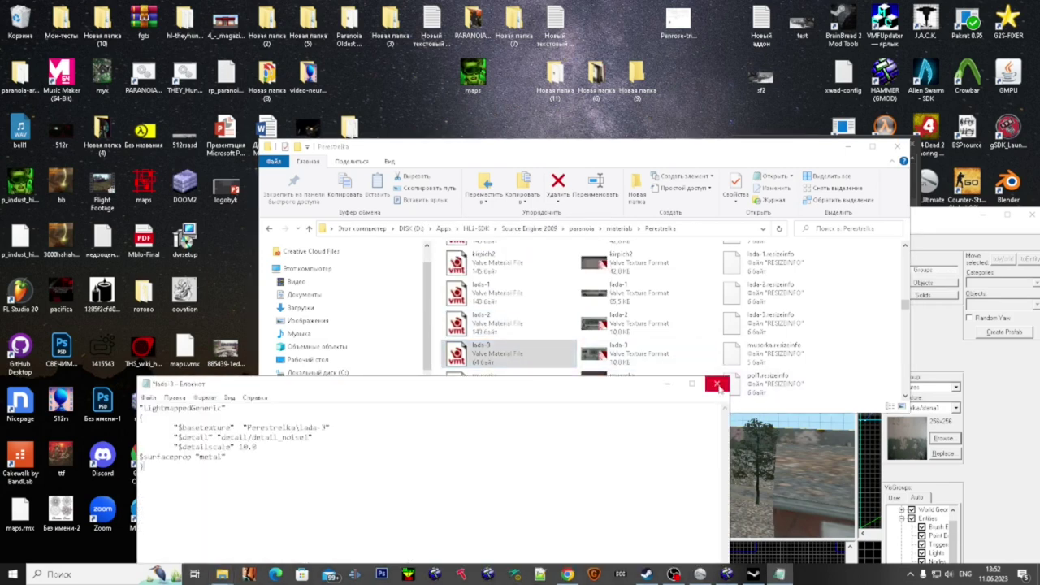
left_click(717, 383)
- Paste the copied detail and "metal" surface lines into the musorka material and save the file
scroll(678, 333, "down", 3)
scroll(677, 333, "up", 2)
left_click(486, 285)
key("Return")
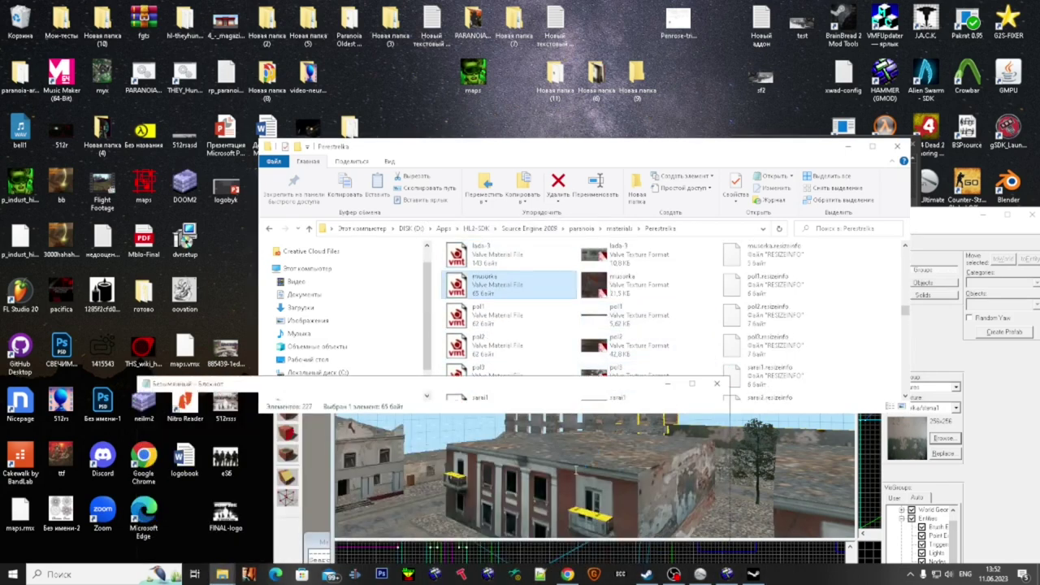
left_click(599, 450)
key("ctrl+v")
key("ctrl+s")
left_click(716, 385)
- Preview the pol1 texture, add the detail lines with a changed surface property to its material, copy them and save the file
double_click(637, 311)
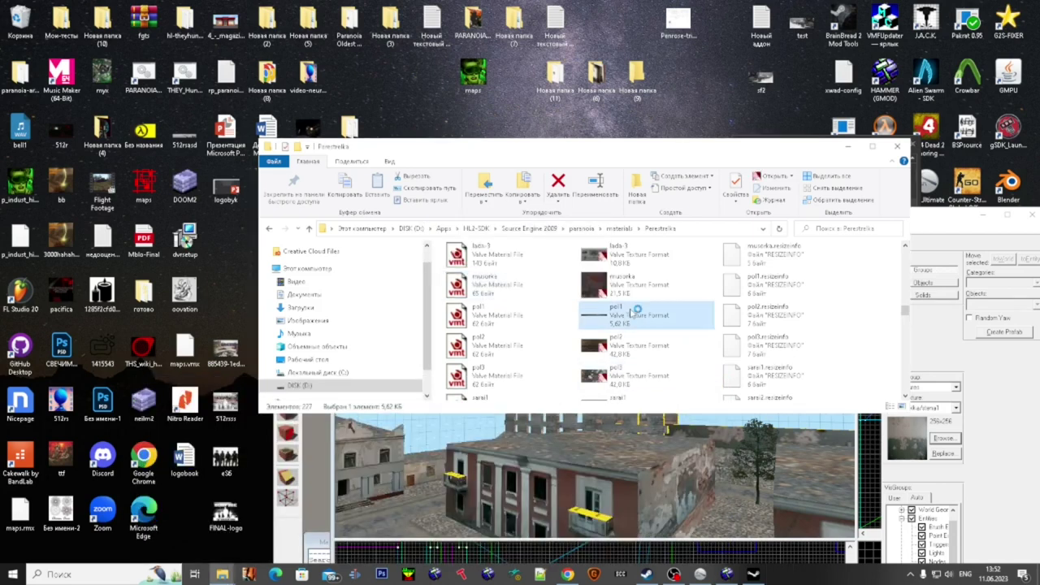
left_click(850, 172)
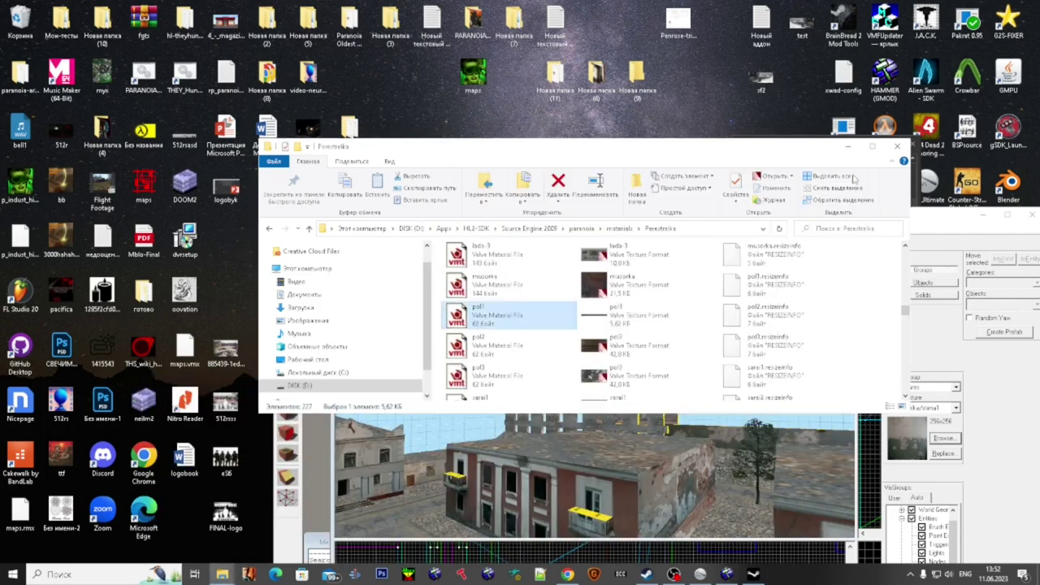
double_click(486, 313)
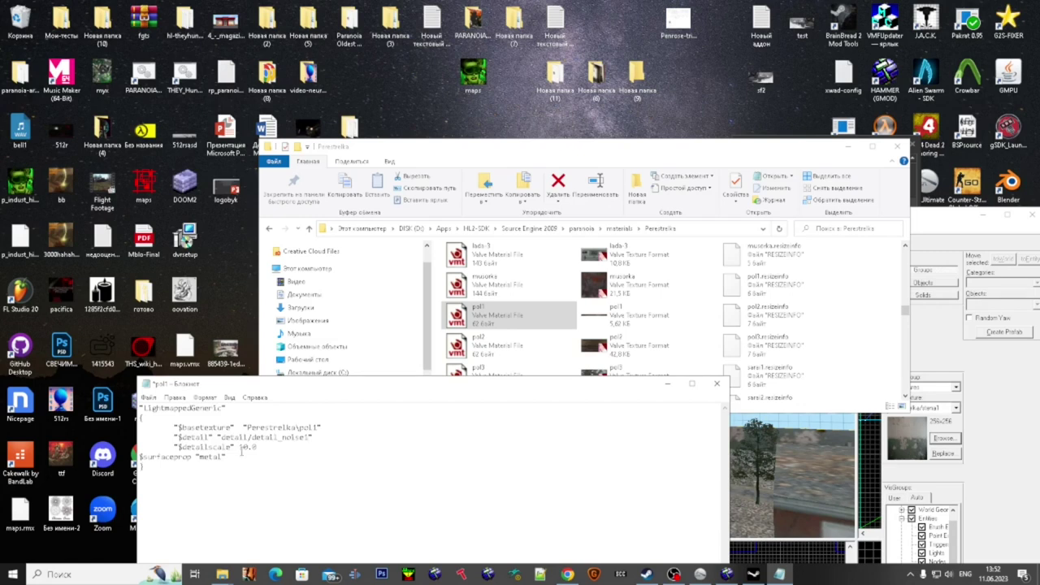
key("ctrl+s")
left_click_drag(223, 457, 139, 437)
left_click(717, 386)
- Paste the detail and surface lines copied from pol1 into the pol2 and pol3 materials, saving each file
double_click(490, 345)
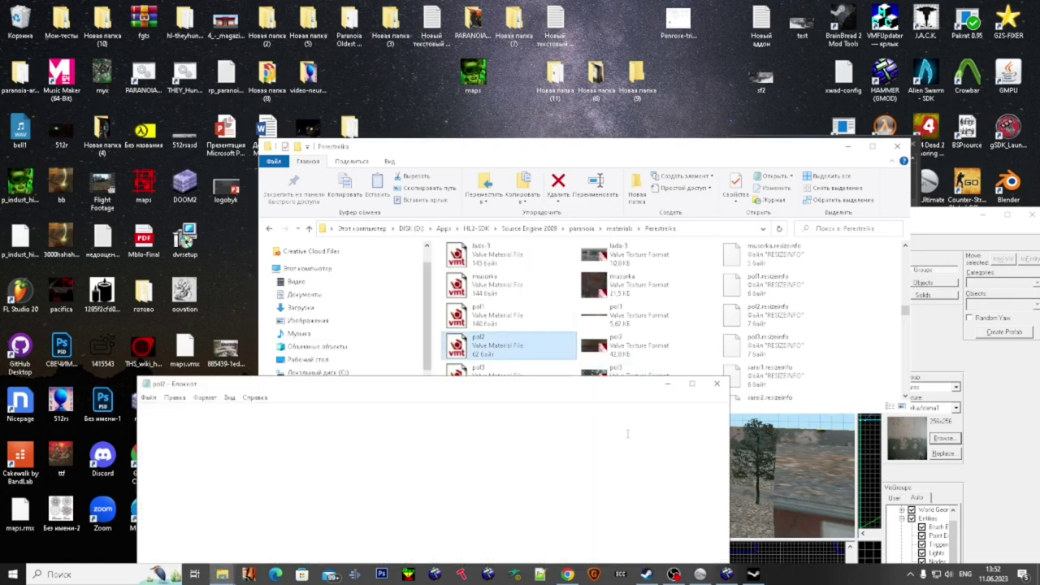
left_click(640, 430)
key("Return")
key("ctrl+v")
left_click(717, 383)
key("Return")
key("Down")
key("Return")
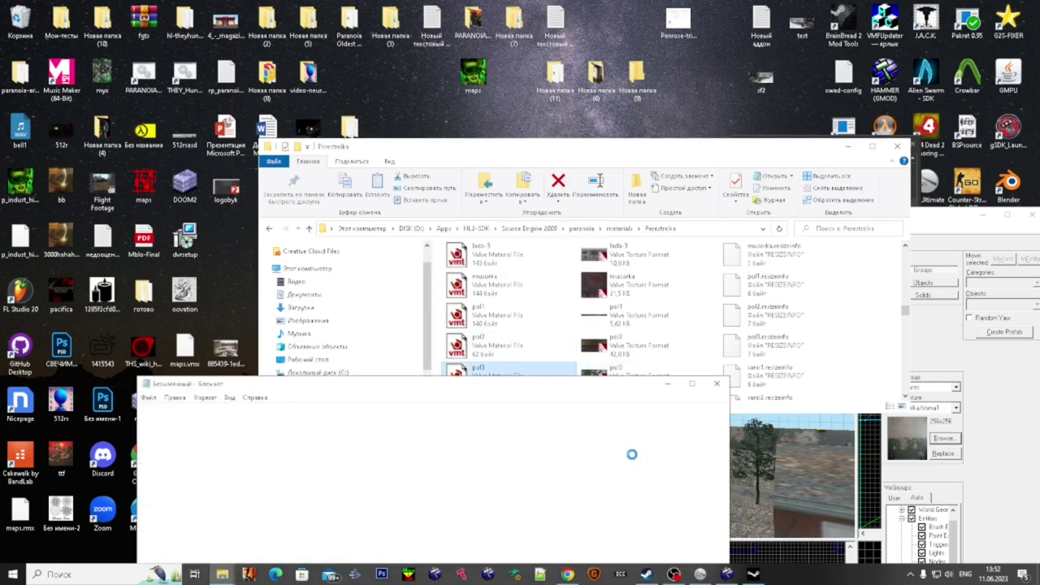
key("ctrl+v")
key("ctrl+s")
left_click(720, 379)
- Preview the pol3 and sarai1 textures in VTFEdit, closing each preview
double_click(640, 378)
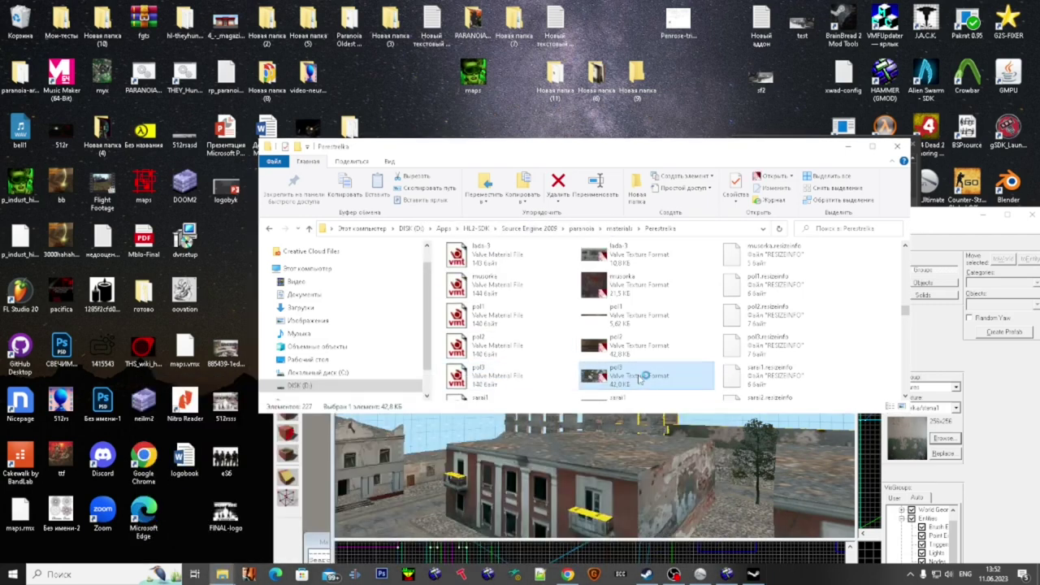
left_click(859, 175)
scroll(621, 325, "down", 2)
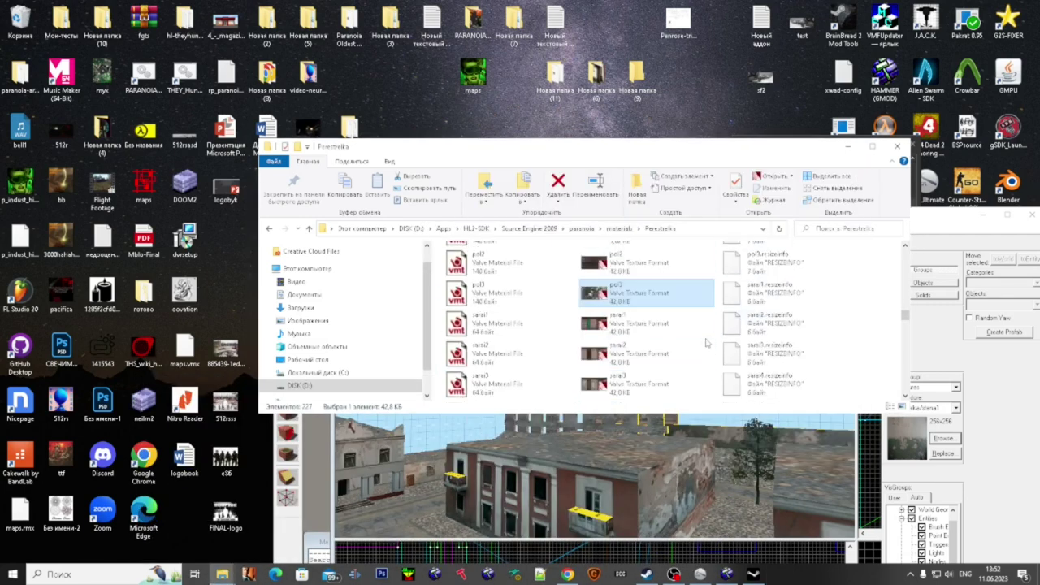
left_click(622, 327)
key("Return")
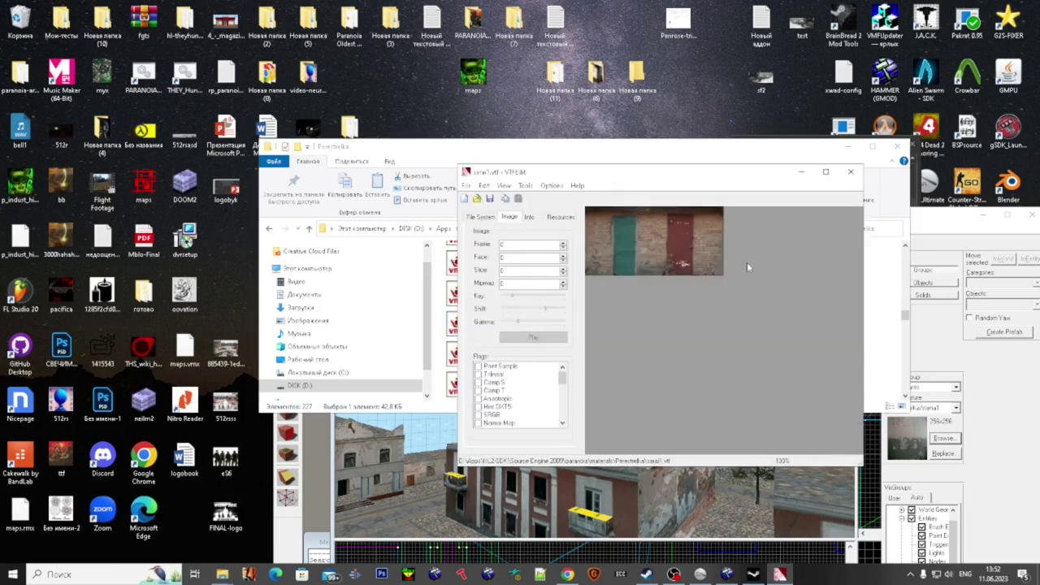
left_click(861, 175)
- Add the detail lines with surface property "concrete" to the sarai1 material, copy the added lines and save the file
double_click(479, 322)
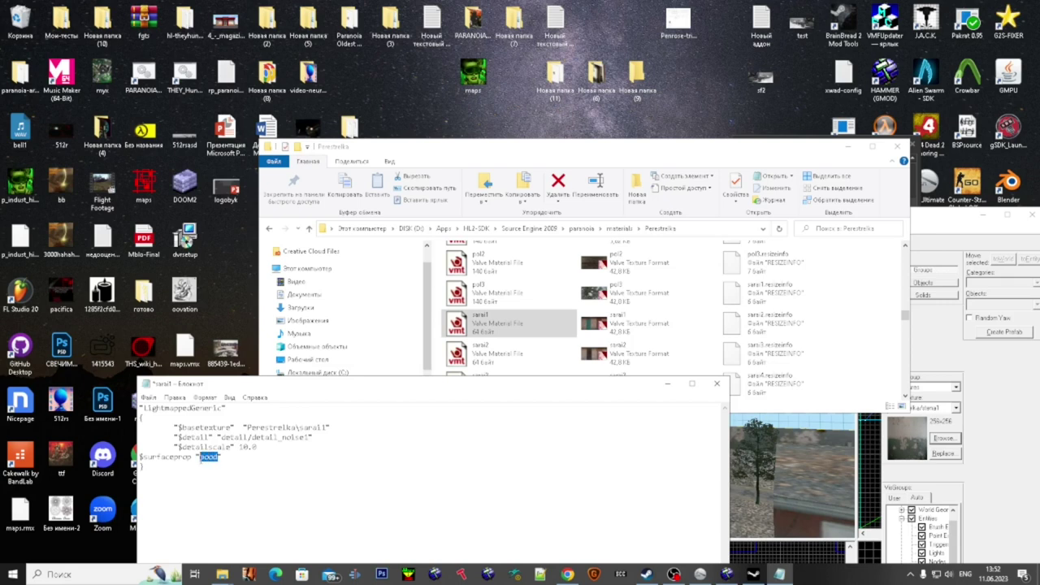
type("e")
left_click_drag(241, 478, 122, 437)
key("ctrl+c")
left_click(717, 389)
key("Return")
- Paste the detail and "concrete" surface lines copied from sarai1 into the sarai2 material and save the file
key("Down")
key("Return")
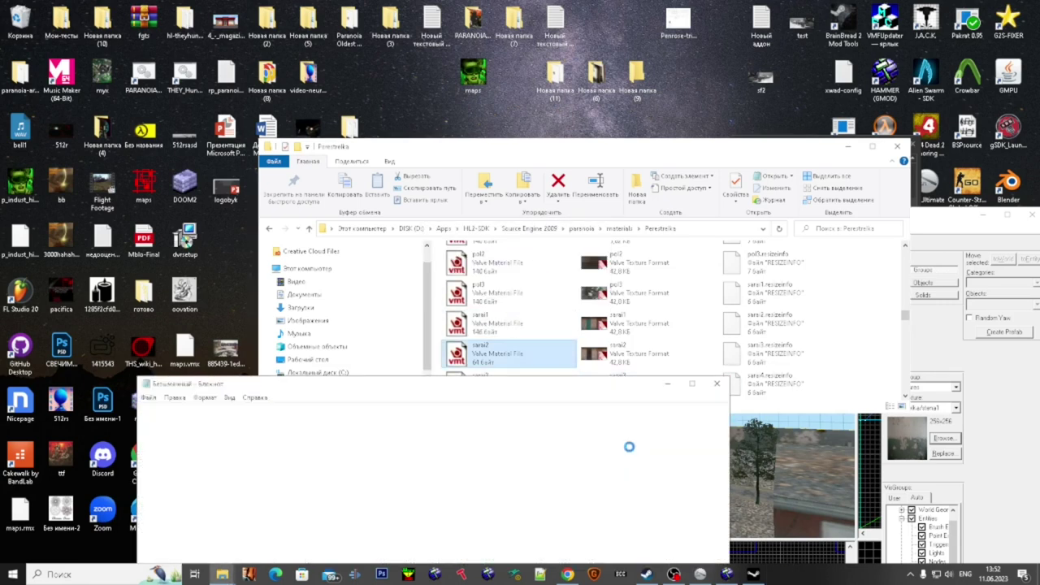
left_click(600, 455)
key("BackSpace")
key("ctrl+v")
key("ctrl+s")
left_click(718, 384)
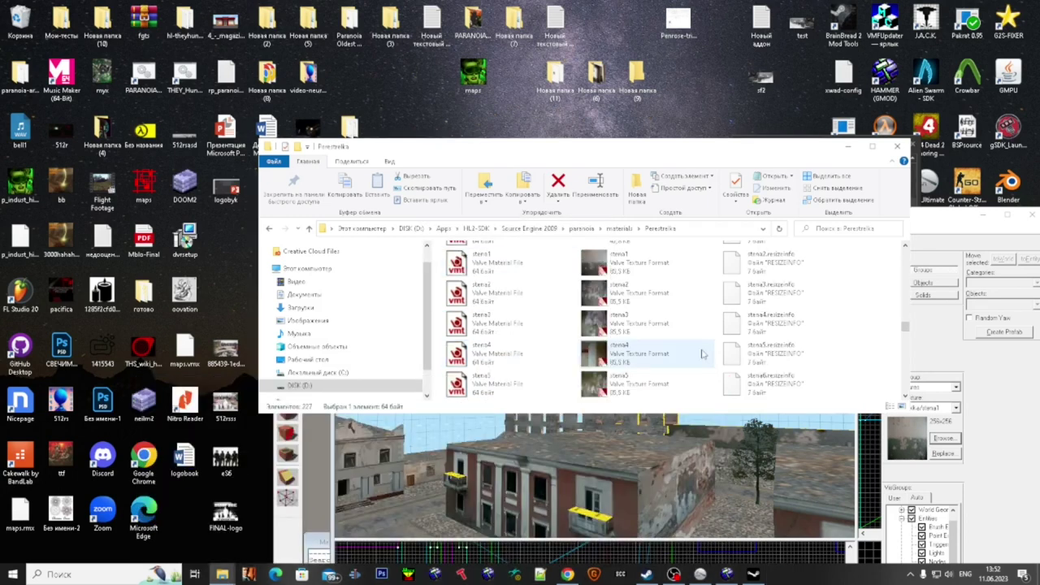
- Paste the copied detail and "concrete" surface lines into the sarai3 and sarai4 materials, saving each file
key("Down")
key("Return")
type("\"$detail\" \"detail/detail_noise1\" \t\"$detailscale\" \"10.0\" \"$surfaceprop\" \"concrete\"")
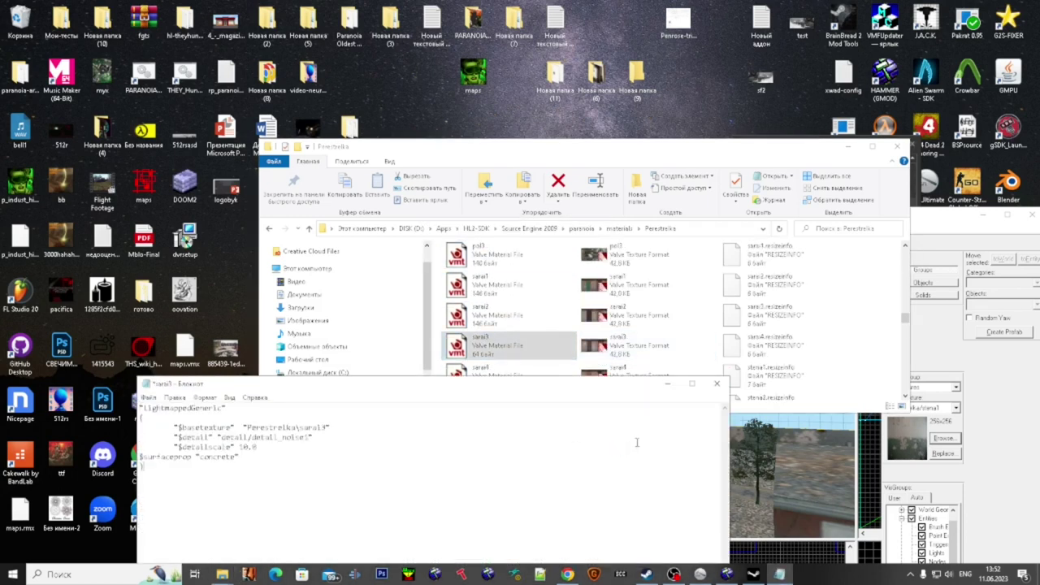
left_click(717, 383)
key("Return")
key("Down")
key("Return")
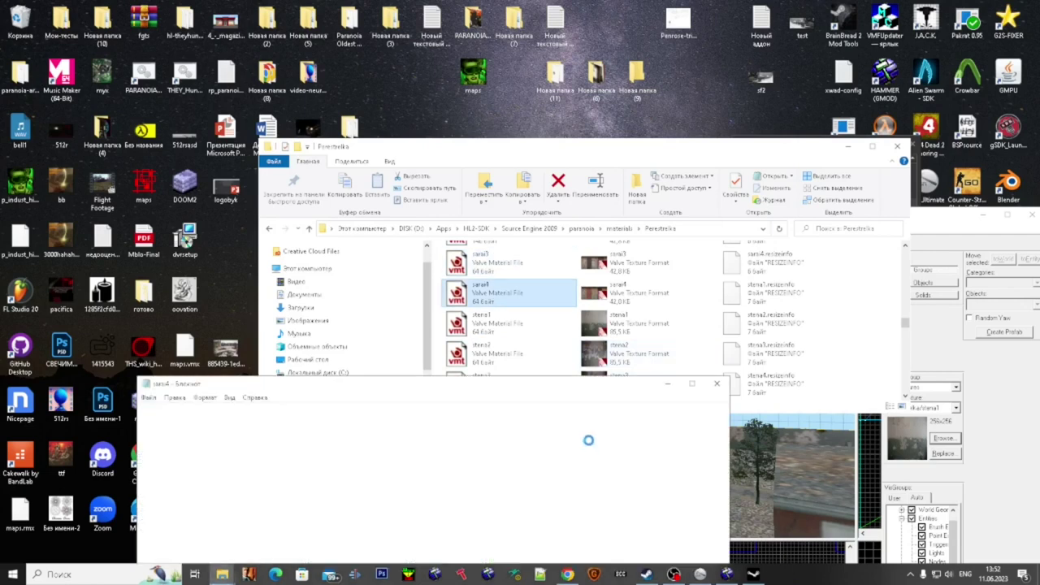
key("ctrl+v")
left_click(716, 383)
key("Return")
- Paste the copied detail and "concrete" surface lines into the stena1 and stena2 materials, saving each file
key("Down")
key("Return")
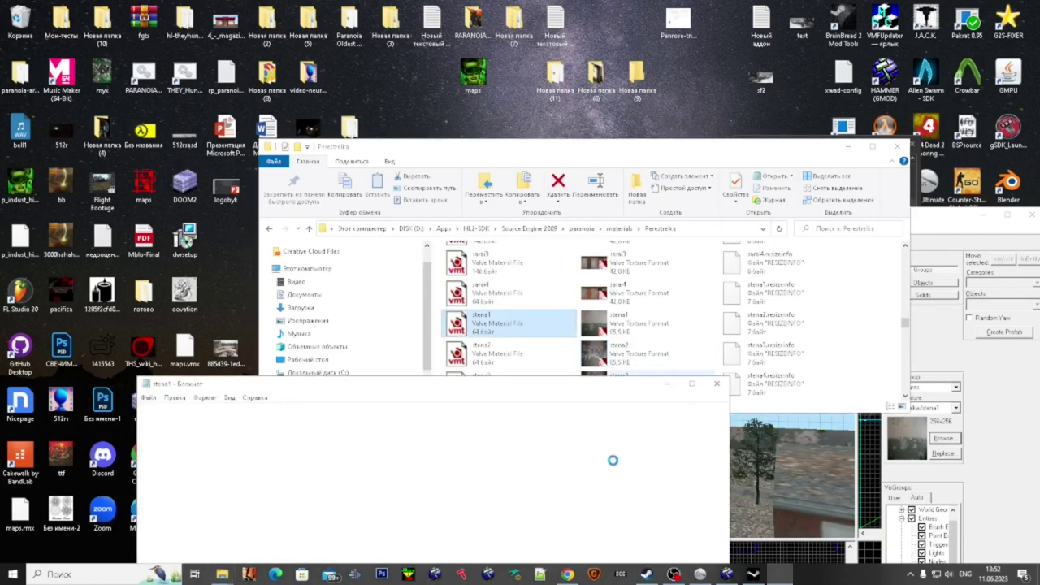
key("ctrl+v")
left_click(717, 384)
key("Return")
key("Down")
key("Return")
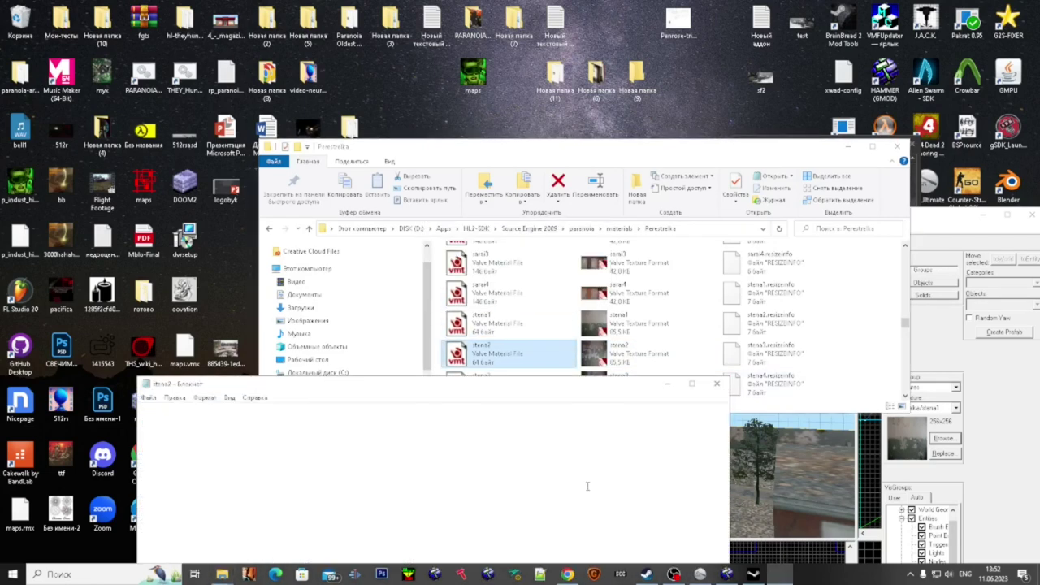
key("ctrl+v")
left_click(716, 383)
key("Return")
- Paste the copied detail and "concrete" surface lines into the stena3 and stena4 materials, saving each file
key("Down")
key("Return")
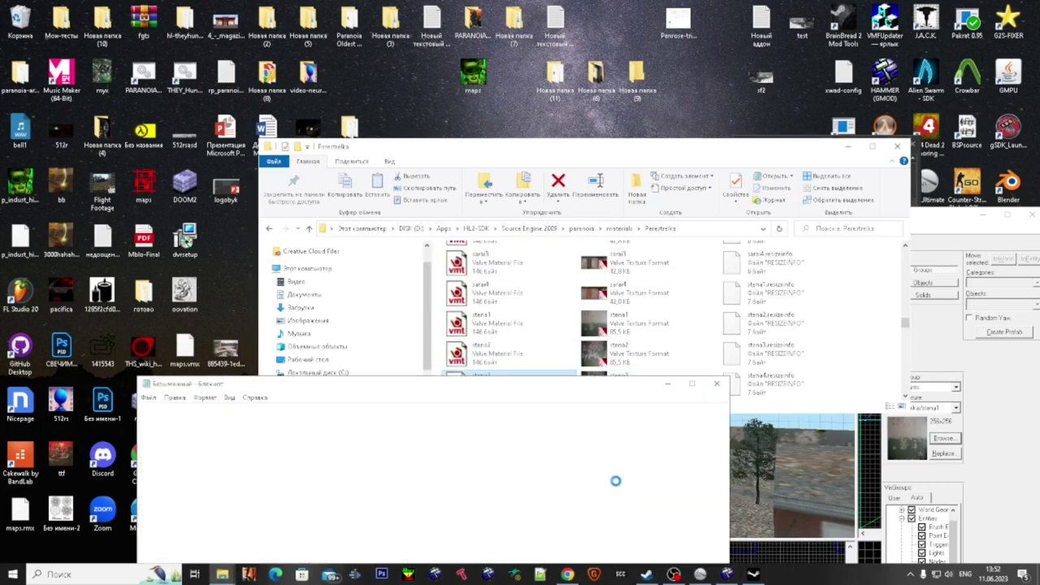
key("ctrl+v")
left_click(721, 386)
key("Return")
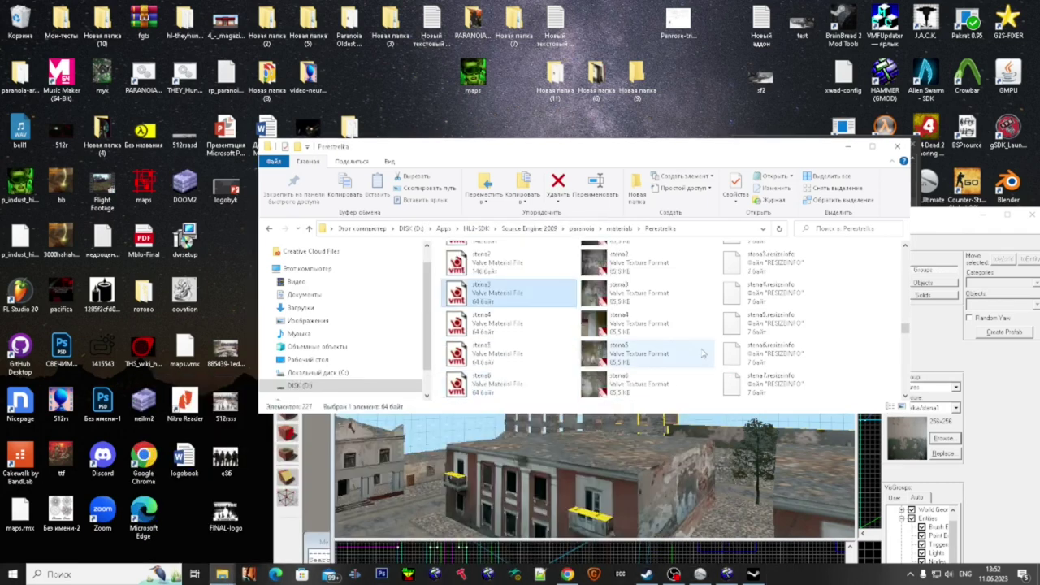
key("Down")
key("Return")
key("ctrl+v")
left_click(717, 383)
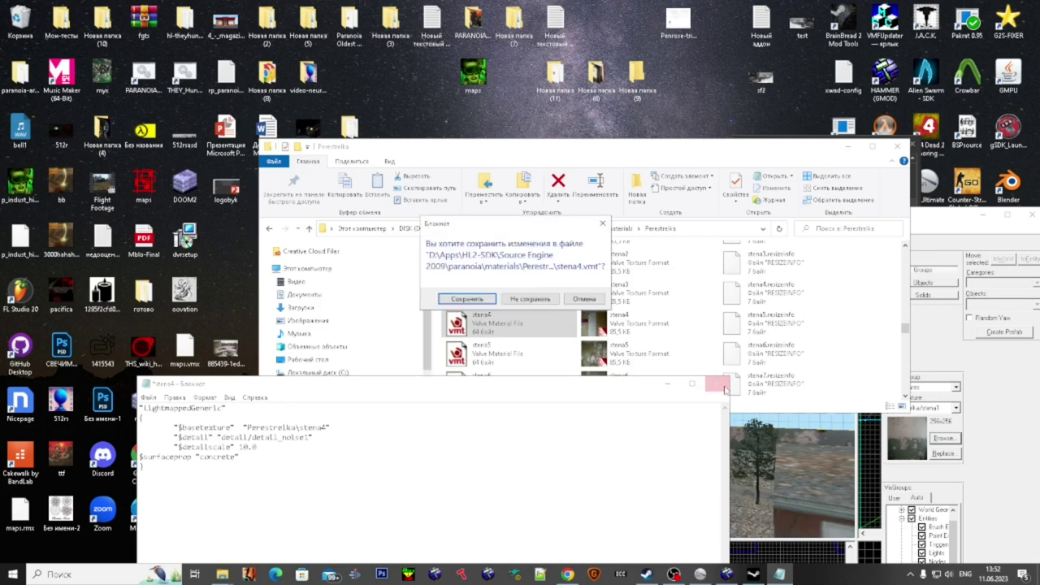
key("Return")
- Paste the copied detail and "concrete" surface lines into the stena5 and stena6 materials, saving each file
key("Down")
key("Return")
key("ctrl+v")
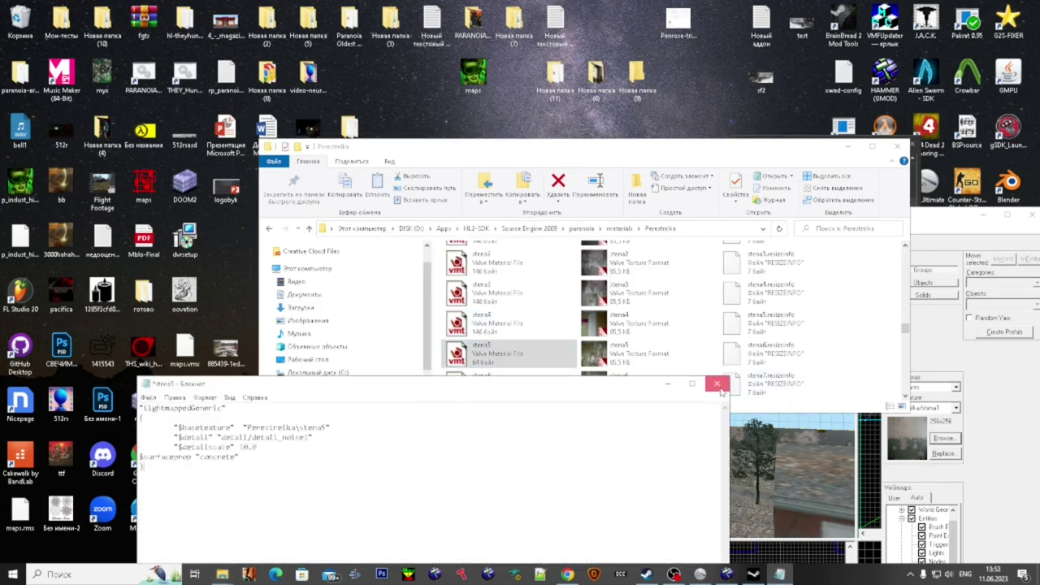
left_click(717, 384)
key("Return")
key("Down")
key("Return")
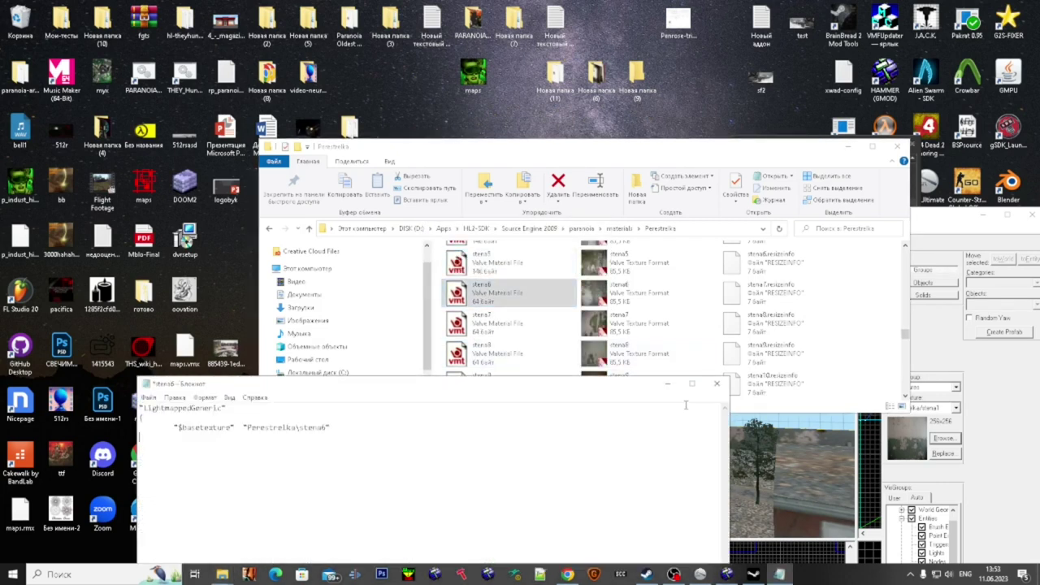
key("ctrl+v")
left_click(717, 383)
key("Return")
- Paste the copied detail and "concrete" surface lines into the stena7 and stena8 materials, saving each file
key("Down")
key("Return")
key("ctrl+v")
left_click(716, 383)
key("Return")
key("Down")
key("Return")
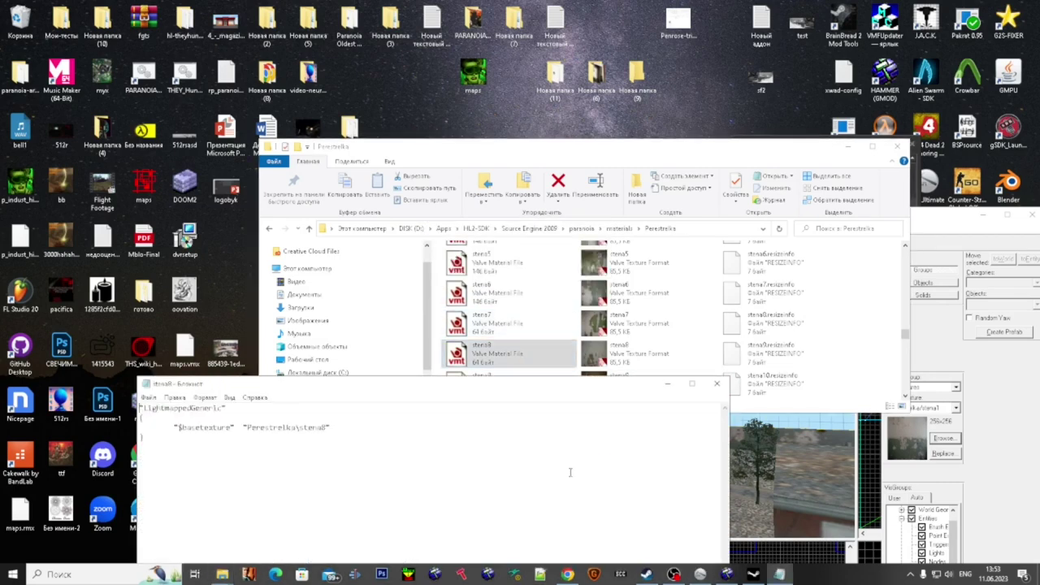
key("ctrl+v")
left_click(717, 384)
key("Return")
- Paste the copied detail and "concrete" surface lines into the stena9 and stena10 materials, saving each file
key("Down")
key("Return")
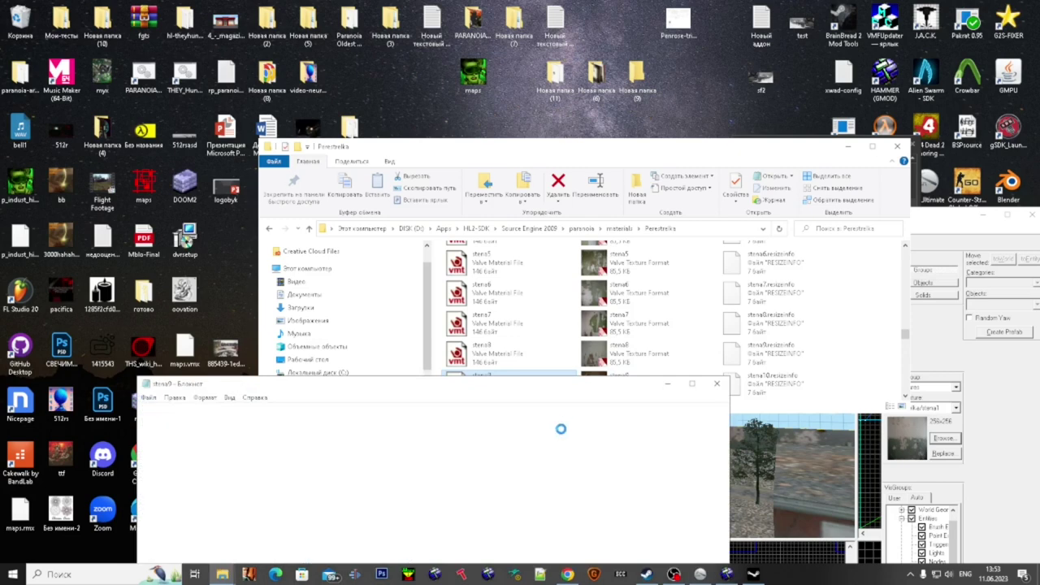
type("\"$detail\" \"detail/detail_noise1\" \t\"$detailscale\" \"10.0\" \"$surfaceprop\" \"concrete\"")
scroll(715, 389, "down", 1)
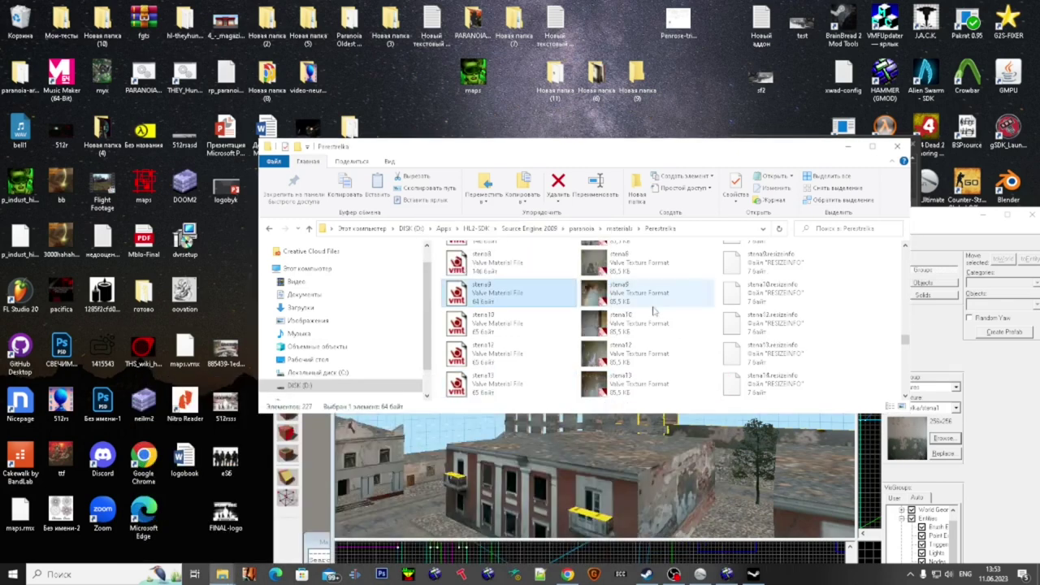
double_click(492, 322)
key("ctrl+v")
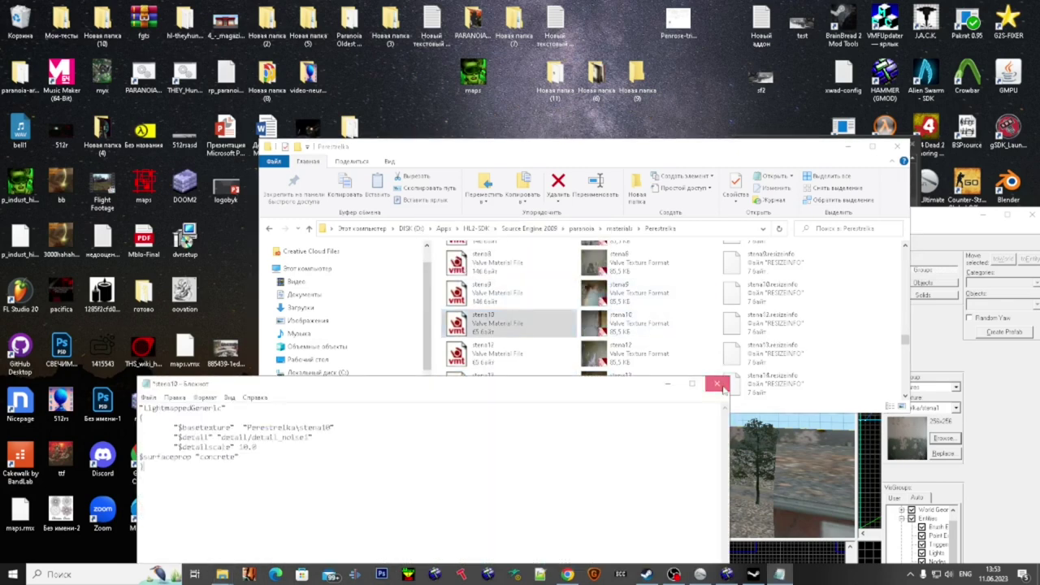
left_click(716, 385)
key("Return")
- Paste the copied detail and "concrete" surface lines into the stena12 and stena13 materials, saving each file
key("Down")
key("Return")
left_click(569, 453)
key("BackSpace")
key("ctrl+v")
left_click(717, 385)
key("Return")
key("Down")
key("Return")
key("ctrl+v")
left_click(716, 384)
key("Return")
scroll(690, 345, "down", 2)
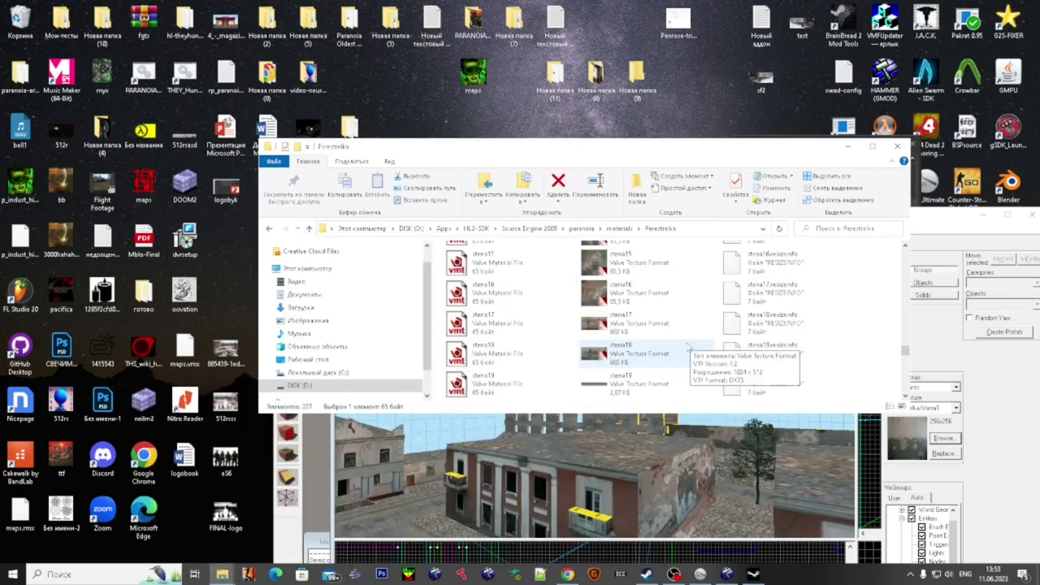
- Paste the copied detail and "concrete" surface lines into the stena14 and stena15 materials, saving each file
key("Down")
key("Return")
key("ctrl+v")
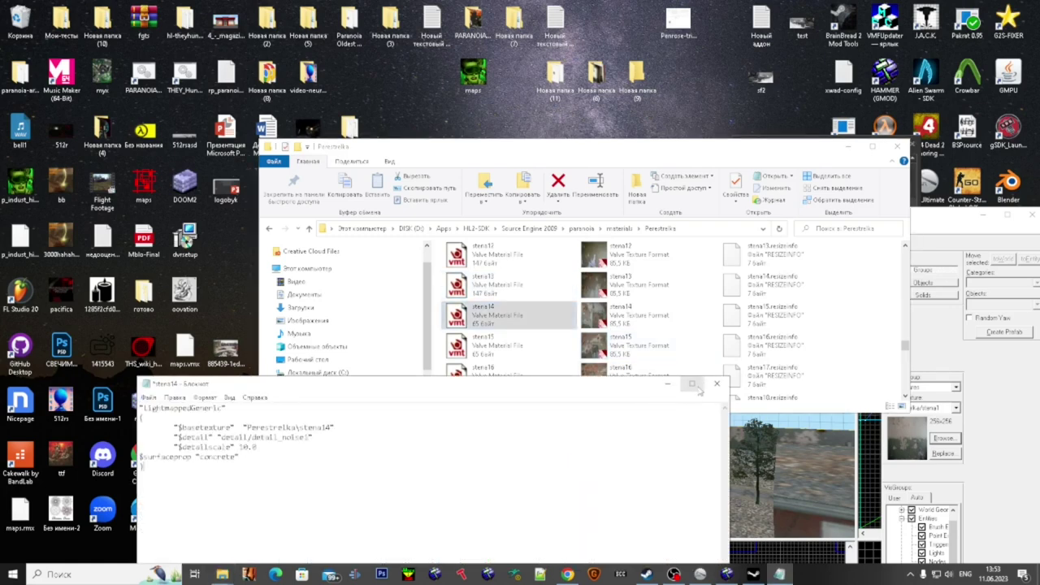
left_click(717, 384)
key("Return")
key("Down")
key("Return")
key("ctrl+v")
left_click(716, 383)
key("Return")
- Paste the copied detail and "concrete" surface lines into the stena16 and stena17 materials, saving each file
key("Down")
key("Return")
type("\"$detail\" \"detail/detail_noise1\" \t\"$detailscale\" 10.0 \"$surfaceprop\" \"concrete\" }")
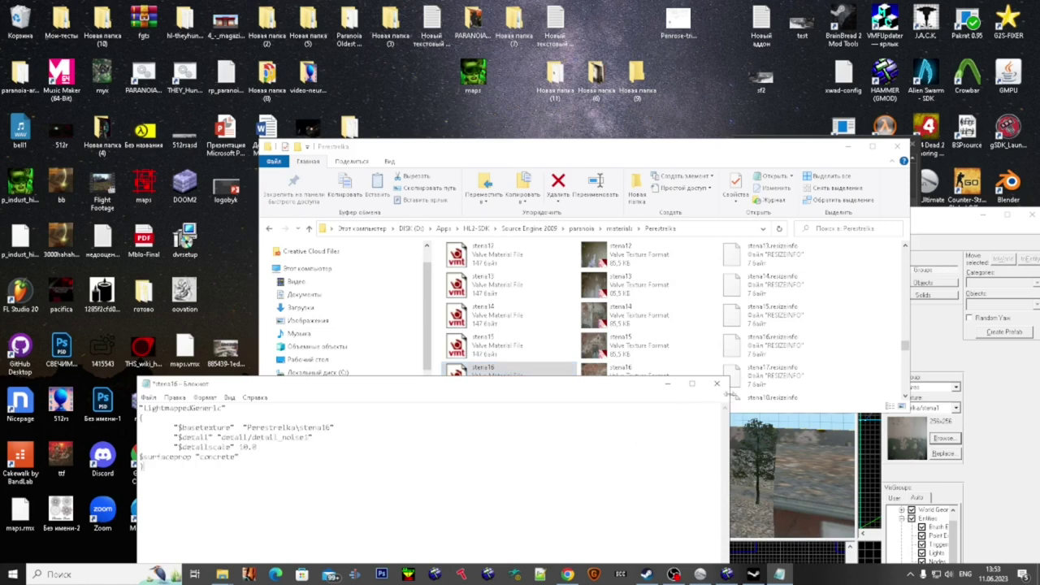
left_click(716, 384)
key("Return")
key("Down")
key("Return")
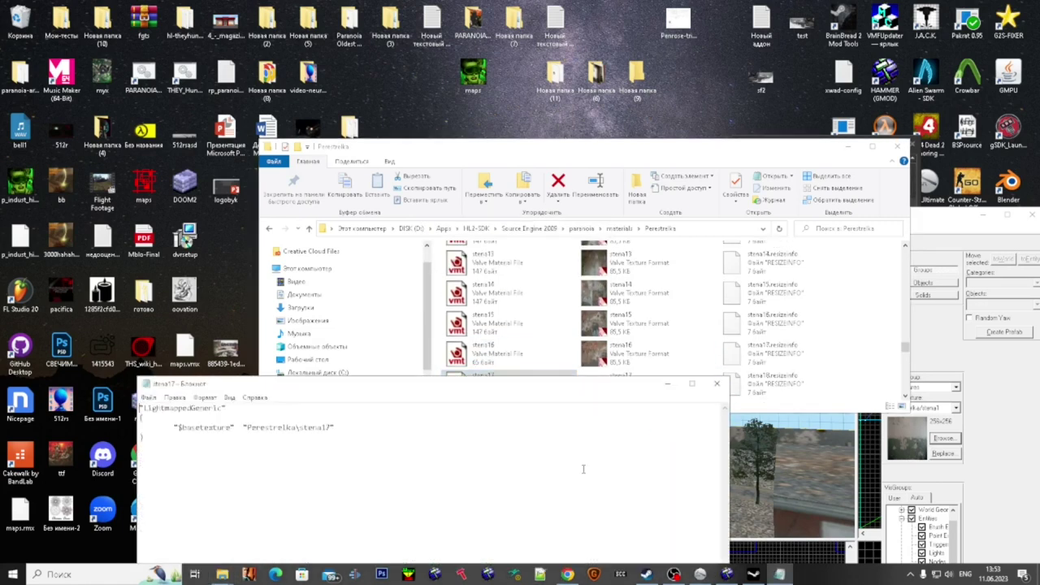
key("ctrl+v")
left_click(717, 384)
key("Return")
- Paste the copied detail and "concrete" surface lines into the stena18 and stena19 materials, saving each file
key("Down")
key("Return")
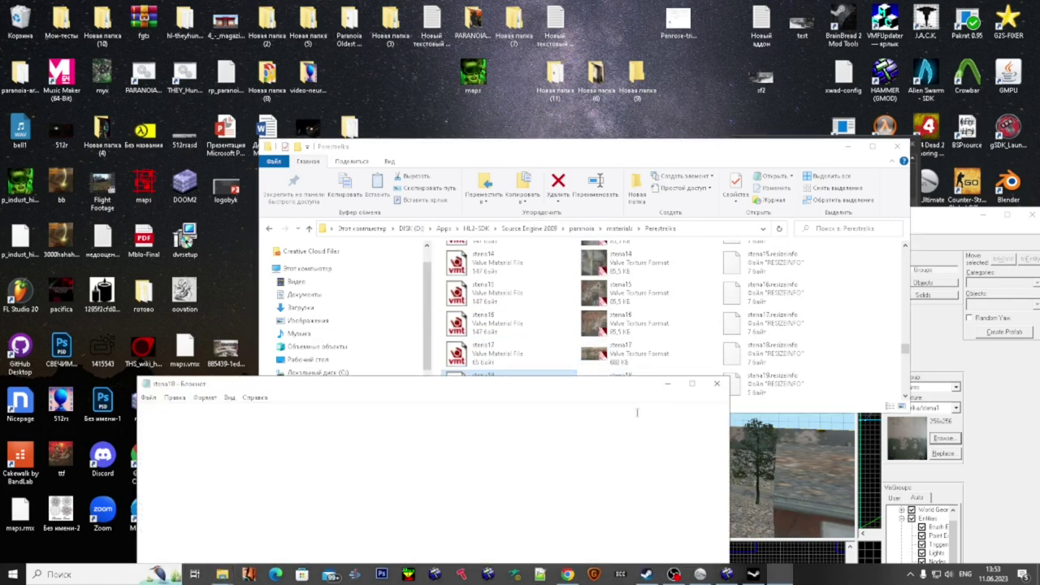
key("ctrl+v")
left_click(717, 383)
key("Return")
key("Down")
key("Return")
key("ctrl+v")
left_click(717, 383)
key("Return")
- Paste the copied detail and "concrete" surface lines into the stena20 and stena21 materials, saving each file
key("Down")
key("Return")
key("ctrl+v")
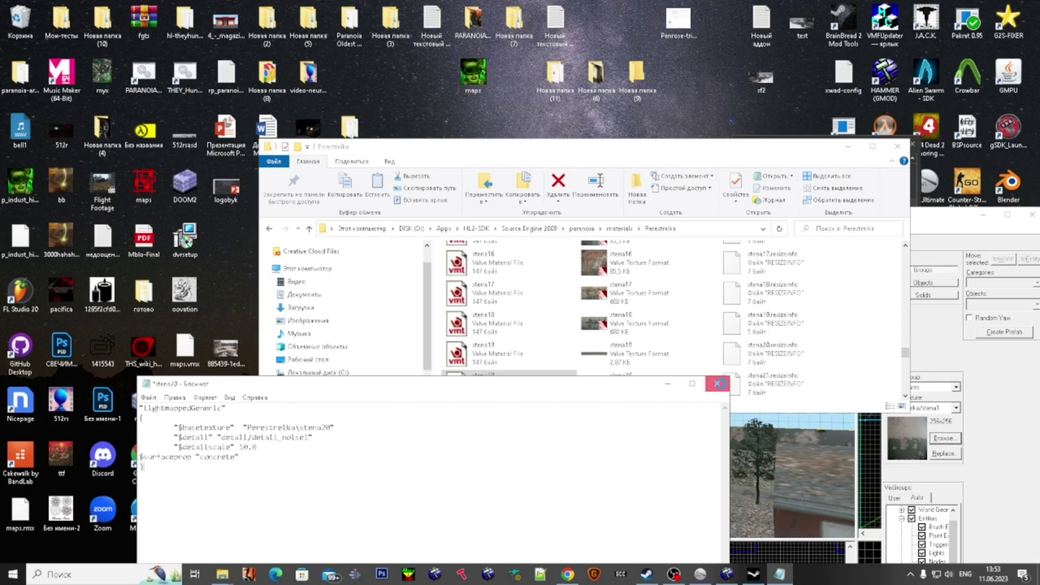
left_click(717, 383)
key("Return")
scroll(595, 370, "down", 1)
key("Down")
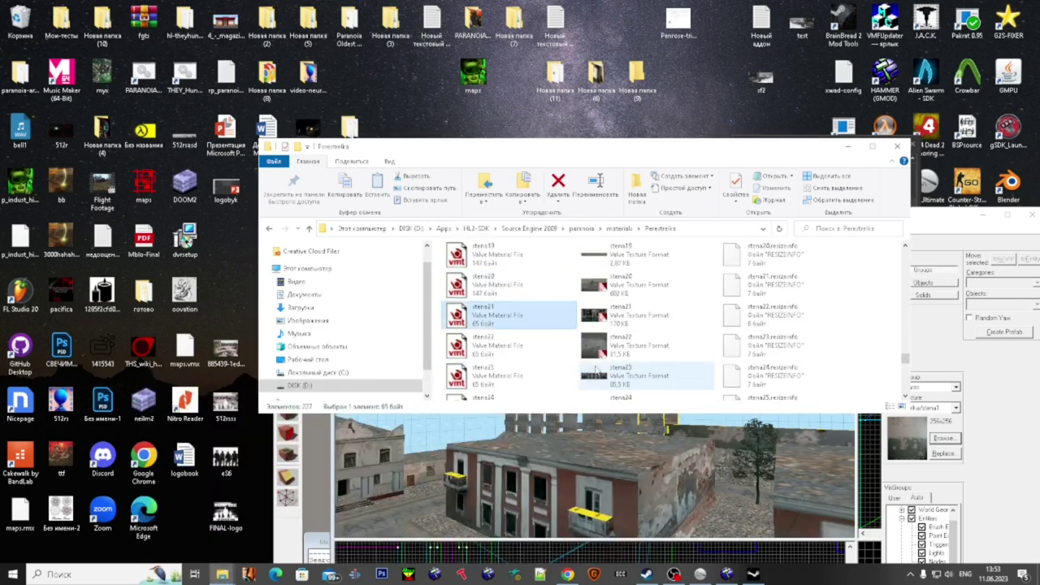
key("Return")
type("\"$detail\" \"detail/detail_noise1\" \t\"$detailscale\" 10.0 $surfaceprop \"concrete\"")
left_click(728, 390)
key("Return")
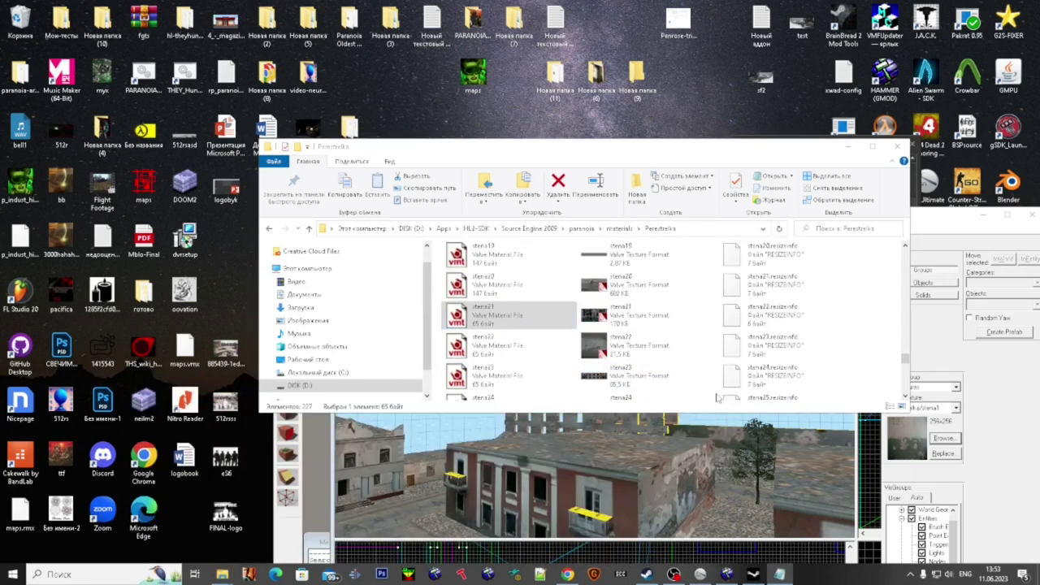
- Paste the copied detail and "concrete" surface lines into the stena22 and stena23 materials, saving each file
key("Down")
key("Return")
type("\"$detail\" \"detail/detail_noise1\" \"$detailscale\" \"10.0\" \"$surfaceprop\" \"concrete\"")
left_click(716, 384)
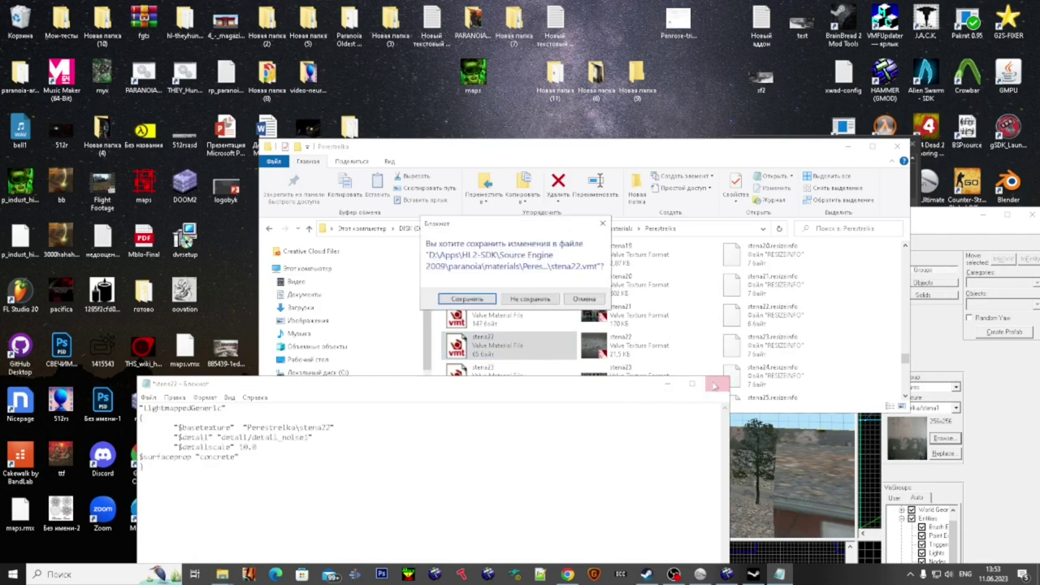
key("Return")
key("Down")
key("Return")
key("ctrl+v")
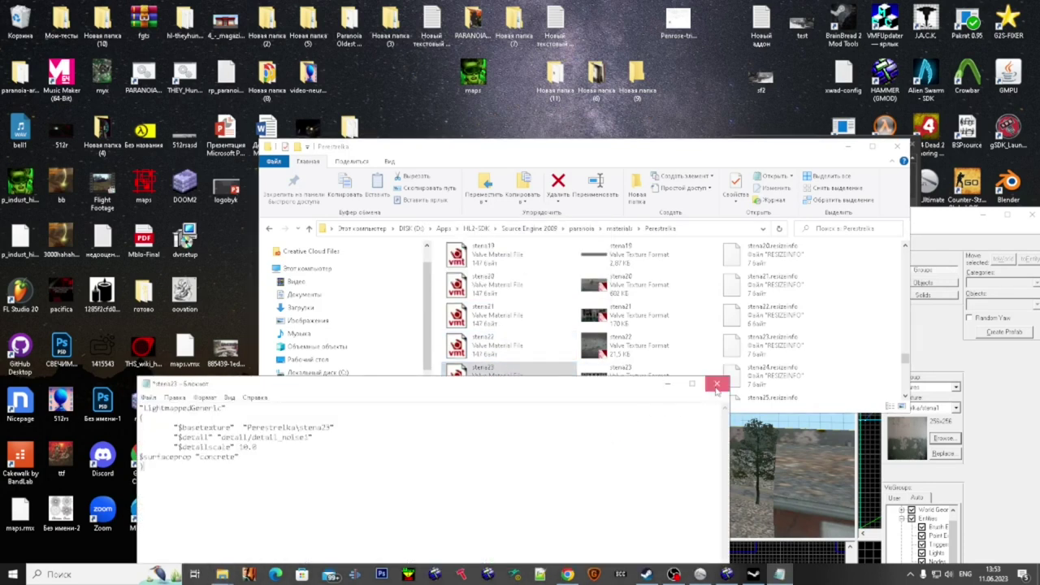
left_click(717, 384)
key("Return")
- Paste the copied detail and "concrete" surface lines into the stena24 and stena25 materials, saving each, and select the transformator1 material
key("Down")
key("Return")
key("ctrl+v")
left_click(717, 384)
key("Return")
key("Down")
key("Return")
key("ctrl+v")
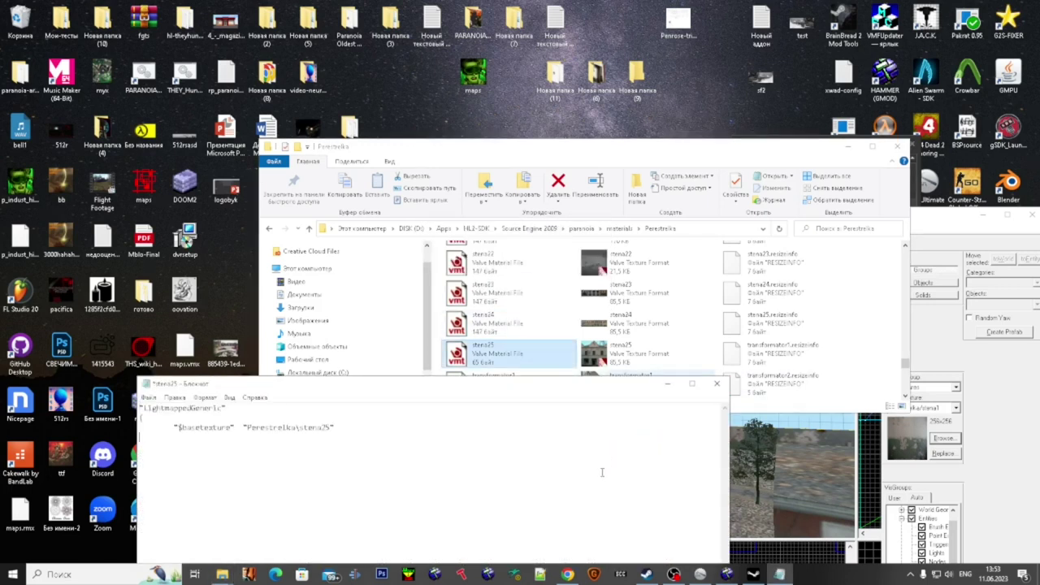
left_click(716, 383)
key("Return")
scroll(678, 352, "down", 1)
key("Down")
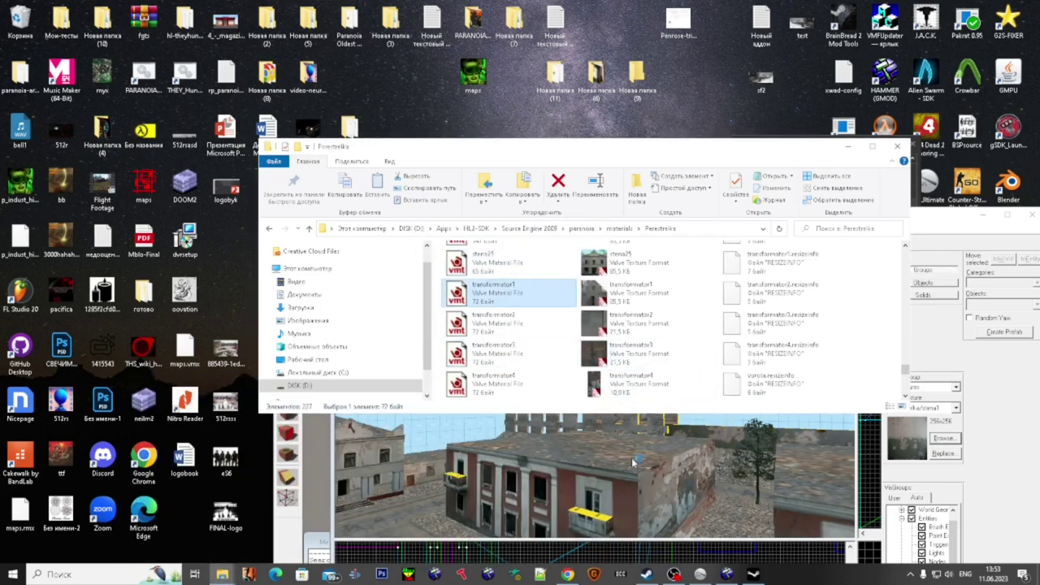
- Paste the copied detail and "concrete" surface lines into the transformator1 and transformator2 materials, saving each file
key("Return")
type("\"$detail\" \"detail/detail_noise1\" \t\"$detailscale\" 10.0")
left_click(717, 383)
key("Return")
key("Down")
key("Return")
type("\"$detail\" \"detail/detail_noise1\" \t\"$detailscale\" 10.0 $surfaceprop \"concrete\" }")
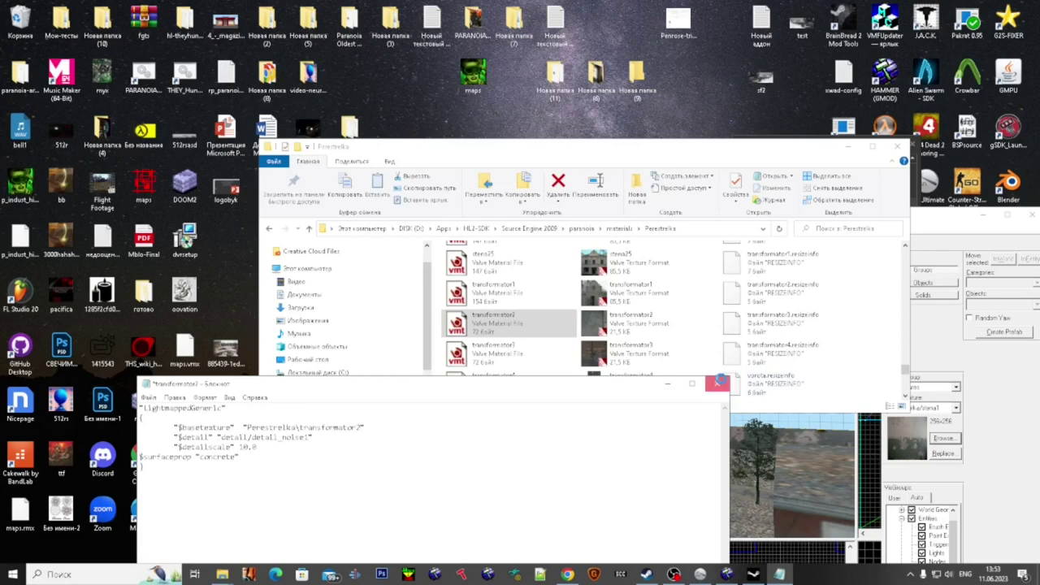
left_click(716, 383)
key("Return")
- Paste the detail lines into the transformator3 material, change its surface property to "metal", save it, and briefly check the preceding material
key("Down")
key("Return")
type("\"$detail\" \"detail/detail_noise1\" \t\"$detailscale\" \"10.0\" $surfaceprop \"concrete\" }")
left_click_drag(239, 457, 200, 457)
type("metal\"")
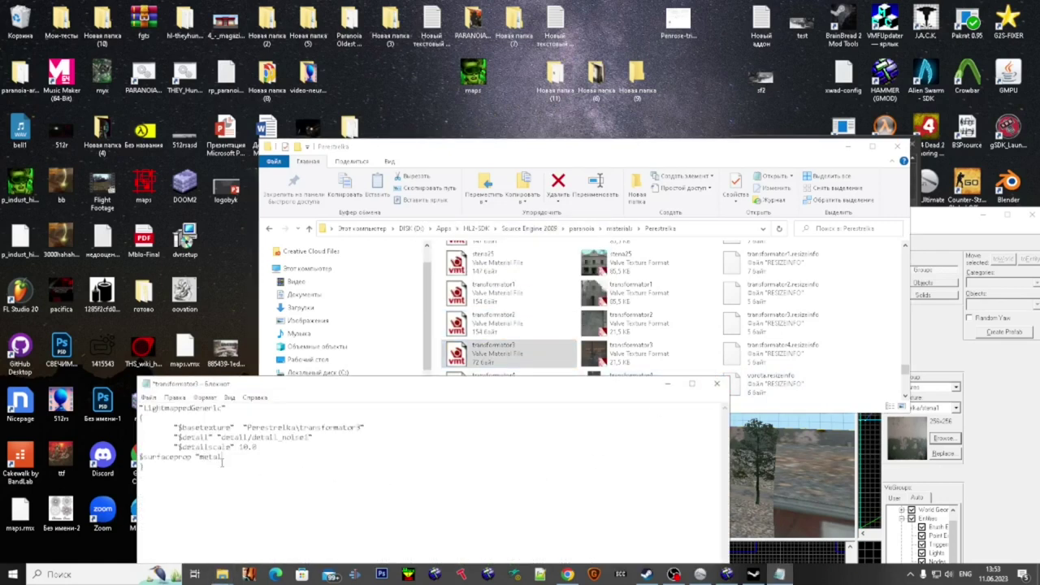
key("ctrl+s")
left_click(716, 384)
key("Up")
key("Return")
left_click(715, 384)
- Add the detail lines with a "metal" surface property to the transformator4 material, copy the new lines, and save the file
key("Down")
key("Down")
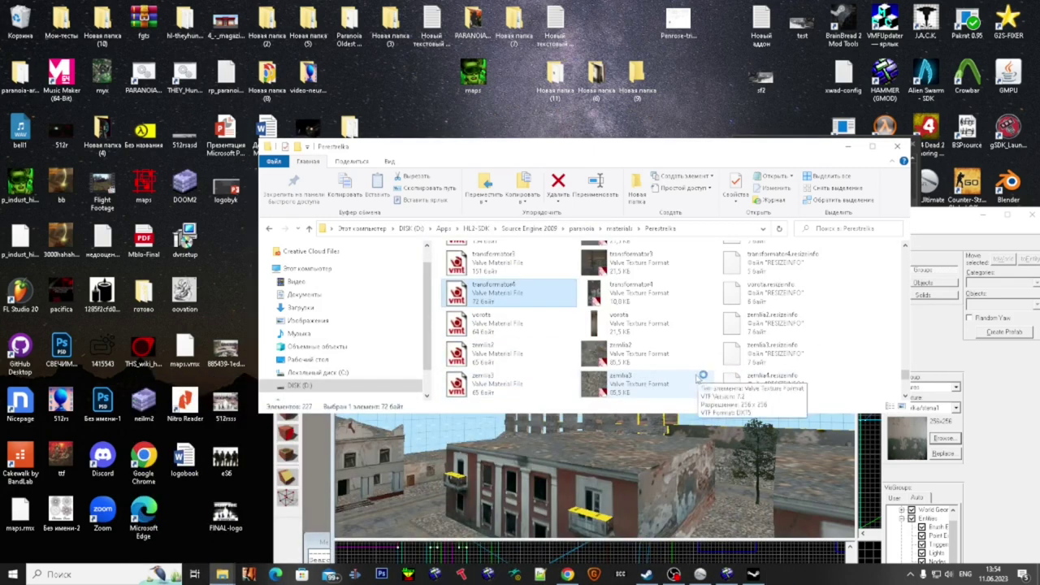
key("Return")
type("\"$detail\" \"detail/detail_noise1\" \t\"$detailscale\" 10.0 $surfaceprop \"concrete\" }")
left_click_drag(237, 458, 134, 438)
type("metal")
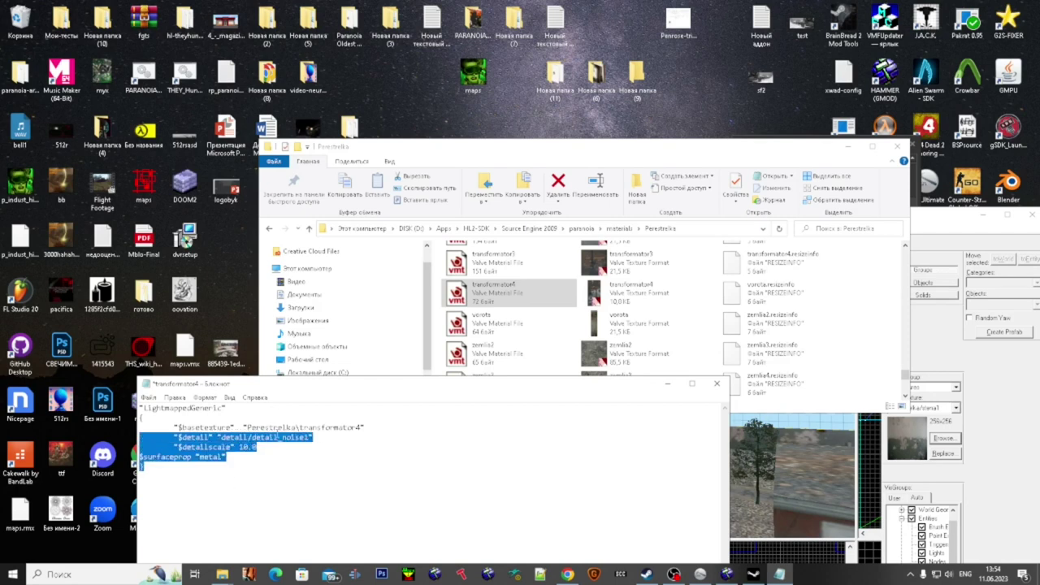
left_click(718, 385)
key("Return")
- Preview the nearby gate texture and paste the copied detail and "metal" surface lines into the vorota material, saving it
double_click(641, 299)
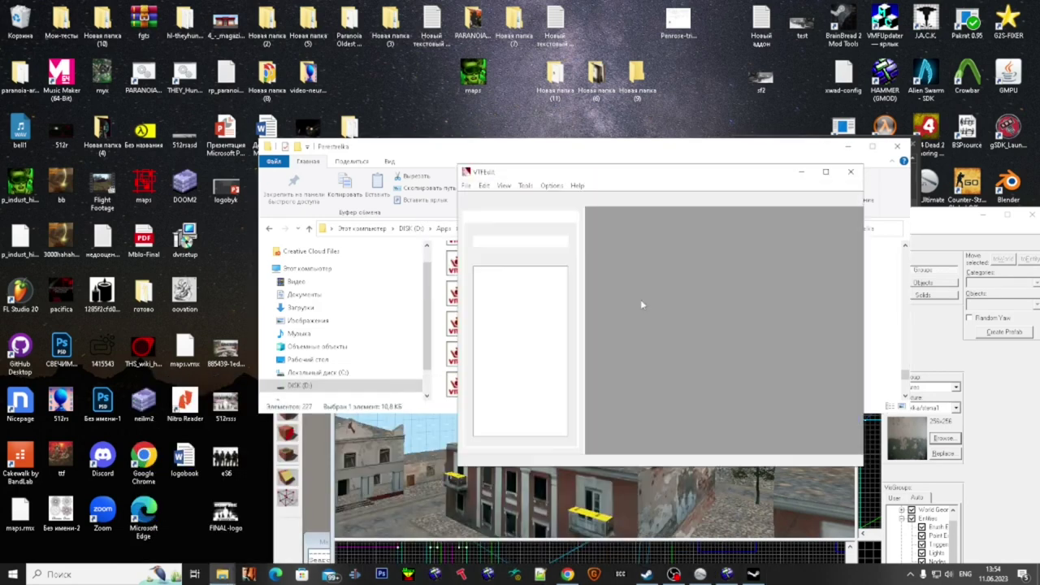
left_click(851, 172)
key("Down")
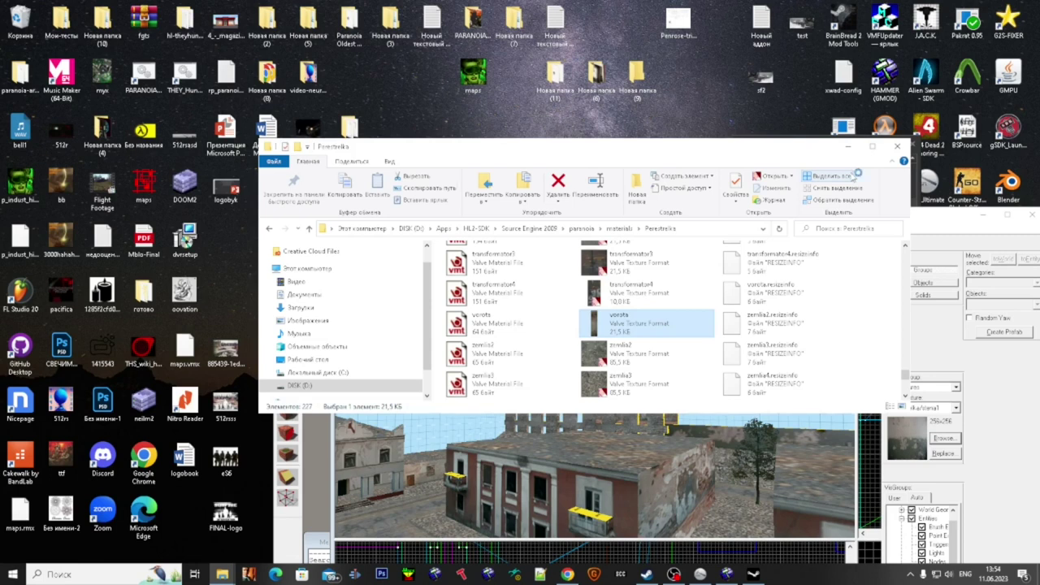
left_click(851, 173)
double_click(505, 323)
left_click(559, 433)
key("BackSpace")
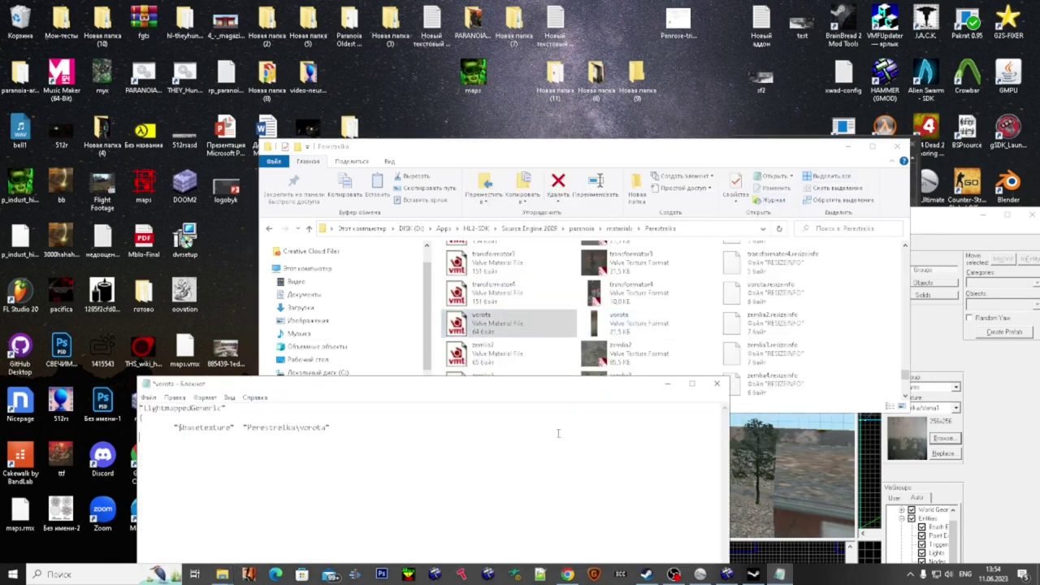
left_click(717, 383)
- Add the detail lines with a "gravel" surface property to the zemlia2 material, copy the new lines, and save the file
scroll(658, 347, "down", 2)
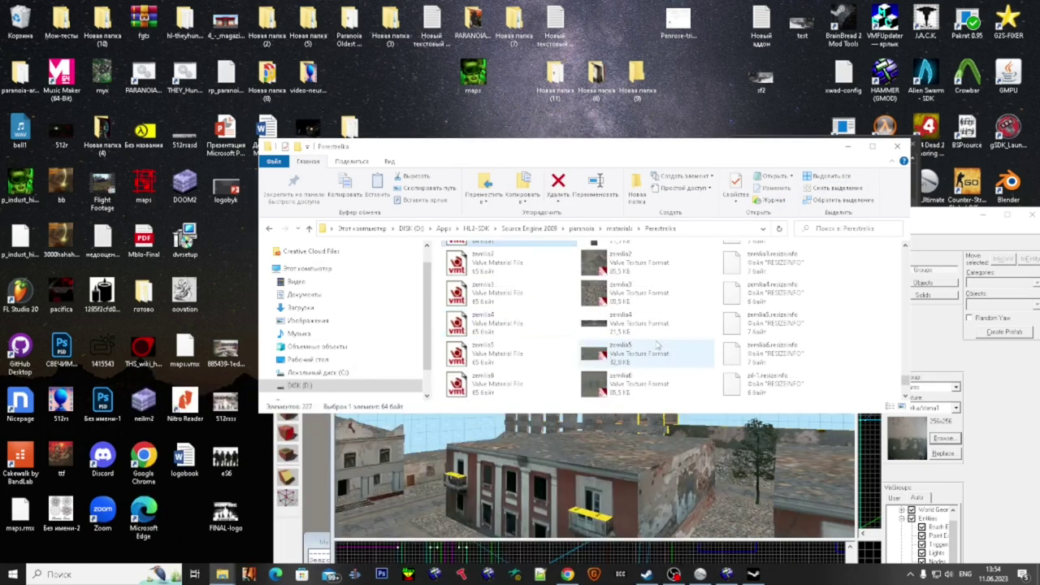
key("Down")
key("Return")
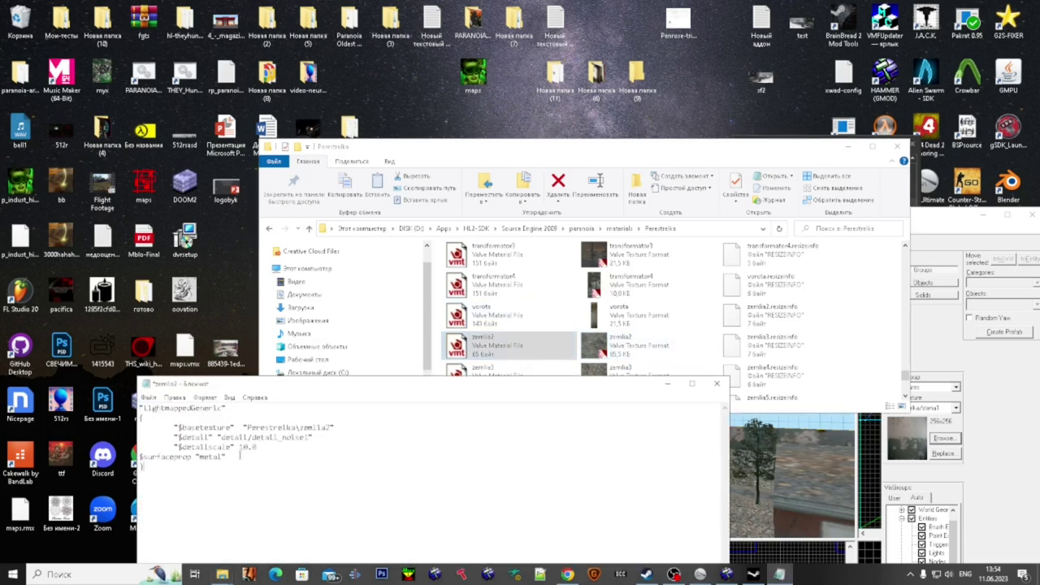
left_click_drag(218, 457, 202, 458)
key("BackSpace")
left_click_drag(237, 498, 99, 436)
key("ctrl+c")
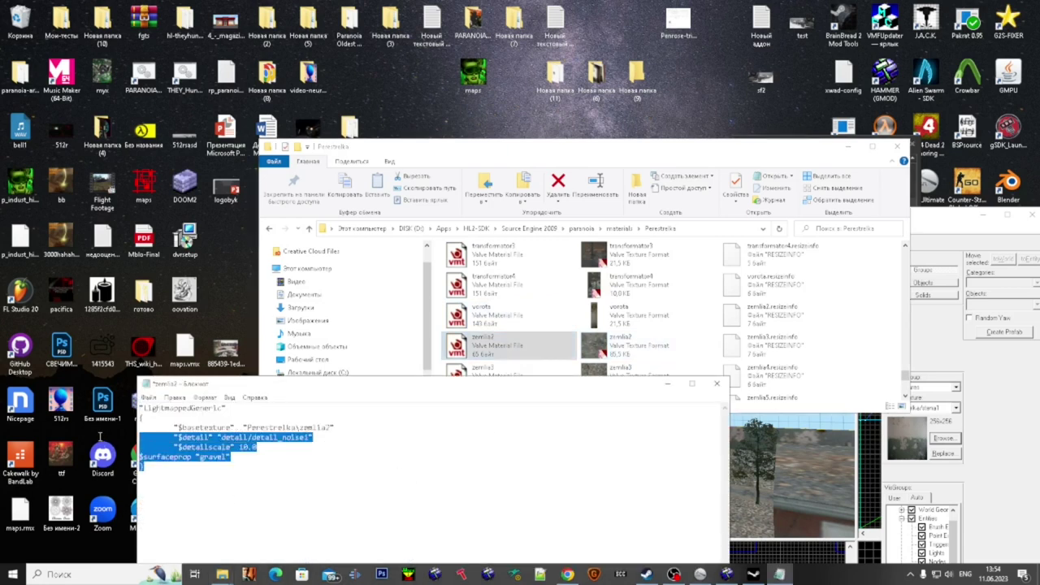
key("ctrl+s")
left_click(717, 383)
- Paste the copied detail and "gravel" surface lines into the zemlia3 and zemlia4 materials, saving each file
key("Down")
key("Return")
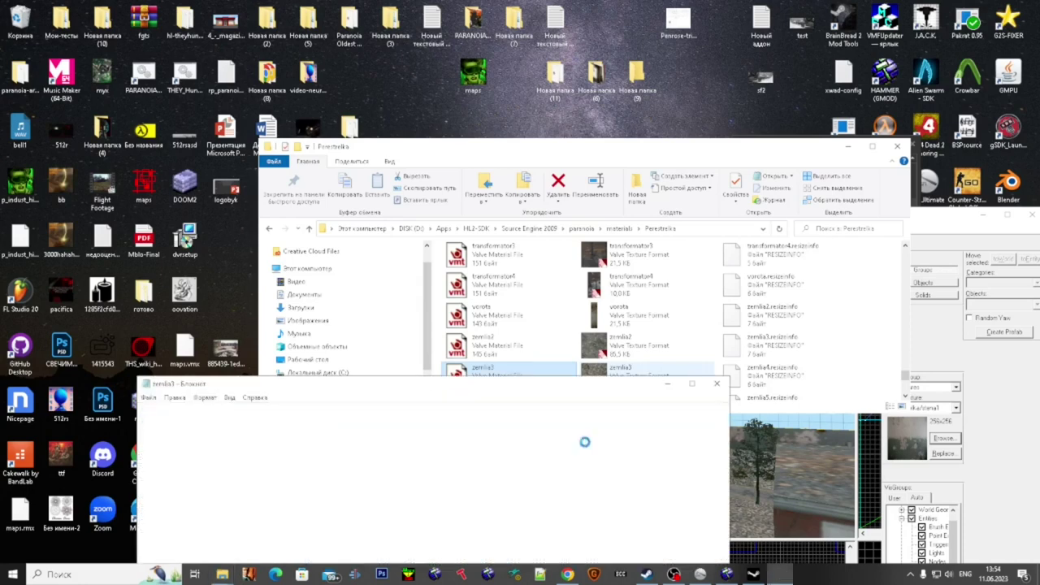
key("ctrl+v")
key("ctrl+s")
left_click(717, 383)
key("Down")
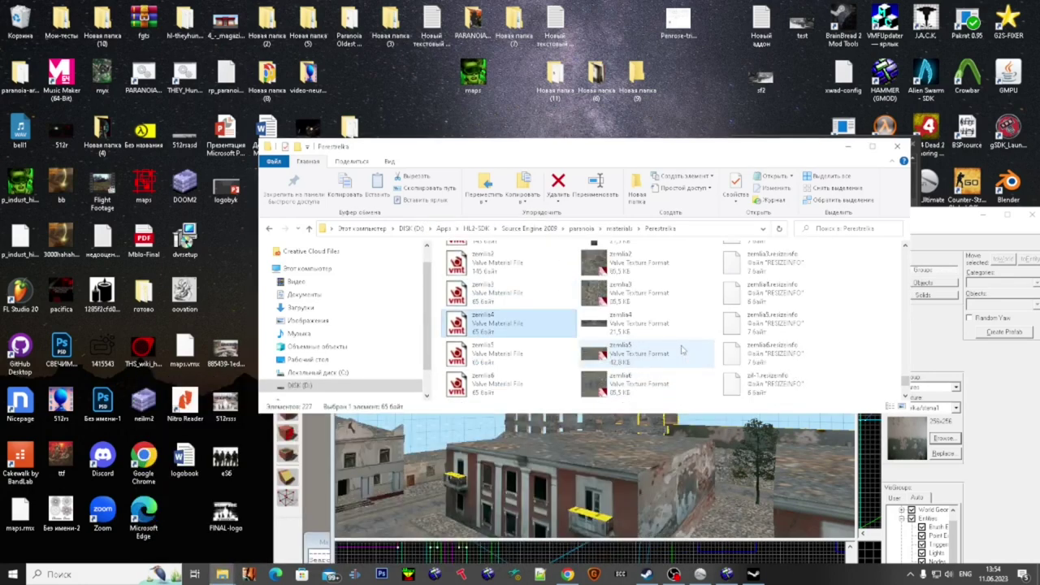
key("Return")
key("ctrl+v")
key("ctrl+s")
left_click(717, 382)
- Paste the copied detail and "gravel" surface lines into the zemlia5 and zemlia6 materials, saving each file
key("Down")
key("Return")
key("ctrl+v")
key("ctrl+s")
left_click(717, 382)
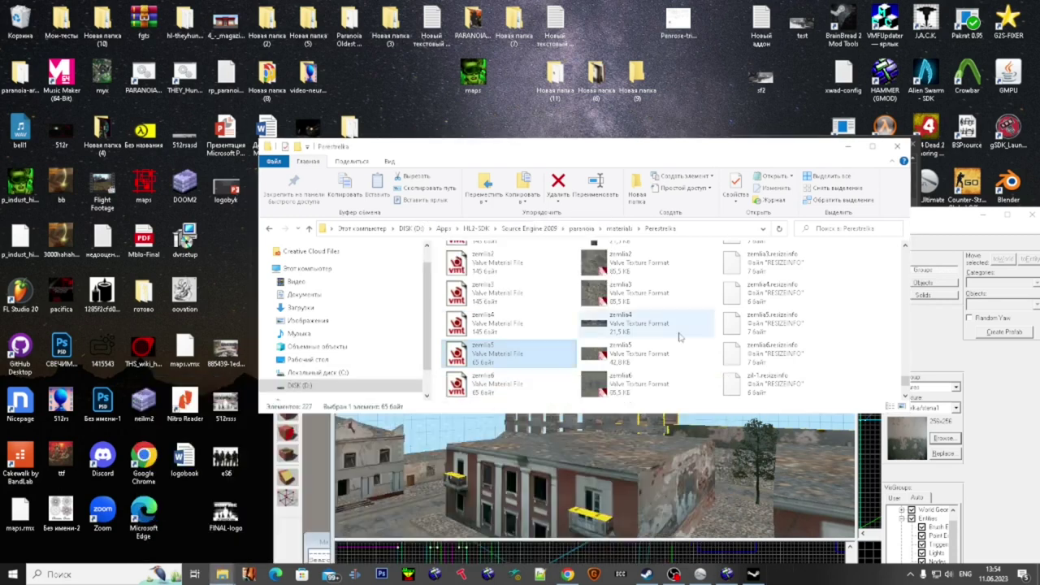
scroll(679, 340, "down", 1)
key("Down")
key("Return")
key("ctrl+v")
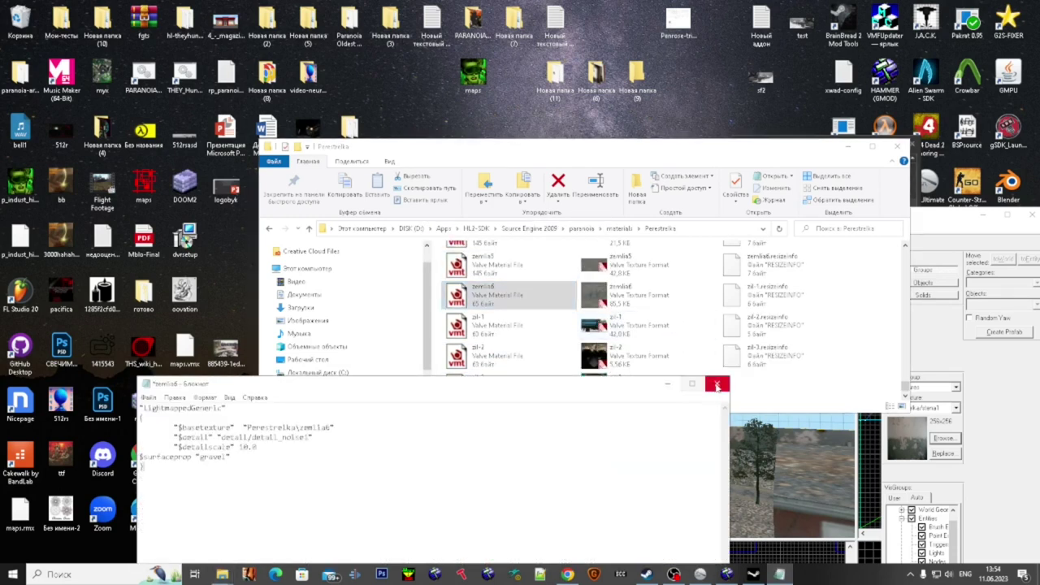
key("ctrl+s")
left_click(716, 383)
key("Return")
key("ctrl+v")
key("ctrl+s")
left_click(716, 382)
- Paste the detail lines into the zil-1 material, change its surface property to "metal", copy the lines, and save the file
key("Down")
key("Return")
key("ctrl+v")
double_click(219, 457)
type("meta")
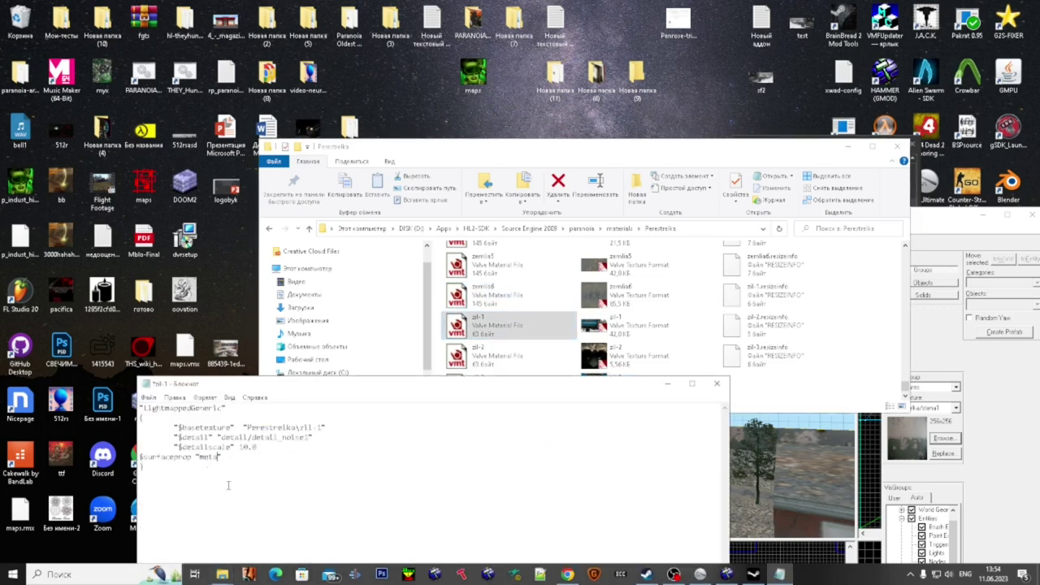
type("l")
left_click_drag(140, 437, 207, 475)
key("ctrl+s")
left_click(717, 383)
- Paste the copied detail and "metal" surface lines into the zil-2 and zil-3 materials, saving each file
key("Down")
key("Return")
key("ctrl+v")
left_click(717, 383)
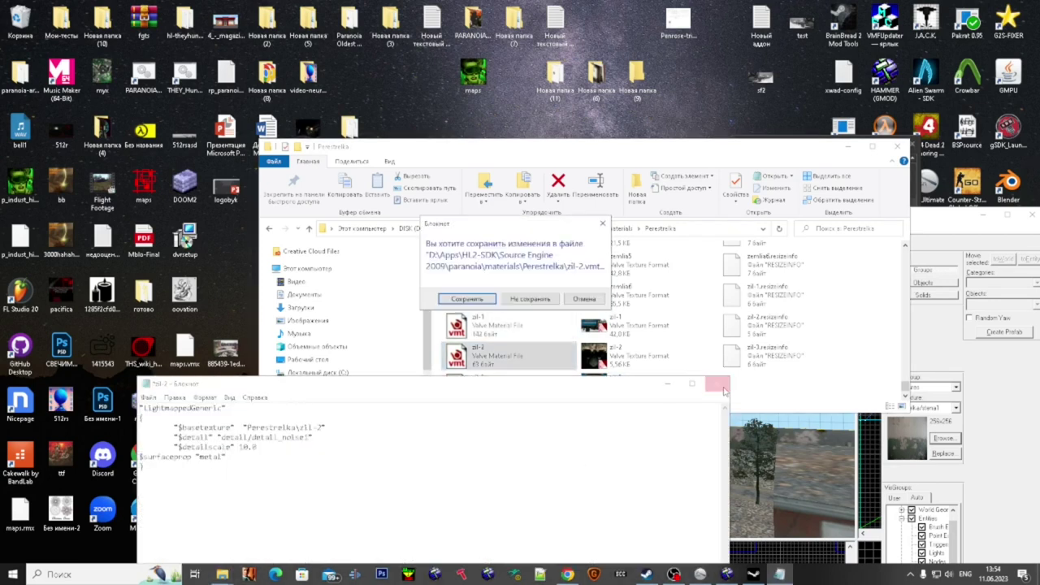
key("Return")
key("Down")
key("Return")
key("ctrl+v")
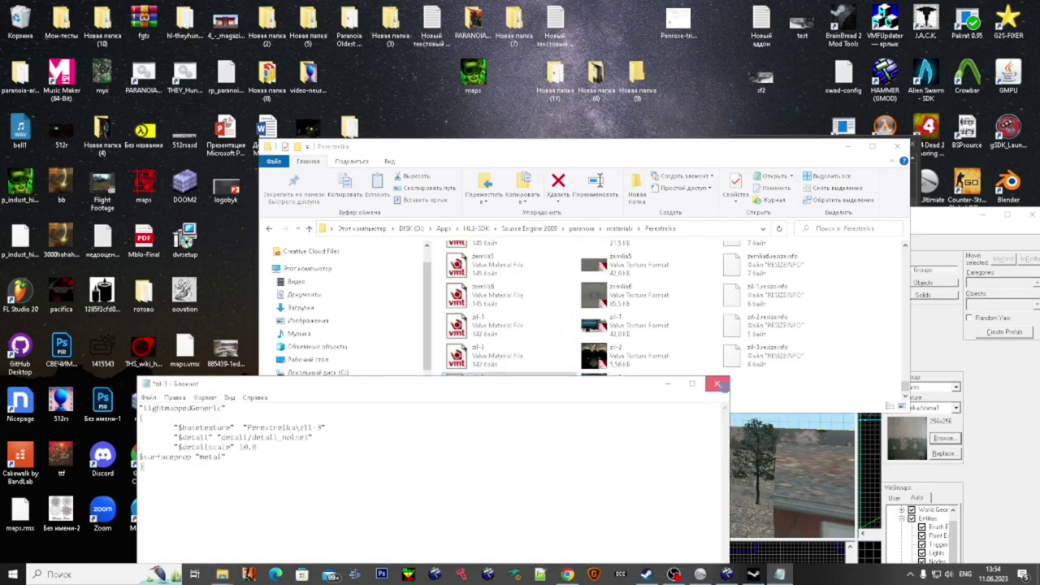
left_click(716, 384)
key("Return")
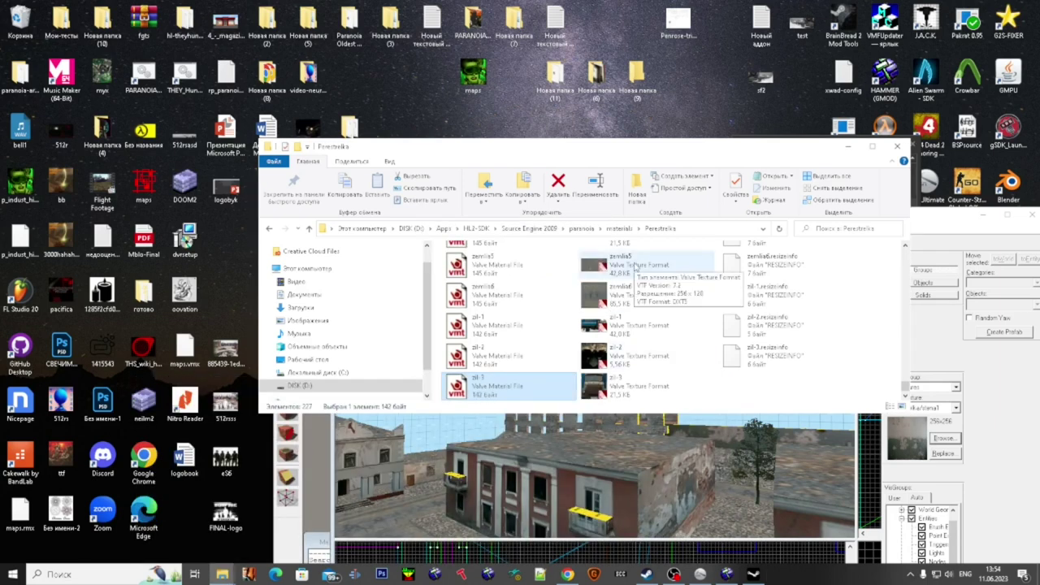
- Switch to Hammer, close the maps.vmf map, and exit the editor
left_click(665, 459)
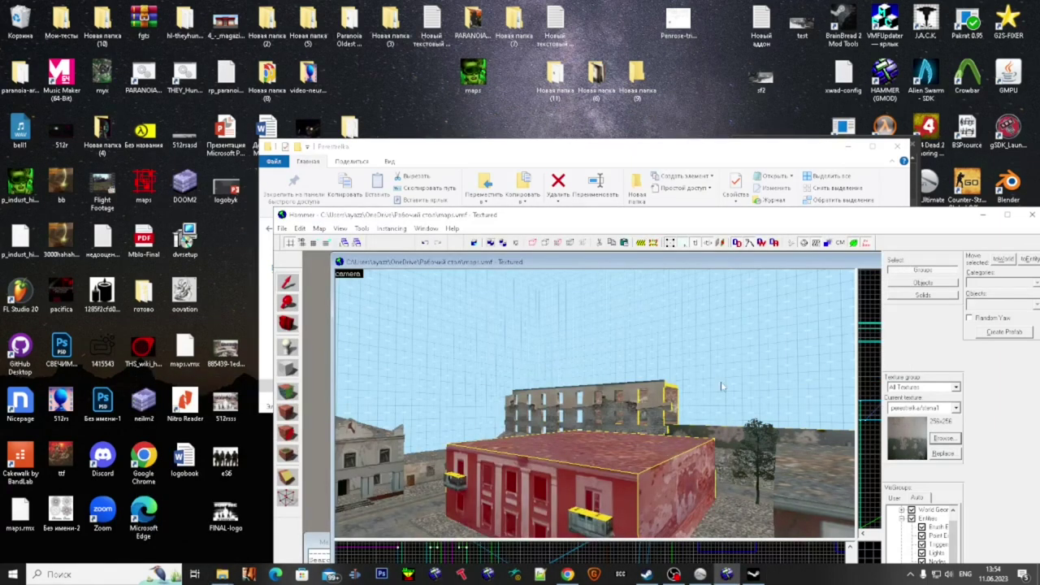
left_click(280, 227)
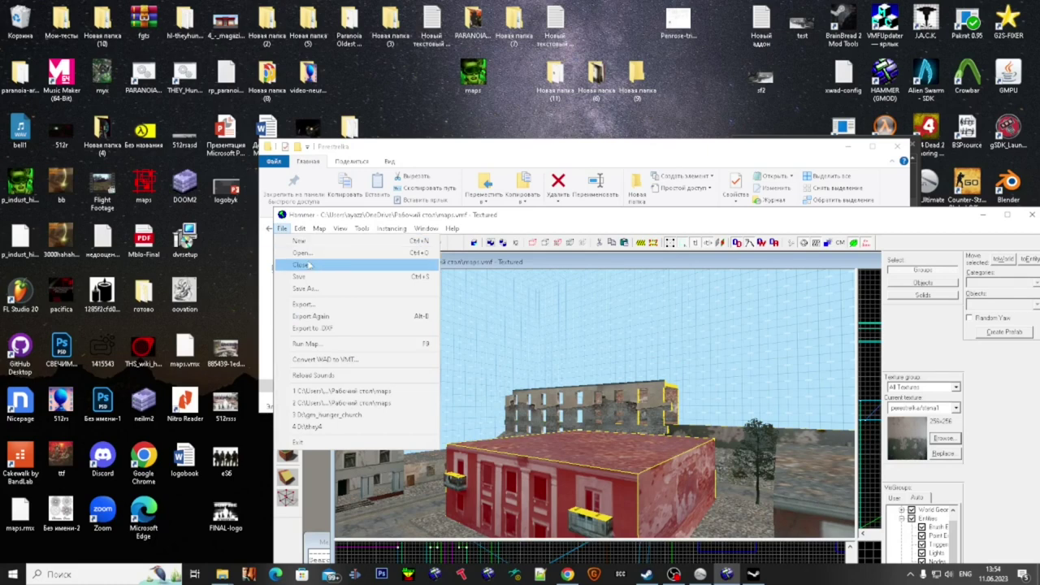
left_click(302, 265)
left_click_drag(903, 220, 717, 304)
left_click(845, 298)
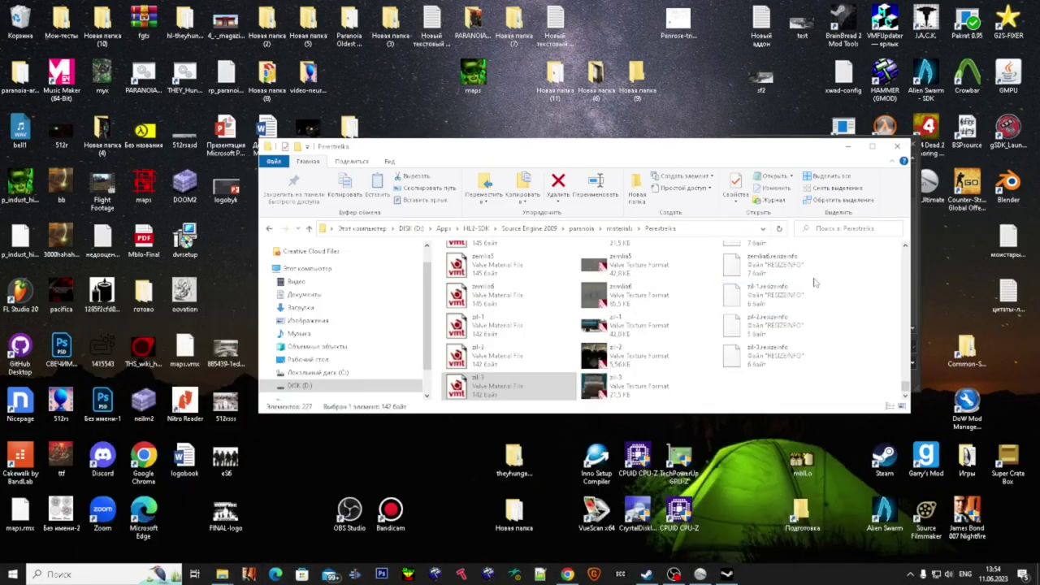
- Create a new folder on the desktop and copy the Perestrelka folder from materials into it
left_click(618, 229)
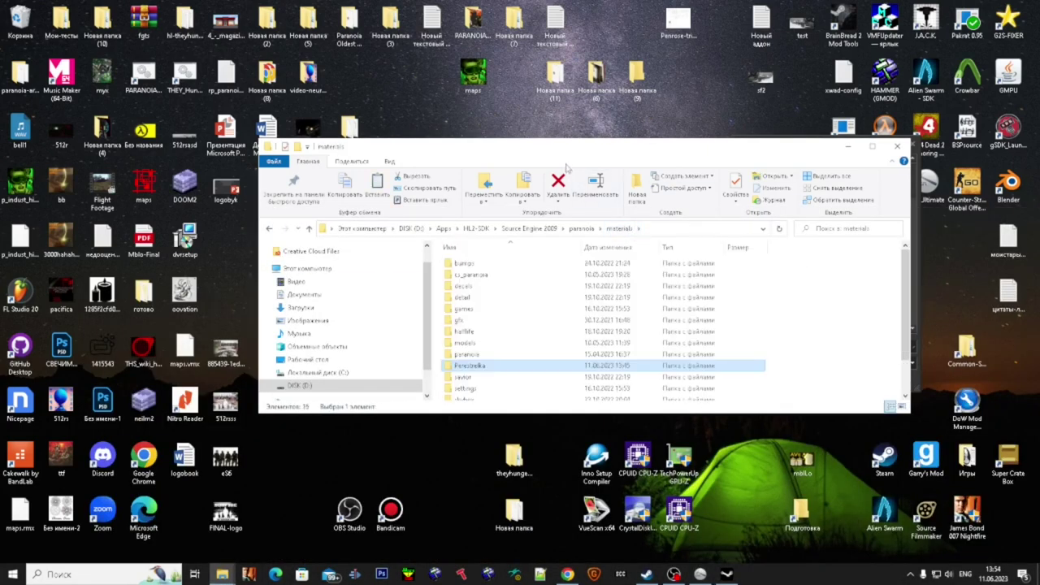
left_click_drag(504, 146, 583, 279)
right_click(431, 115)
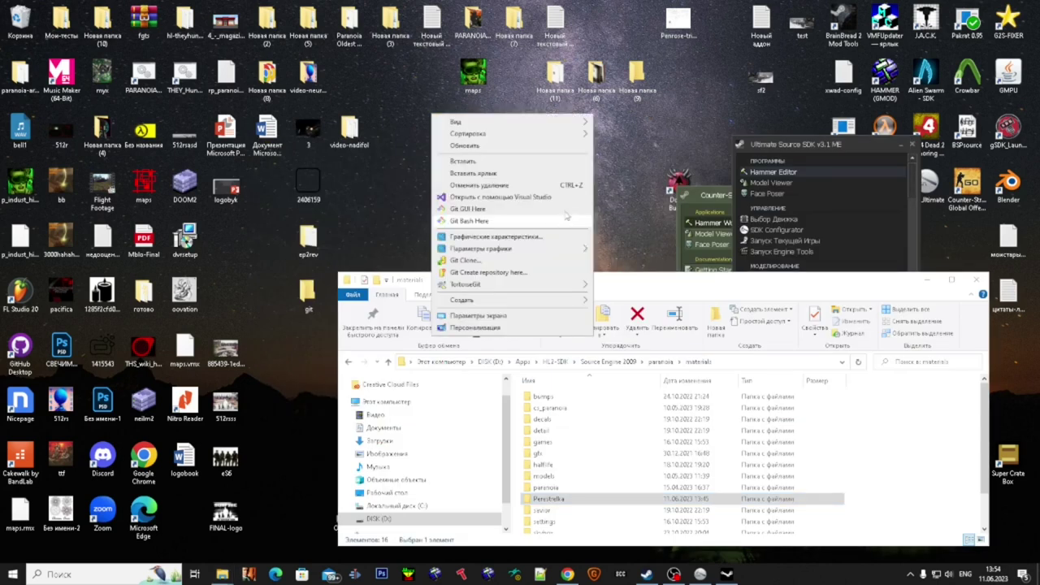
mouse_move(552, 300)
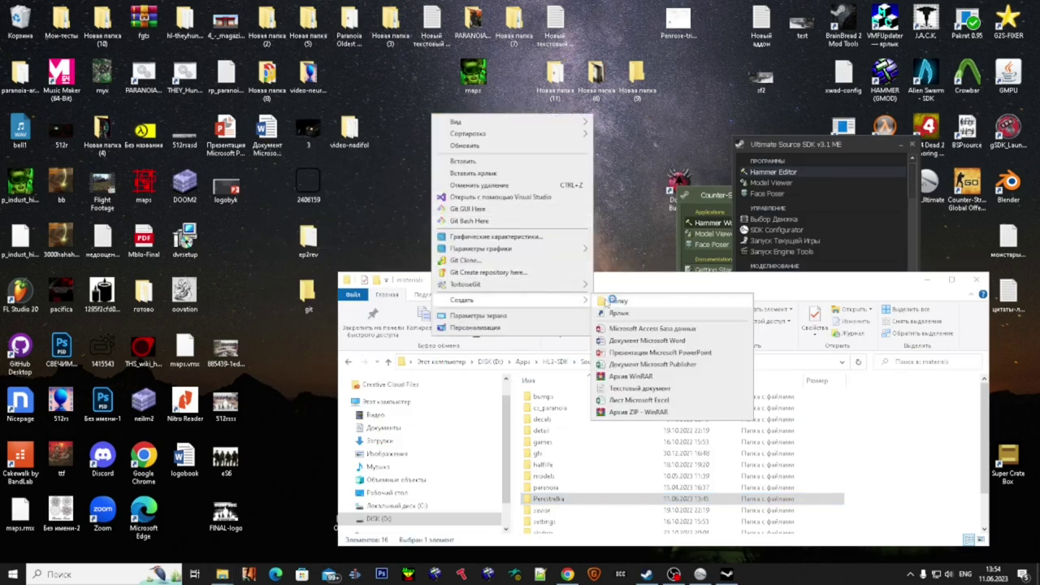
left_click(609, 300)
double_click(445, 132)
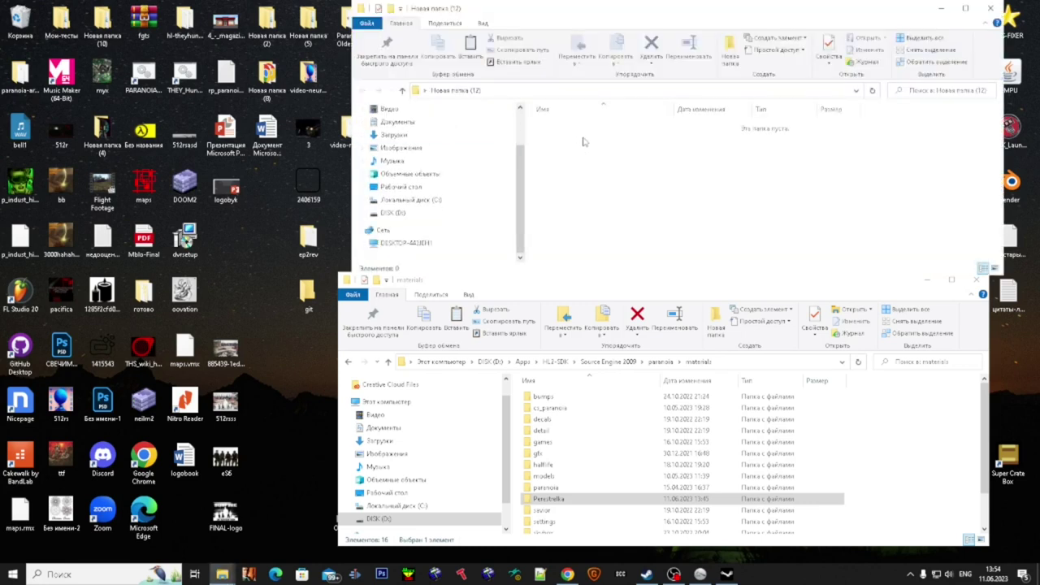
key("ctrl+v")
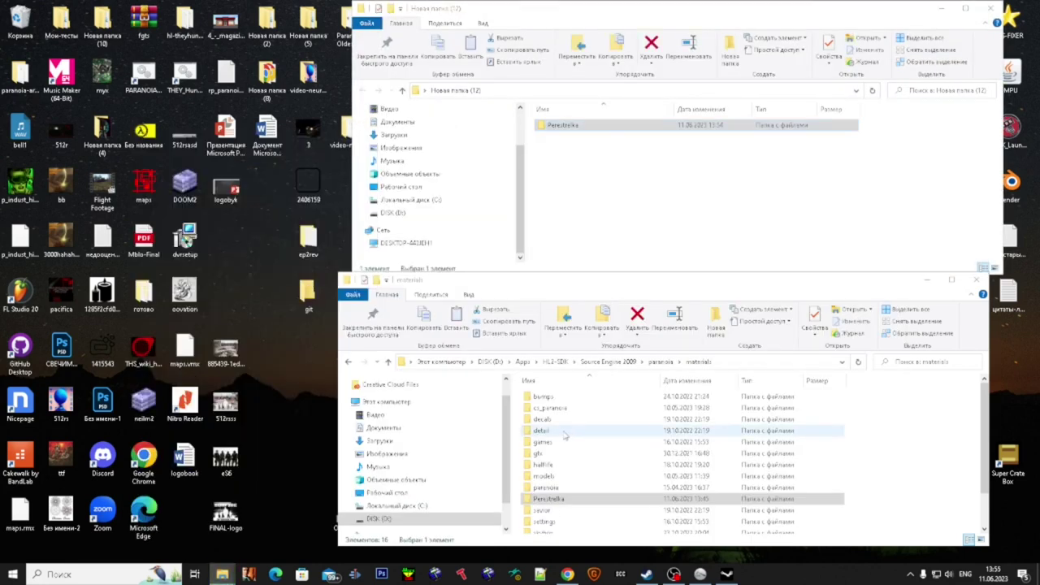
- Copy the detail folder from materials into the new desktop folder and check the contents of the copy
double_click(565, 435)
key("alt+Left")
left_click(584, 184)
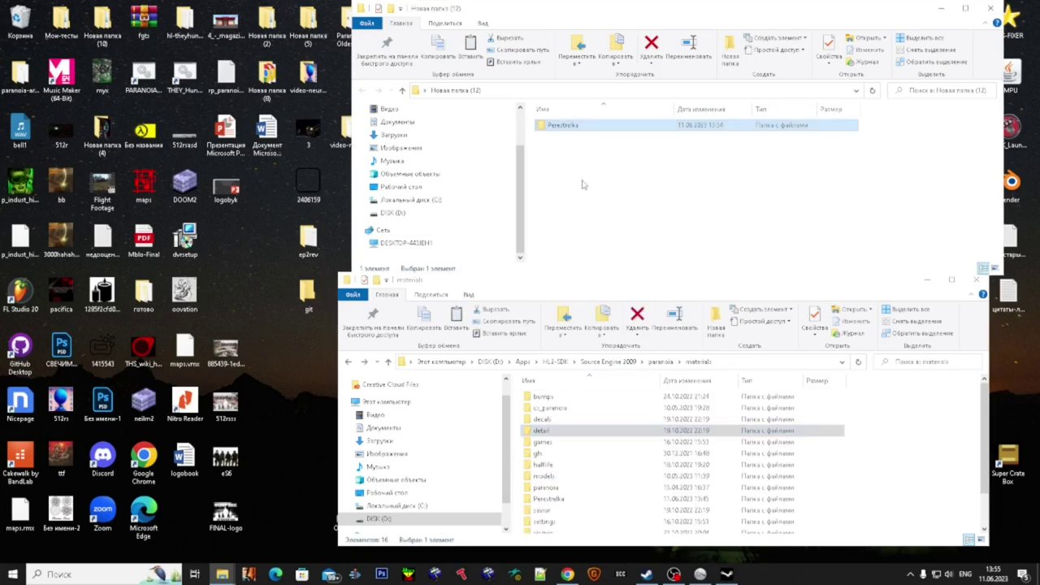
left_click(582, 185)
key("ctrl+v")
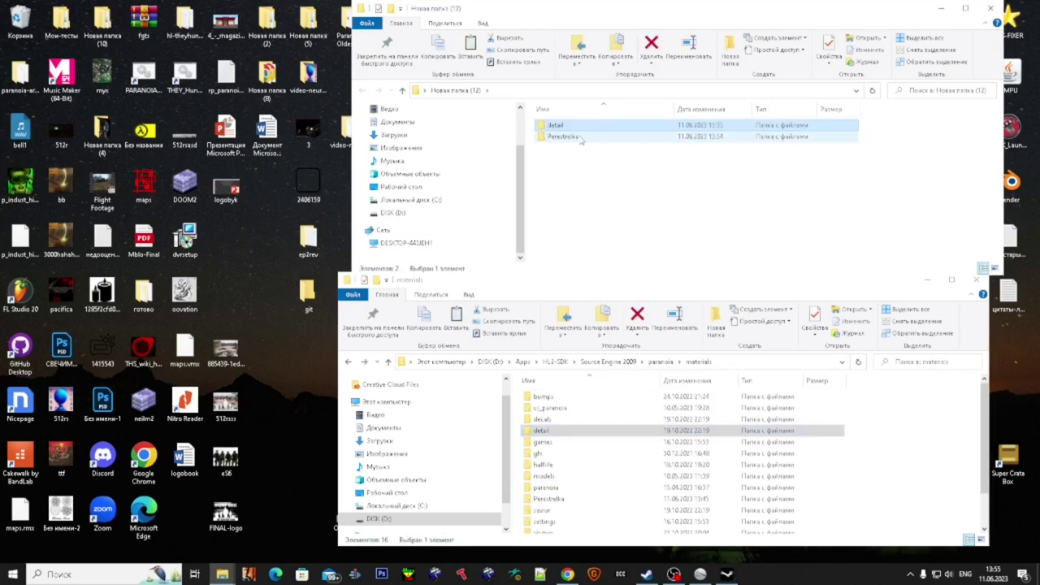
double_click(565, 126)
left_click(563, 127)
left_click(570, 153)
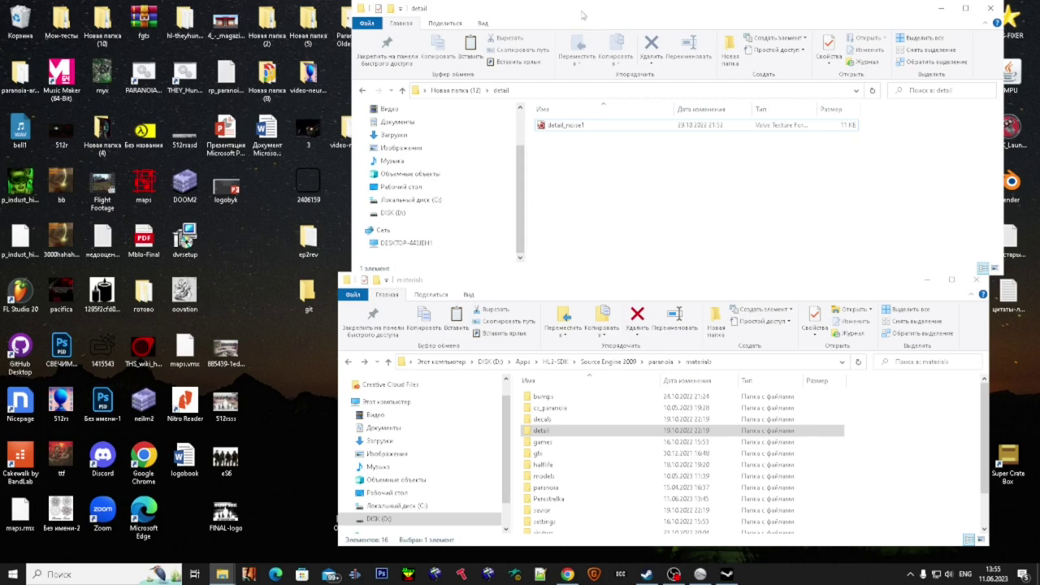
left_click_drag(582, 15, 441, 171)
- Relaunch the Hammer Editor for the PARANOIA game from Ultimate Source SDK and open the recent maps.vmf map
left_click(852, 151)
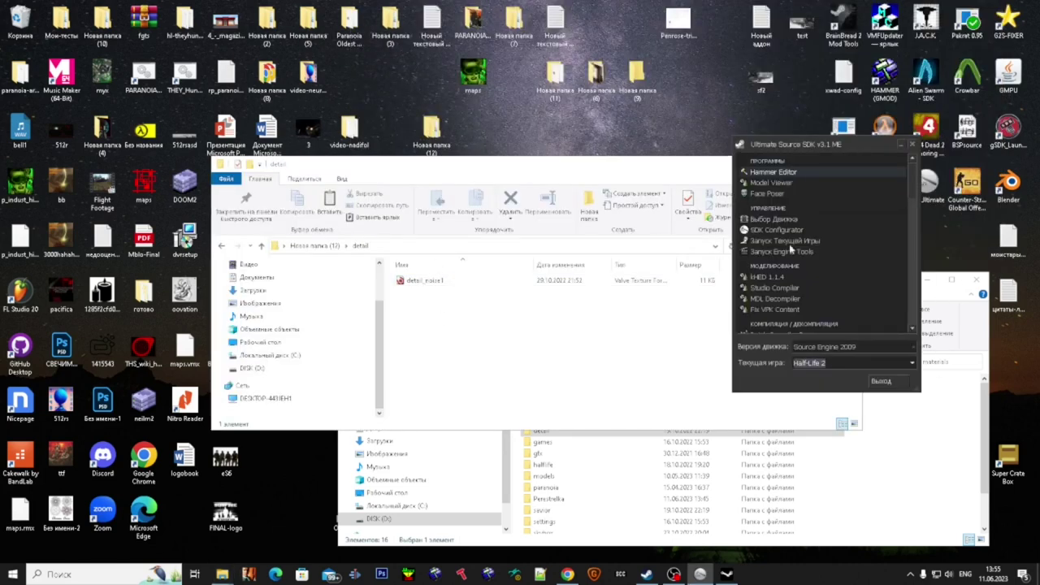
left_click(821, 367)
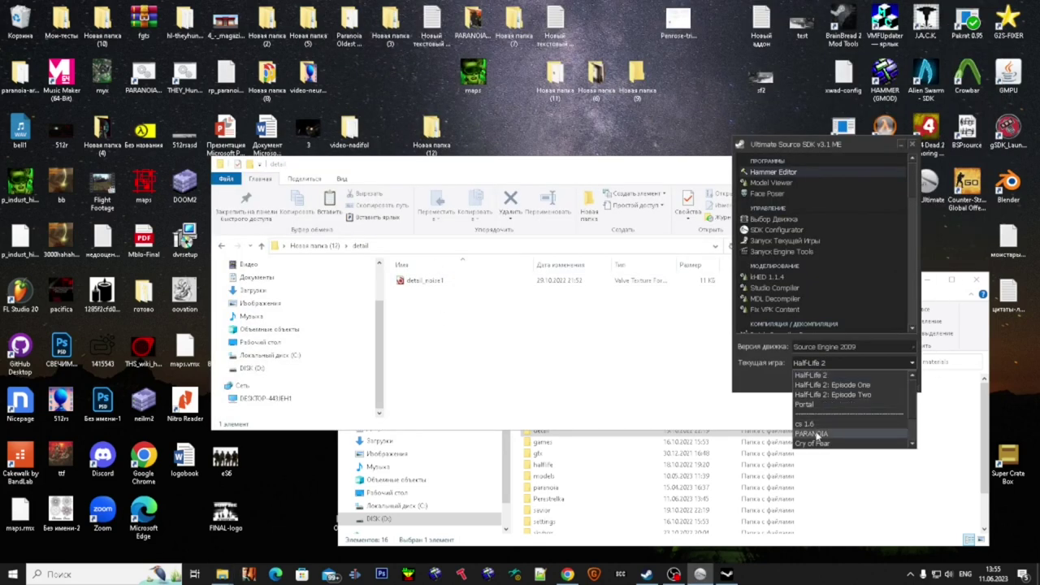
left_click(812, 423)
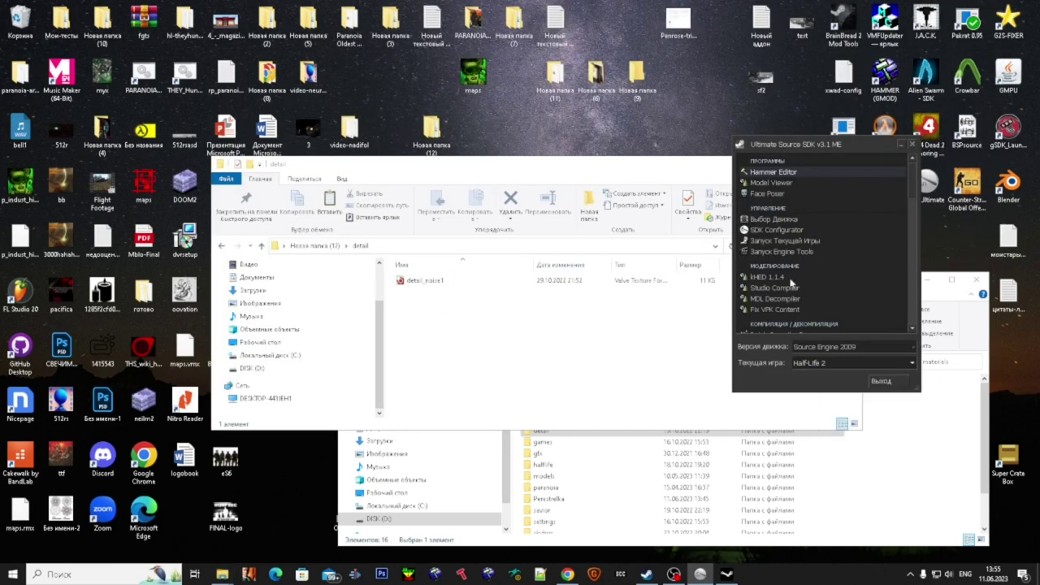
double_click(785, 173)
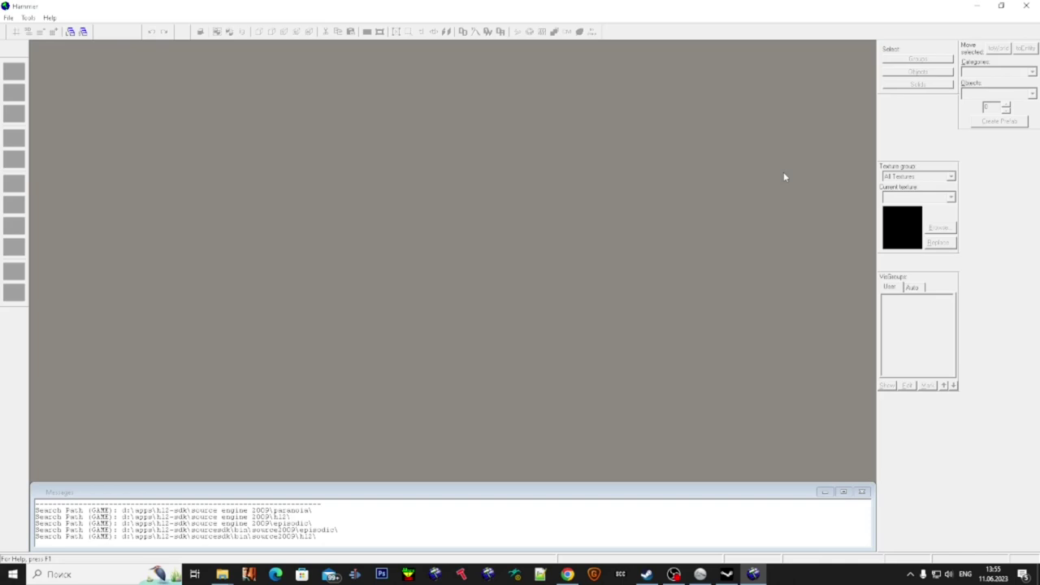
left_click(8, 17)
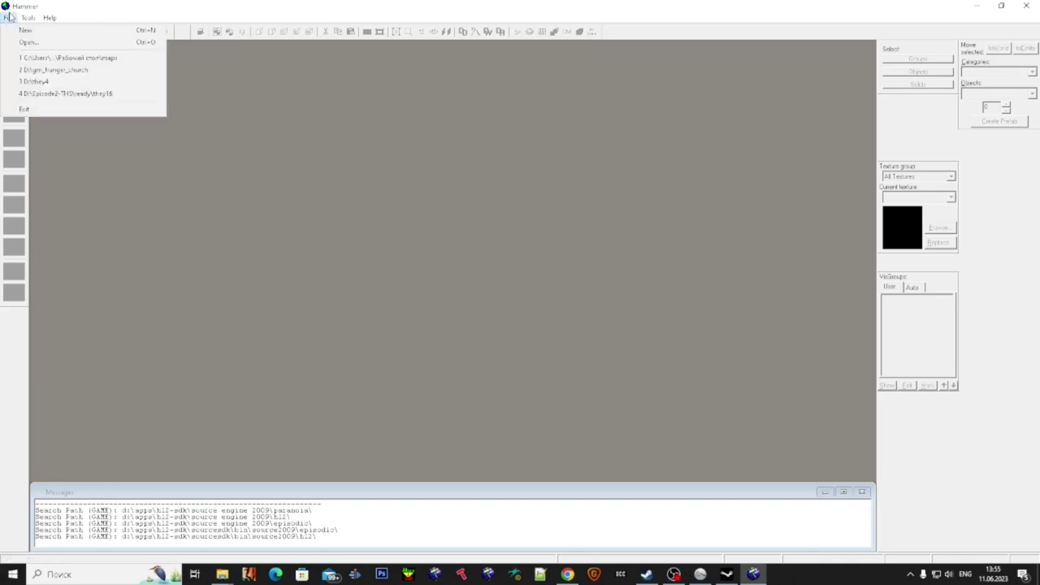
left_click(59, 58)
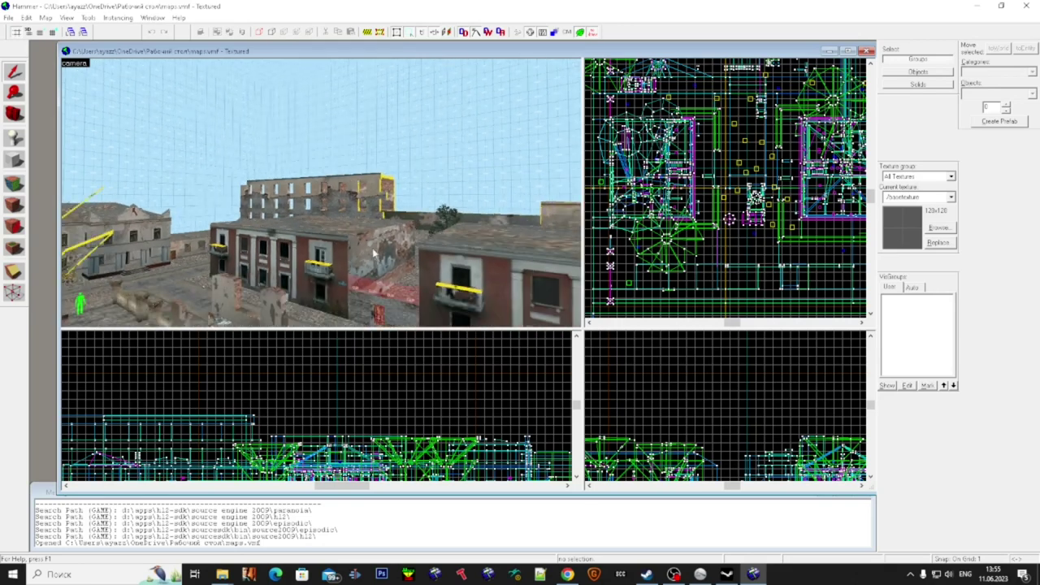
- Fly through the reloaded map in the 3D view to examine the materials on the town's courtyards, buildings and roofs
key("z")
key("w")
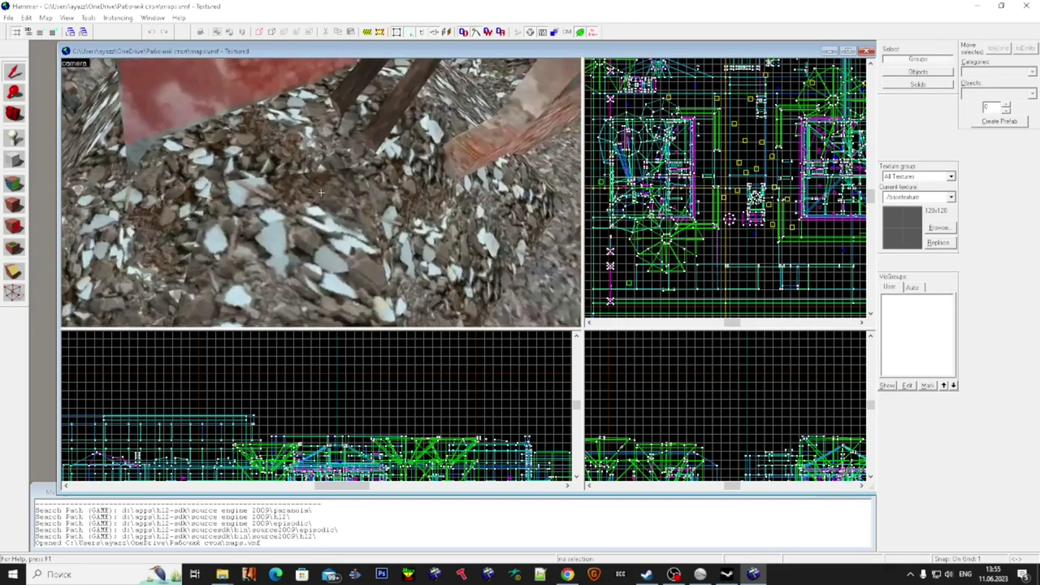
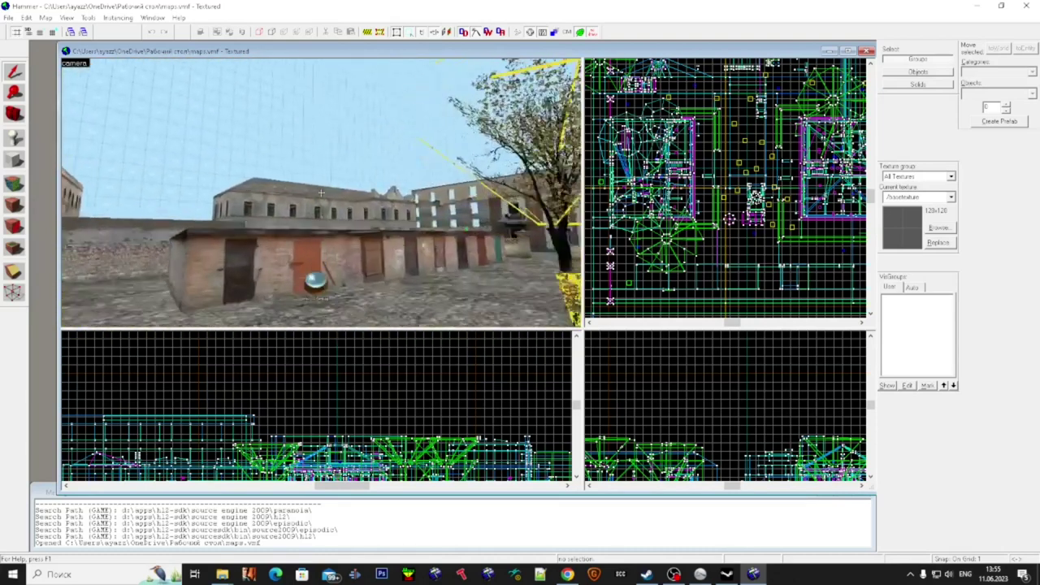
key("w")
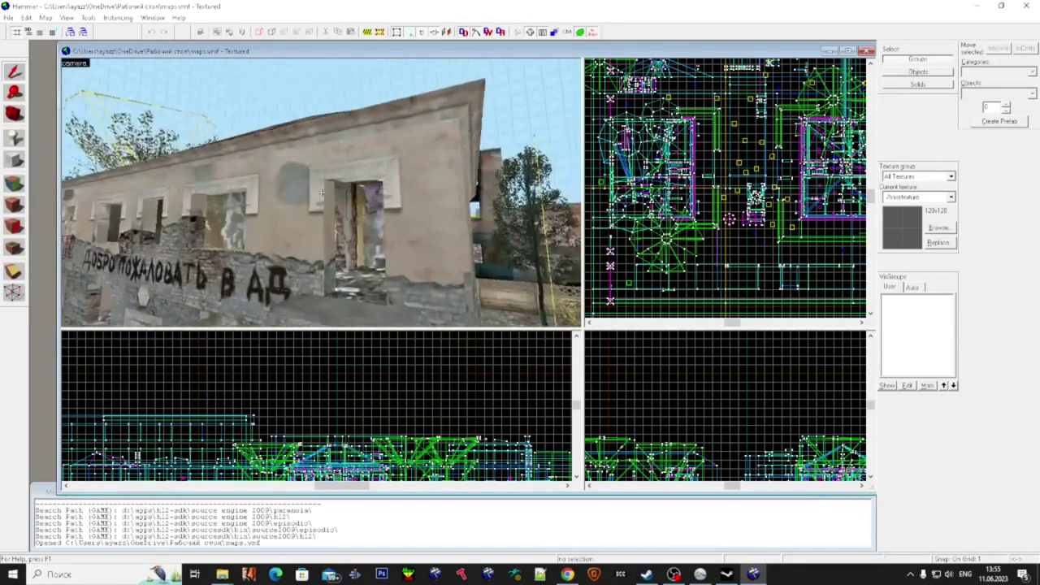
key("s")
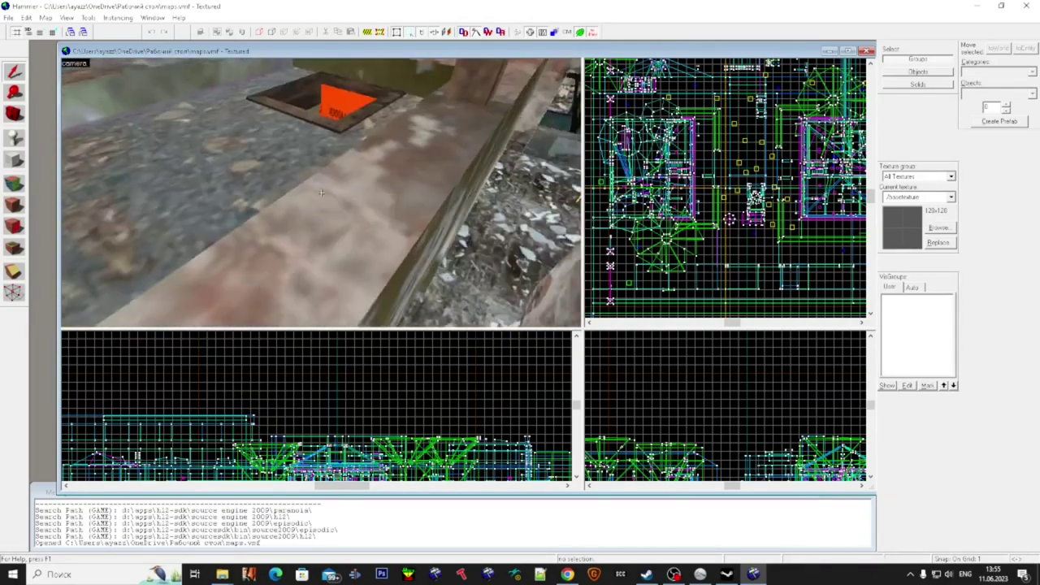
key("super")
- Open the map compile settings in expert mode with the Full Compile -final (slow) configuration selected
left_click(3, 17)
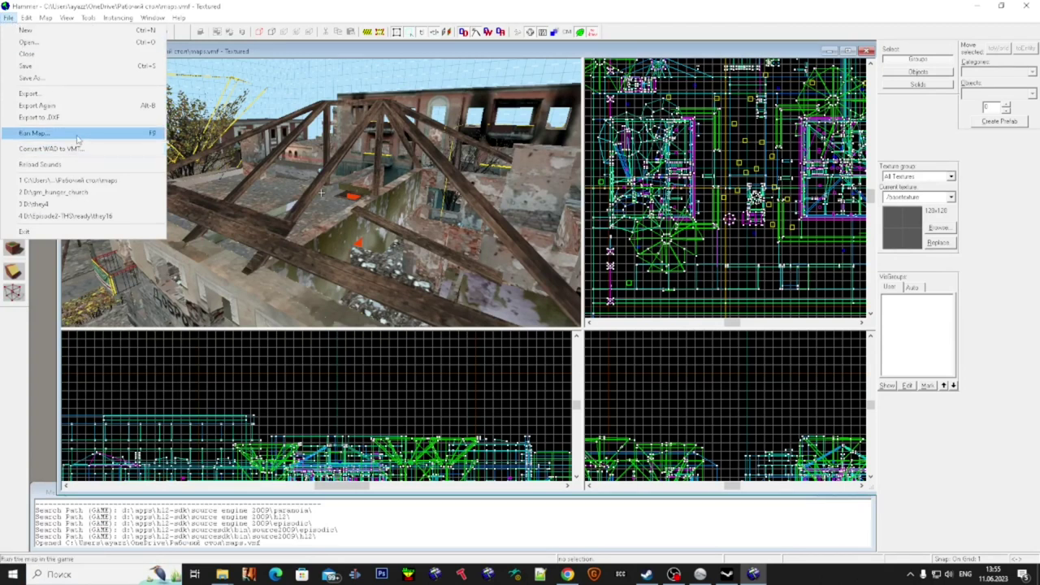
left_click(81, 134)
left_click(427, 225)
left_click(427, 225)
left_click(426, 225)
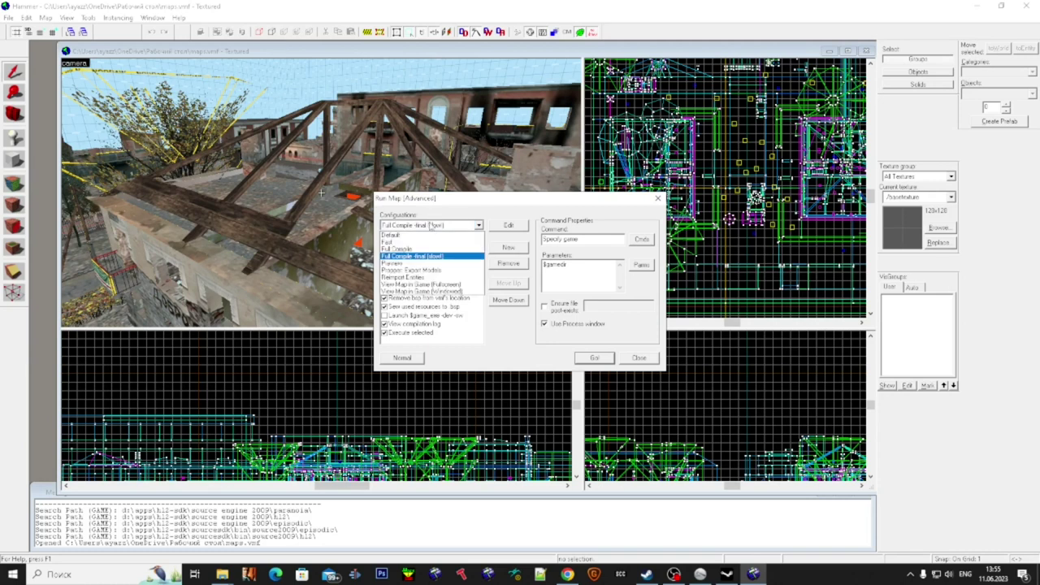
left_click(433, 234)
left_click(436, 225)
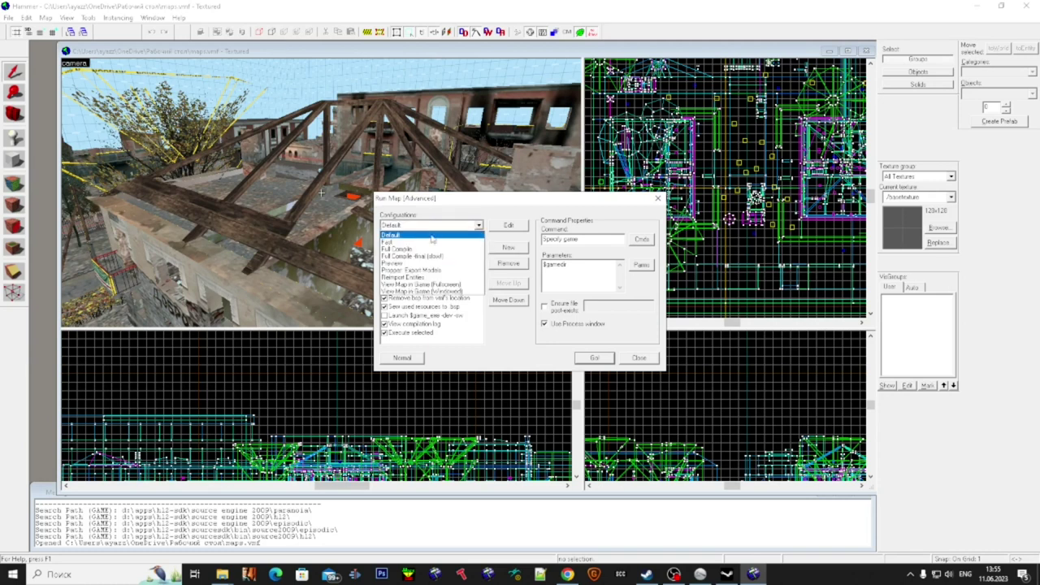
left_click(434, 248)
left_click(435, 225)
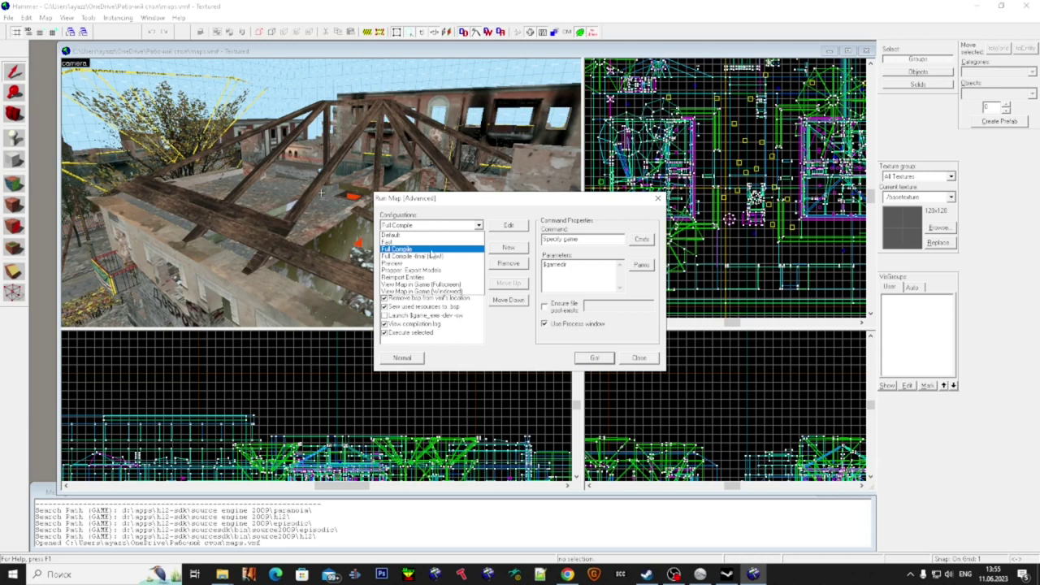
left_click(434, 256)
left_click(404, 357)
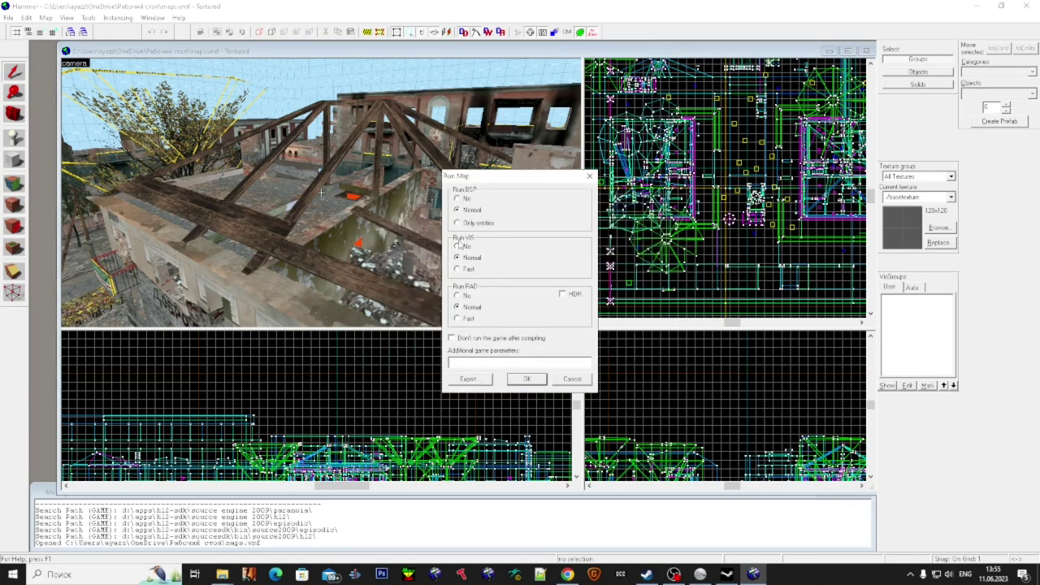
left_click(475, 378)
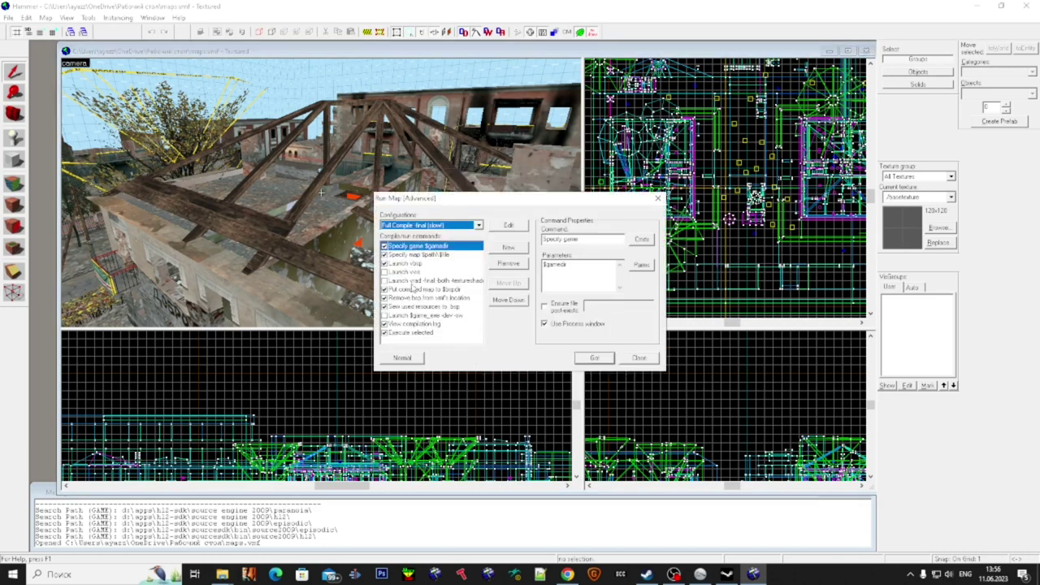
- Enable the vvis and vrad compile commands and switch them off again
left_click(412, 282)
left_click(416, 273)
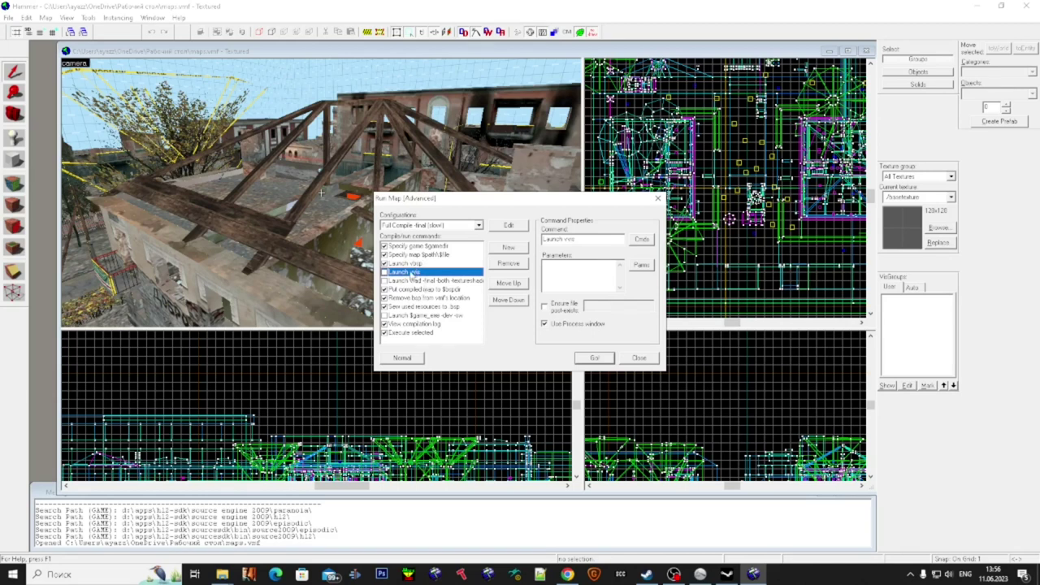
left_click(385, 281)
left_click(385, 273)
left_click(393, 282)
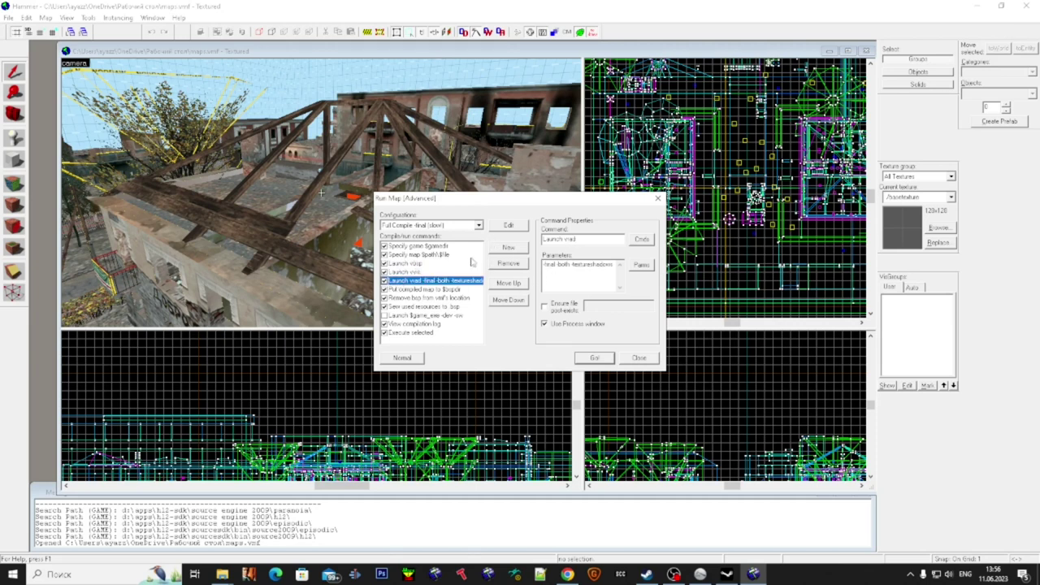
left_click(385, 281)
- Exclude the command that saves used resources into the BSP and enable launching the game with -dev -sw
left_click(422, 307)
left_click(385, 306)
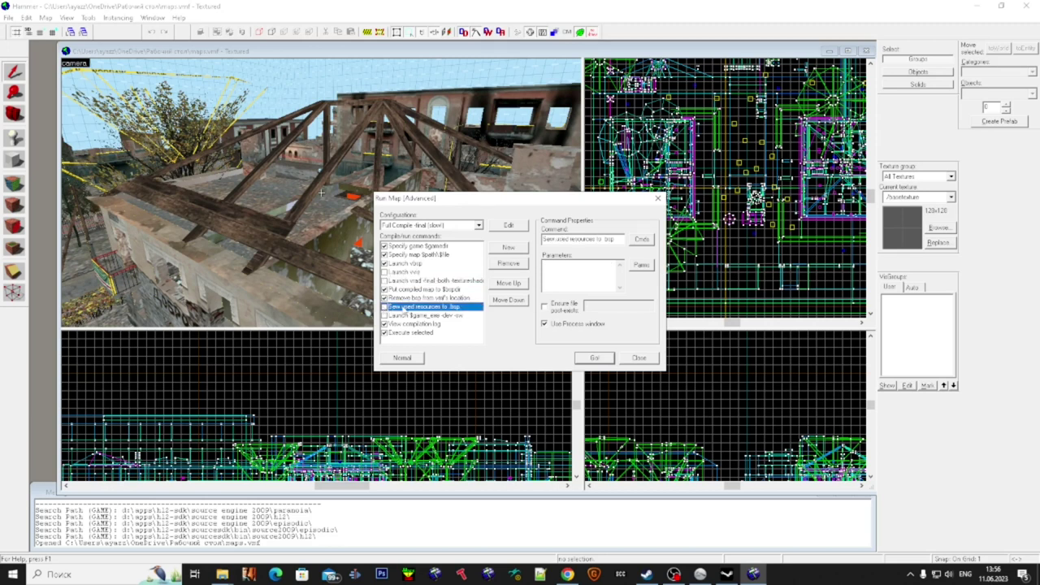
left_click(385, 315)
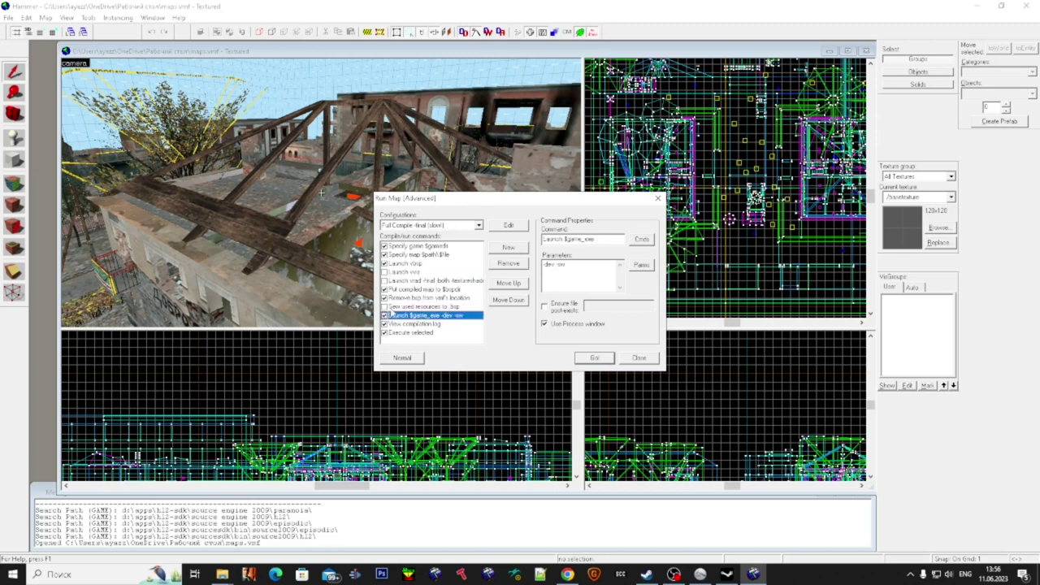
left_click(404, 307)
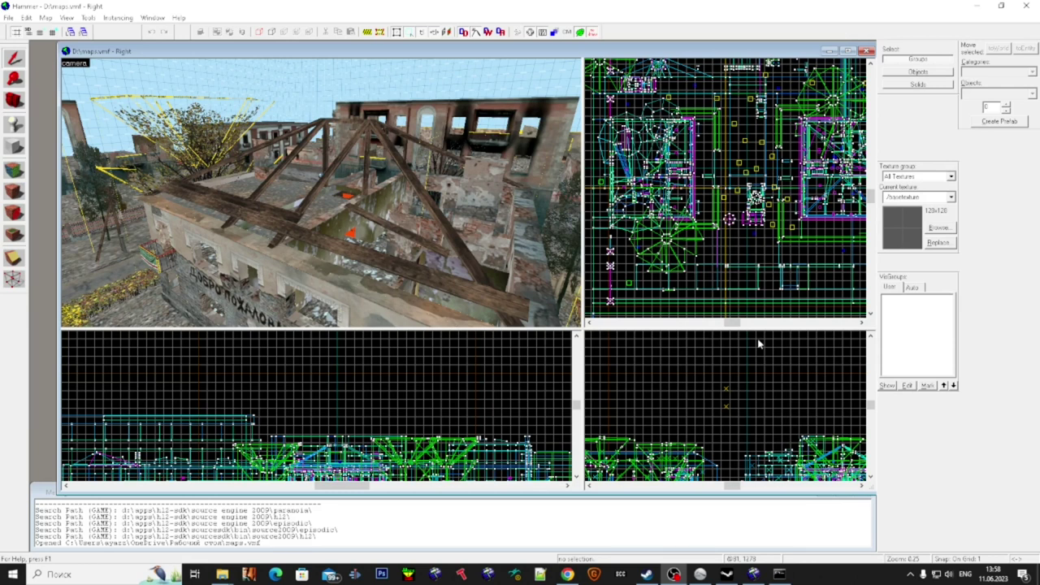
- Reopen the advanced compile settings to check which commands are enabled, and close them
left_click(8, 17)
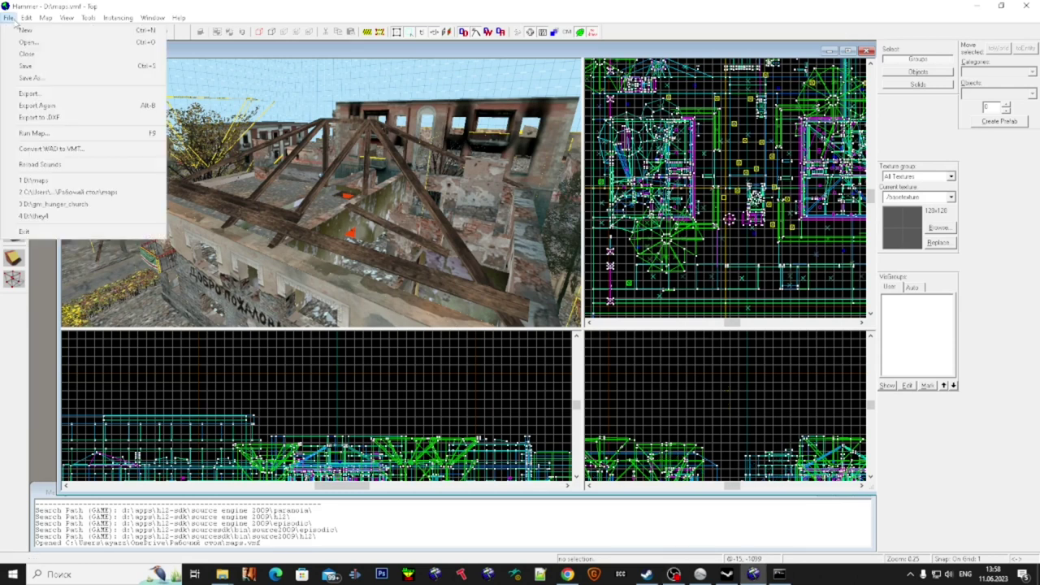
left_click(40, 141)
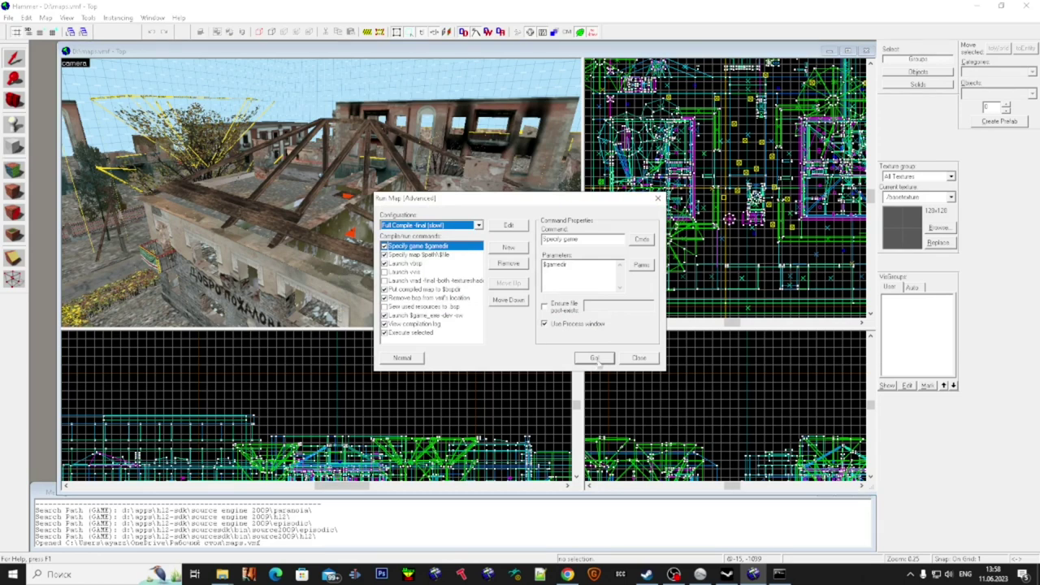
left_click(640, 359)
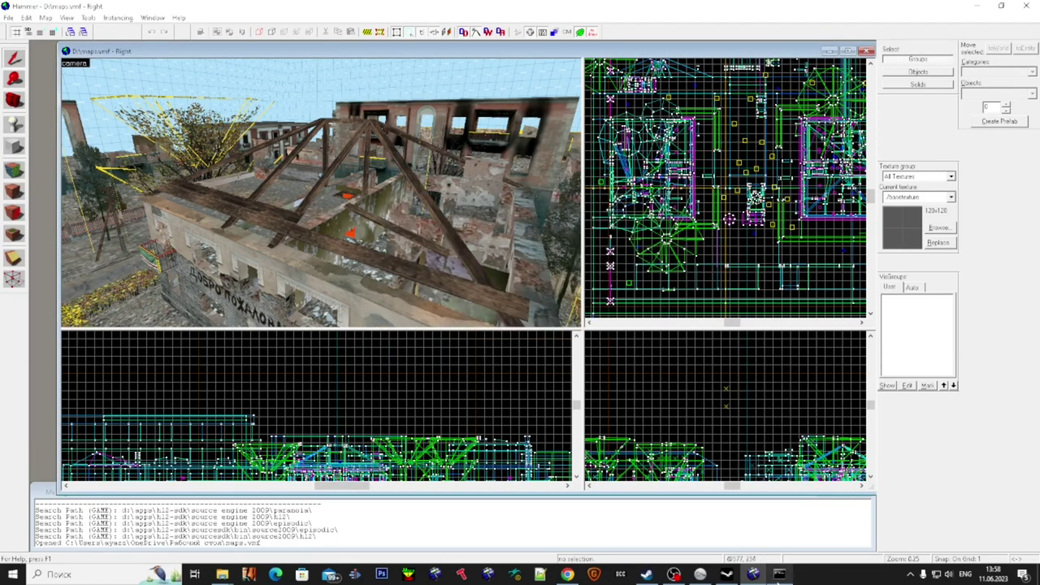
- Examine the VBSP compile log for out-of-range brushes and portal warnings, and move its window aside
left_click(779, 576)
scroll(199, 139, "up", 10)
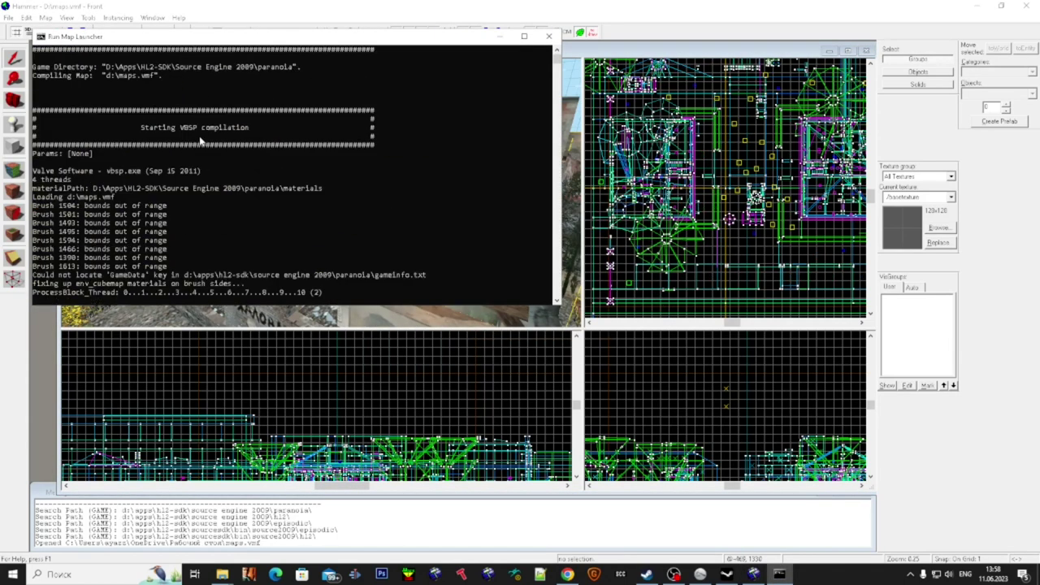
left_click_drag(201, 240, 206, 211)
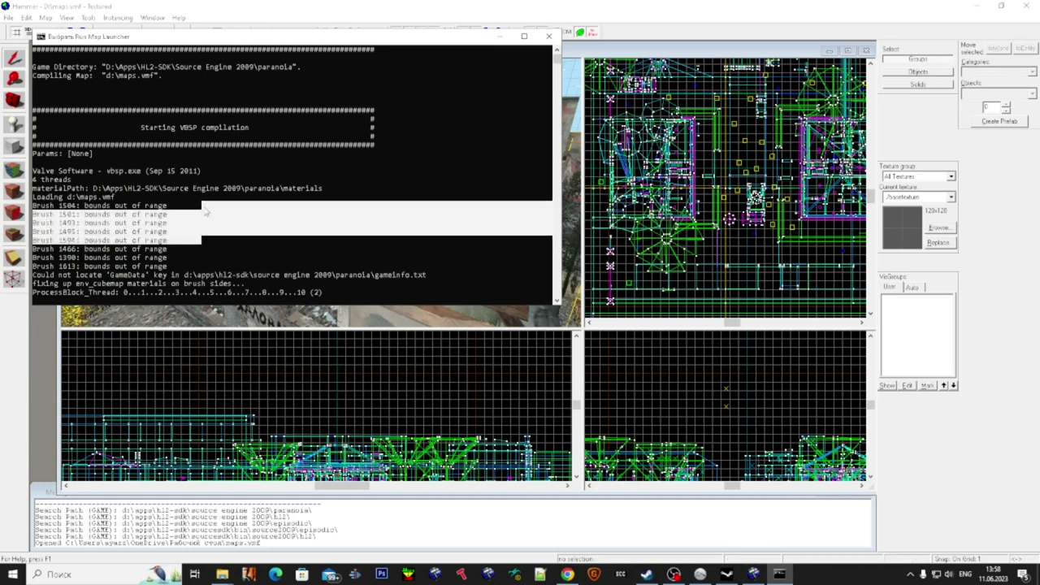
mouse_move(186, 258)
left_mouse_down()
mouse_move(182, 154)
mouse_move(18, 147)
left_mouse_up()
scroll(191, 221, "down", 6)
left_click(195, 268)
mouse_move(191, 232)
left_mouse_down()
mouse_move(171, 186)
mouse_move(30, 172)
mouse_move(28, 111)
left_mouse_up()
left_click(99, 127)
left_click_drag(138, 39, 642, 184)
- Go to the candidate brush number named in the FindPortalSide warnings and zoom in on that rubble brush
left_click(388, 181)
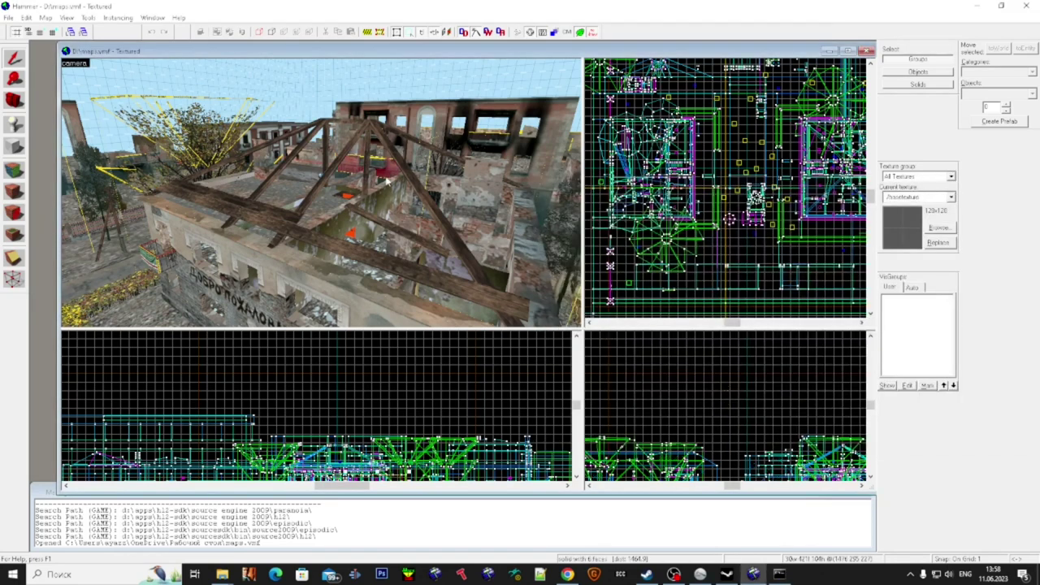
key("ctrl+shift+g")
type("20")
key("Return")
scroll(395, 176, "up", 4)
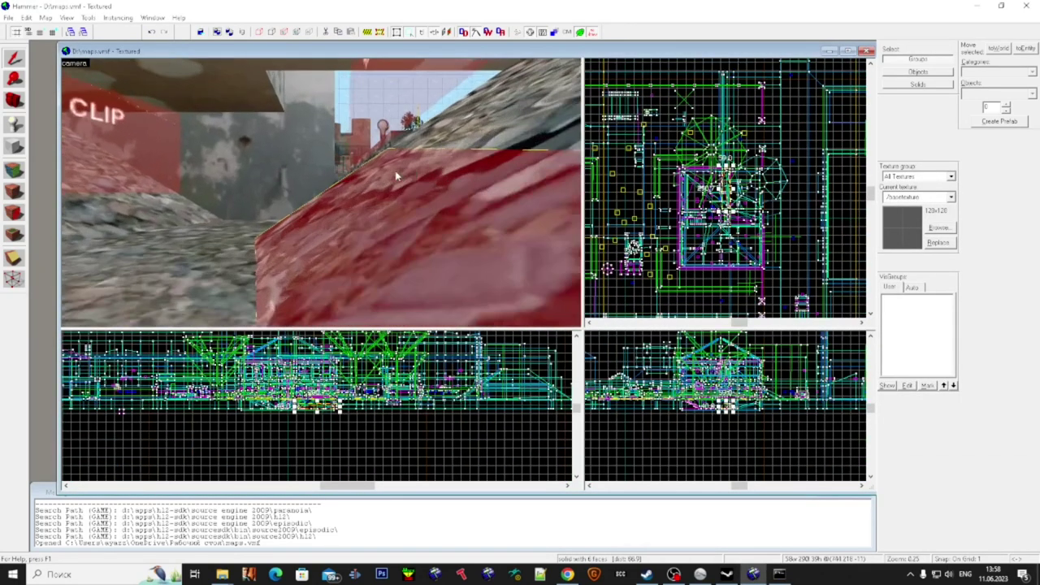
- Check the end of the compile log for the error that stops VBSP
left_click(779, 574)
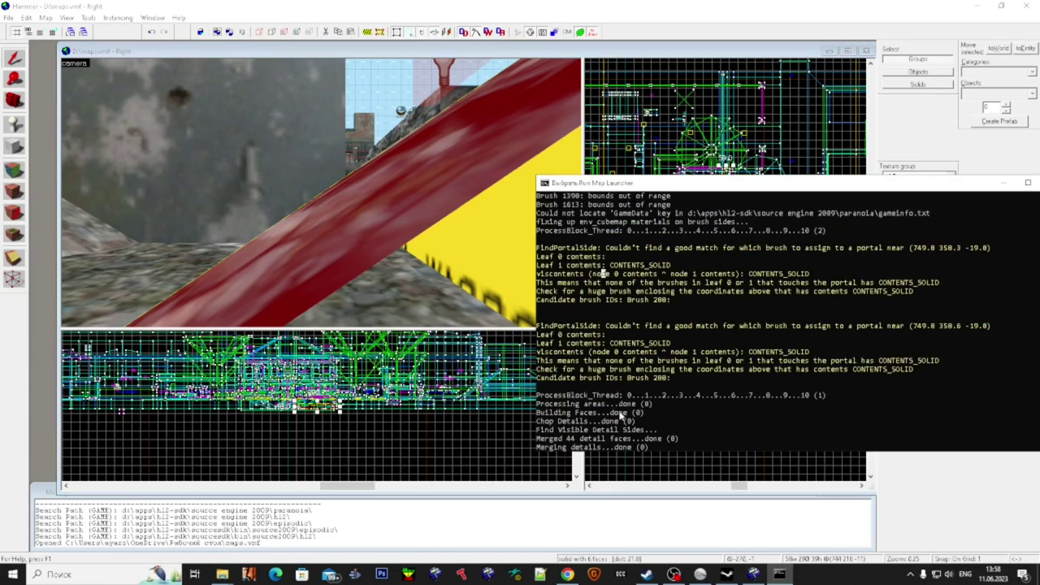
left_click_drag(563, 387, 681, 388)
left_click(689, 392)
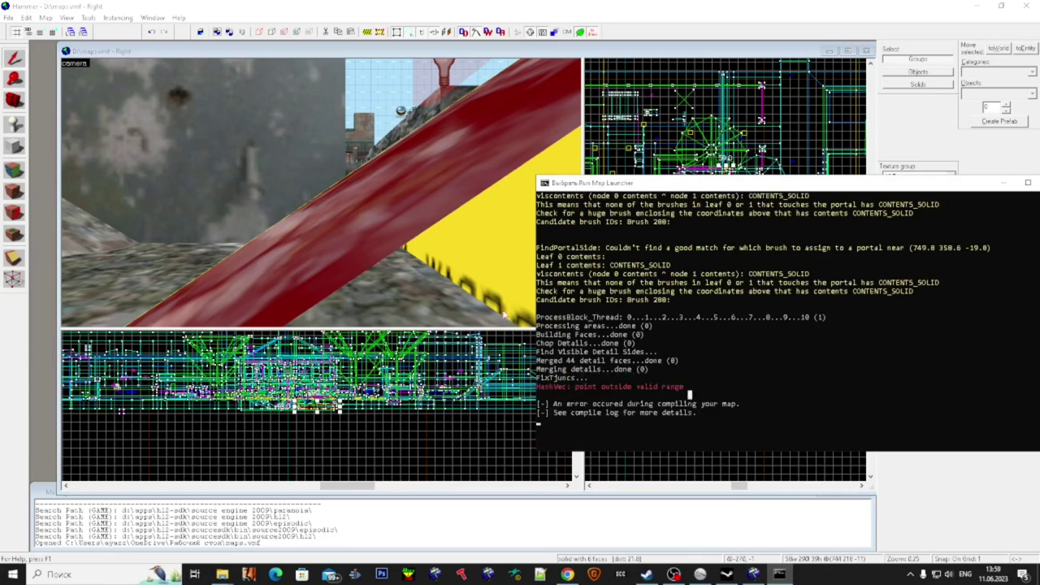
- Inspect the selected rubble brush, tie it to a func_detail entity, and deselect it
left_click(439, 5)
key("z")
key("w")
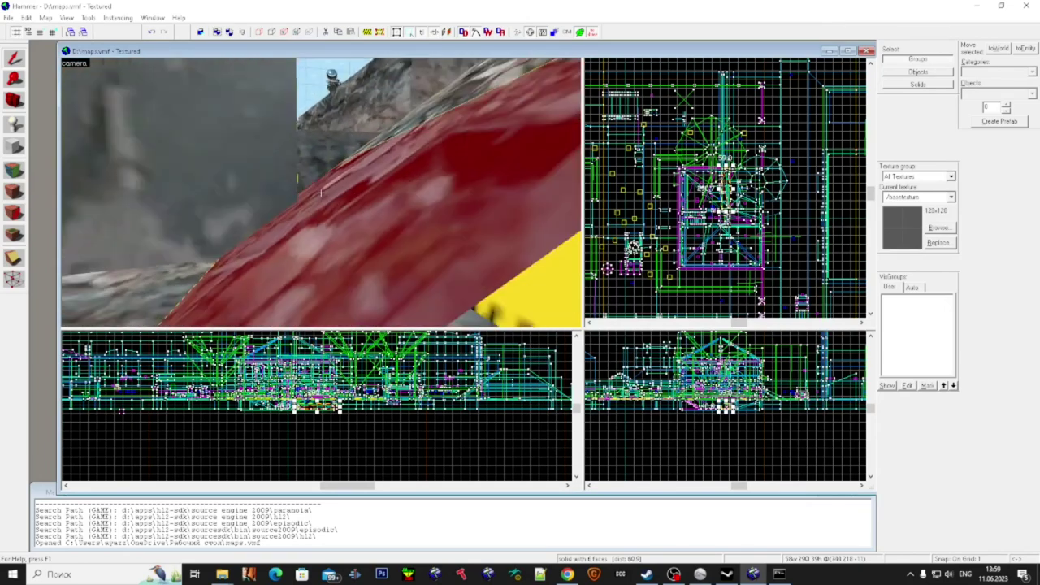
key("w")
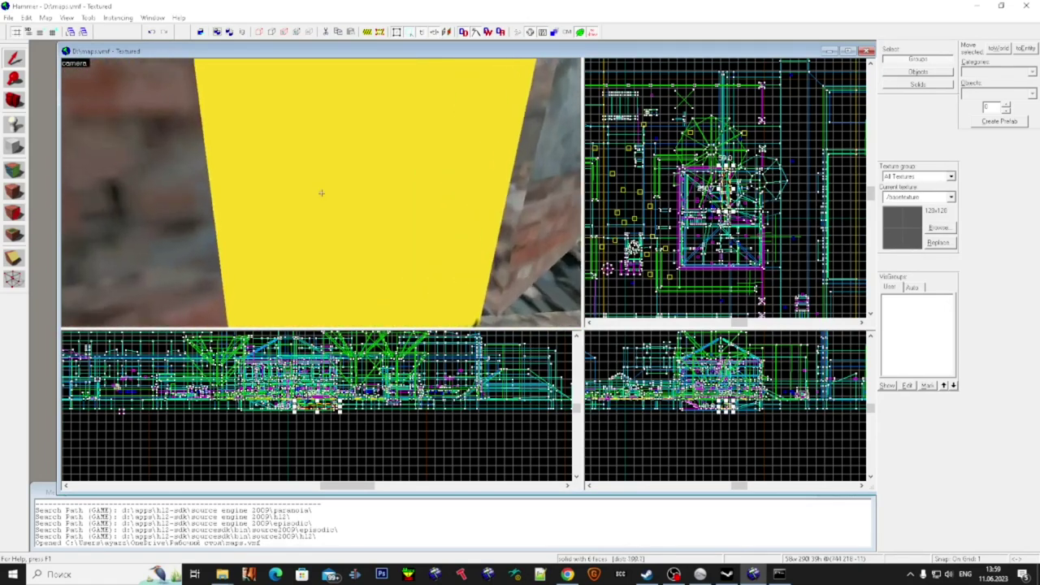
key("s")
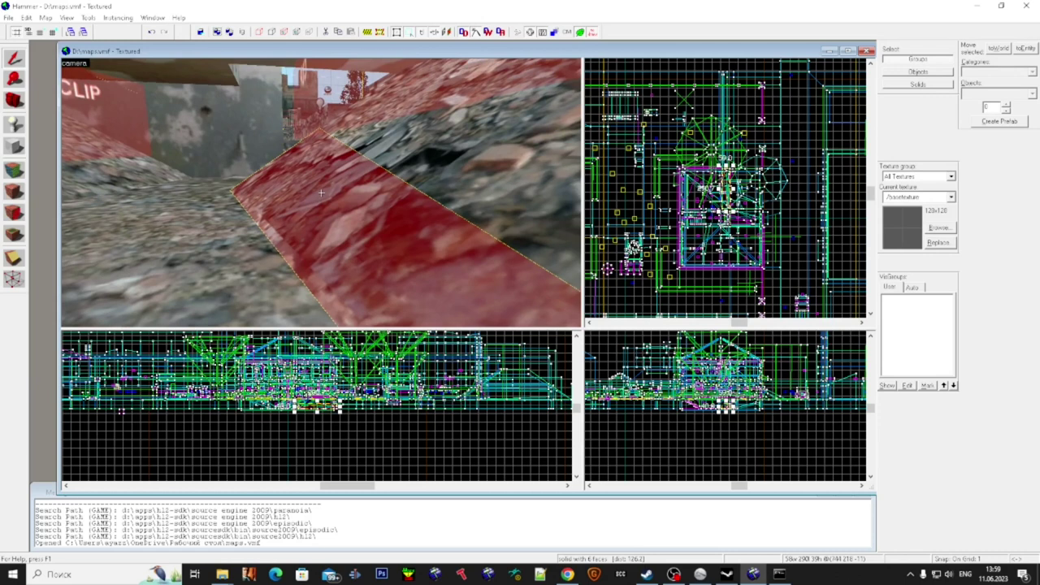
key("ctrl+t")
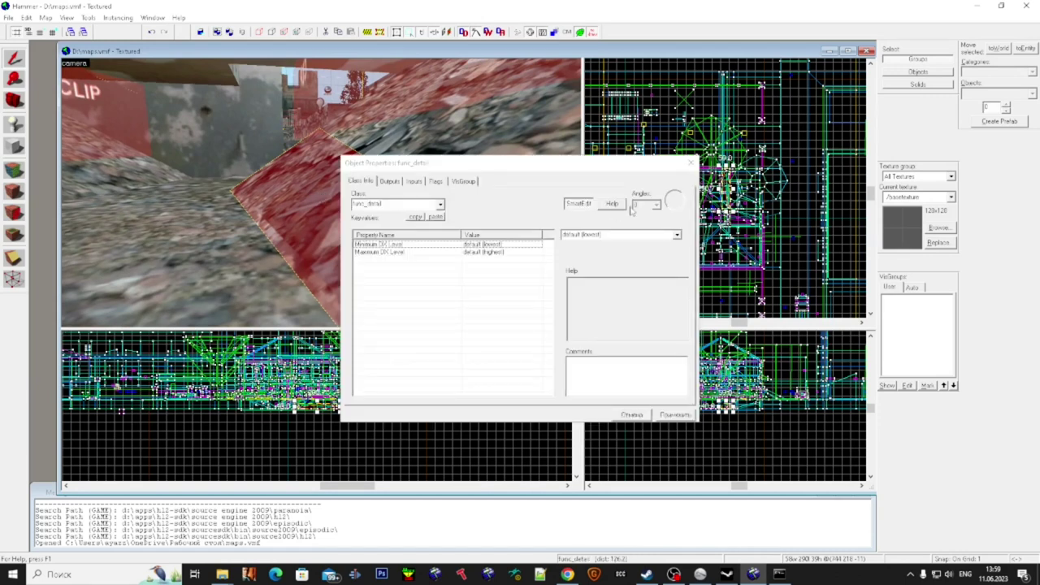
left_click(694, 165)
key("Delete")
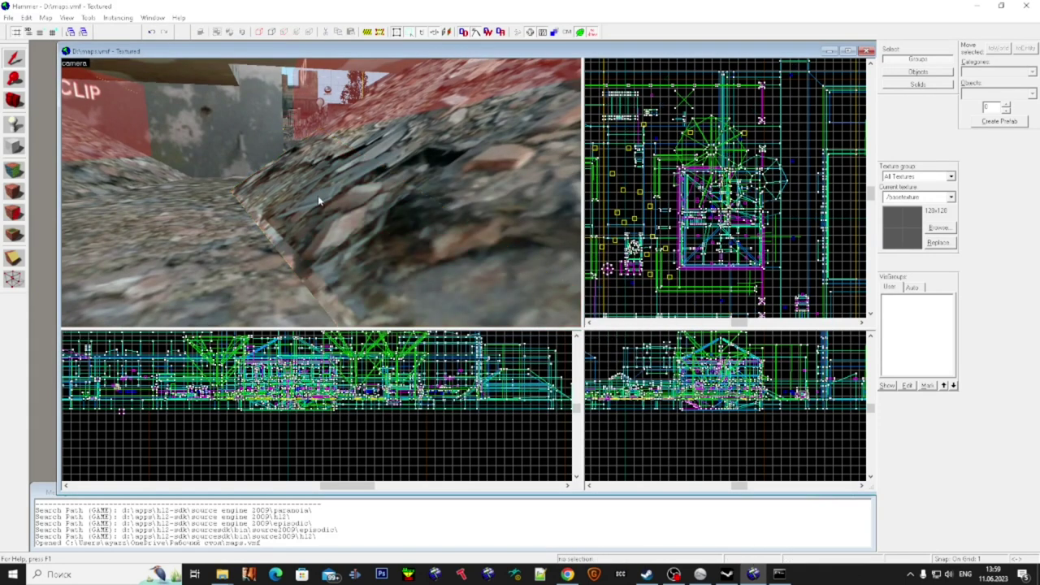
- Review the brush numbers listed as out of bounds in the compile log, and return to the rubble brush
left_click(788, 578)
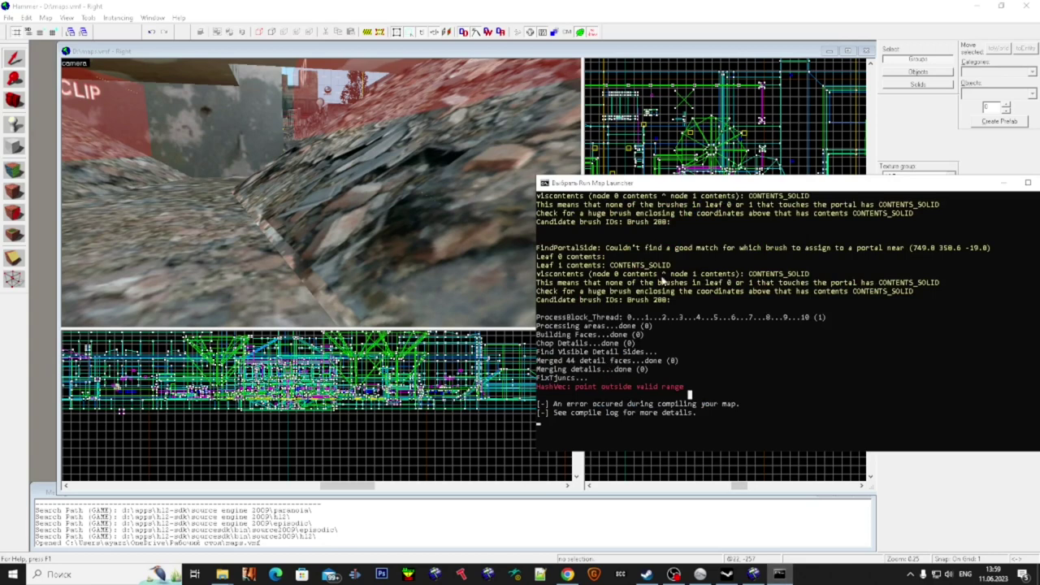
left_click_drag(672, 184, 600, 208)
scroll(606, 285, "up", 6)
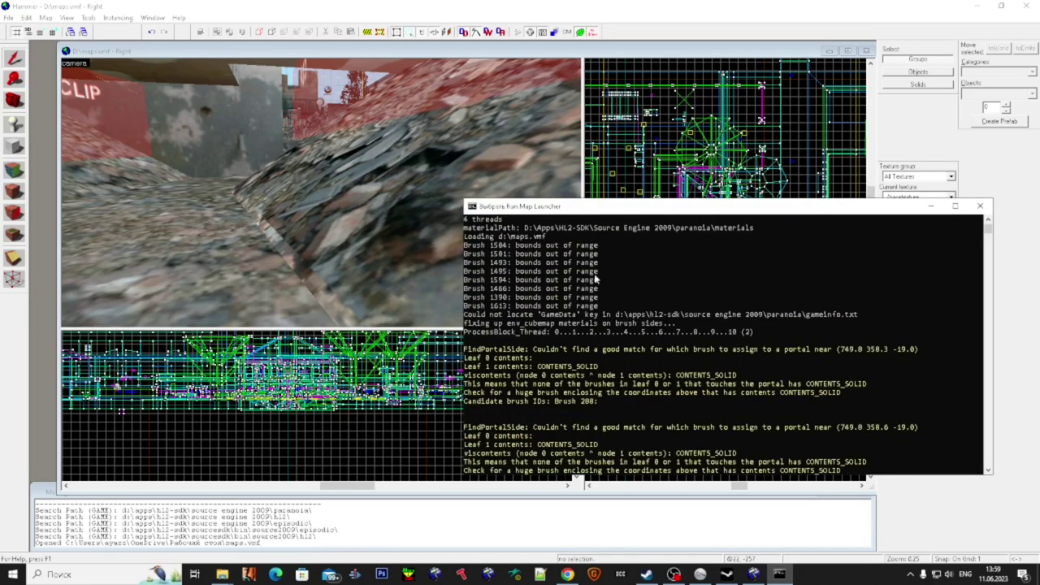
left_click(455, 162)
left_click(382, 178)
scroll(358, 158, "up", 2)
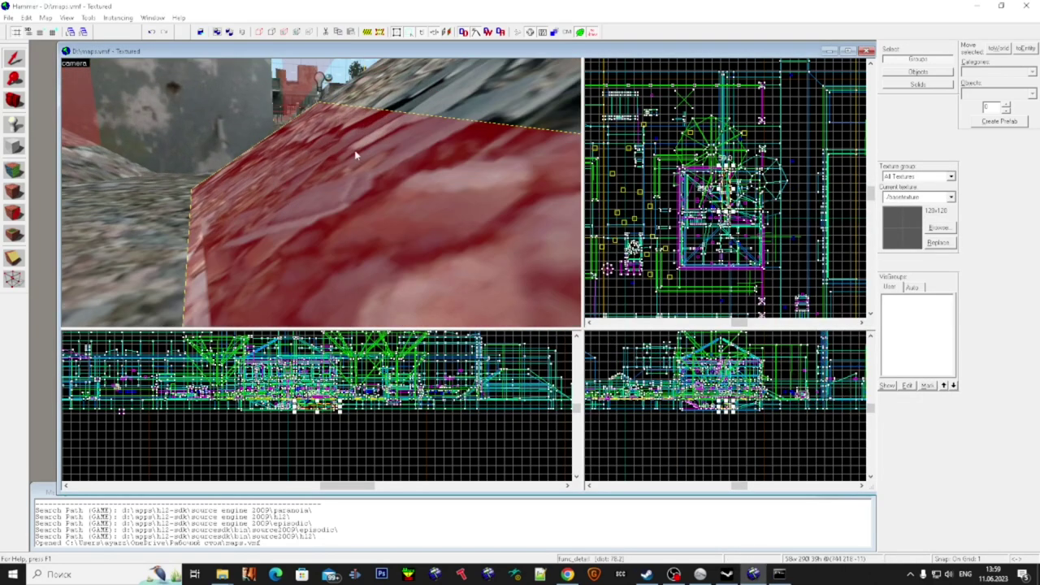
- Clear the selection and go to brush number 1504
key("Escape")
key("ctrl+shift+g")
type("1504")
key("Return")
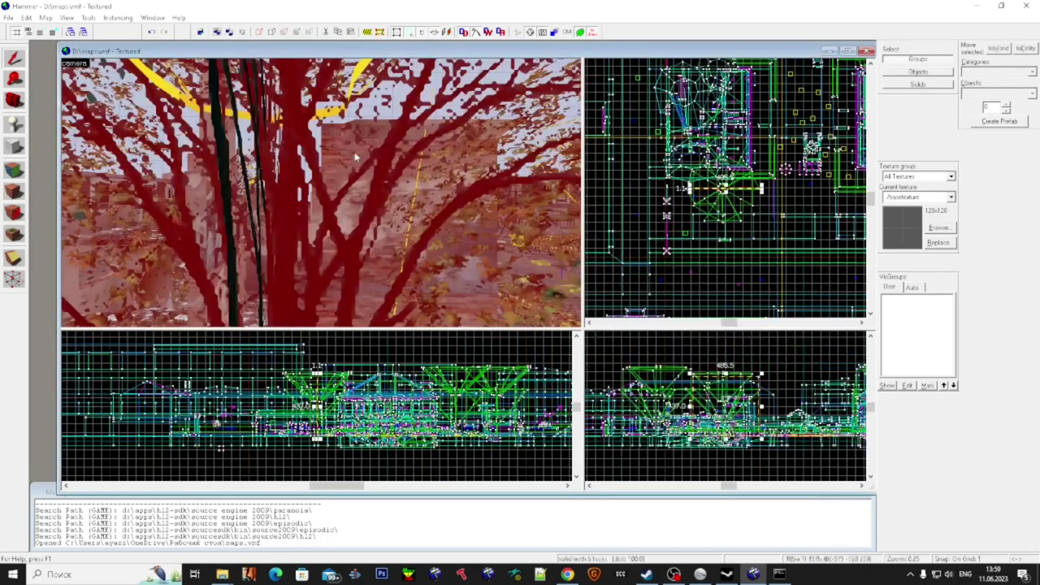
- Narrow the selected tree-textured brush to 432 units wide in the top view, and check it in 3D
key("d")
key("w")
key("a")
key("alt+Tab")
key("super")
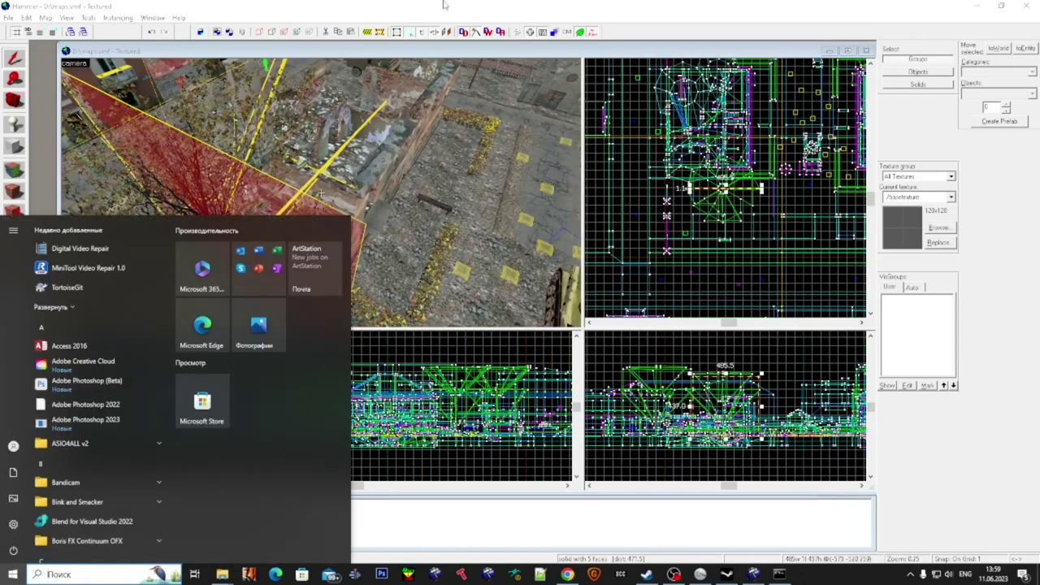
left_click(736, 186)
scroll(738, 184, "up", 5)
left_click_drag(738, 181, 716, 182)
key("a")
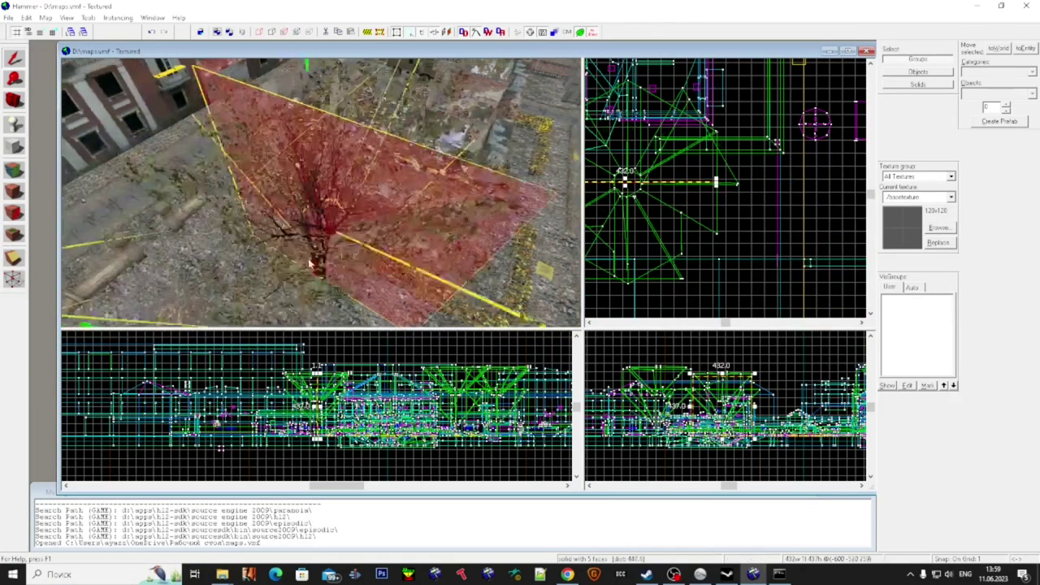
- Narrow the selected tree-textured brush to 415 units wide in the top view
scroll(778, 206, "down", 3)
scroll(631, 195, "up", 7)
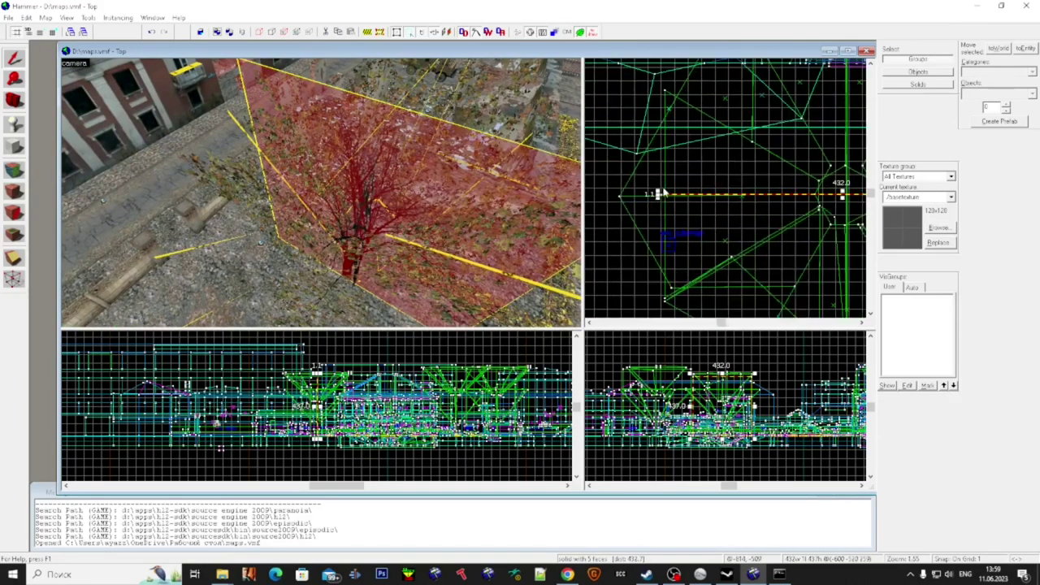
left_click_drag(658, 195, 672, 195)
scroll(650, 196, "down", 3)
scroll(770, 199, "up", 4)
scroll(748, 201, "up", 6)
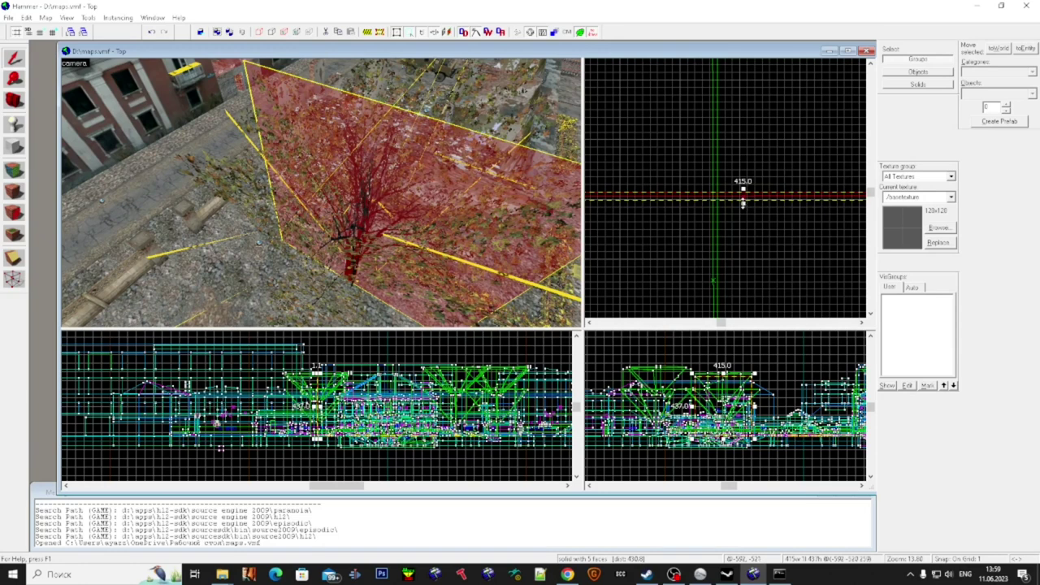
scroll(744, 202, "down", 6)
scroll(749, 202, "down", 6)
scroll(790, 204, "up", 11)
- Merge the closely spaced vertices at one end of the tree brush with the Vertex tool, and clear the selection
key("shift+v")
scroll(781, 210, "up", 8)
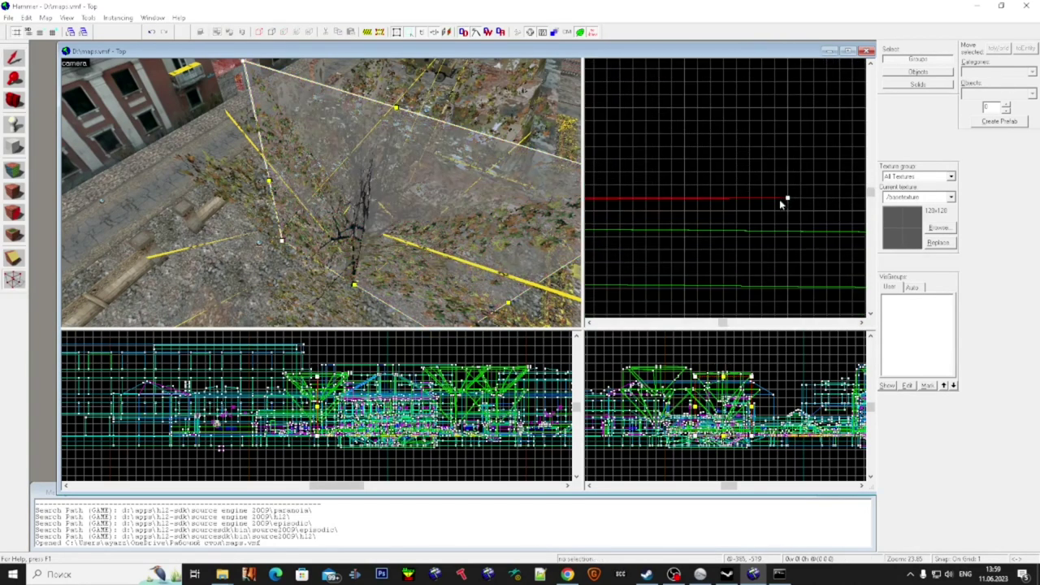
scroll(788, 198, "down", 8)
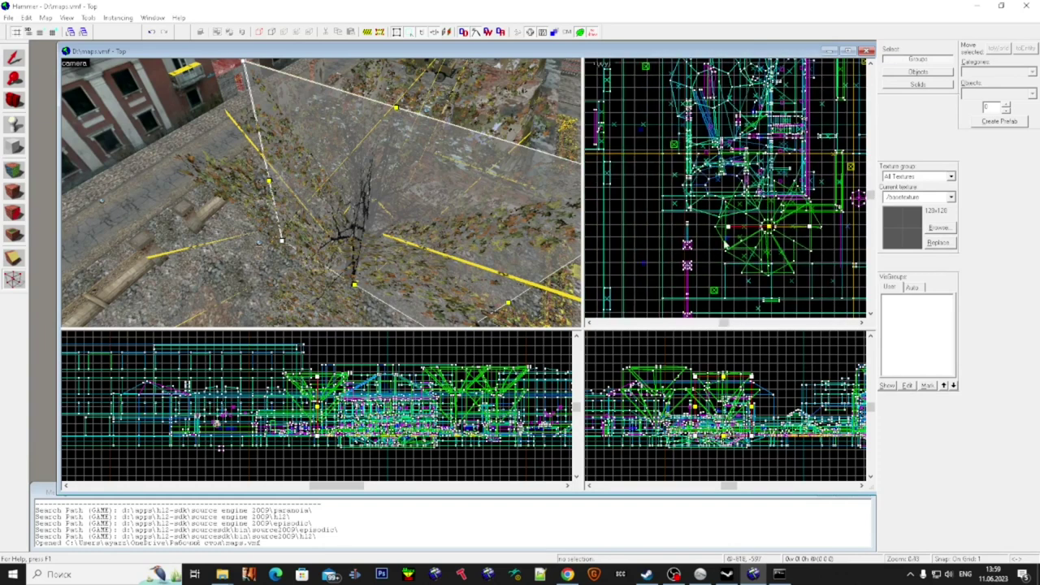
scroll(731, 200, "up", 5)
left_click_drag(719, 205, 717, 194)
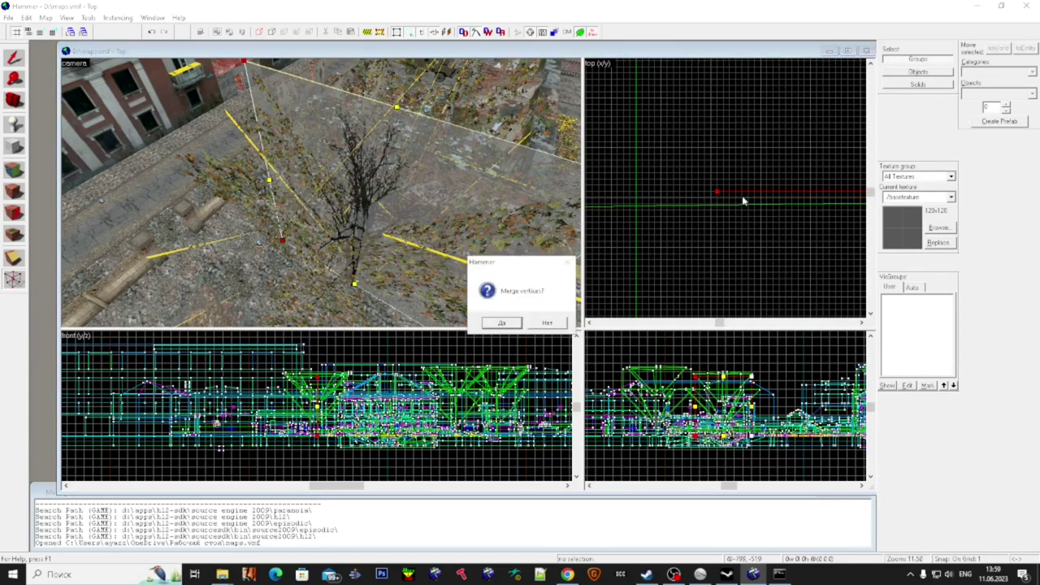
left_click(501, 322)
left_click(289, 96)
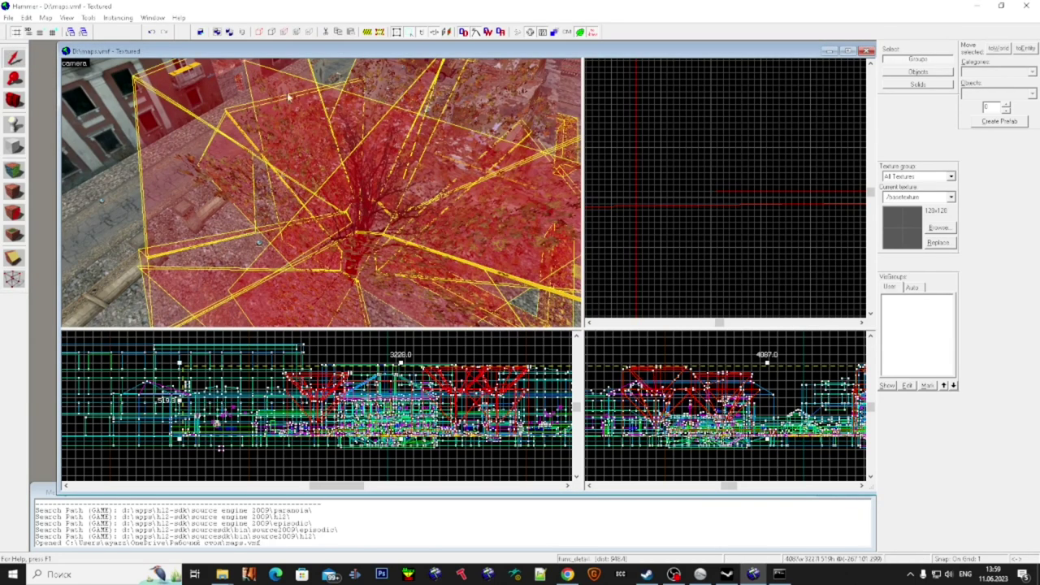
key("z")
key("Escape")
key("w")
key("z")
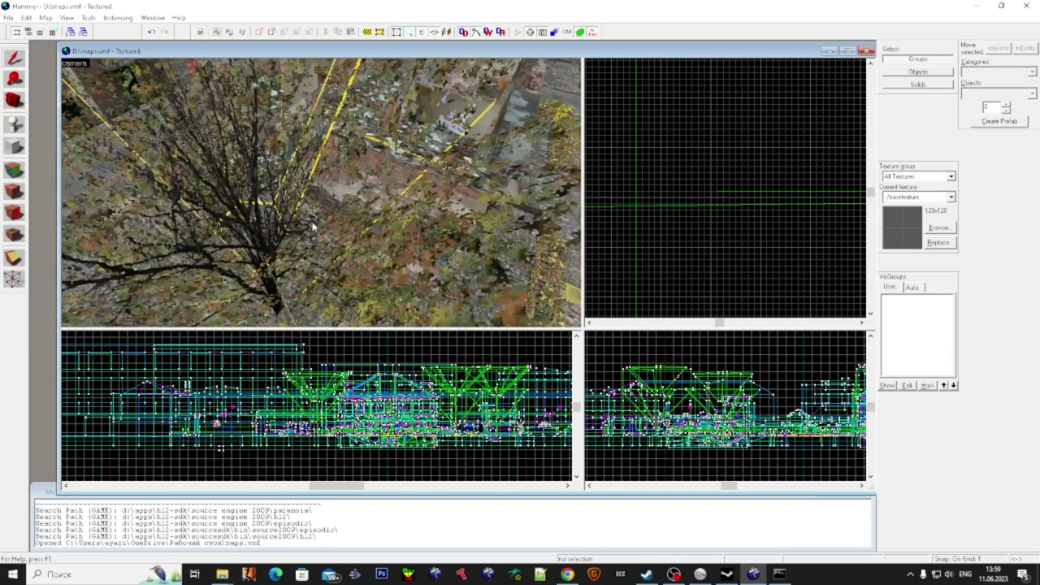
- Check the map for problems and look through the whole problem list
key("alt+p")
left_click_drag(195, 73, 178, 220)
left_click(174, 295)
left_click_drag(243, 236, 288, 195)
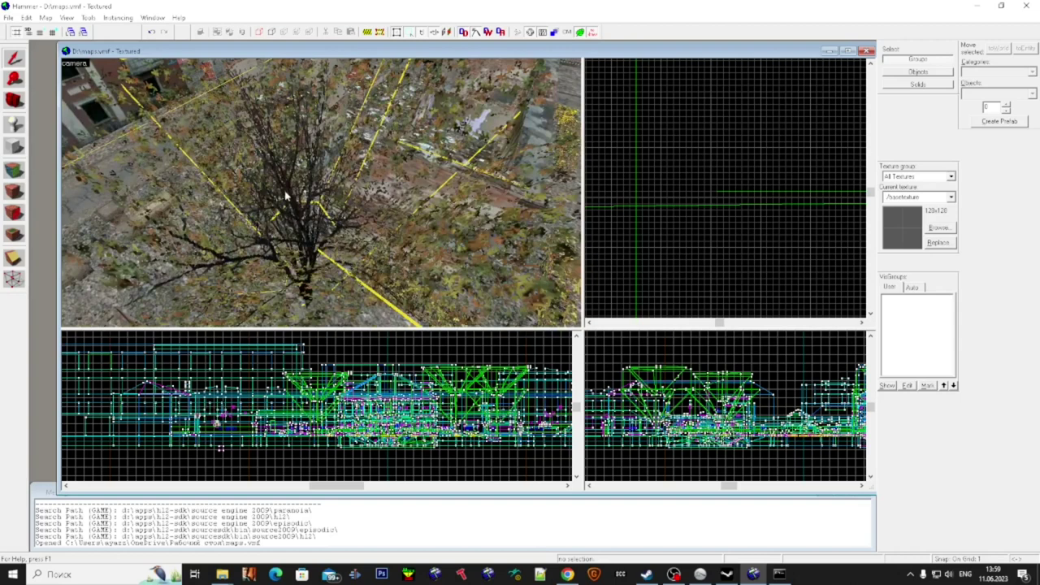
key("alt+p")
left_click_drag(91, 30, 603, 79)
left_click_drag(631, 118, 626, 87)
scroll(648, 169, "down", 20)
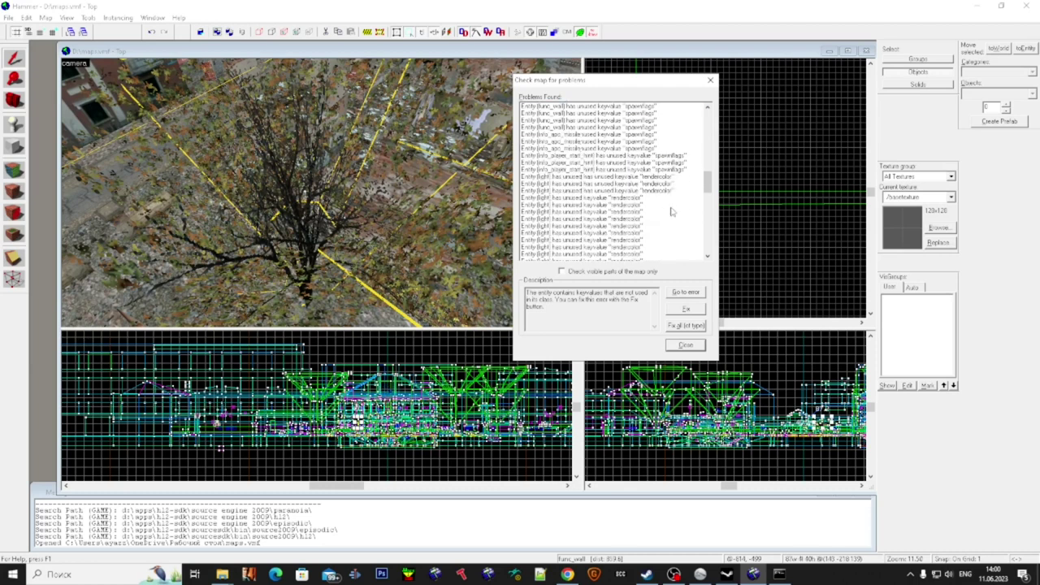
scroll(709, 241, "down", 1)
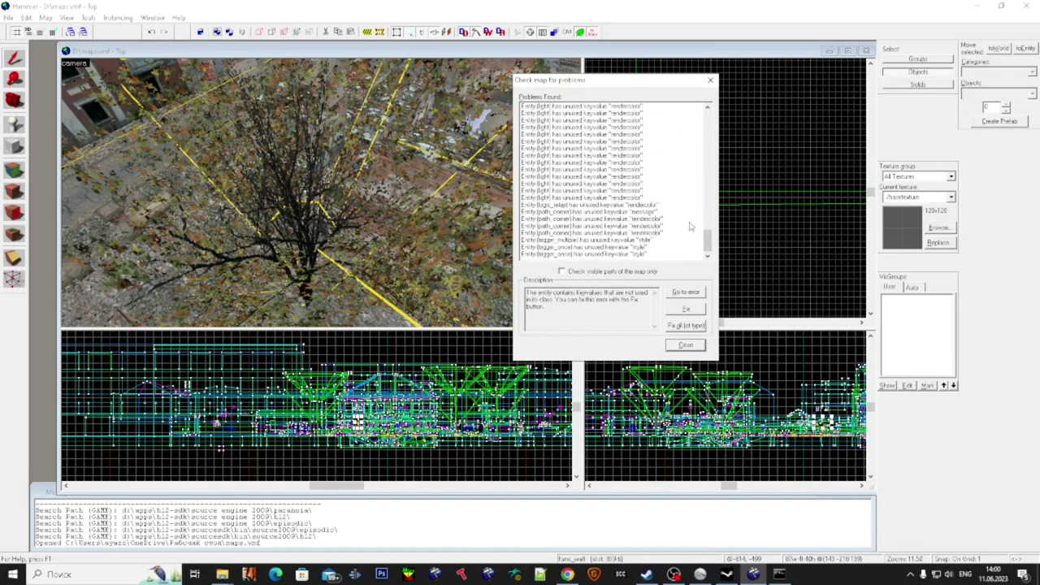
- Inspect the reported path_corner, light, logic_relay and ambient_generic entities with unused keyvalues, one by one
left_click(676, 214)
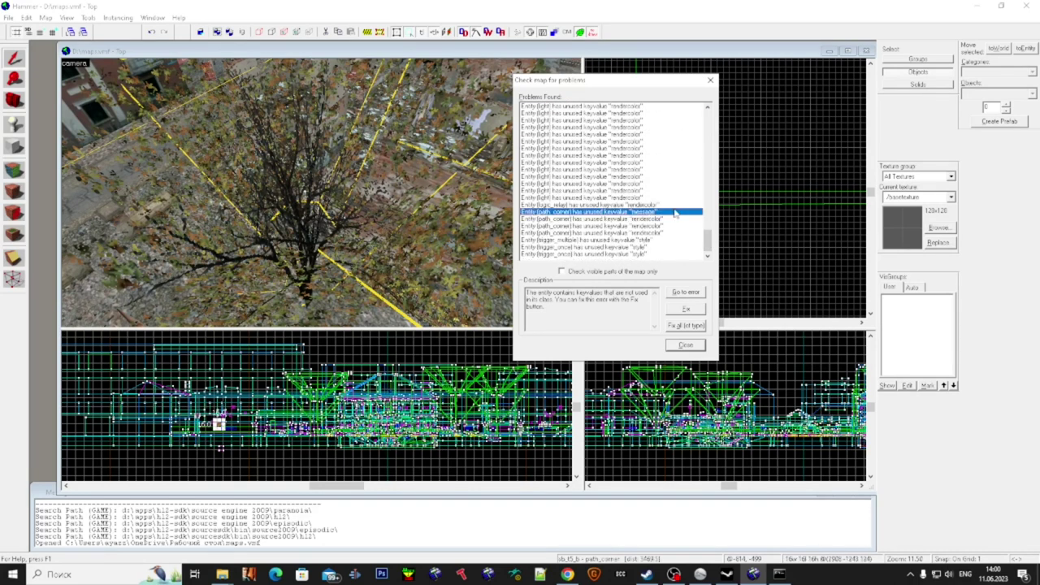
left_click(678, 234)
left_click(671, 197)
left_click(673, 204)
left_click_drag(706, 238, 696, 92)
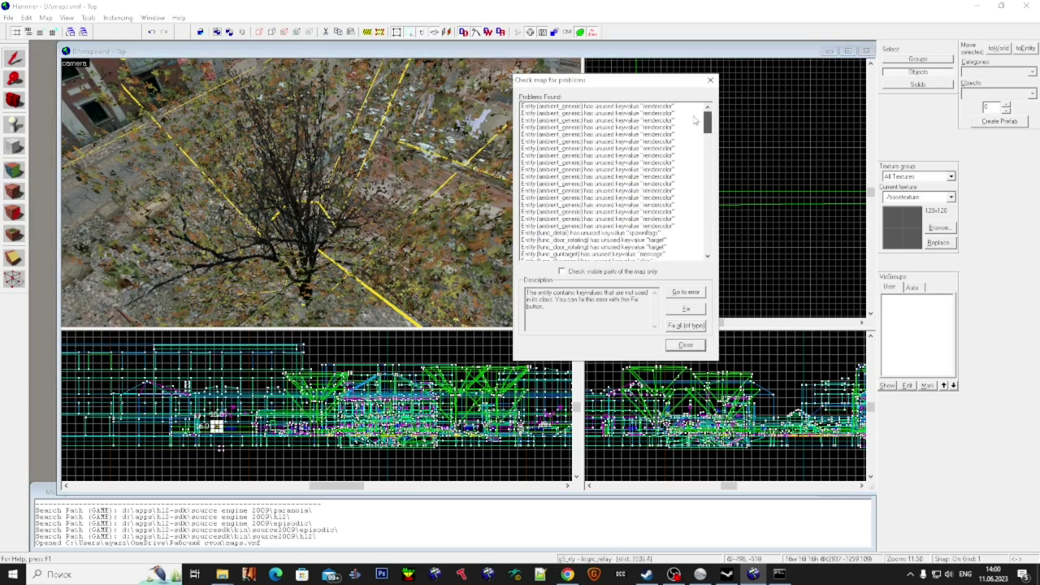
left_click(684, 144)
- Select the unused-keyvalue problems from ambient_generic through func_illusionary, fix all of that type, and close the problem check
scroll(681, 149, "down", 3)
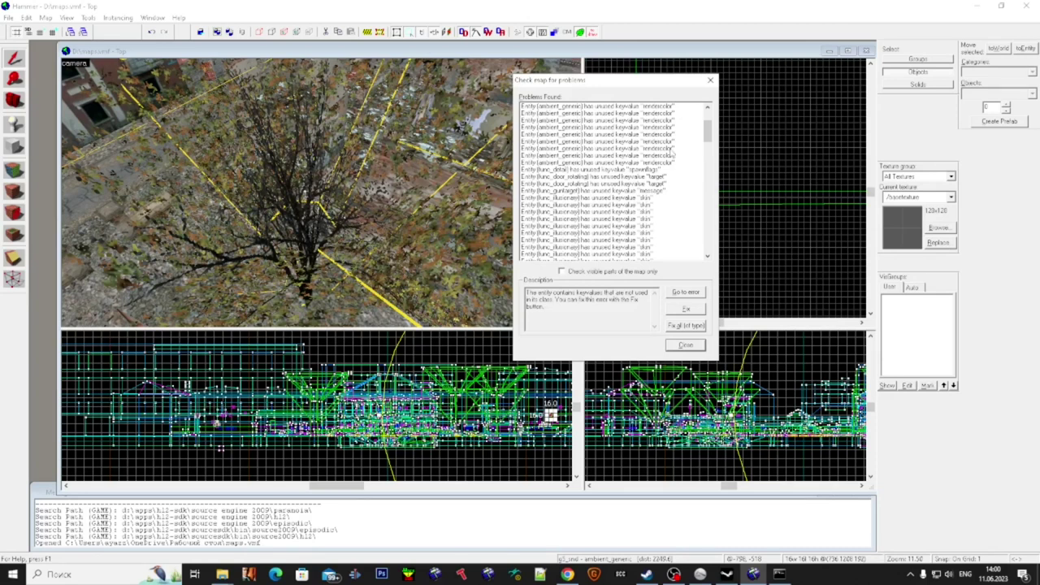
scroll(666, 165, "up", 3)
scroll(667, 171, "down", 2)
left_click_drag(676, 122, 674, 234)
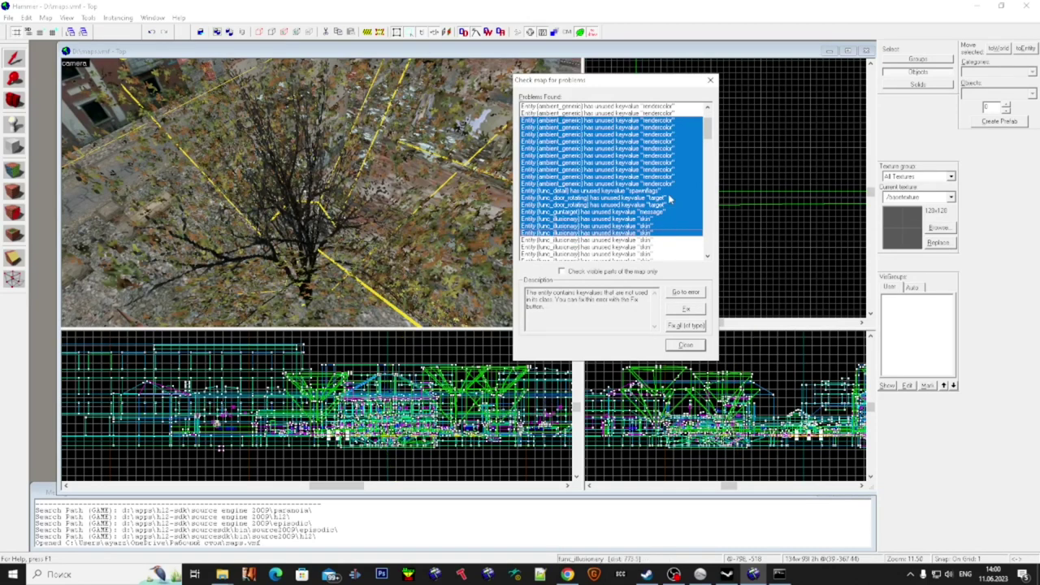
left_click(694, 329)
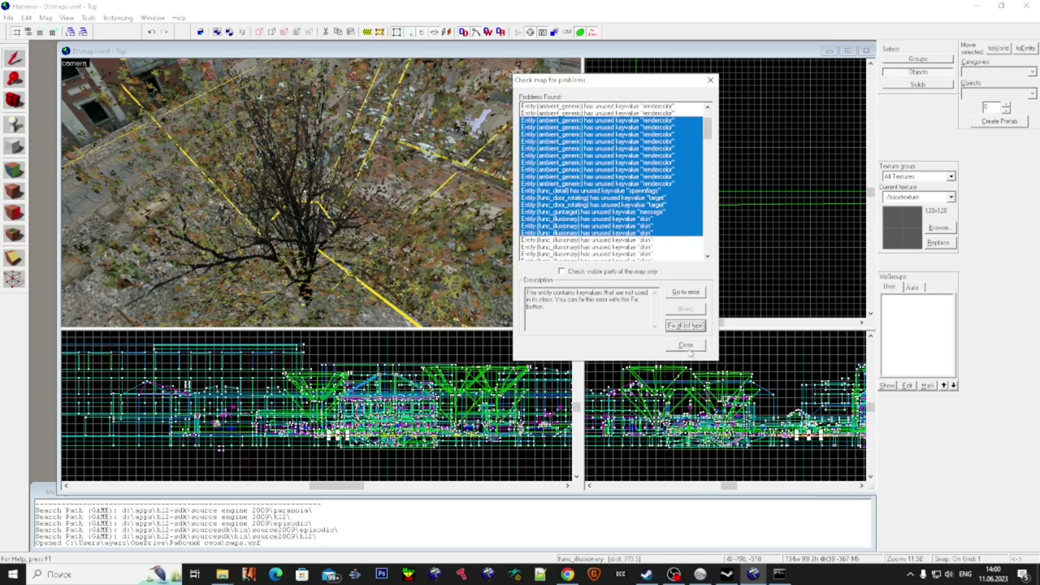
left_click(689, 350)
- Run the map problem check again and dismiss its result
key("alt+p")
key("Return")
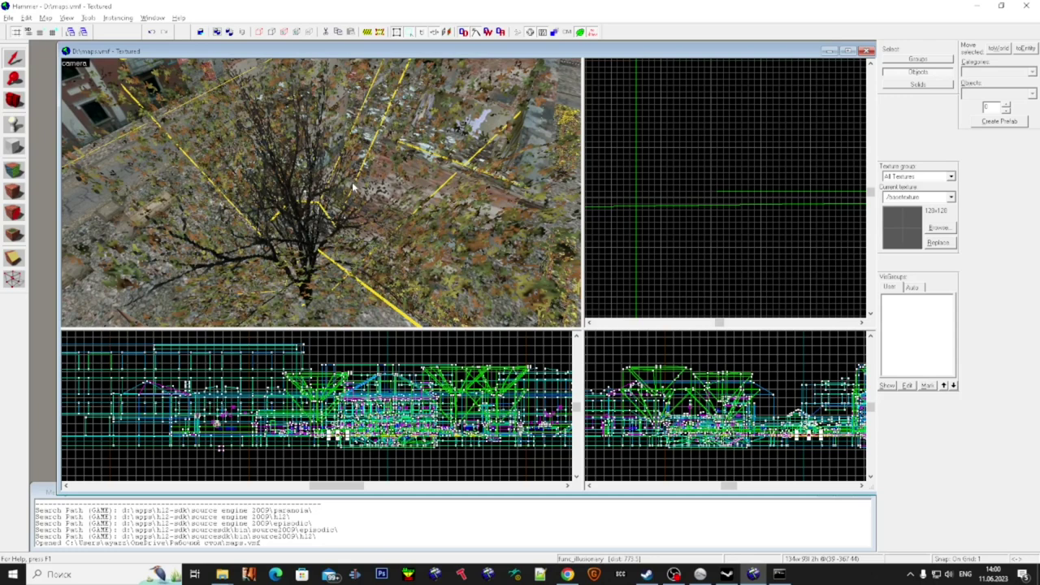
key("alt+p")
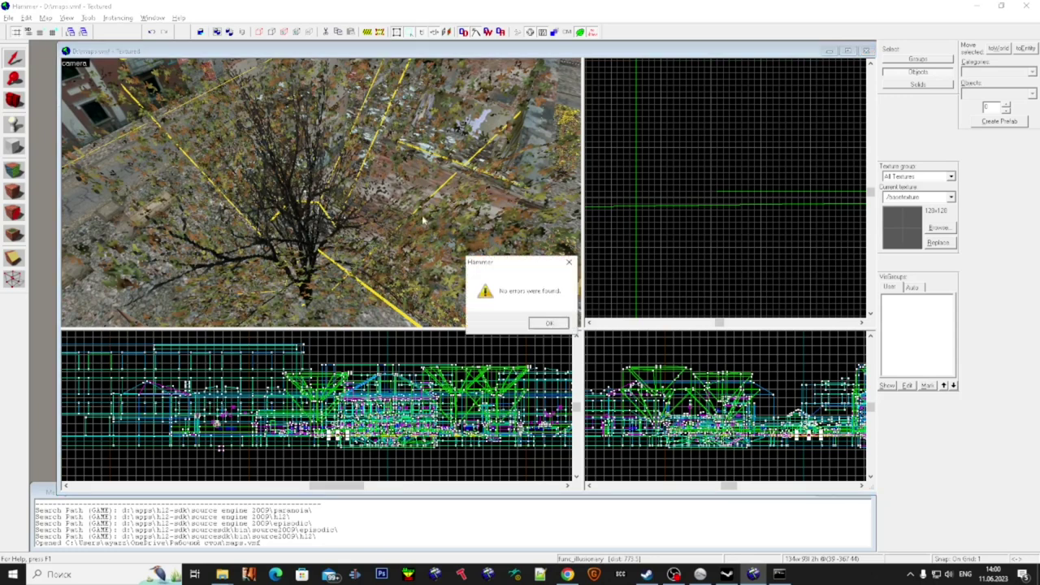
left_click(548, 322)
scroll(387, 210, "down", 5)
scroll(388, 209, "up", 5)
key("z")
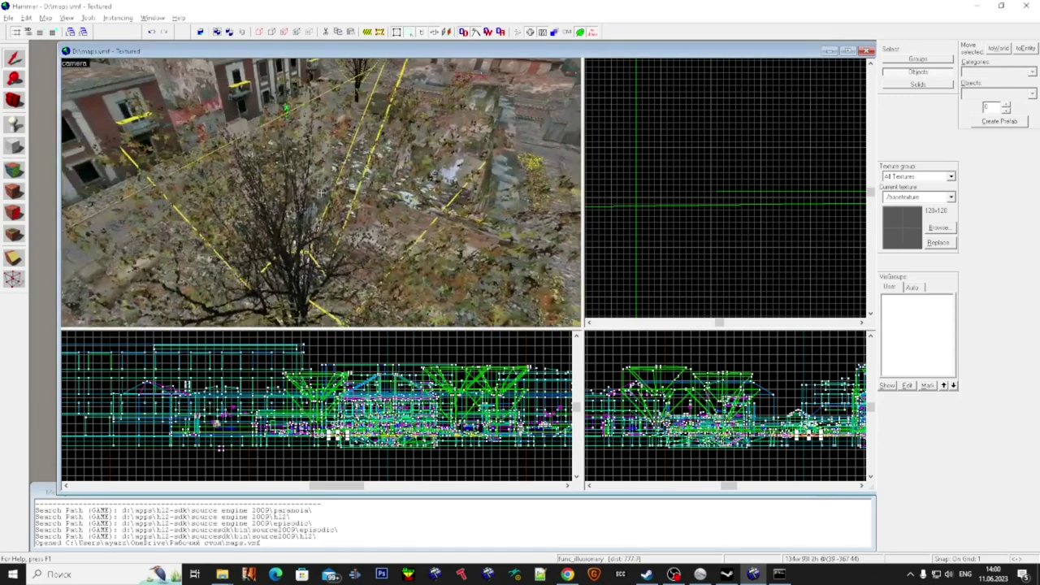
- Review the out-of-range brush numbers in the compile log, put the log away, and clear the selection in the map
key("super")
left_click(779, 574)
left_click(699, 467)
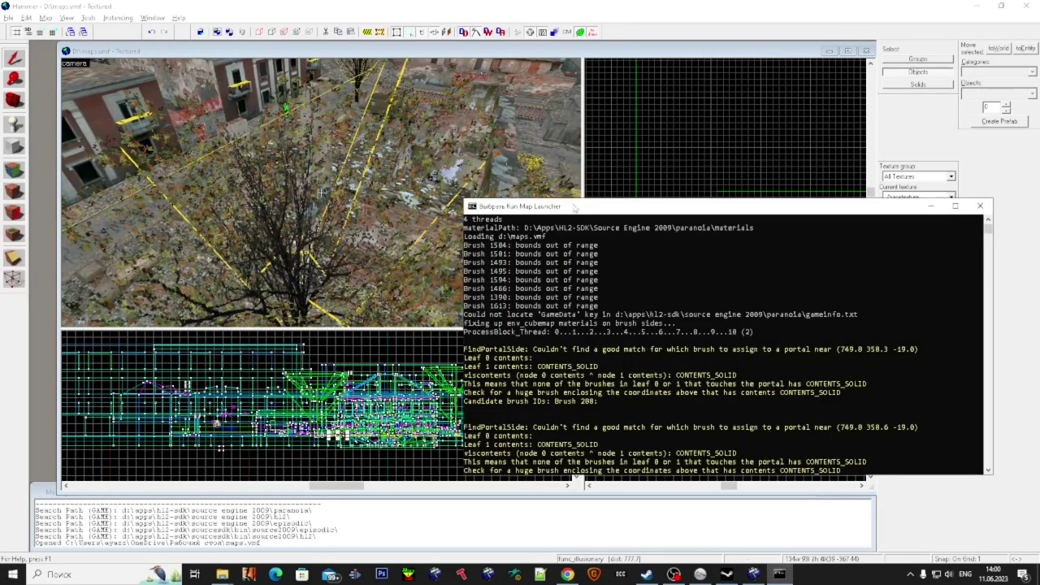
left_click(980, 206)
left_click(299, 225)
key("Escape")
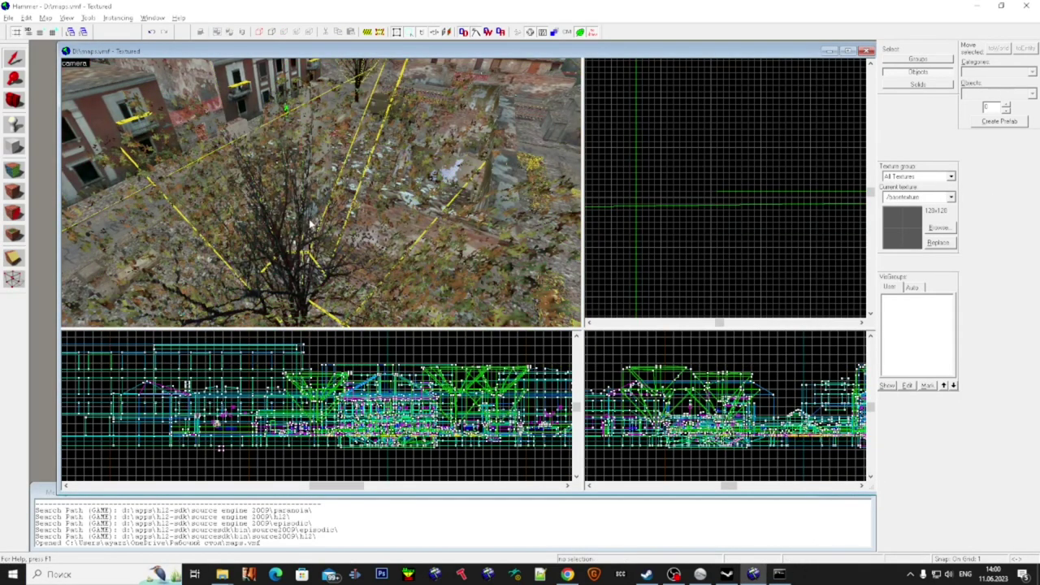
- Go to the tree brush whose number is pasted from the compile log's out-of-range list
key("ctrl+shift+g")
key("ctrl+v")
key("Return")
scroll(736, 197, "down", 15)
- Merge the paired vertices at one end of the located tree brush in the top view, and deselect it
key("shift+v")
scroll(738, 131, "up", 5)
scroll(723, 150, "up", 5)
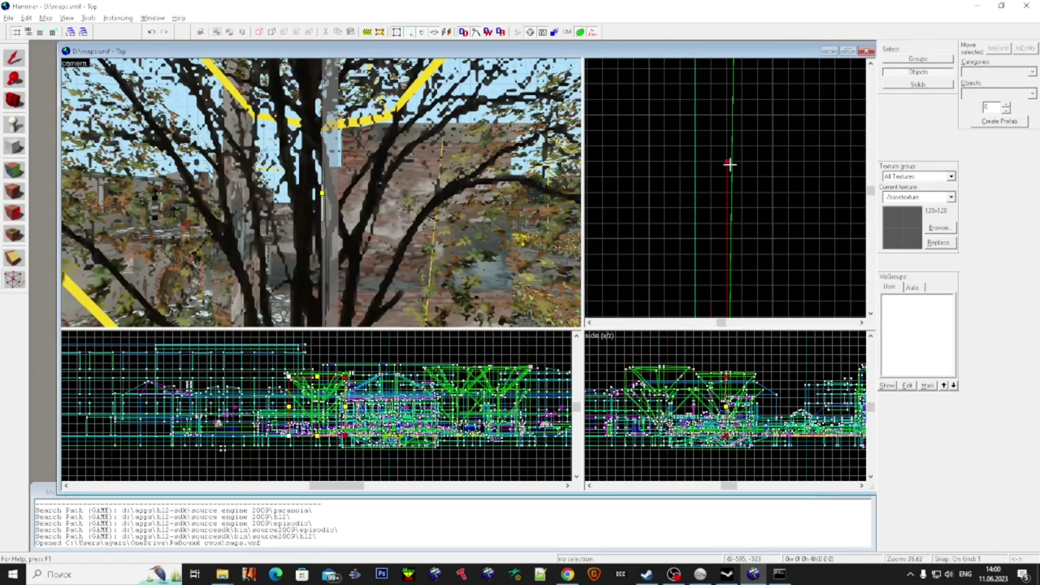
left_click(502, 324)
left_click(306, 197)
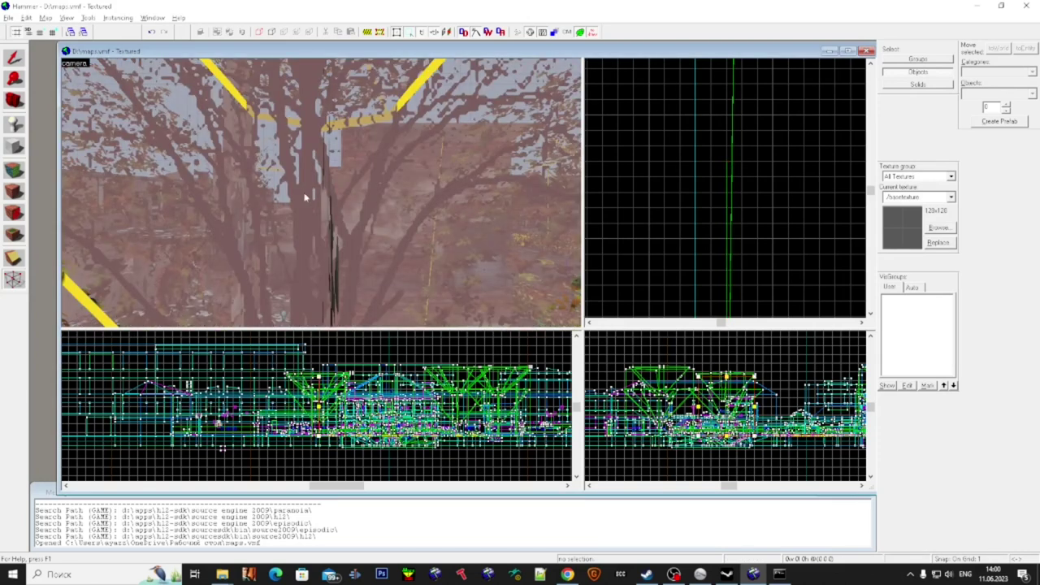
key("Escape")
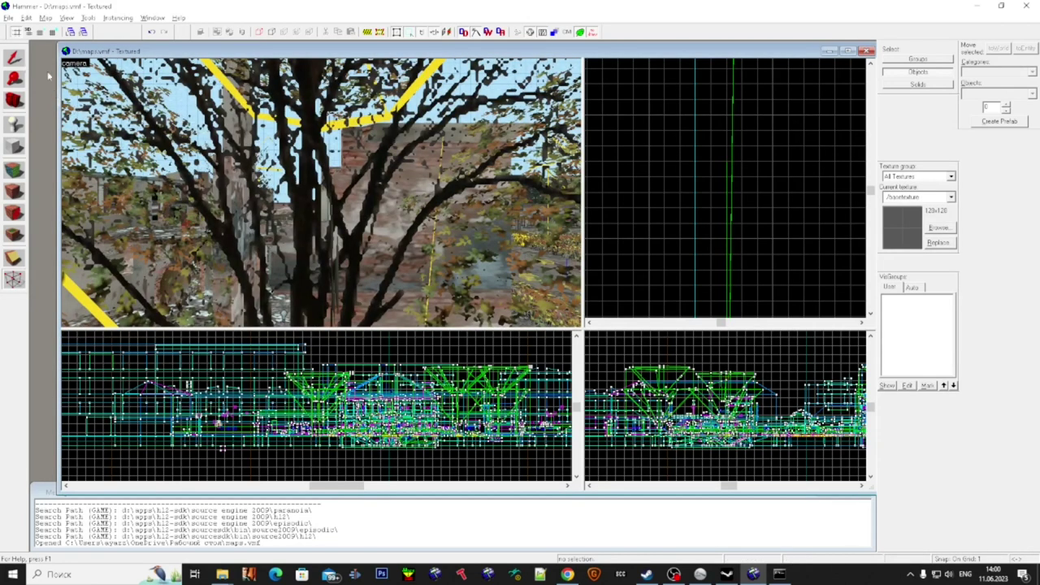
left_click(351, 204)
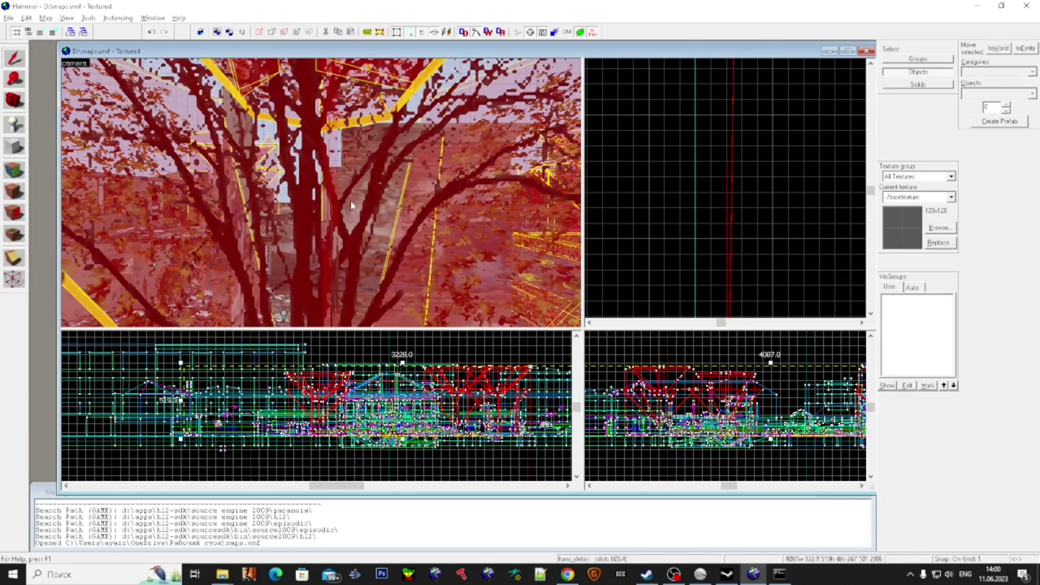
key("Escape")
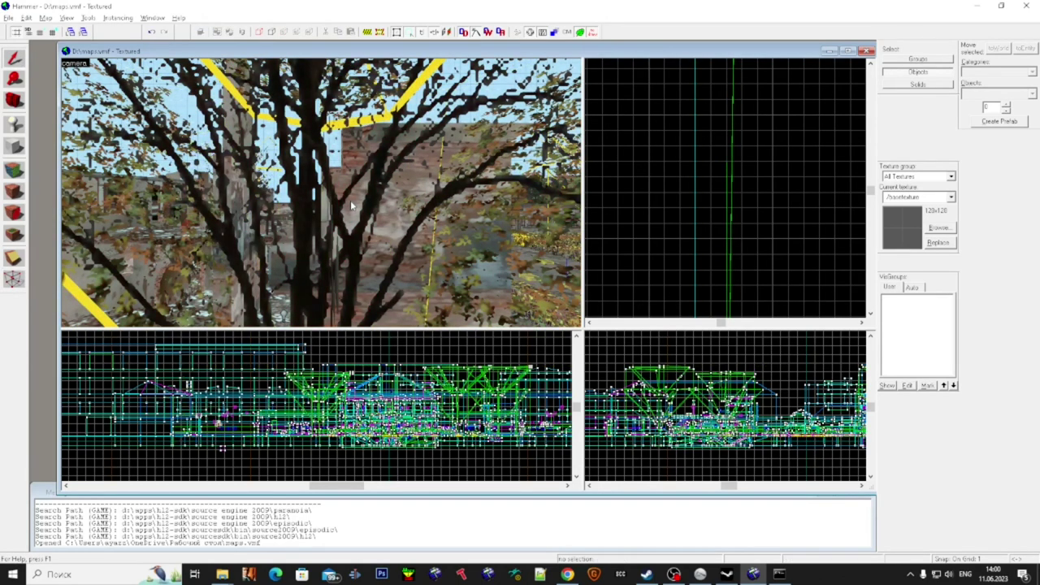
- Go to brush number 1613
key("ctrl+shift+g")
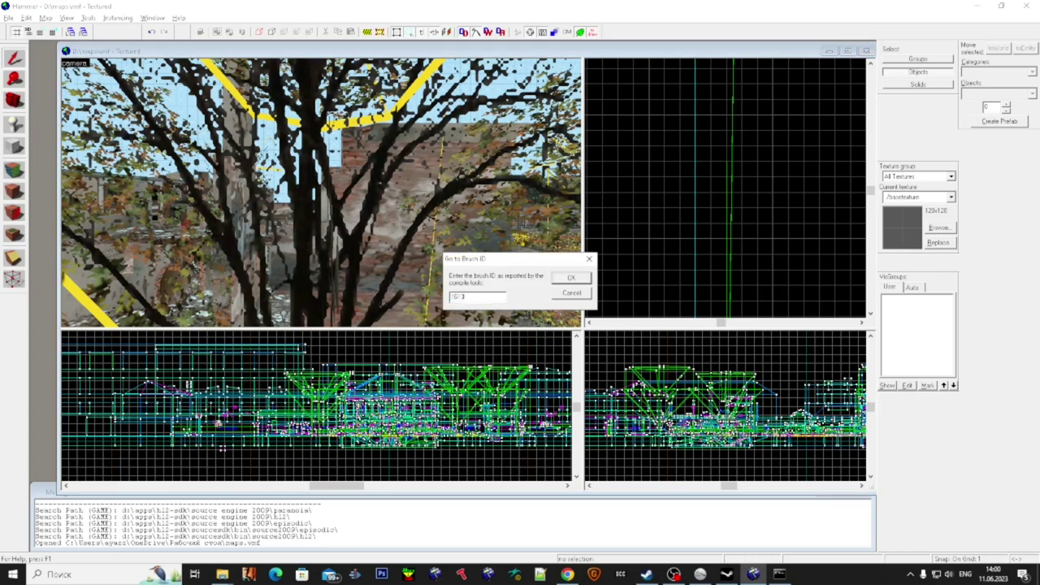
key("Return")
scroll(764, 198, "down", 10)
- Merge the two closely spaced corners at one end of brush 1613 with the Vertex tool in the top view
key("shift+v")
scroll(613, 198, "up", 3)
scroll(609, 199, "down", 3)
scroll(616, 203, "up", 6)
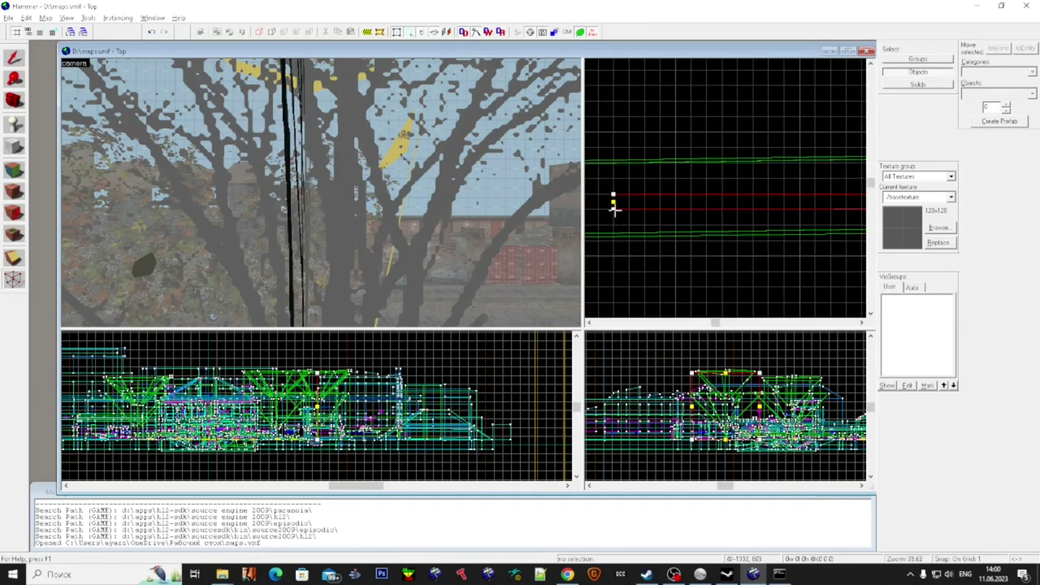
left_click_drag(613, 204, 613, 195)
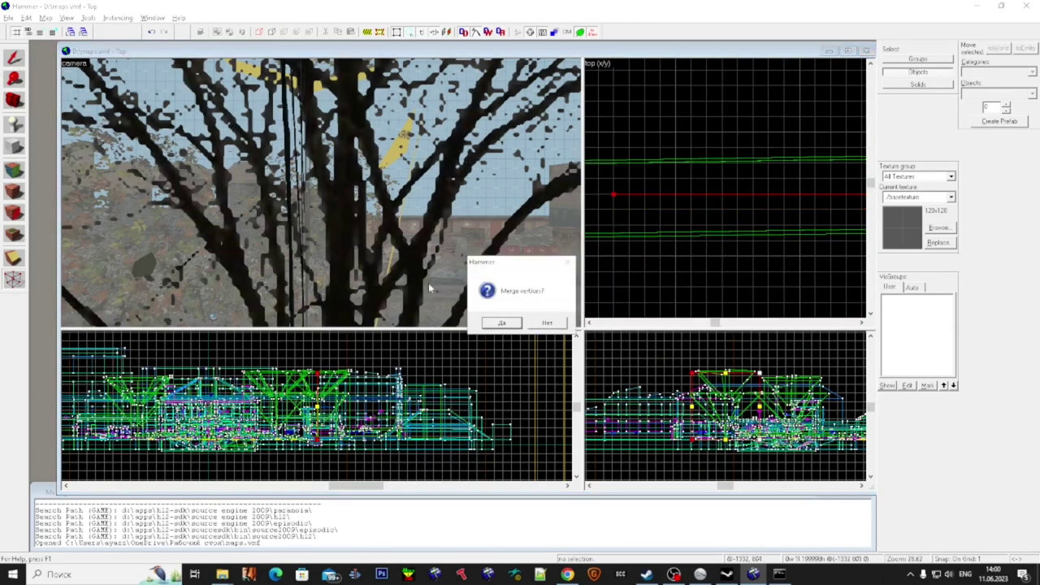
key("Return")
left_click(309, 185)
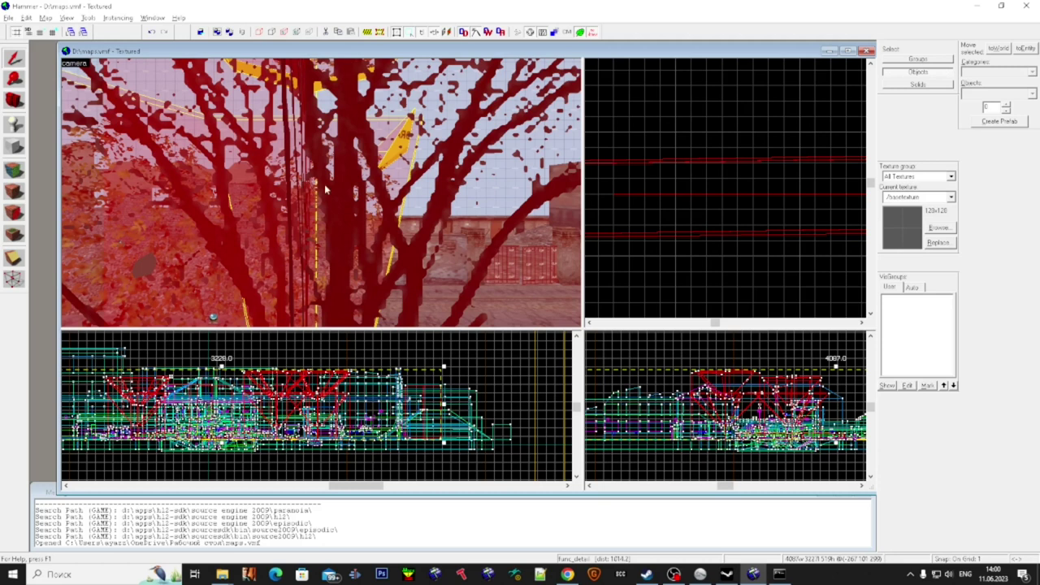
- Go to brush number 1390
key("ctrl+shift+g")
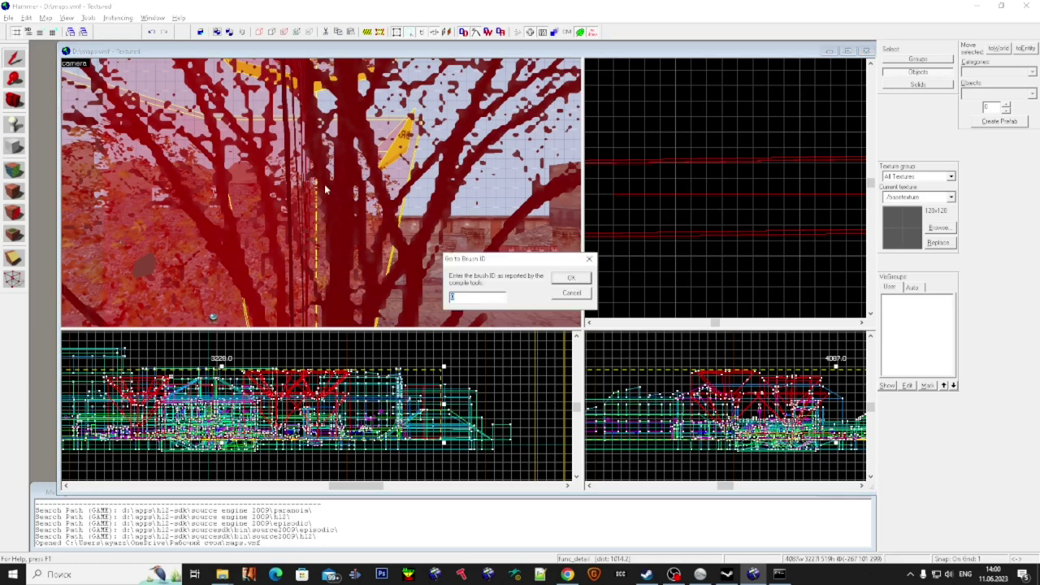
type("139")
key("Return")
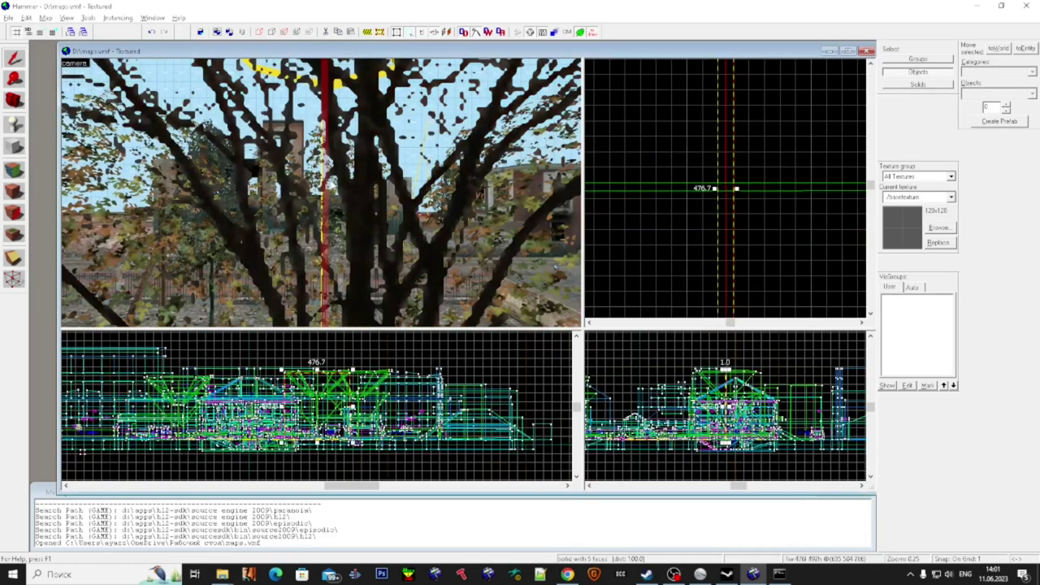
scroll(683, 207, "down", 8)
- Merge the closely spaced end vertices of brush 1390 in the top view, clear the selection, and check the tree in 3D
key("shift+v")
scroll(688, 203, "down", 14)
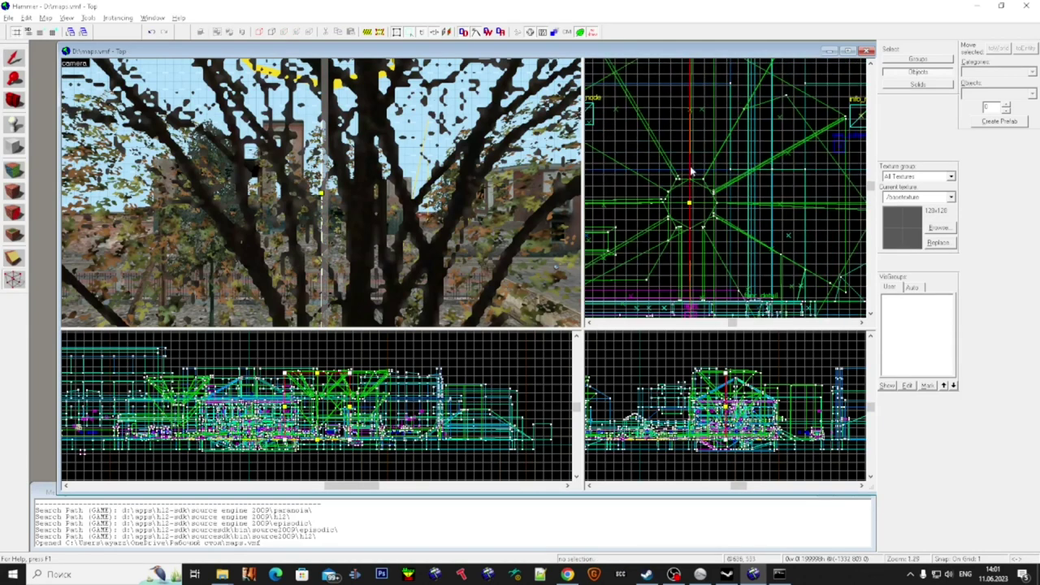
scroll(689, 132, "up", 8)
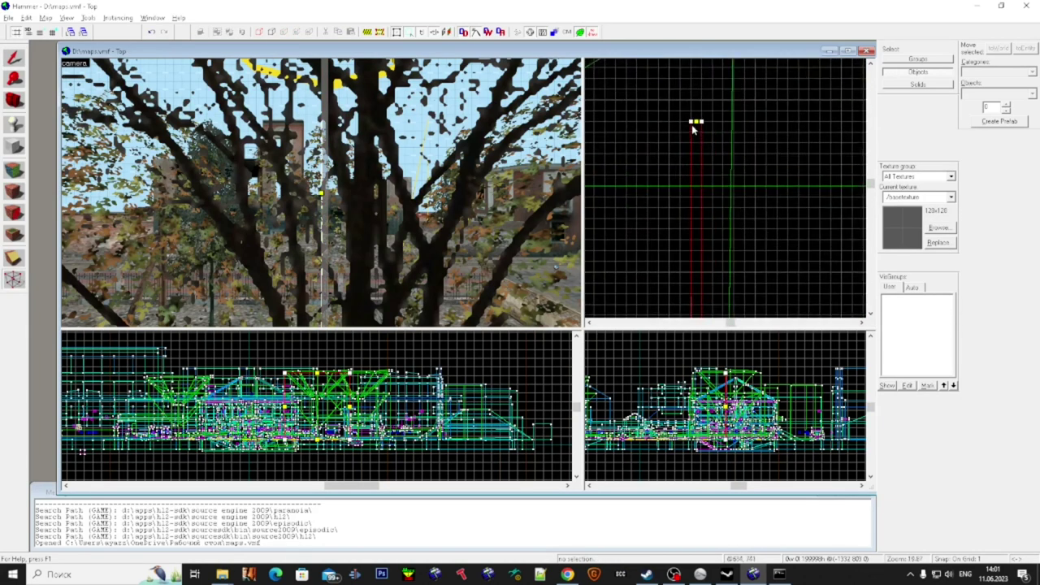
left_click_drag(712, 121, 702, 121)
left_click(501, 322)
key("shift+s")
key("Escape")
scroll(423, 194, "down", 8)
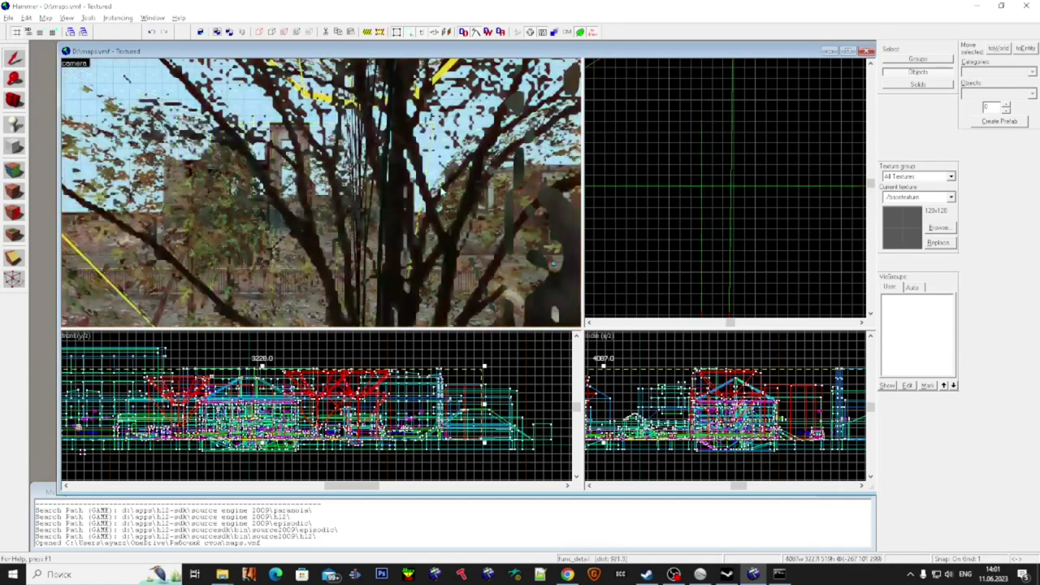
scroll(396, 195, "up", 8)
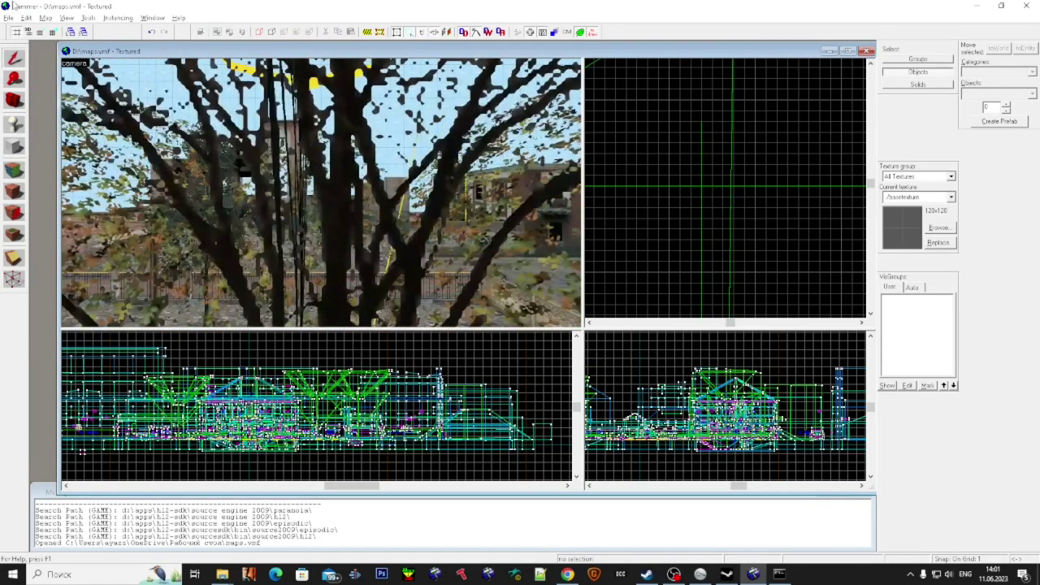
- Compile and launch the map with the Full Compile -final (slow) configuration
left_click(8, 17)
left_click(41, 130)
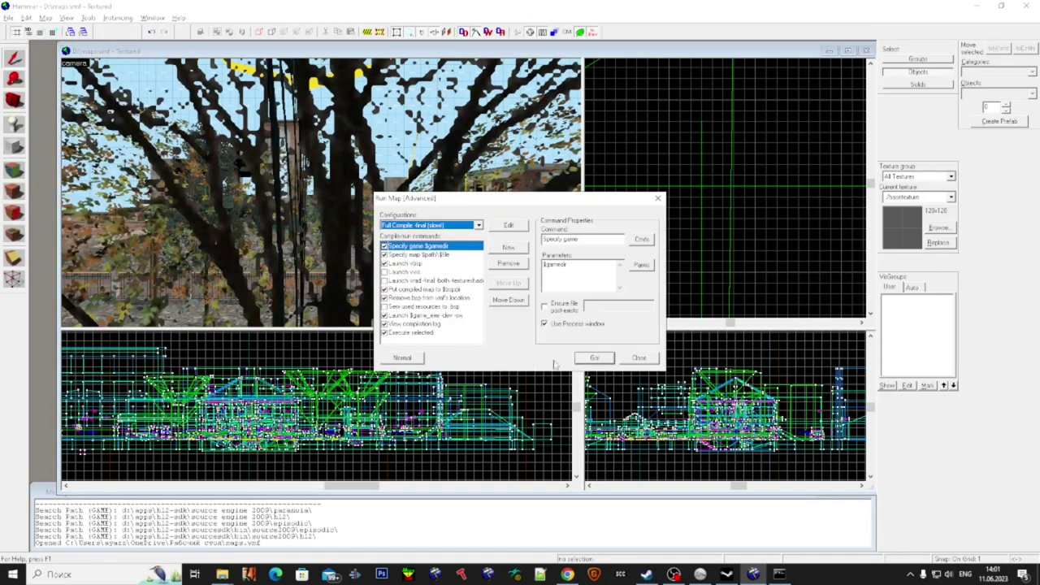
left_click(594, 359)
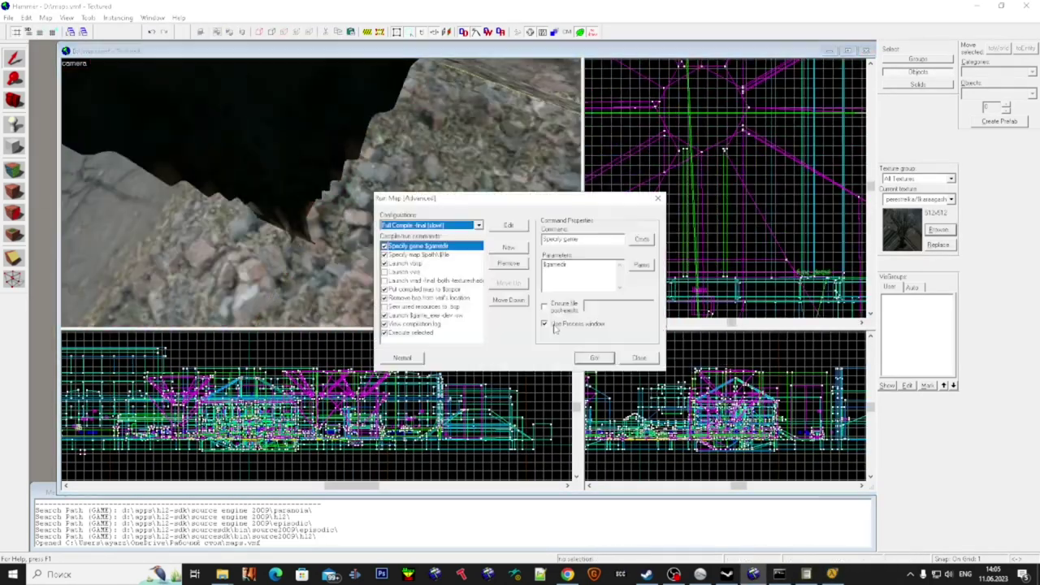
key("Return")
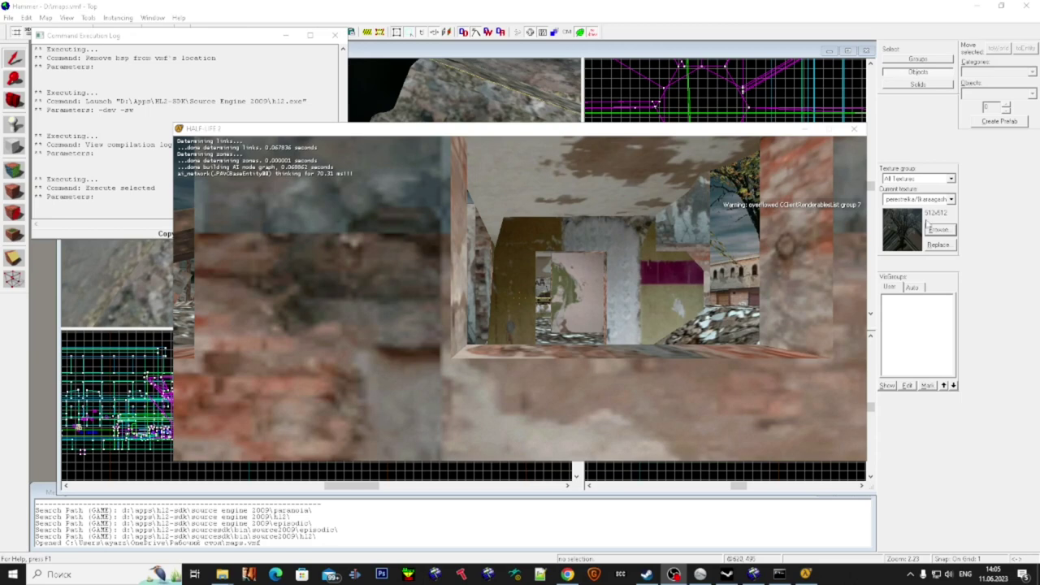
- Switch to Half-Life 2 and walk through the compiled map to examine the playground carousel, vehicles, street and rubble container
key("alt+Tab")
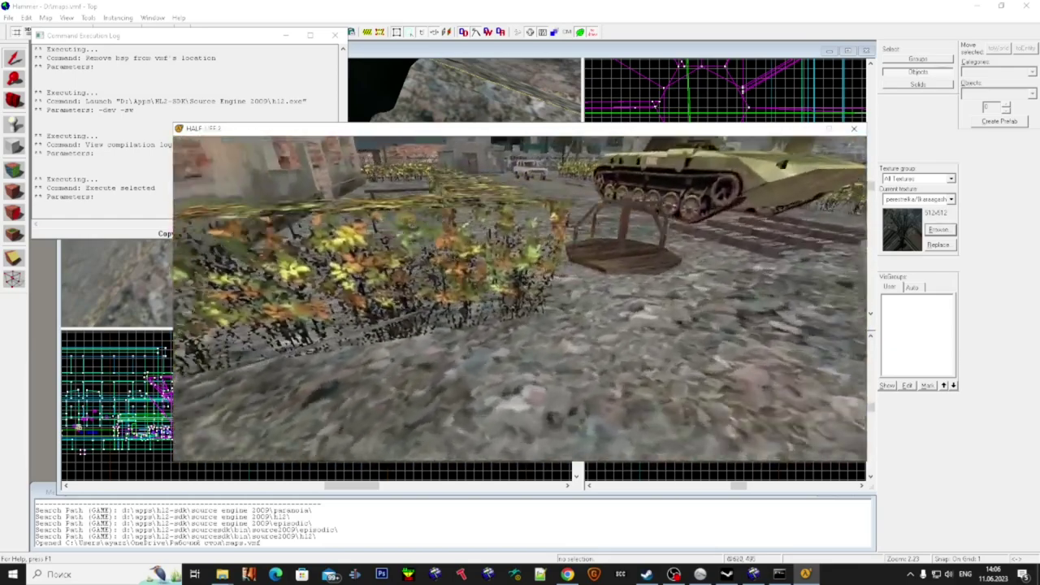
key("w")
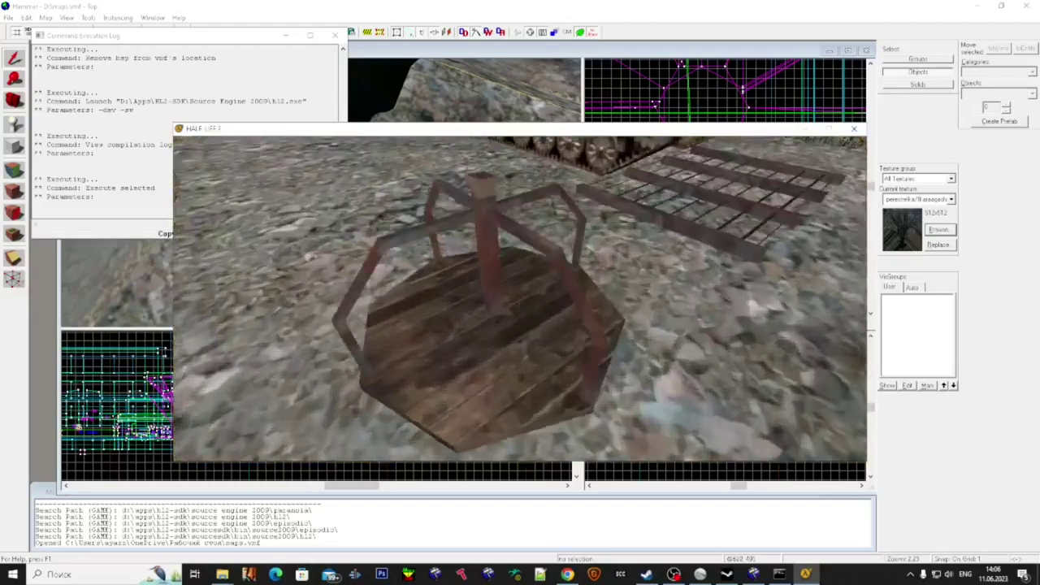
key("w")
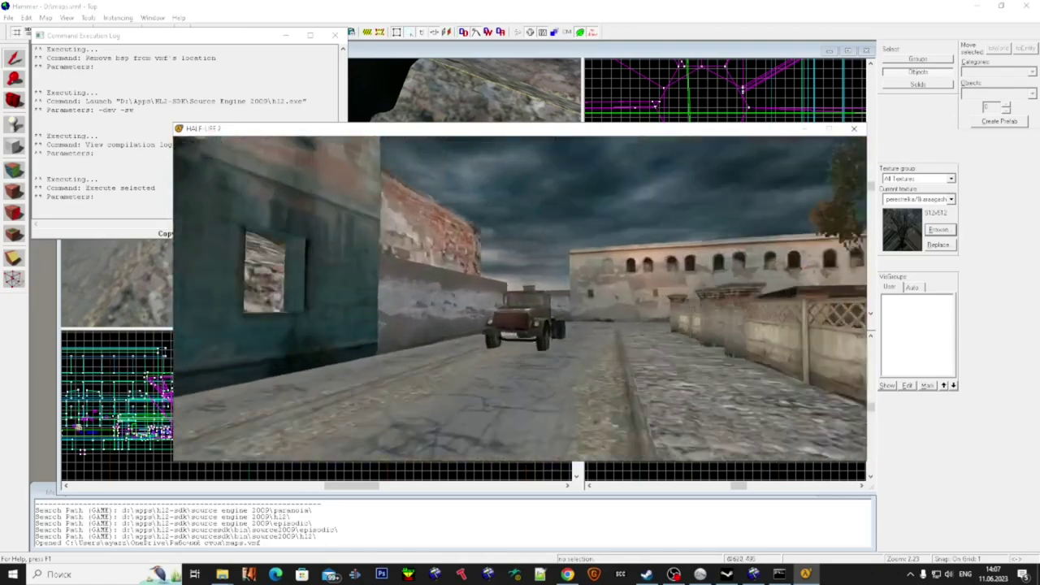
key("w")
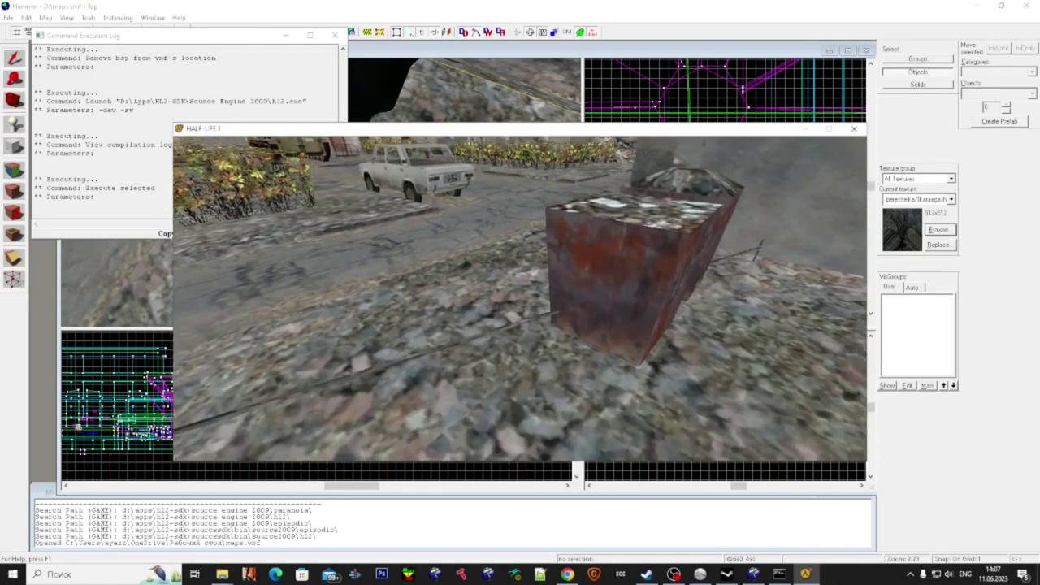
key("w")
key("grave")
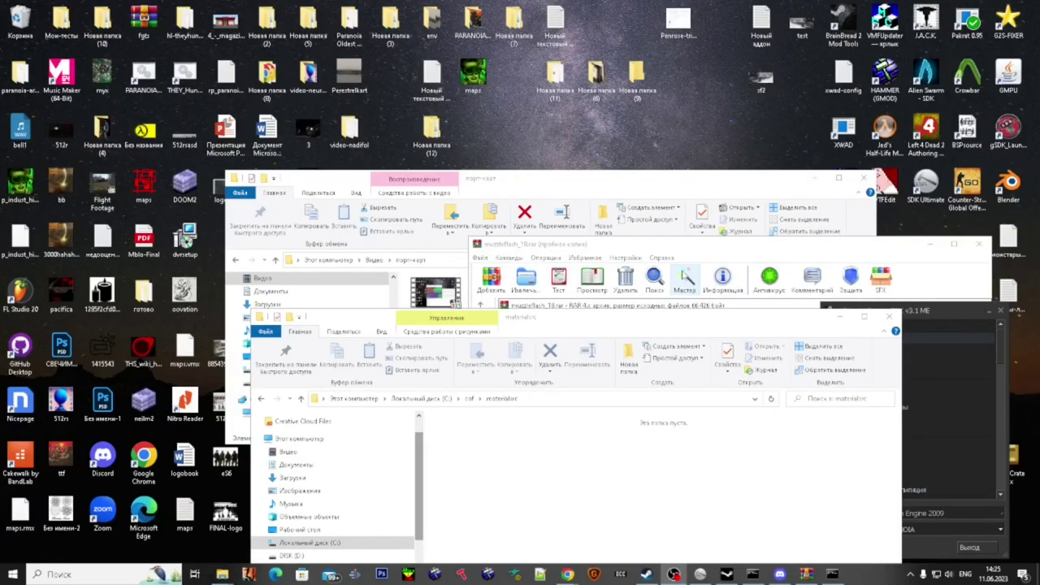
double_click(440, 120)
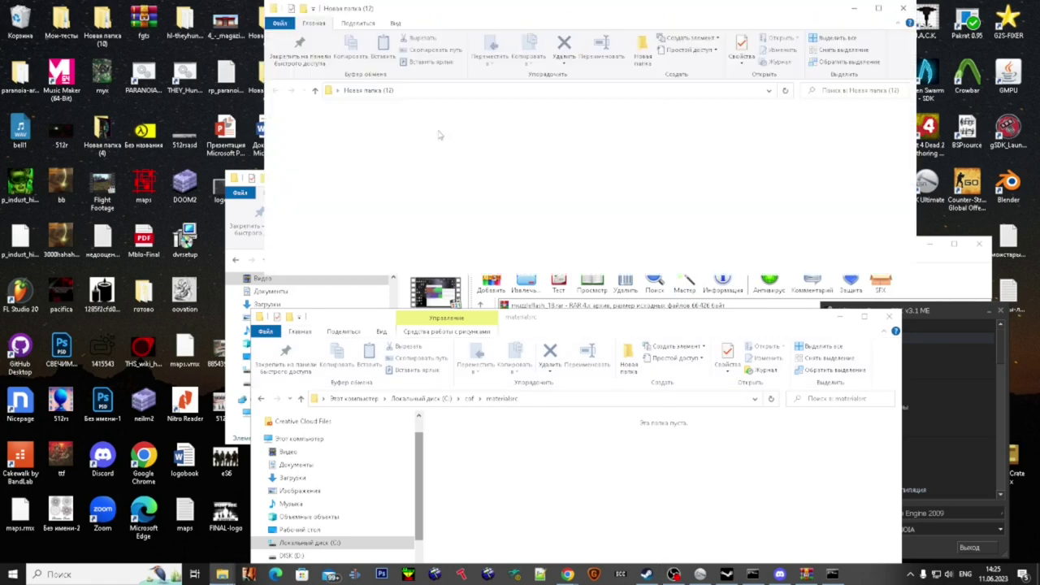
left_click(575, 139)
double_click(575, 140)
left_click_drag(706, 1, 756, 49)
left_click(854, 57)
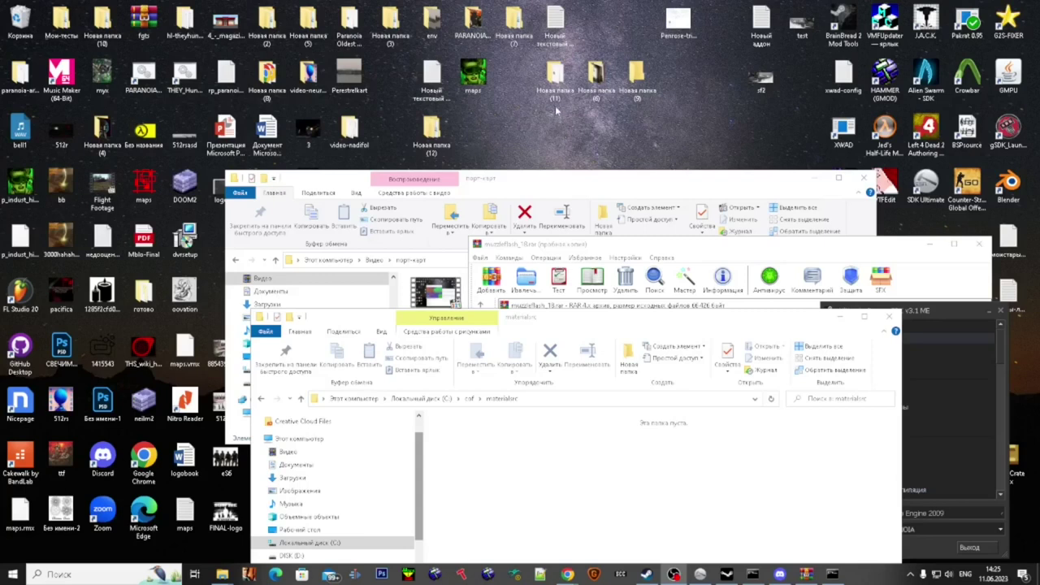
- Open the desktop archive chechnya (1).zip, go to its gfx\env folder and select all the Perestrelka TGA files
left_click(511, 183)
left_click_drag(511, 183, 567, 210)
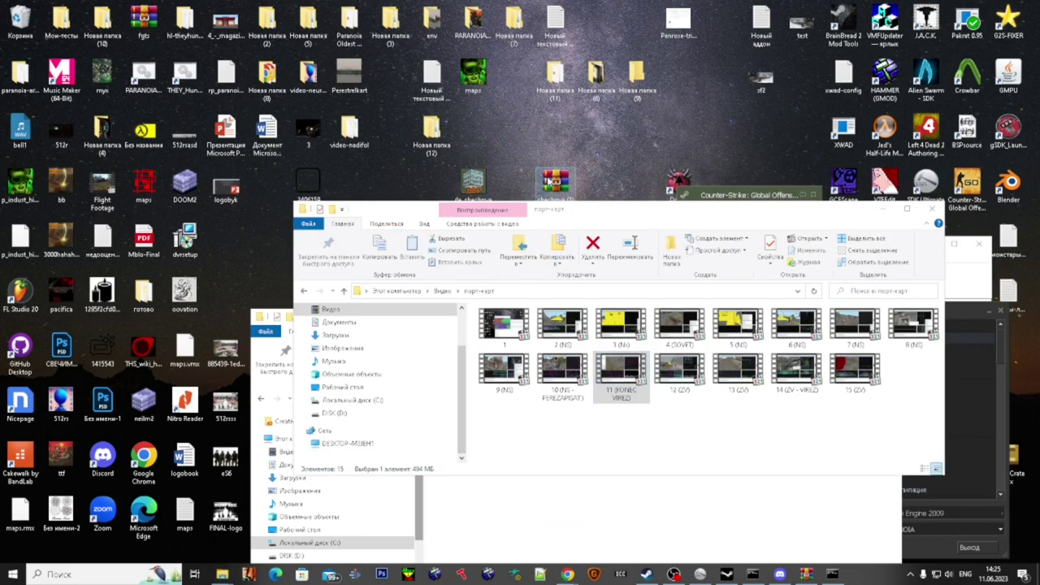
key("alt+Tab")
double_click(501, 343)
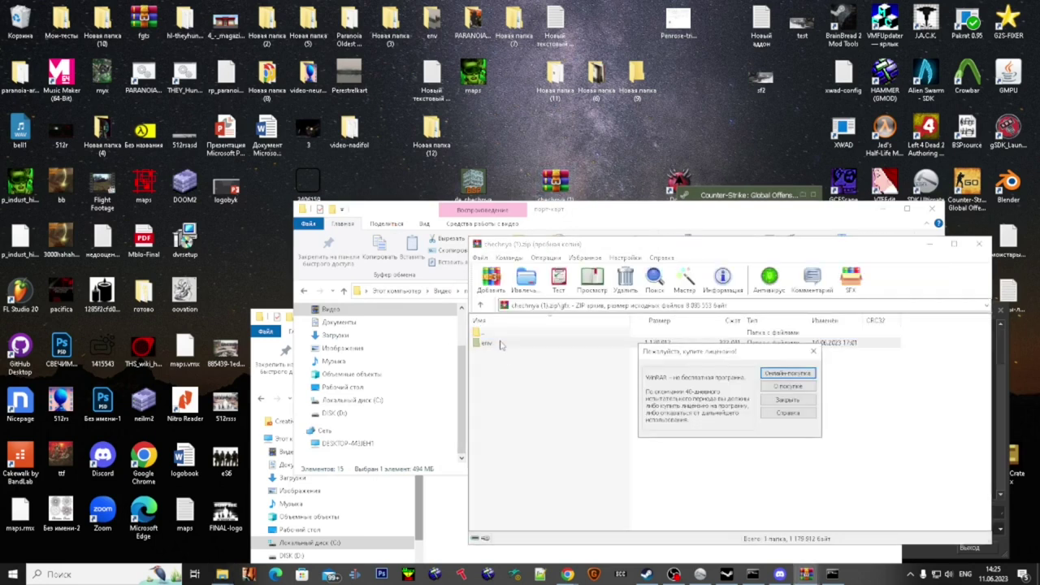
left_click(815, 351)
double_click(817, 345)
key("ctrl+a")
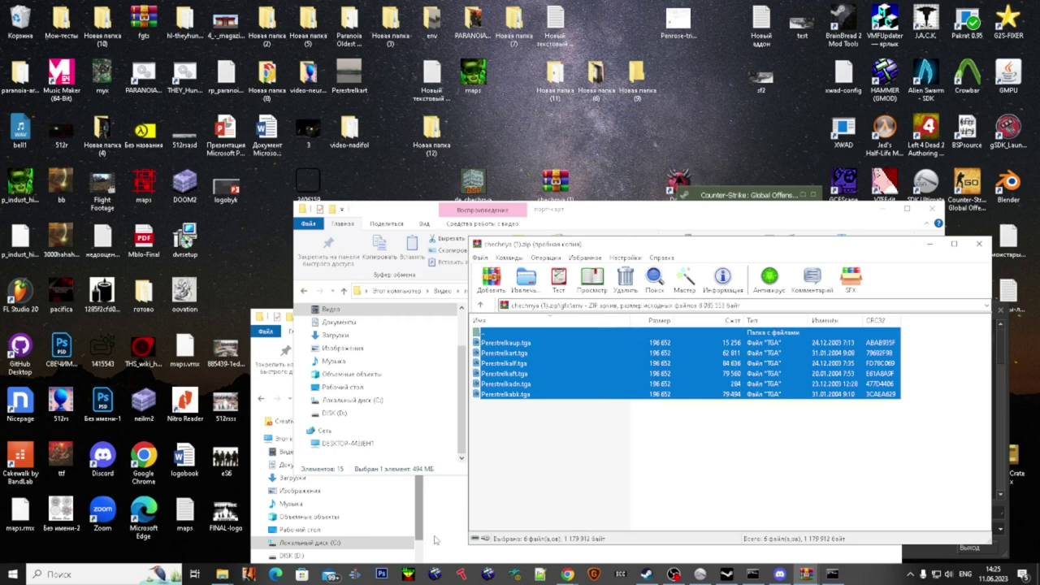
- Extract the selected Perestrelka TGA files into the materialsrc folder on drive C and close the archive
key("alt+Tab")
left_click(573, 257)
left_click_drag(607, 242, 651, 161)
left_click_drag(650, 278, 580, 520)
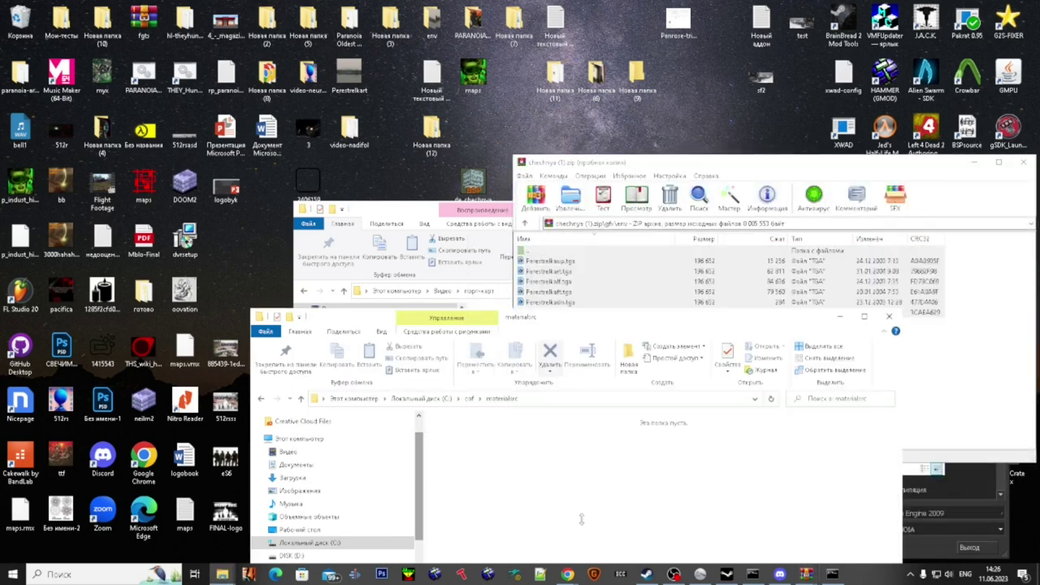
left_click(1024, 163)
left_click_drag(836, 517, 428, 411)
left_click(565, 518)
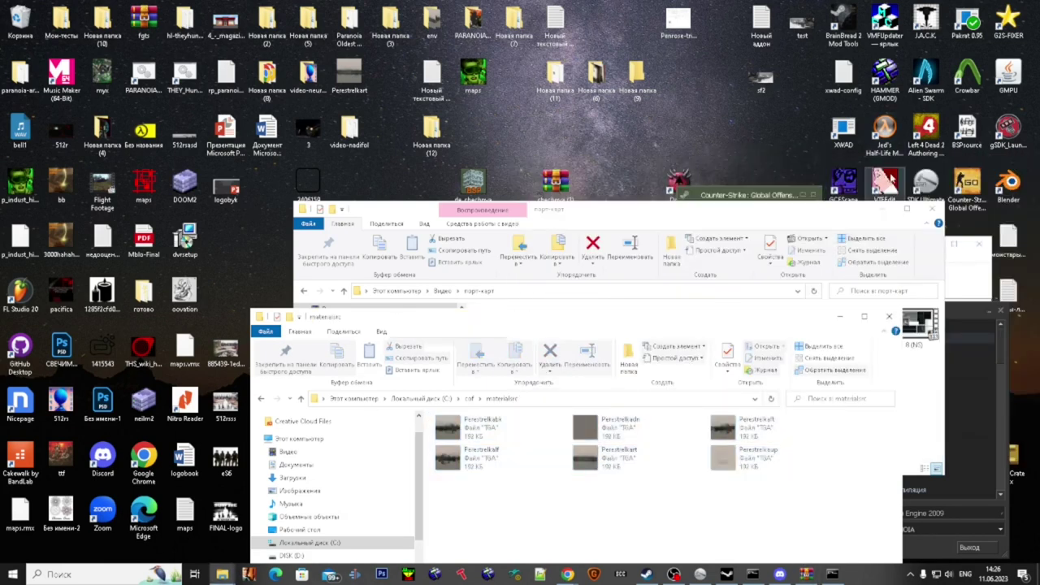
- Switch to VTFEdit and open its folder batch conversion
double_click(892, 179)
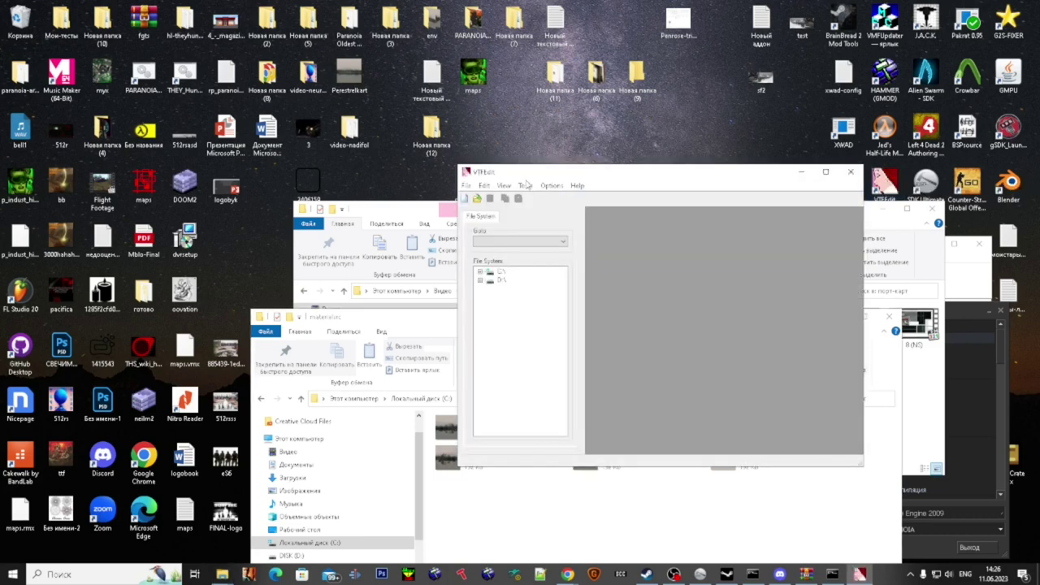
left_click(526, 185)
mouse_move(552, 185)
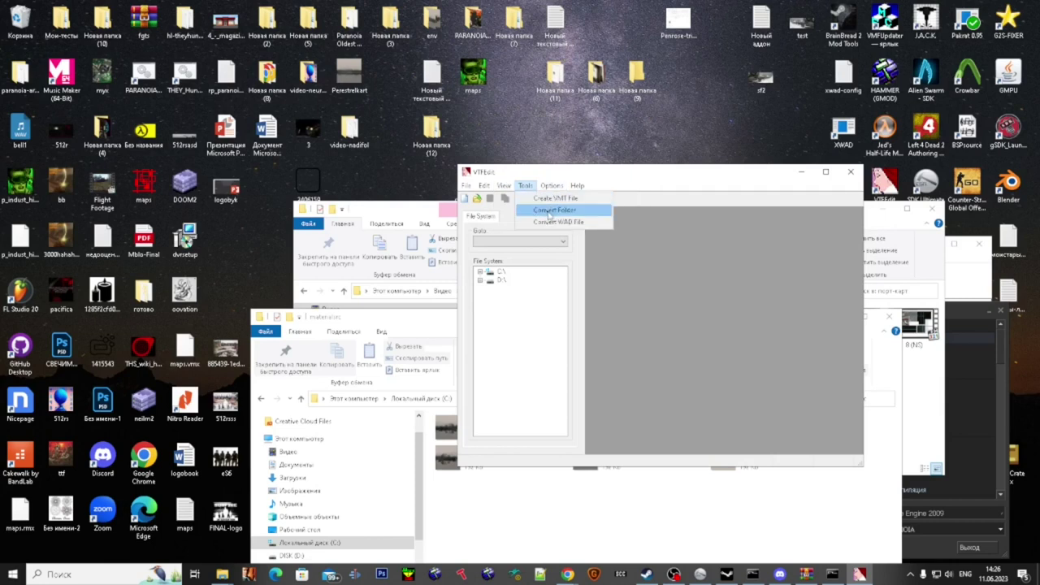
left_click(552, 203)
- Set the batch conversion's input folder to C:\csf\materialsrc
left_click(745, 241)
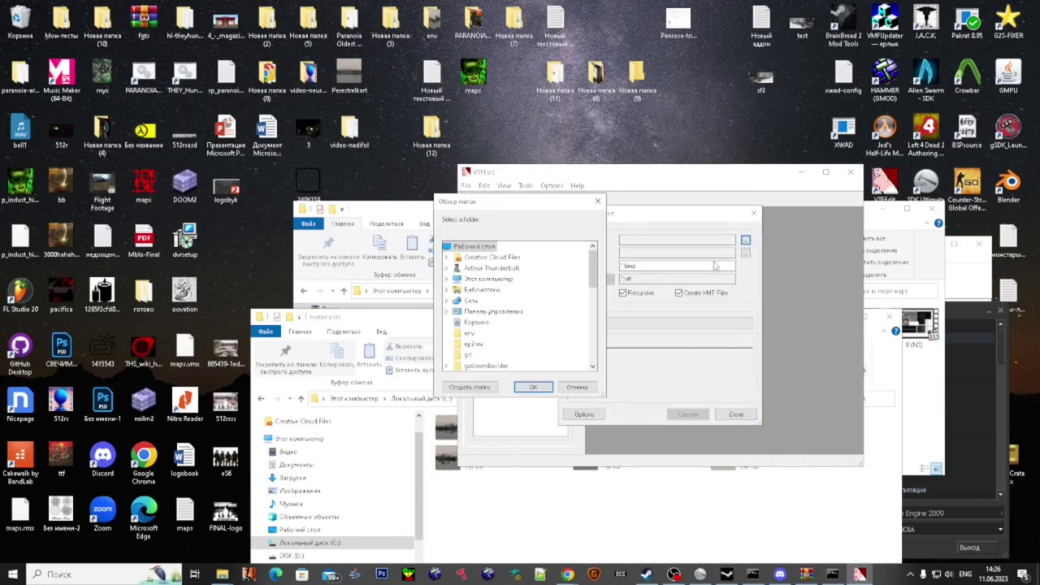
double_click(492, 280)
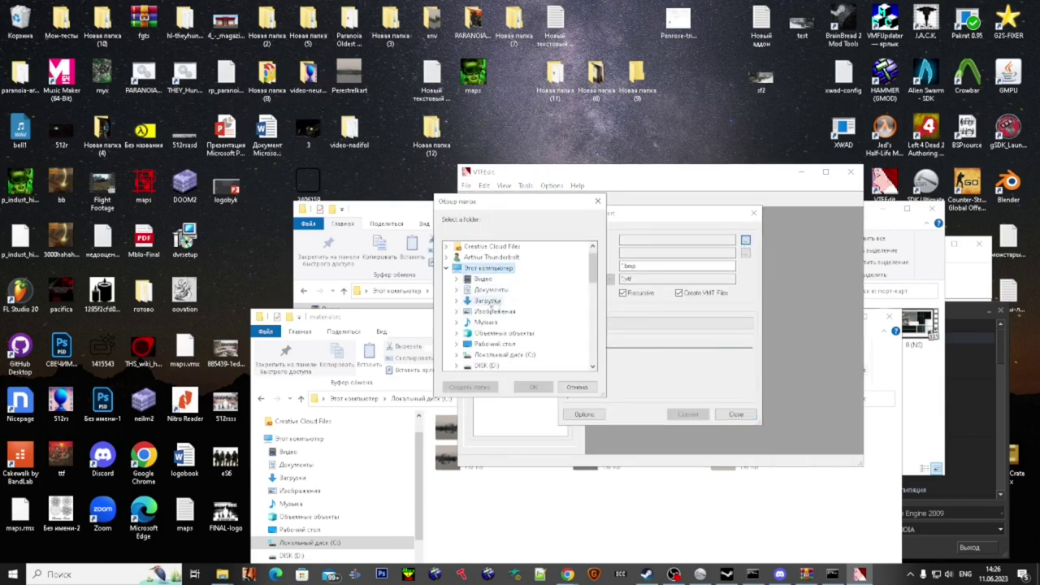
double_click(512, 351)
scroll(513, 351, "up", 3)
double_click(491, 333)
left_click(510, 344)
left_click(534, 387)
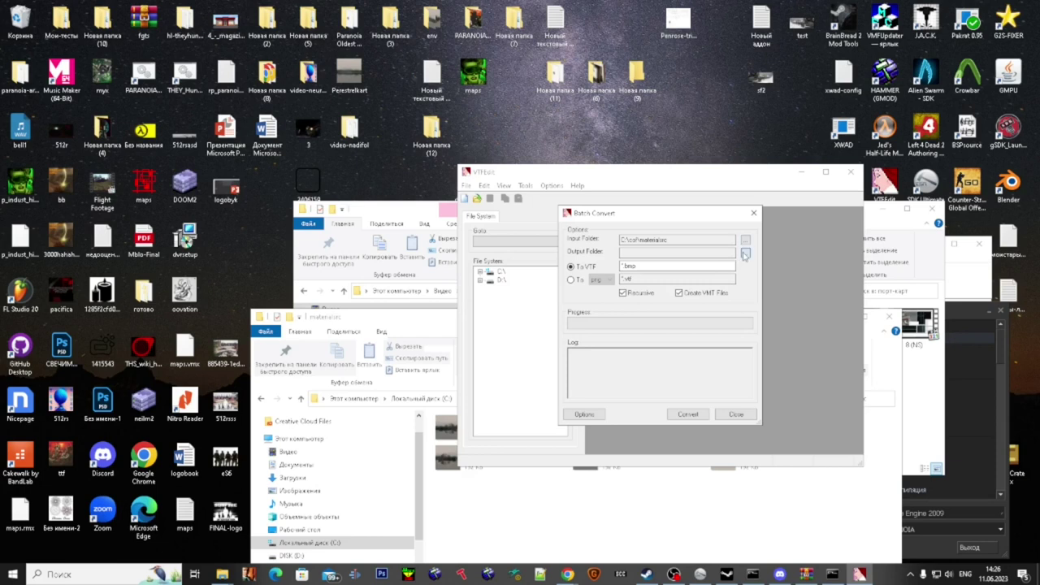
- For the output folder, create a desktop folder named materials and add a new subfolder inside it
left_click(745, 255)
left_click(470, 388)
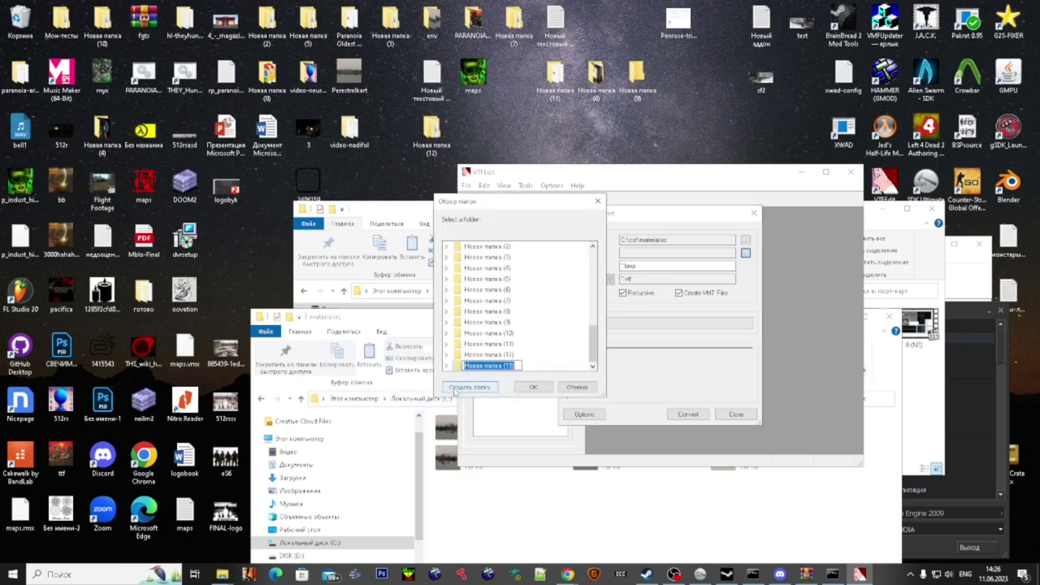
type("materials")
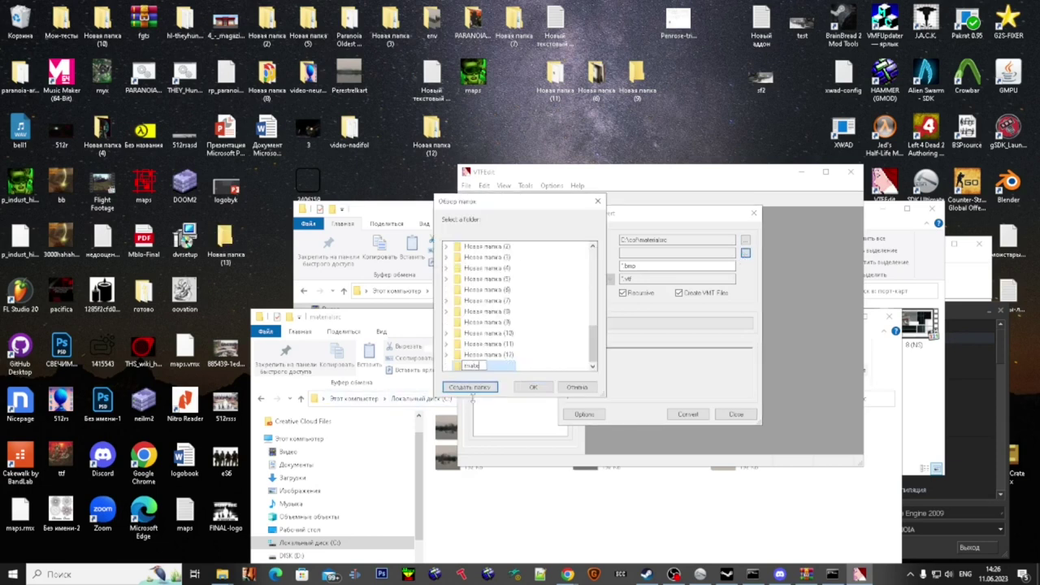
key("Return")
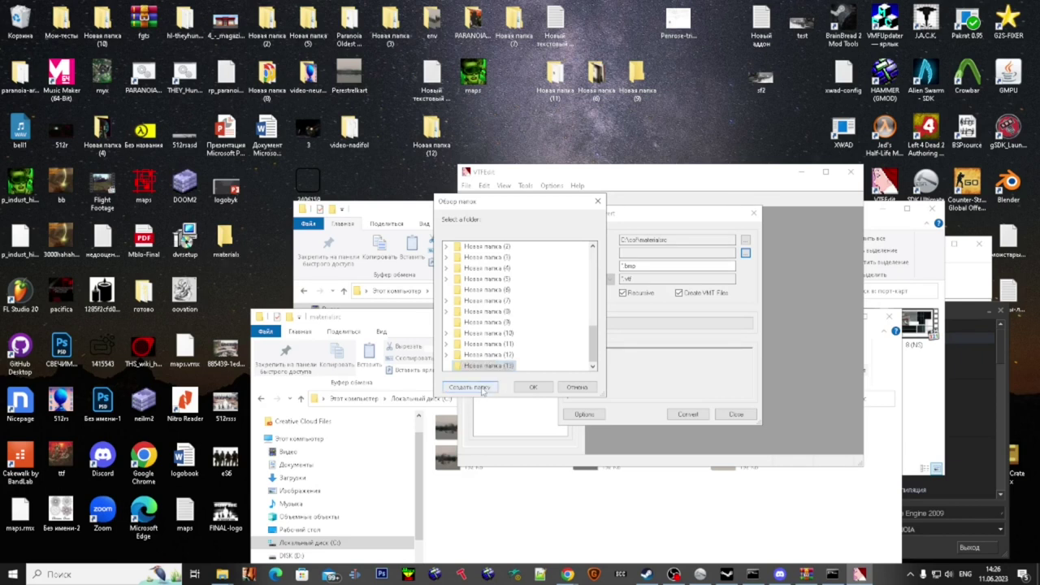
left_click(482, 389)
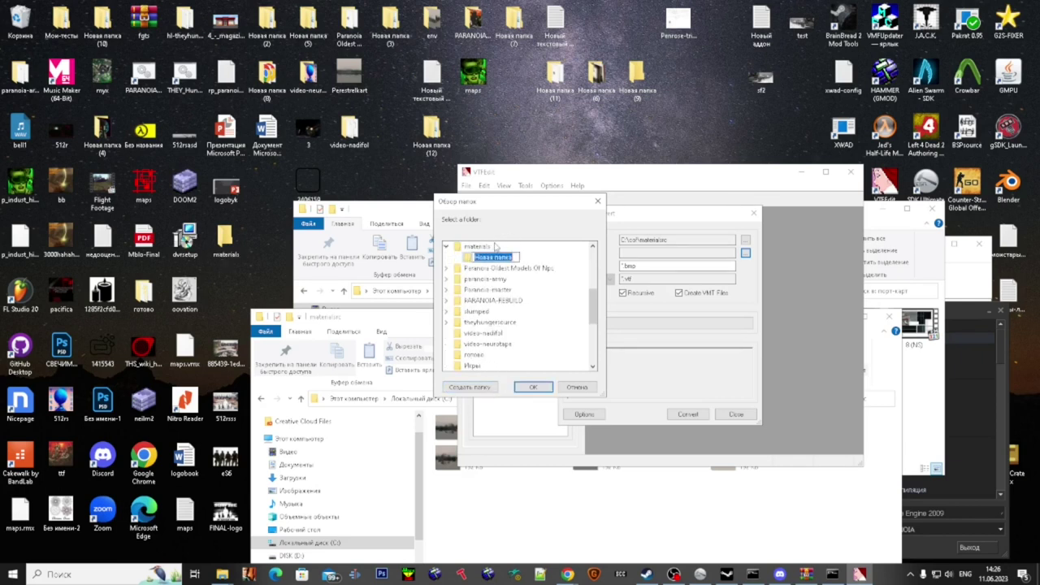
- Use a new skybox folder inside the desktop materials folder as the output location and set the input filter to *.tga
type("skybox")
left_click(534, 387)
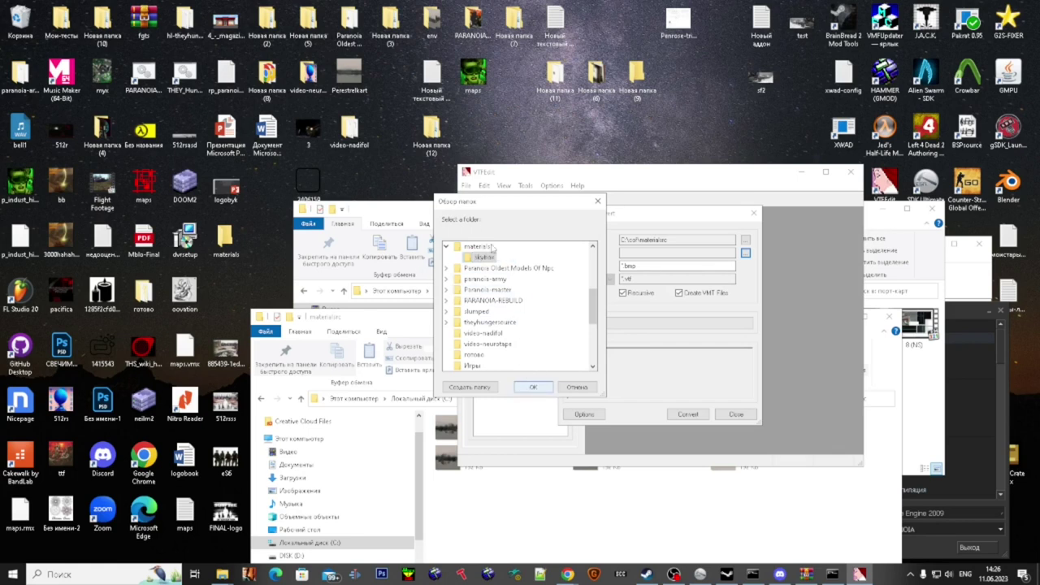
left_click(529, 390)
double_click(631, 266)
type("tga")
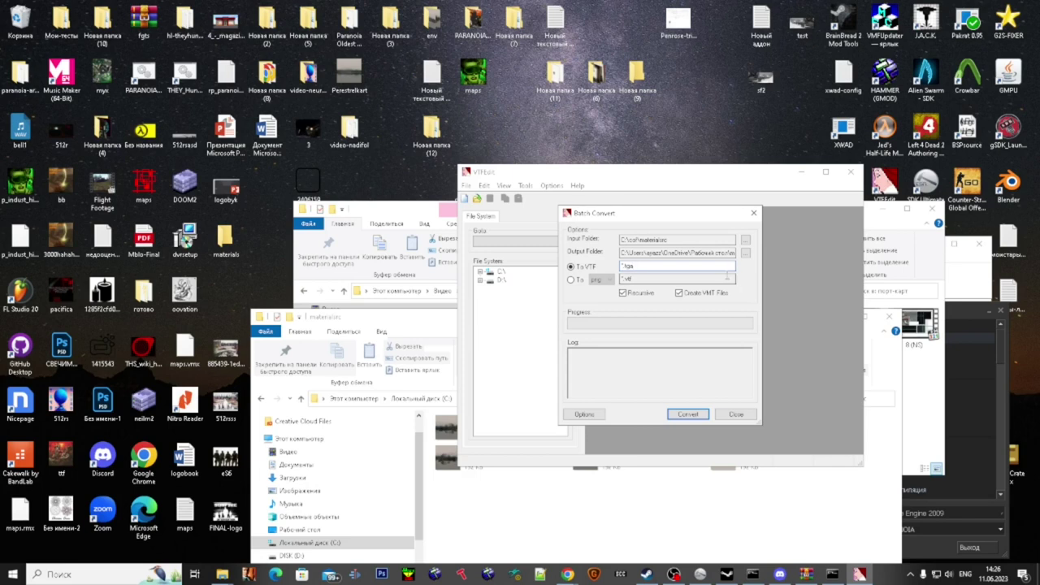
- Run the batch conversion to VTF and close the converter
left_click_drag(656, 253, 737, 255)
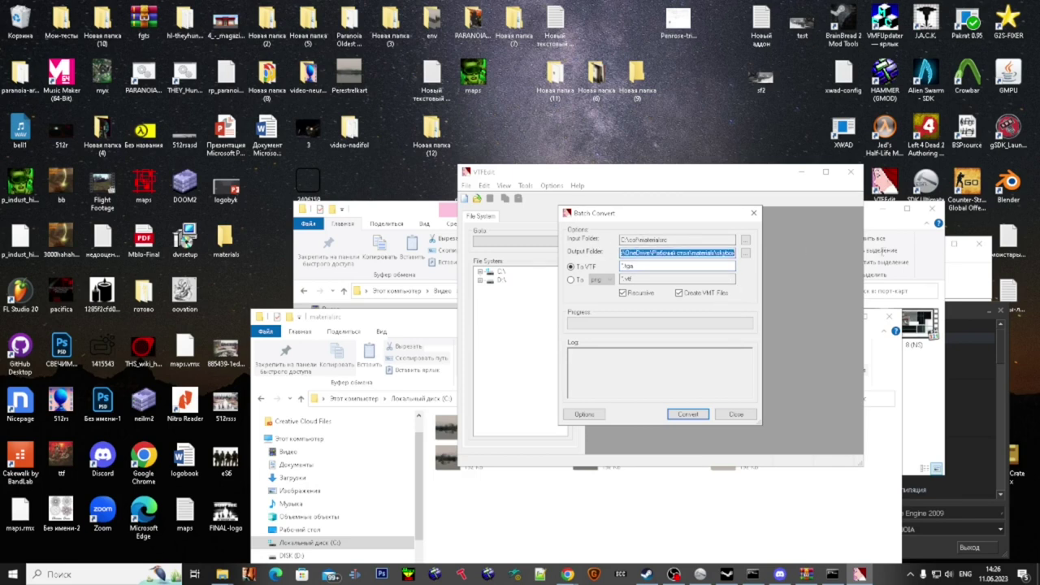
left_click(669, 413)
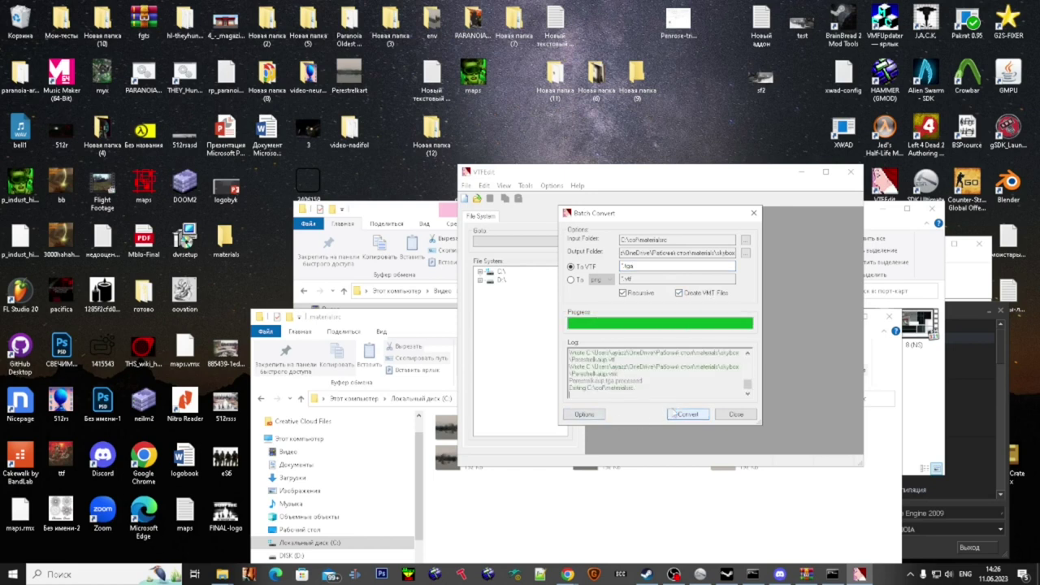
left_click(735, 415)
left_click(851, 171)
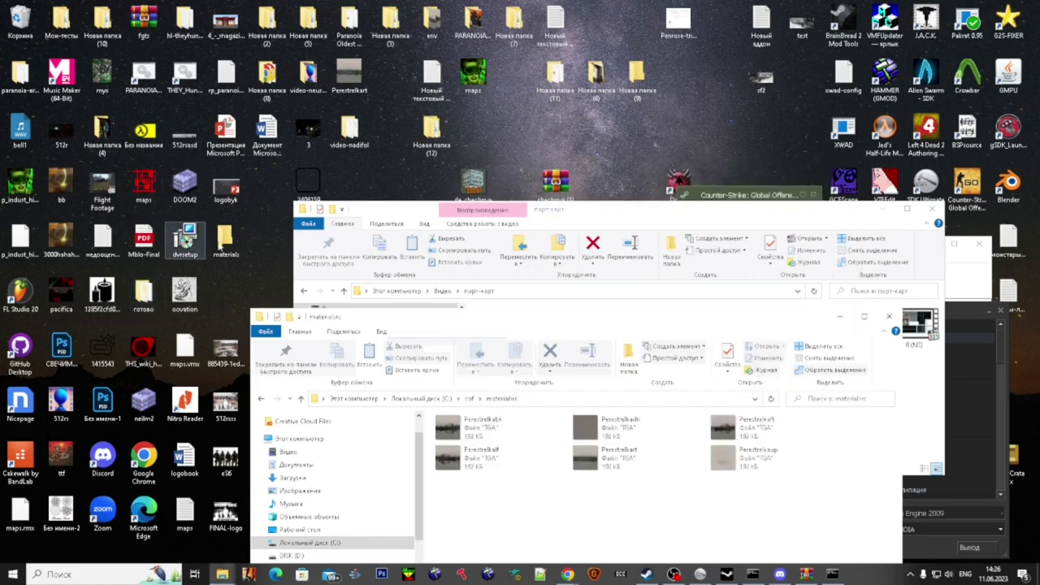
- Inspect the Perestrelkabk material file in the desktop materials\skybox folder and sort the folder's files by type
double_click(225, 241)
double_click(506, 339)
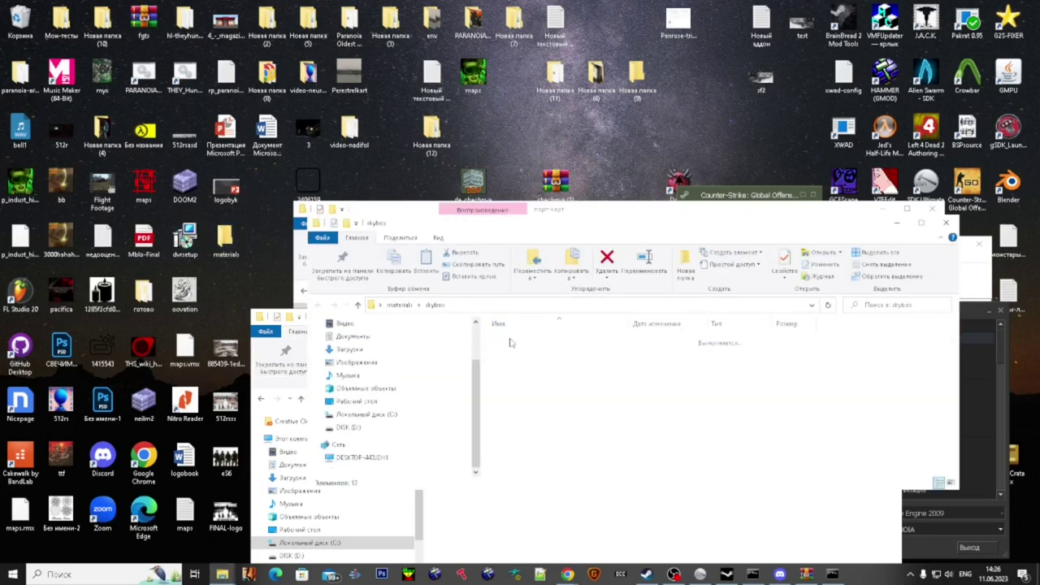
left_click(513, 340)
double_click(513, 342)
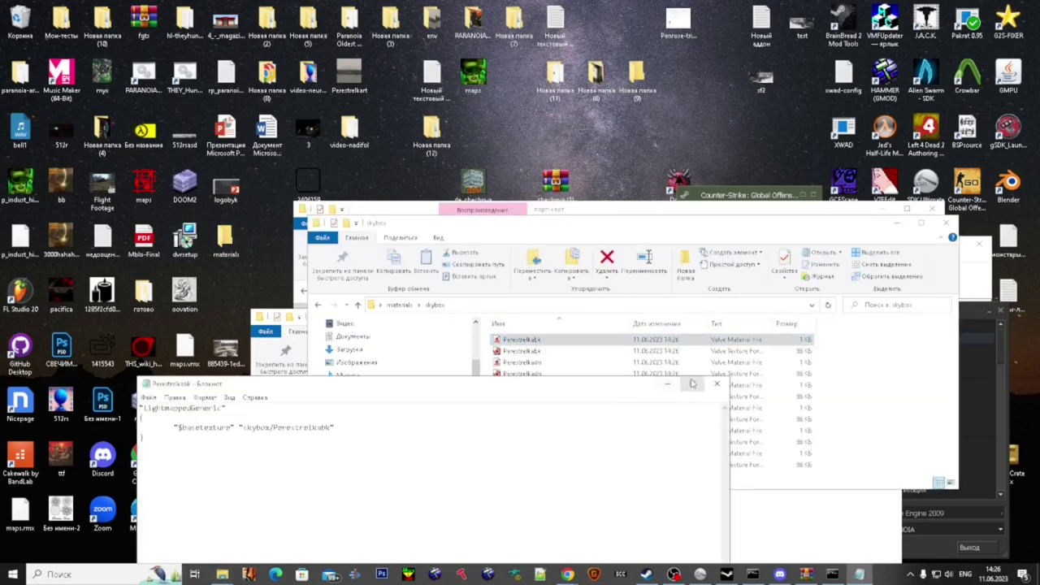
left_click(718, 383)
left_click(717, 324)
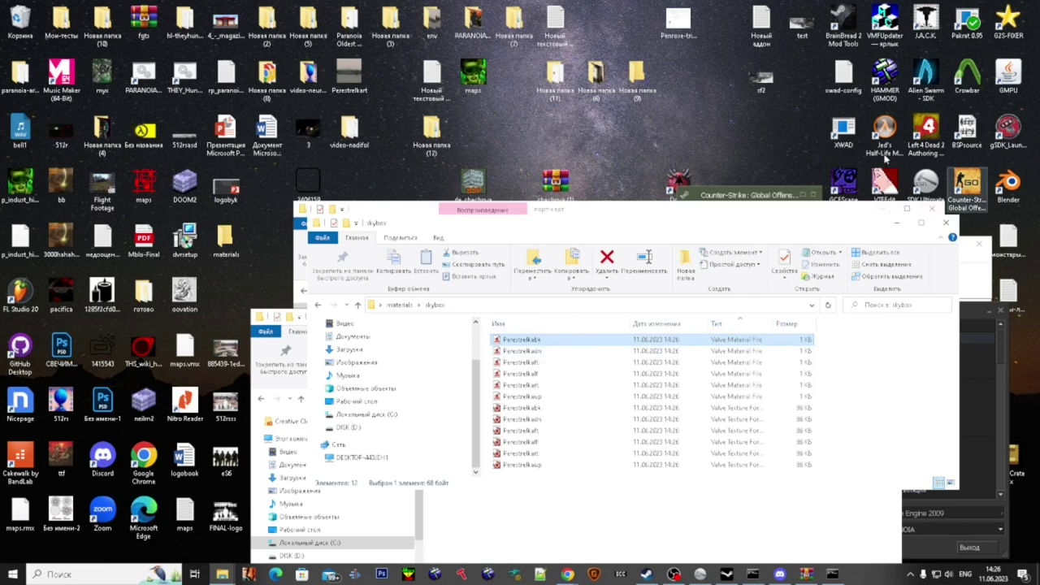
- Open the 2desertdn material file from the SDK's Source Engine 2009\hl1\materials\skybox folder as a reference
right_click(946, 172)
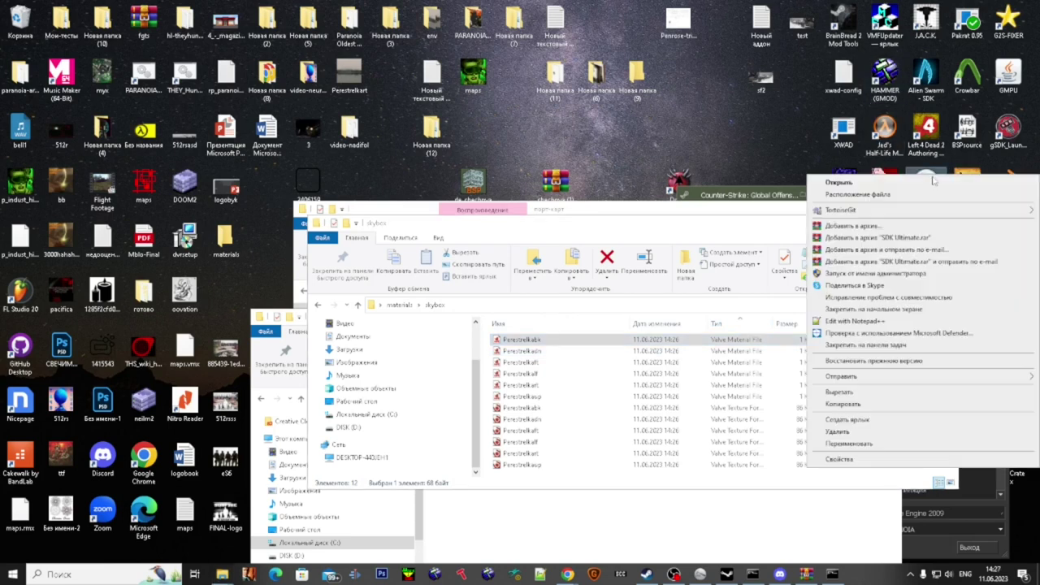
left_click(893, 202)
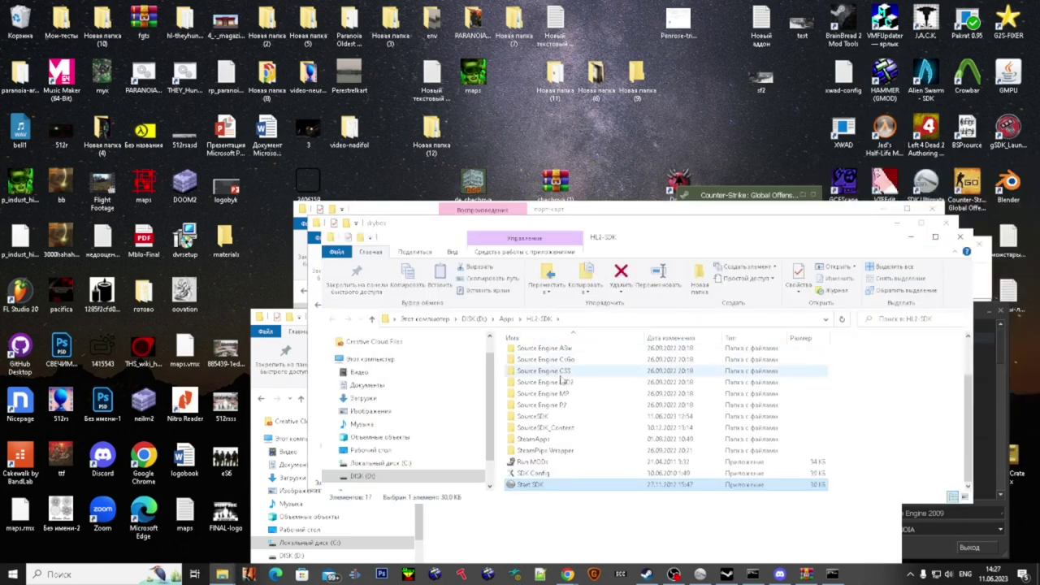
double_click(575, 391)
double_click(557, 471)
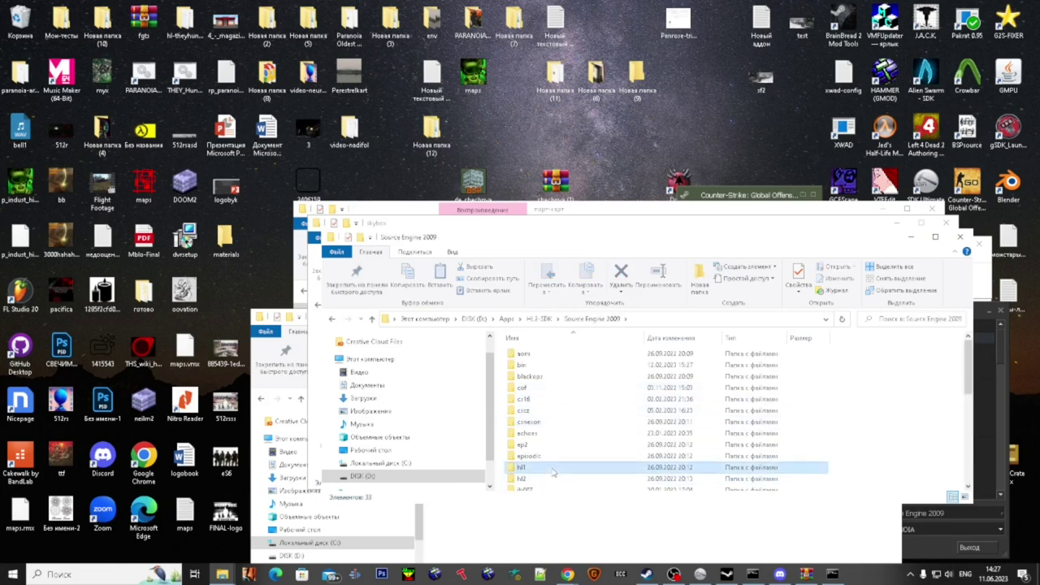
double_click(531, 359)
left_click(543, 478)
double_click(543, 479)
double_click(533, 376)
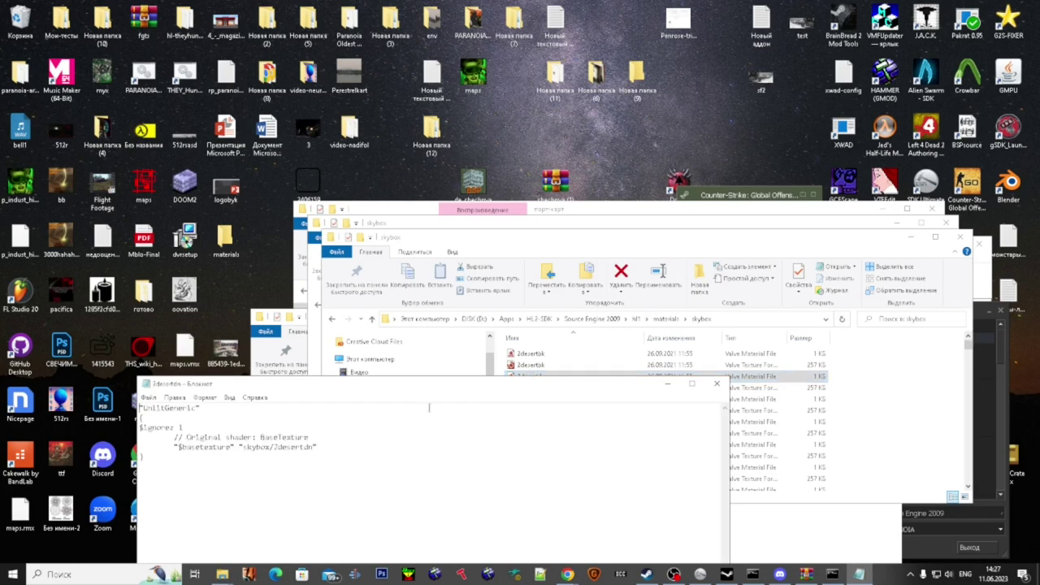
- Copy the 2desertdn lines from "UnlitGeneric" through $ignorez 1, and put the reference file and its folder away
left_click_drag(285, 426, 36, 376)
key("ctrl+c")
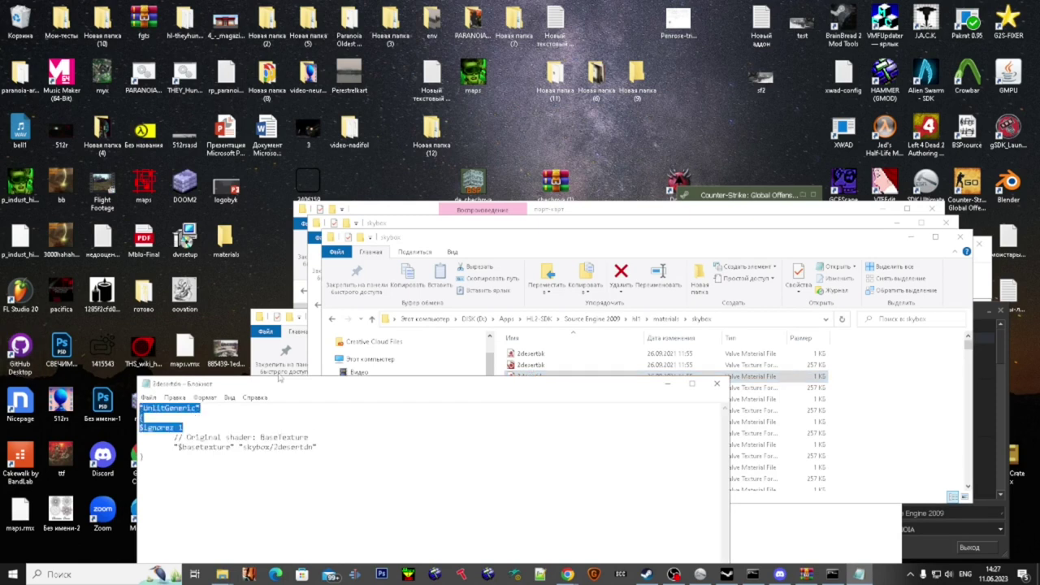
left_click(716, 383)
scroll(650, 406, "down", 2)
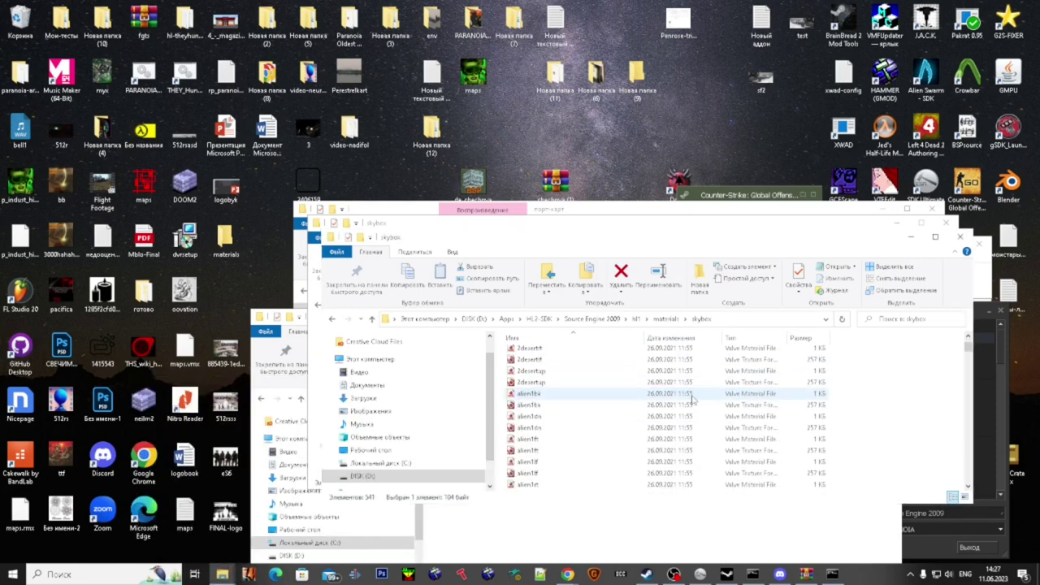
left_click(913, 238)
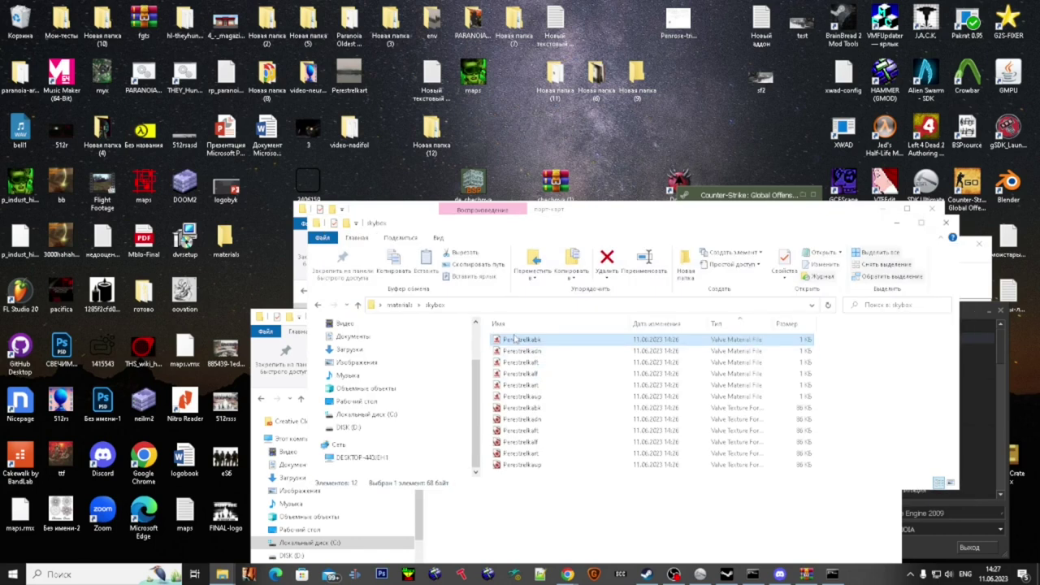
- Replace the opening shader lines of the Perestrelkabk material with the copied "UnlitGeneric" and $ignorez 1 lines
double_click(514, 340)
left_click_drag(147, 417, 129, 398)
key("ctrl+v")
- Examine the pasted "UnlitGeneric" shader name, opening brace and $ignorez 1 line in the Perestrelkabk material
left_click_drag(200, 409, 72, 398)
left_click(185, 416)
left_click(220, 410)
left_click(205, 407)
mouse_move(205, 407)
left_mouse_down()
mouse_move(125, 396)
mouse_move(198, 408)
left_mouse_up()
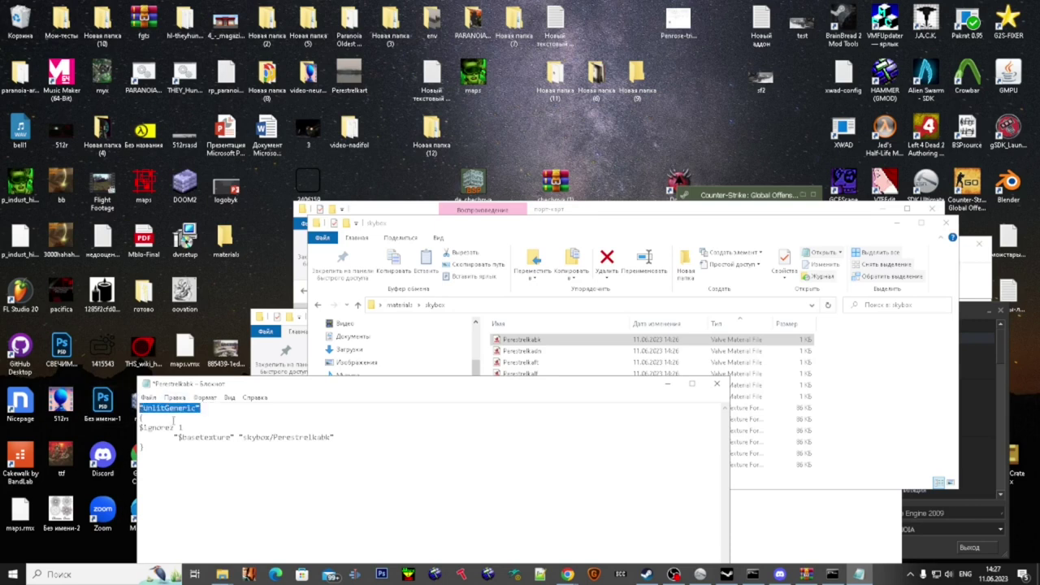
left_click_drag(187, 426, 116, 417)
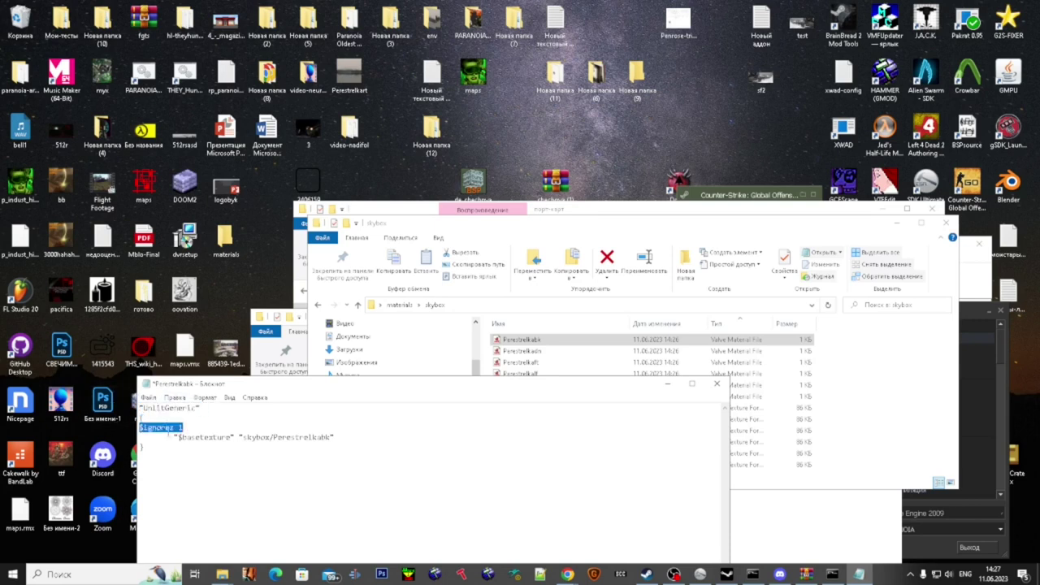
left_click(193, 427)
left_click_drag(195, 425, 151, 418)
left_click_drag(214, 428, 88, 415)
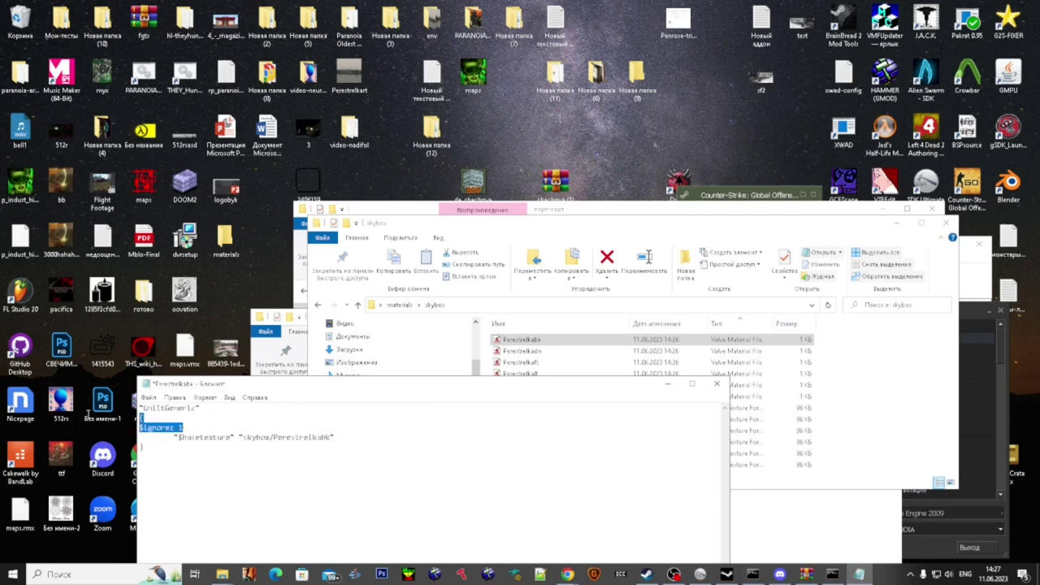
left_click(205, 427)
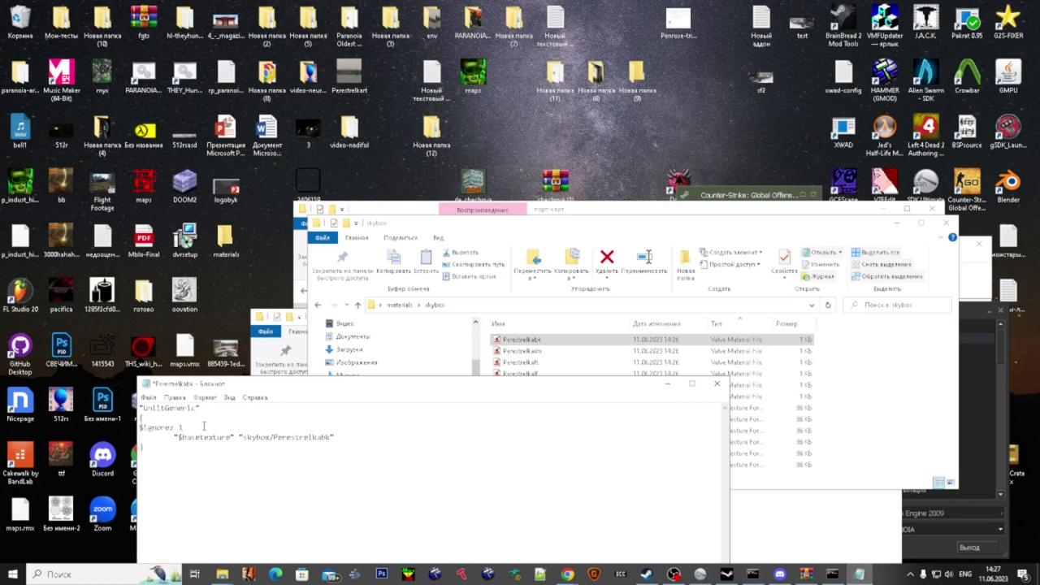
left_click_drag(203, 428, 98, 403)
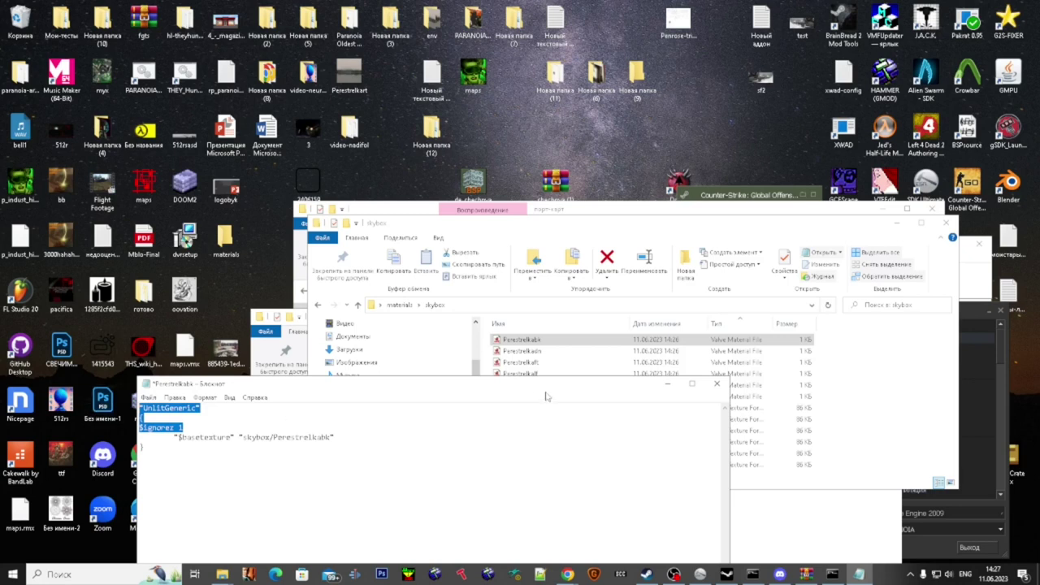
- Save and close the Perestrelkabk material, and open the other five Perestrelka material files together
left_click(716, 384)
key("Return")
left_click_drag(488, 351, 523, 396)
key("Return")
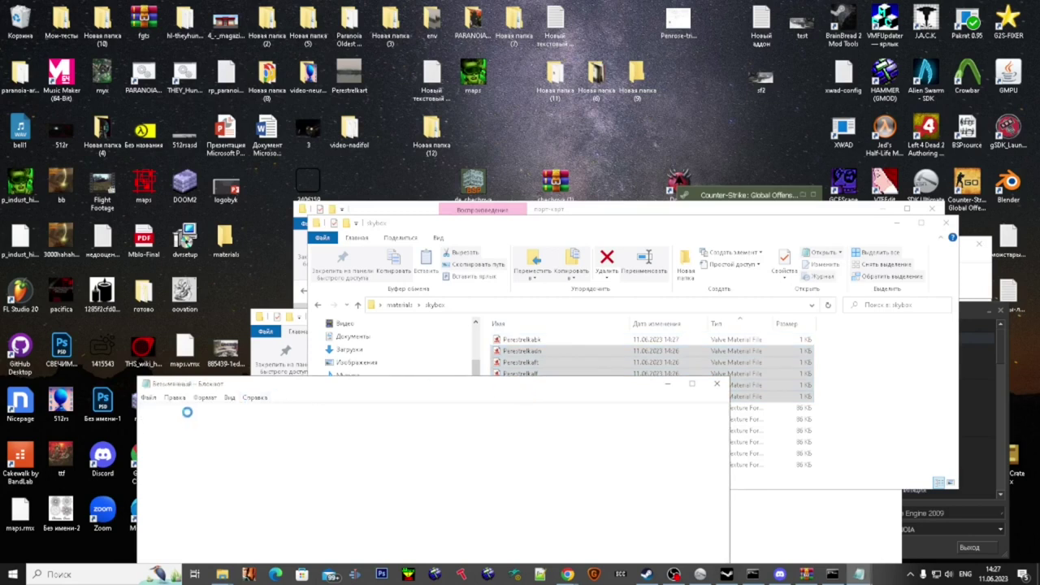
- Replace the shader header in each remaining Perestrelka material with the copied "UnlitGeneric" and $ignorez 1 lines, saving and closing each file
left_click(716, 383)
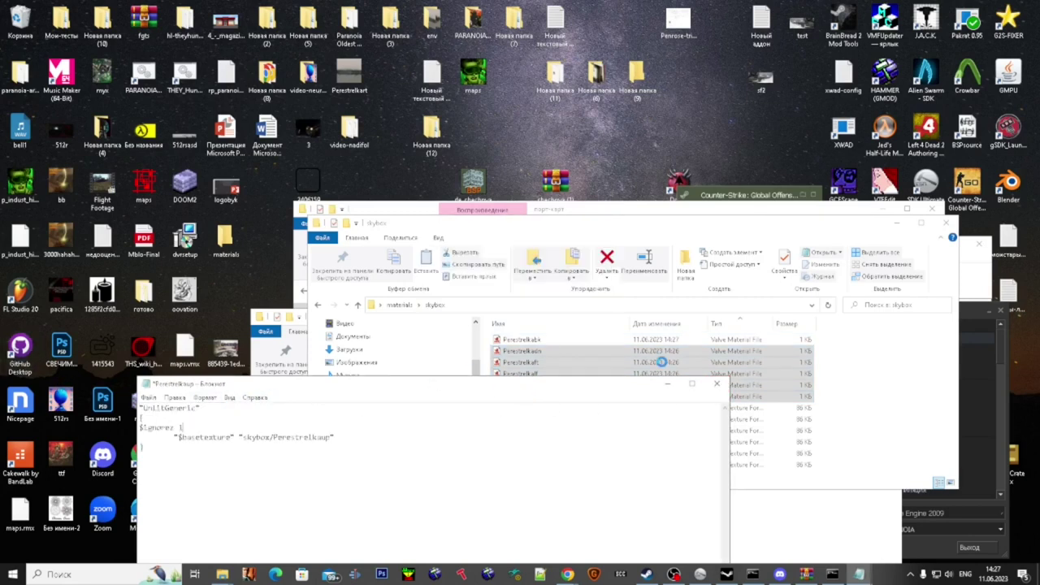
left_click(719, 386)
key("Return")
left_click_drag(204, 416, 25, 383)
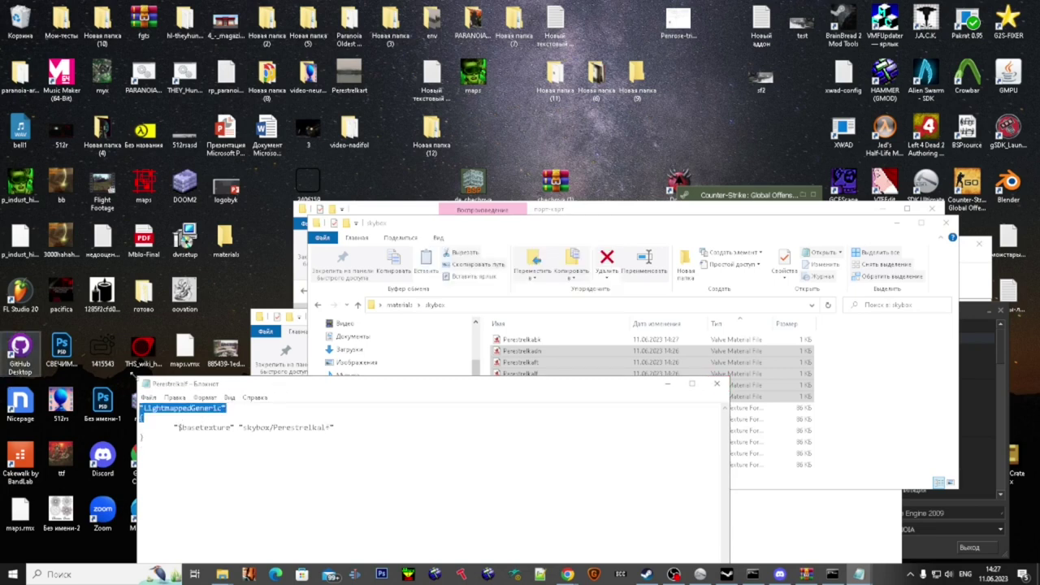
left_click(717, 384)
key("Return")
left_click_drag(203, 416, 48, 386)
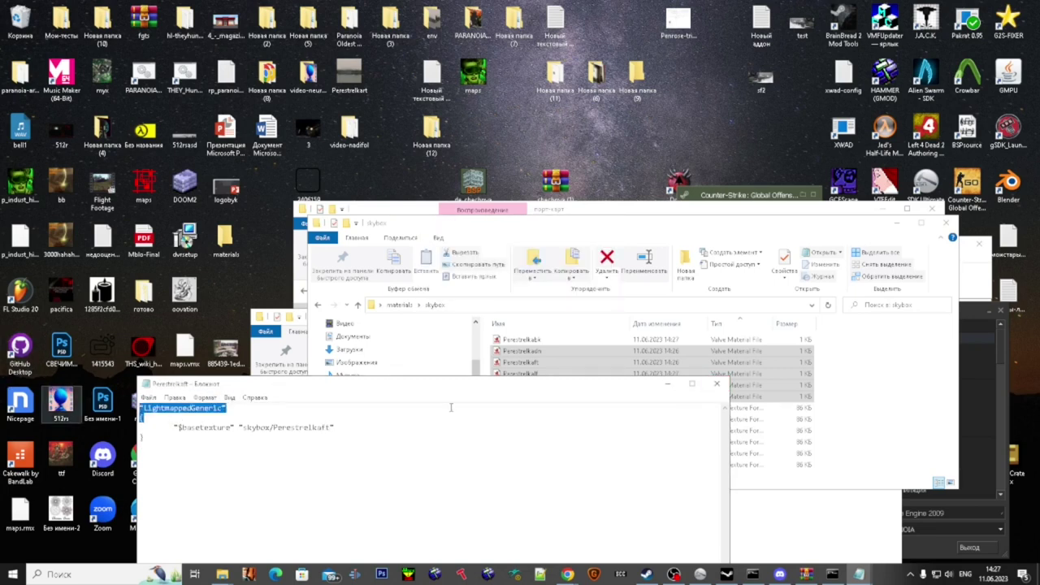
left_click(717, 384)
key("Return")
left_click_drag(203, 416, 93, 388)
key("ctrl+v")
left_click(717, 384)
key("Return")
- Return from the skybox folder to its parent materials folder and minimize that window
left_click_drag(488, 400, 524, 332)
left_click(854, 397)
key("alt+Left")
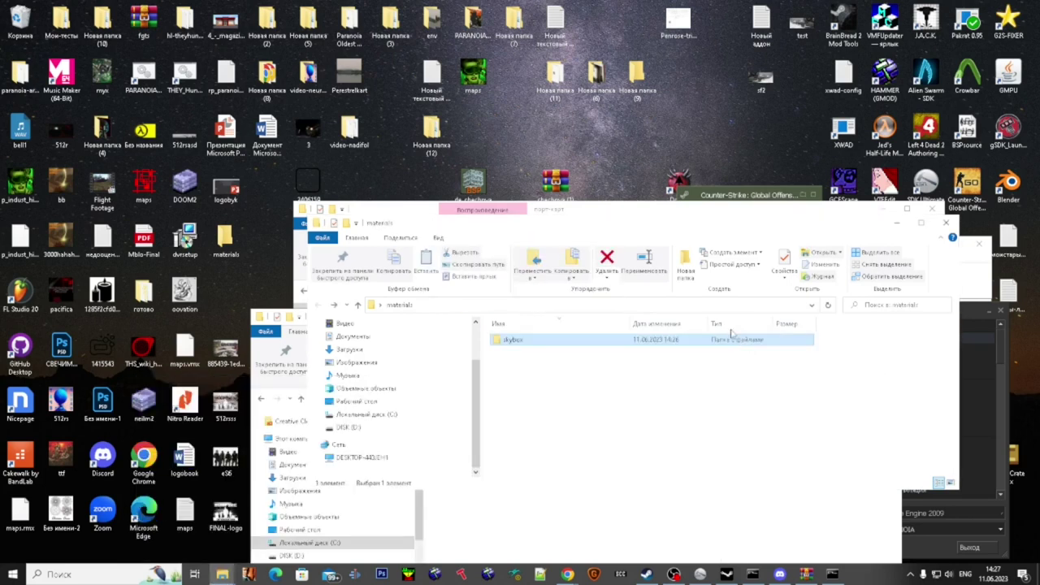
left_click(895, 223)
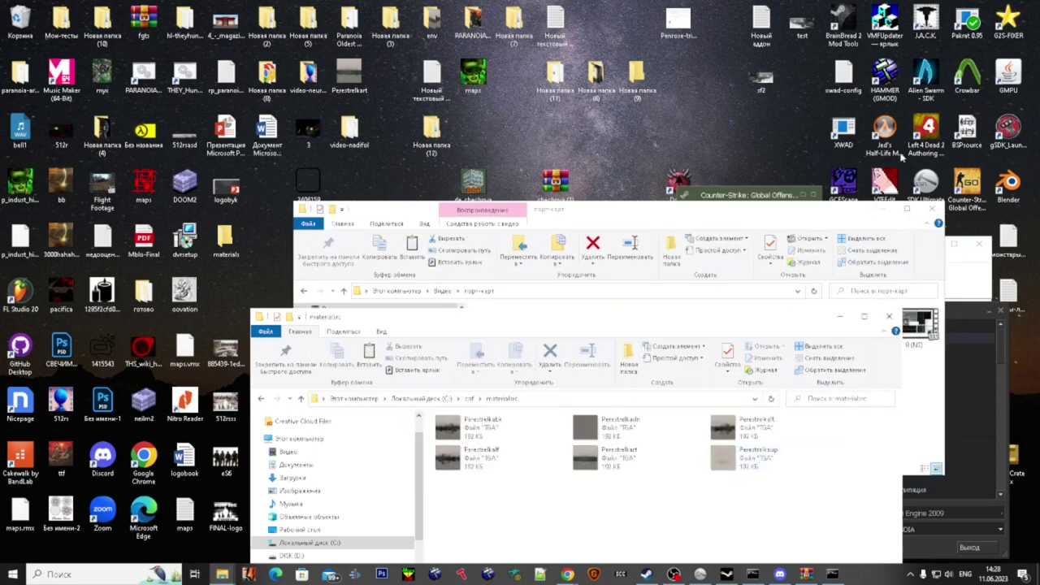
- Open the Source Engine 2009 folder from the SDK shortcut's file location
right_click(929, 173)
left_click(928, 191)
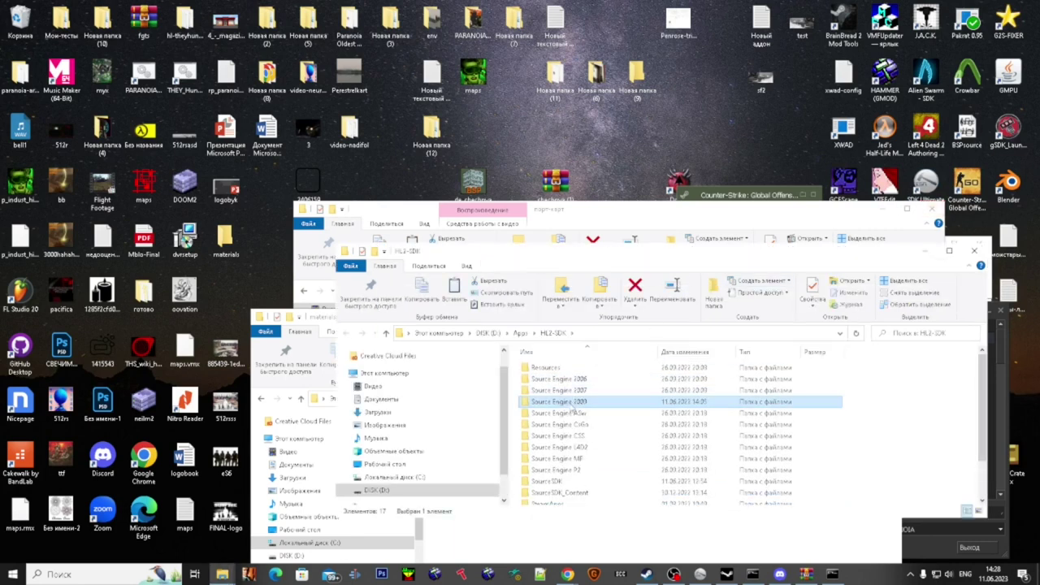
double_click(559, 401)
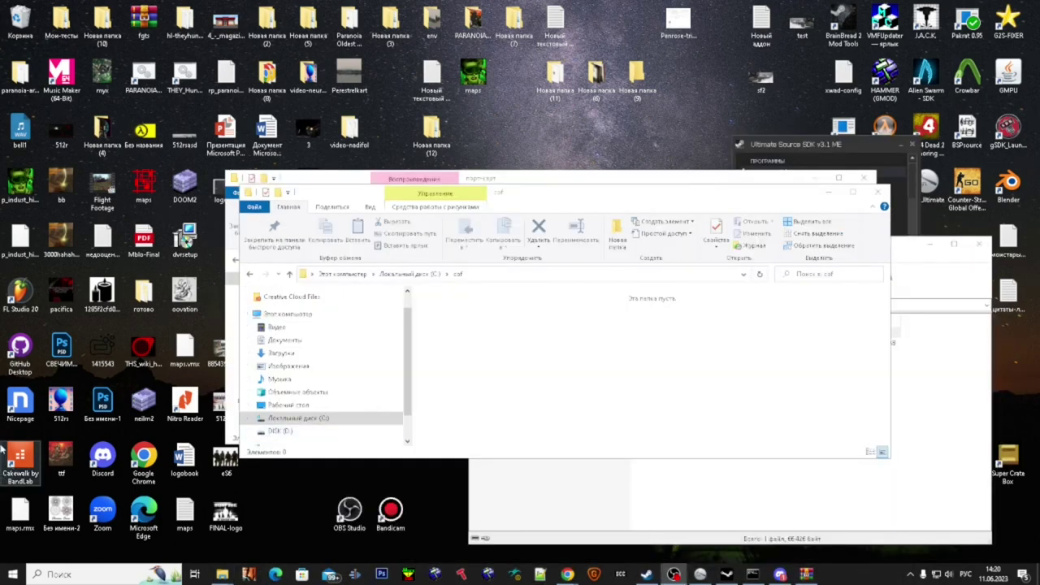
- Search Windows for cmd and open the Command Prompt
left_click(12, 574)
type("ск")
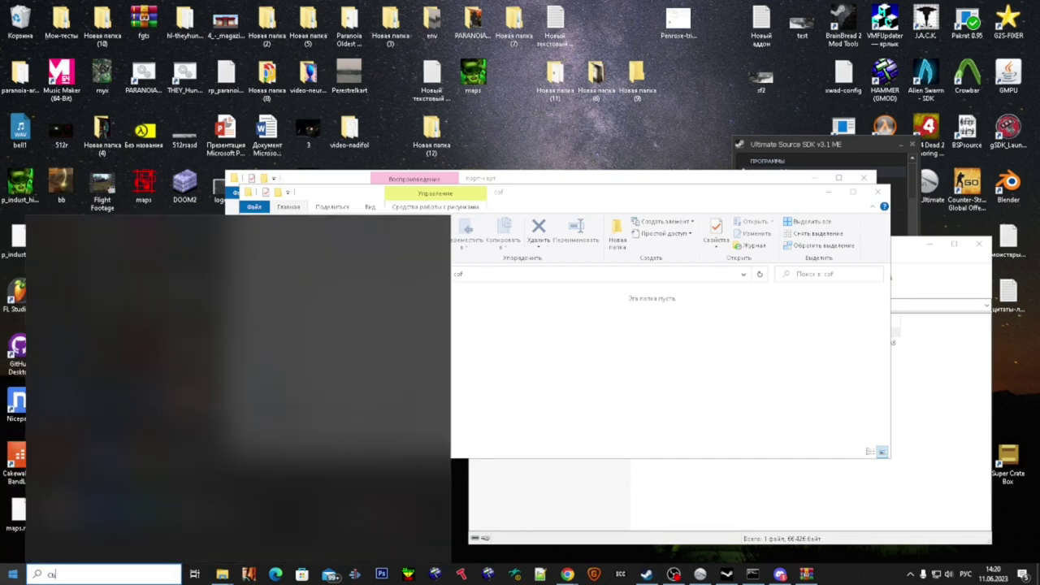
type("в")
key("alt+shift")
key("BackSpace")
key("BackSpace")
key("BackSpace")
type("cmd")
left_click(128, 293)
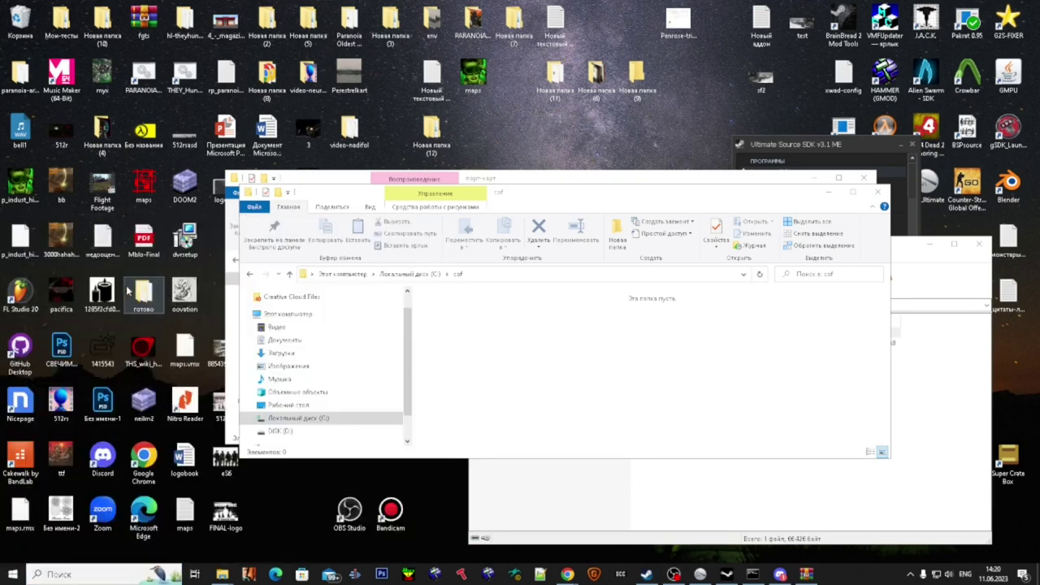
- Copy muzzleflash1.spr from the archive window into the C:\cof folder
left_click(577, 480)
left_click_drag(501, 346, 452, 352)
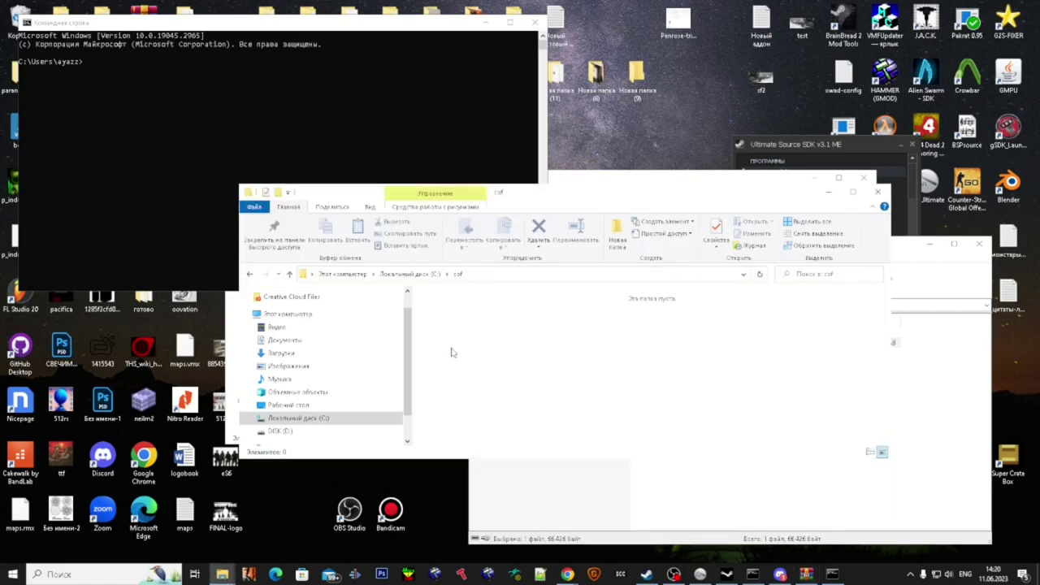
left_click(480, 278)
- Insert the XWAD shortcut's path into the Command Prompt and copy the "-basedir C:\cof -sprfile C:\cof\*.spr" line from xwad-config
left_click(283, 125)
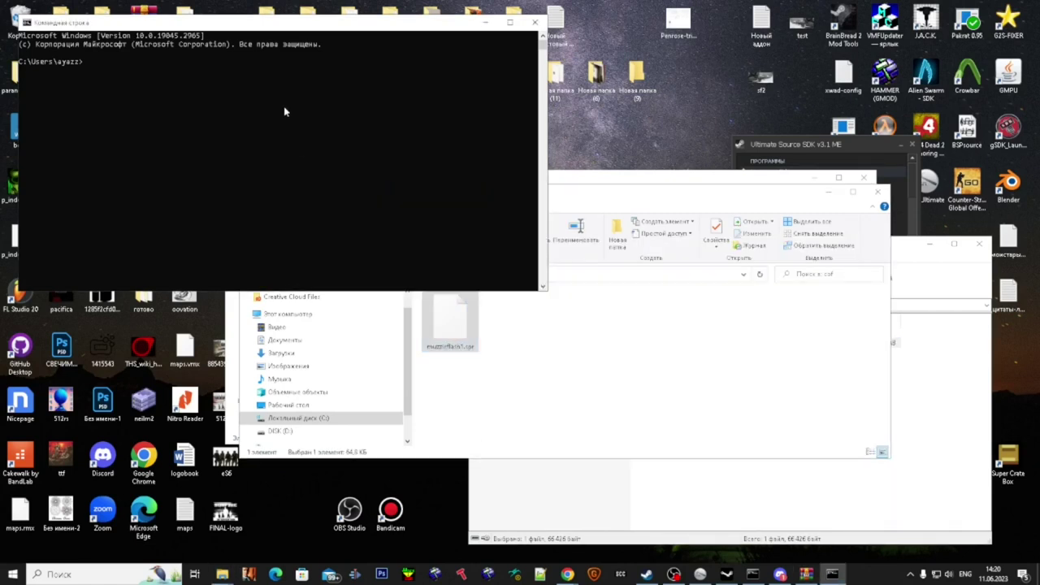
left_click_drag(843, 126, 434, 127)
double_click(843, 77)
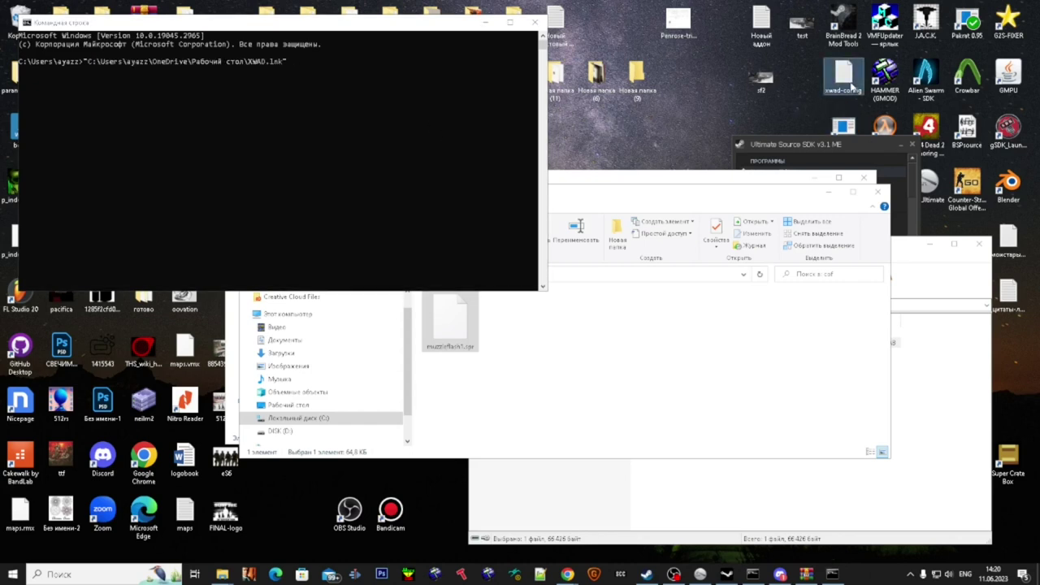
left_click_drag(321, 408, 114, 379)
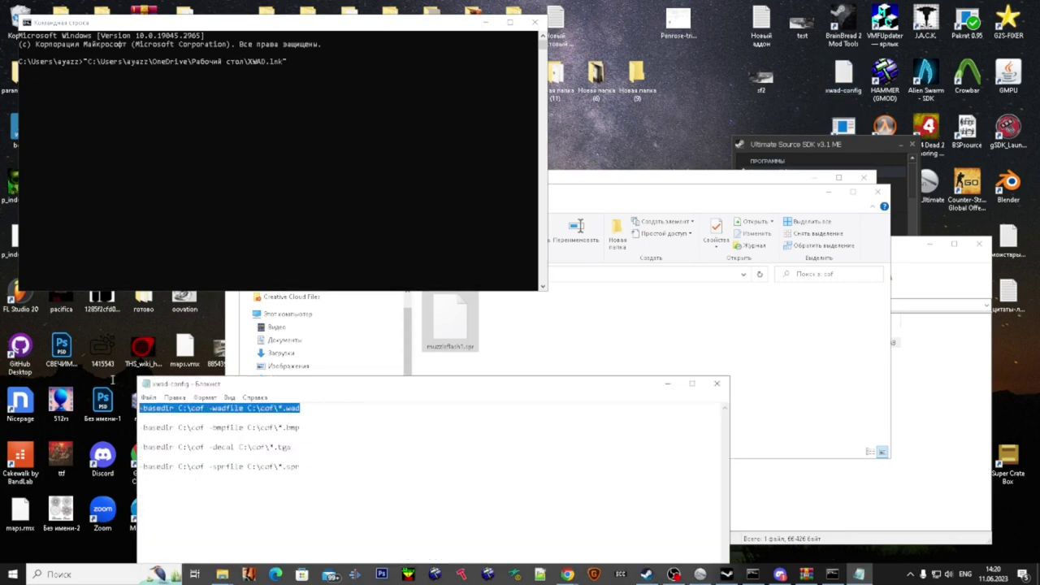
left_click_drag(313, 468, 65, 474)
key("ctrl+c")
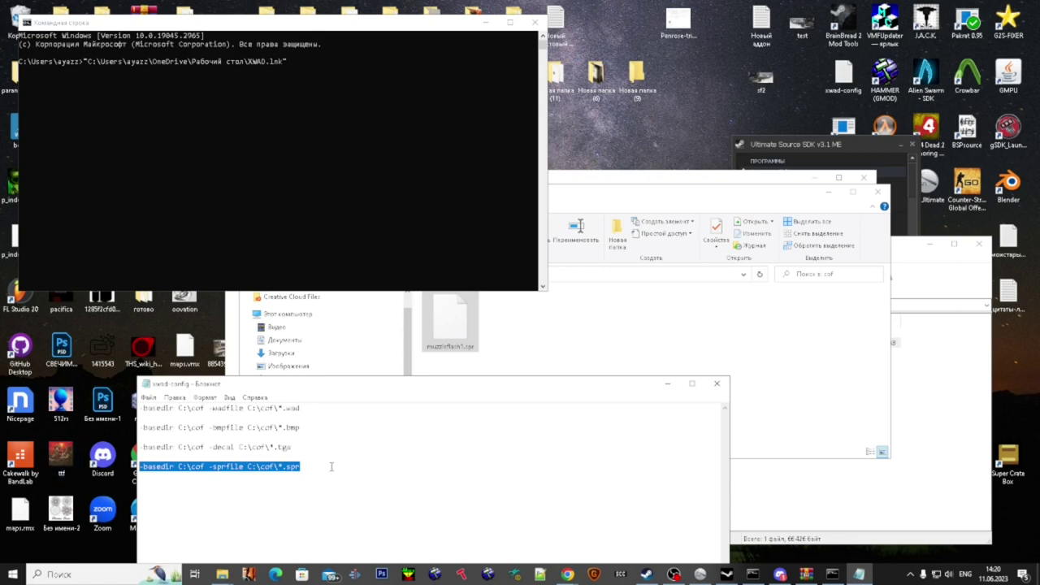
- Close xwad-config and run XWAD in the Command Prompt with the copied "-basedir C:\cof -sprfile C:\cof\*.spr" parameters
left_click(716, 383)
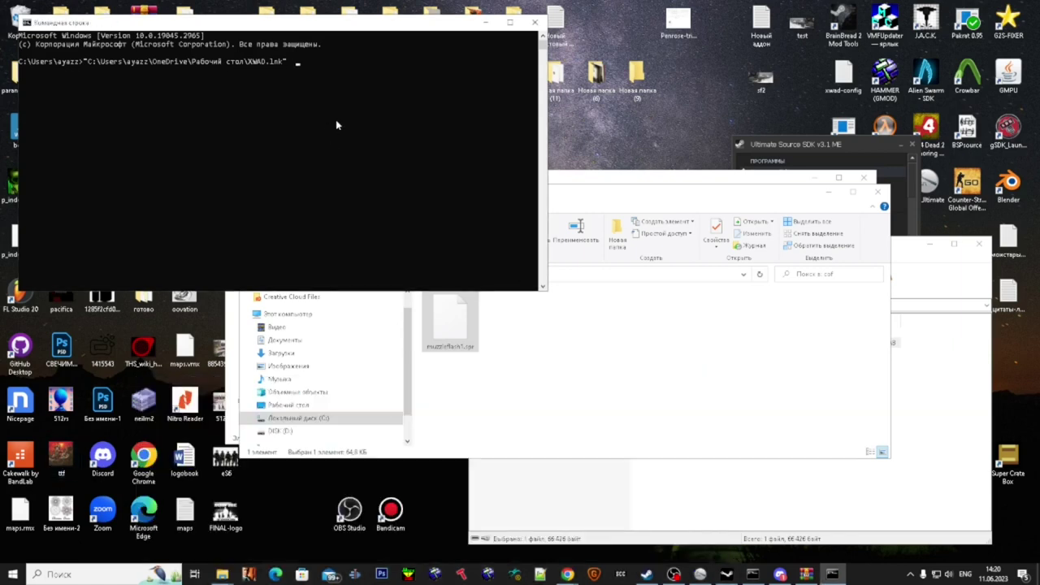
key("ctrl+v")
key("Return")
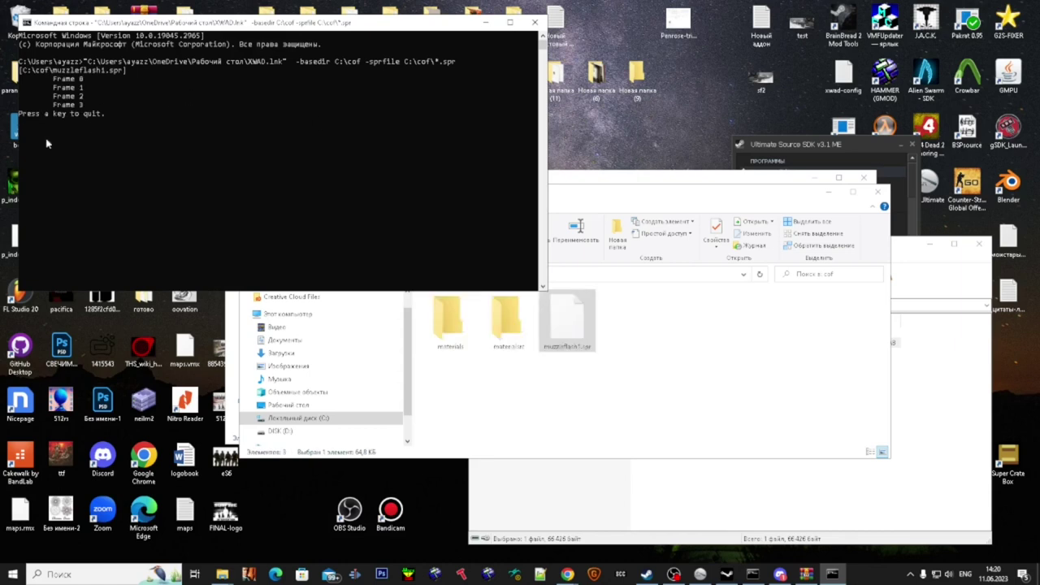
key("Return")
- Open the materialsrc folder in C:\cof to view the extracted TGA frames, and move the Ultimate Source SDK window out of the way
left_click(641, 345)
double_click(520, 323)
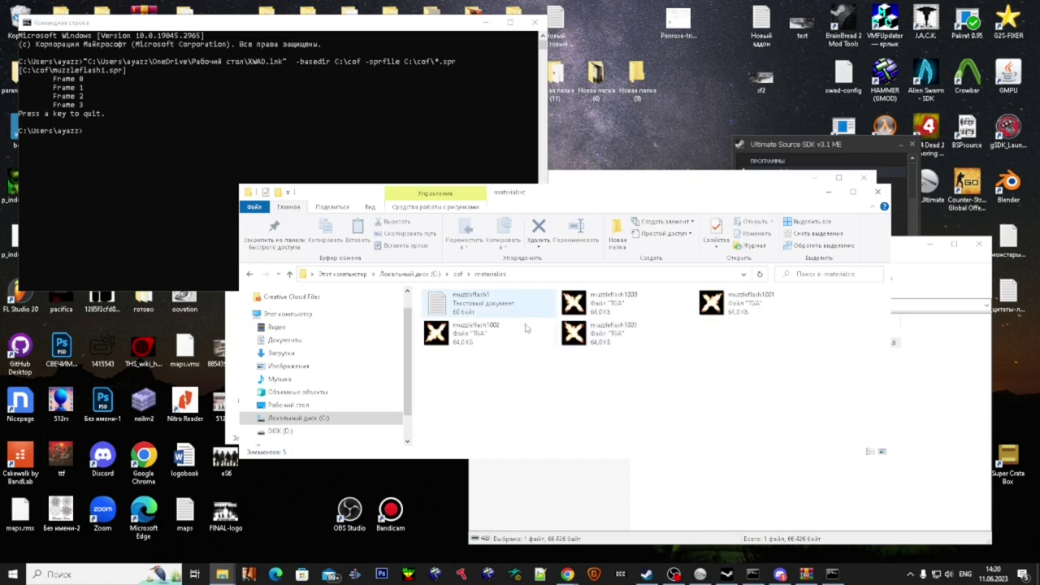
left_click_drag(719, 362, 489, 293)
left_click(739, 383)
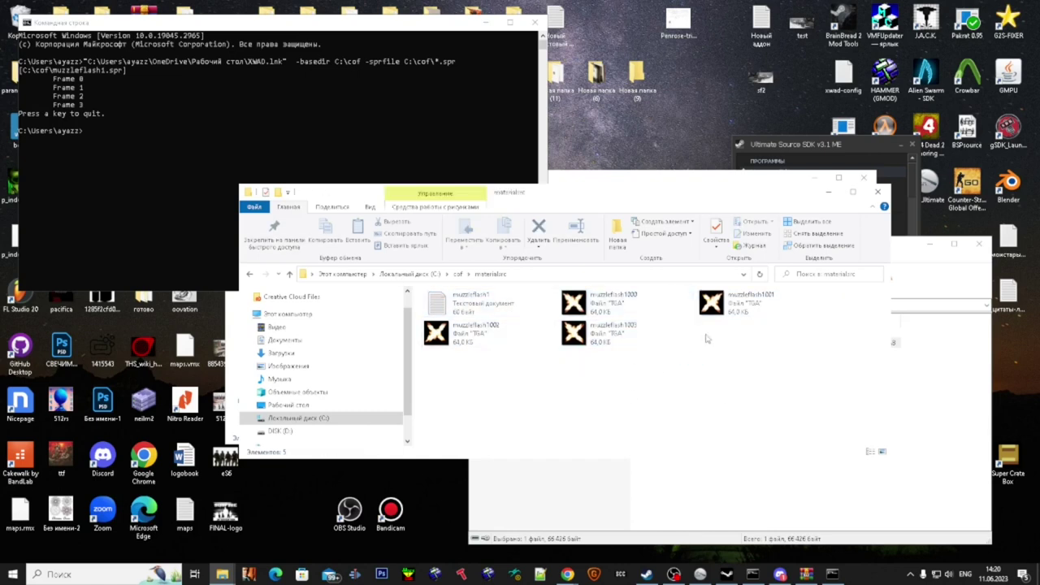
left_click(887, 151)
left_click_drag(839, 147, 927, 314)
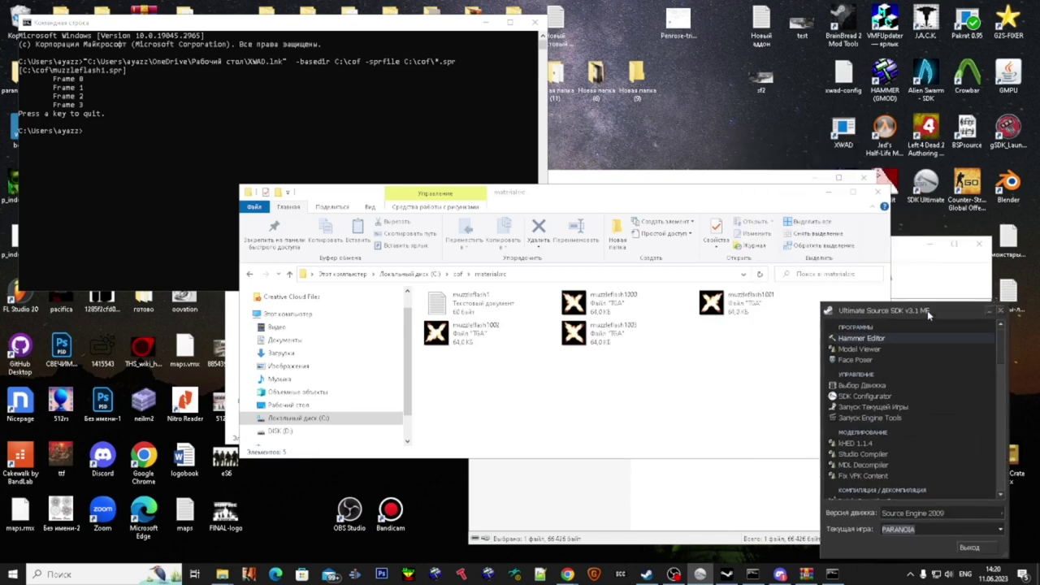
- Open the muzzleflash1 material from C:\cof\materials and set its $basetexture path to "sprites/muzzleflash1"
left_click(638, 368)
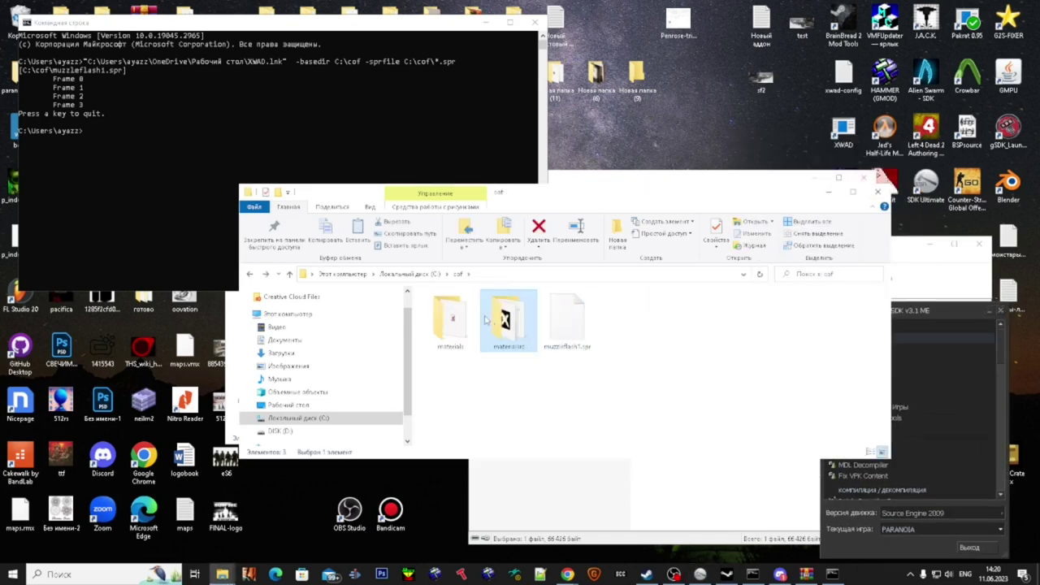
double_click(457, 322)
double_click(467, 314)
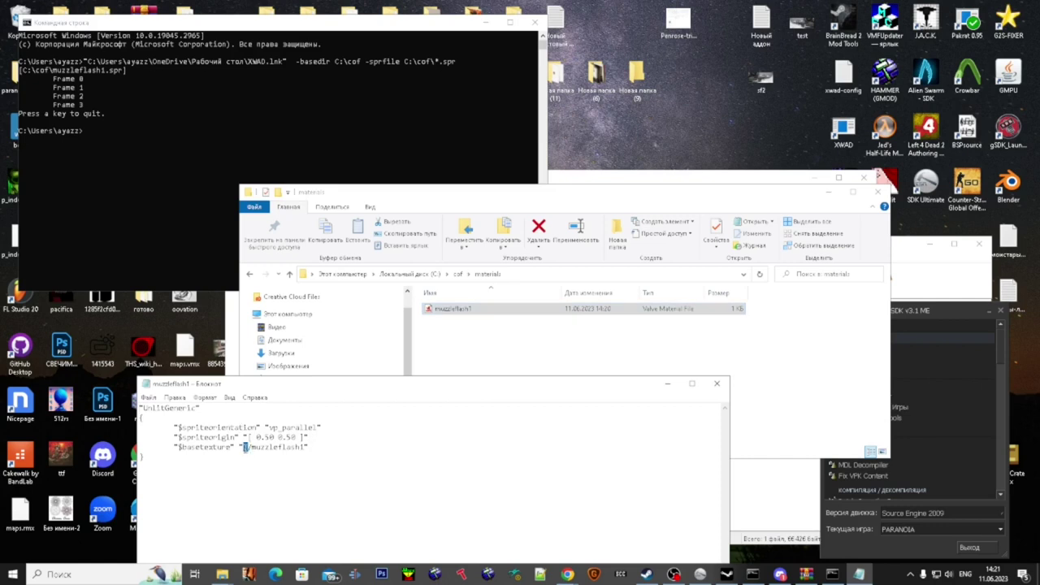
type("rites/")
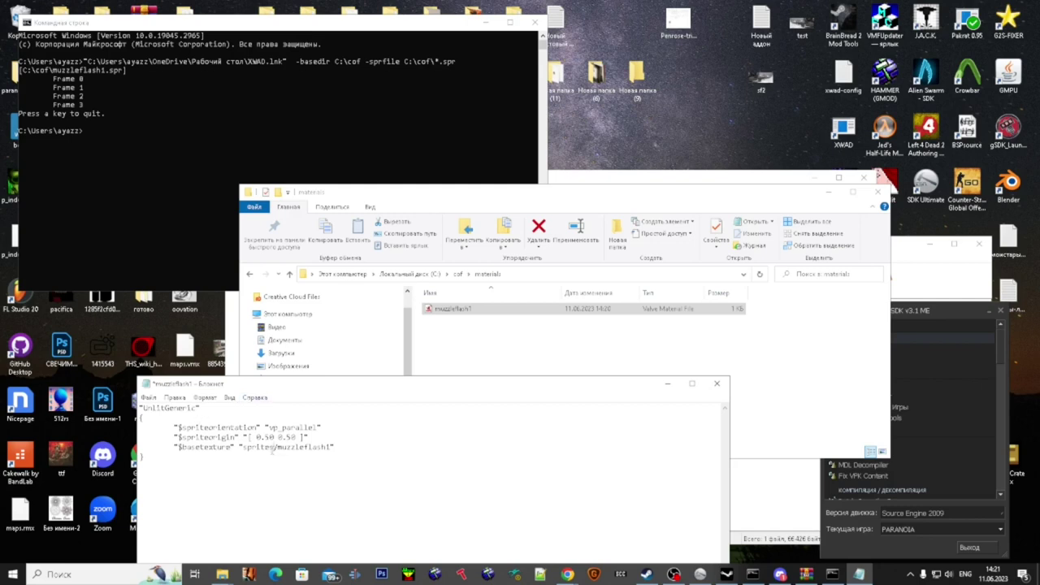
- Replace the UnlitGeneric shader with "Sprite" in the muzzleflash1 material, review its orientation and origin lines, and save and close the file
left_click_drag(193, 407, 140, 407)
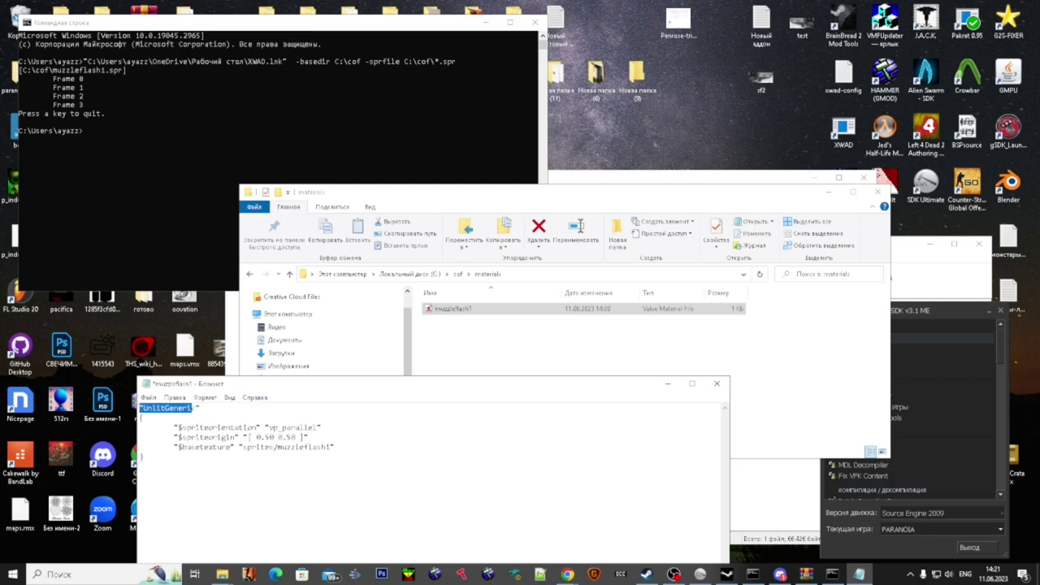
left_click(206, 397)
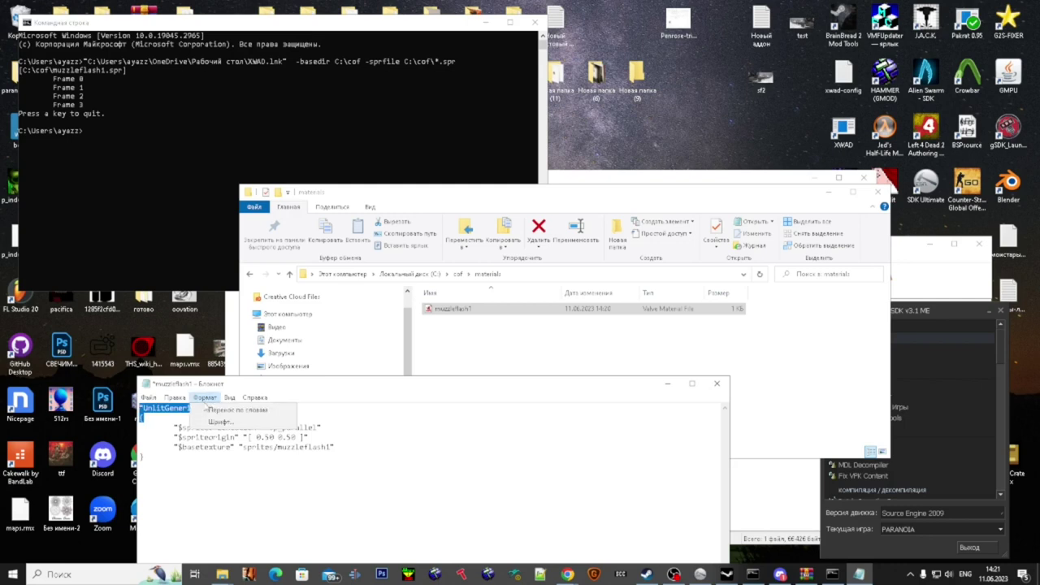
left_click(203, 409)
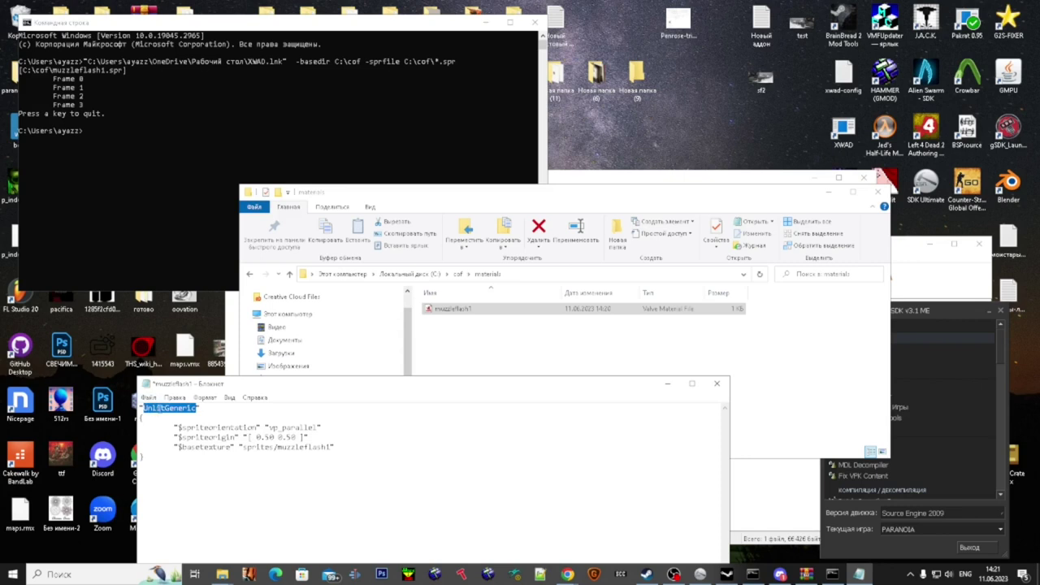
type("s")
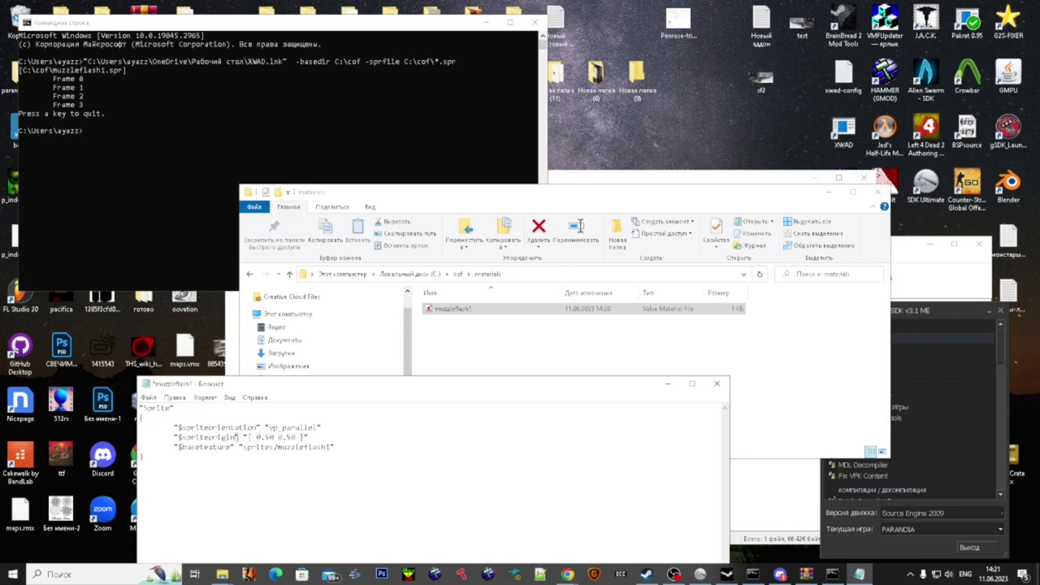
left_click_drag(340, 433, 309, 425)
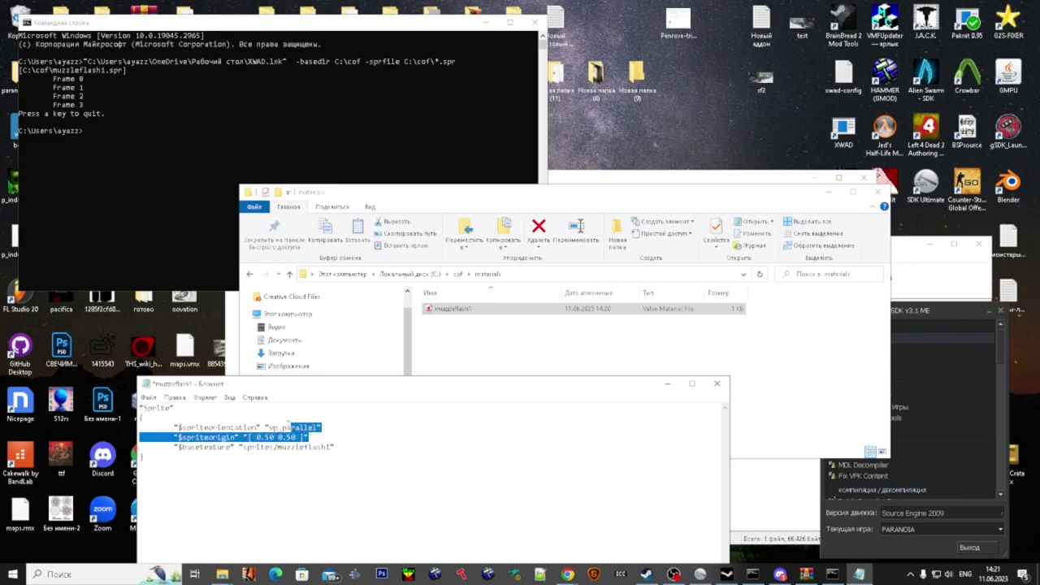
double_click(328, 438)
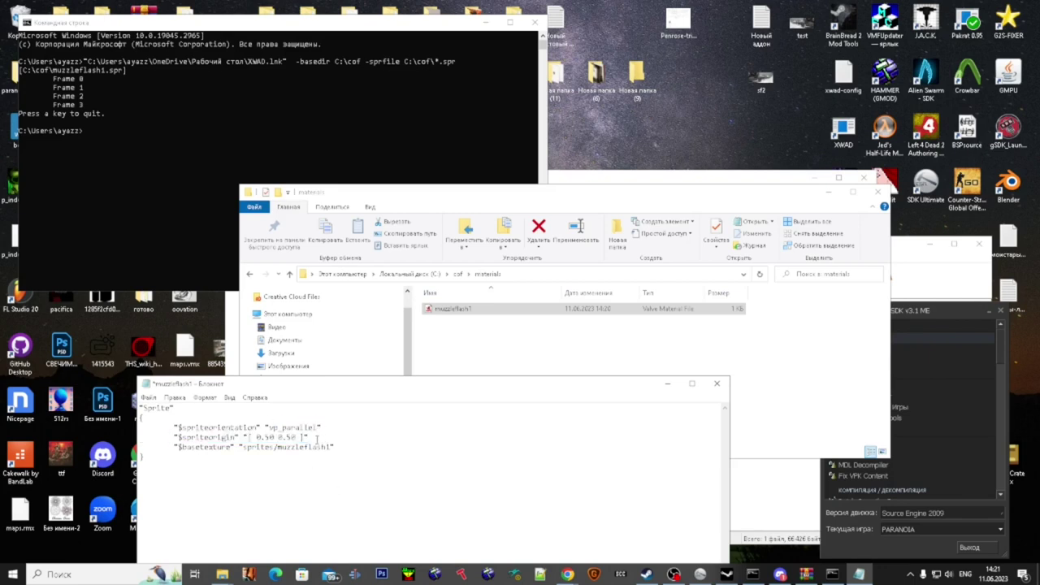
left_click_drag(324, 427, 282, 424)
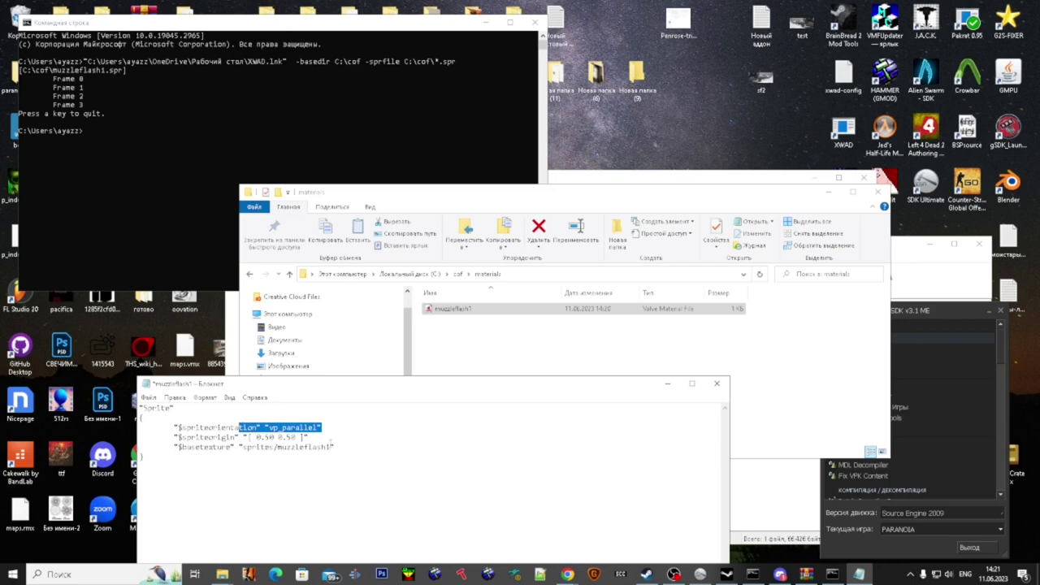
left_click(330, 437)
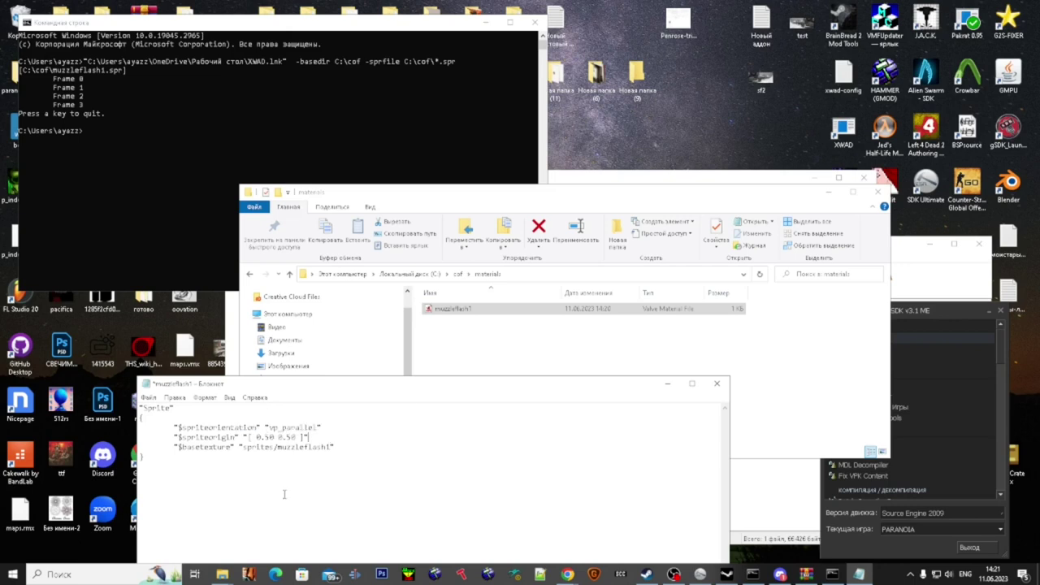
left_click(718, 384)
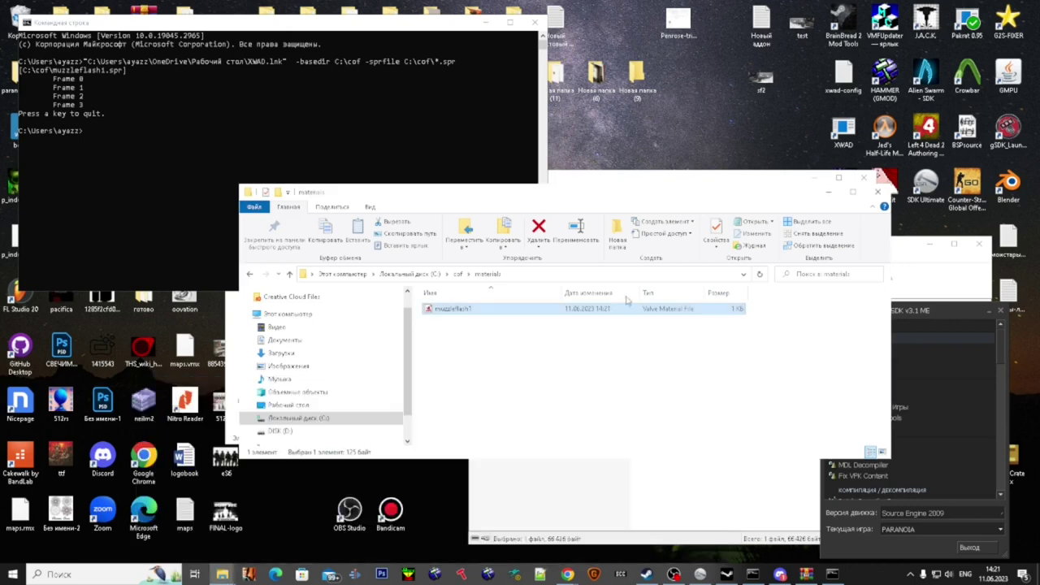
- Return to the materialsrc folder with the TGA frames and launch VTFEdit
key("alt+Left")
double_click(528, 323)
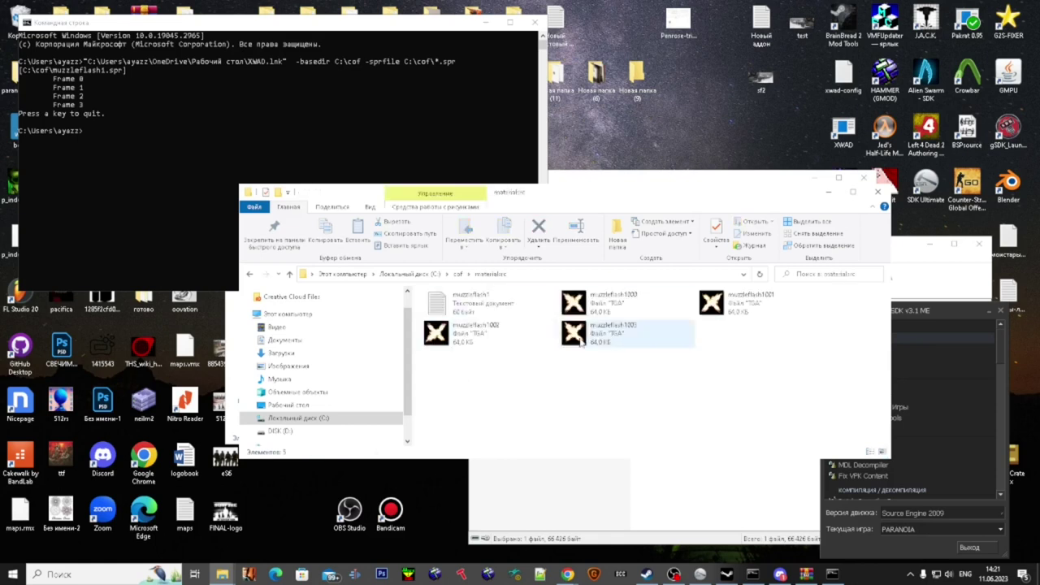
left_click_drag(783, 358, 562, 284)
left_click(457, 345)
left_click(476, 378)
left_click(903, 175)
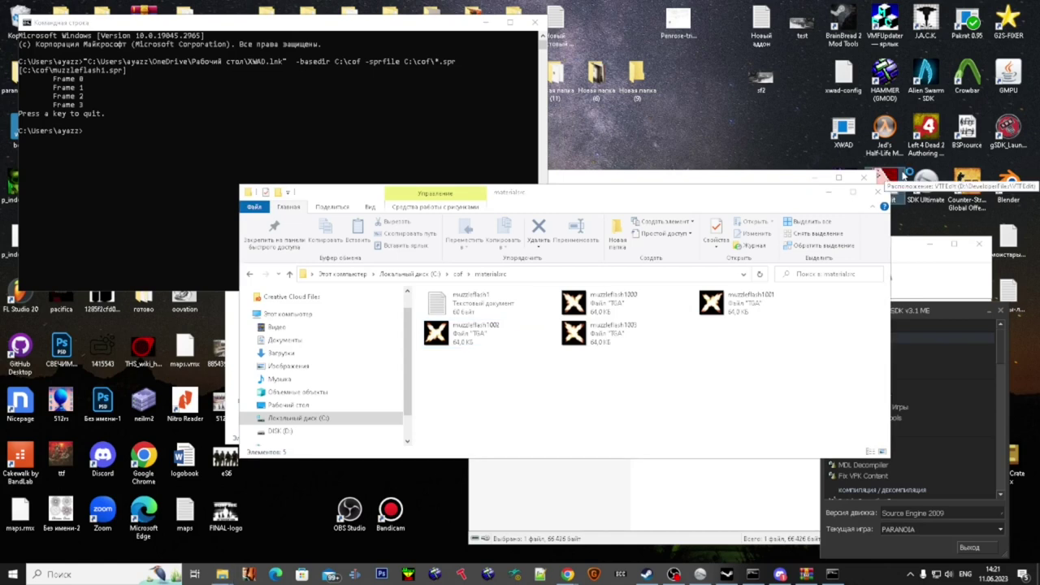
double_click(904, 175)
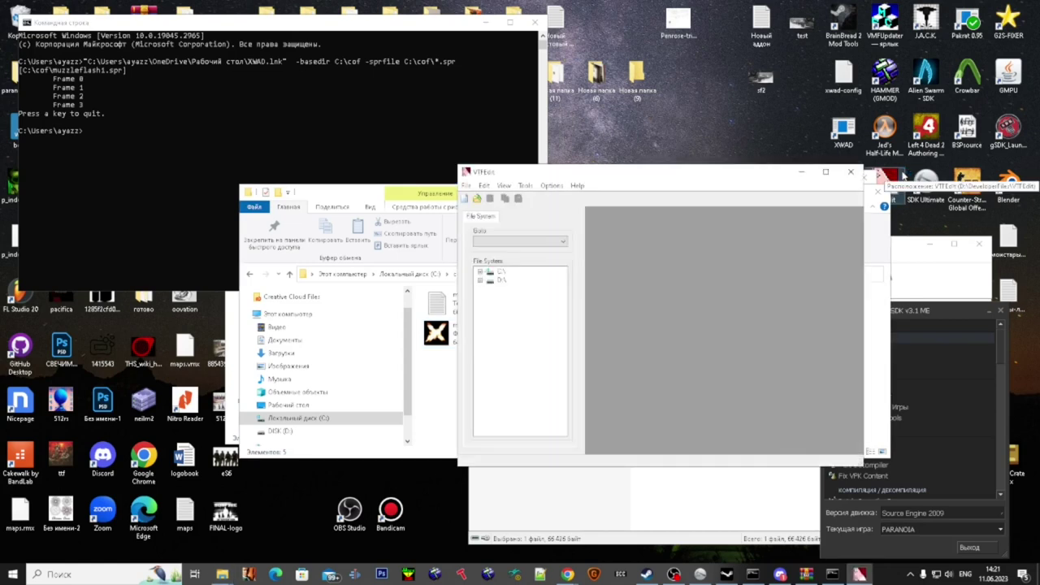
- Start an import in VTFEdit and set the file filter to All Files (*.*)
left_click(485, 186)
left_click(493, 252)
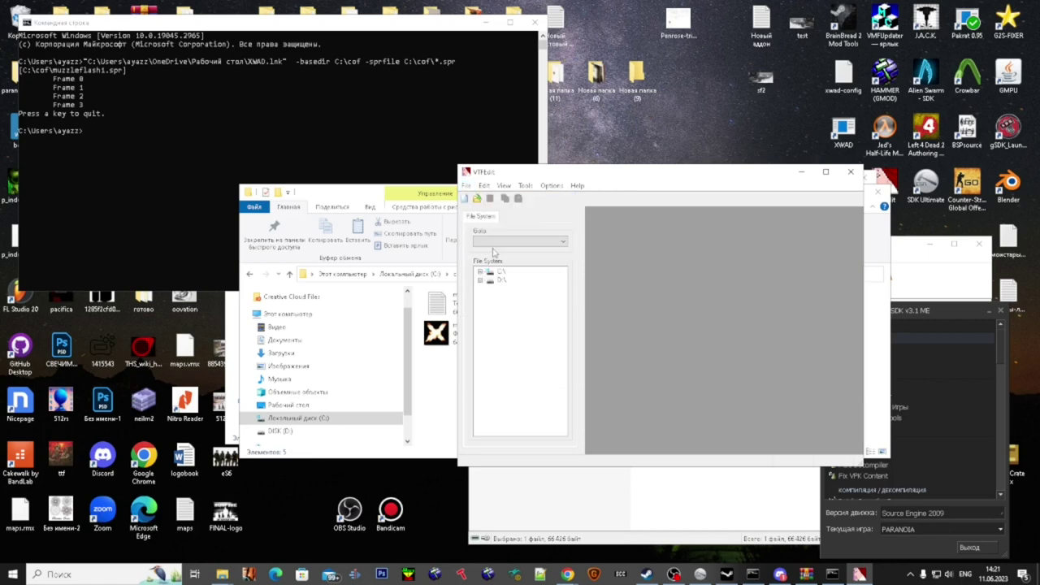
left_click(942, 449)
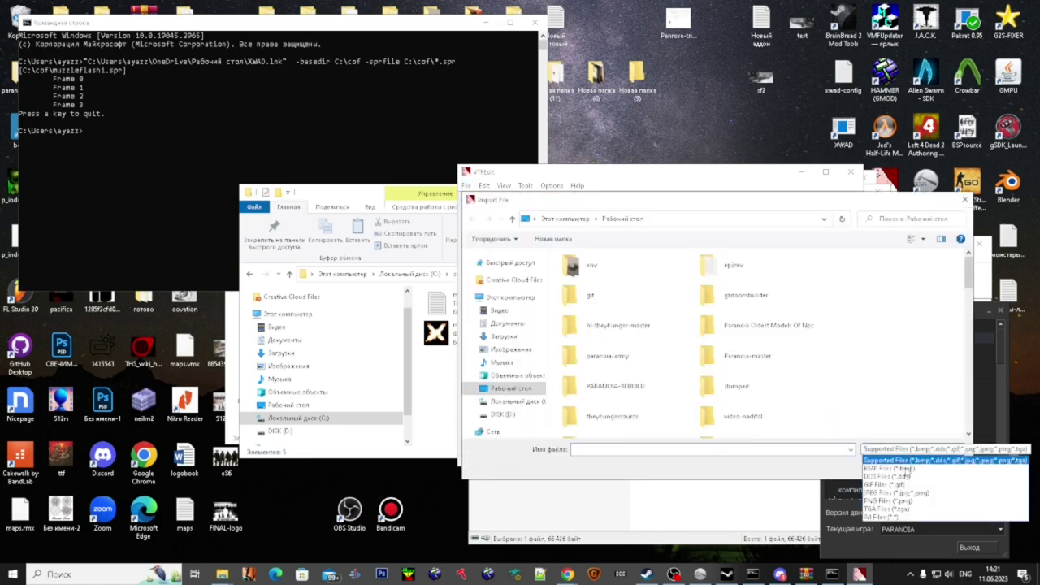
left_click(914, 517)
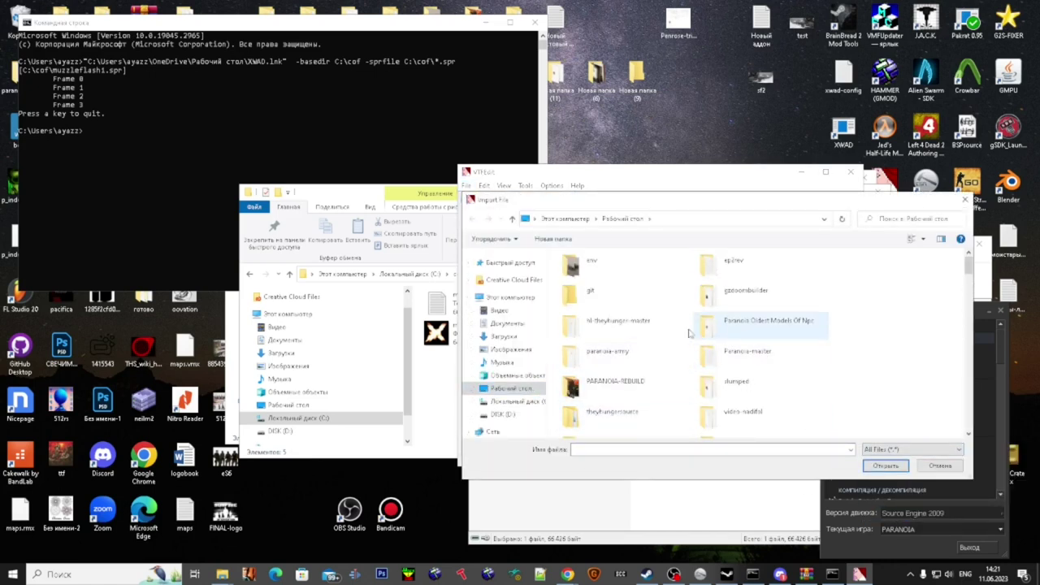
- Import the four frames muzzleflash1000 to muzzleflash1003 from C:\cof\materialsrc
left_click(524, 401)
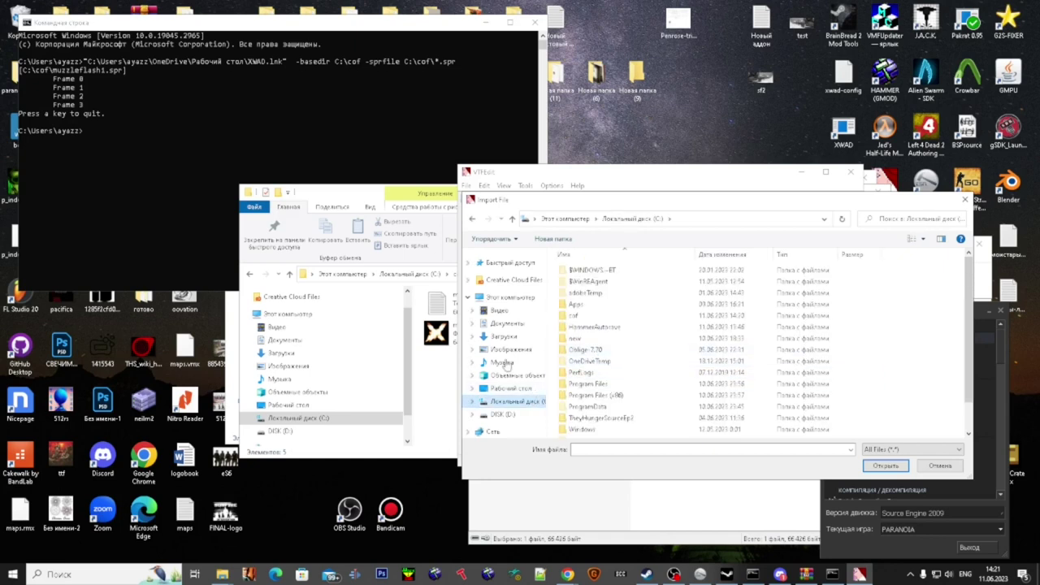
left_click(445, 359)
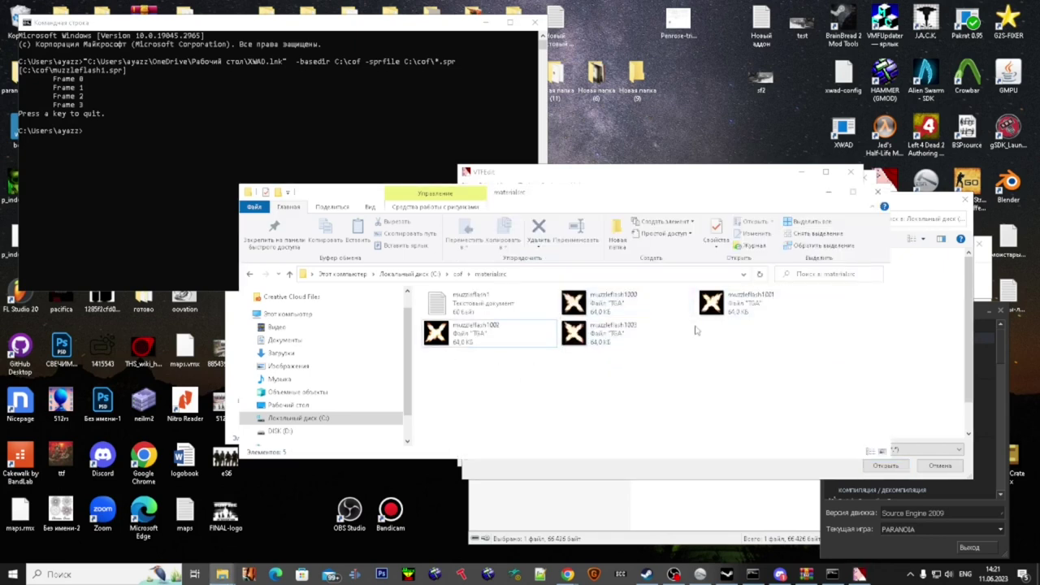
left_click(923, 329)
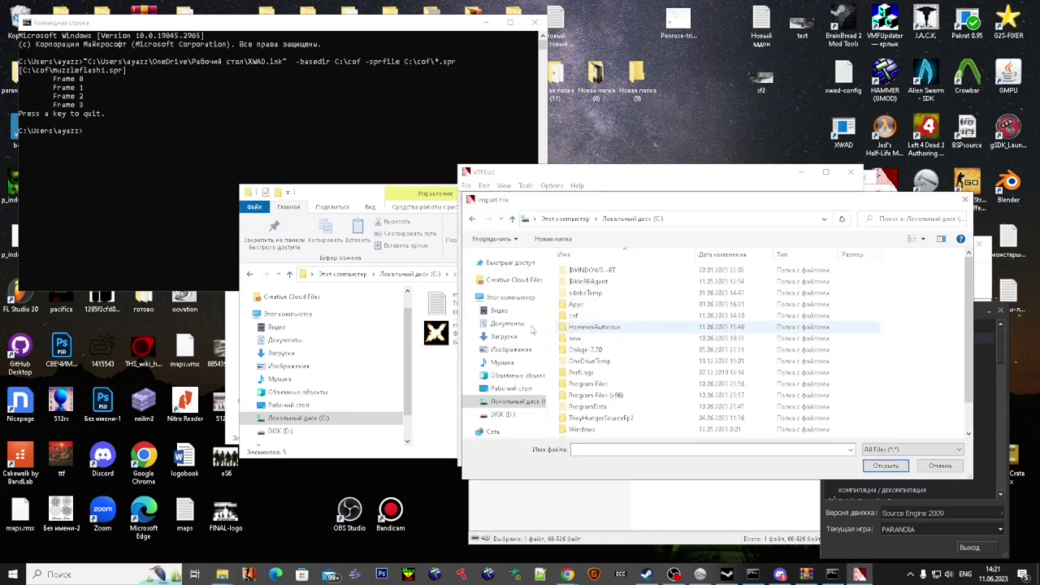
key("alt+Left")
double_click(591, 317)
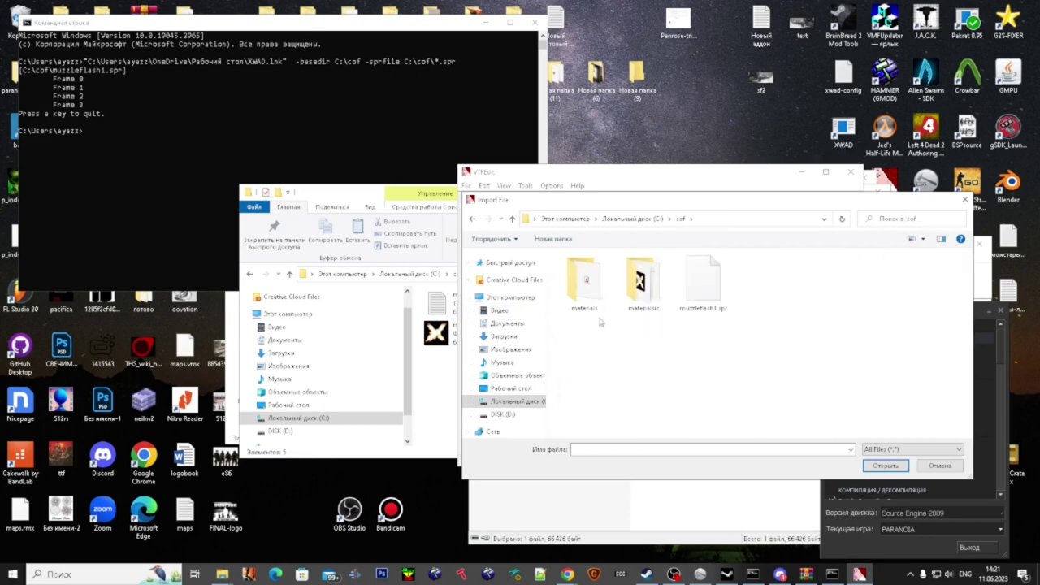
double_click(641, 289)
left_click_drag(649, 345, 865, 293)
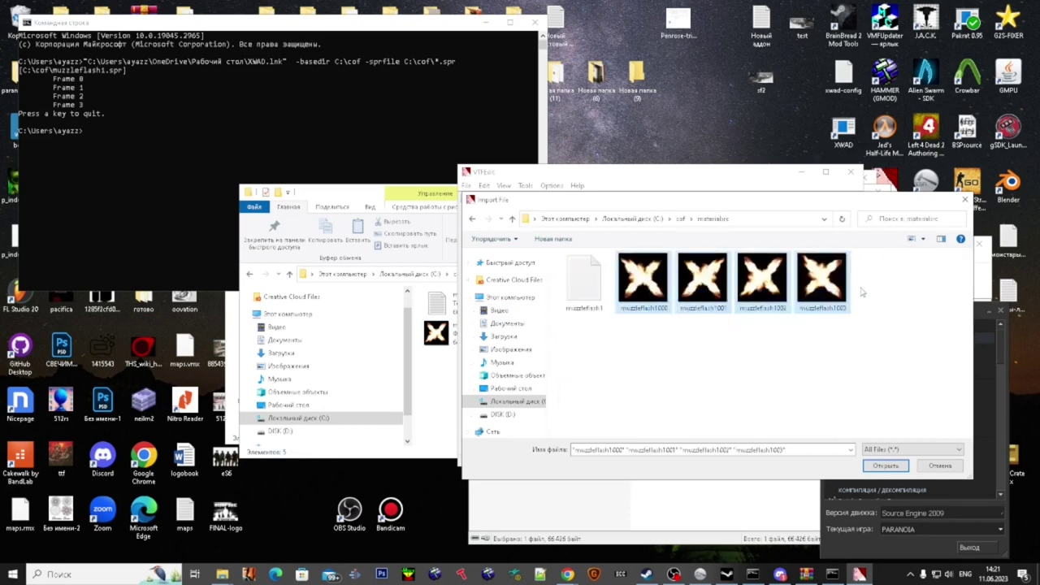
left_click_drag(655, 348, 902, 249)
key("Return")
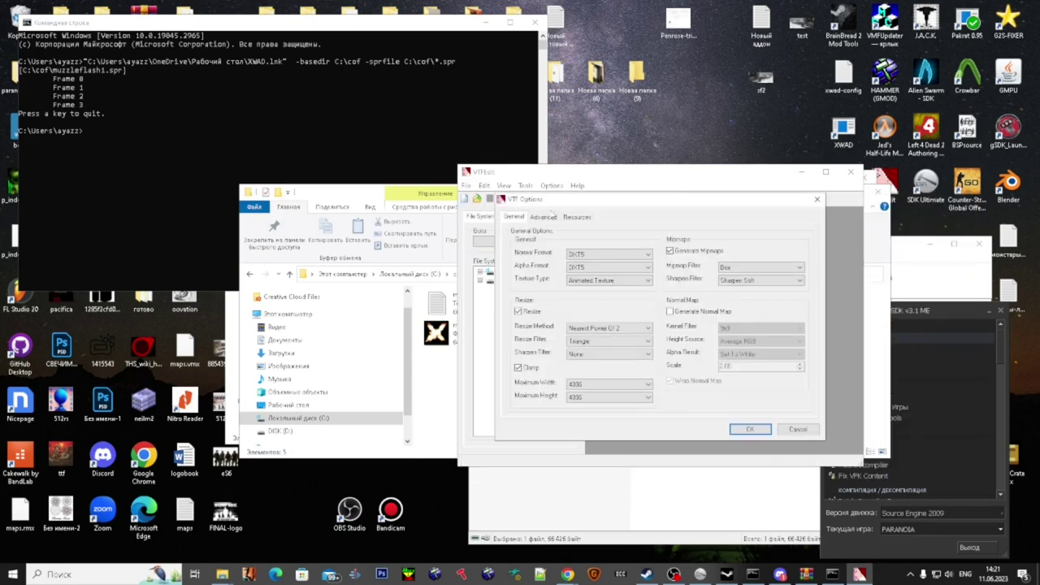
- Set the texture type to Animated Texture, adjust the Generate Mipmaps option, and accept the VTF options
left_click(610, 280)
left_click(616, 288)
left_click(697, 251)
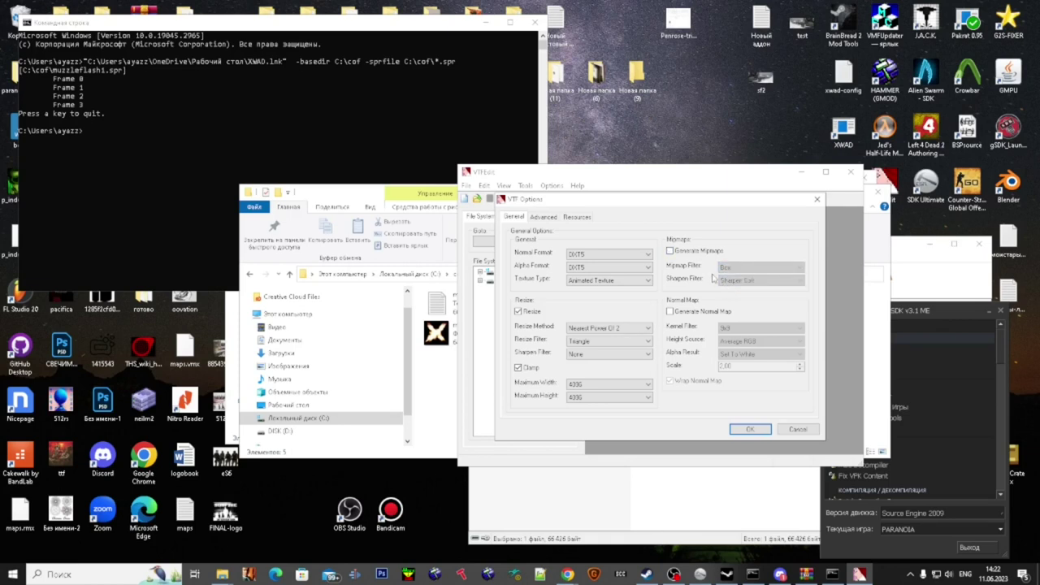
left_click(697, 252)
left_click(751, 429)
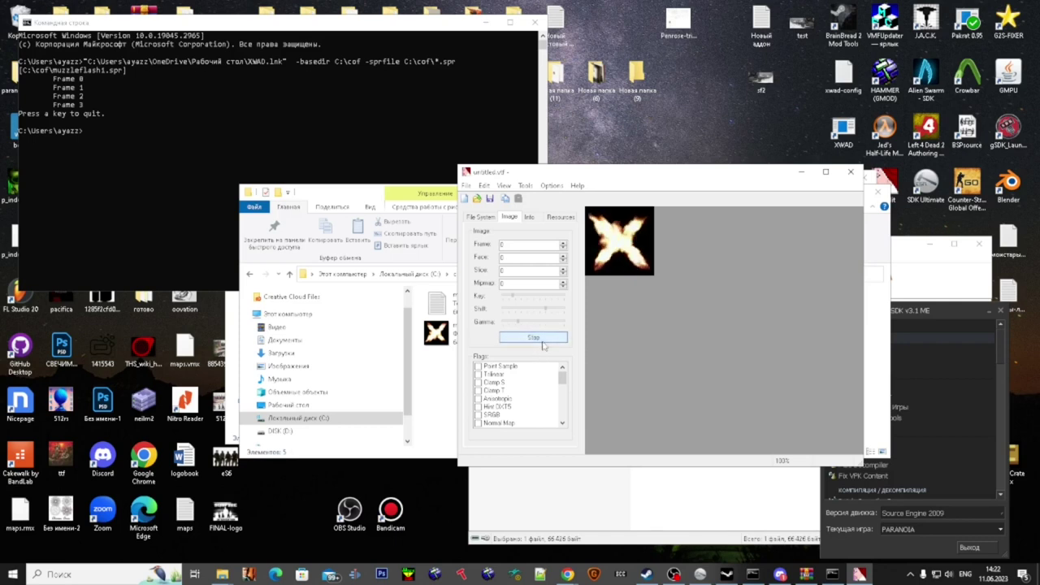
- Stop the animation preview of the imported frames and start saving the VTF texture under a new name
left_click(536, 339)
left_click(465, 185)
left_click(503, 244)
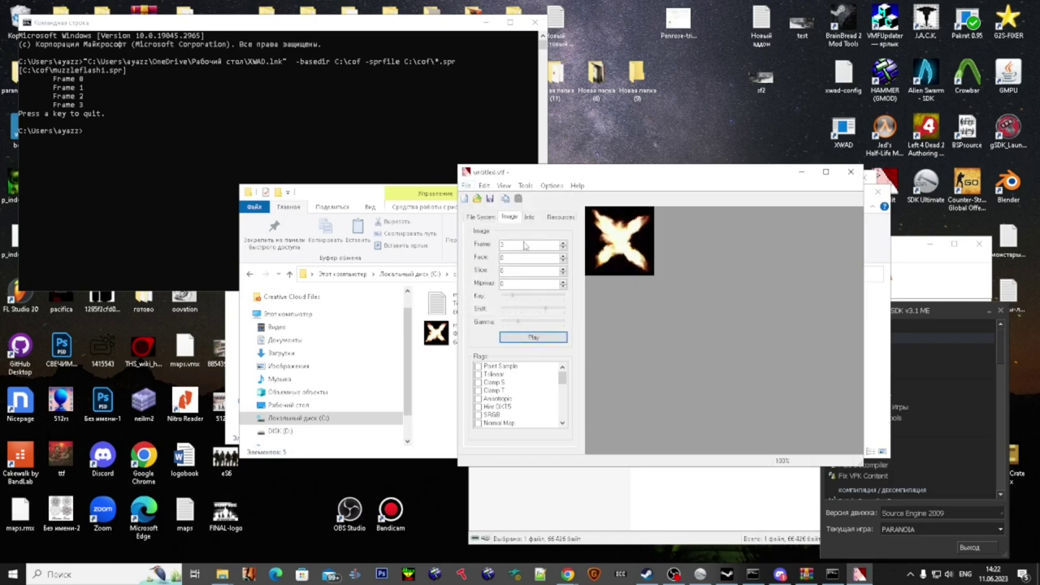
- Reopen the muzzleflash1 material from C:\cof\materials and copy the texture name "muzzleflash1" from its $basetexture line
key("alt+Left")
double_click(461, 313)
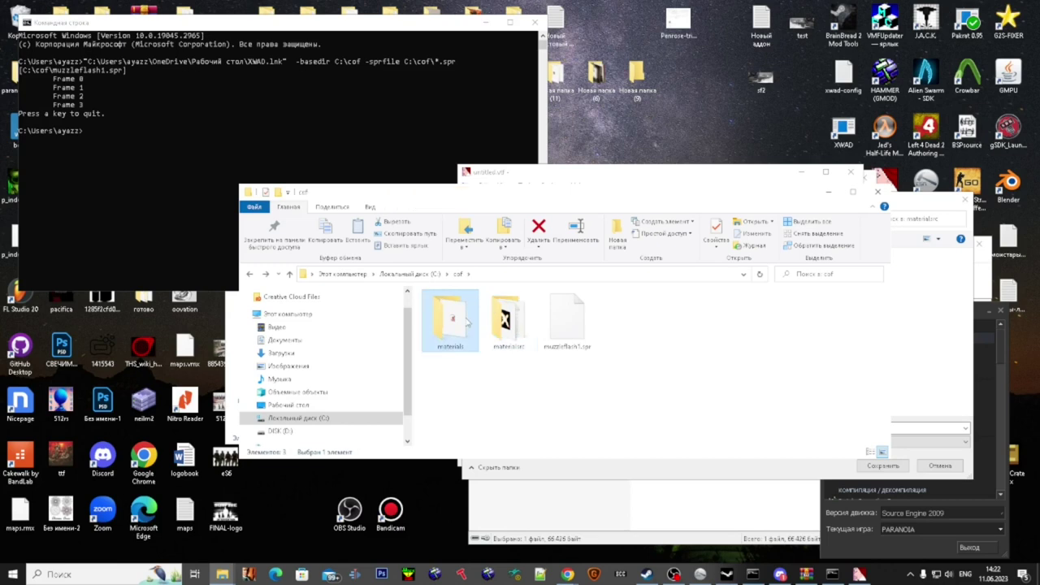
double_click(466, 313)
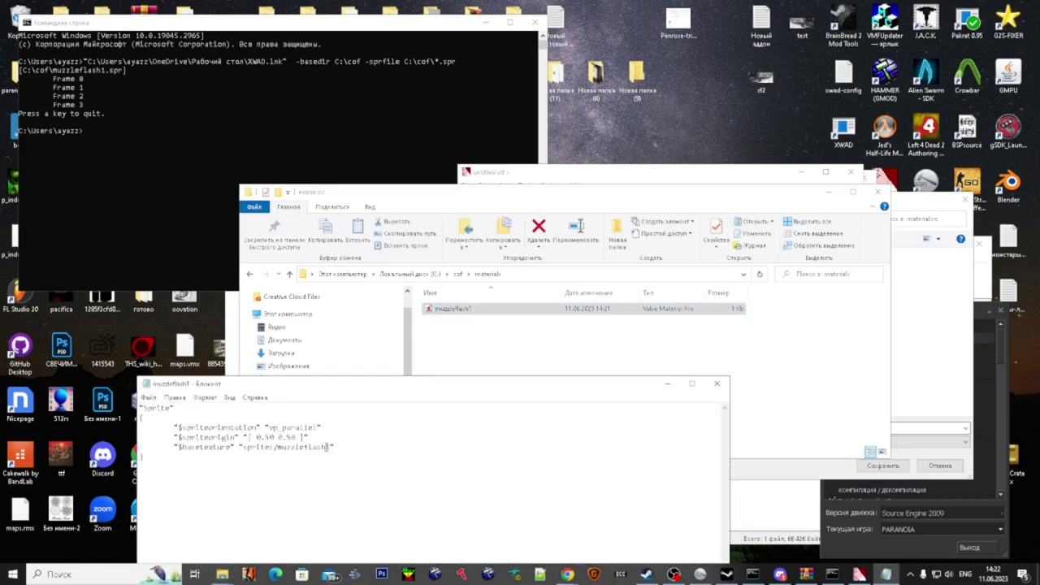
left_click_drag(330, 447, 284, 452)
key("ctrl+c")
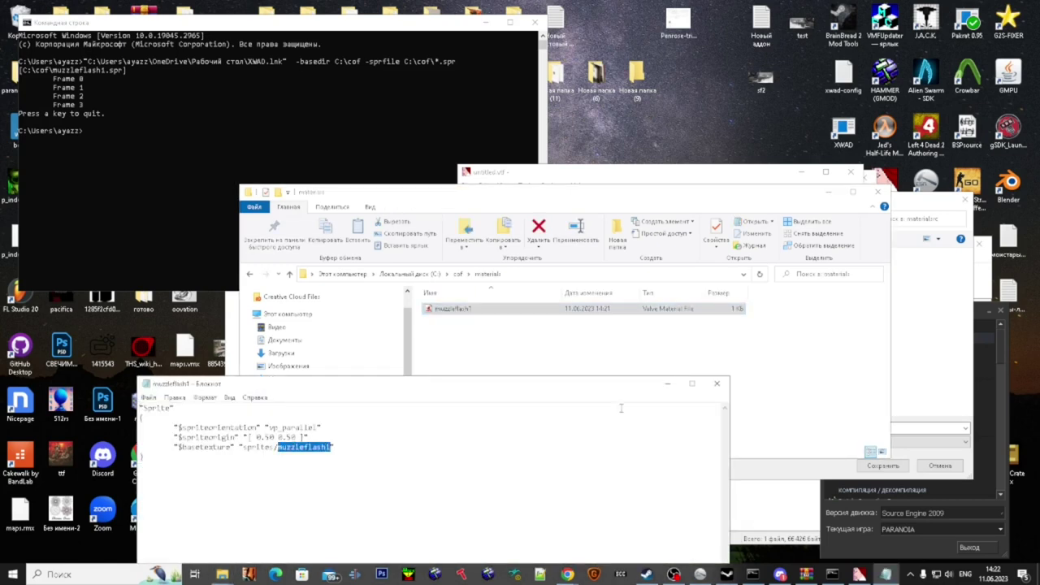
- Save the animated VTF texture as muzzleflash1 in C:\cof\materials and close the VTF editor
left_click(717, 383)
left_click(962, 339)
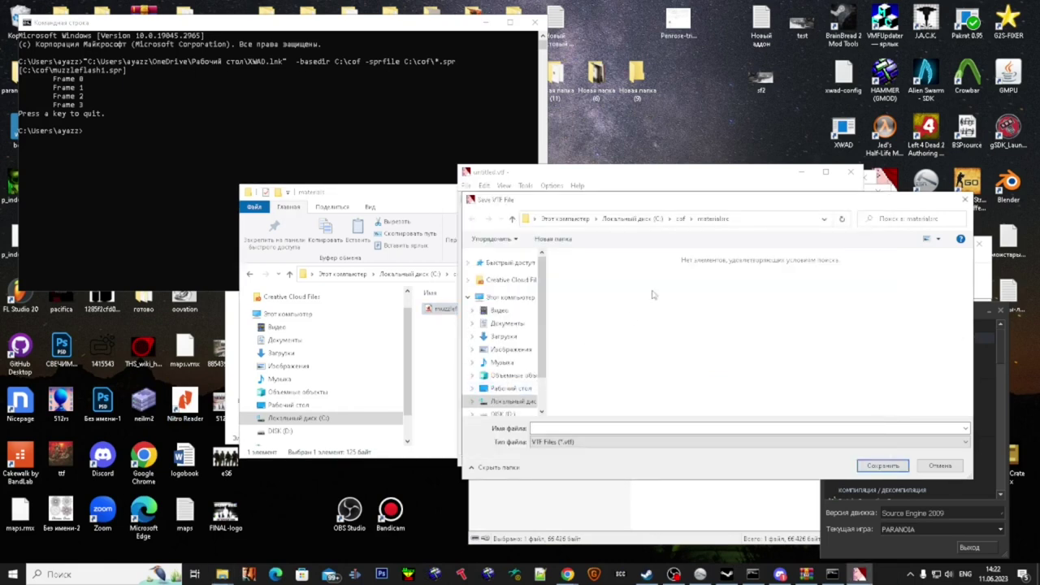
left_click(681, 218)
double_click(585, 281)
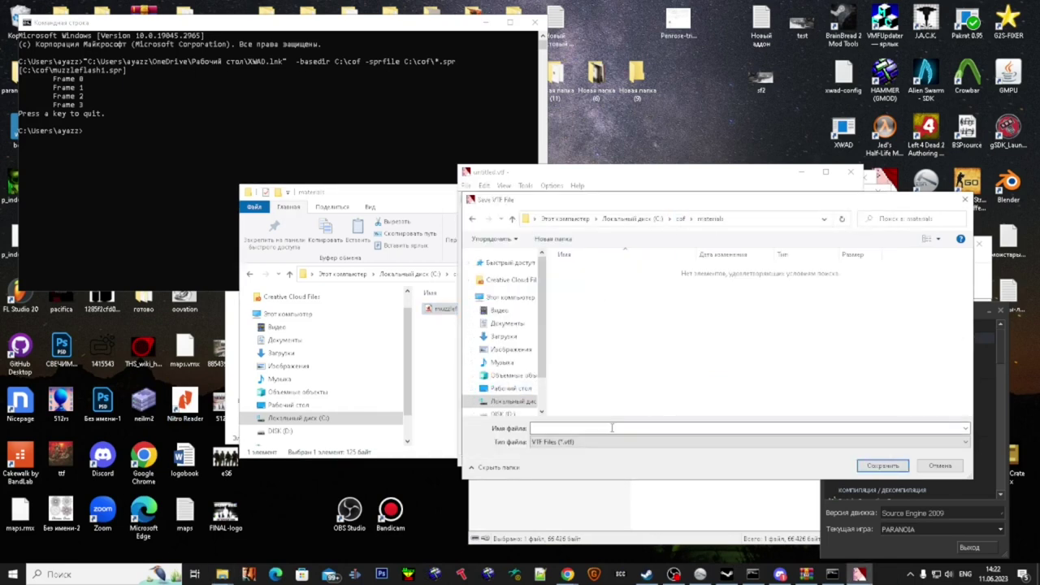
left_click(612, 428)
type("m")
key("ctrl+v")
key("Return")
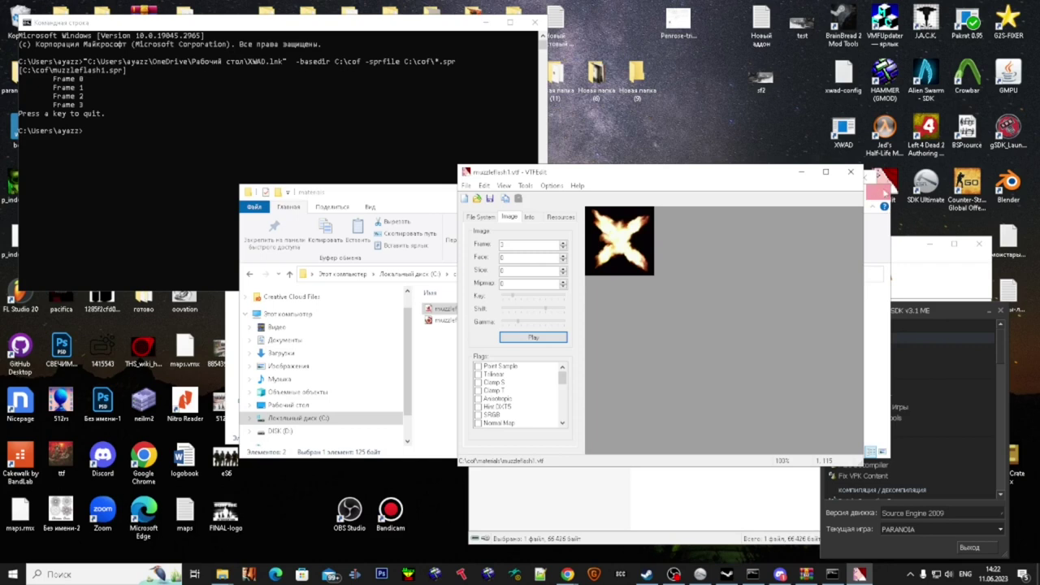
left_click(850, 172)
- Reopen the saved muzzleflash1 texture from C:\cof\materials and play its animation to check it
left_click(525, 320)
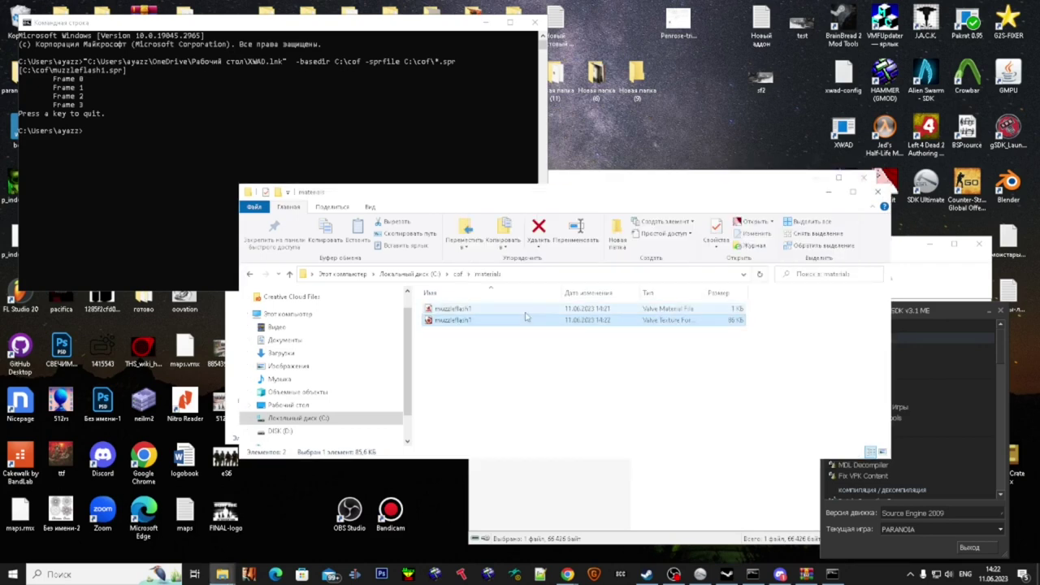
double_click(525, 319)
left_click(533, 337)
left_click(850, 171)
- Pack the muzzleflash1 material and texture files into the archive muzzleflash1.rar and check the material's text
left_click_drag(493, 382, 431, 300)
right_click(499, 309)
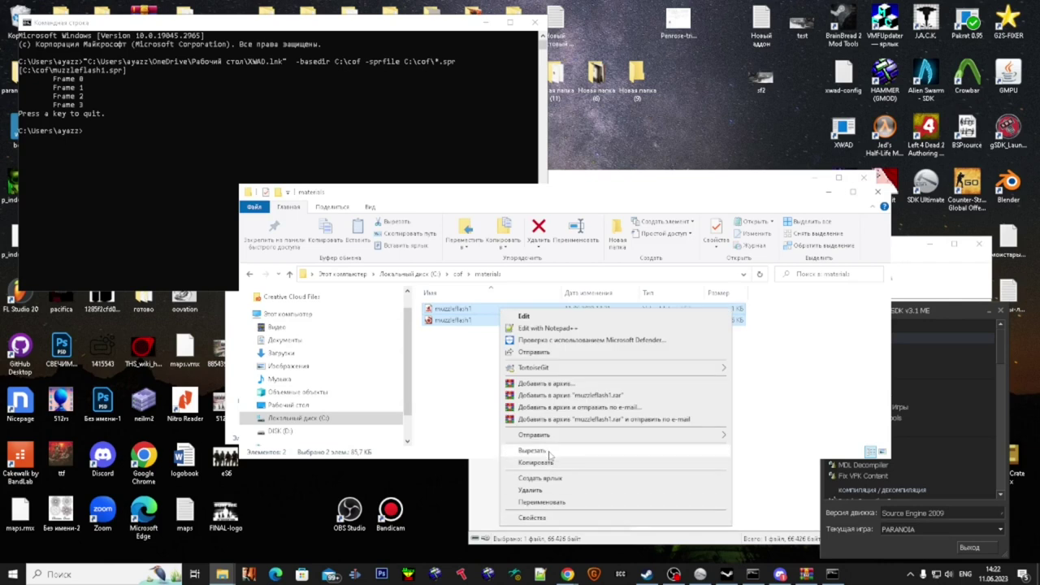
left_click(561, 395)
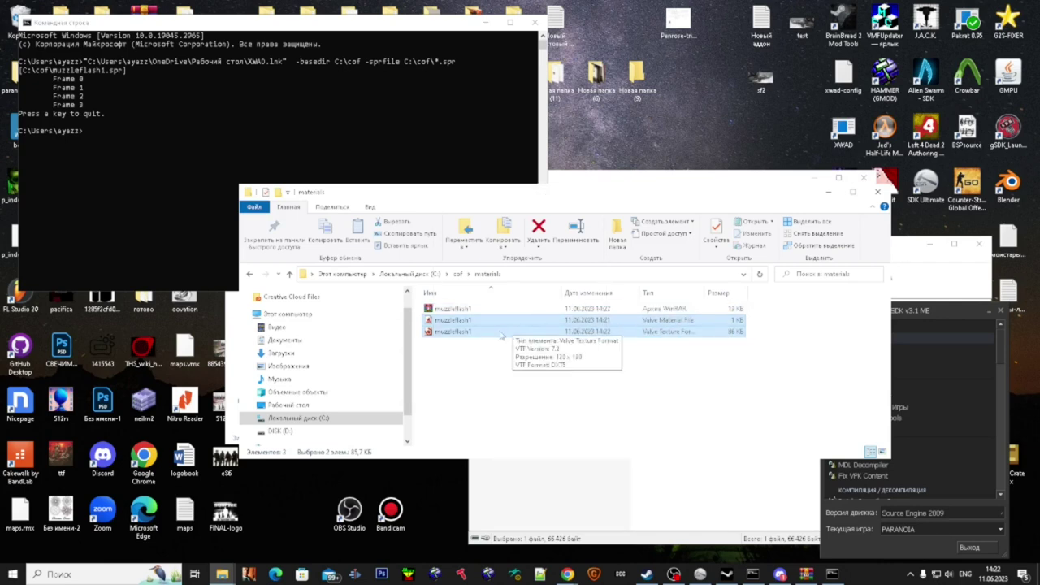
double_click(525, 321)
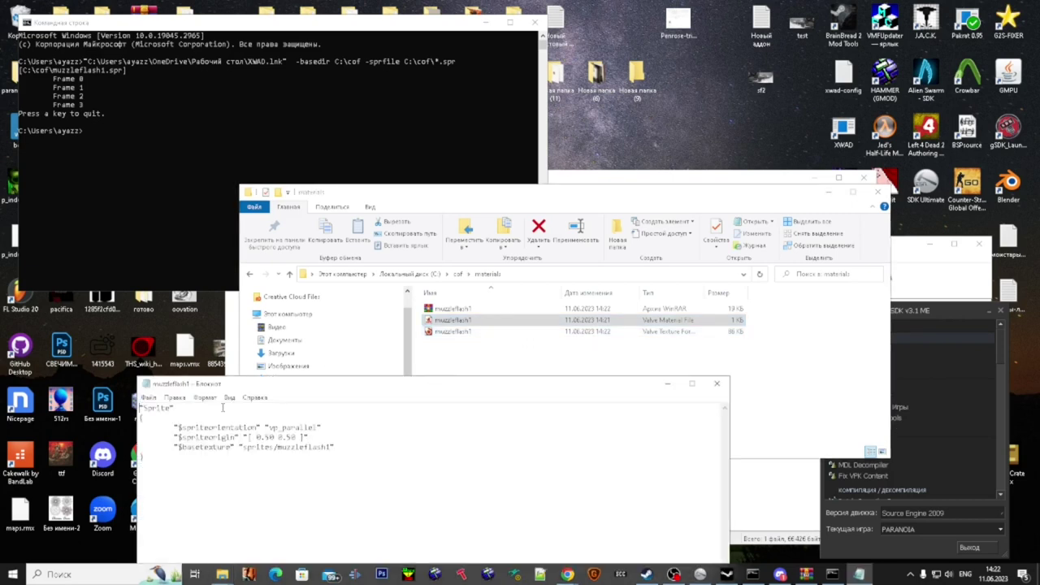
left_click(716, 383)
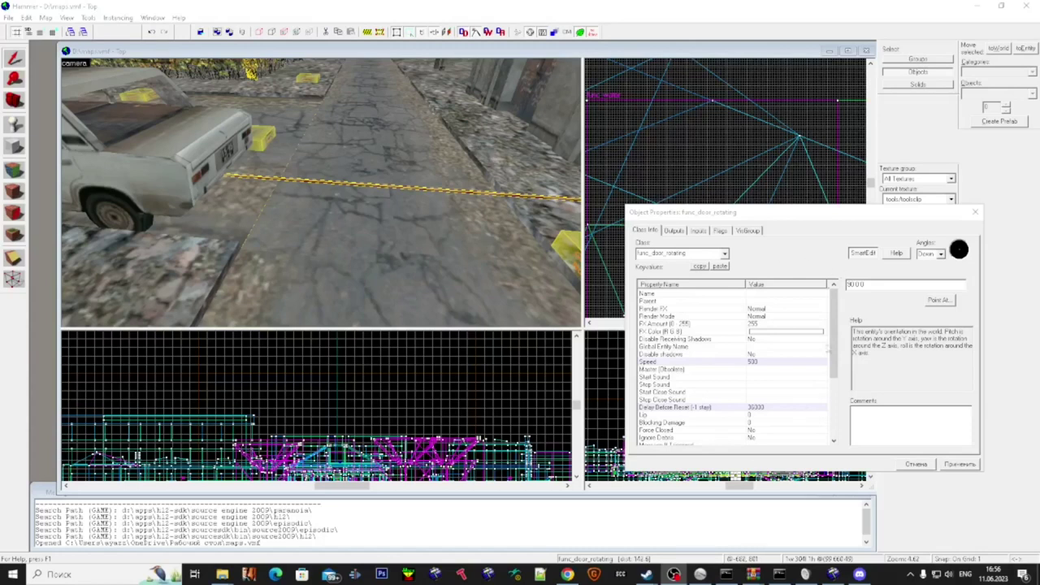
- In Hammer, review the properties of the func_door_rotating bar across the road and select the mine box under the car's bumper
scroll(761, 366, "down", 4)
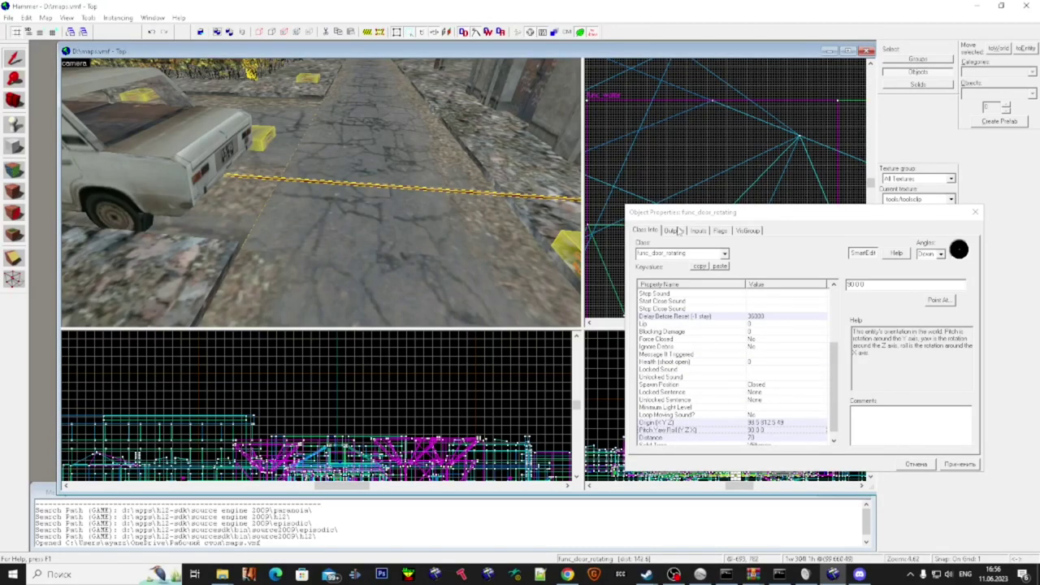
left_click_drag(747, 220, 654, 373)
key("z")
key("w")
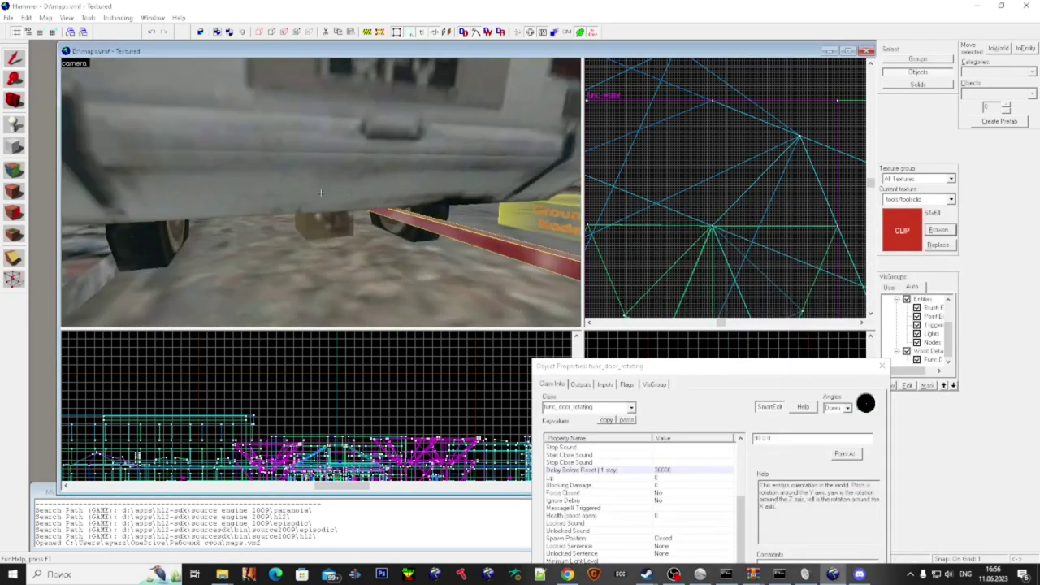
left_click(321, 192)
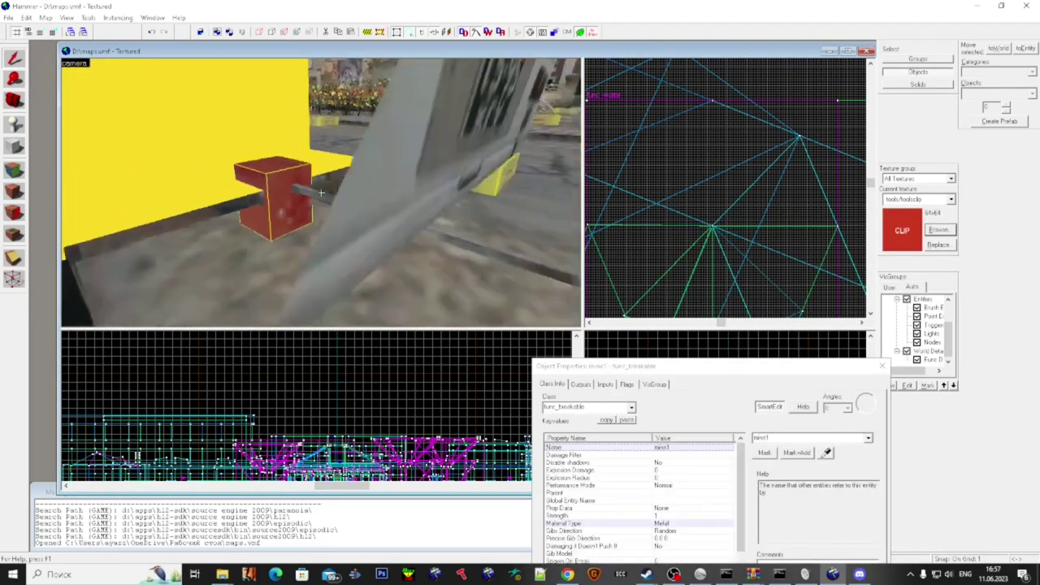
- Examine the class properties of the mine1 func_breakable, including its material type and explode magnitude
key("super")
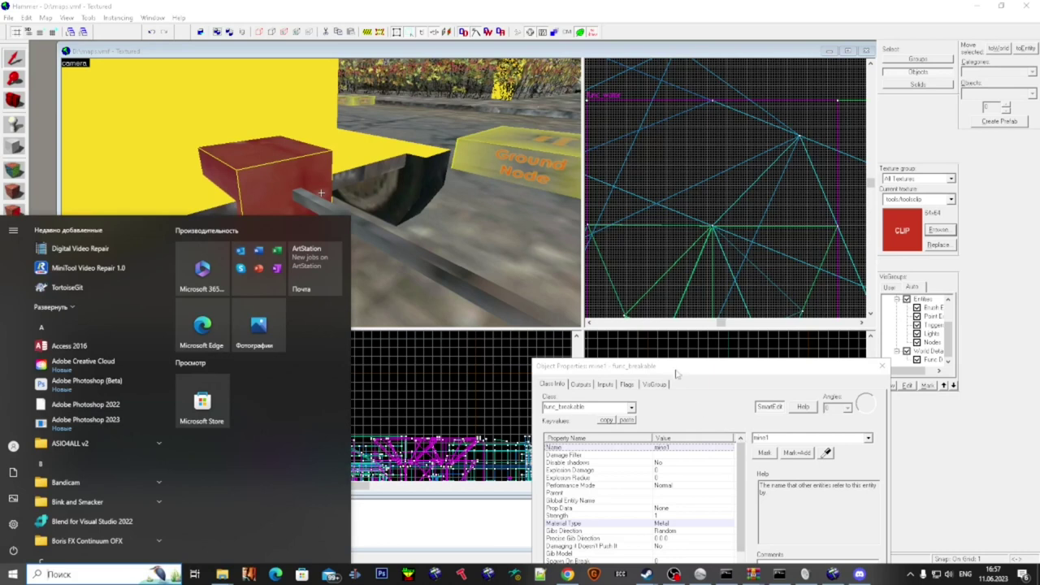
left_click_drag(675, 373, 739, 270)
scroll(699, 407, "down", 3)
left_click(332, 210)
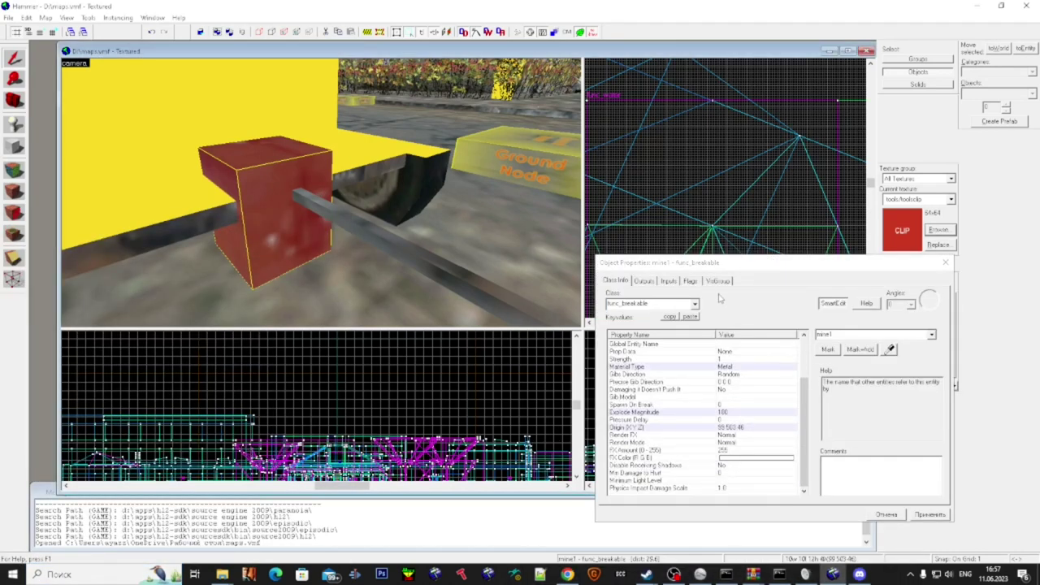
scroll(733, 374, "up", 2)
scroll(365, 246, "down", 1)
scroll(358, 239, "up", 1)
scroll(690, 392, "up", 1)
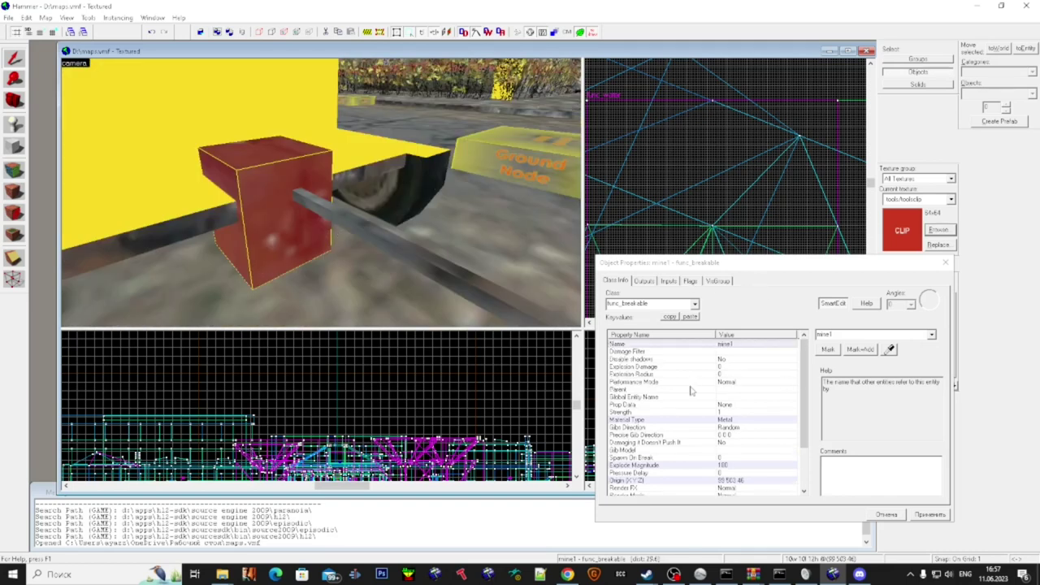
- Select the thin func_door_rotating bar attached to the mine, add a blank output entry and browse the available output names
left_click(370, 230)
left_click(644, 281)
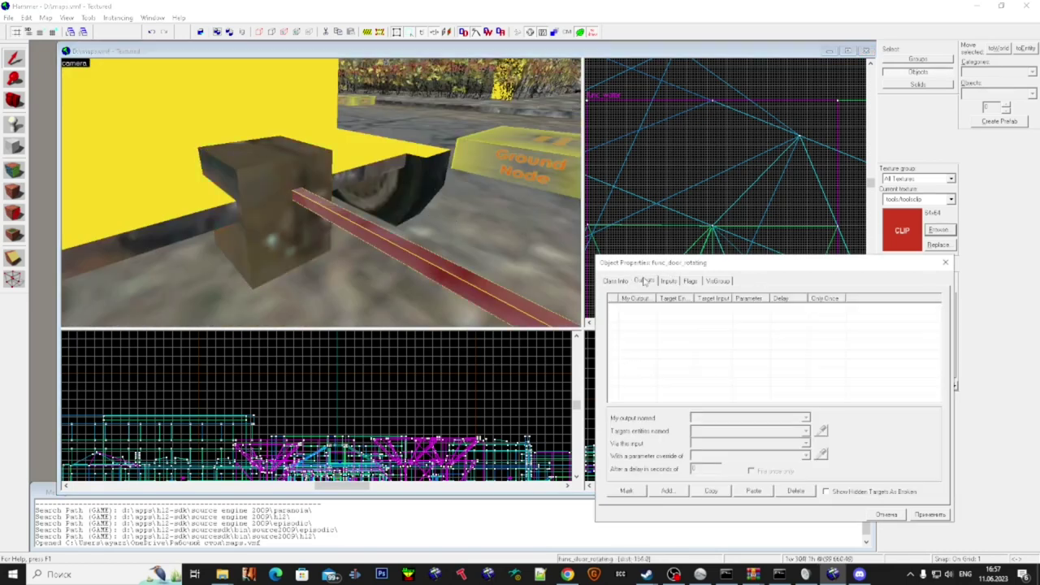
left_click(667, 491)
left_click(805, 417)
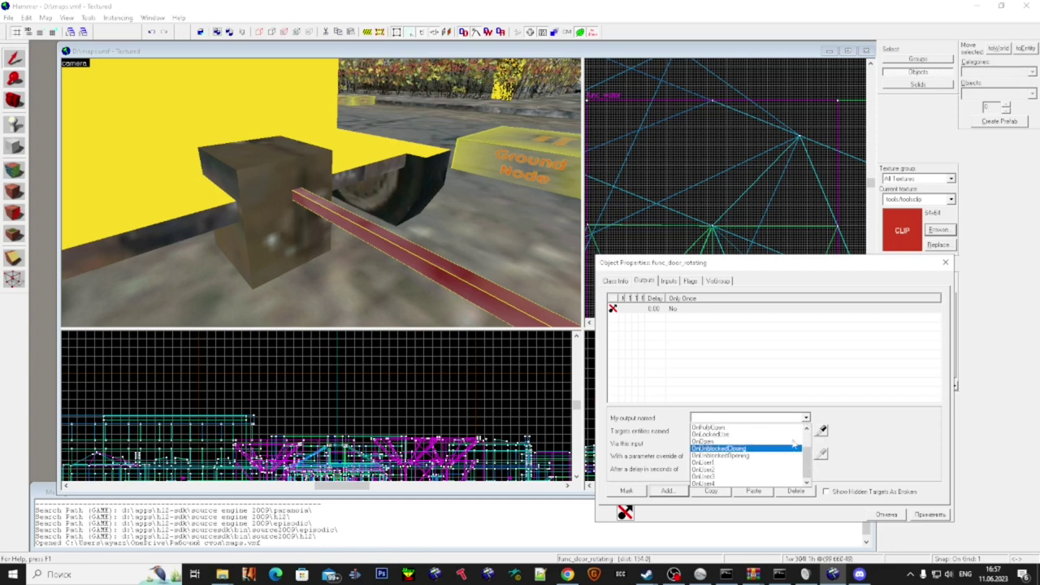
scroll(788, 447, "up", 2)
left_click(792, 380)
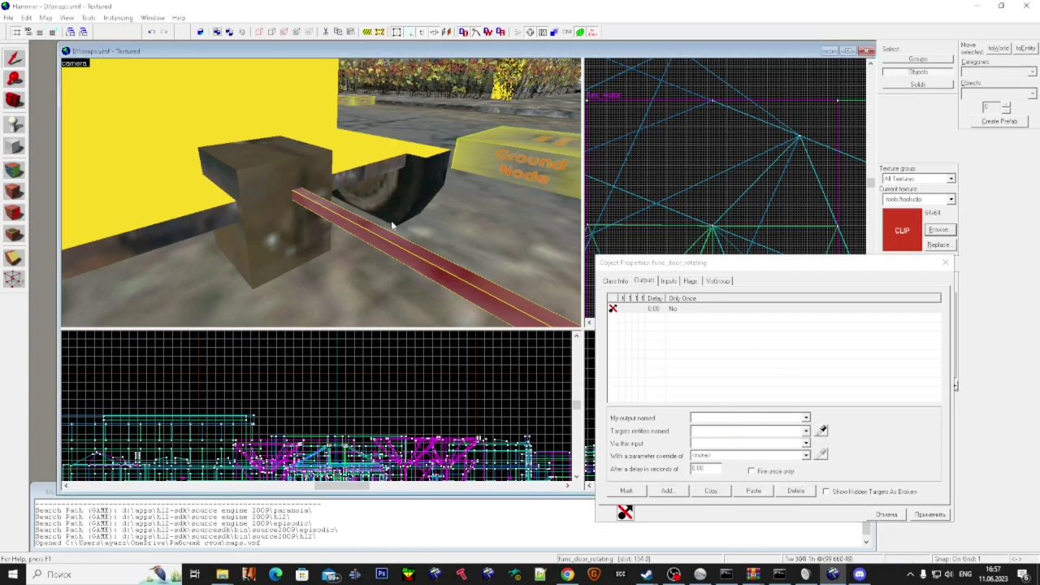
- Turn off the Use Opens flag of the func_door_rotating bar and apply the change
scroll(401, 225, "down", 3)
scroll(440, 223, "up", 1)
key("z")
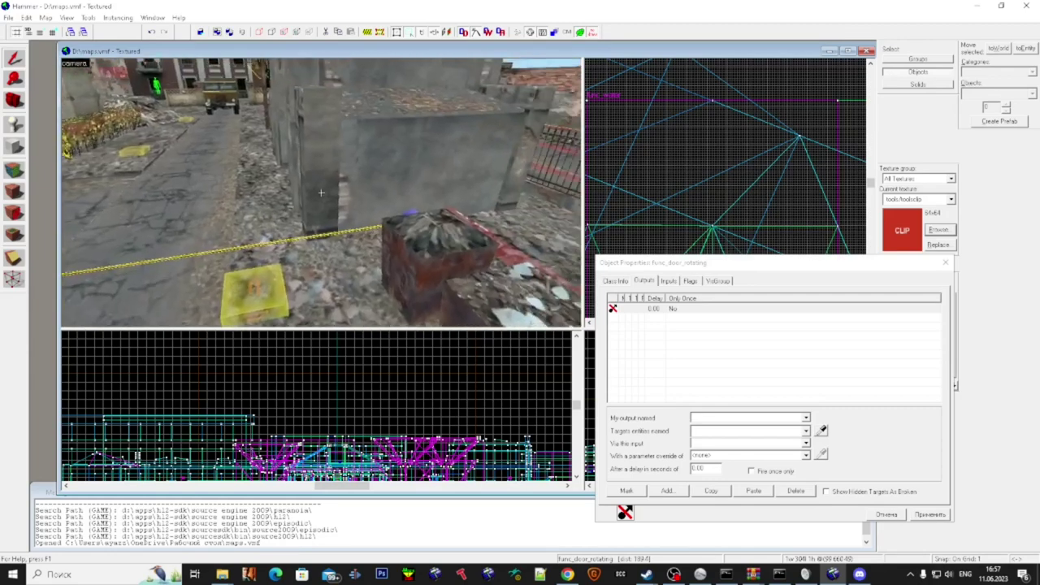
key("w")
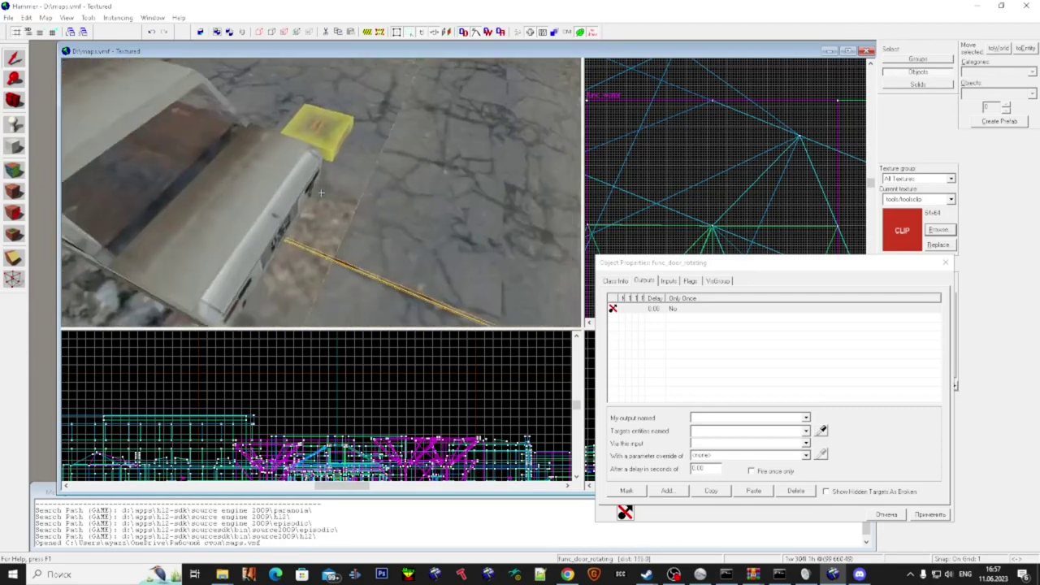
key("super")
left_click(689, 280)
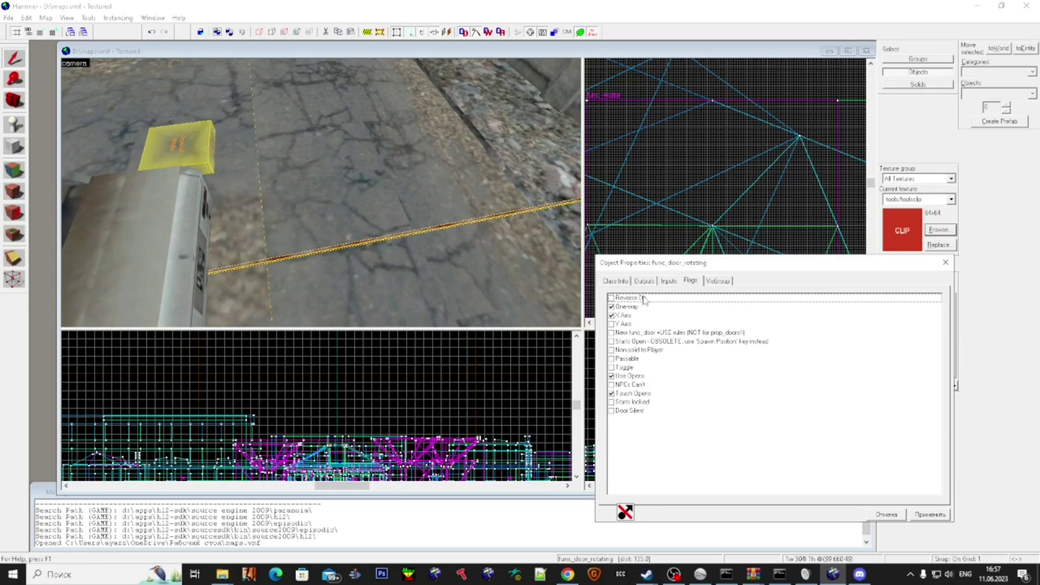
left_click(615, 377)
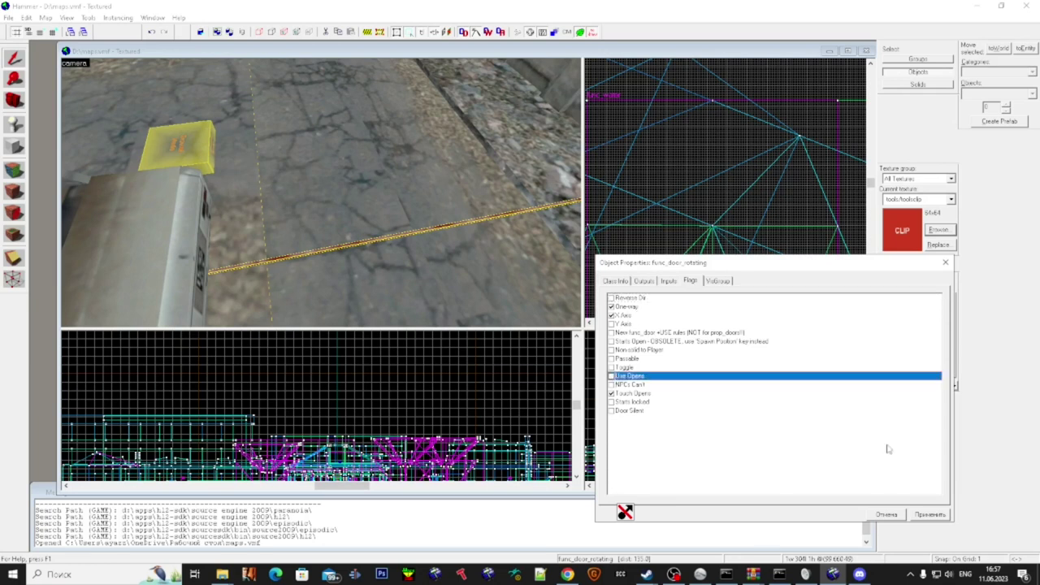
left_click(936, 515)
- Set the func_door_rotating bar's new output to fire on OnOpen
left_click(617, 280)
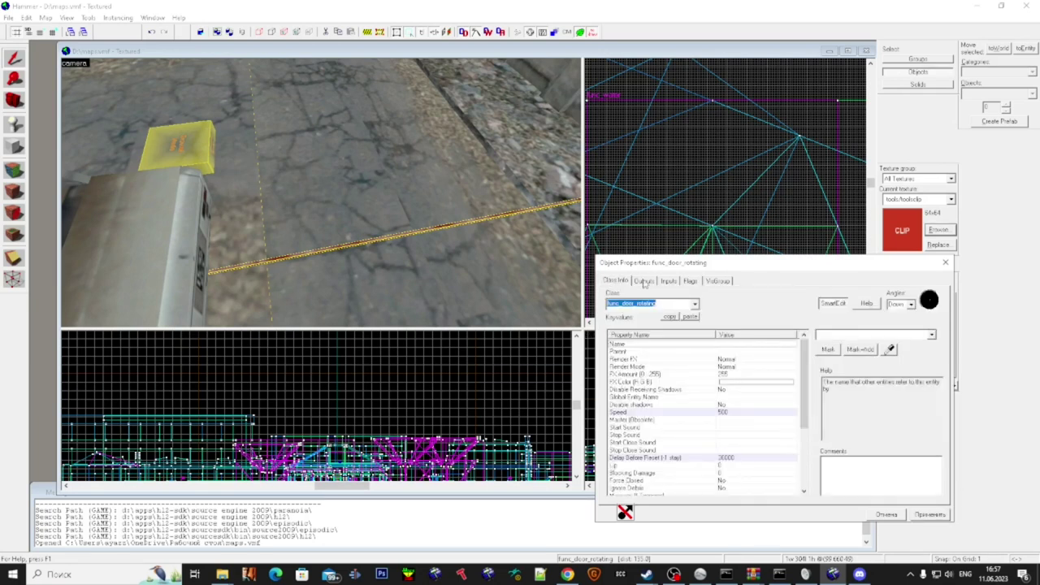
left_click(644, 280)
left_click(805, 431)
left_click(806, 431)
left_click(805, 418)
left_click(806, 418)
left_click(809, 419)
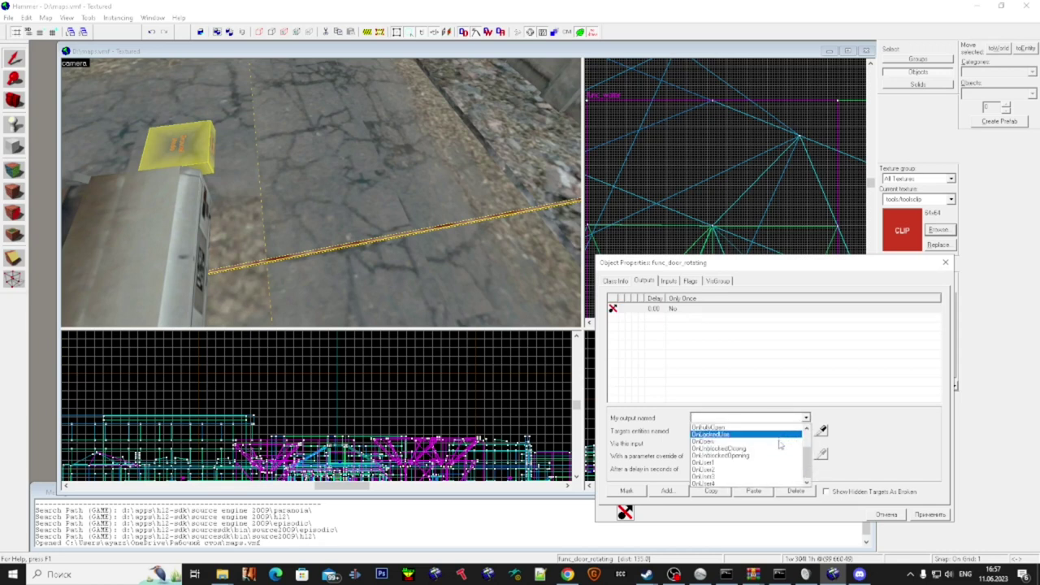
left_click(782, 443)
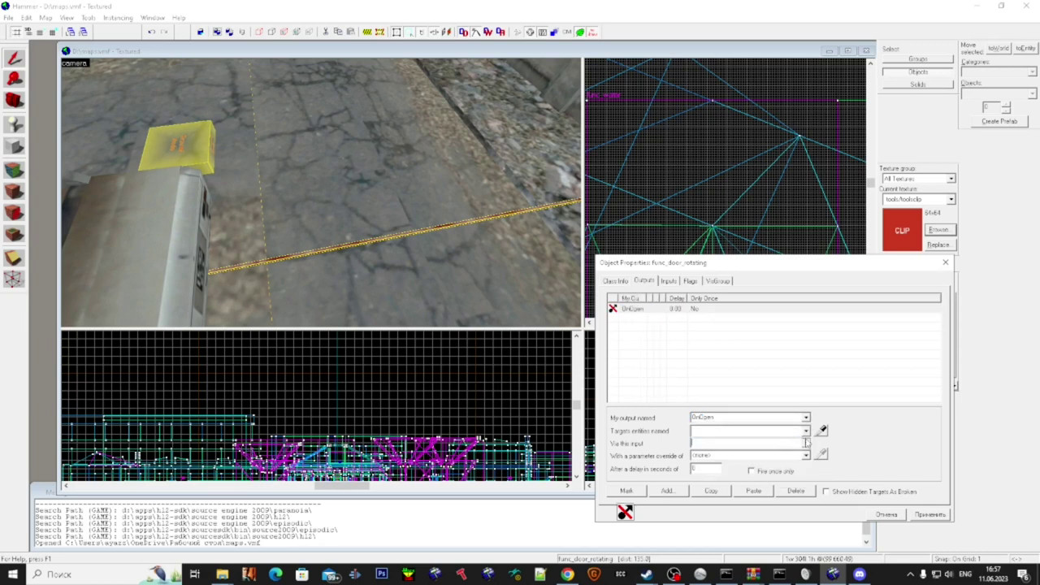
- Target mine1 with the Break input in the OnOpen output and apply it
left_click(805, 431)
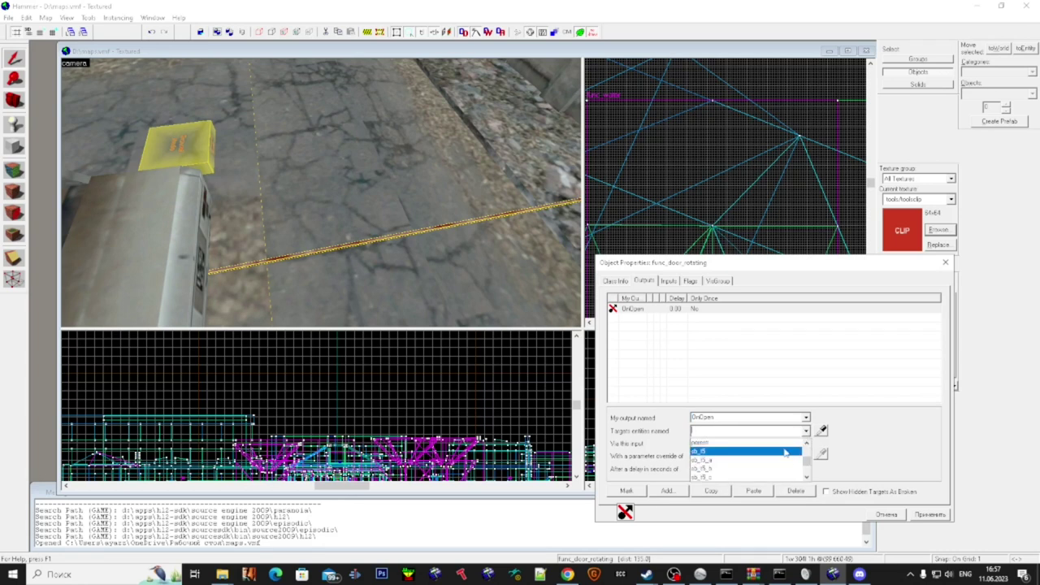
left_click(781, 452)
left_click(805, 444)
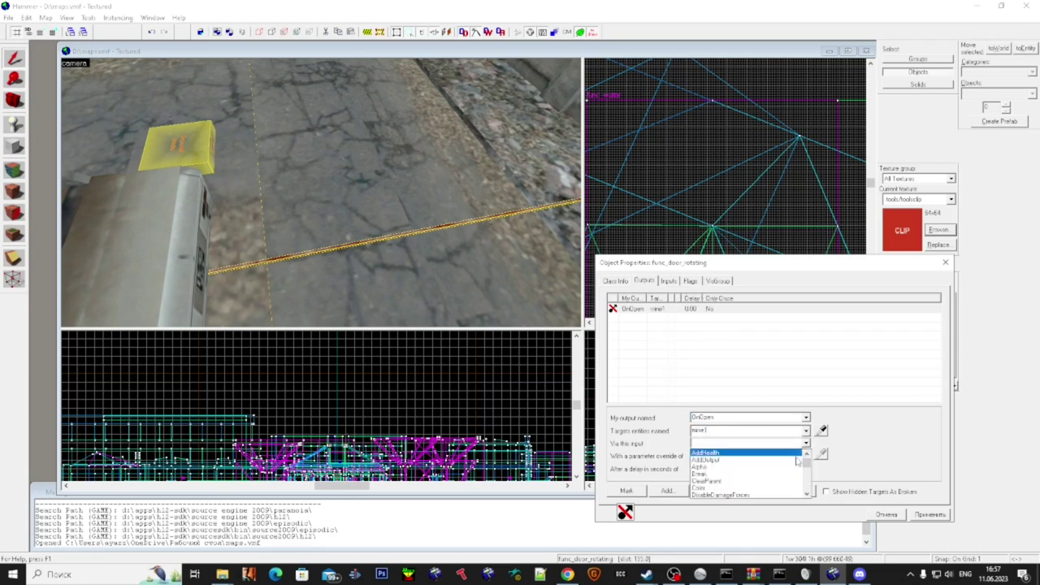
left_click(700, 453)
left_click(929, 514)
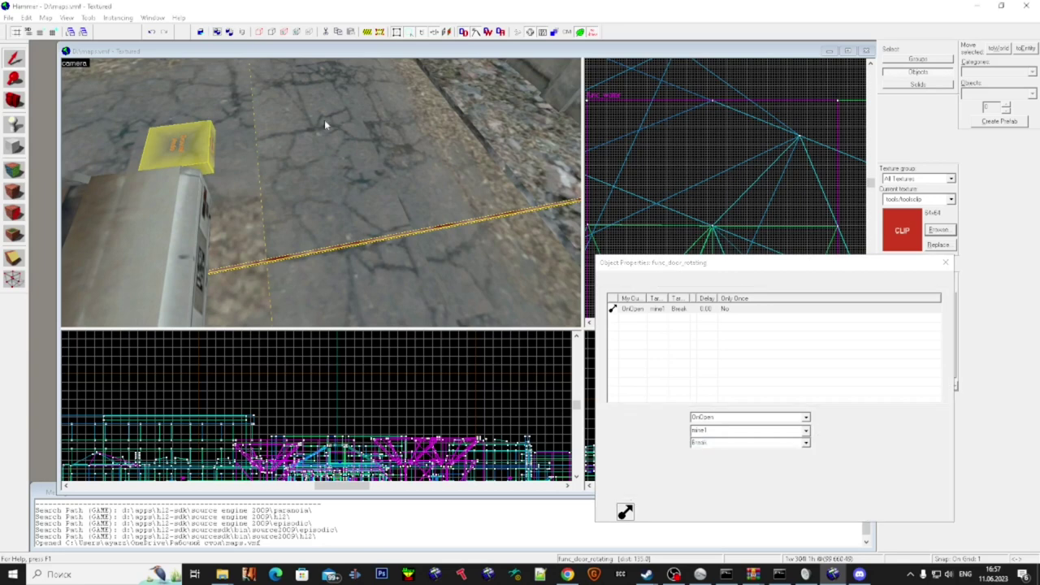
- Select the mine1 func_breakable under the car again and look over the mine and bar
key("w")
left_click(321, 192)
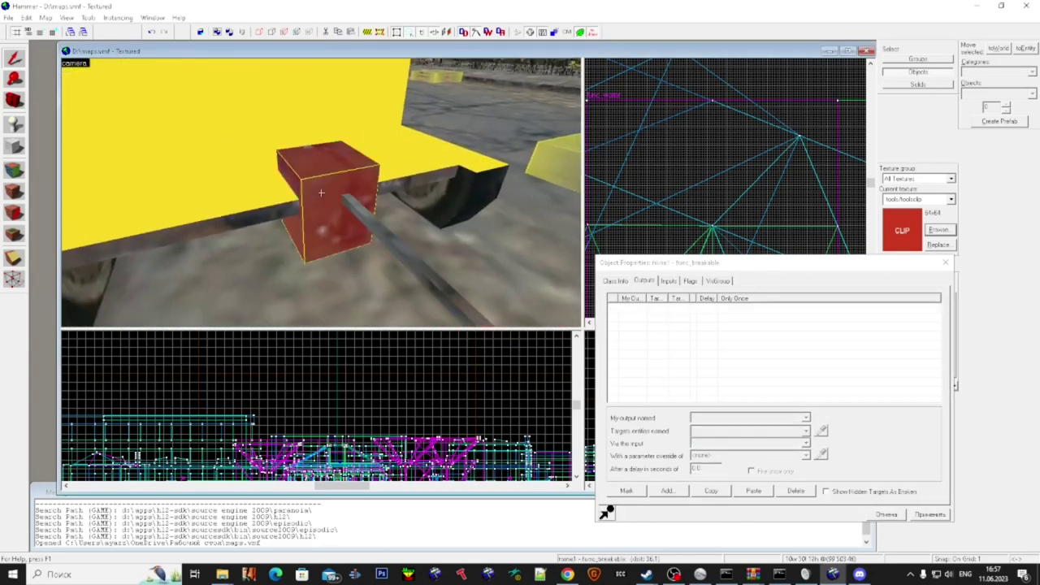
key("s")
key("super")
key("super")
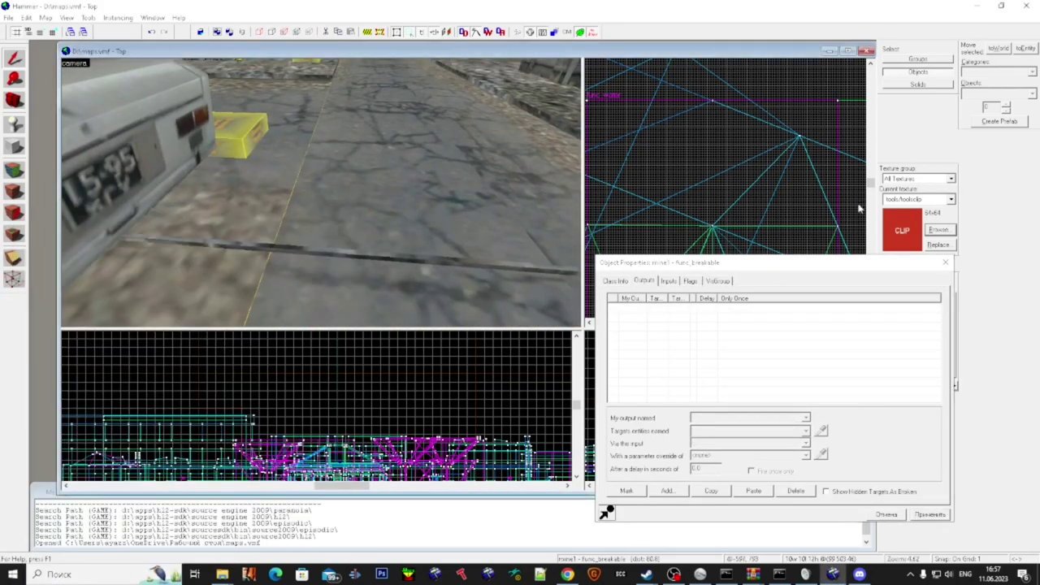
- Find env_explosion by filtering the entity list with "explo" and place one on the road beside the bar
left_click_drag(806, 265, 723, 264)
left_click(15, 123)
left_click(1032, 93)
type("explo")
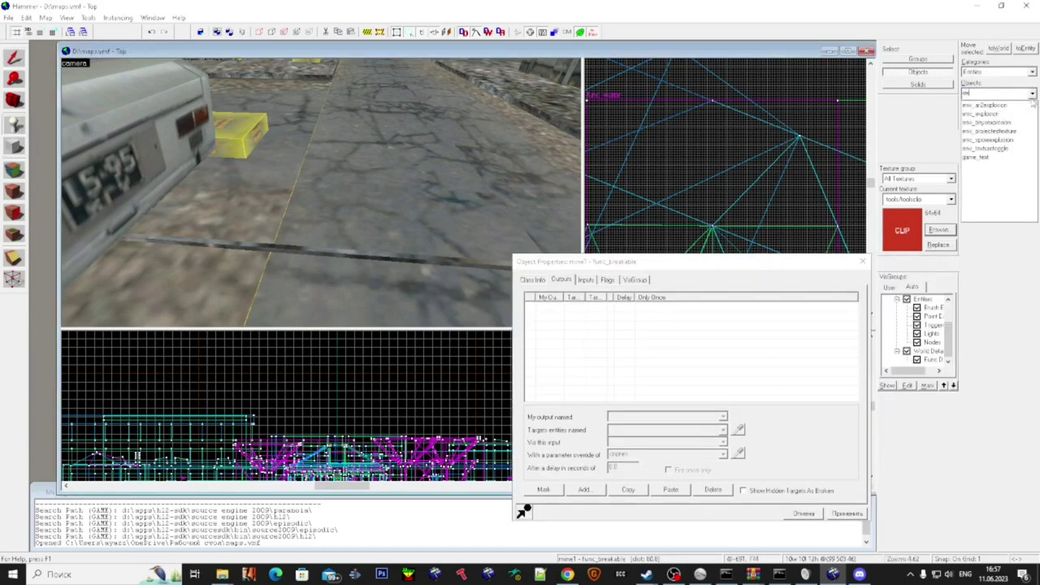
left_click(1005, 115)
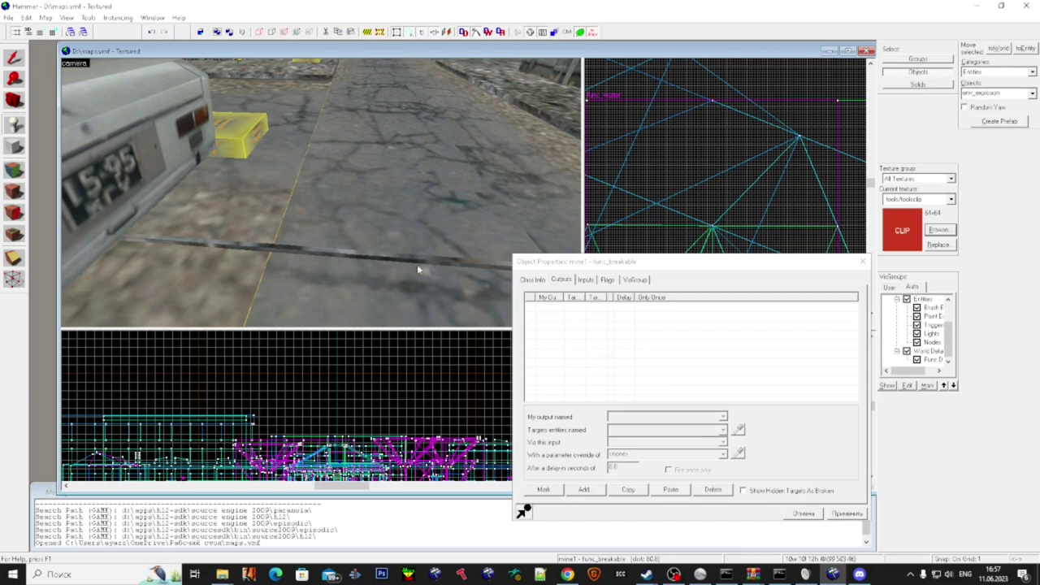
left_click(430, 275)
key("s")
key("d")
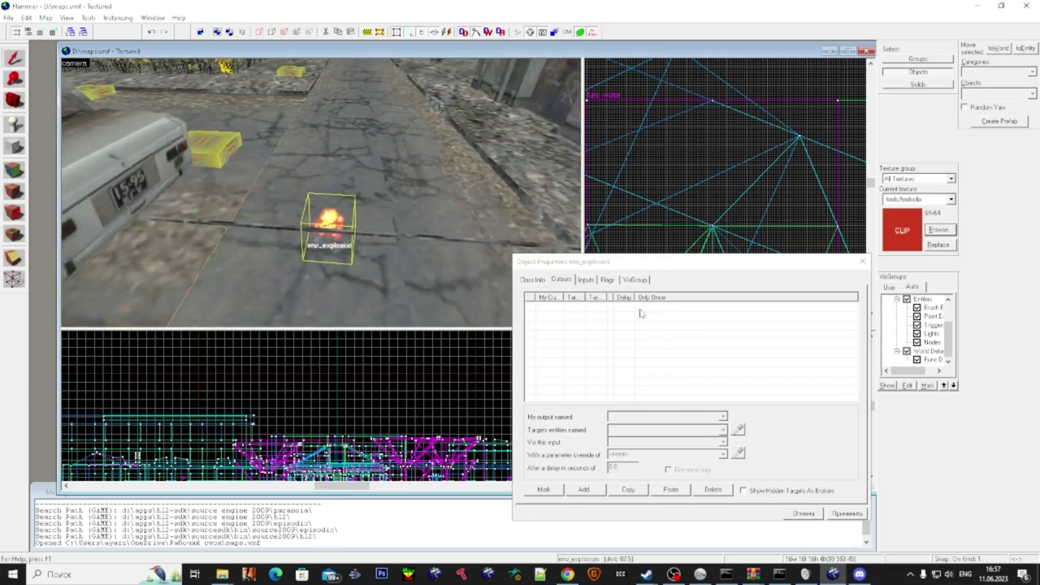
- Set the env_explosion's radius override and magnitude both to 250 and apply the changes
left_click(541, 280)
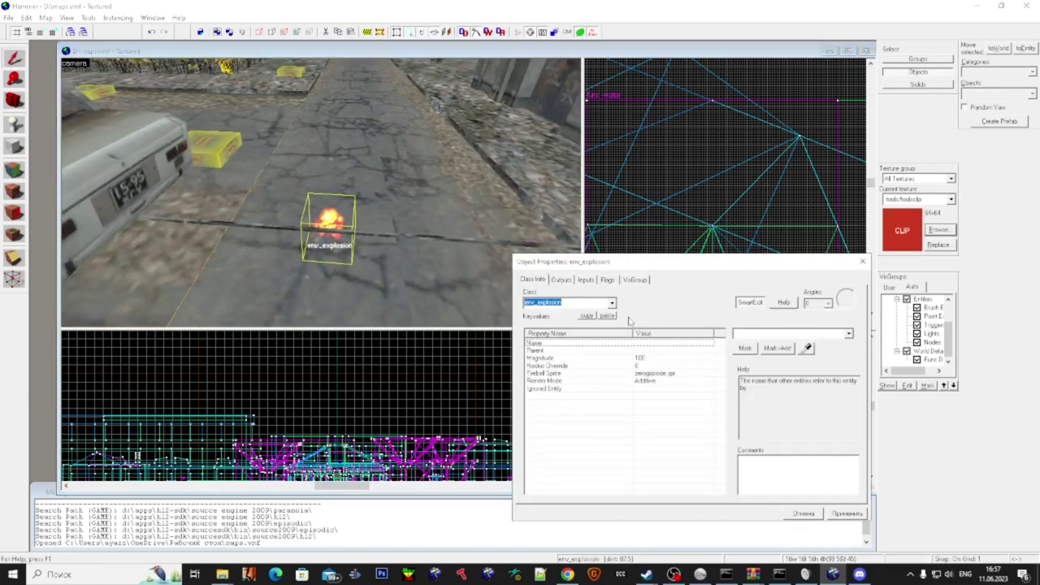
left_click(662, 358)
left_click(642, 367)
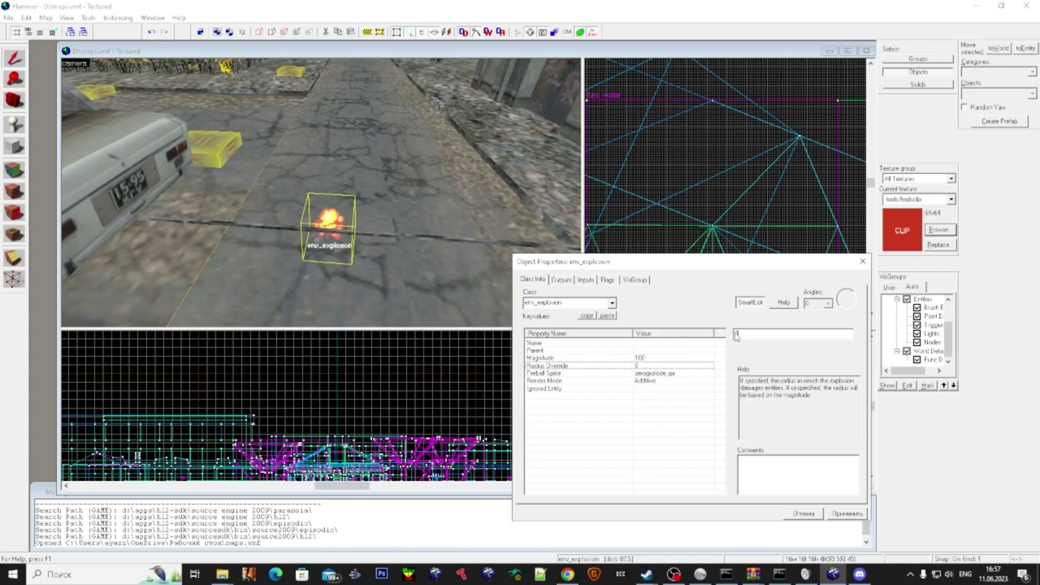
type("25")
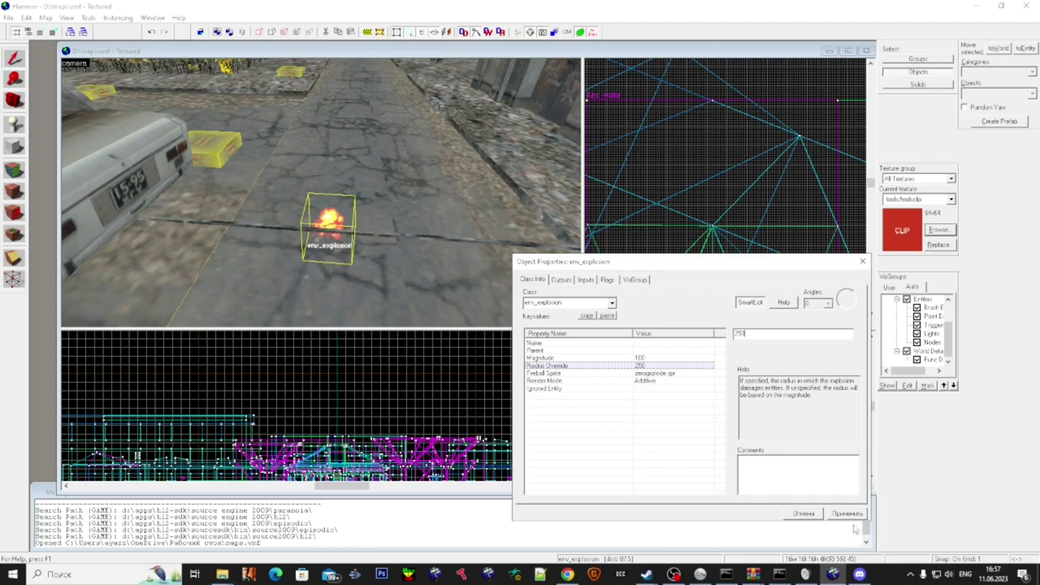
left_click(660, 359)
type("25")
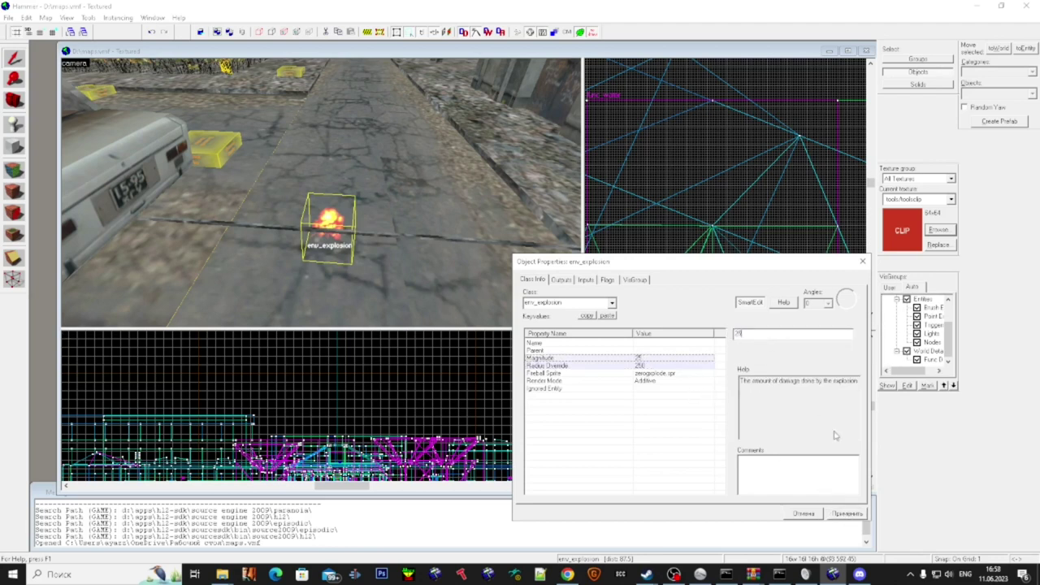
left_click(847, 515)
- Name the env_explosion zero1 and apply the change
left_click(664, 381)
left_click(561, 280)
left_click(533, 279)
left_click(674, 343)
left_click(781, 333)
type("zero1")
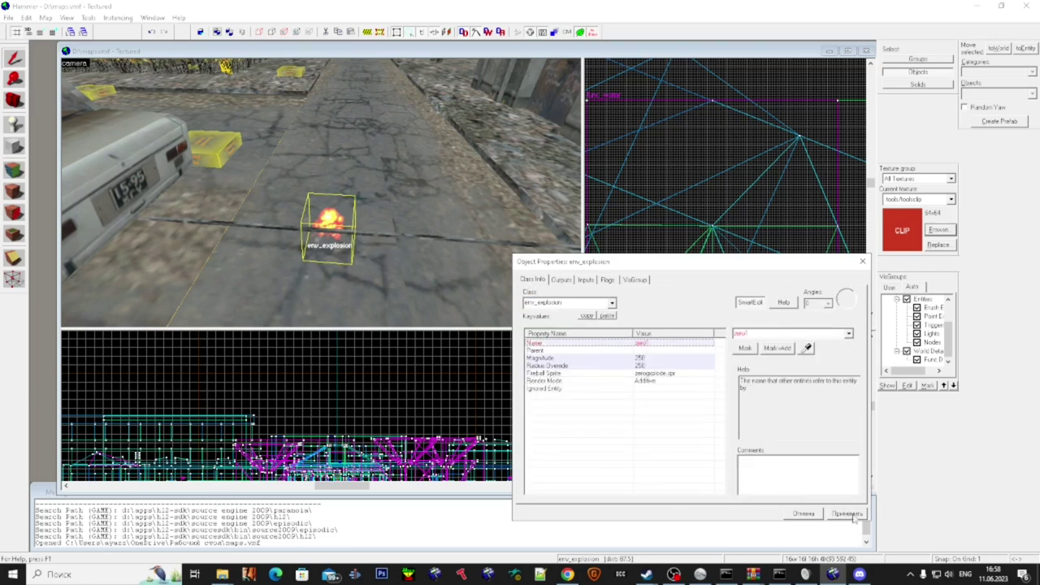
left_click(853, 516)
- Select the mine1 func_breakable under the car and add a new output firing on OnBreak
key("w")
key("a")
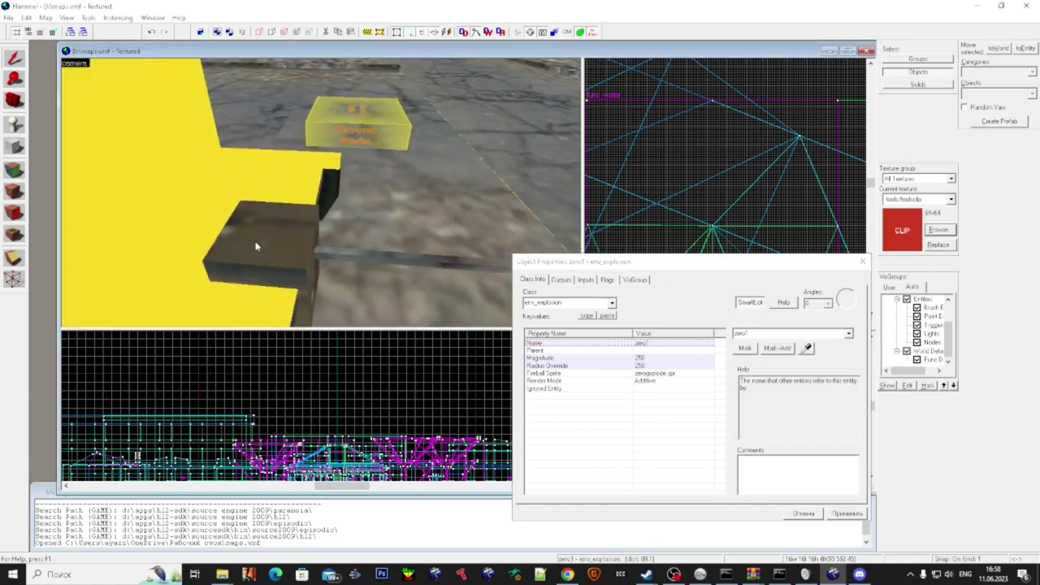
left_click(255, 247)
left_click(562, 280)
left_click(584, 490)
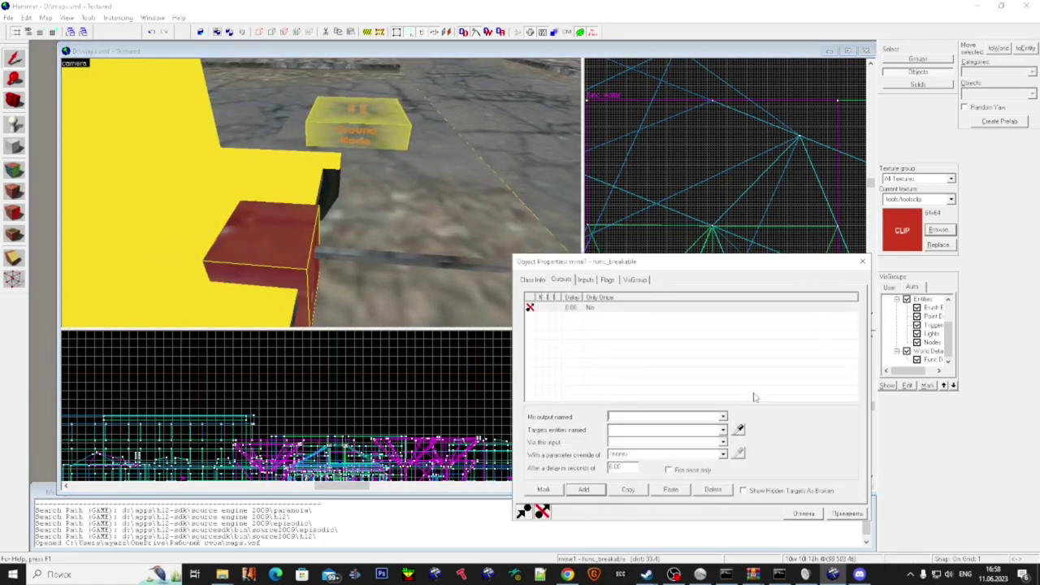
left_click(722, 417)
left_click(718, 416)
left_click(723, 417)
left_click(700, 428)
- Target zero1 with the Explode input in mine1's OnBreak output and apply it
left_click(722, 430)
type("zero1")
left_click(704, 441)
left_click(704, 442)
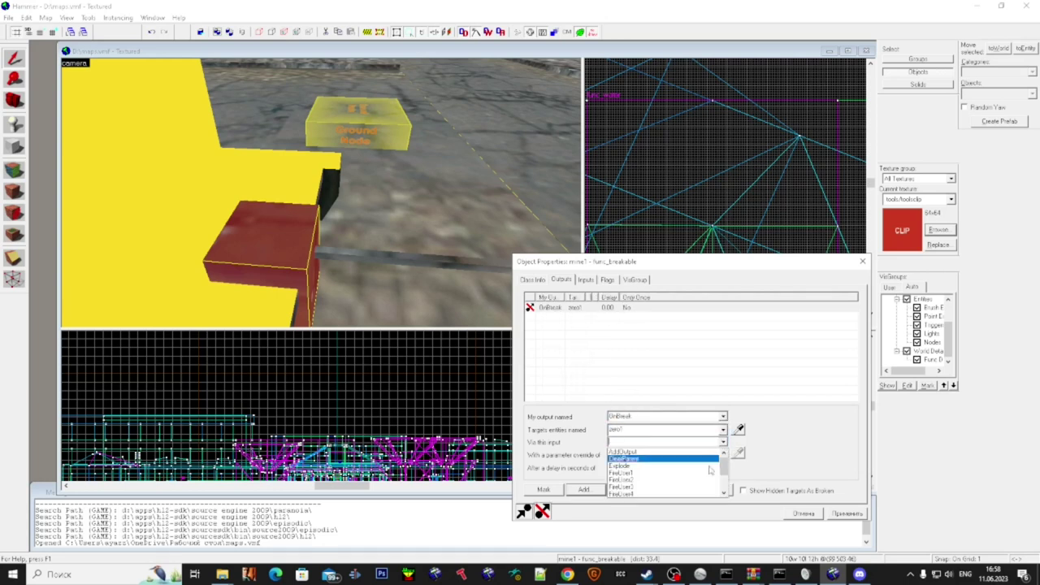
left_click(666, 467)
left_click(847, 514)
- Select the func_door_rotating bar across the road and look over its keyvalues and position
key("s")
key("d")
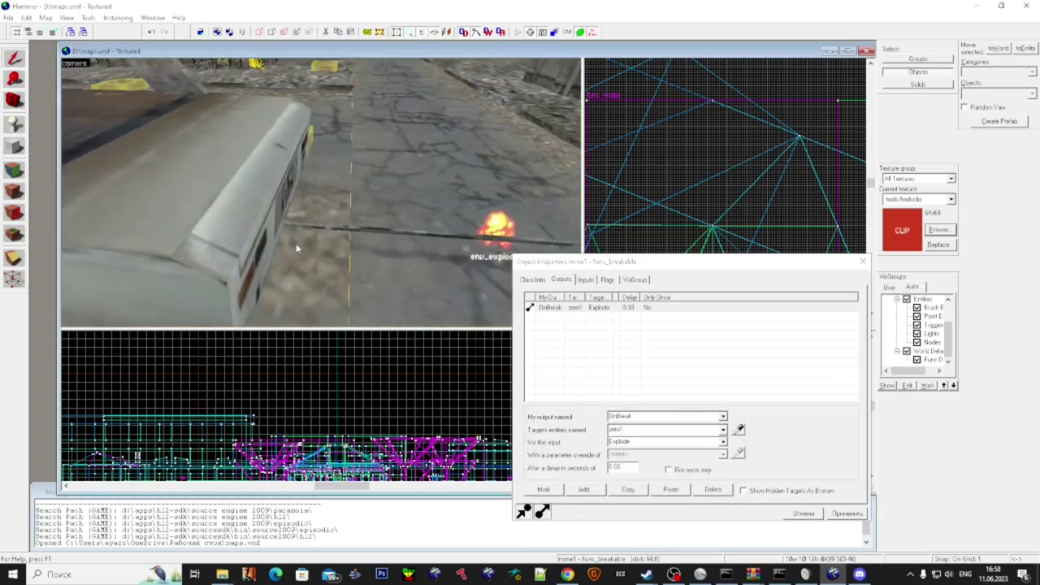
key("d")
left_click(351, 242)
key("s")
left_click(350, 244)
key("Escape")
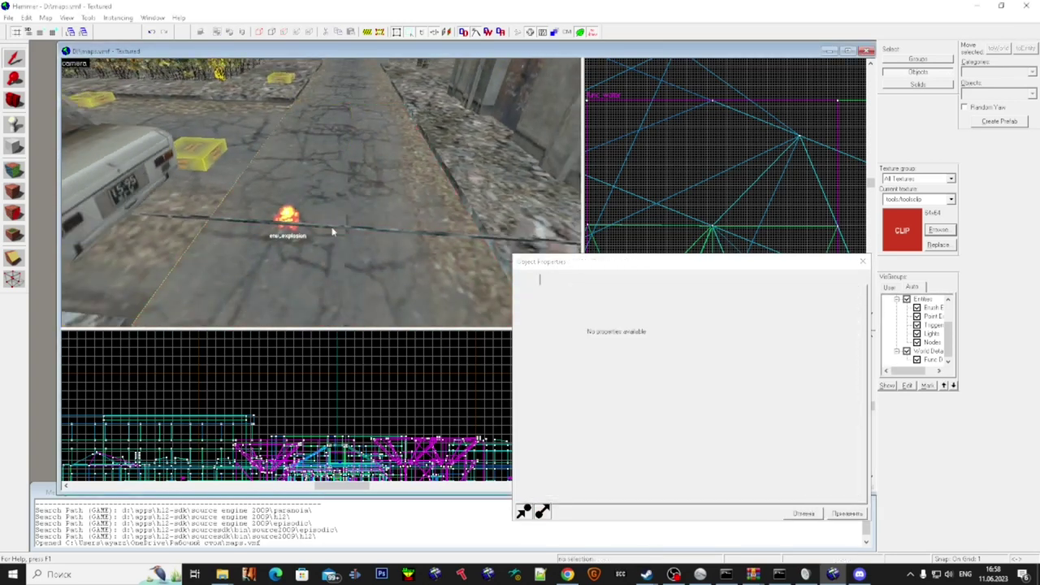
left_click(332, 228)
scroll(673, 446, "down", 5)
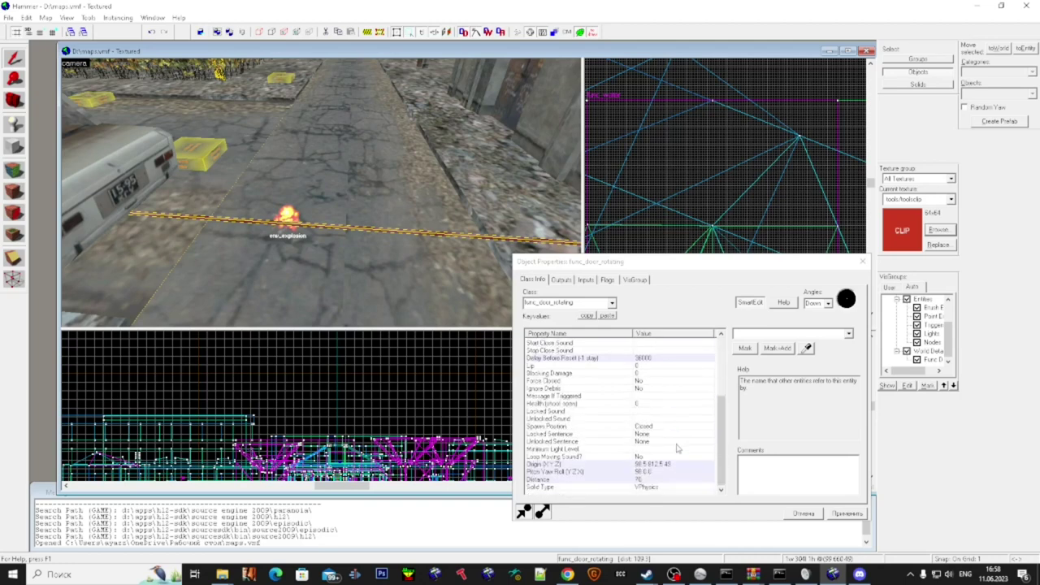
key("z")
key("d")
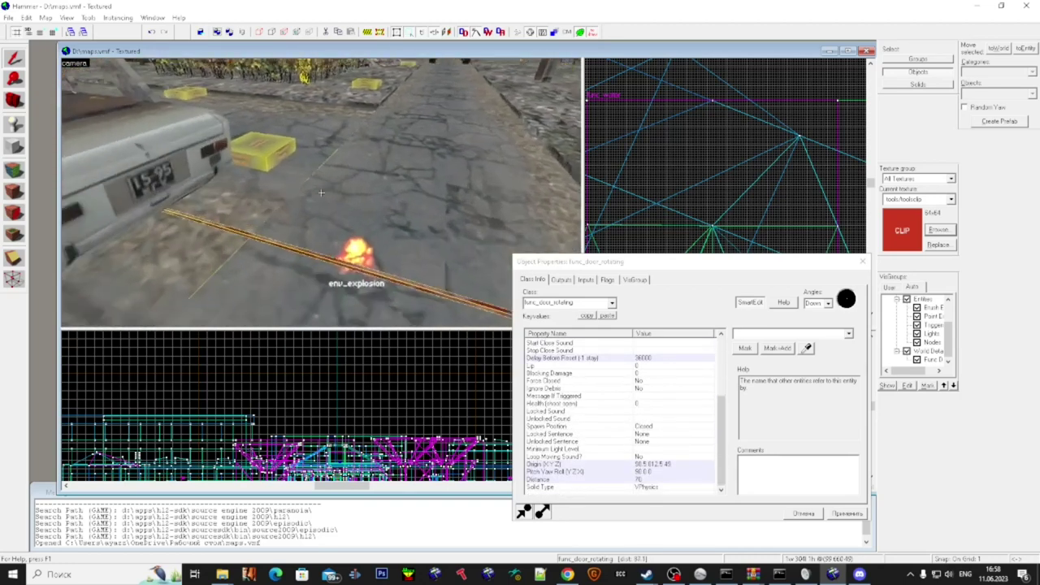
left_click(321, 192)
key("Escape")
- Enable the Touch Opens flag on the second func_door_rotating bar by the hedge, check its orientation, and apply
key("w")
key("w")
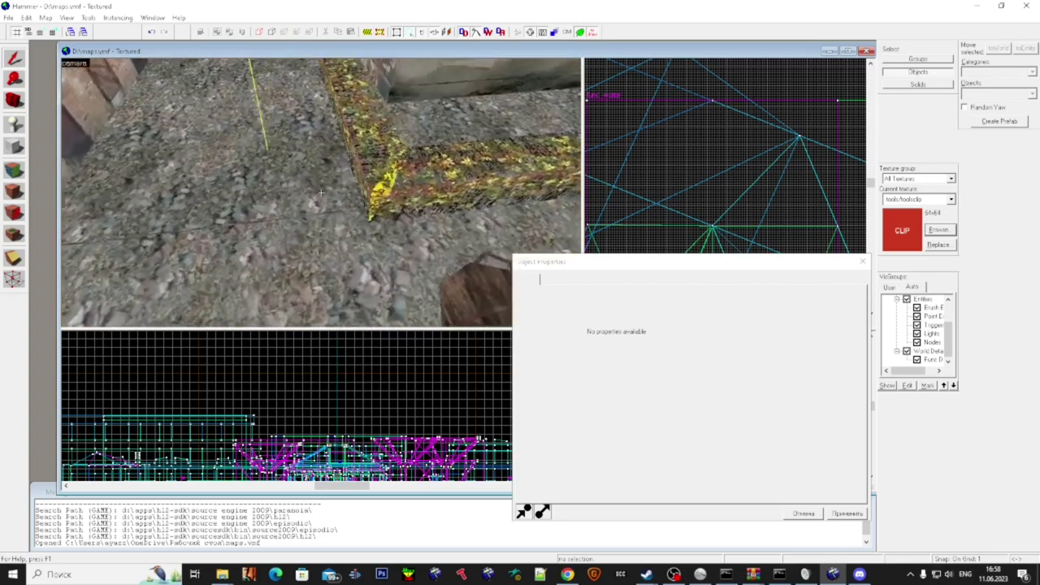
left_click(321, 193)
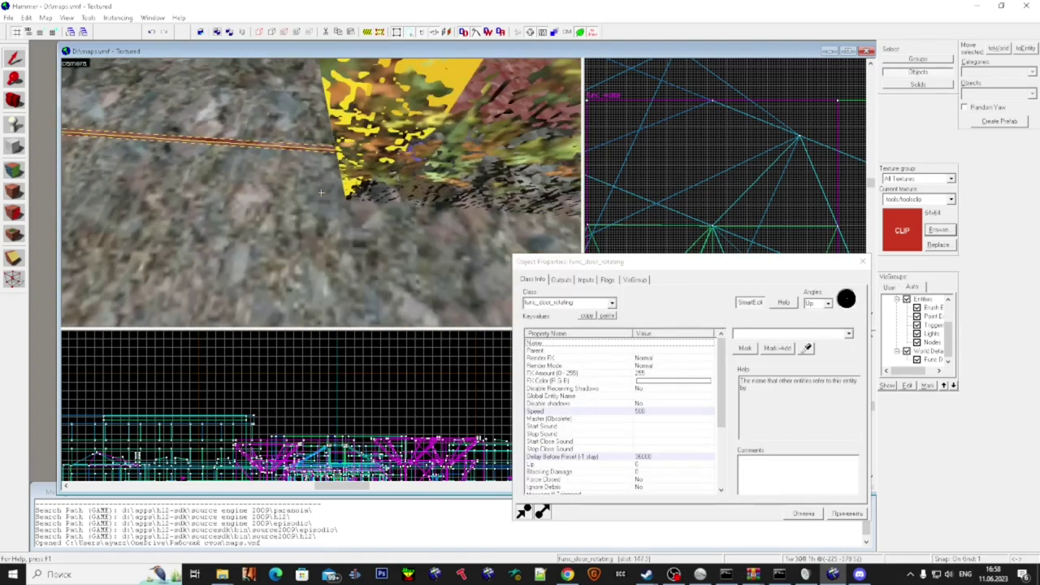
key("super")
key("Escape")
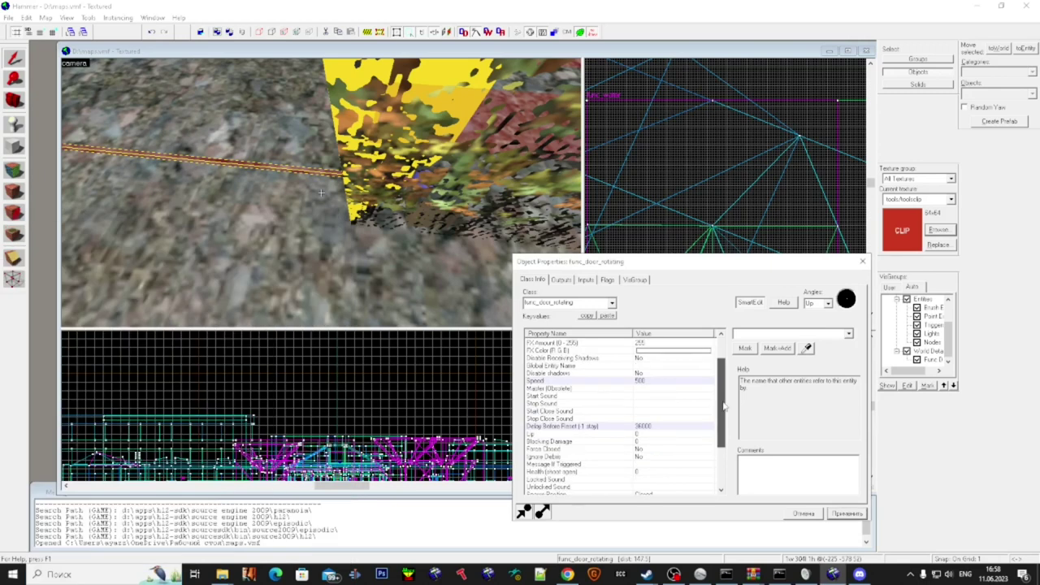
left_click(607, 279)
left_click(528, 392)
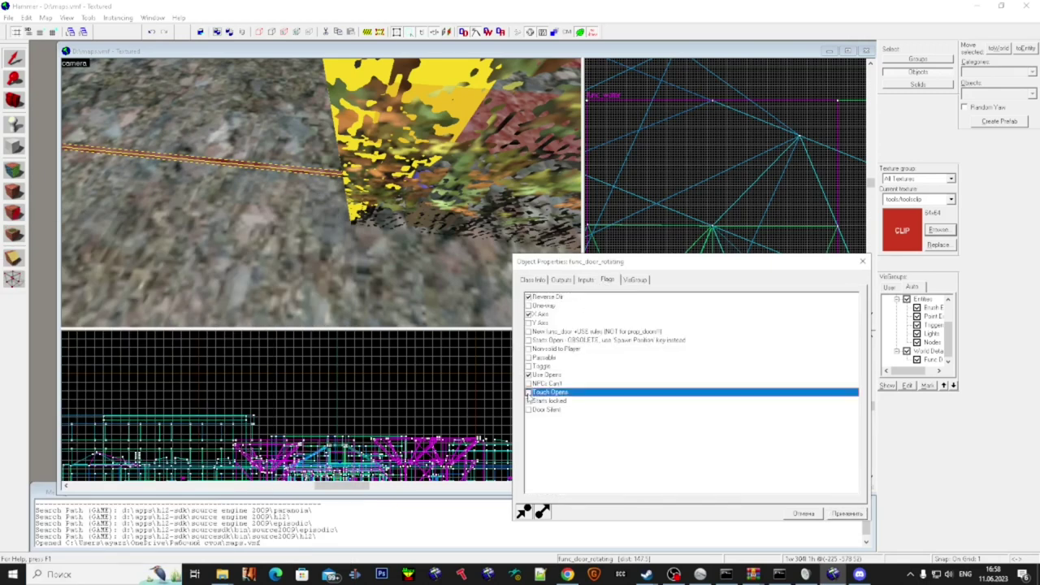
left_click(533, 279)
scroll(603, 421, "down", 3)
left_click(663, 472)
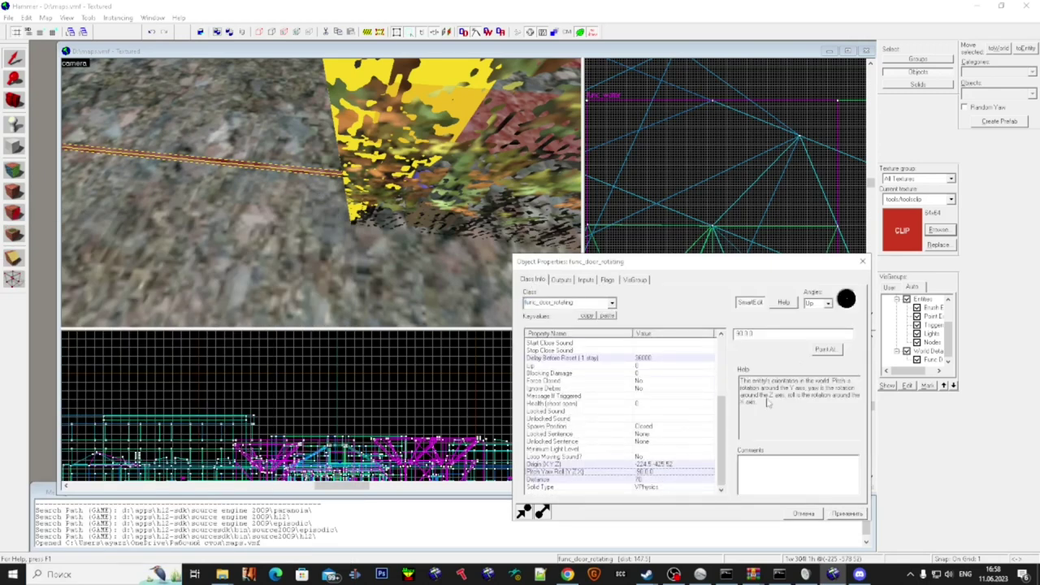
left_click(828, 304)
left_click(852, 518)
- Select the mine2 func_breakable in the hedge and look over its keyvalues
scroll(360, 161, "up", 5)
left_click(428, 182)
scroll(431, 186, "down", 5)
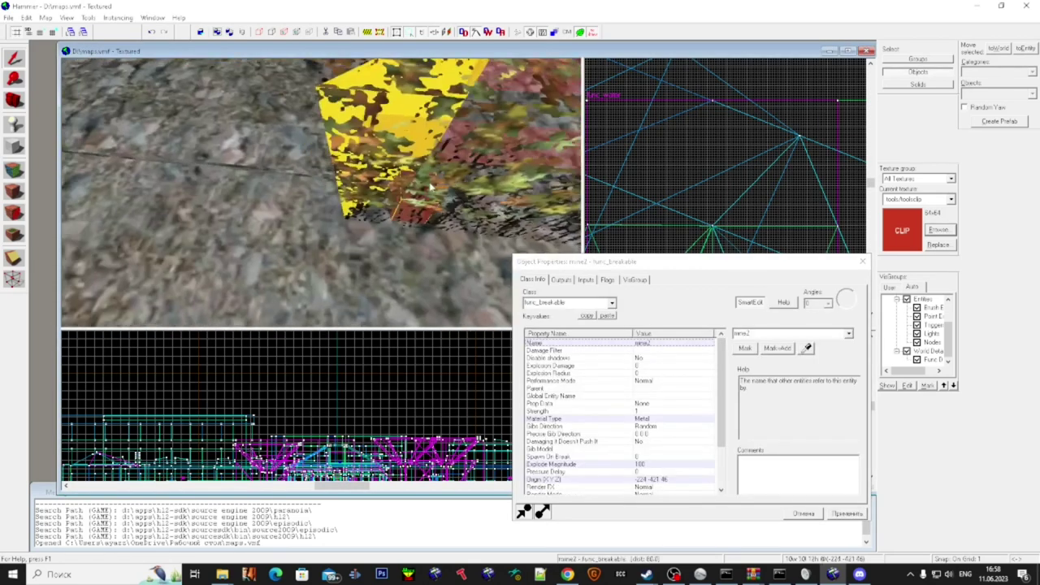
key("a")
key("d")
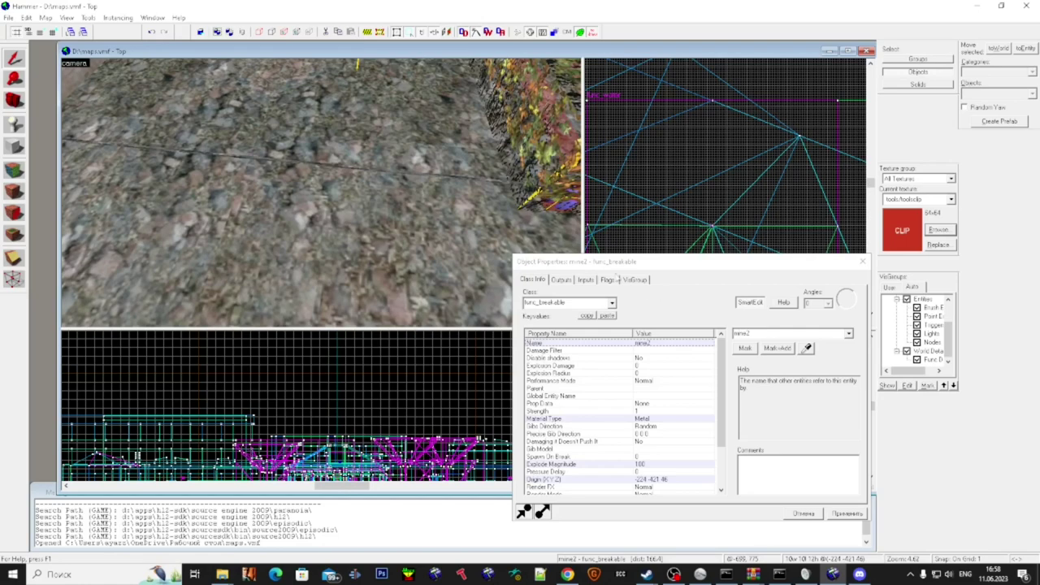
- Copy the zero1 env_explosion to the second bar by the hedge, rename the copy zero2 and apply
key("z")
key("s")
key("w")
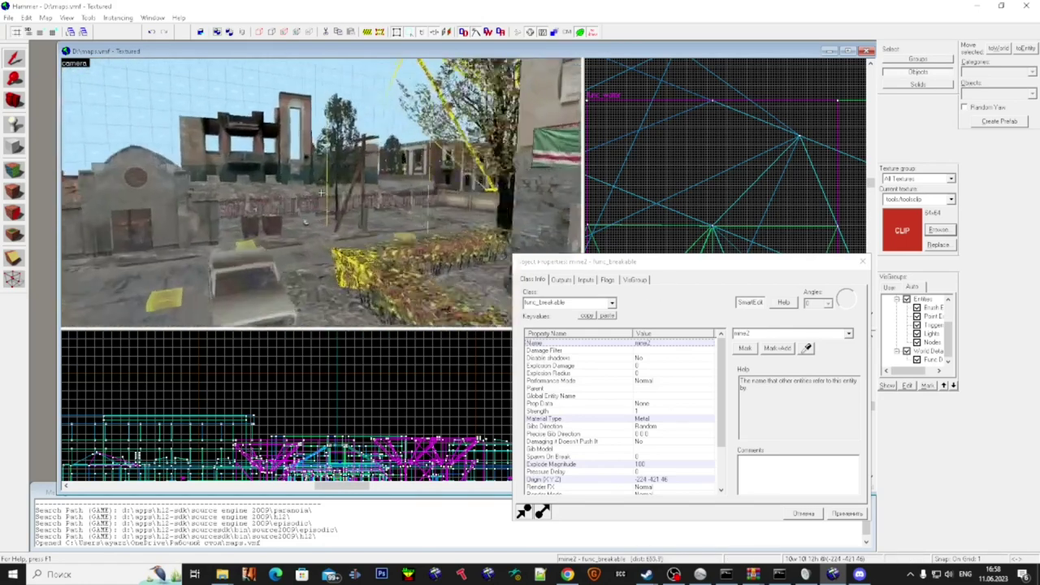
left_click(321, 193)
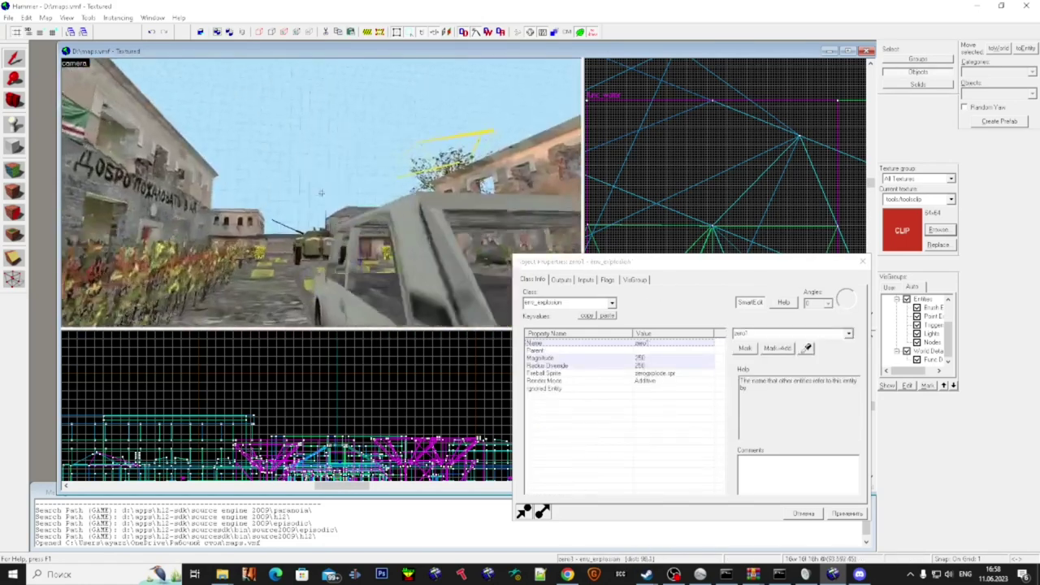
key("w")
left_click(321, 193)
key("super")
left_click(778, 329)
left_click(790, 334)
key("BackSpace")
left_click(843, 513)
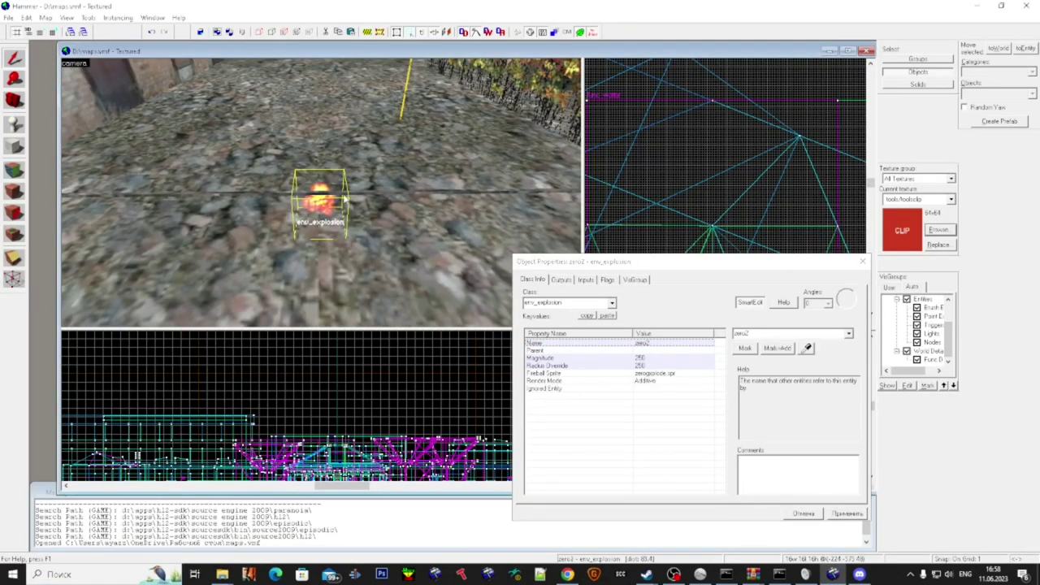
- Select the func_door_rotating bar beside zero2 and add a new output firing on OnOpen
left_click(351, 195)
key("d")
left_click(561, 281)
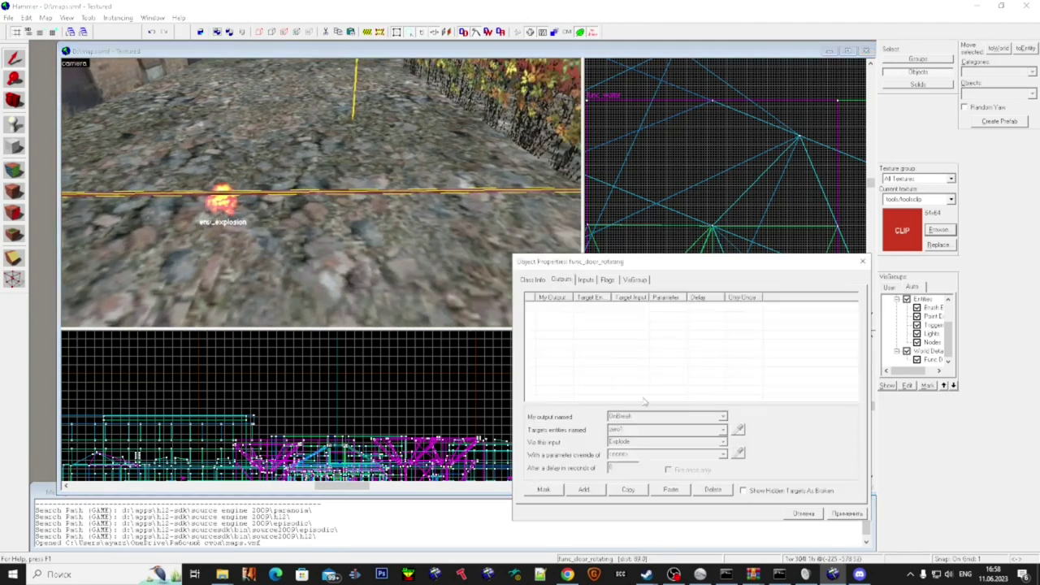
left_click(583, 490)
left_click(722, 416)
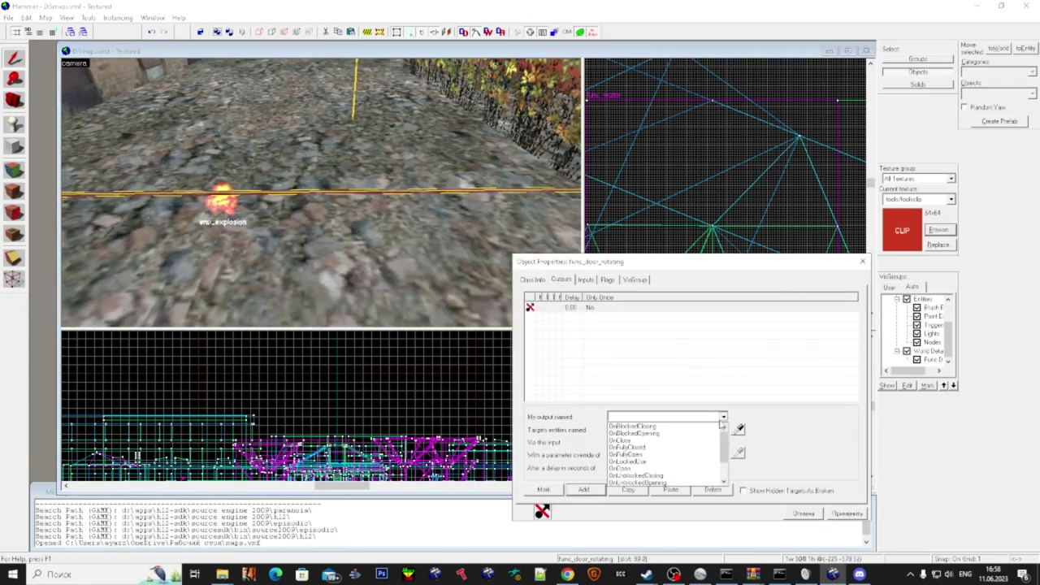
left_click(695, 470)
- Target mine2 with the Break input in the second bar's OnOpen output and apply it
left_click(723, 431)
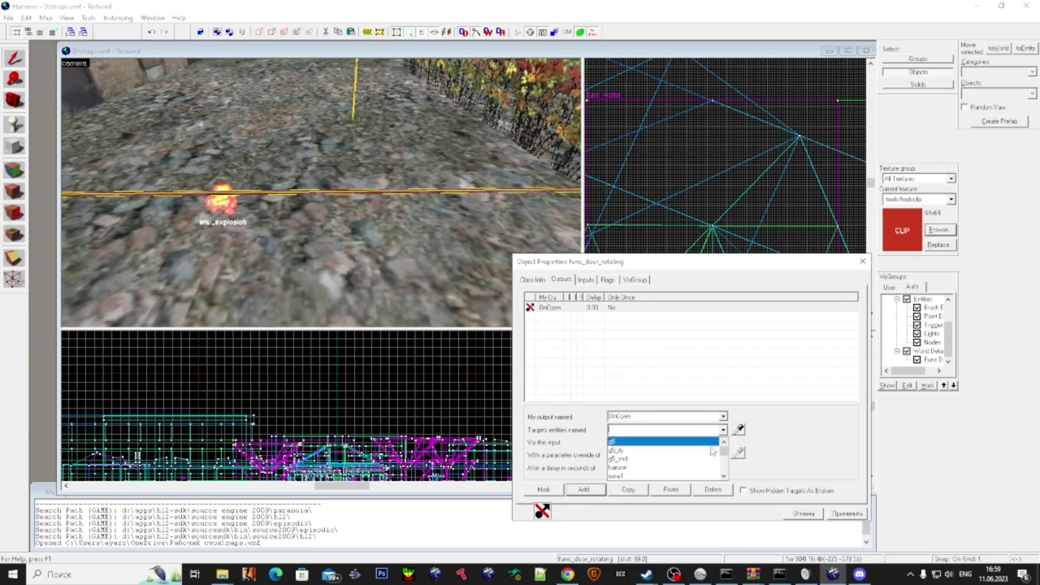
left_click(690, 451)
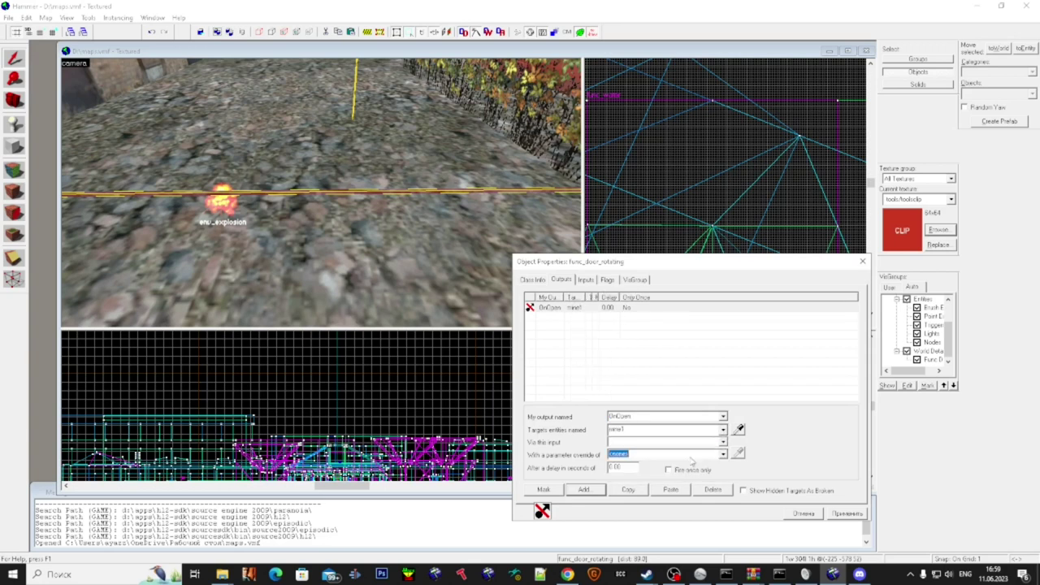
left_click(722, 430)
left_click(692, 455)
left_click(722, 442)
left_click(692, 473)
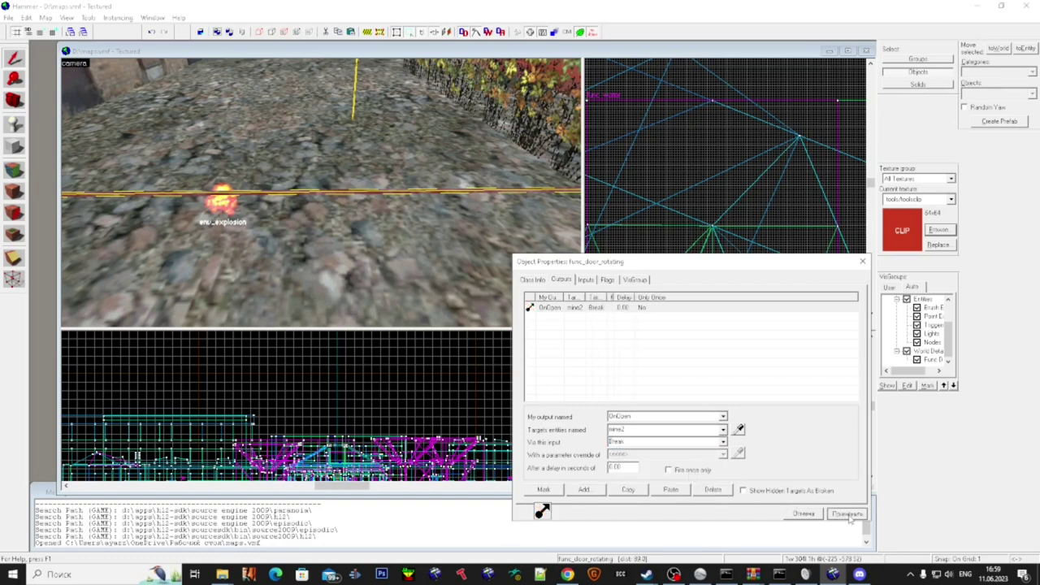
- Add an OnBreak output to the mine2 func_breakable that sends Explode to zero2, and apply it
key("d")
key("w")
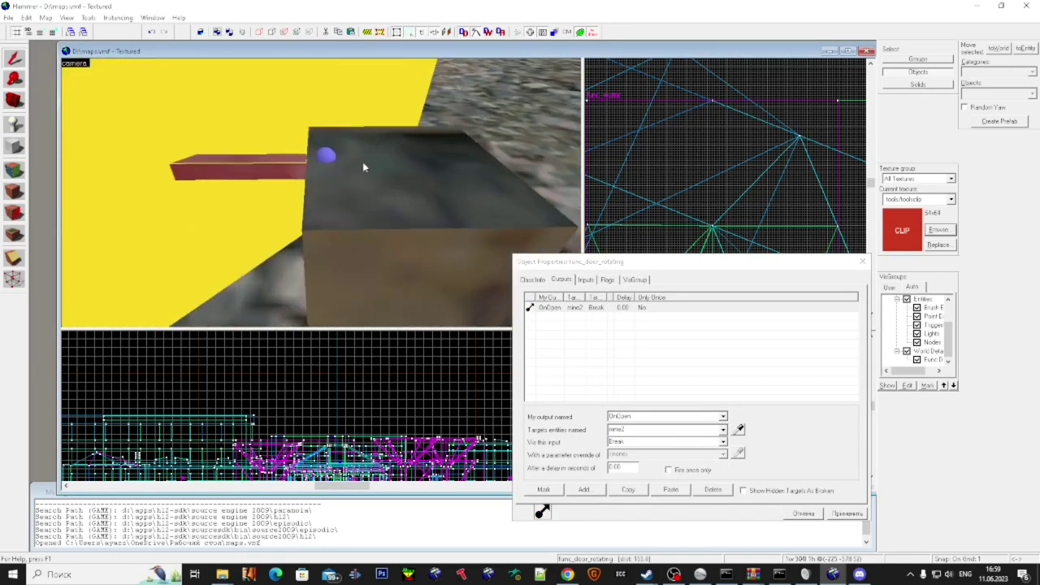
left_click(364, 168)
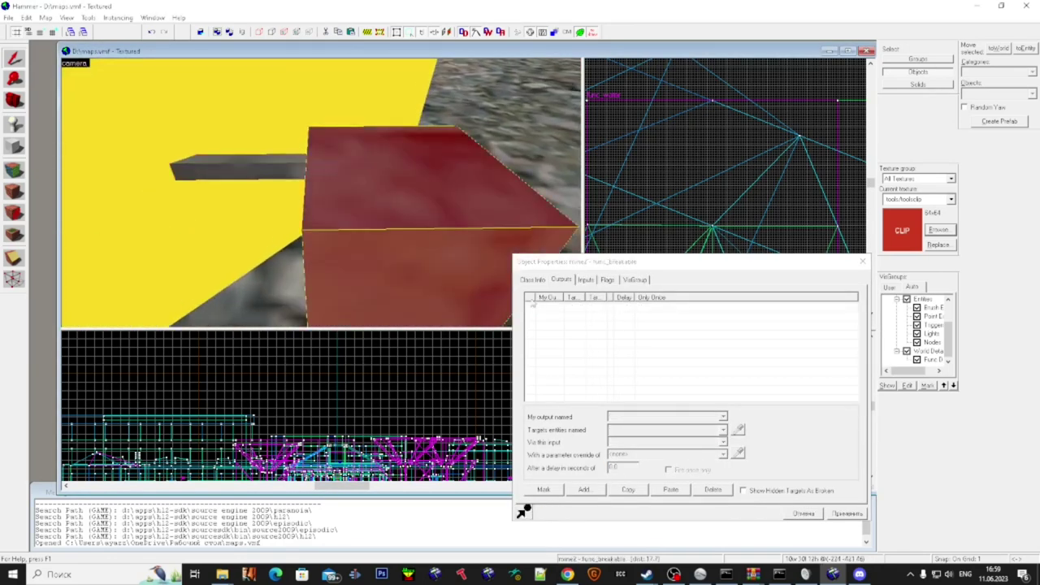
left_click(584, 490)
left_click(722, 429)
left_click(722, 429)
left_click(722, 429)
scroll(715, 442, "down", 5)
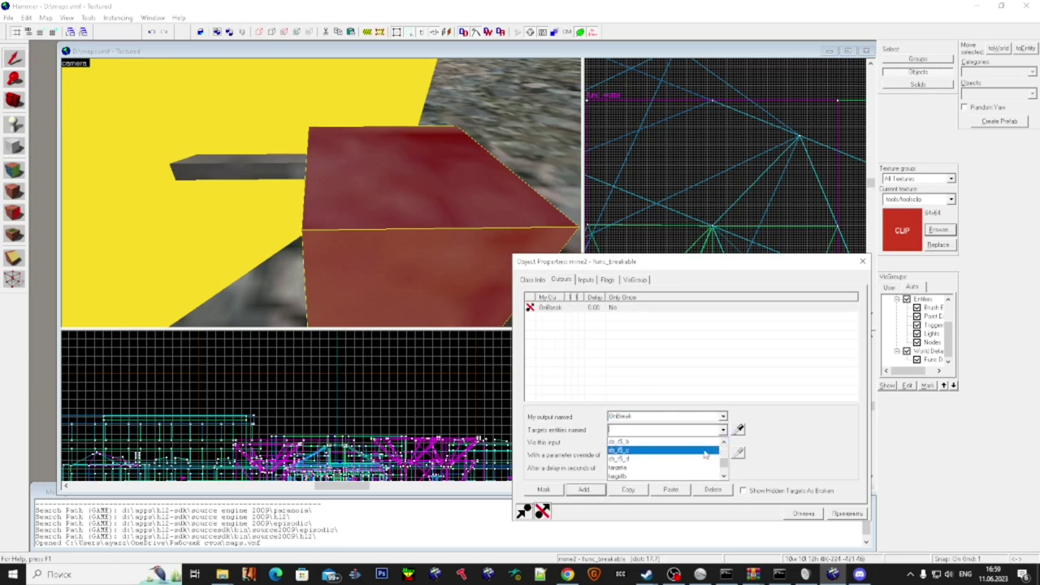
left_click(703, 467)
left_click(722, 442)
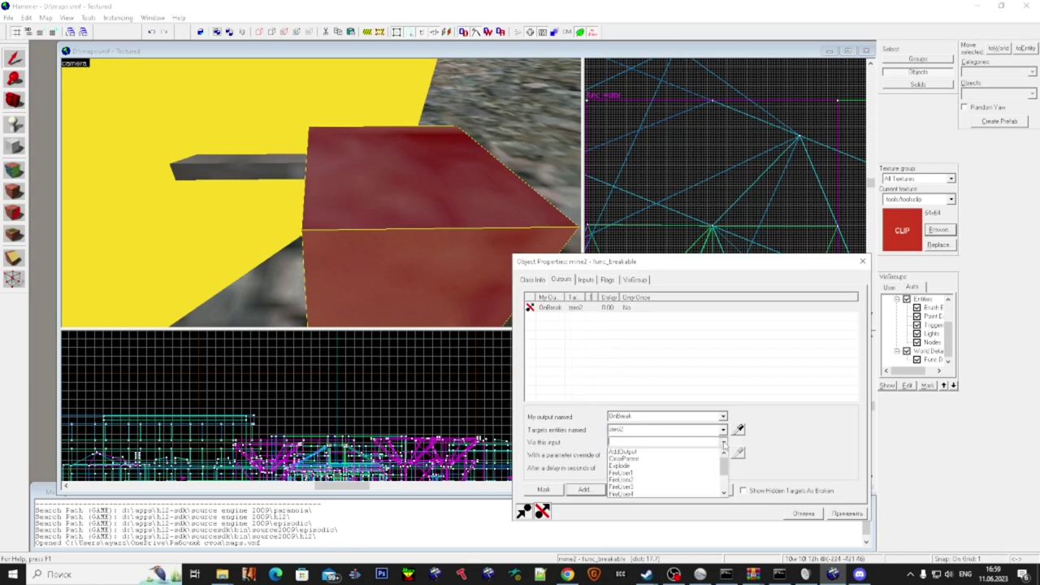
left_click(703, 467)
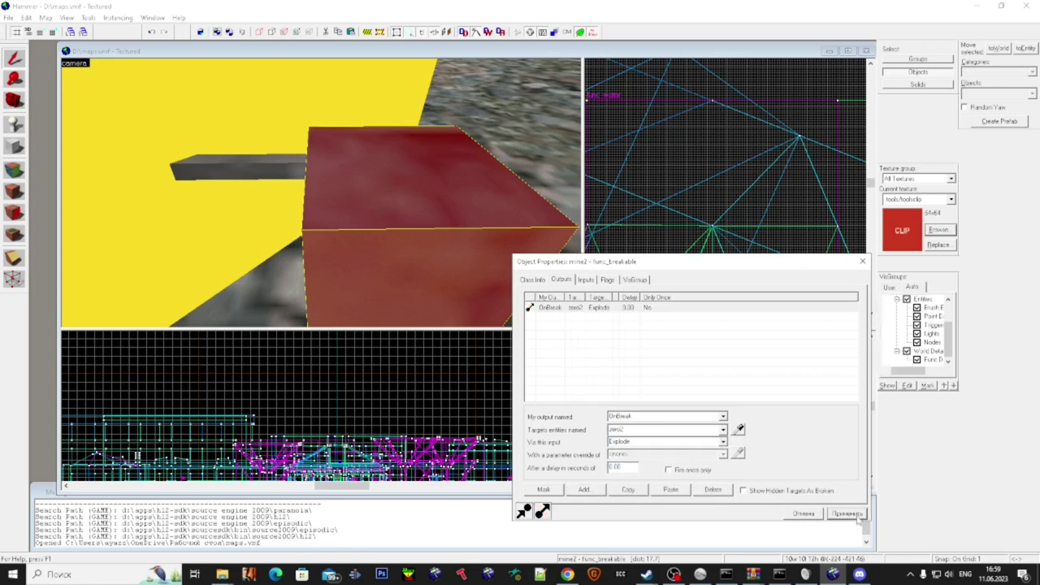
- Select the karusel func_rotating near the hedge and look over its flags and keyvalues
key("z")
key("s")
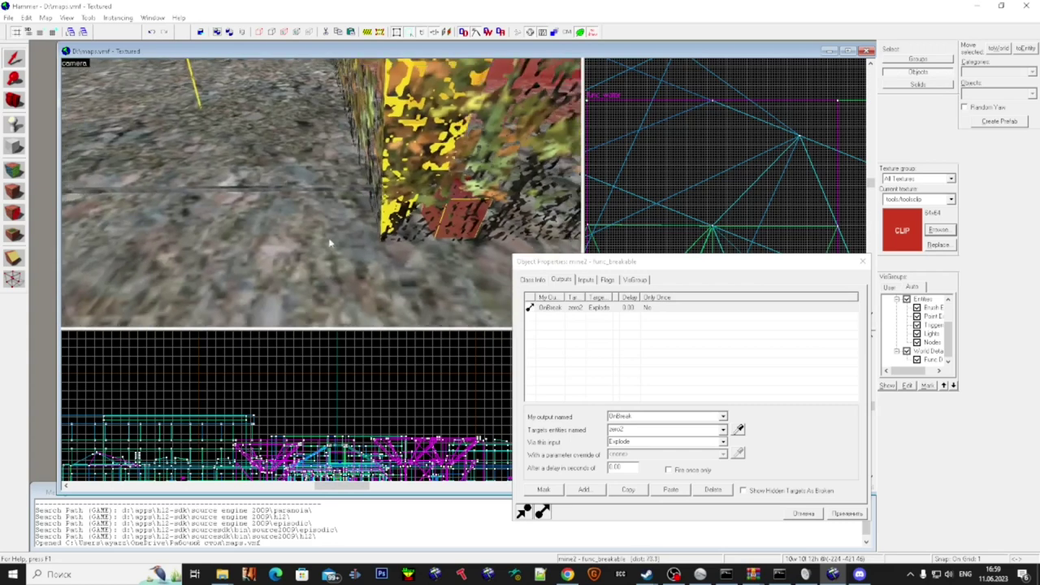
key("s")
left_click(444, 281)
left_click(607, 280)
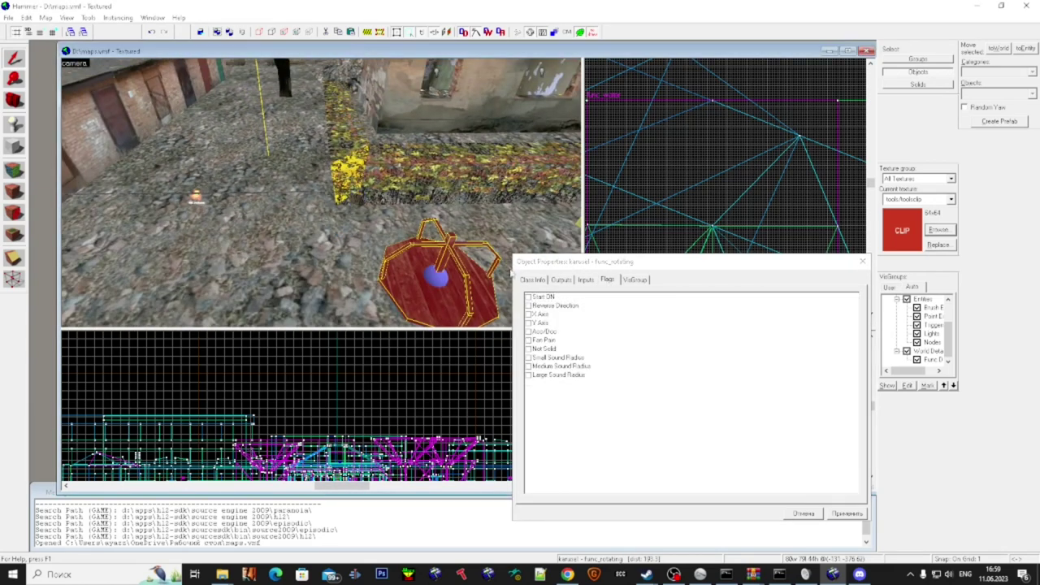
left_click(532, 280)
key("d")
key("d")
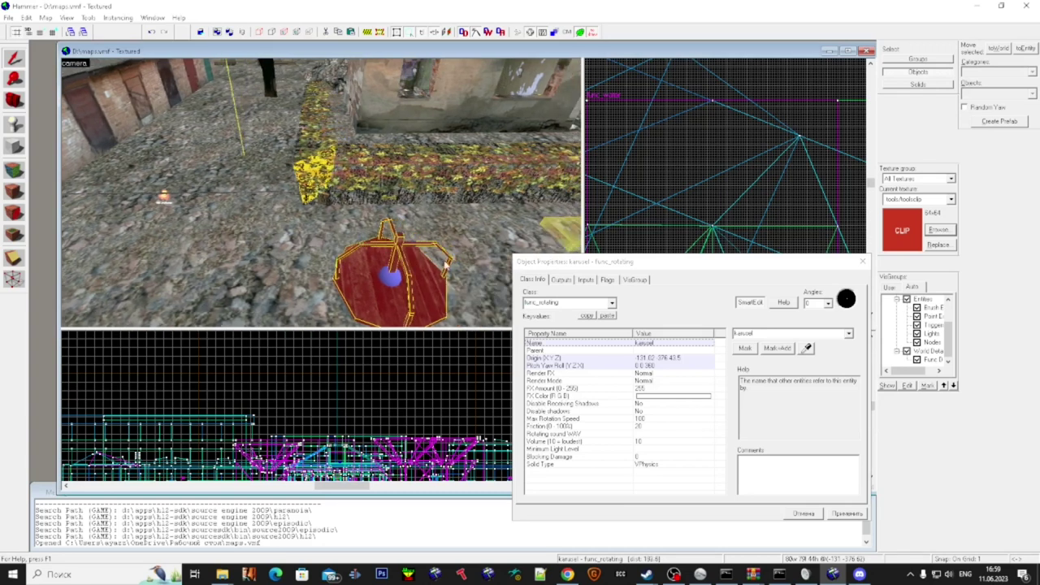
- Examine the karusel func_rotating's Start ON flag and its Solid Type setting
left_click(608, 281)
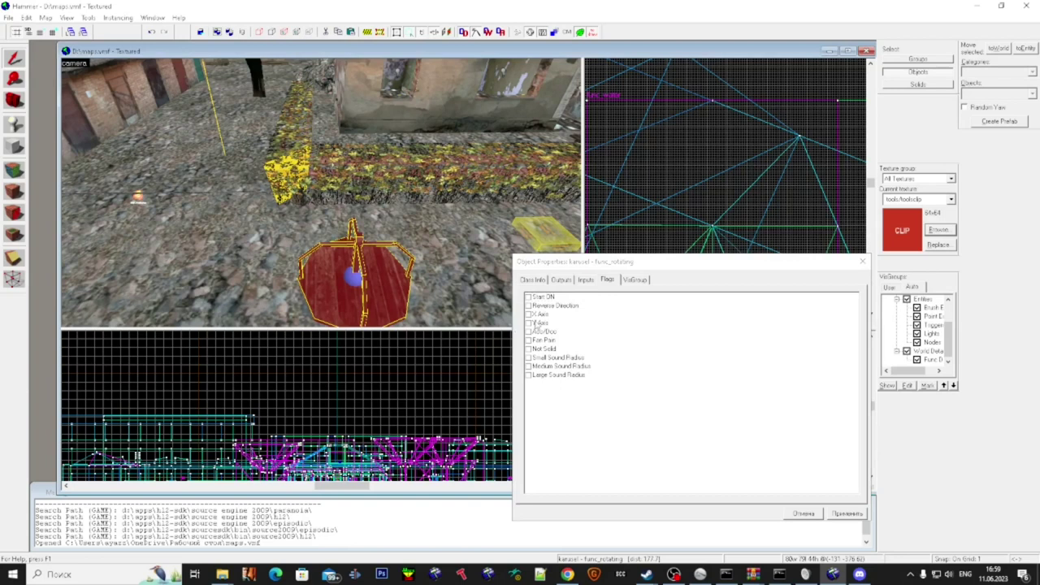
left_click(529, 299)
left_click(533, 280)
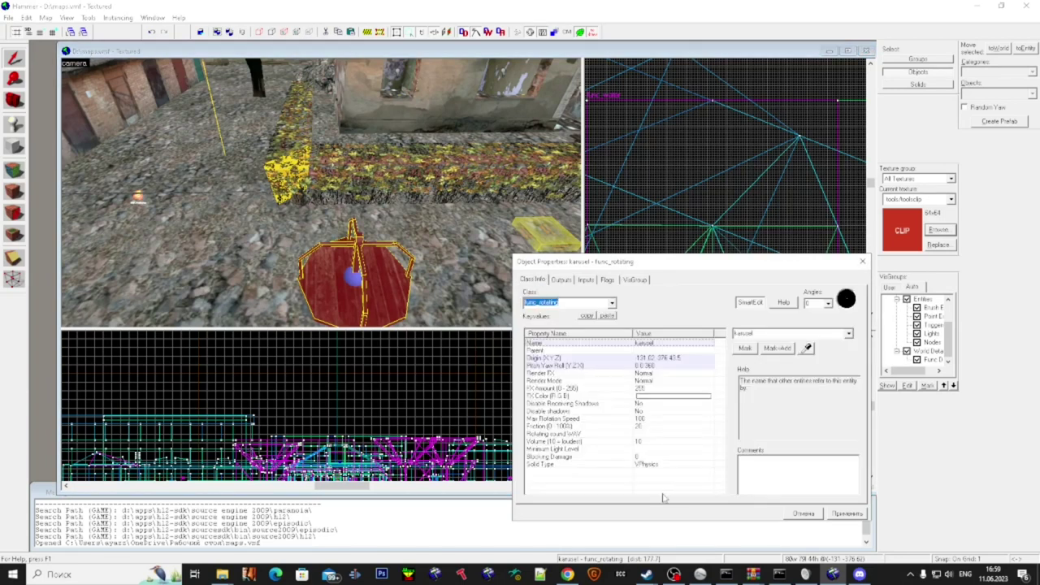
left_click(636, 465)
left_click(607, 279)
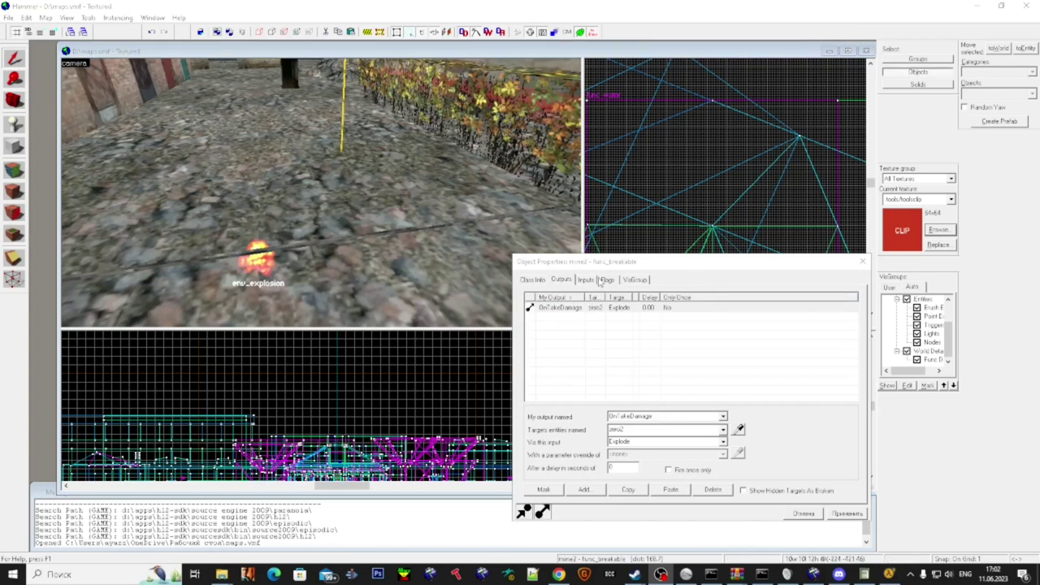
- Copy the mine2 func_breakable's OnTakeDamage output that sends Explode to zero2, delete it from the breakable, and apply
left_click(592, 311)
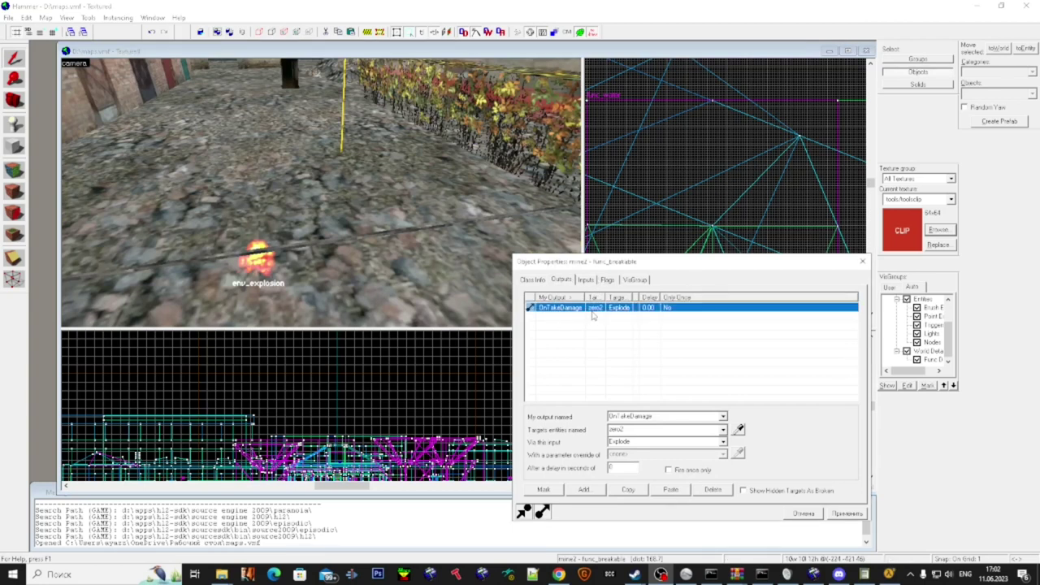
scroll(304, 181, "down", 1)
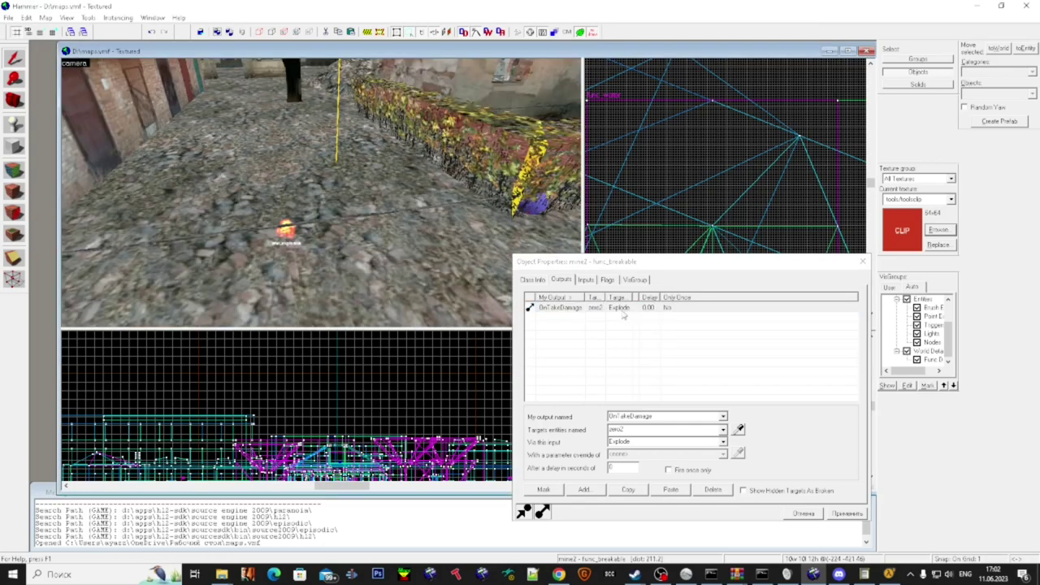
key("z")
key("w")
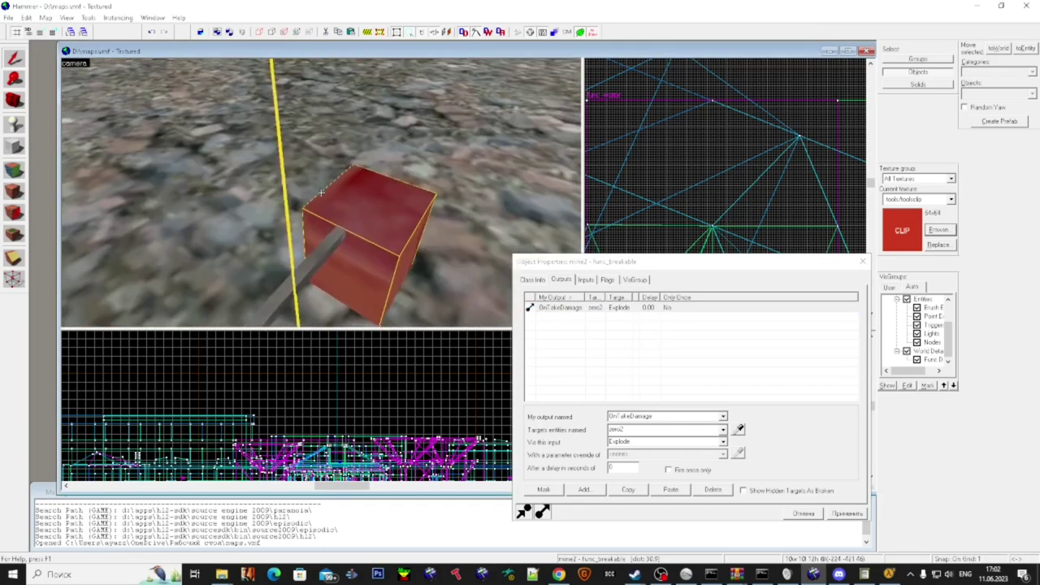
key("s")
key("w")
key("super")
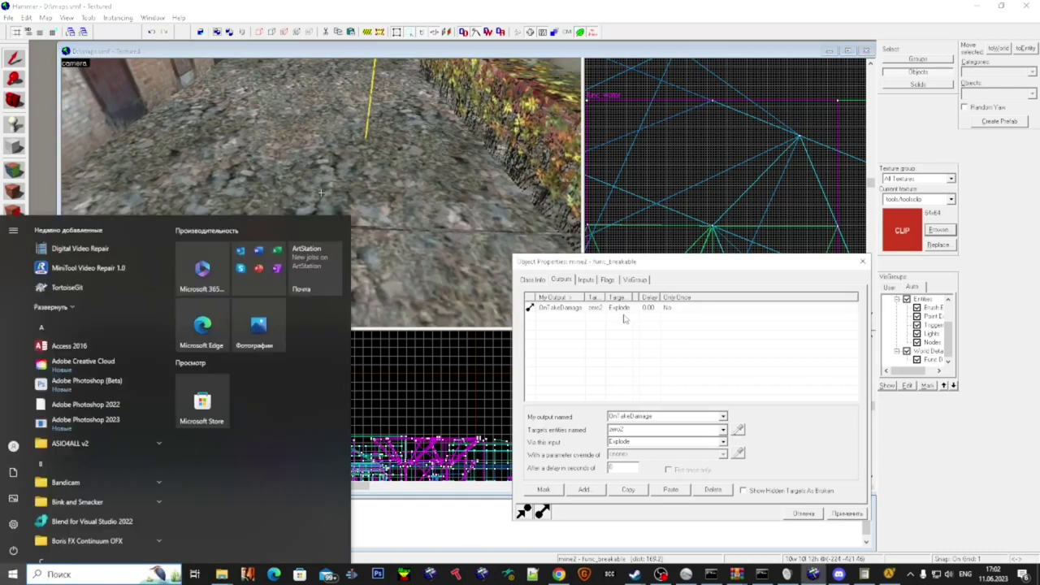
left_click(621, 310)
left_click(628, 492)
left_click(713, 491)
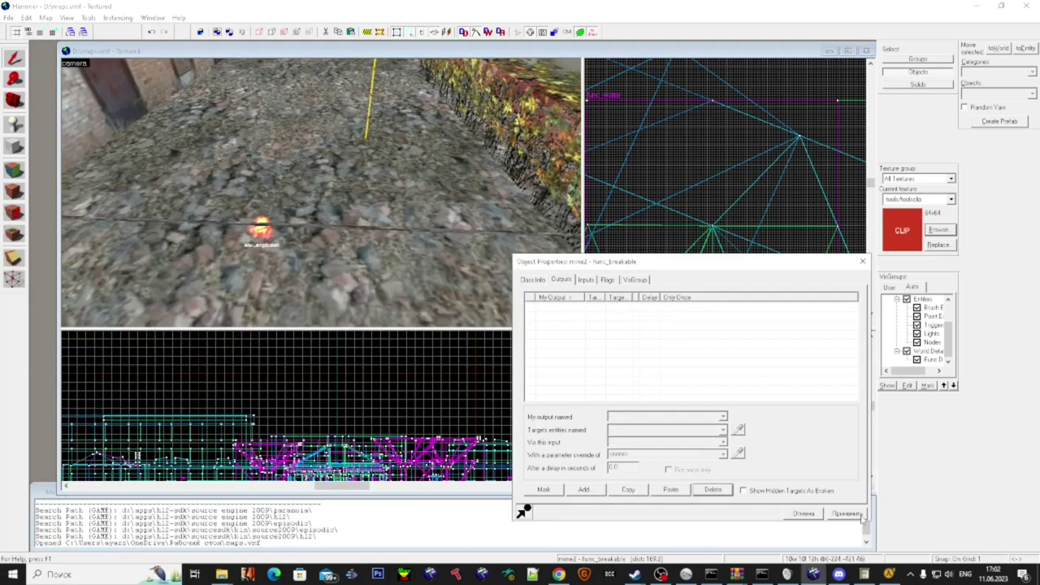
left_click(847, 515)
- Select the func_door_rotating bar crossing the env_explosion and paste the copied OnTakeDamage output into its outputs
left_click(311, 227)
left_click(596, 309)
left_click(670, 489)
left_click(613, 317)
- Retarget the bar's OnOpen output to zero2 and set its input to Explode
left_click(613, 308)
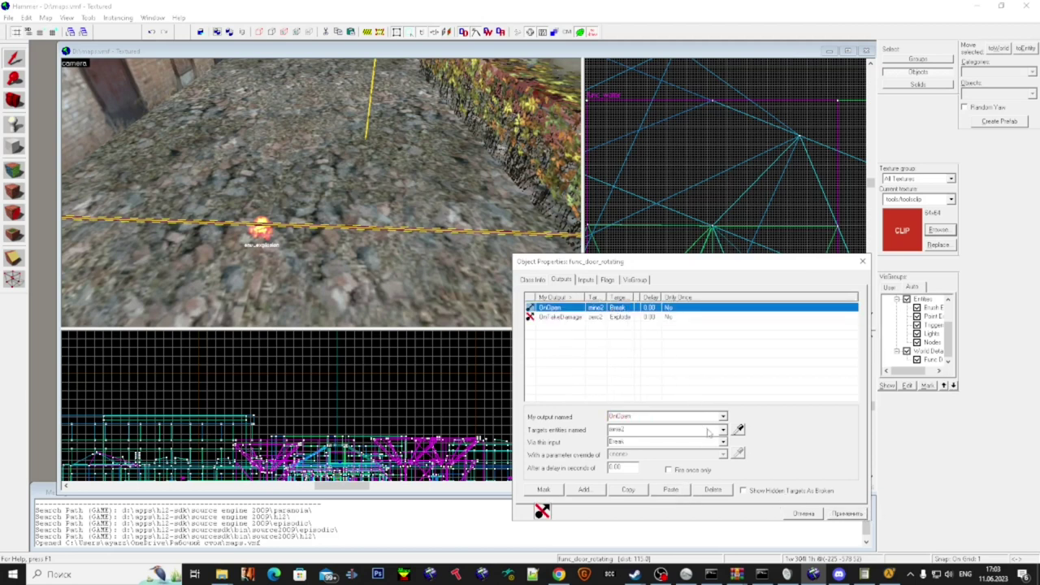
left_click(722, 430)
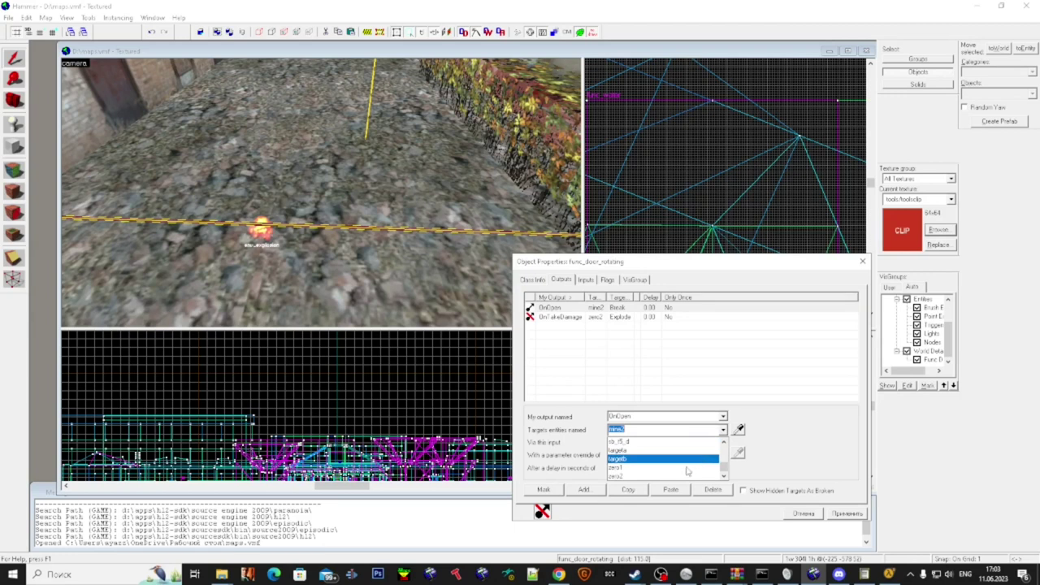
left_click(685, 476)
left_click(634, 317)
left_click(634, 308)
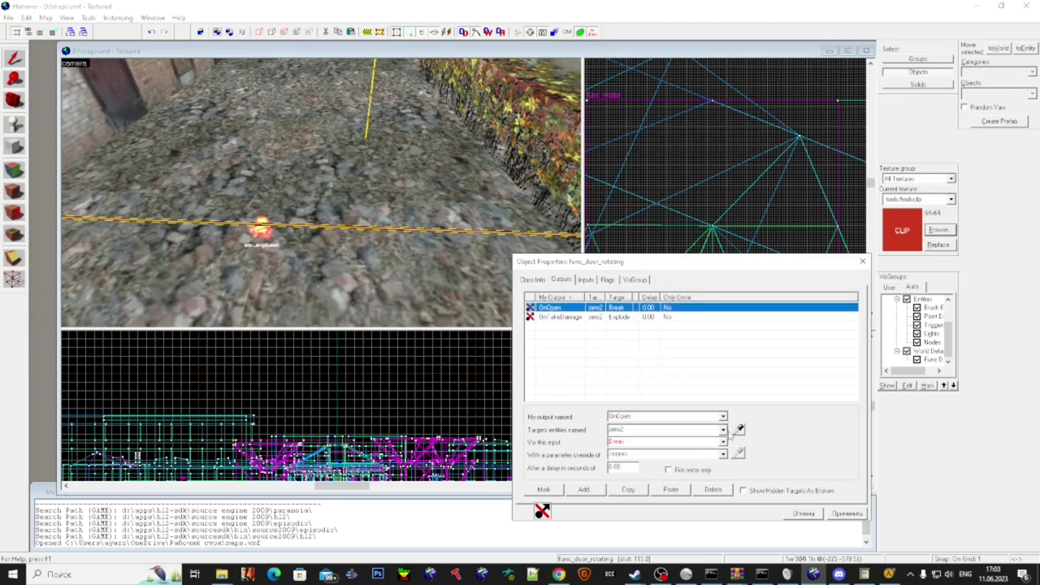
left_click(722, 441)
left_click(690, 467)
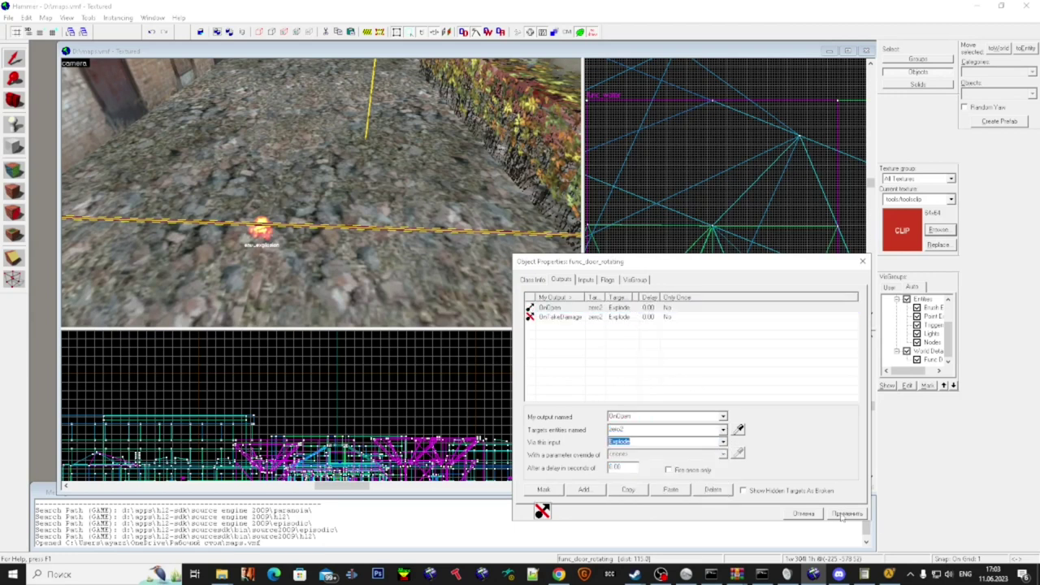
- Delete the invalid OnTakeDamage output from the bar and apply the changes
left_click(621, 319)
left_click(728, 489)
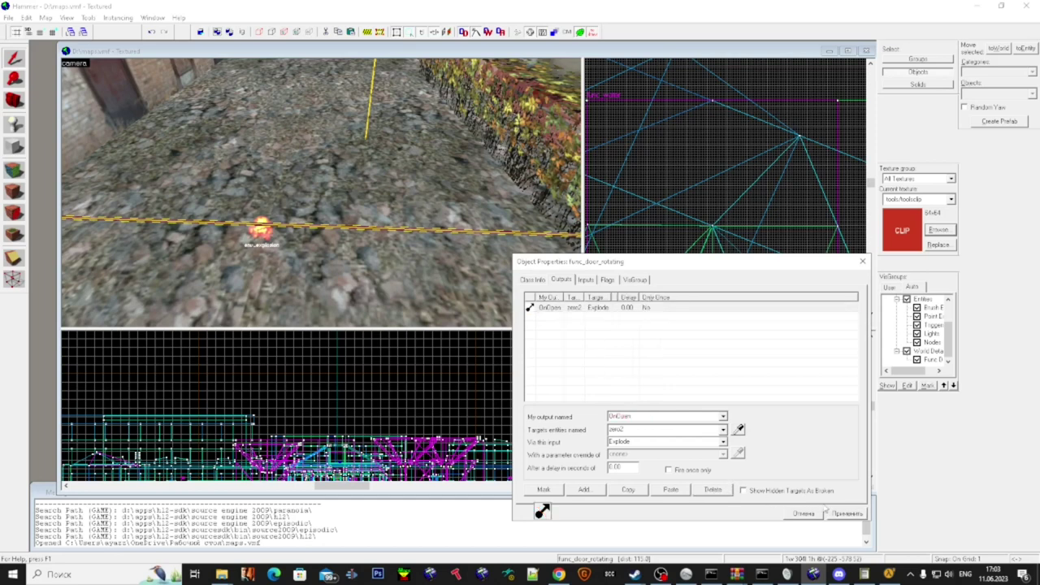
left_click(845, 515)
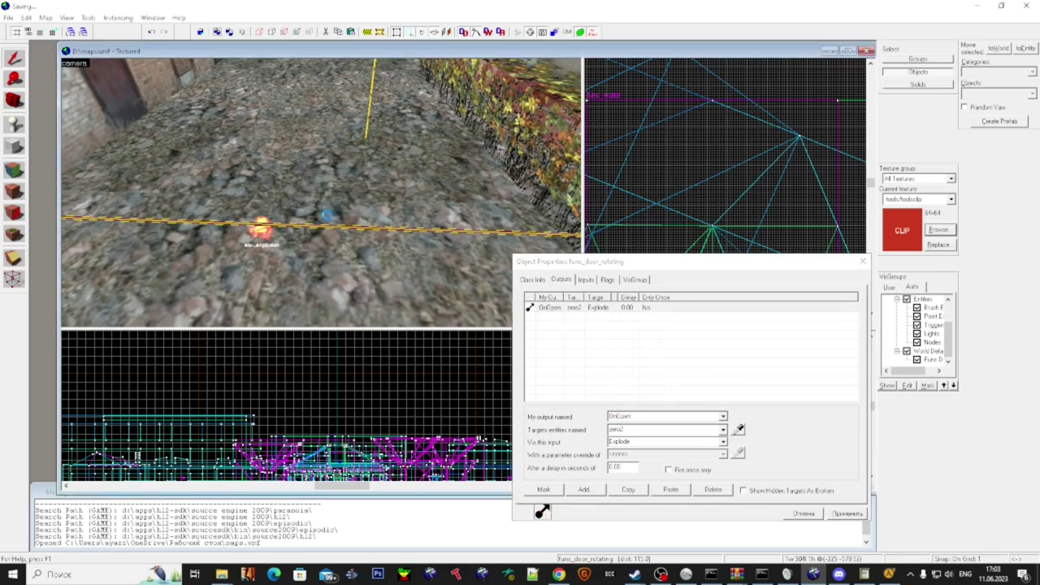
- Select the func_door_rotating bar across the road near the parked car and review its flags and OnOpen output
key("w")
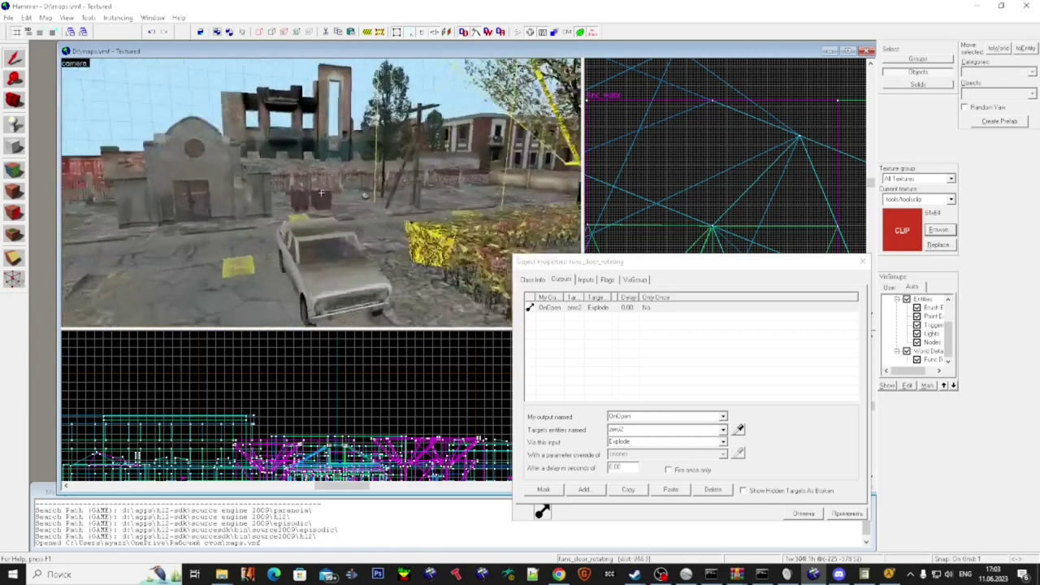
key("w")
double_click(322, 193)
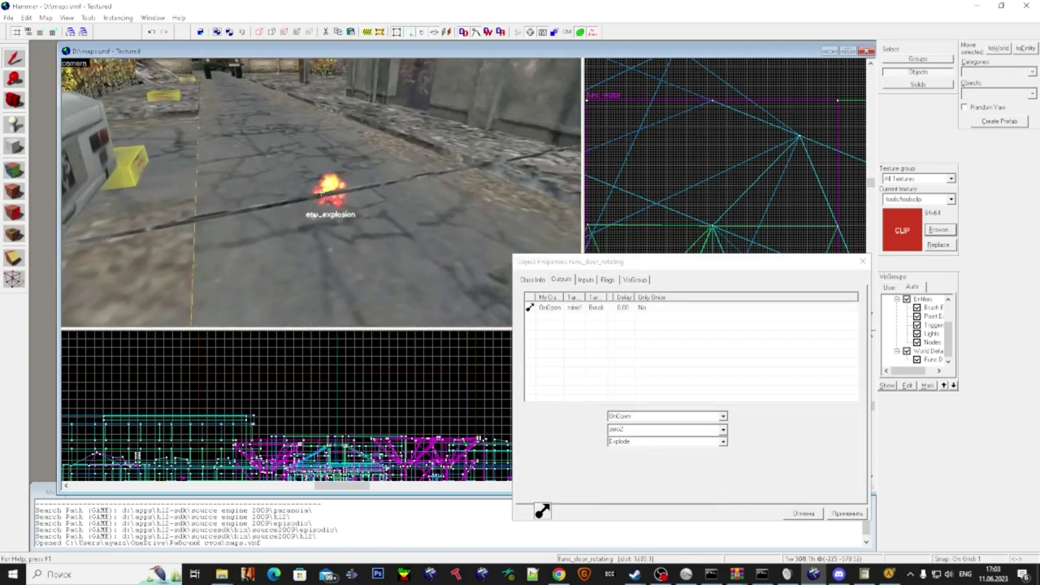
left_click(607, 279)
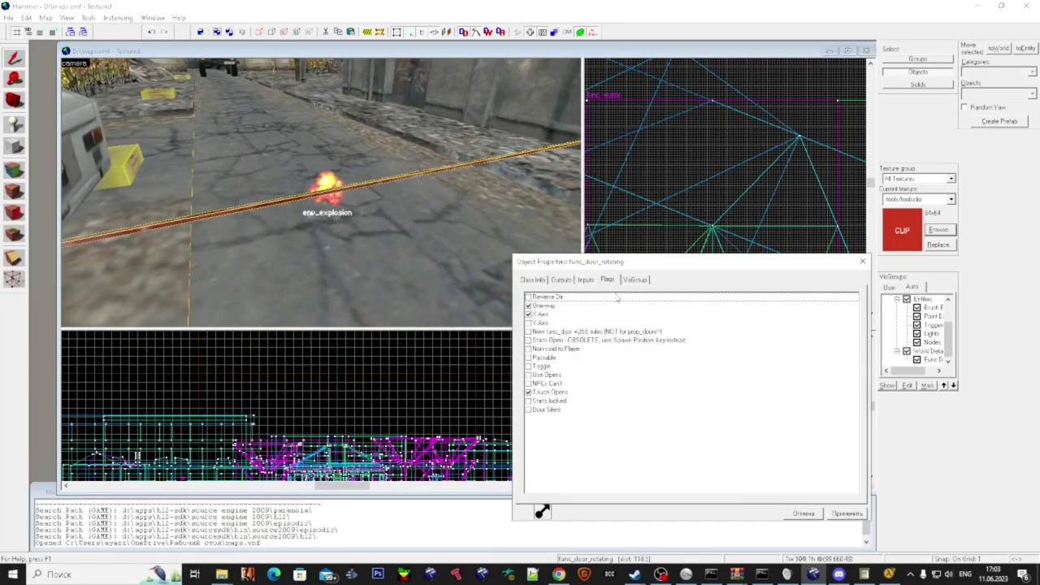
left_click(563, 283)
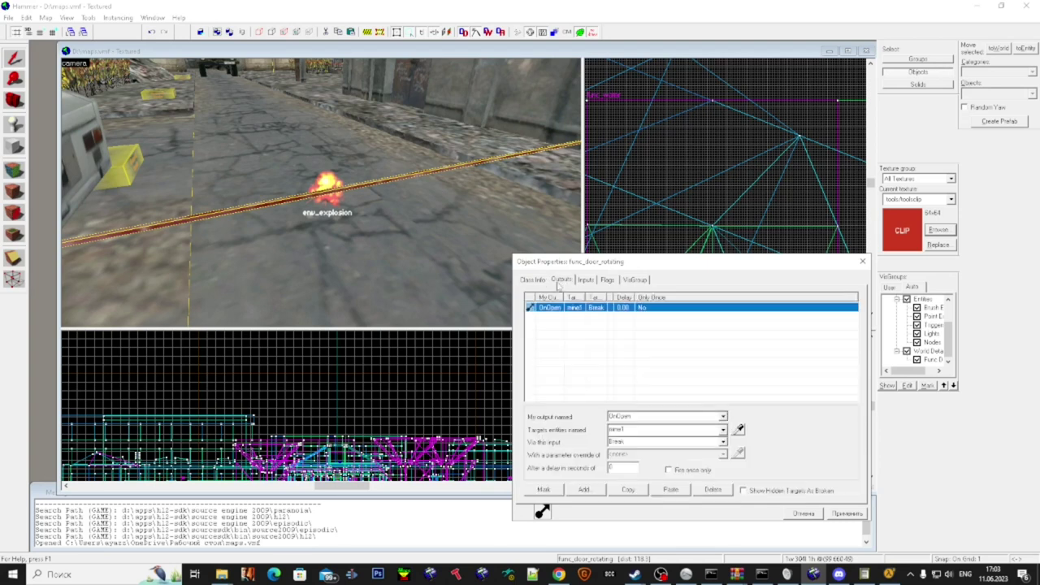
scroll(464, 181, "down", 4)
- Find the small mine1 func_breakable block at the end of the road bar and select it to view its properties
left_click(550, 152)
key("a")
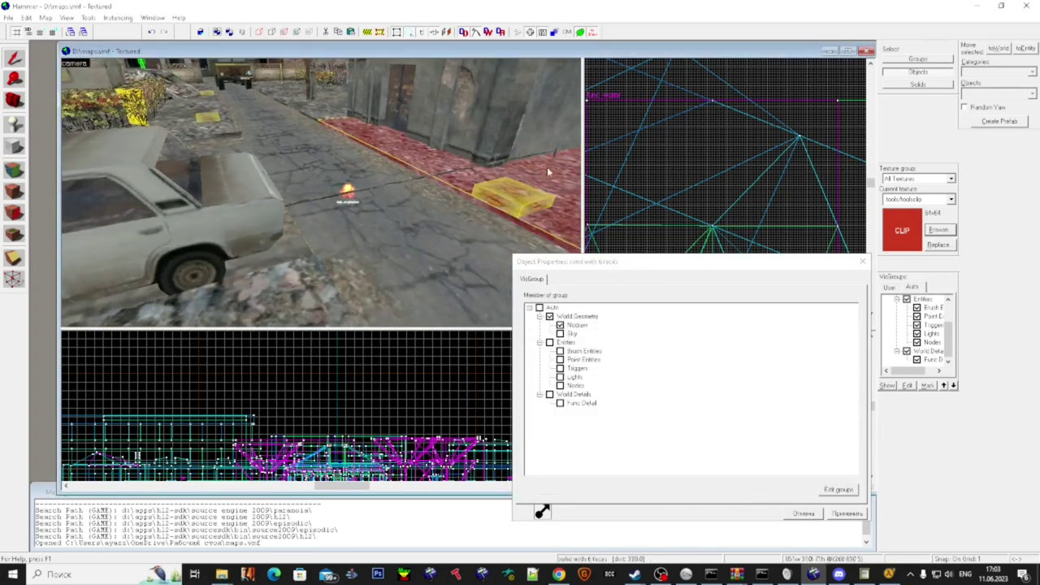
left_click(556, 156)
key("d")
key("w")
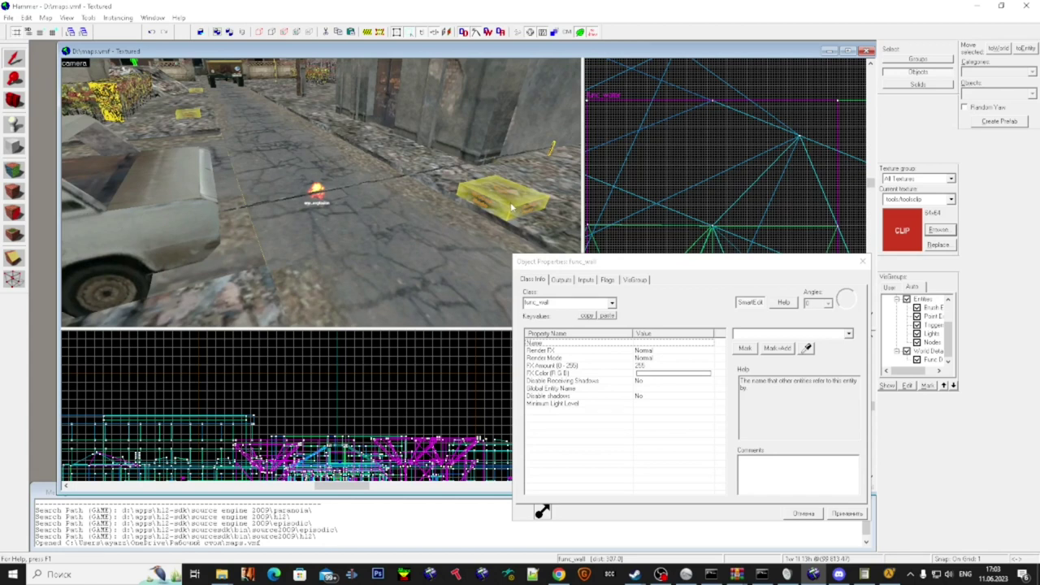
key("a")
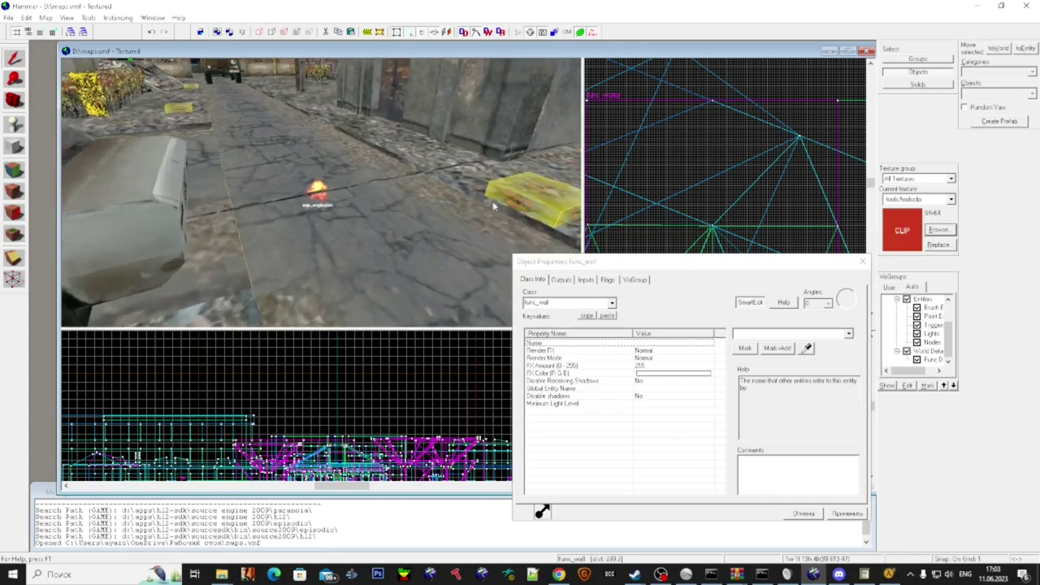
key("d")
key("s")
key("a")
key("w")
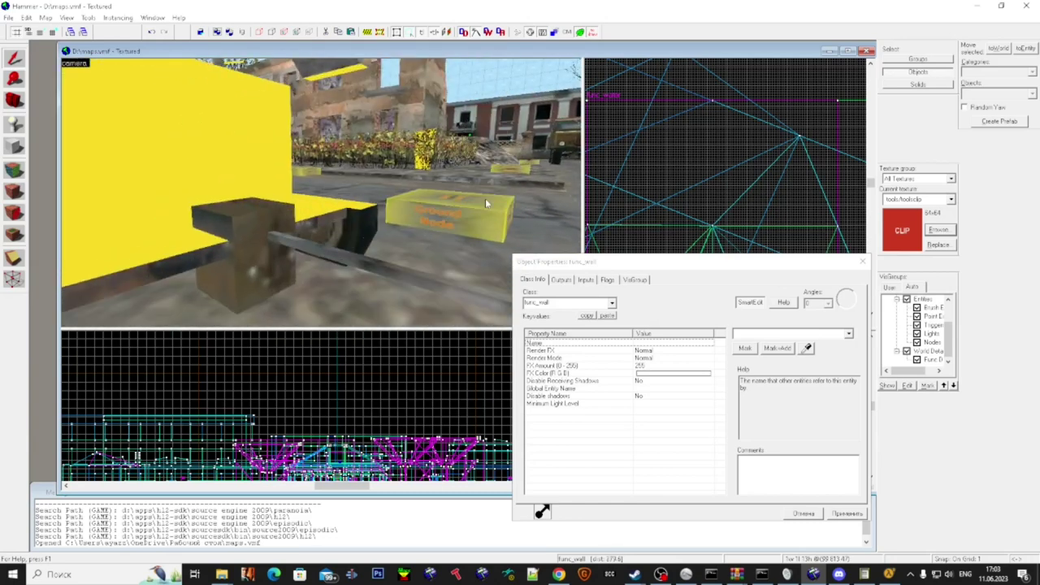
left_click(312, 209)
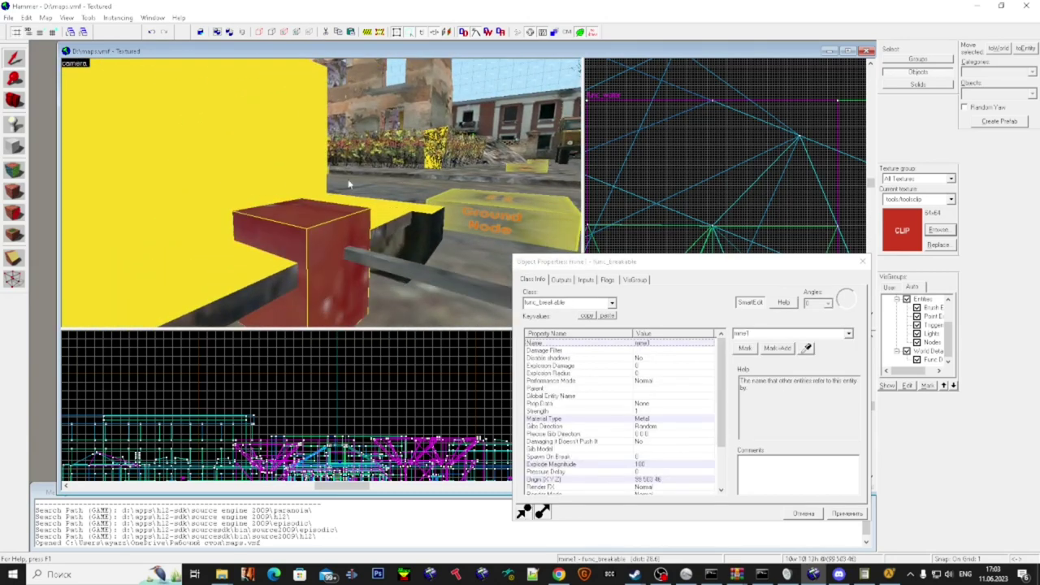
key("s")
key("w")
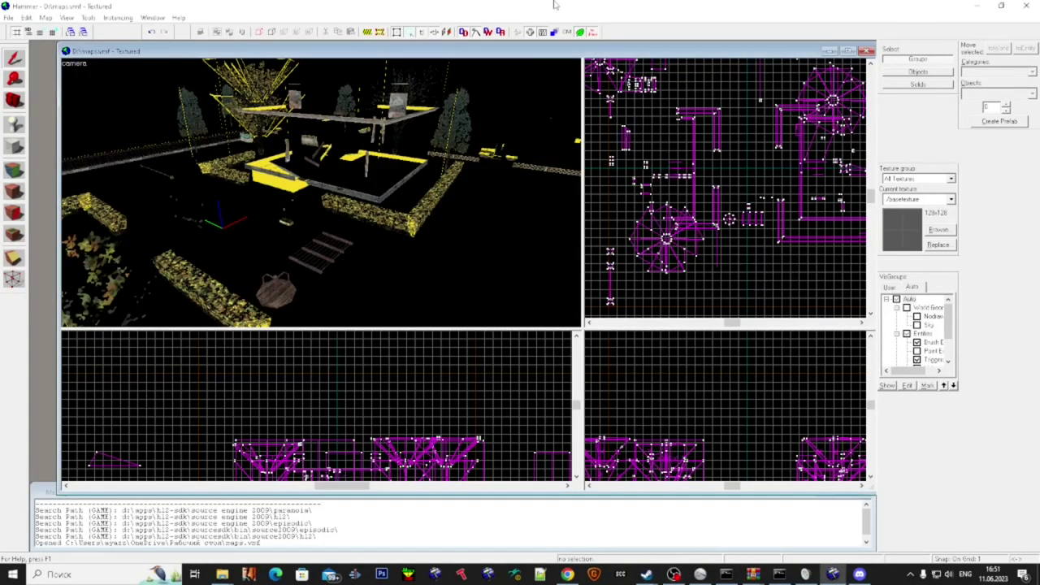
- Select the large sloped func_wall block standing away from the buildings and open its object properties
key("z")
key("w")
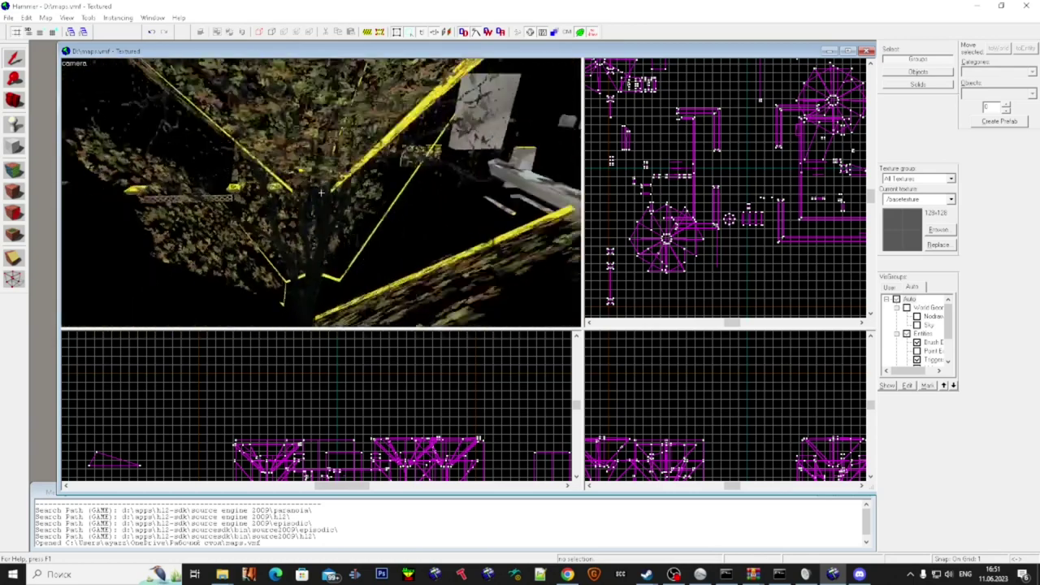
left_click(321, 193)
scroll(322, 193, "down", 10)
key("w")
key("w")
scroll(320, 193, "up", 5)
key("alt+Return")
scroll(321, 195, "down", 10)
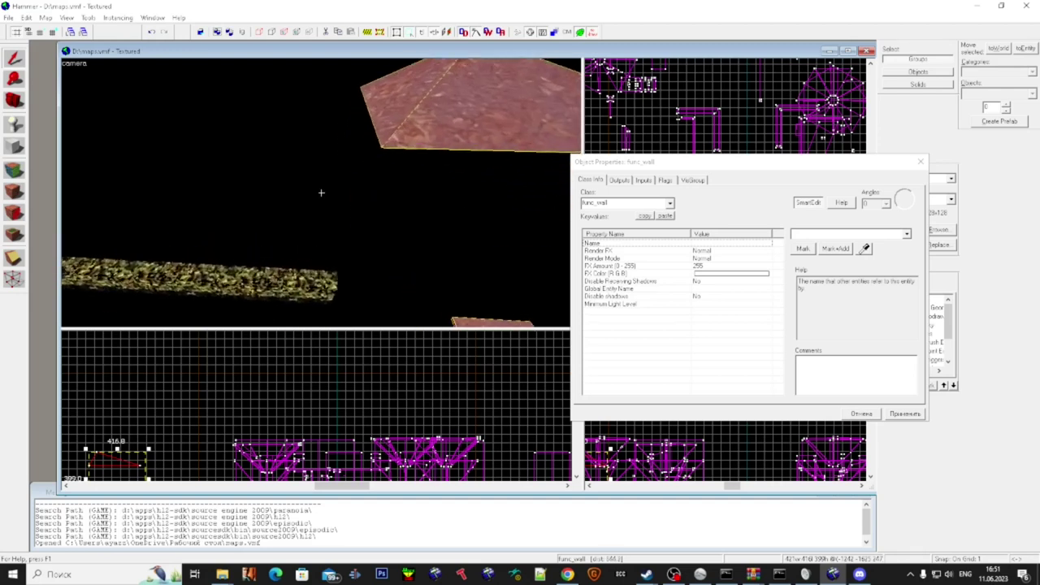
- Examine the sloped func_wall's shape and its Render Mode and FX Amount properties, and clear the selection
key("w")
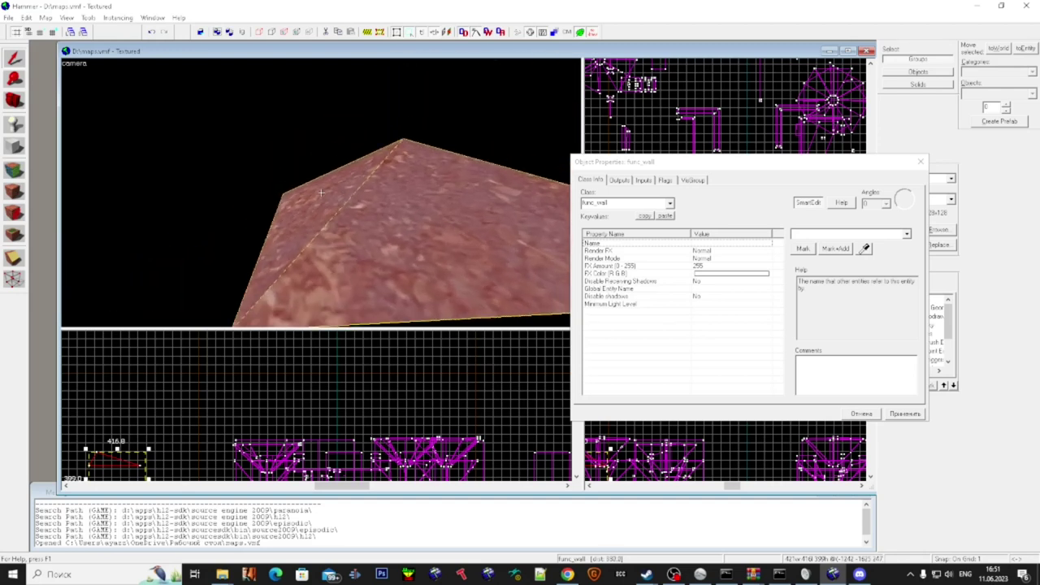
key("s")
key("w")
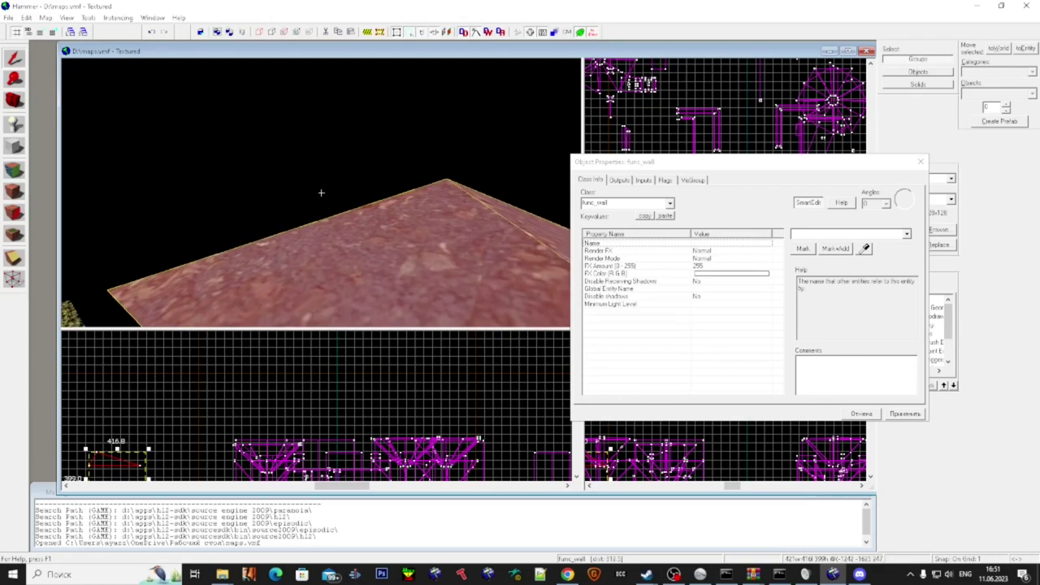
scroll(321, 193, "down", 5)
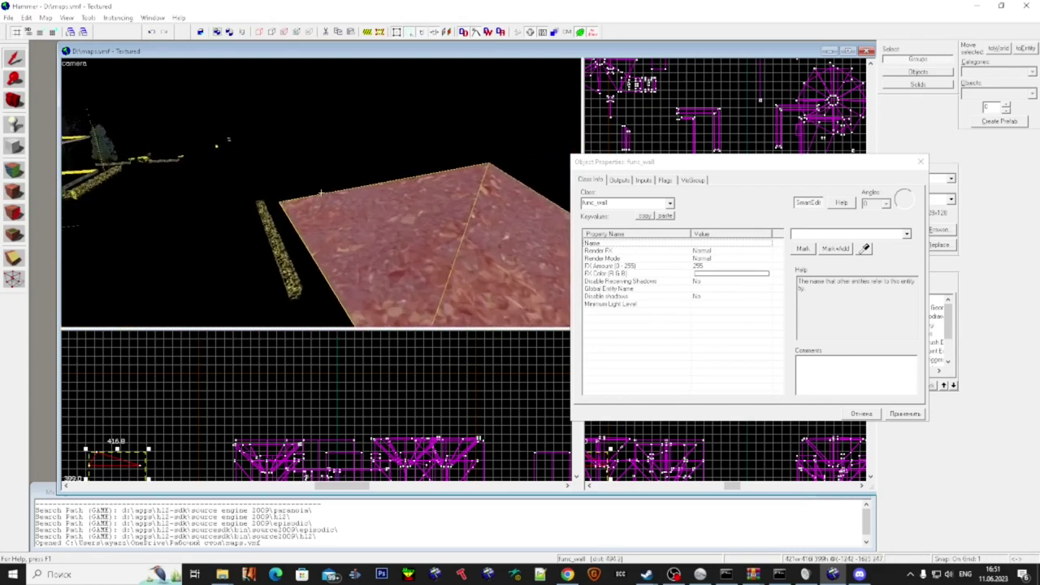
key("s")
key("super")
left_click(746, 253)
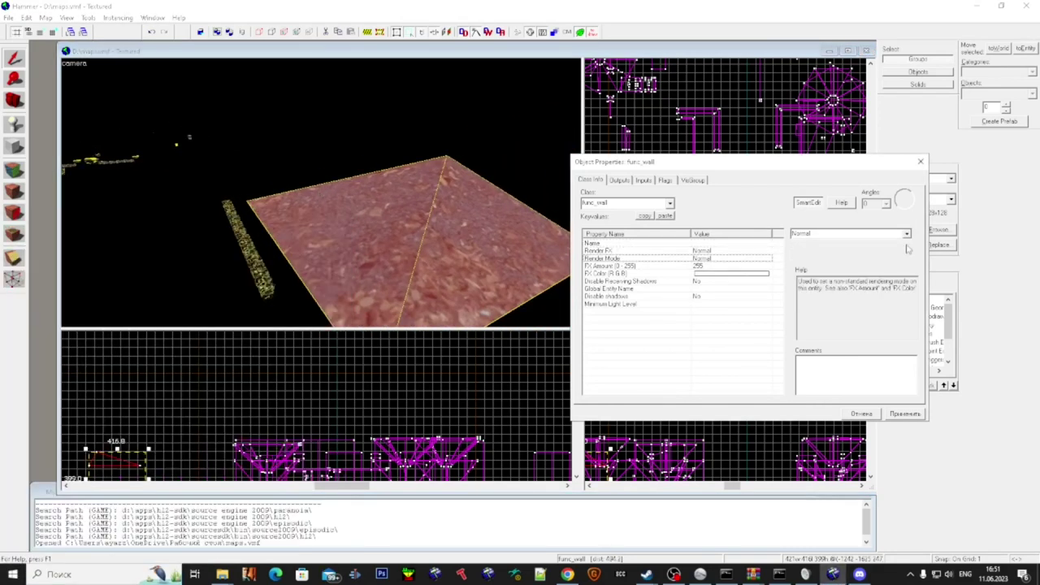
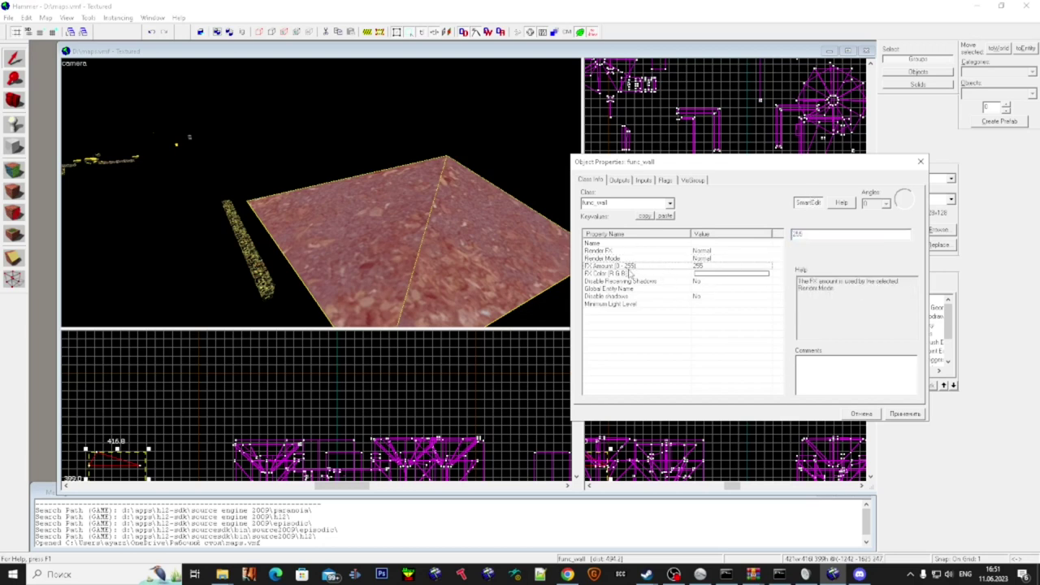
left_click(323, 210)
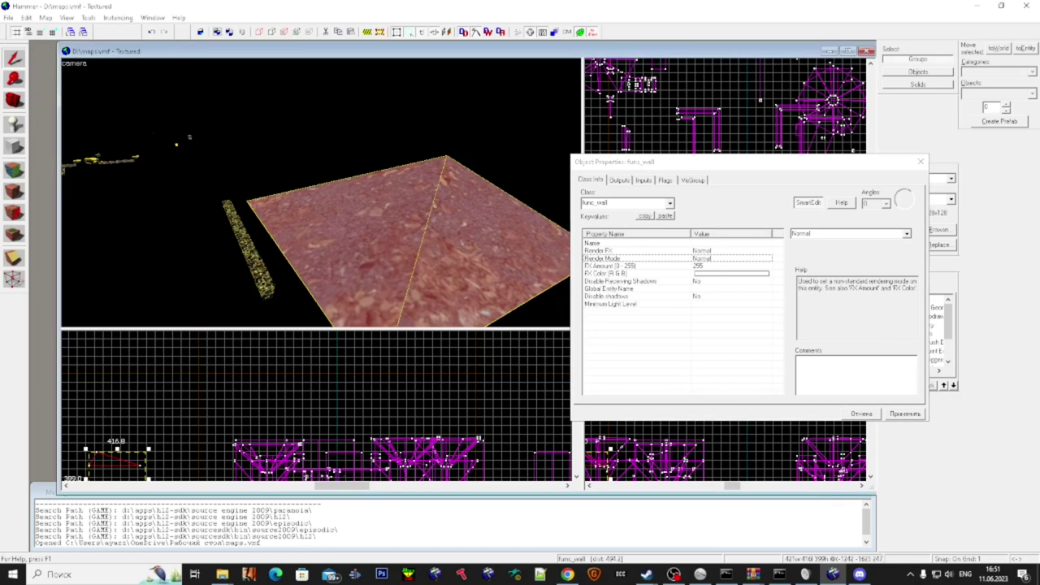
key("s")
key("Escape")
- Select the func_wall with the upright posts in the ruined building and inspect its geometry and properties
key("w")
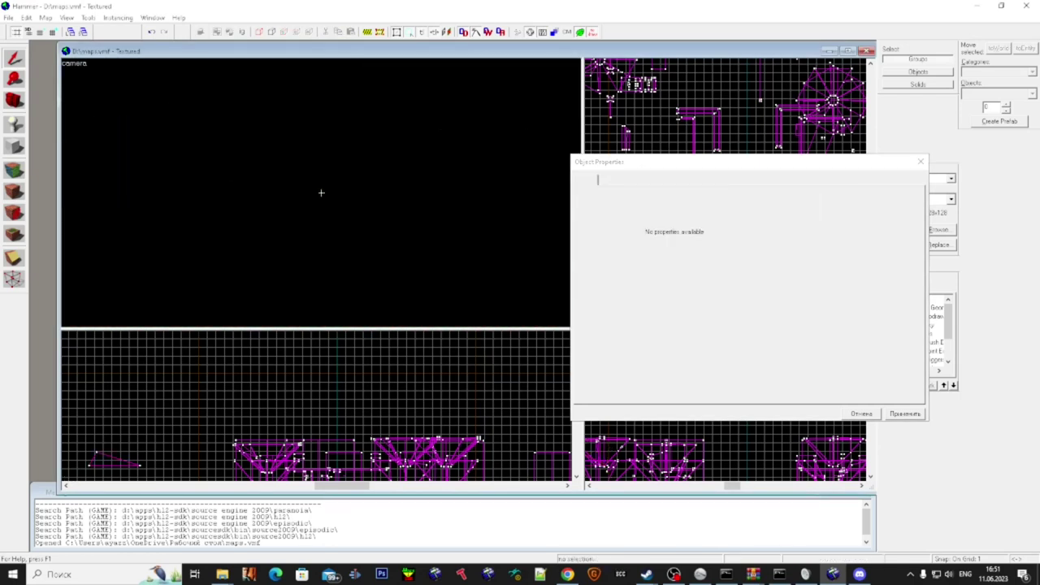
key("s")
key("Left")
key("w")
key("w")
key("Up")
key("w")
left_click(321, 193)
key("s")
key("w")
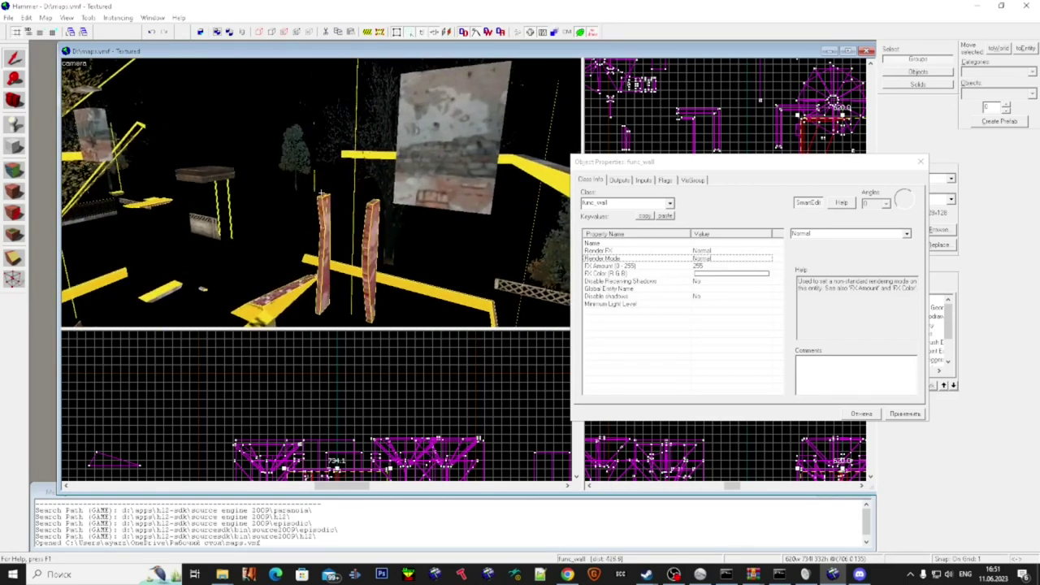
key("w")
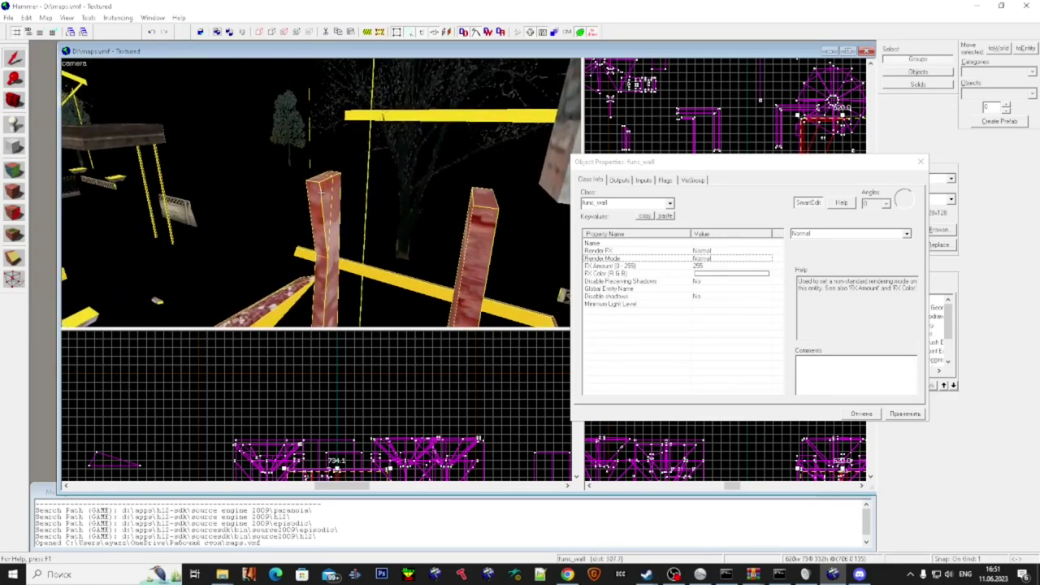
- Examine the upright func_wall posts in the ruined building and select the neighbouring func_wall piece to compare its properties
key("w")
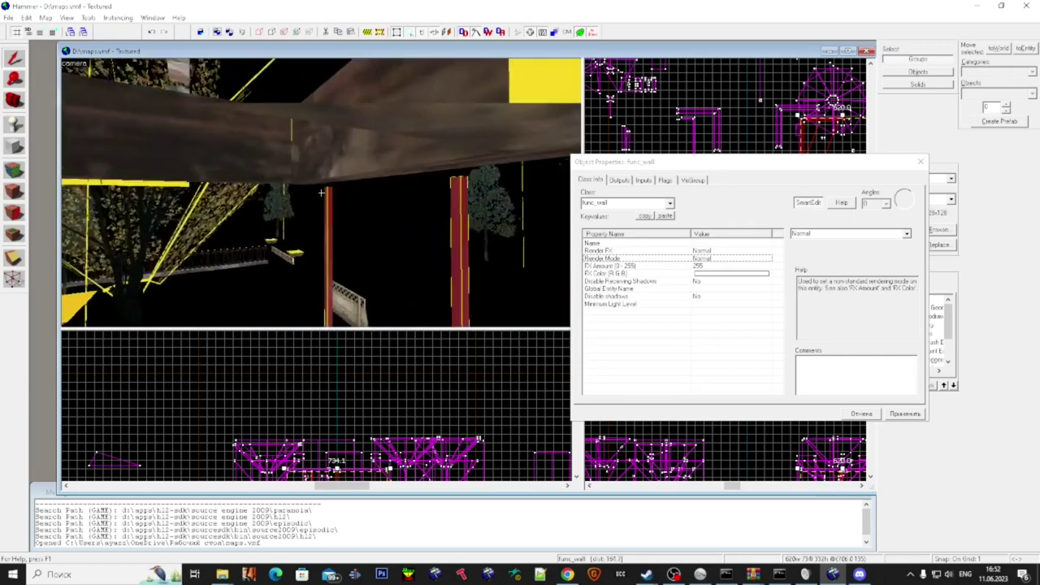
key("w")
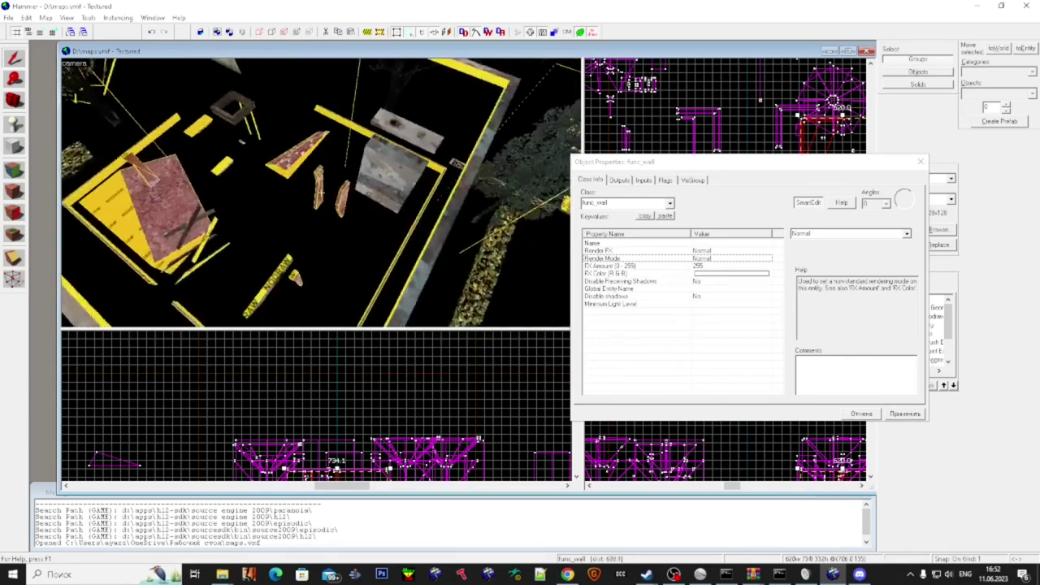
key("w")
left_click(321, 192)
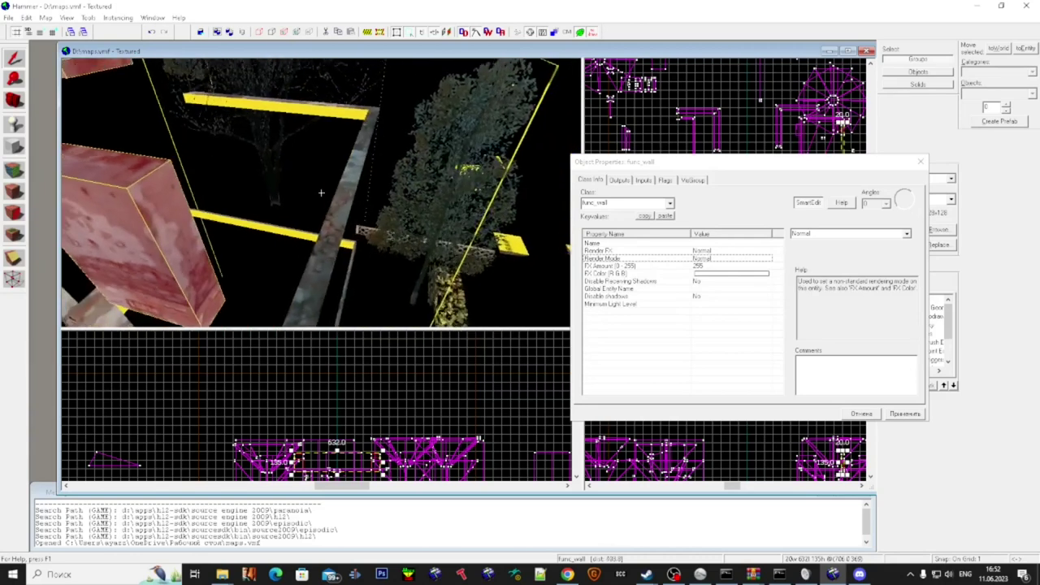
key("w")
key("w")
- Find the sb_t5 func_guntarget block and the g5 func_tank and view the object properties of each
left_click(321, 192)
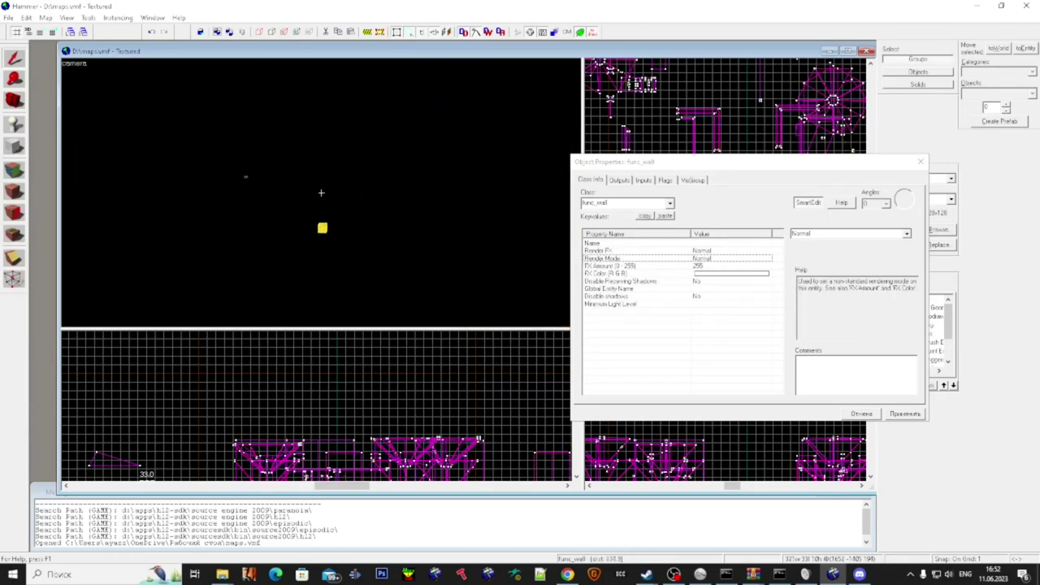
left_click(321, 192)
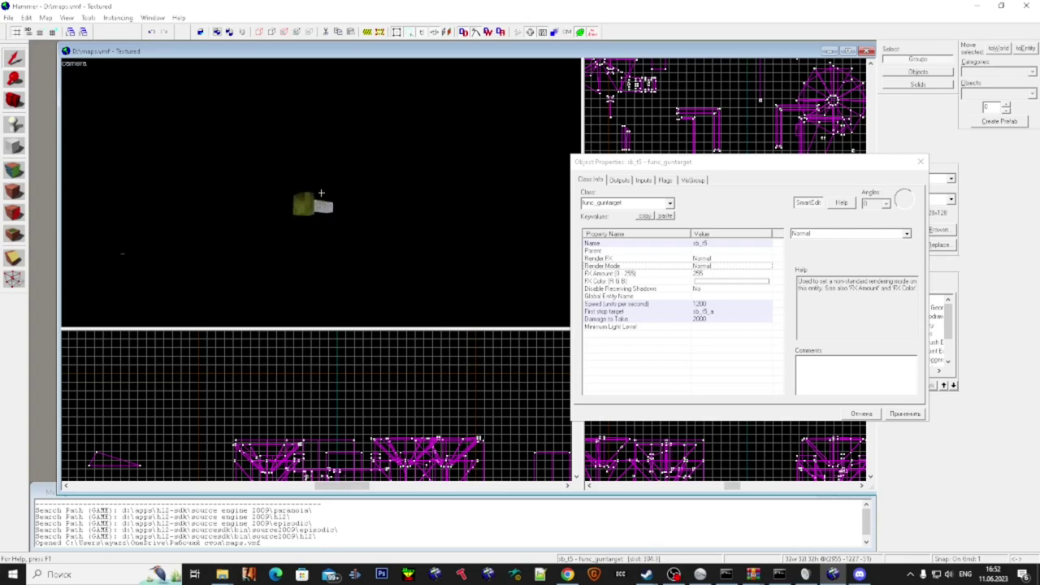
key("w")
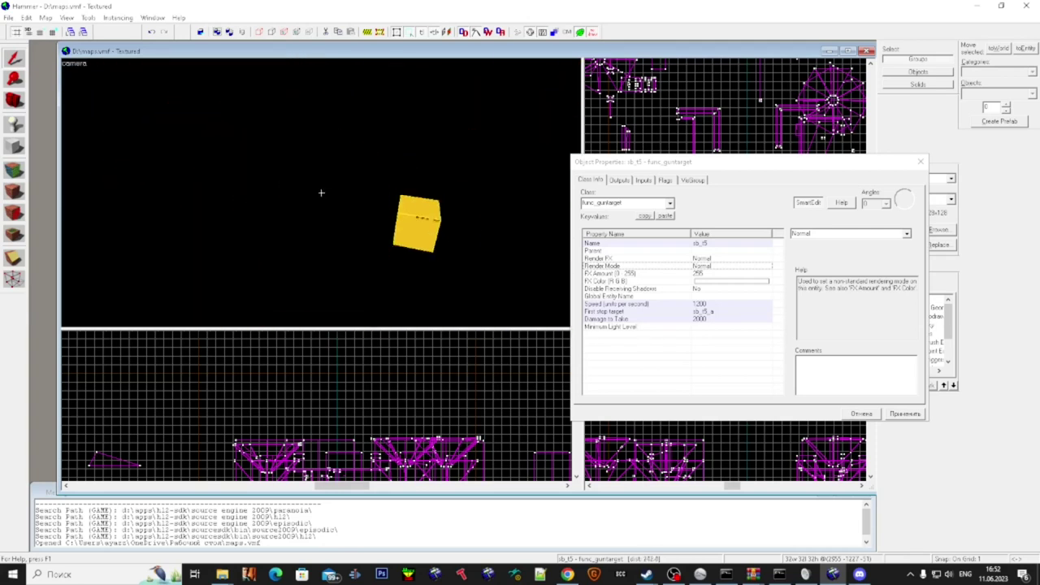
left_click(321, 192)
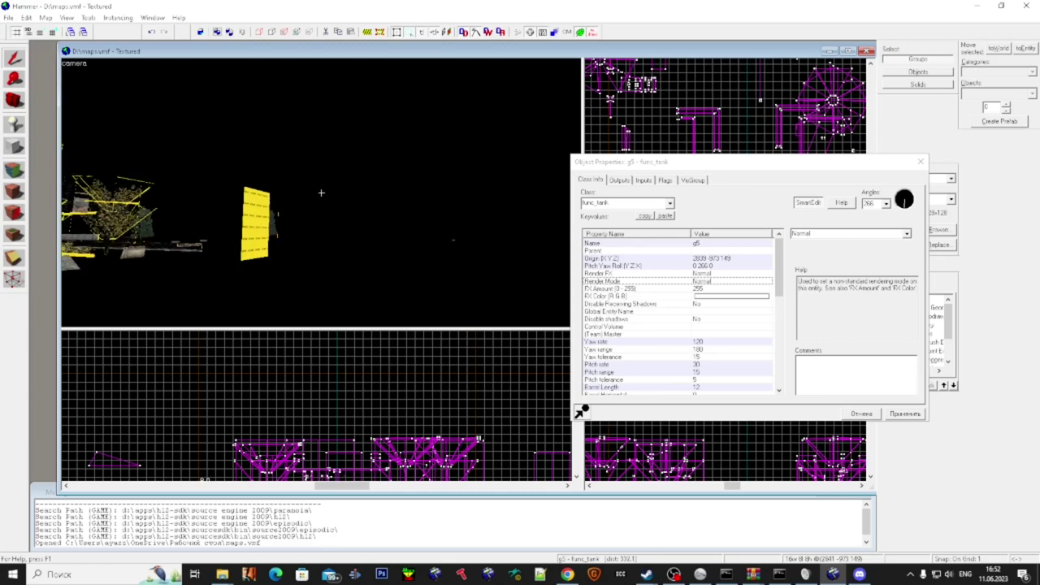
- Clear the selection, return to the yard fence and select its long low func_wall base to view its properties
key("w")
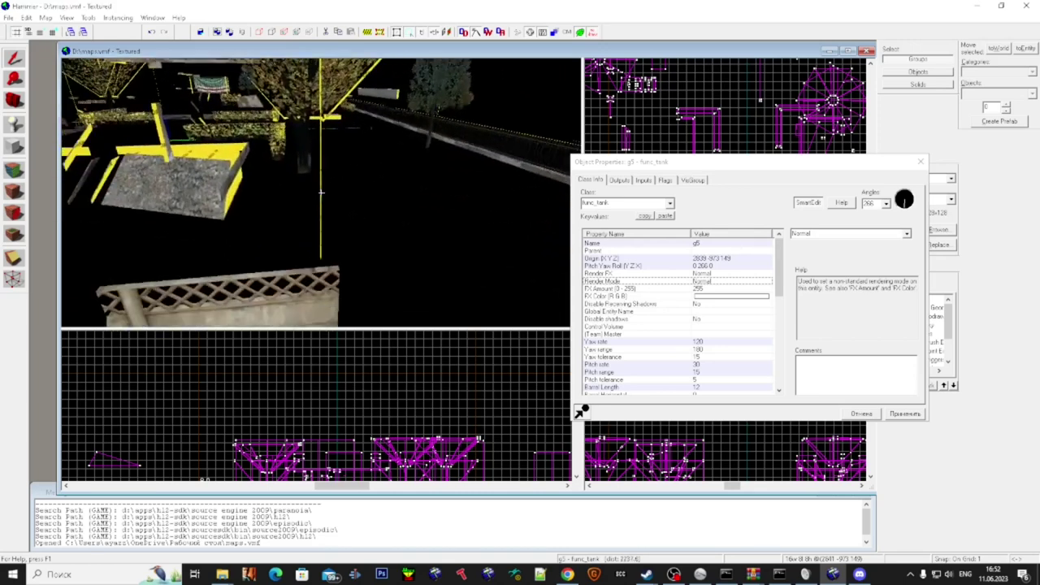
left_click(321, 193)
left_click(321, 192)
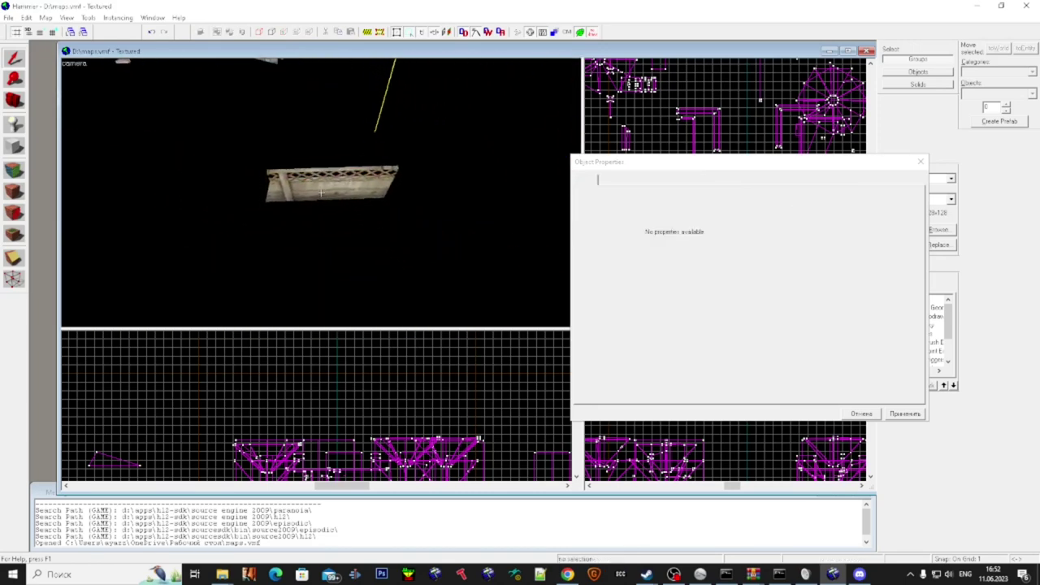
key("w")
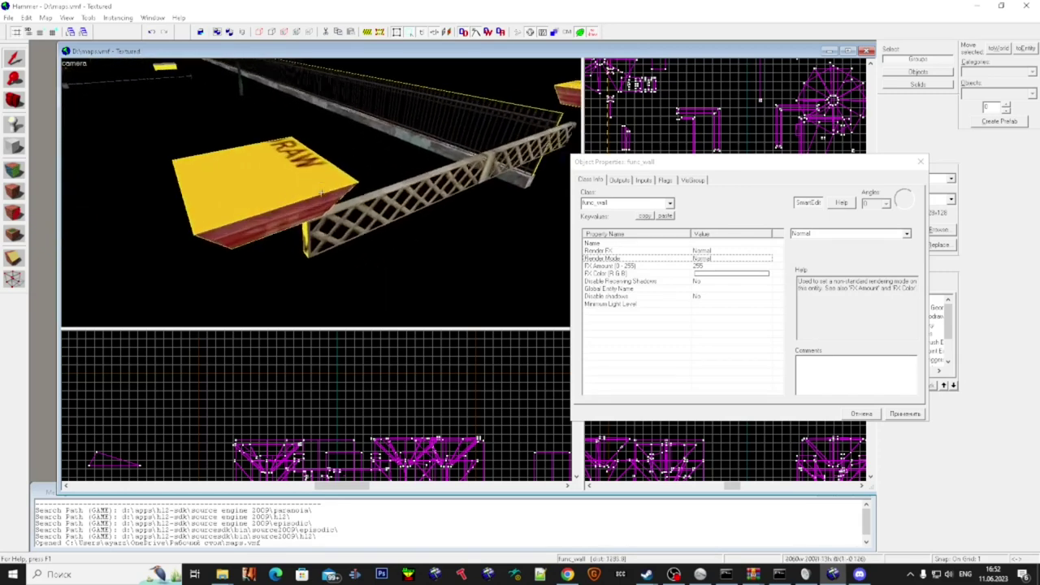
left_click(321, 192)
left_click(321, 193)
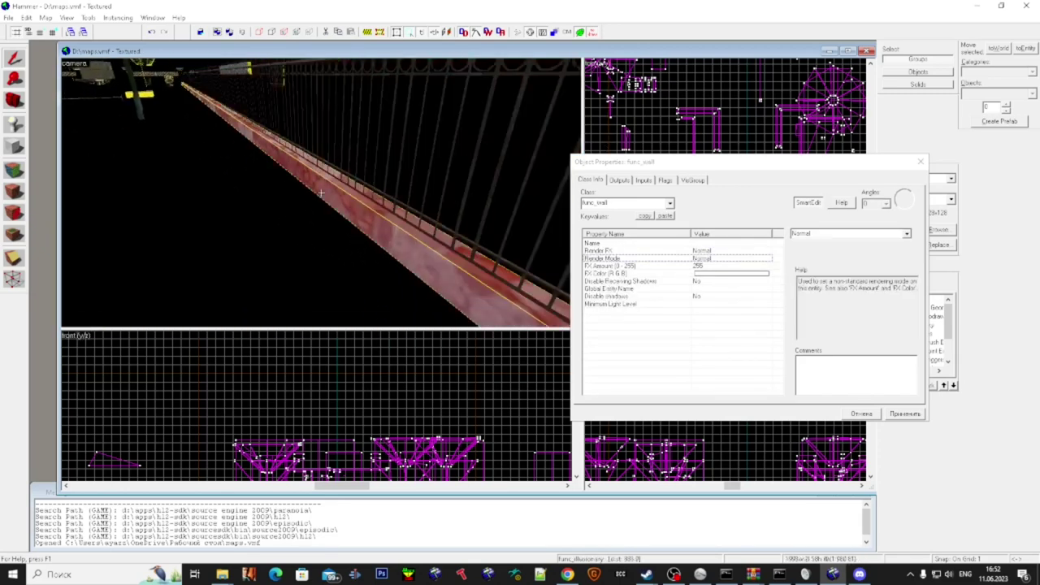
- Select the iron railing above the fence base, inspect its func_illusionary properties and Render Mode, and clear the selection
left_click(321, 193)
left_click(321, 192)
key("w")
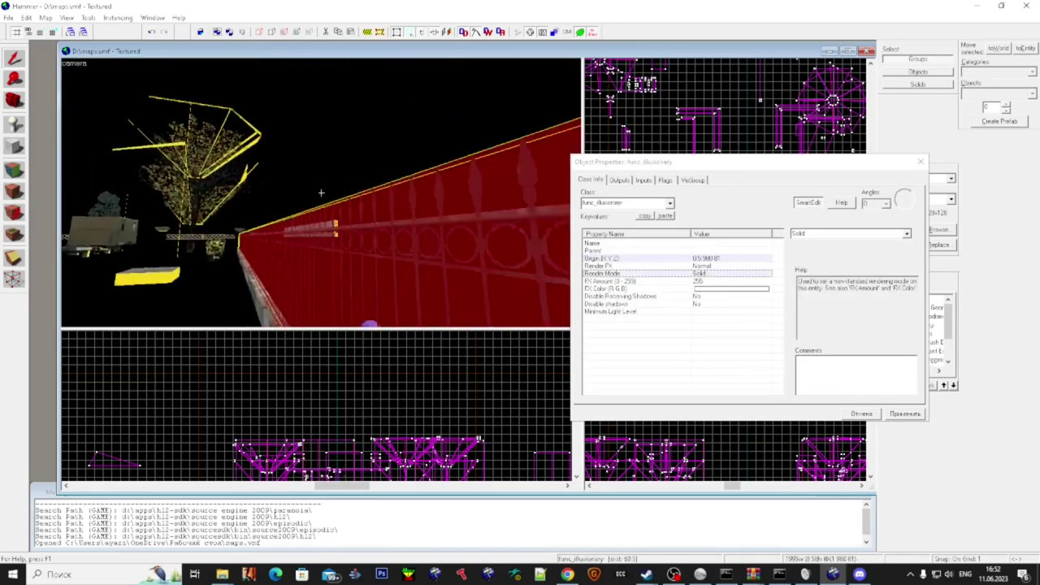
key("w")
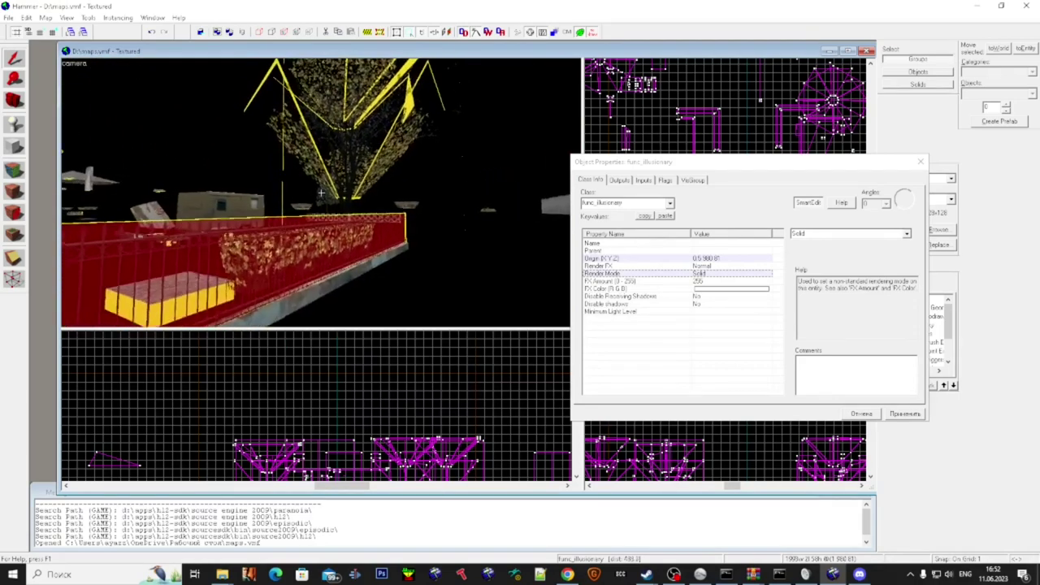
left_click(321, 193)
left_click(320, 193)
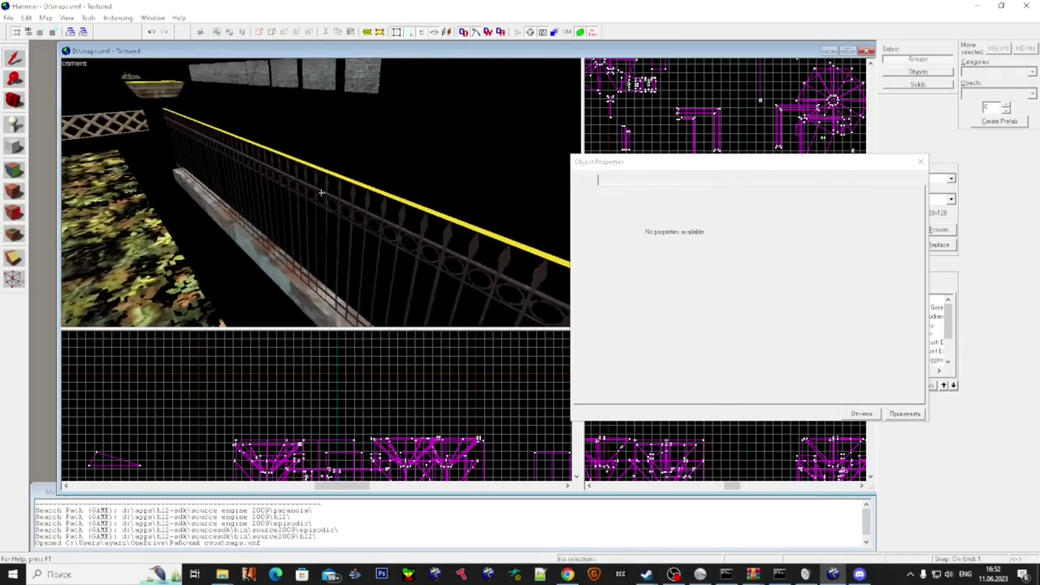
- Select several func_illusionary fence sections around the yard together and view their shared properties
left_click(321, 193)
left_click(321, 193)
key("Left")
key("Left")
key("Left")
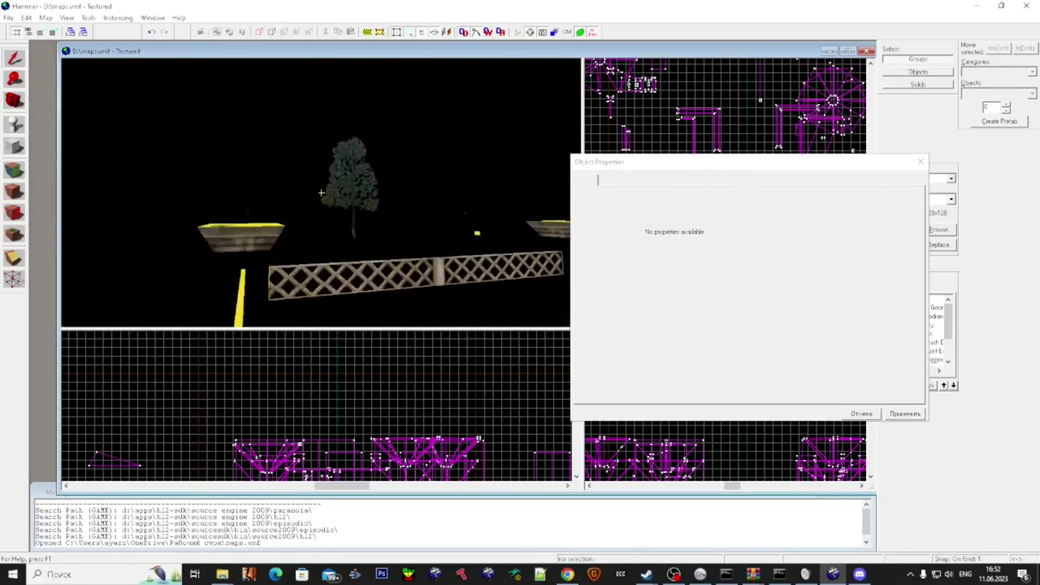
key("Left")
left_click(321, 193)
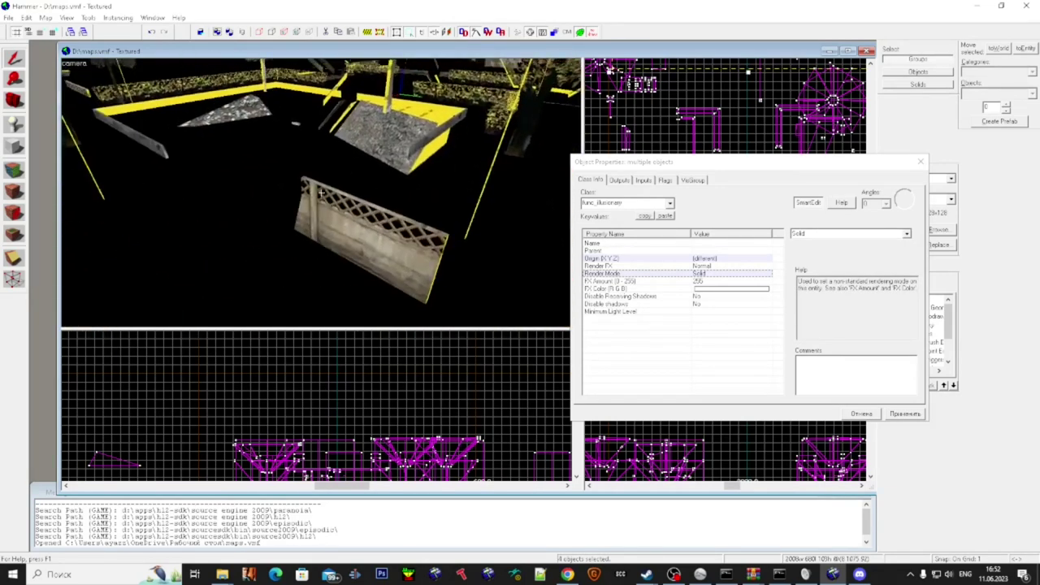
- Add the remaining fence sections around the yard, including the lattice fence, to the multiple selection
key("w")
left_click(321, 193, "ctrl")
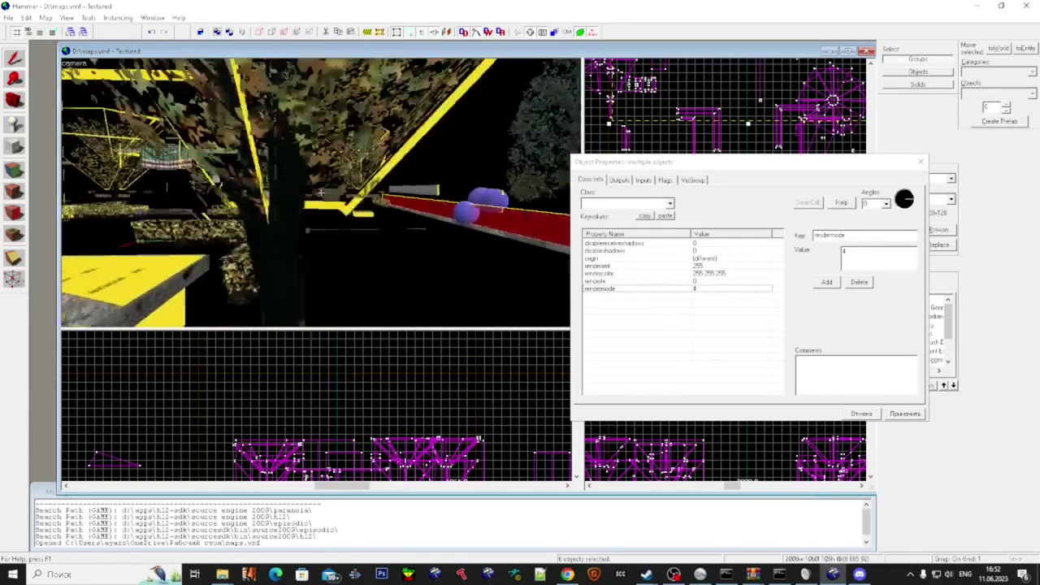
key("a")
key("w")
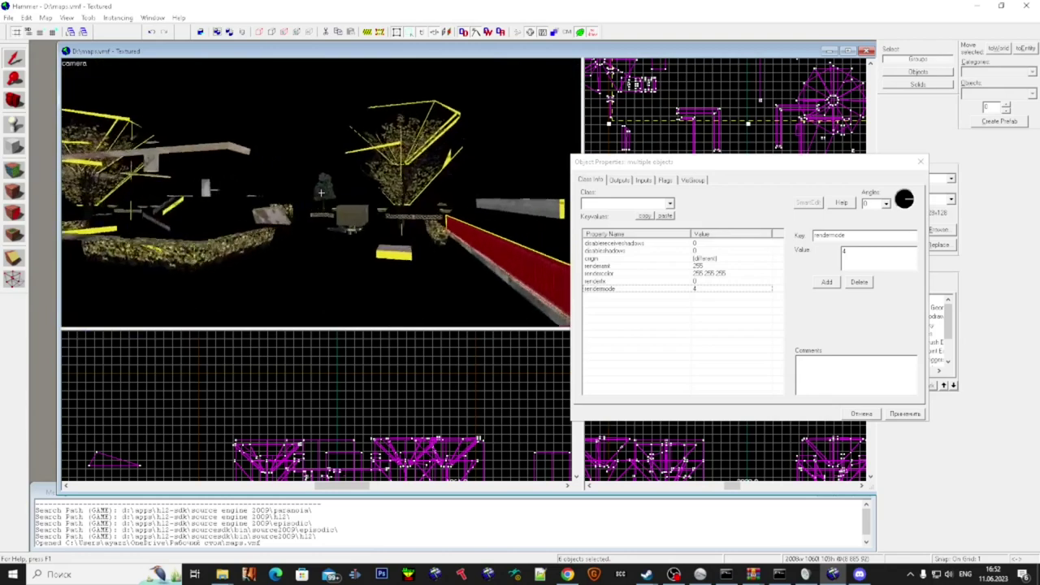
left_click(321, 193, "ctrl")
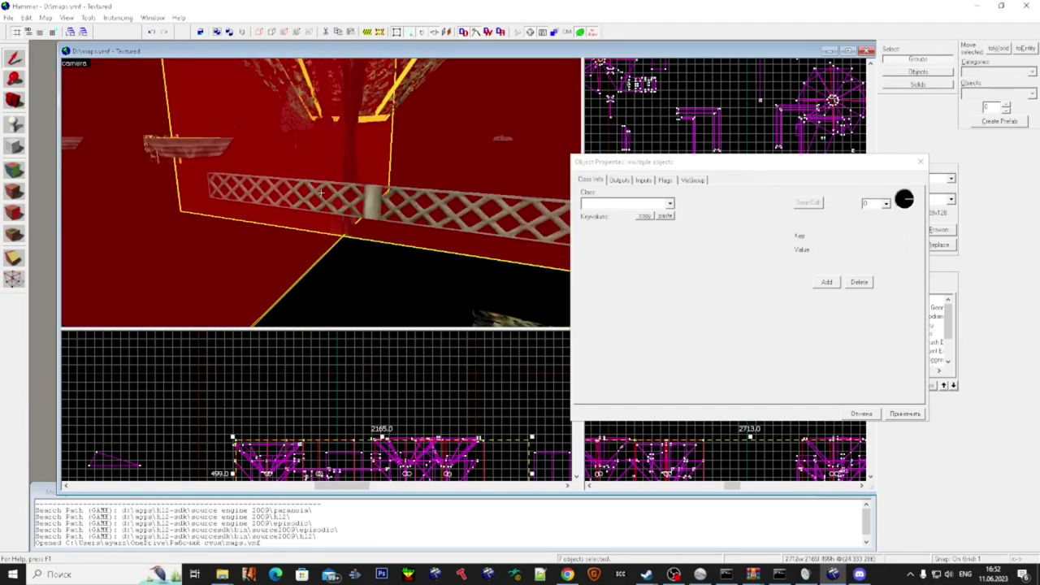
- Look over the selected fences across the yard, check the func_detail brush's properties near the large tree, and close the properties
key("s")
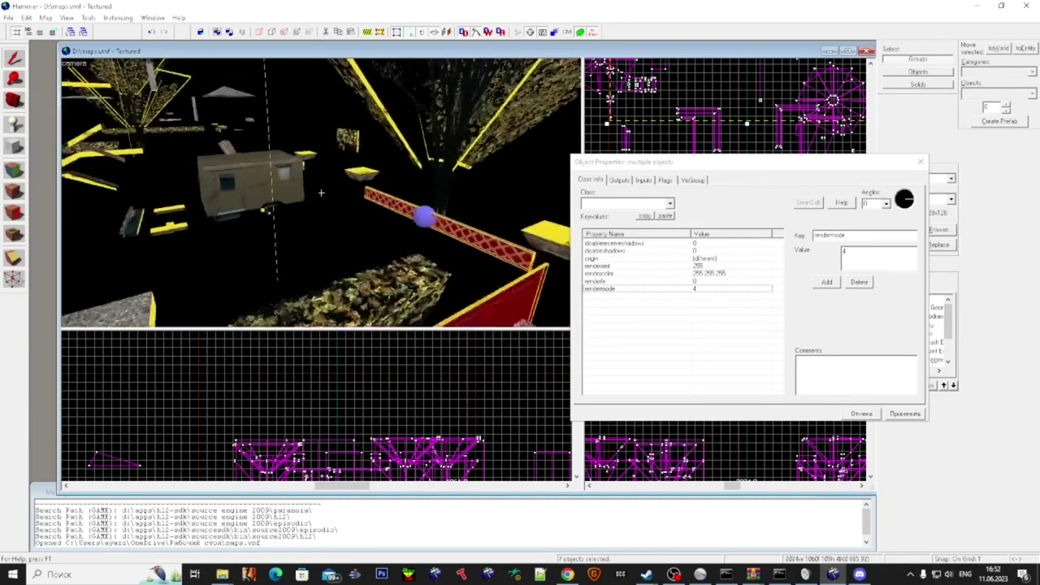
key("w")
key("w")
key("s")
key("w")
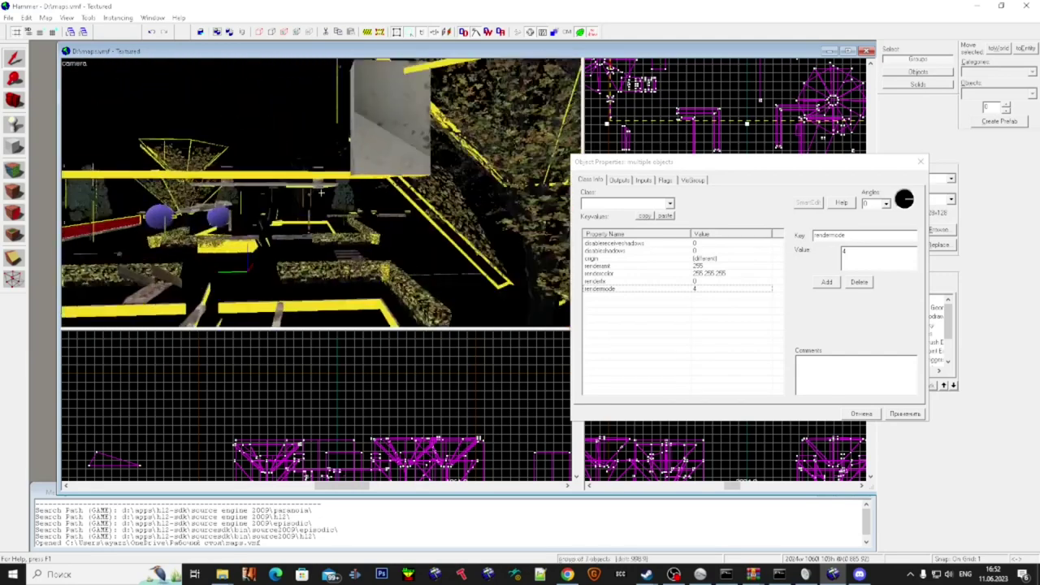
key("w")
key("z")
left_click(400, 198)
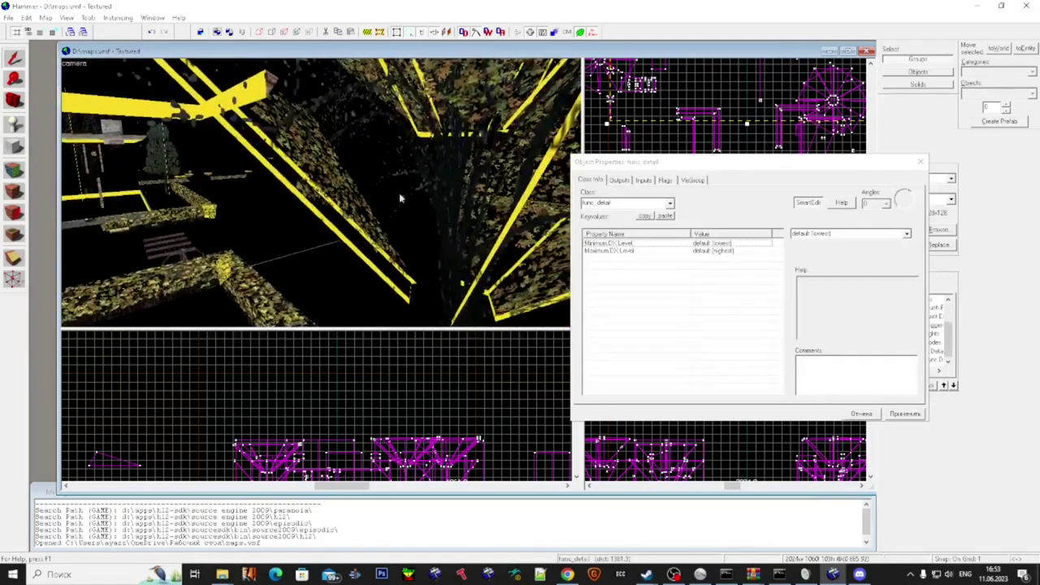
left_click(921, 162)
- Search the textures for "clip" and make tools/toolsclip the current texture
key("d")
left_click(503, 182)
left_click(929, 201)
left_click(915, 224)
left_click(939, 229)
type("clip")
double_click(431, 286)
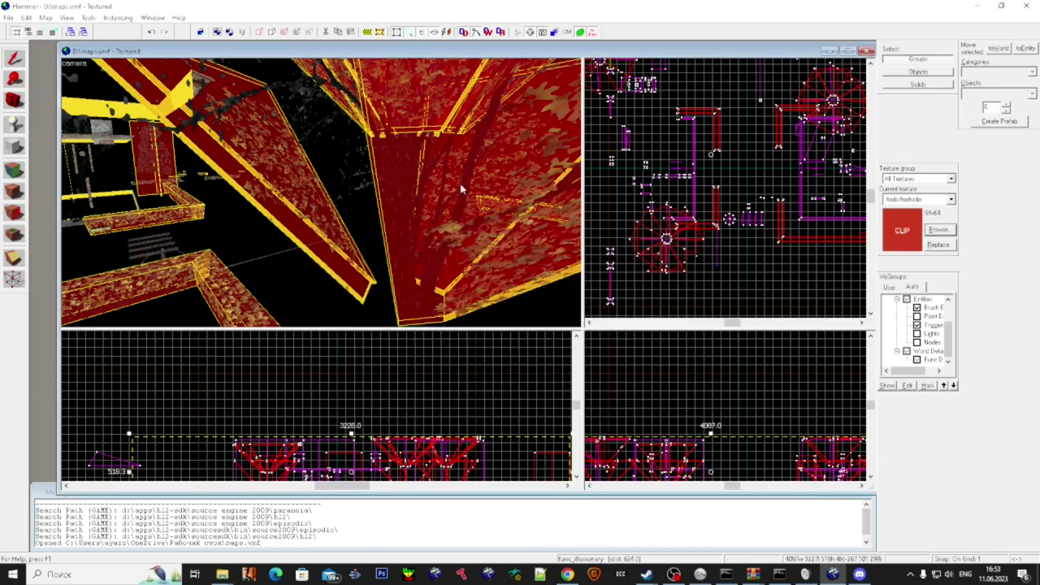
- Create a clip block about 38 × 49 × 499 units around the large tree's trunk
scroll(459, 201, "up", 3)
left_click(452, 215)
scroll(722, 214, "down", 5)
scroll(802, 106, "up", 6)
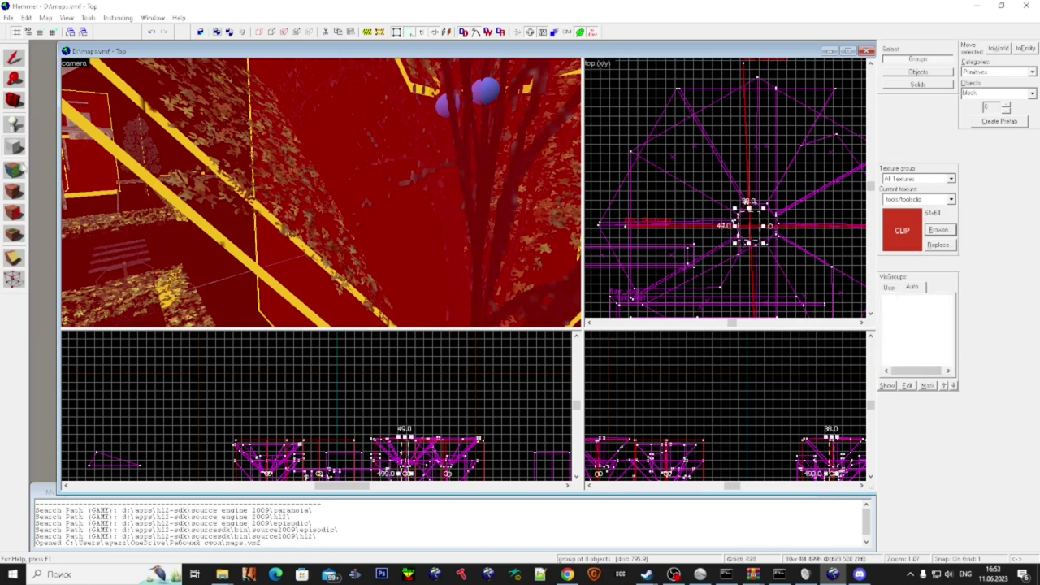
key("Return")
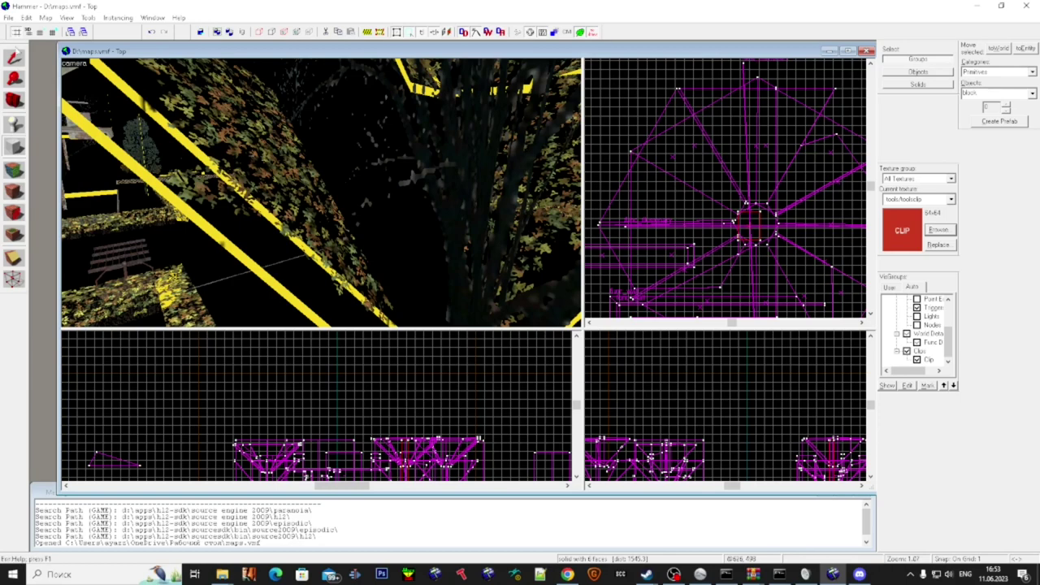
left_click(16, 60)
- Examine how the clip block encloses the tree trunk from several sides
key("z")
key("s")
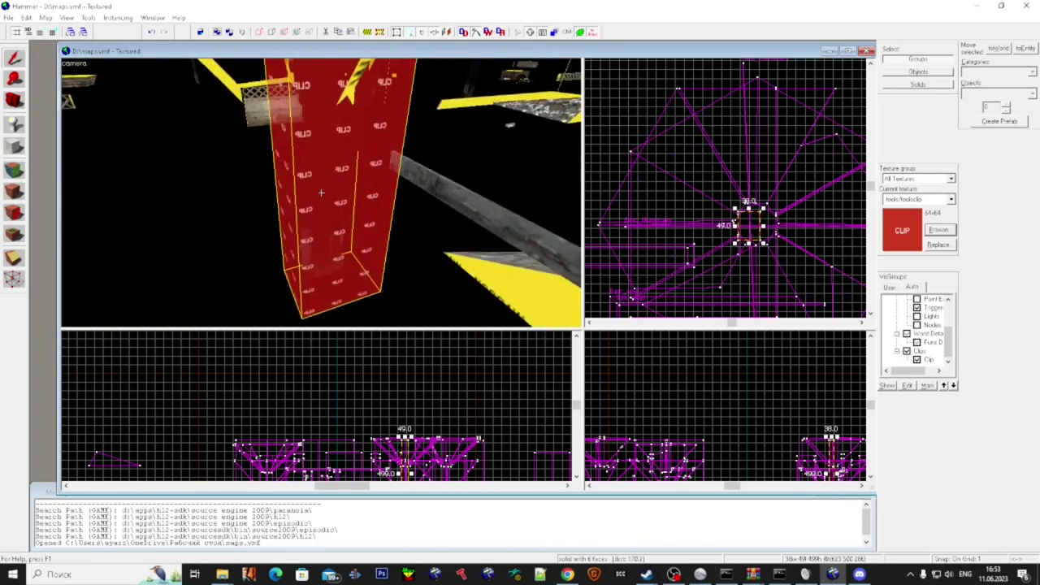
key("Escape")
key("s")
key("w")
key("s")
key("w")
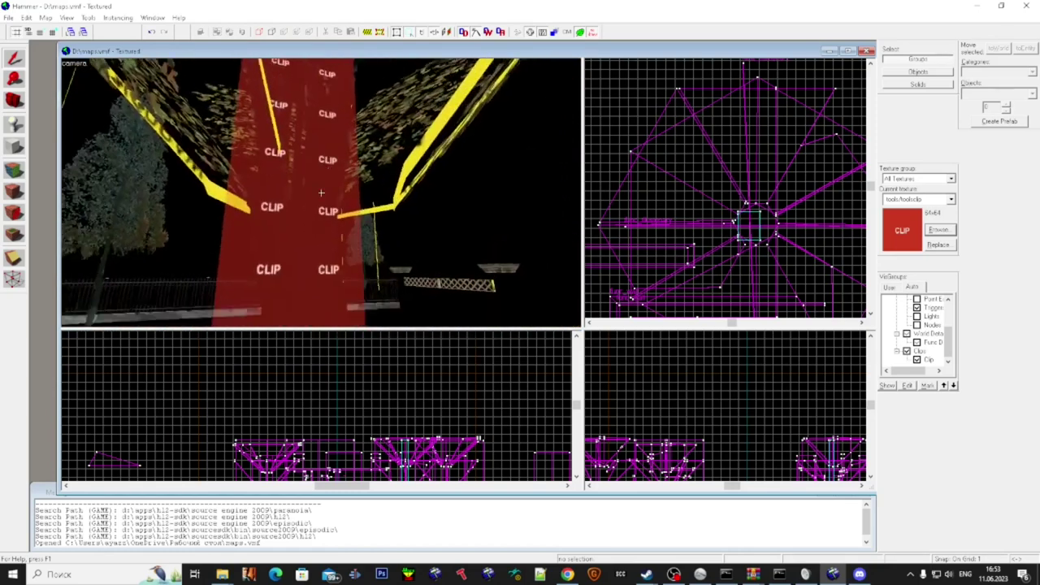
- Select the clip block around the tree trunk and remove it
key("Up")
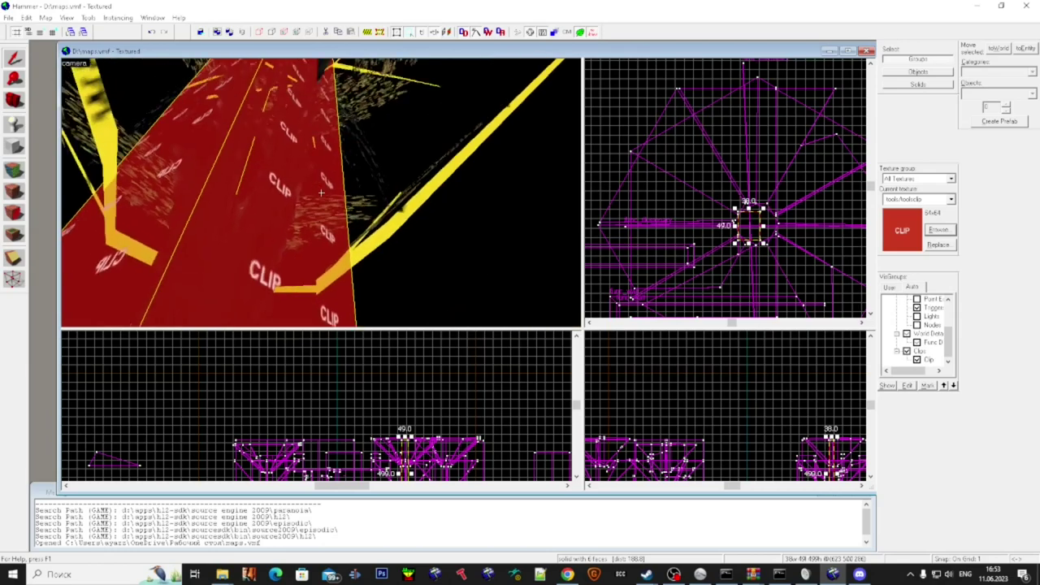
key("Escape")
key("s")
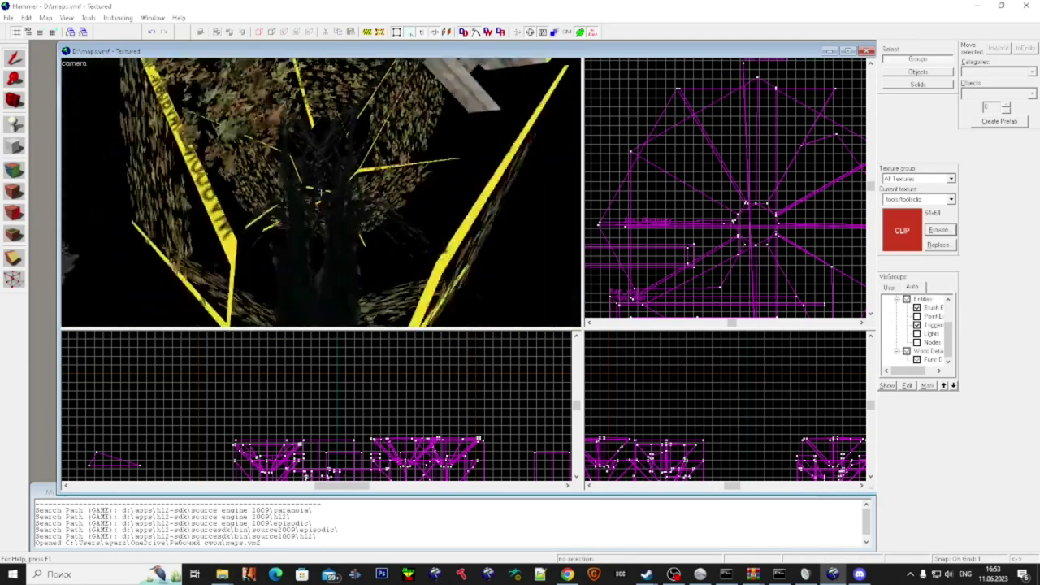
- Show all hidden map objects by enabling the whole Auto visgroup, and look over the ruined building and yard
key("Up")
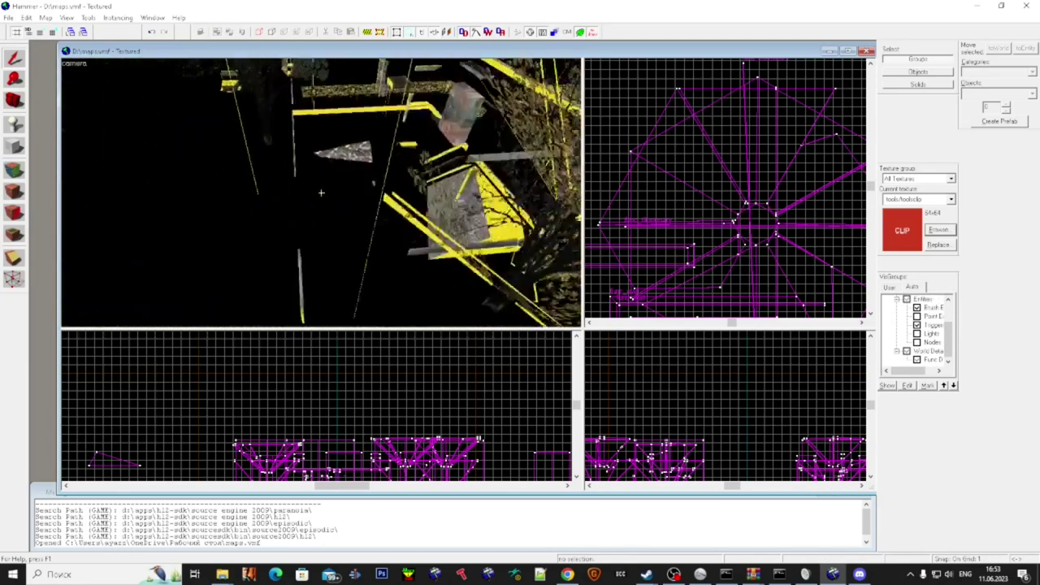
key("Up")
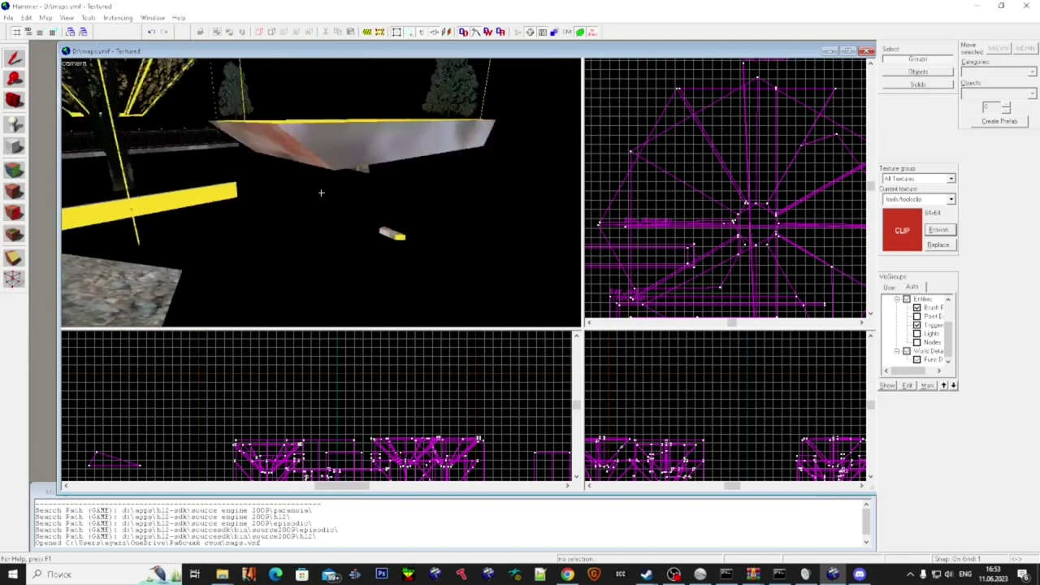
key("super")
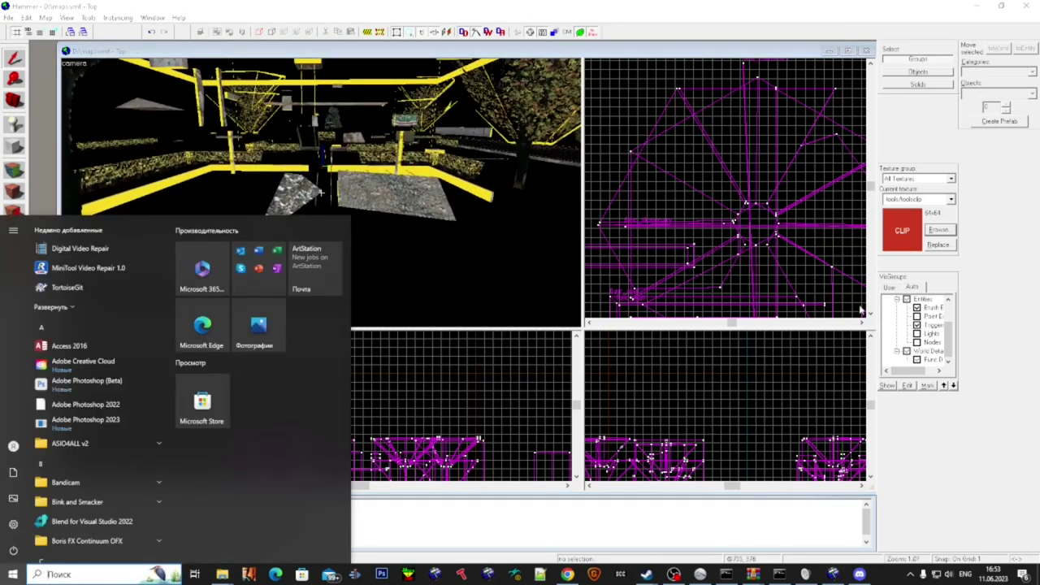
left_click(916, 325)
left_click(896, 299)
left_click(897, 299)
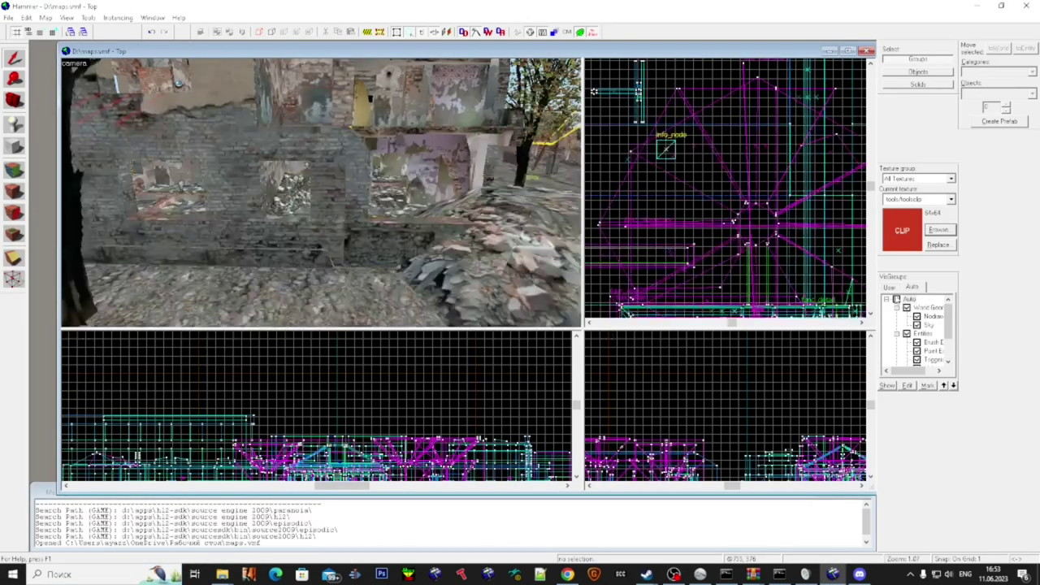
key("w")
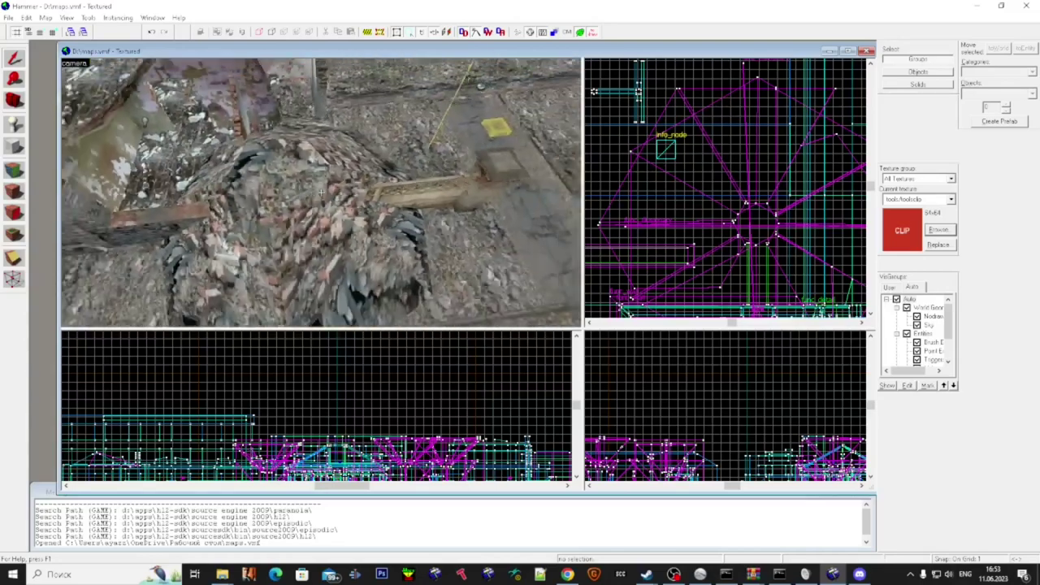
key("w")
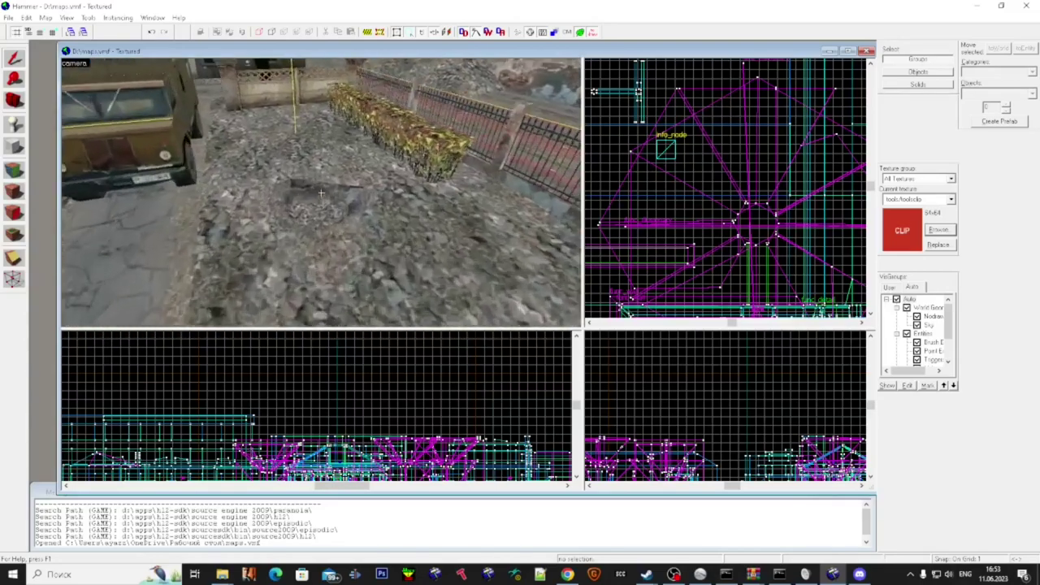
- Select the large triangular ground brush beside the crater and remove it
left_click(321, 192)
left_click(321, 192)
key("s")
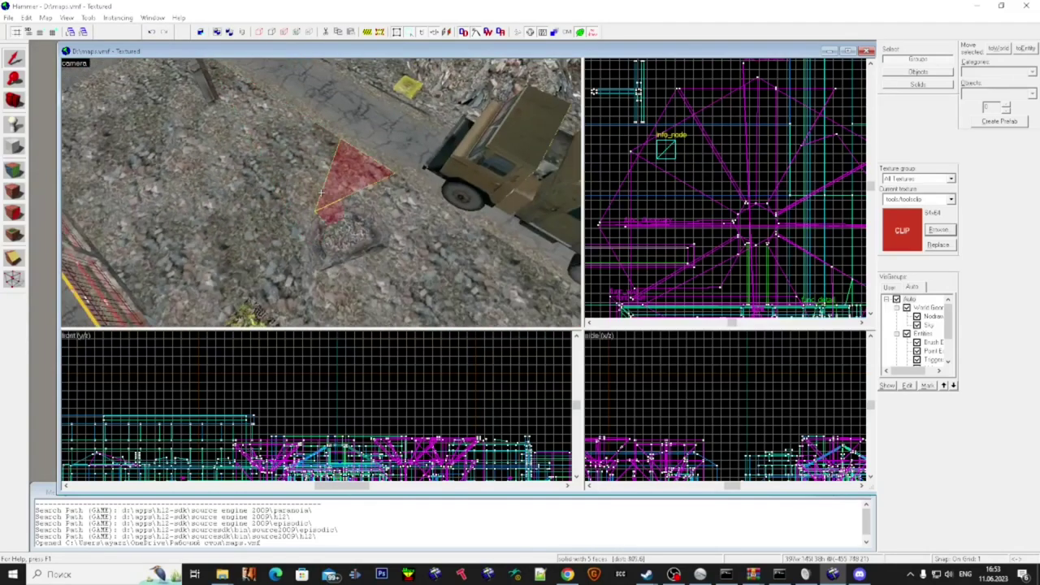
left_click(321, 192)
left_click(321, 193)
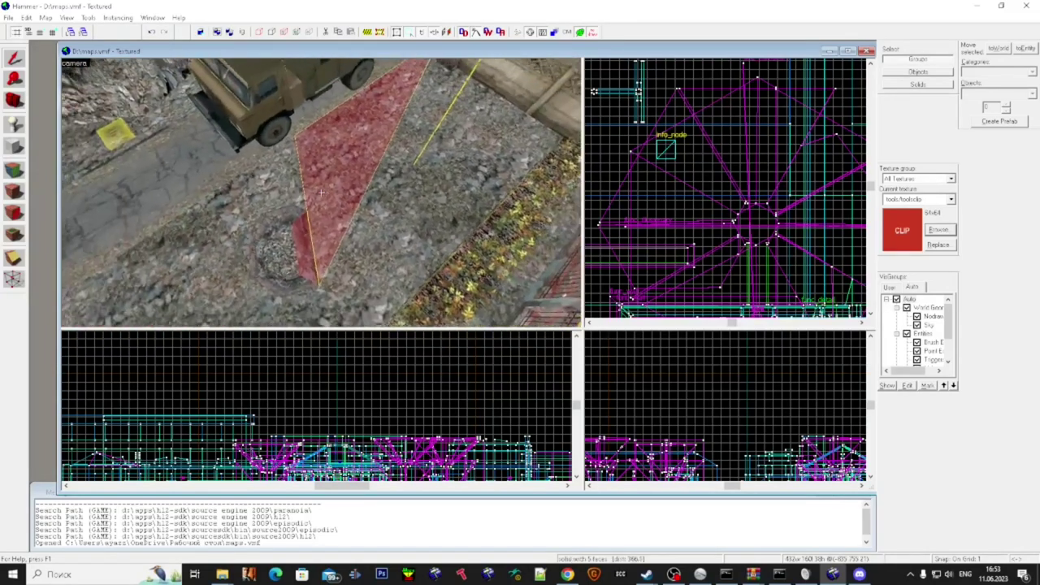
key("Escape")
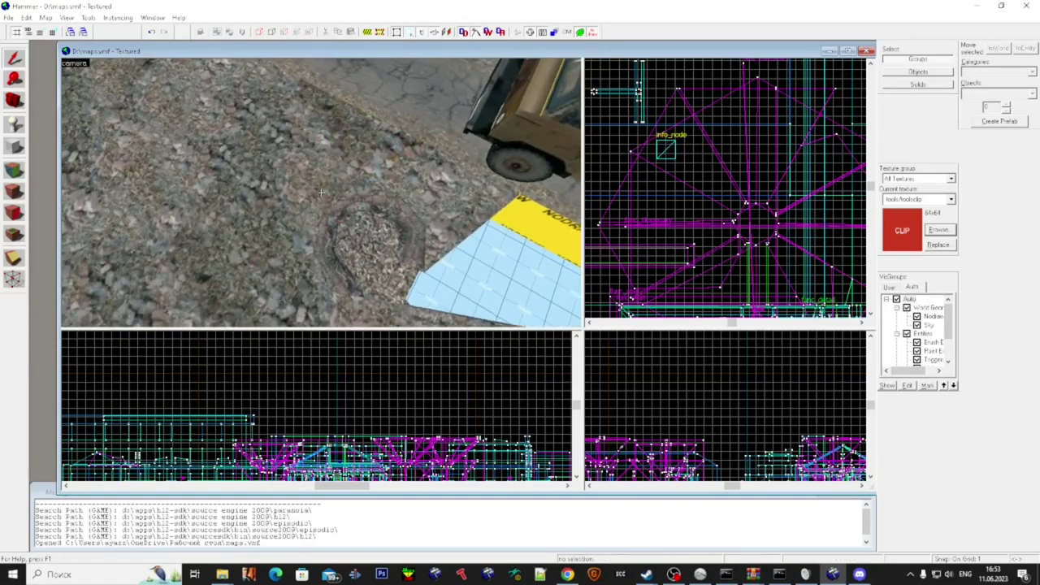
- Place a horizontally flipped copy of the two neighbouring ground brushes beside the gap at the crater's edge
left_click(321, 193)
key("super")
key("super")
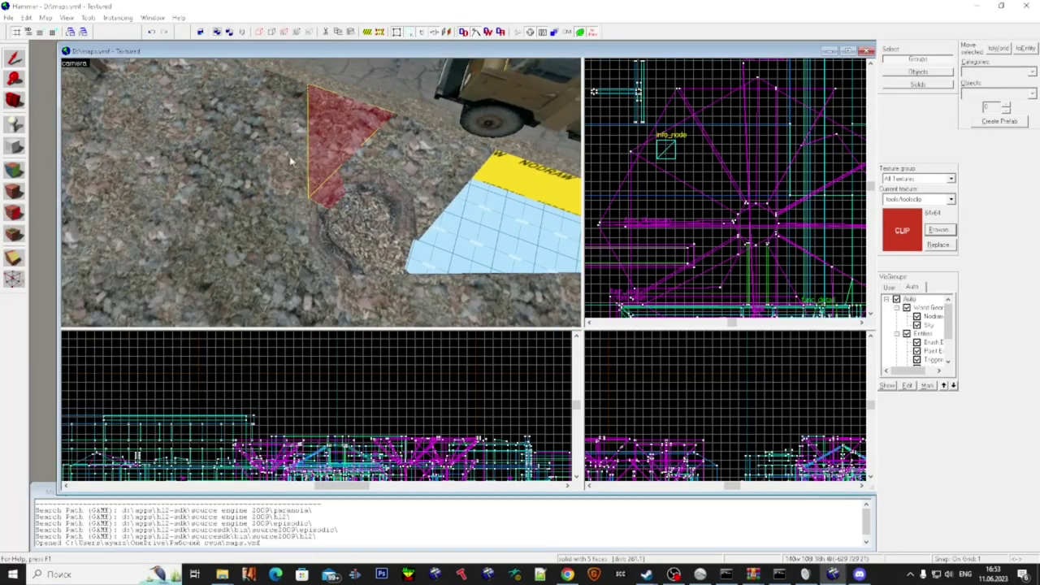
scroll(696, 169, "down", 5)
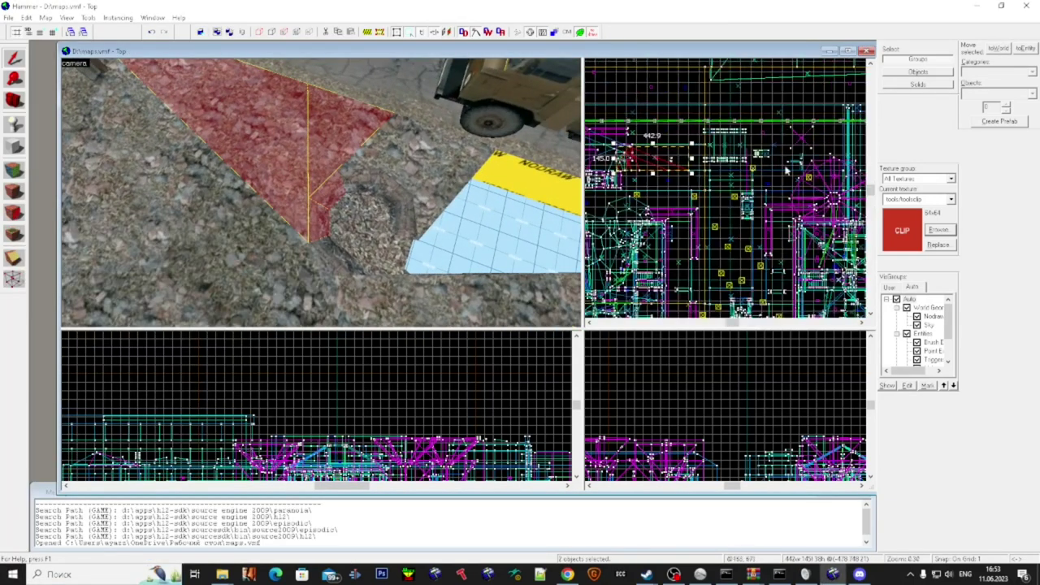
scroll(696, 168, "up", 3)
right_click(696, 186)
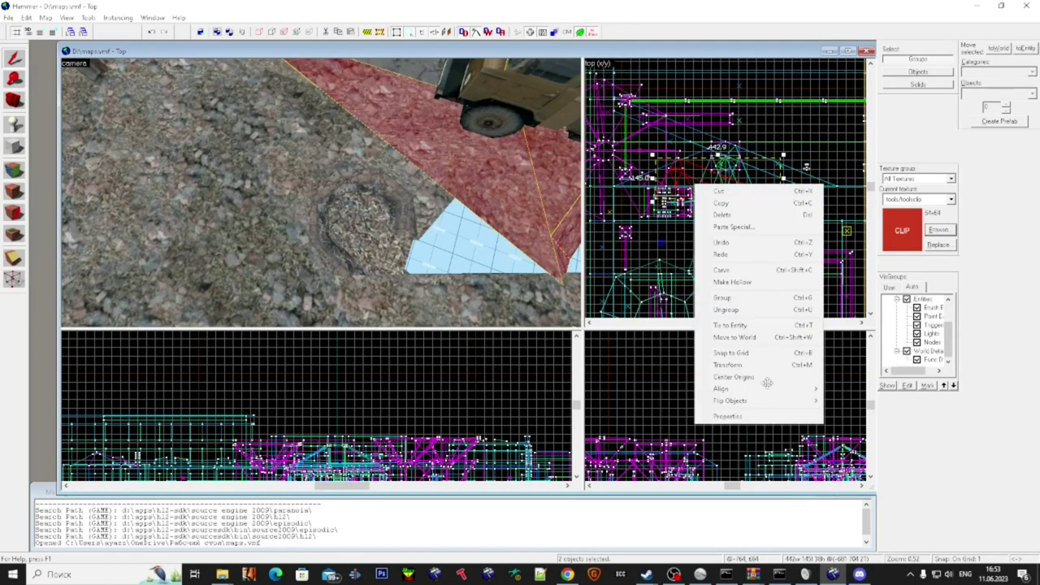
left_click(850, 401)
left_click_drag(719, 176, 694, 153)
key("z")
key("w")
key("a")
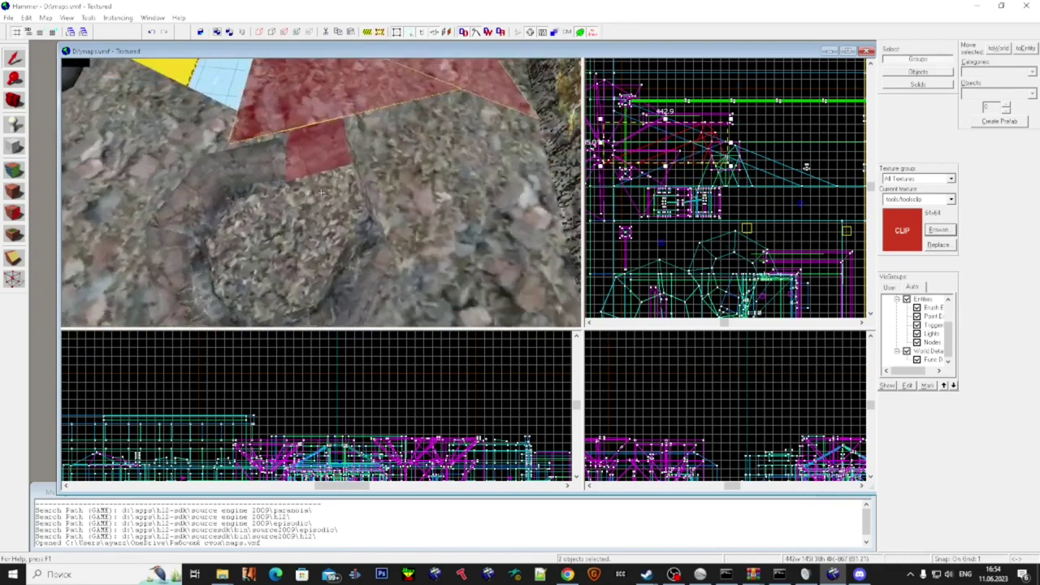
key("s")
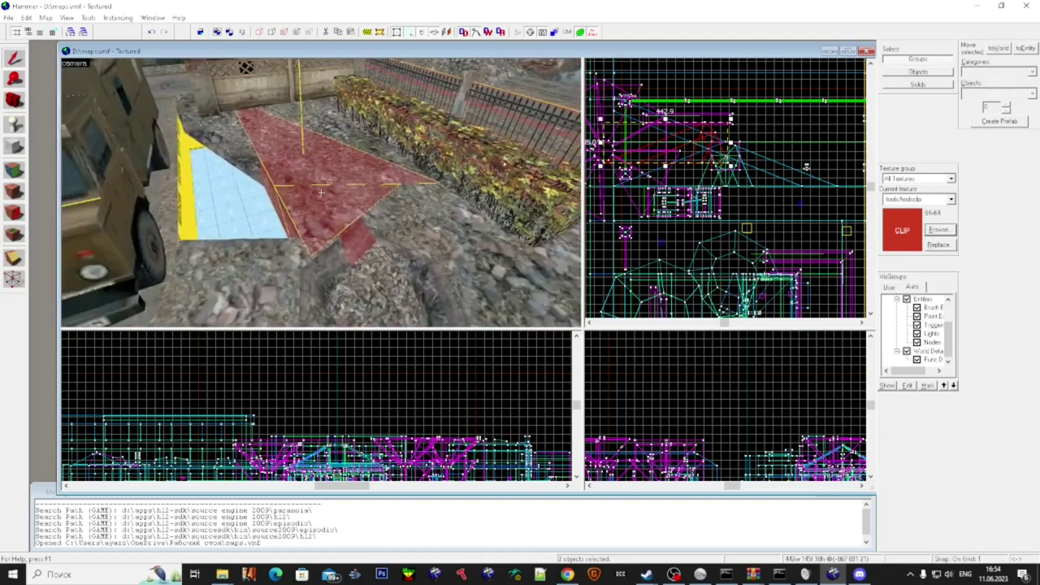
- Flip the two copied ground brushes vertically and move them over the gap beside the crater
key("super")
key("super")
right_click(701, 152)
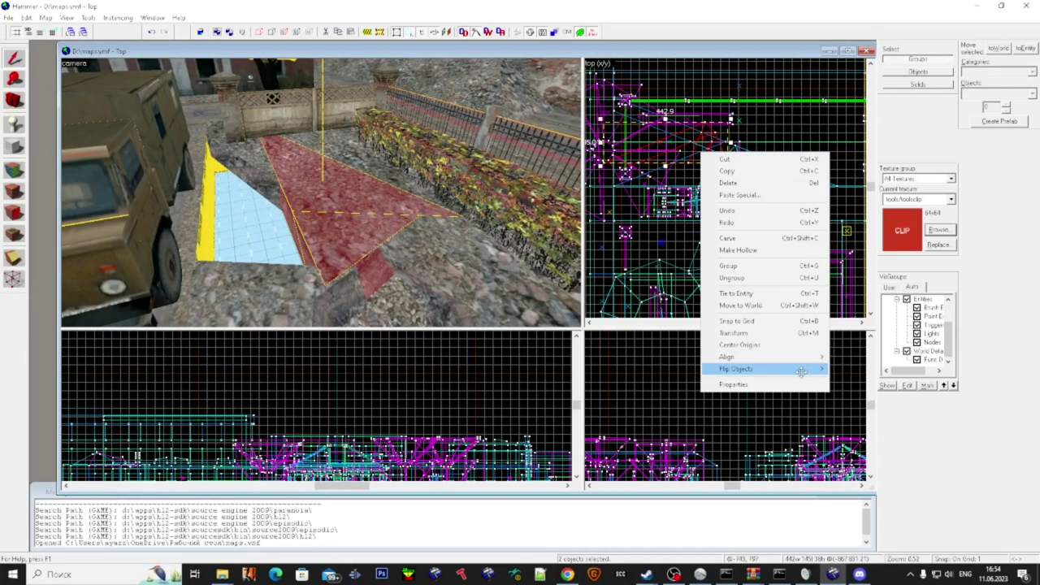
left_click(855, 381)
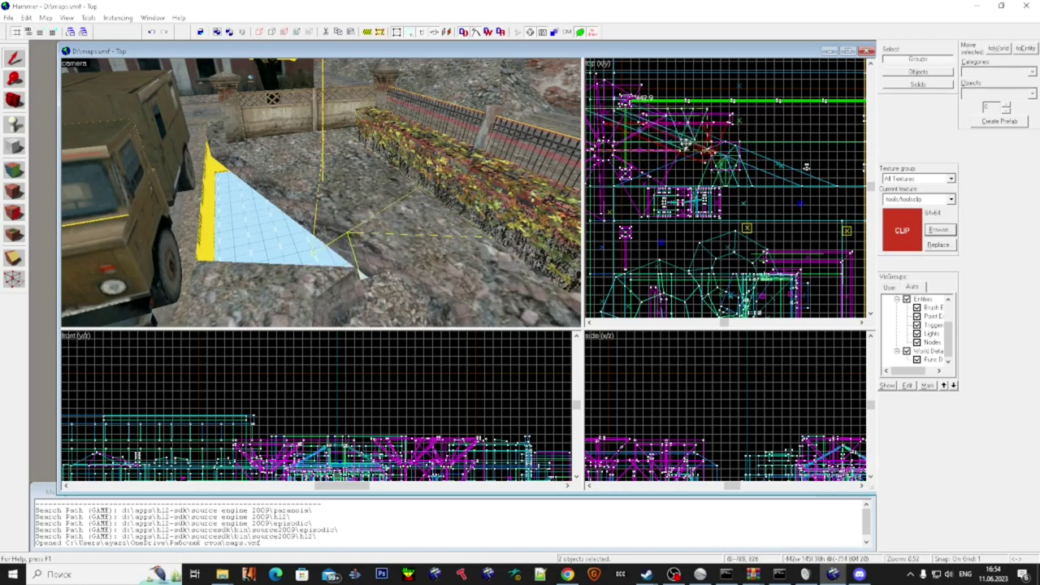
mouse_move(681, 160)
left_mouse_down()
mouse_move(684, 175)
mouse_move(712, 190)
left_mouse_up()
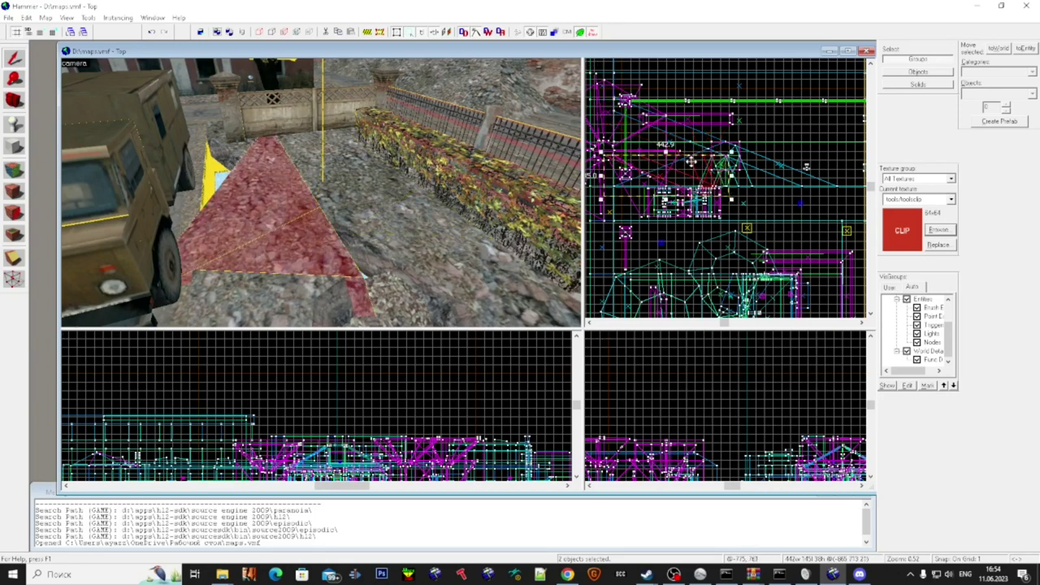
- Delete the two flipped ground brush copies and undo back to before the brushes were copied
key("z")
key("w")
key("s")
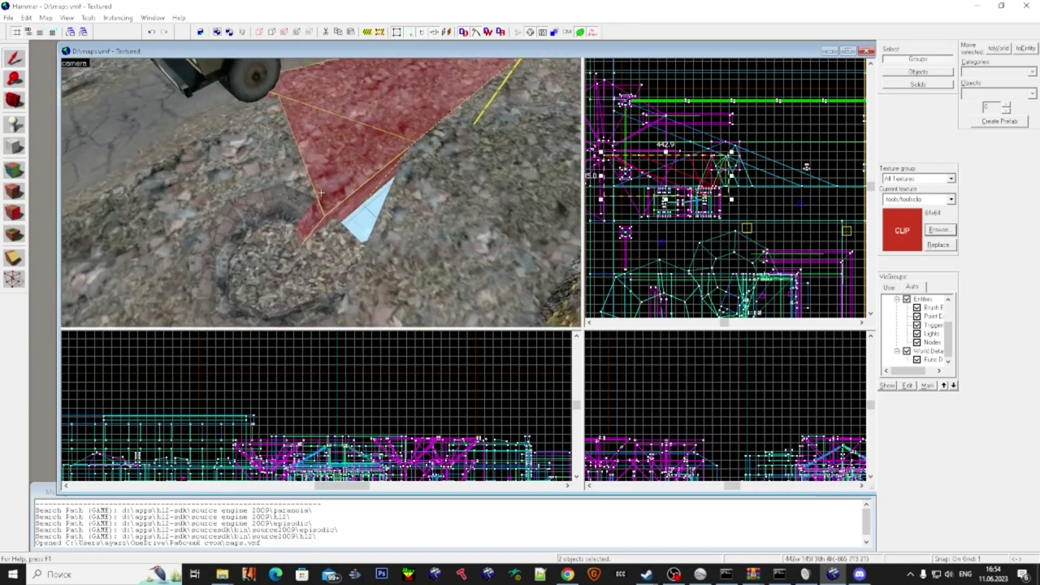
key("Delete")
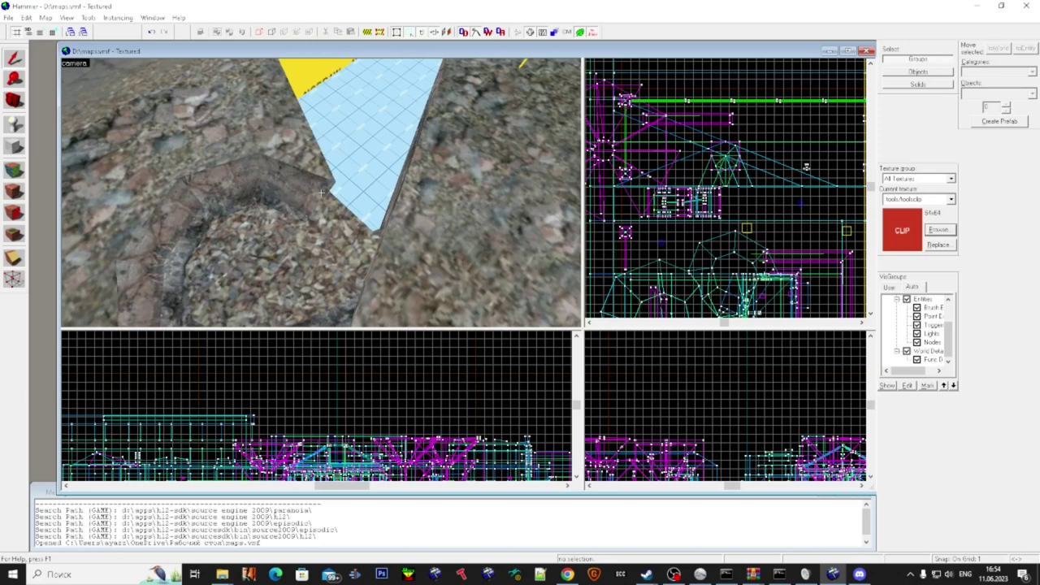
key("ctrl+z")
key("ctrl+z")
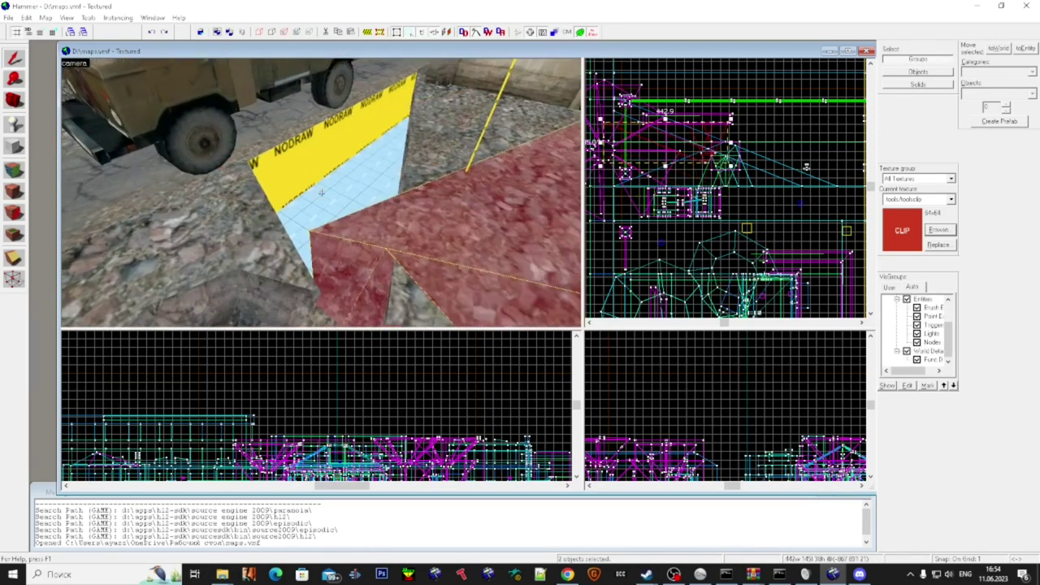
key("ctrl+z")
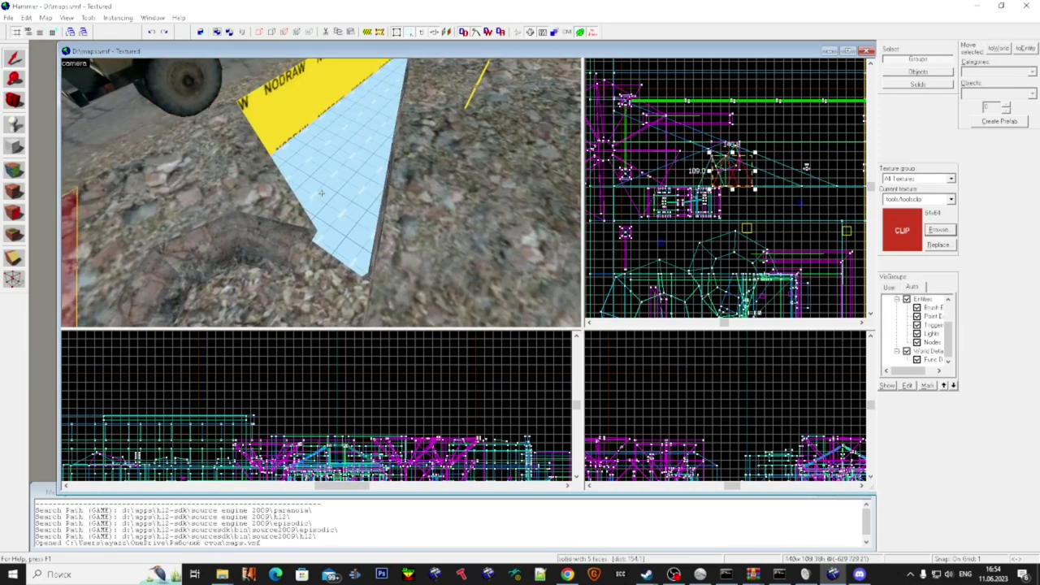
- Repeatedly remove and restore the large triangular ground brush beside the crater
key("Delete")
left_click(322, 193)
key("Delete")
left_click(321, 194)
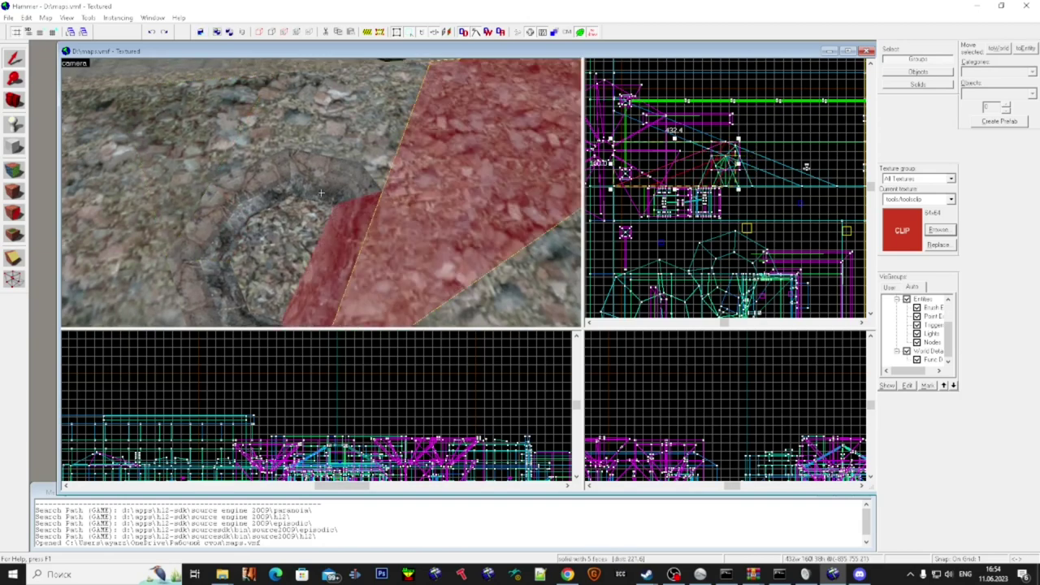
key("Delete")
left_click(322, 193)
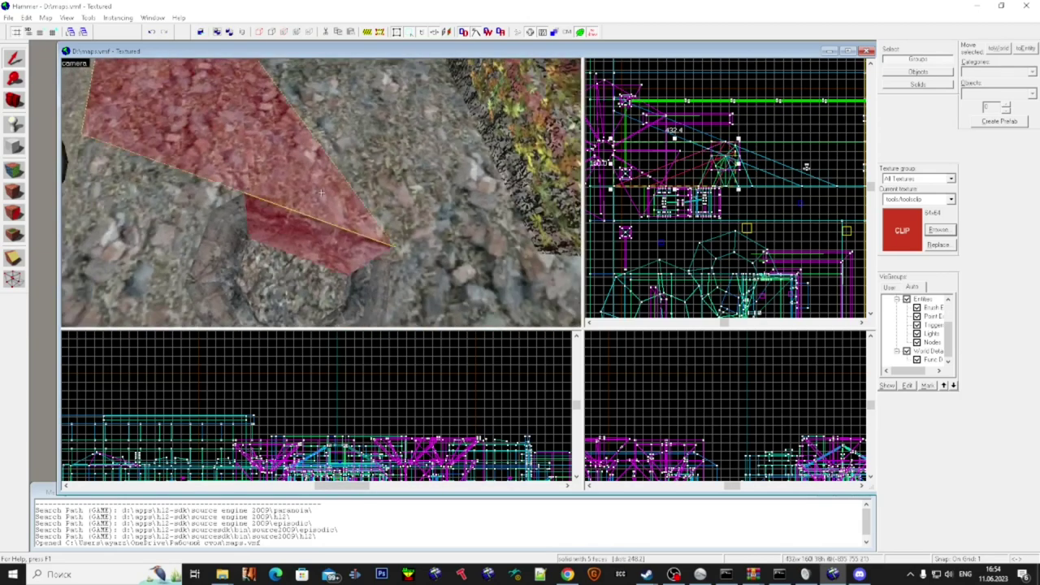
key("Delete")
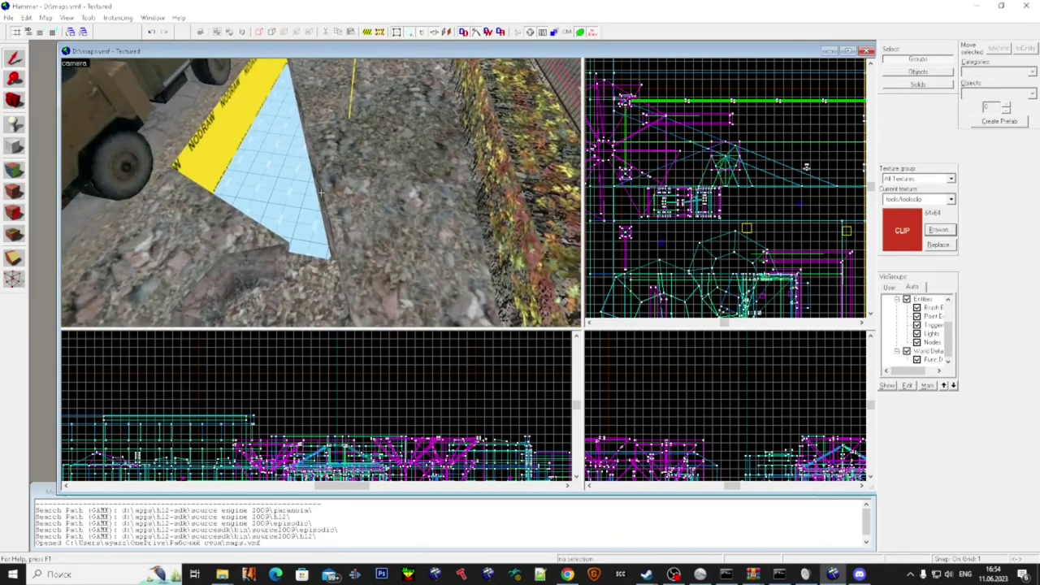
left_click(321, 193)
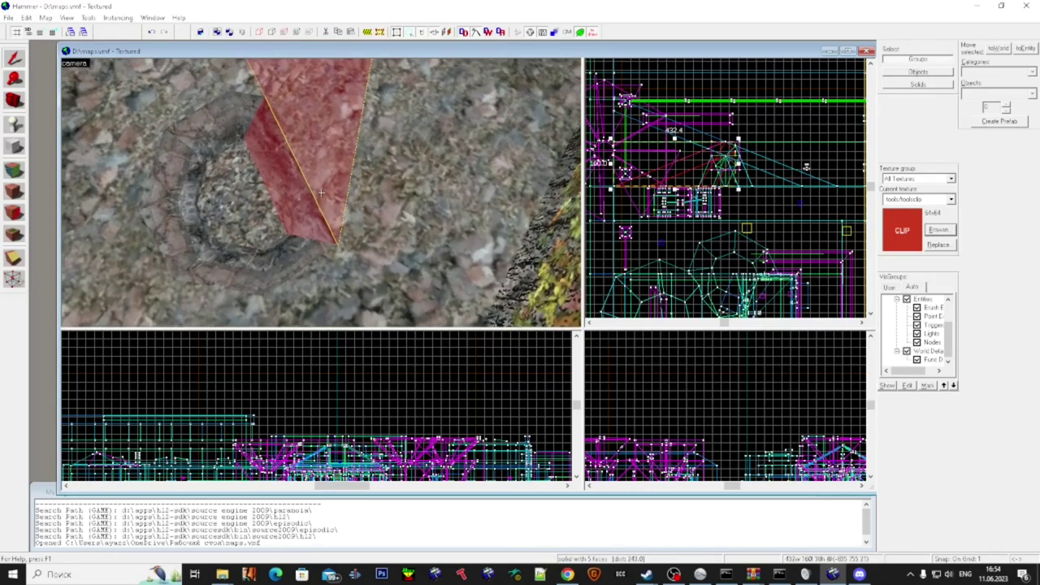
key("super")
key("super")
key("Delete")
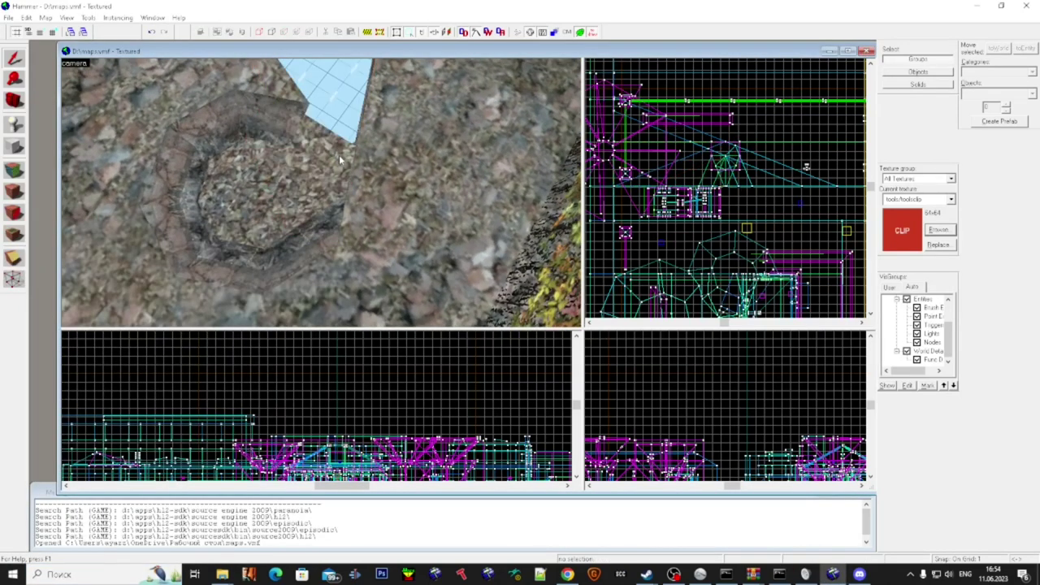
- Reshape the large triangular ground brush by moving two of its vertices at the crater's edge with the Vertex tool
left_click(340, 160)
key("ctrl+e")
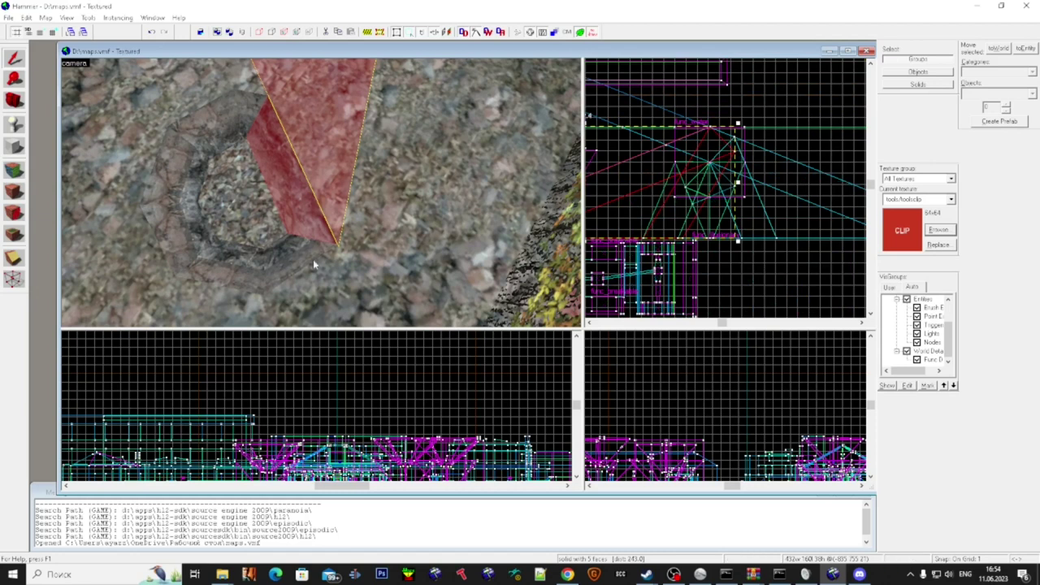
scroll(715, 139, "up", 3)
key("shift+v")
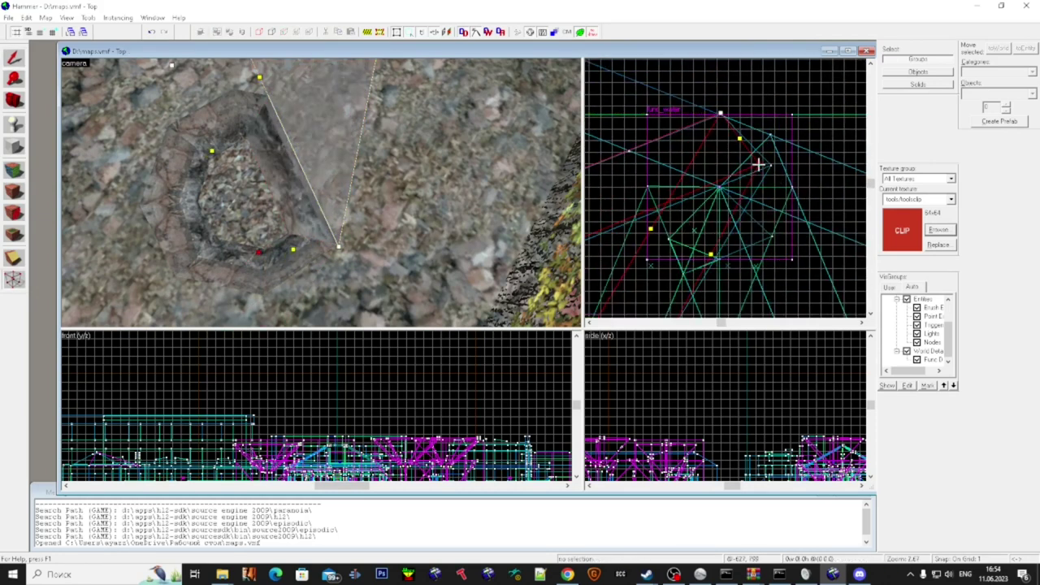
left_click_drag(756, 165, 771, 135)
left_click_drag(719, 114, 685, 113)
scroll(716, 135, "up", 2)
left_click(801, 136)
left_click(20, 56)
key("Escape")
- Check the map for problems and repair the invalid solid structure of the ground brush beside the crater
key("z")
key("w")
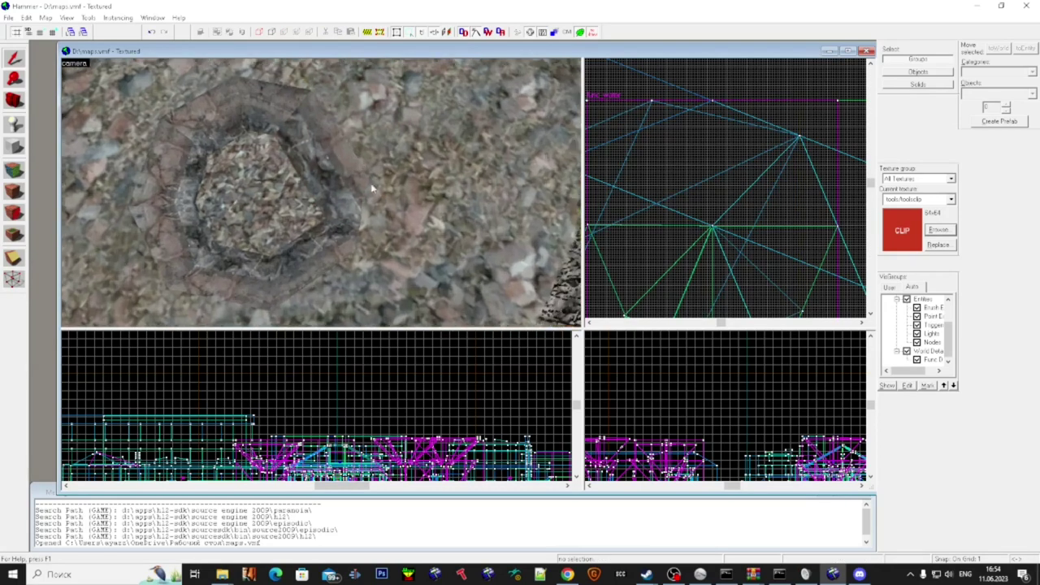
key("s")
left_click(321, 193)
key("Escape")
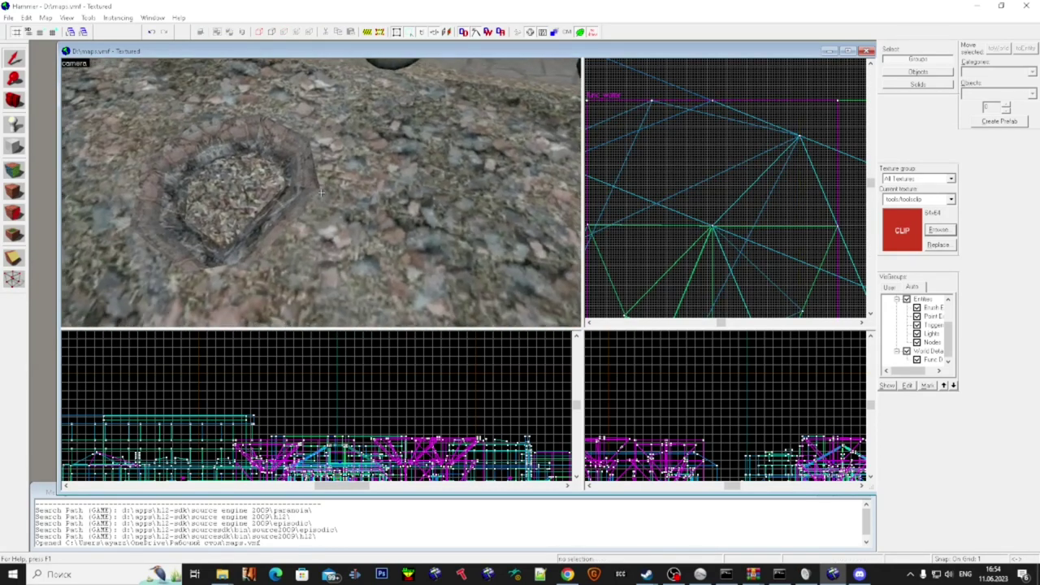
key("alt+p")
left_click(107, 57)
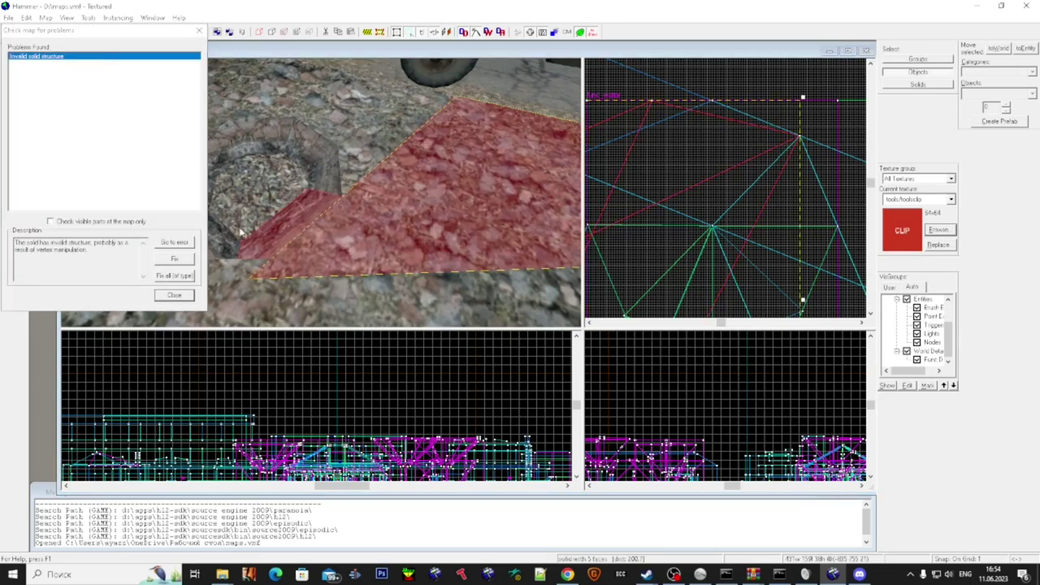
left_click(175, 295)
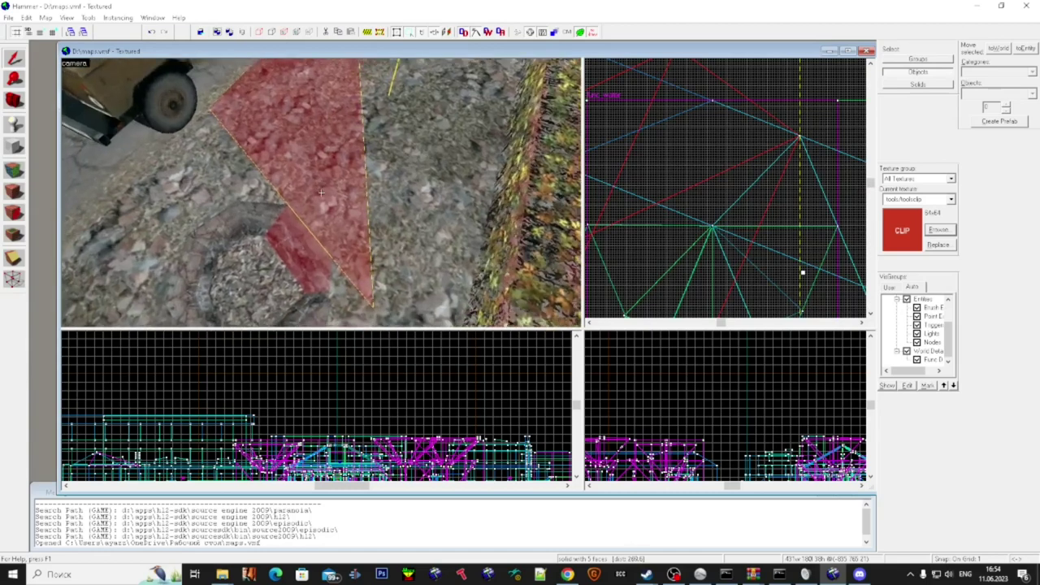
- Examine the crater rim, the reshaped ground brush and the surrounding yard from several sides
key("Escape")
key("s")
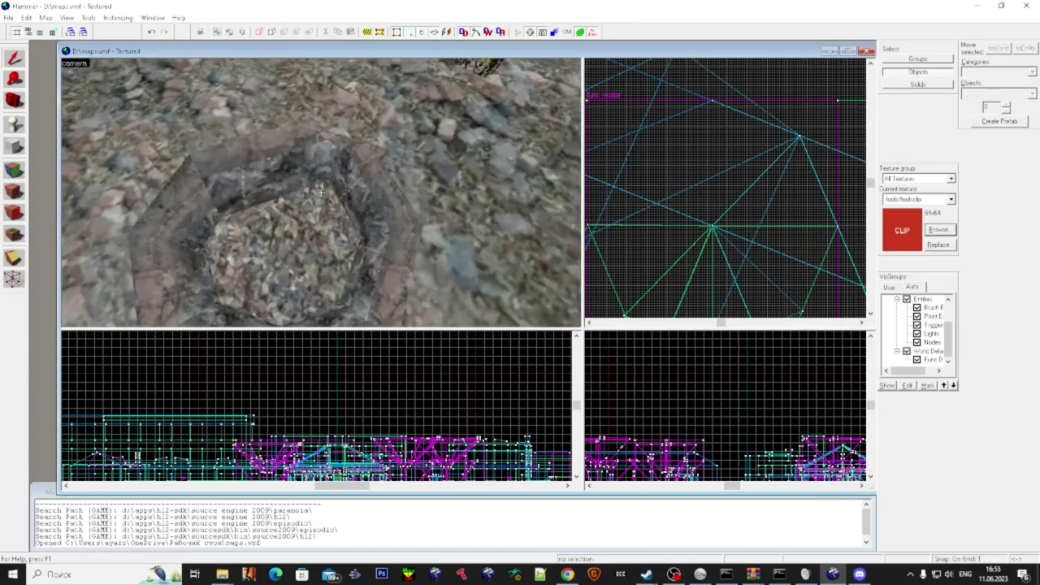
key("w")
key("s")
key("d")
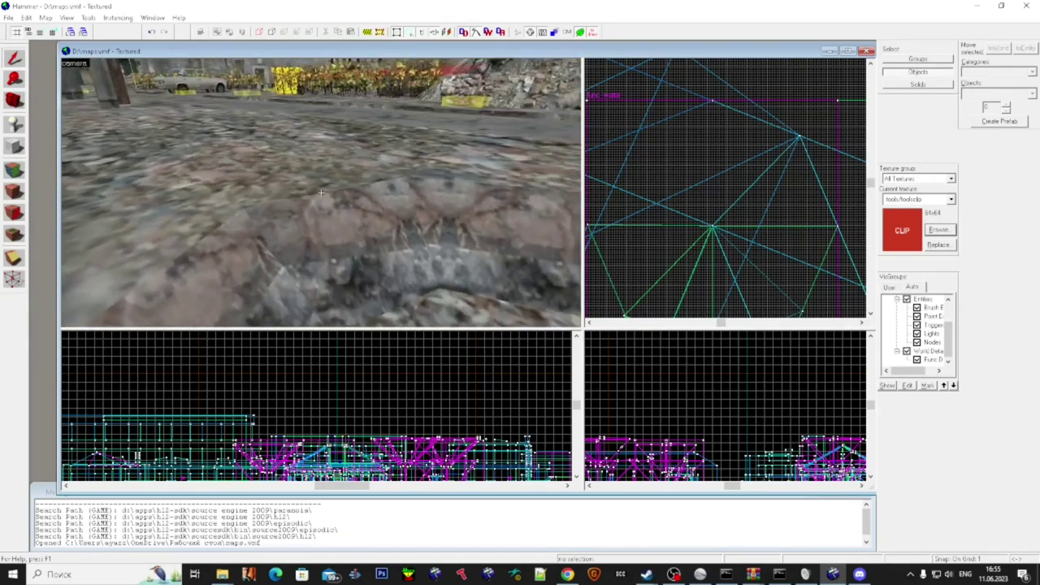
left_click(321, 193)
key("Escape")
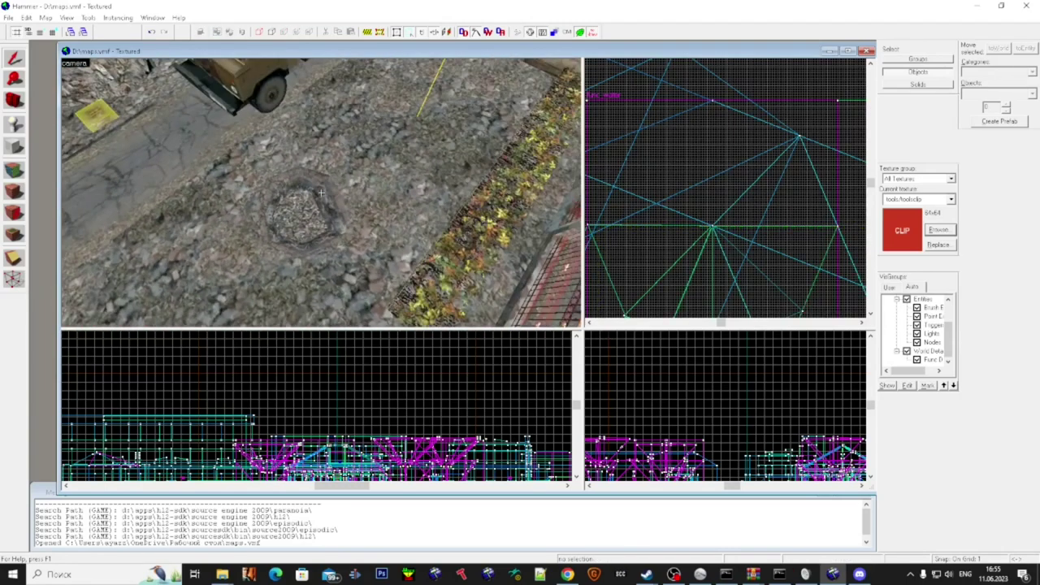
left_click(321, 192)
key("Escape")
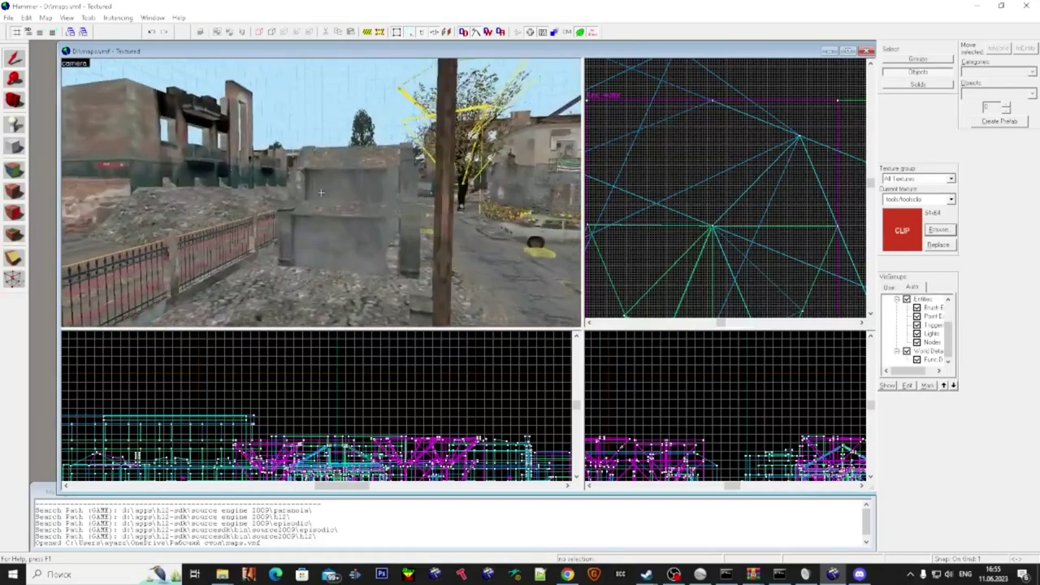
left_click(321, 193)
key("Escape")
left_click(320, 193)
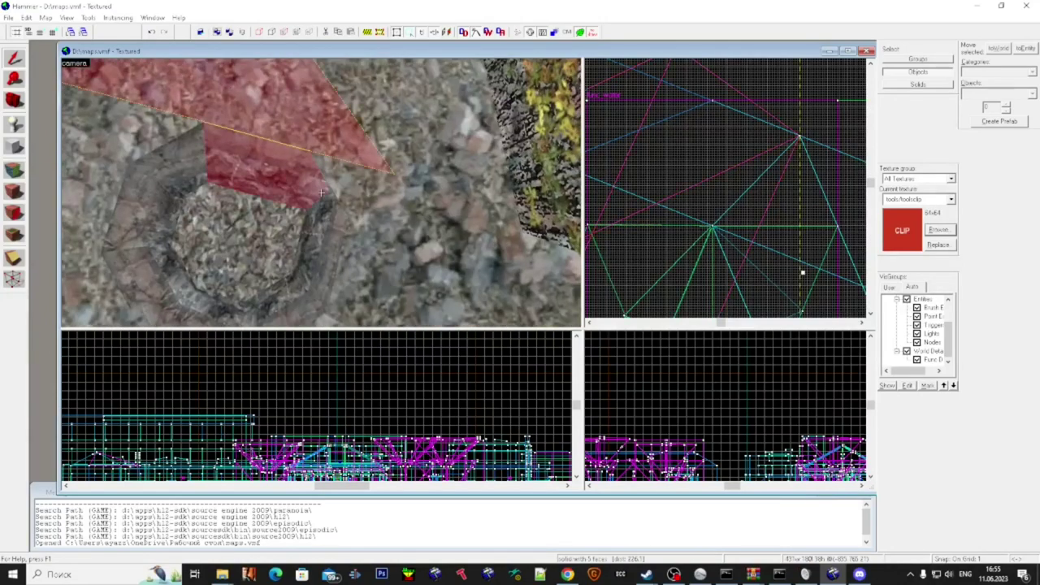
key("Delete")
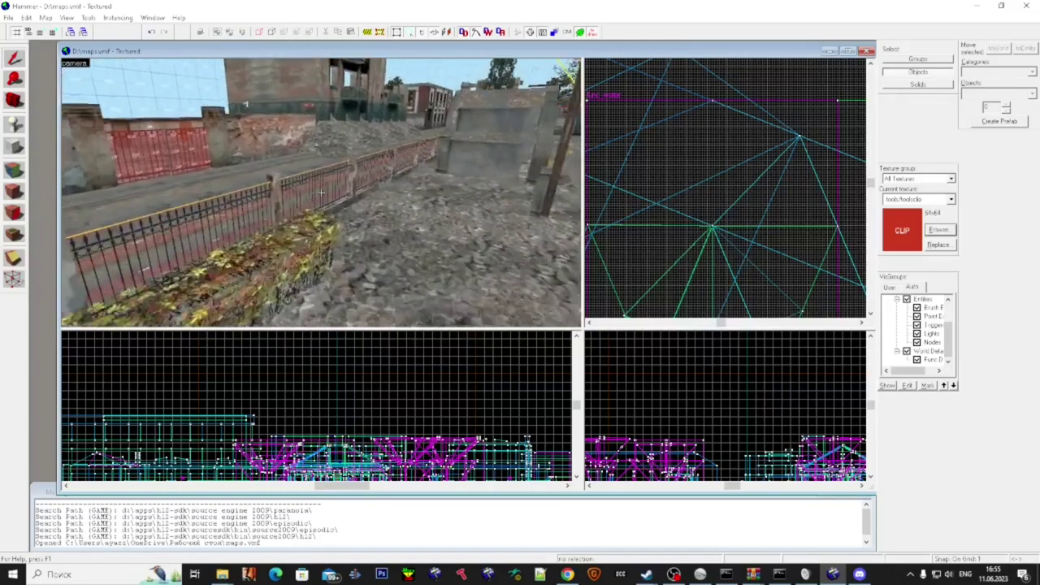
- Examine the ruined buildings, garages, fenced street and nodraw-covered road area from several viewpoints
key("super")
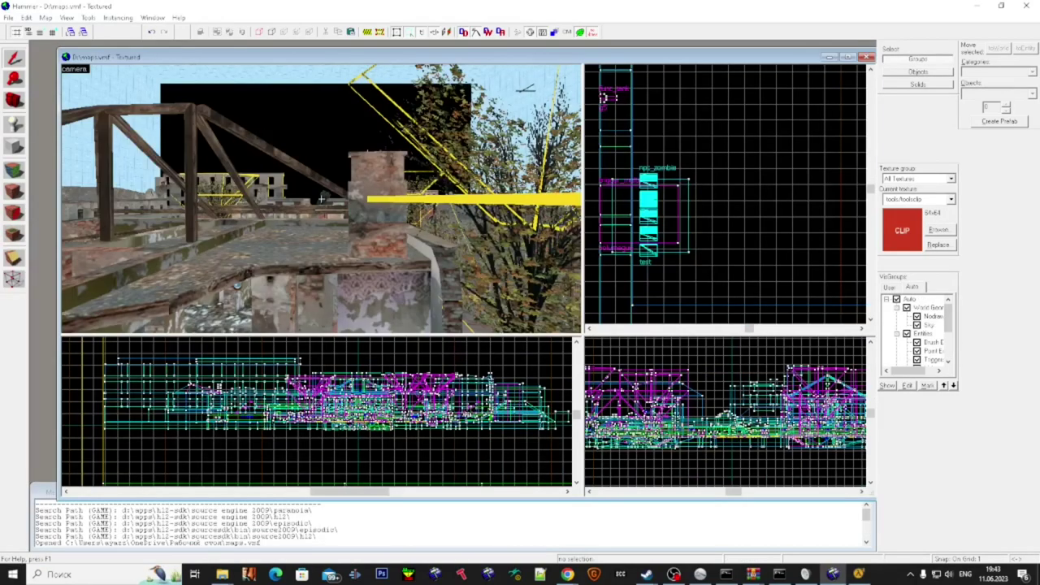
key("s")
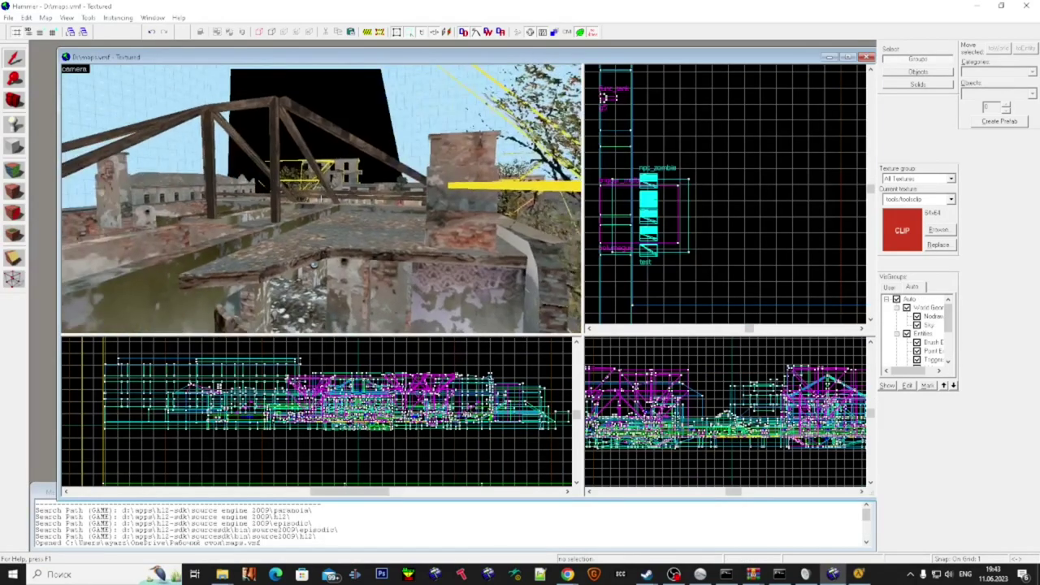
key("w")
key("w")
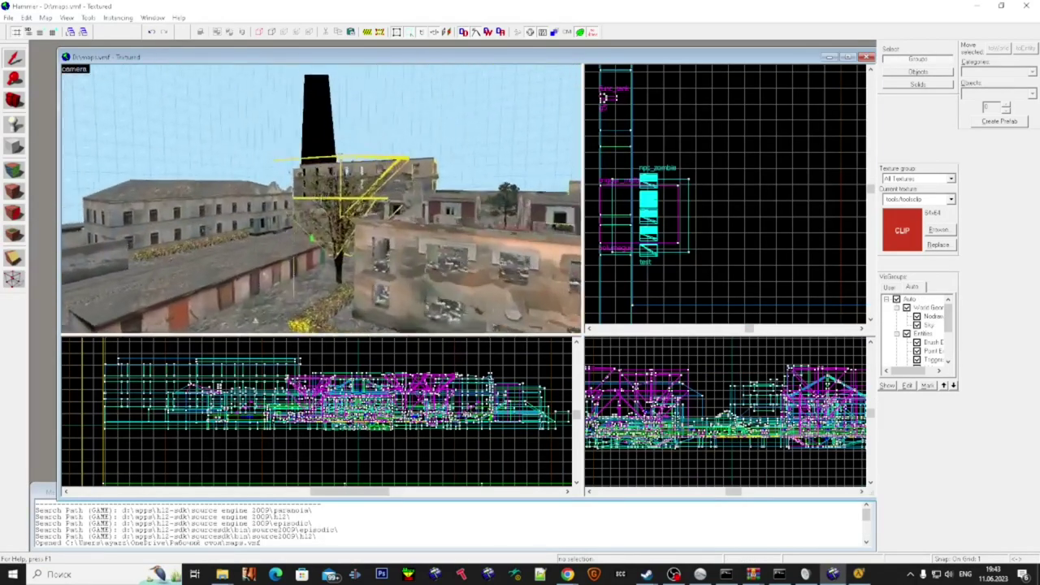
key("w")
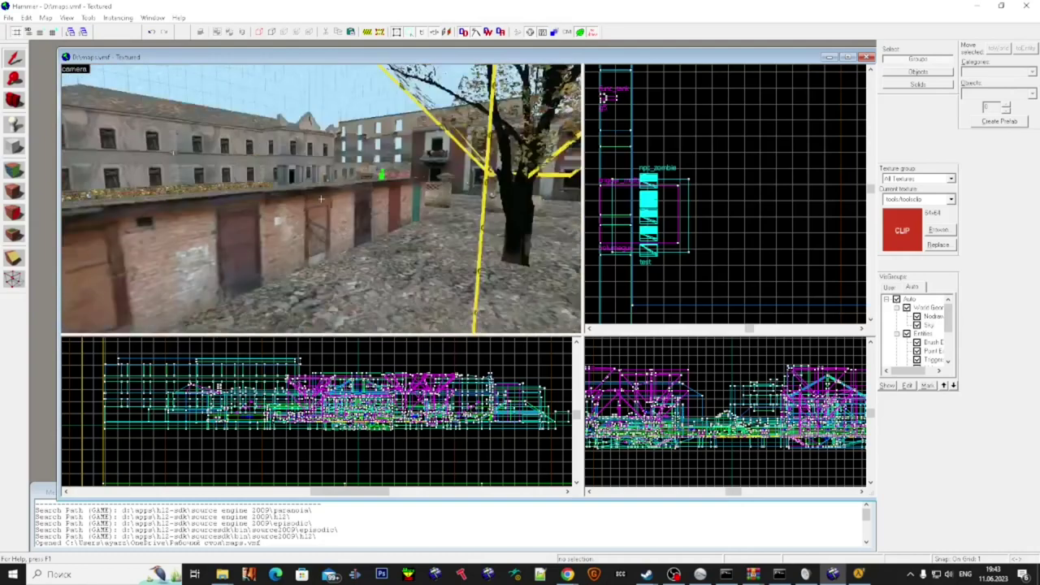
key("w")
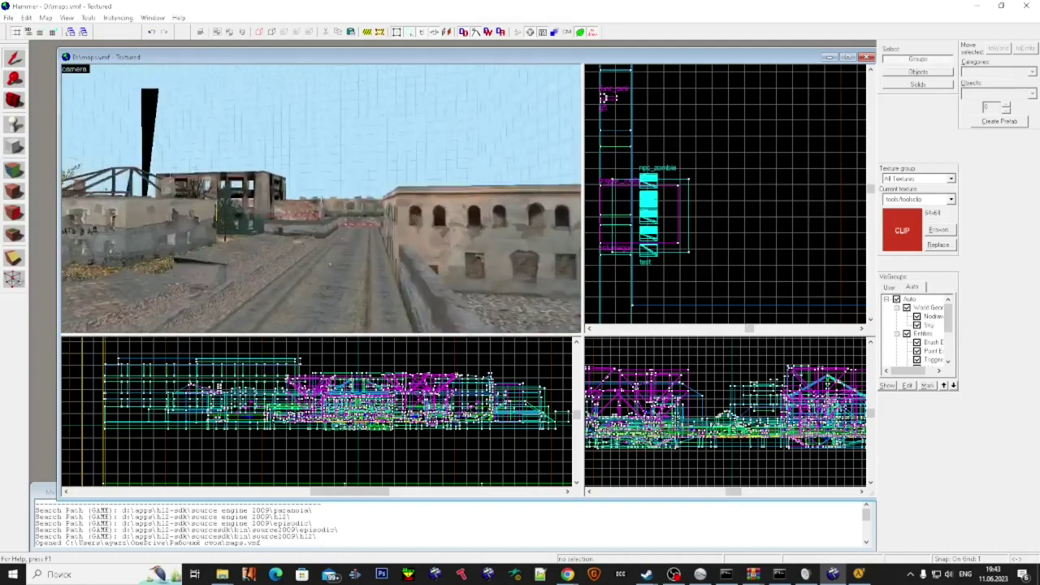
key("w")
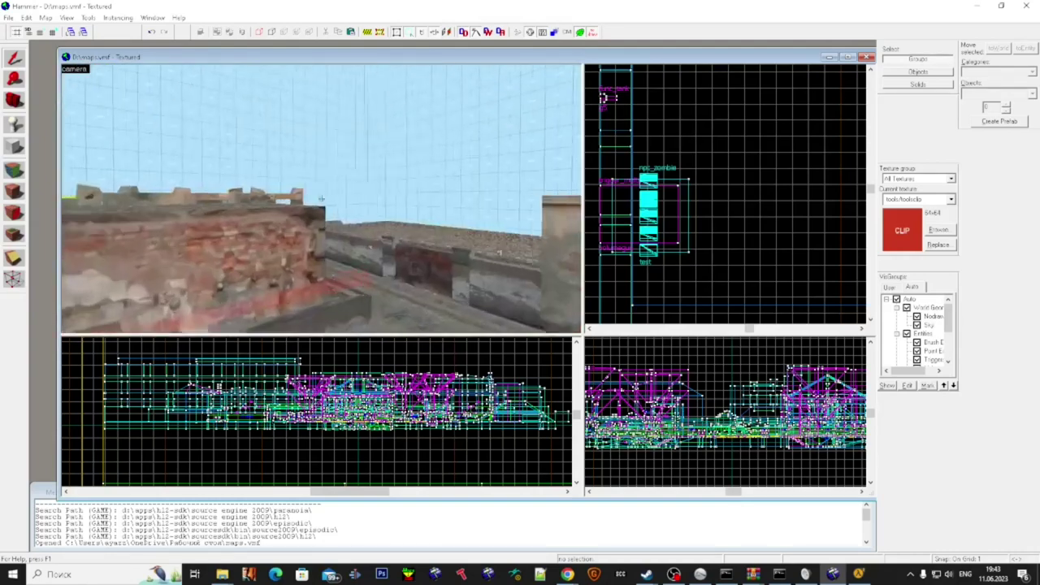
key("w")
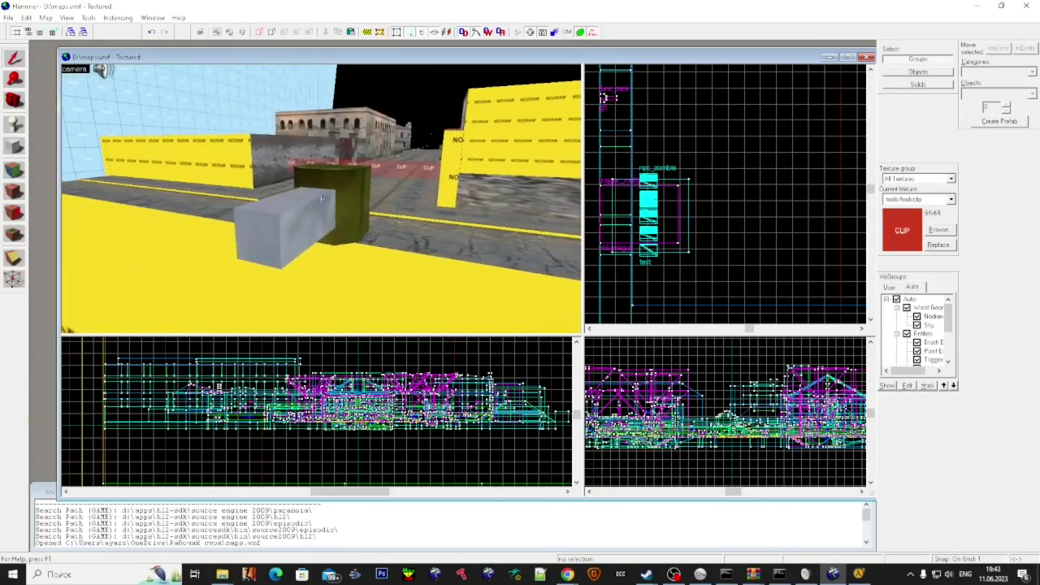
- Inspect the face textures of the grey steel block and the adjoining dark green brush on the nodraw-covered road
key("super")
left_click(15, 172)
left_click(269, 197)
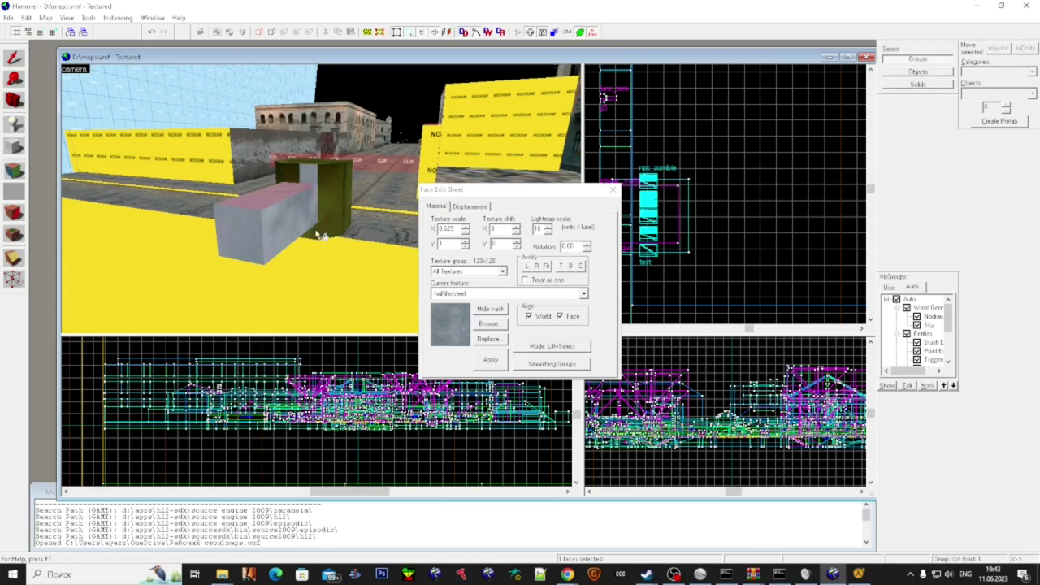
left_click(340, 209)
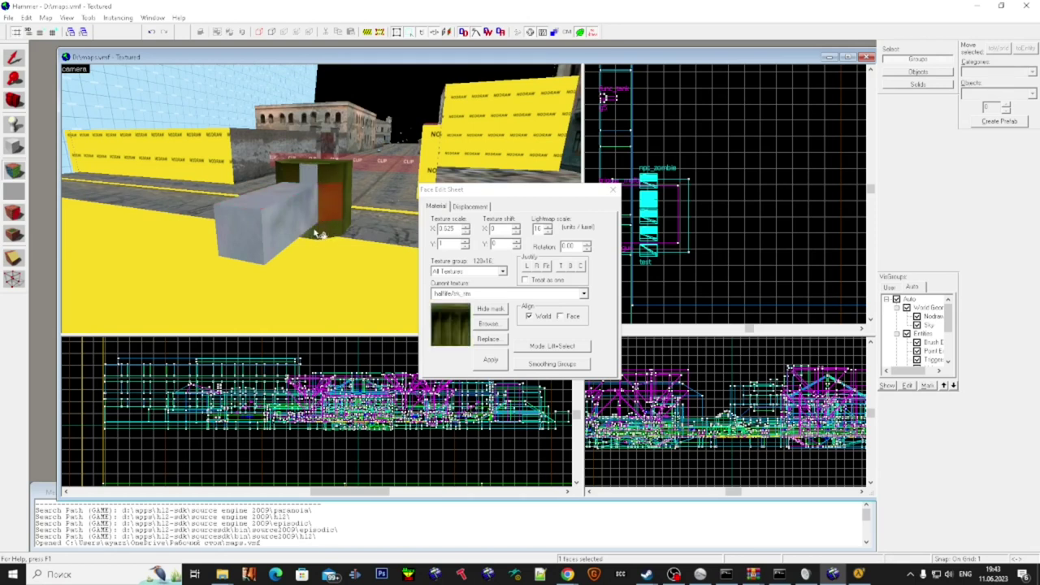
key("z")
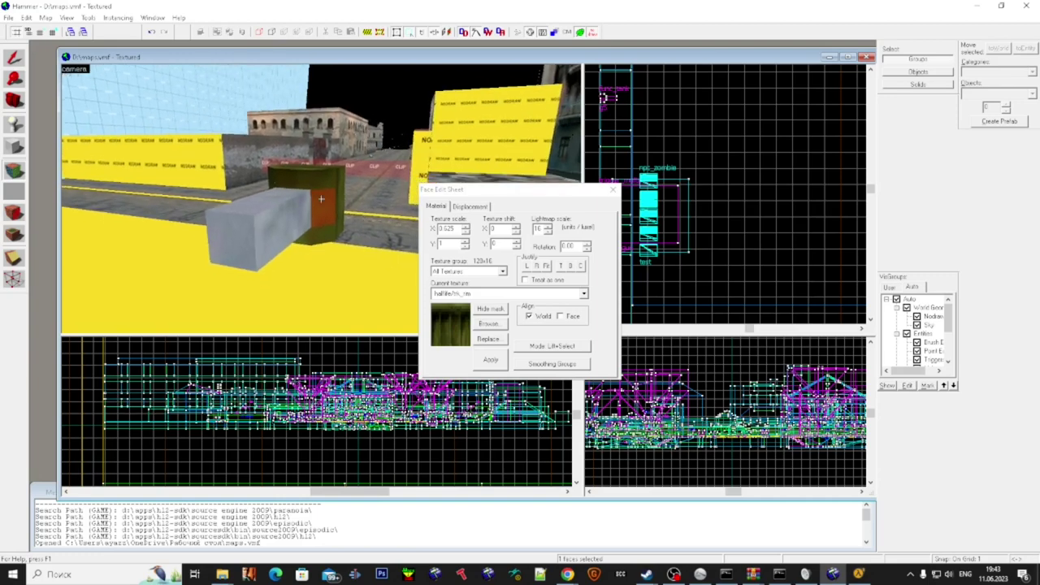
- Return to object selection and open the properties of the thin func_door_rotating tripwire on the rubble beside the concrete wall
left_click(321, 198)
key("w")
key("a")
key("z")
key("w")
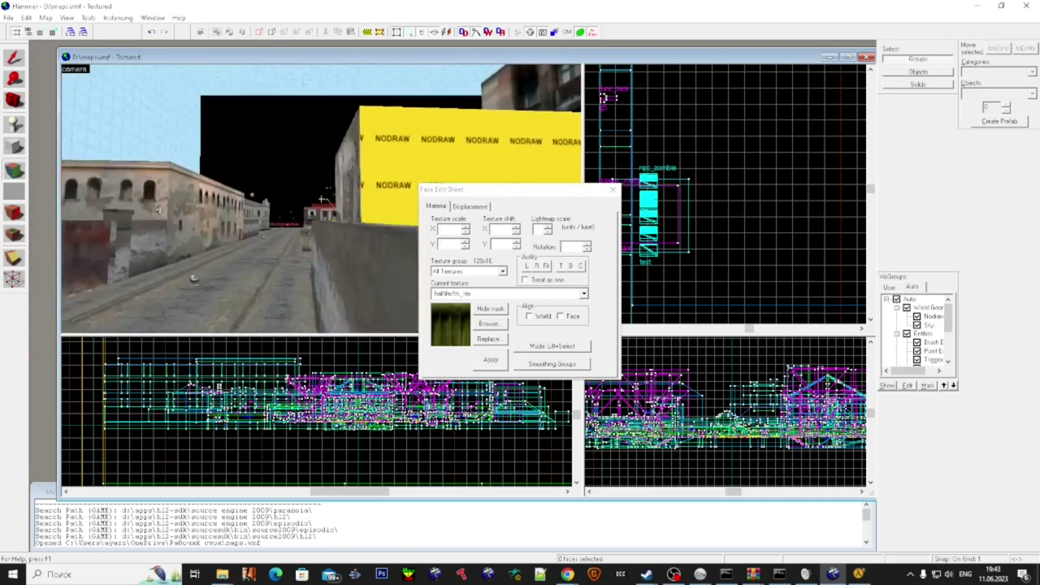
key("w")
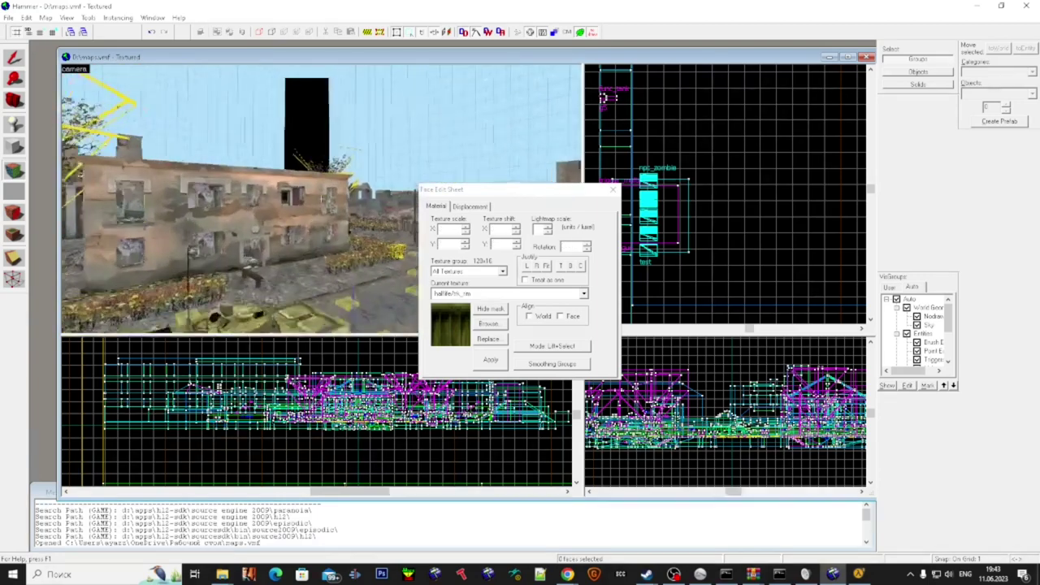
key("w")
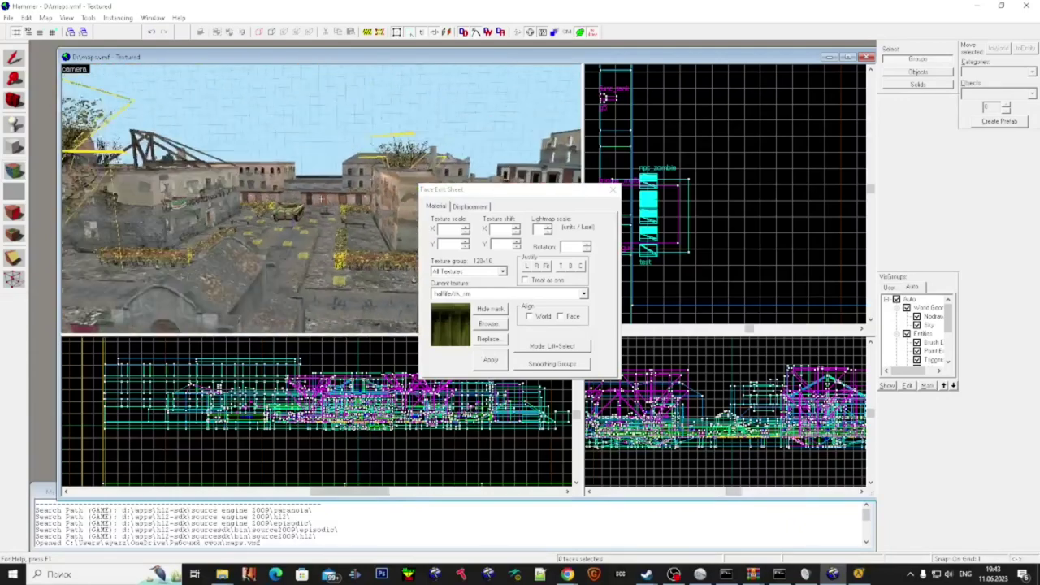
key("super")
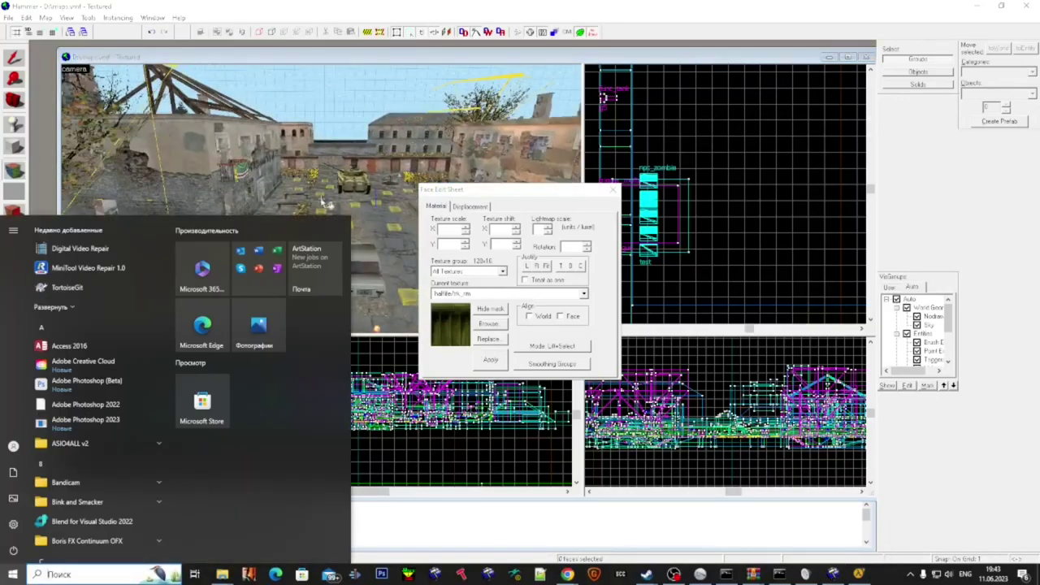
left_click(13, 58)
key("z")
key("w")
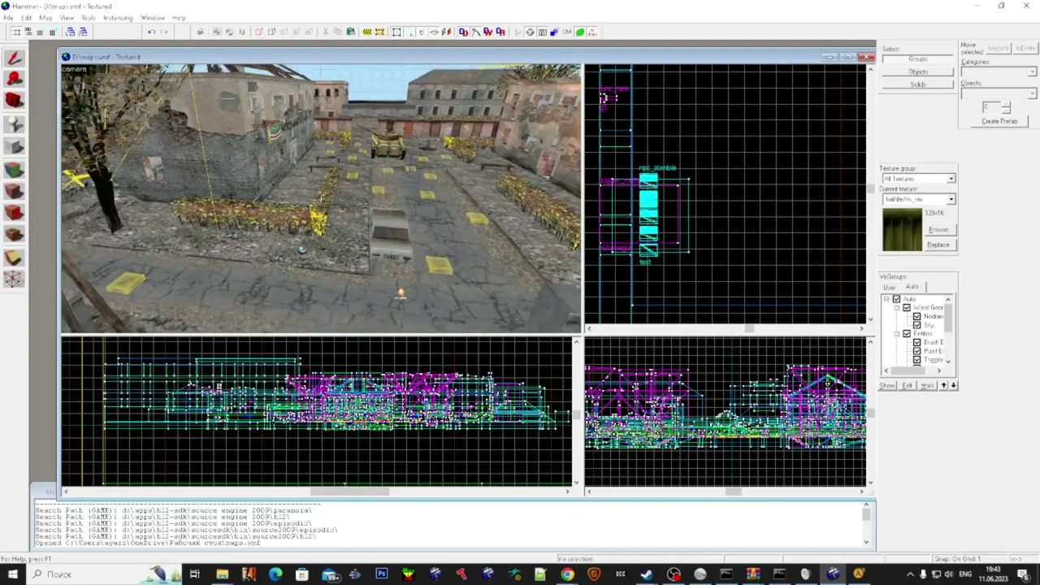
key("w")
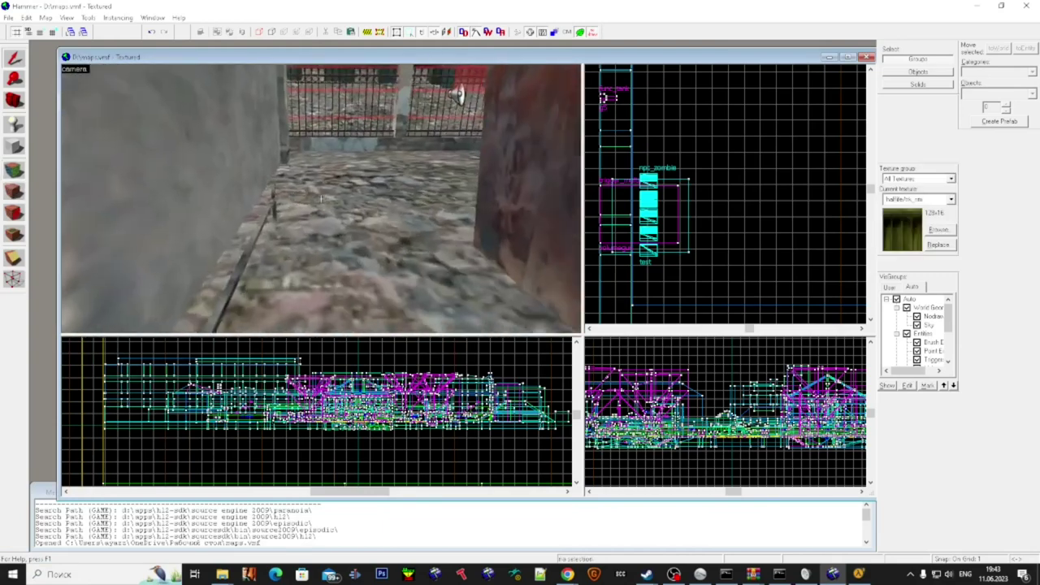
left_click(321, 198)
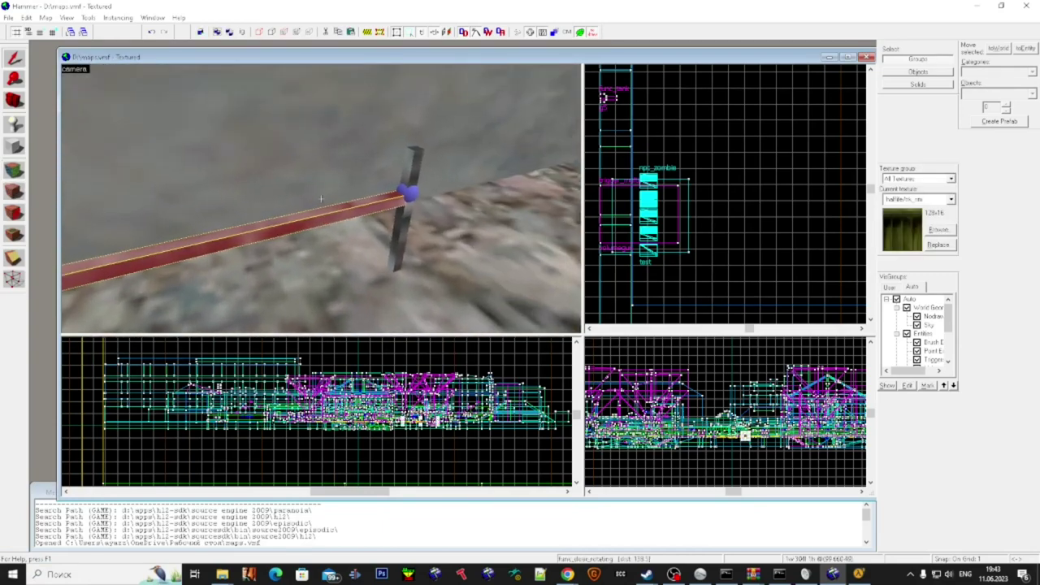
double_click(321, 199)
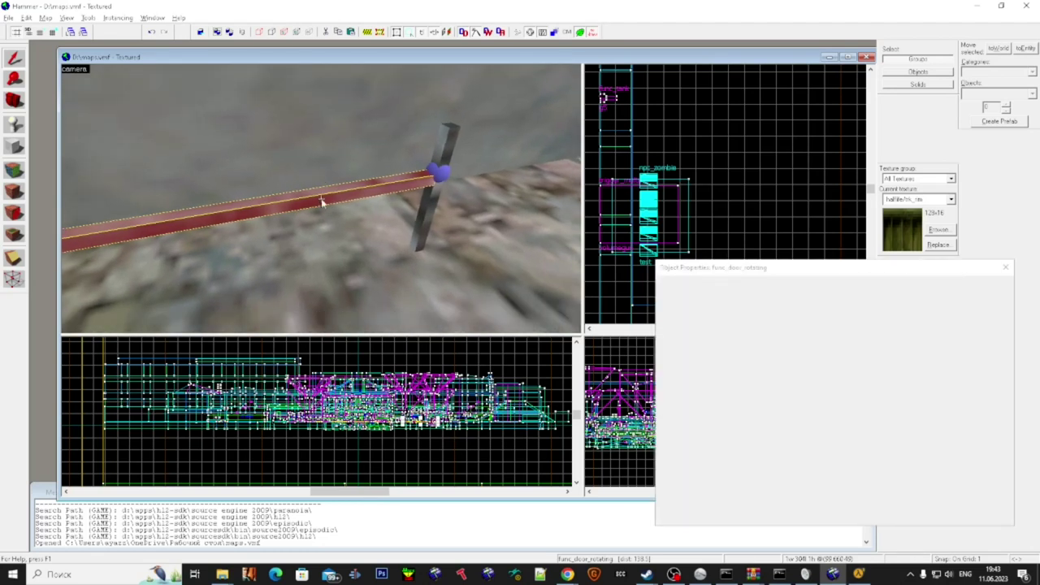
- Review the Pitch Yaw Roll and Distance properties of the tripwire's func_door_rotating entity
scroll(755, 439, "down", 4)
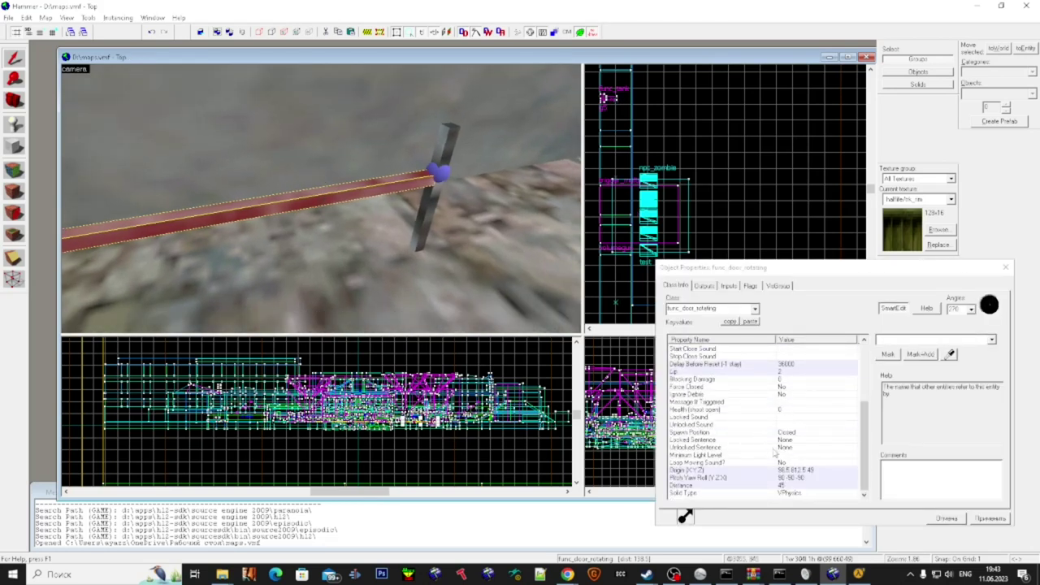
left_click(789, 477)
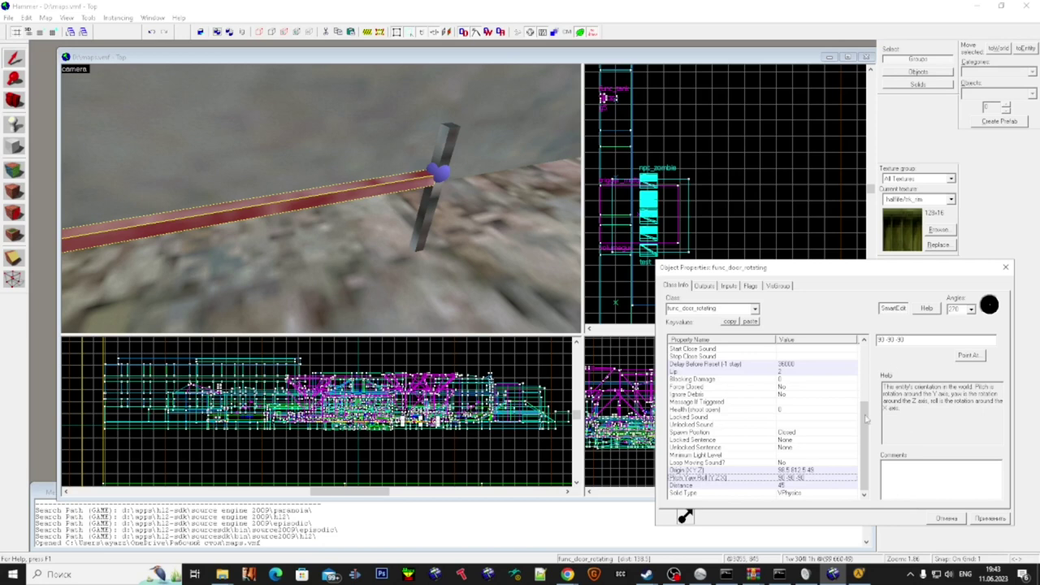
left_click(792, 485)
scroll(824, 471, "up", 1)
scroll(823, 470, "down", 1)
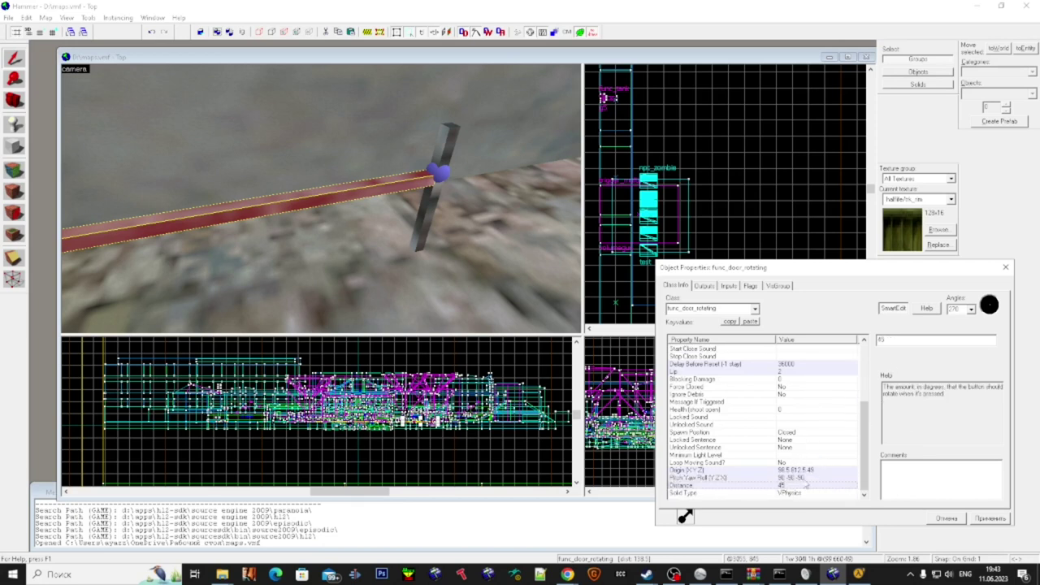
left_click(795, 478)
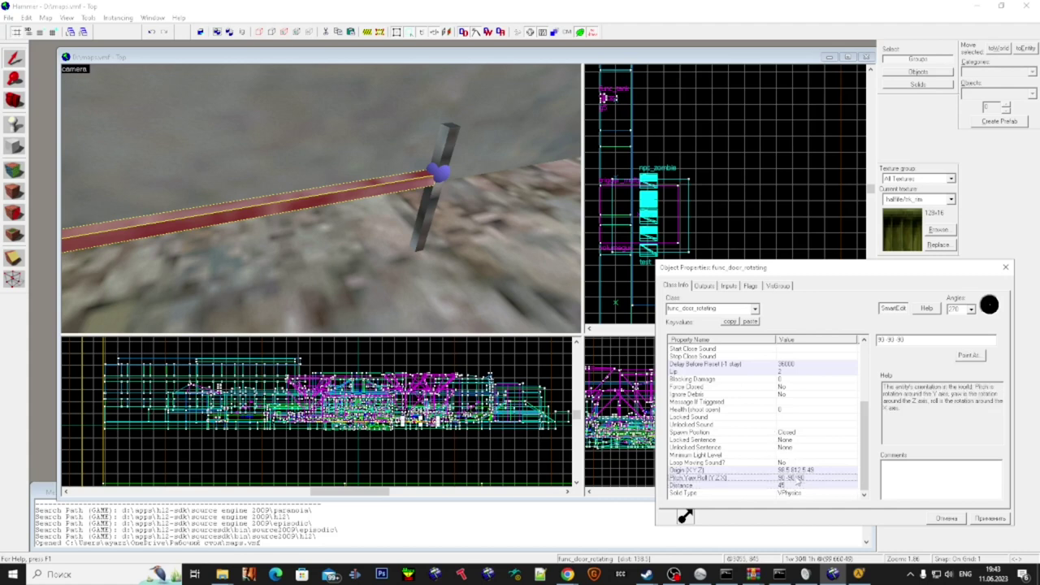
- Review the tripwire door's flags, including the Y Axis and Touch Opens options
left_click(751, 286)
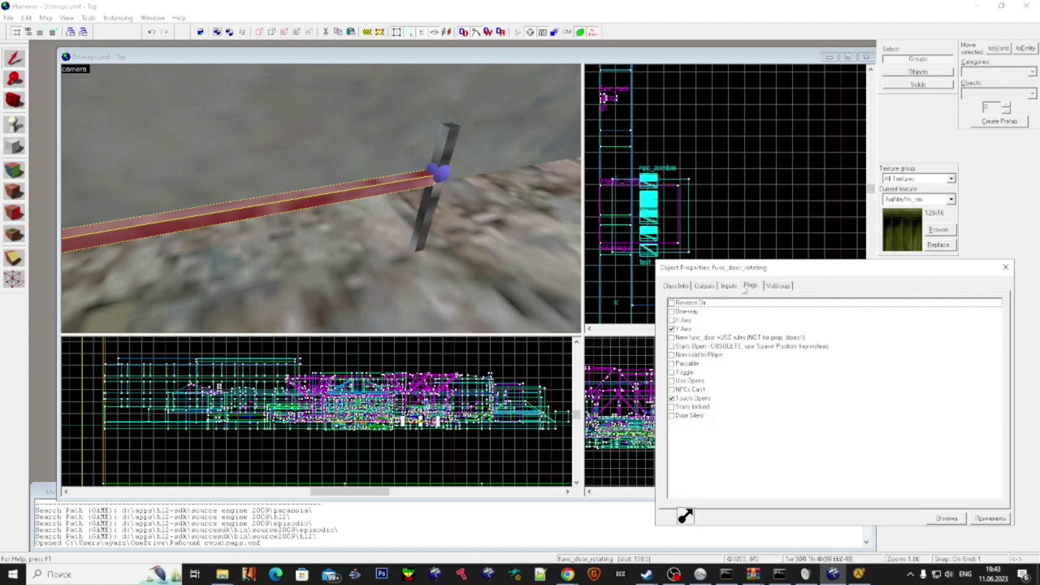
left_click(686, 329)
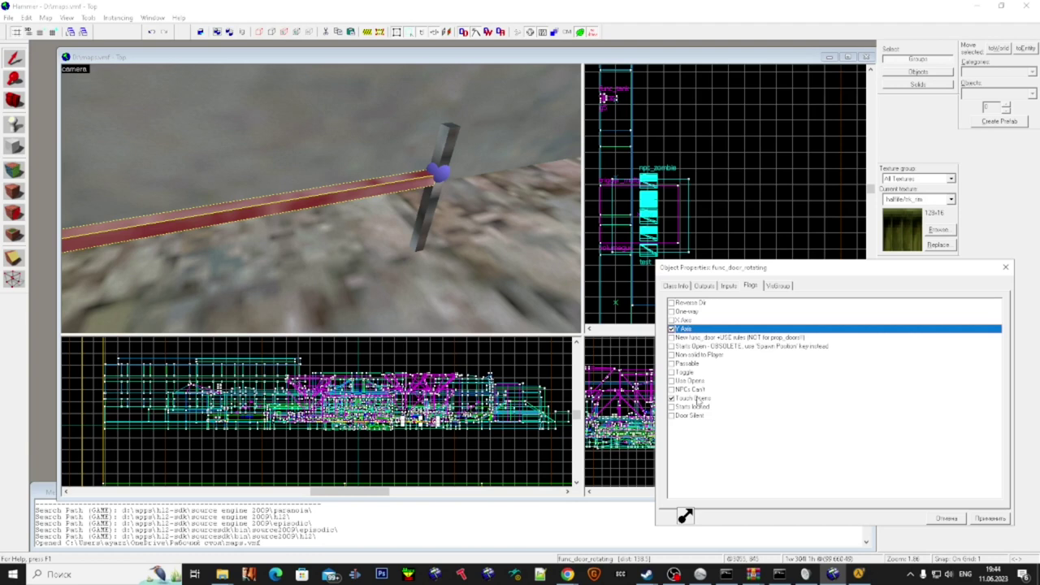
left_click(677, 287)
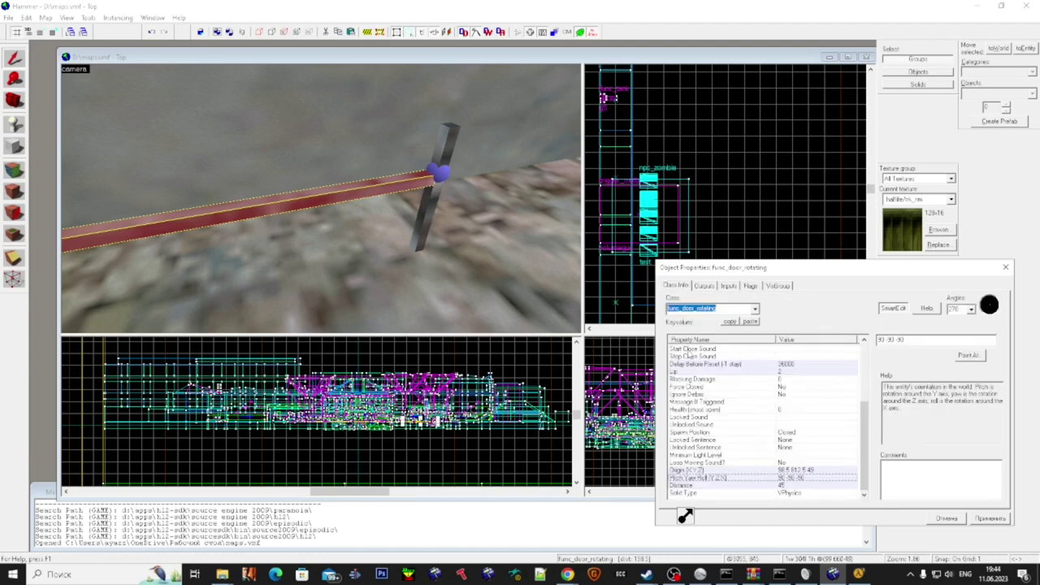
left_click(750, 286)
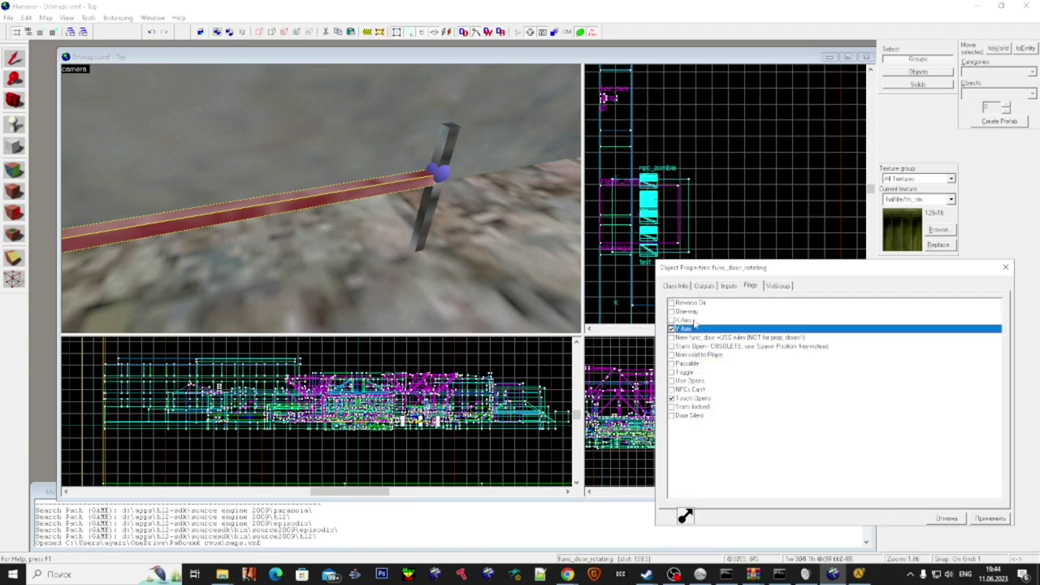
- Review the tripwire door's Solid Type and the rest of its keyvalues
left_click(679, 288)
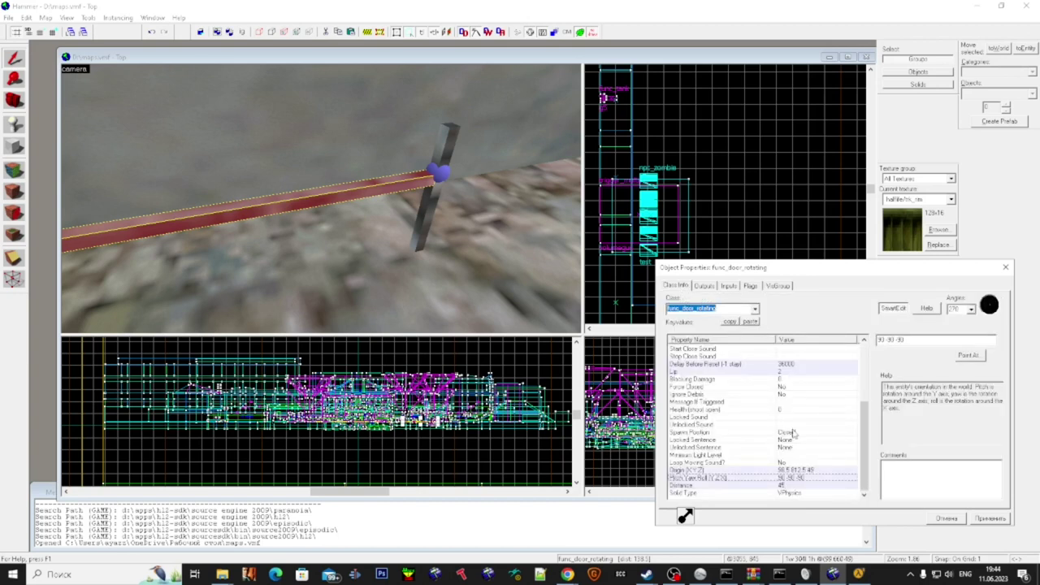
left_click(800, 493)
scroll(800, 479, "up", 3)
scroll(800, 479, "down", 3)
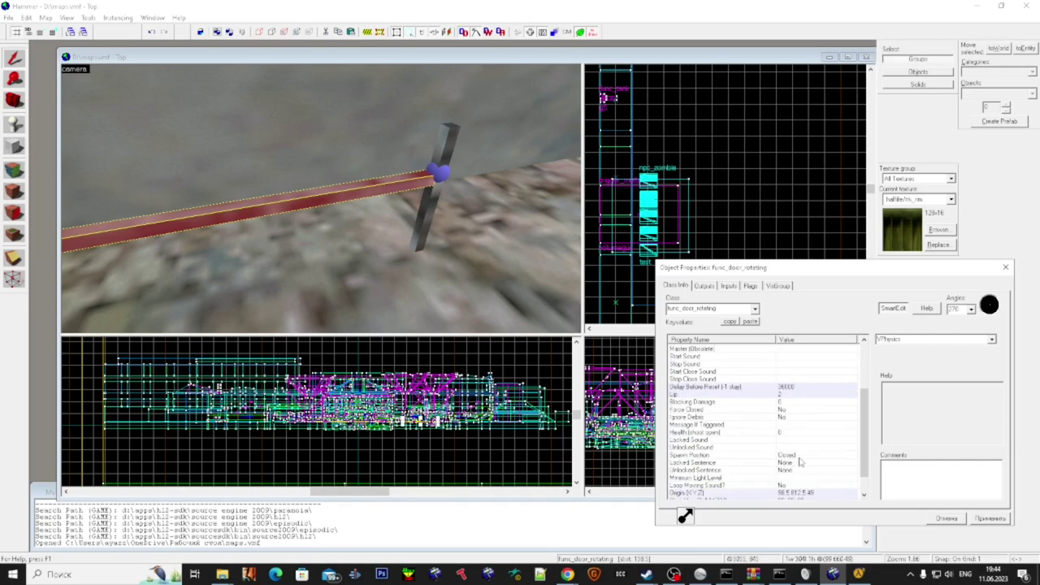
- Select the second func_door_rotating tripwire in front of the brick garages and review its Pitch Yaw Roll and Distance
left_click(360, 293)
key("z")
key("w")
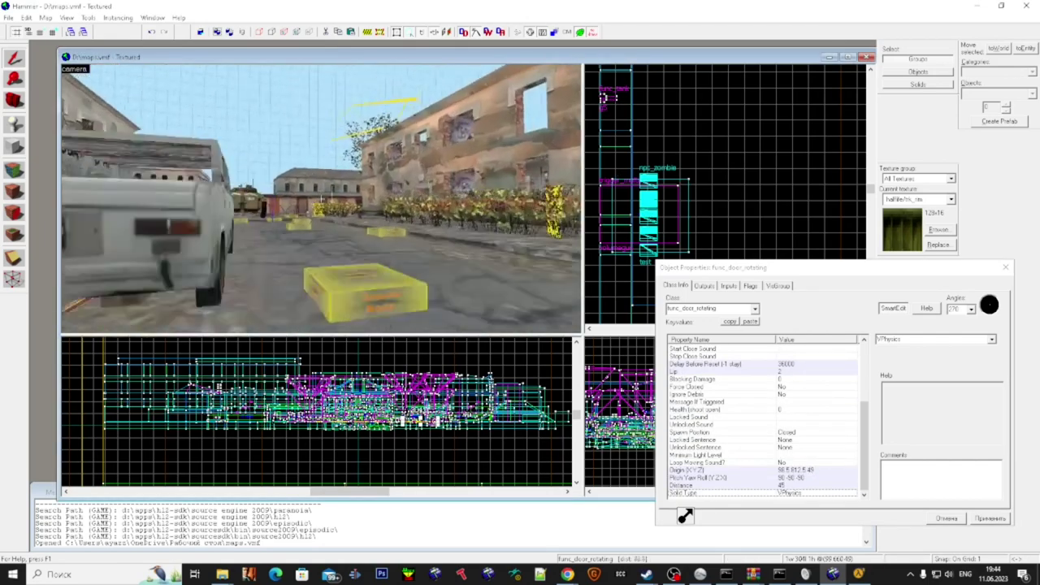
key("w")
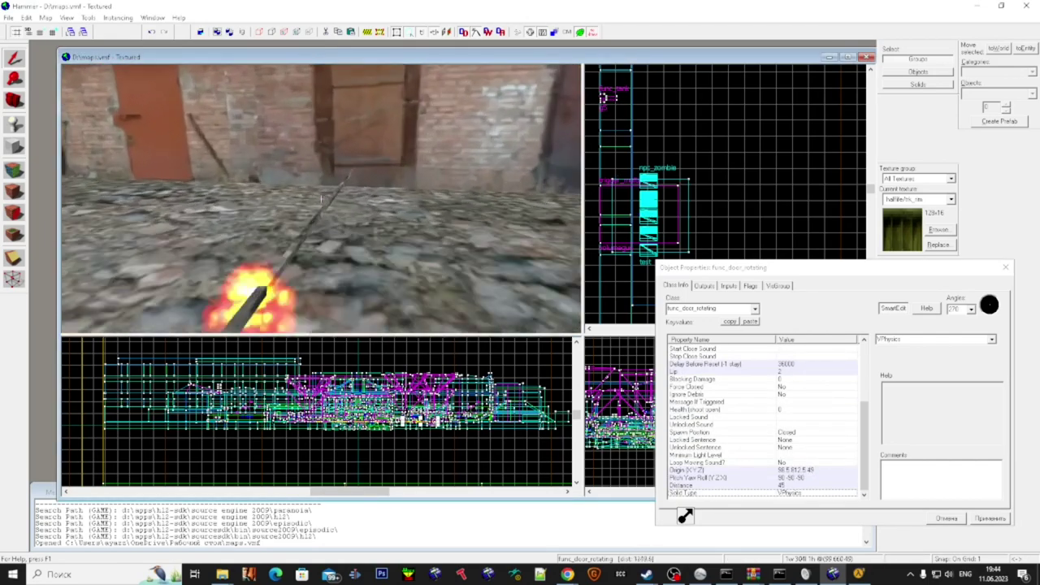
left_click(321, 199)
key("super")
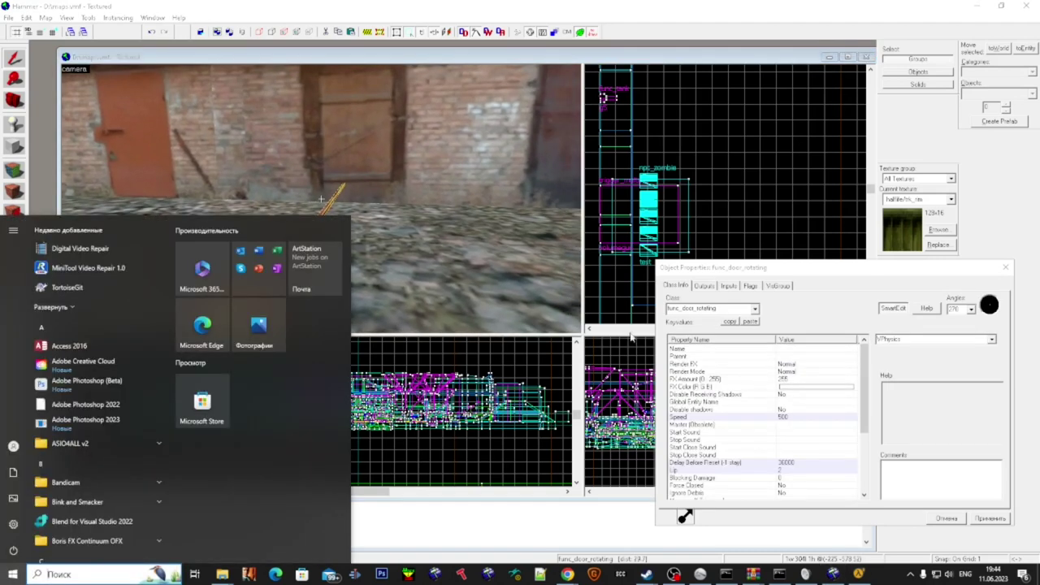
key("super")
scroll(789, 436, "down", 5)
left_click(790, 479)
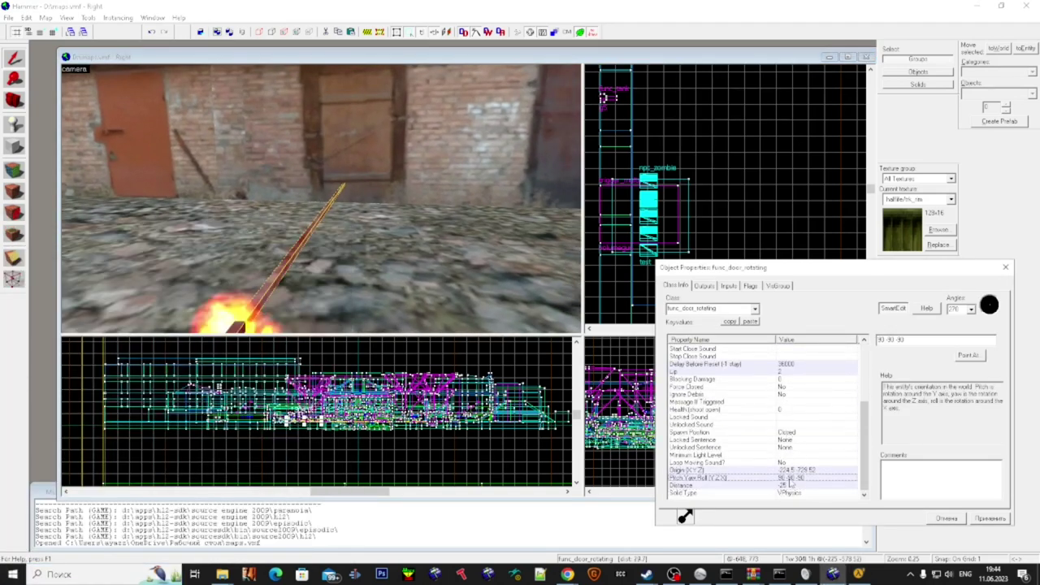
left_click(786, 486)
- Select the grouped func_tank gun in the low wall opening beside the road
left_click(361, 206)
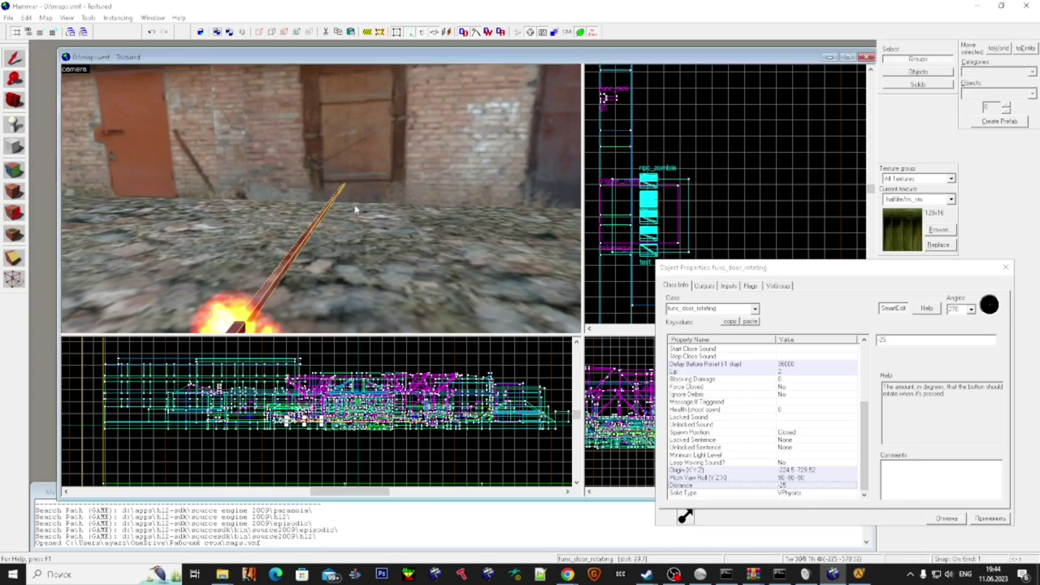
scroll(361, 207, "down", 5)
scroll(362, 207, "up", 5)
scroll(361, 207, "down", 4)
scroll(362, 207, "up", 3)
scroll(362, 207, "down", 5)
key("z")
key("w")
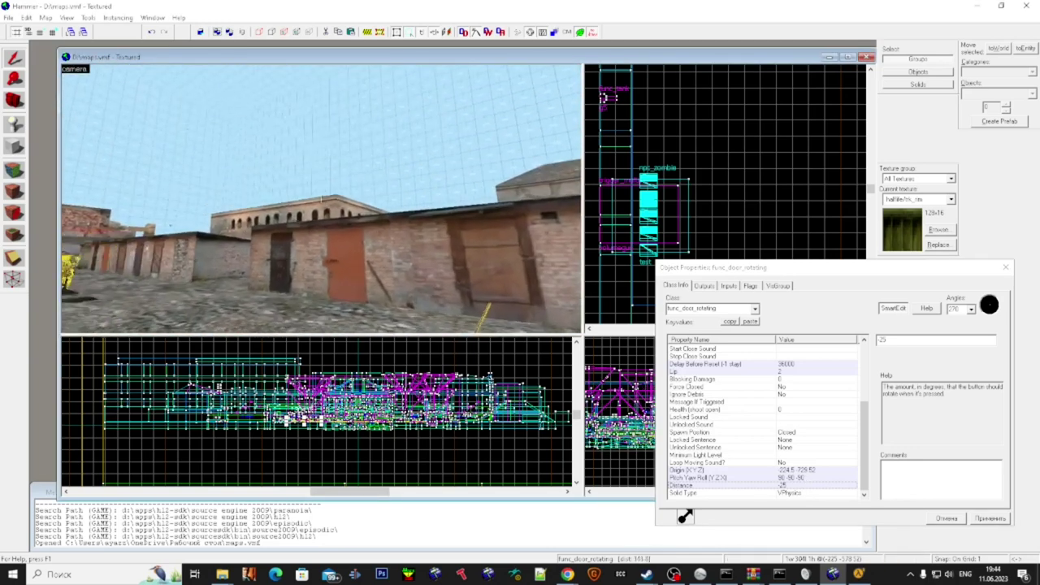
key("w")
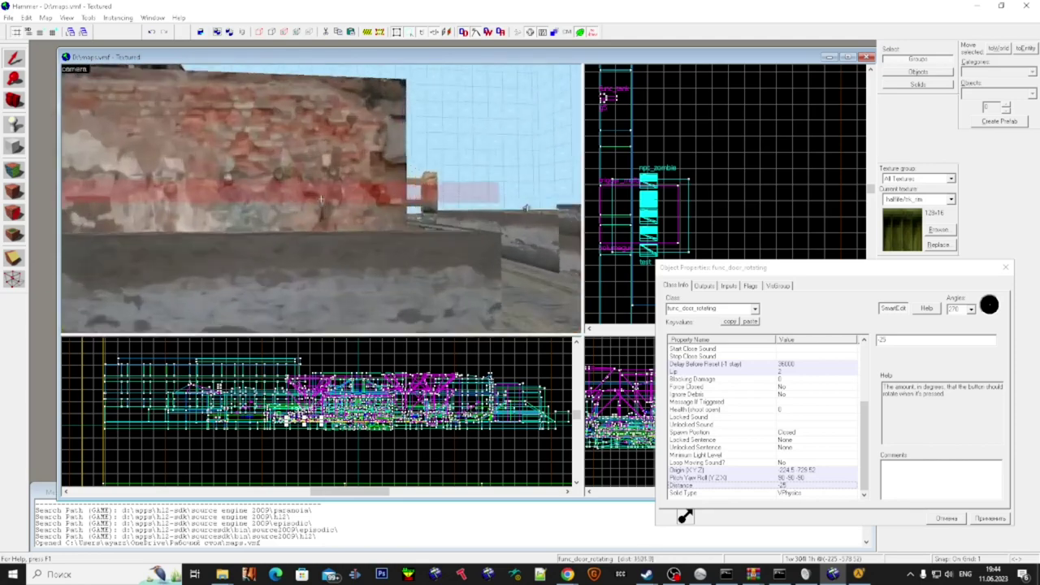
key("w")
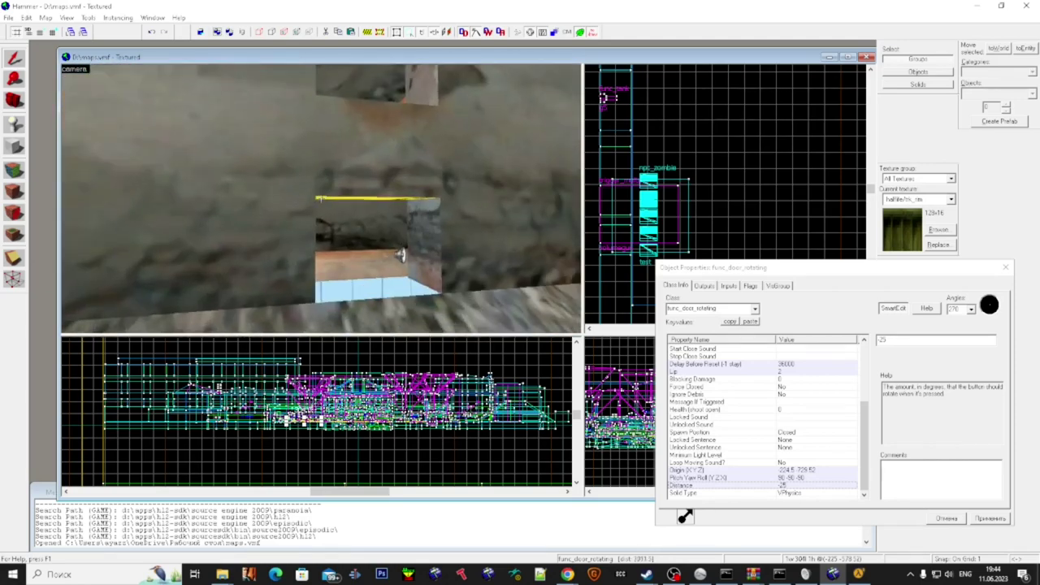
key("w")
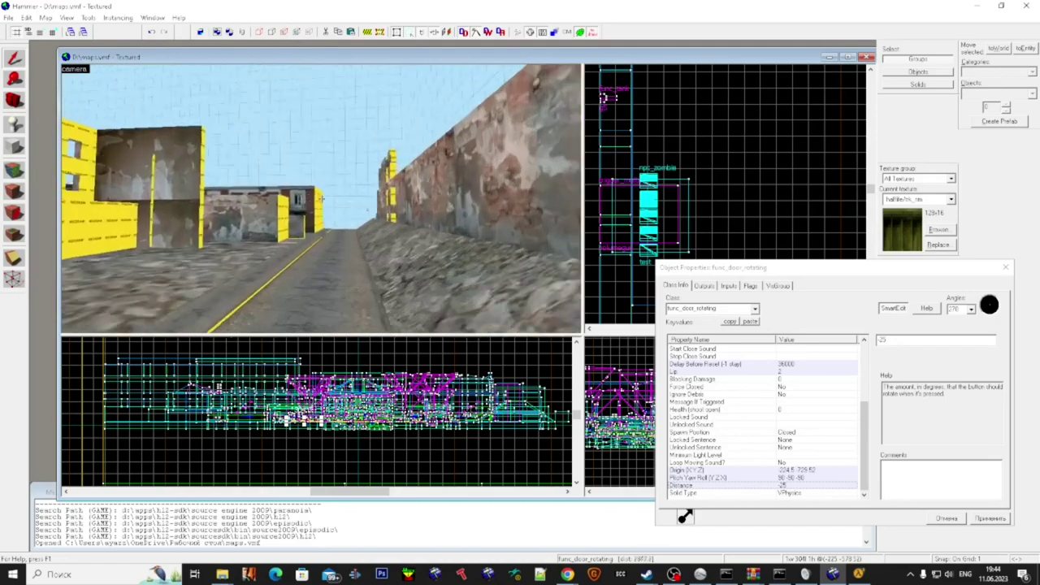
key("w")
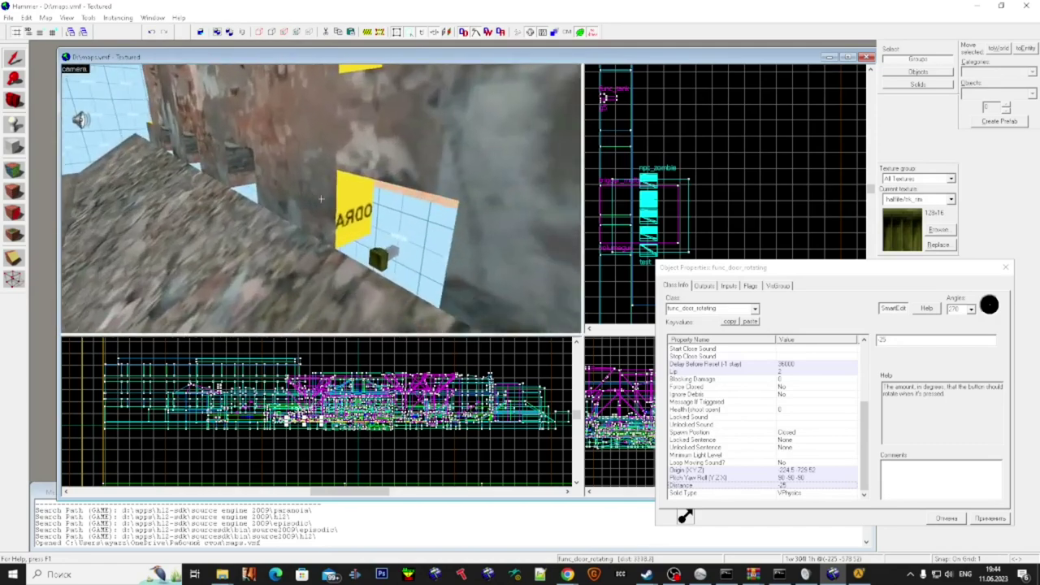
left_click(322, 199)
key("w")
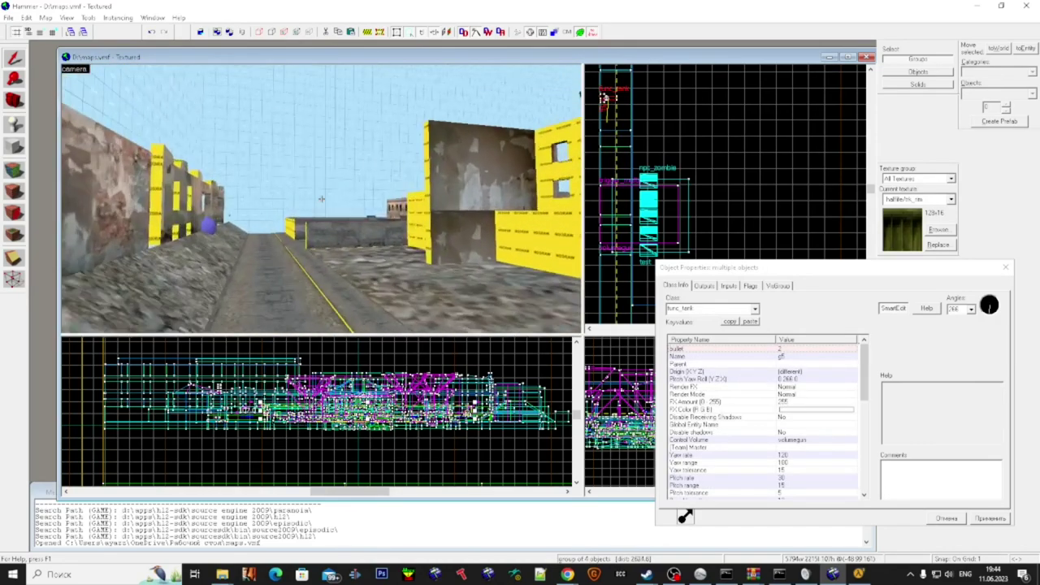
scroll(321, 199, "up", 8)
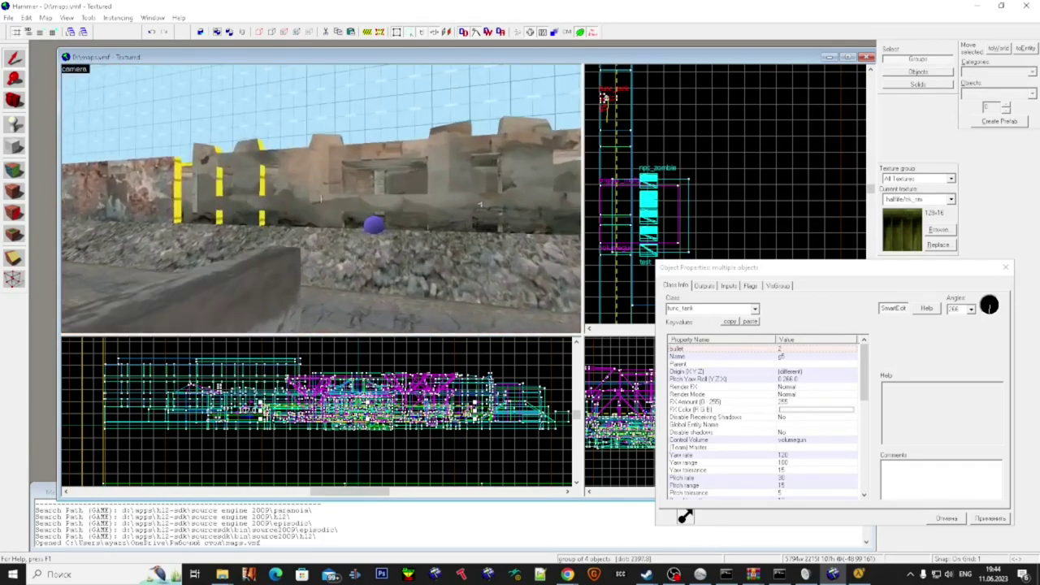
- Reselect the func_tank gun in the wall opening and review its Control Volume and firing keyvalues
key("Escape")
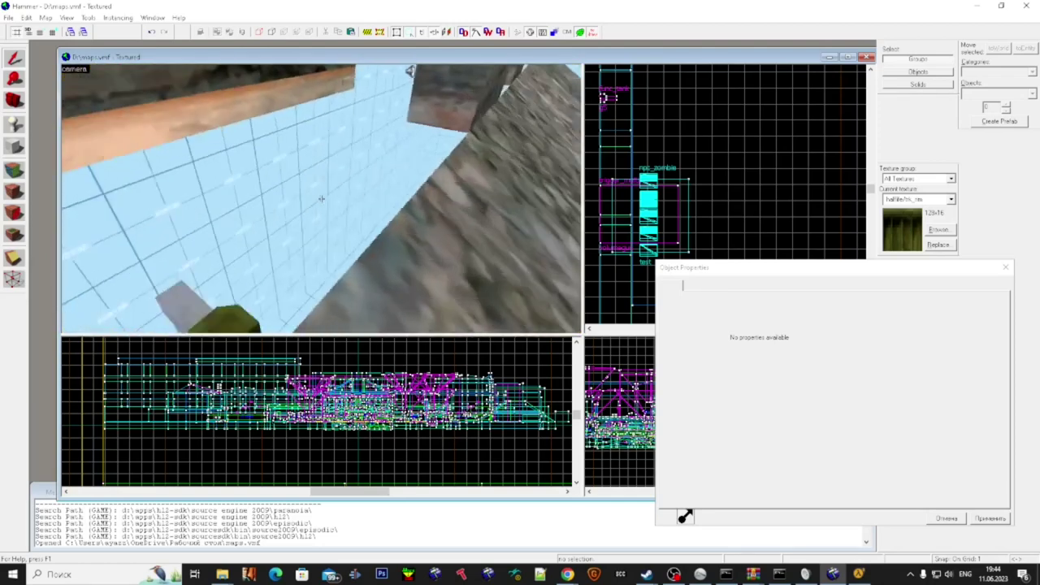
left_click(321, 198)
key("Escape")
key("w")
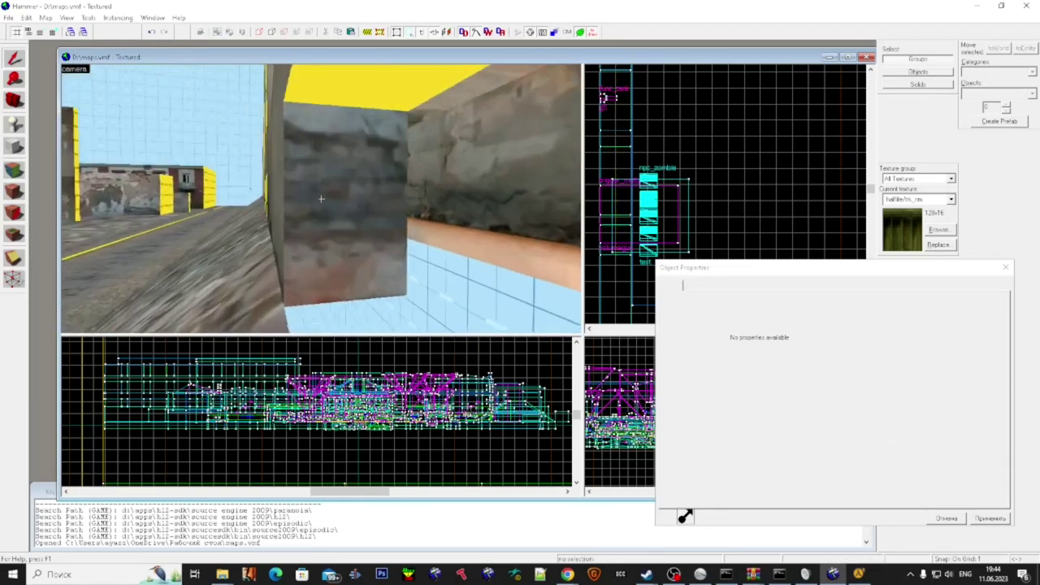
left_click(321, 198)
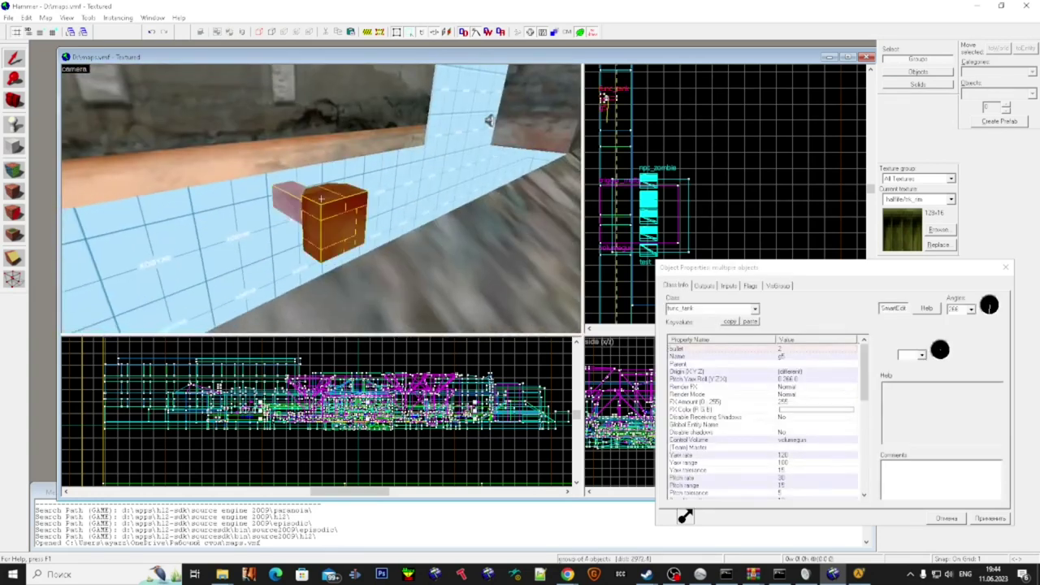
key("super")
key("Escape")
left_click(768, 440)
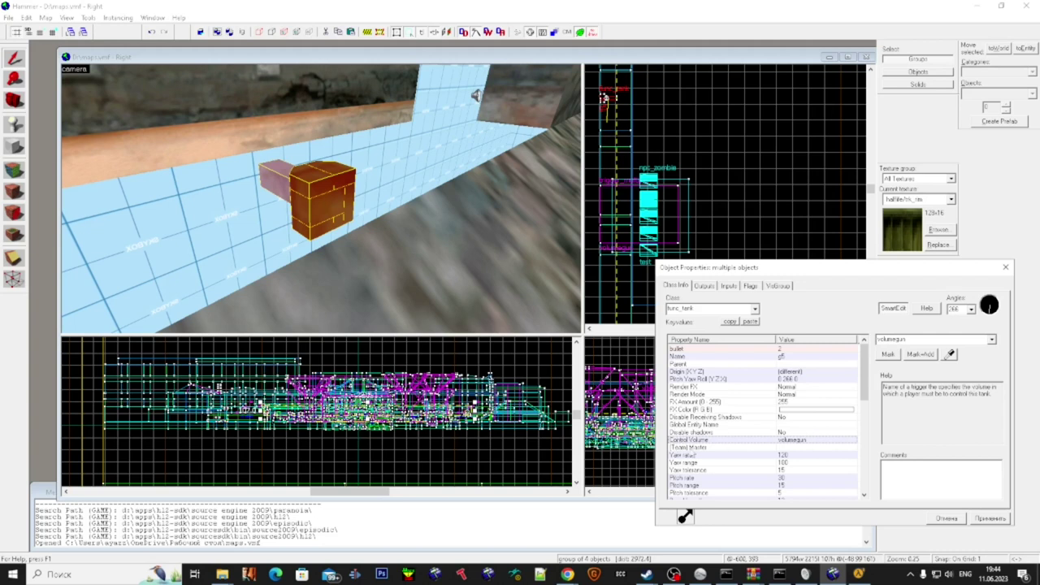
scroll(776, 406, "down", 6)
scroll(780, 408, "down", 3)
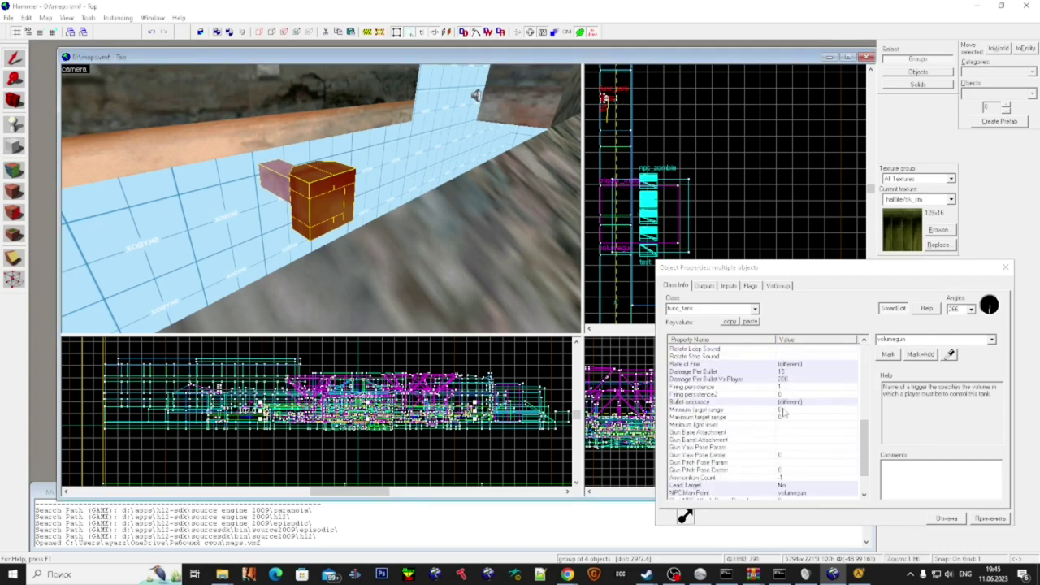
- Review the func_tank's Rate of Fire, Ammo type and remaining keyvalues
scroll(813, 398, "up", 3)
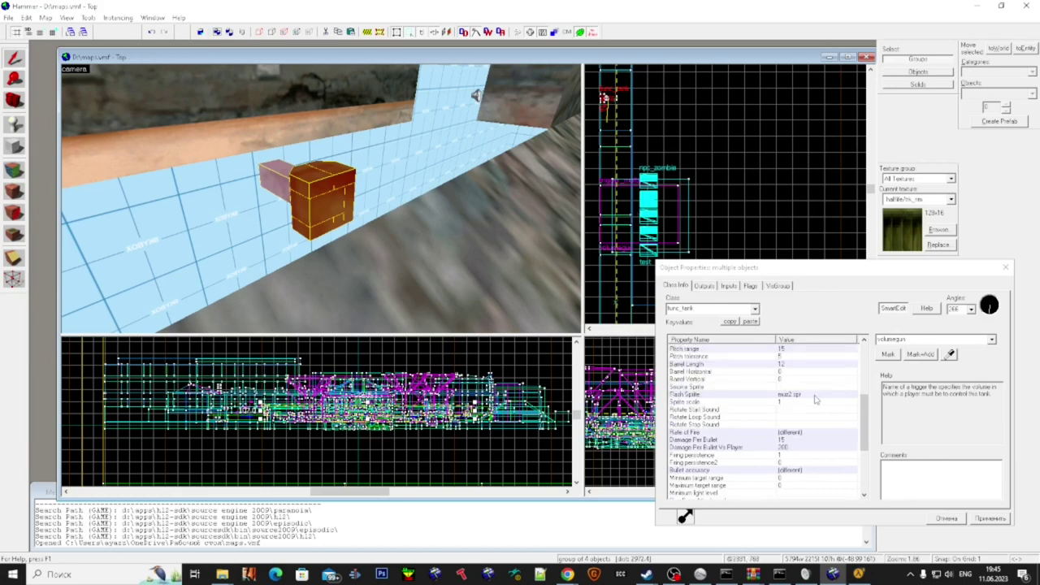
left_click(805, 435)
scroll(792, 451, "down", 5)
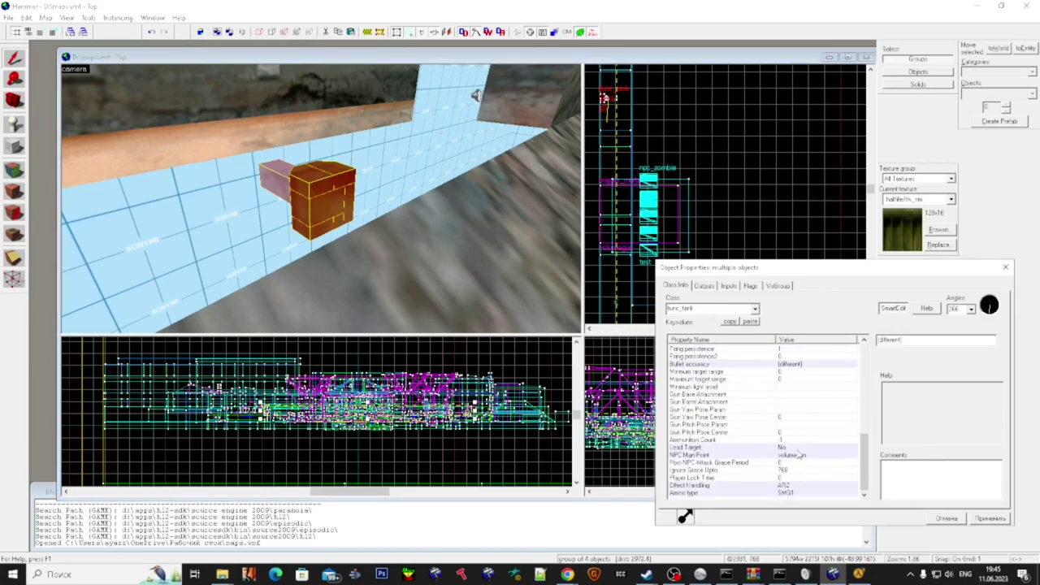
left_click(801, 492)
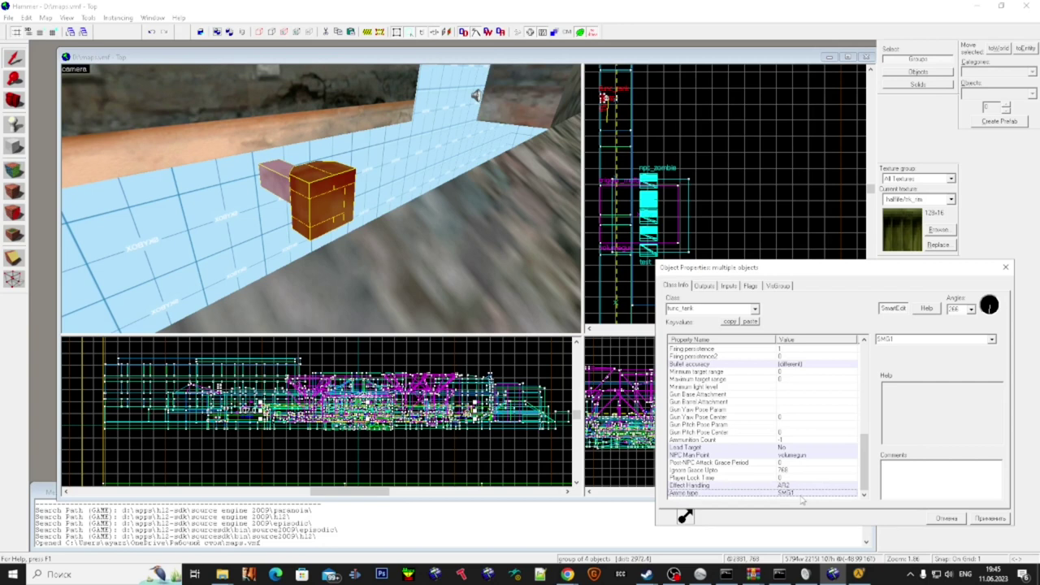
scroll(760, 487, "up", 10)
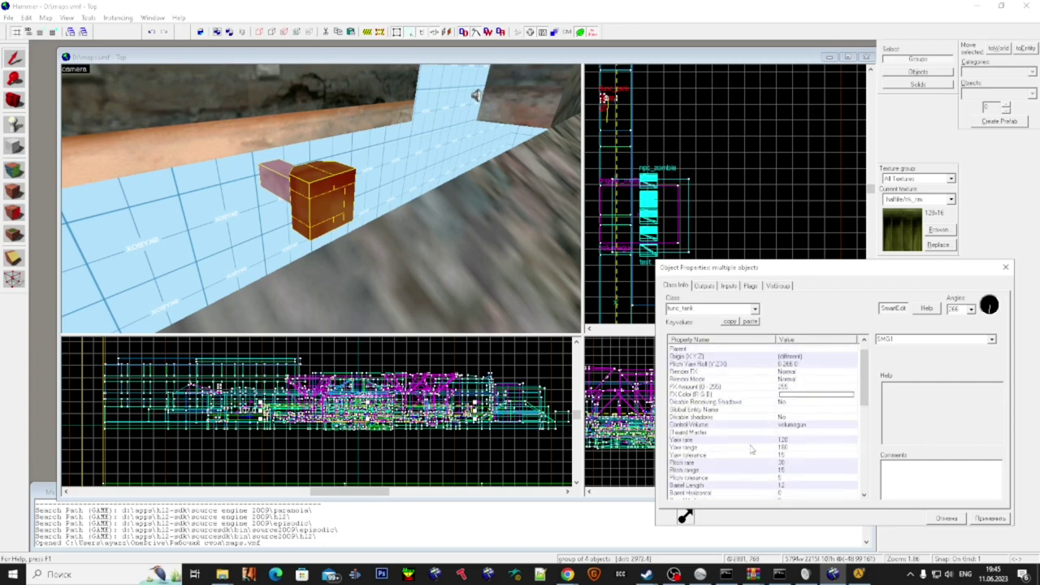
scroll(743, 386, "up", 1)
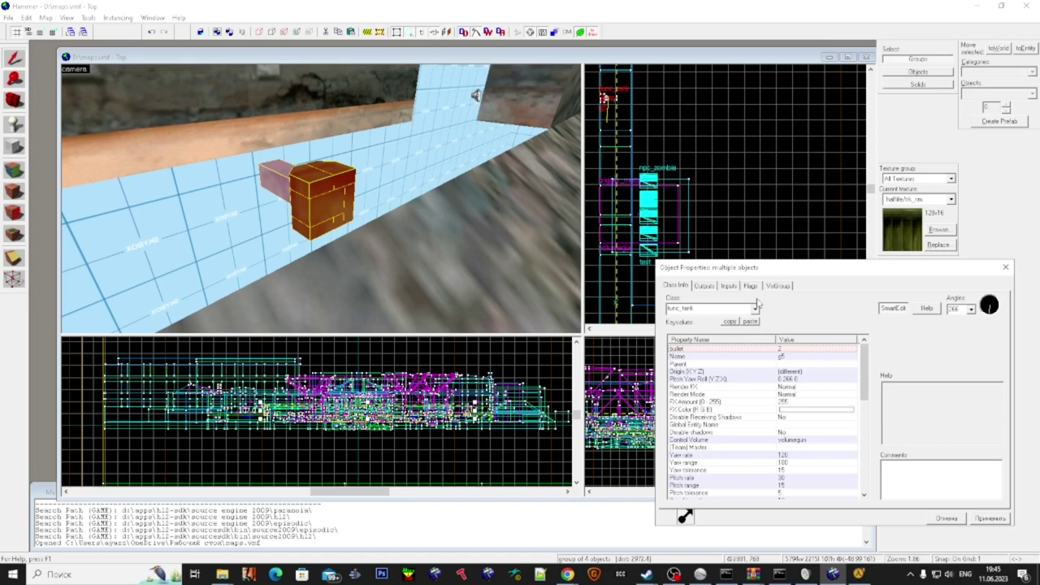
- Clear the gun selection and select the volumegun trigger_multiple behind the nodraw wall
key("z")
key("s")
scroll(321, 199, "up", 10)
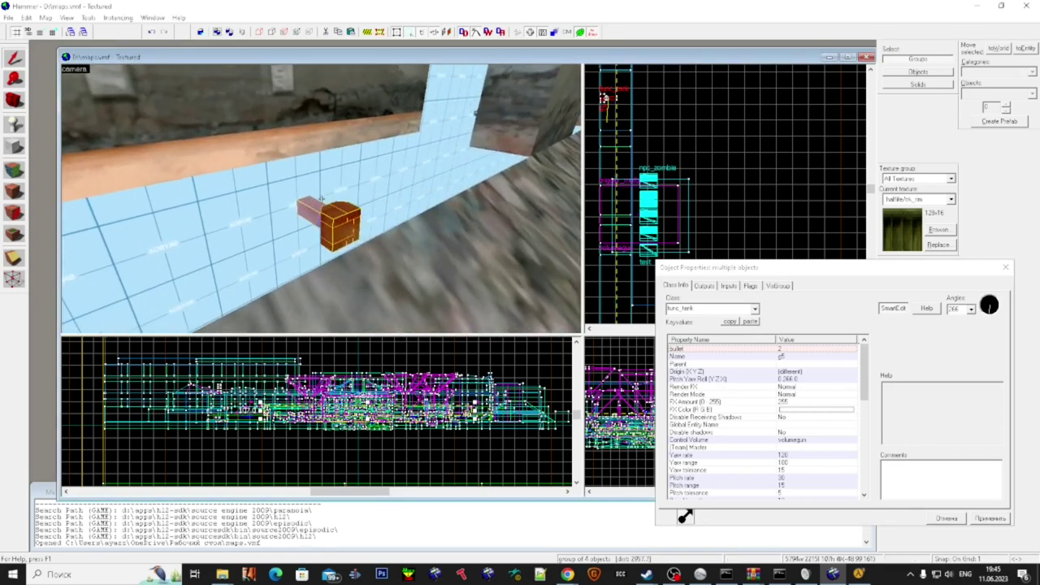
key("Escape")
key("Left")
key("Left")
key("Left")
key("w")
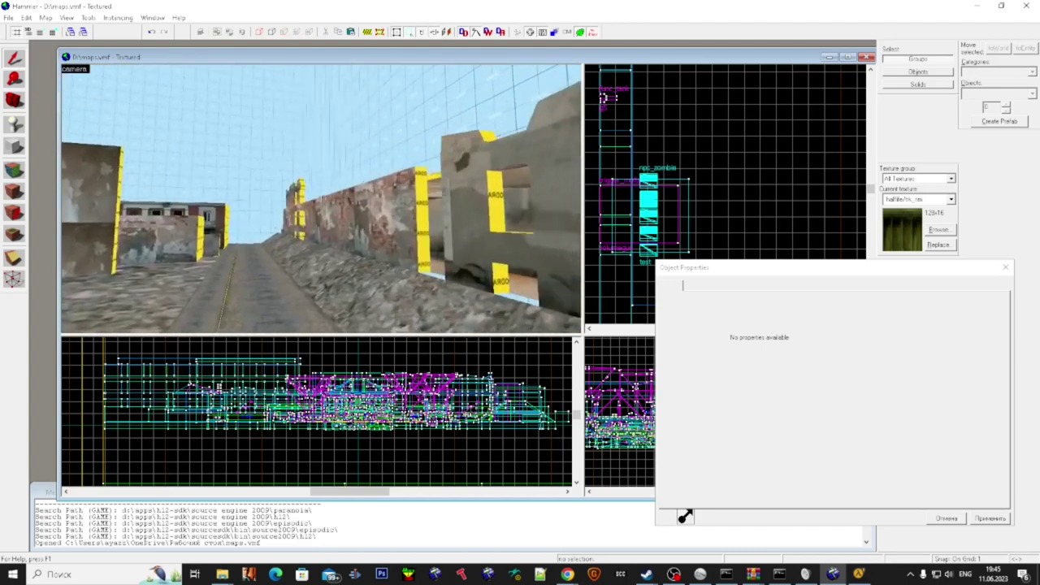
key("w")
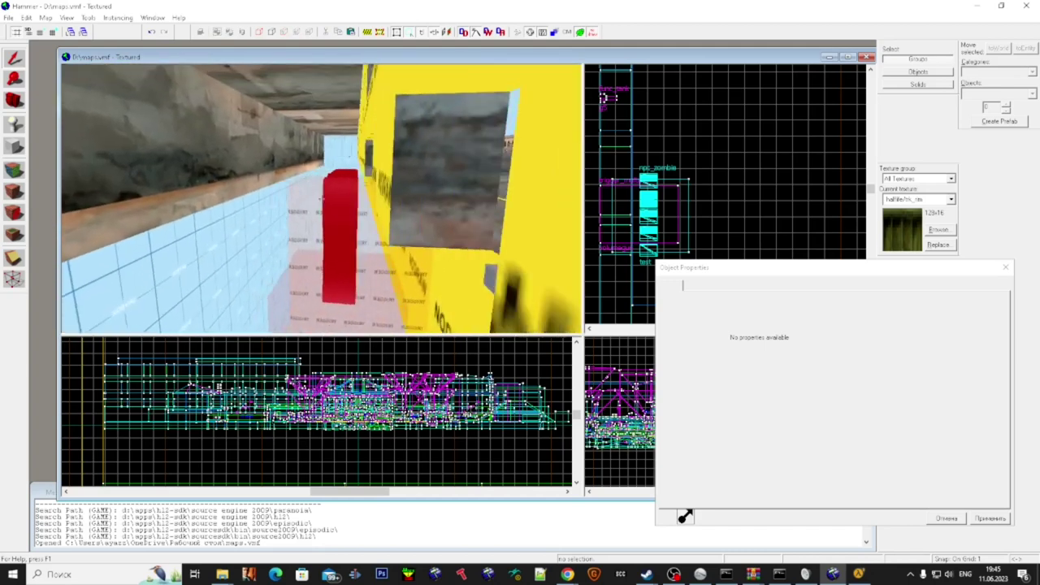
left_click(321, 199)
left_click(322, 199)
left_click(322, 199)
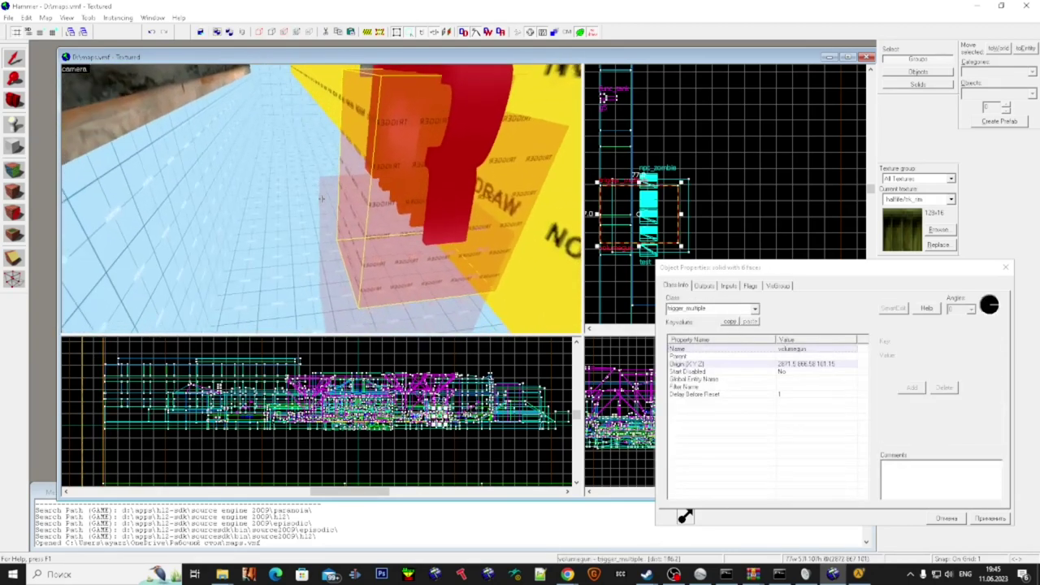
- Inspect the clip brush around the volumegun trigger, then select the npc_zombie named test and review its properties
key("w")
key("Up")
key("Up")
key("Up")
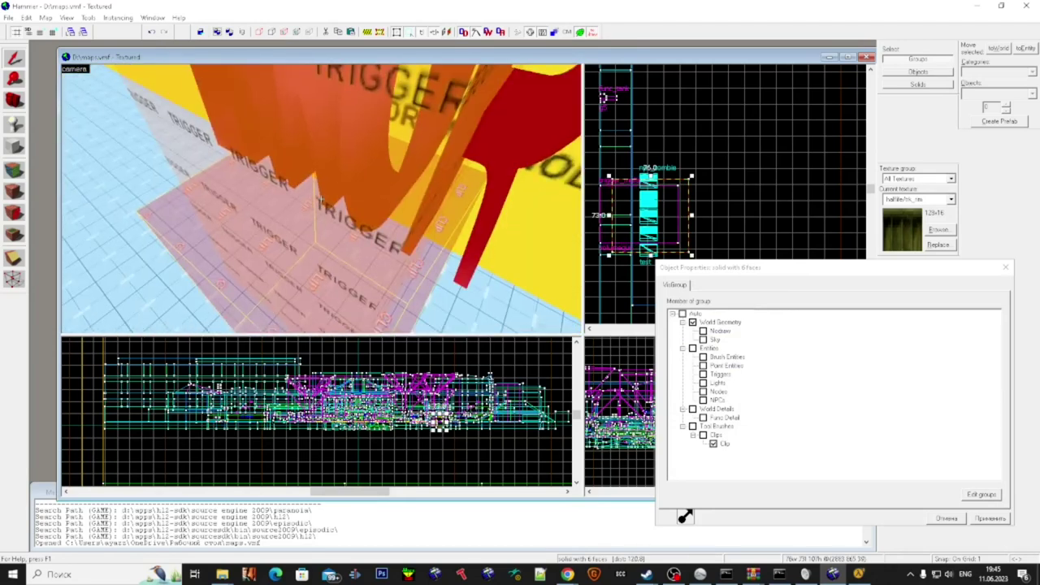
left_click(322, 197)
key("Down")
key("Down")
key("Down")
key("Down")
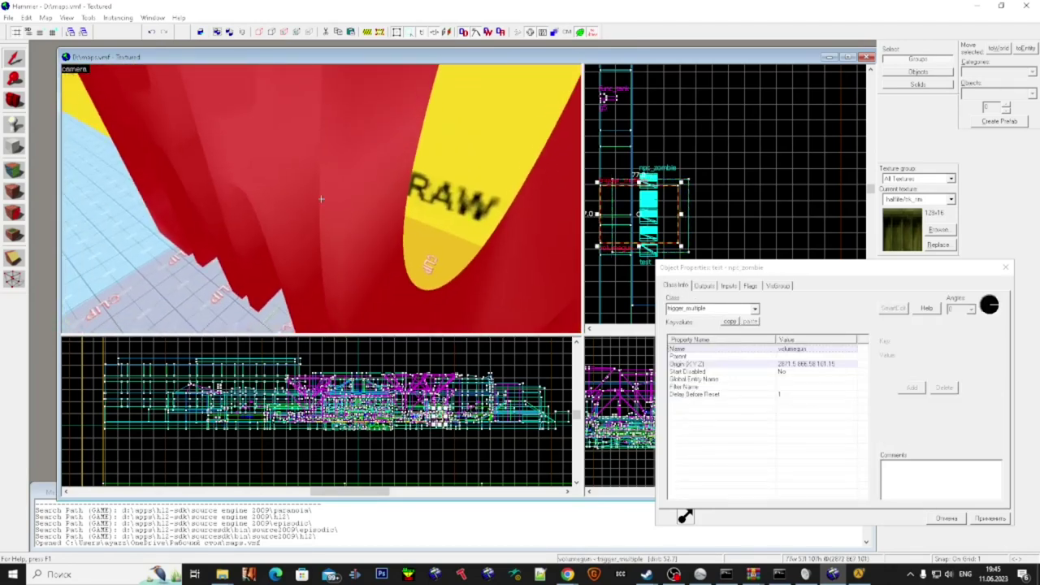
left_click(321, 198)
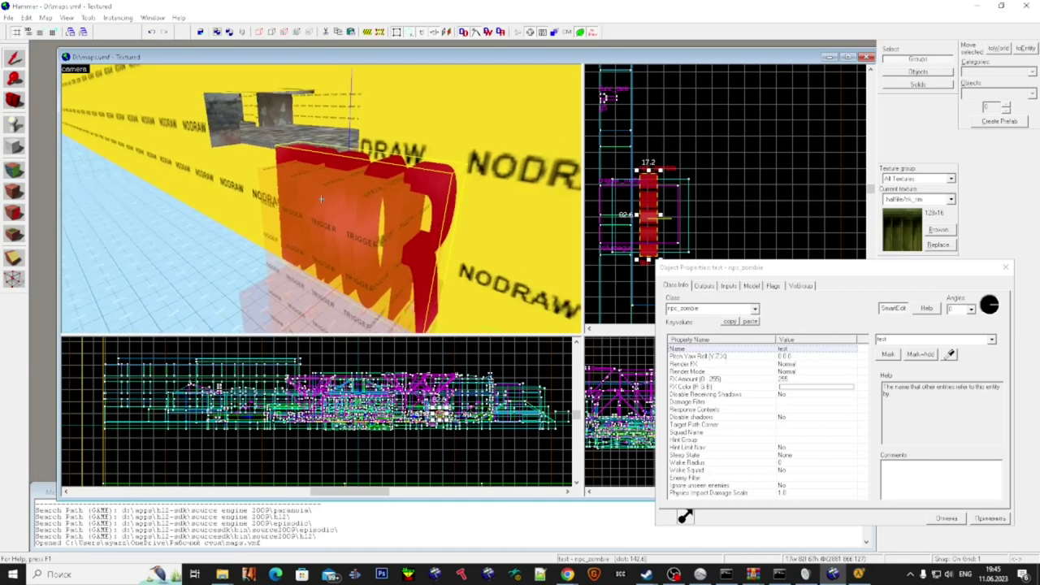
- Inspect the gun in the wall opening facing the street and clear the selection
key("Right")
key("Right")
key("Right")
key("Right")
key("Right")
key("Right")
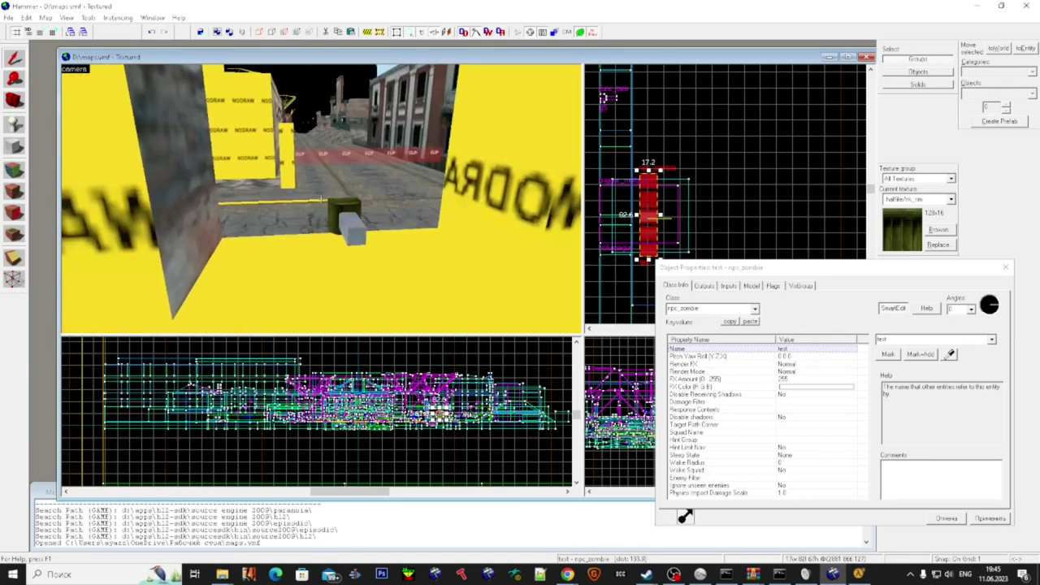
left_click(321, 198)
key("Escape")
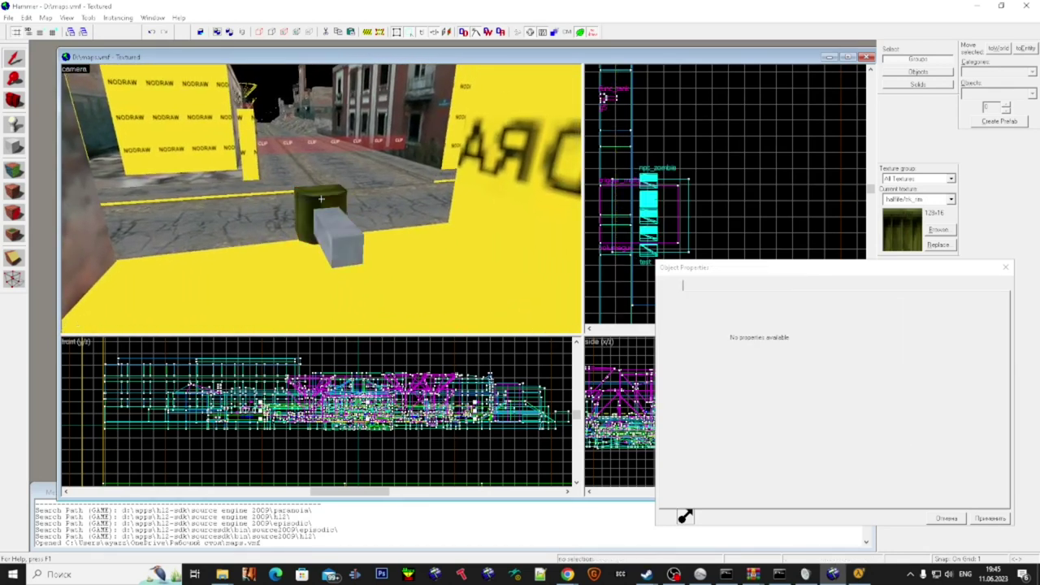
- Look over the street and ruined yard, then switch to the Half-Life 2 game window and walk along the garages
key("w")
key("w")
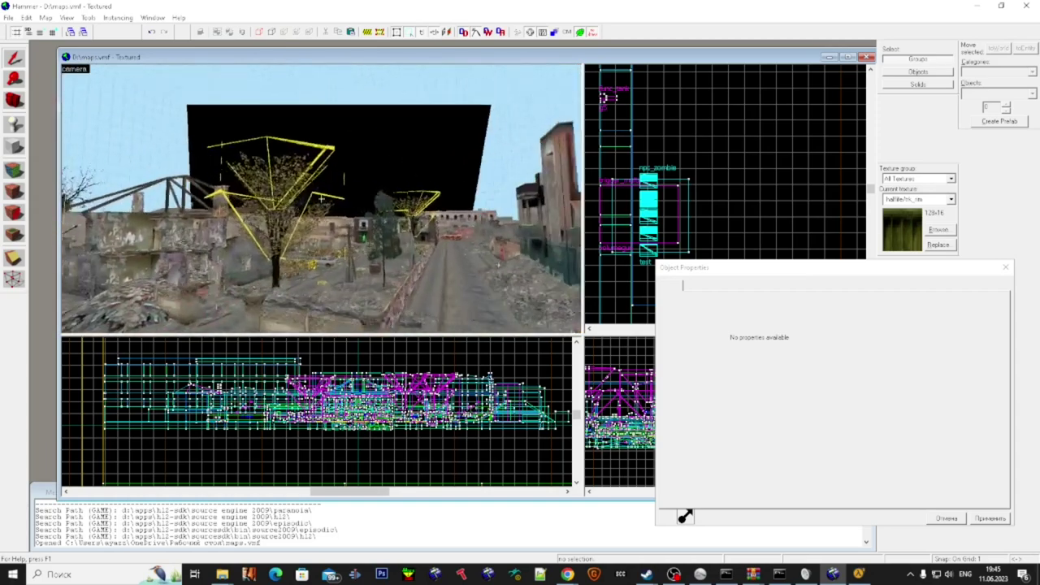
key("Left")
key("Left")
key("Left")
key("Left")
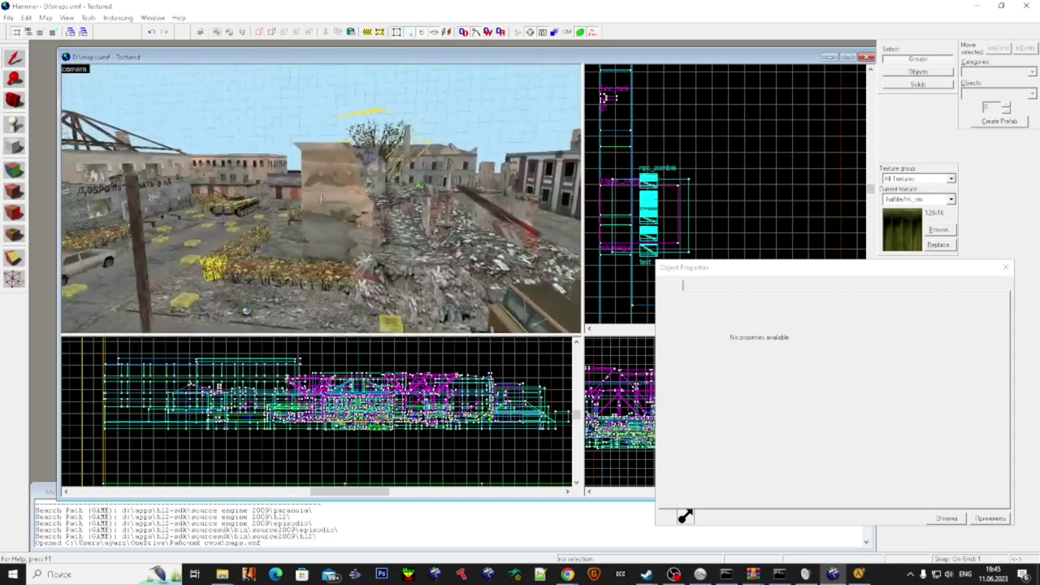
key("super")
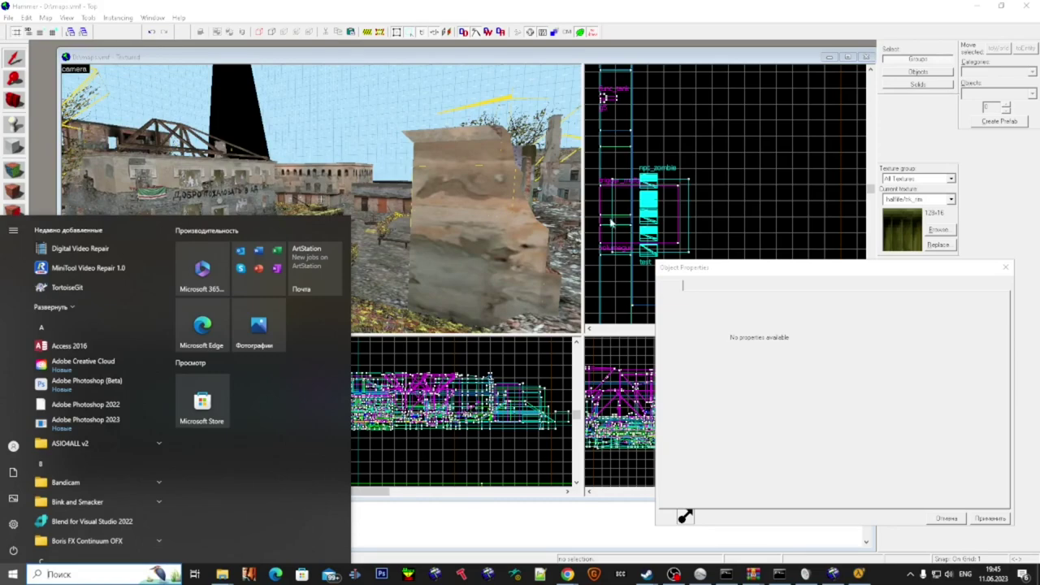
left_click(860, 575)
key("Escape")
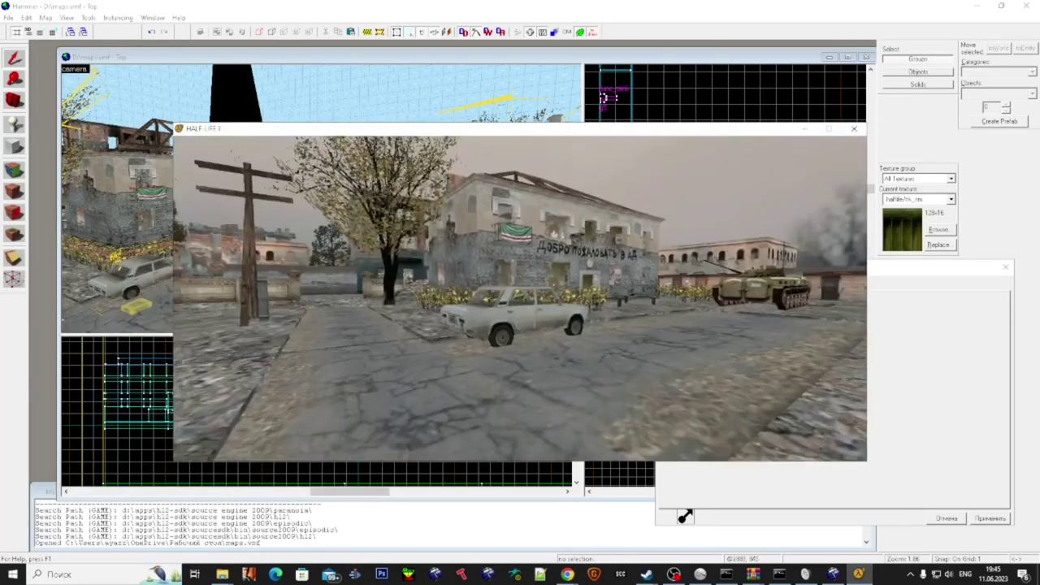
key("w")
key("a")
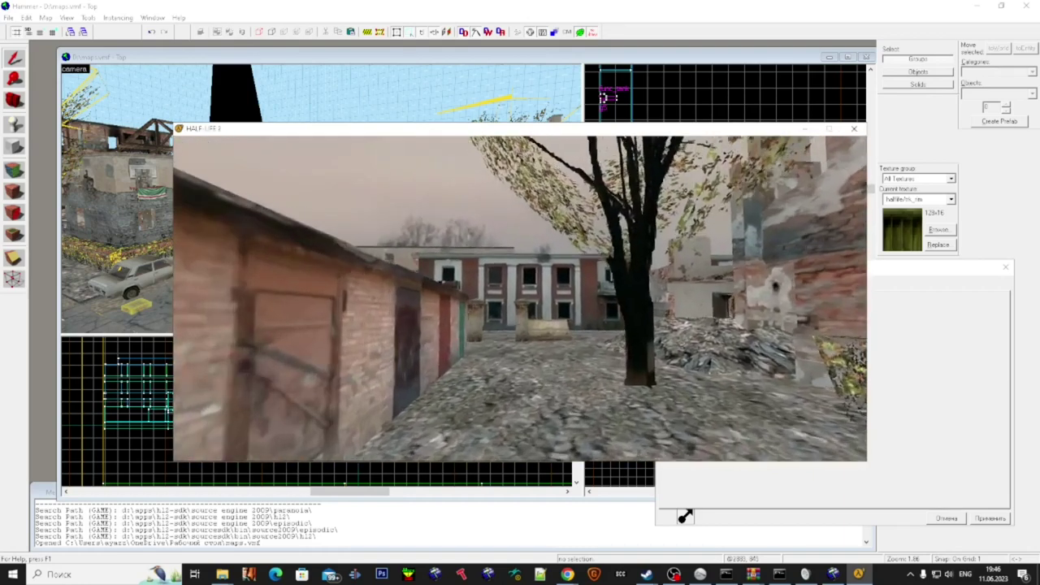
key("Escape")
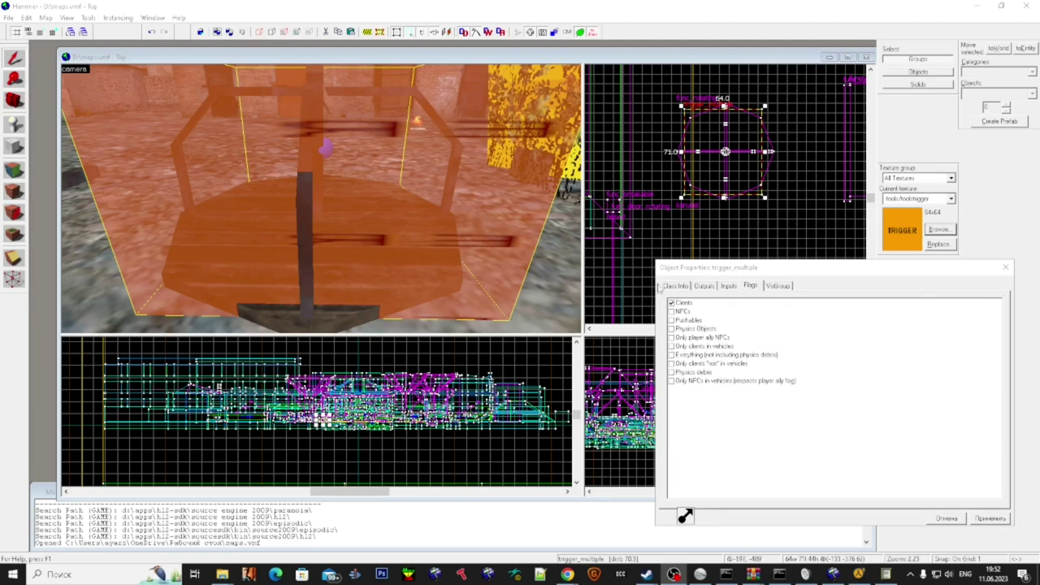
- Examine the selected trigger_multiple brush enclosing the merry-go-round in front of the garages from several angles
key("z")
key("w")
key("s")
key("w")
key("s")
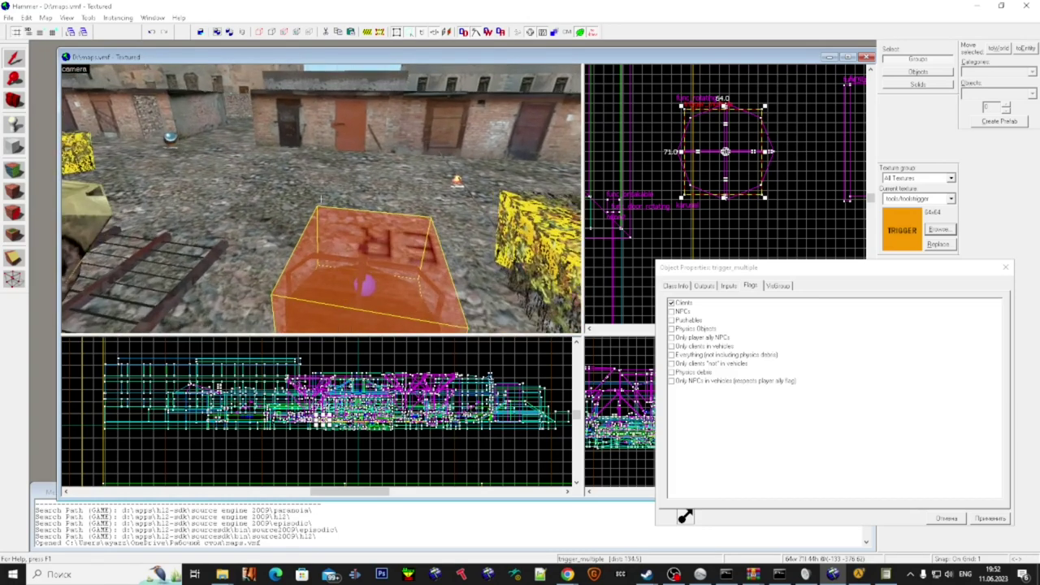
key("w")
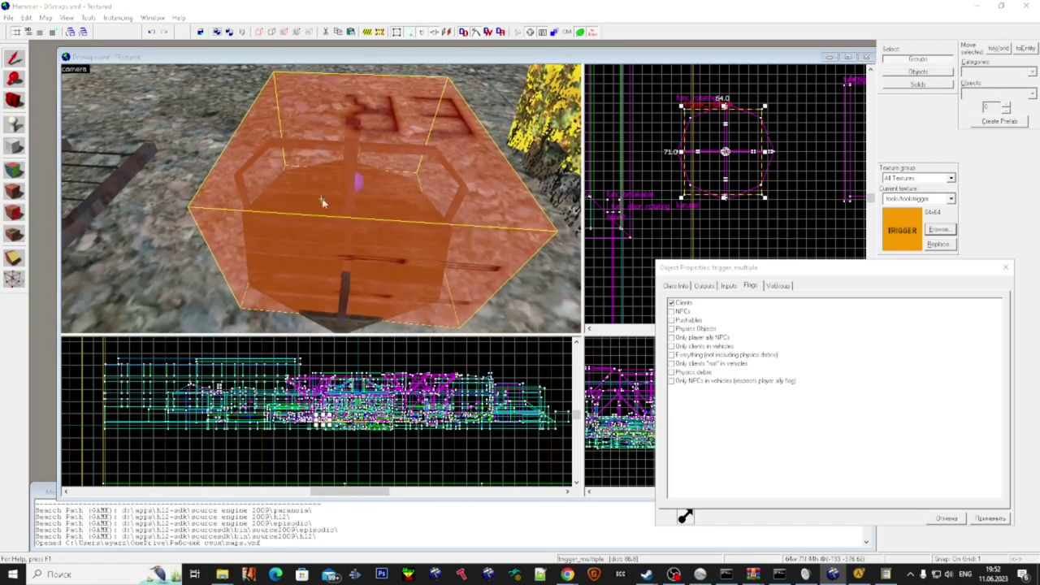
- Review the keyvalues and the OnTrigger output of the selected trigger_multiple around the merry-go-round
key("super")
left_click(675, 286)
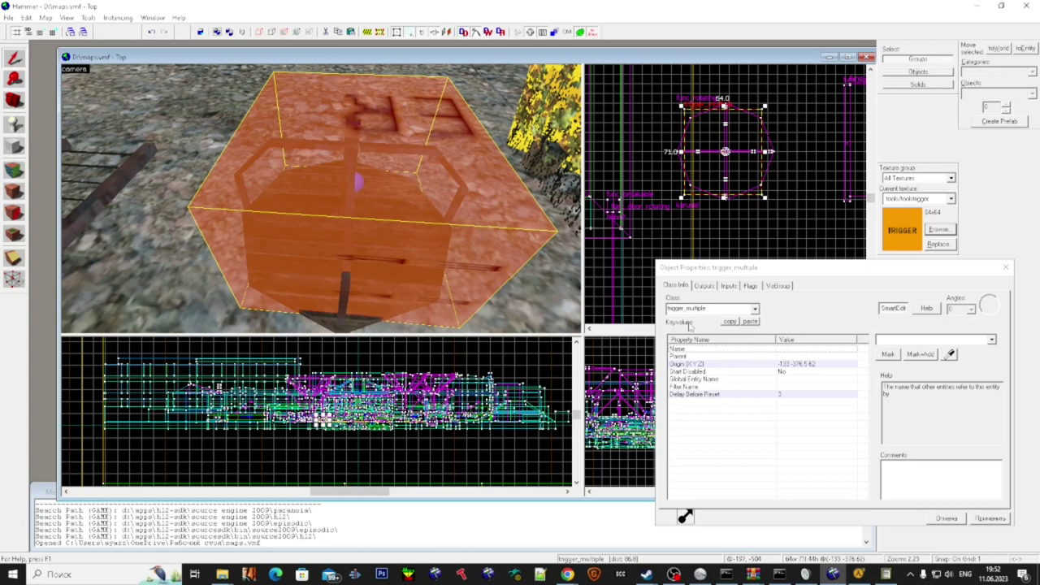
left_click(704, 286)
left_click(679, 287)
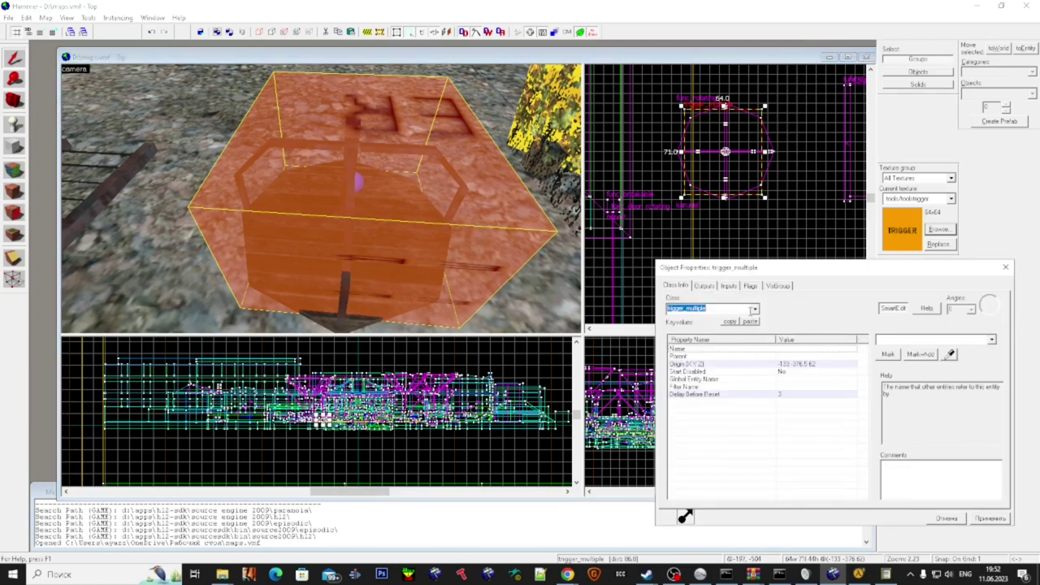
left_click(703, 286)
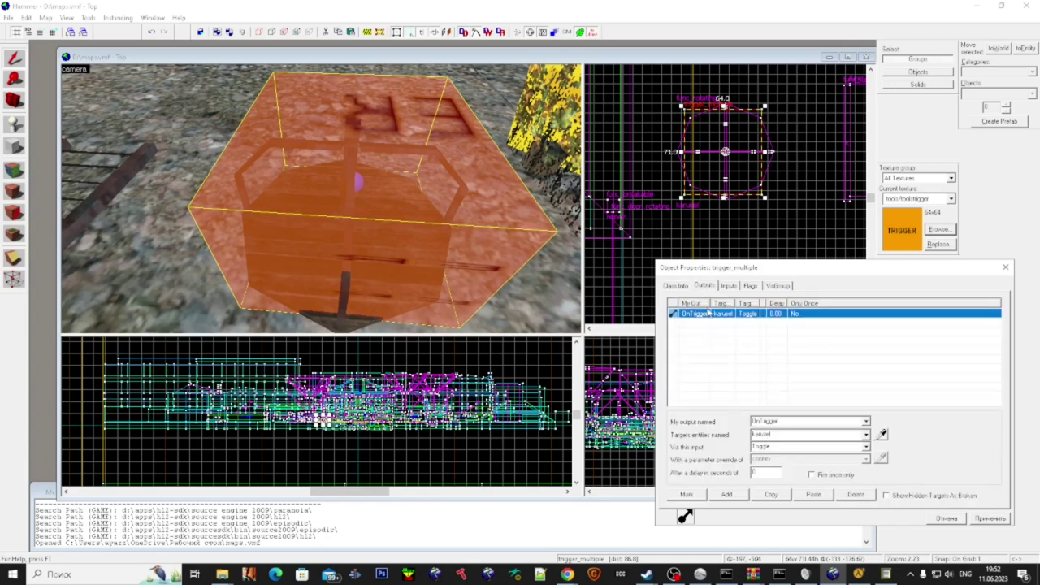
- Switch to the Half-Life game and explore the original map from the ruined building's upper floor down to the fenced street
left_click(397, 191)
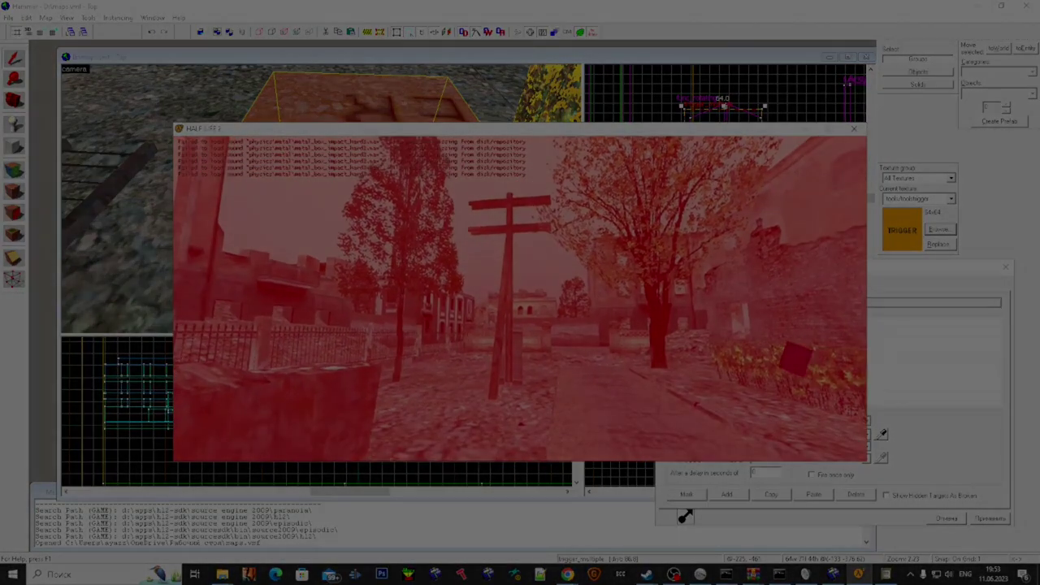
key("Escape")
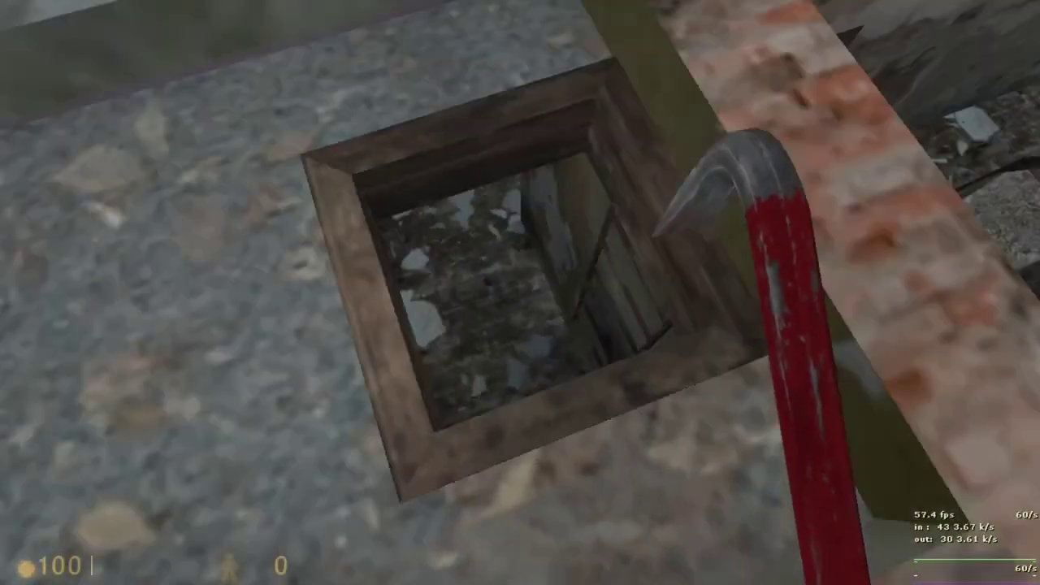
key("w")
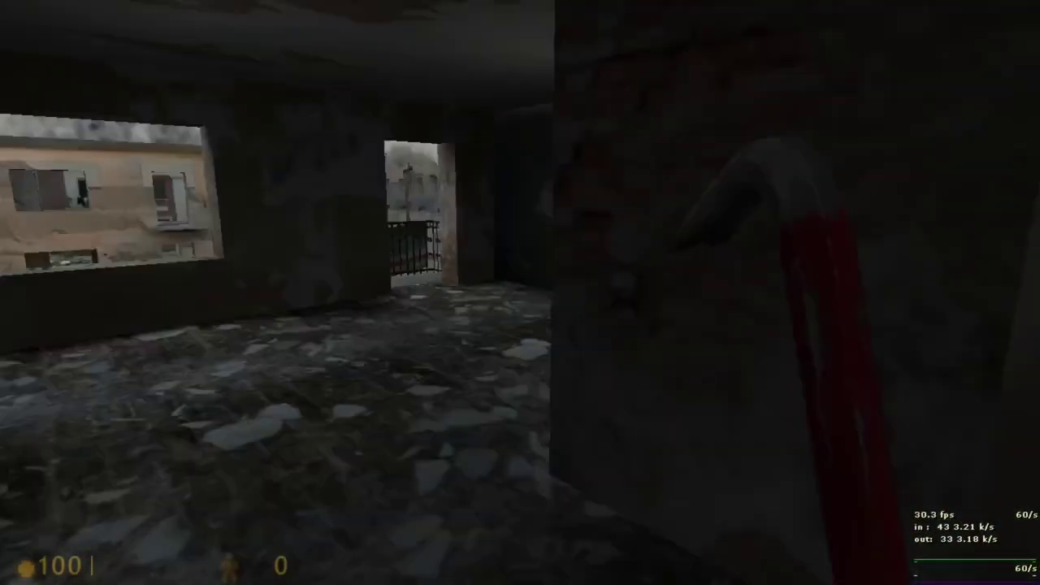
key("w")
key("space")
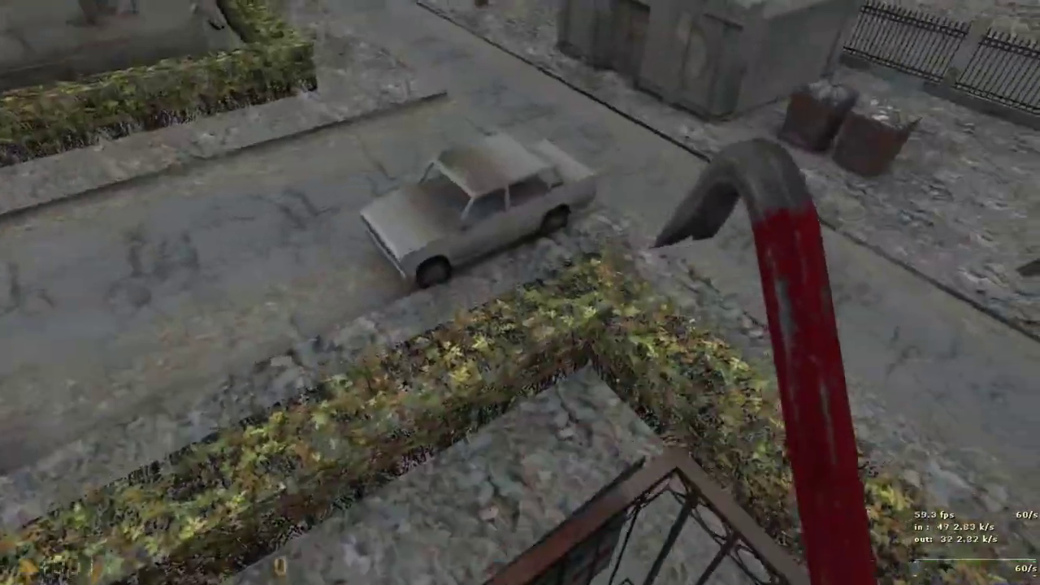
key("w")
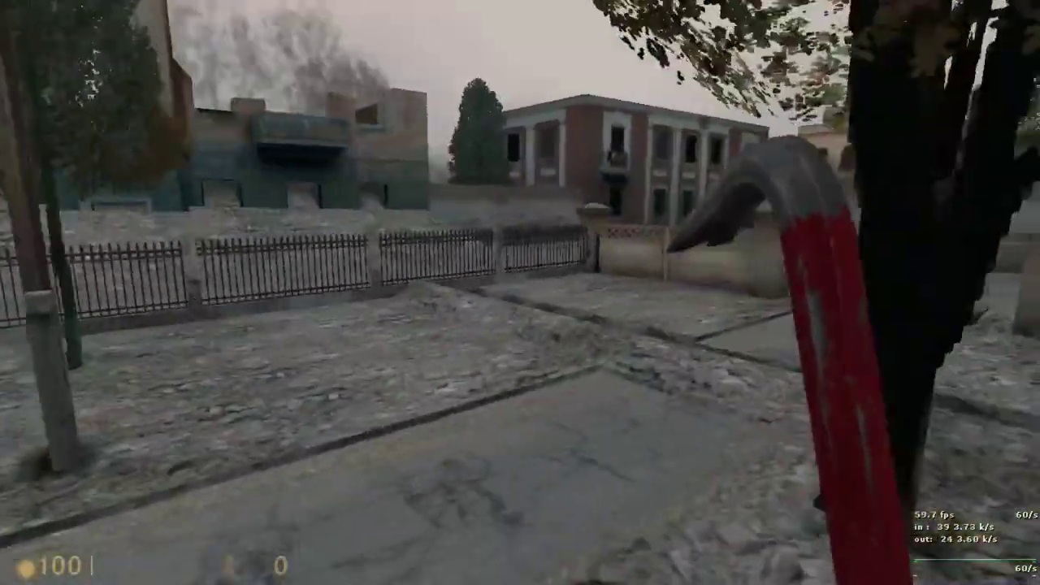
key("w")
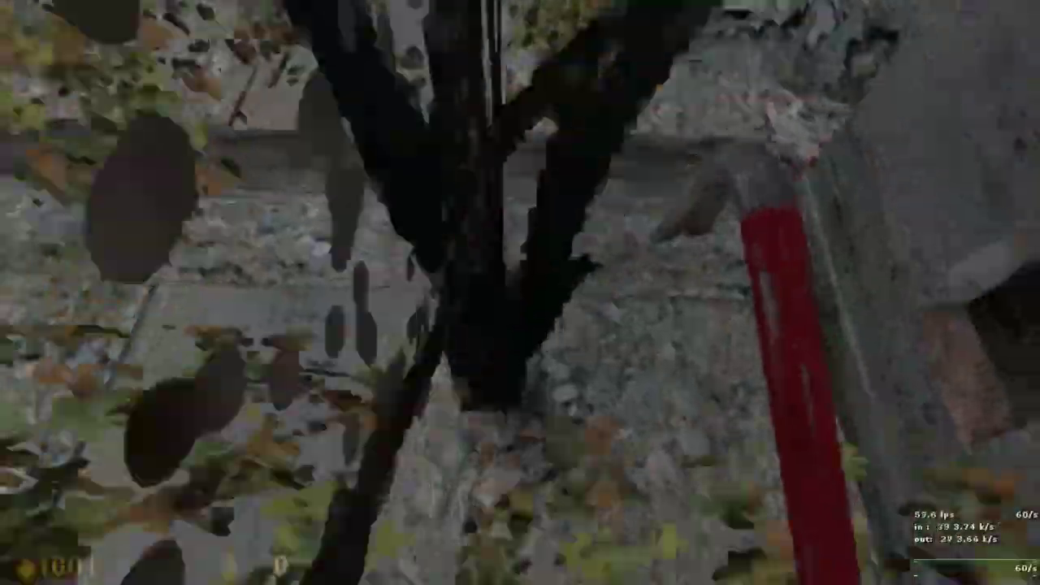
key("w")
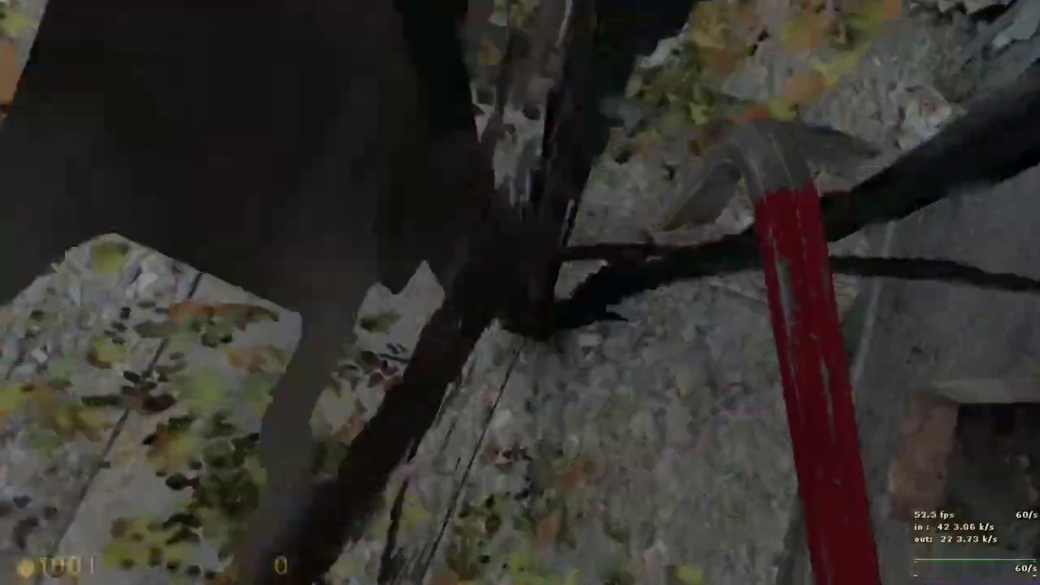
key("w")
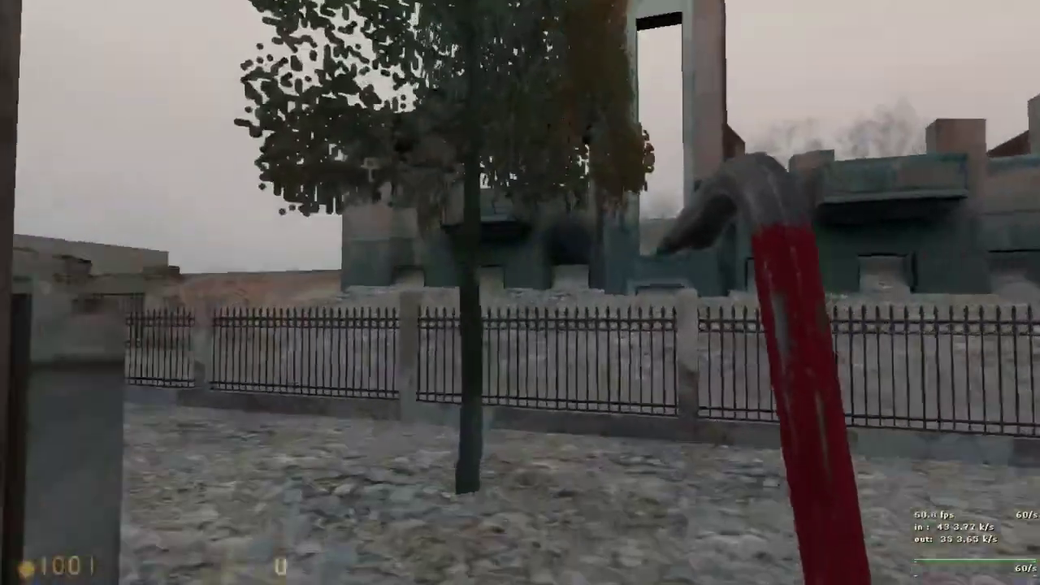
key("w")
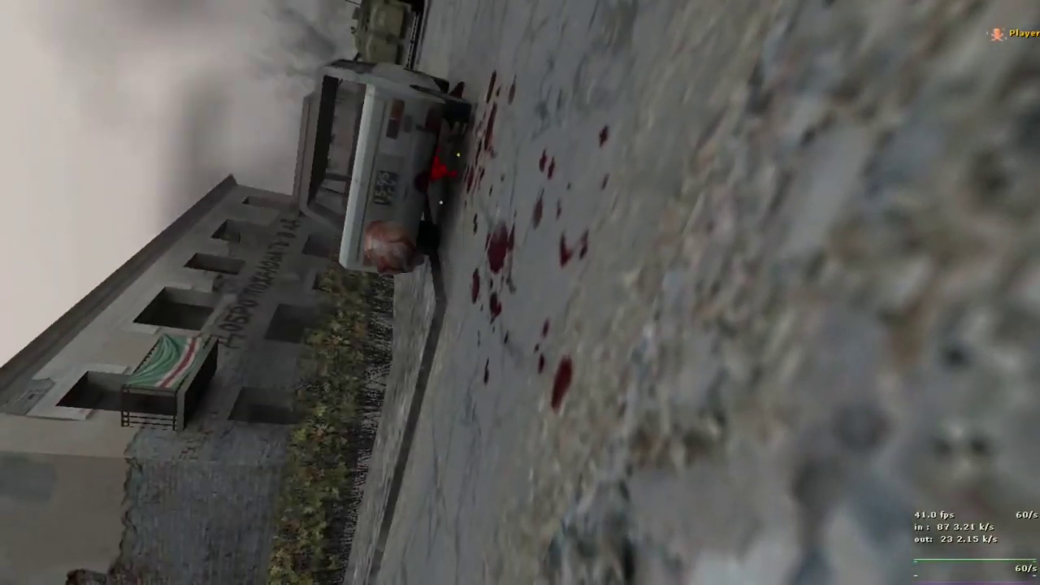
- Respawn and walk past the garages and the merry-go-round to the street in front of the grey gatehouse
left_click(520, 292)
key("w")
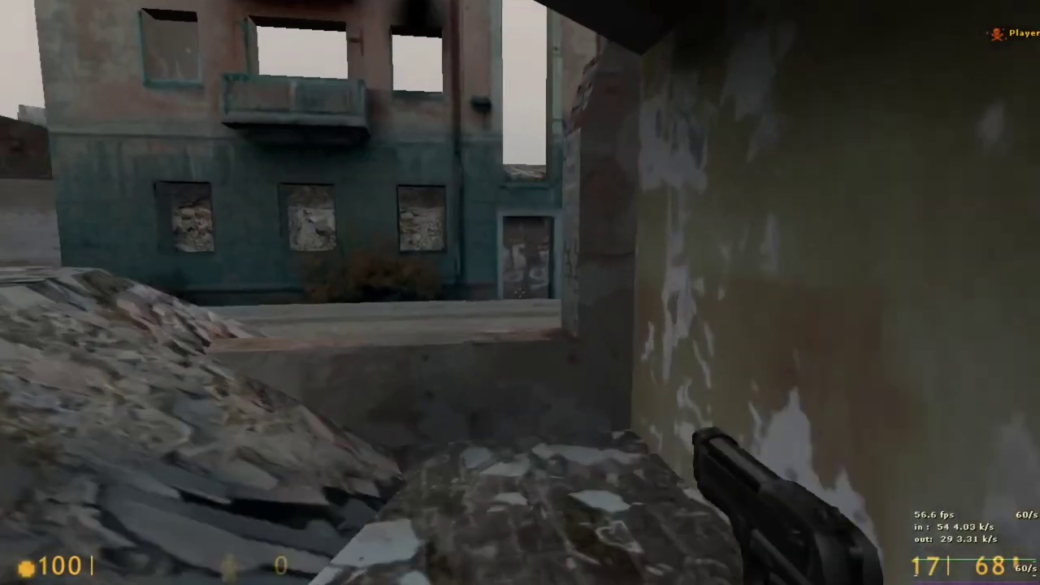
key("w")
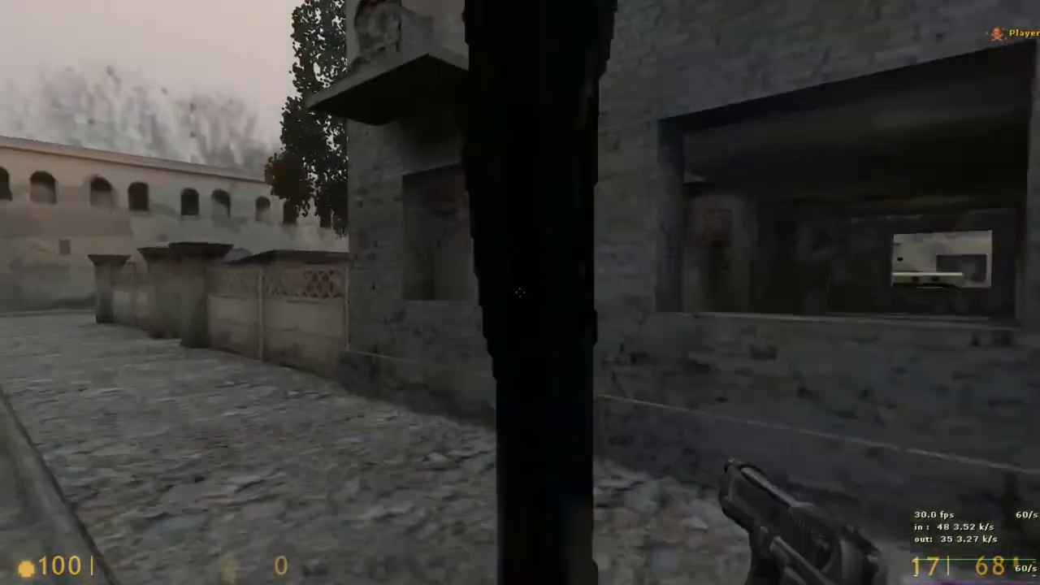
key("w")
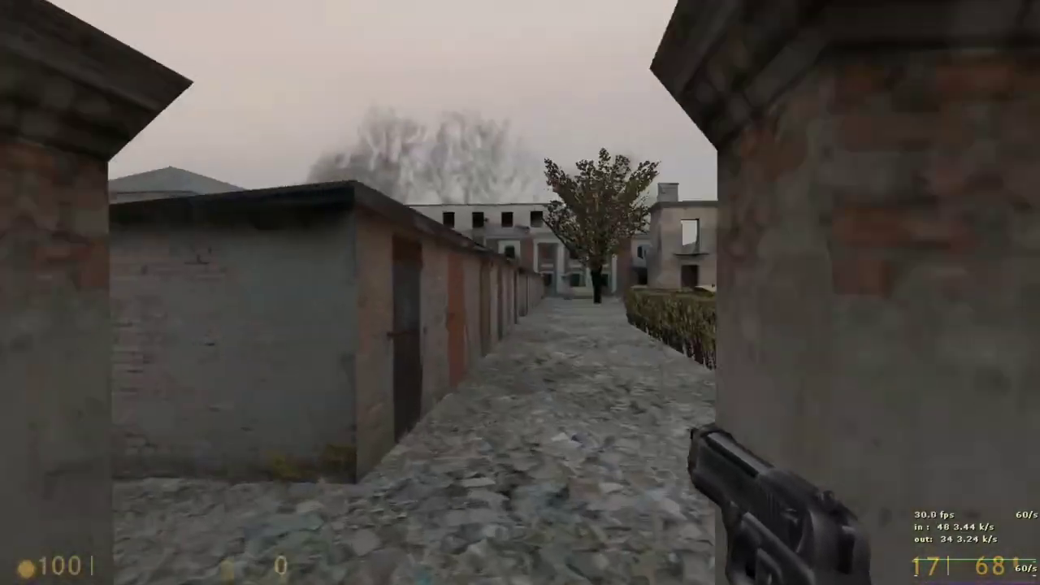
key("w")
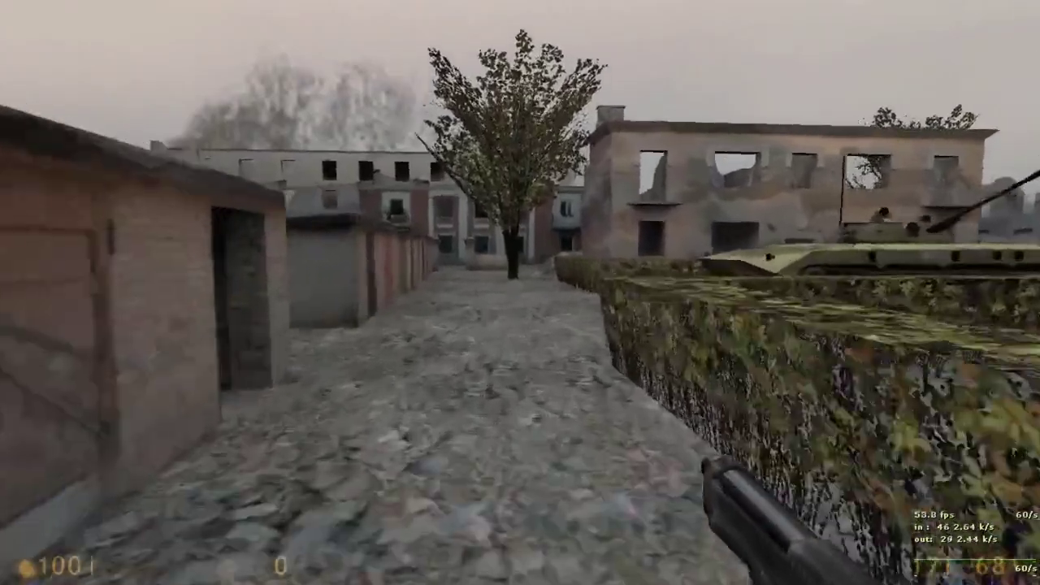
key("w")
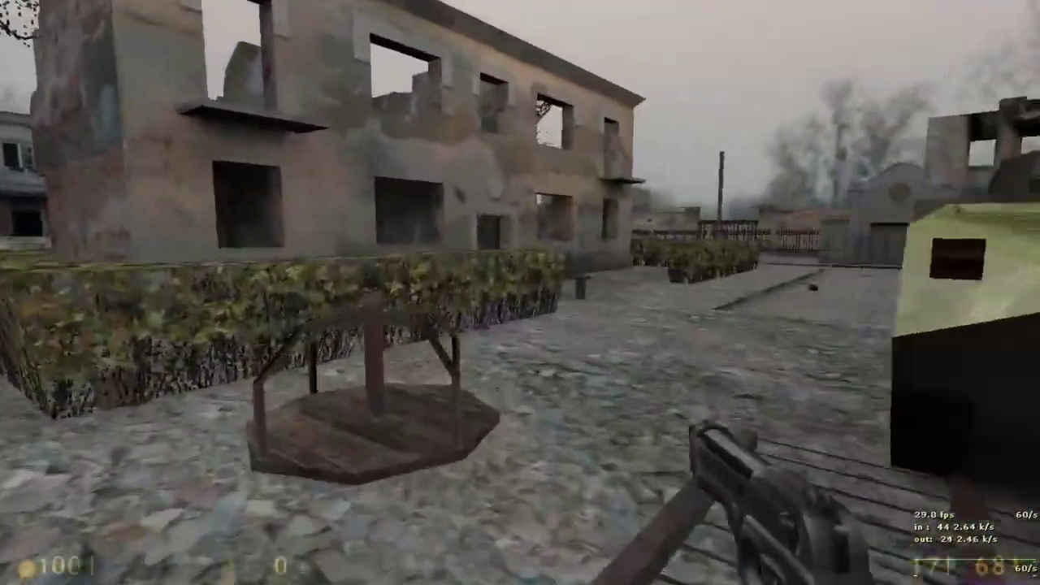
key("w")
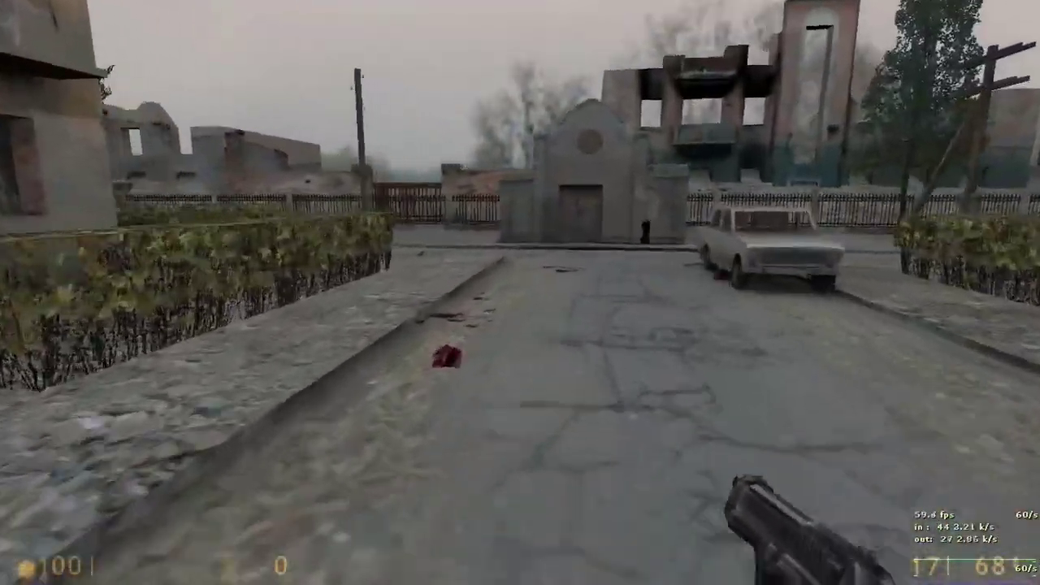
key("w")
key("space")
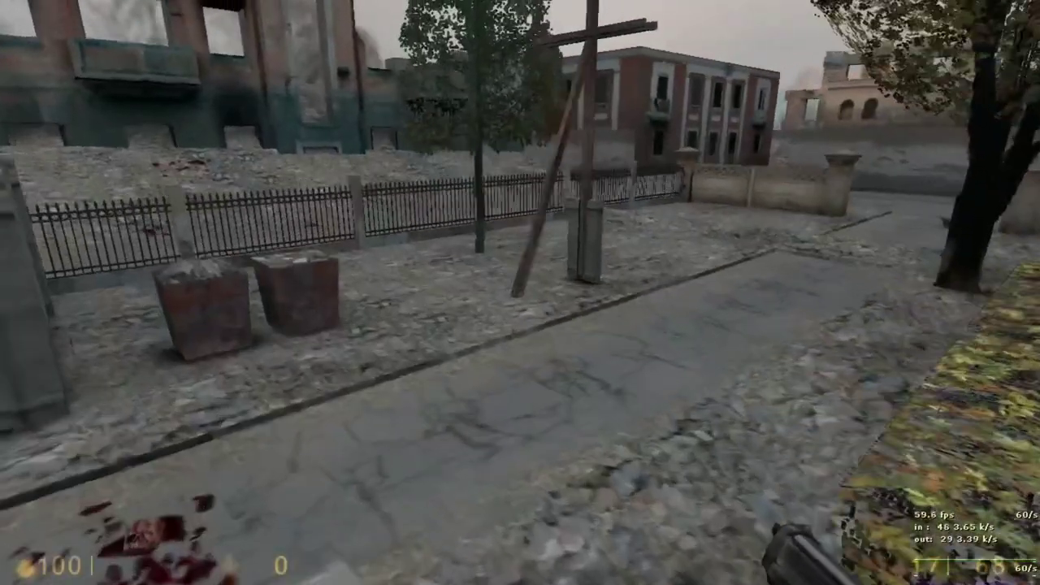
key("w")
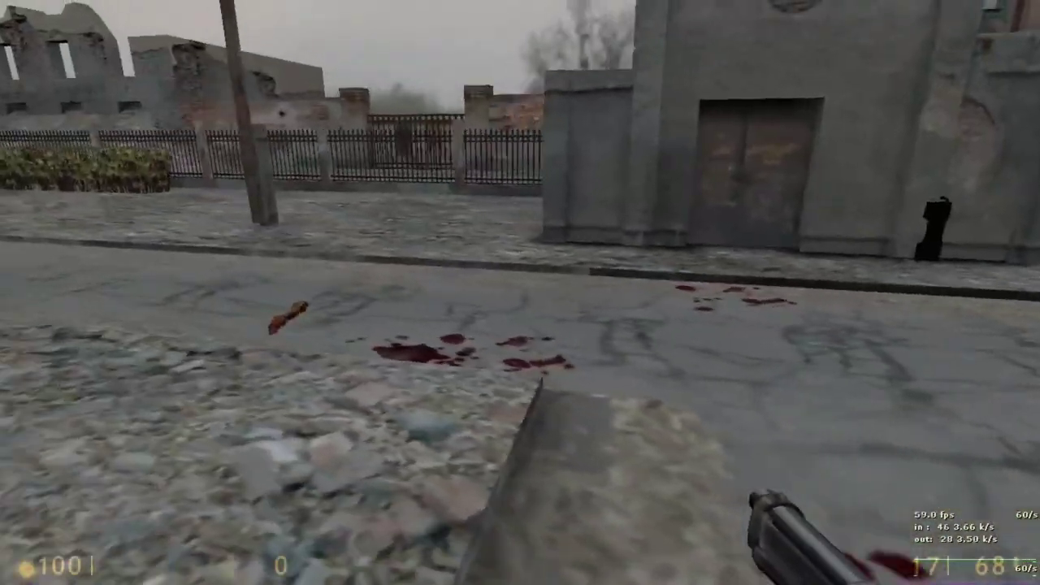
- Restart the map with the restart console command
key("grave")
type("restart")
key("Return")
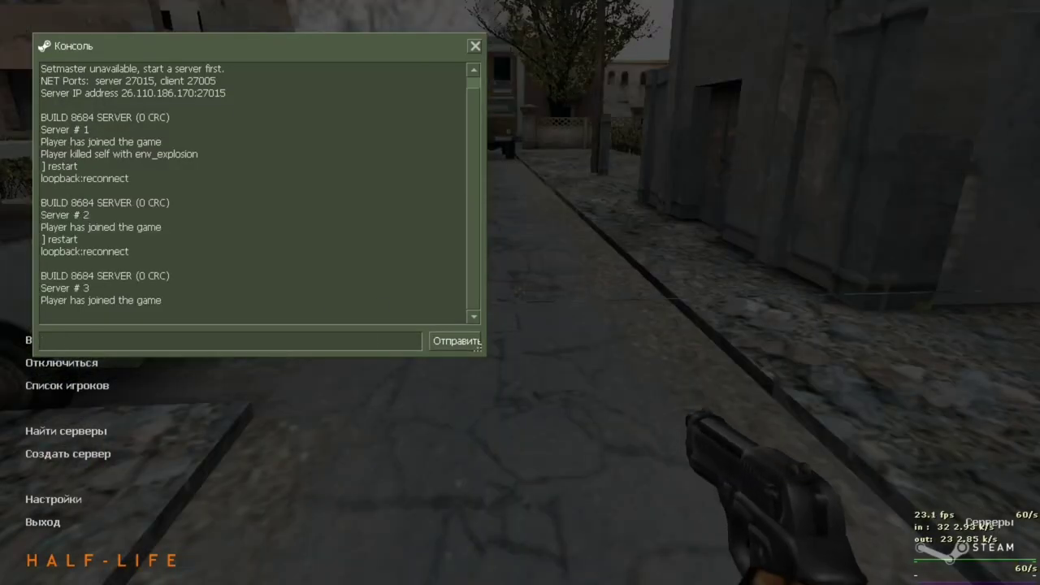
- Examine the street around the parked white car, the rusty waste containers and the grey gatehouse in the restarted map
key("w")
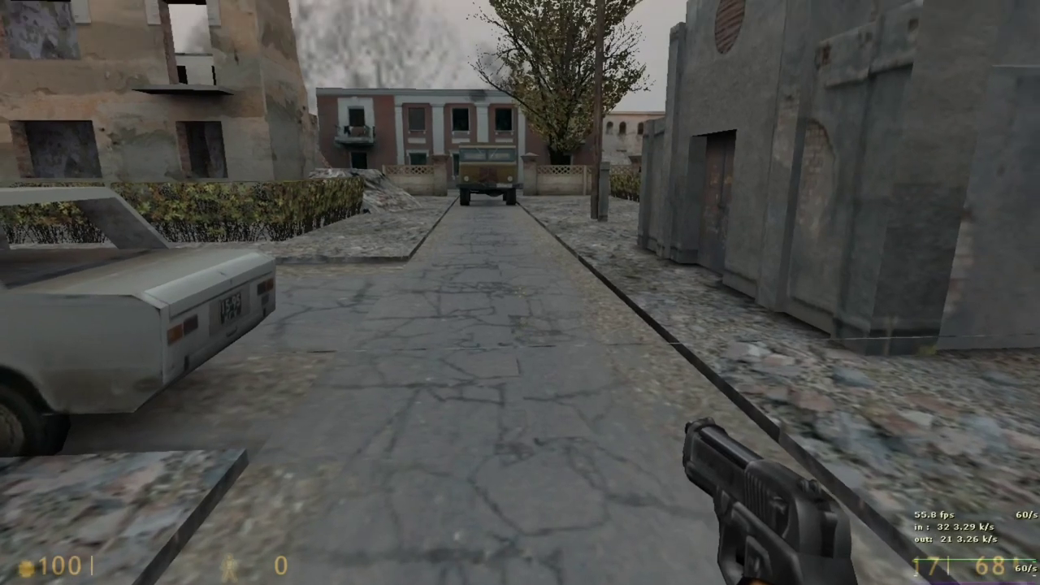
key("w")
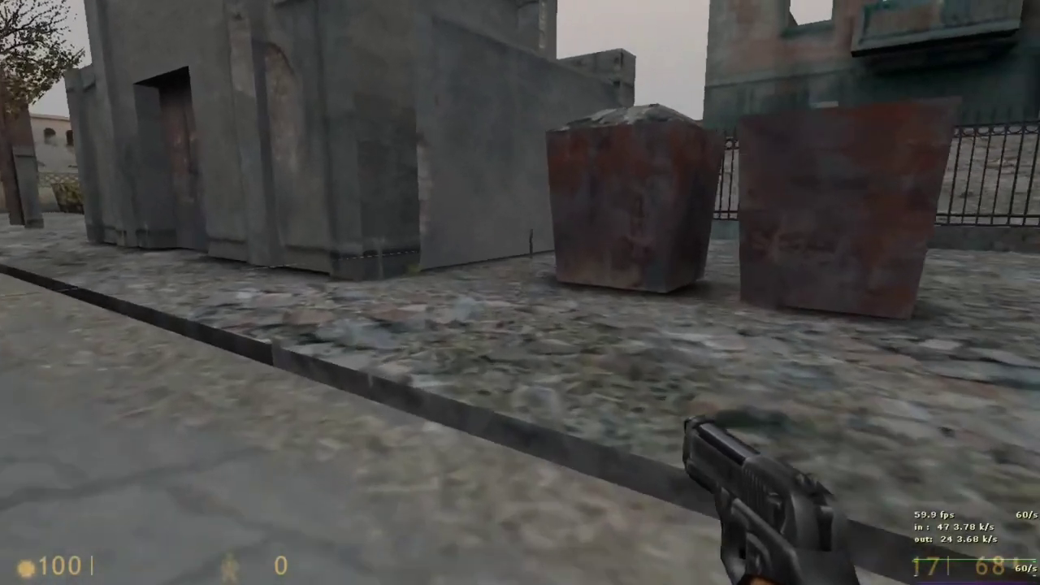
key("w")
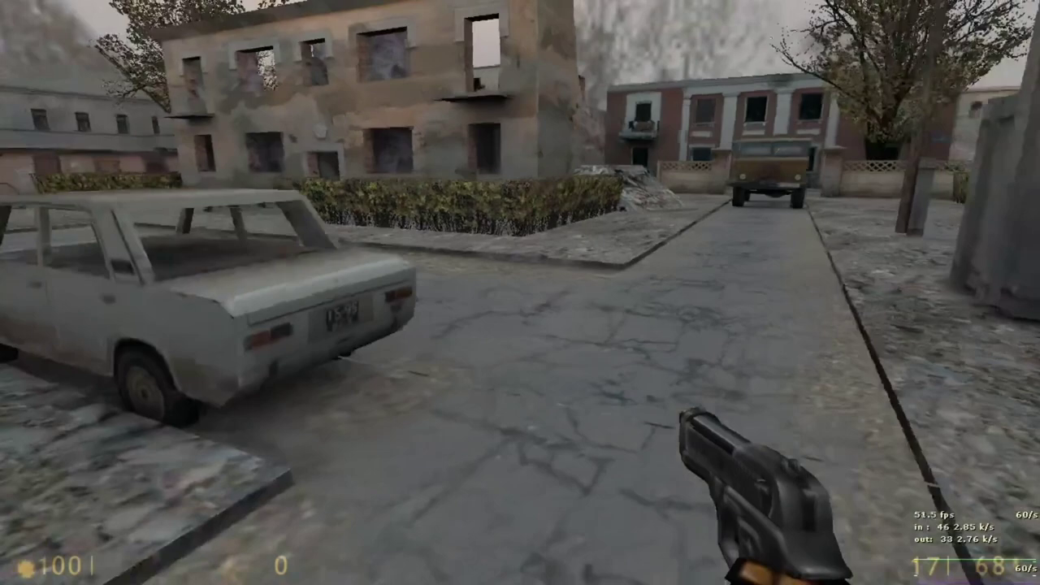
key("w")
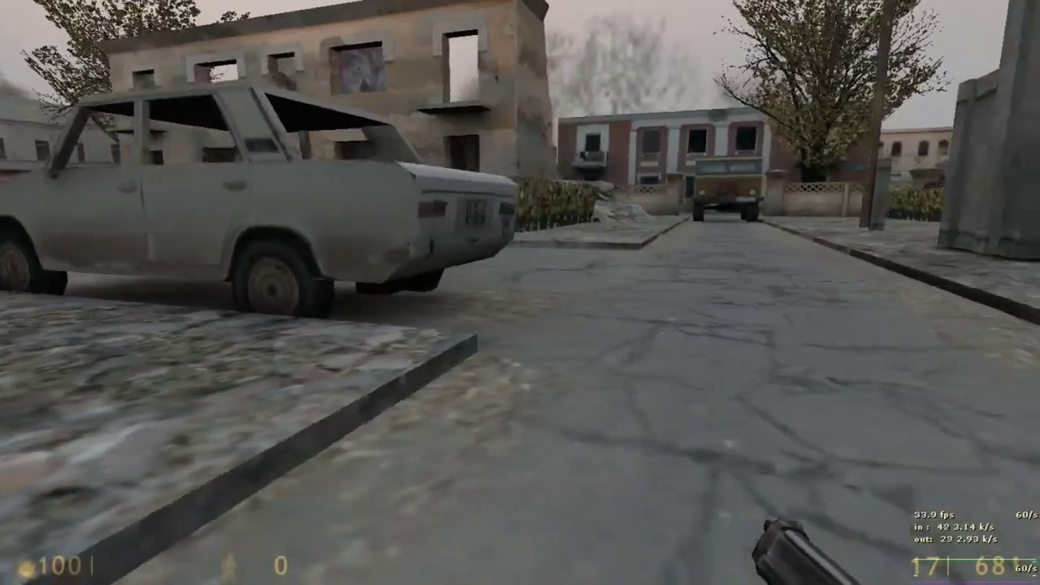
key("w")
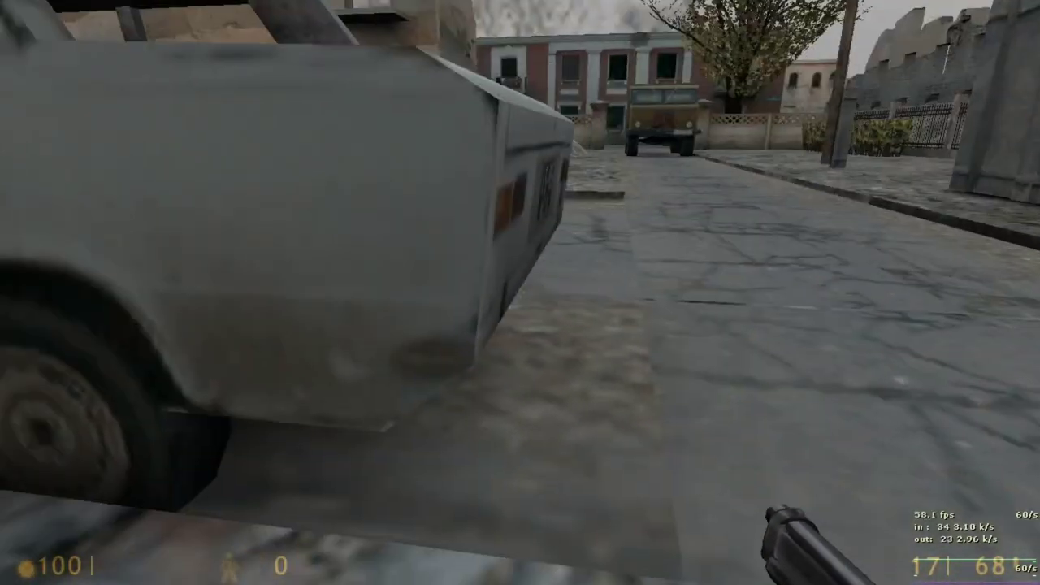
key("w")
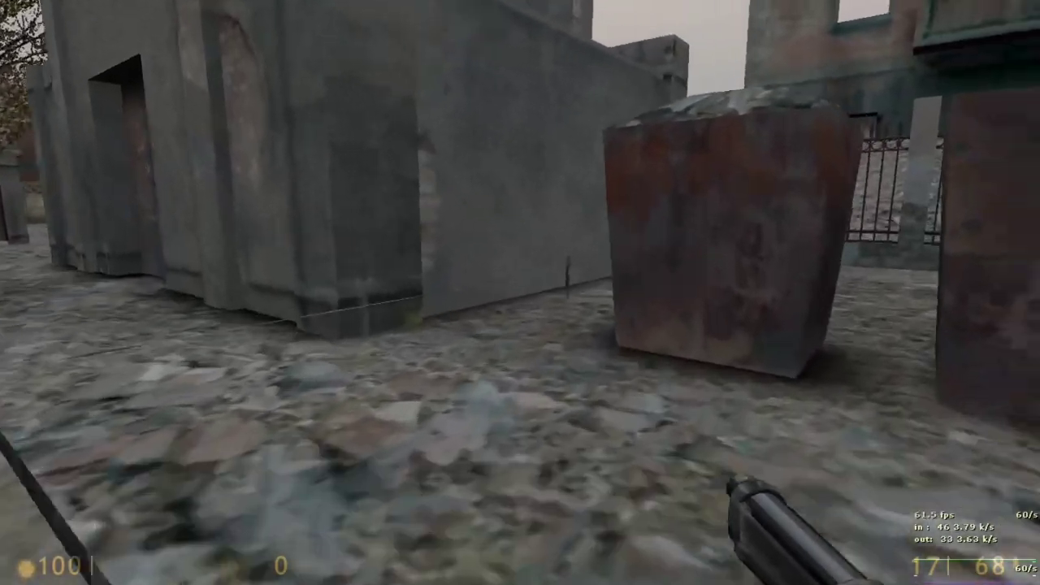
key("s")
key("w")
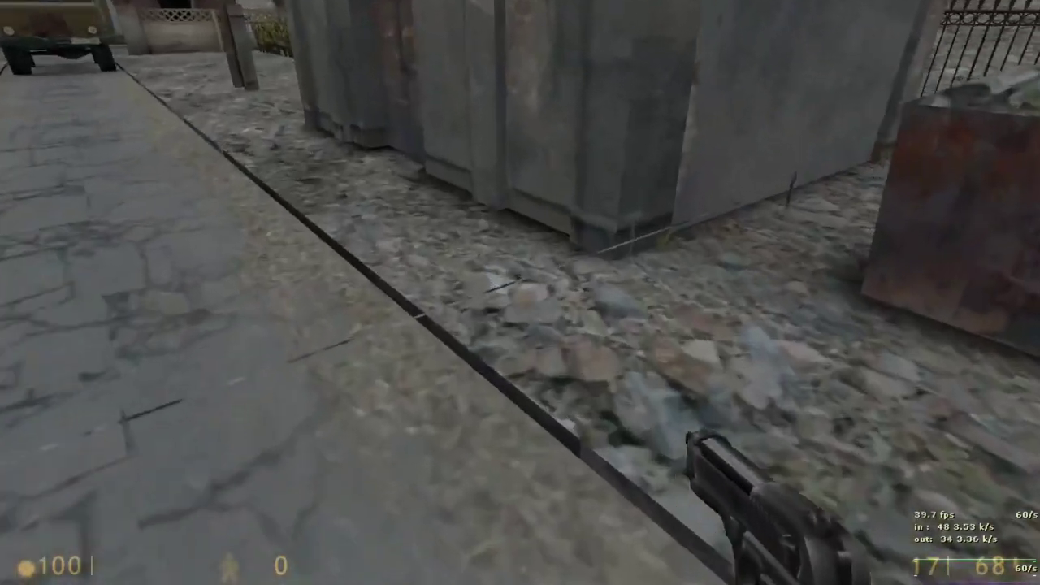